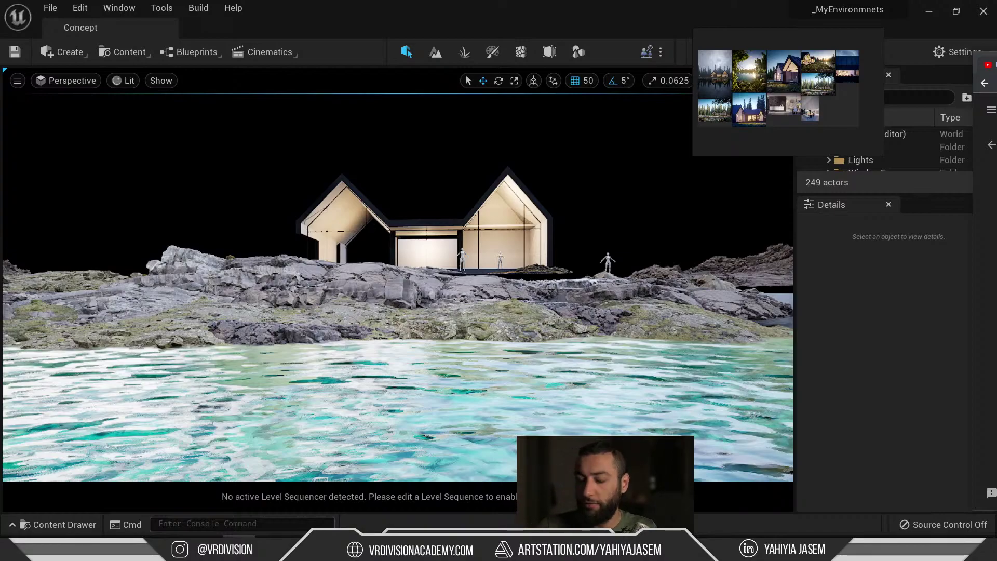
left_click(735, 336)
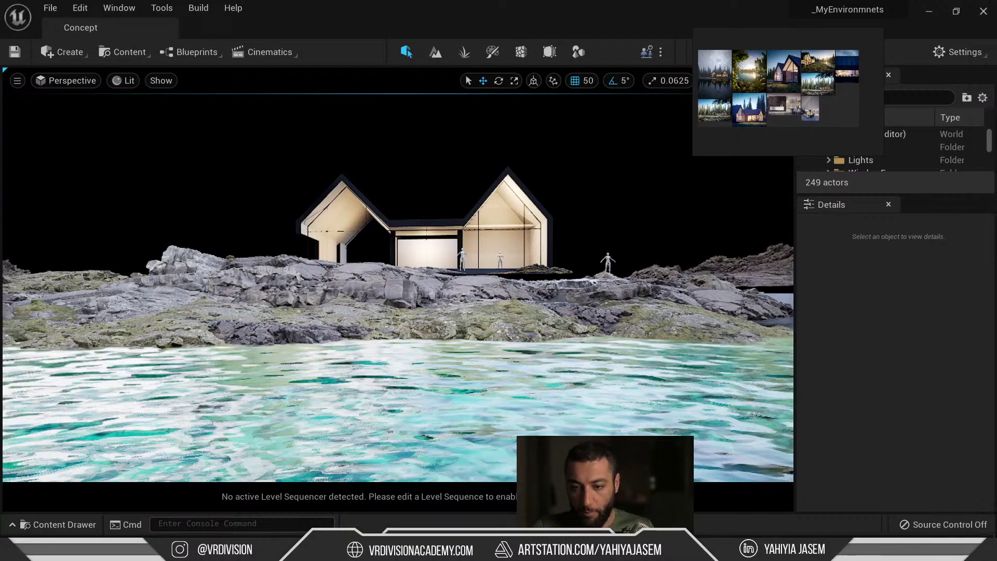
right_click_drag(735, 335, 685, 337)
right_click_drag(565, 345, 592, 335)
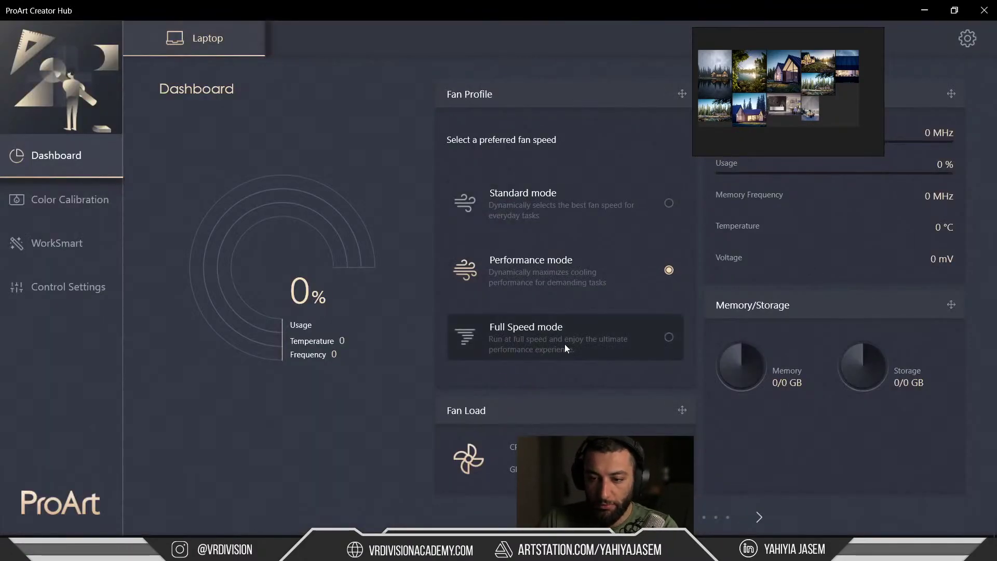
Step: Set the laptop's fan profile to Full Speed mode in ProArt Creator Hub, close it and return to Unreal Editor
left_click(566, 343)
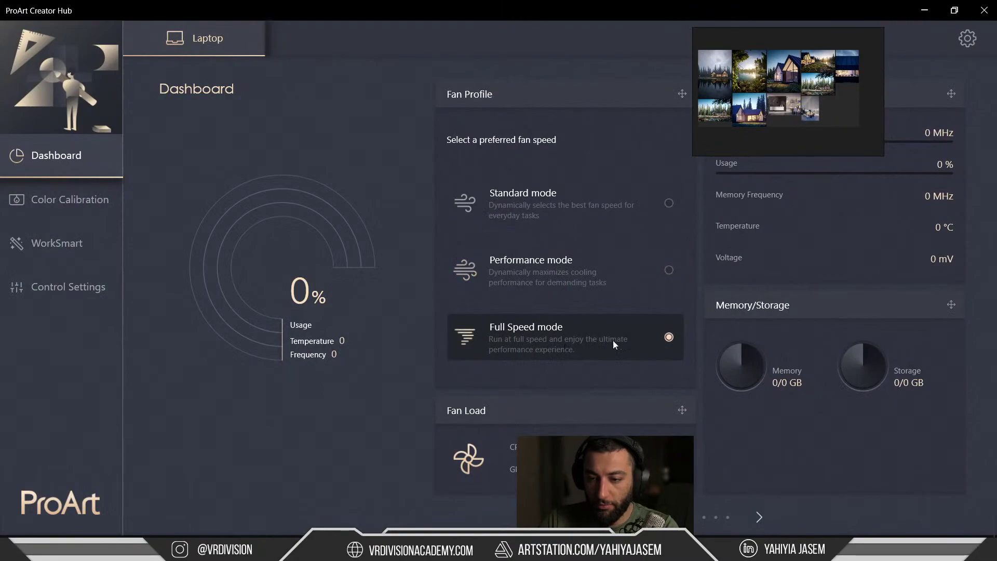
left_click(983, 17)
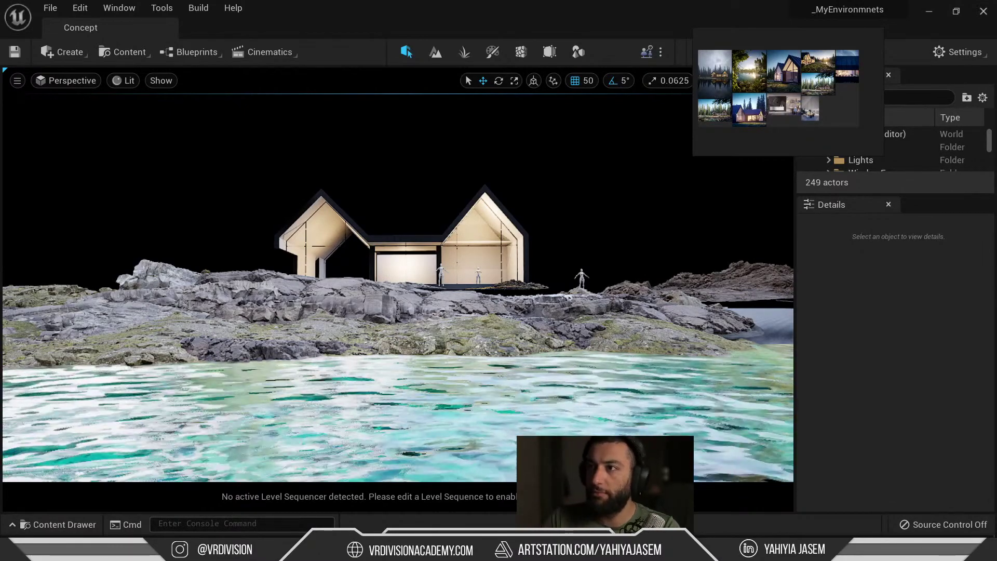
key("alt+Tab")
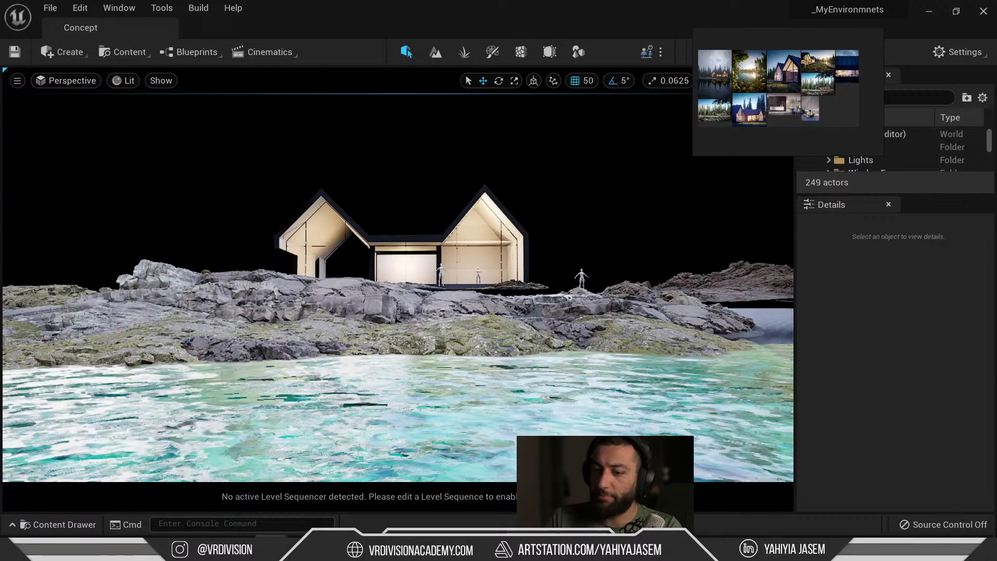
Step: Quit the unneeded background application running in the system tray
left_click(789, 551)
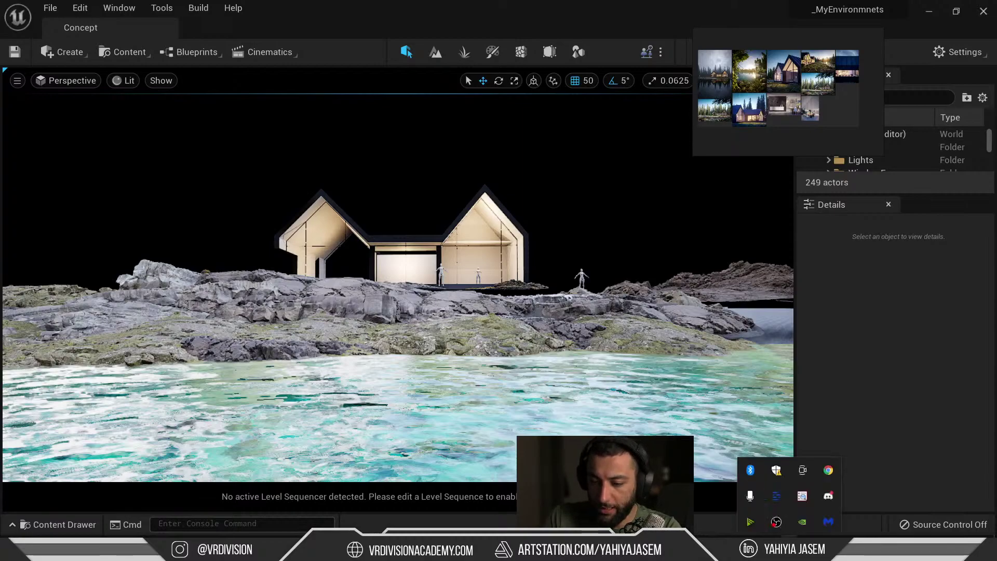
right_click(775, 503)
left_click(788, 511)
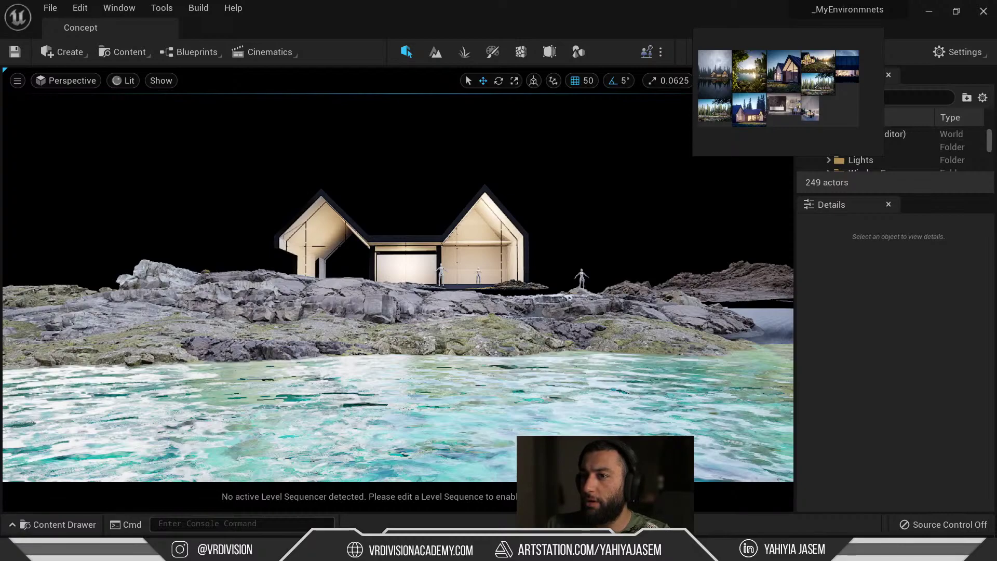
Step: Check the live stream's dashboard and chat in YouTube Studio, and bring up OBS from the system tray
left_click_drag(996, 99, 702, 58)
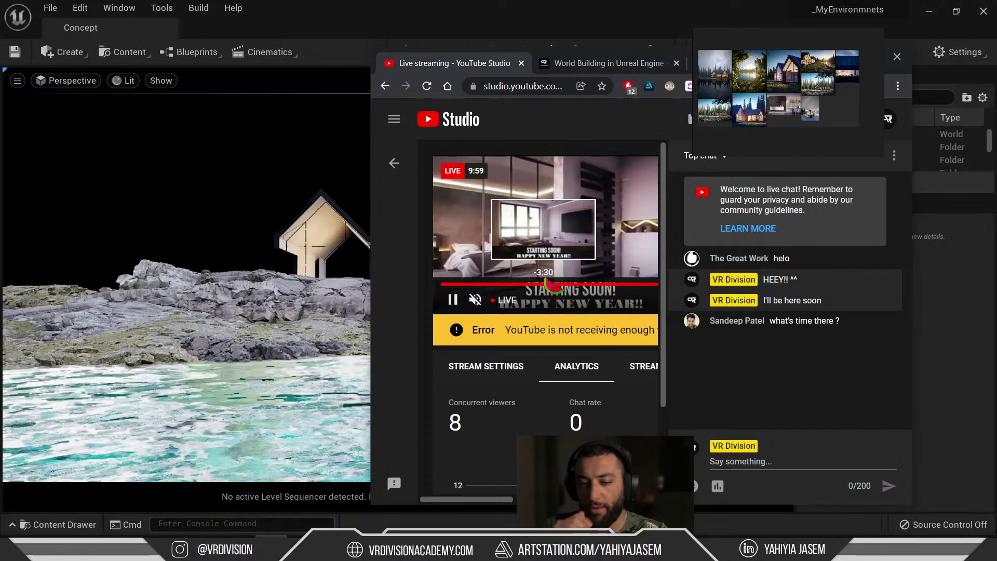
left_click_drag(574, 51, 996, 114)
right_click_drag(545, 223, 545, 270)
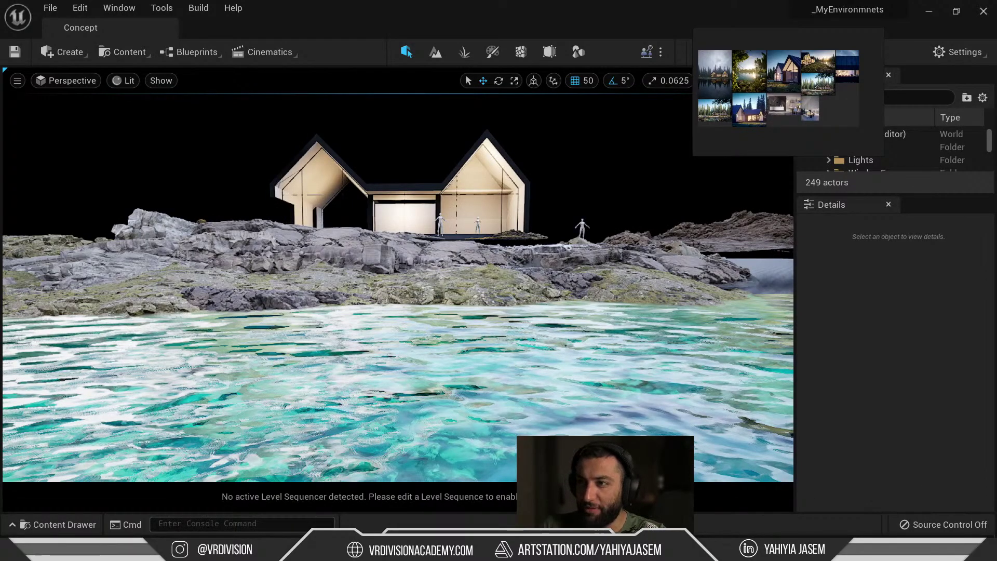
left_click(790, 547)
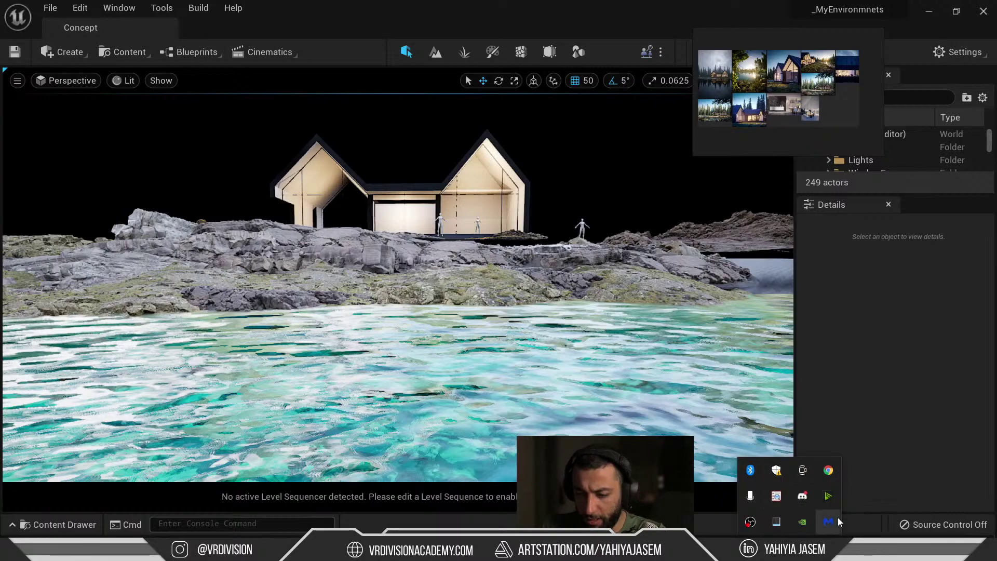
left_click(751, 522)
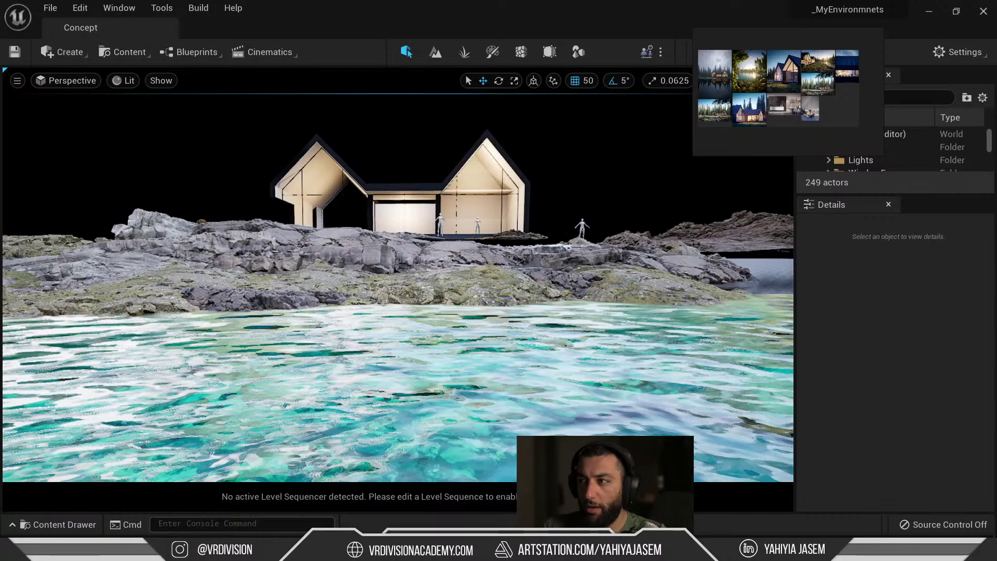
Step: Move the floating reference board over the viewport, in front of an elevated view of the house and rocks
mouse_move(595, 255)
right_mouse_down()
mouse_move(590, 243)
mouse_move(576, 277)
mouse_move(579, 267)
right_mouse_up()
key("w")
key("e")
key("s")
left_click_drag(784, 47, 436, 255)
right_click_drag(456, 135, 482, 136)
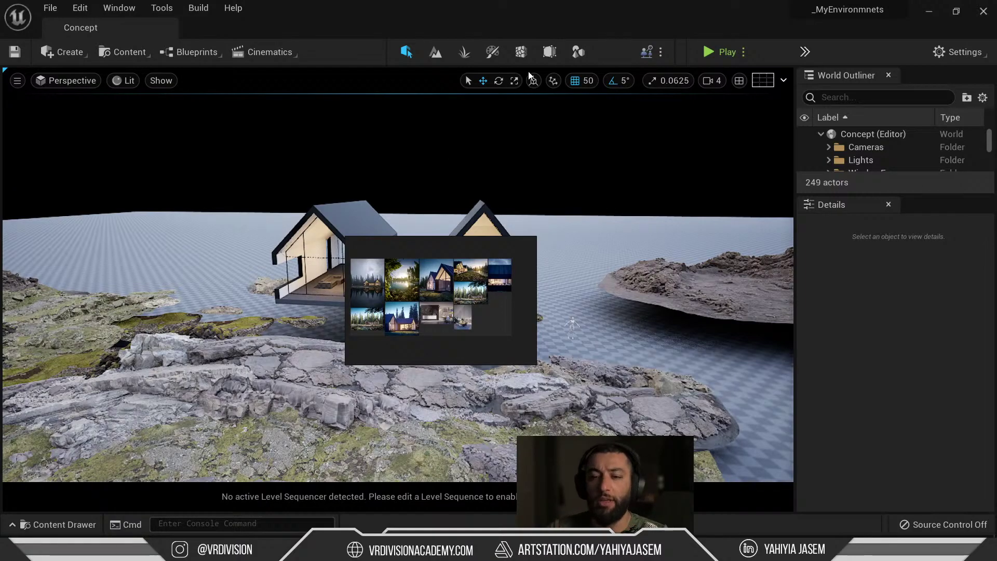
Step: Switch to Modeling mode and reveal the hidden tab header of its tool palette
left_click(578, 51)
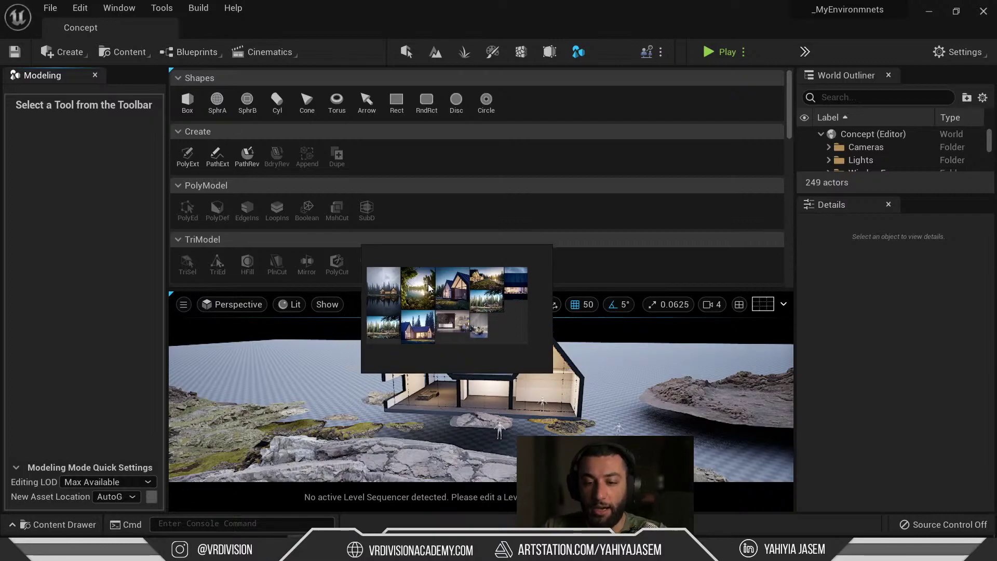
left_click(174, 69)
middle_click(186, 75)
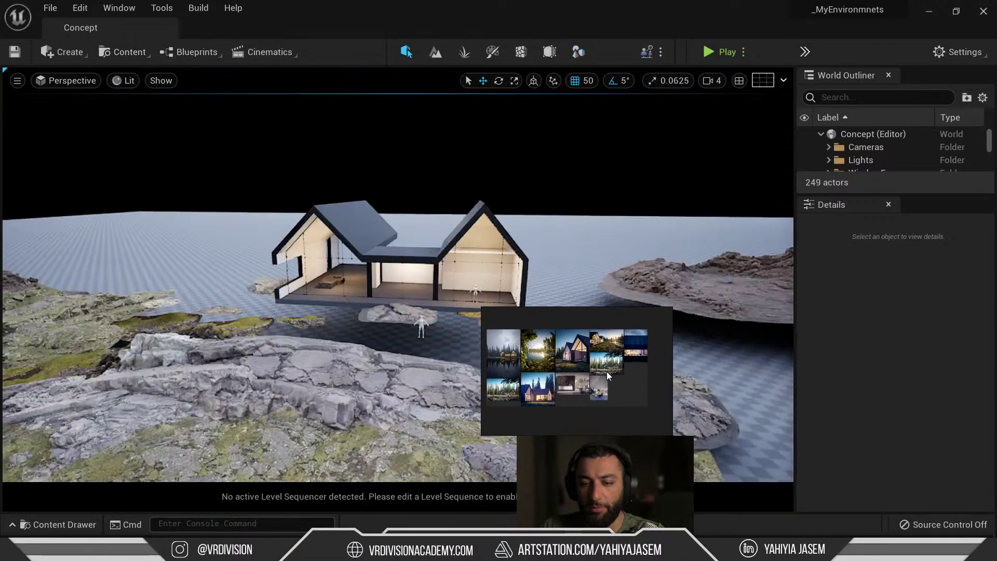
Step: Examine the daylight lakeside house render on the maximized reference board, and restore the board to its small size
key("ctrl+f")
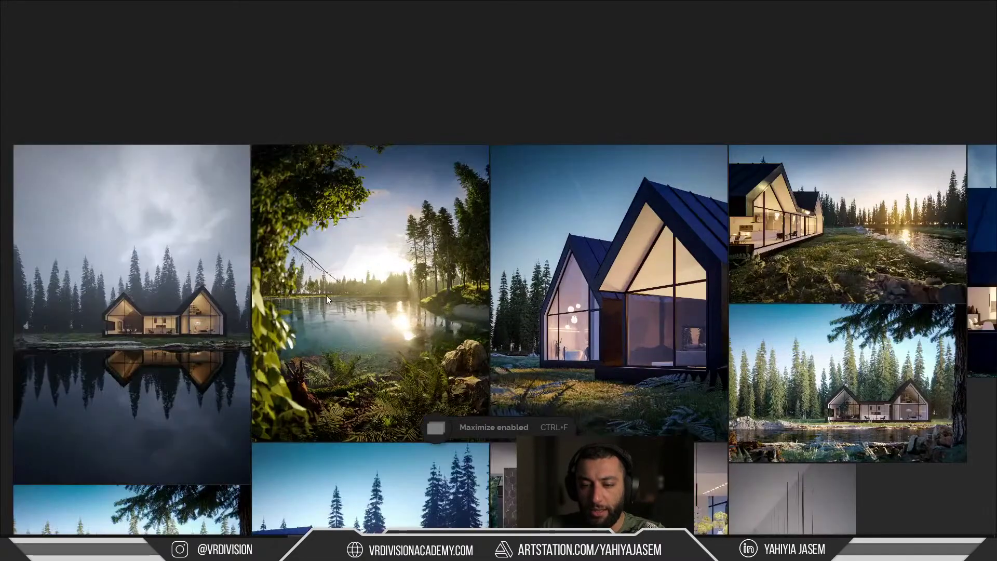
middle_click_drag(326, 295, 562, 207)
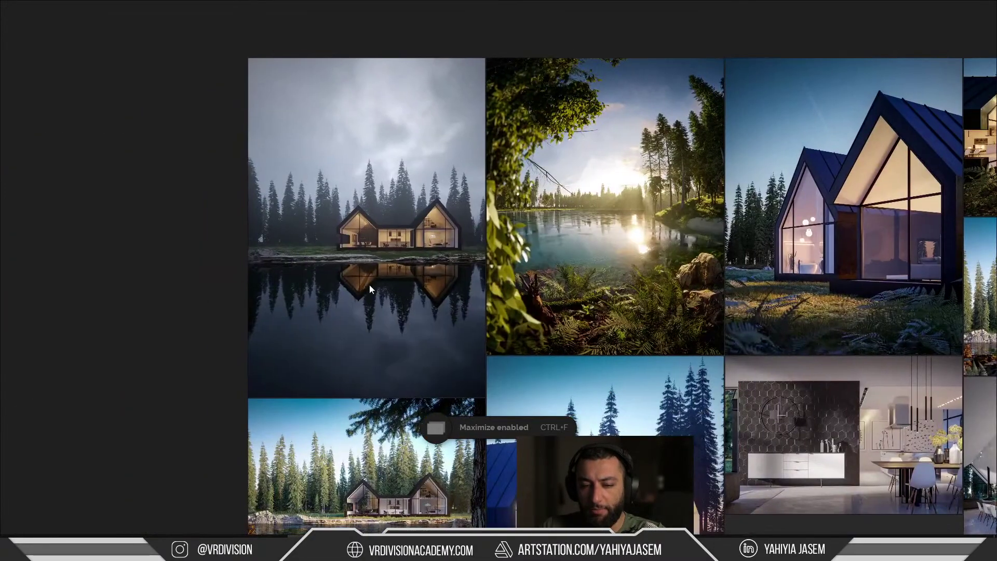
middle_click_drag(398, 322, 476, 123)
scroll(532, 309, "up", 5)
scroll(426, 241, "up", 4)
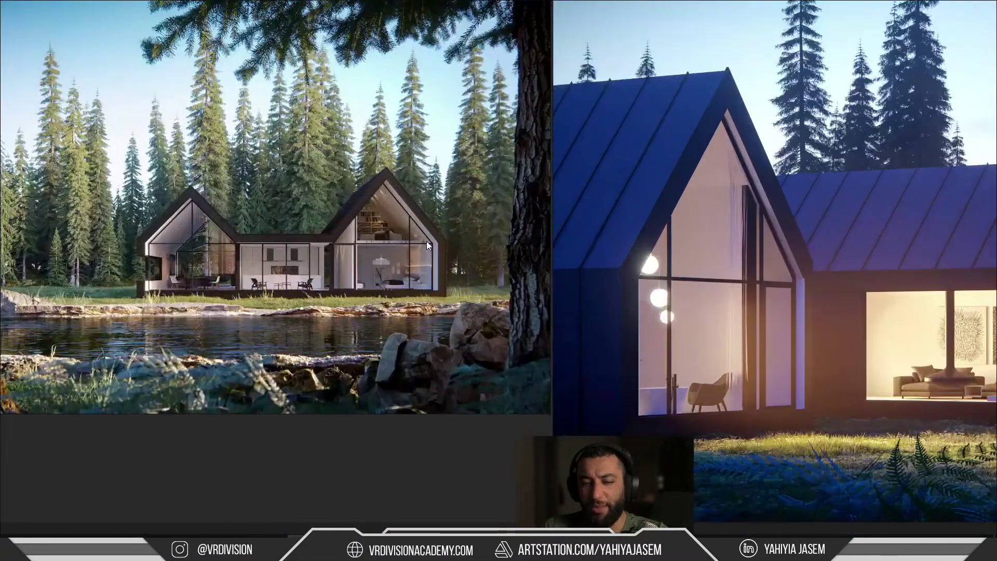
middle_click_drag(276, 220, 484, 172)
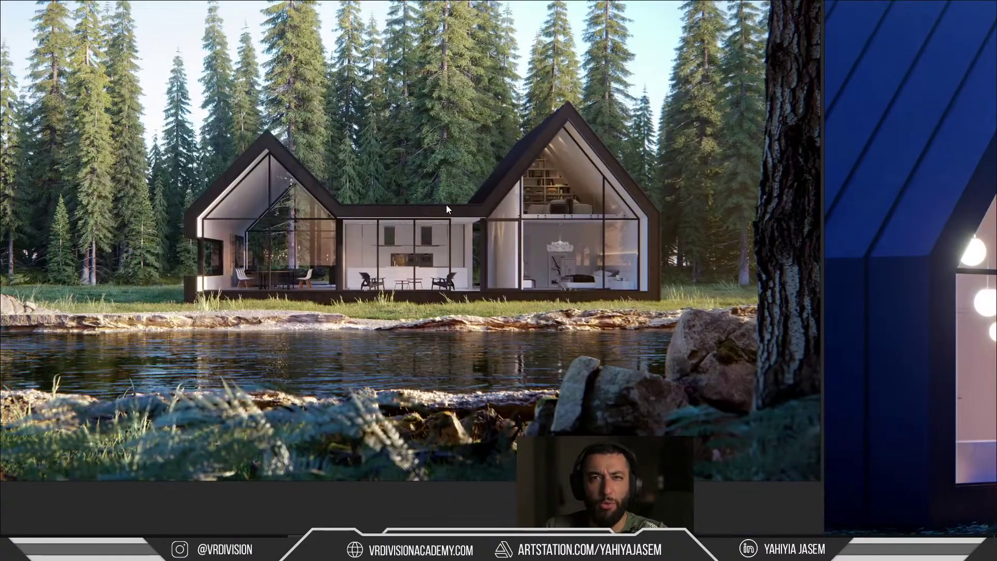
middle_click_drag(403, 207, 466, 197)
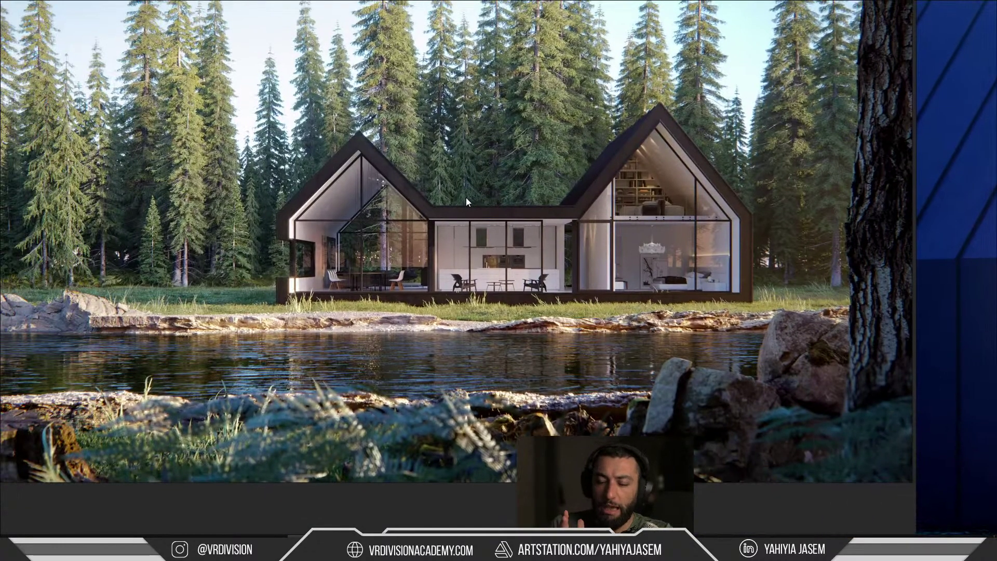
scroll(489, 232, "down", 2)
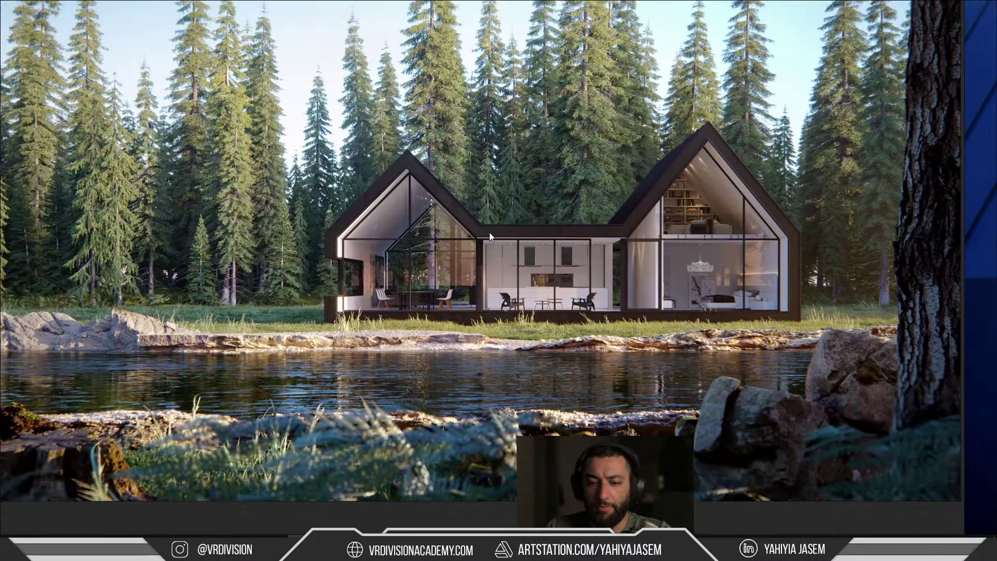
key("ctrl+f")
left_click_drag(487, 366, 669, 359)
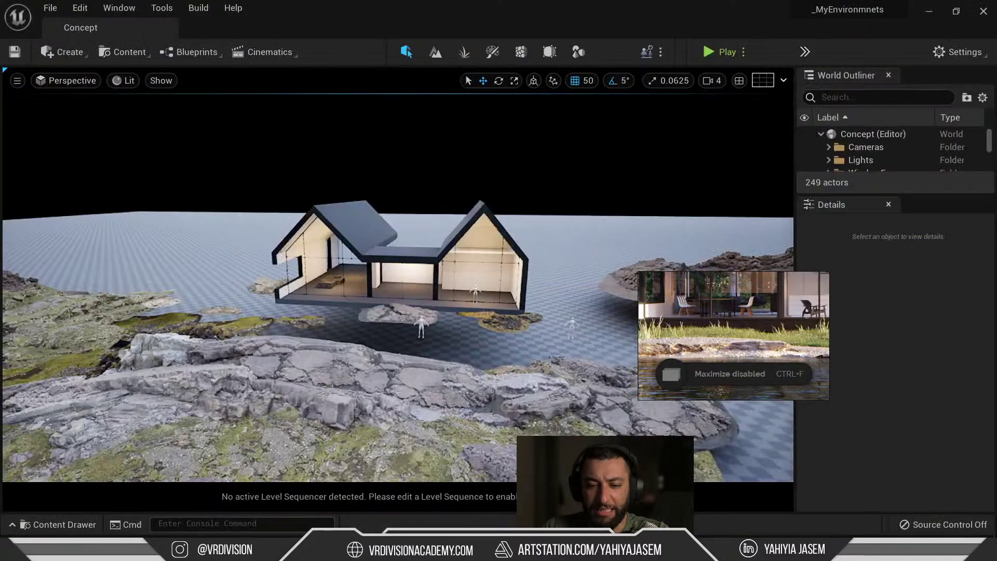
Step: Move the reference board aside, off most of the viewport, and check the live stream's dashboard and chat in YouTube Studio
right_click_drag(394, 291, 117, 348)
right_click_drag(357, 232, 457, 230)
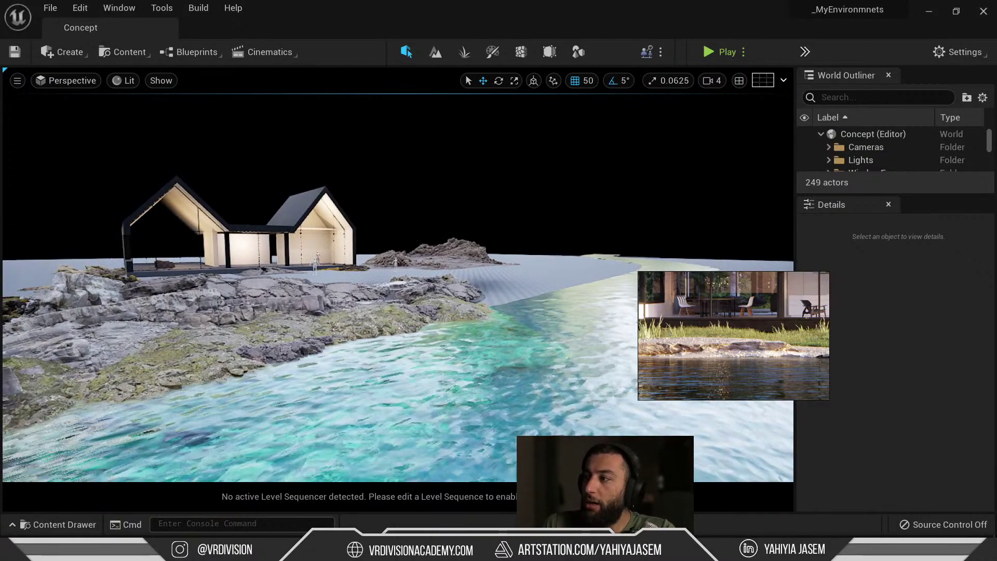
left_click_drag(996, 123, 402, 60)
left_click_drag(708, 287, 851, 349)
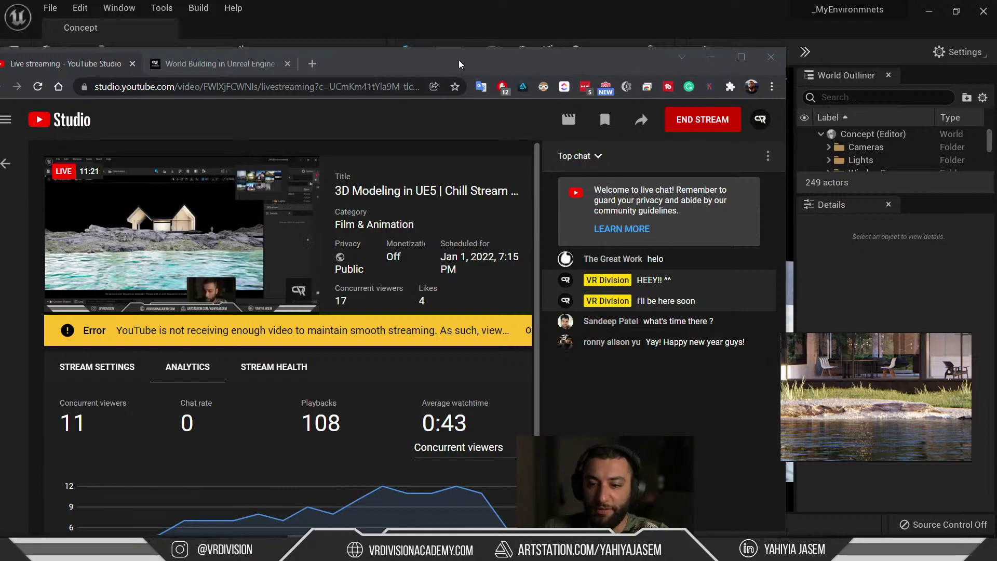
left_click_drag(459, 60, 531, 58)
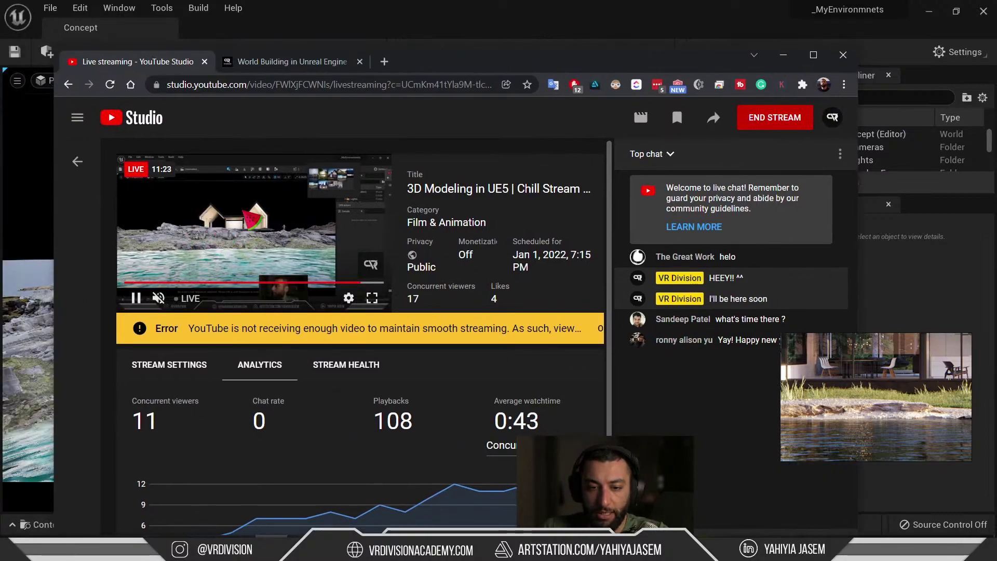
left_click_drag(451, 53, 996, 58)
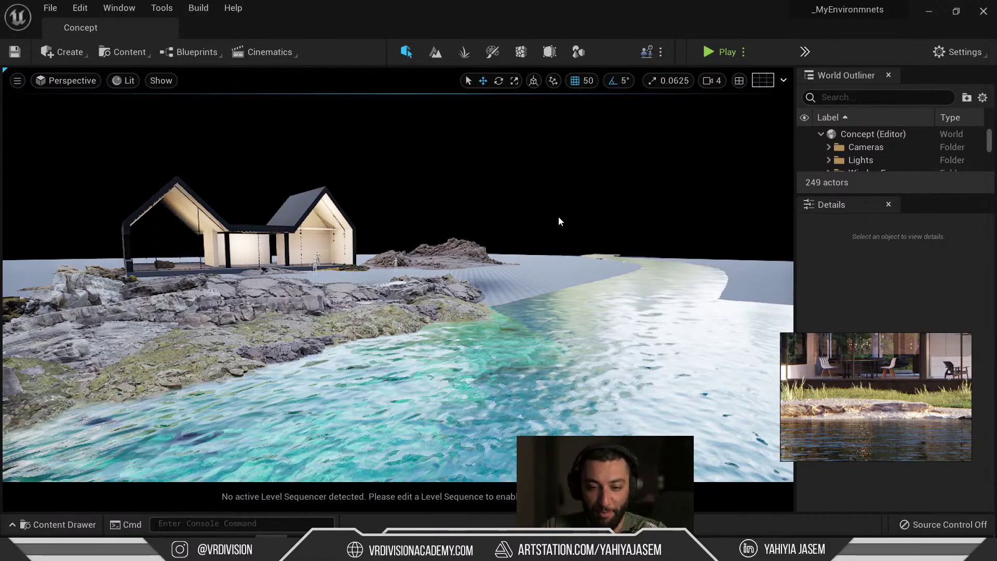
Step: Inspect the house from its facade through to the blocked-out corner sofa in the interior
right_click_drag(558, 216, 421, 169)
key("w")
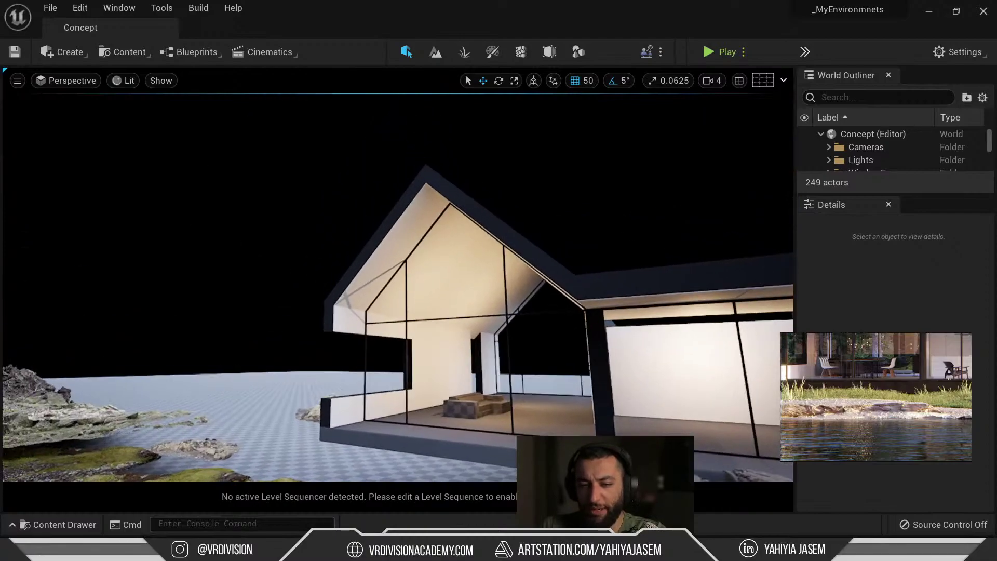
right_click_drag(484, 231, 548, 265)
key("s")
key("e")
key("q")
key("w")
right_click_drag(618, 218, 495, 345)
key("e")
key("q")
key("s")
key("e")
key("q")
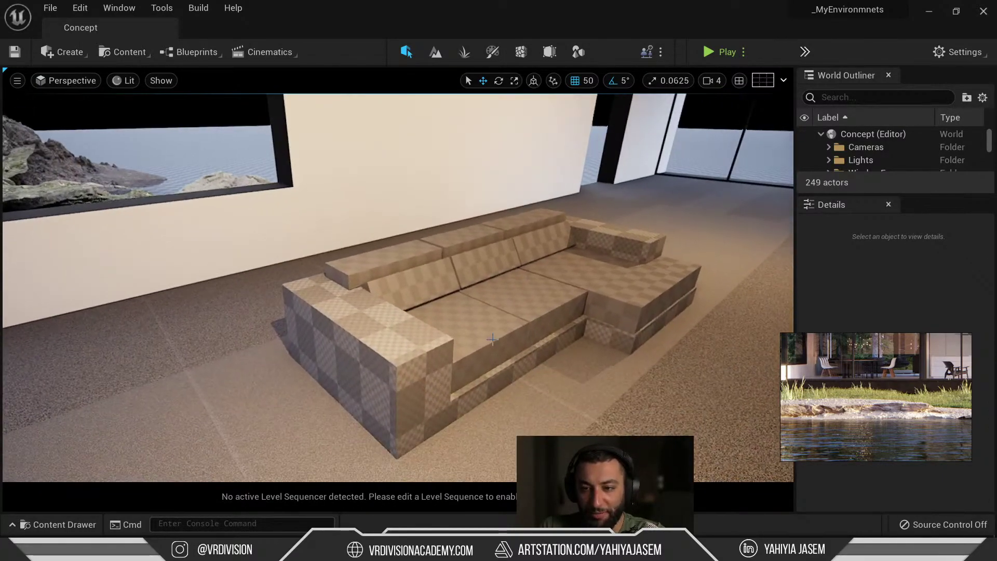
Step: Enter Modeling mode with the sofa's base frame selected and dock the tool palette as a vertical column beside the tool settings
left_click(433, 361)
left_click(581, 51)
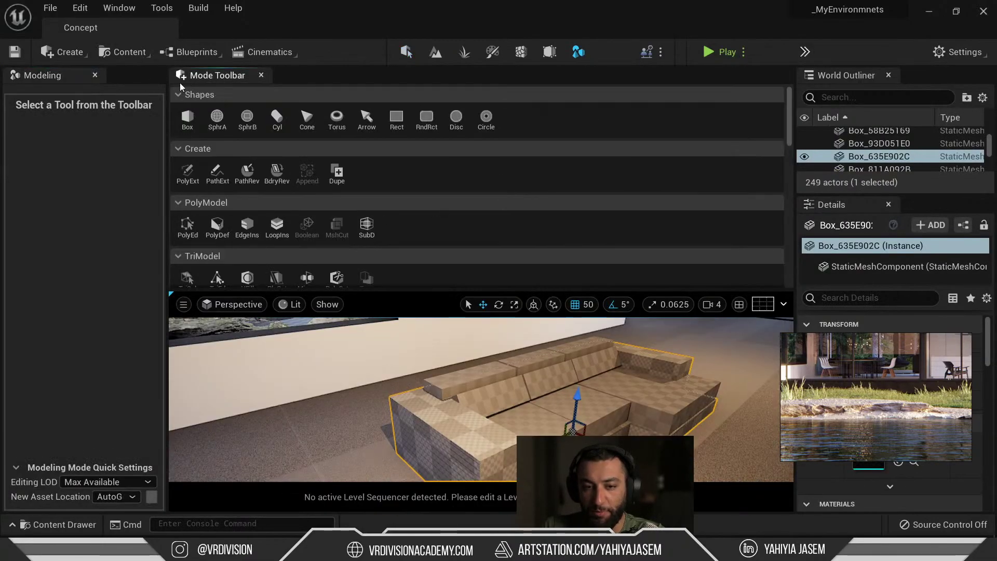
left_click_drag(180, 78, 17, 165)
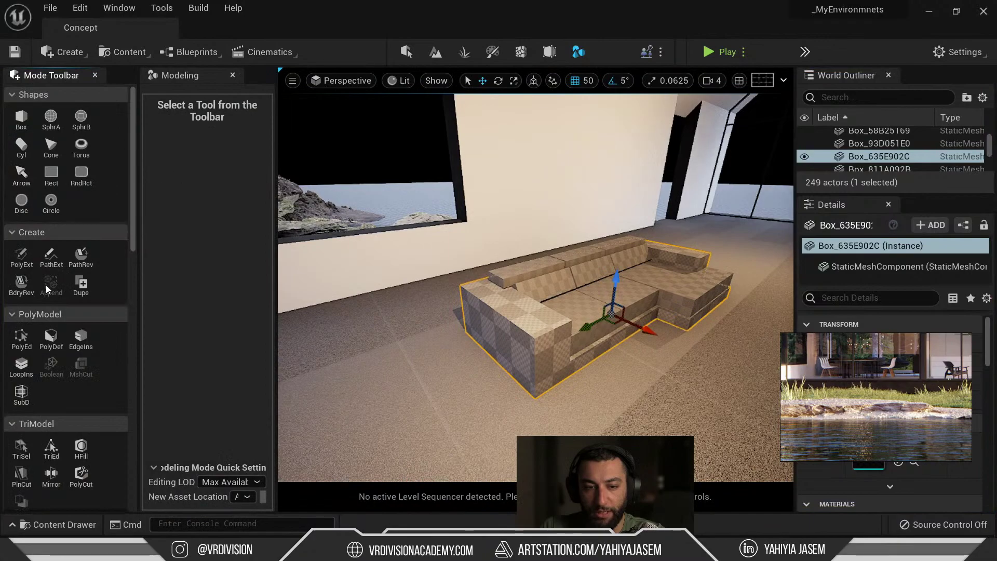
Step: Subdivide the sofa's base frame with the SubD tool at 3 subdivisions and accept the result
scroll(46, 285, "down", 3)
left_click(21, 289)
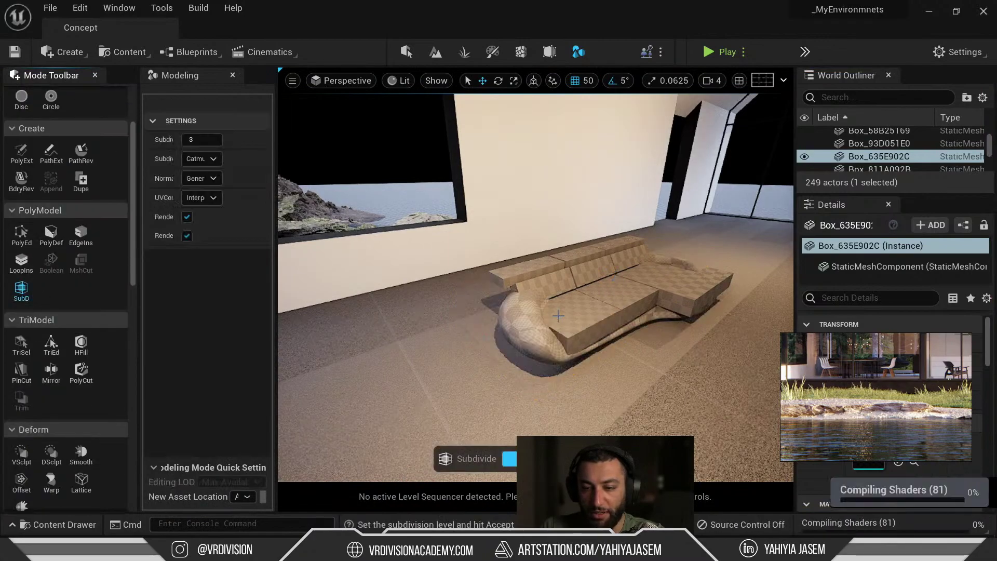
right_click_drag(521, 332, 519, 342)
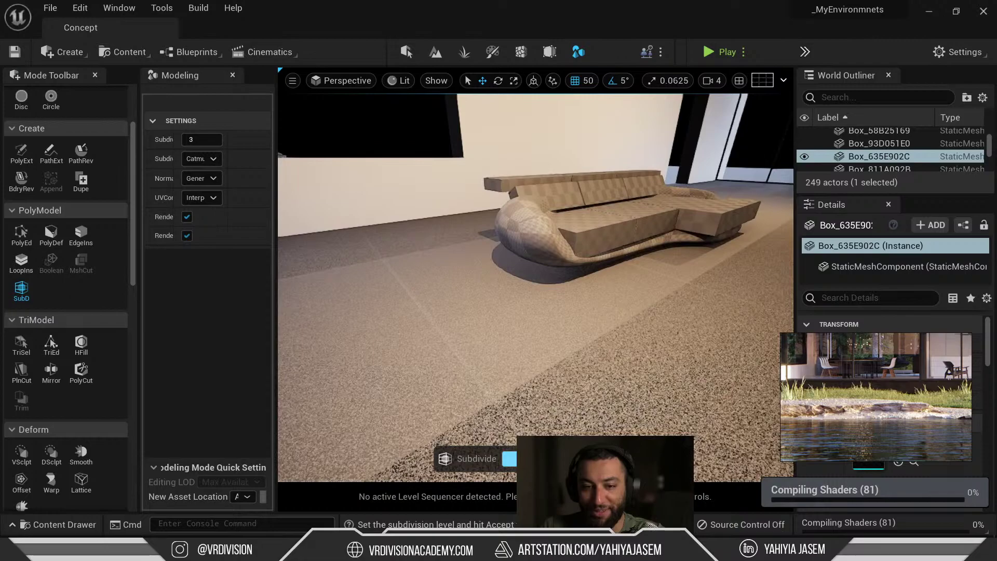
left_click(532, 458)
Step: Move the subdivided sofa frame away from the cushions and out of the house, and view it from below
left_click(574, 297)
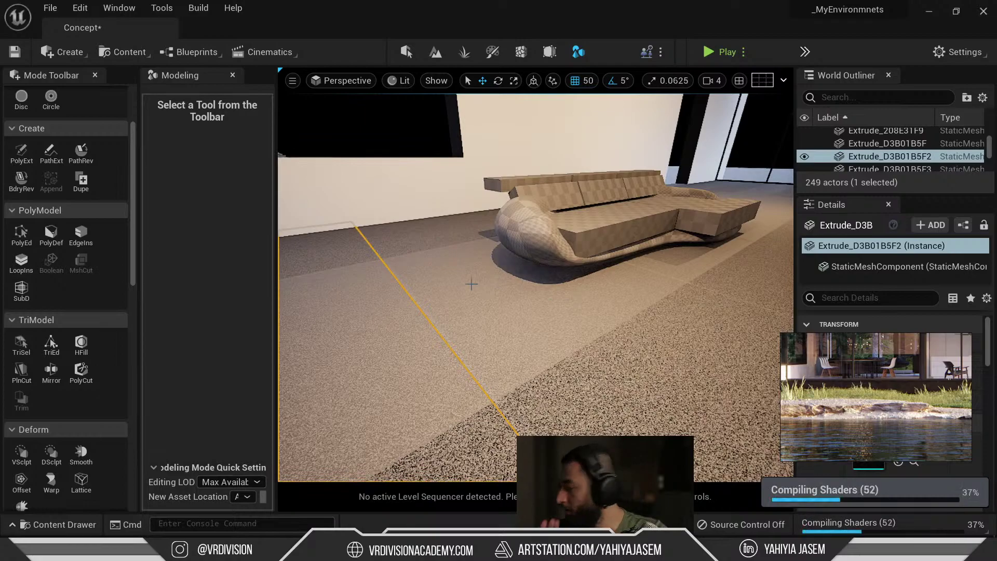
left_click(531, 253)
left_click_drag(598, 251, 300, 327)
key("s")
right_click_drag(607, 291, 566, 288)
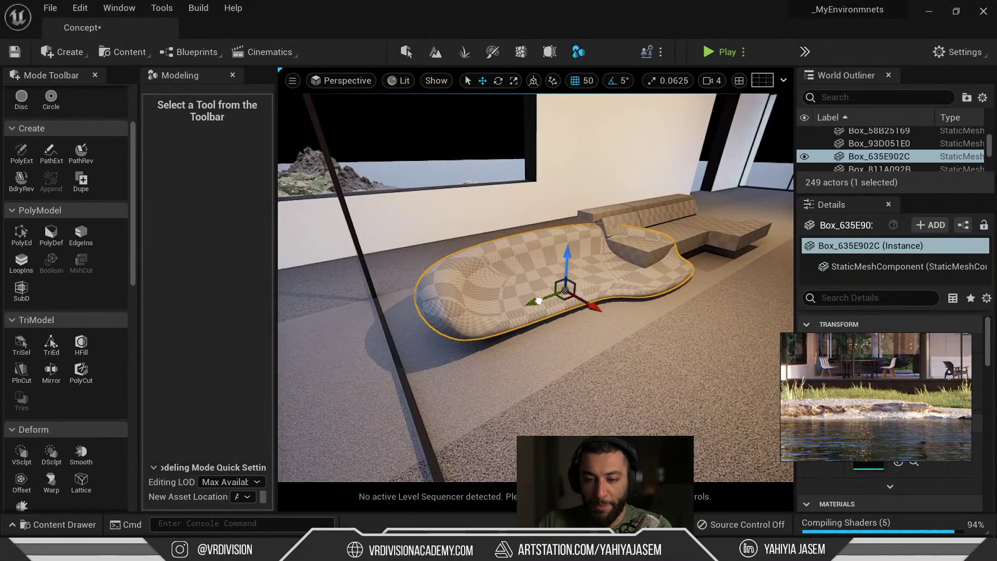
left_click_drag(539, 300, 526, 303)
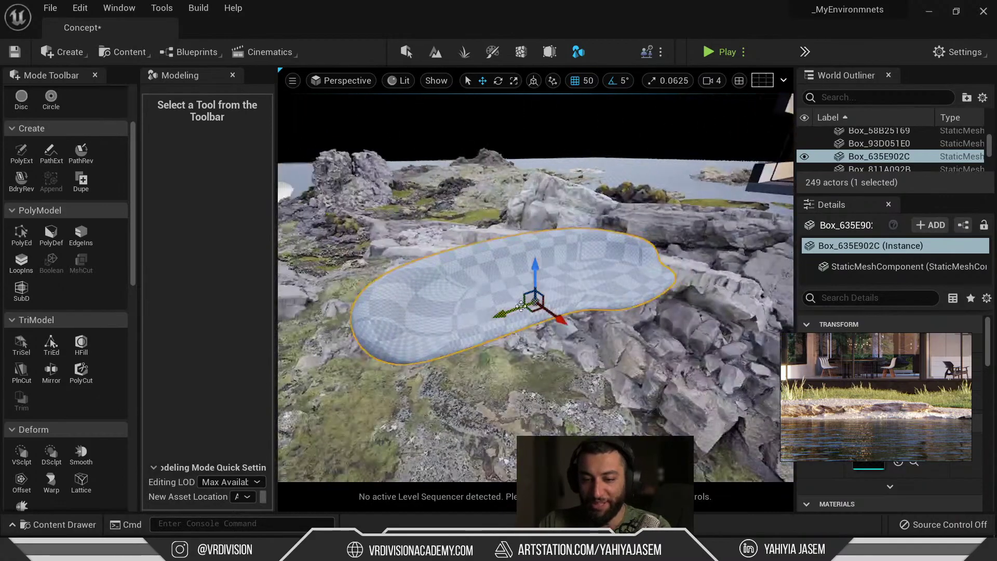
right_click_drag(520, 306, 577, 285)
key("f")
left_click_drag(521, 307, 415, 207, "alt")
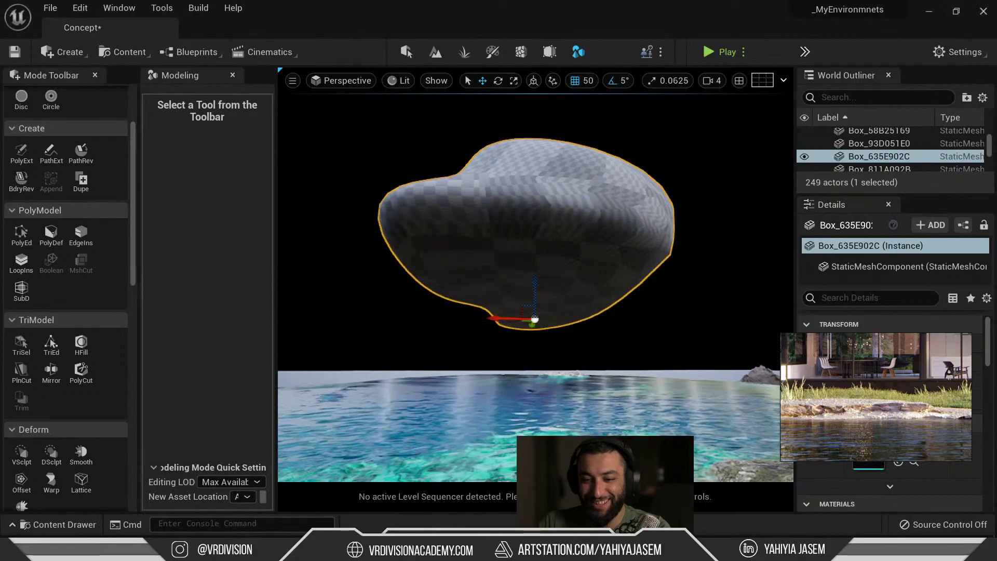
Step: Switch from Modeling mode to Selection mode and inspect the subdivided sofa frame from several angles against the house and rocks
mouse_move(581, 250)
left_mouse_down("alt")
mouse_move(618, 247)
mouse_move(641, 197)
mouse_move(555, 260)
mouse_move(591, 262)
left_mouse_up("alt")
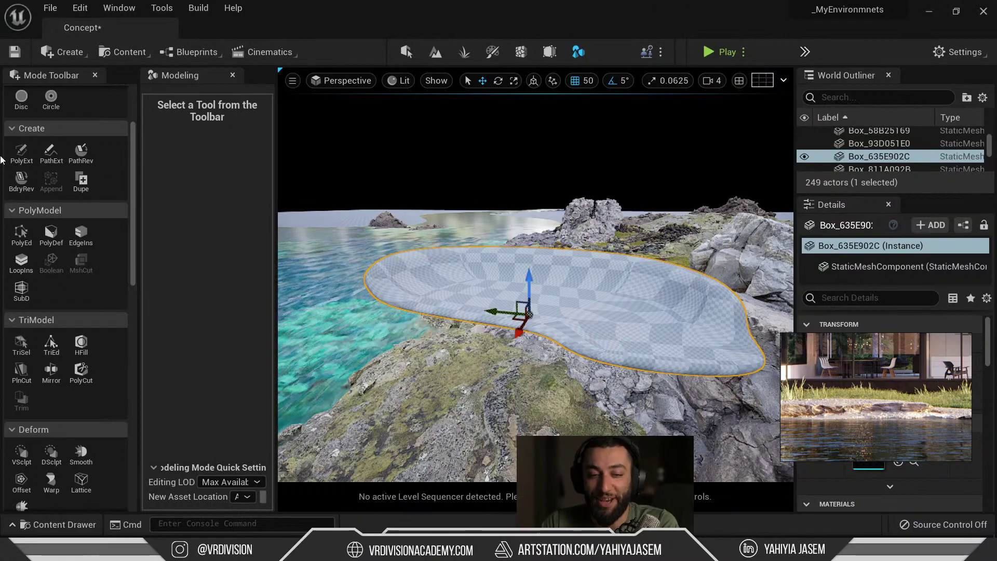
scroll(78, 215, "up", 5)
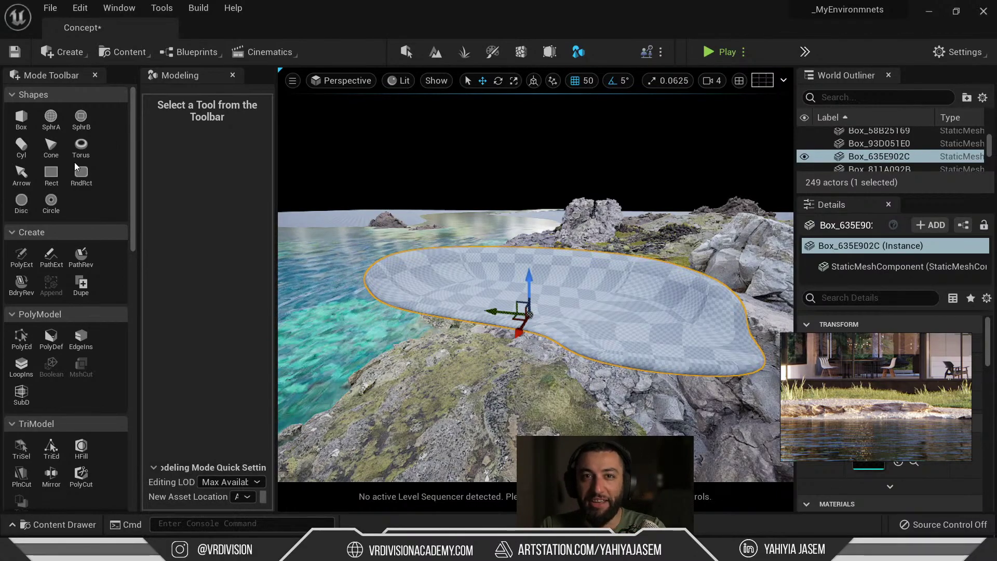
left_click(406, 50)
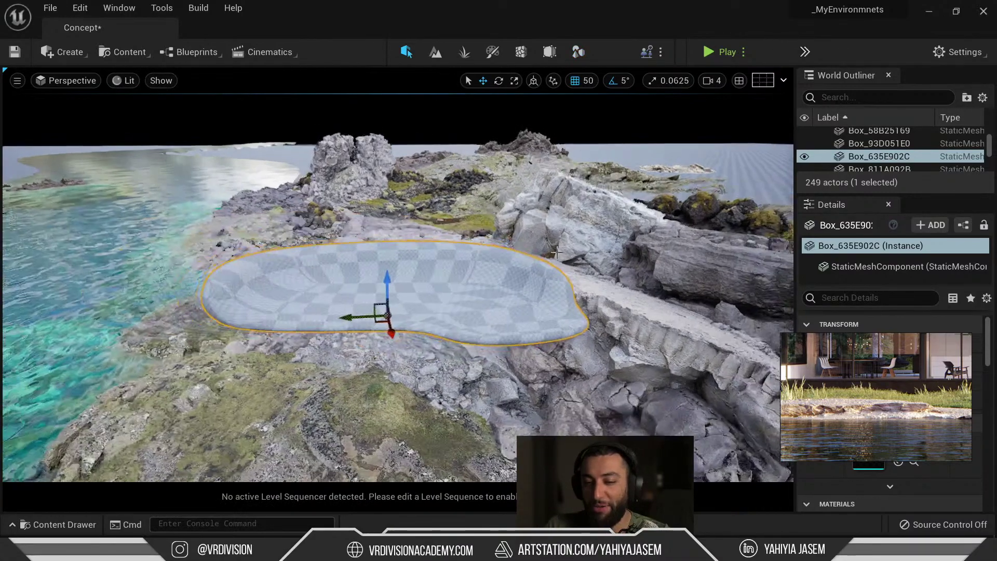
left_click_drag(557, 252, 582, 141, "alt")
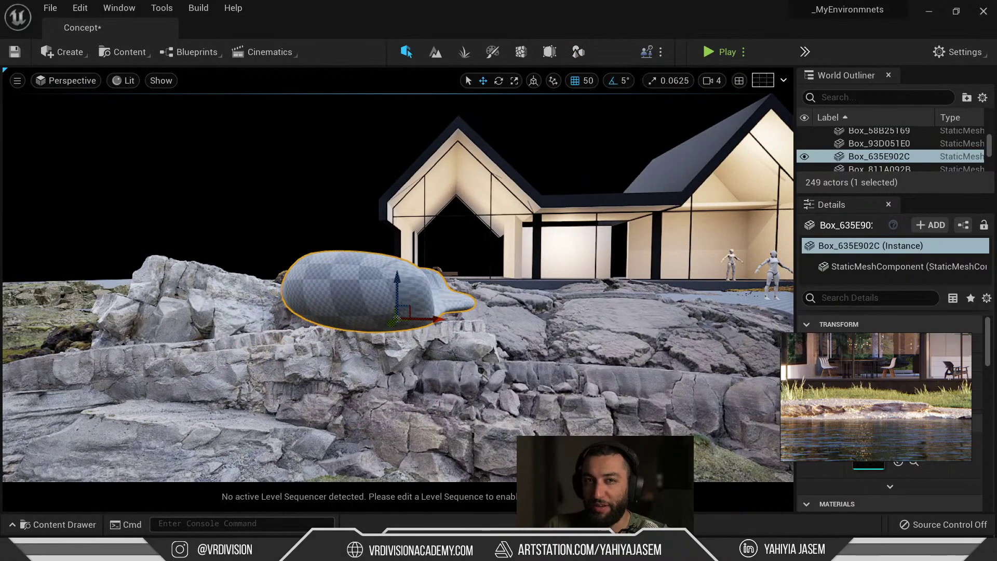
left_click_drag(460, 185, 499, 117, "alt")
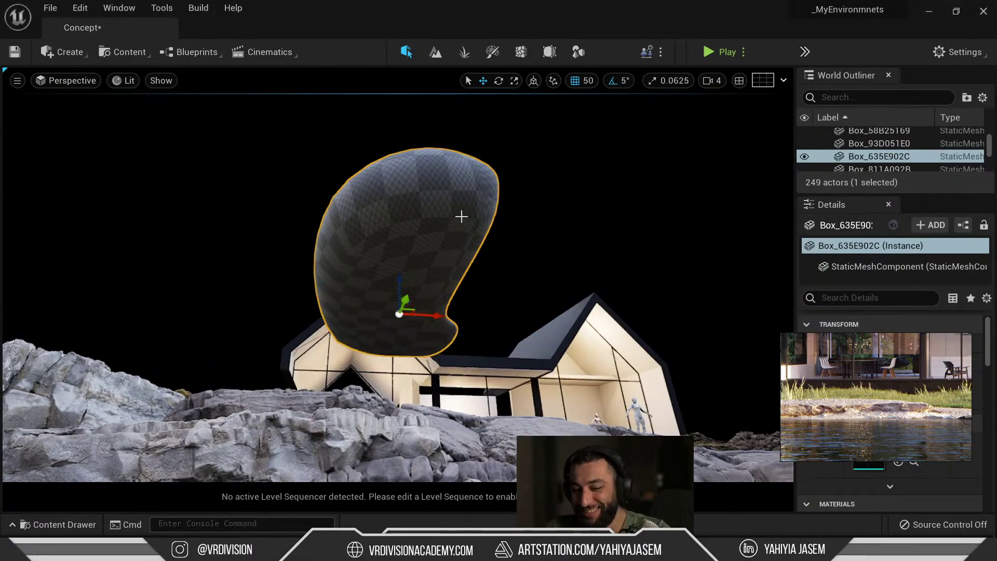
scroll(462, 212, "down", 2)
right_click_drag(563, 225, 527, 296)
key("s")
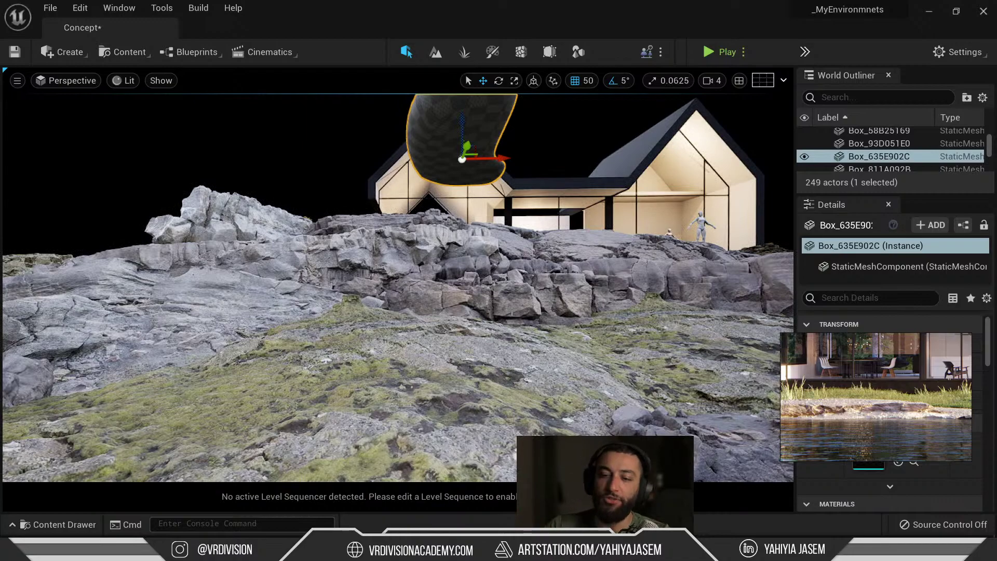
Step: Switch to the PureRef reference board, examine the daytime lakeside house and its neighbouring references, and return to the Unreal viewport
right_click_drag(863, 389, 587, 324)
key("ctrl+f")
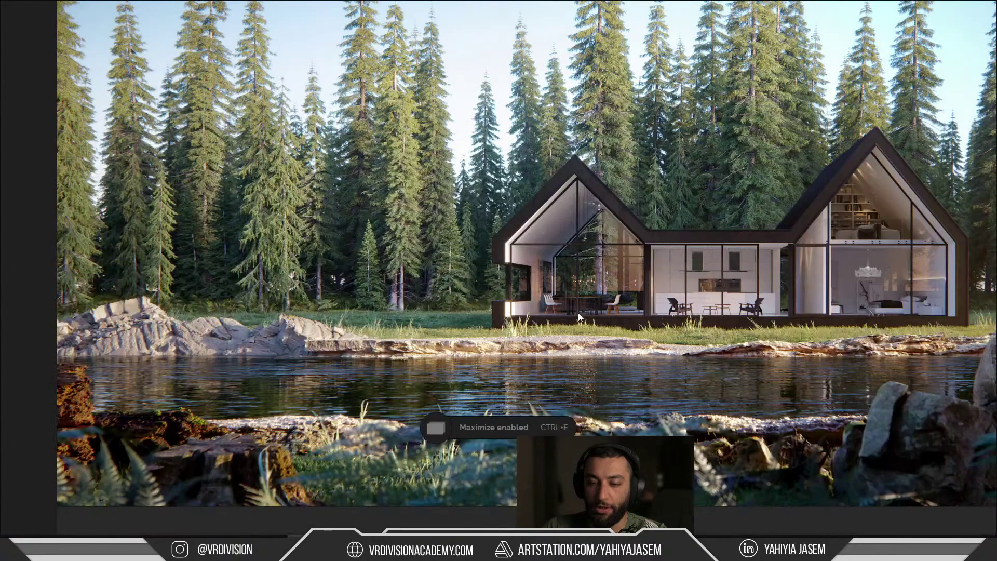
scroll(579, 311, "up", 2)
scroll(629, 238, "down", 8)
middle_click_drag(662, 212, 498, 269)
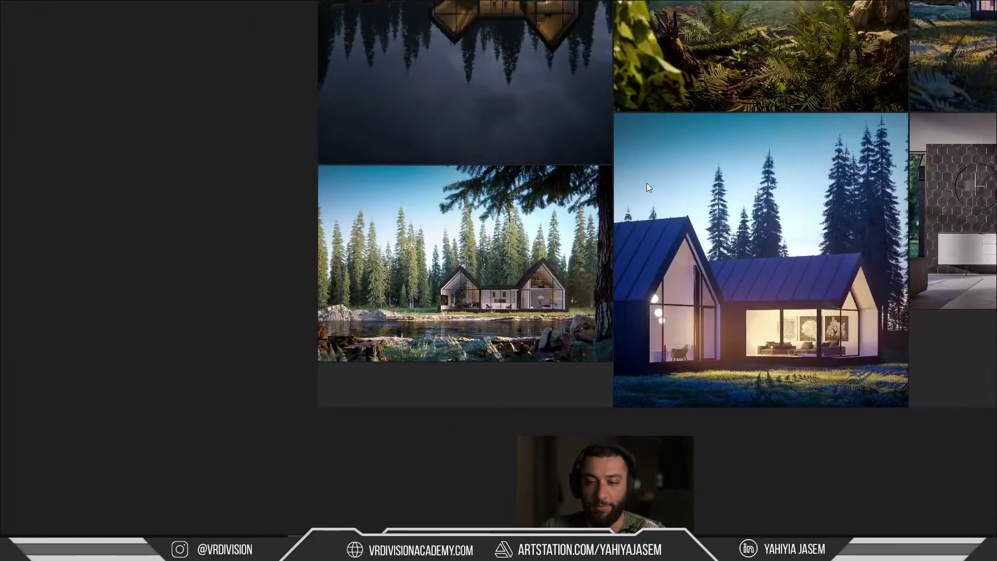
scroll(732, 129, "down", 2)
middle_click_drag(732, 129, 431, 250)
key("ctrl+f")
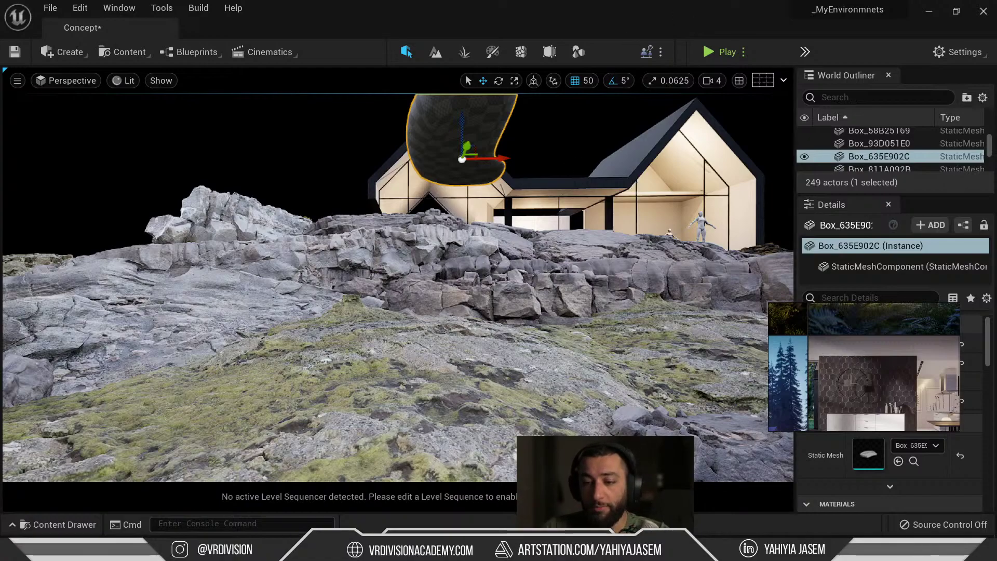
Step: Compare the house facade in the scene with the daytime reference, examining the chairs and kitchen behind the glazing up close
right_click_drag(397, 288, 568, 167)
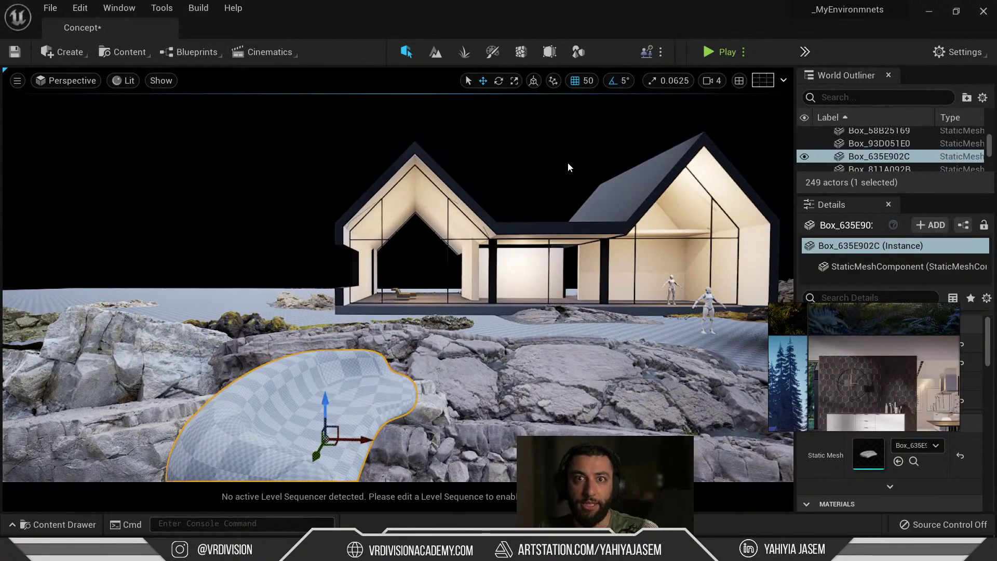
right_click_drag(854, 390, 618, 285)
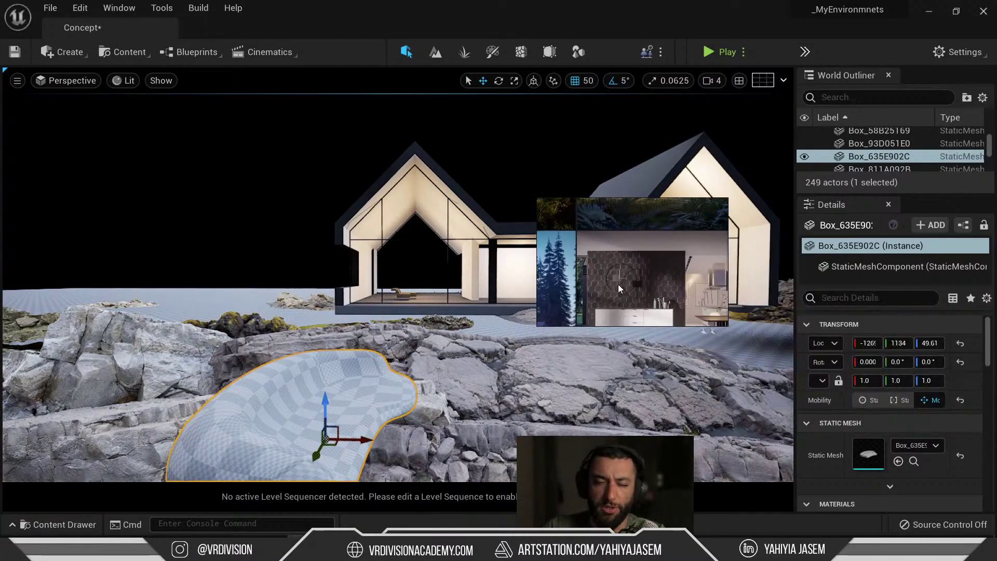
key("ctrl+f")
scroll(597, 283, "up", 1)
middle_click_drag(207, 353, 421, 343)
scroll(422, 344, "up", 9)
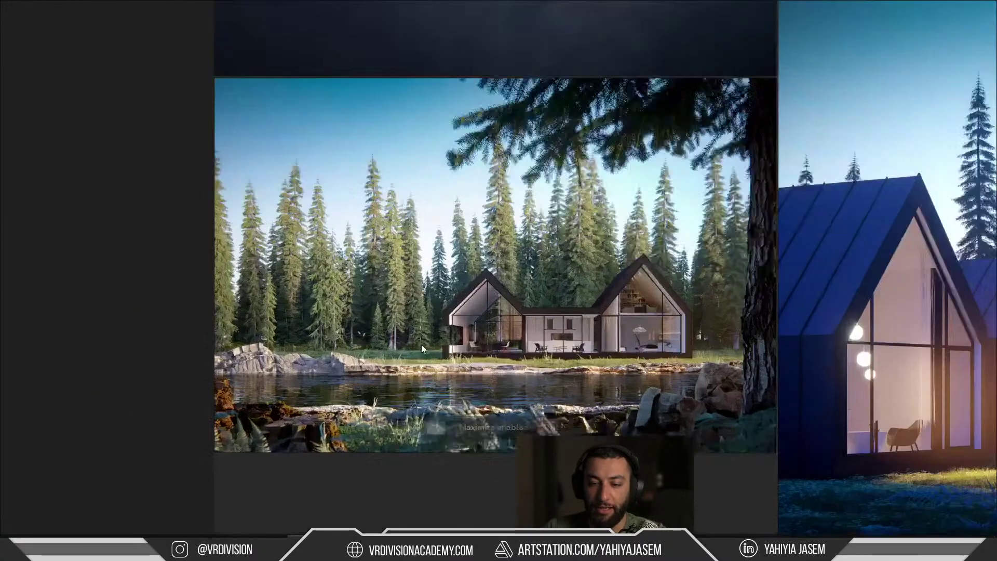
scroll(639, 382, "up", 8)
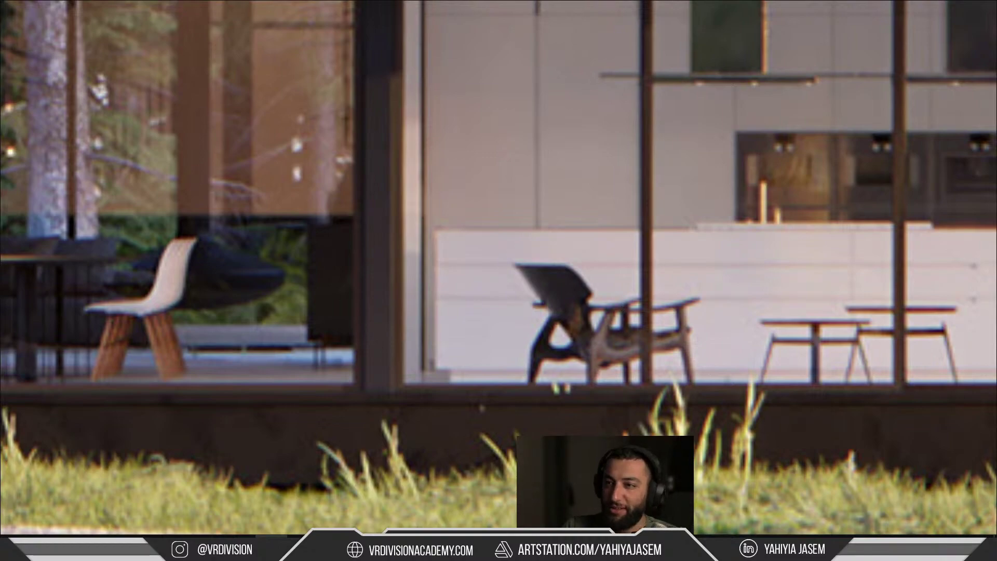
key("ctrl+f")
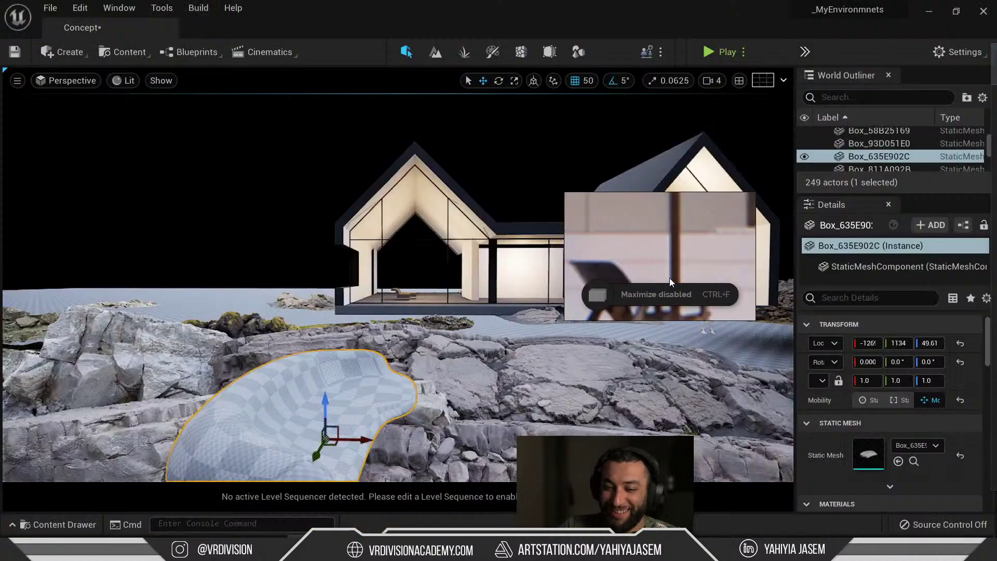
Step: Survey the whole reference board and examine the dusk image of the lit house reflected in the lake
scroll(668, 278, "down", 5)
right_click_drag(669, 278, 671, 251)
middle_click_drag(671, 251, 656, 259)
scroll(655, 258, "down", 1)
right_click_drag(309, 204, 322, 209)
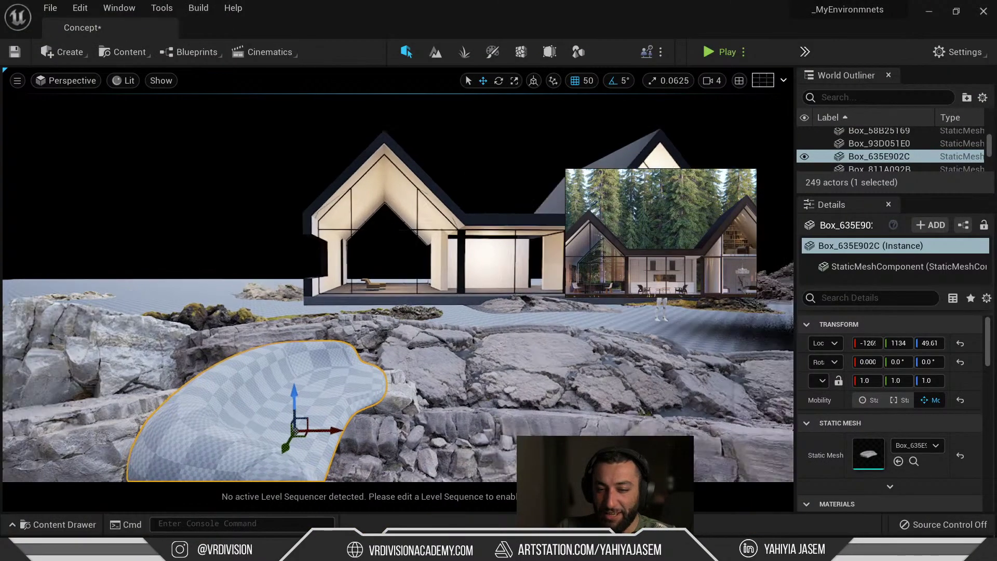
scroll(662, 204, "down", 5)
middle_click_drag(662, 204, 618, 233)
key("ctrl+f")
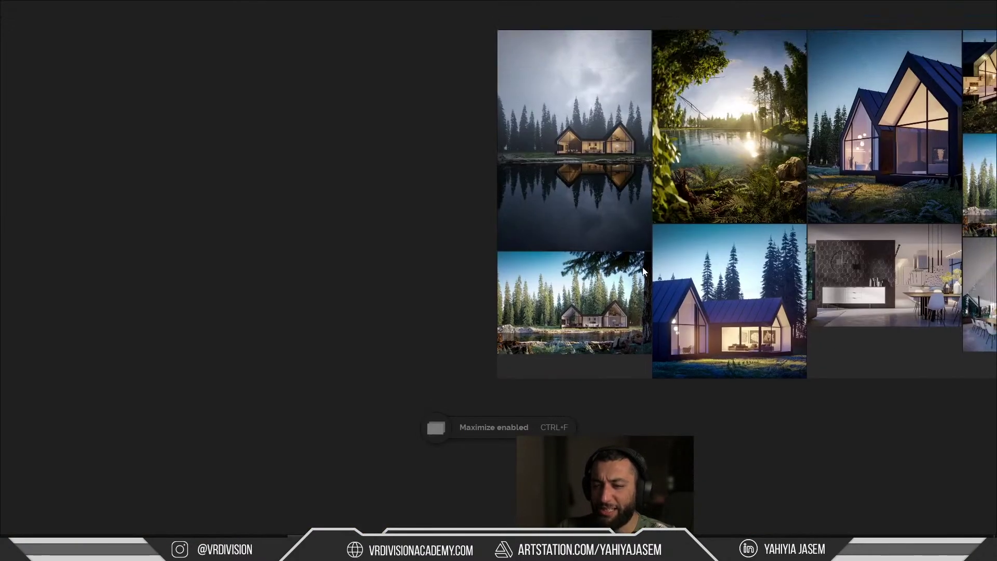
scroll(693, 164, "up", 3)
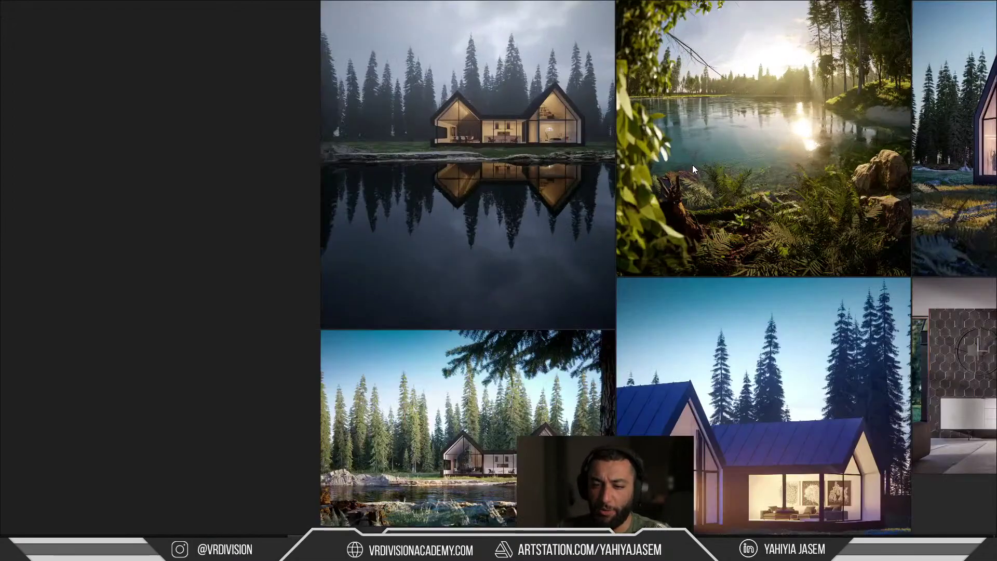
scroll(556, 152, "up", 5)
middle_click_drag(544, 68, 539, 164)
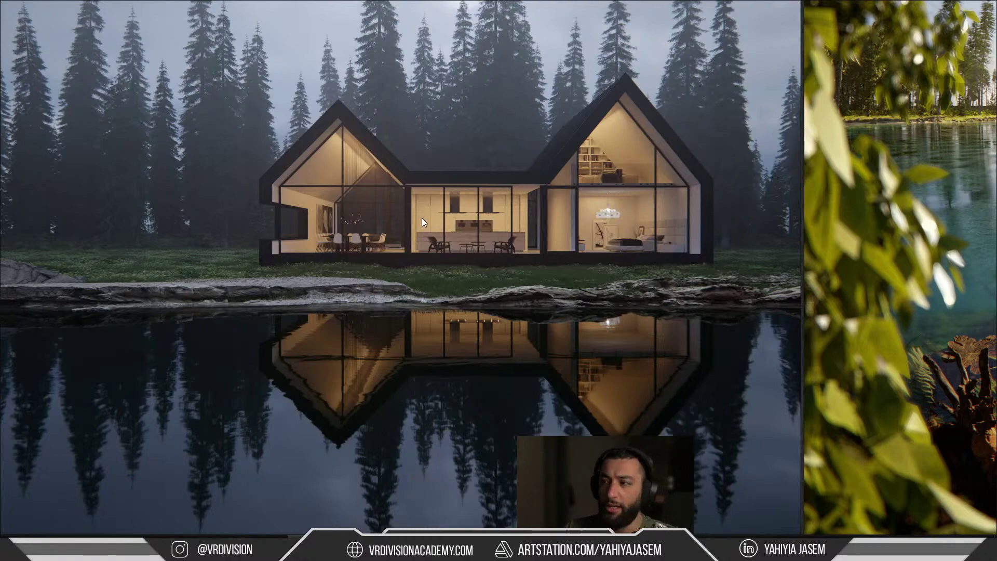
middle_click_drag(474, 217, 456, 216)
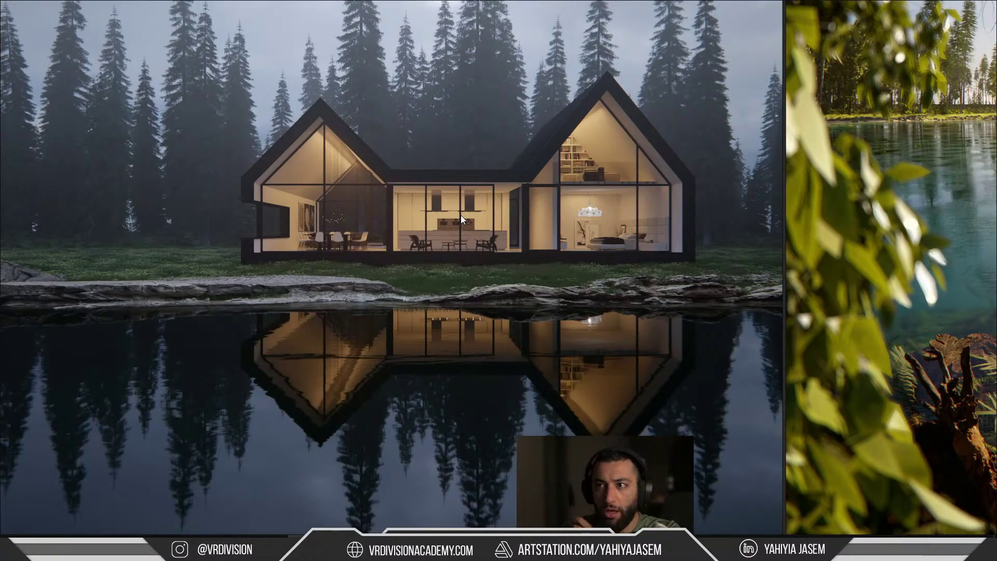
middle_click_drag(510, 206, 501, 222)
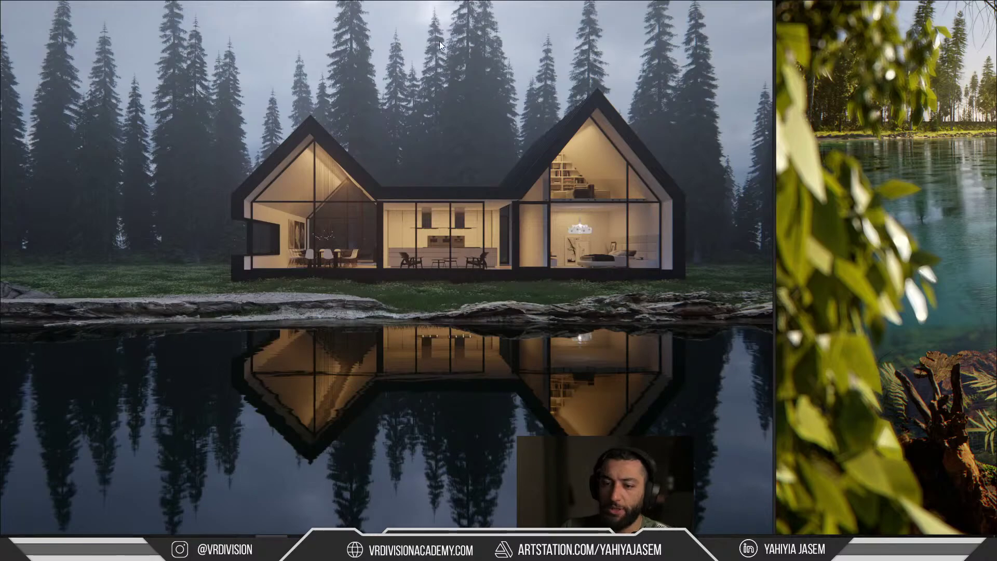
key("ctrl+f")
Step: Switch to YouTube Studio to check the live chat, streaming error and viewer analytics, and move its window off the screen
left_click(594, 177)
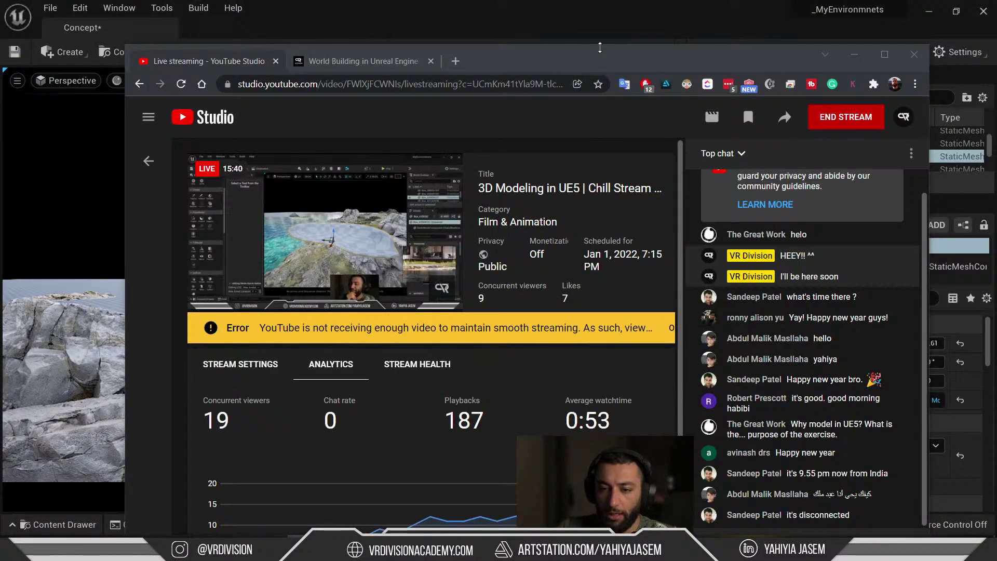
left_click_drag(569, 55, 507, 17)
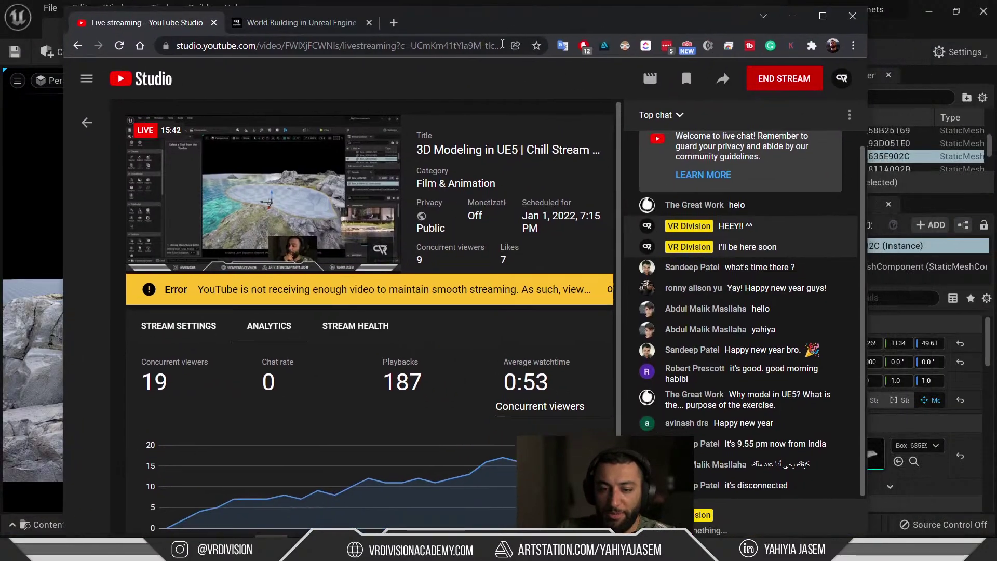
scroll(519, 391, "down", 1)
scroll(540, 457, "right", 2)
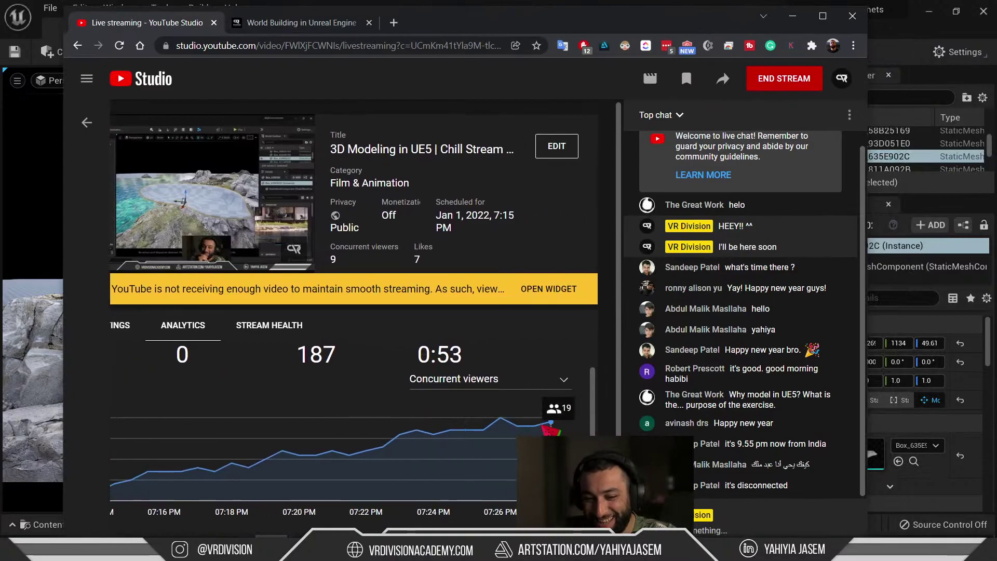
scroll(493, 431, "left", 3)
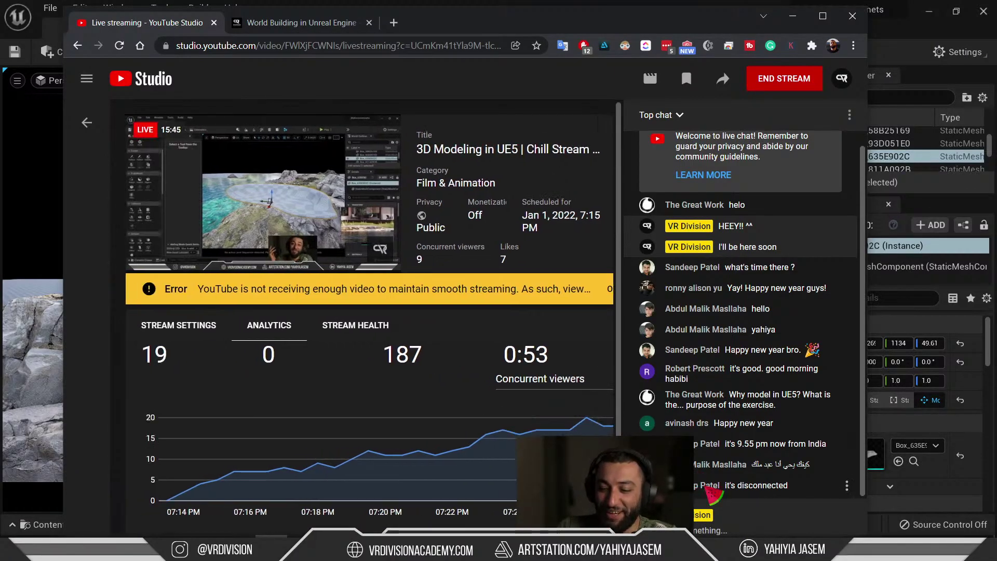
left_click_drag(724, 485, 771, 483)
left_click(771, 482)
left_click_drag(220, 288, 458, 289)
left_click(288, 291)
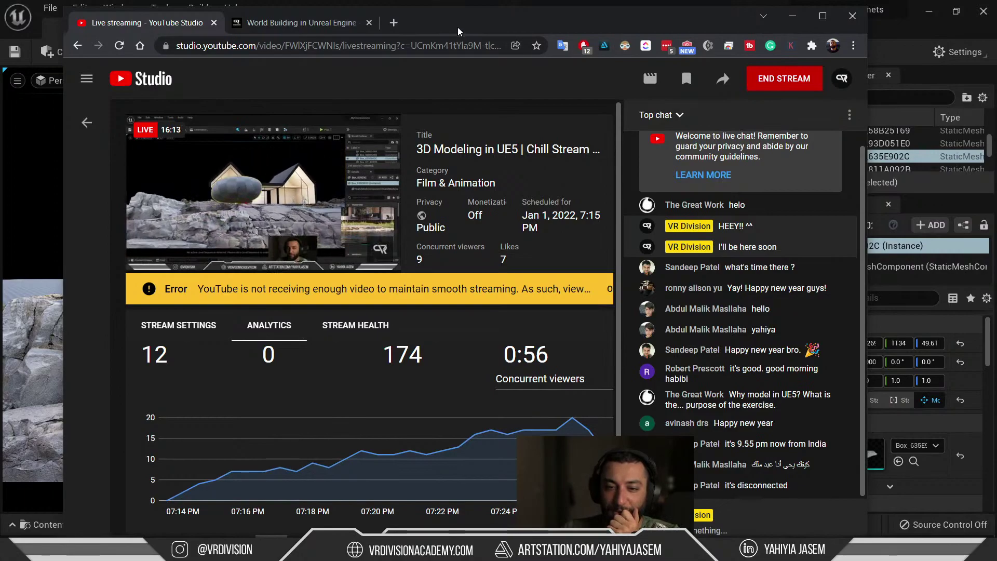
left_click_drag(475, 23, 996, 54)
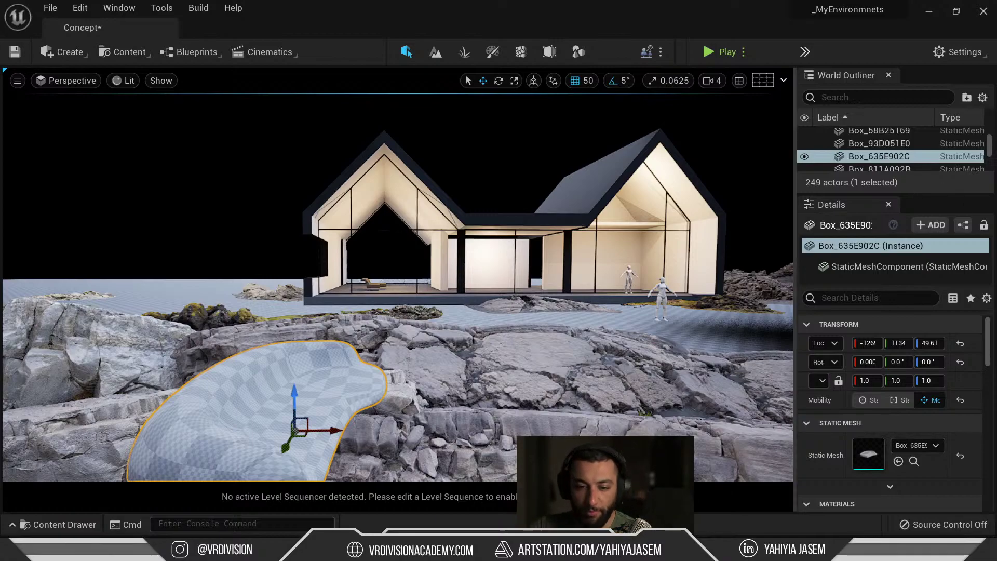
Step: Try deleting the subdivided sofa frame, and undo back through its move and subdivision to the original blocked-out frame
key("f")
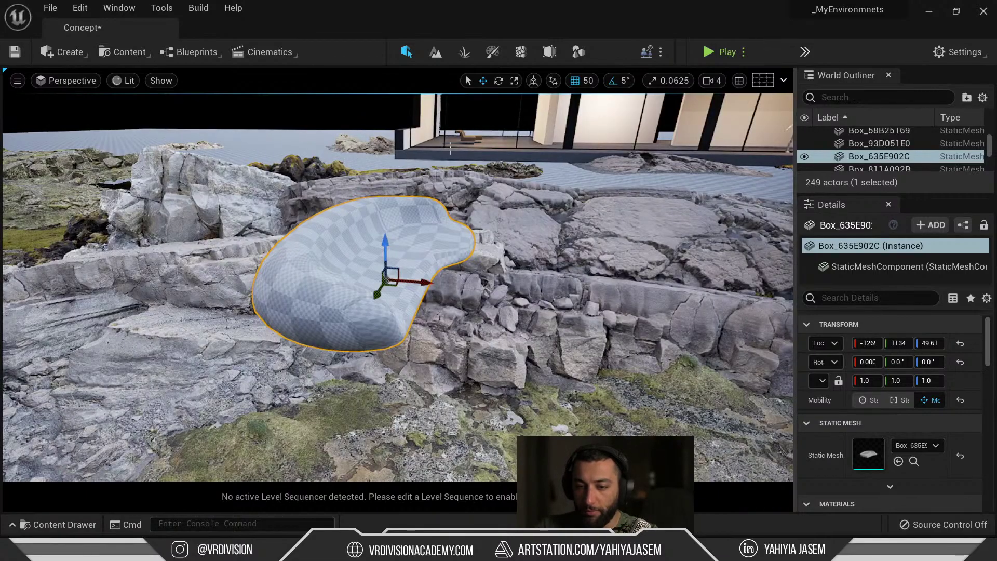
key("Delete")
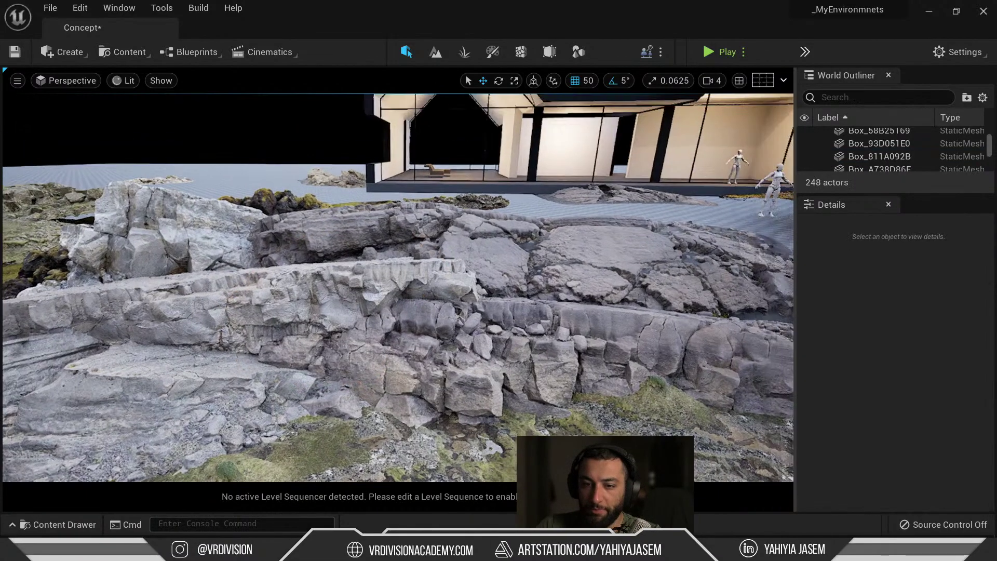
key("ctrl+z")
key("ctrl+z")
key("ctrl+z")
key("ctrl+z")
key("ctrl+z")
key("ctrl+z")
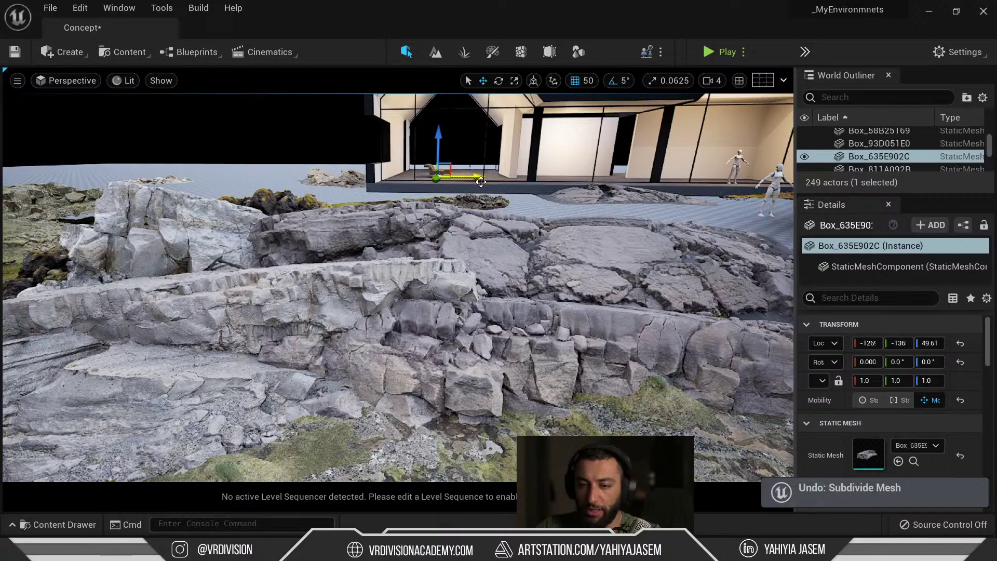
key("f")
scroll(493, 193, "up", 2)
key("ctrl+z")
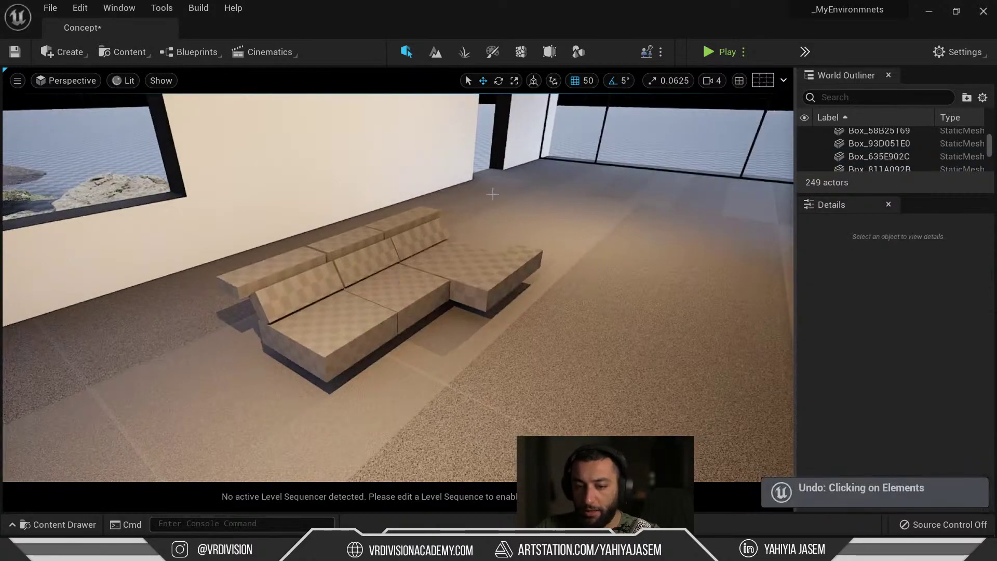
Step: Inspect the restored blocked-out corner sofa in the interior from low and raised viewpoints, leaving nothing selected
left_click_drag(492, 193, 493, 138, "alt")
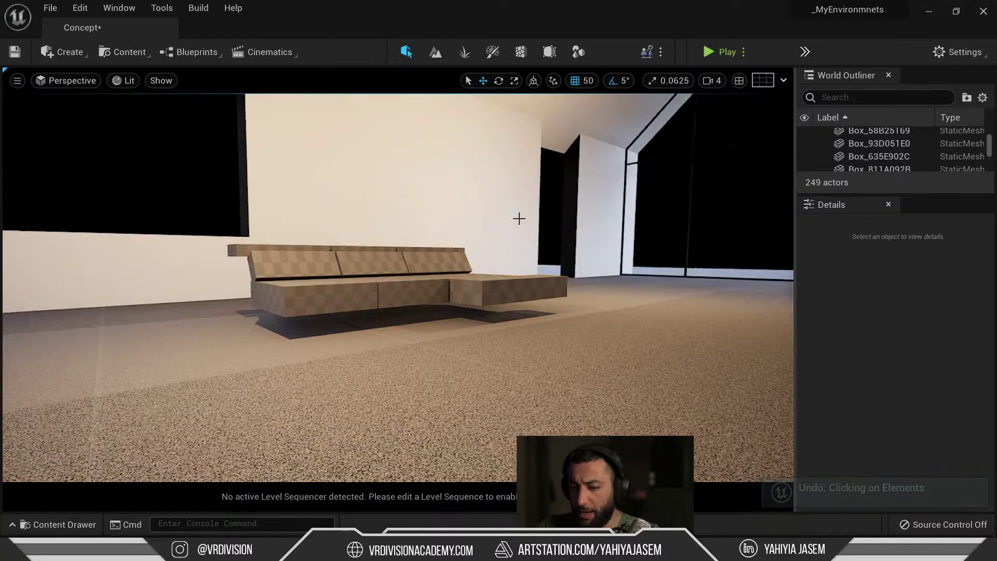
left_click(470, 237)
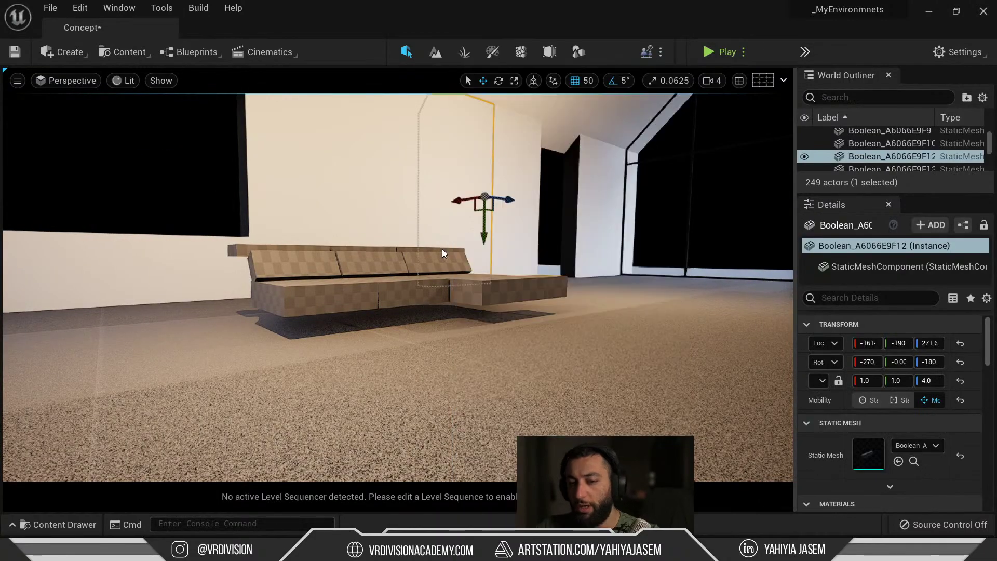
key("Escape")
mouse_move(462, 240)
right_mouse_down()
mouse_move(259, 239)
mouse_move(459, 238)
right_mouse_up()
right_click_drag(383, 219, 272, 240)
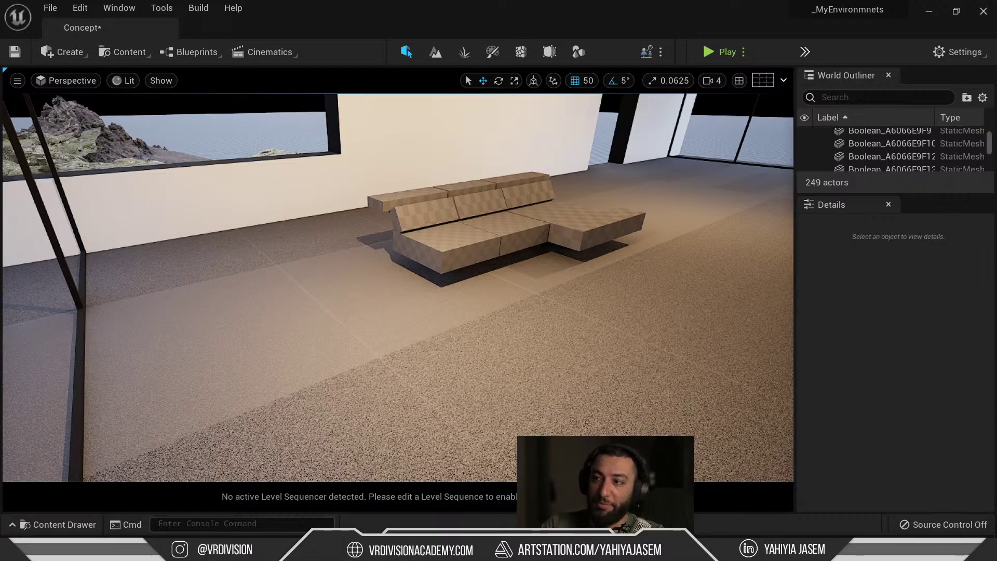
right_click_drag(519, 311, 516, 257)
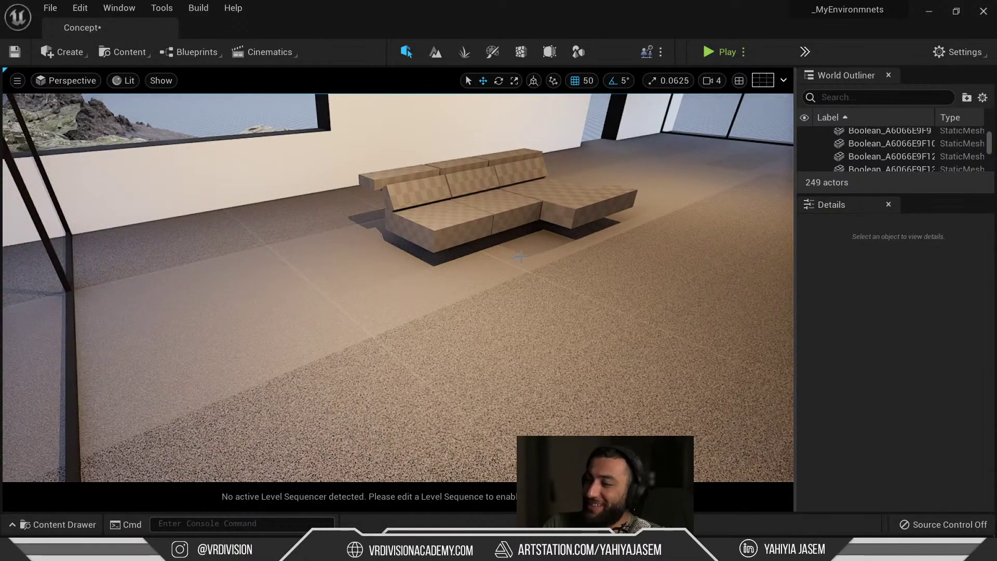
scroll(467, 249, "down", 2)
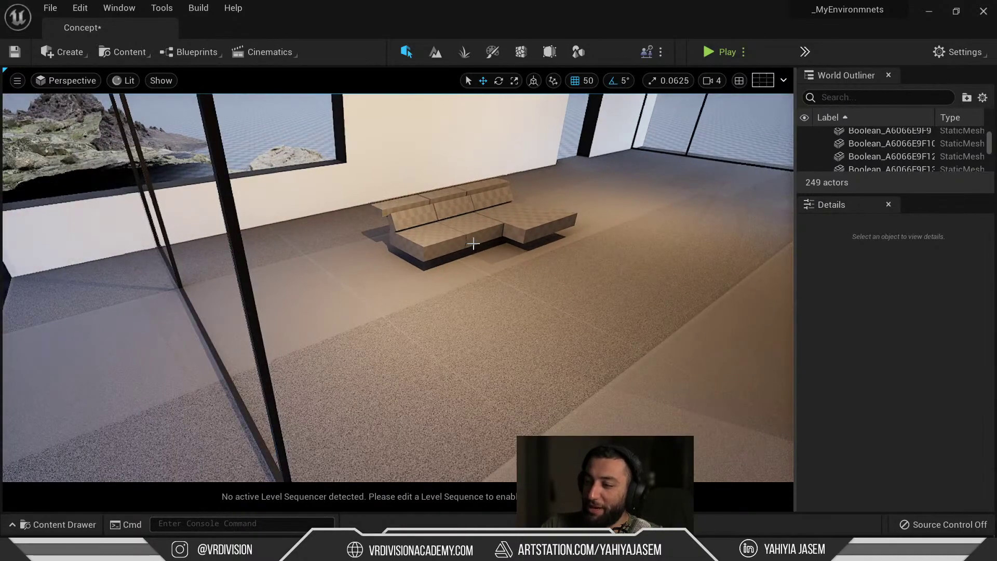
Step: Look over the house's exterior and the surrounding rocks from outside, with the sofa visible through the glazing
right_click_drag(472, 242, 471, 206)
key("a")
key("s")
key("e")
key("q")
key("a")
key("s")
scroll(474, 256, "down", 9)
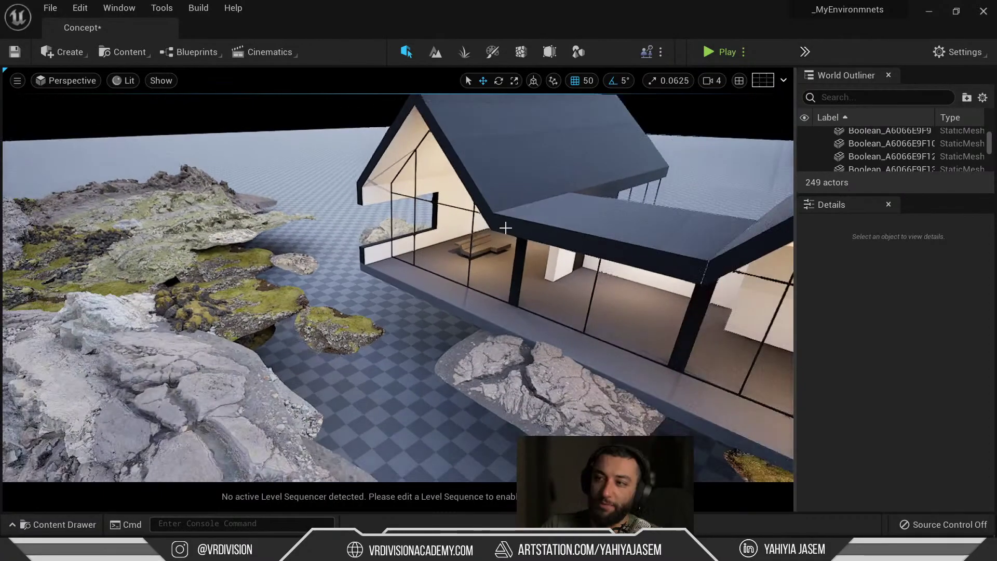
Step: Create a level named NewWorld in the Maps folder and open it without saving the pending changes
key("ctrl+space")
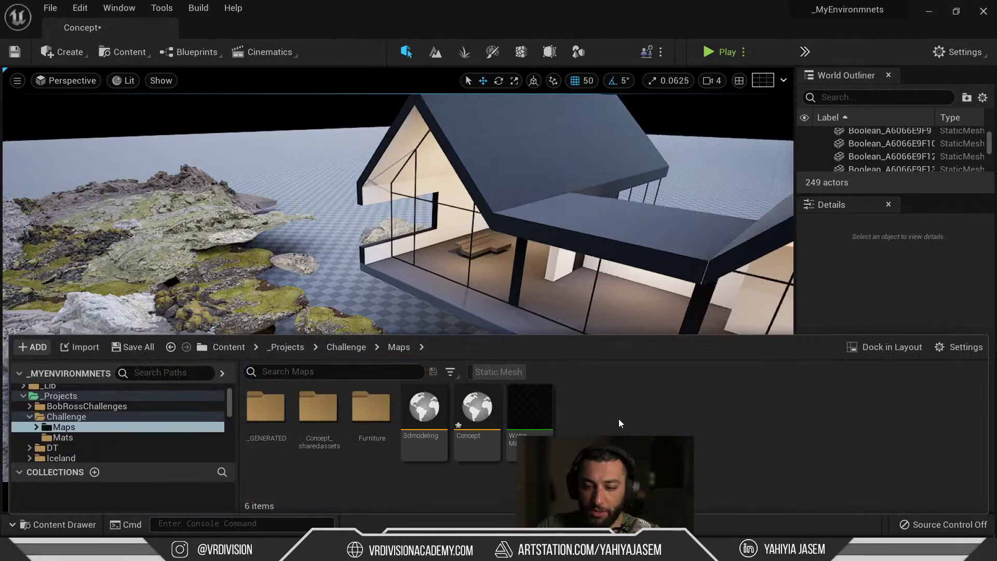
right_click(619, 417)
left_click(648, 246)
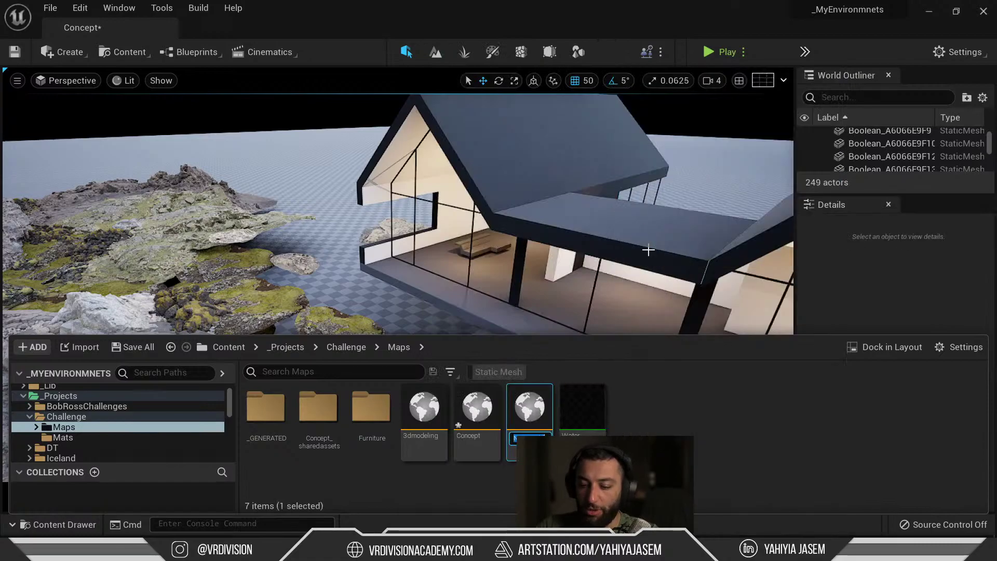
key("Return")
key("Return")
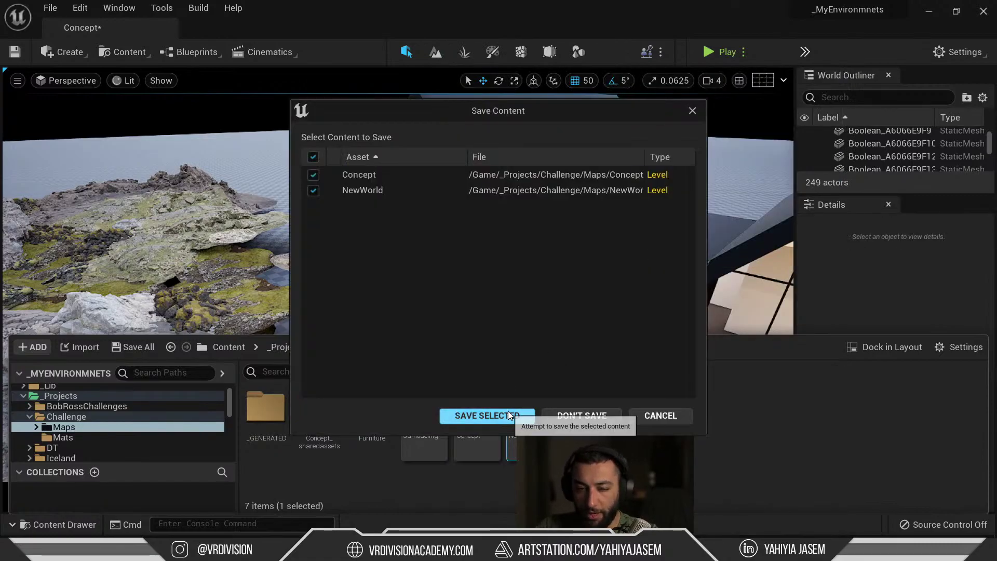
left_click(581, 415)
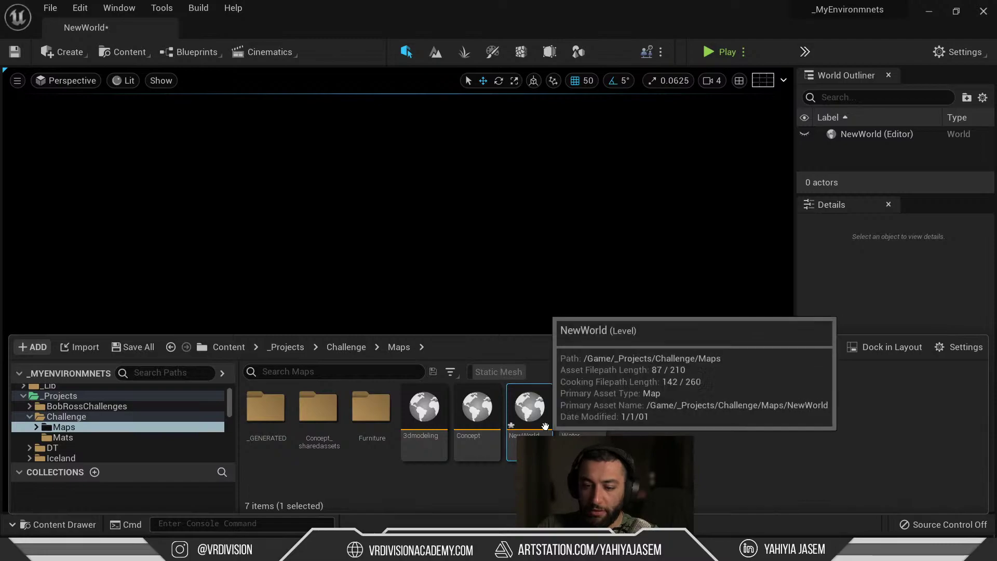
left_click(513, 246)
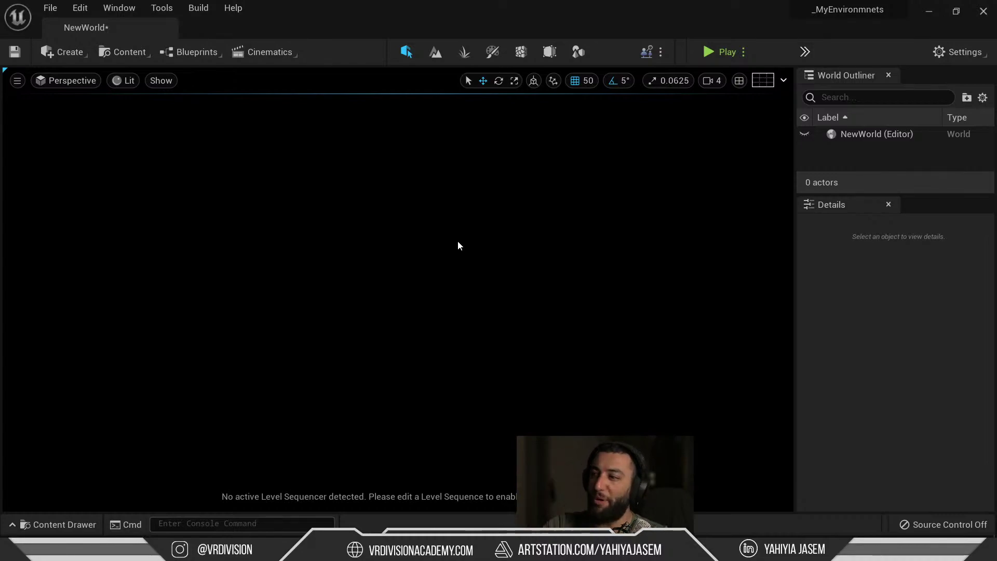
Step: Create a 1000 by 1000 rectangle mesh in the empty level with the modeling tools, and return to Selection mode
left_click(578, 51)
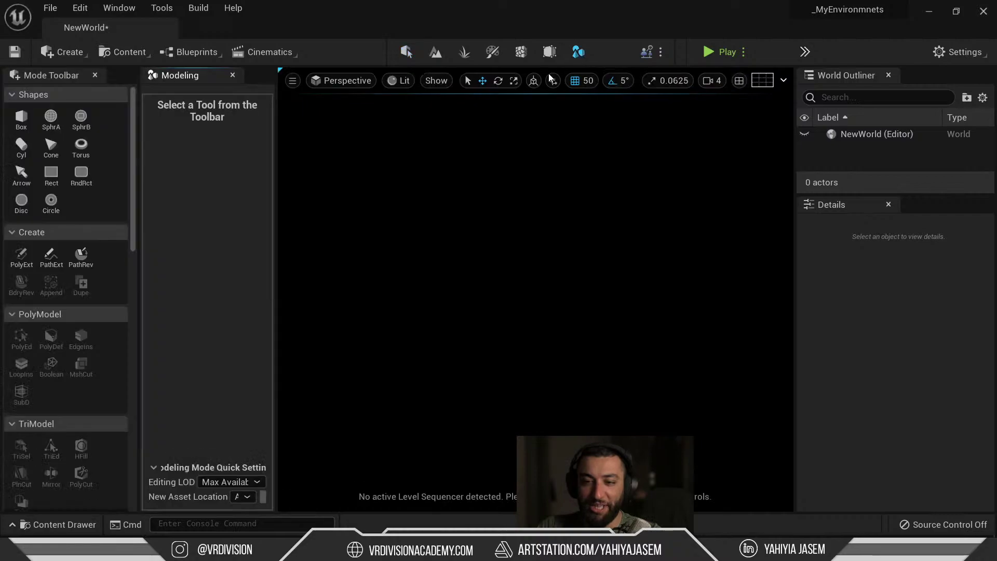
left_click(51, 173)
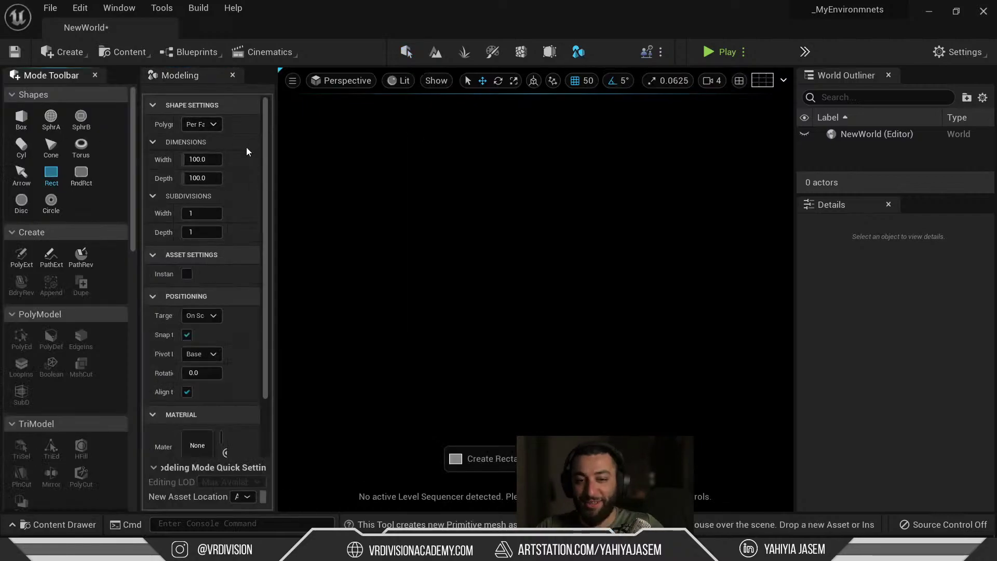
left_click_drag(276, 149, 352, 155)
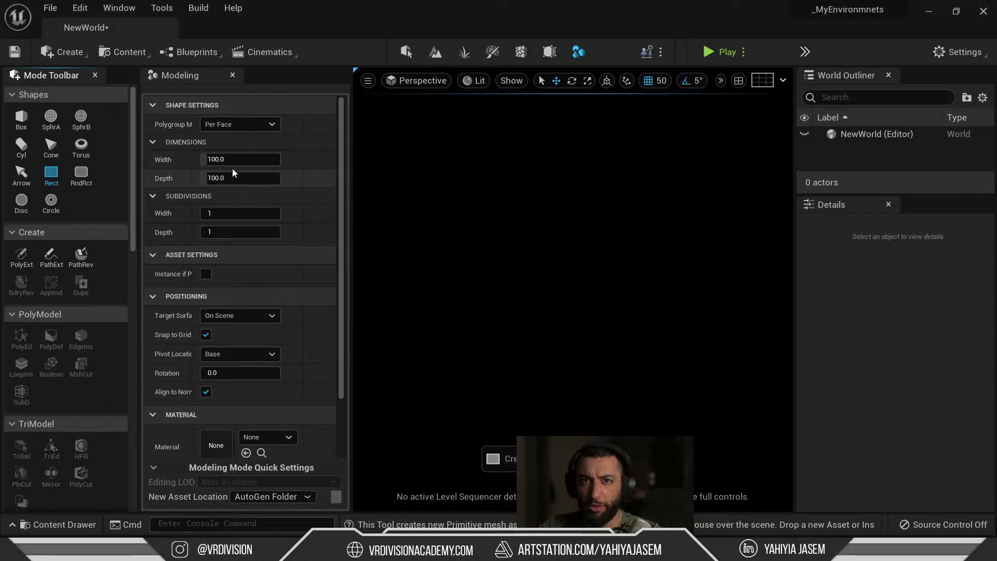
left_click(246, 159)
type("1000")
key("Tab")
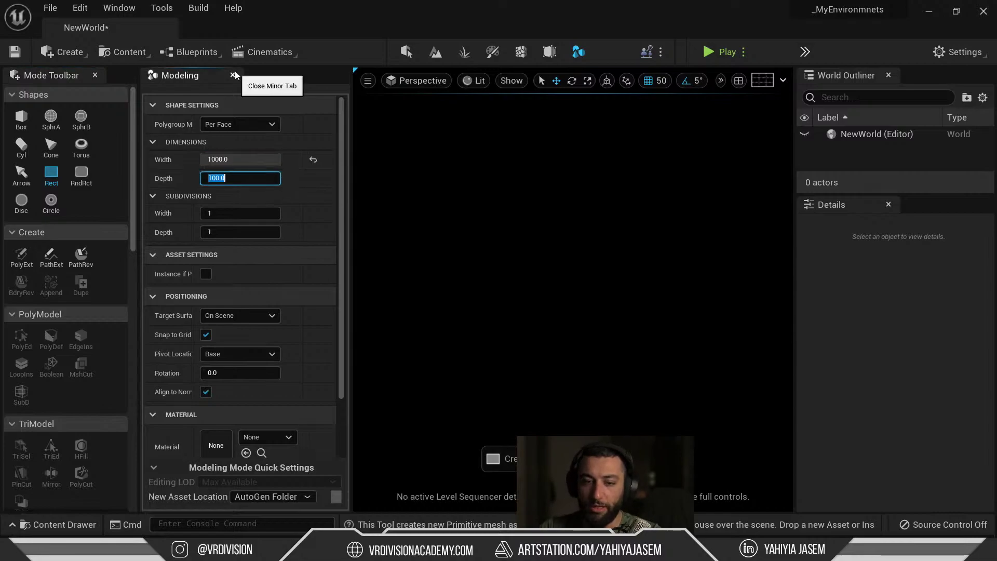
type("1000")
key("Return")
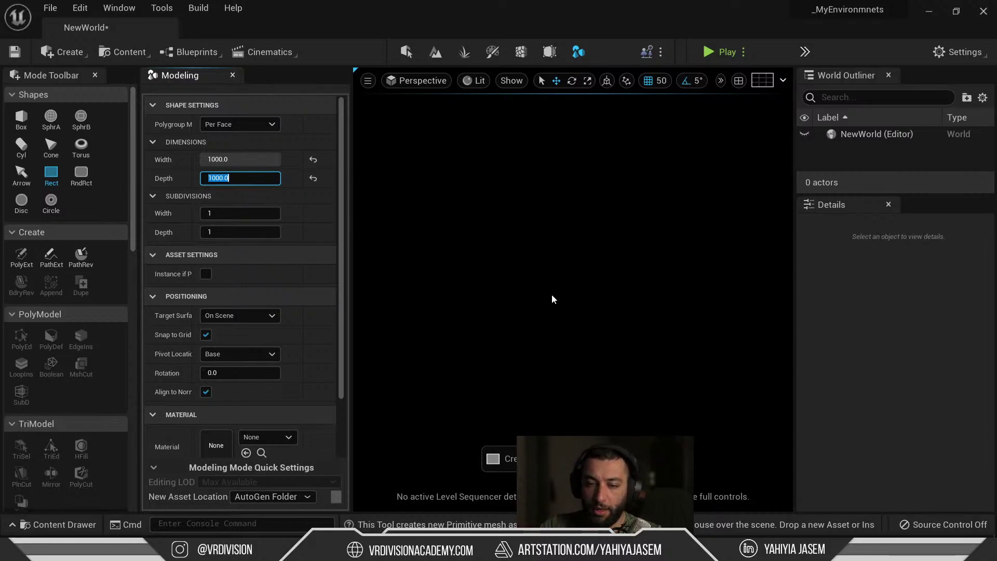
left_click(558, 297)
left_click(407, 51)
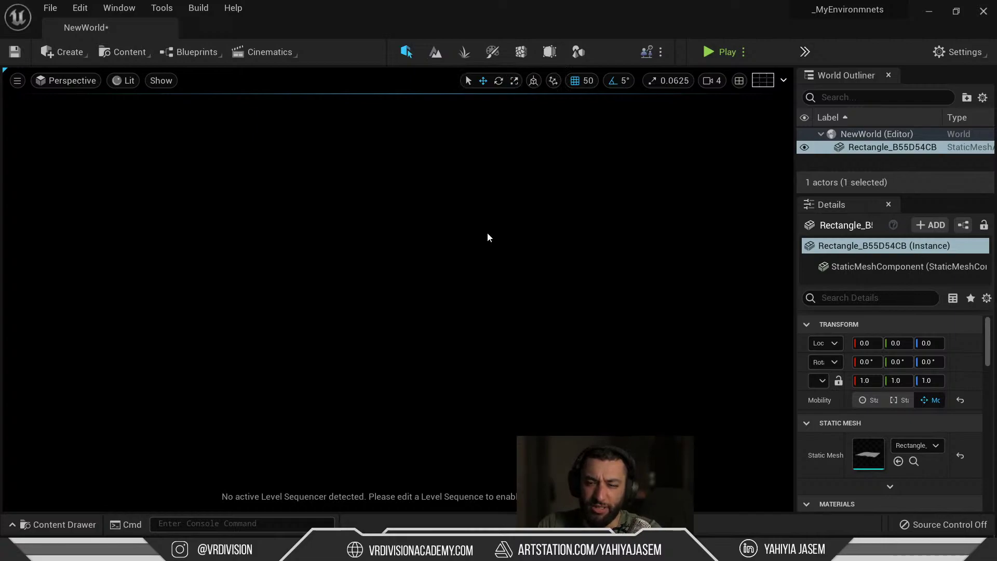
Step: Enlarge the outliner and details areas, add an HDRI Backdrop to the level and frame it in the viewport
left_click_drag(755, 234, 693, 229)
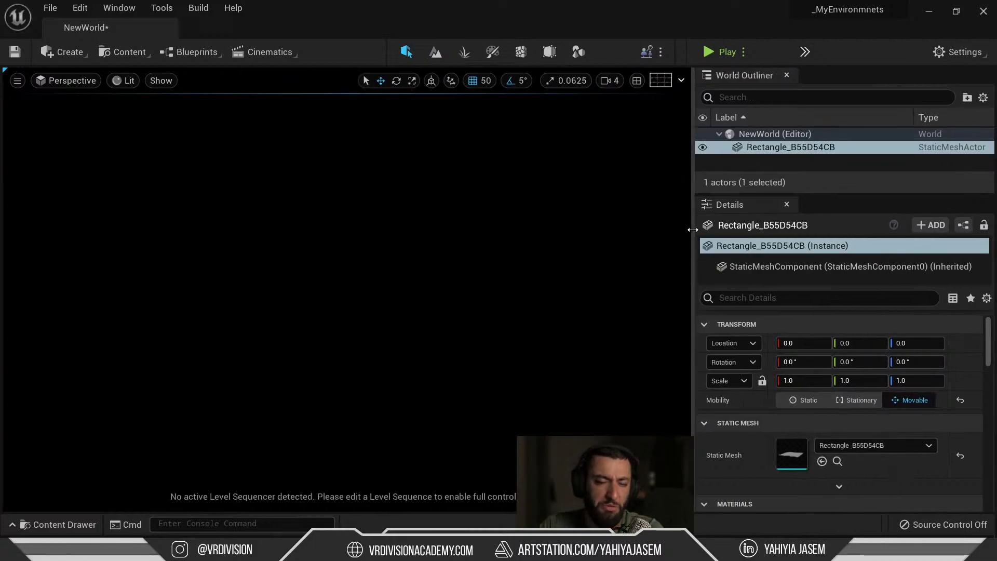
left_click_drag(783, 192, 794, 228)
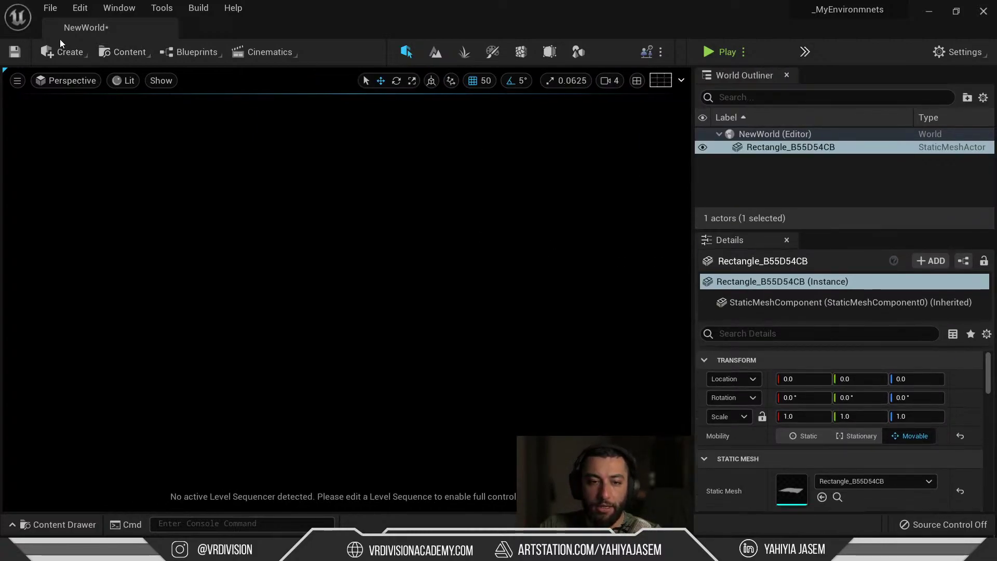
left_click(119, 8)
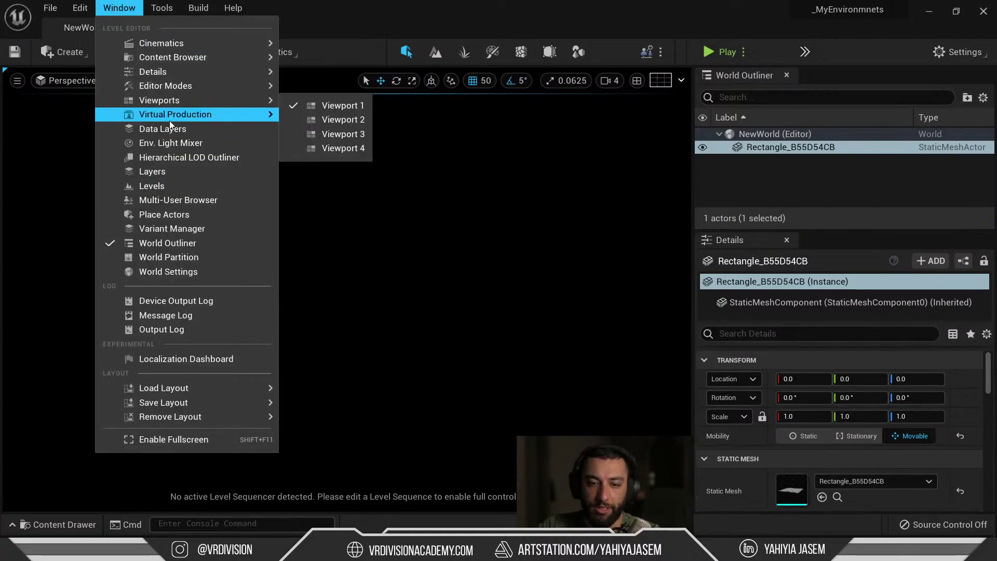
left_click(62, 52)
left_click(62, 52)
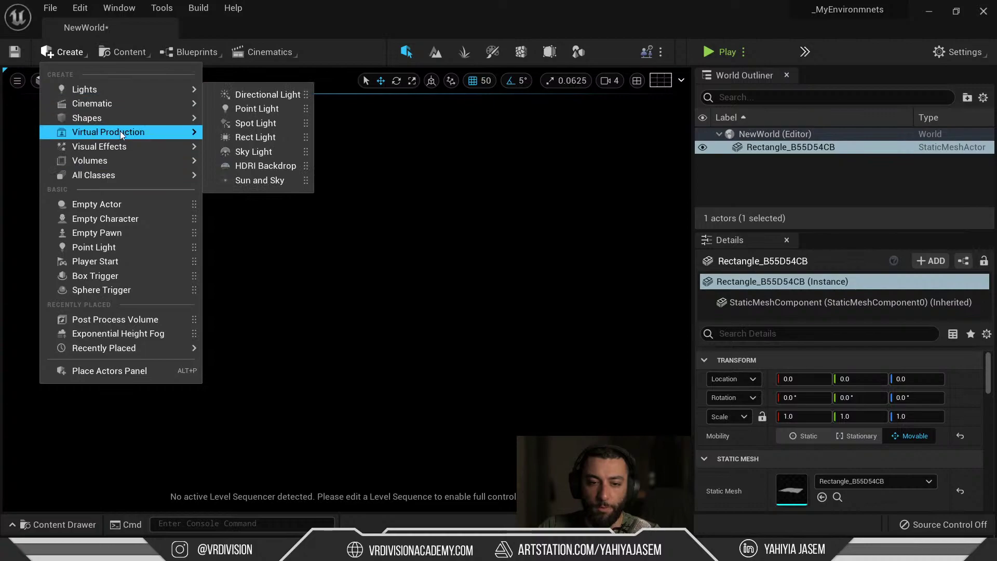
left_click_drag(260, 166, 384, 247)
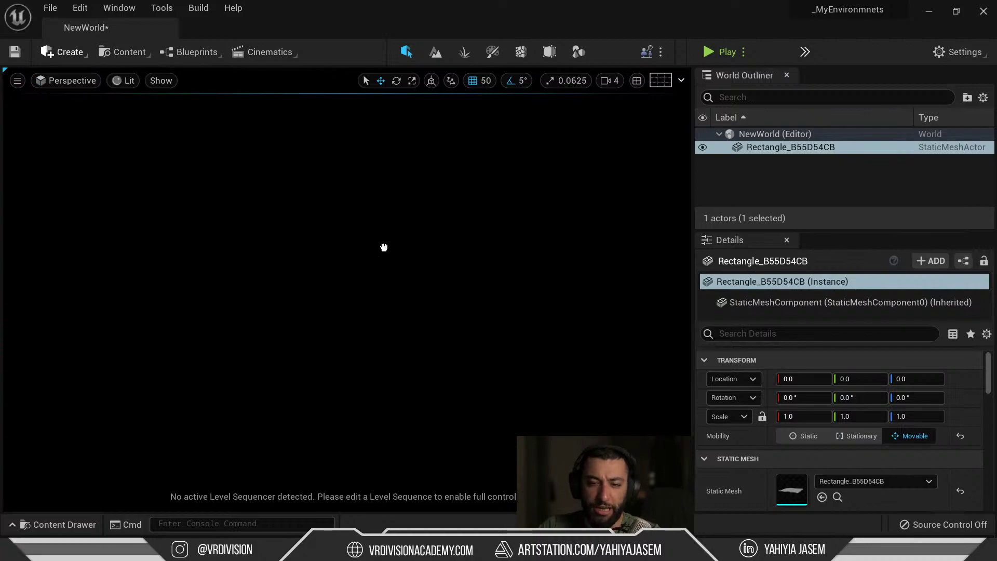
left_click_drag(427, 308, 425, 305)
key("f")
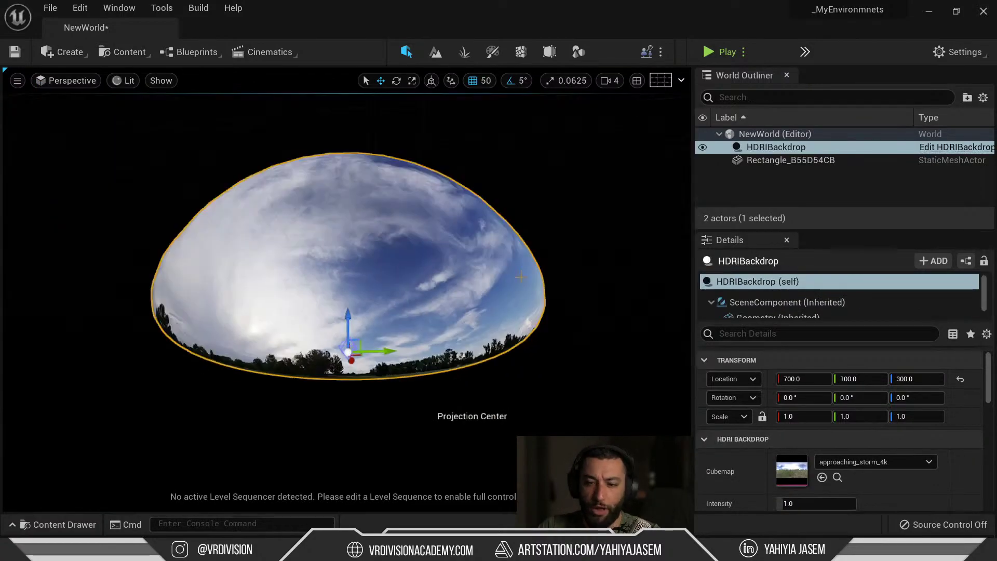
Step: Set the HDRI backdrop's location to 0, 0, 0
left_click(804, 378)
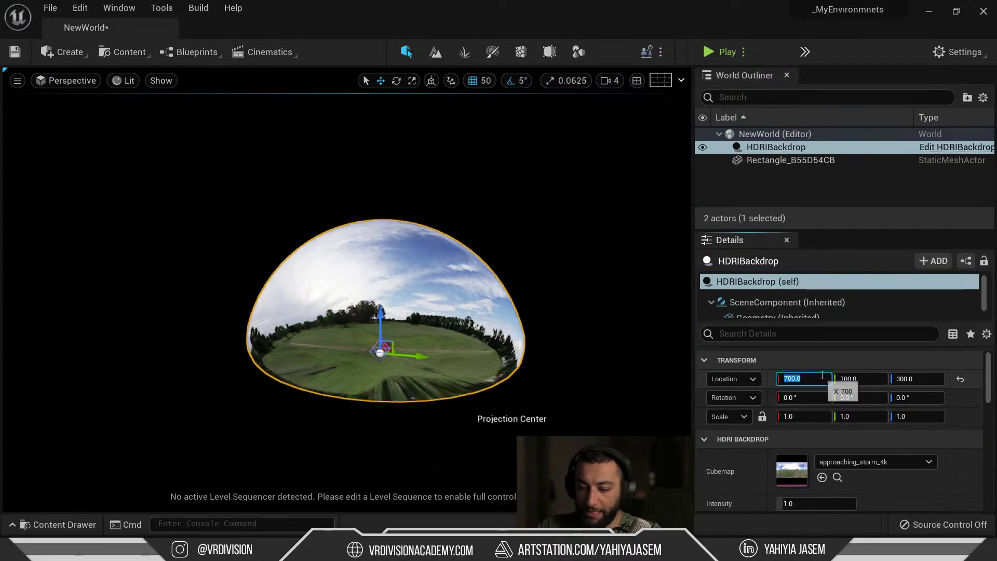
type("0")
left_click(854, 378)
type("0")
left_click(919, 378)
type("0")
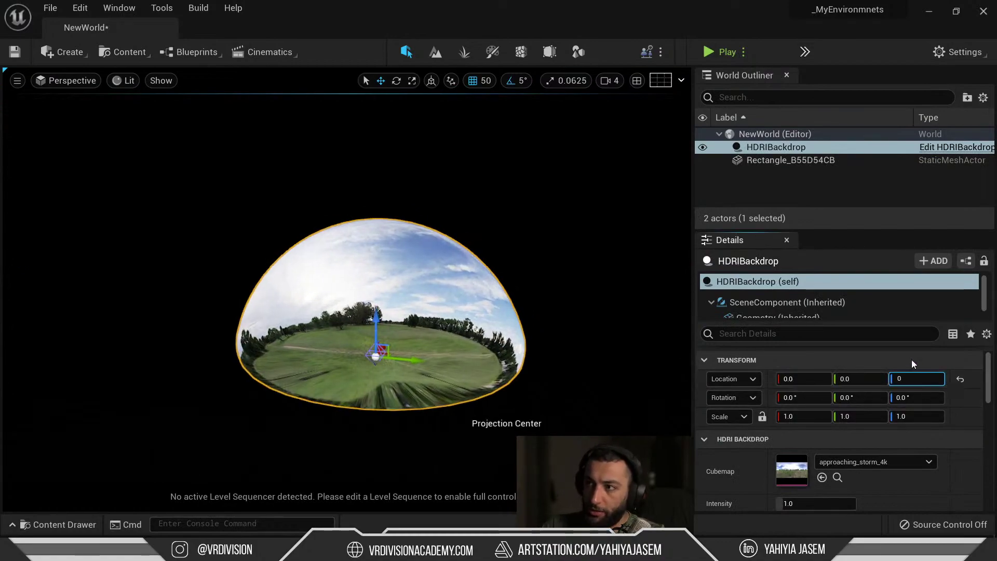
key("Return")
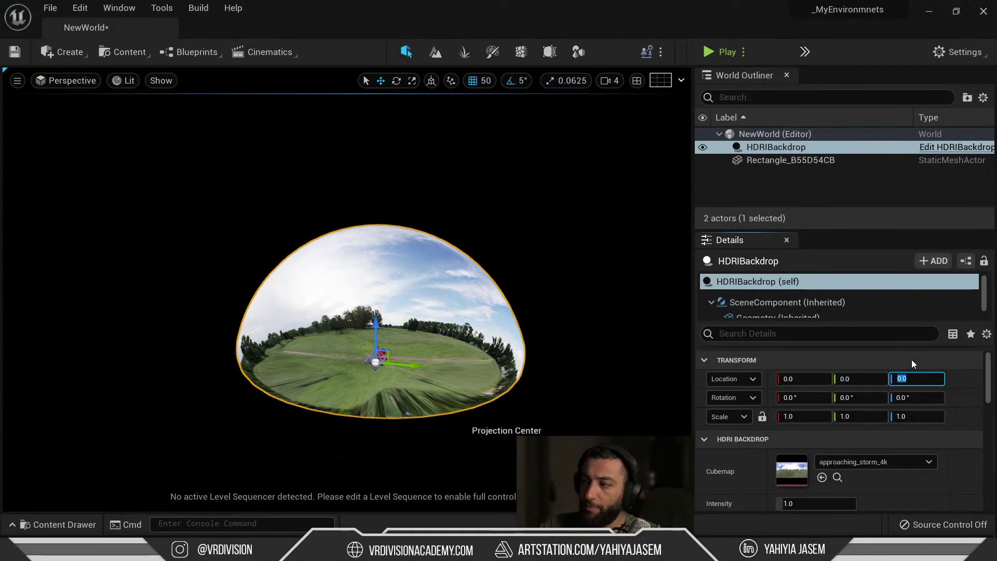
Step: Examine the backdrop dome from several sides, and select and frame the rectangle inside it
right_click_drag(479, 331, 465, 350)
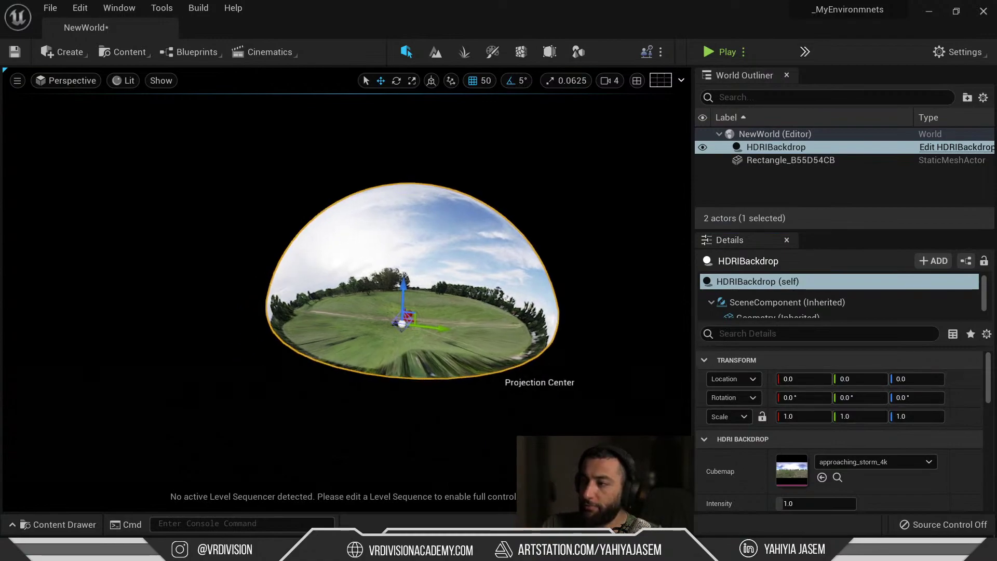
scroll(514, 322, "up", 2)
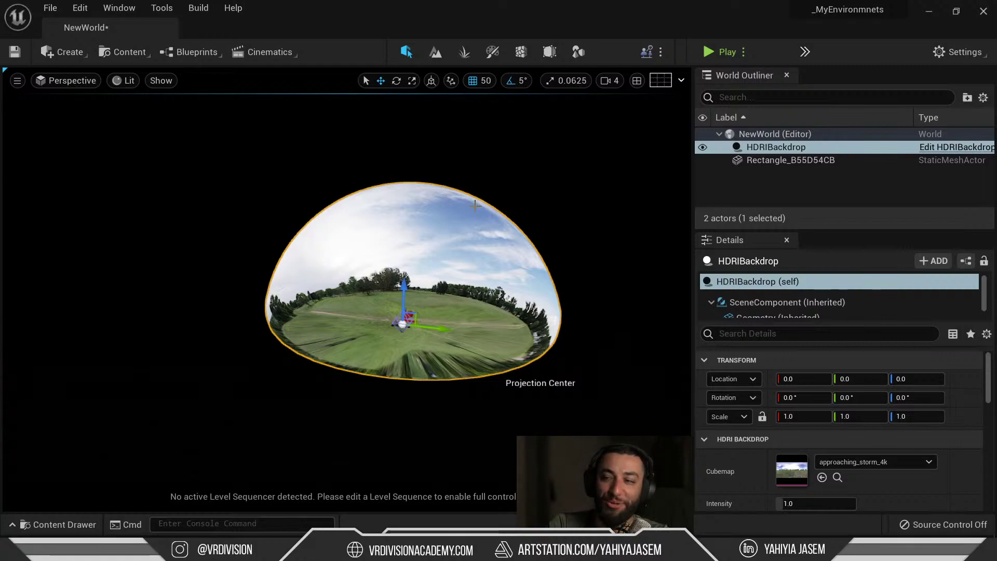
right_click_drag(264, 152, 276, 189)
right_click_drag(352, 164, 334, 136)
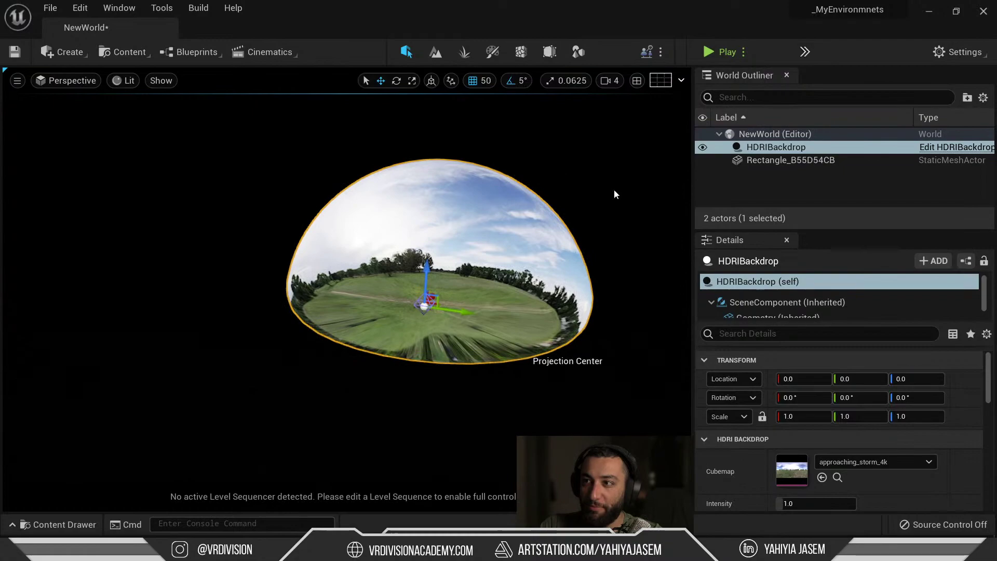
right_click_drag(528, 279, 561, 264)
left_click_drag(528, 283, 449, 280, "alt")
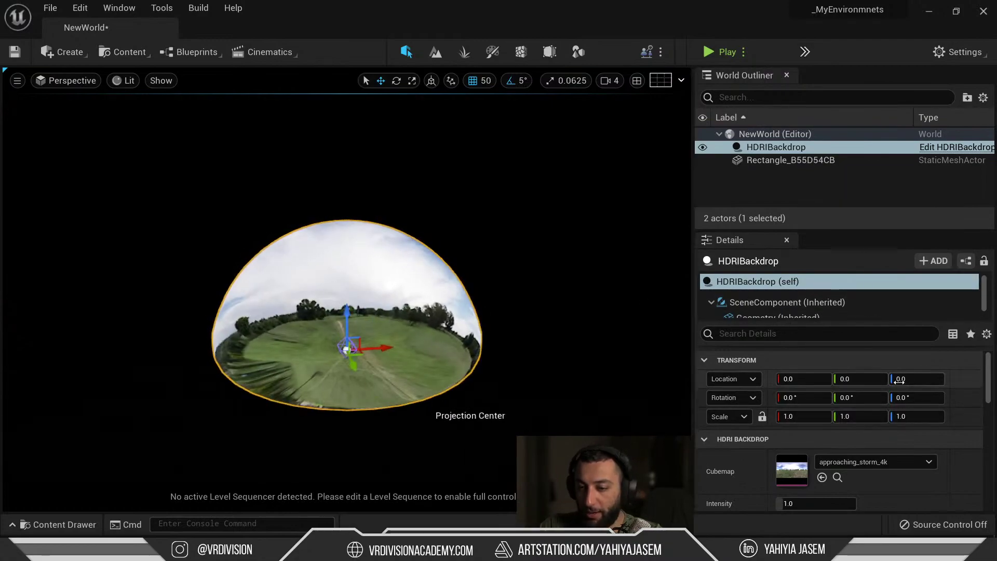
left_click(790, 160)
key("f")
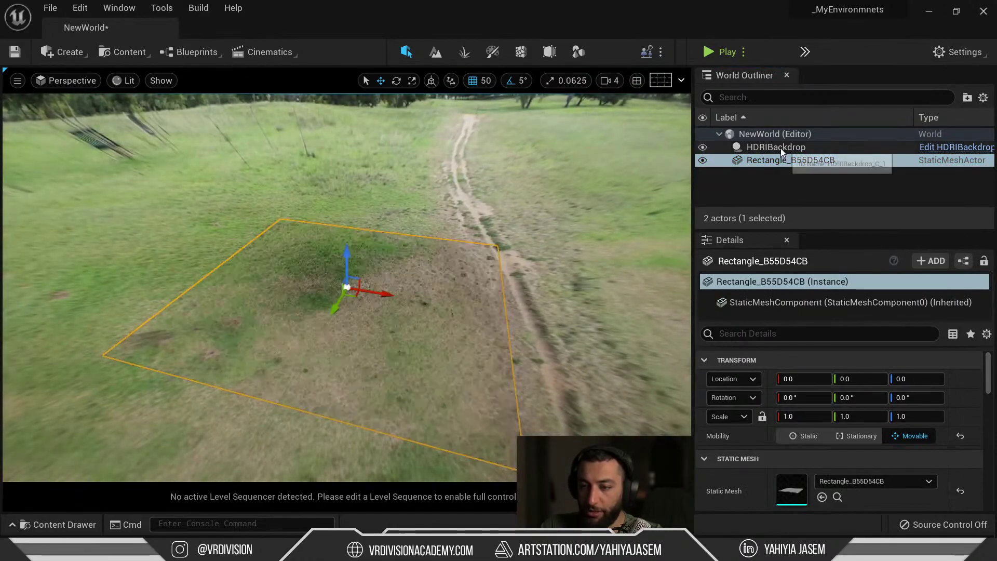
Step: Set the HDRI backdrop's Z location to -1, just below the rectangle
left_click(778, 148)
type("-1")
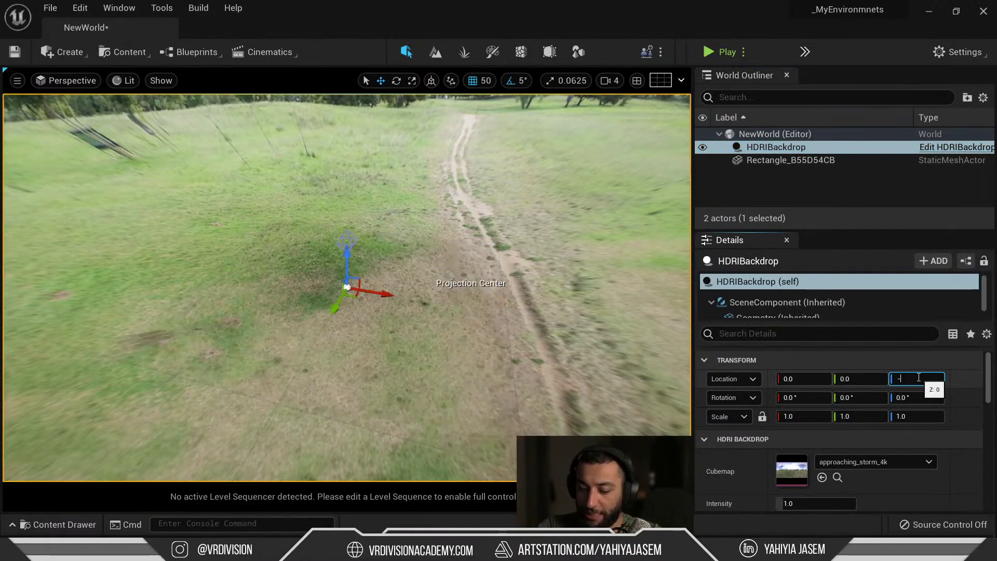
key("Return")
right_click_drag(346, 259, 401, 231)
key("g")
key("s")
key("w")
Step: Select the rectangle, raise it vertically above the backdrop's ground and frame it
right_click_drag(467, 229, 514, 254)
left_click(481, 258)
key("s")
scroll(847, 494, "down", 3)
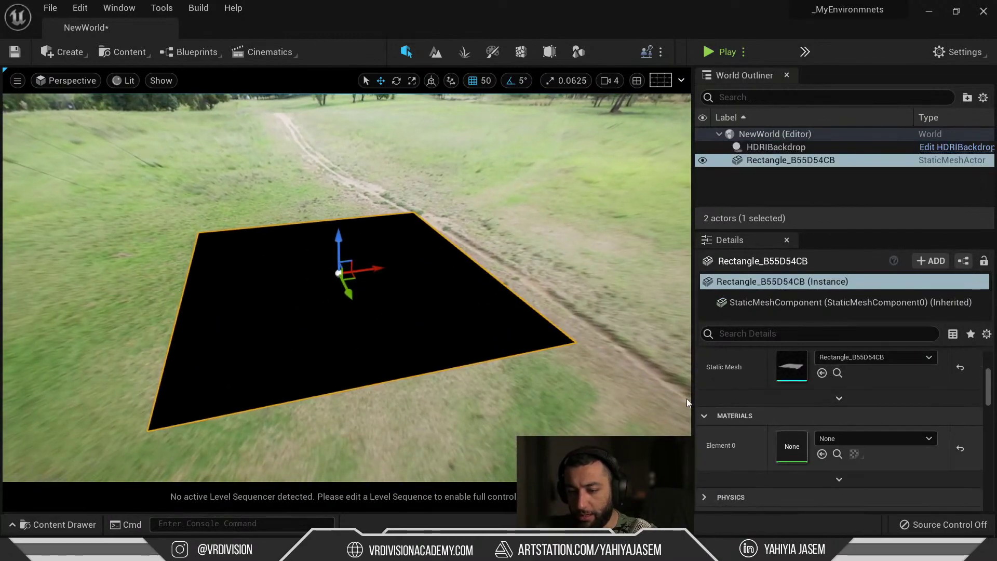
left_click_drag(339, 247, 348, 138)
key("f")
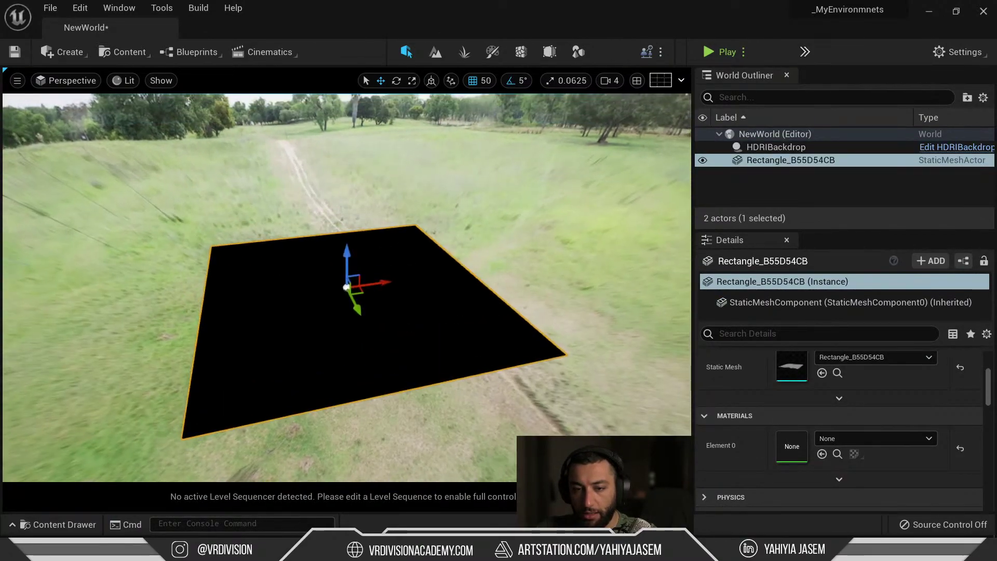
mouse_move(300, 186)
left_mouse_down("alt")
mouse_move(337, 291)
mouse_move(319, 182)
left_mouse_up("alt")
Step: Check the raised rectangle in Unlit shading and restore Lit shading
key("alt+3")
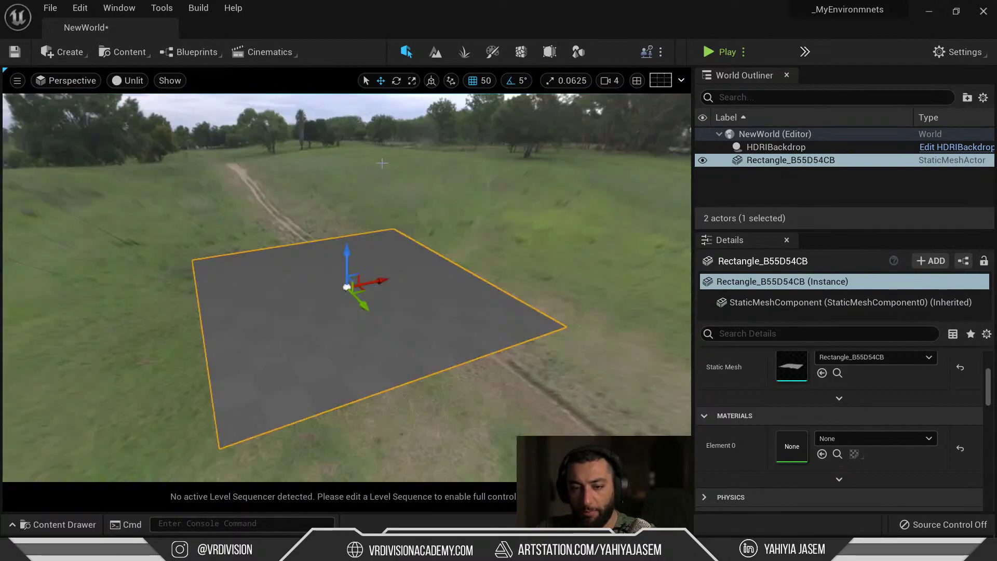
right_click_drag(470, 186, 524, 181)
key("alt+4")
Step: Select the HDRI backdrop's Skylight component, try enabling Real Time Capture, and disable it
left_click(524, 182)
scroll(815, 417, "up", 6)
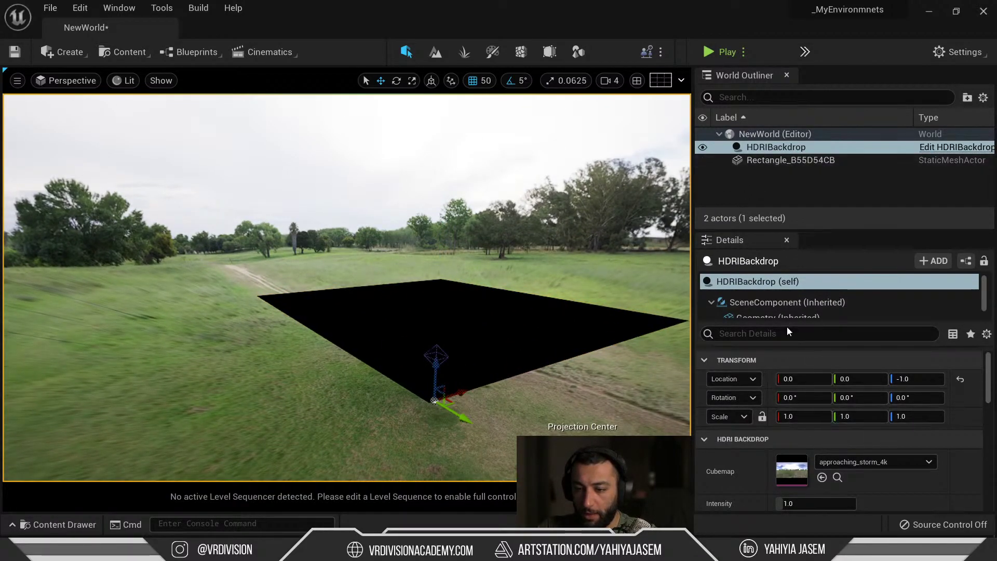
left_click_drag(782, 321, 782, 374)
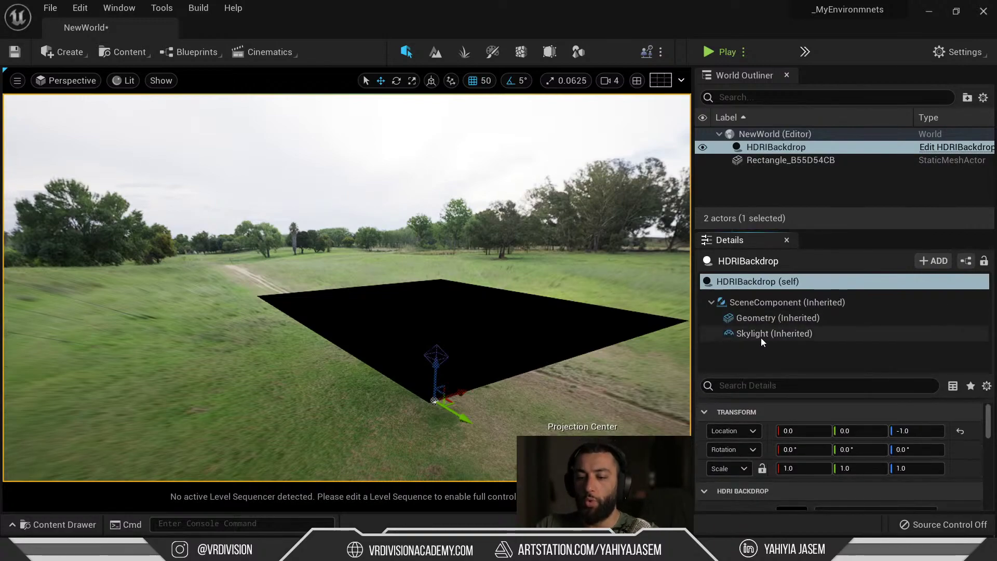
left_click(761, 334)
scroll(854, 481, "down", 2)
left_click(782, 488)
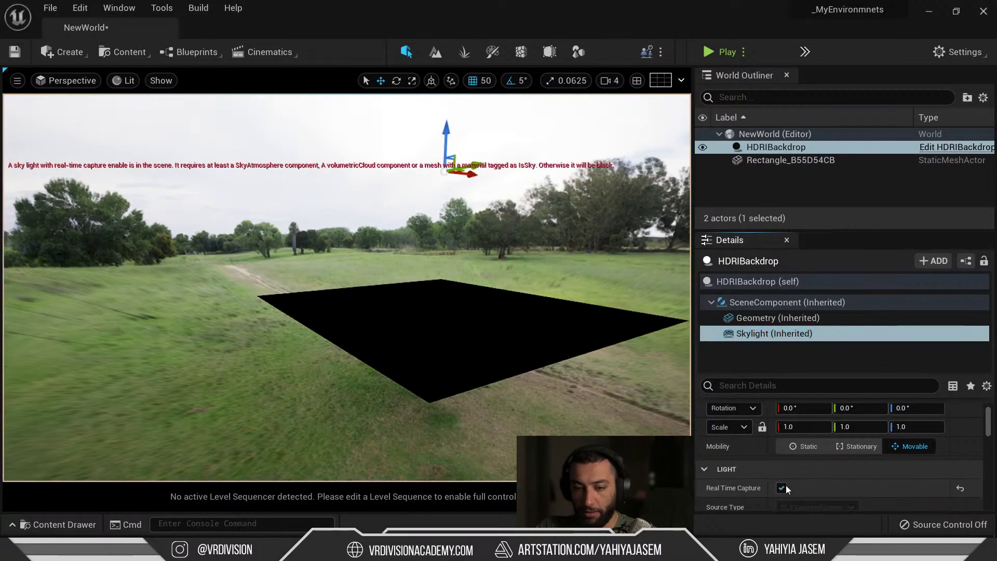
left_click(781, 487)
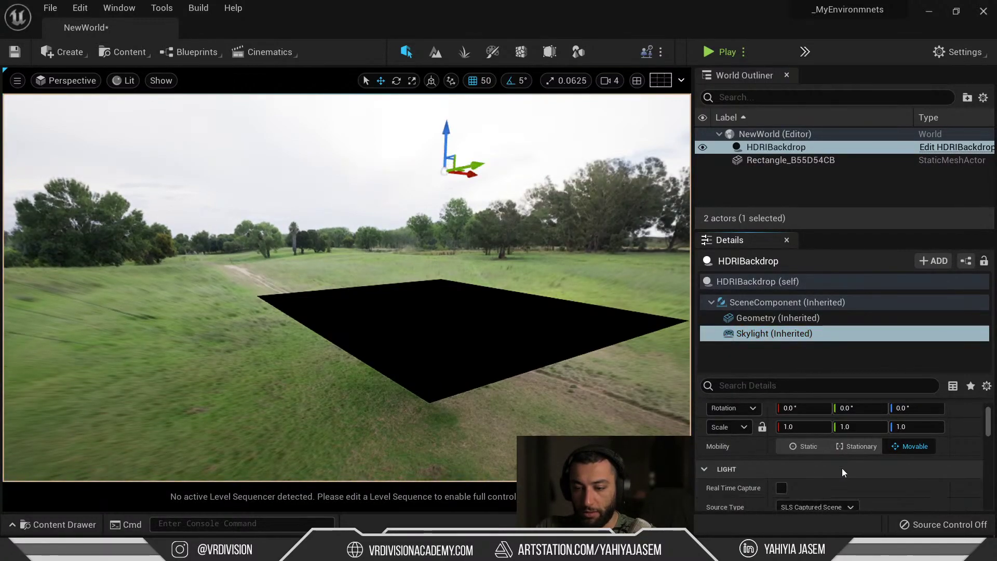
Step: Try Static mobility on the Skylight component, restore Movable, and reselect the HDRI backdrop
left_click(810, 448)
left_click(902, 446)
right_click_drag(503, 203, 481, 191)
left_click(516, 211)
key("Escape")
left_click(510, 233)
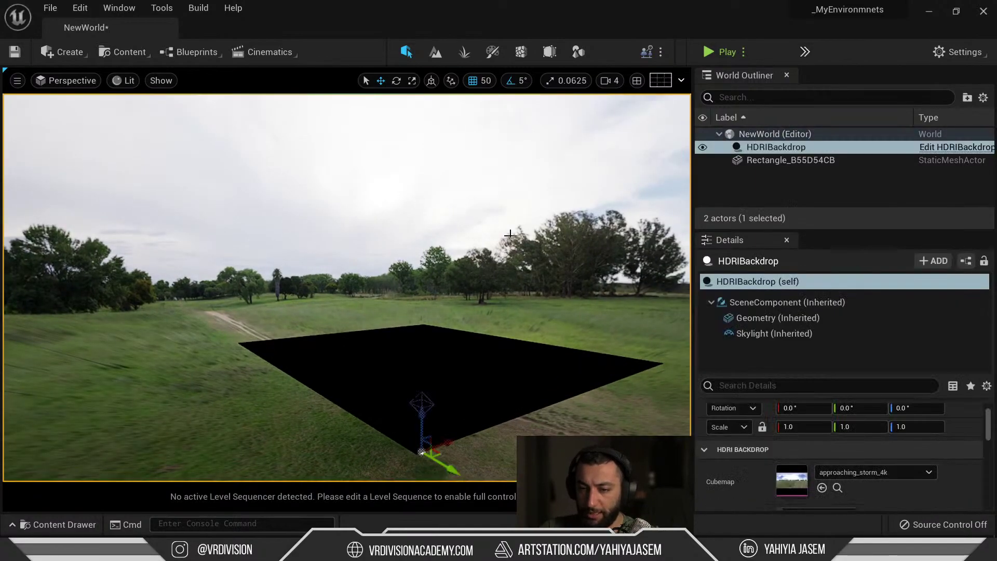
Step: Delete the HDRI backdrop and create a Sky Light with the Env. Light Mixer
key("Delete")
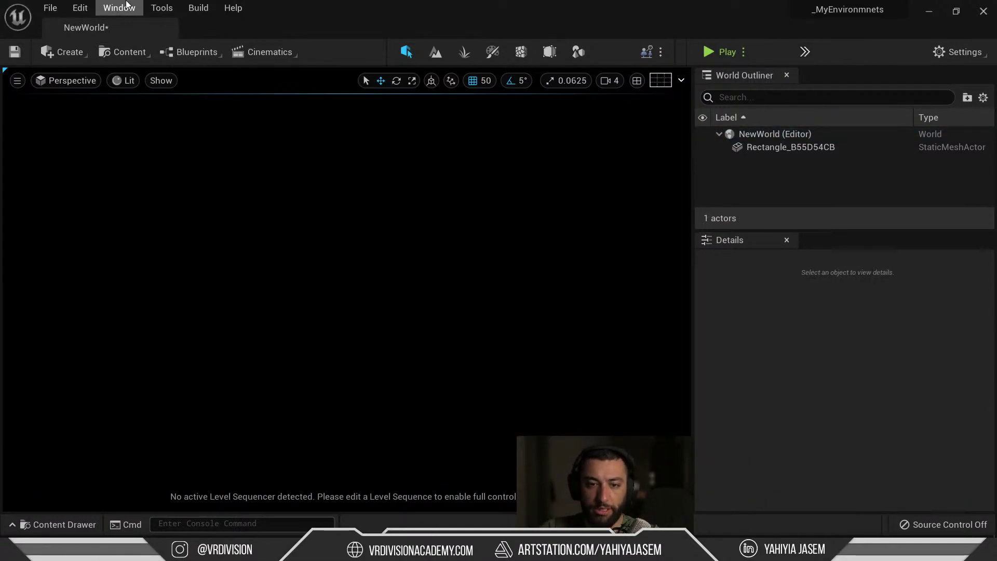
left_click(126, 4)
left_click(178, 141)
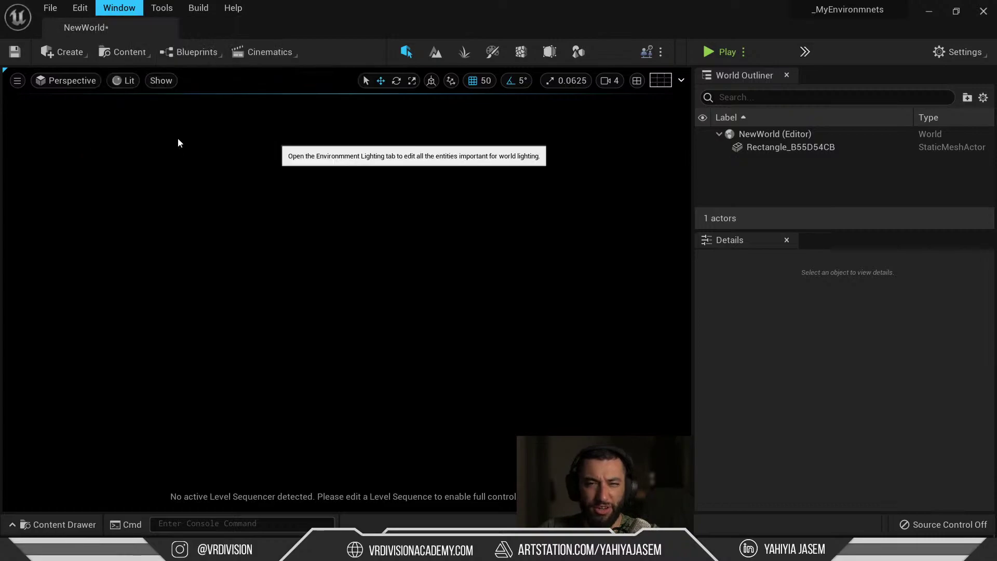
left_click(134, 7)
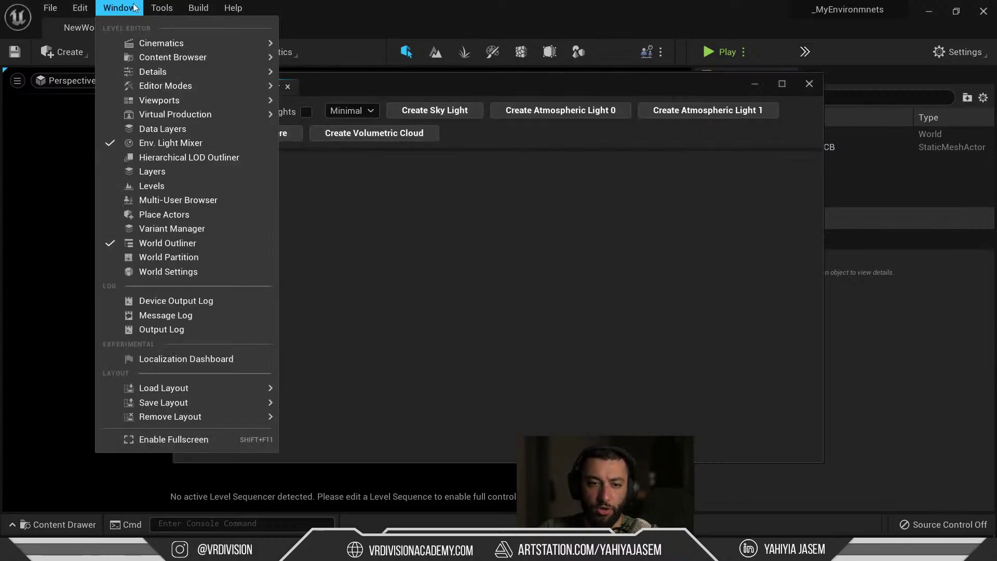
left_click(259, 143)
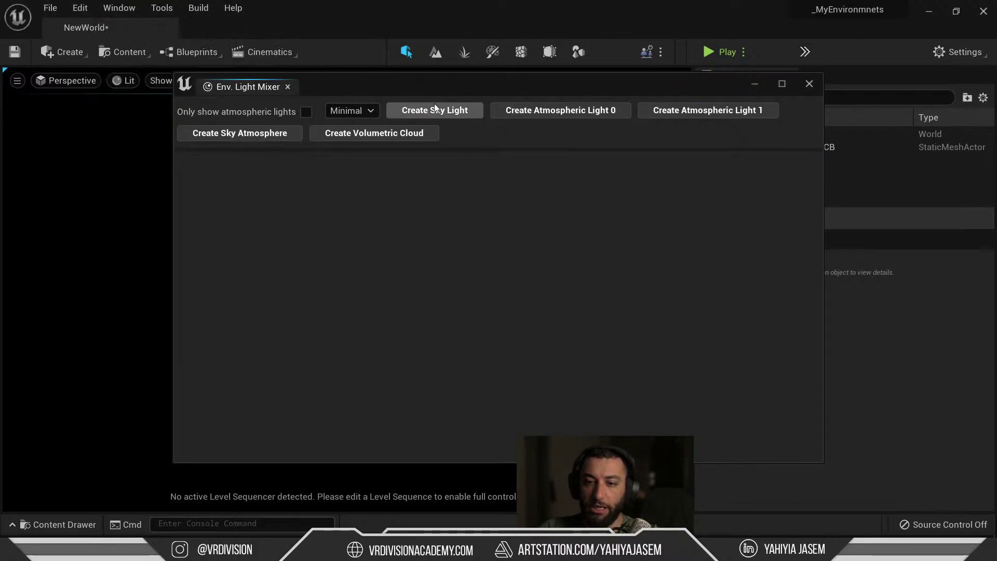
left_click(434, 111)
left_click(287, 87)
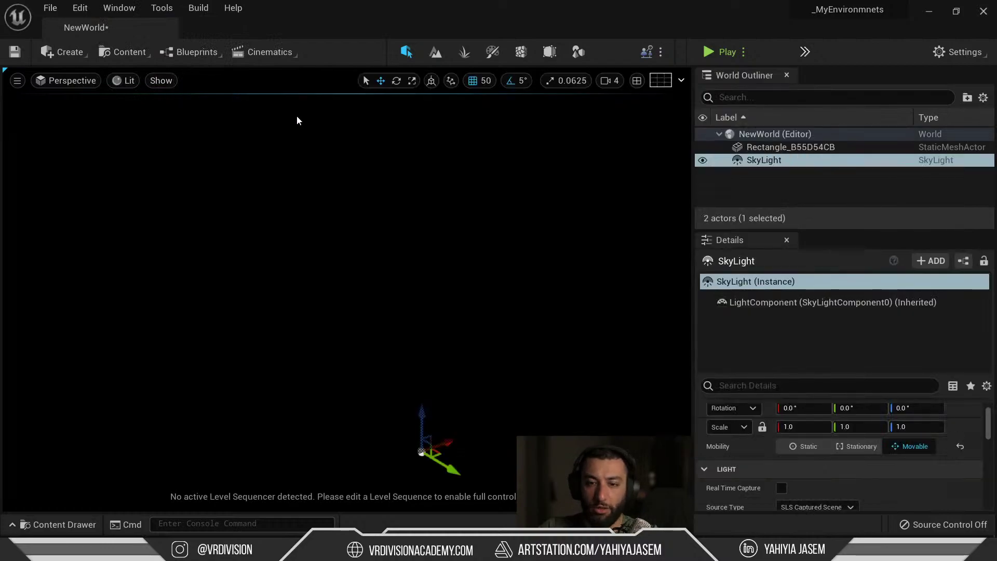
Step: Set the Sky Light's source type to SLS Specified Cubemap and assign HDRI_01 as its cubemap
scroll(888, 468, "down", 3)
scroll(878, 467, "up", 1)
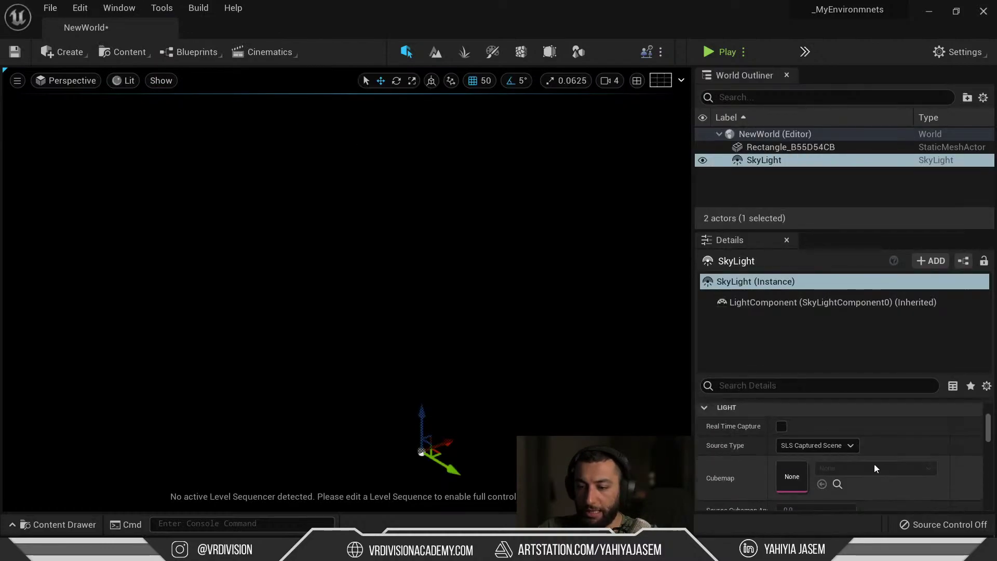
scroll(875, 456, "up", 4)
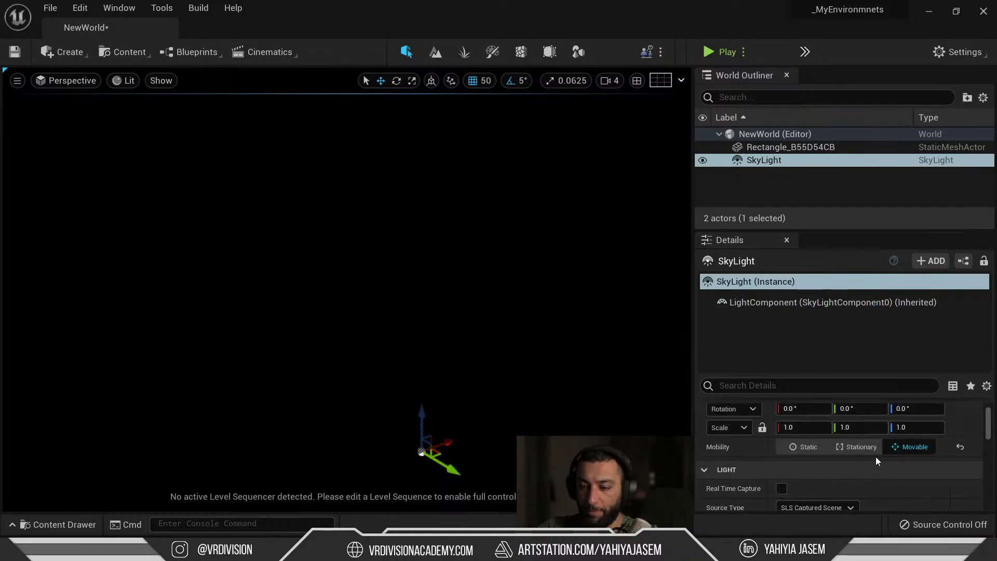
scroll(901, 461, "down", 3)
scroll(784, 451, "down", 1)
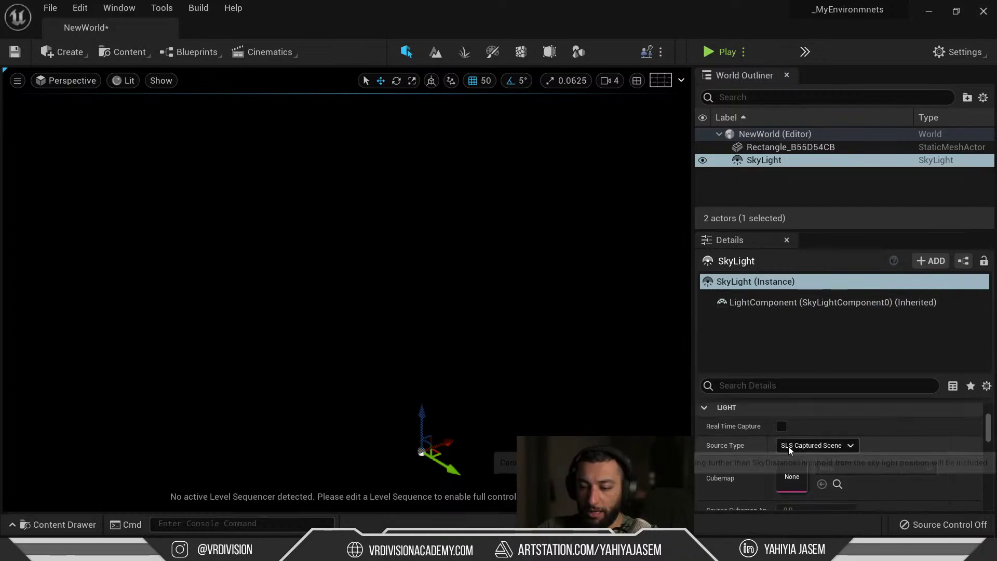
left_click(813, 445)
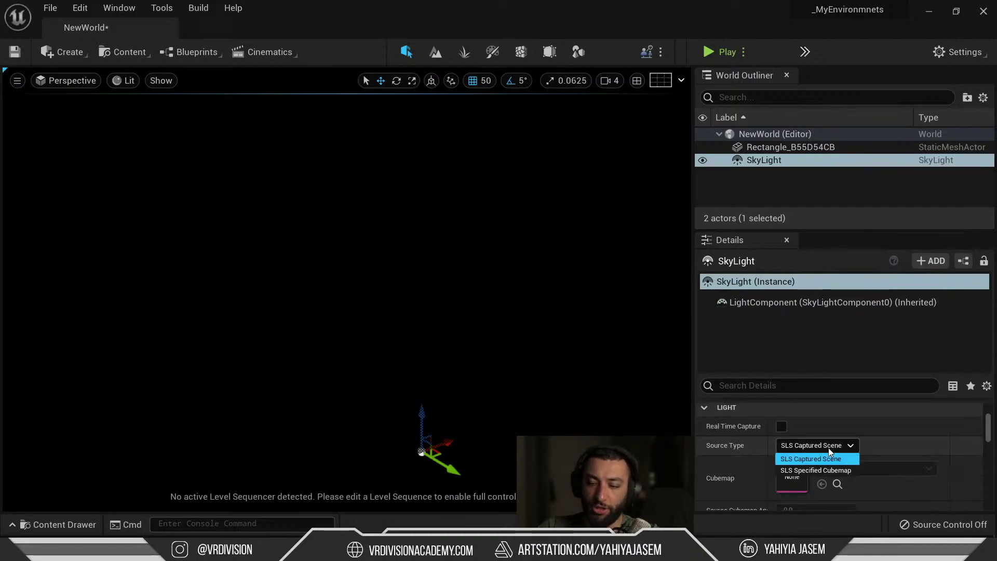
left_click(846, 470)
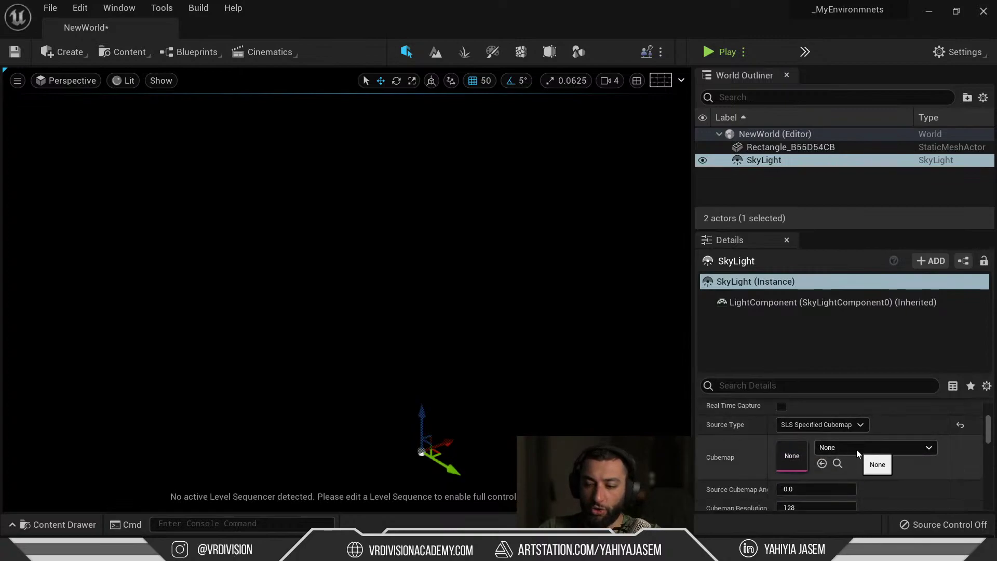
left_click(877, 447)
left_click(857, 333)
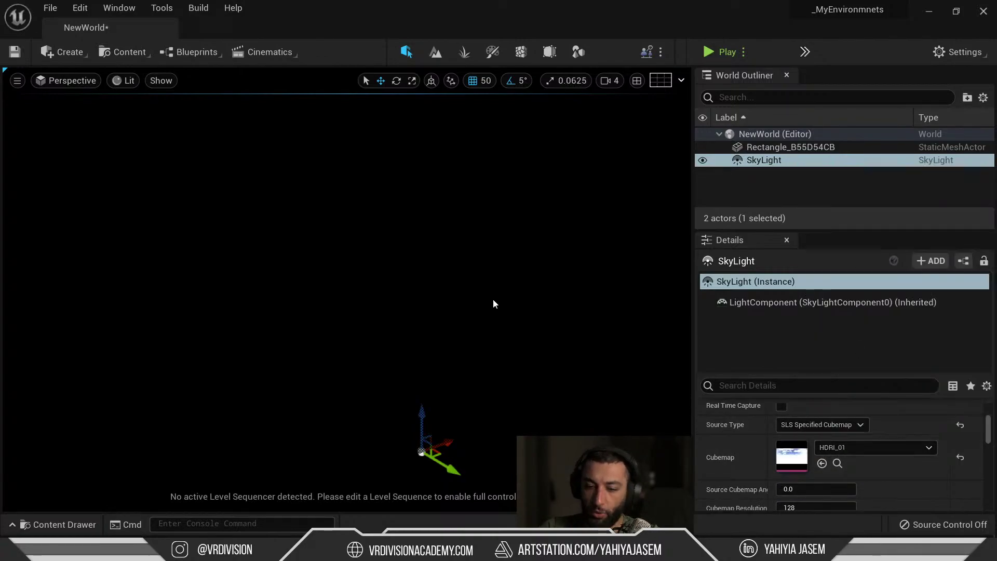
scroll(737, 418, "up", 4)
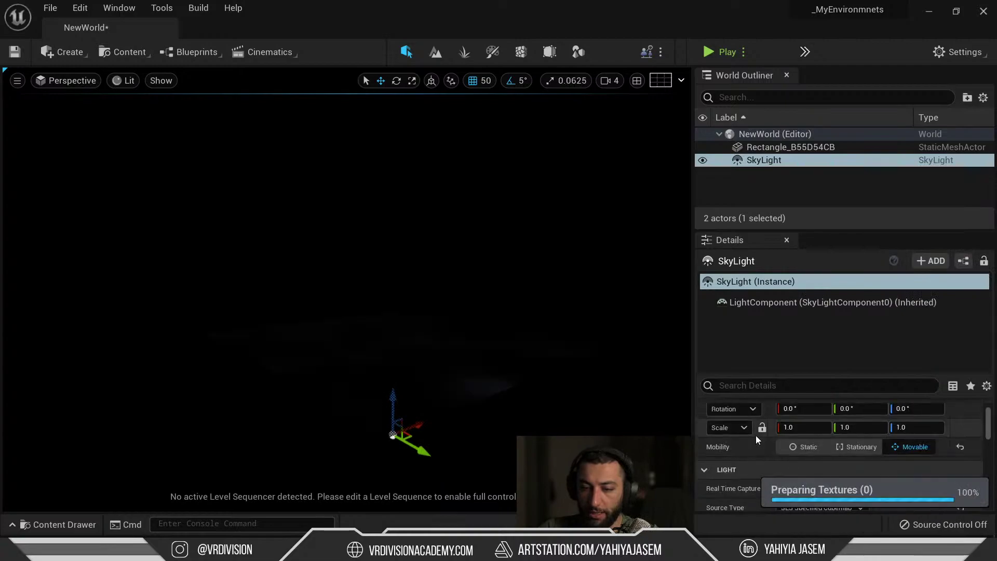
scroll(777, 447, "down", 1)
Step: Try scaling the floor rectangle in its X and Y directions, and undo the scaling
right_click_drag(565, 362, 470, 287)
left_click(388, 414)
key("r")
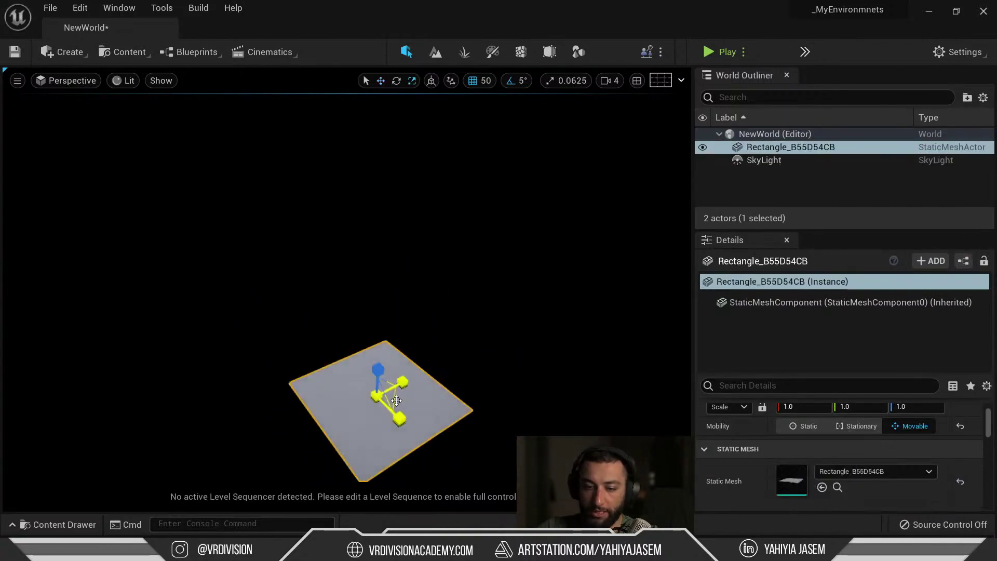
left_click_drag(397, 398, 412, 387)
key("ctrl+z")
Step: Frame the floor rectangle, search the whole Content folder for "mann" and place SK_Mannequin on the rectangle near its far corner
key("w")
key("f")
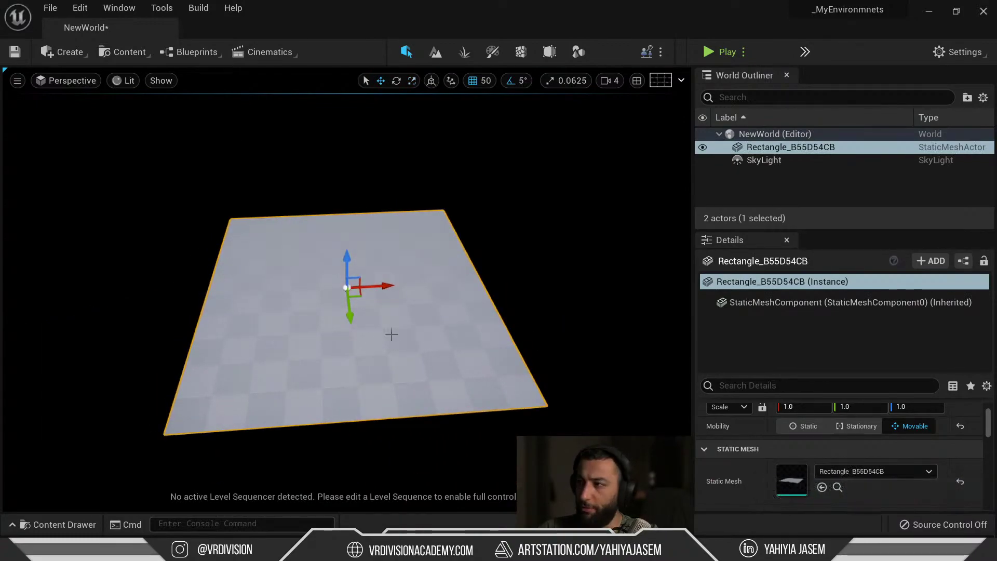
right_click_drag(389, 334, 405, 329)
key("ctrl+space")
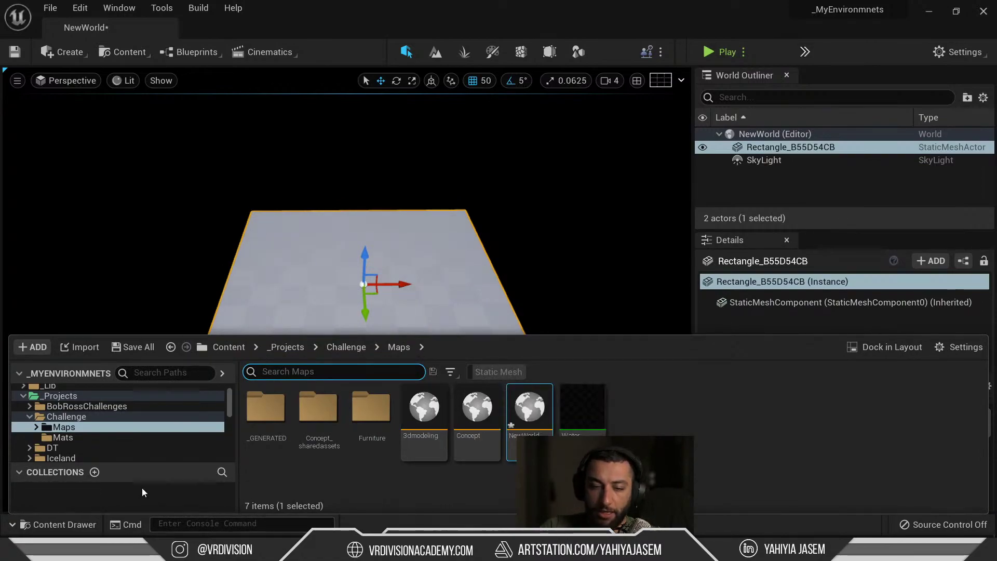
scroll(63, 406, "up", 3)
left_click(98, 393)
left_click(326, 372)
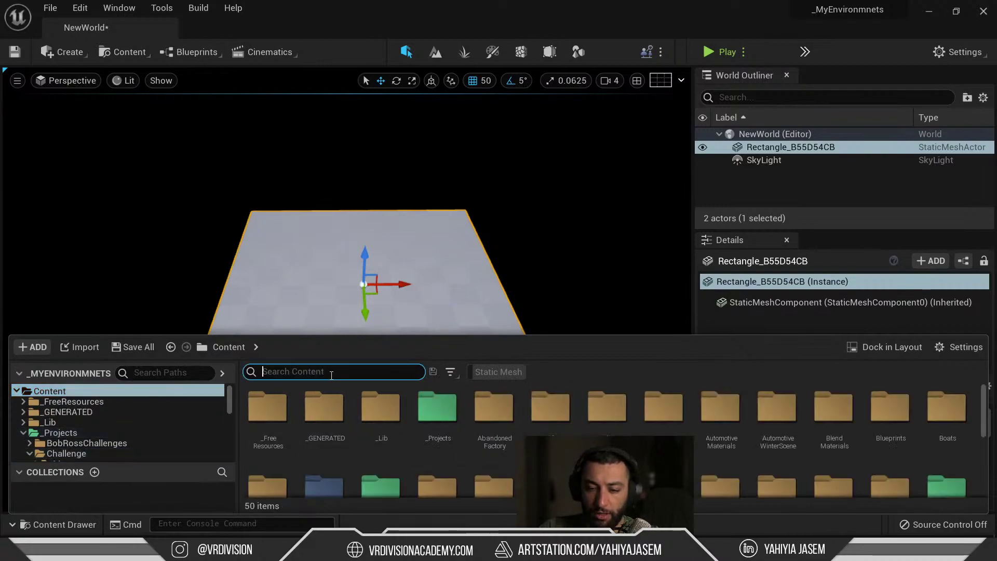
type("mann")
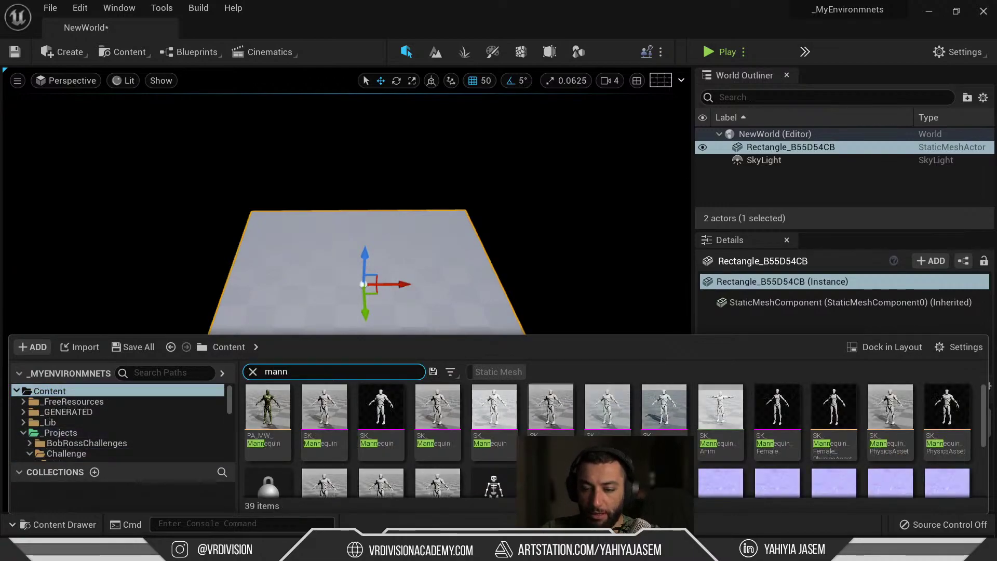
mouse_move(328, 414)
left_click_drag(328, 414, 298, 279)
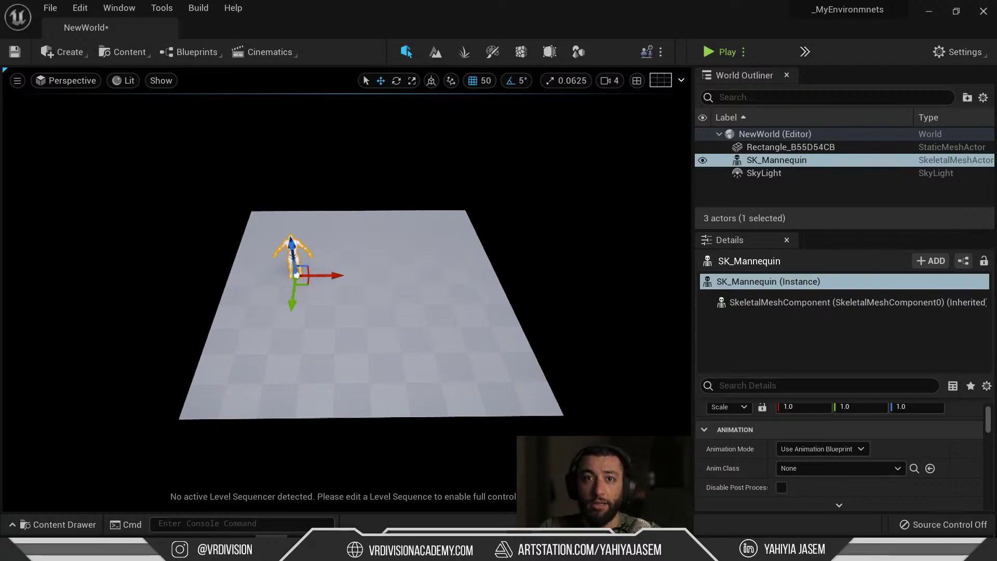
right_click_drag(493, 188, 467, 170)
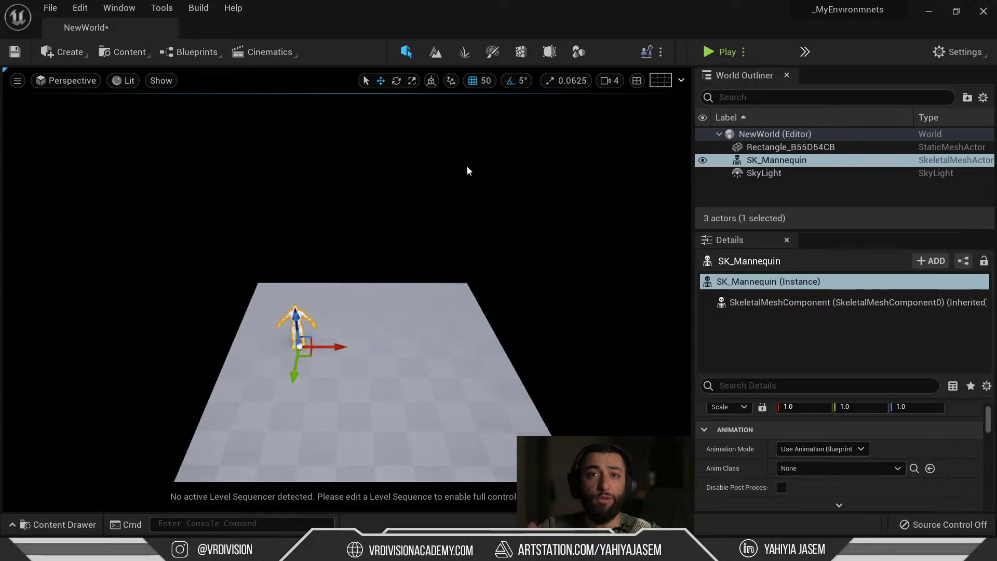
left_click(364, 203)
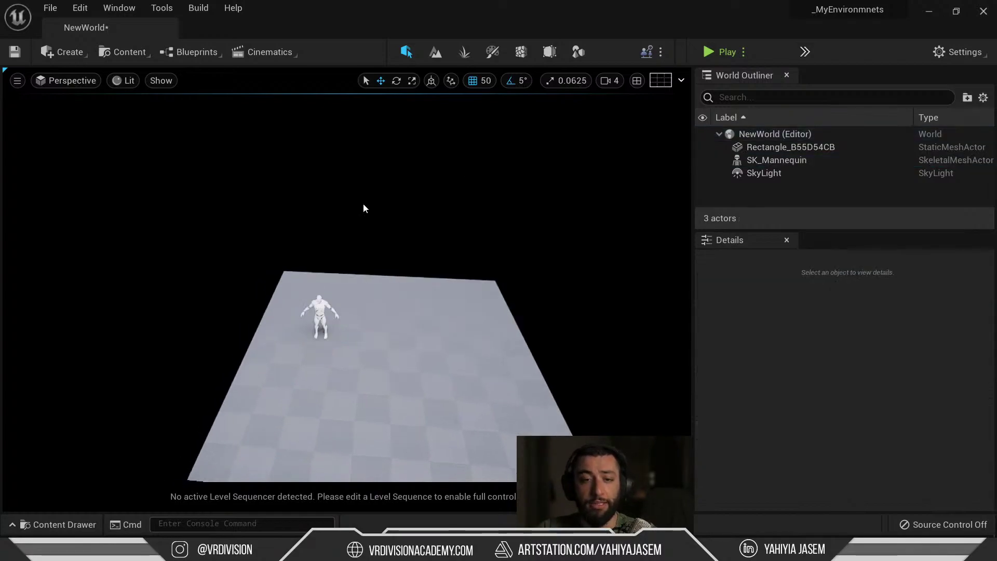
right_click_drag(357, 204, 357, 239)
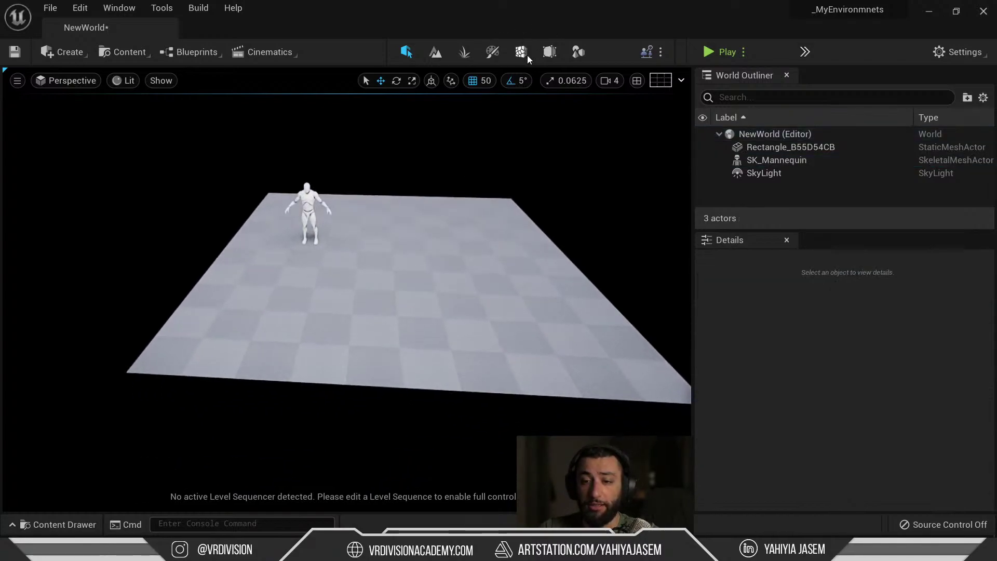
left_click(64, 52)
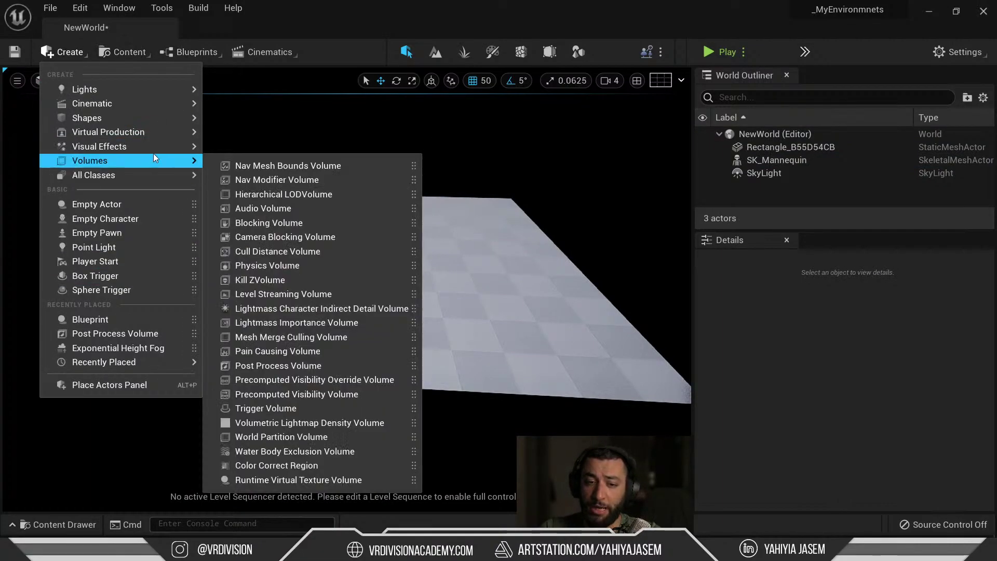
right_click_drag(321, 243, 341, 221)
Step: Select the floor rectangle, frame it and view it from above
left_click_drag(451, 269, 426, 239, "alt")
left_click(452, 269)
key("f")
left_click_drag(451, 269, 397, 371, "alt")
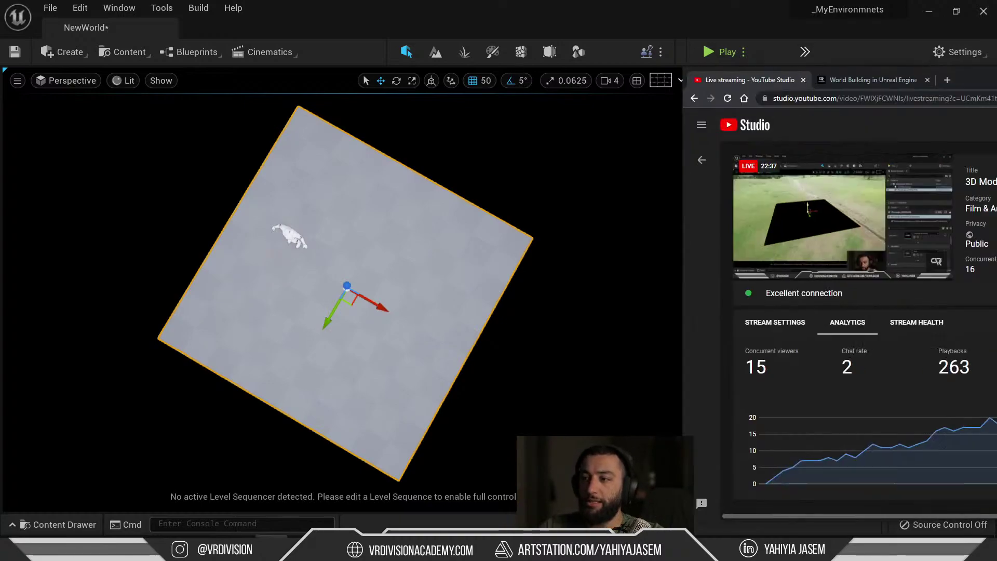
Step: Bring up the YouTube Studio live dashboard to check the stream's chat and status, and move it away again
left_click_drag(996, 72, 549, 0)
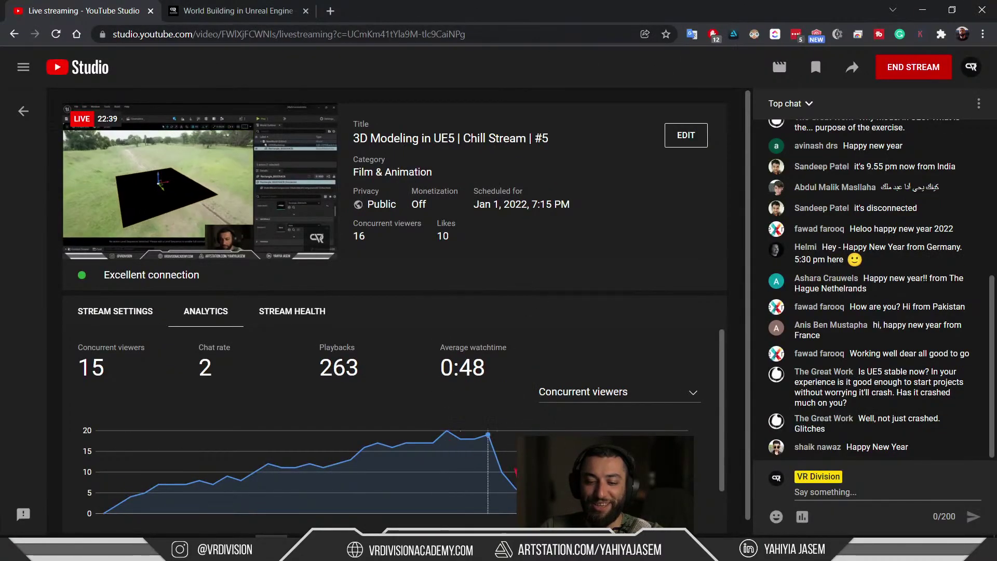
left_click_drag(652, 4, 996, 72)
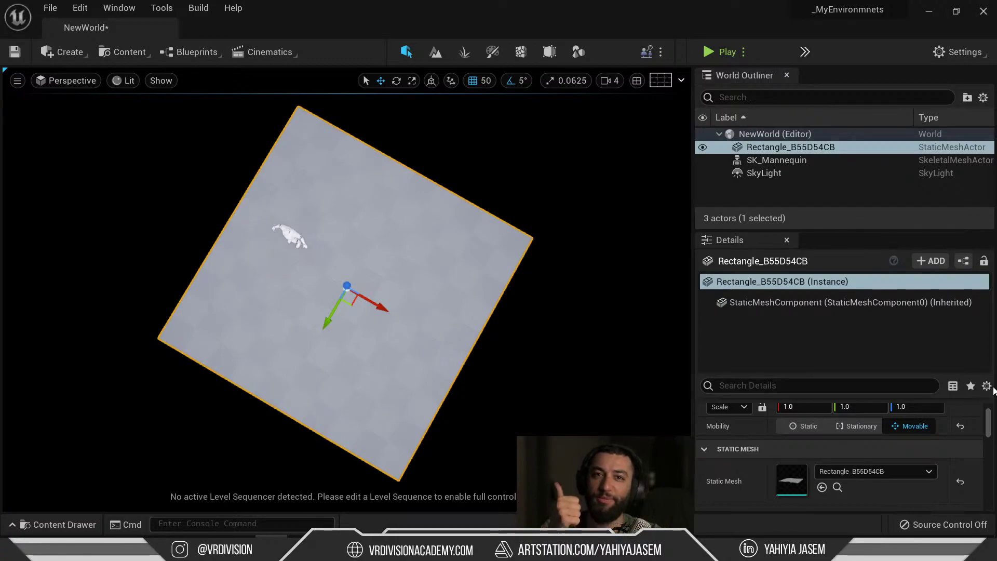
right_click_drag(461, 296, 462, 255)
key("w")
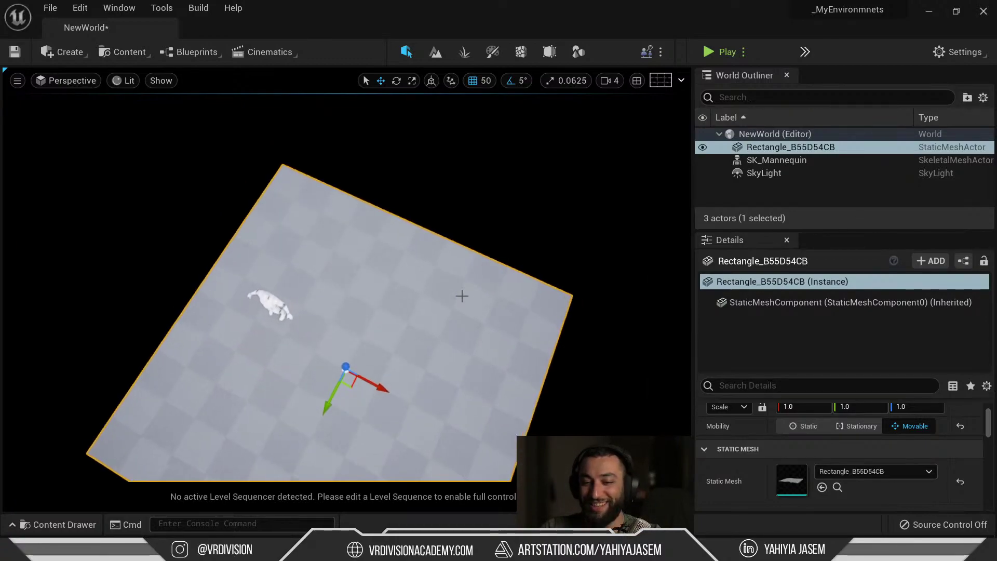
right_click_drag(504, 295, 491, 280)
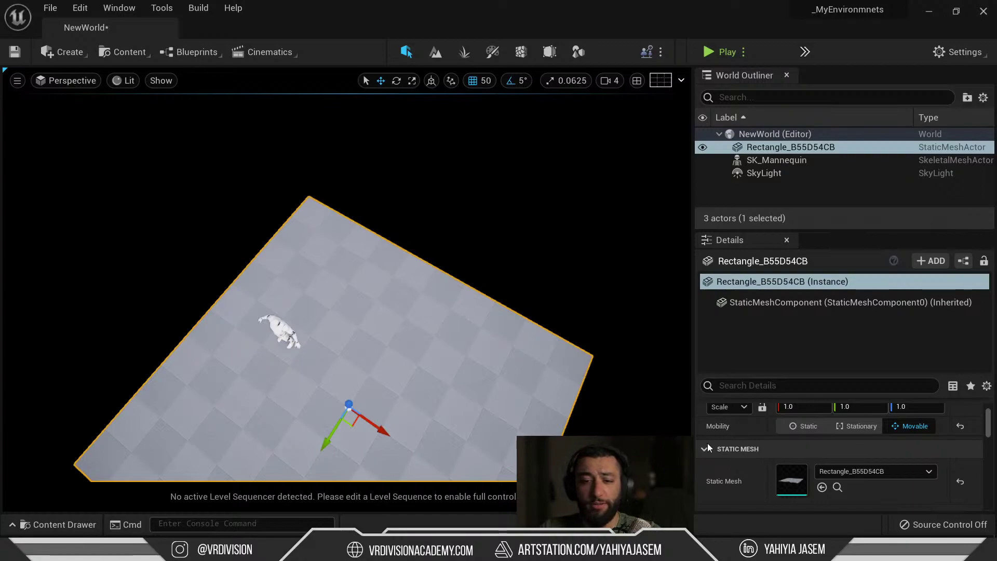
right_click_drag(453, 340, 402, 341)
left_click_drag(446, 344, 499, 376, "alt")
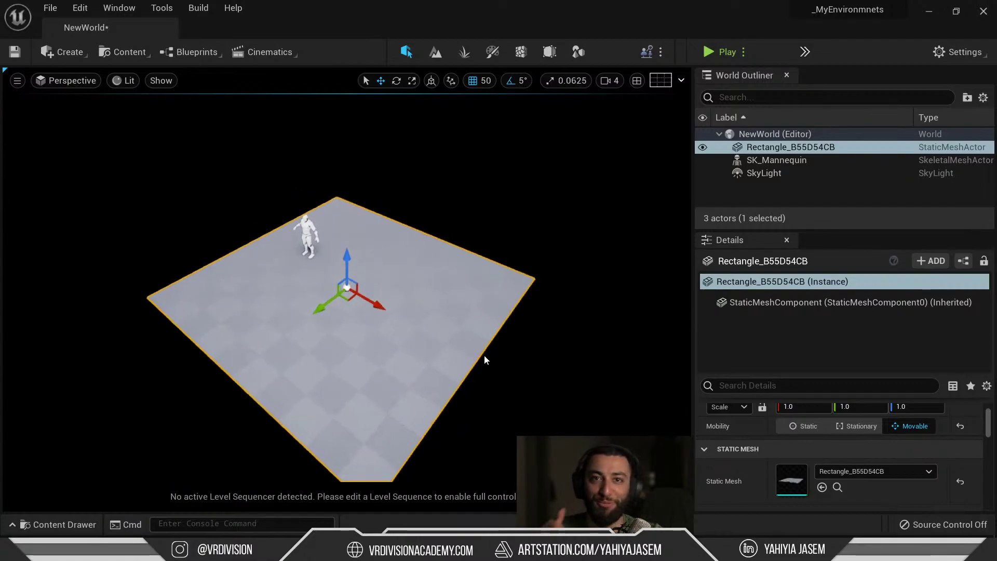
left_click_drag(427, 354, 428, 354, "alt")
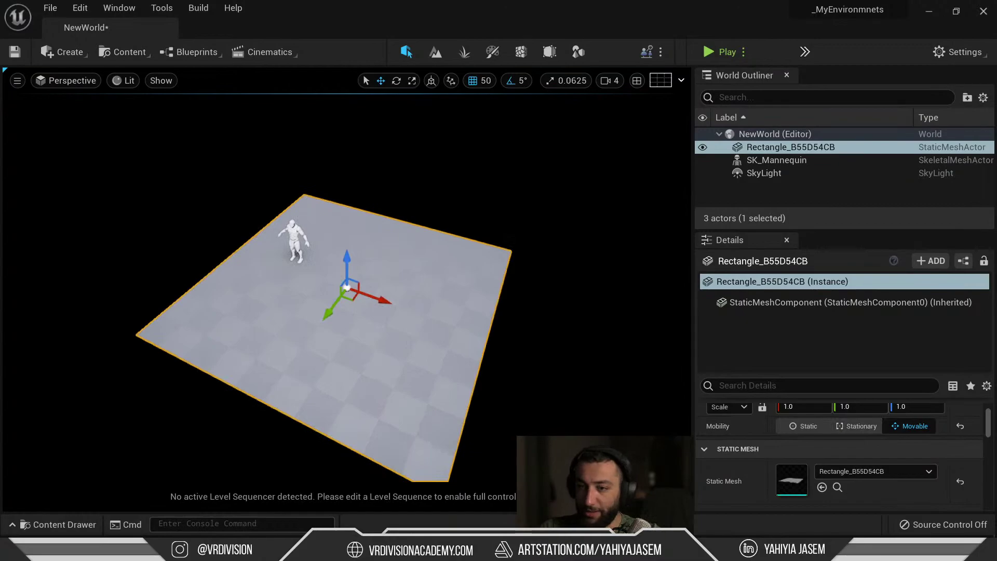
Step: Switch to the reference image board, maximize it, examine the lakeside house's front view and surroundings, and restore the small board
key("alt+Tab")
key("Escape")
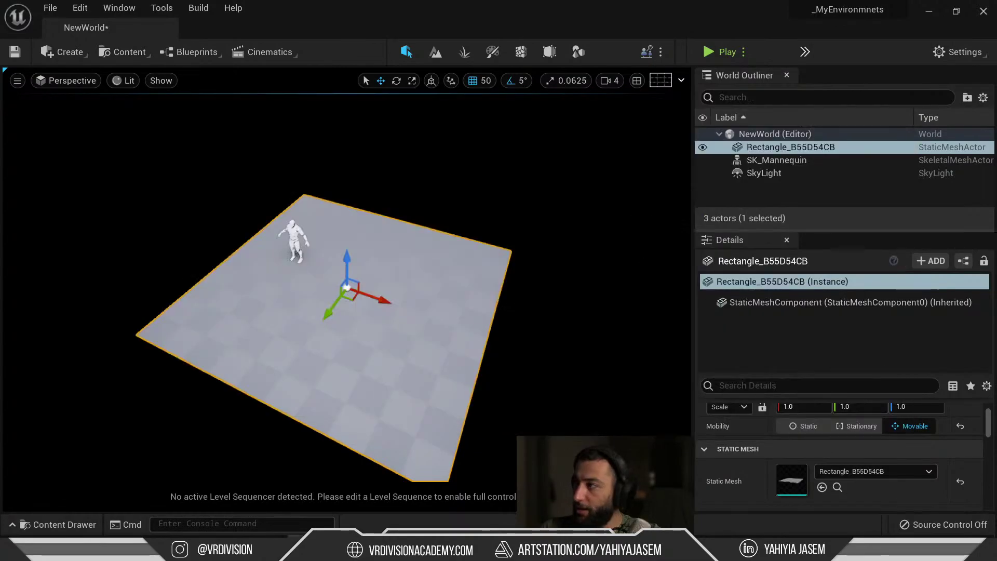
key("alt+Tab")
key("ctrl+f")
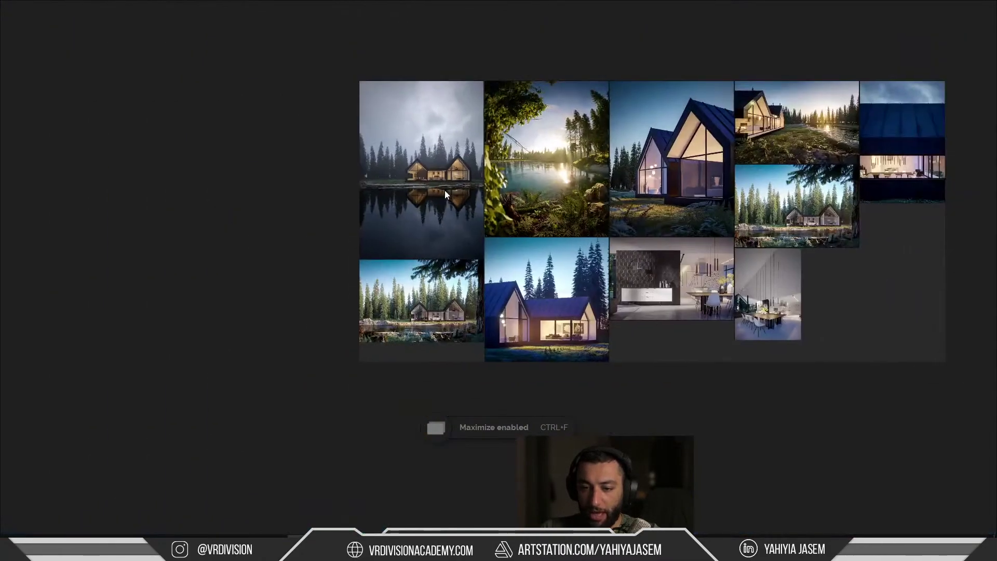
scroll(591, 268, "up", 5)
middle_click_drag(531, 151, 460, 109)
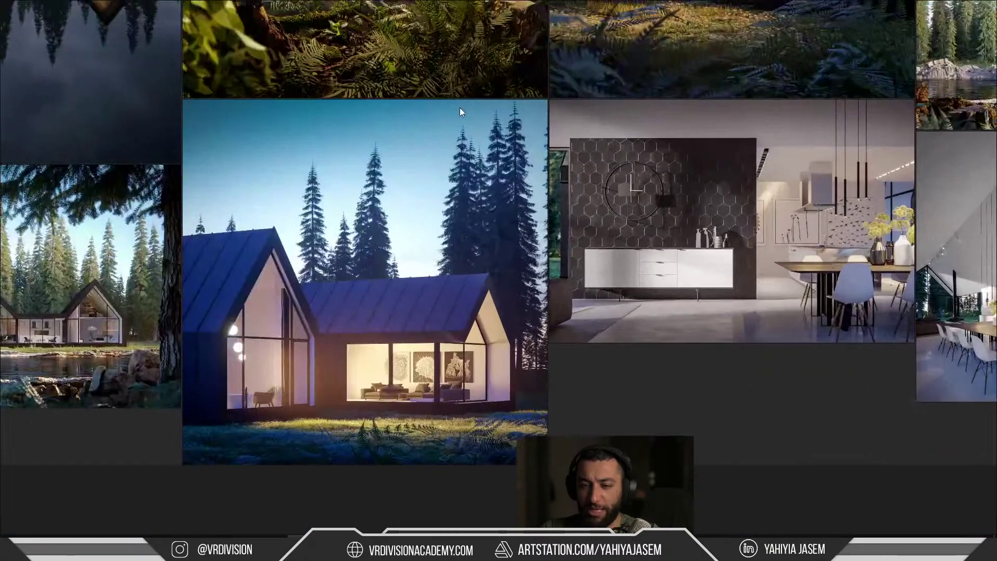
middle_click_drag(218, 52, 530, 238)
scroll(363, 171, "up", 2)
scroll(364, 170, "up", 2)
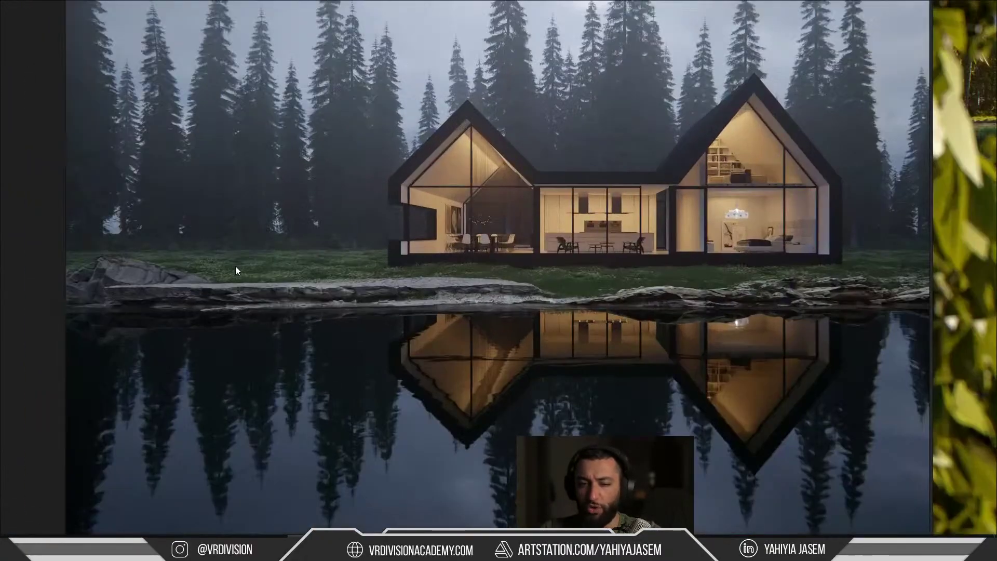
middle_click_drag(410, 278, 341, 290)
scroll(293, 190, "down", 2)
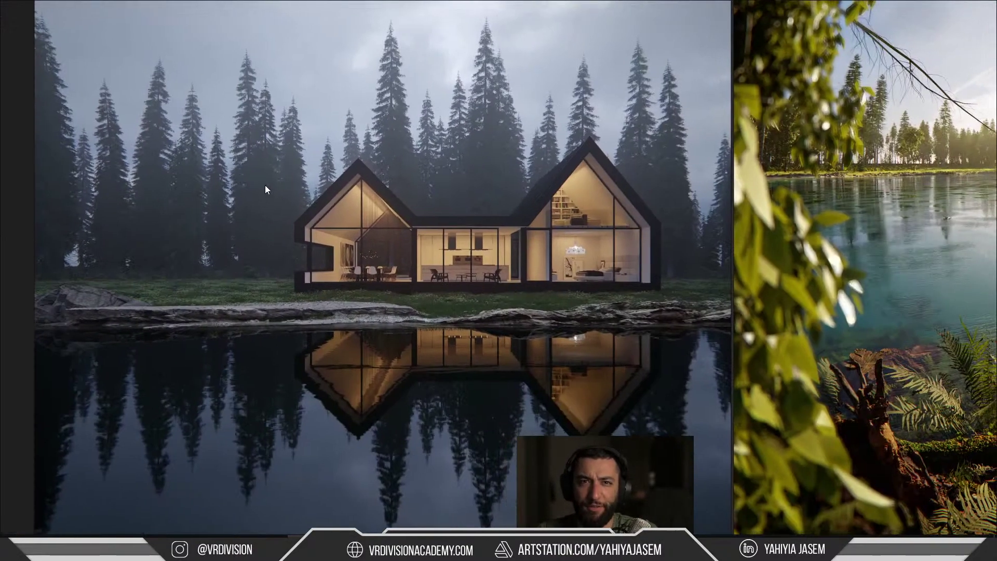
key("ctrl+f")
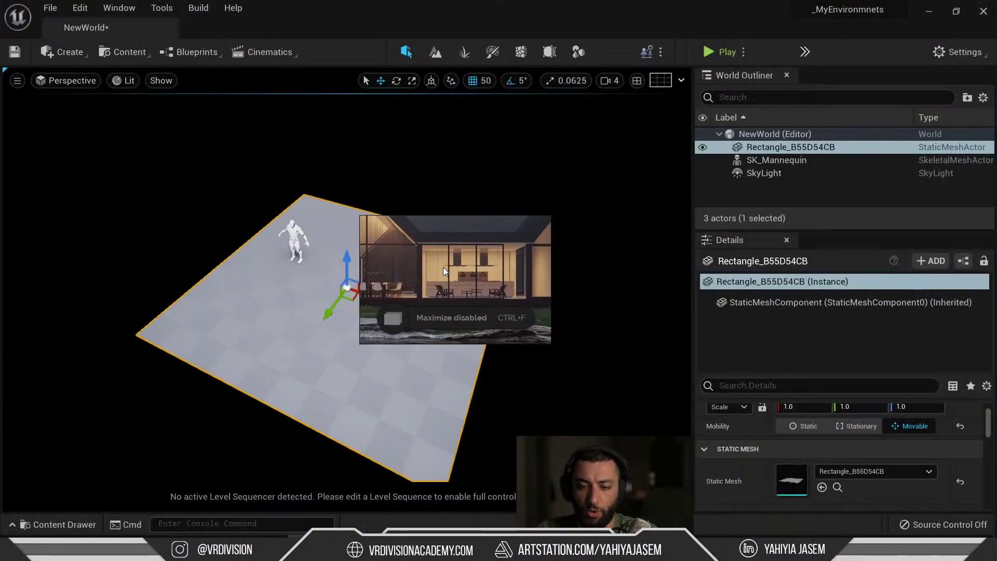
Step: Zoom the reference board out to show the whole lakeside house image and park the board over the Details area
scroll(418, 260, "down", 2)
scroll(453, 282, "down", 1)
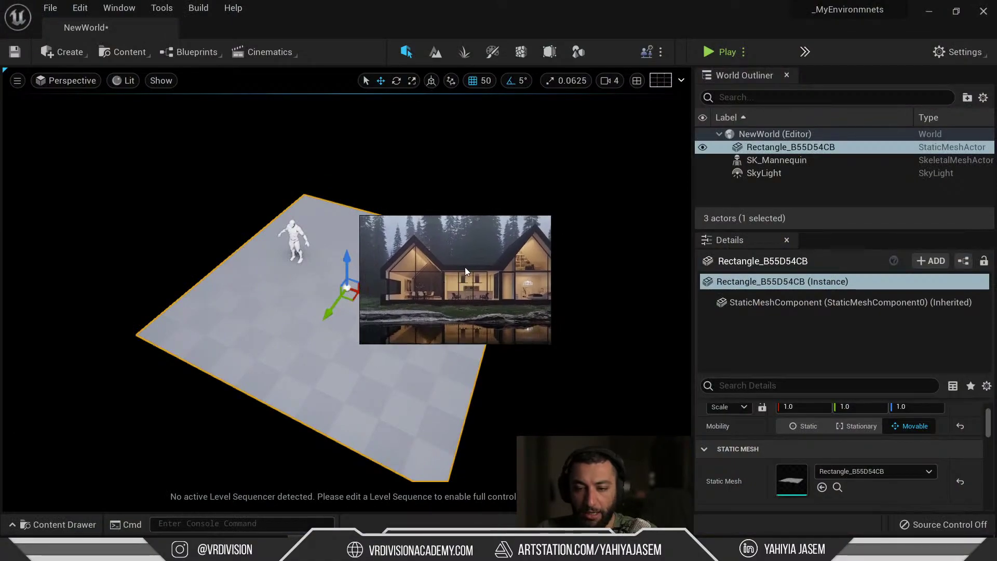
key("ctrl+shift+a")
left_click_drag(466, 266, 483, 211)
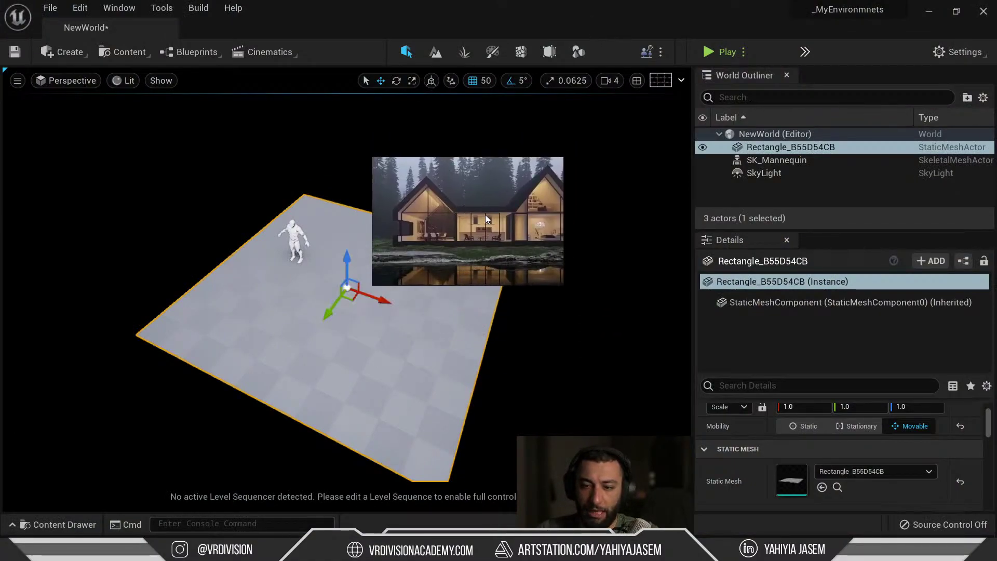
scroll(476, 217, "down", 5)
scroll(473, 216, "up", 4)
scroll(462, 208, "down", 2)
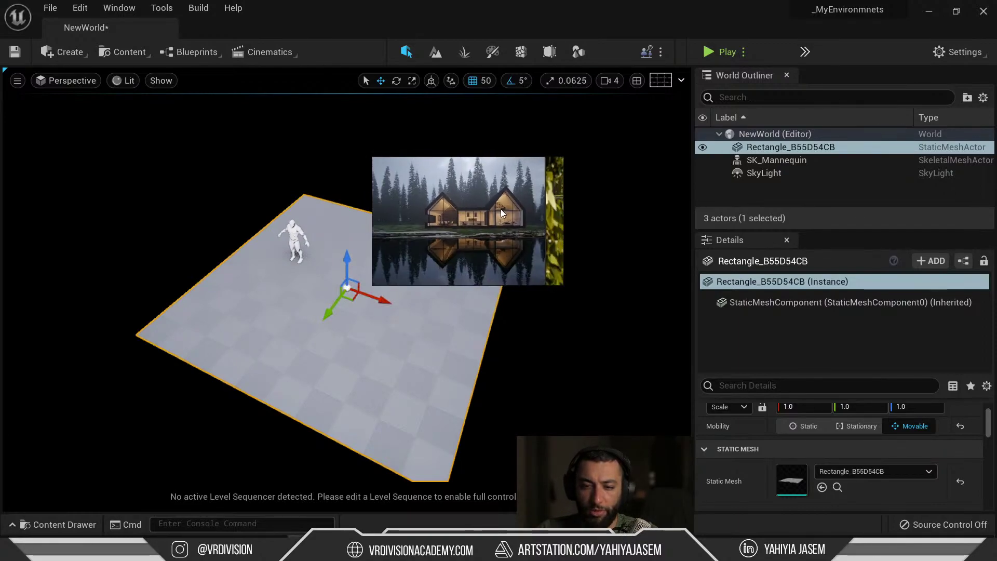
left_click_drag(508, 237, 907, 418)
Step: Add a Cine Camera Actor to the level and shift it slightly above the floor rectangle
right_click_drag(459, 254, 459, 240)
left_click(82, 54)
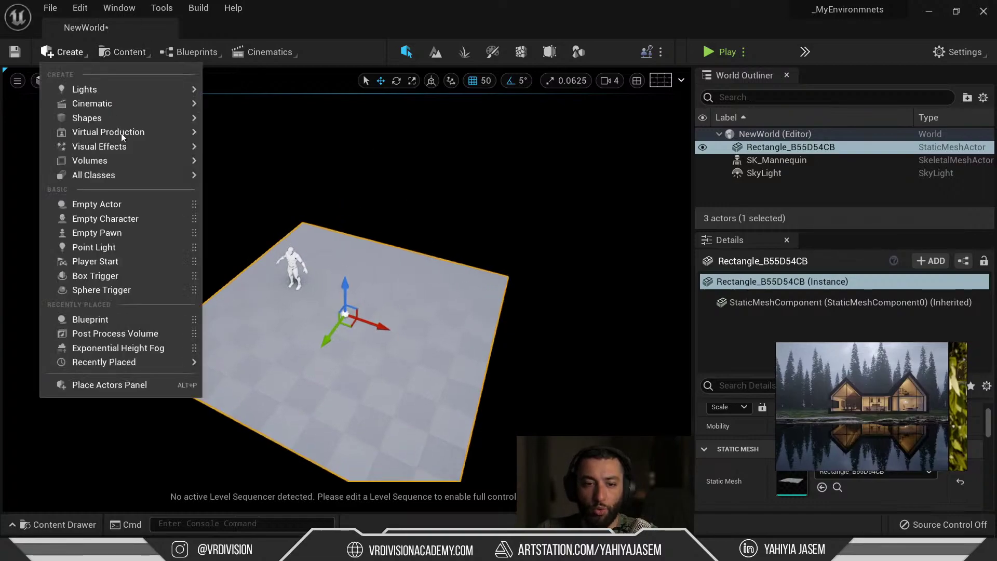
mouse_move(161, 104)
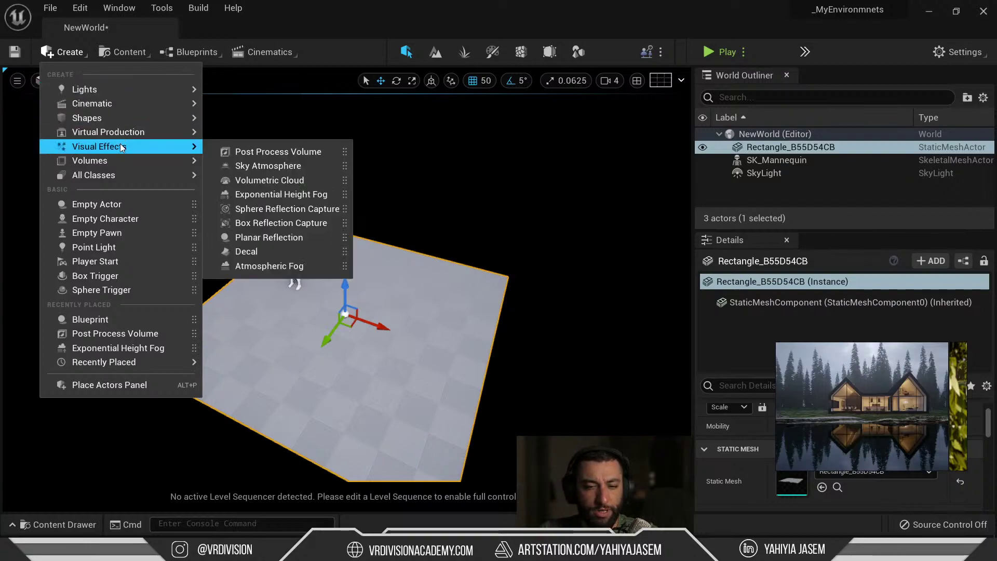
mouse_move(100, 102)
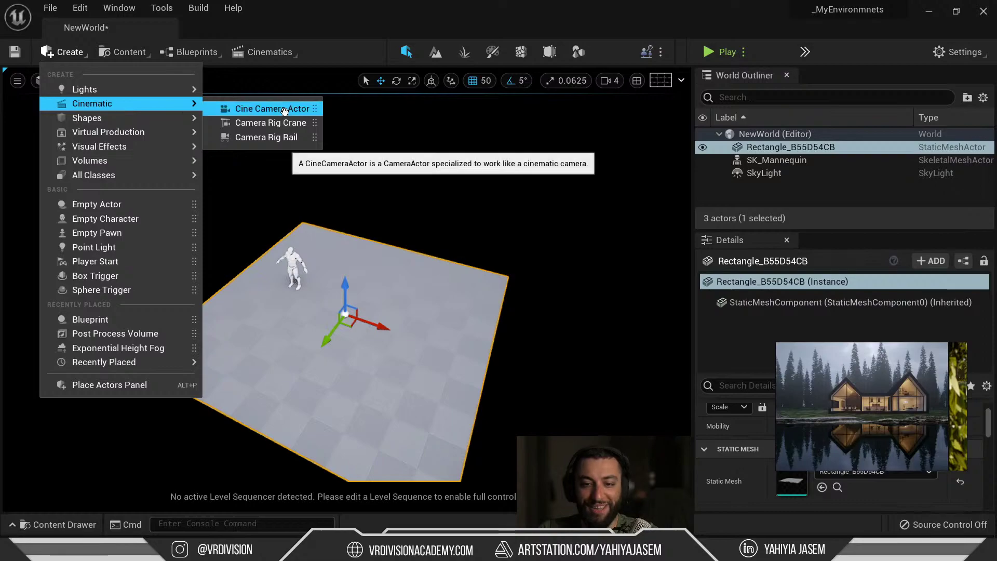
left_click(249, 109)
left_click_drag(290, 327, 282, 354)
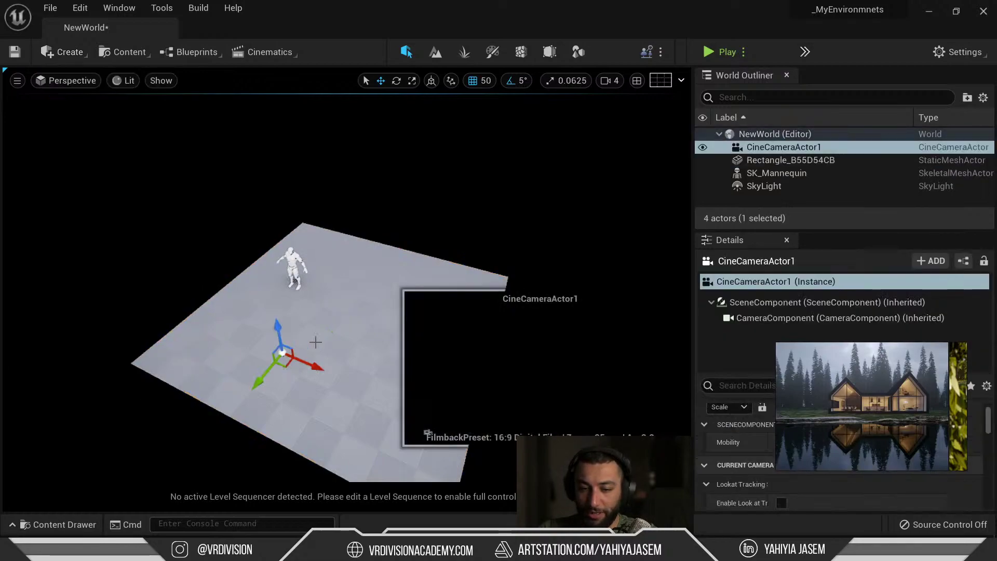
Step: Pull the cine camera well back from the floor rectangle until the mannequin appears small in its preview
scroll(315, 342, "down", 3)
key("e")
left_click_drag(315, 329, 320, 329)
key("w")
left_click_drag(321, 270, 197, 441)
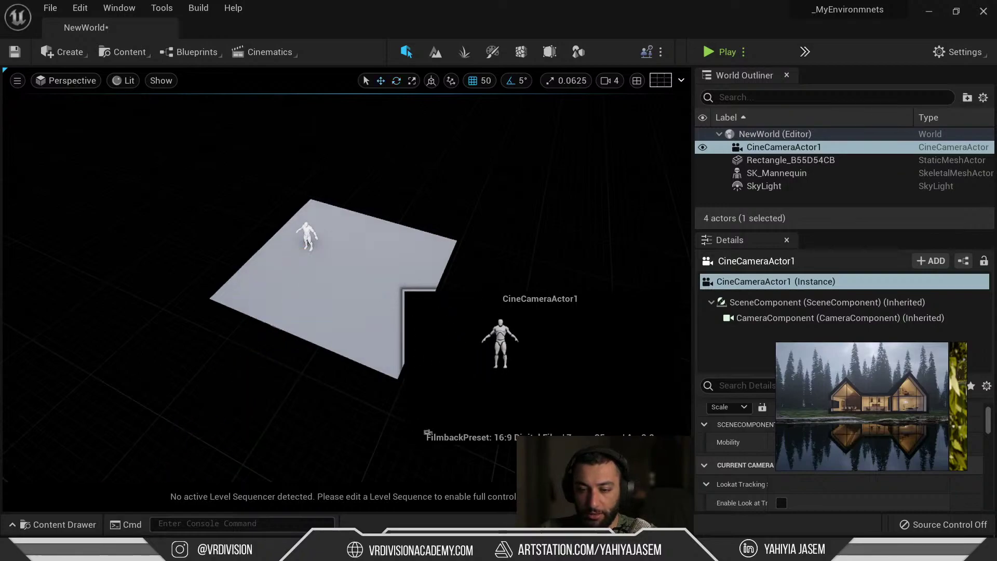
right_click_drag(228, 306, 145, 337)
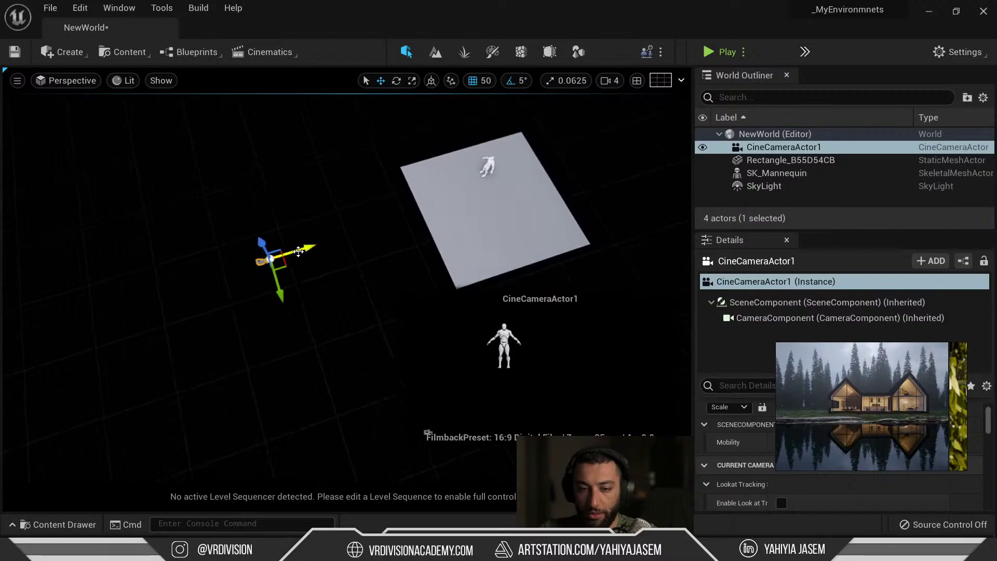
left_click_drag(298, 251, 3, 310)
right_click_drag(291, 301, 162, 254)
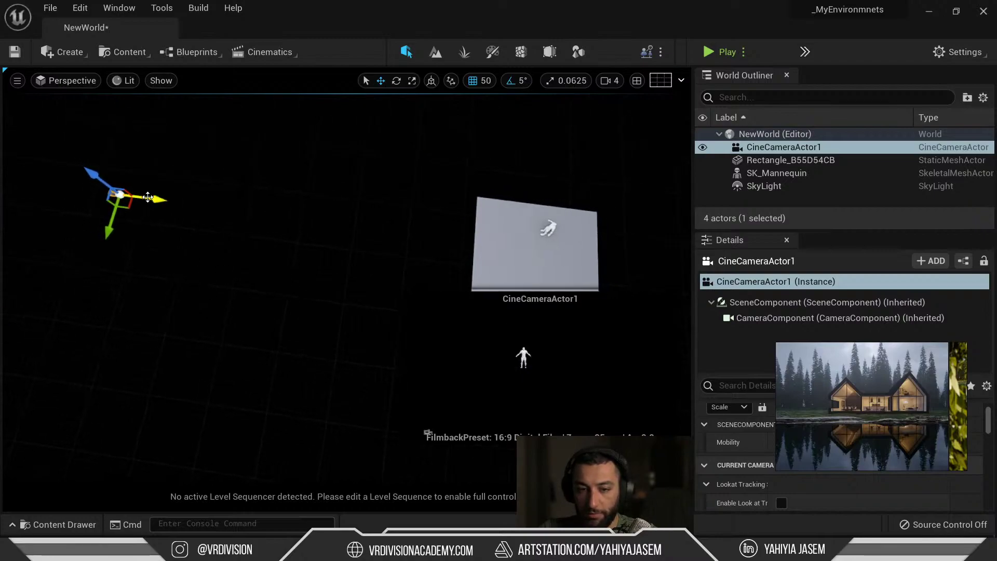
right_click_drag(176, 213, 329, 196)
right_click_drag(294, 162, 378, 93)
key("w")
Step: Maximize the reference board, examine the lakeside house's front up close, and restore the small board
right_click_drag(897, 426, 780, 394)
key("ctrl+f")
scroll(779, 381, "up", 7)
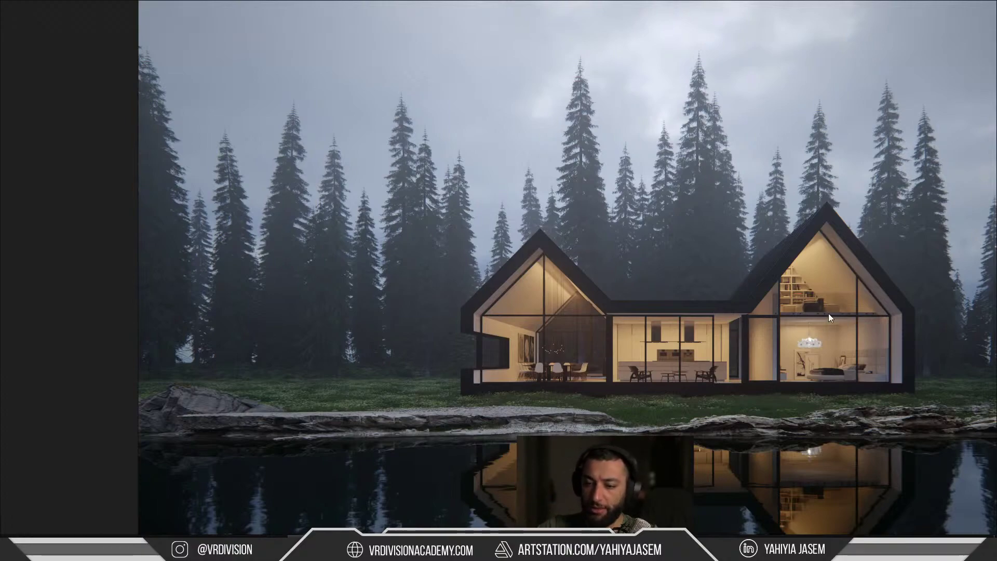
key("ctrl+f")
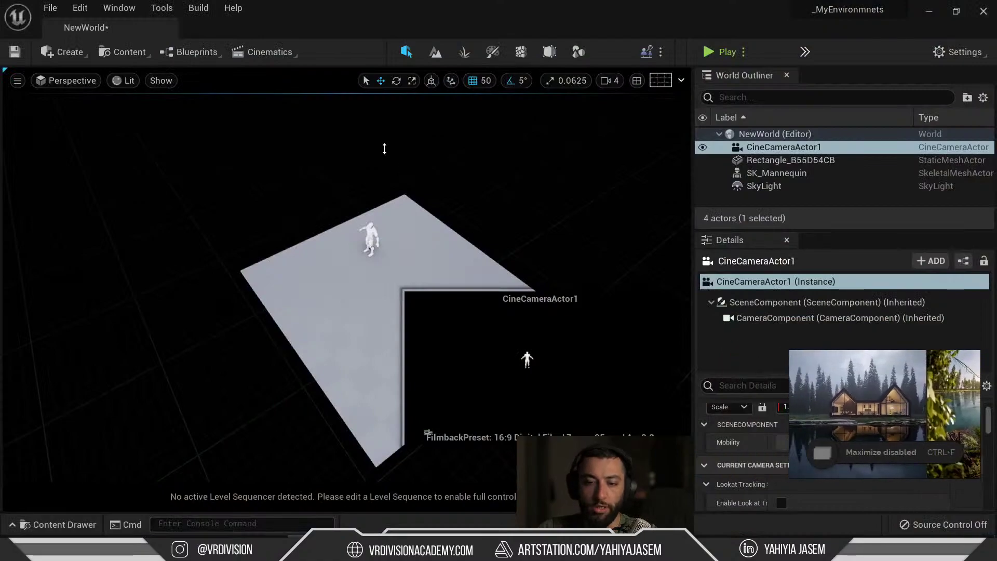
Step: Switch to Modeling mode, clear the camera selection and create a 100 × 100 × 100 box on the floor beside the mannequin
right_click_drag(416, 262, 480, 262)
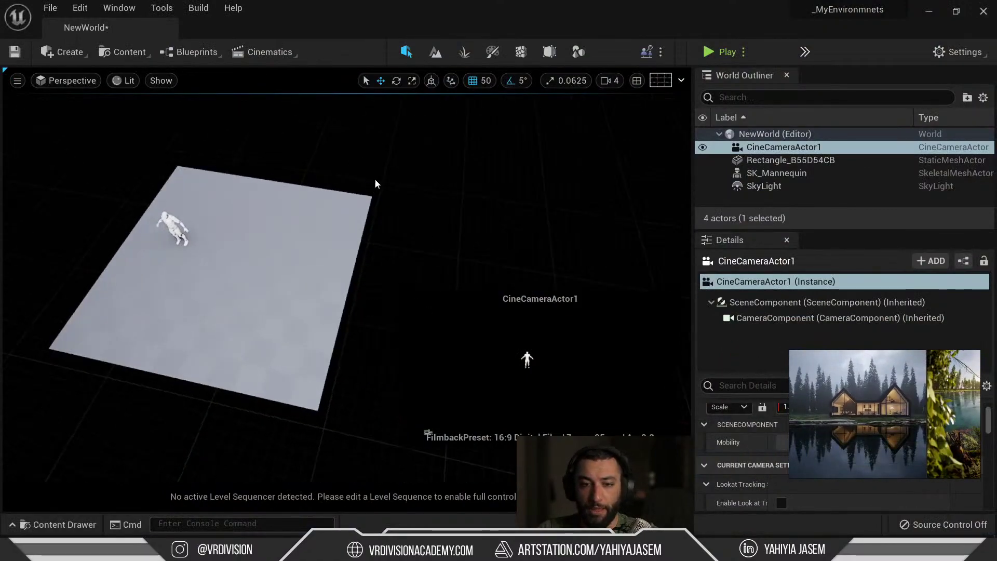
left_click(577, 52)
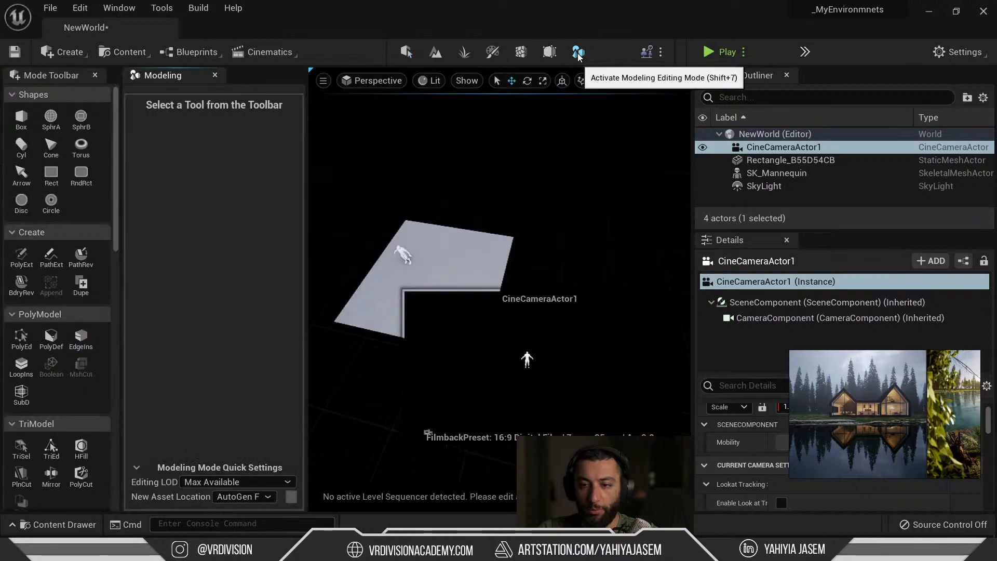
right_click_drag(438, 233, 376, 226)
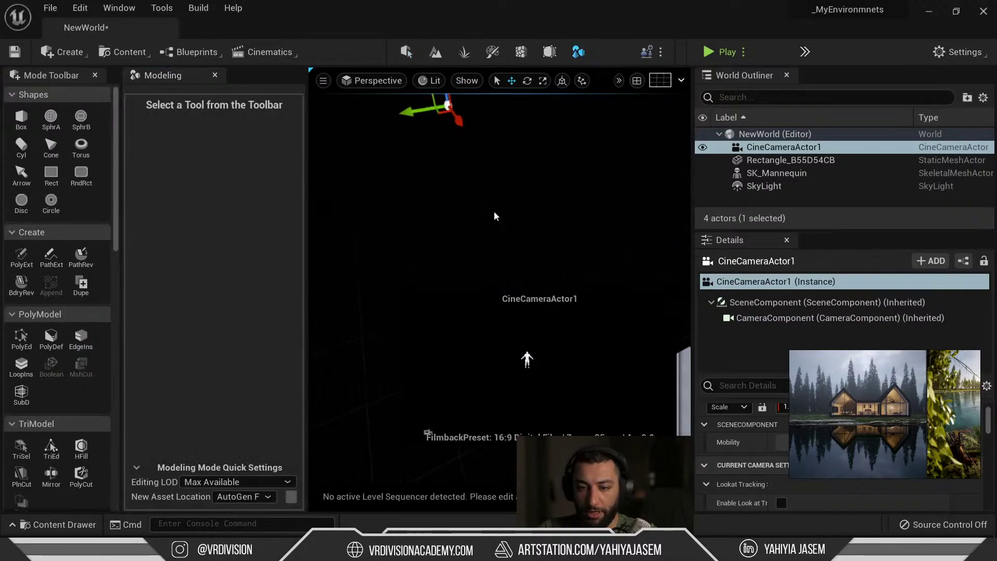
left_click(503, 203)
right_click_drag(502, 203, 577, 215)
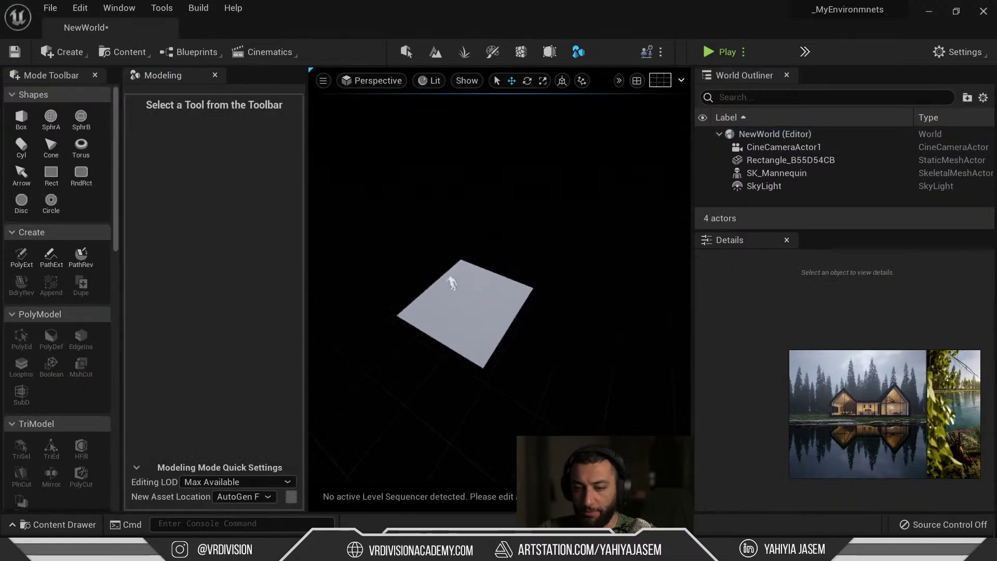
key("w")
right_click_drag(502, 203, 510, 225)
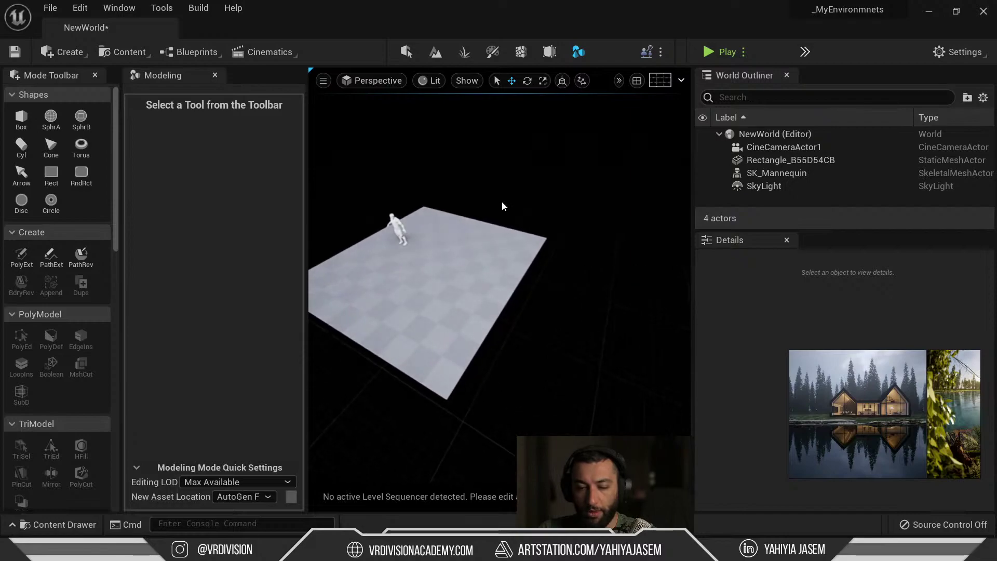
left_click(17, 119)
key("w")
mouse_move(419, 226)
right_mouse_down()
mouse_move(379, 205)
mouse_move(420, 234)
mouse_move(431, 214)
right_mouse_up()
key("w")
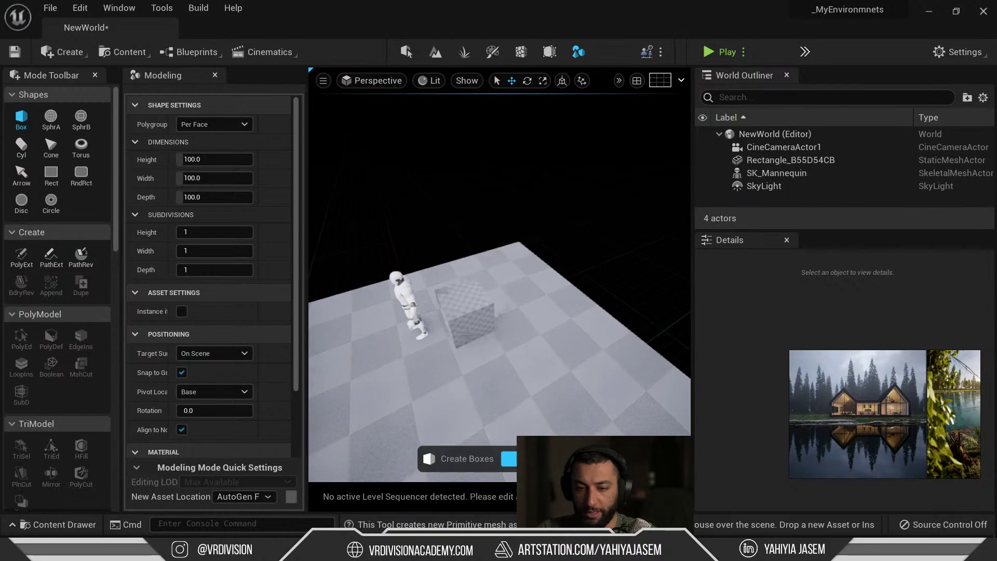
left_click(471, 318)
left_click(534, 458)
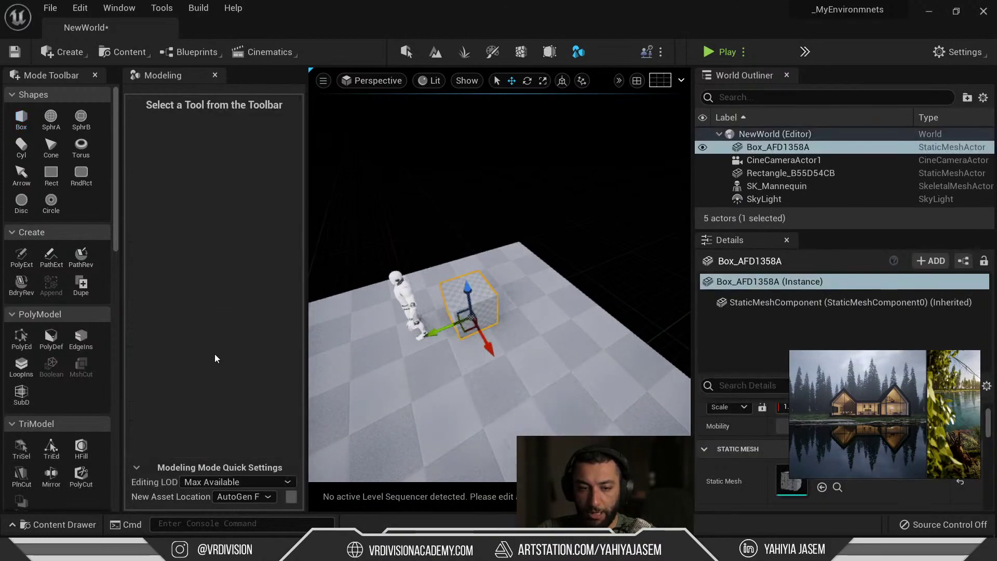
Step: Open the box in PolyGroup Edit and stretch one side face outward past the floor's edge
left_click(21, 257)
left_click(21, 338)
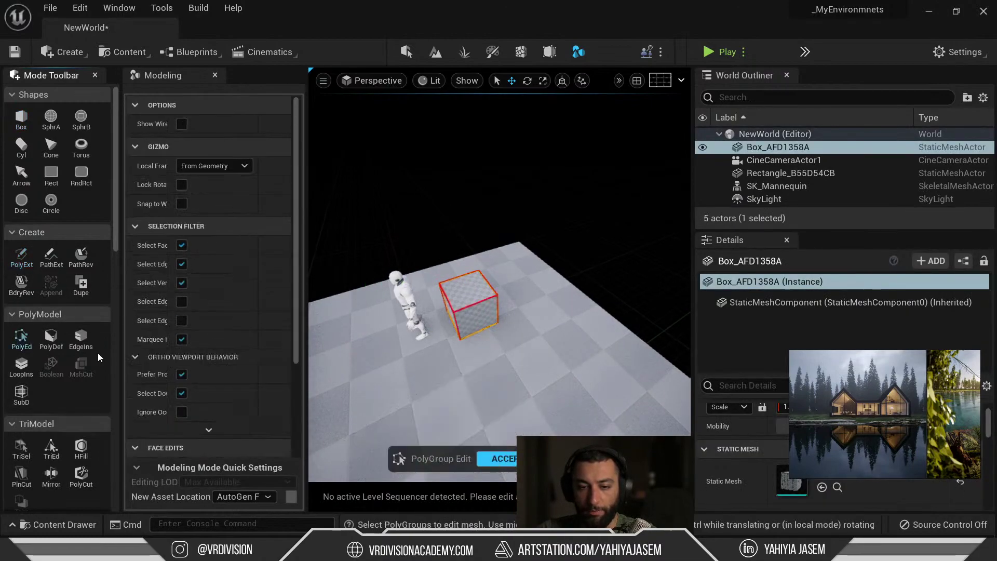
right_click_drag(536, 420, 438, 299)
left_click(542, 302)
left_click_drag(496, 299, 653, 367)
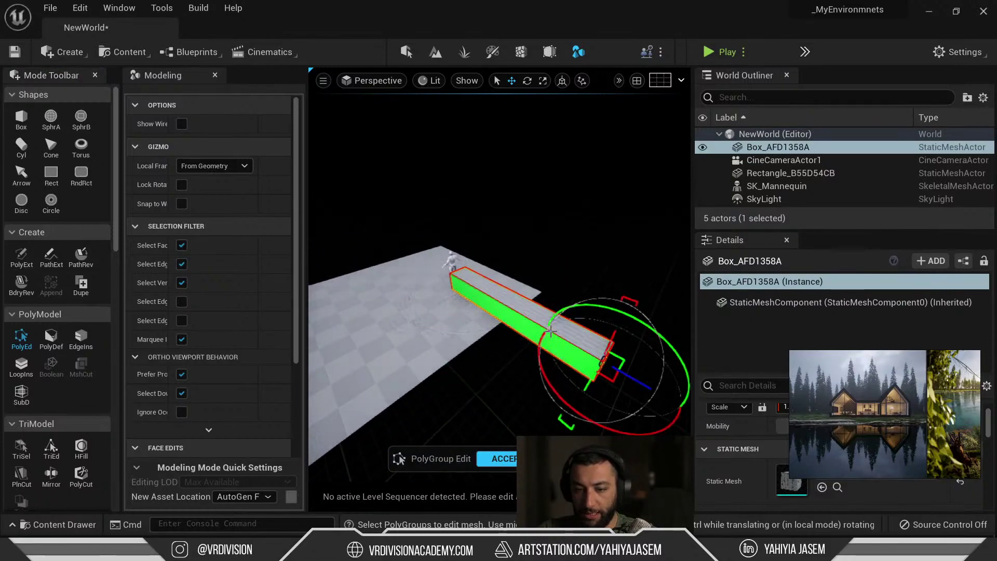
Step: Undo the box's face edit and its creation, and return to Selection mode
key("ctrl+z")
key("ctrl+z")
key("ctrl+z")
key("ctrl+z")
key("ctrl+z")
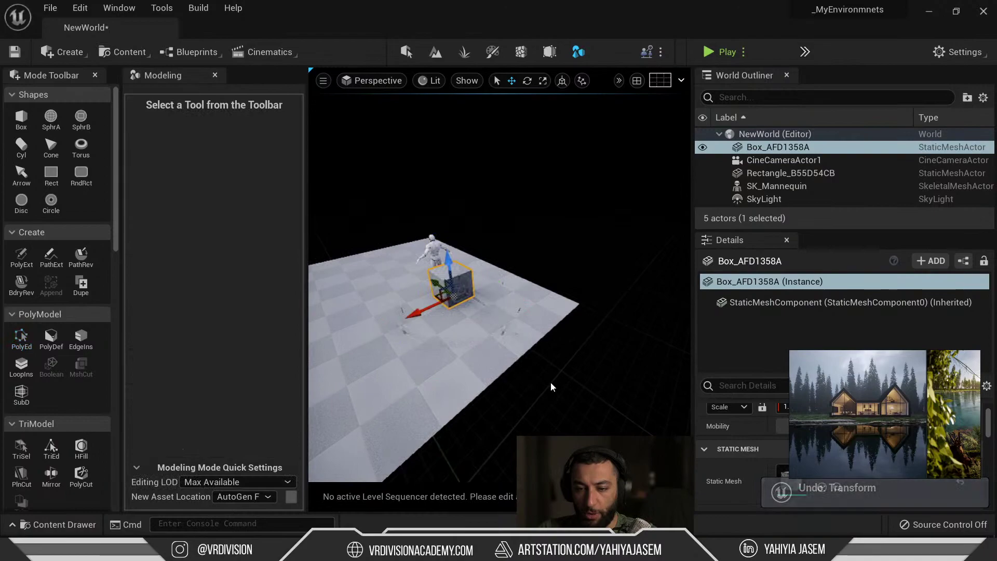
left_click(406, 51)
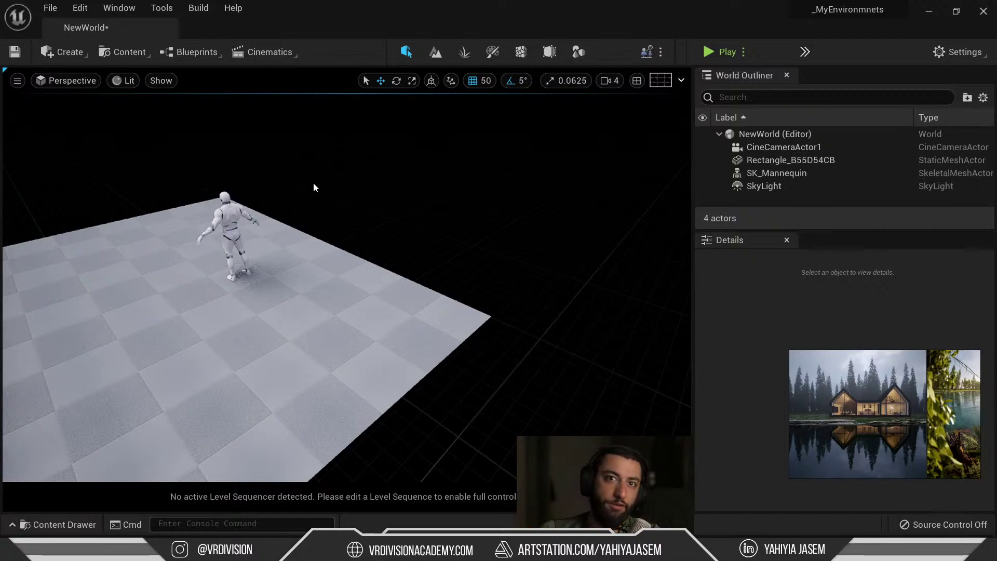
Step: Select the mannequin and check its transform values and the available grid snap sizes
left_click(197, 241)
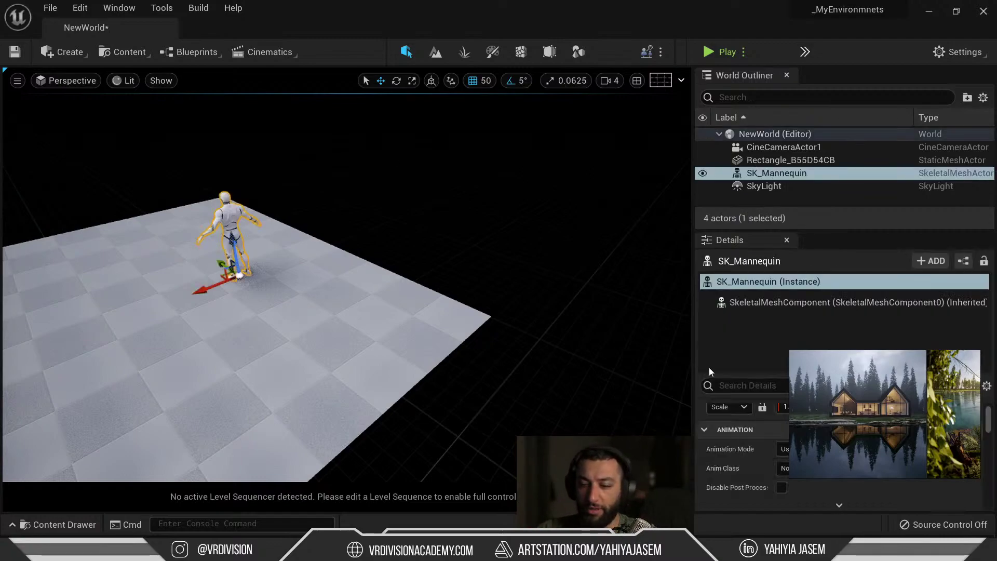
scroll(831, 444, "up", 2)
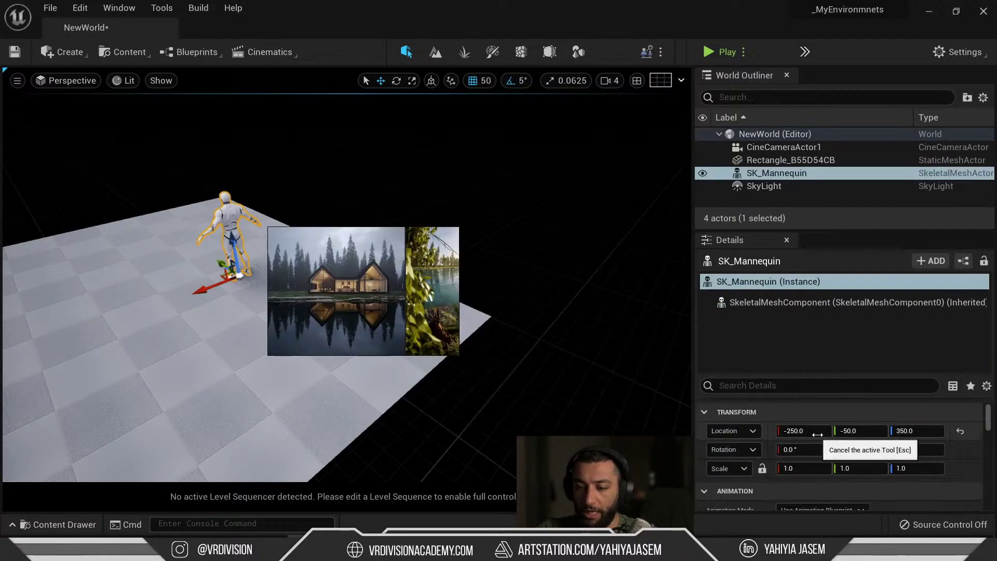
left_click(486, 81)
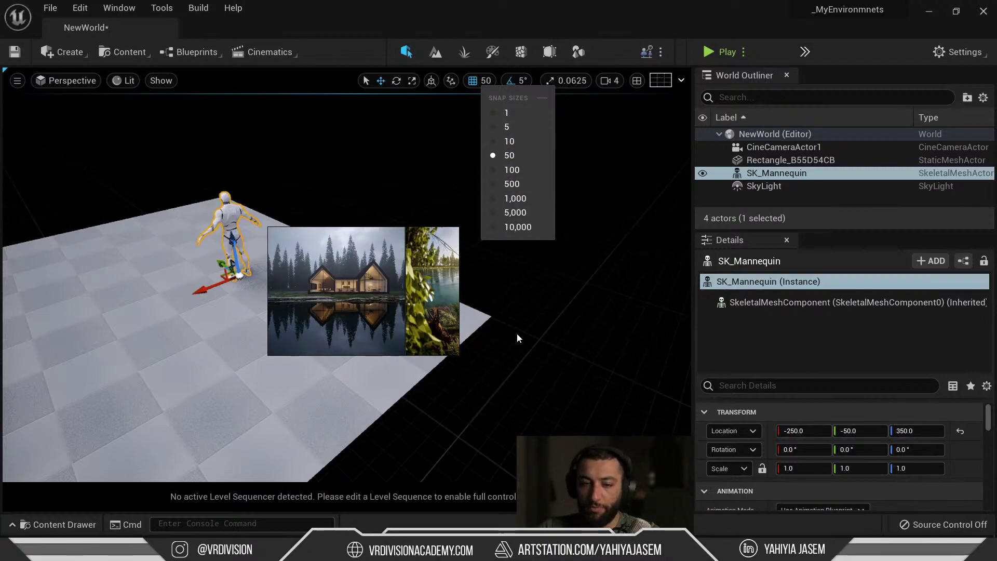
right_click_drag(518, 338, 563, 308)
Step: Return to Modeling mode, move the reference board clear of the viewport and start the Box tool near the mannequin
left_click(578, 52)
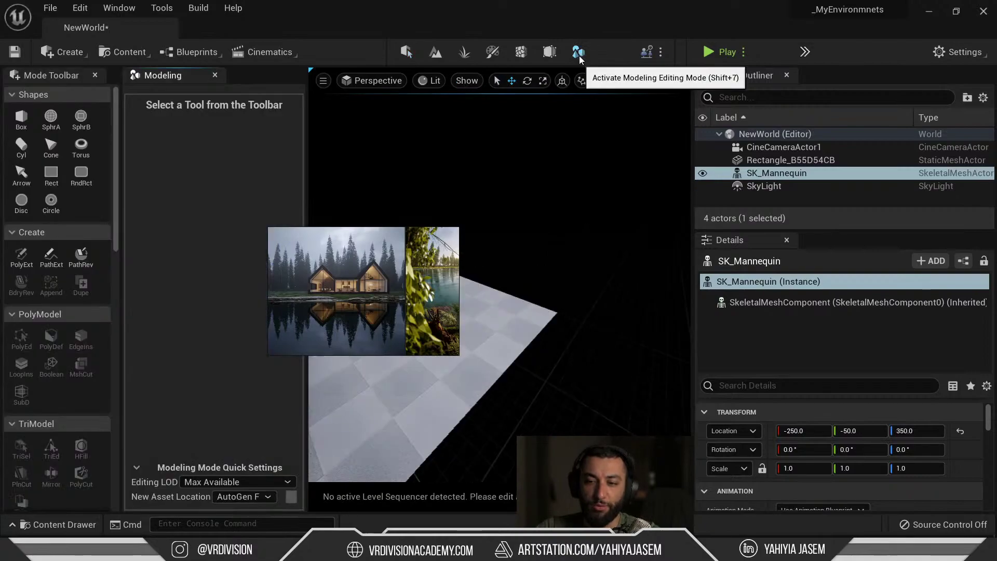
left_click_drag(345, 257, 102, 444)
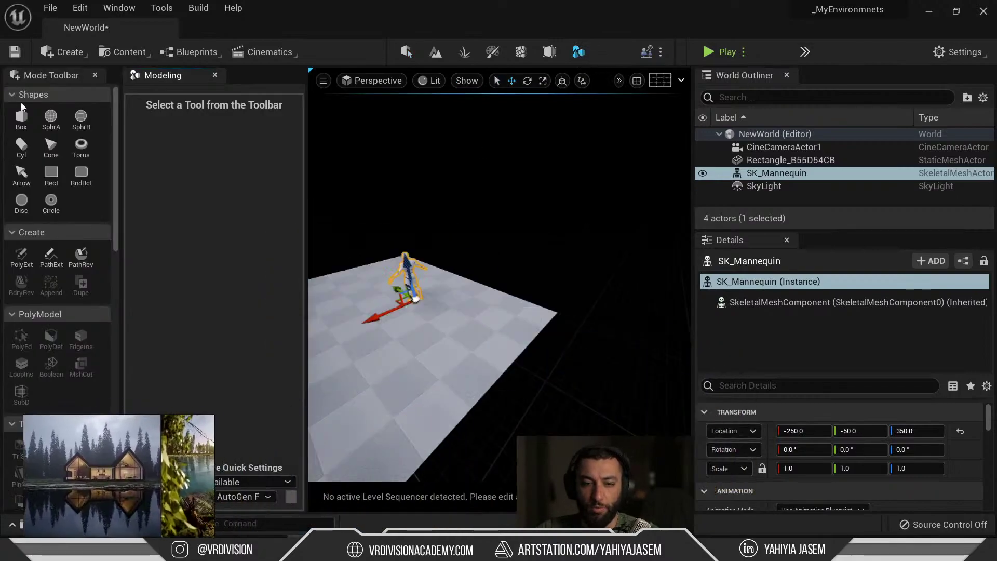
left_click(21, 117)
right_click_drag(508, 259, 477, 280)
key("w")
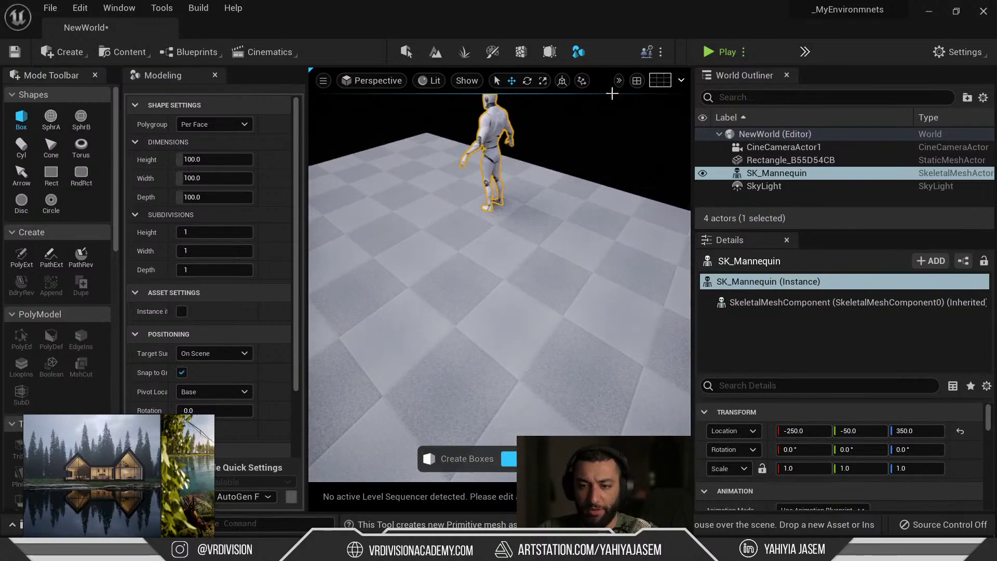
Step: Review the viewport's snap settings and set the grid snap size to 50
left_click(621, 83)
mouse_move(701, 100)
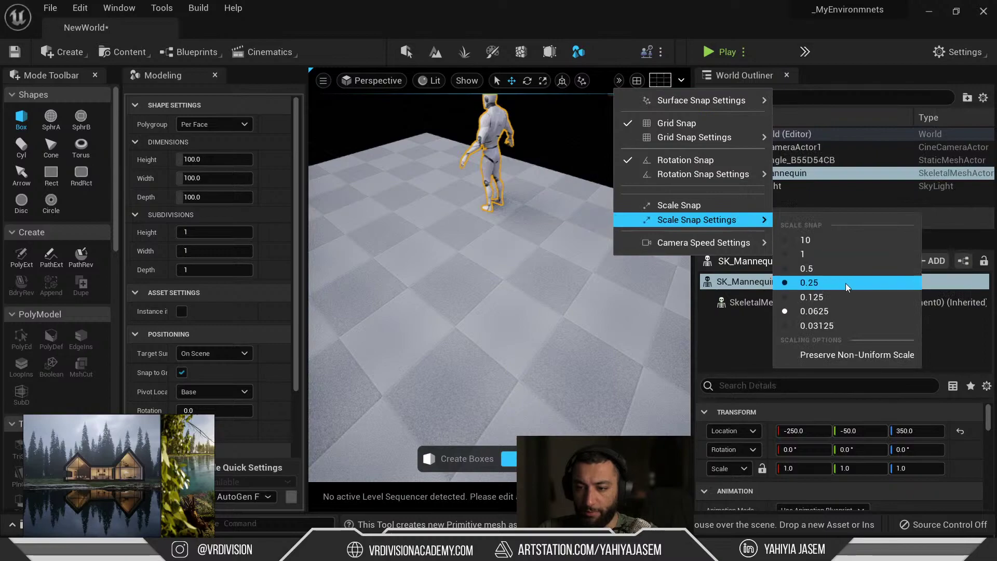
mouse_move(747, 137)
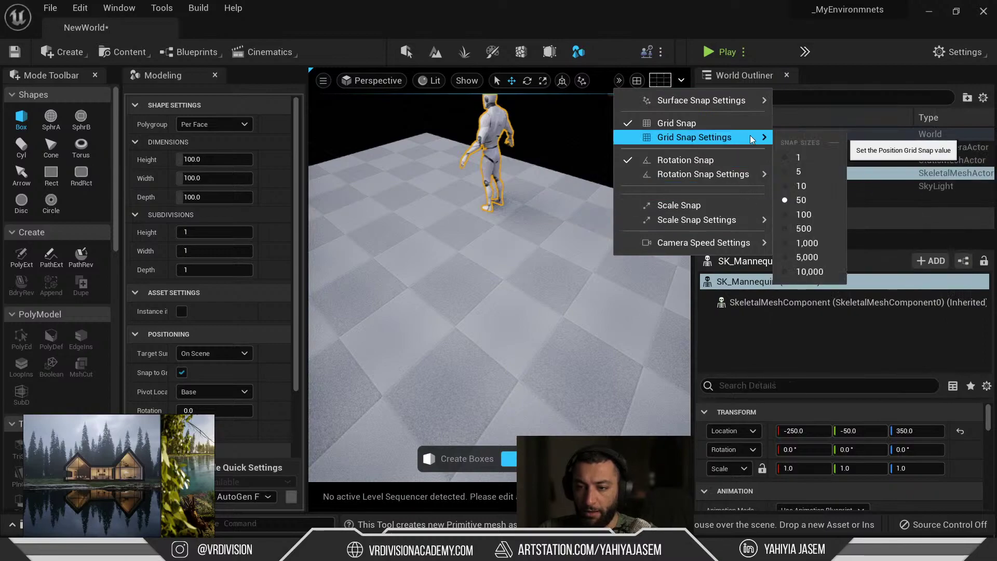
left_click(800, 201)
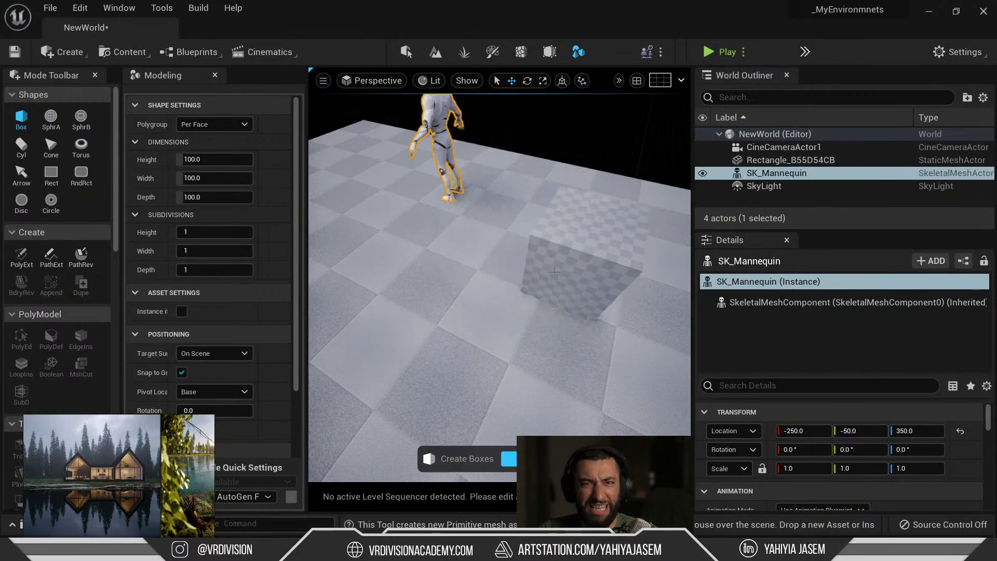
Step: Try placing two 100-unit boxes on the floor, and undo both placements
left_click(536, 247)
right_click_drag(578, 293, 578, 296)
left_click(576, 294)
key("ctrl+z")
key("ctrl+z")
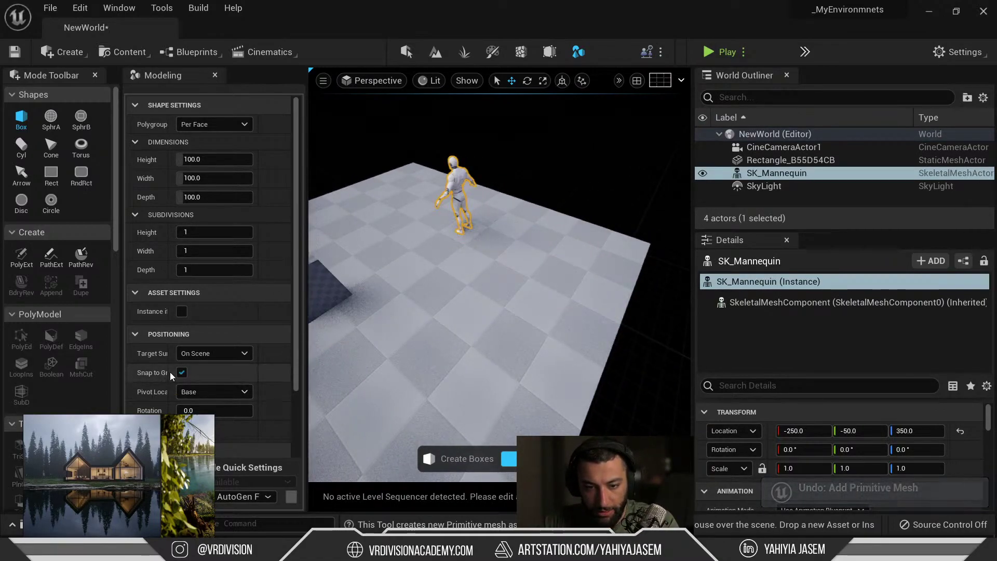
Step: Widen the shape settings' label column to read the full names and place a 100 × 100 × 100 box in front of the mannequin
left_click_drag(168, 372, 193, 372)
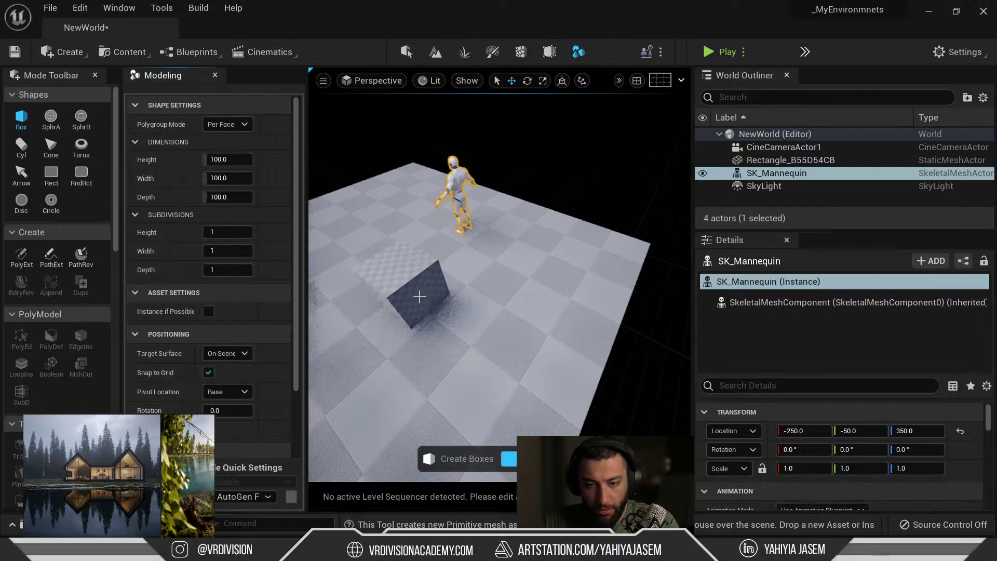
left_click(425, 286)
right_click_drag(529, 328, 506, 327)
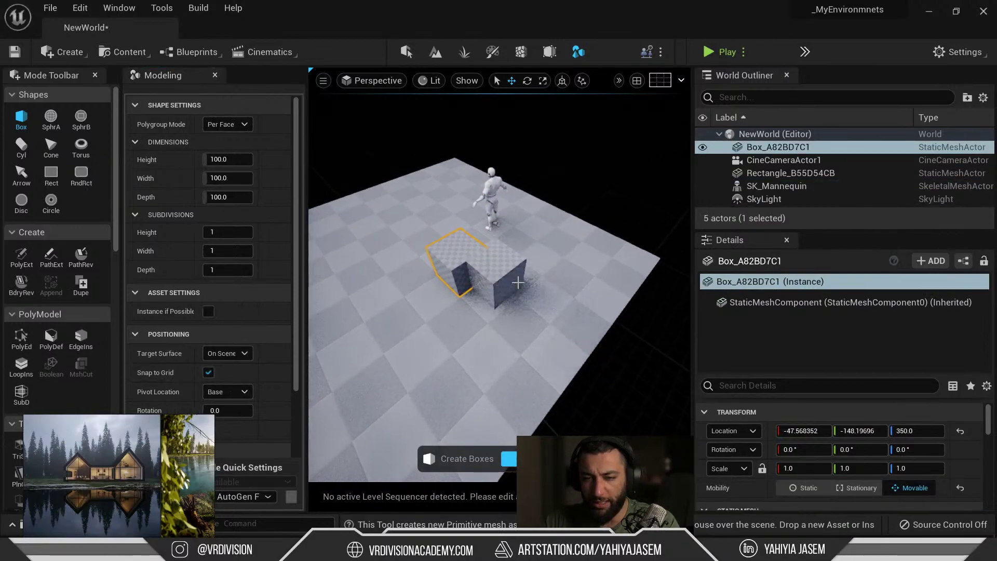
Step: Try placing more 100-unit boxes beside the existing one with Snap to Grid on, and undo the last placement
right_click_drag(537, 266, 552, 269)
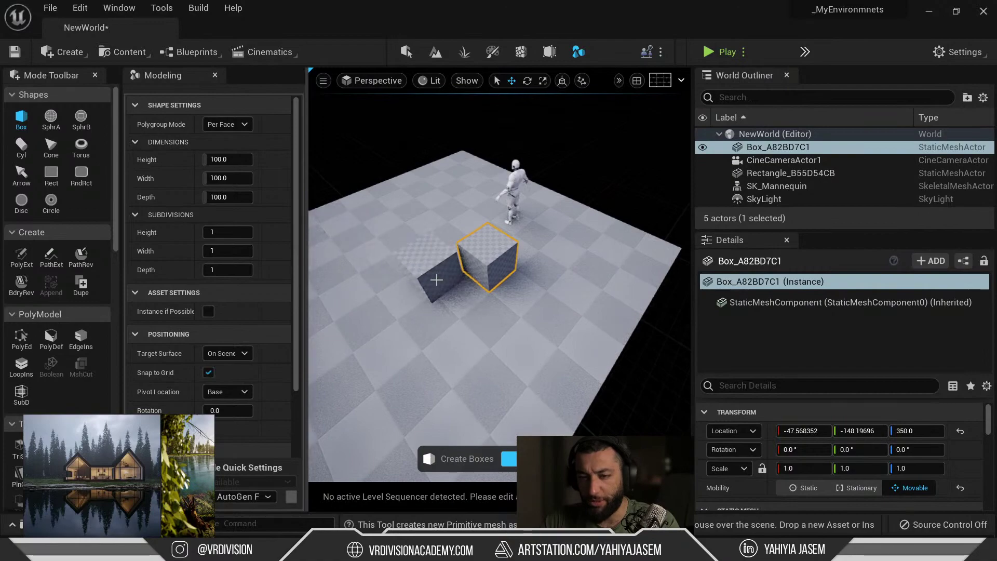
left_click(436, 278)
left_click(574, 294)
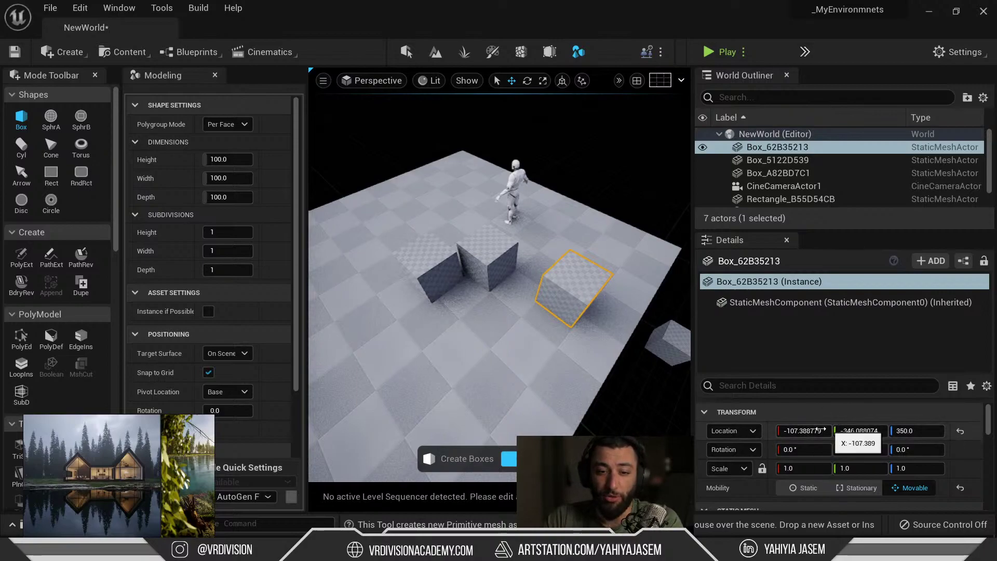
left_click(210, 373)
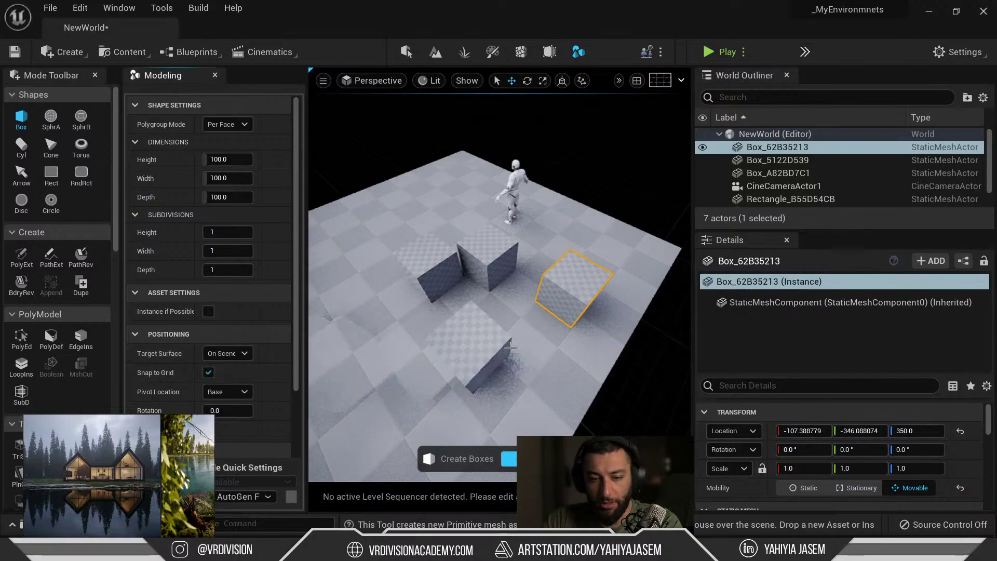
left_click(518, 334)
key("ctrl+z")
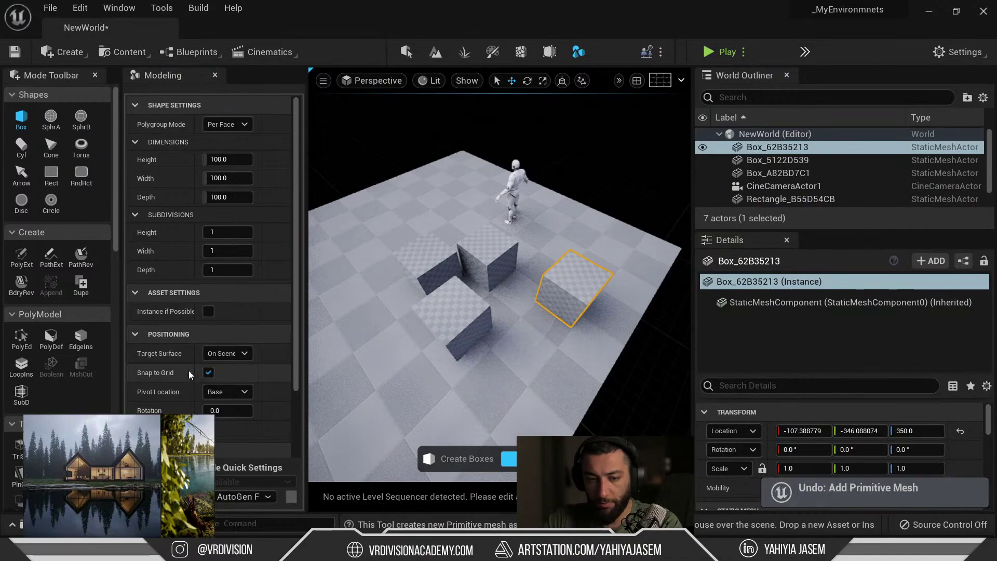
Step: Try placing a box on the floor with Snap to Grid off, and undo all the test placements and the snapping change
left_click(209, 372)
left_click(398, 358)
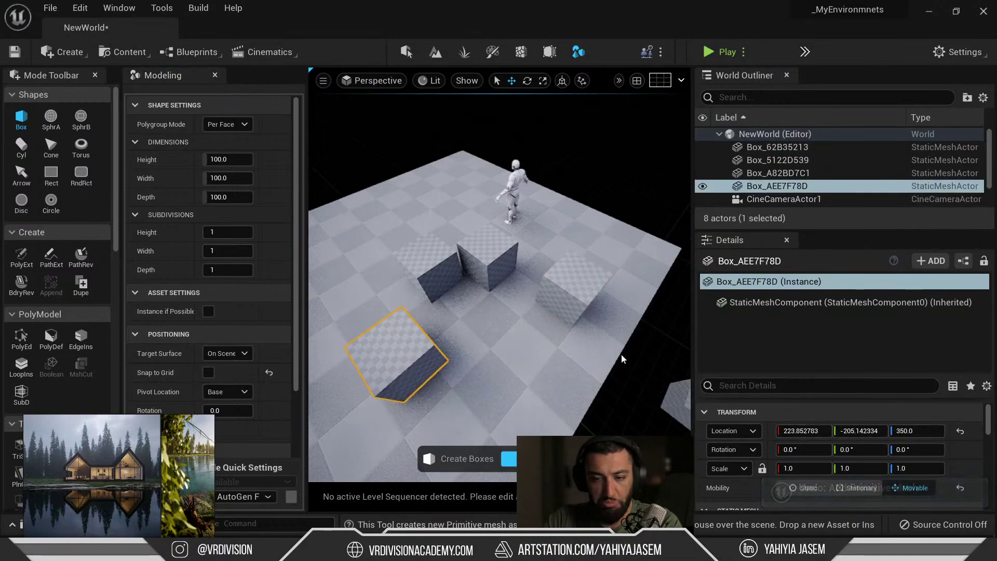
key("ctrl+z")
key("ctrl+z")
key("ctrl+z")
key("ctrl+z")
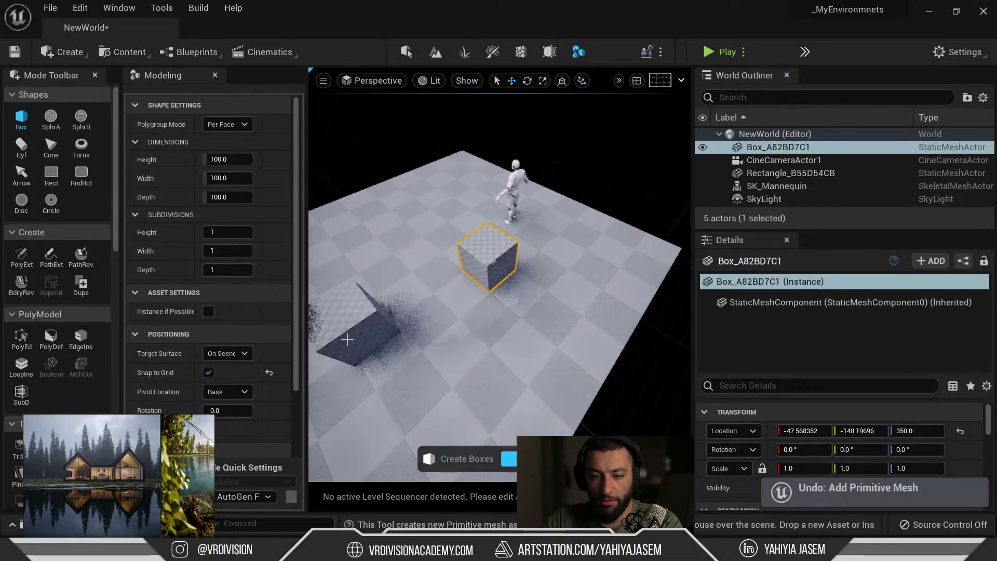
Step: Try placing a box with the target surface set to Ground Plane, undo it, and restore the target surface to On Scene
left_click(228, 367)
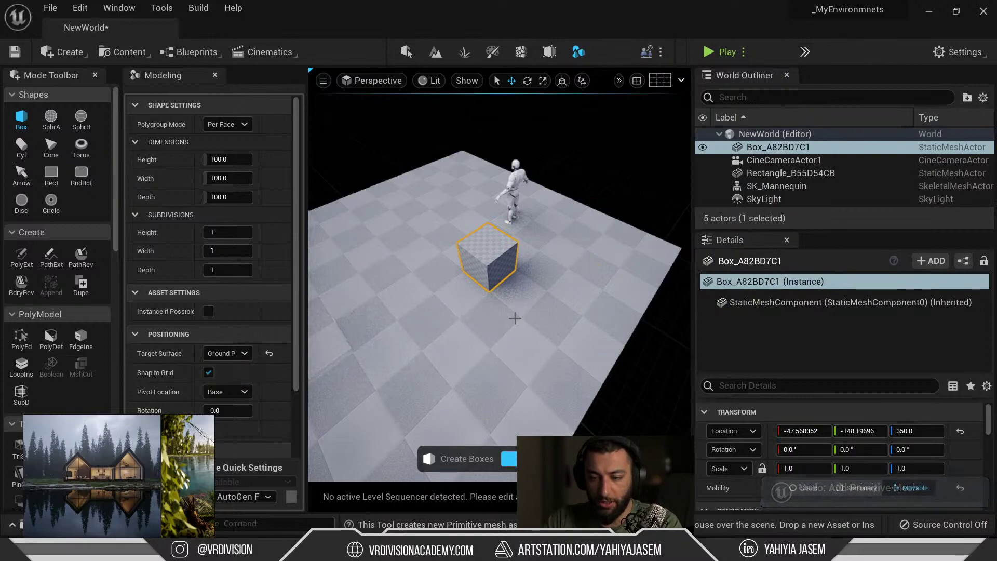
key("s")
right_click_drag(499, 270, 478, 257)
right_click_drag(457, 330, 371, 335)
key("w")
key("w")
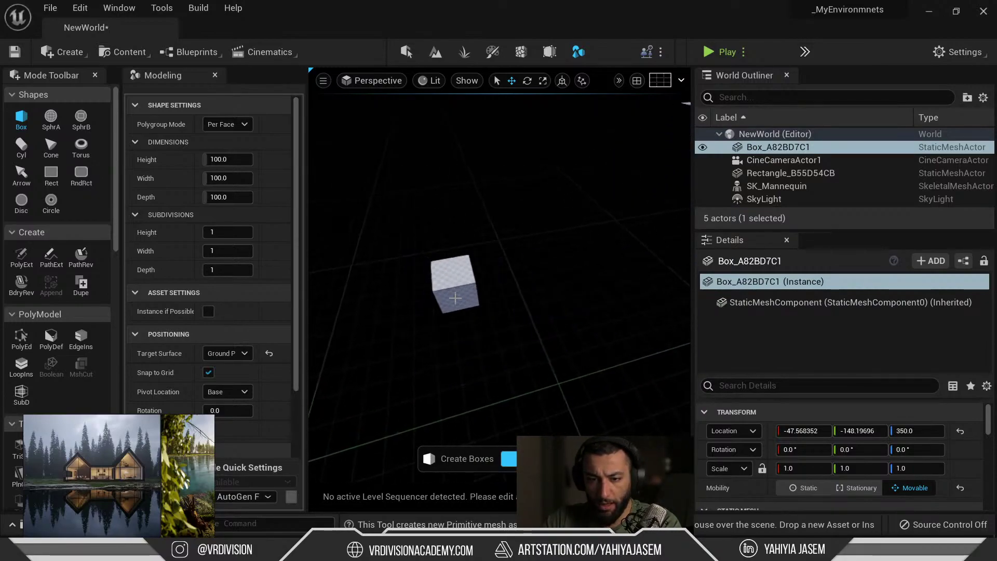
left_click(491, 307)
key("ctrl+z")
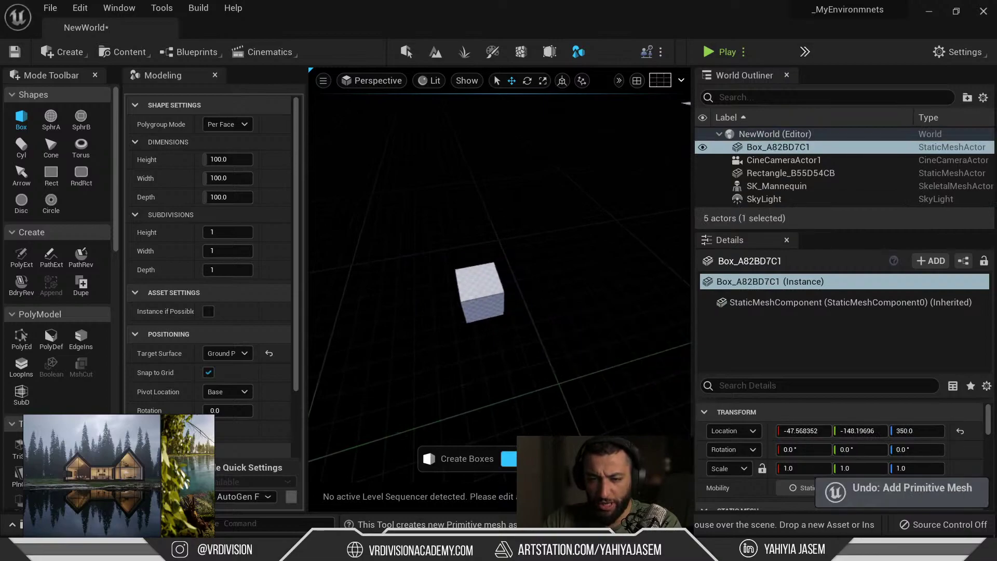
right_click_drag(491, 306, 543, 263)
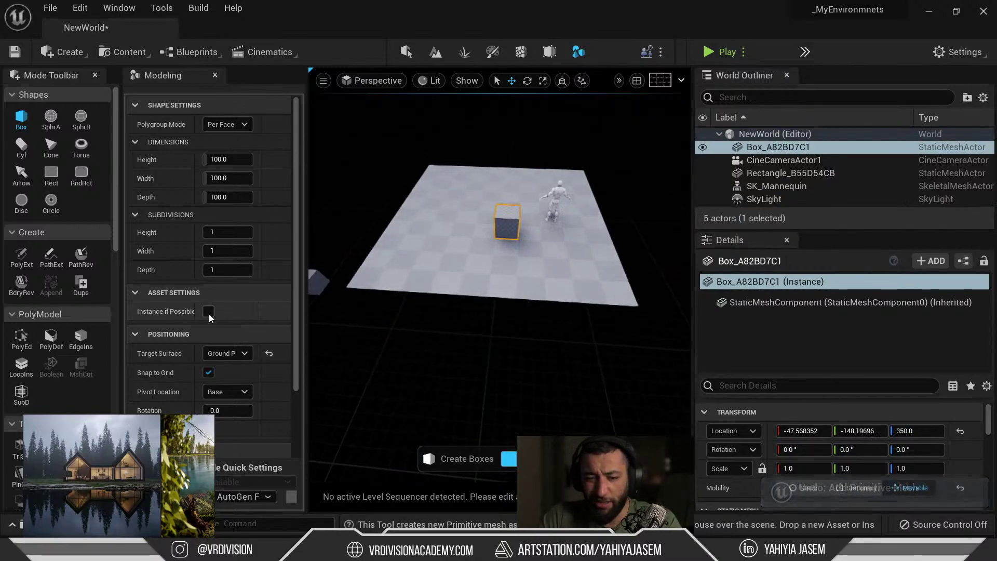
left_click(227, 355)
left_click(227, 379)
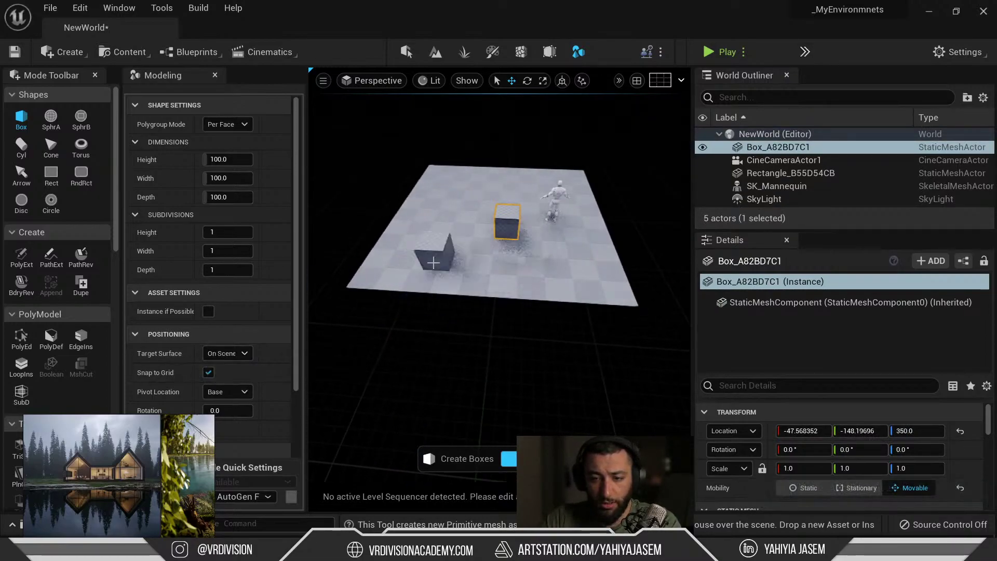
Step: Review the Box tool's polygroup mode, asset, positioning and material settings
right_click_drag(469, 239, 484, 229)
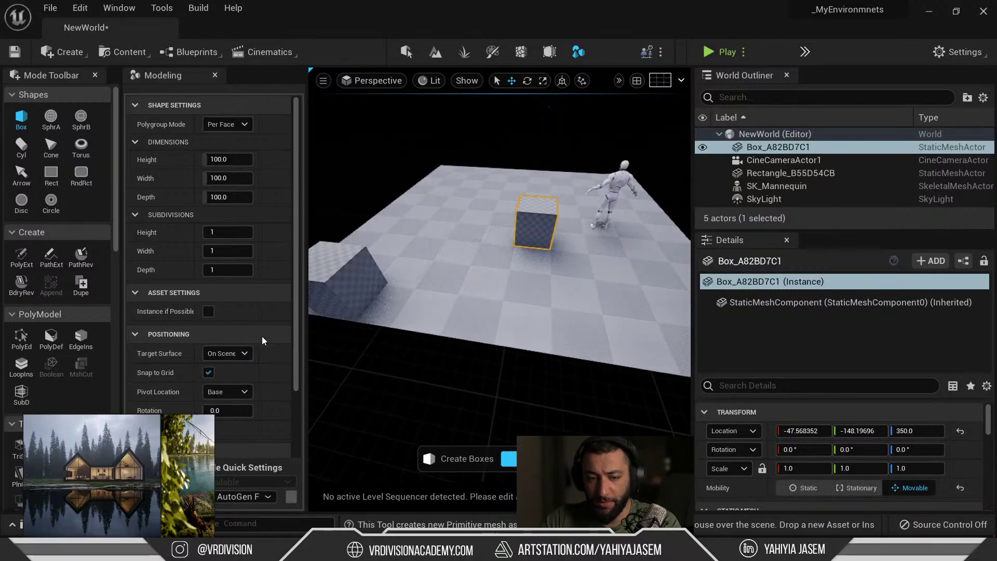
left_click(228, 128)
left_click(229, 150)
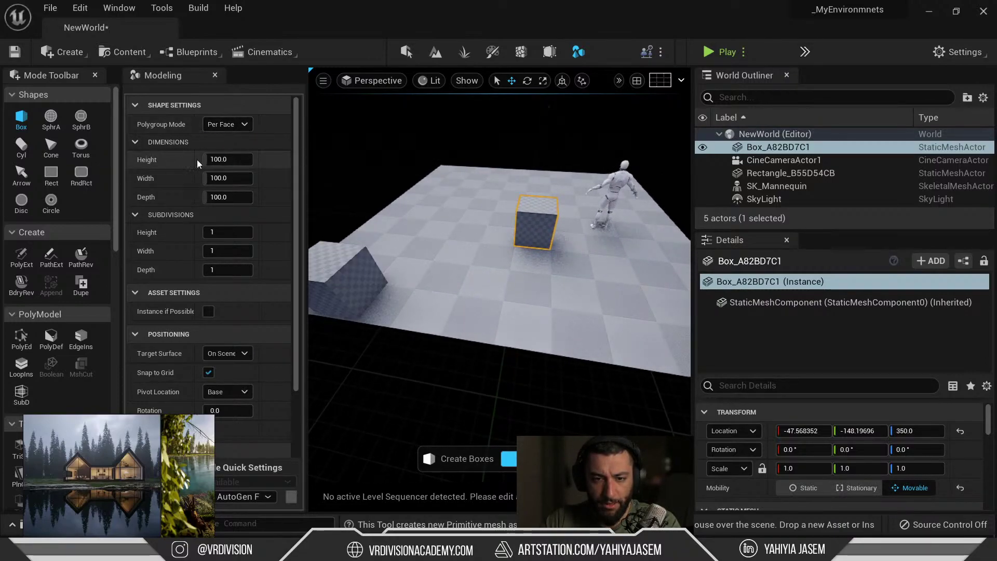
scroll(234, 185, "down", 3)
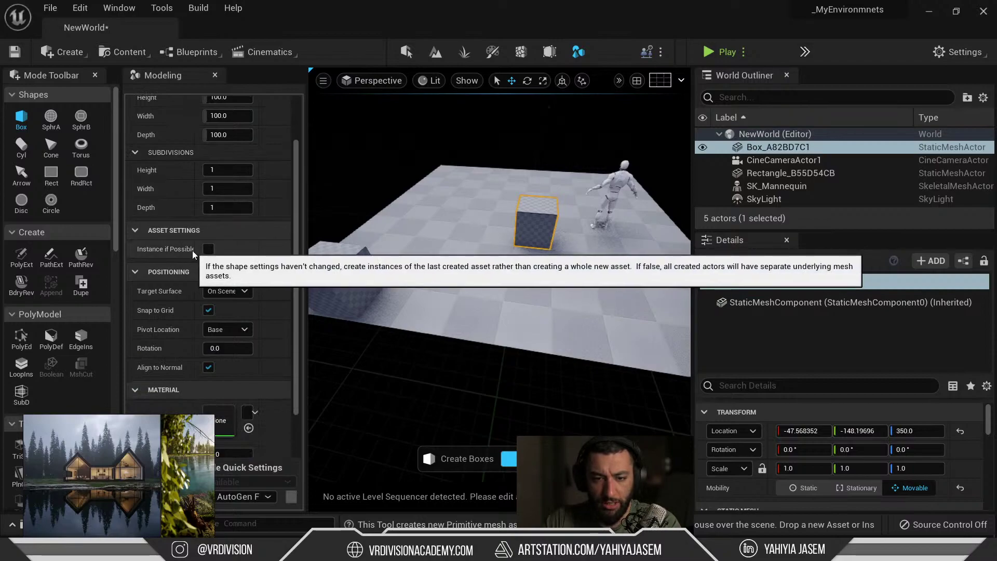
scroll(174, 198, "down", 2)
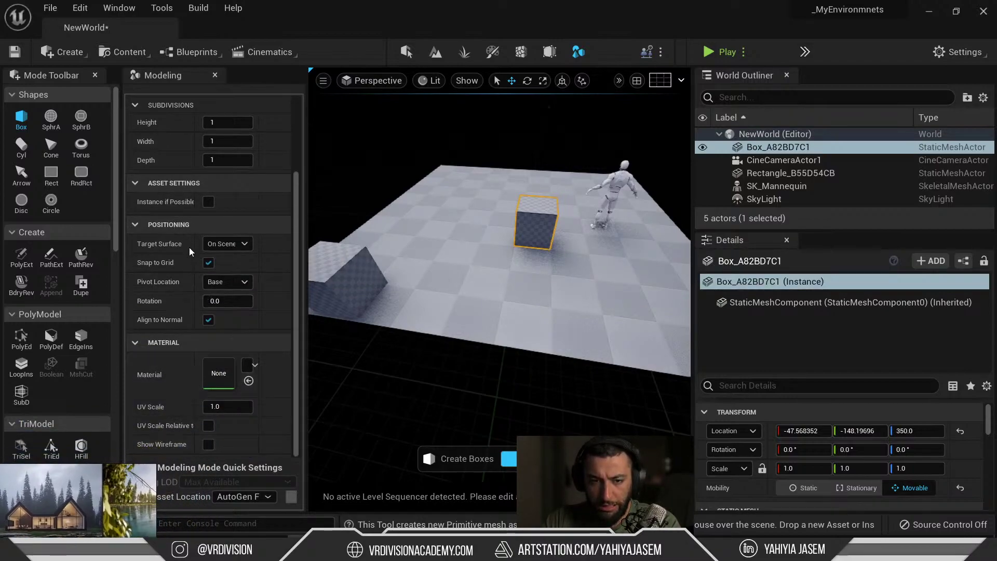
scroll(189, 249, "up", 5)
Step: Switch to Selection mode, set the viewport's grid snap size to 100 and return to Modeling mode
right_click_drag(476, 160, 489, 137)
key("shift+1")
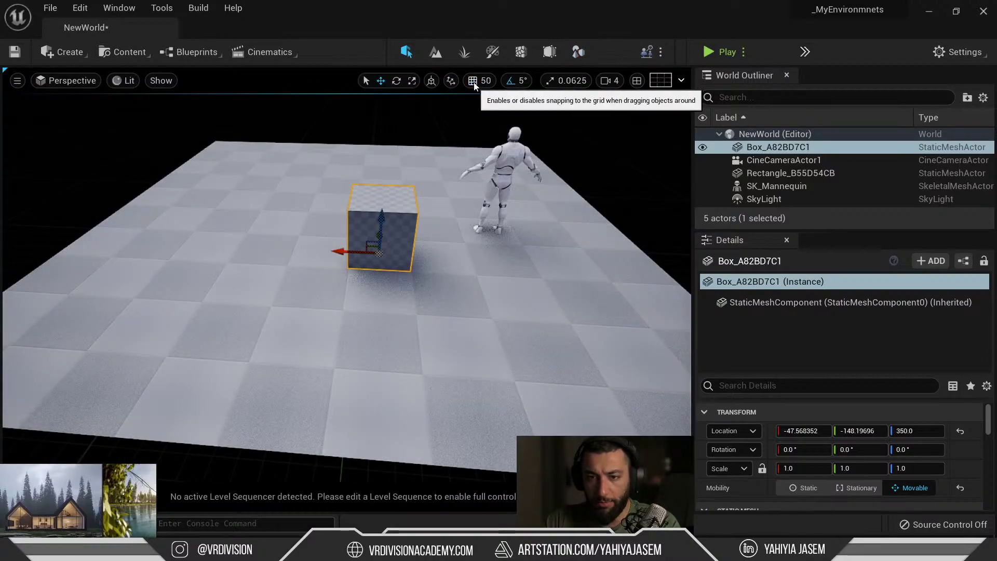
left_click(487, 82)
left_click(506, 112)
left_click(490, 82)
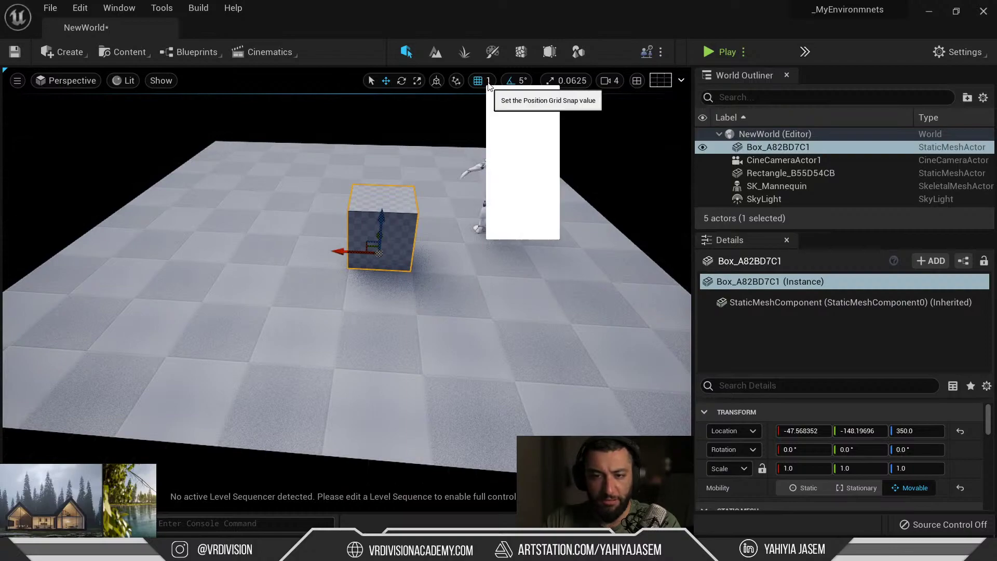
left_click(518, 170)
right_click_drag(499, 208, 497, 145)
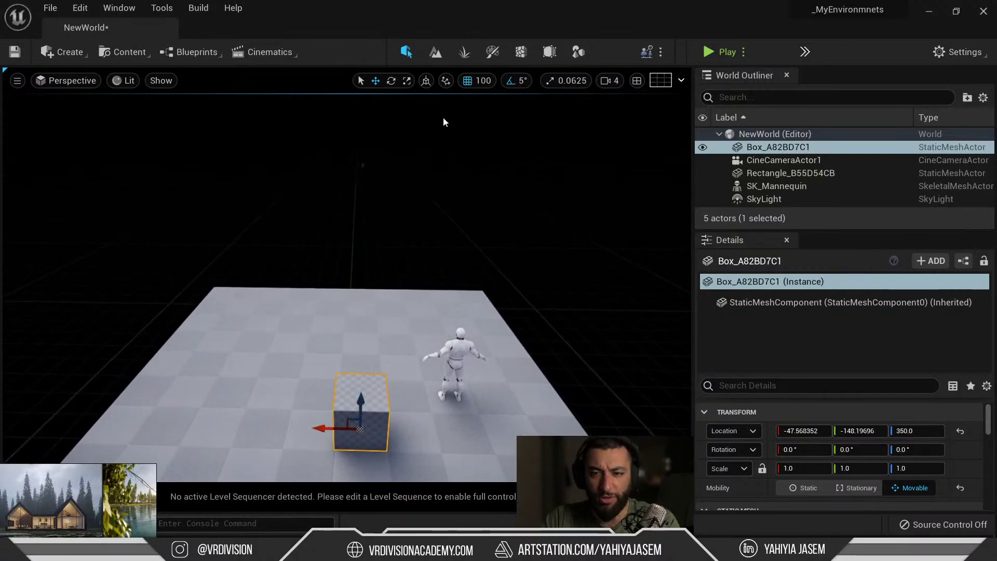
right_click_drag(443, 118, 410, 124)
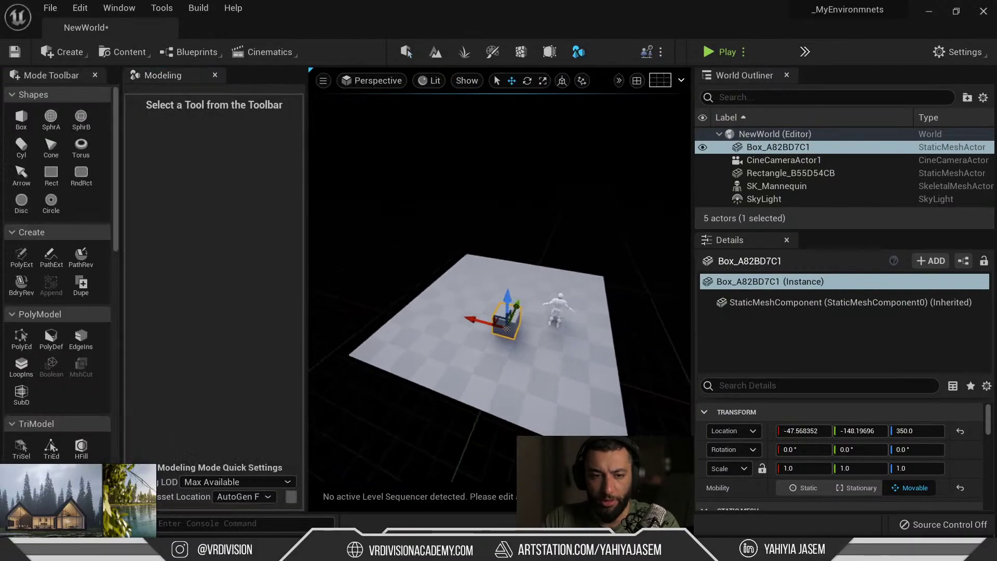
Step: Place a 100-unit box on the floor with Snap to Grid on and three more with it off
left_click(21, 117)
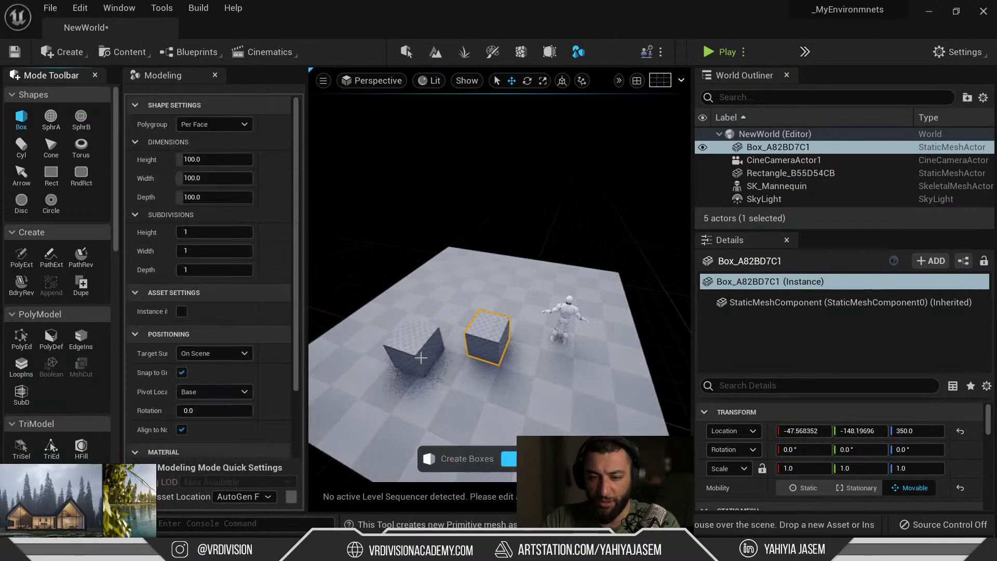
left_click(393, 345)
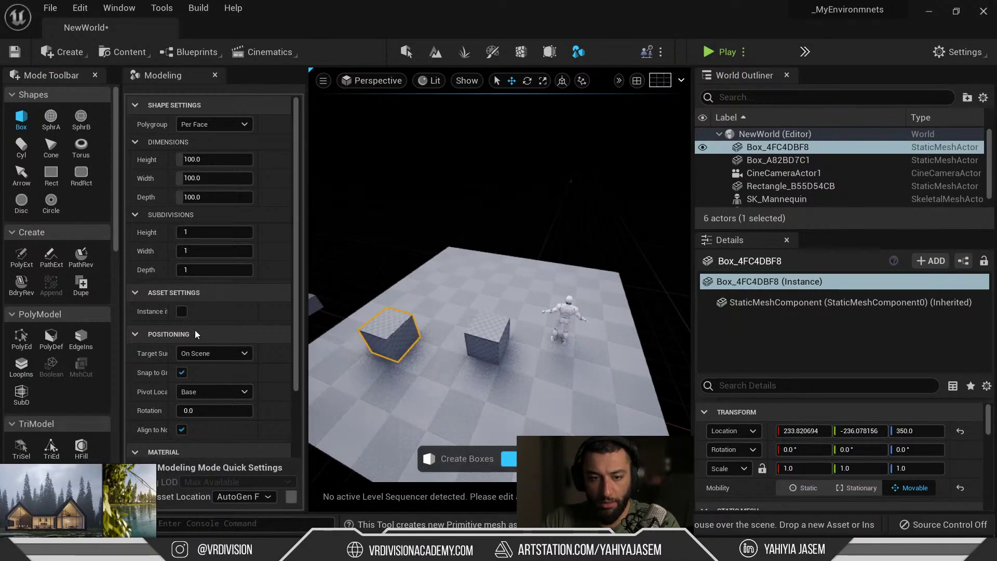
left_click(181, 372)
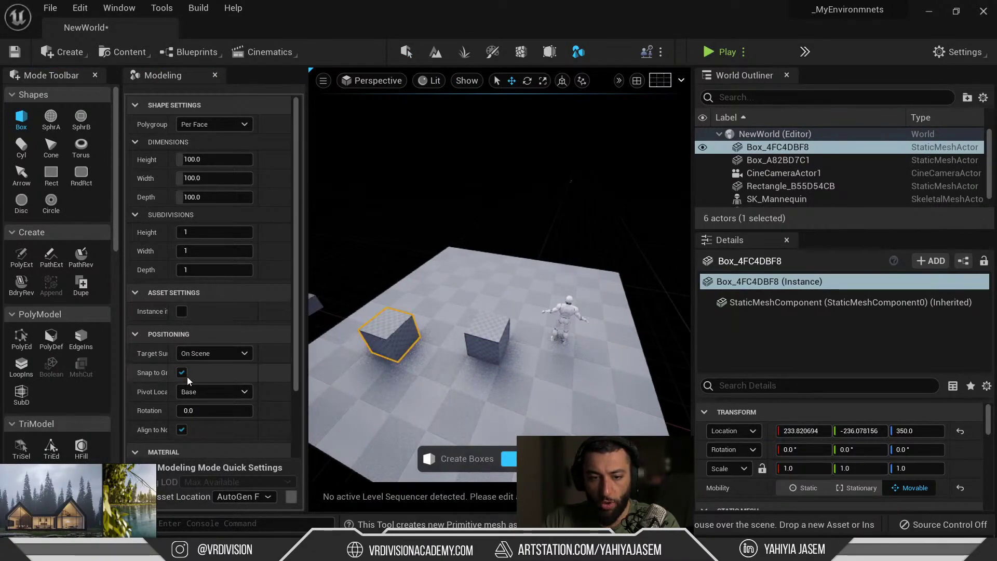
left_click(520, 280)
left_click(438, 303)
left_click(452, 377)
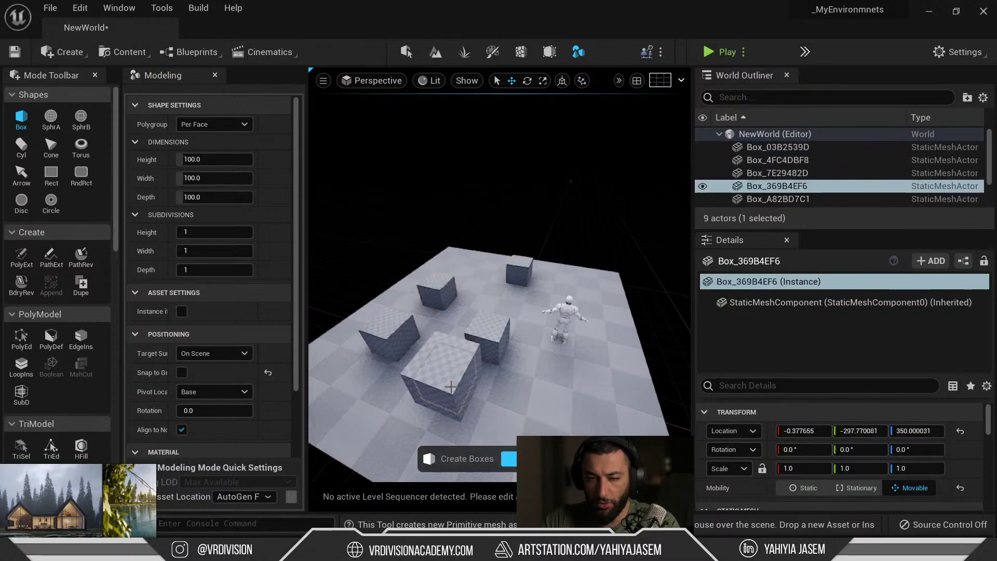
right_click_drag(452, 377, 473, 362)
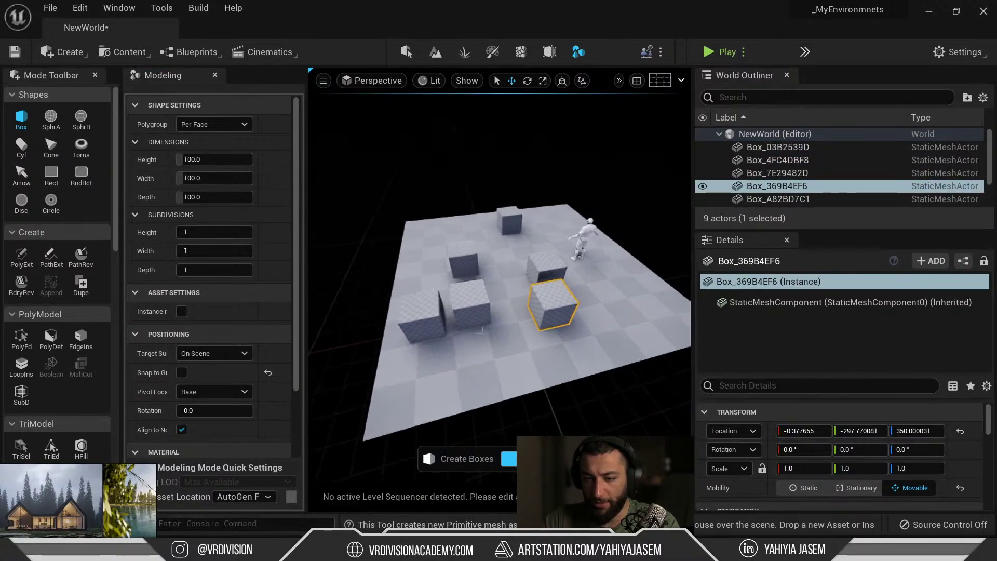
Step: Place another box near the floor's front edge, and undo all the test boxes, the snapping change and the tool activation
left_click(474, 367)
key("ctrl+z")
key("ctrl+z")
key("ctrl+z")
key("ctrl+z")
key("ctrl+z")
key("ctrl+z")
key("ctrl+z")
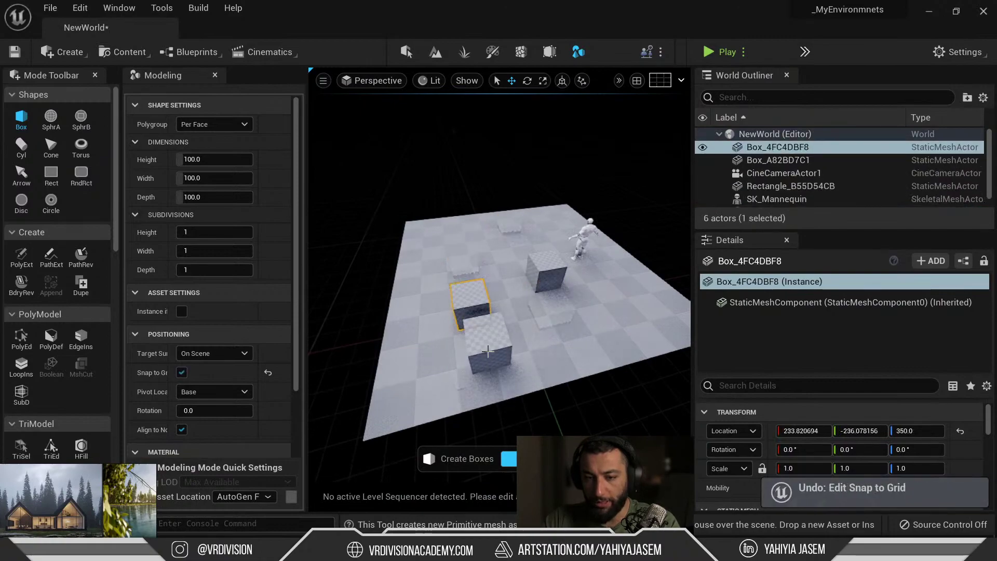
Step: Delete the remaining box in front of the mannequin and restart the Box tool
right_click_drag(336, 208, 352, 206)
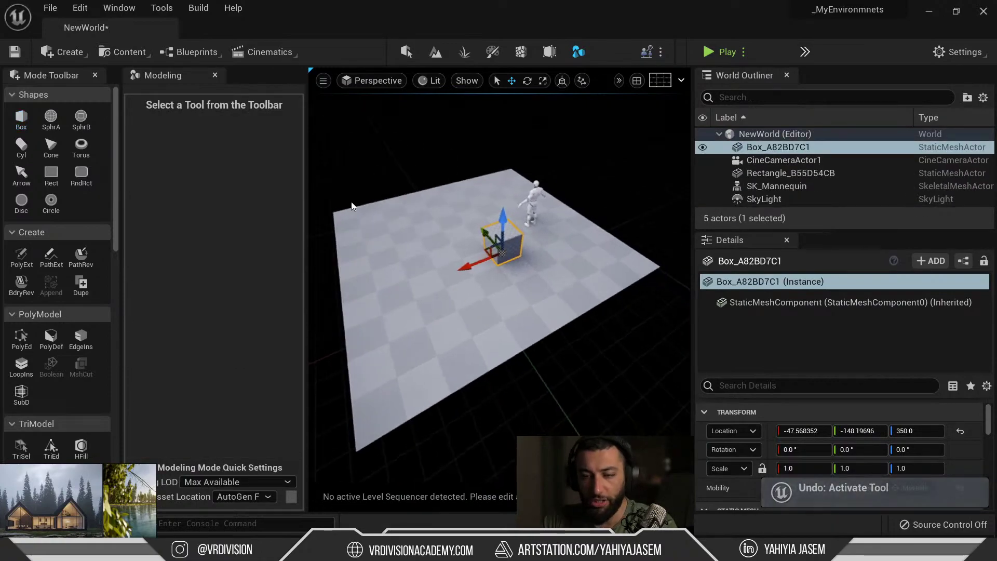
key("Delete")
left_click(22, 119)
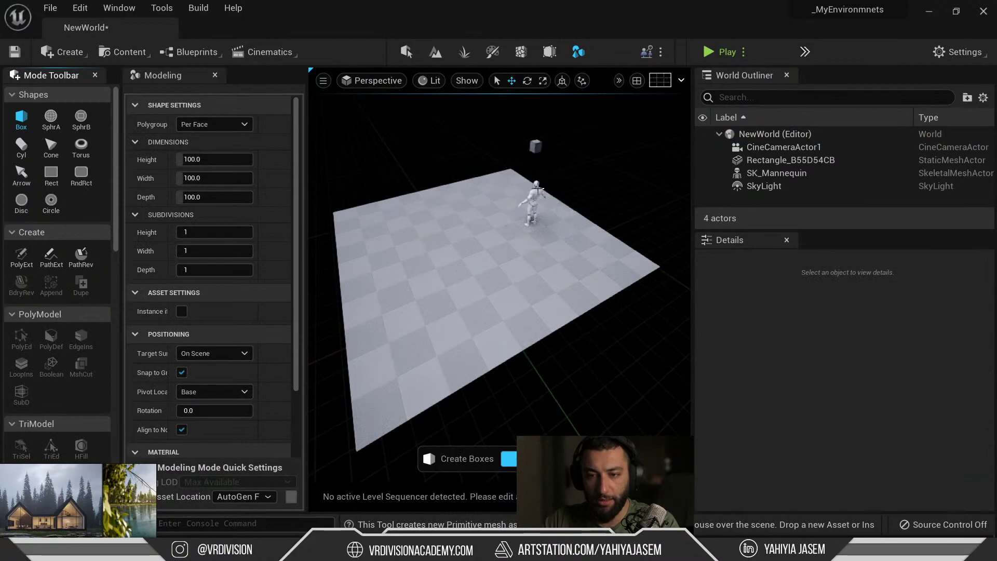
right_click_drag(535, 146, 535, 130)
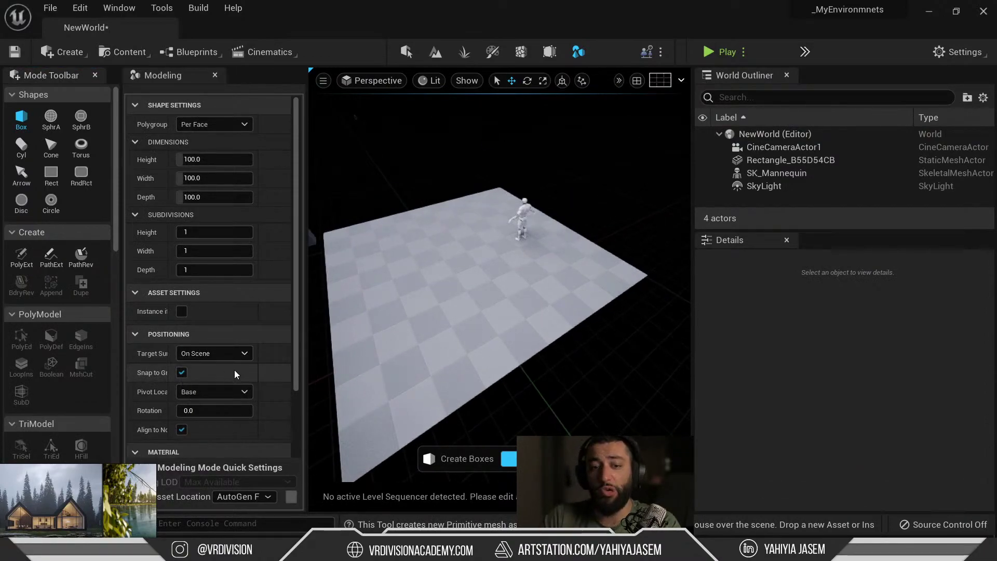
Step: Place one box with Snap to Grid on and another with it off, and re-enable Snap to Grid
left_click(466, 304)
left_click(182, 372)
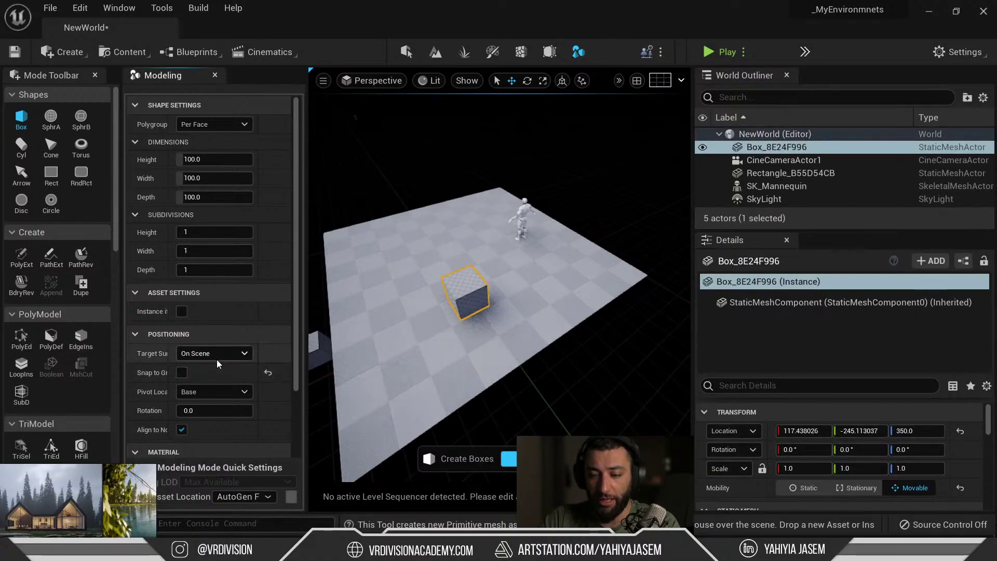
left_click(369, 309)
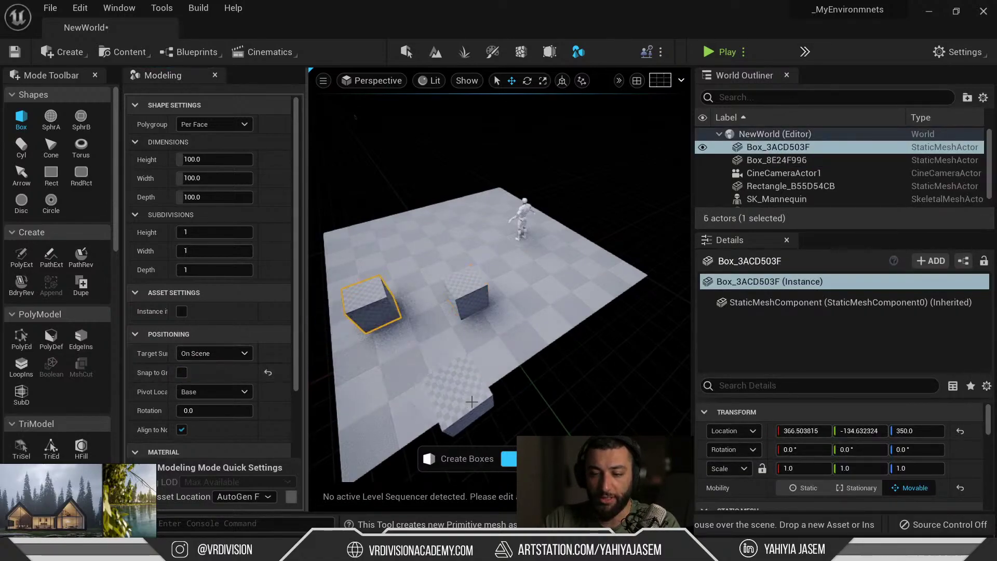
left_click(182, 372)
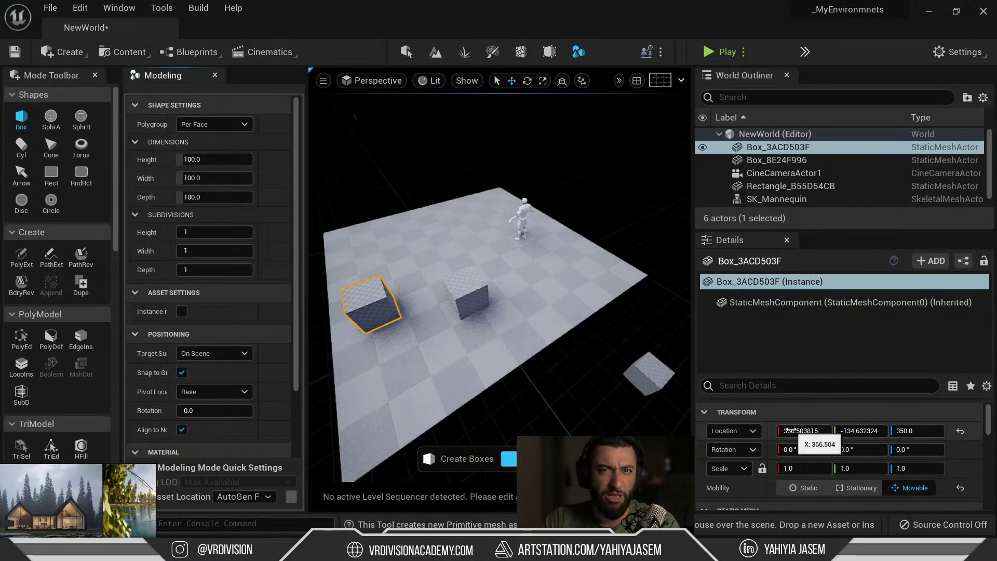
Step: Switch to Selection mode and delete both test boxes from the floor
key("shift+1")
mouse_move(448, 267)
right_mouse_down()
mouse_move(423, 283)
mouse_move(453, 260)
right_mouse_up()
key("Delete")
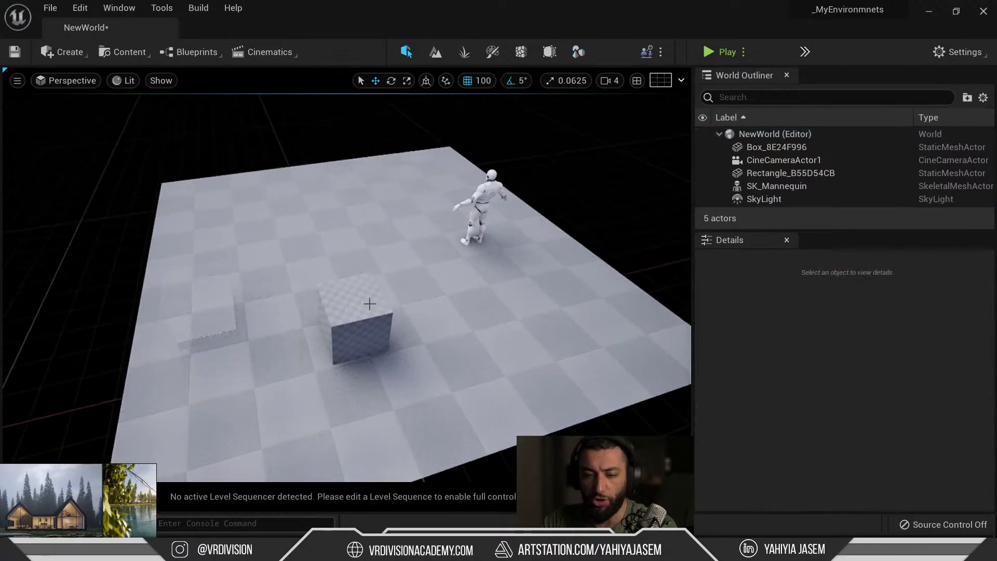
left_click(369, 303)
key("Delete")
Step: Return to Modeling mode, start the Box tool and review its full list of settings
left_click(578, 52)
left_click(21, 119)
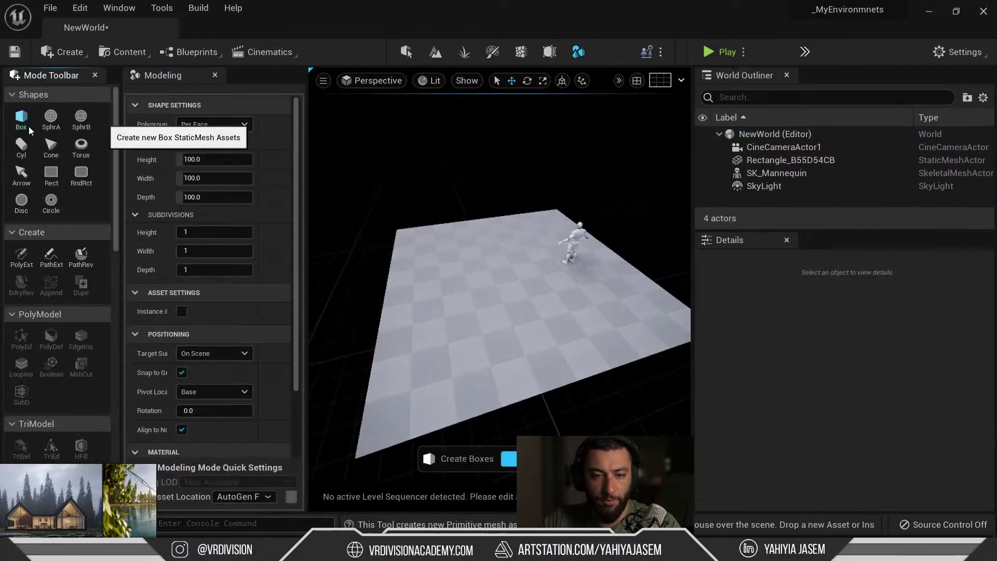
scroll(254, 234, "down", 5)
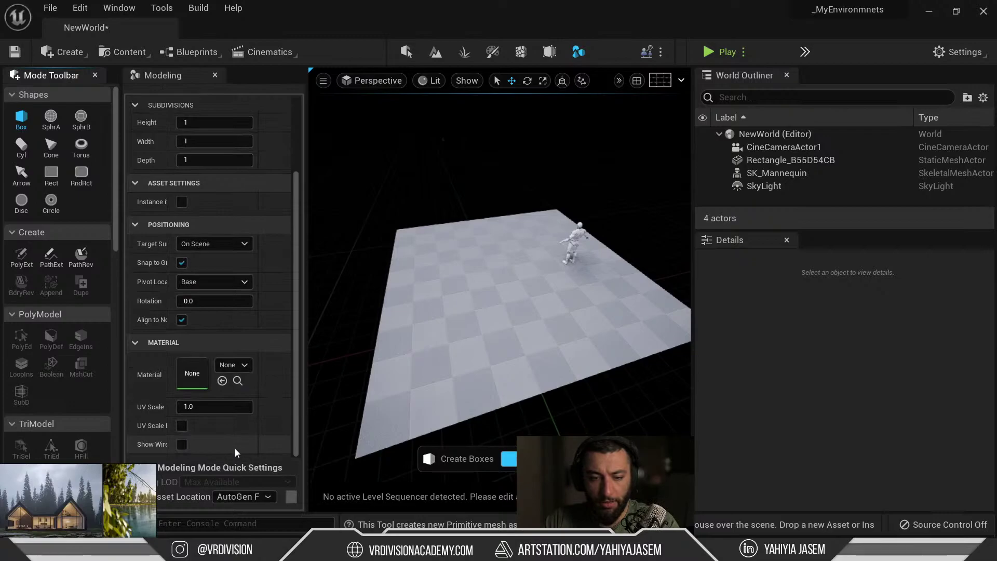
scroll(234, 448, "up", 5)
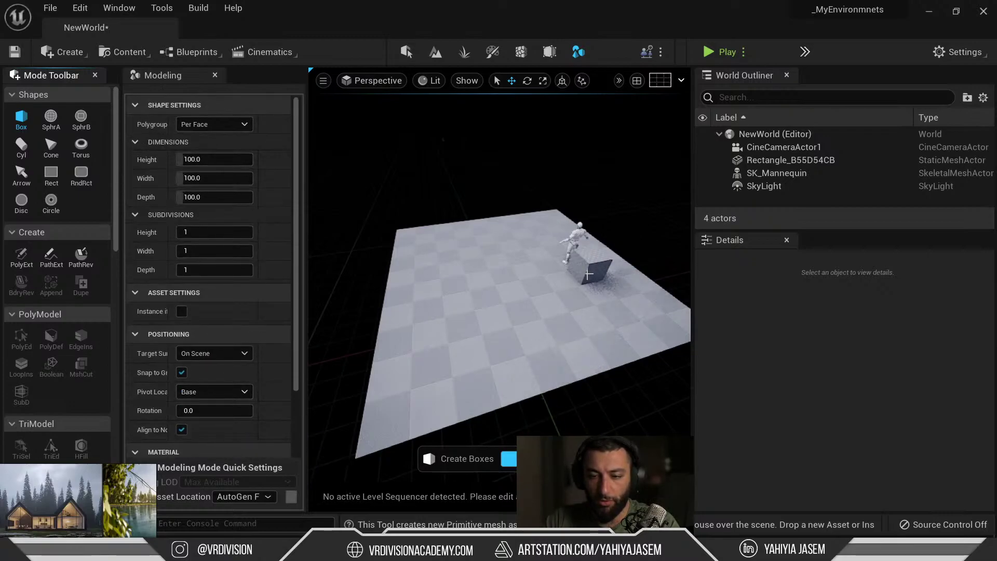
Step: Enlarge the lakeside house reference image and examine the proportions of its front
right_click_drag(43, 511, 308, 385)
key("ctrl+f")
scroll(328, 378, "up", 10)
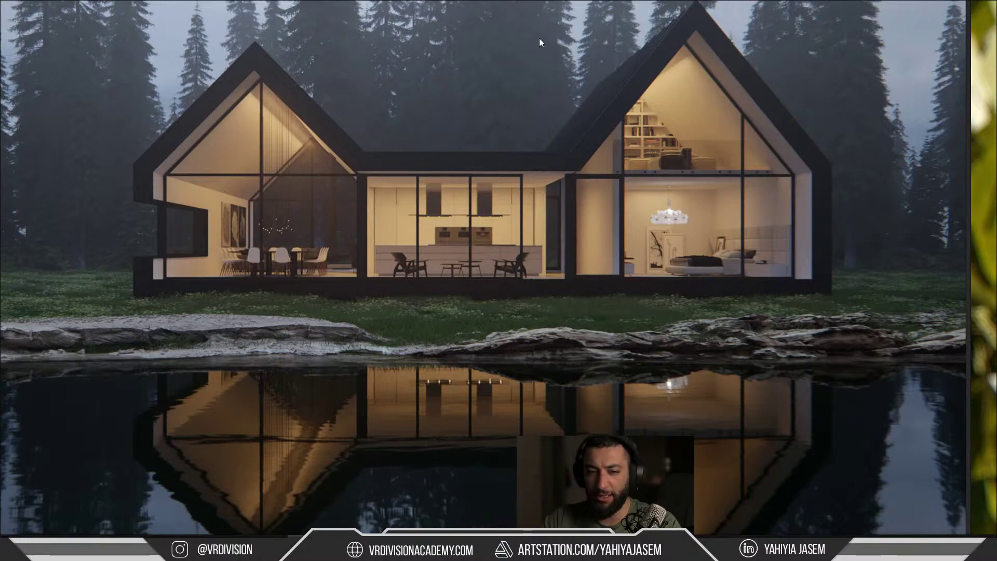
key("ctrl+f")
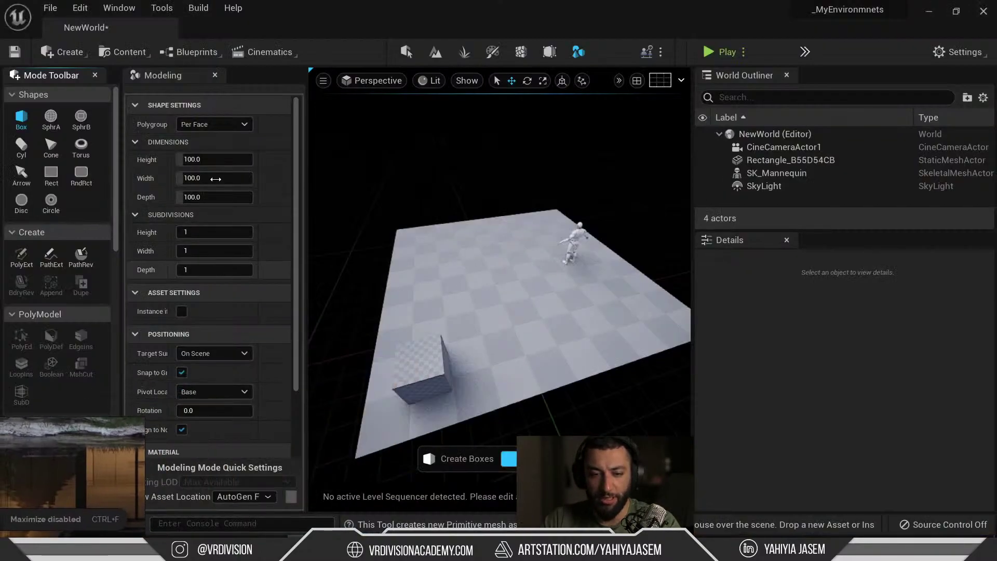
Step: Set the height of the new box to 600
left_click(238, 159)
type("8")
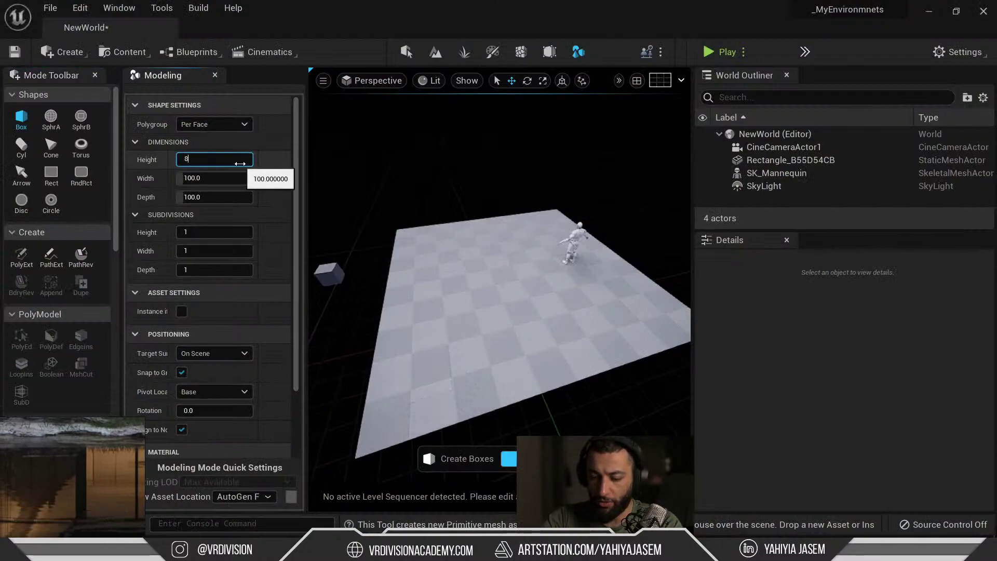
key("BackSpace")
type("600")
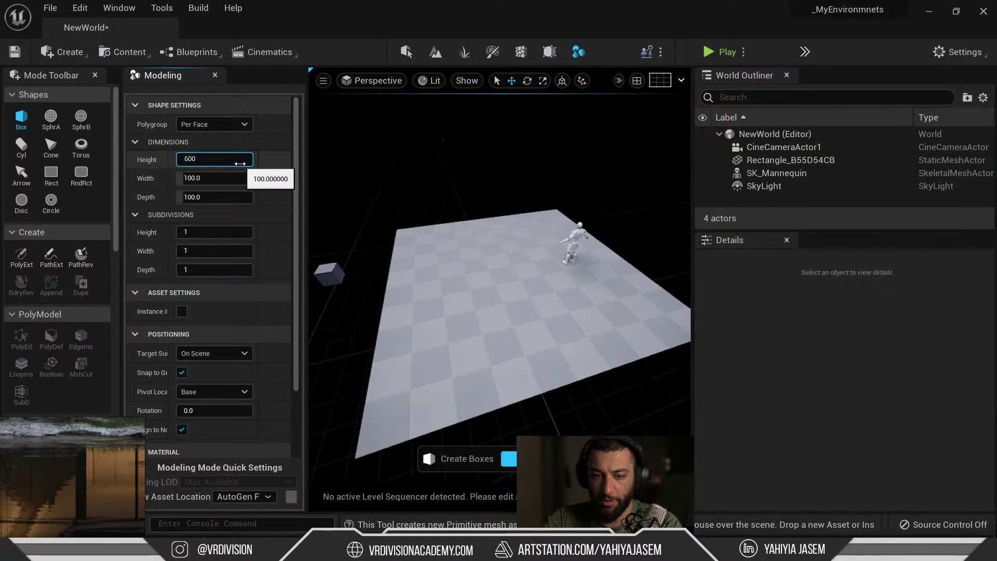
key("Return")
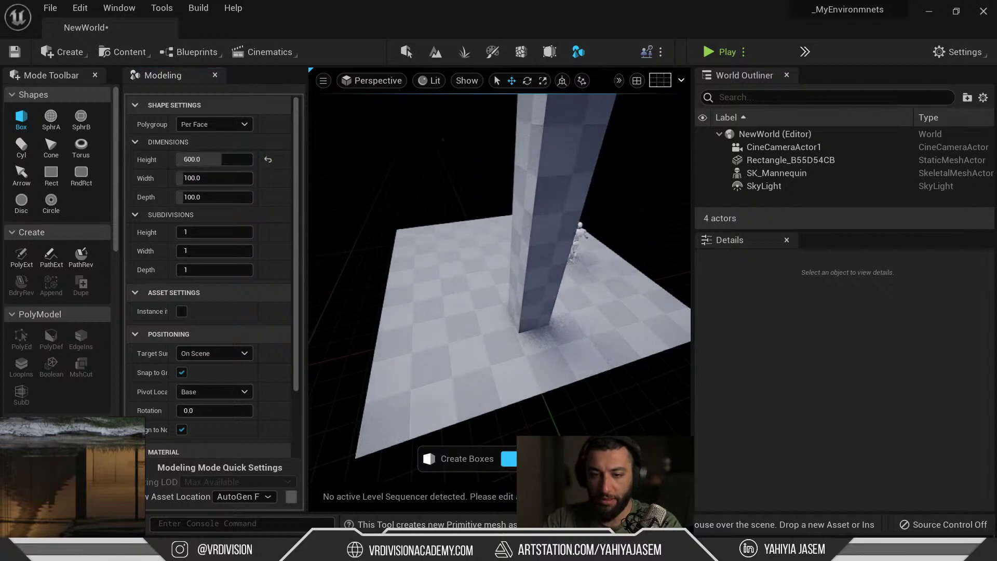
right_click_drag(534, 327, 592, 327)
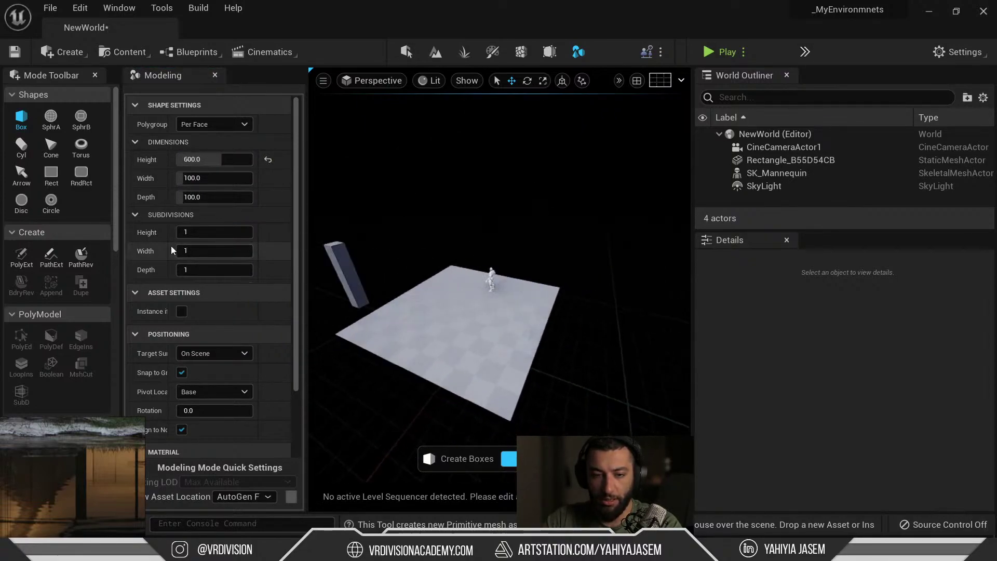
Step: Set the new box's width to 1200 and its depth to 2200
left_click_drag(193, 178, 210, 181)
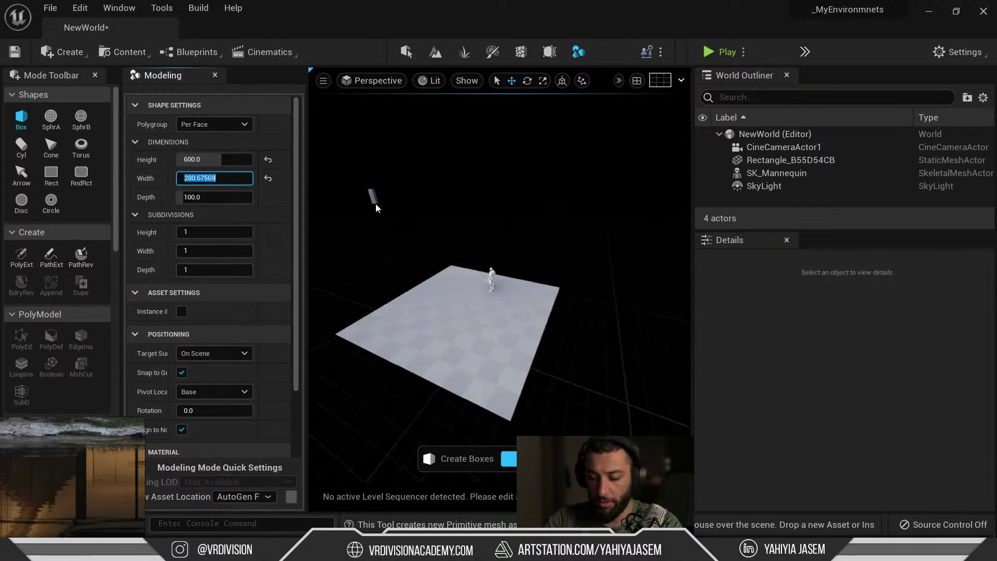
type("12000")
key("Return")
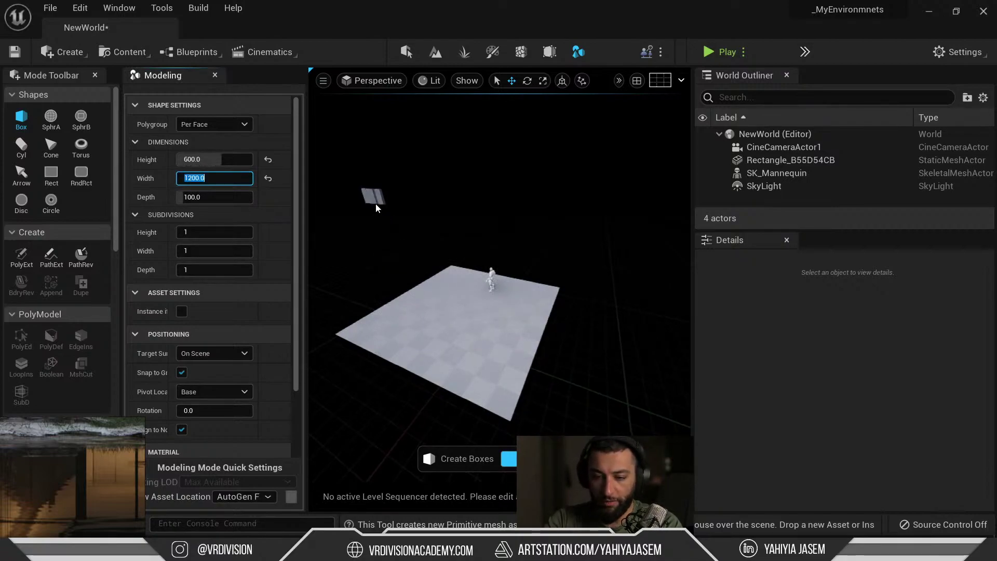
left_click(190, 196)
type("2")
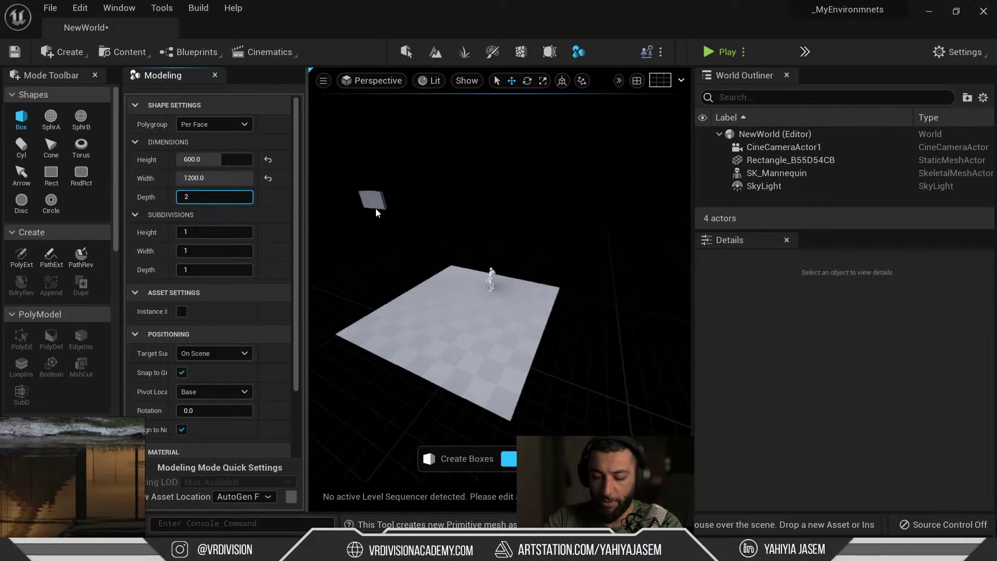
key("BackSpace")
type("22000")
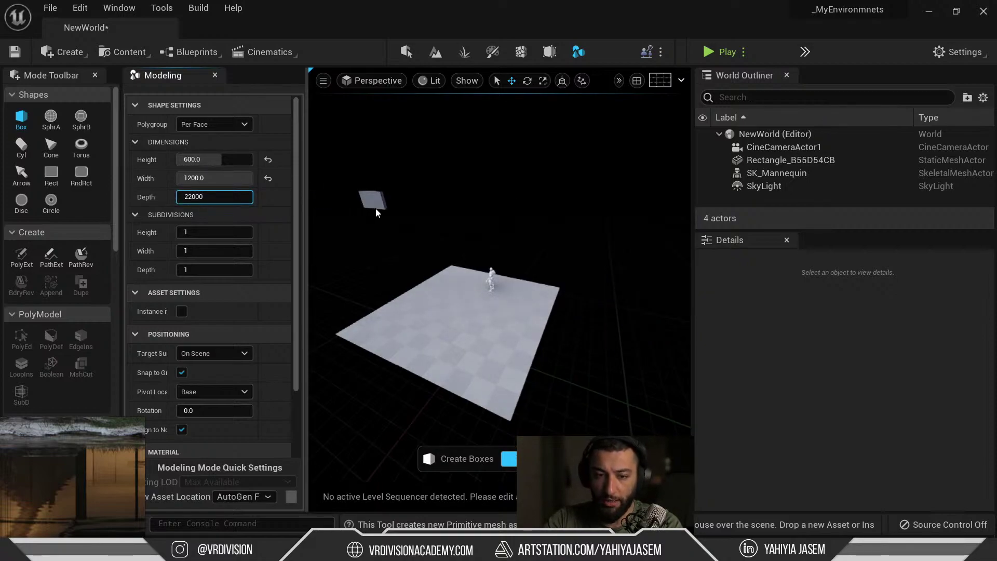
key("BackSpace")
key("Return")
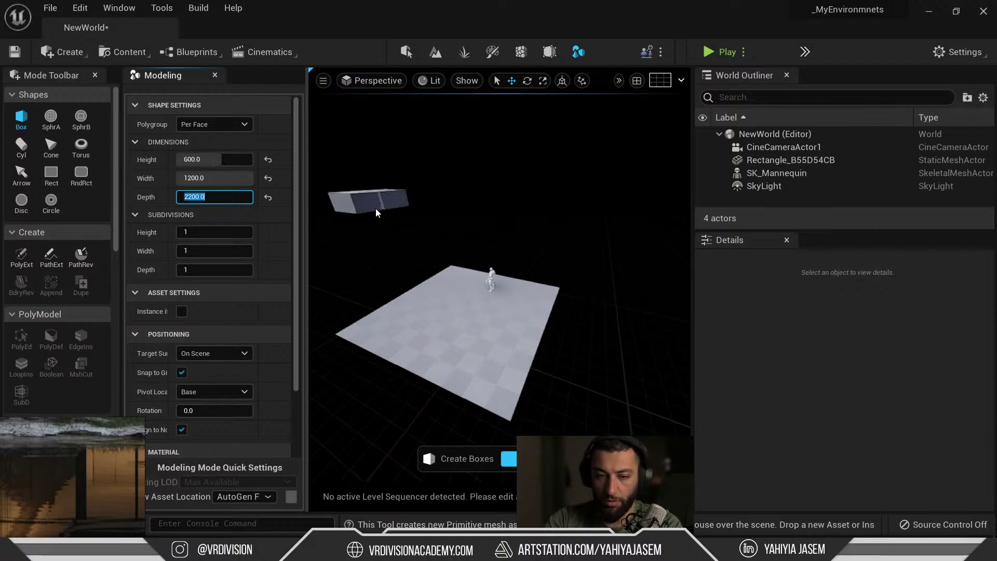
Step: Place the large box over the floor, accept it and move it back along Y behind the mannequin
key("s")
mouse_move(524, 321)
right_mouse_down()
mouse_move(511, 333)
mouse_move(513, 322)
right_mouse_up()
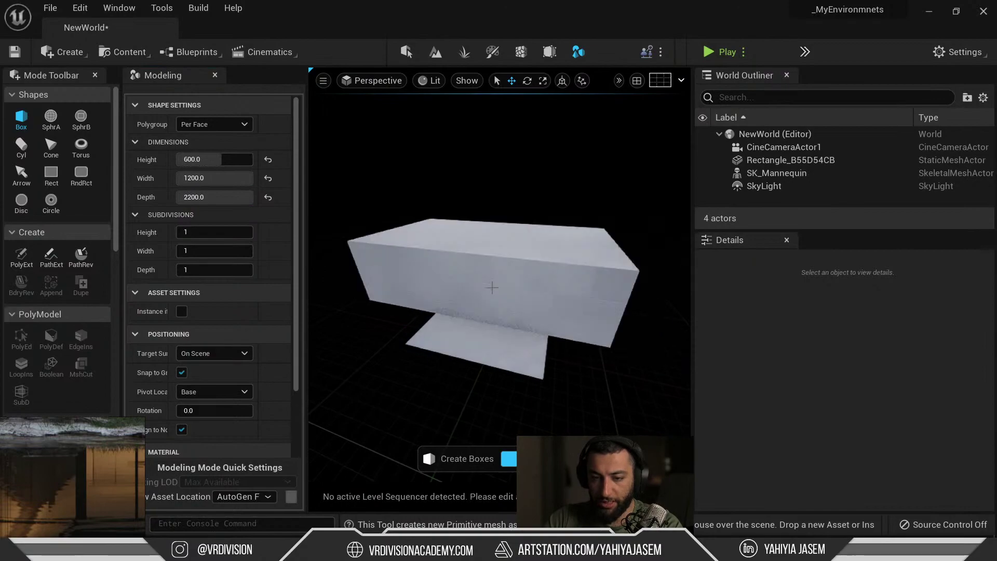
left_click(491, 287)
left_click(507, 460)
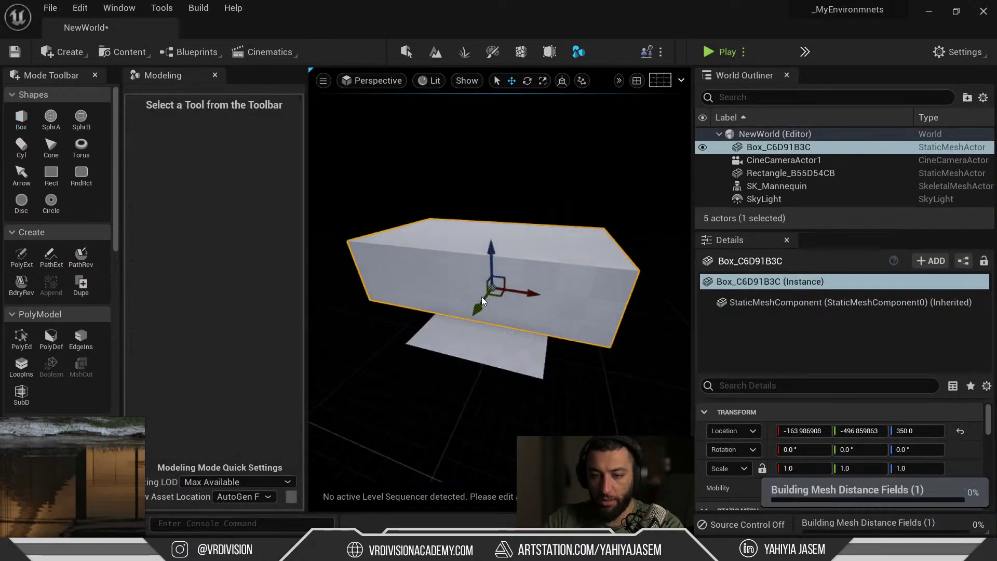
right_click_drag(482, 297, 488, 301)
mouse_move(519, 281)
left_mouse_down()
mouse_move(498, 271)
mouse_move(521, 266)
left_mouse_up()
key("f")
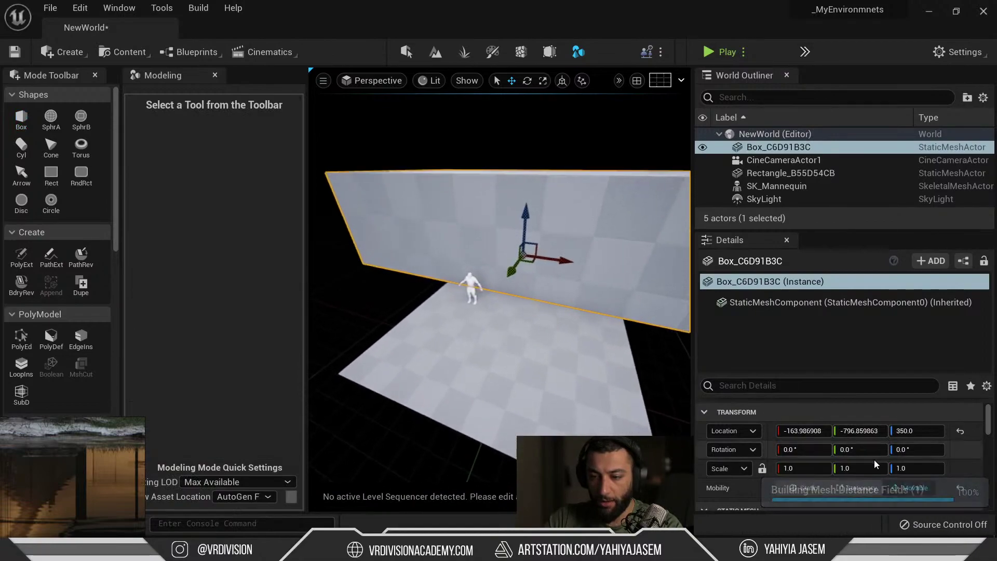
Step: Set the large box's location to X 0 and Y -800
left_click(803, 430)
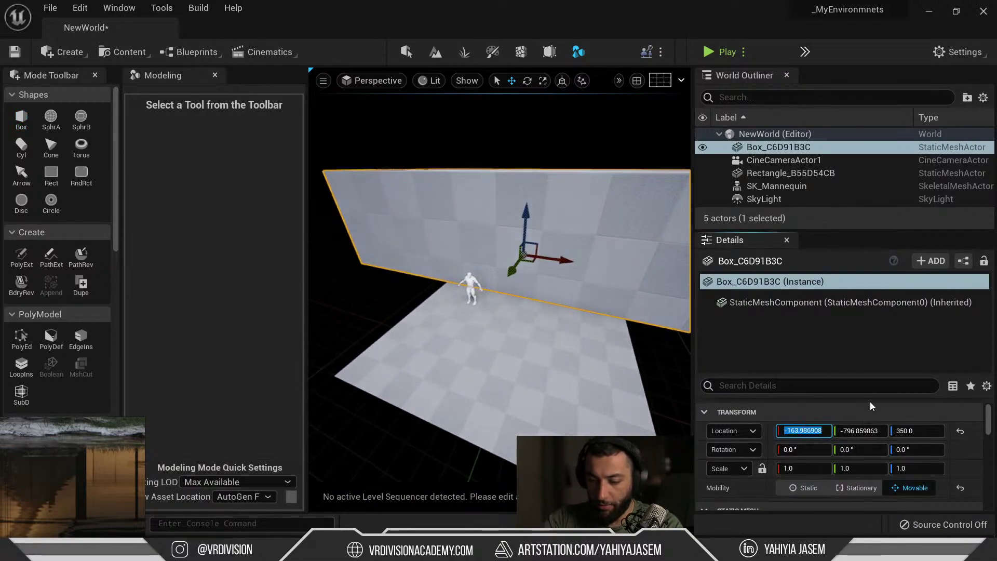
type("0")
key("Return")
key("Tab")
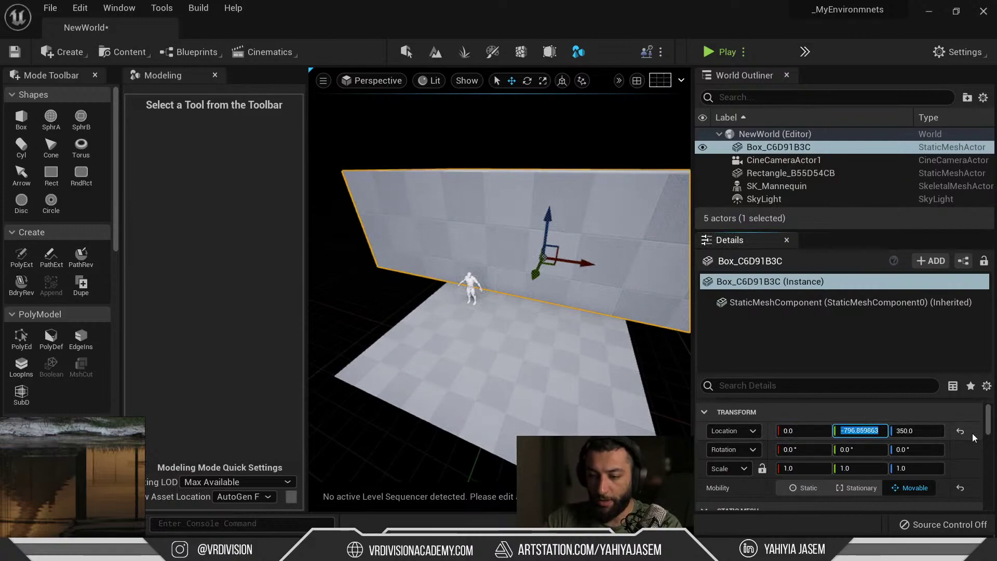
type("-800")
key("Return")
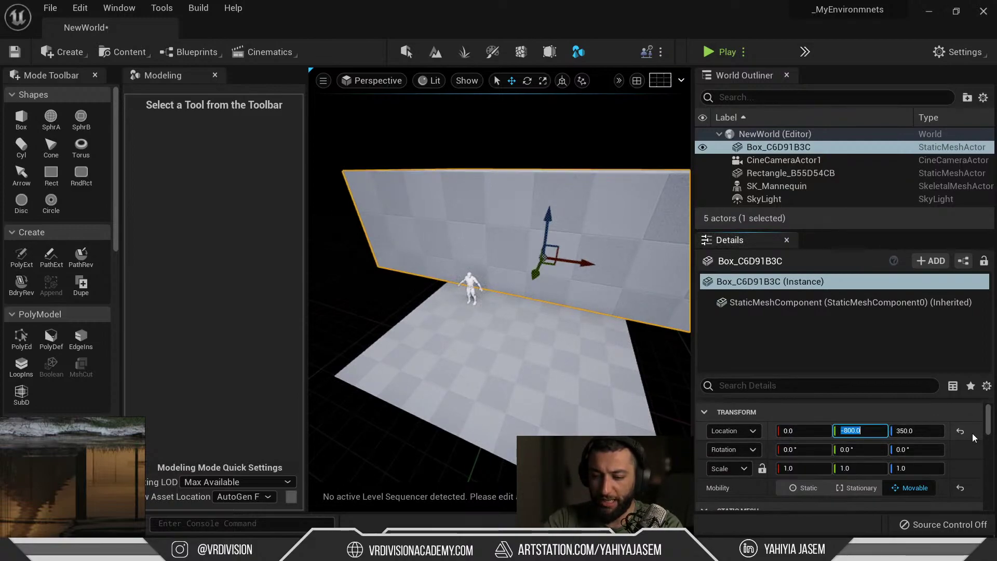
right_click_drag(569, 320, 524, 297)
key("f")
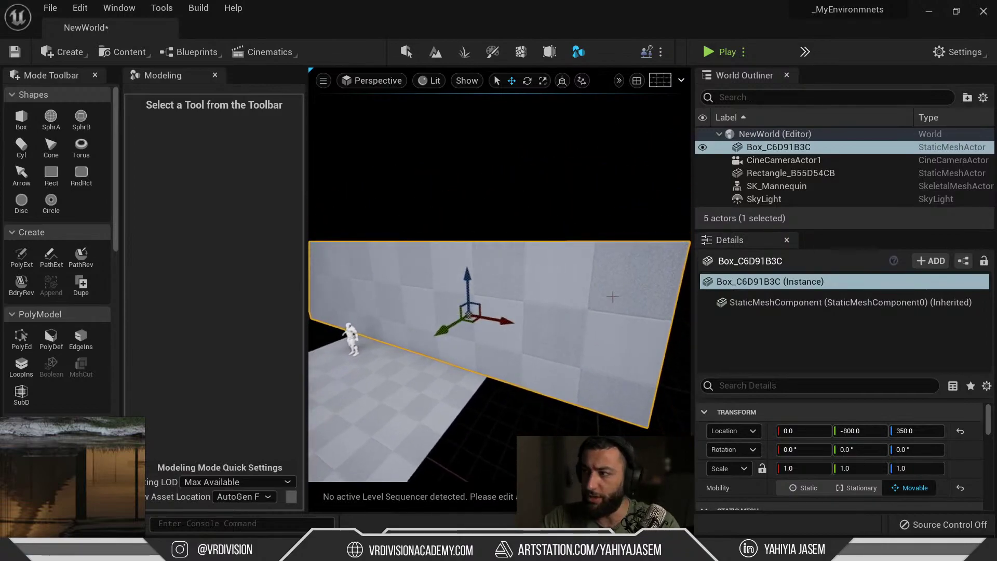
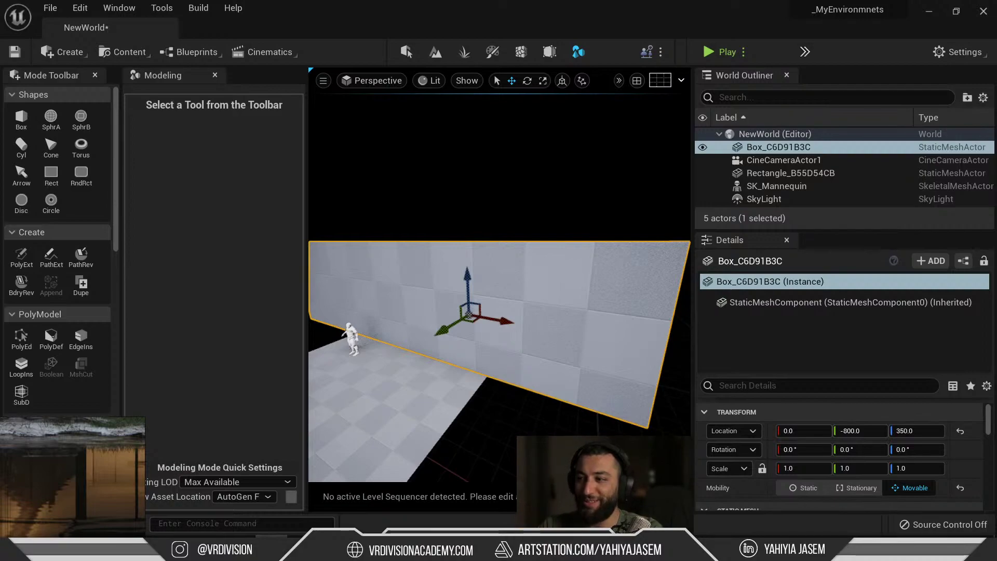
Step: Bring the YouTube Studio window into view to check the live stream, and move it away again
left_click_drag(996, 88, 857, 55)
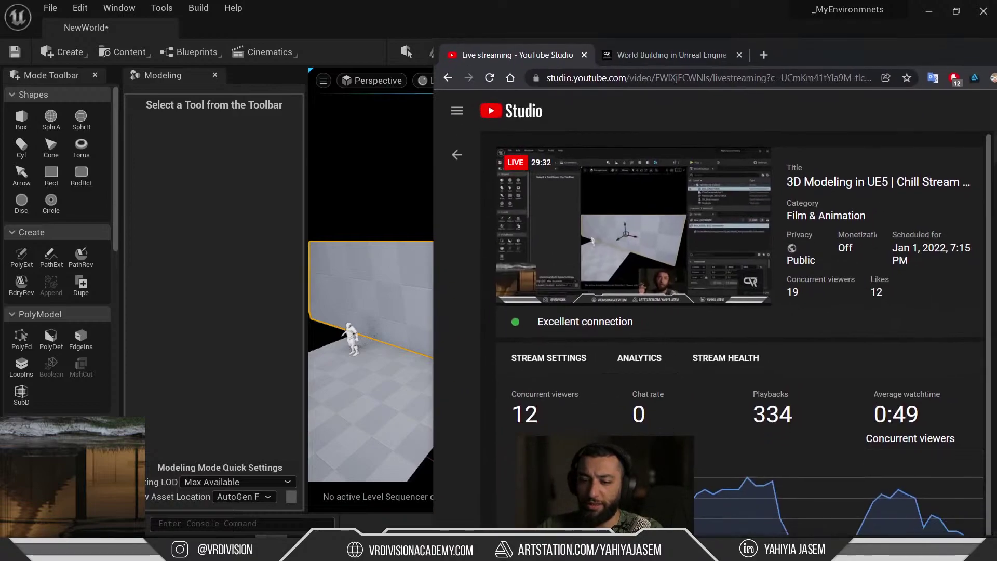
mouse_move(996, 49)
left_mouse_down()
mouse_move(817, 17)
mouse_move(996, 50)
left_mouse_up()
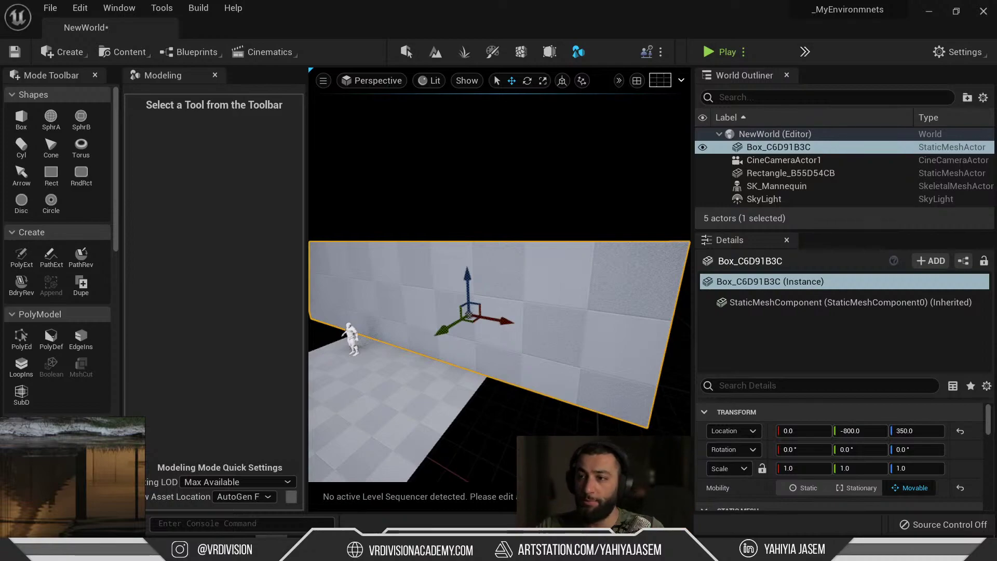
Step: Frame the large box in the viewport and park the small house reference image over the World Outliner
key("f")
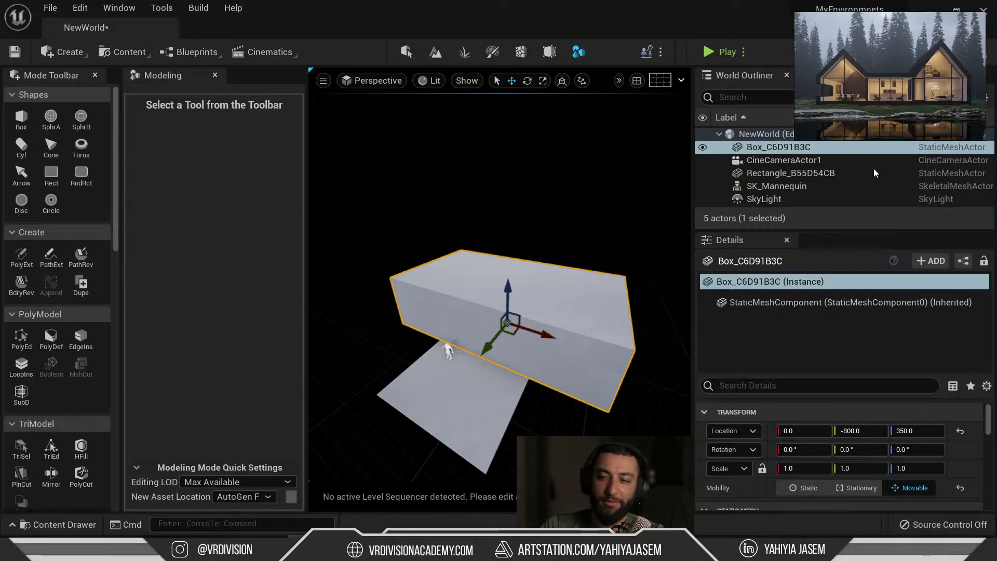
left_click_drag(863, 76, 864, 81)
Step: Switch through the orthographic views, including Right and Back, to compare the box's size with the mannequin, and return to Perspective
right_click_drag(502, 185, 558, 185)
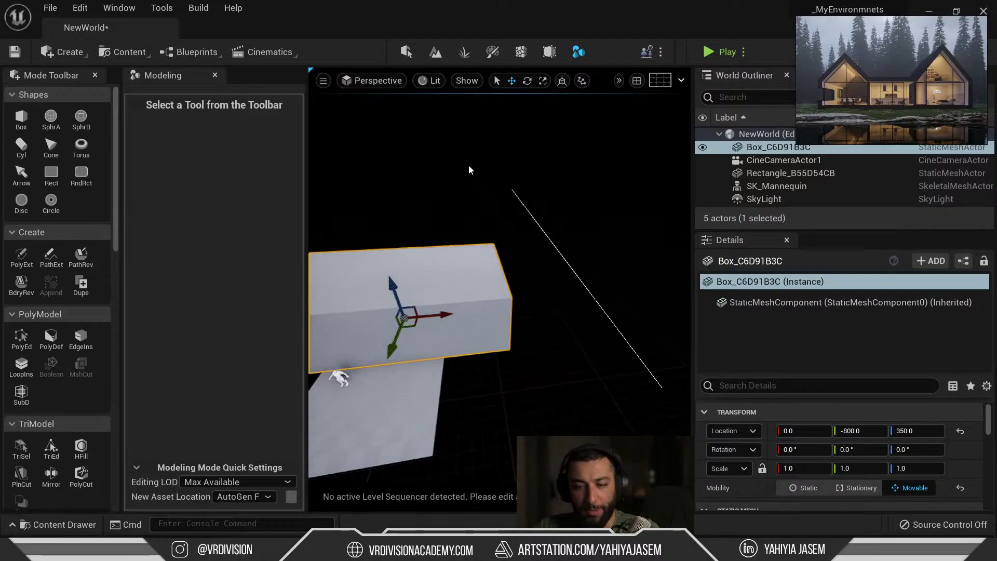
middle_click_drag(462, 209, 394, 148, "ctrl")
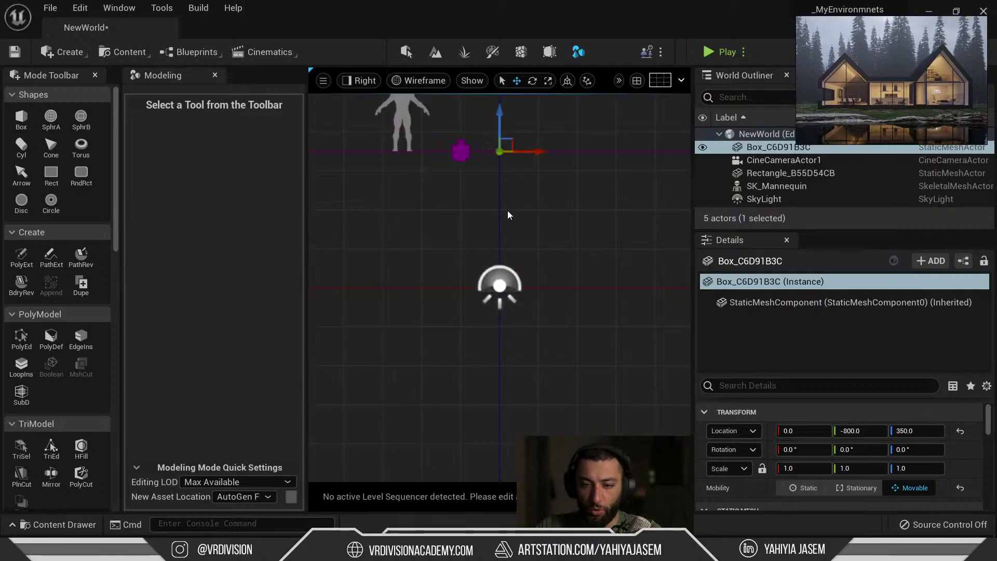
key("f")
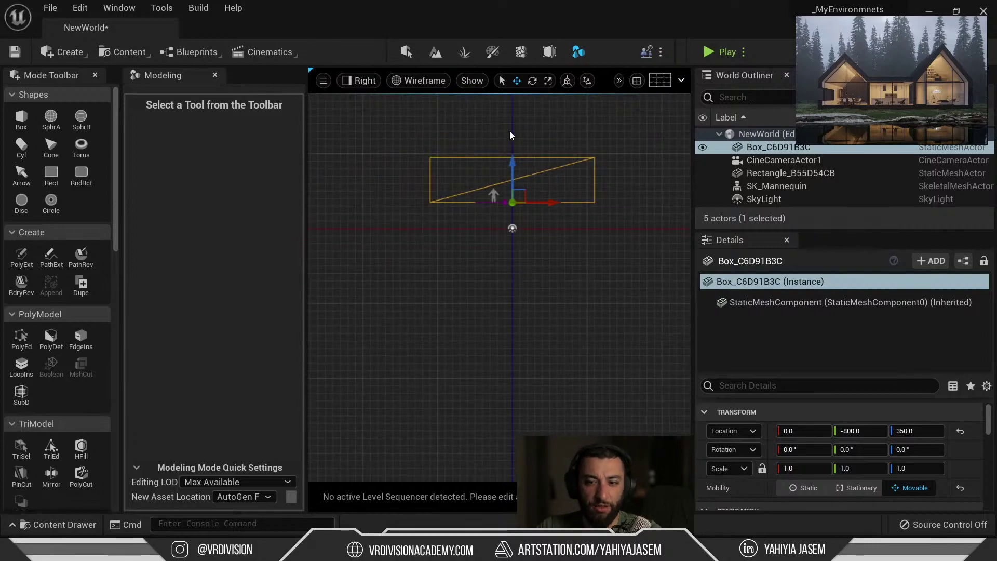
right_click_drag(525, 158, 492, 227)
scroll(484, 250, "up", 5)
middle_click_drag(602, 308, 304, 310, "ctrl")
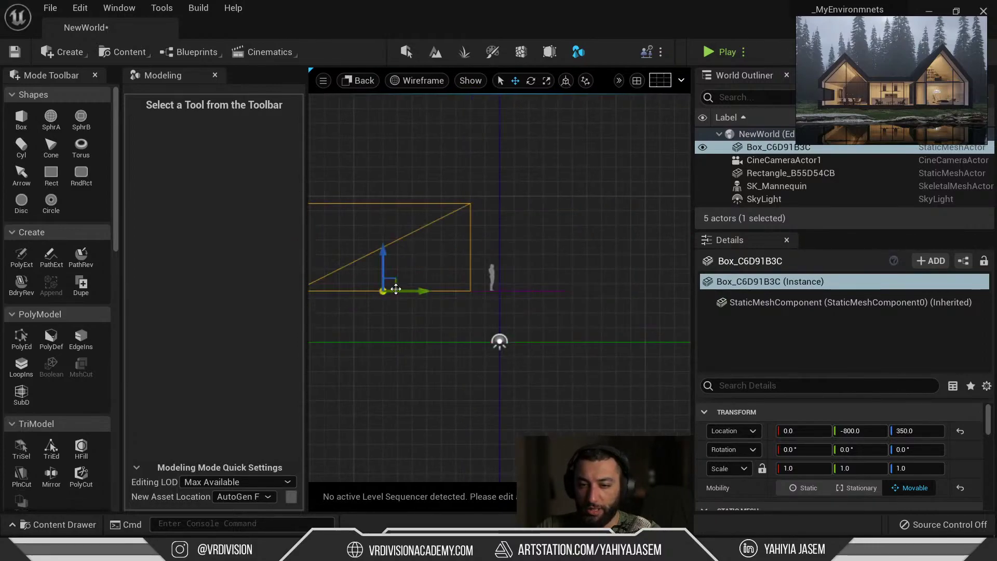
mouse_move(524, 343)
middle_mouse_down("ctrl")
mouse_move(738, 291)
mouse_move(724, 293)
middle_mouse_up("ctrl")
middle_click_drag(632, 304, 382, 132, "ctrl")
middle_click_drag(680, 396, 333, 99, "ctrl")
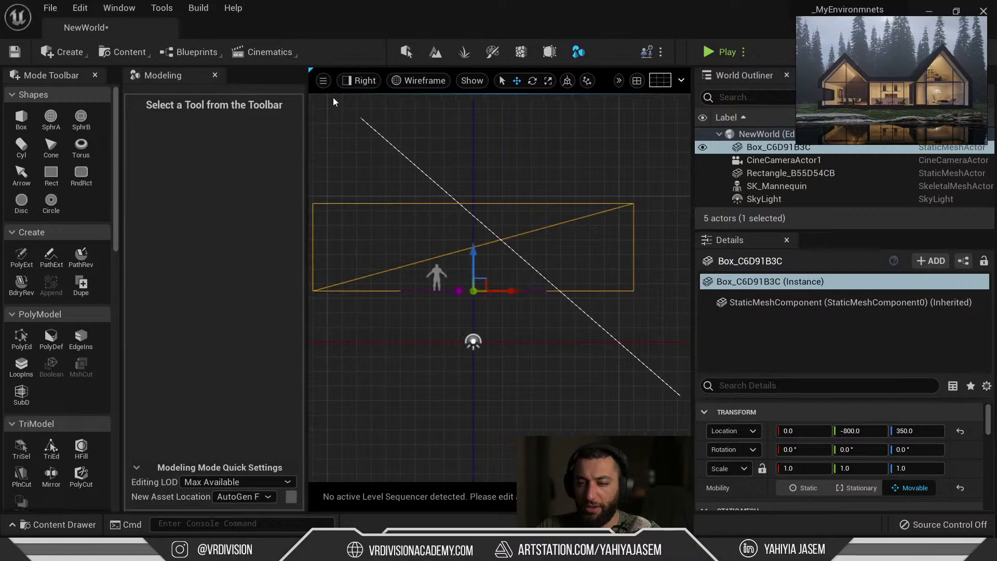
middle_click_drag(431, 166, 561, 310, "ctrl")
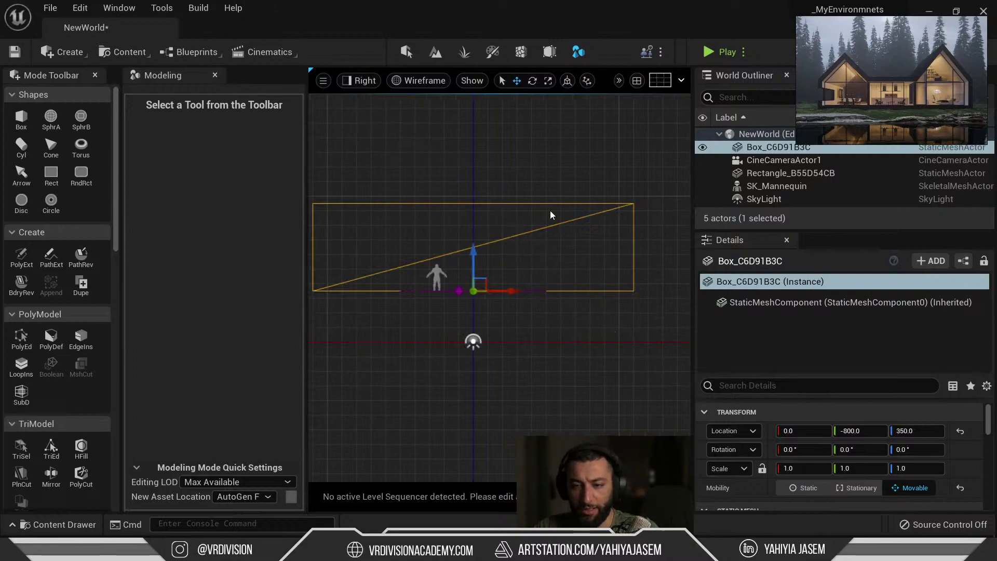
middle_click_drag(550, 215, 394, 374, "ctrl")
middle_click_drag(434, 255, 553, 223, "ctrl")
middle_click_drag(560, 212, 361, 439, "ctrl")
middle_click_drag(384, 233, 502, 216, "ctrl")
middle_click_drag(582, 282, 435, 389, "ctrl")
left_click_drag(618, 314, 600, 309, "alt")
middle_click_drag(601, 310, 665, 302, "ctrl")
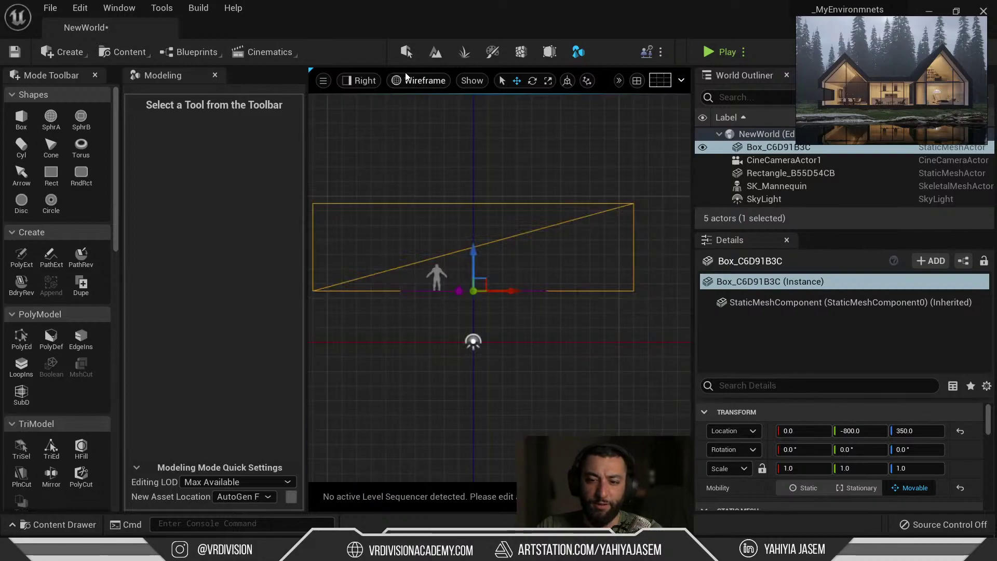
mouse_move(507, 250)
middle_mouse_down("ctrl")
mouse_move(447, 319)
mouse_move(519, 312)
middle_mouse_up("ctrl")
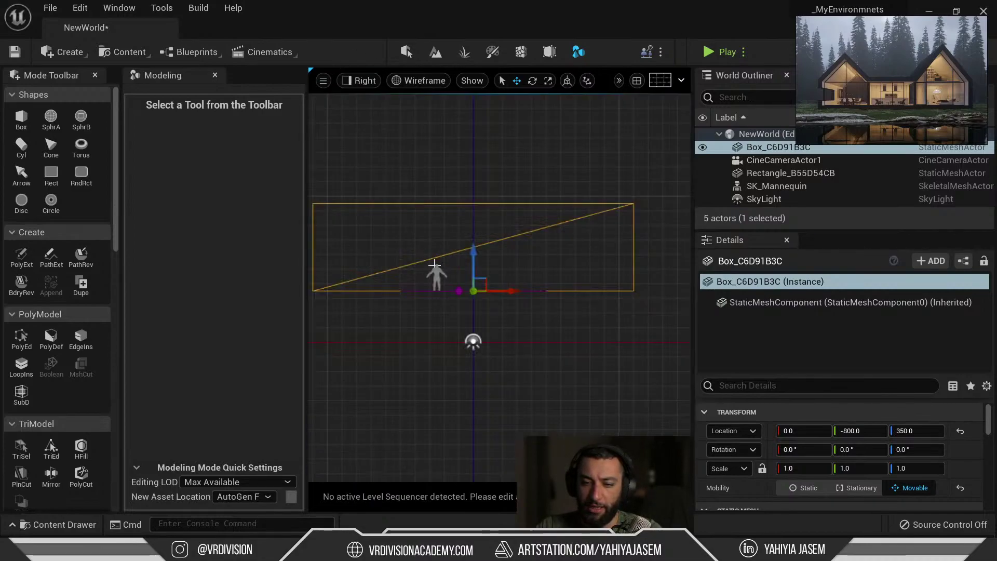
scroll(434, 265, "up", 3)
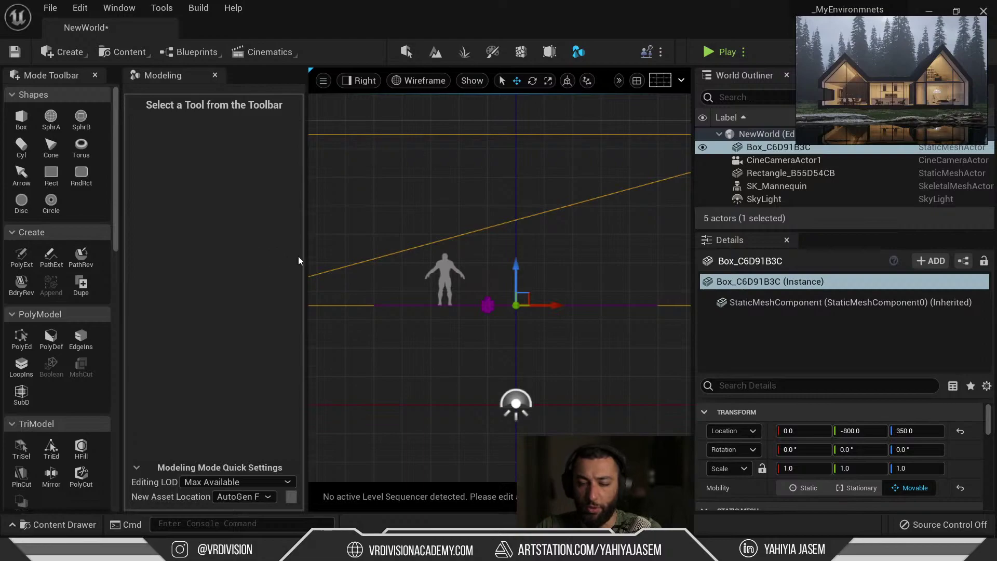
middle_click_drag(364, 298, 310, 377, "ctrl")
Step: Locate the mannequin's asset in the Mesh folder and place a second SK_Mannequin on the floor
right_click_drag(465, 352, 474, 331)
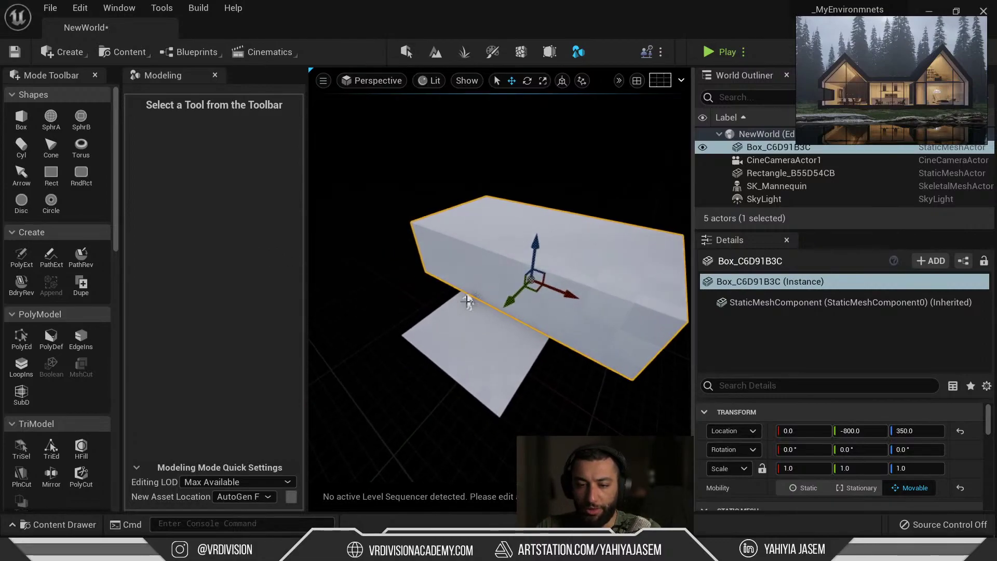
left_click(474, 307)
key("ctrl+b")
left_click(470, 303)
key("ctrl+b")
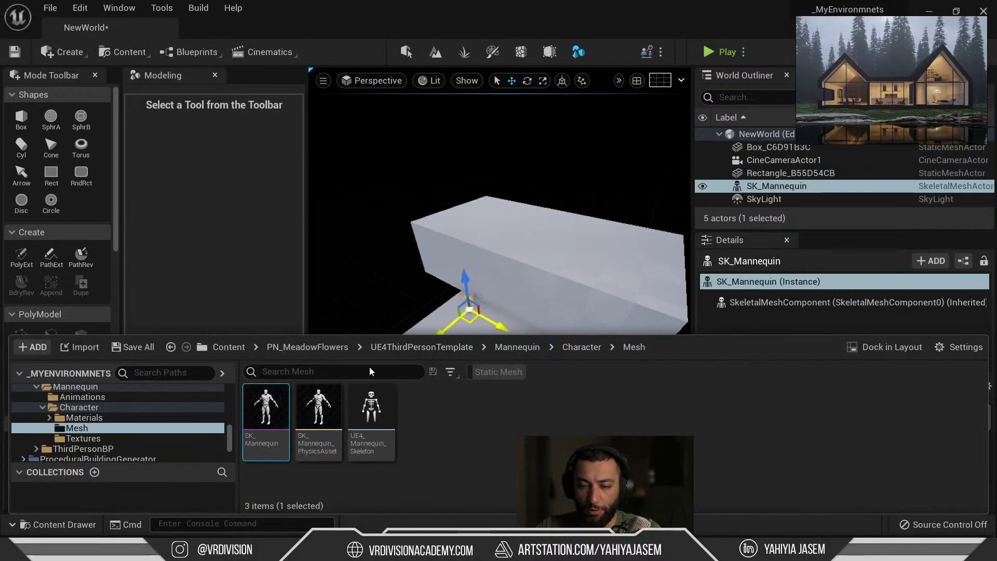
right_click_drag(409, 307, 410, 332)
key("ctrl+space")
left_click_drag(309, 381, 493, 253)
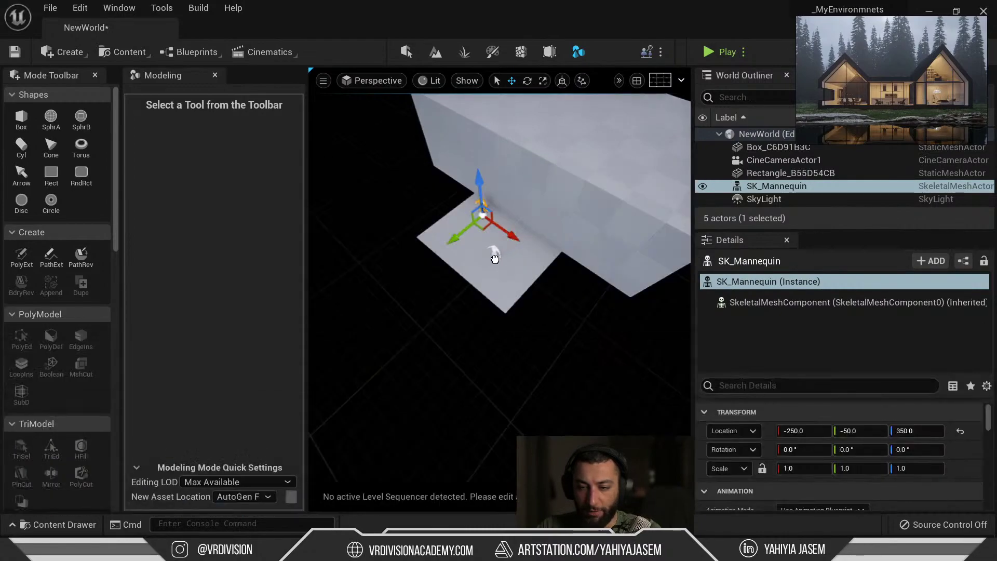
Step: Frame the second mannequin up close and delete it from the floor
key("f")
left_click_drag(447, 305, 482, 278, "alt")
key("Delete")
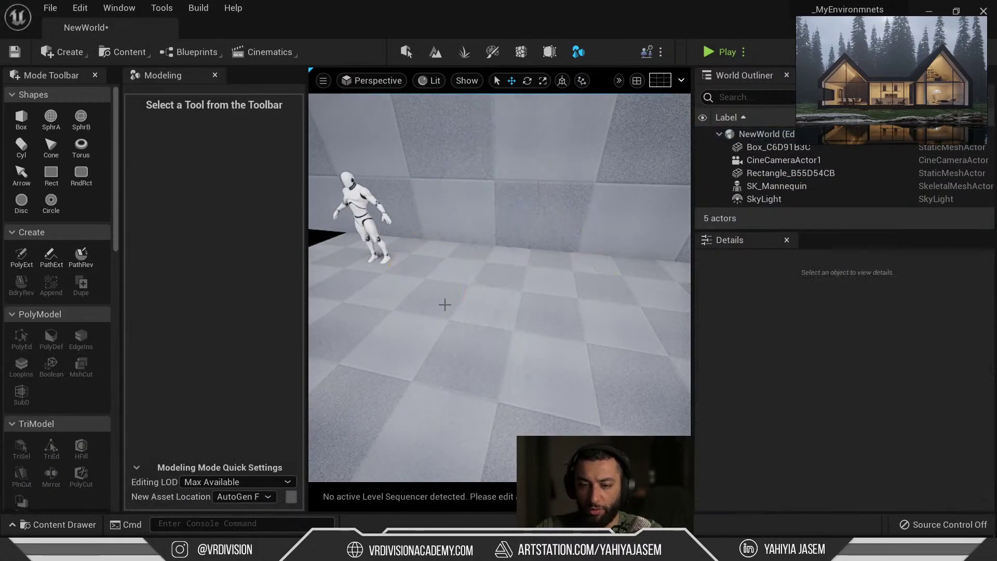
Step: Select the remaining mannequin on the floor and pull the view back to examine it against the large box
key("ctrl+space")
right_click_drag(466, 195, 447, 218)
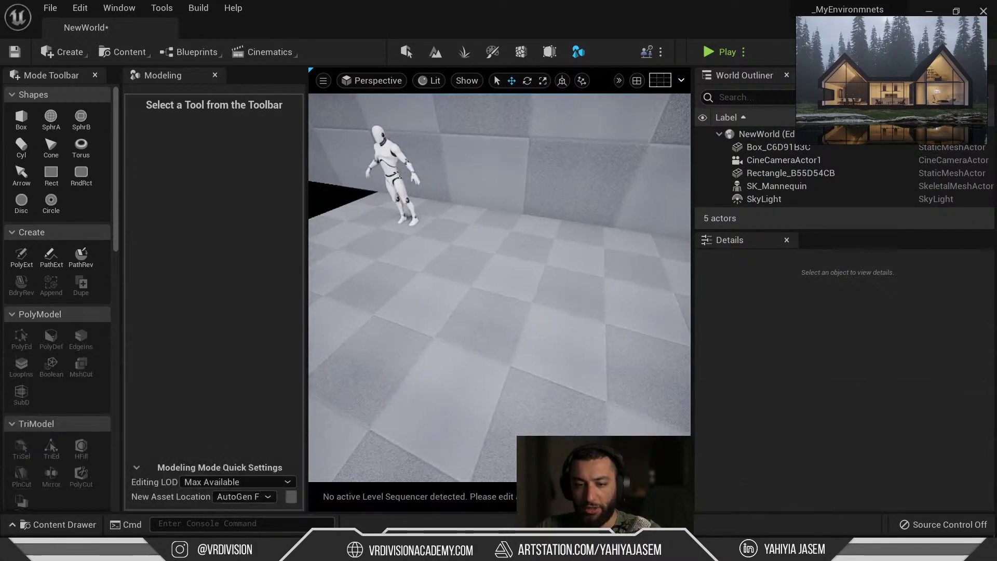
left_click(400, 176)
right_click_drag(366, 240, 352, 240)
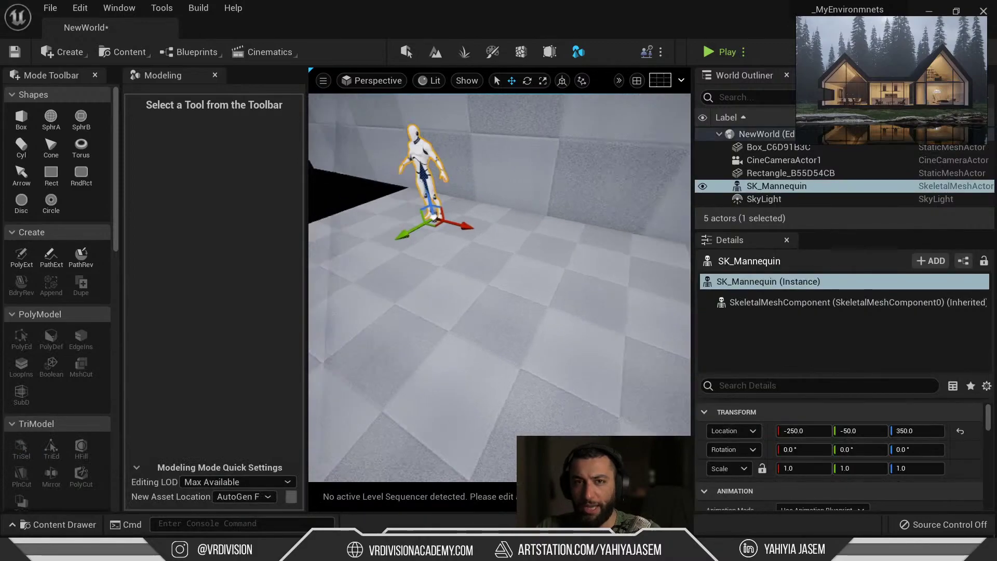
right_click_drag(543, 247, 540, 202)
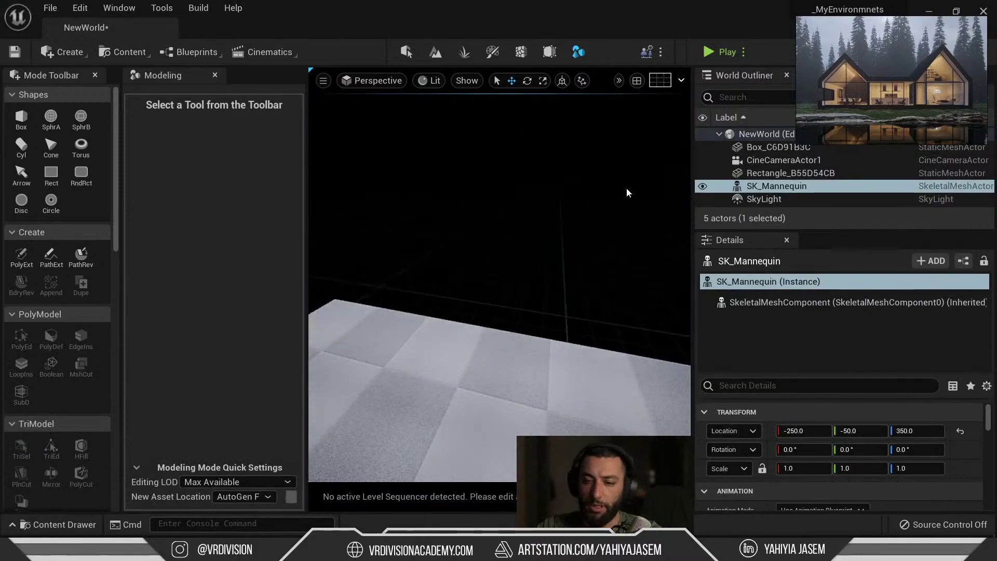
key("f")
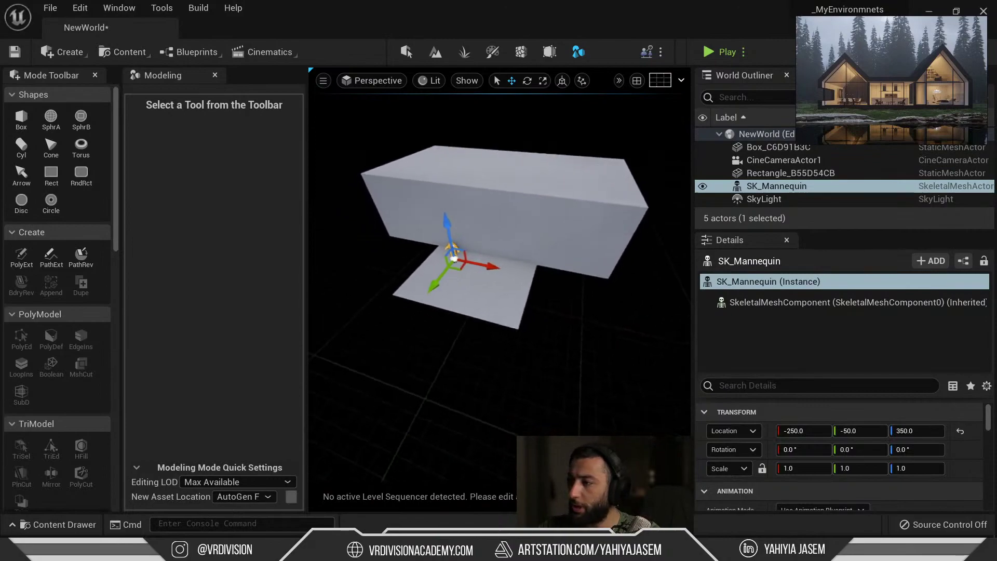
mouse_move(500, 289)
right_mouse_down()
mouse_move(488, 291)
mouse_move(491, 308)
mouse_move(487, 289)
right_mouse_up()
key("w")
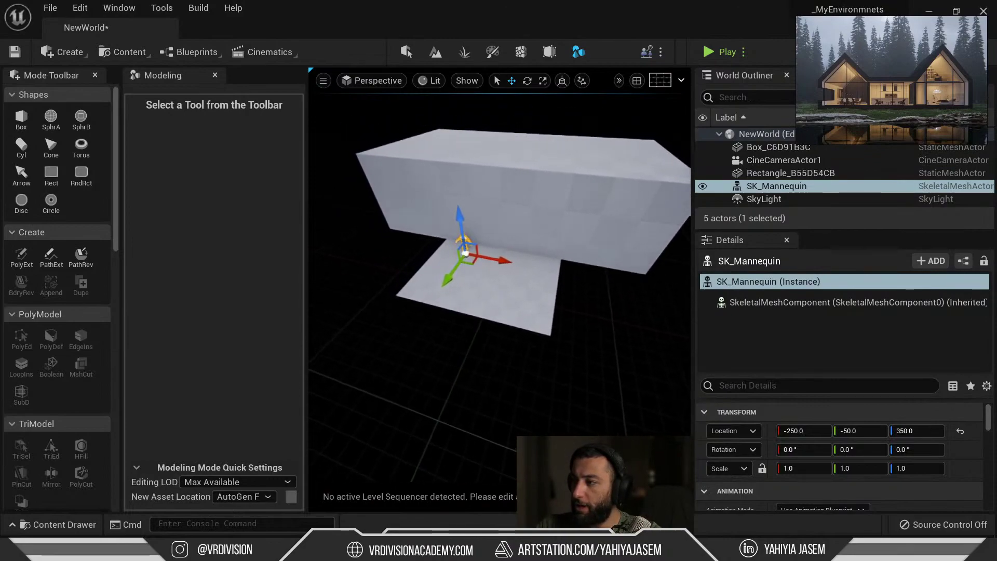
mouse_move(607, 229)
right_mouse_down()
mouse_move(622, 231)
mouse_move(603, 229)
mouse_move(616, 241)
right_mouse_up()
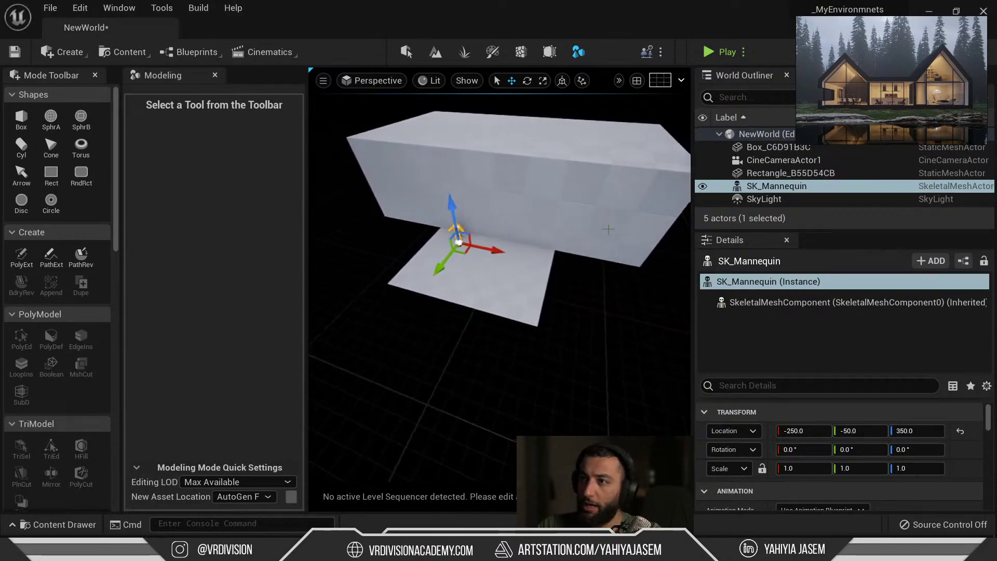
Step: Bring in the YouTube Studio window to check the stream's chat, move it away, and return to viewing the large box
left_click_drag(996, 52, 671, 71)
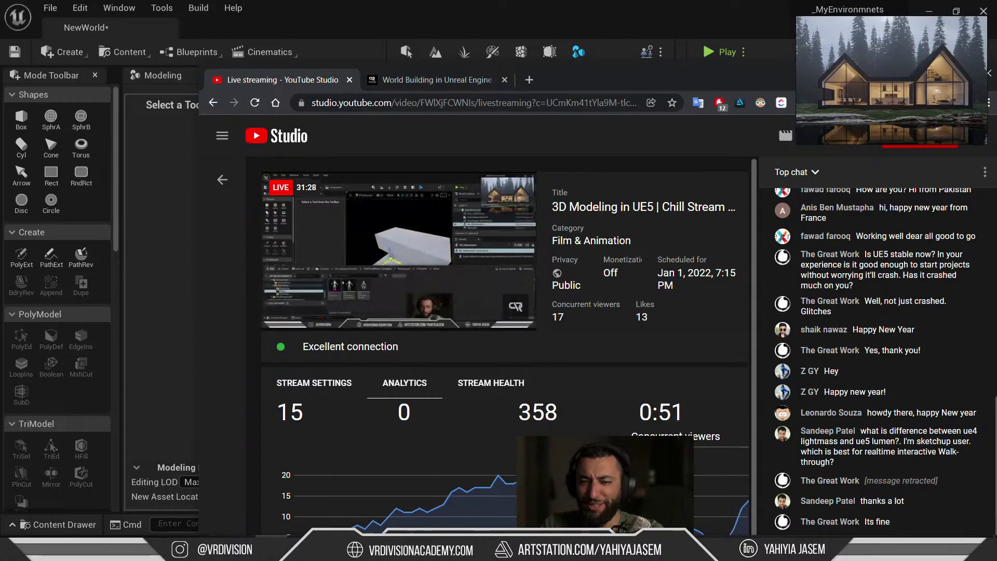
left_click_drag(667, 82, 996, 82)
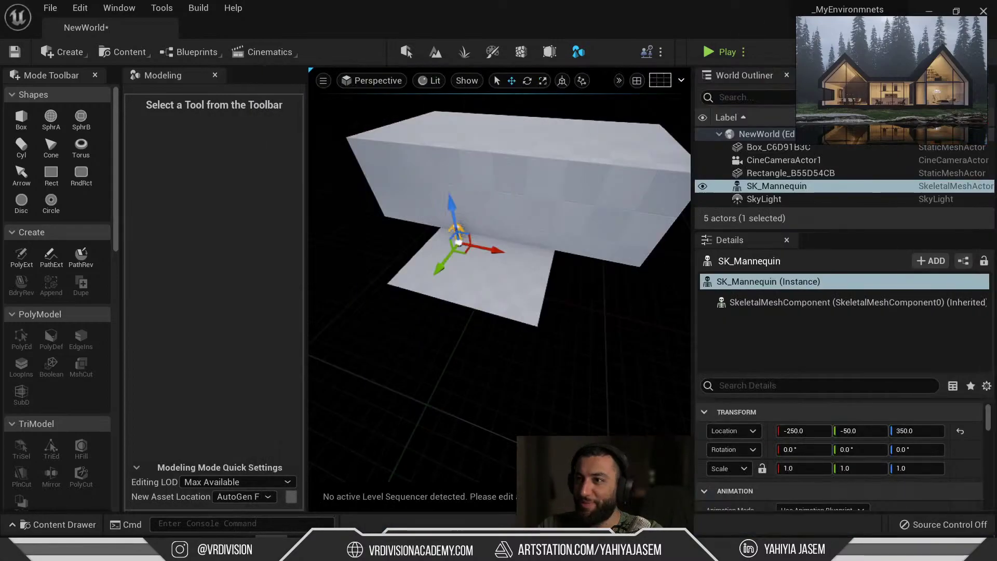
right_click_drag(375, 199, 388, 183)
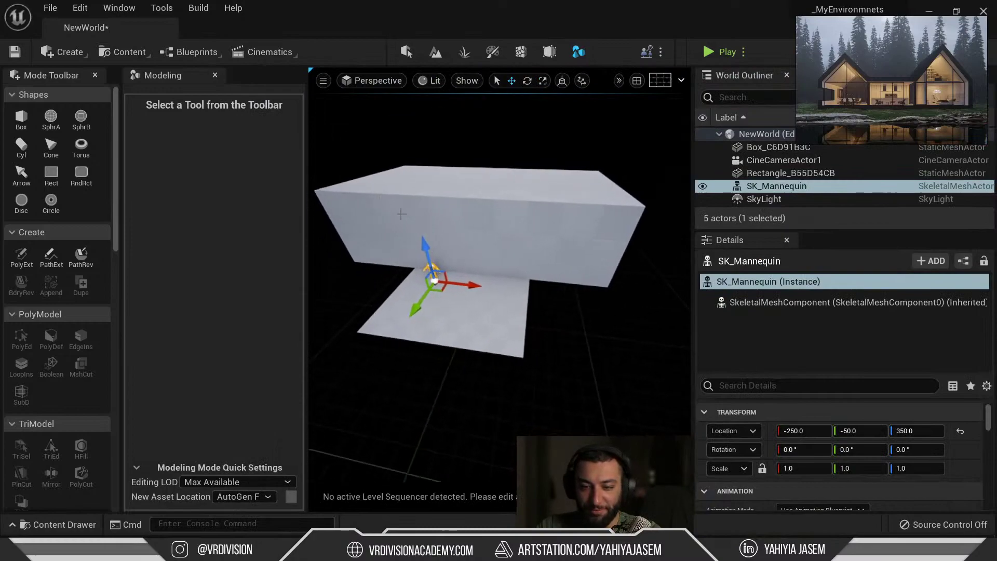
right_click_drag(440, 252, 428, 237)
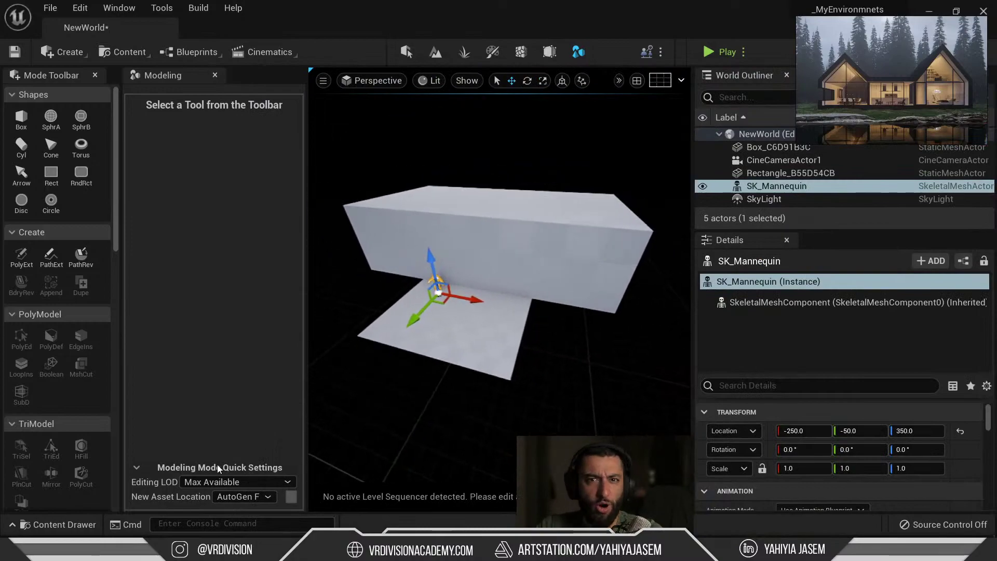
Step: Switch to the WindowsEditor screenshots folder and open ScreenShot00055 in Photos
left_click(143, 547)
left_click(700, 441)
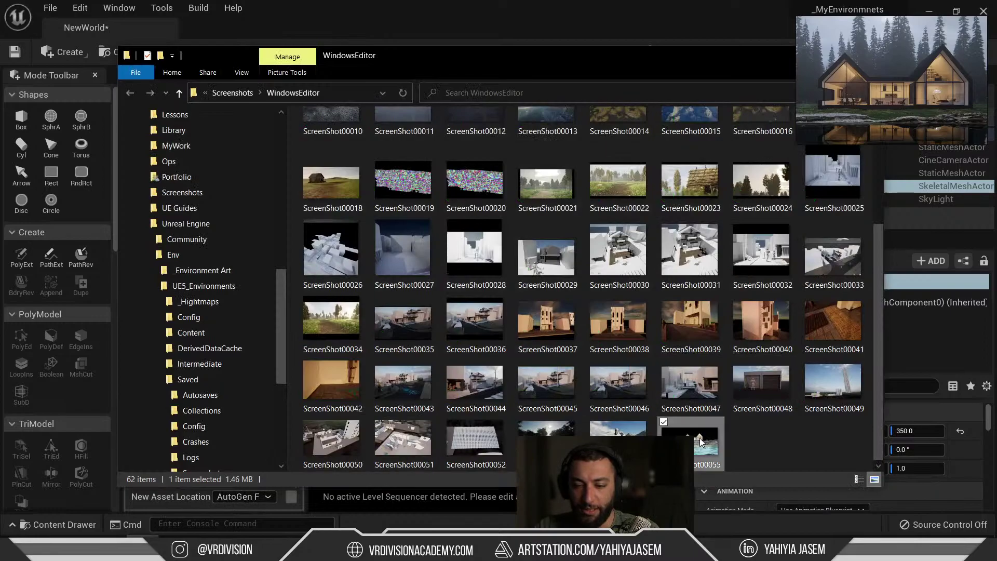
double_click(699, 442)
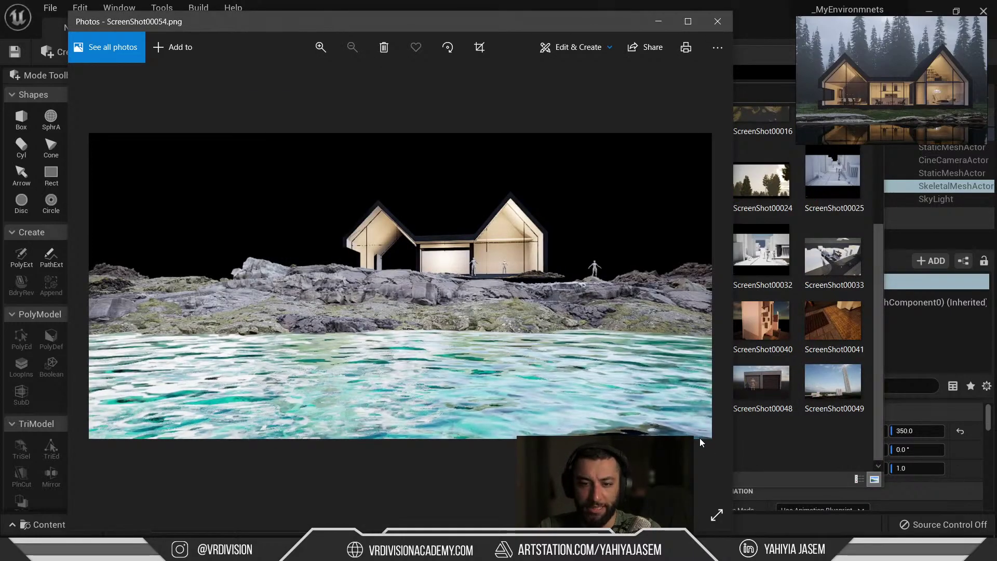
Step: Browse back through the earlier environment screenshots as far as ScreenShot00031, the Japanese house seen from above
key("Left")
key("Left")
key("Left")
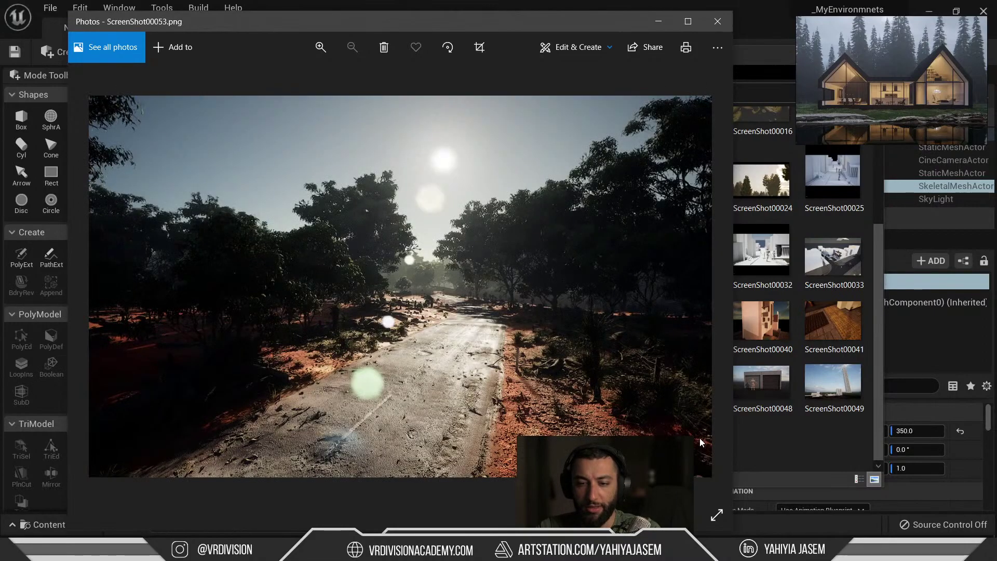
key("Left")
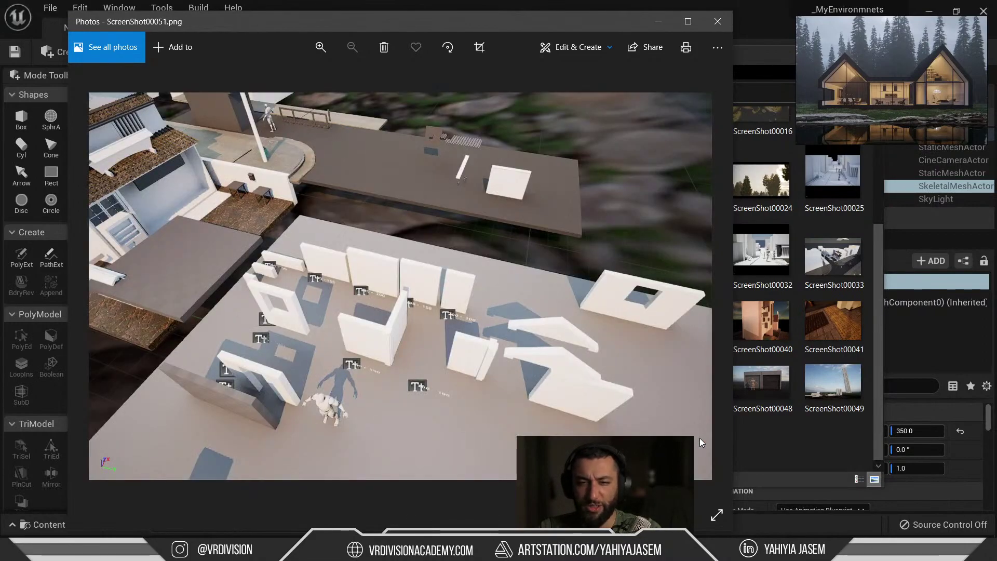
key("Left")
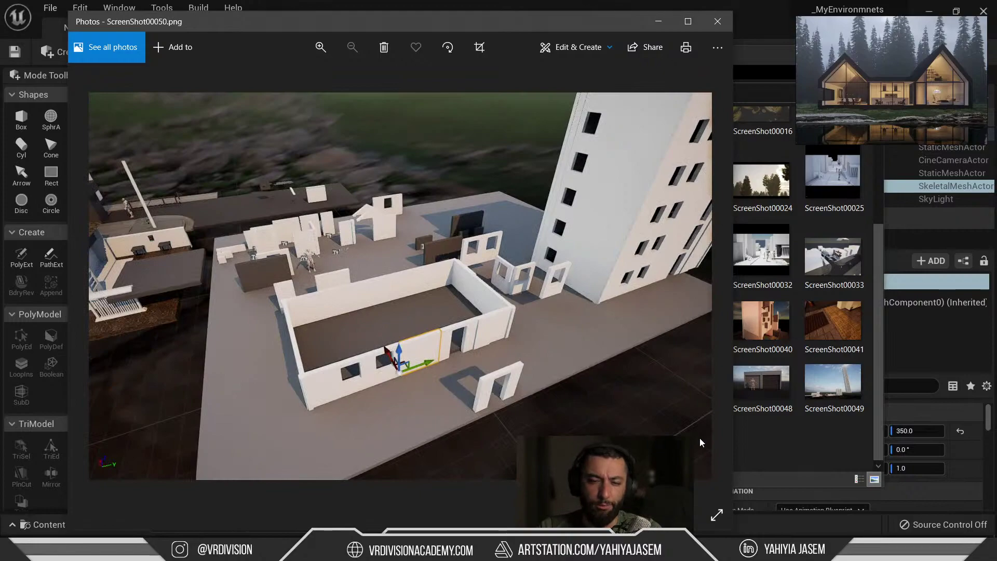
key("Left")
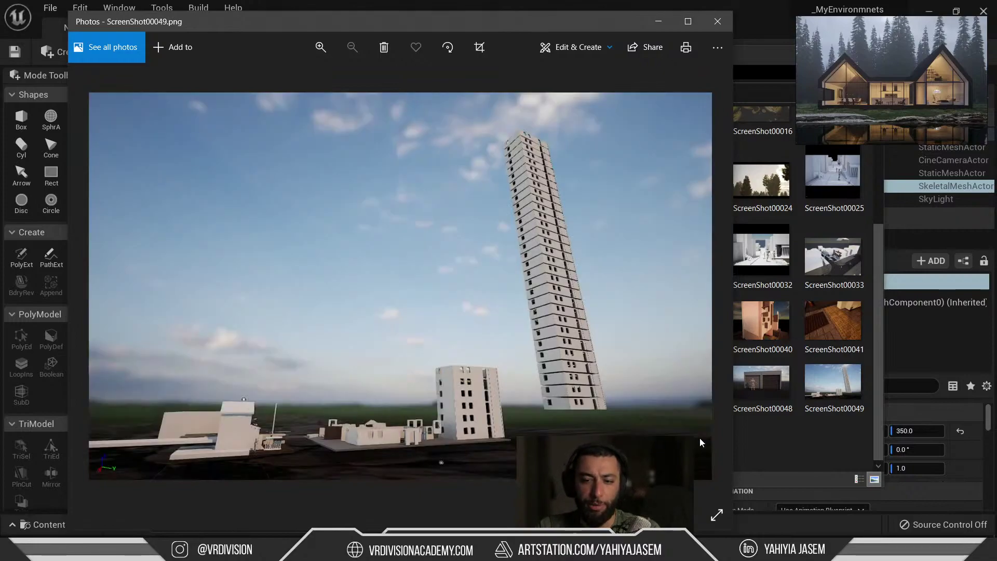
key("Left")
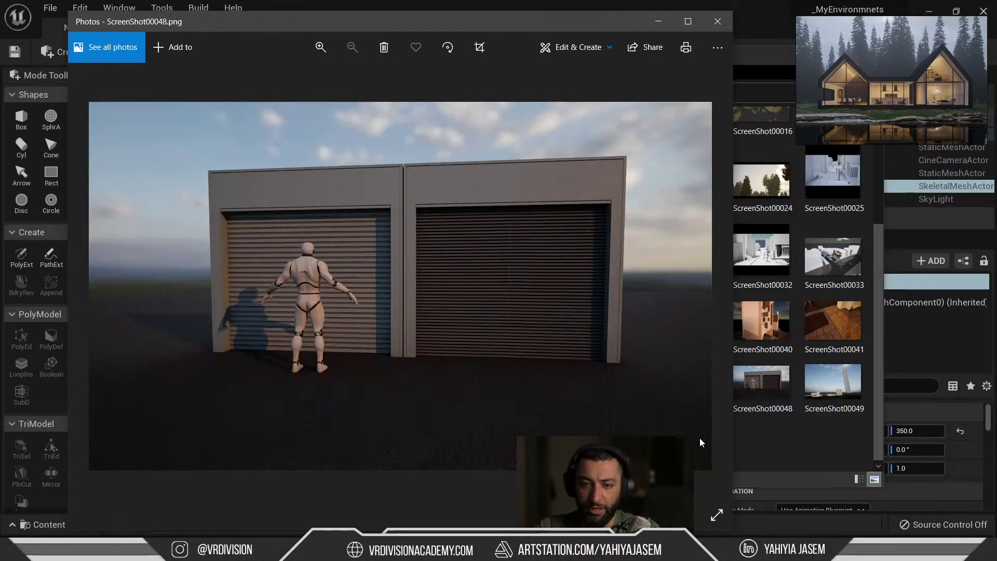
key("Right")
key("Left")
key("Left")
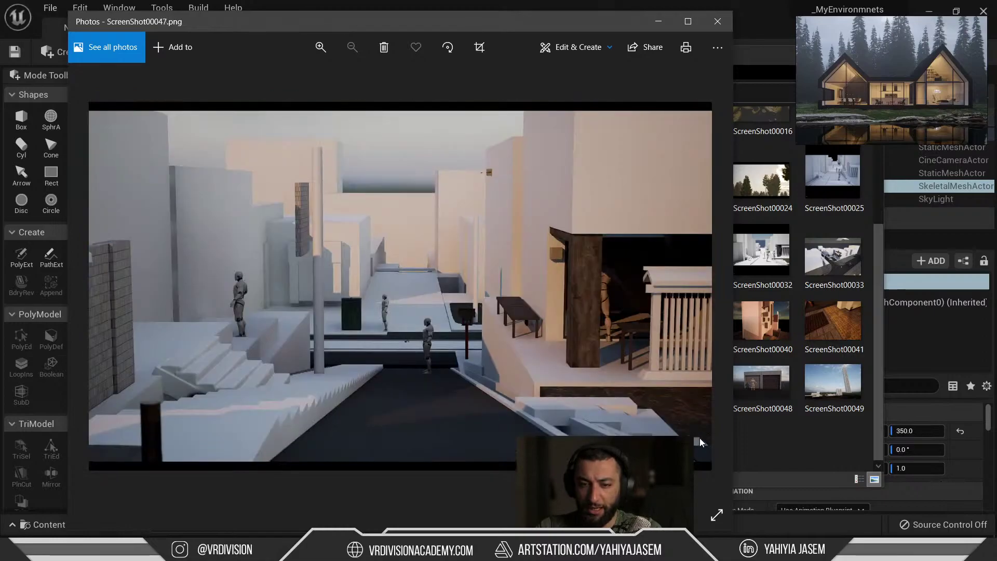
key("Left")
key("Left")
key("Left")
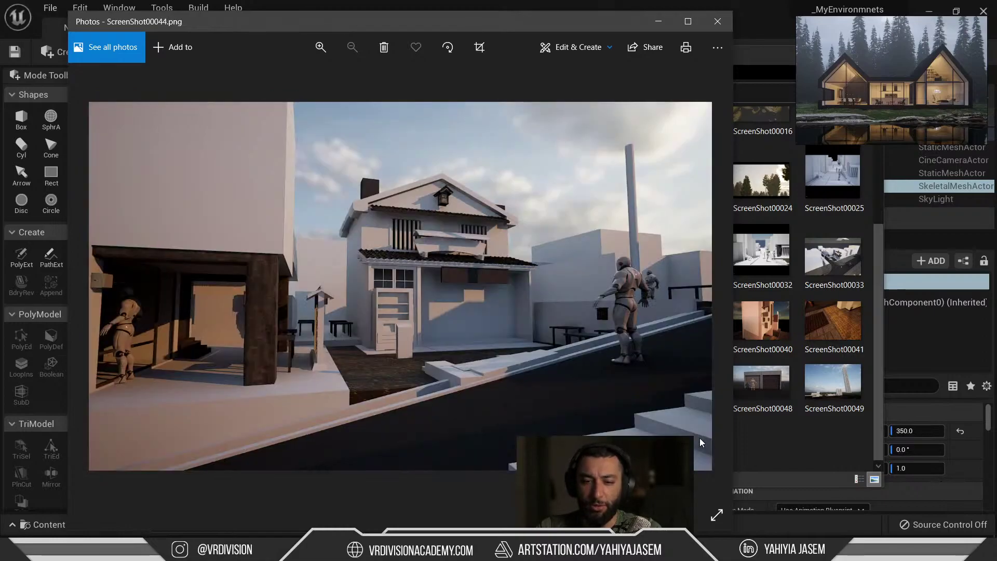
key("Left")
key("Left")
key("Left")
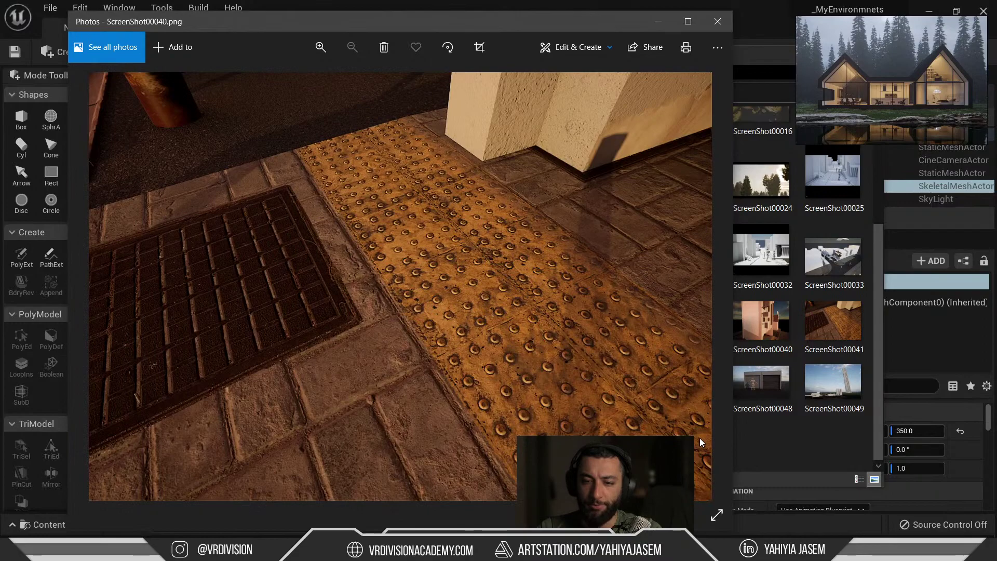
key("Left")
key("Left")
key("Left")
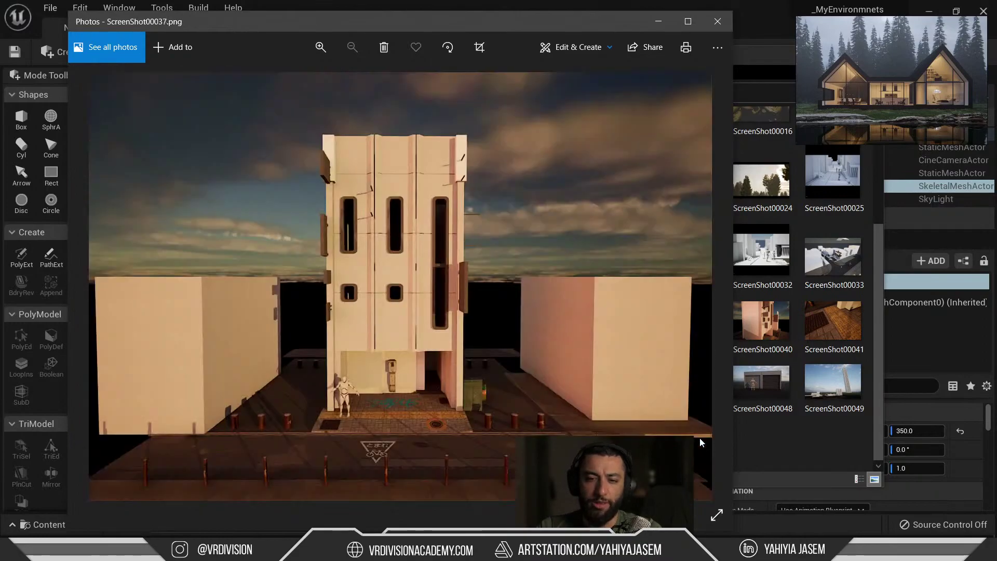
key("Left")
key("Left")
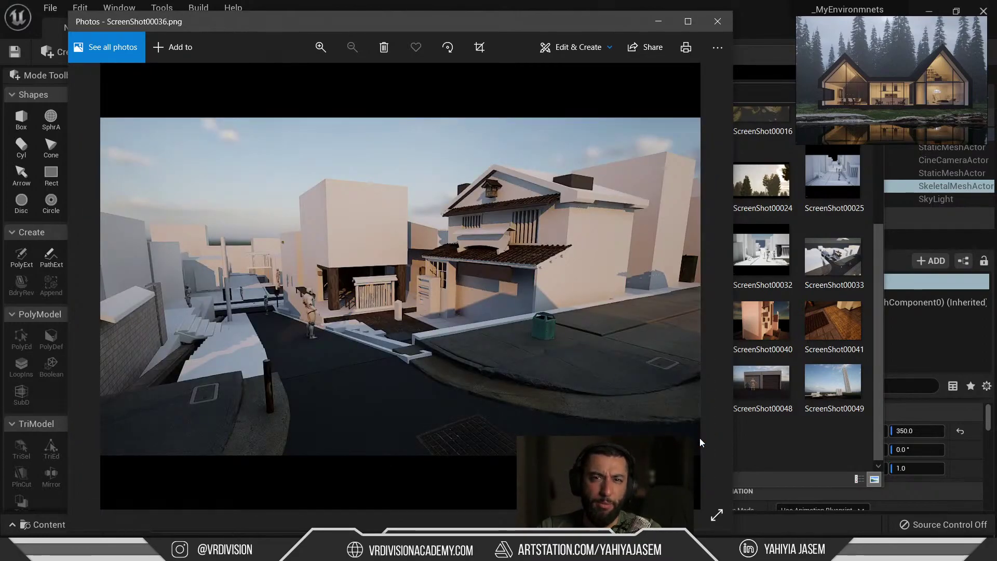
key("Left")
key("Left")
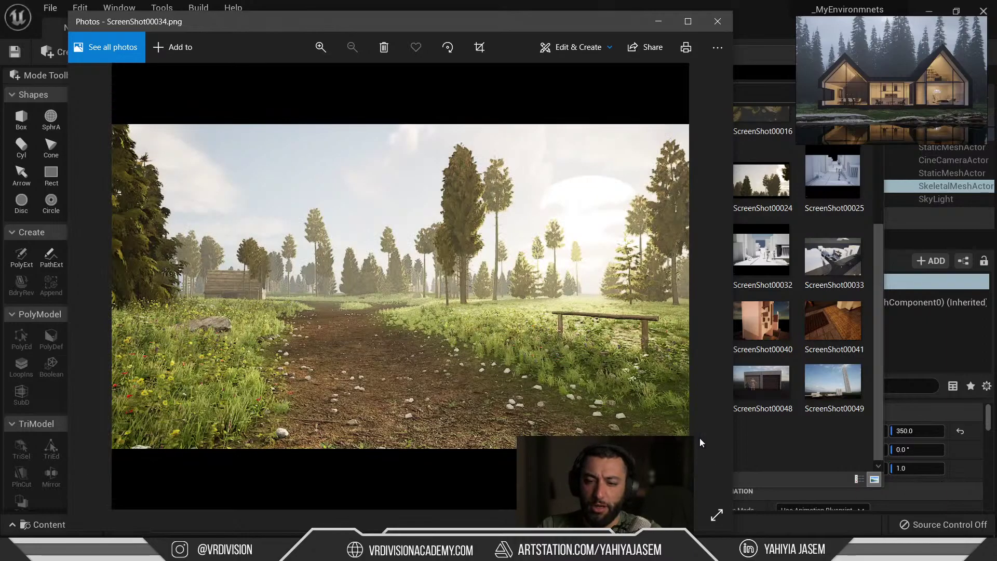
key("Left")
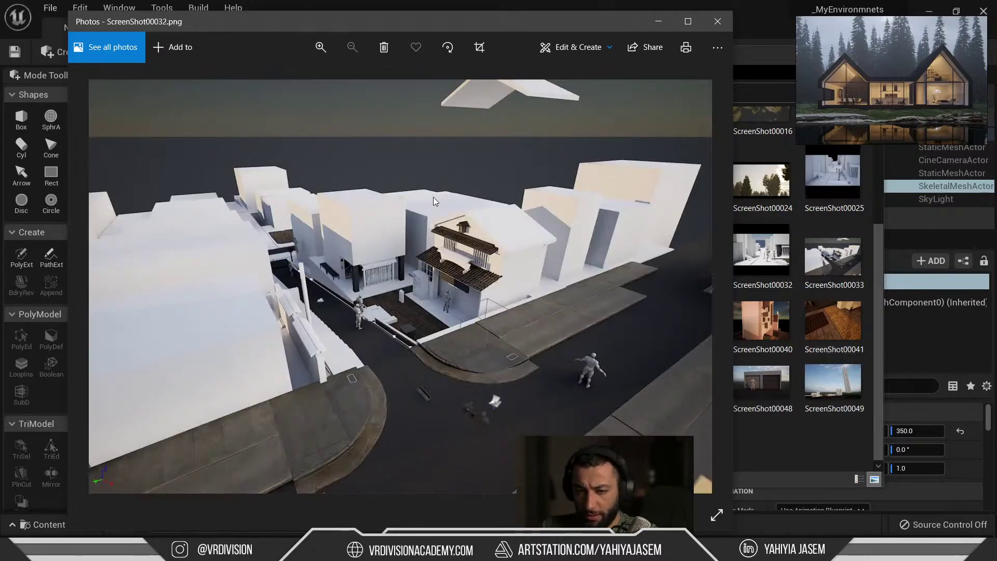
key("Left")
key("Left")
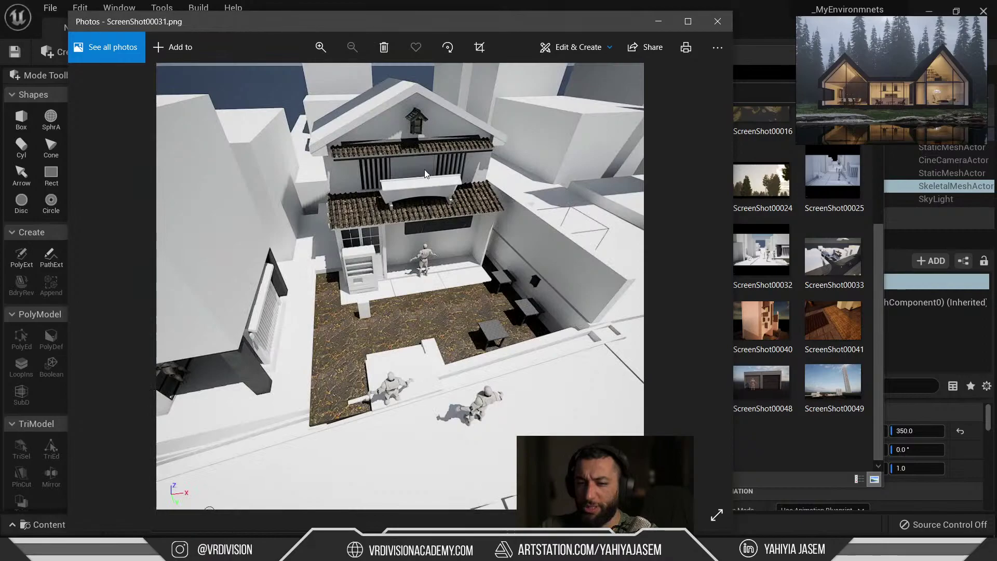
Step: Show the World Building in Unreal Engine course page in the maximized browser, review its course content, and move the window away
left_click_drag(996, 130, 354, 78)
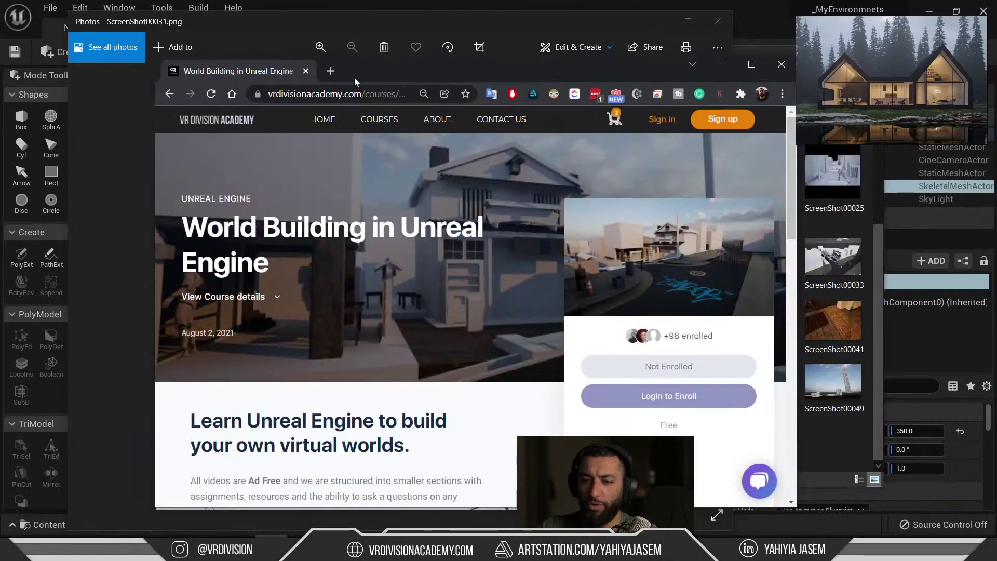
double_click(407, 71)
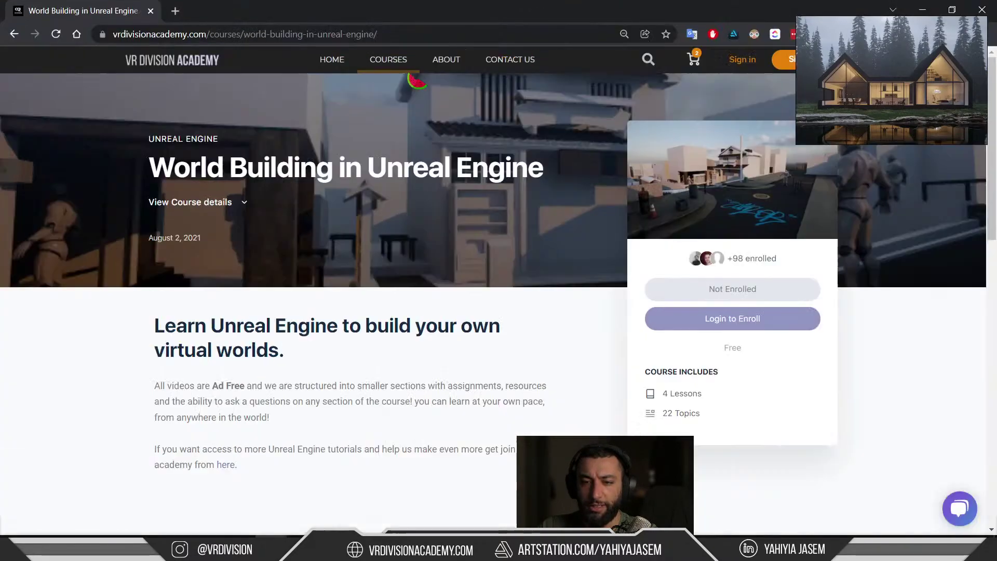
left_click(394, 34)
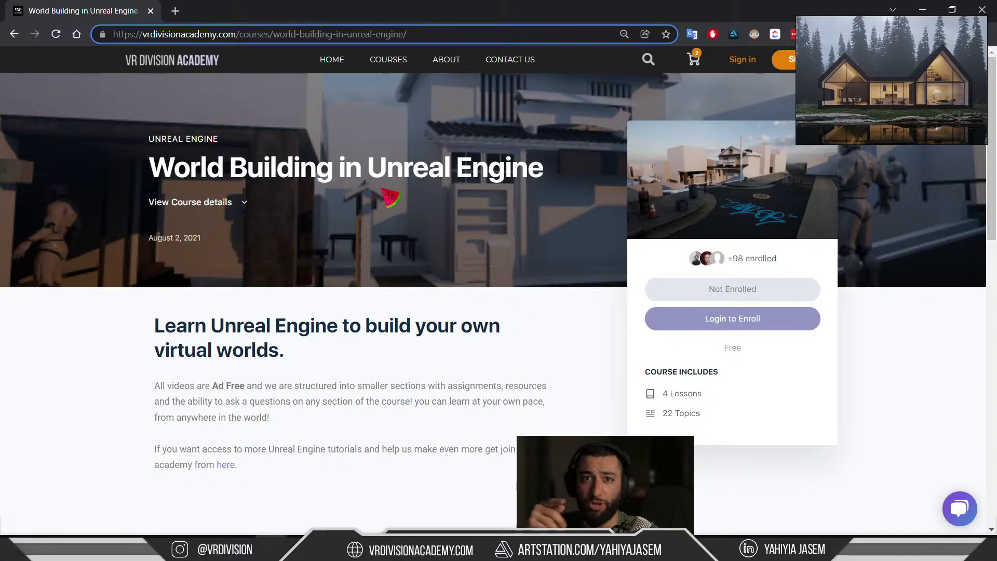
scroll(478, 229, "down", 10)
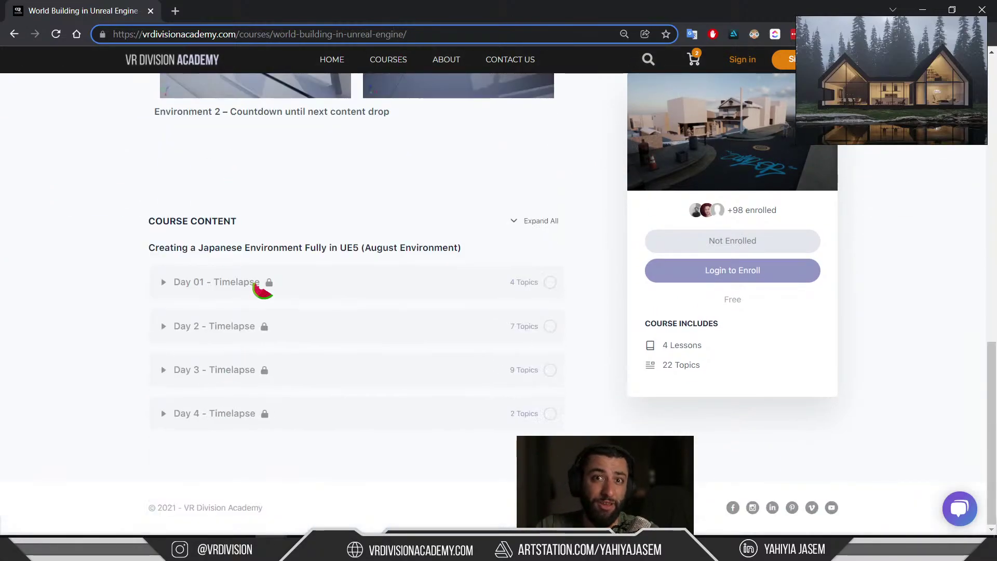
left_click_drag(252, 5, 996, 192)
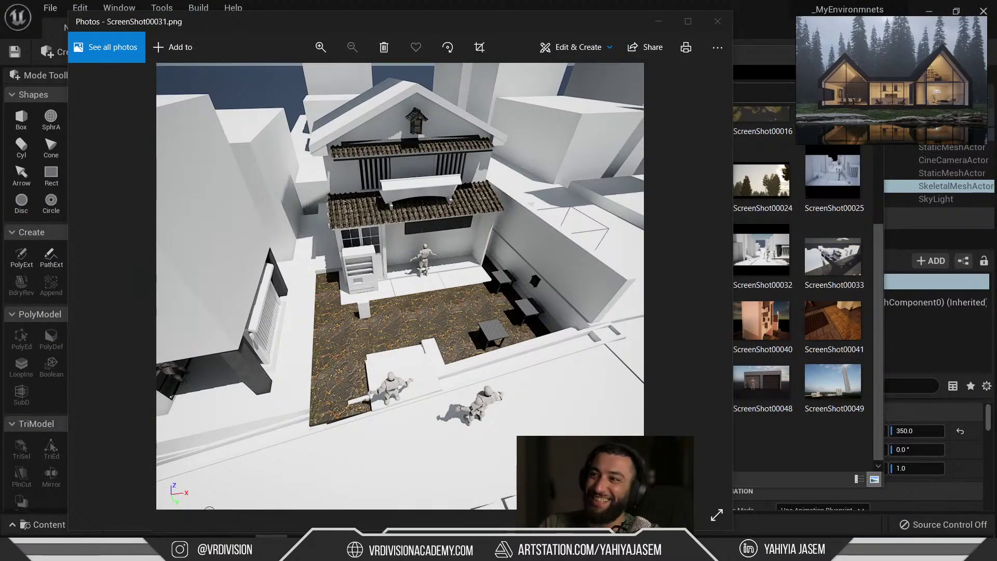
Step: Close the current screenshot, view ScreenShot00030 from the folder, and close the image and folder to return to Unreal Engine
left_click(705, 27)
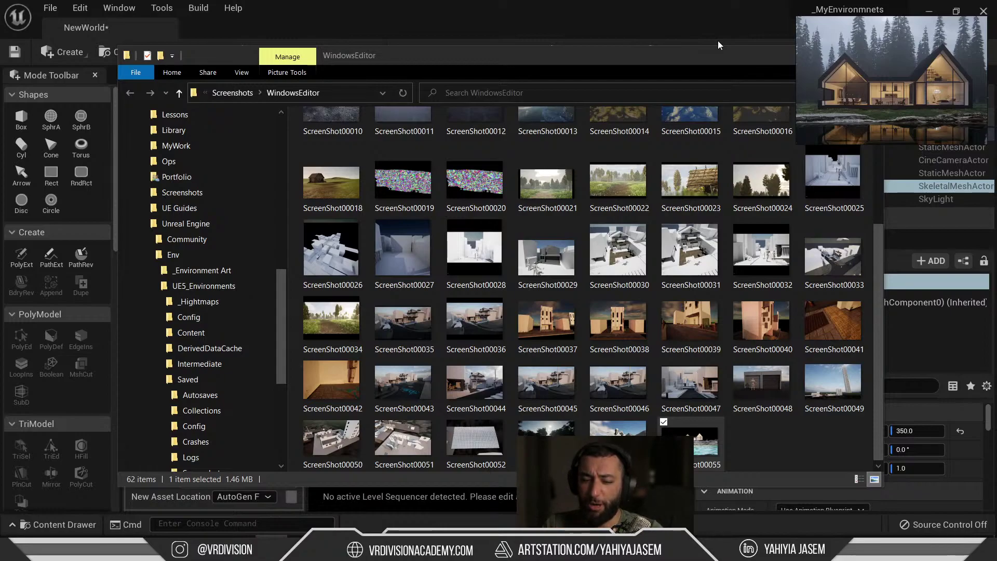
scroll(540, 330, "up", 3)
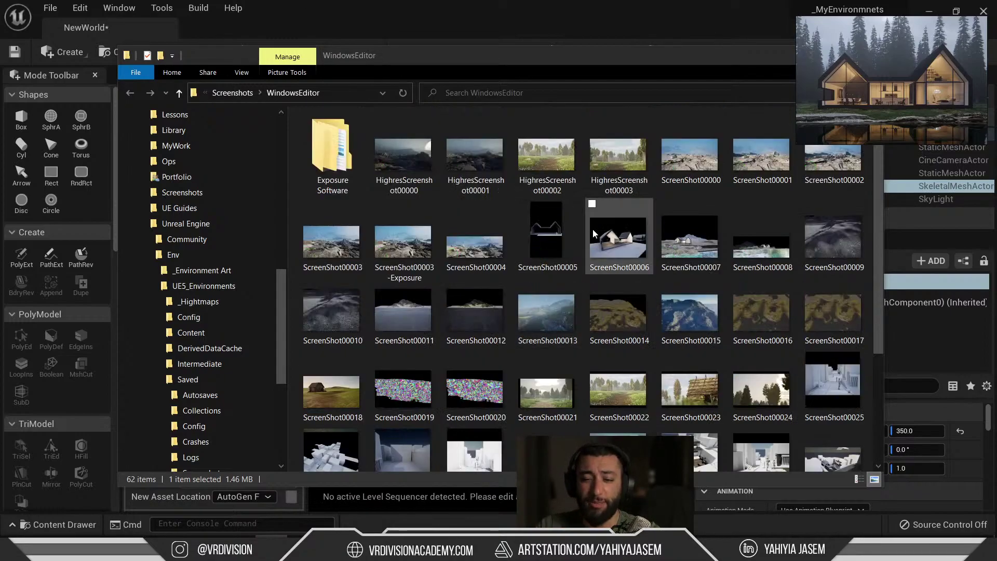
scroll(602, 270, "down", 3)
left_click(631, 322)
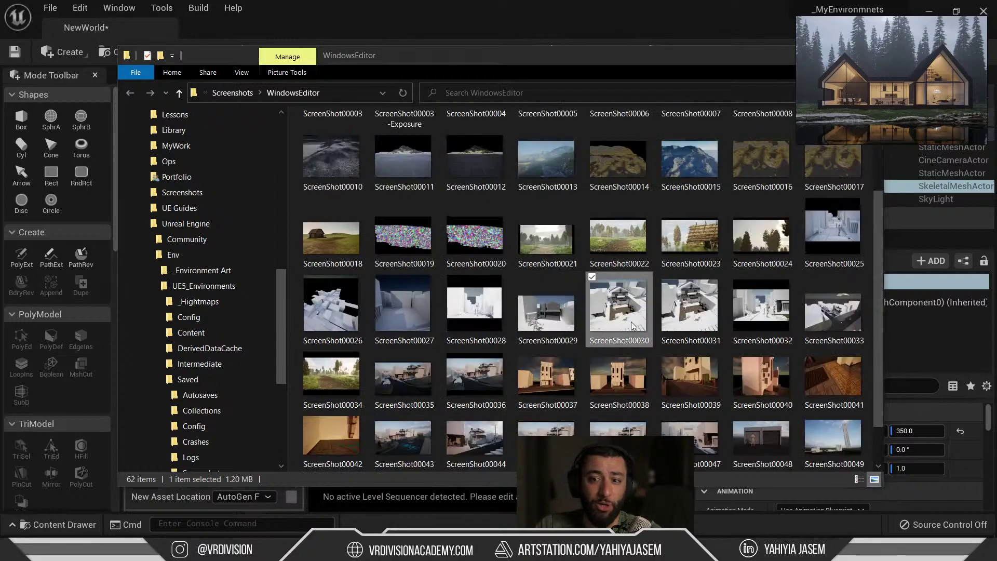
double_click(630, 322)
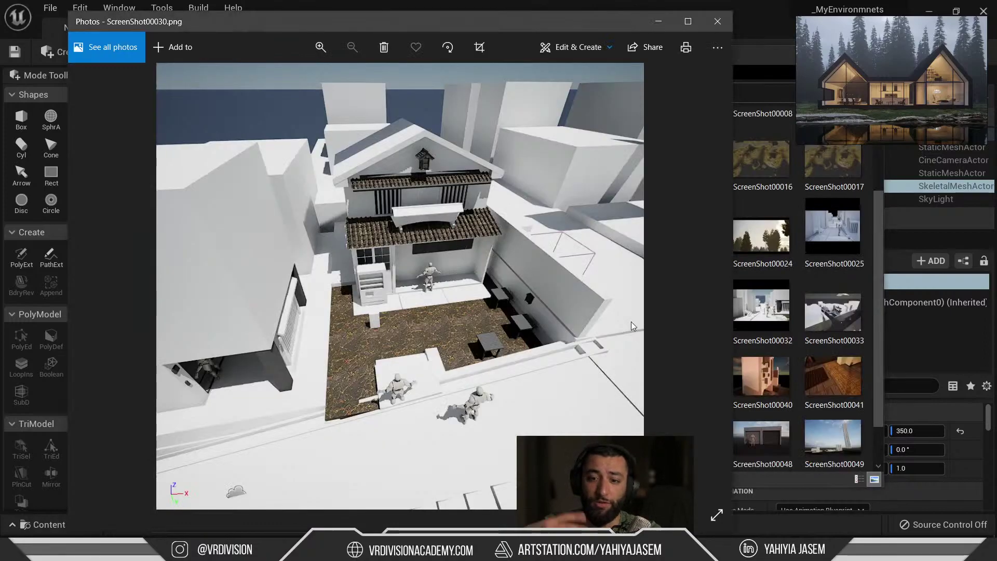
left_click(730, 21)
left_click(711, 22)
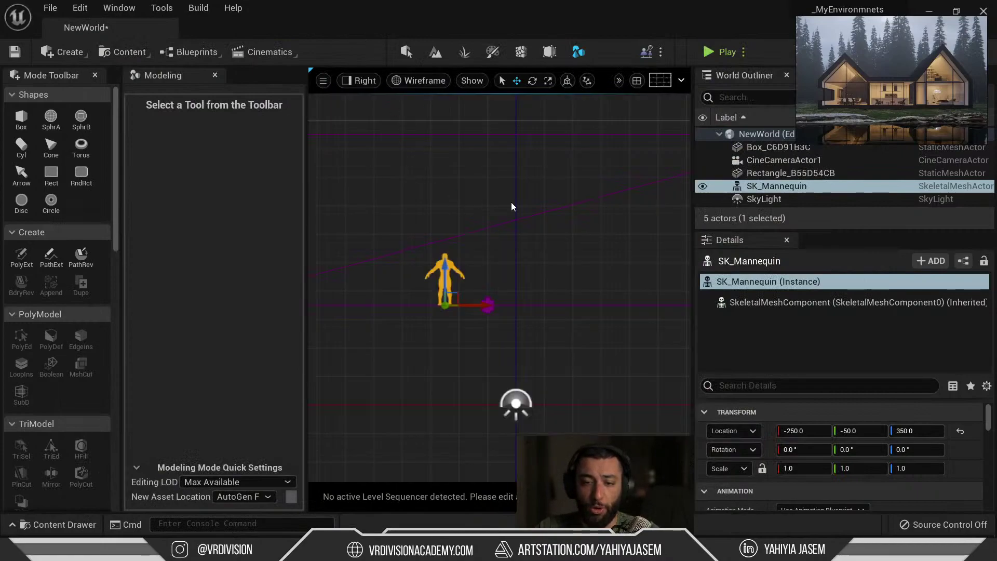
scroll(511, 207, "down", 3)
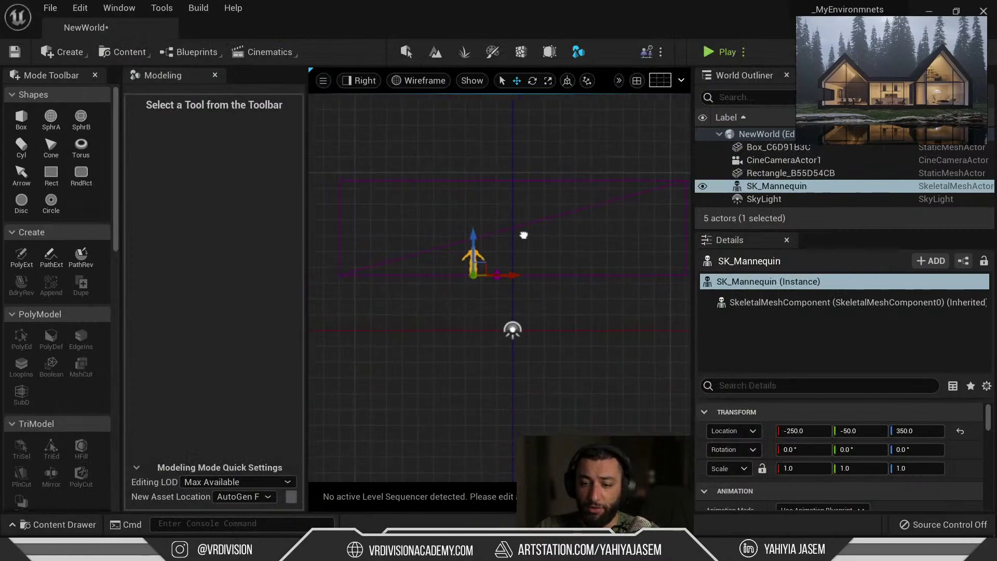
right_click_drag(511, 206, 438, 195)
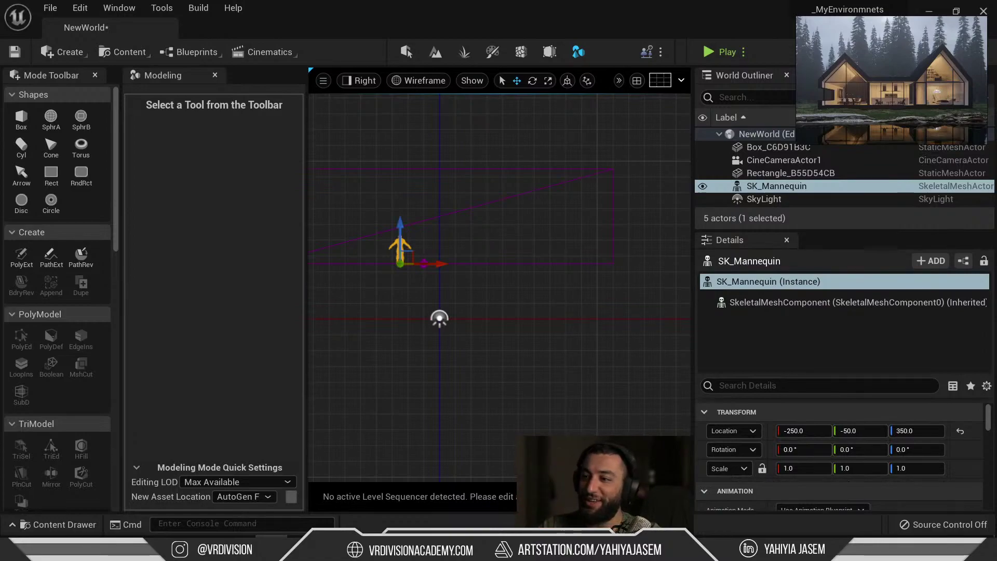
right_click_drag(475, 220, 462, 240)
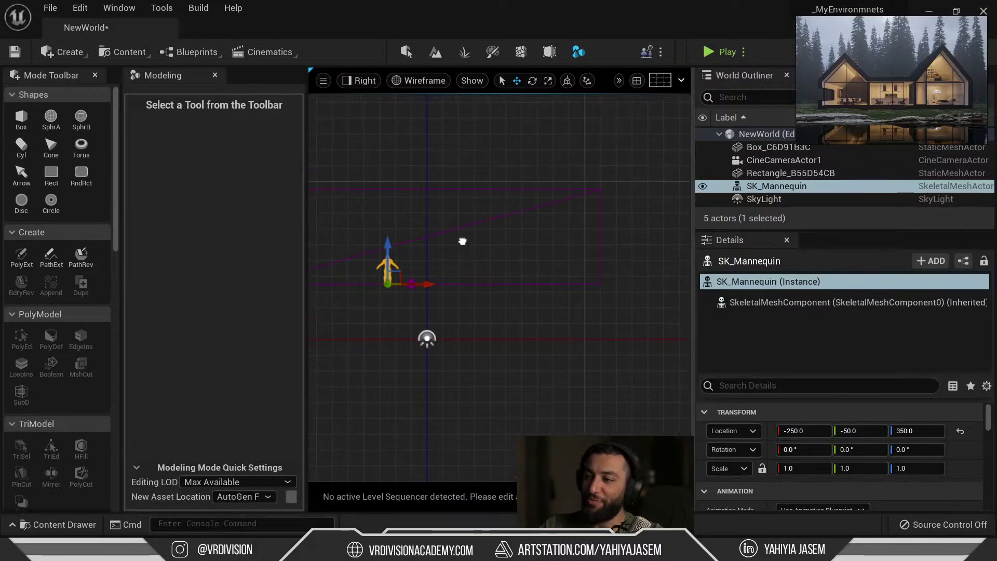
scroll(496, 253, "down", 2)
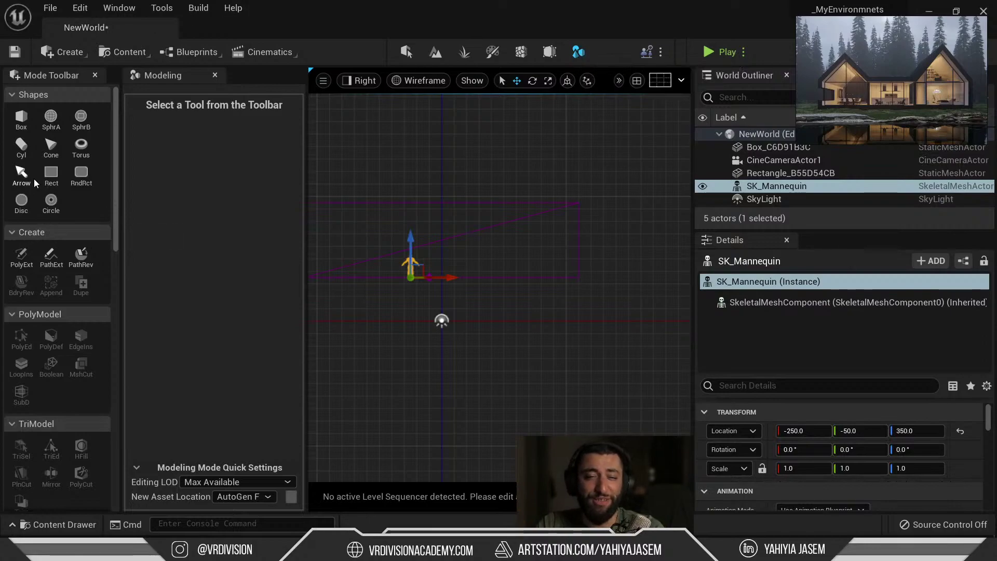
scroll(52, 244, "down", 10)
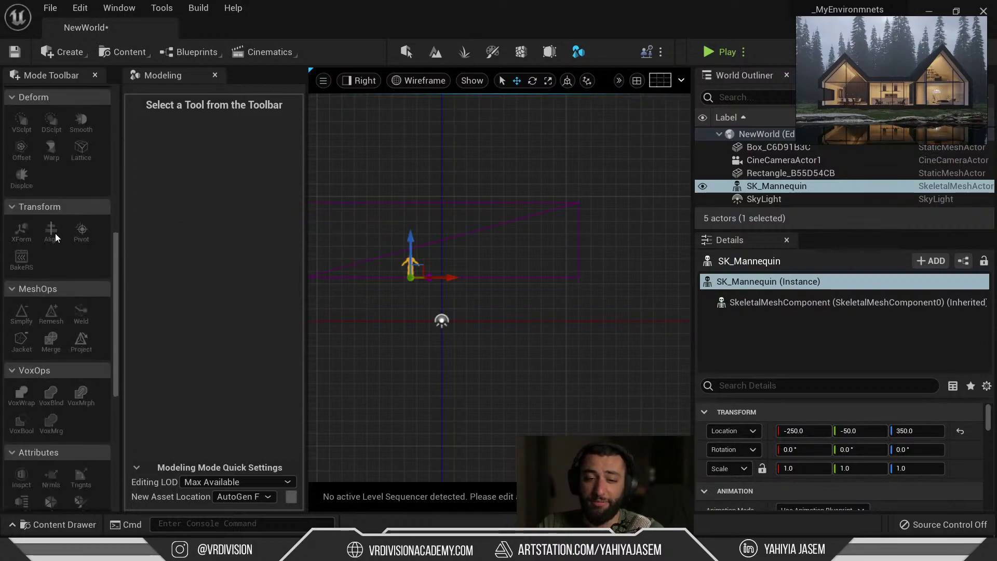
scroll(67, 243, "down", 8)
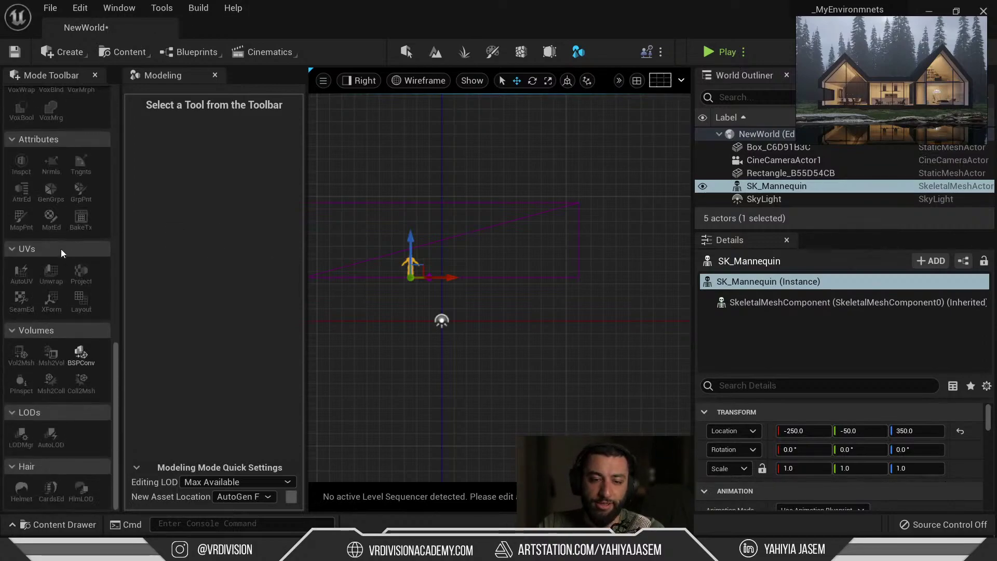
scroll(76, 323, "up", 18)
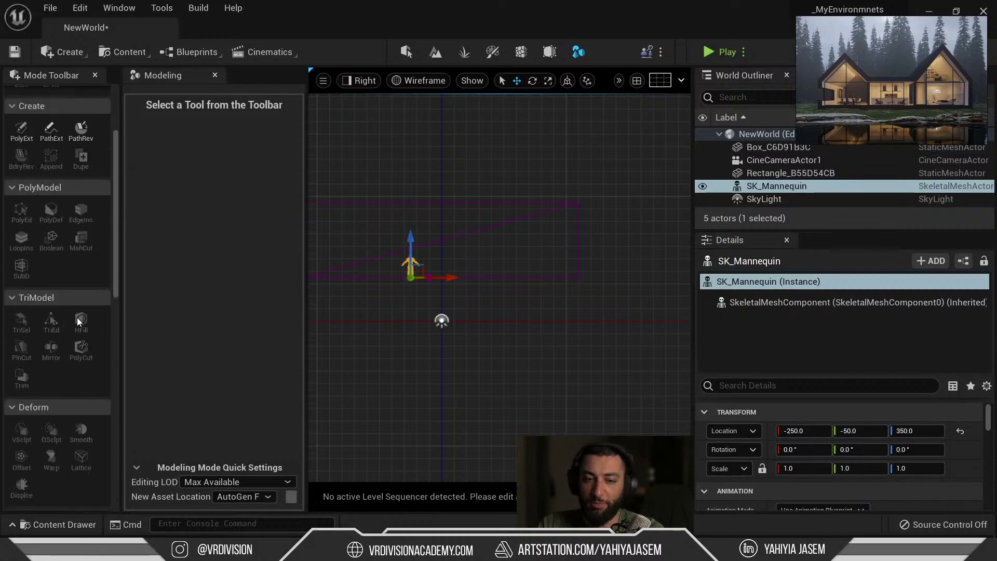
left_click(406, 52)
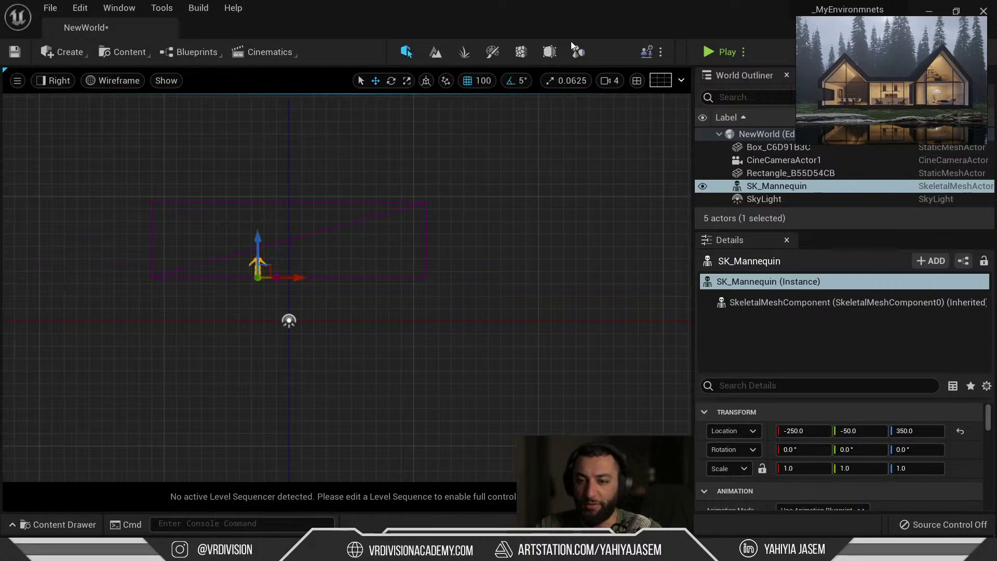
left_click(575, 53)
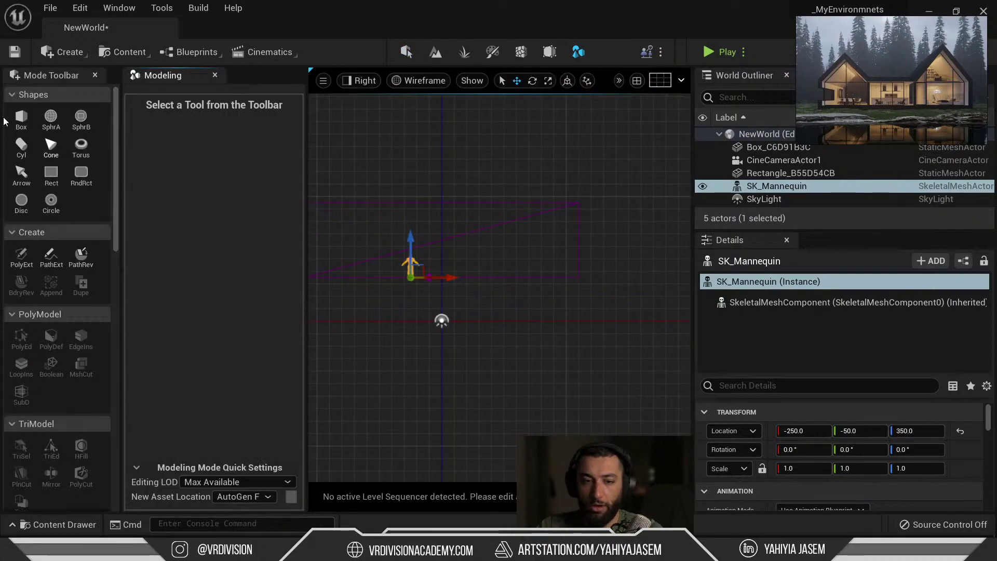
Step: Start the Extrude Polygon tool and, in the perspective view, place its drawing plane on the long box's front face
left_click(33, 264)
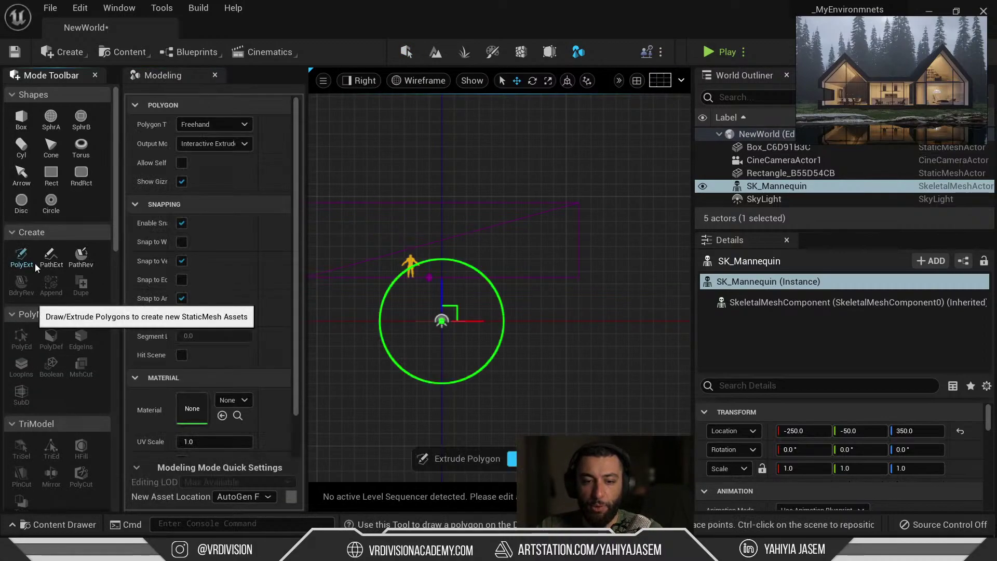
scroll(468, 295, "up", 3)
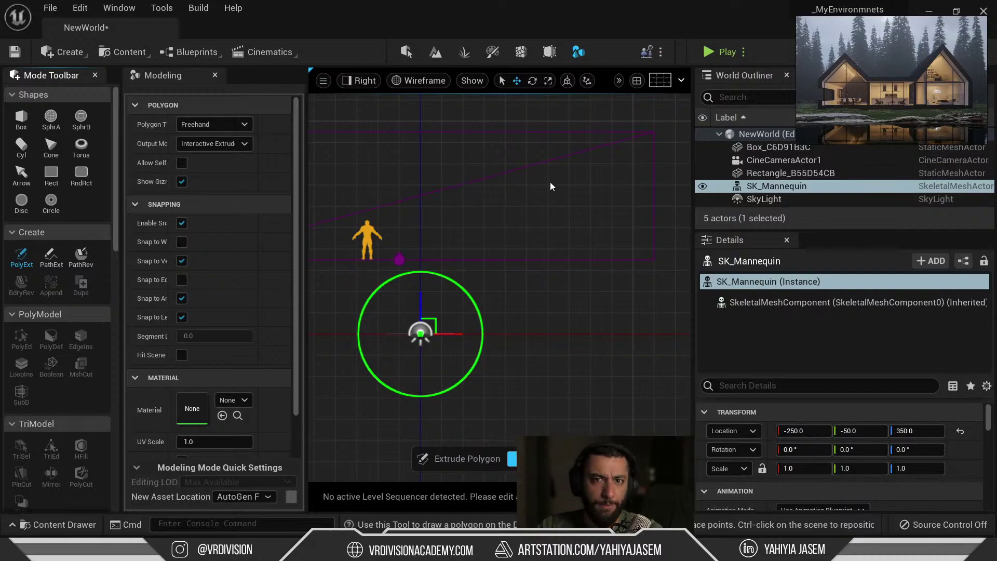
key("alt+j")
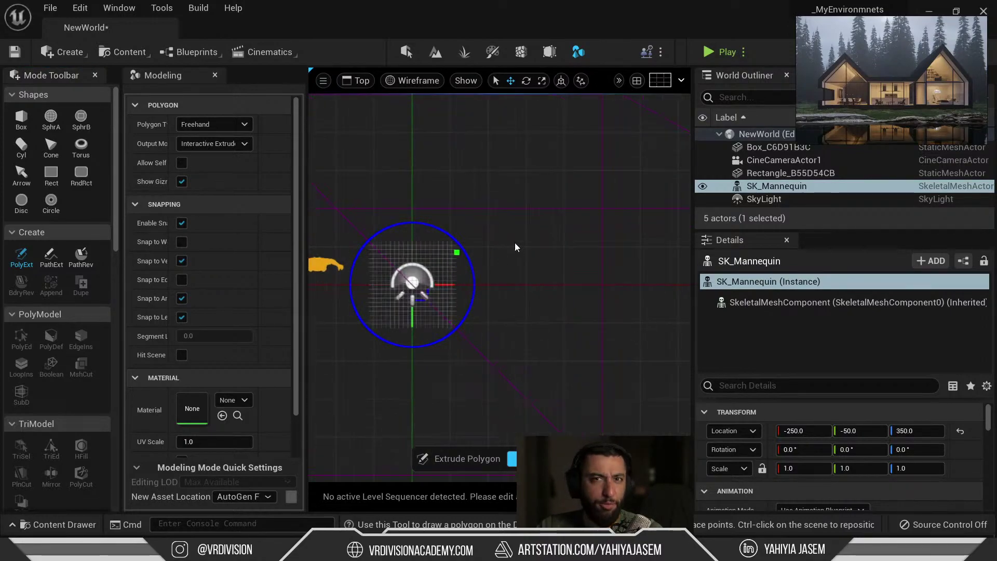
key("alt+g")
key("w")
right_click_drag(514, 228, 558, 231)
right_click_drag(506, 340, 488, 335)
key("s")
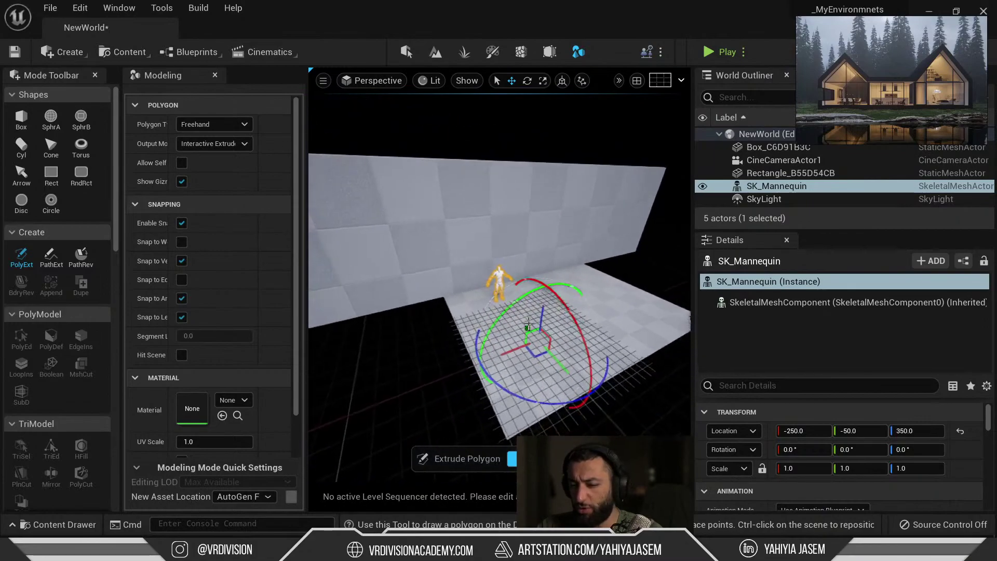
left_click(536, 191, "ctrl")
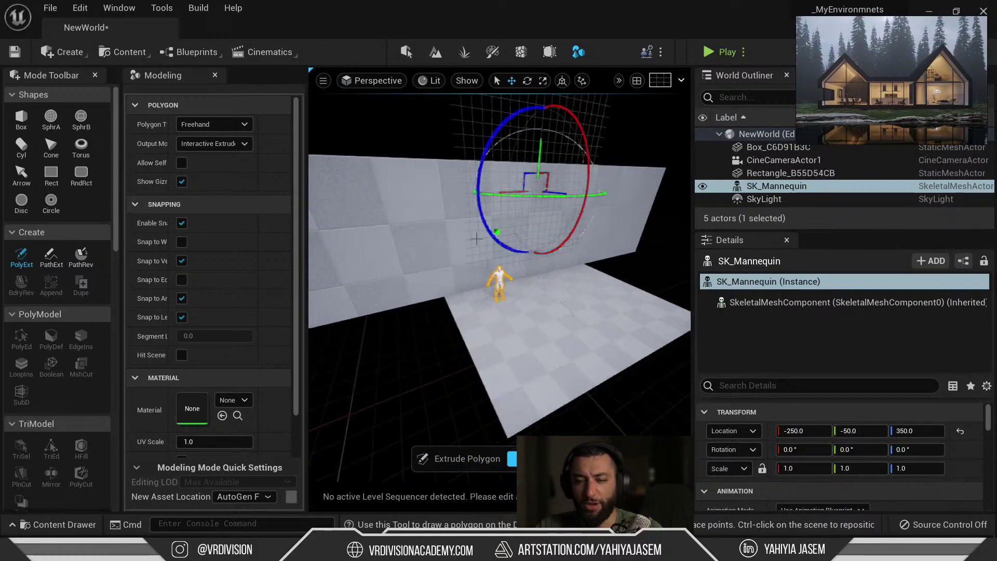
key("d")
right_click_drag(478, 231, 441, 223)
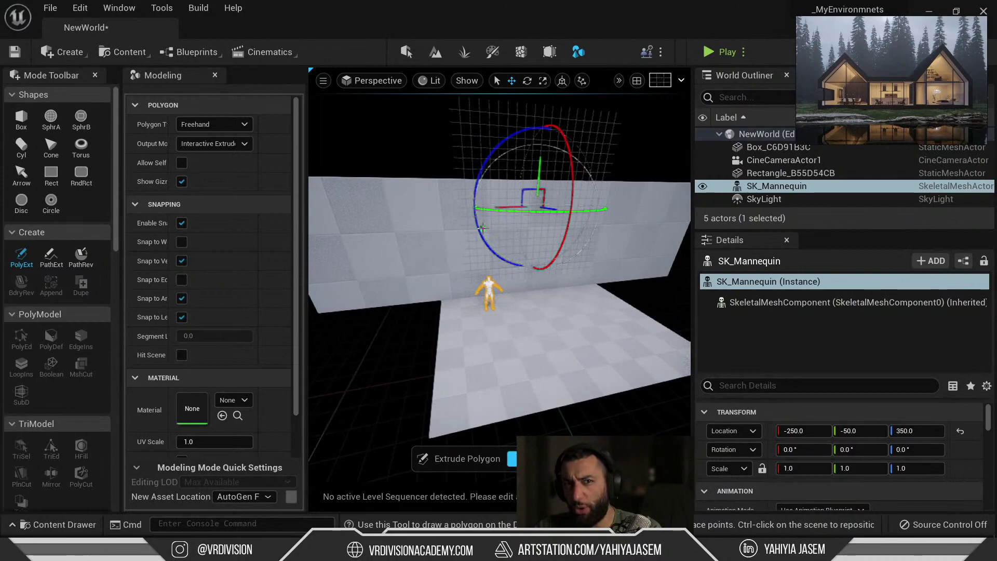
right_click_drag(562, 202, 536, 194)
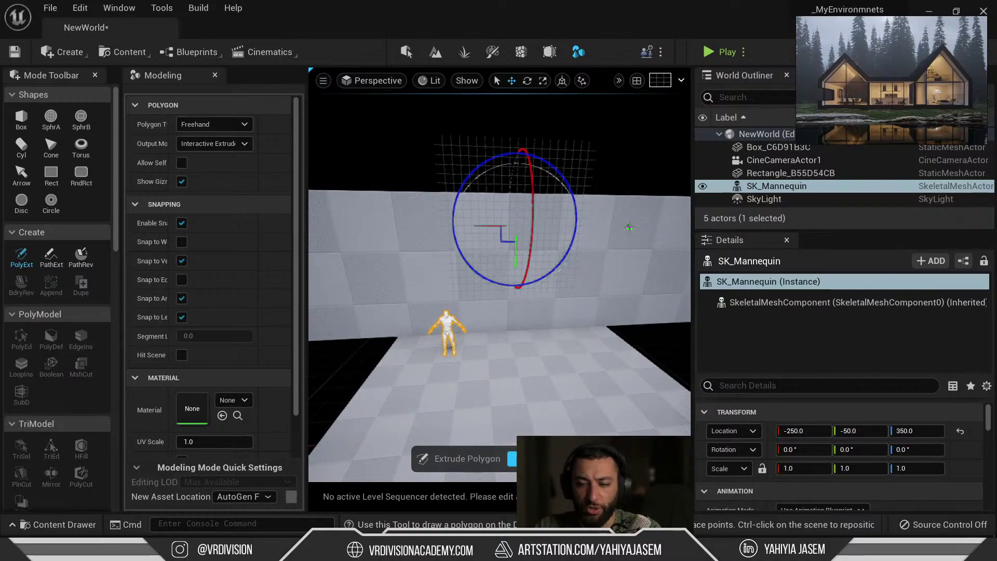
Step: Move the drawing plane onto the long box's top face, draw a four-sided polygon there and extrude it upward into a tall block
mouse_move(622, 227)
right_mouse_down()
mouse_move(606, 283)
mouse_move(560, 291)
mouse_move(557, 280)
right_mouse_up()
left_click(622, 273, "ctrl")
left_click(565, 276)
left_click(400, 299)
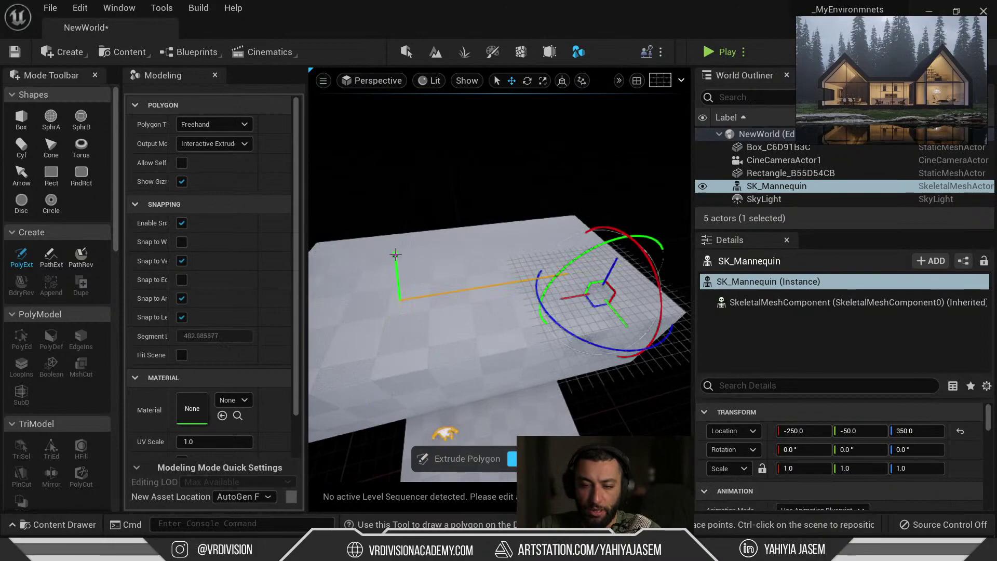
left_click(408, 250)
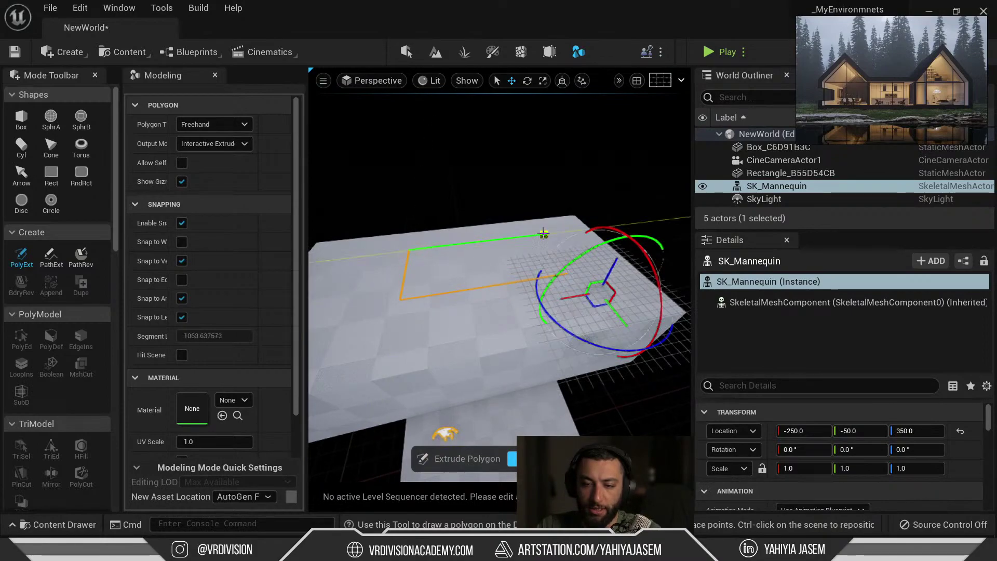
left_click(539, 234)
left_click(565, 275)
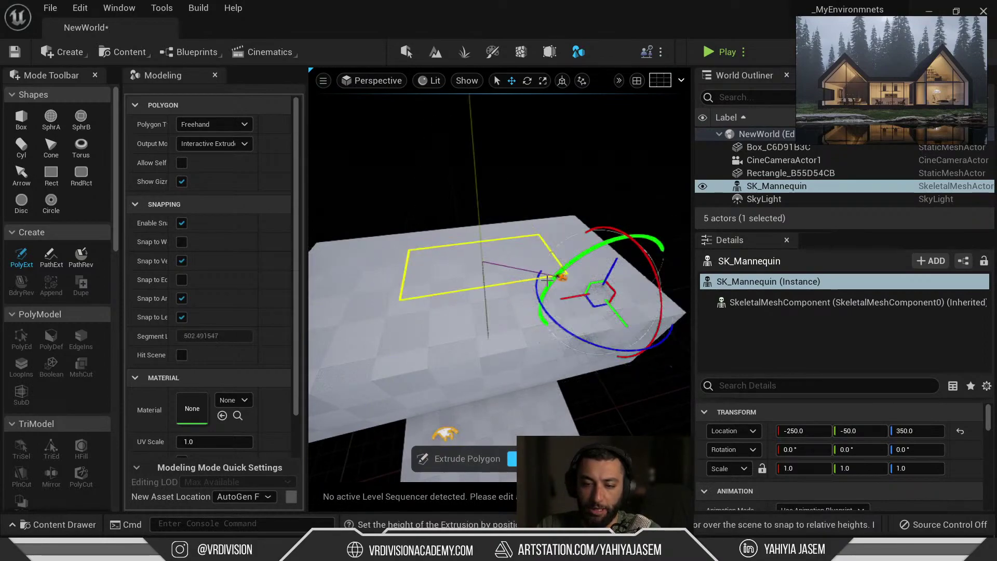
left_click(520, 121)
right_click_drag(520, 121, 520, 150)
Step: Reposition the drawing plane onto the long box's front face and switch the viewport to the Right view
left_click(501, 312, "ctrl")
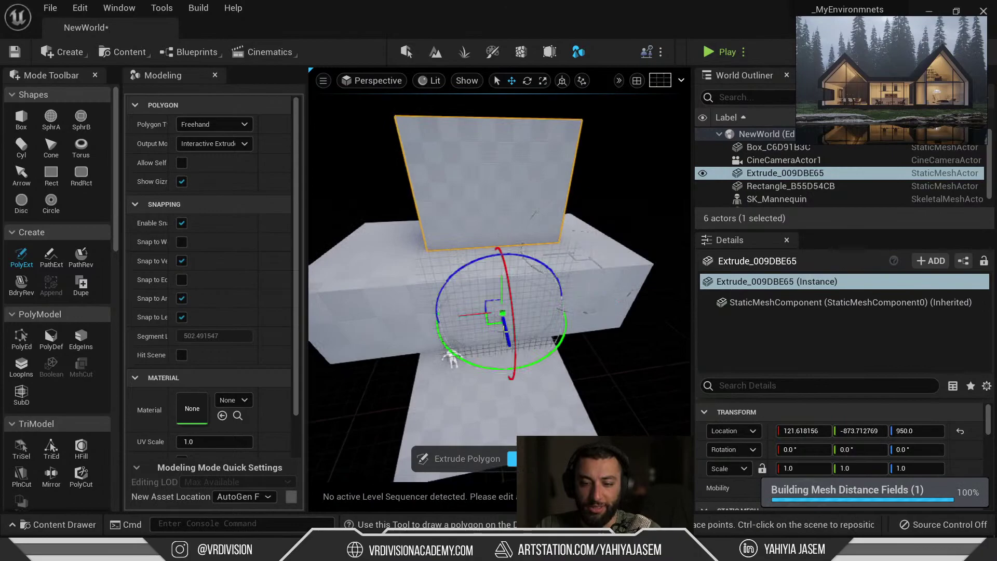
mouse_move(591, 375)
right_mouse_down()
mouse_move(584, 333)
mouse_move(597, 332)
right_mouse_up()
left_click(372, 81)
left_click(341, 184)
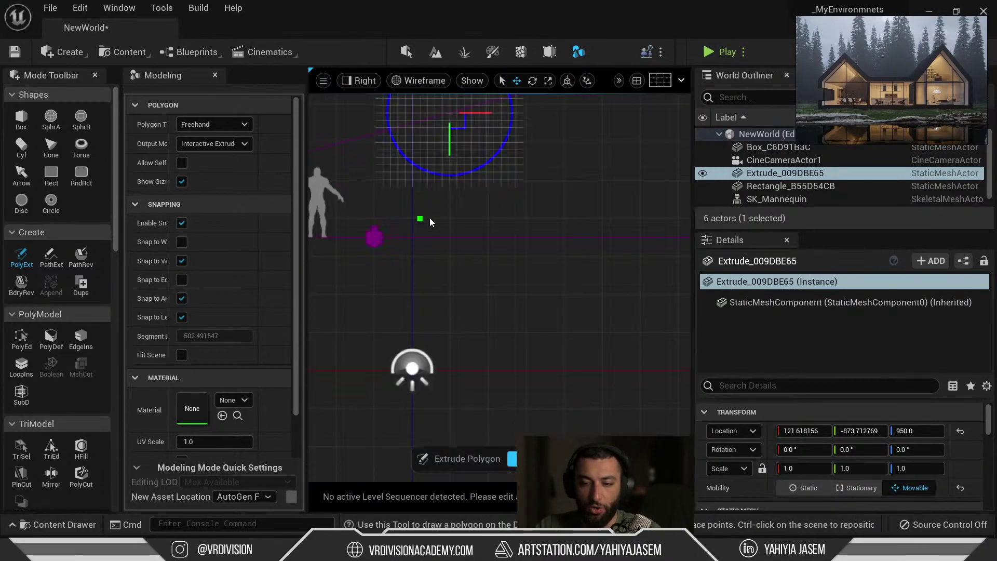
Step: Set the viewport's grid snap size to 100
scroll(511, 193, "down", 1)
right_click_drag(565, 202, 529, 284)
scroll(576, 300, "down", 4)
right_click_drag(593, 298, 361, 291)
scroll(361, 293, "down", 2)
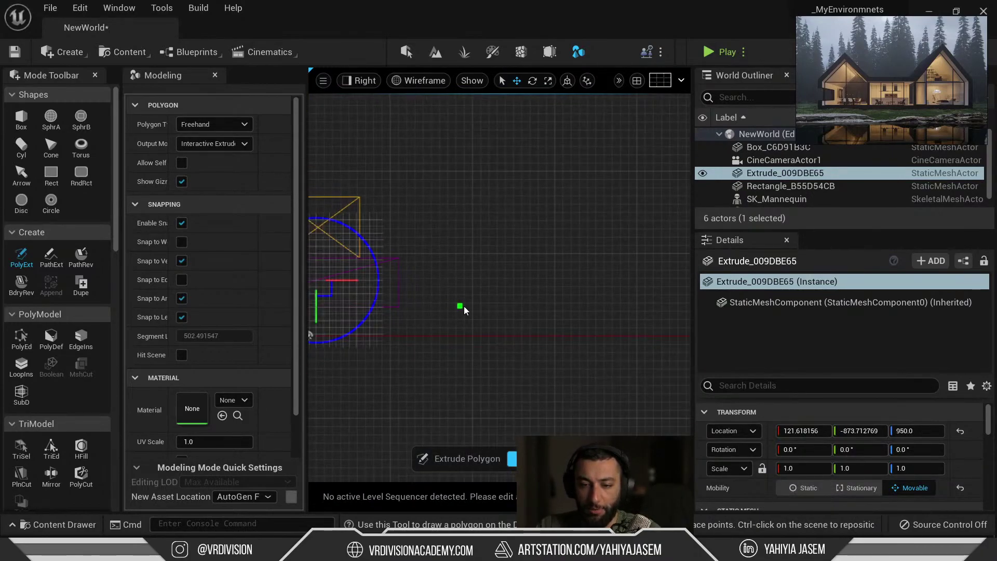
scroll(489, 318, "up", 2)
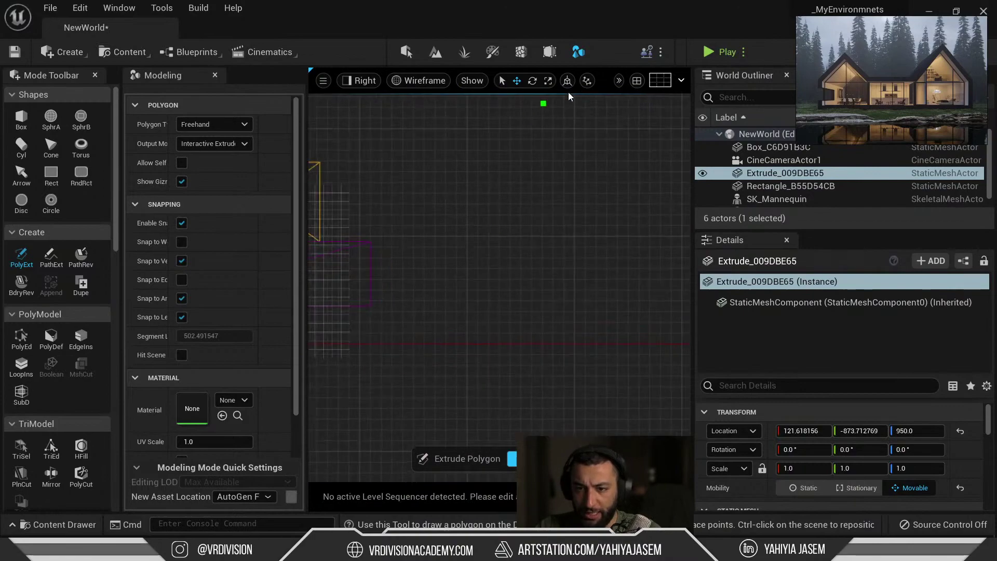
scroll(488, 231, "up", 2)
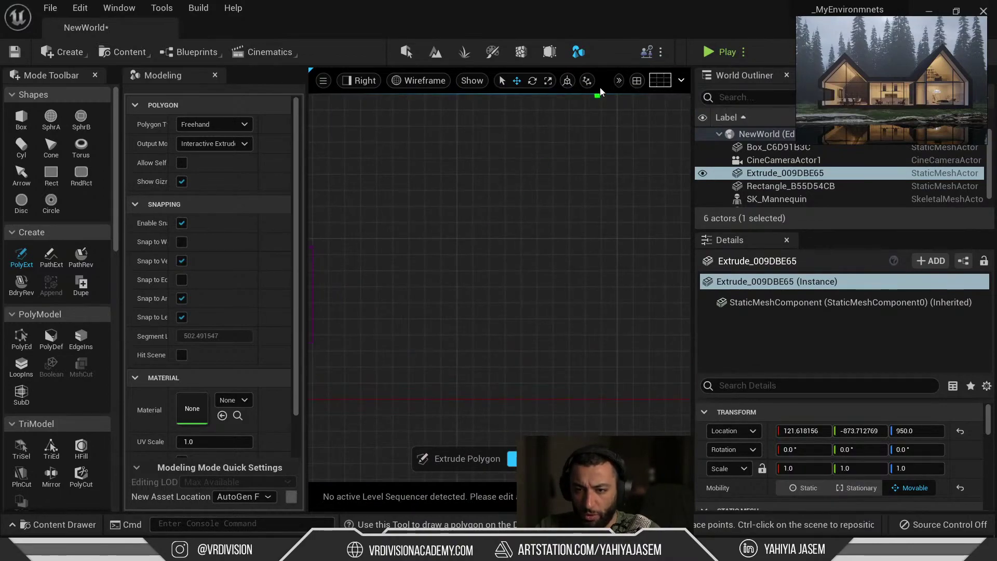
left_click(616, 81)
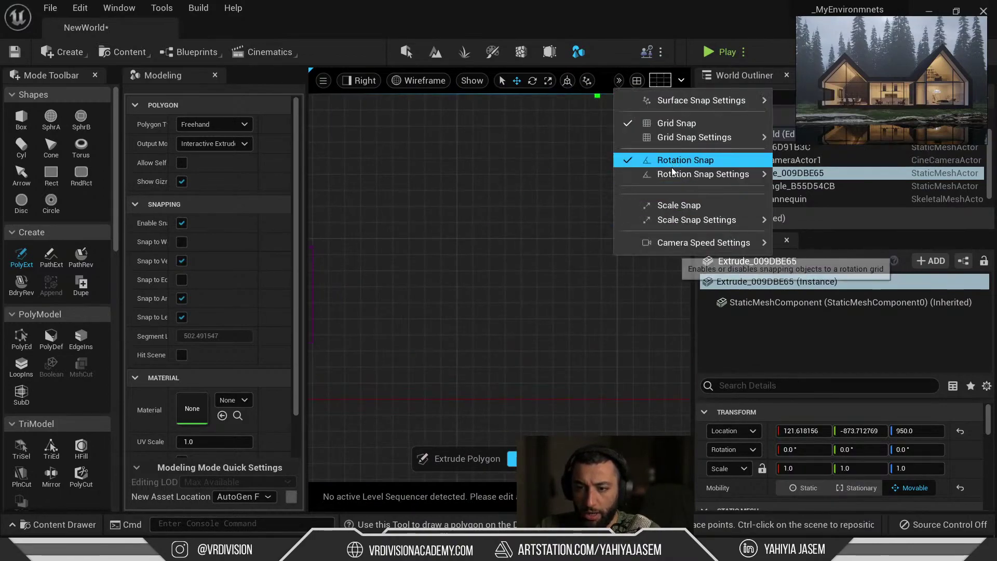
mouse_move(675, 137)
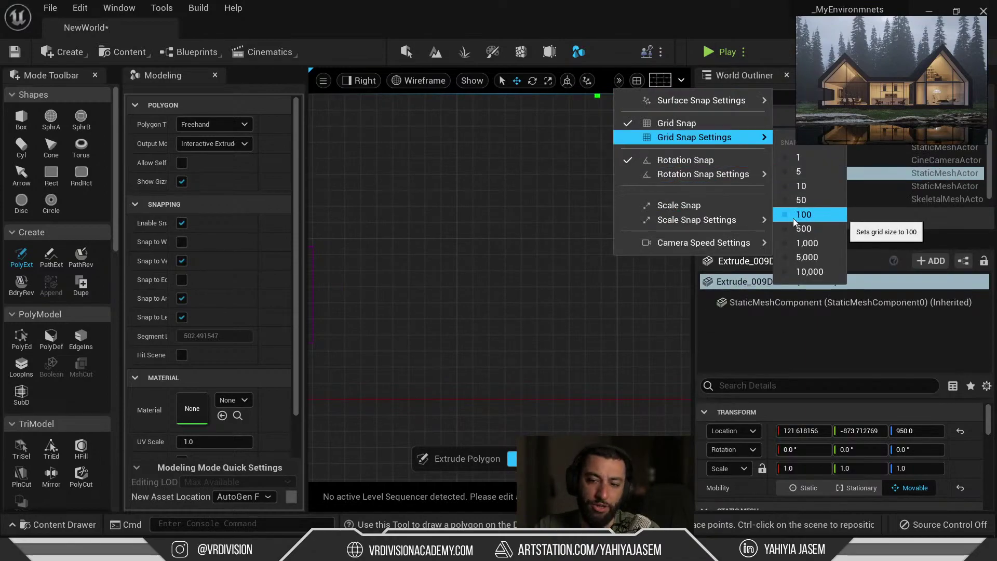
left_click(807, 215)
right_click_drag(434, 235, 552, 204)
scroll(426, 206, "up", 5)
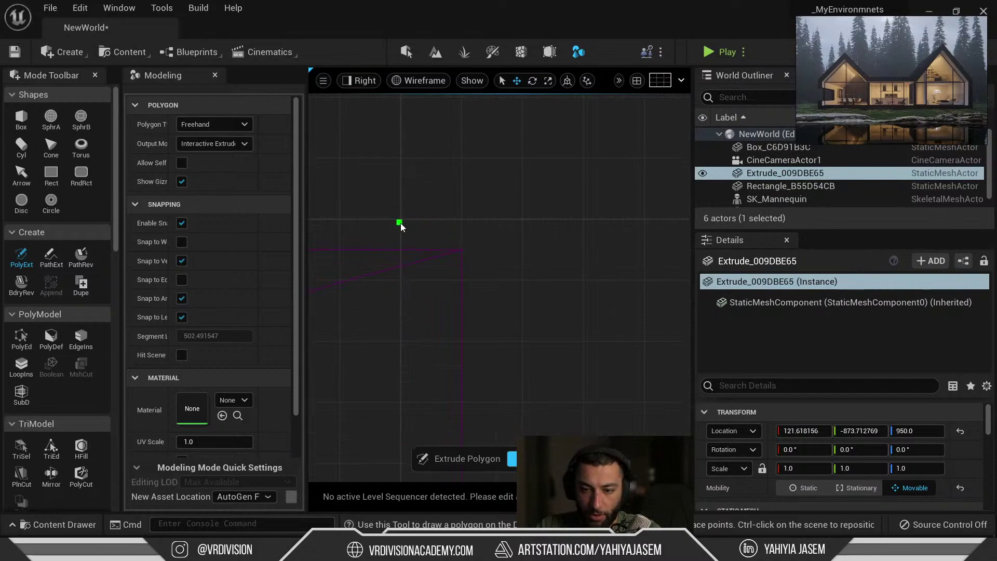
scroll(403, 211, "down", 8)
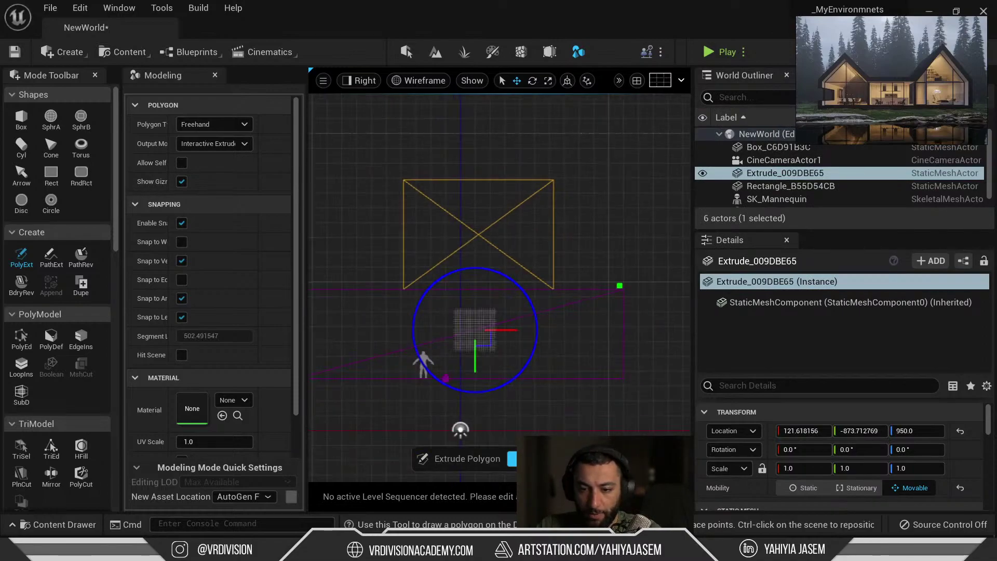
scroll(444, 327, "up", 6)
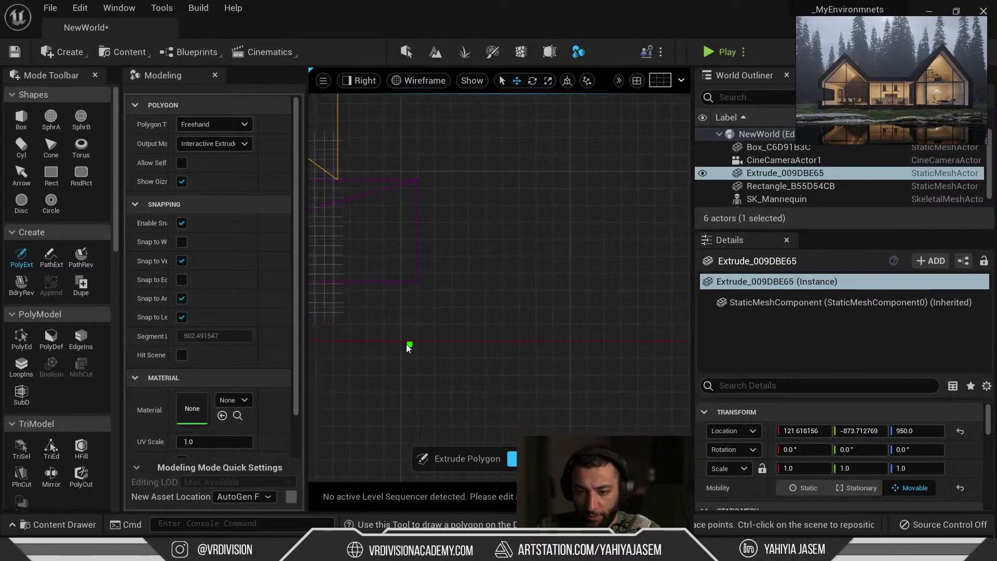
left_click(403, 342)
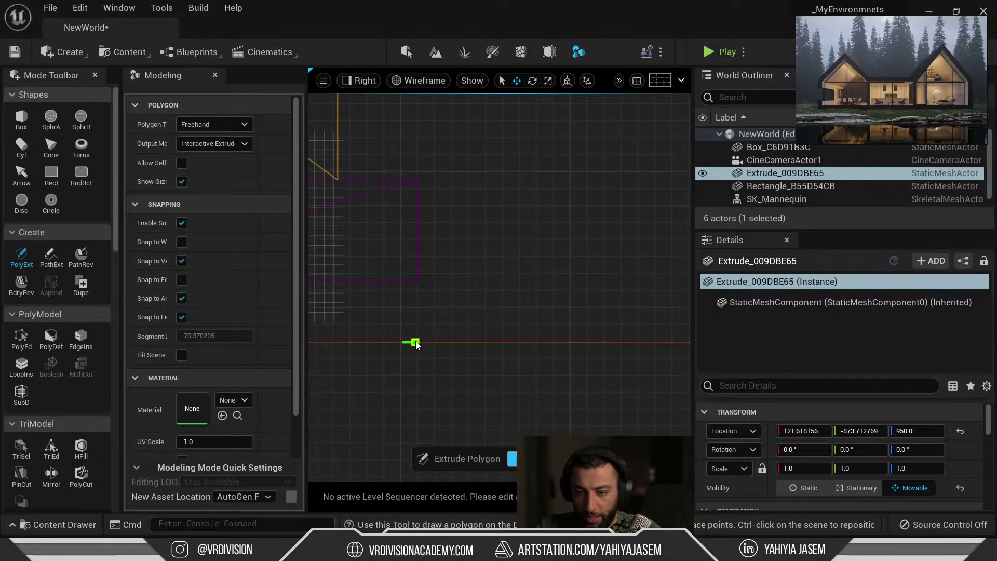
key("Escape")
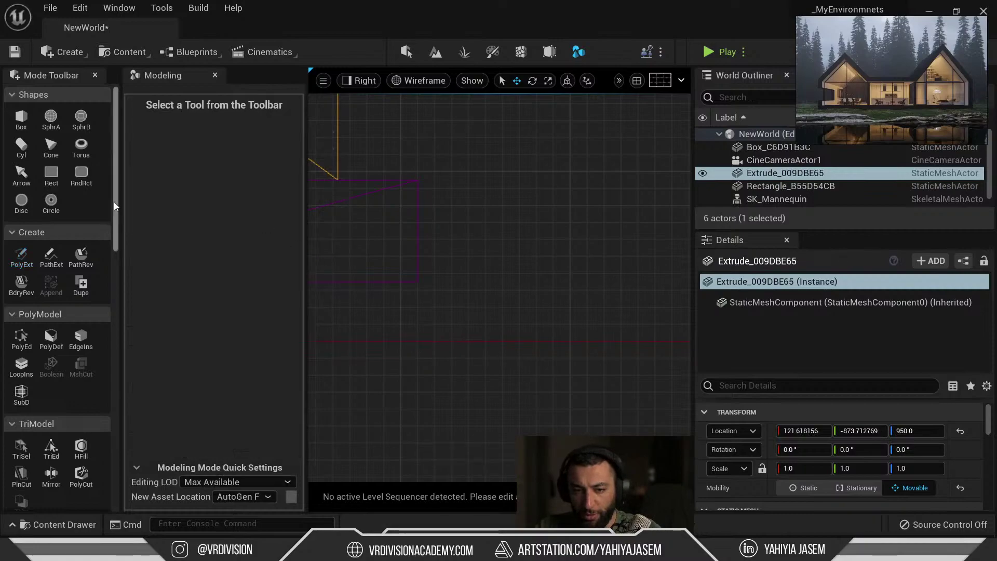
Step: Restart the Extrude Polygon tool with Snap to World Grid enabled
left_click(22, 255)
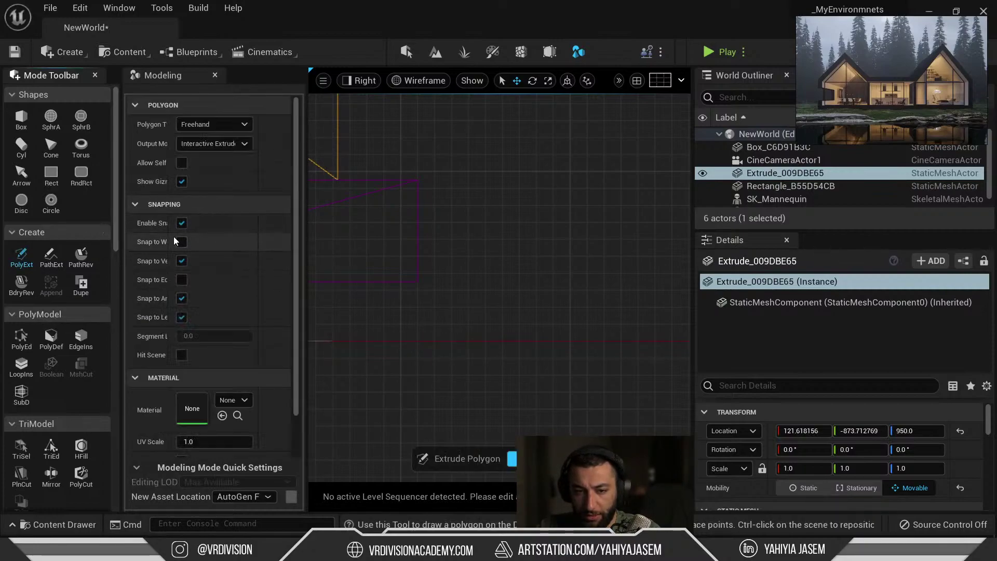
left_click_drag(170, 236, 210, 237)
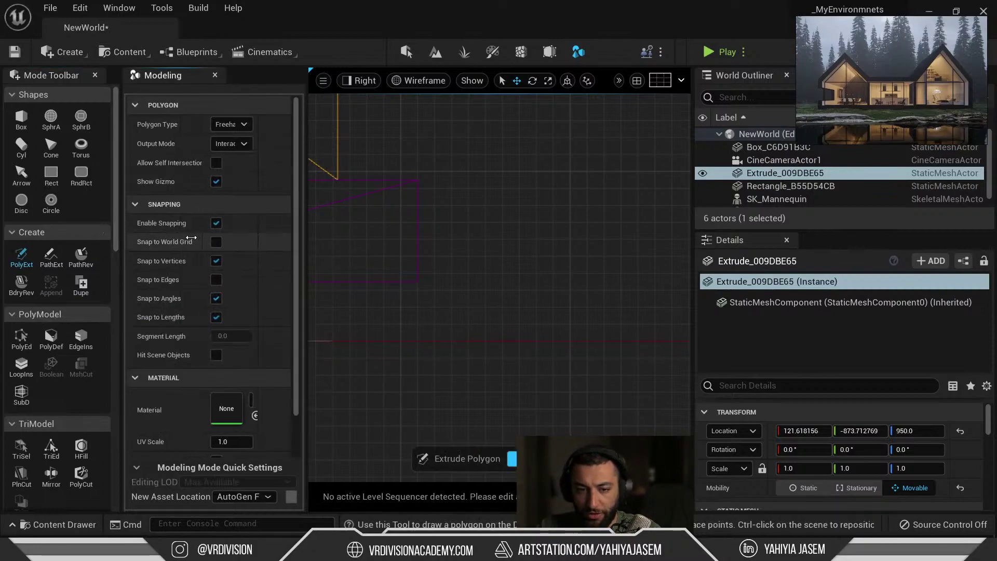
left_click(221, 242)
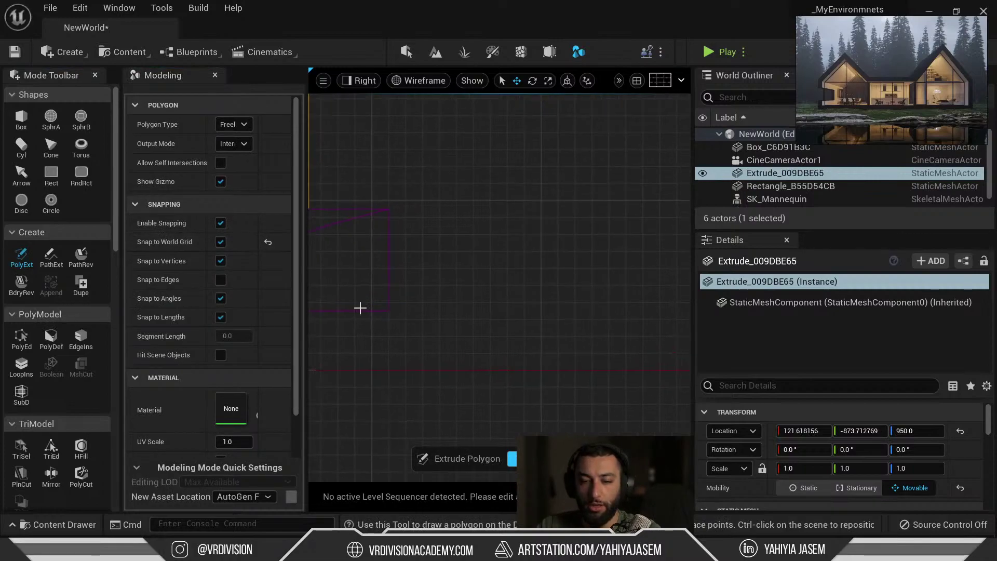
left_click(21, 255)
left_click(21, 256)
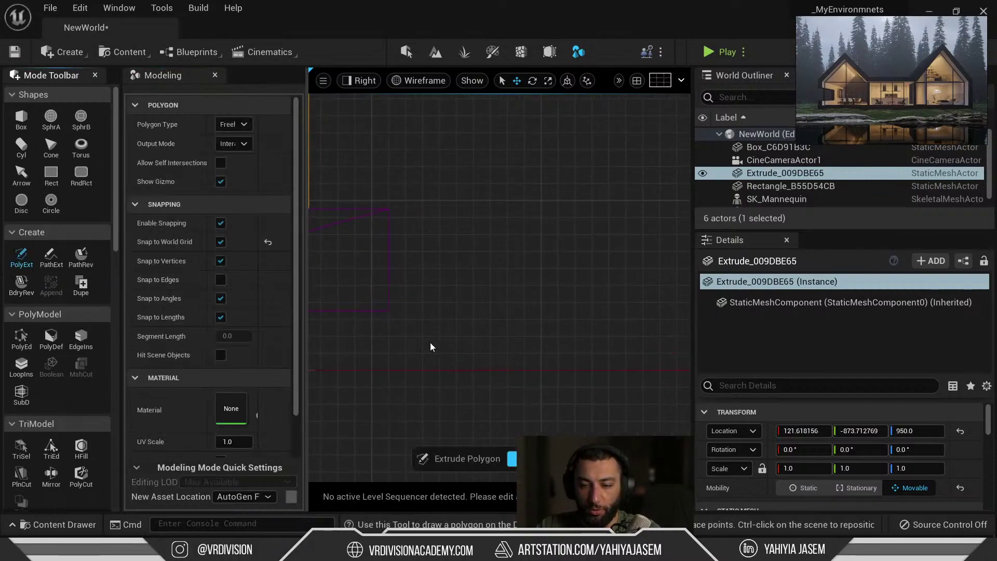
Step: Return to the Perspective view and reposition the drawing plane on the long box's front face, near its outer end
key("alt+g")
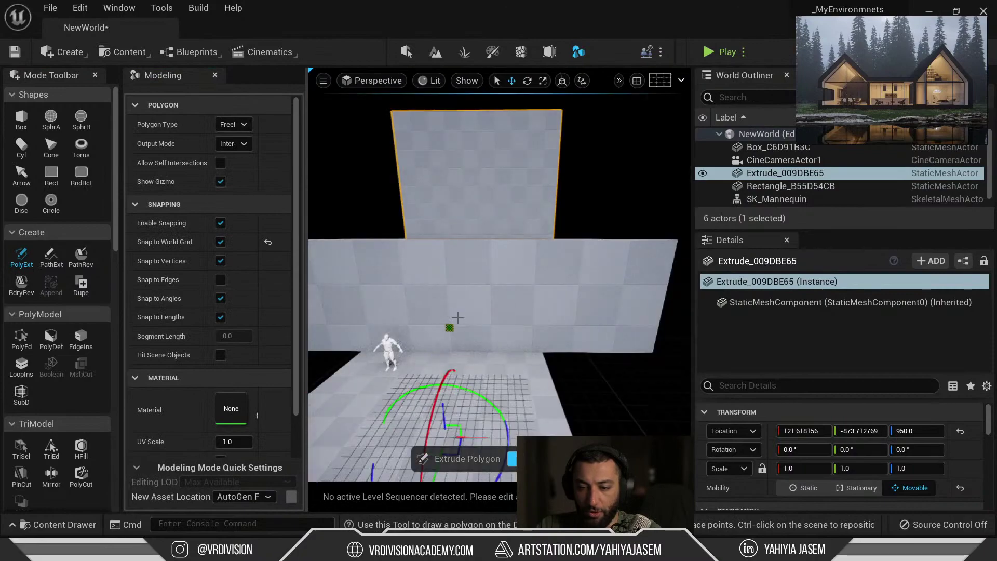
right_click_drag(495, 339, 487, 362)
left_click(600, 270, "ctrl")
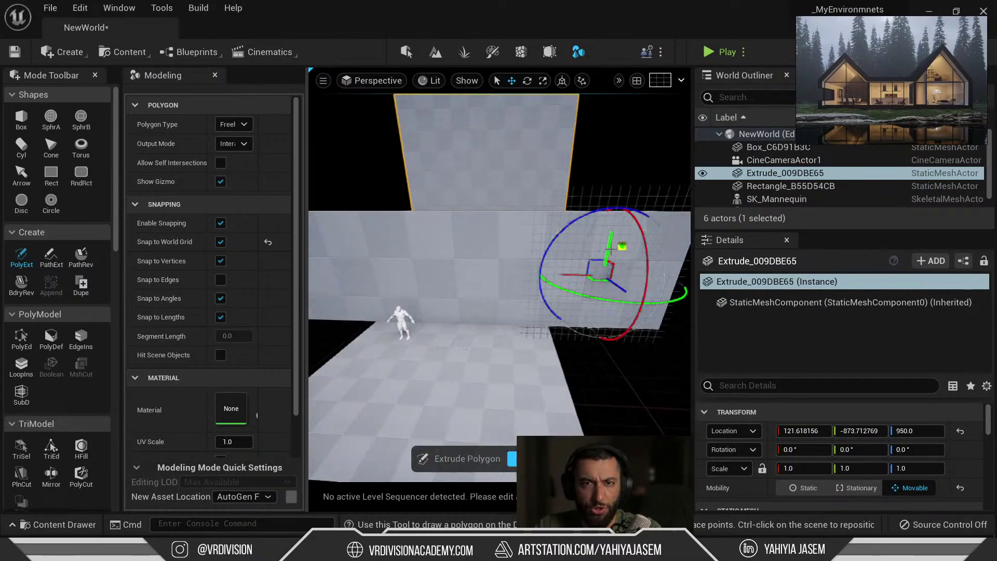
key("w")
right_click_drag(593, 254, 620, 251)
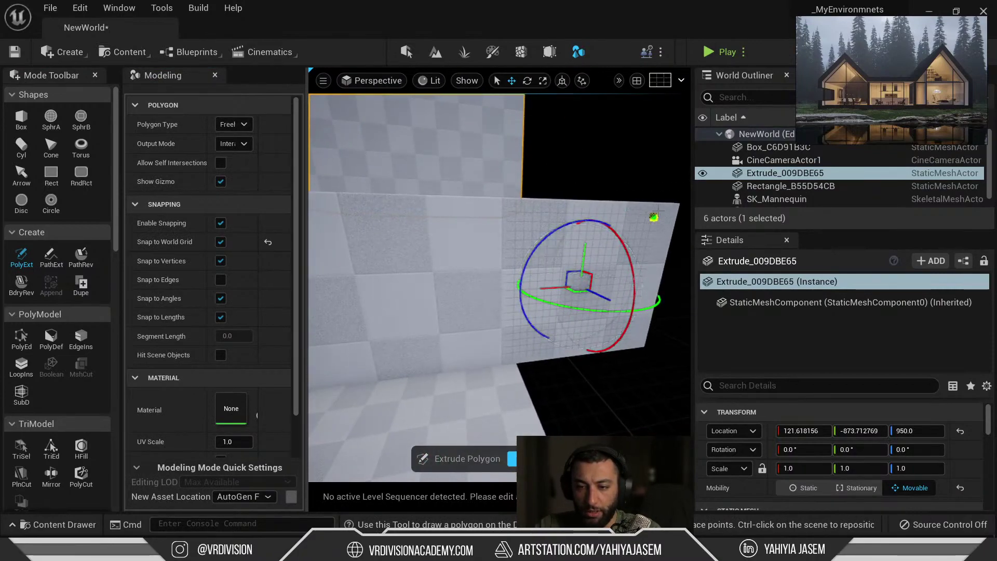
left_click(436, 249, "ctrl")
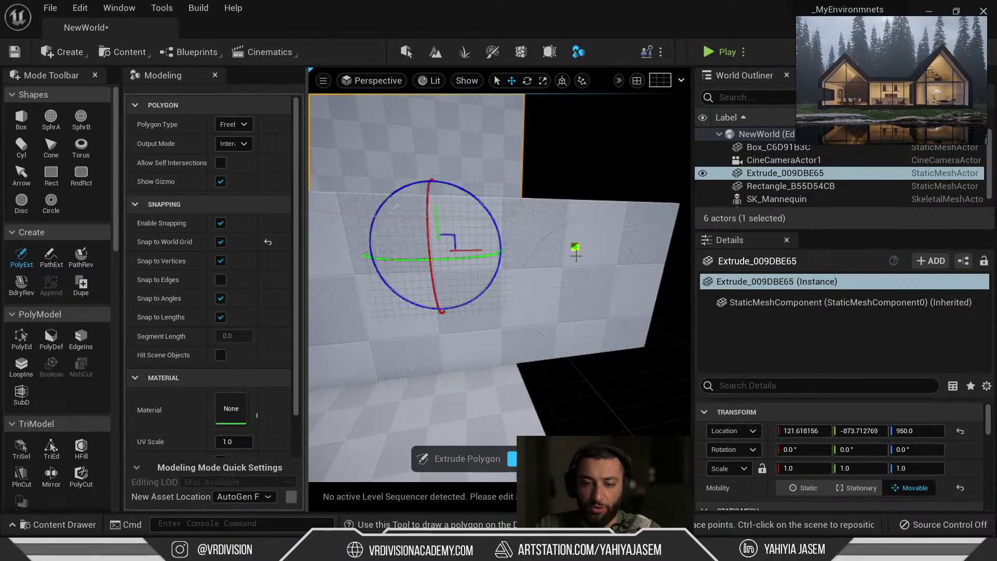
left_click(595, 243, "ctrl")
key("d")
right_click_drag(521, 284, 475, 279)
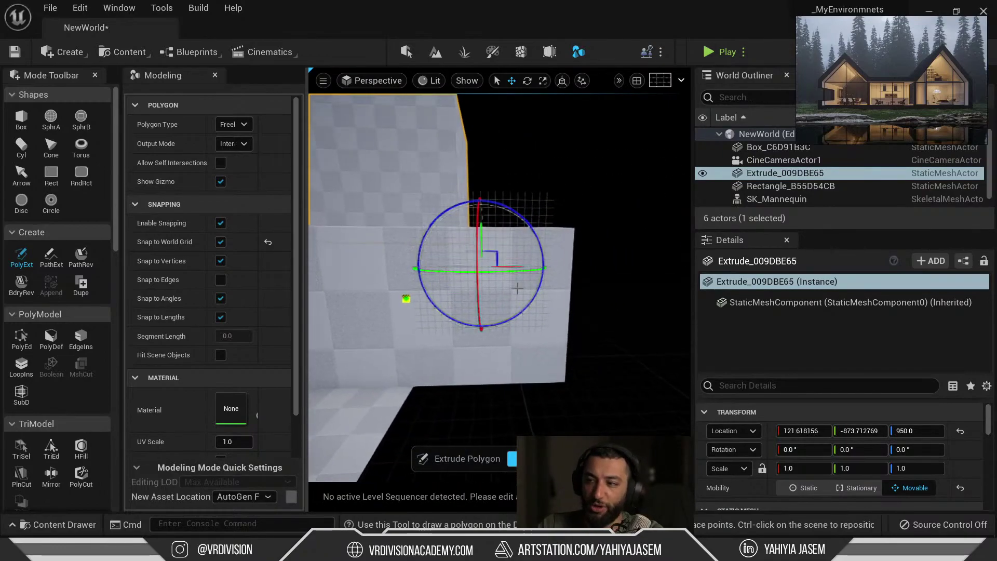
right_click_drag(587, 340, 560, 330)
key("s")
key("a")
key("w")
key("a")
key("d")
key("a")
key("d")
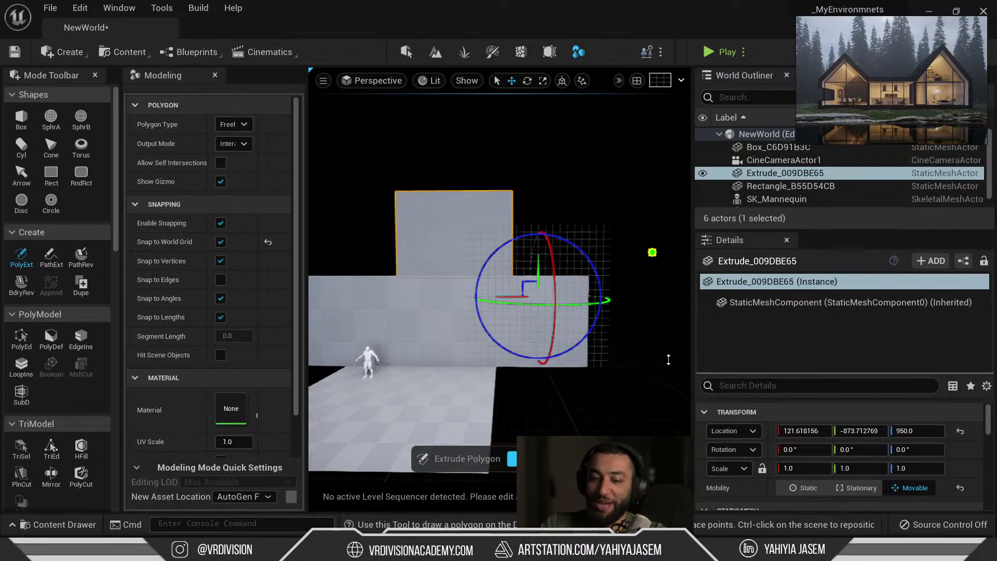
right_click_drag(633, 217, 468, 208)
Step: Switch the viewport to the Right view and set the grid snap size to 10
key("alt+shift+k")
scroll(469, 213, "down", 1)
scroll(479, 327, "up", 1)
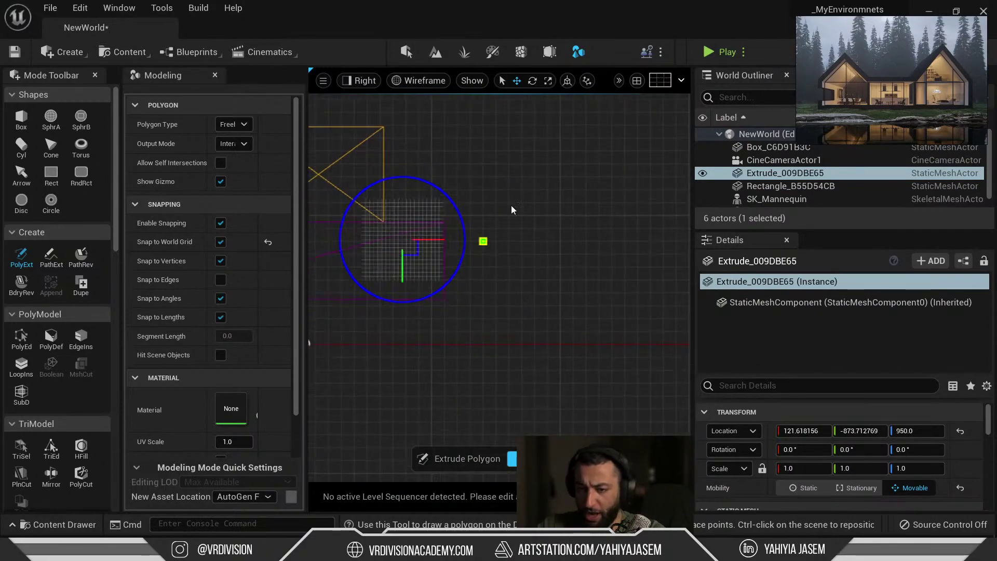
scroll(519, 215, "up", 3)
scroll(501, 197, "down", 1)
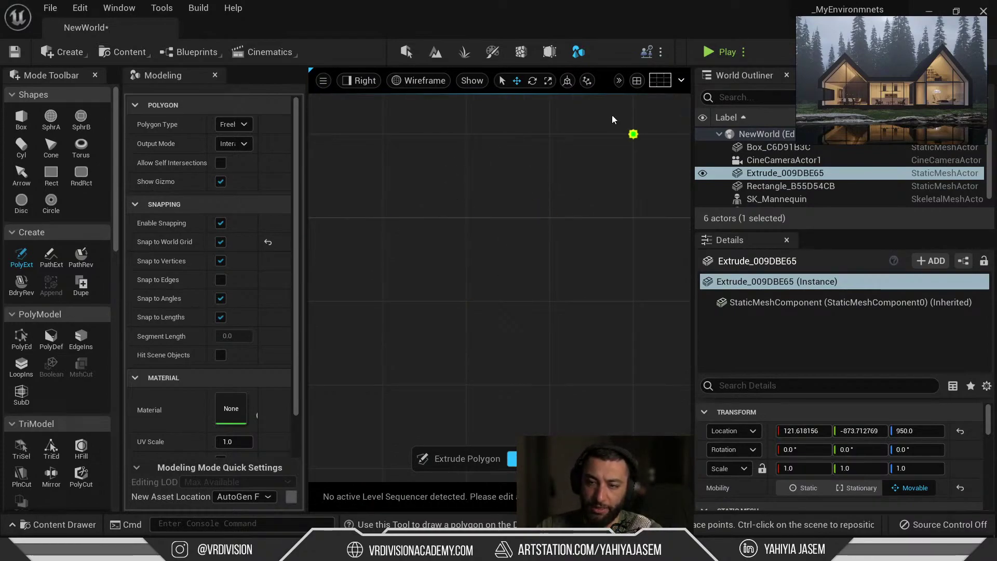
left_click(619, 83)
mouse_move(685, 136)
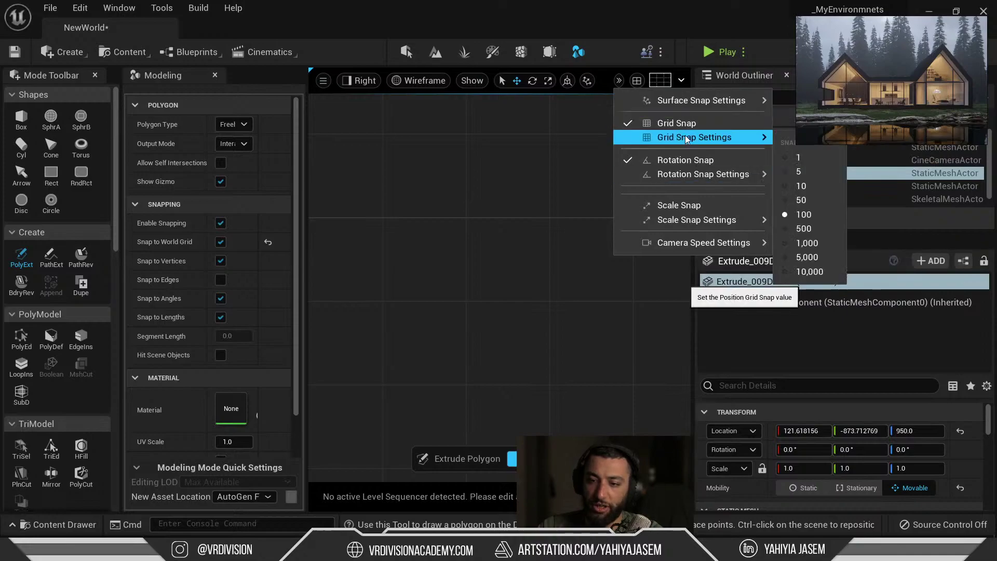
left_click(783, 186)
left_click(482, 214)
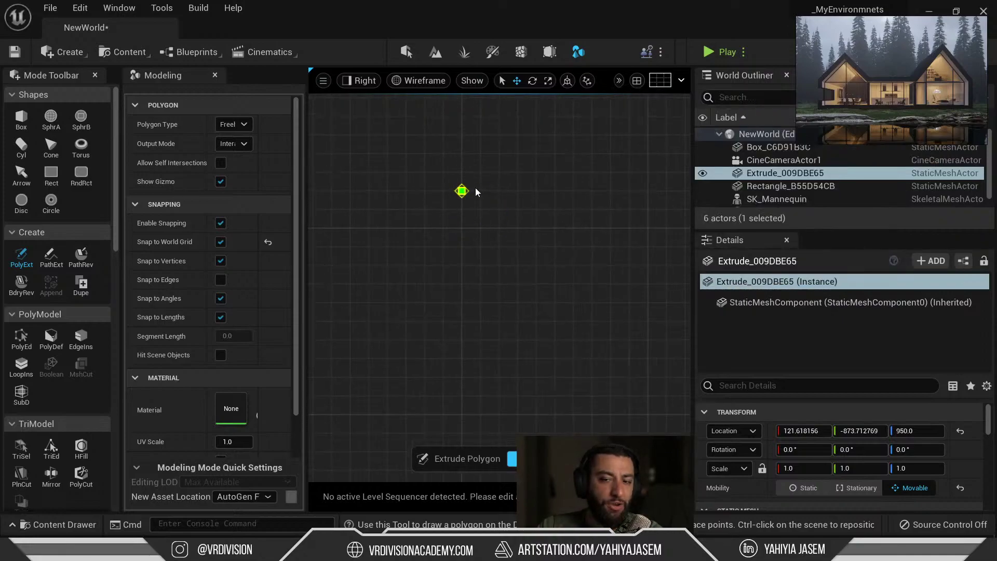
Step: Draw a closed polygon with one jagged side and one straight side in the empty space beside the boxes, and extrude it
left_click(535, 154)
left_click(610, 210)
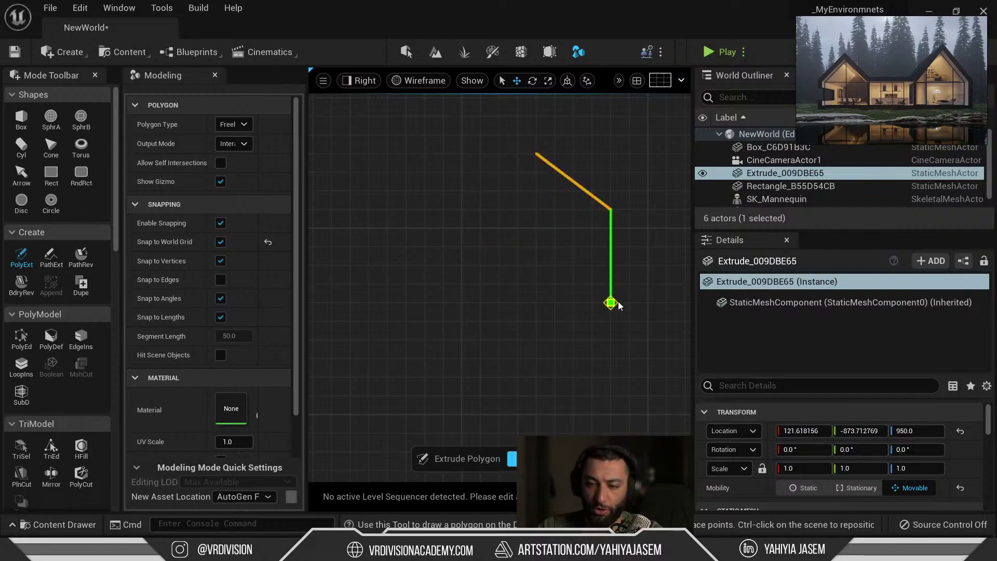
left_click(610, 302)
left_click(536, 302)
left_click(553, 378)
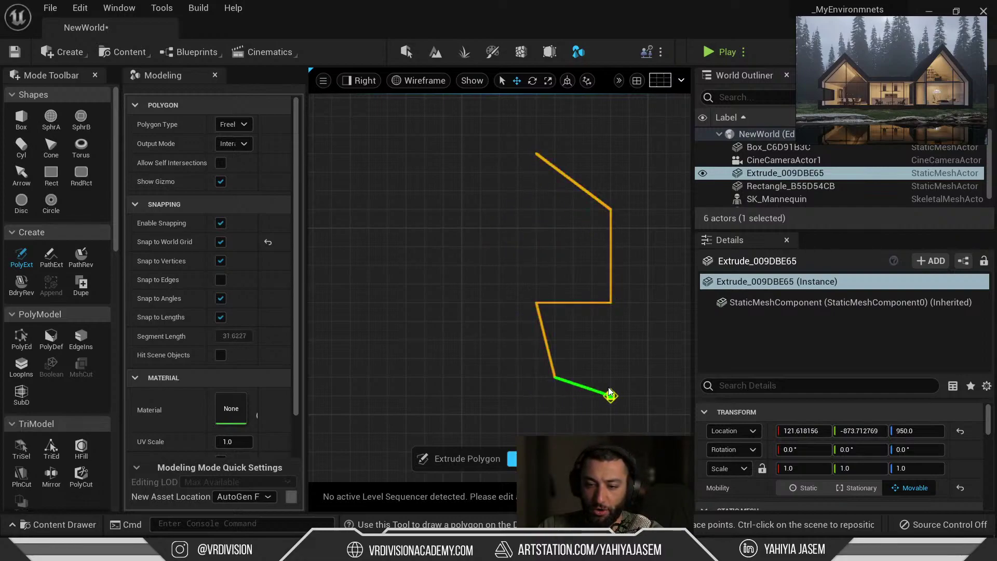
scroll(612, 397, "down", 1)
right_click_drag(582, 435, 561, 219)
scroll(533, 298, "down", 5)
left_click(540, 302)
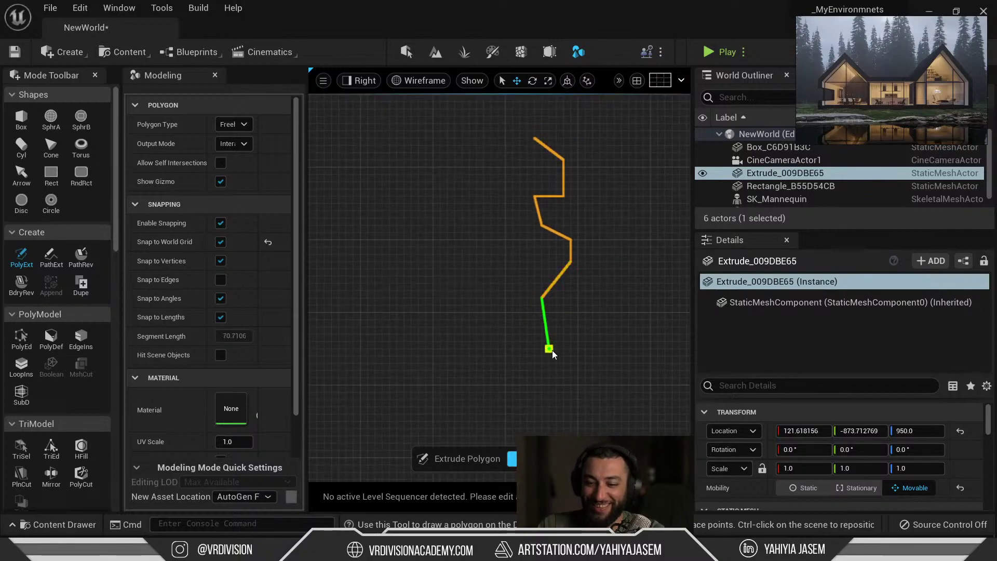
left_click(550, 357)
left_click(469, 356)
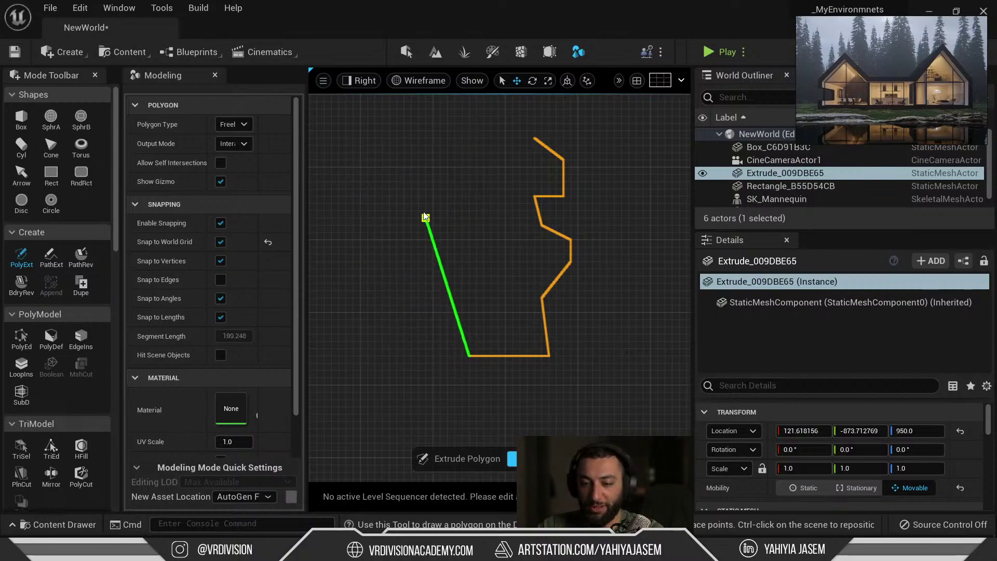
left_click(469, 132)
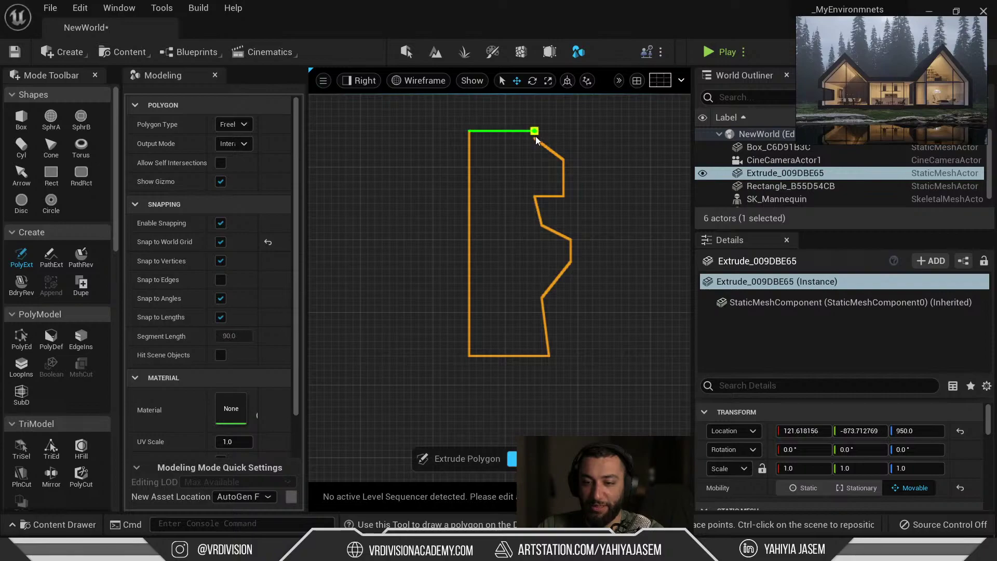
left_click(534, 137)
left_click(521, 155)
Step: Return to the Perspective view and delete the extruded jagged shape
key("alt+g")
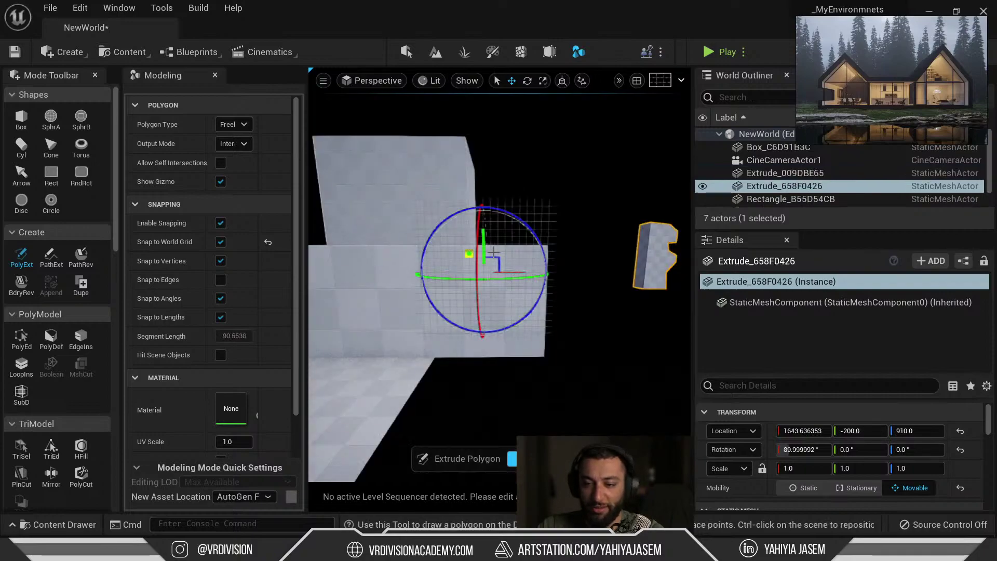
left_click_drag(522, 155, 333, 166, "alt")
left_click_drag(488, 208, 521, 229, "alt")
key("Delete")
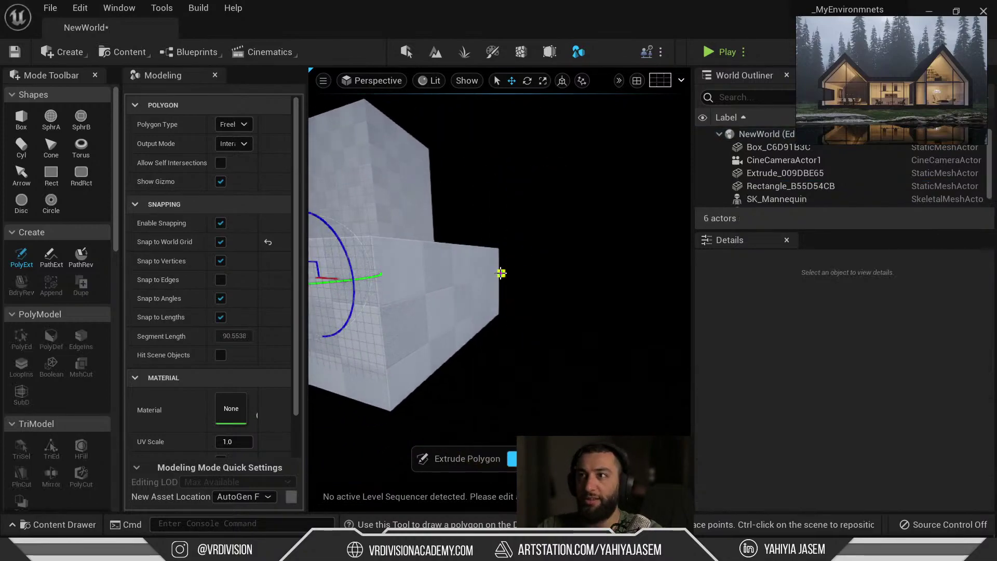
Step: Switch the viewport back to the Right view and set the grid snap size to 100
left_click_drag(500, 274, 628, 239, "alt")
mouse_move(529, 304)
left_mouse_down("alt")
mouse_move(527, 297)
mouse_move(527, 311)
left_mouse_up("alt")
key("alt+shift+k")
scroll(506, 310, "down", 4)
right_click_drag(506, 310, 443, 325)
scroll(529, 310, "down", 4)
scroll(562, 330, "up", 4)
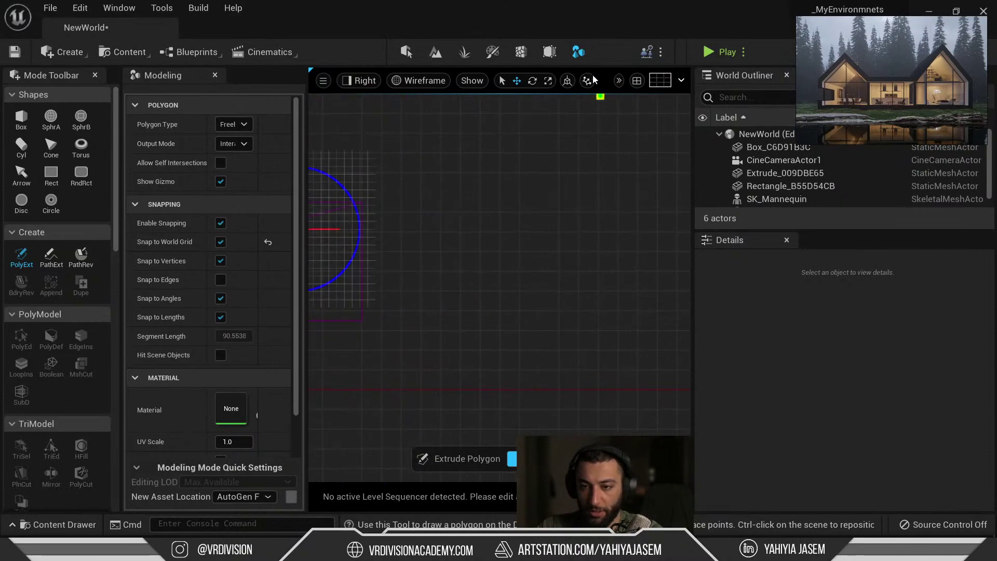
left_click(636, 81)
mouse_move(726, 137)
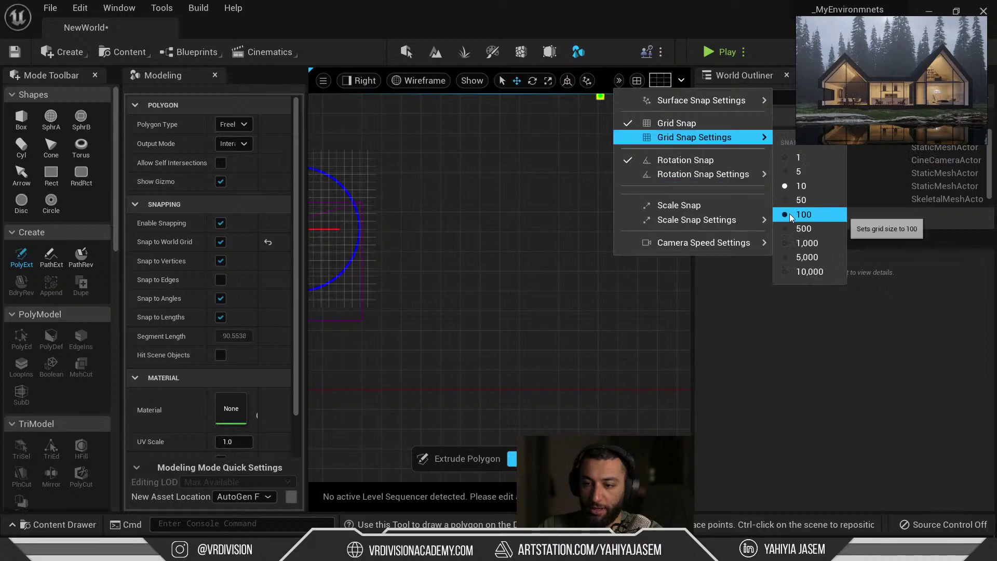
left_click(803, 215)
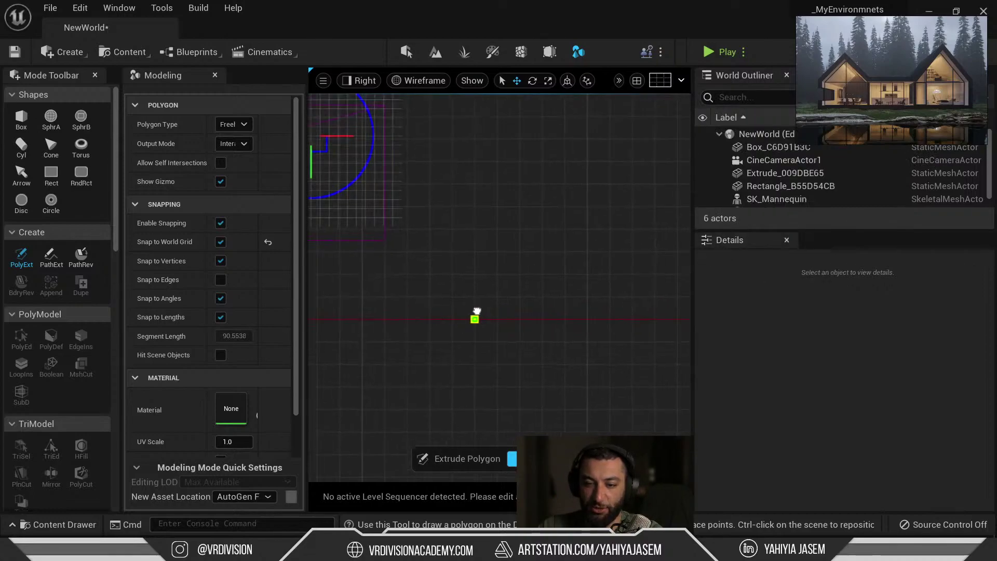
Step: Start a polygon on the red ground line beside the boxes and expand the viewport to full screen
scroll(432, 328, "down", 1)
right_click_drag(476, 310, 421, 326)
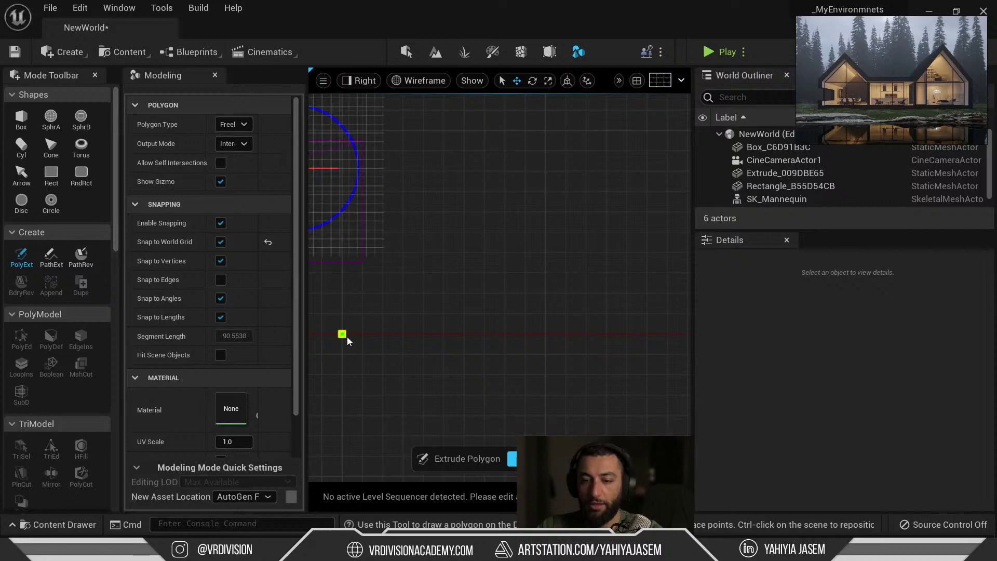
scroll(348, 338, "down", 3)
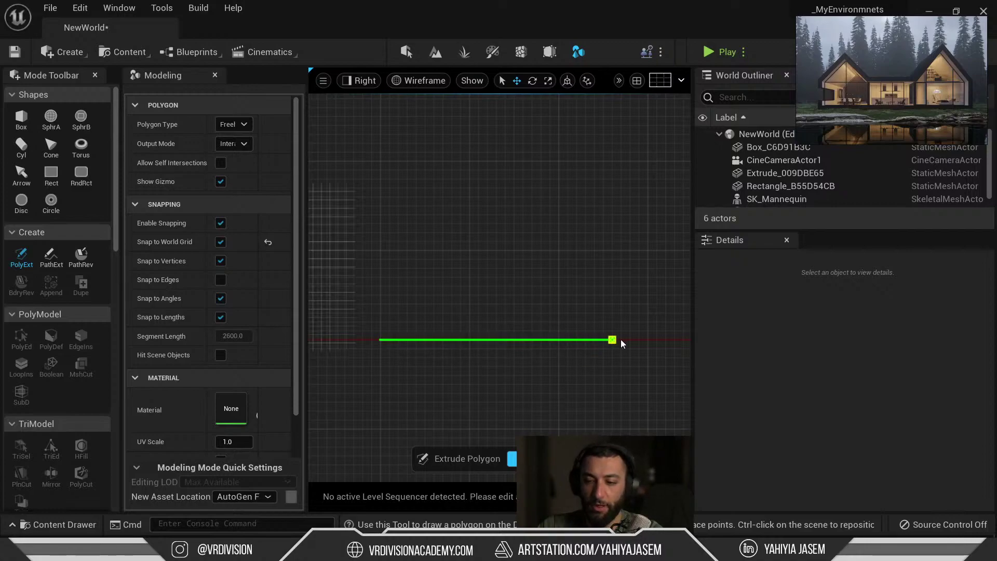
scroll(650, 346, "down", 1)
right_click_drag(649, 346, 588, 275)
key("F11")
right_click_drag(515, 270, 543, 281)
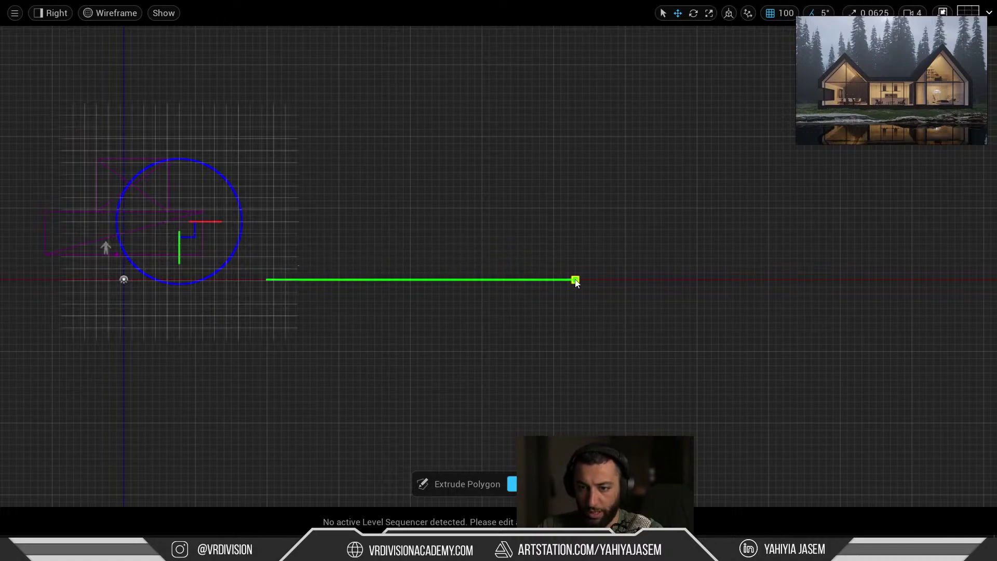
Step: Try a base edge about 42 grid squares long along the ground line, and undo both of its points
scroll(573, 278, "up", 3)
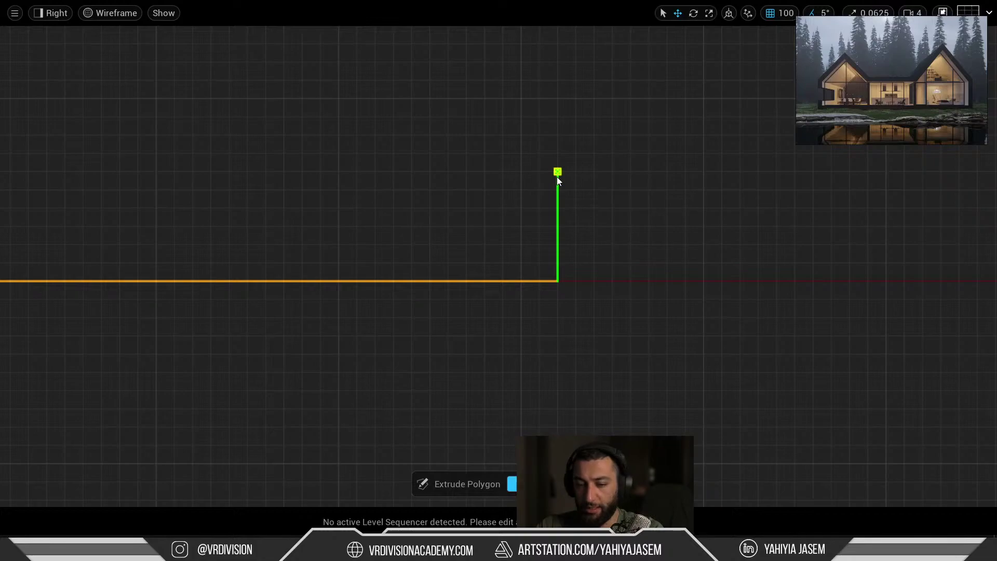
scroll(556, 177, "up", 1)
right_click_drag(472, 178, 689, 223)
scroll(691, 221, "down", 3)
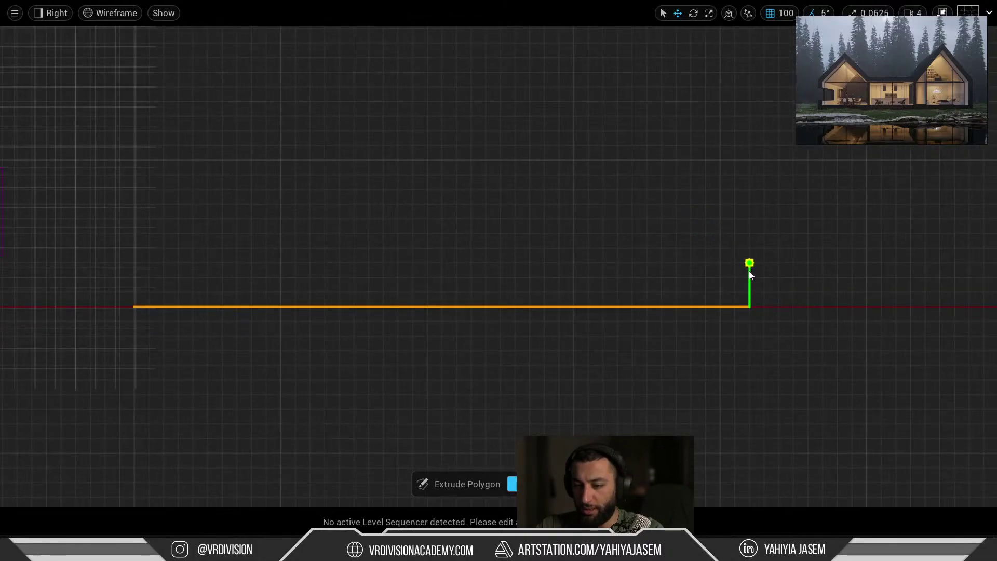
right_click_drag(749, 269, 656, 278)
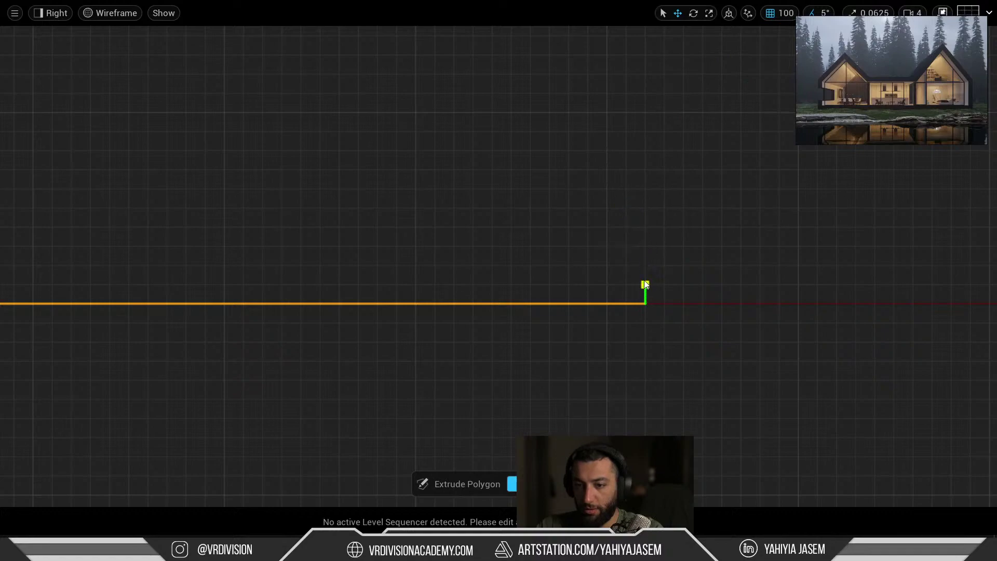
right_click_drag(393, 155, 626, 208)
scroll(560, 210, "down", 1)
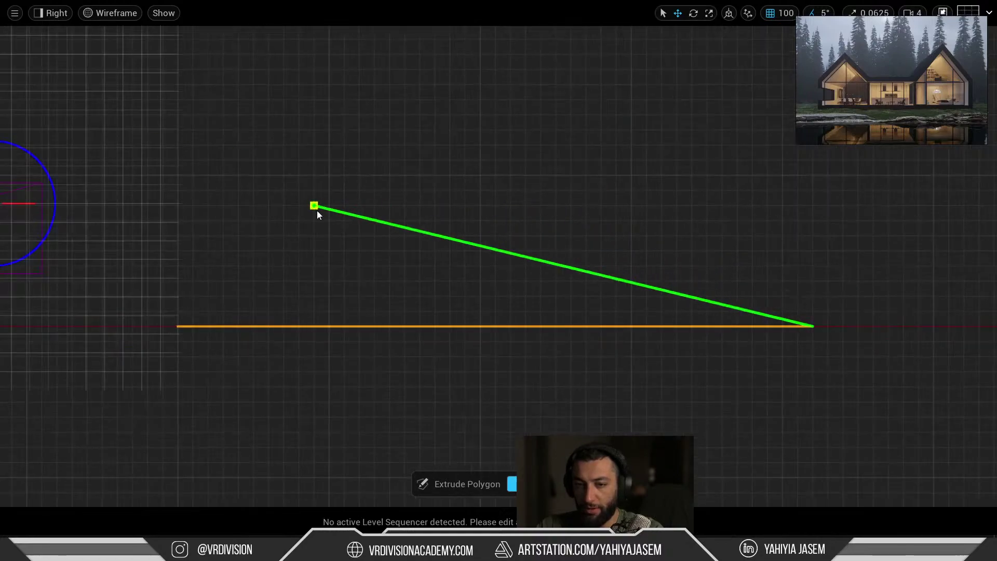
key("ctrl+z")
key("ctrl+z")
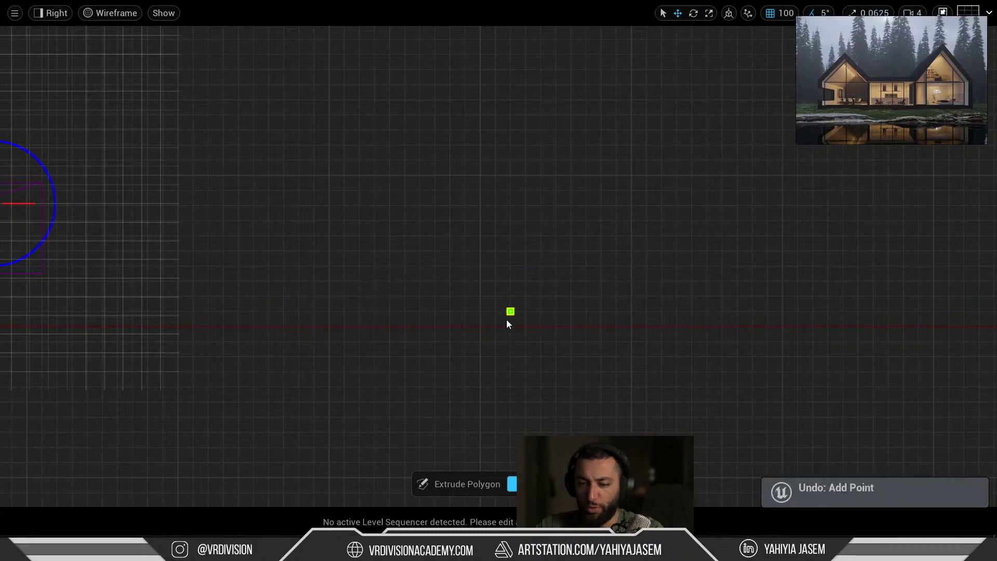
Step: Draw a base edge about 22 grid squares long on the ground line and a vertical wall about 6 squares high at its far end
scroll(286, 310, "up", 1)
right_click_drag(286, 310, 371, 316)
left_click(252, 336)
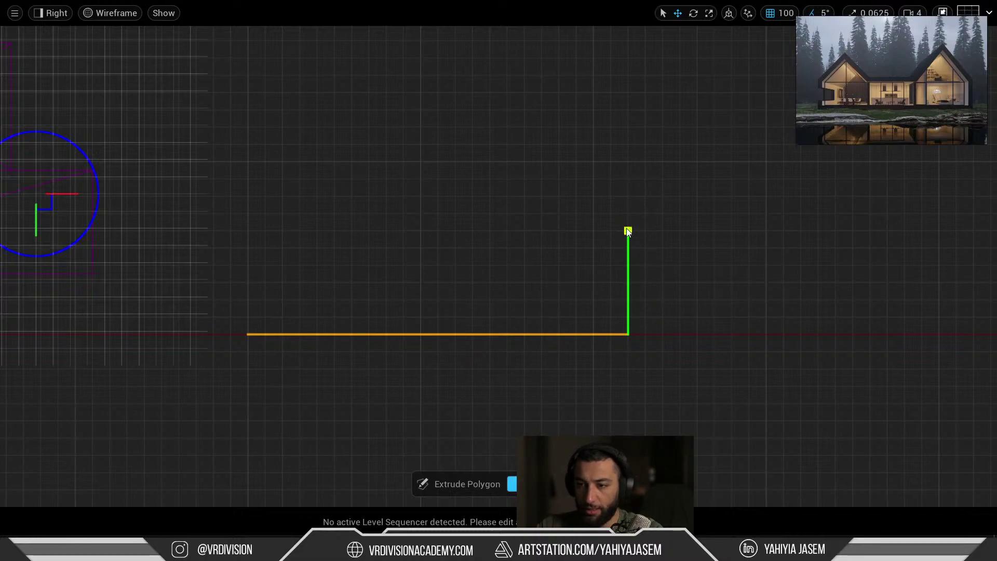
left_click(628, 230)
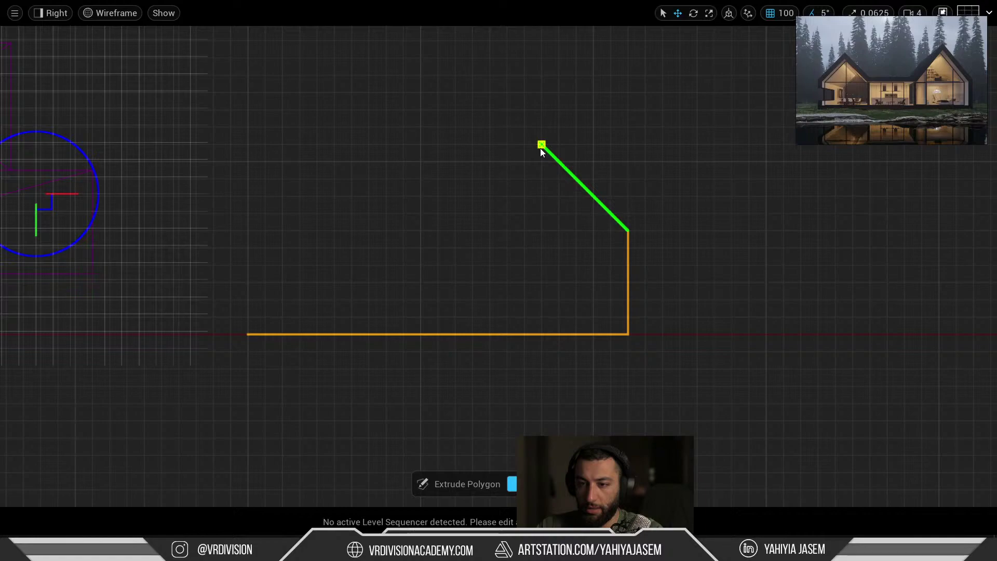
Step: Add a symmetric gable rising about 5 grid squares above the wall, followed by a flat roof edge about 8 squares long
left_click(540, 148)
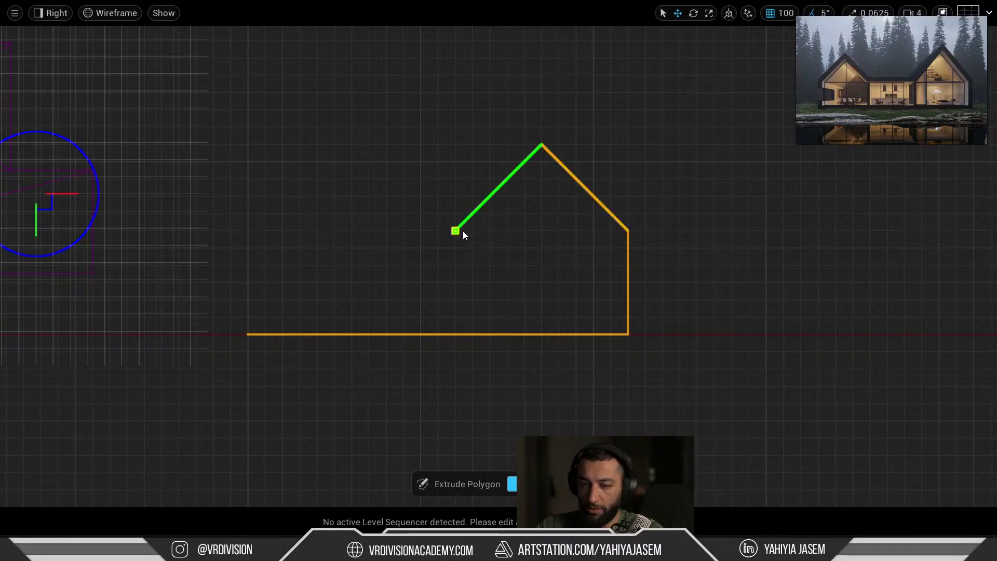
left_click(460, 232)
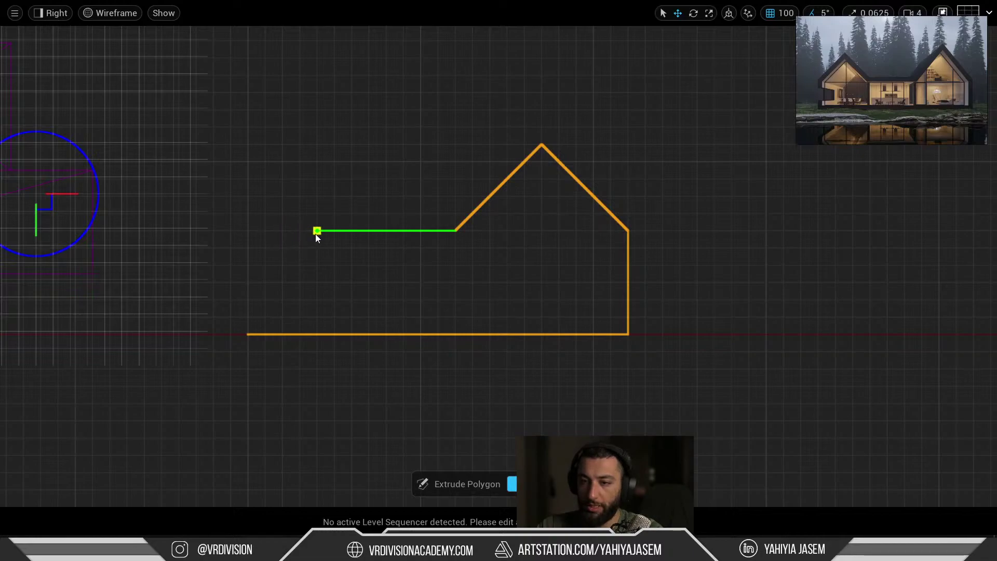
left_click(316, 232)
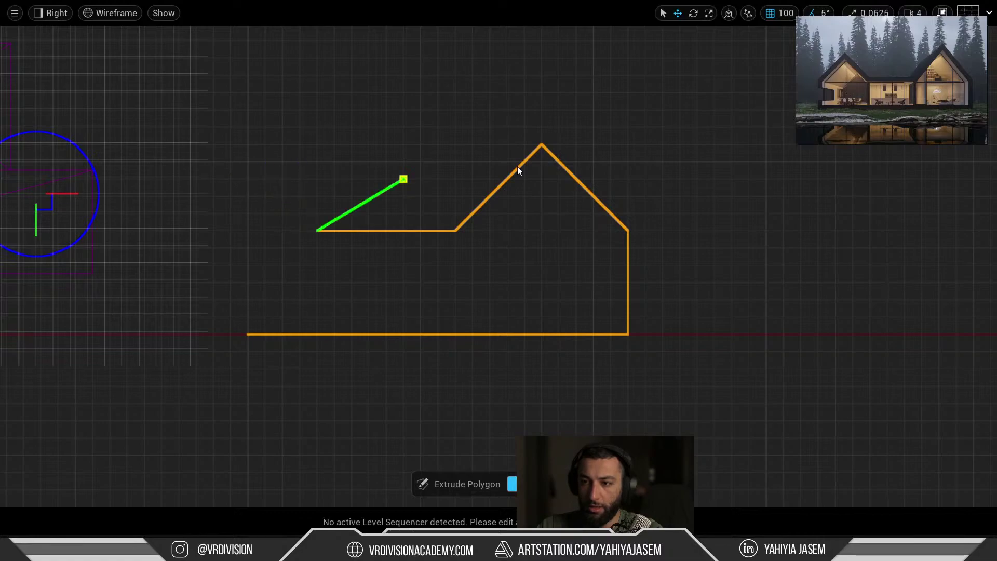
Step: Undo the flat roof edge and both gable slopes, back to the top of the vertical wall
scroll(457, 193, "down", 3)
right_click_drag(456, 193, 529, 233)
key("ctrl+z")
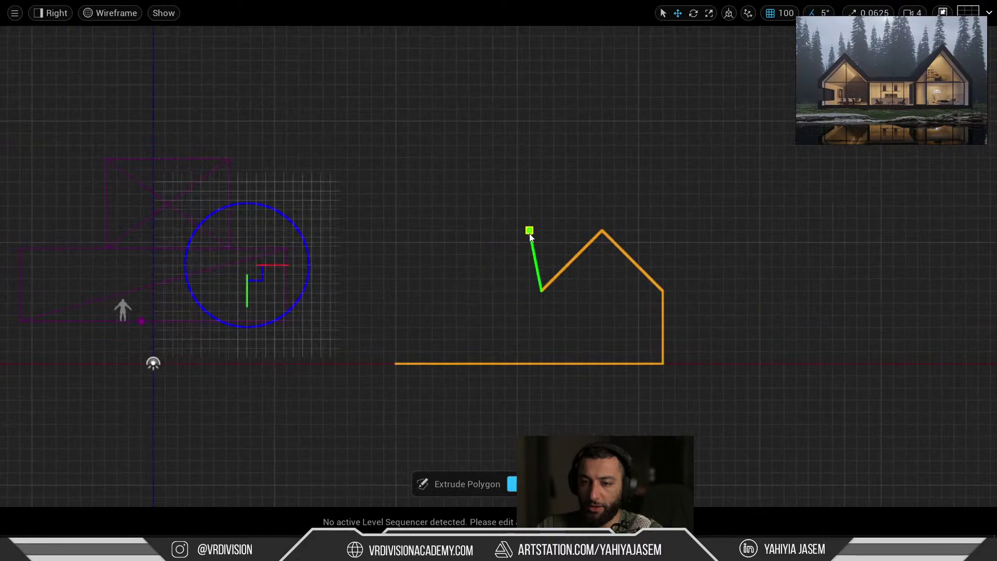
key("ctrl+z")
key("ctrl+z")
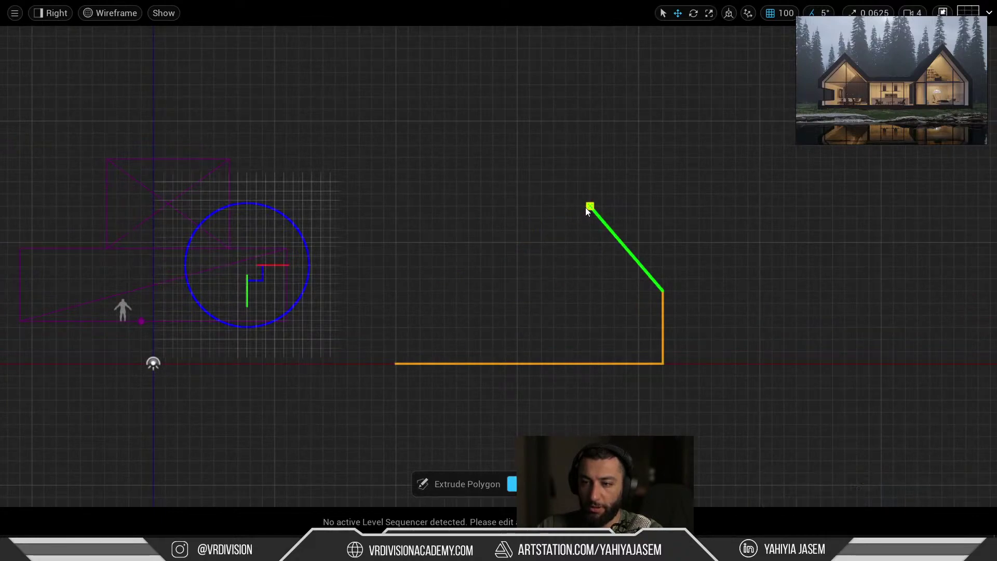
Step: Draw a symmetric gable about 12 grid squares wide and 7 high above the wall, followed by a flat roof edge about 10 squares long
left_click(587, 208)
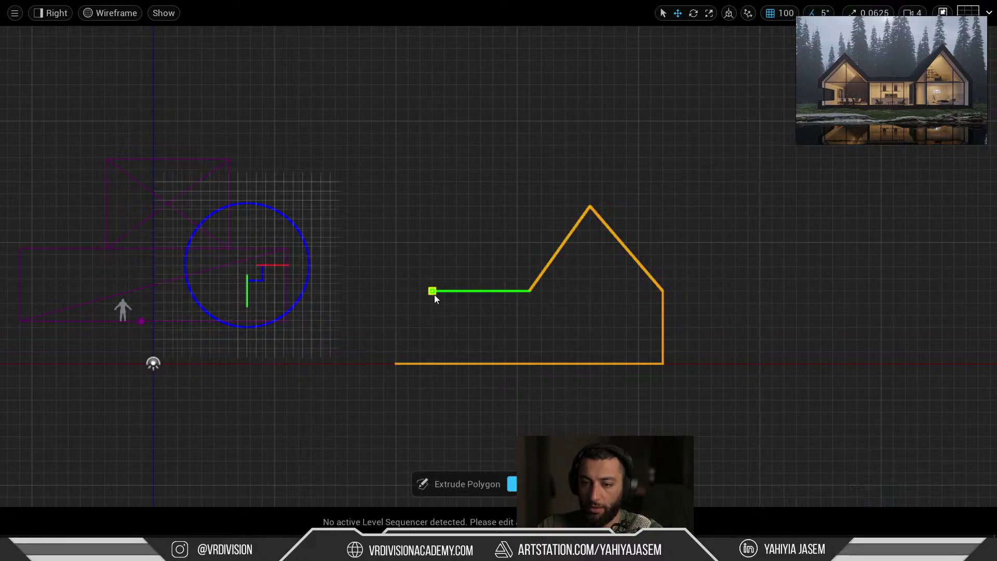
key("ctrl+z")
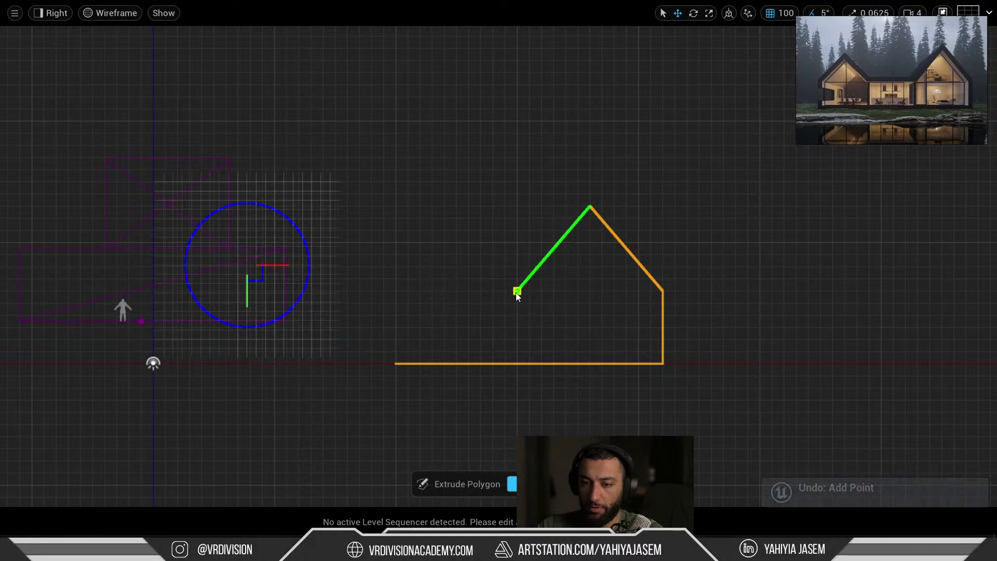
left_click(517, 291)
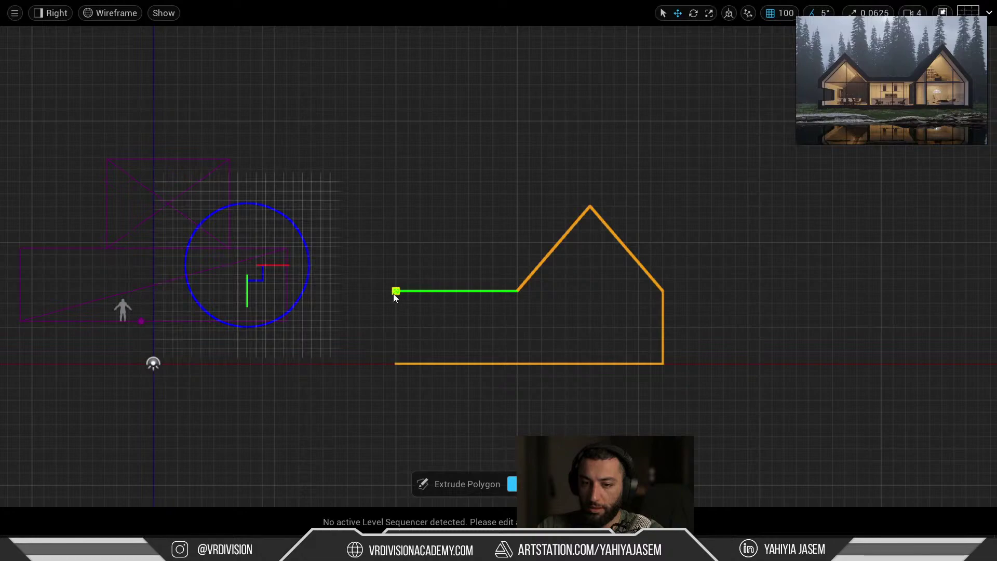
left_click(394, 293)
Step: Add a second gable about 12 grid squares wide and 6 high, and close the outline with its outer wall and the ground line
middle_click_drag(335, 243, 564, 251)
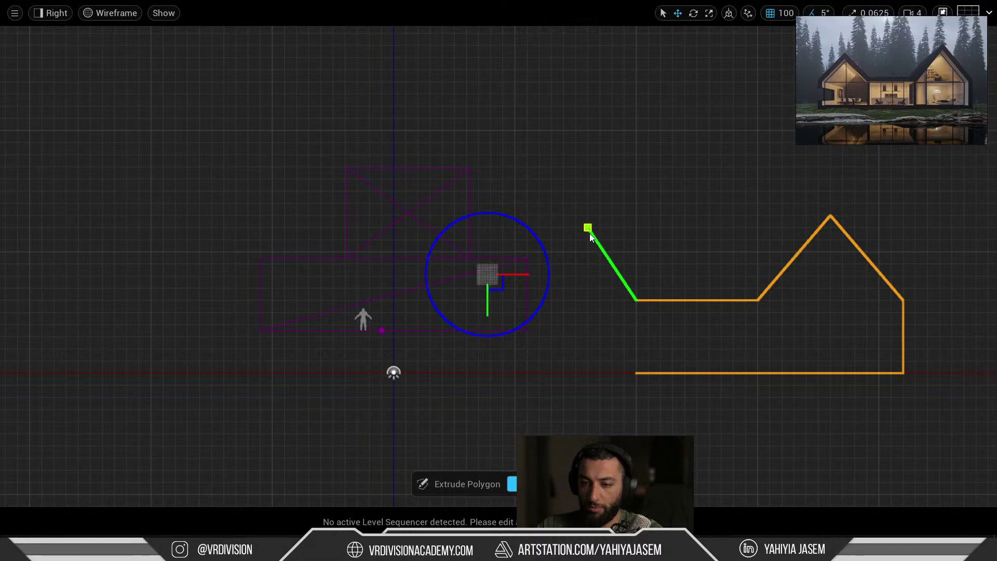
left_click(586, 239)
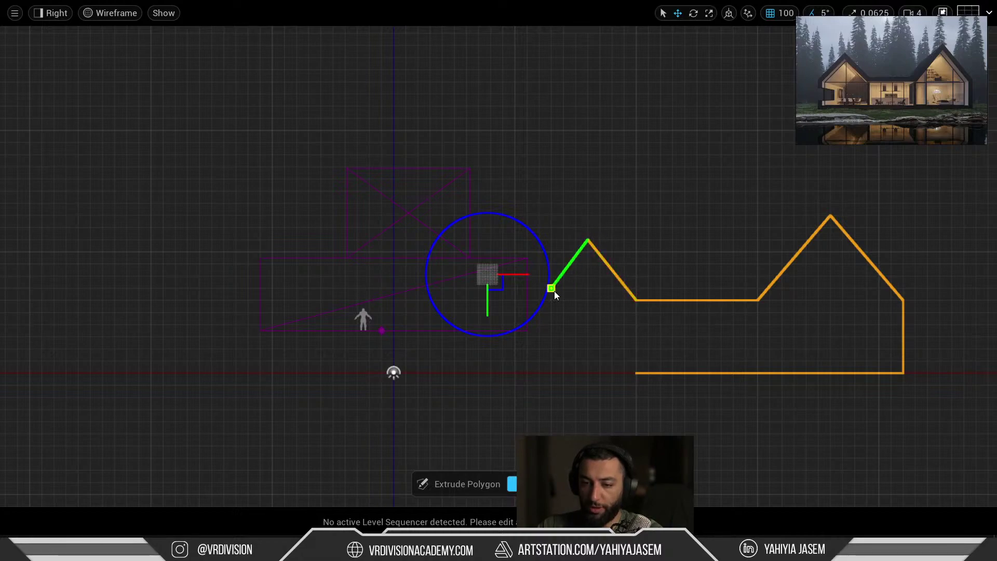
key("ctrl+z")
left_click(563, 227)
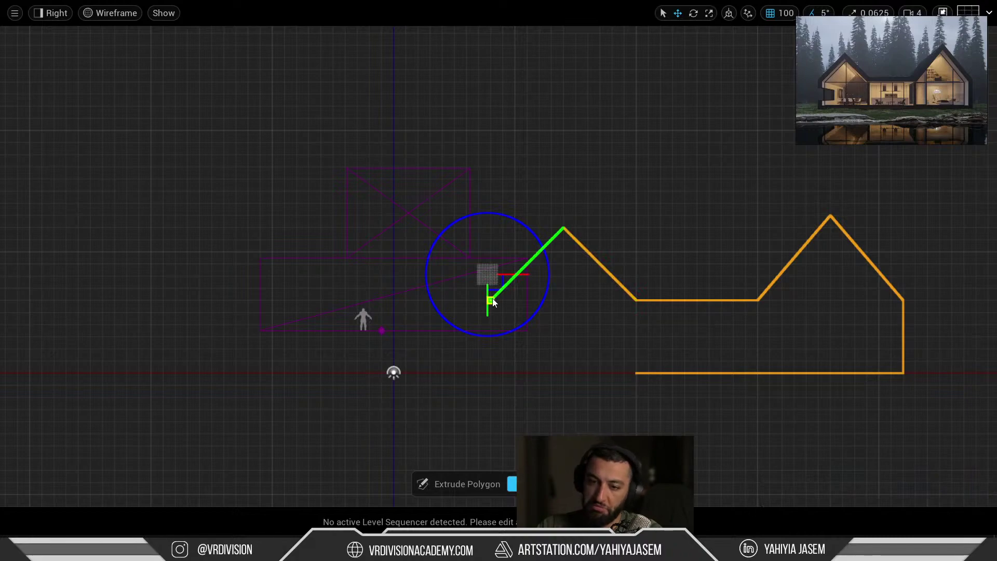
left_click(491, 300)
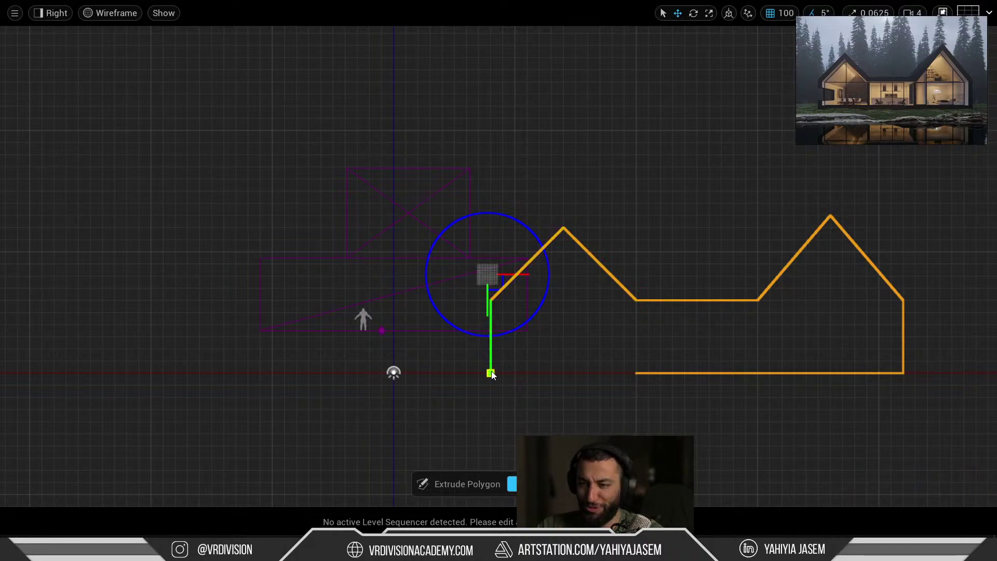
left_click(490, 373)
left_click(638, 376)
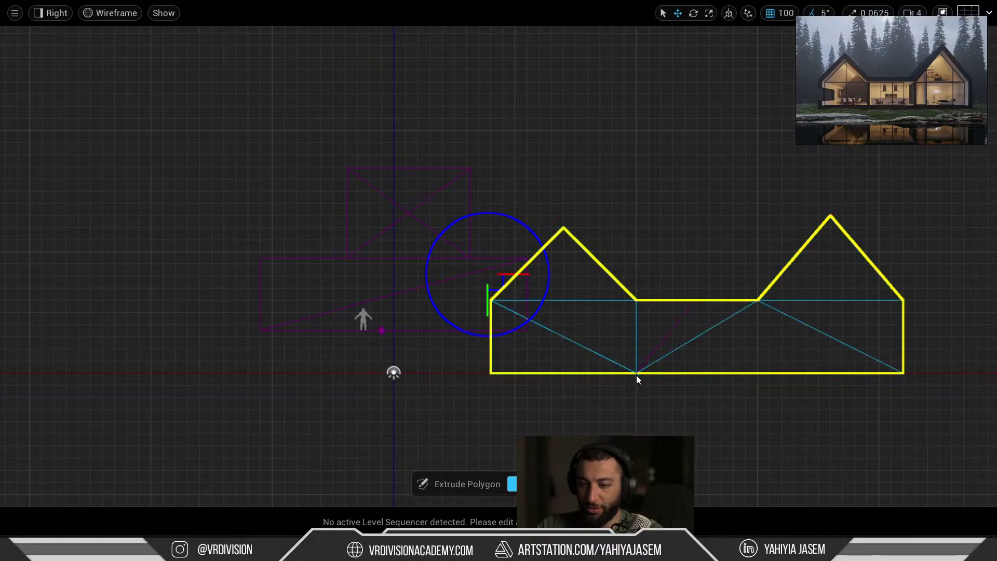
Step: Extrude the closed house outline to a shallow depth in the perspective view and restore the full editor layout
key("alt+g")
mouse_move(545, 294)
right_mouse_down()
mouse_move(488, 358)
mouse_move(436, 385)
mouse_move(395, 374)
mouse_move(384, 387)
mouse_move(477, 399)
mouse_move(504, 358)
mouse_move(540, 348)
right_mouse_up()
right_click_drag(445, 210, 452, 189)
right_click_drag(448, 290, 421, 334)
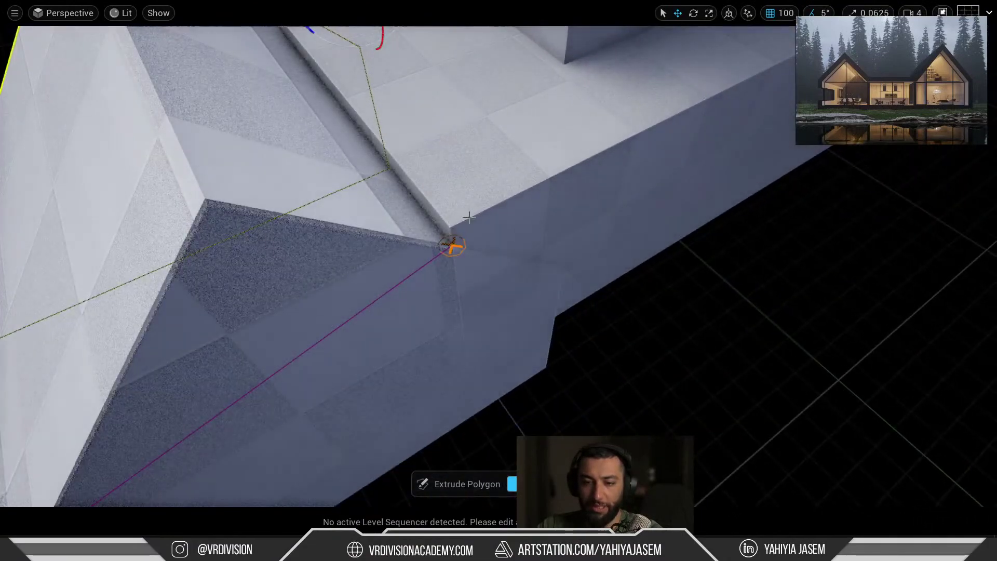
right_click_drag(568, 83, 567, 36)
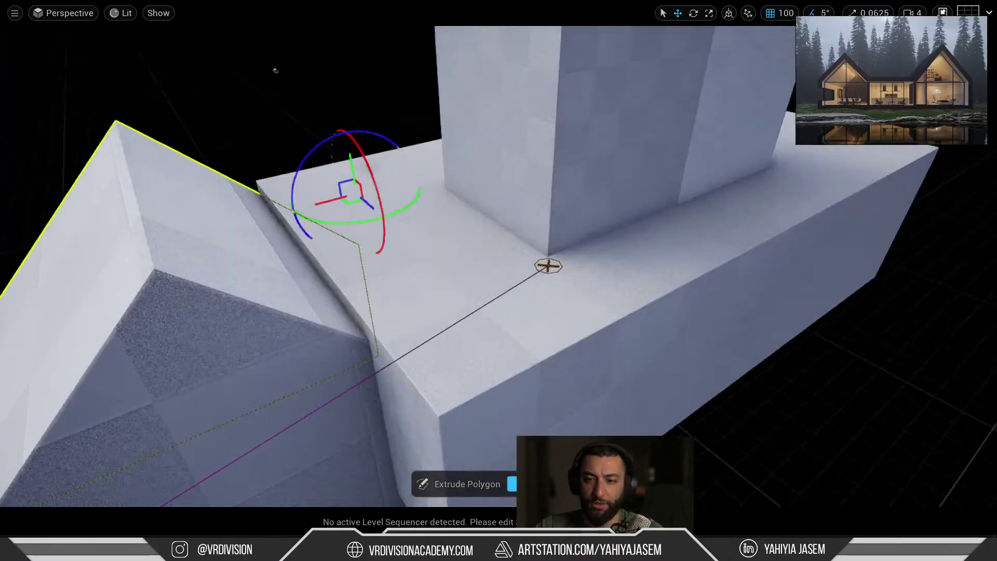
right_click_drag(592, 106, 582, 103)
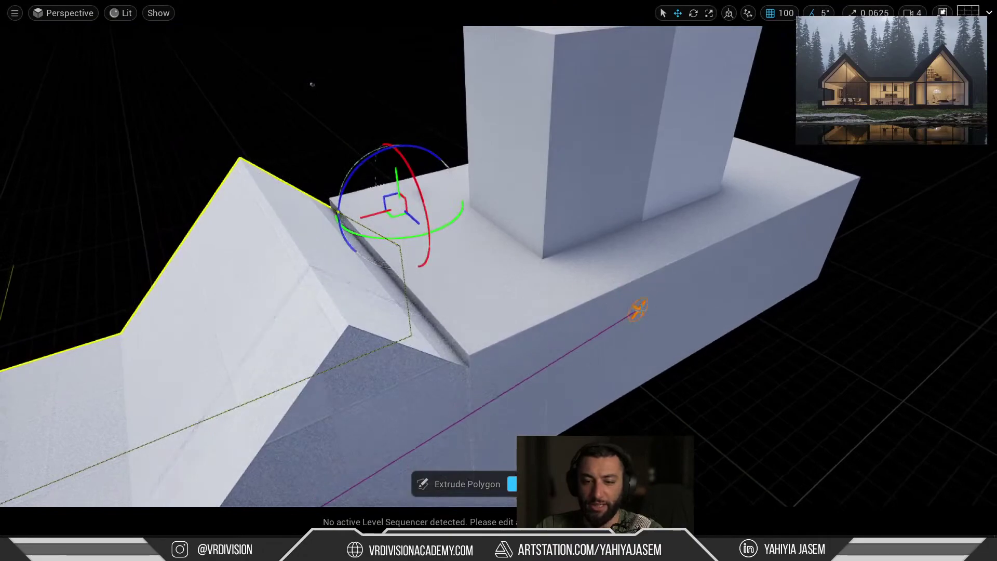
right_click_drag(578, 318, 595, 306)
mouse_move(531, 234)
right_mouse_down()
mouse_move(544, 260)
mouse_move(583, 278)
right_mouse_up()
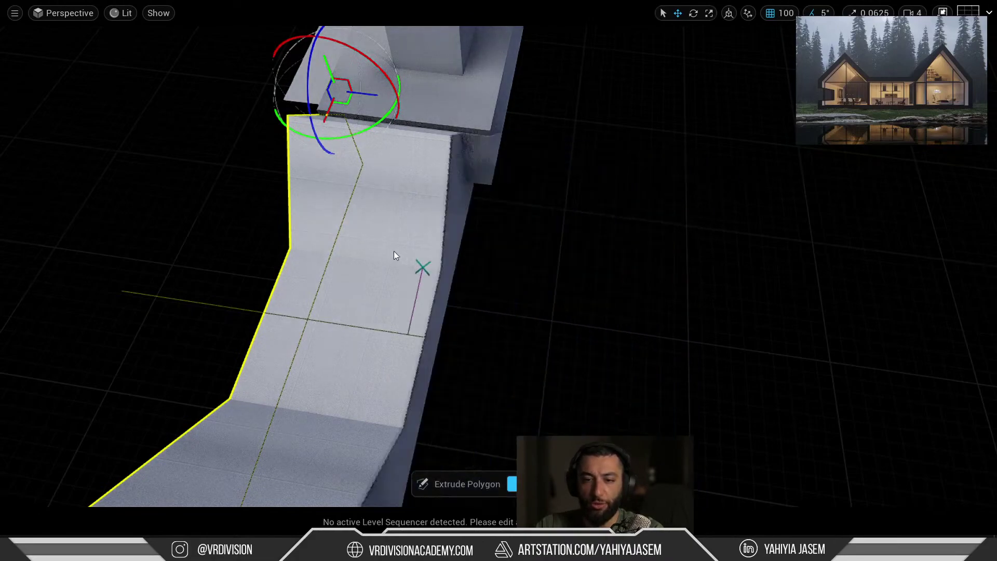
right_click_drag(495, 147, 589, 262)
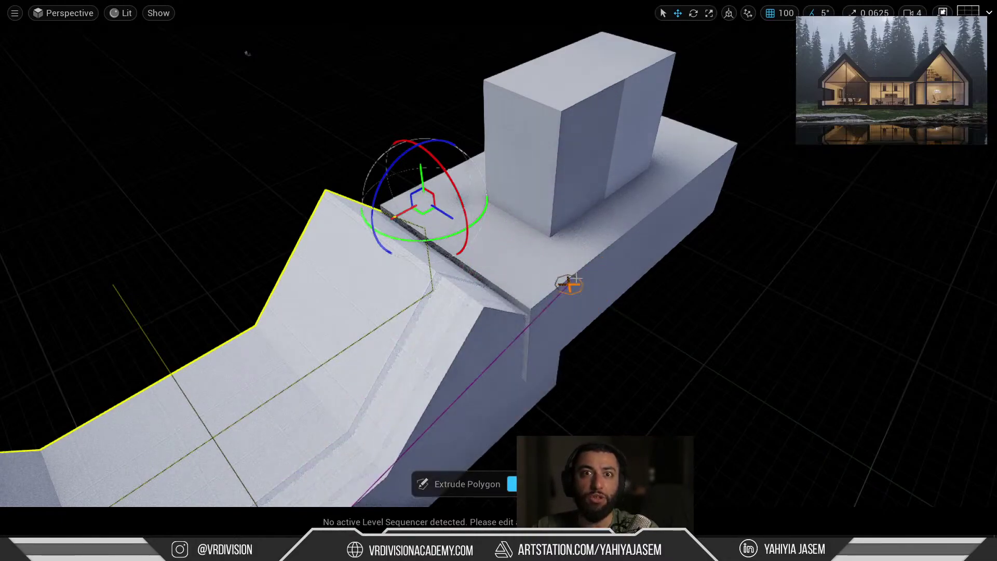
left_click(450, 225)
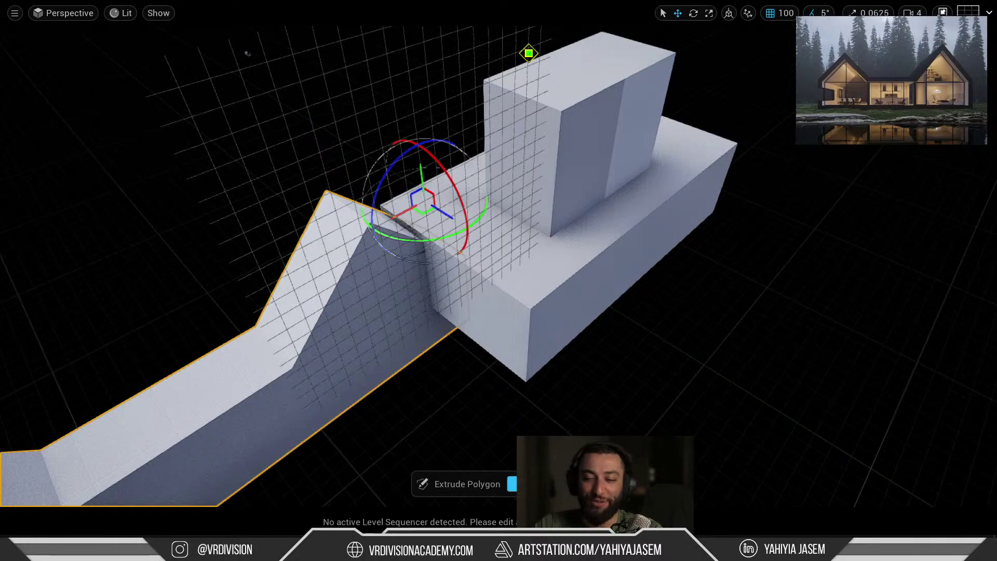
key("Escape")
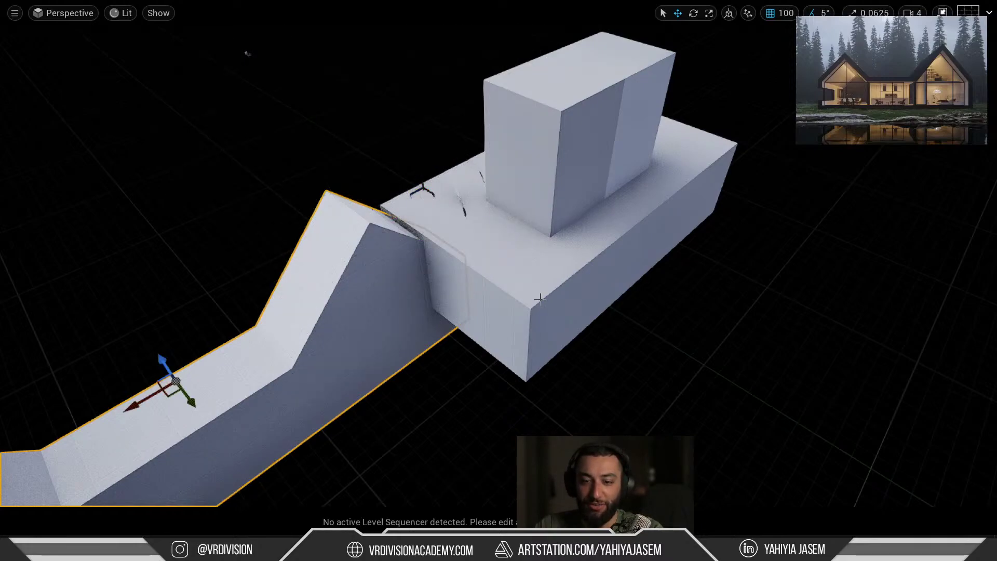
scroll(541, 299, "down", 4)
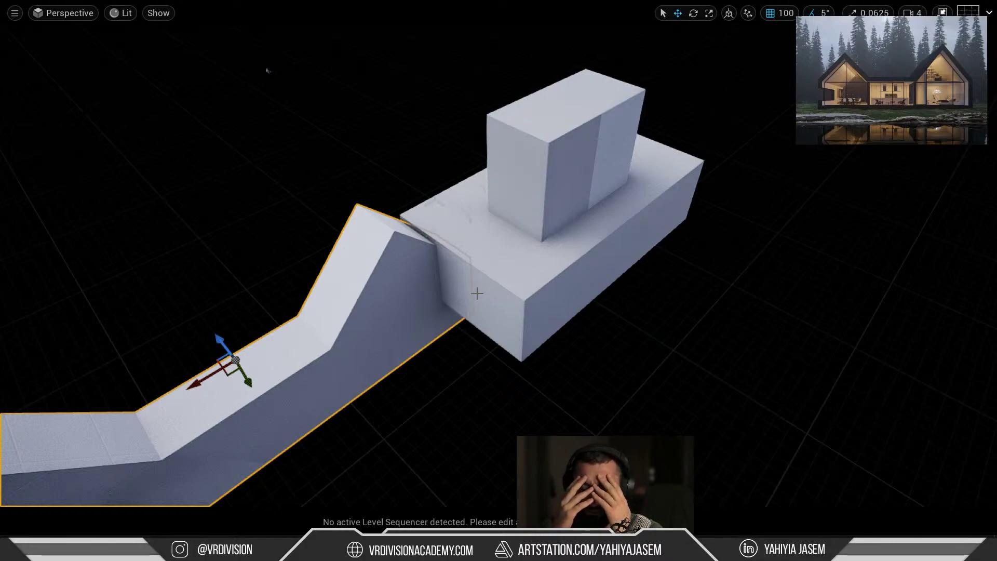
key("F11")
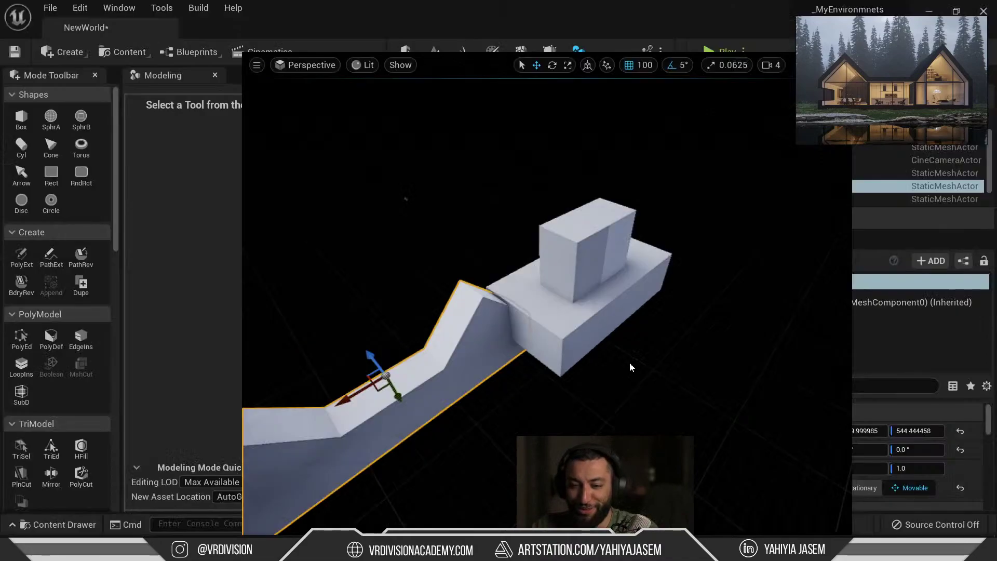
Step: Place a box 600 high, 1200 wide and 2200 deep beside the blockout and delete it
left_click(21, 118)
left_click(552, 362)
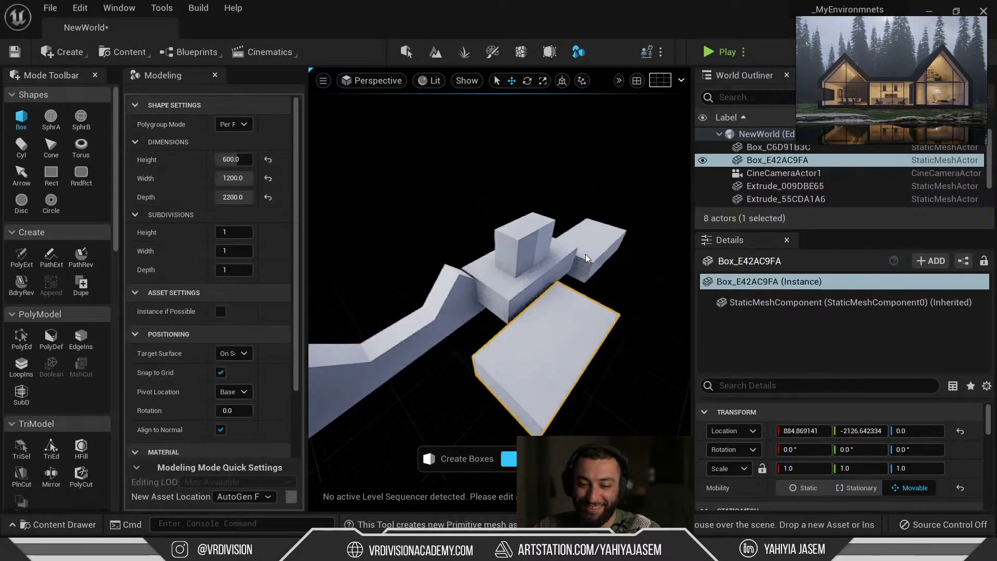
key("Escape")
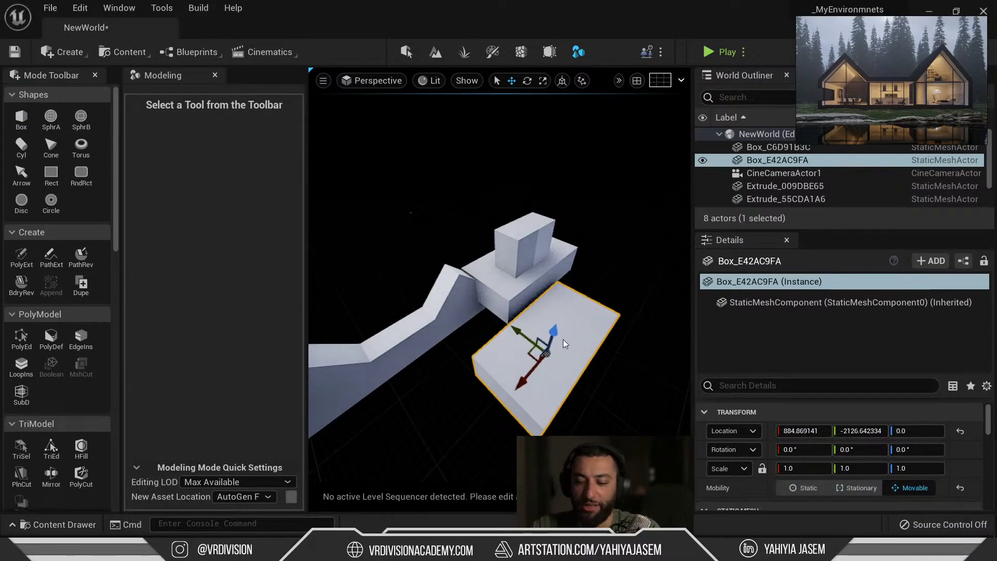
right_click_drag(564, 335, 564, 302)
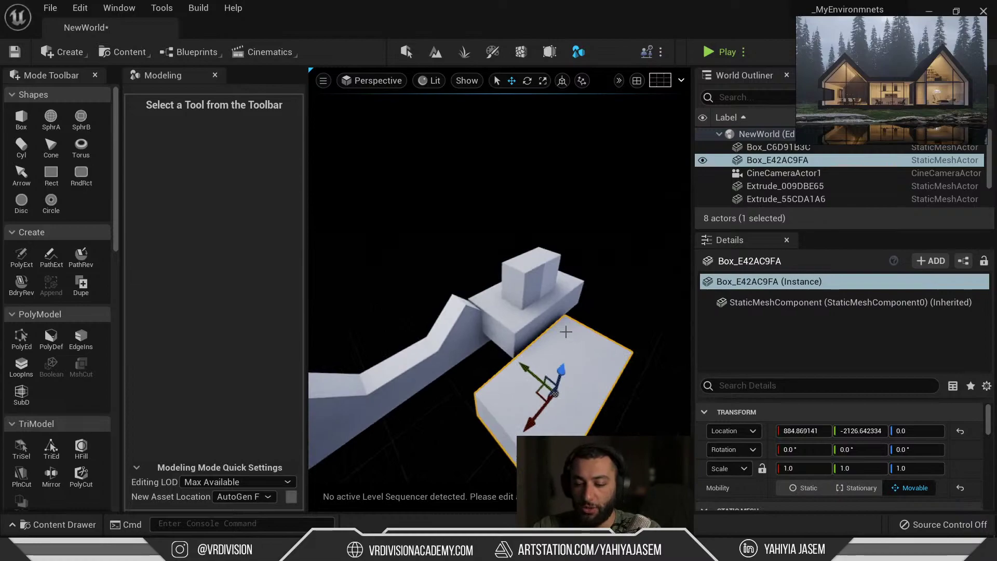
key("Delete")
Step: Select the extruded double-gabled house mesh and frame it in the viewport
left_click(447, 354)
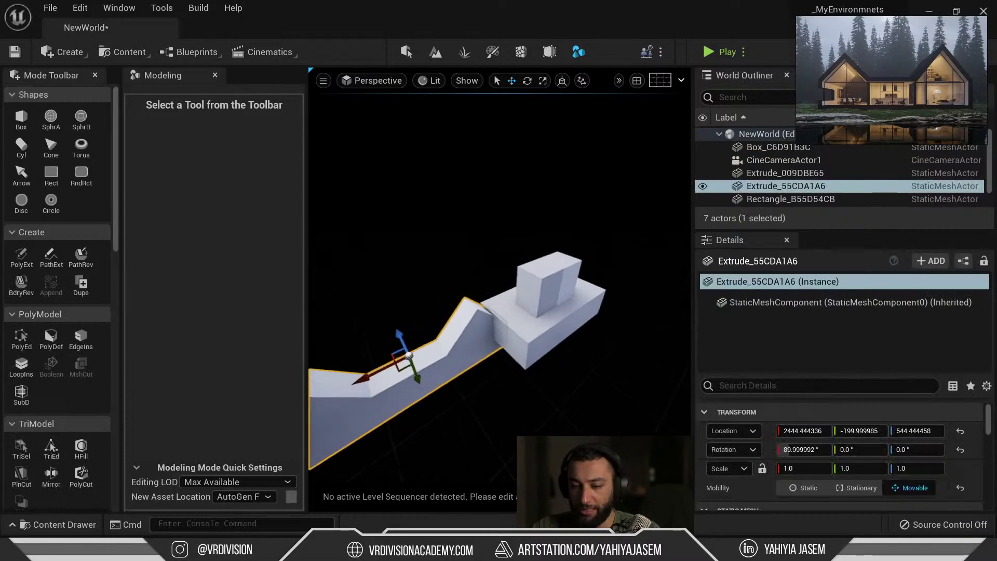
key("f")
right_click_drag(526, 365, 456, 369)
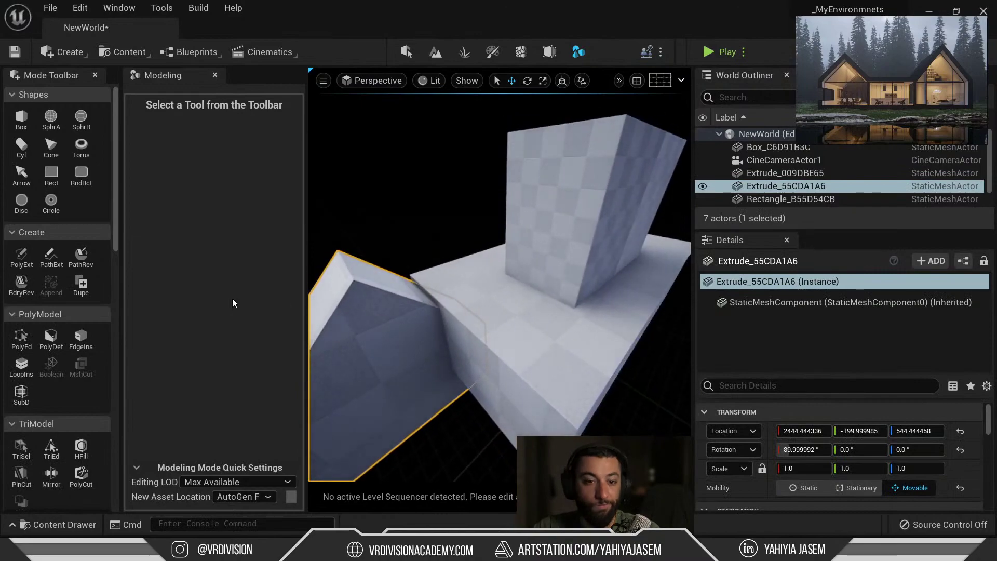
Step: Try to move the front face of the house mesh with PolyGroup Edit, undo it and leave the tool
left_click(29, 343)
right_click_drag(472, 334, 433, 322)
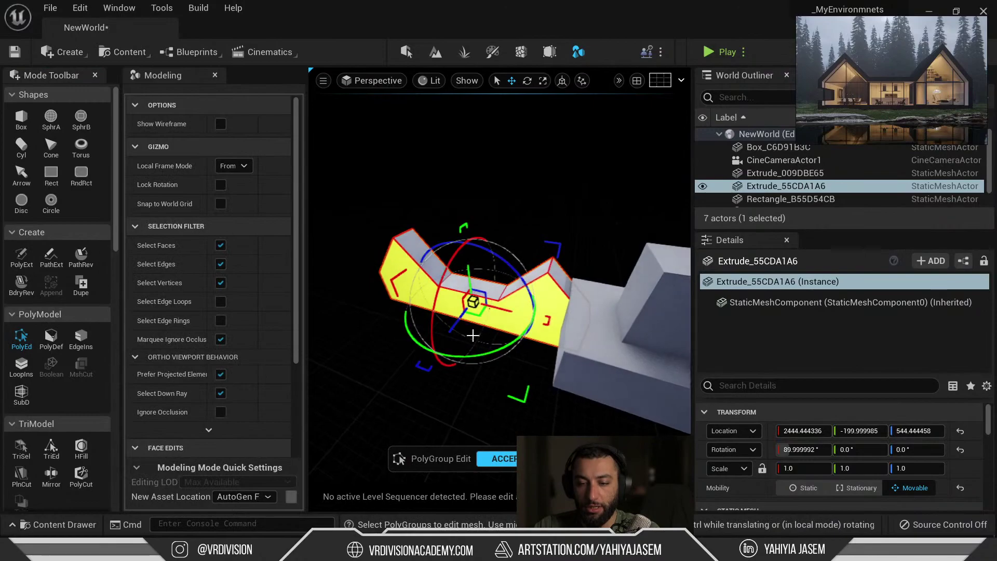
left_click_drag(451, 330, 446, 397)
key("ctrl+z")
key("Escape")
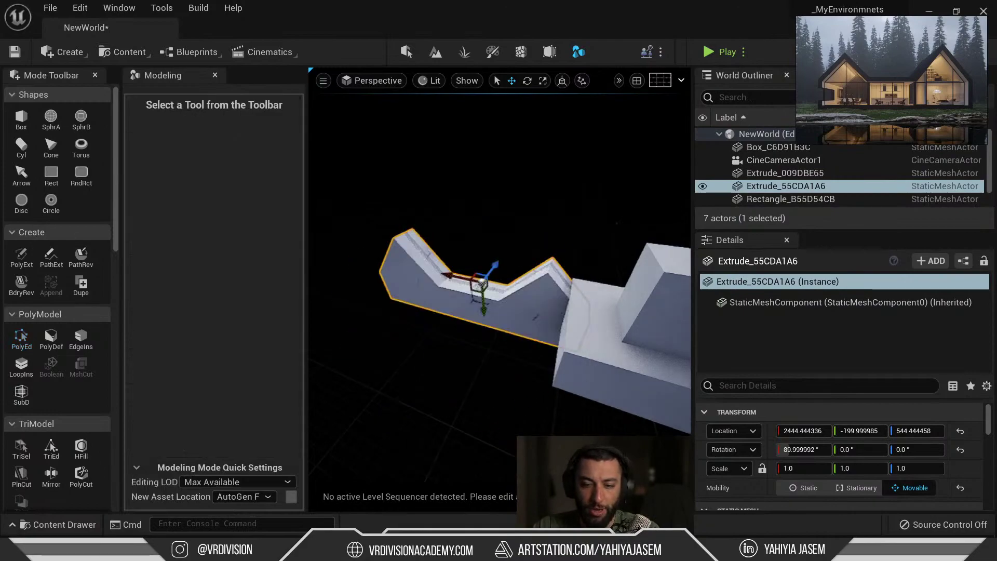
Step: Pull the house mesh's gabled front face outward with PolyGroup Edit to deepen the building, and accept the edit
left_click(21, 338)
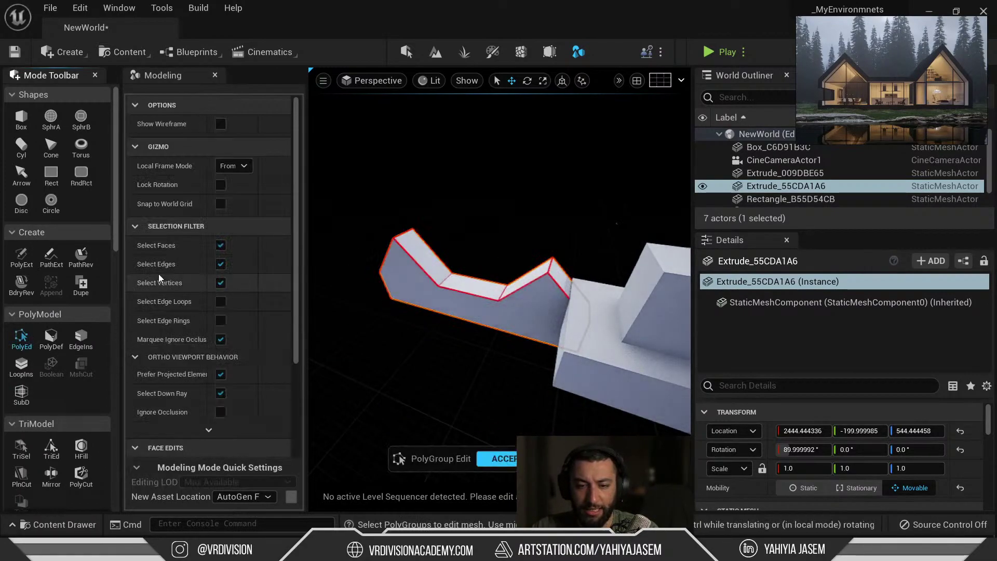
left_click(547, 320)
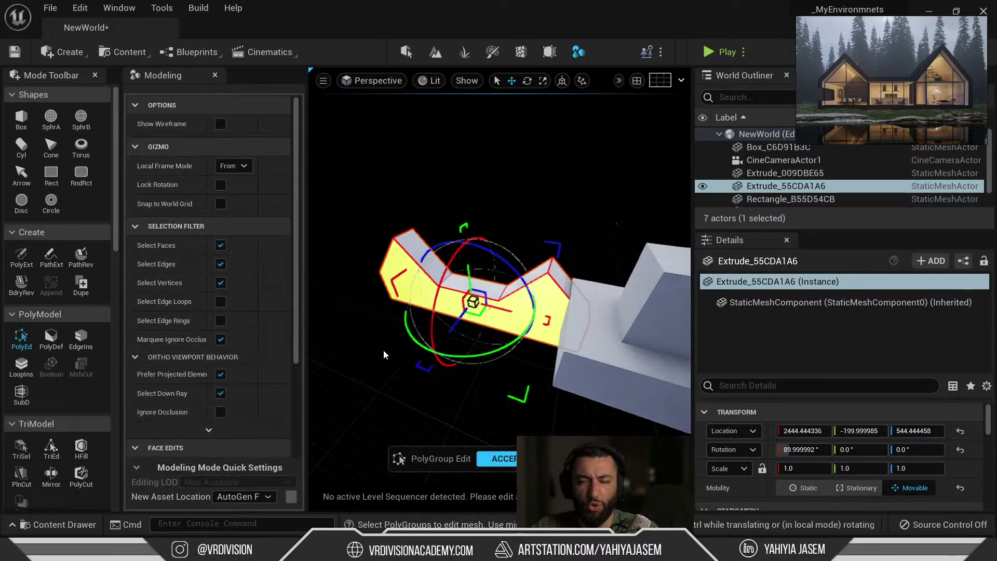
right_click_drag(382, 353, 442, 346)
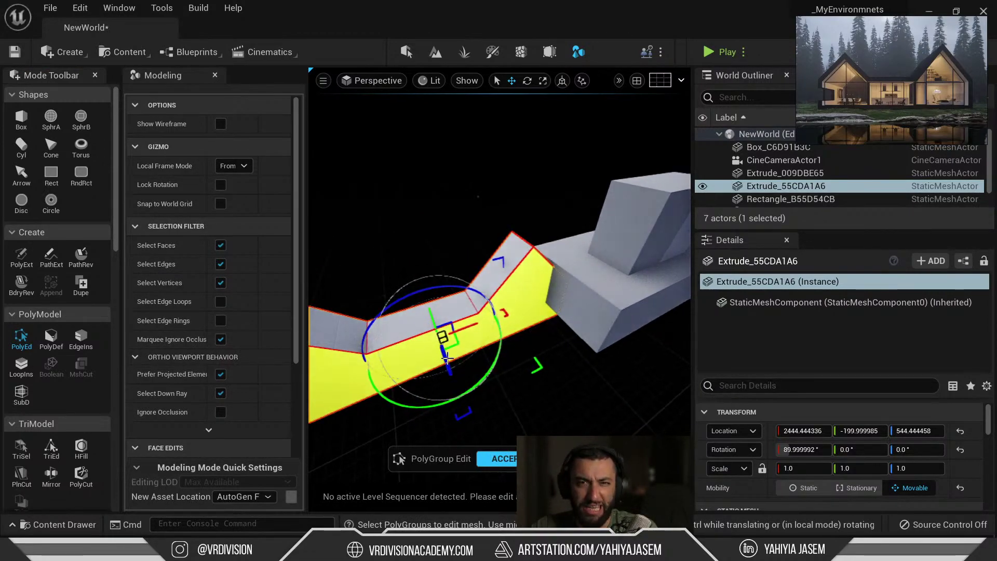
mouse_move(447, 358)
left_mouse_down()
mouse_move(467, 383)
mouse_move(523, 400)
mouse_move(625, 338)
mouse_move(651, 242)
mouse_move(637, 314)
left_mouse_up()
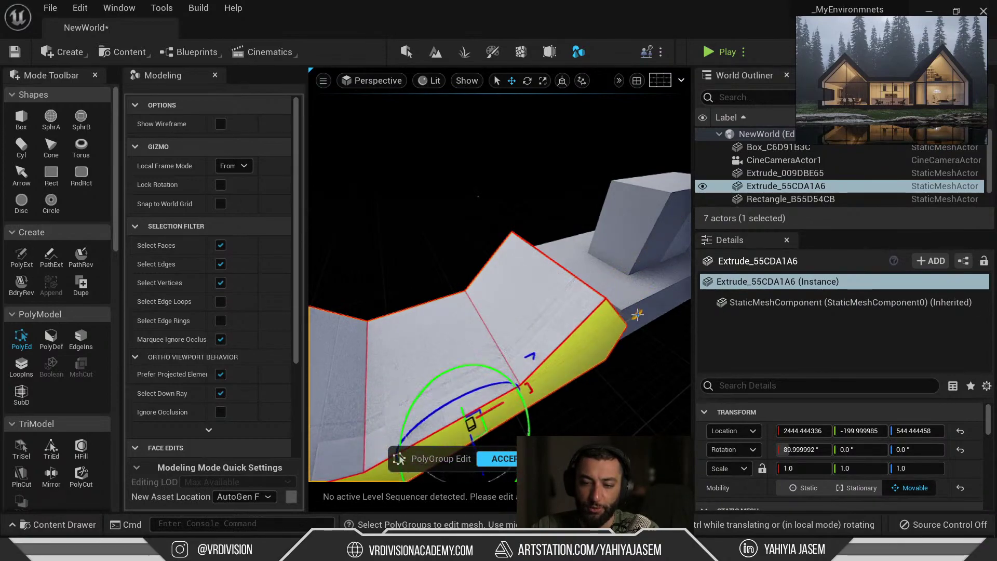
left_click(509, 458)
mouse_move(484, 415)
right_mouse_down()
mouse_move(524, 381)
mouse_move(498, 402)
right_mouse_up()
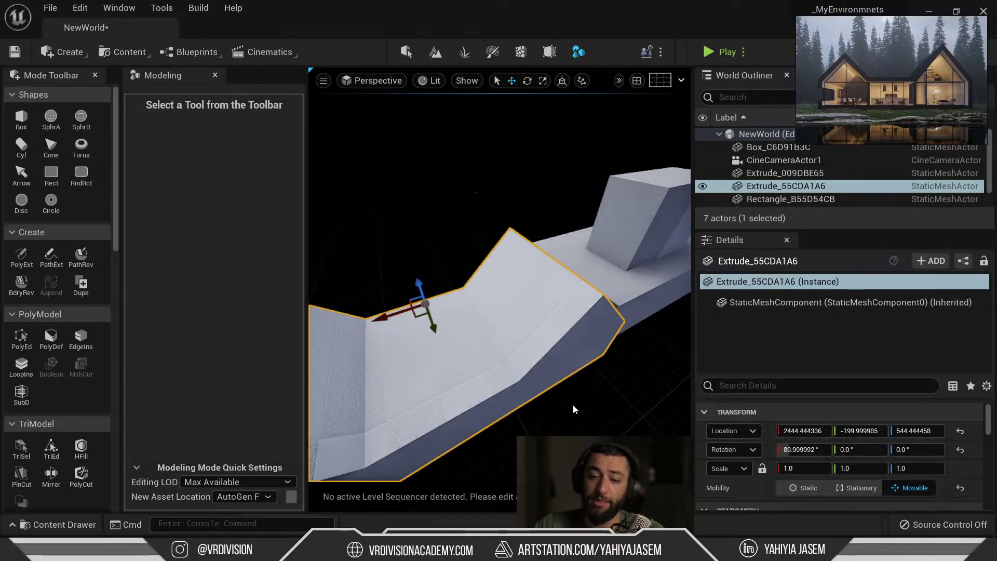
right_click_drag(572, 409, 602, 412)
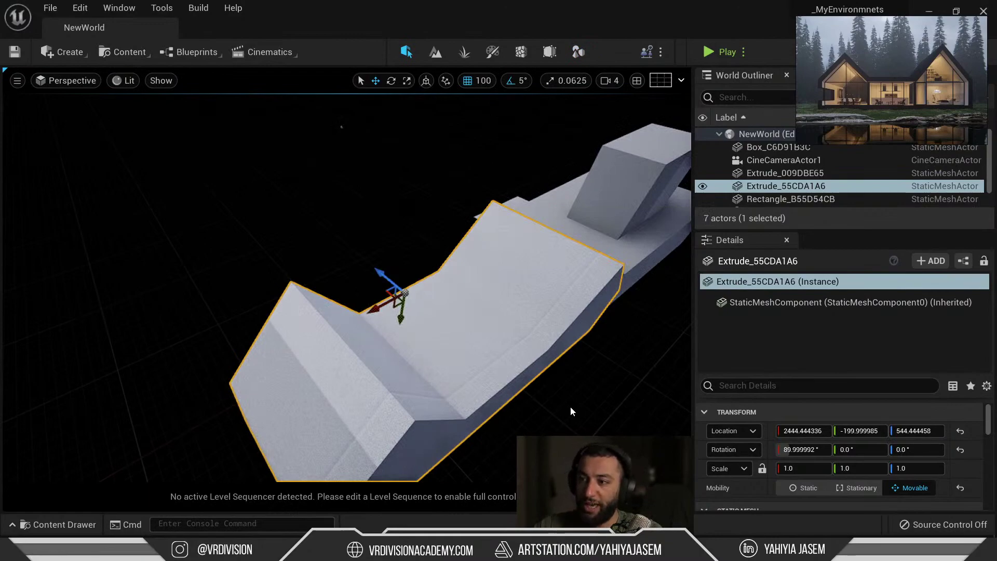
right_click_drag(514, 351, 520, 345)
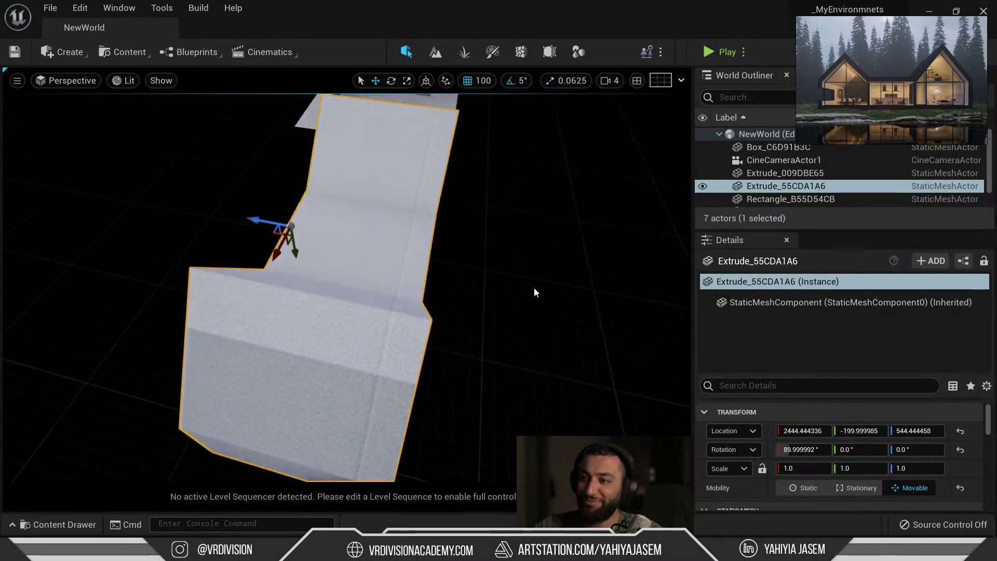
Step: Switch the editor to Modeling mode, keeping the stepped extruded mesh selected
right_click_drag(533, 293, 496, 266)
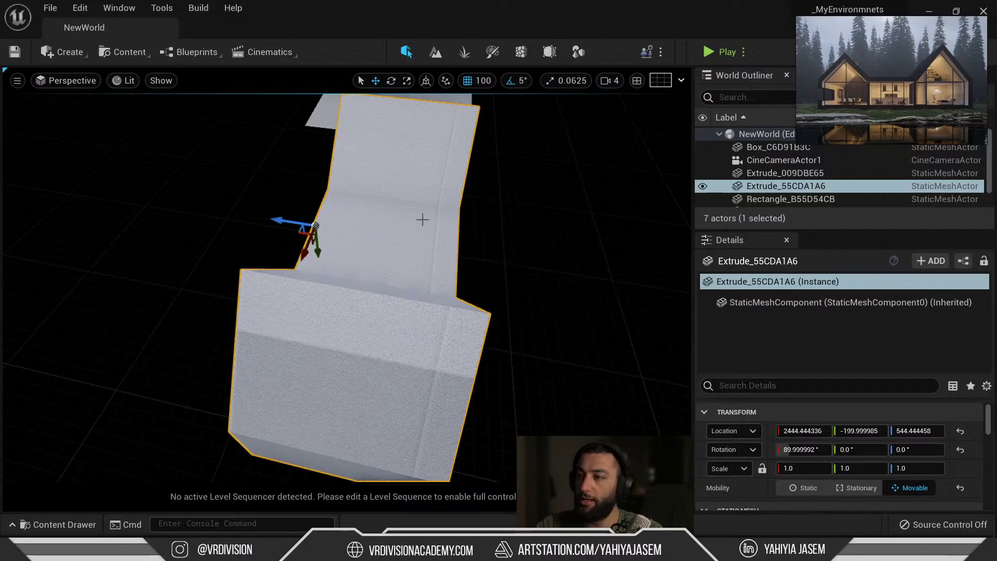
mouse_move(423, 219)
right_mouse_down()
mouse_move(422, 232)
mouse_move(408, 210)
right_mouse_up()
key("shift+5")
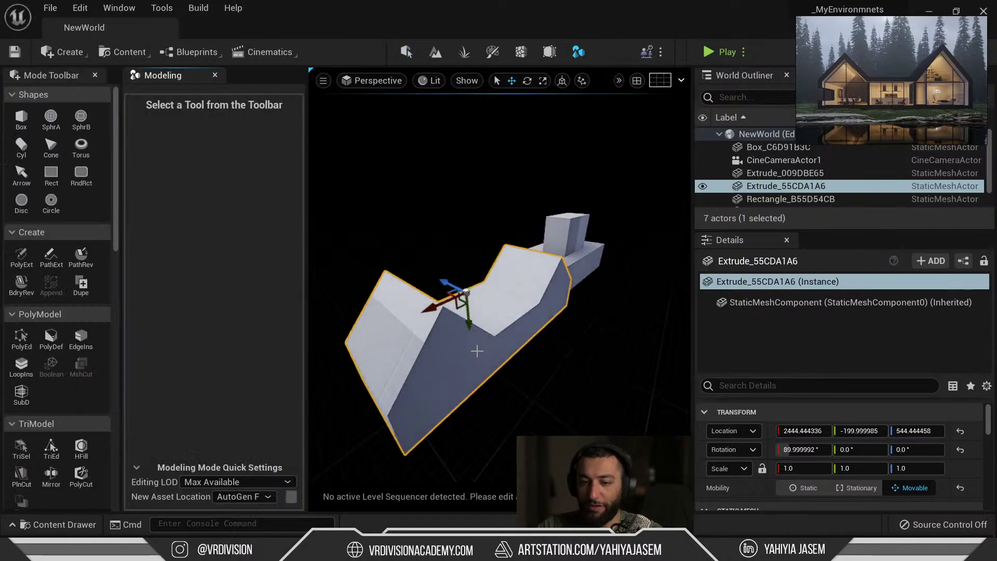
right_click_drag(477, 351, 477, 351)
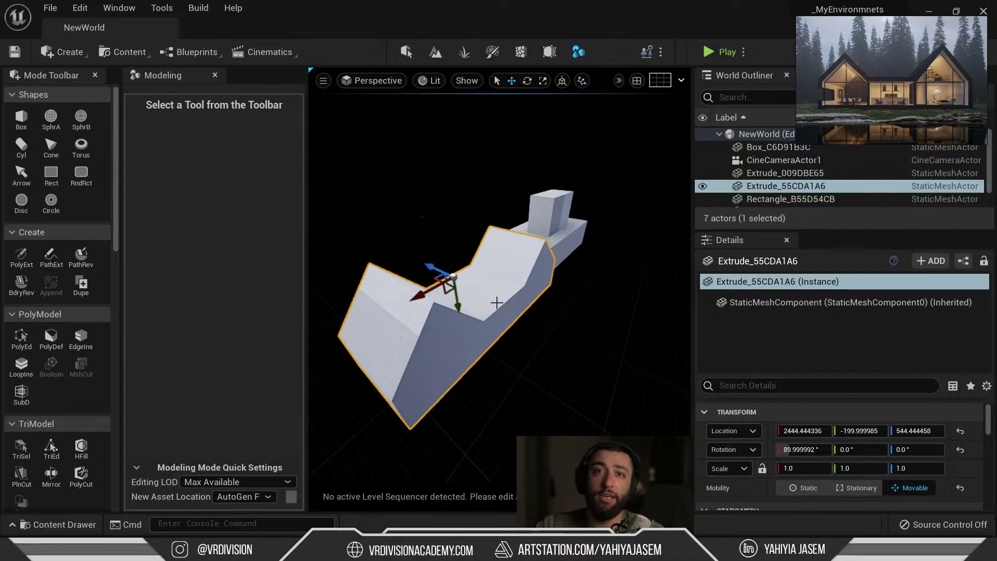
key("a")
right_click_drag(408, 362, 488, 362)
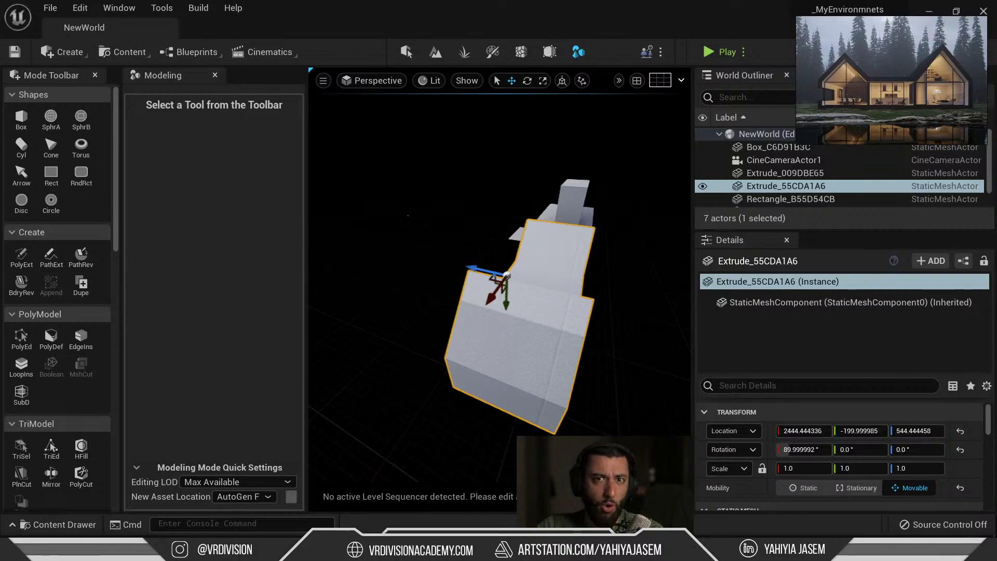
Step: Bring the Discord window on screen and look through the channel list of the VR Division Community server
left_click_drag(996, 145, 319, 53)
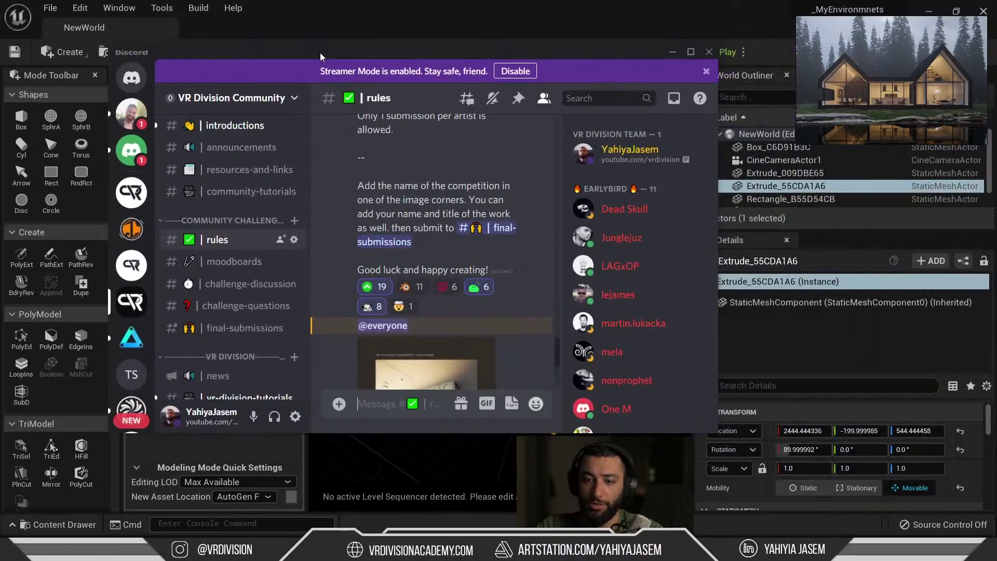
scroll(224, 291, "up", 4)
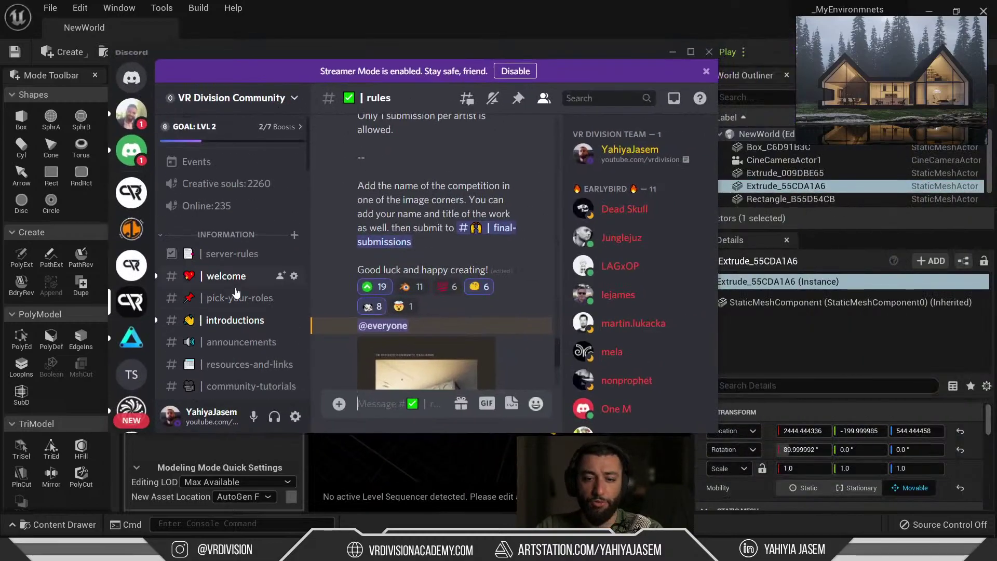
scroll(239, 289, "down", 5)
scroll(244, 290, "down", 8)
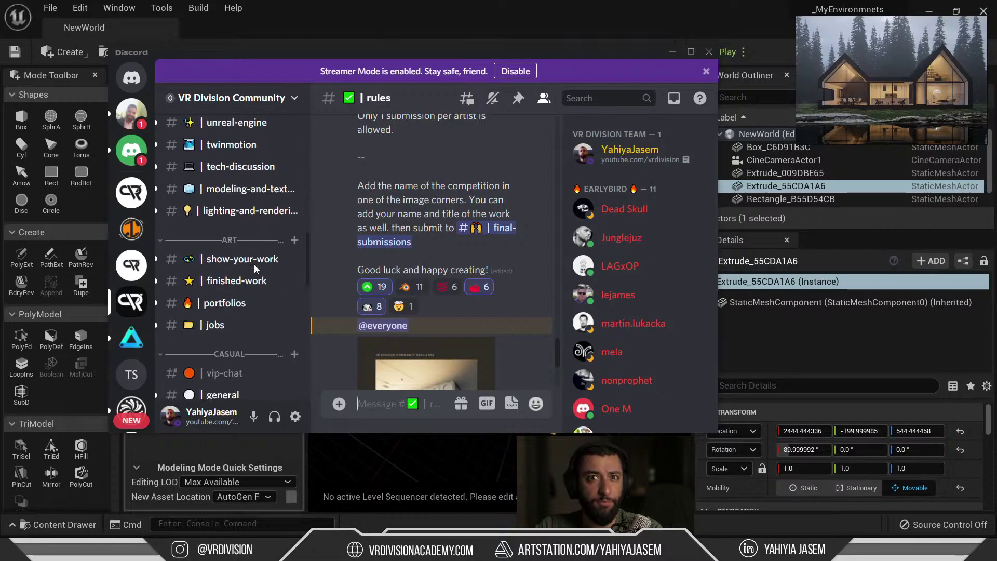
scroll(257, 281, "down", 4)
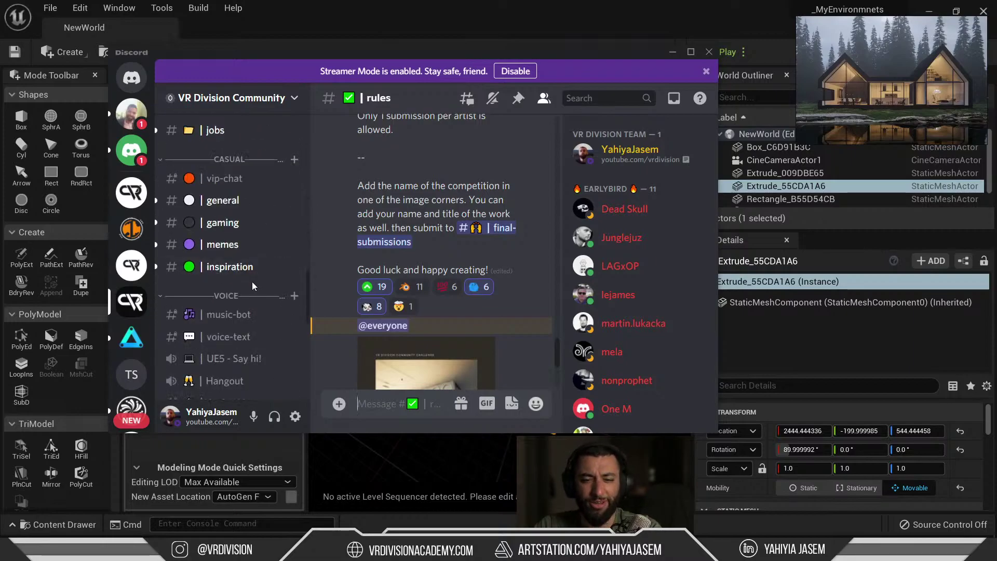
scroll(264, 265, "down", 4)
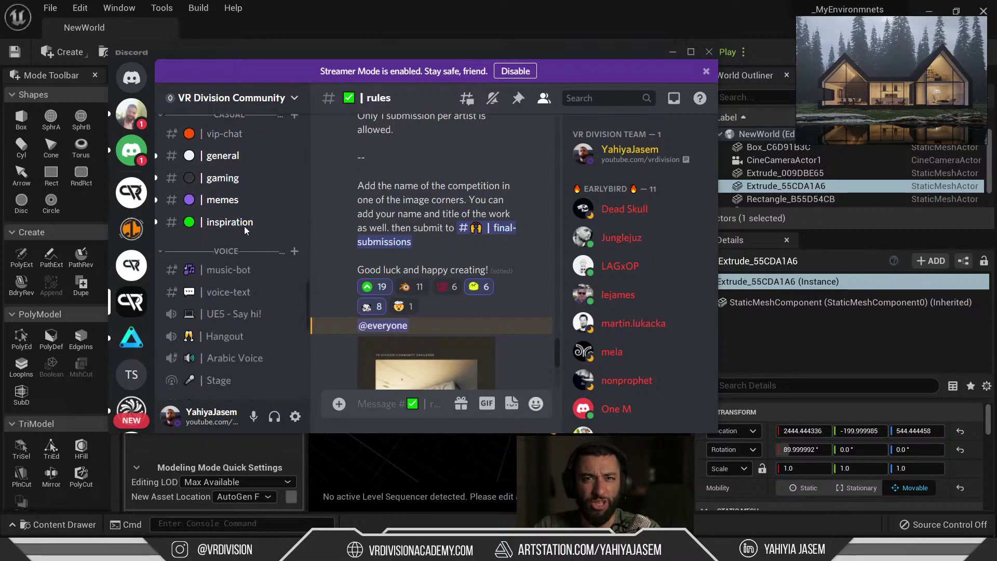
scroll(269, 272, "down", 2)
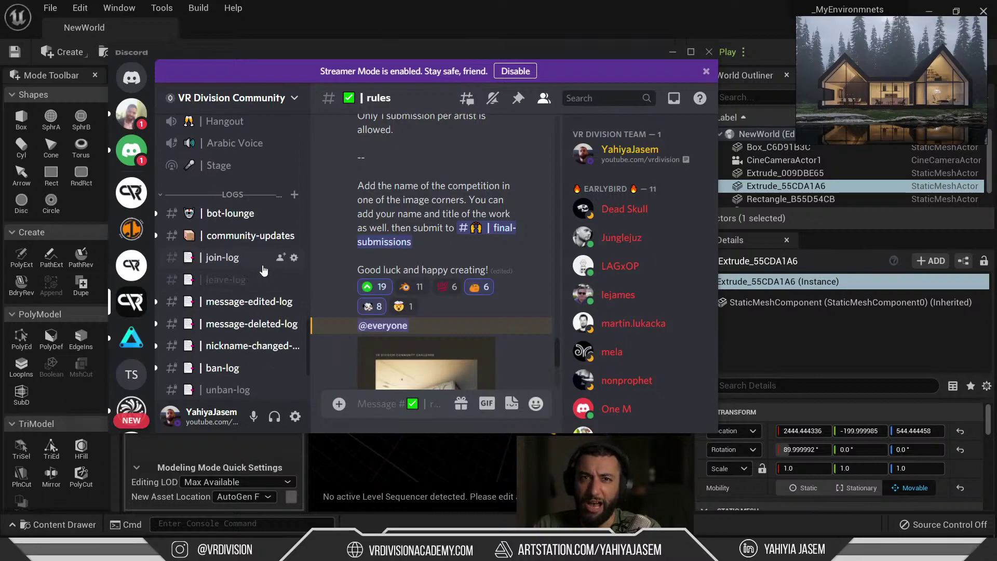
scroll(265, 270, "down", 3)
scroll(279, 261, "up", 5)
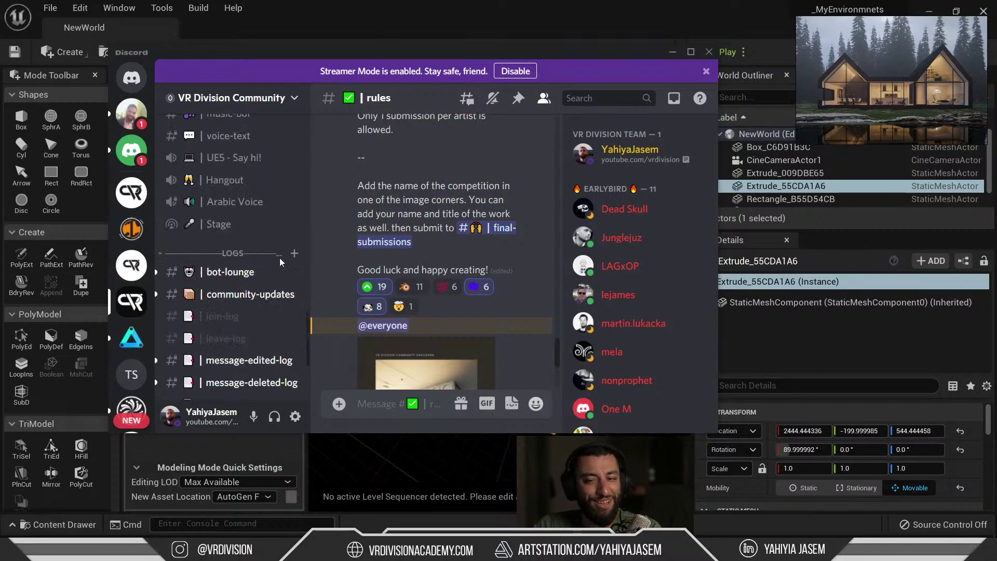
scroll(279, 261, "up", 8)
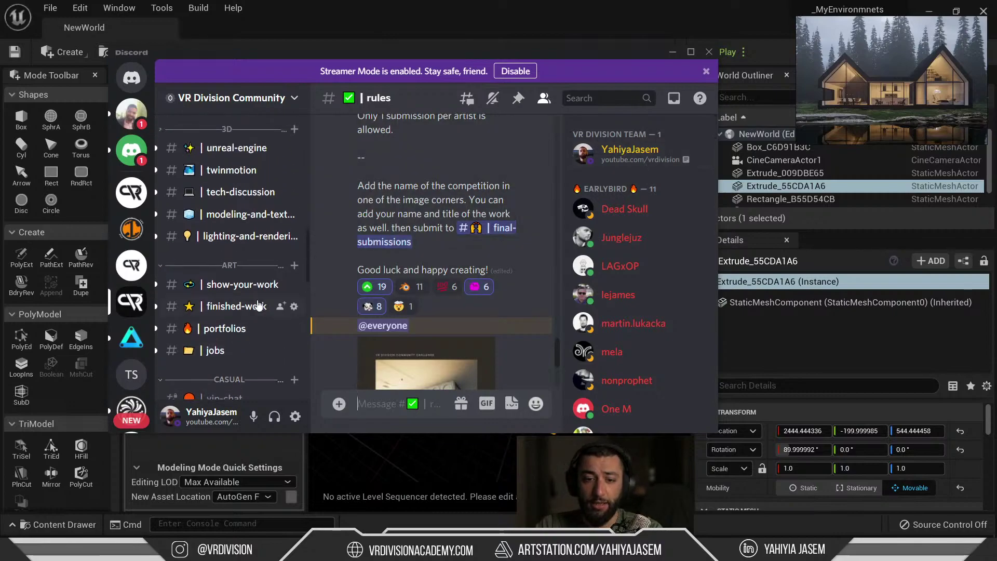
scroll(241, 232, "up", 3)
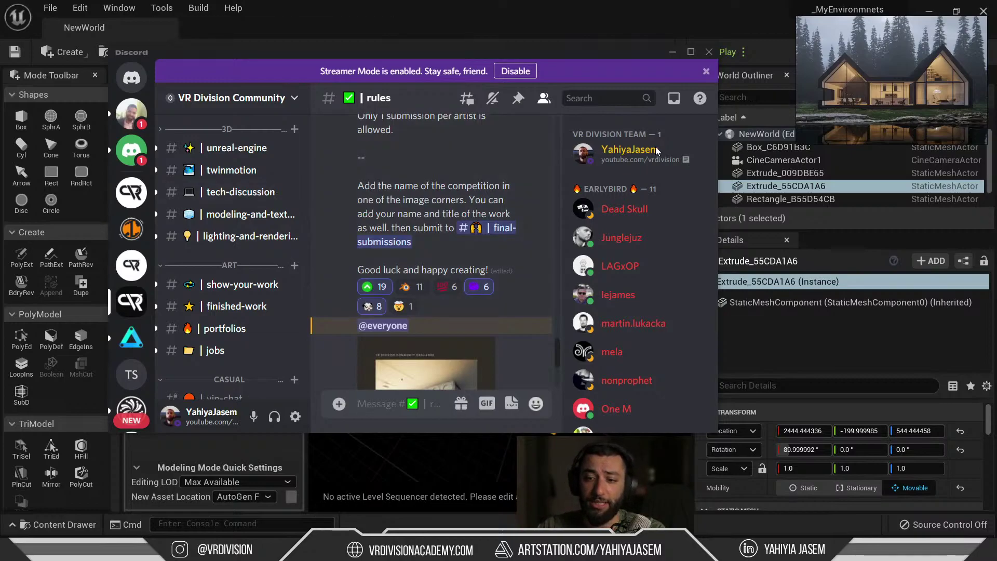
scroll(208, 203, "up", 10)
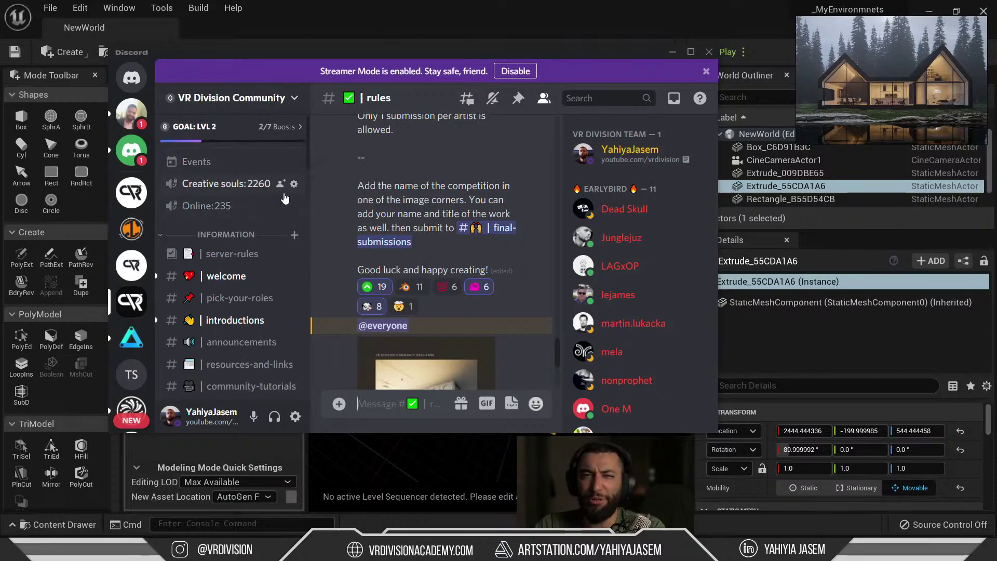
scroll(235, 261, "down", 15)
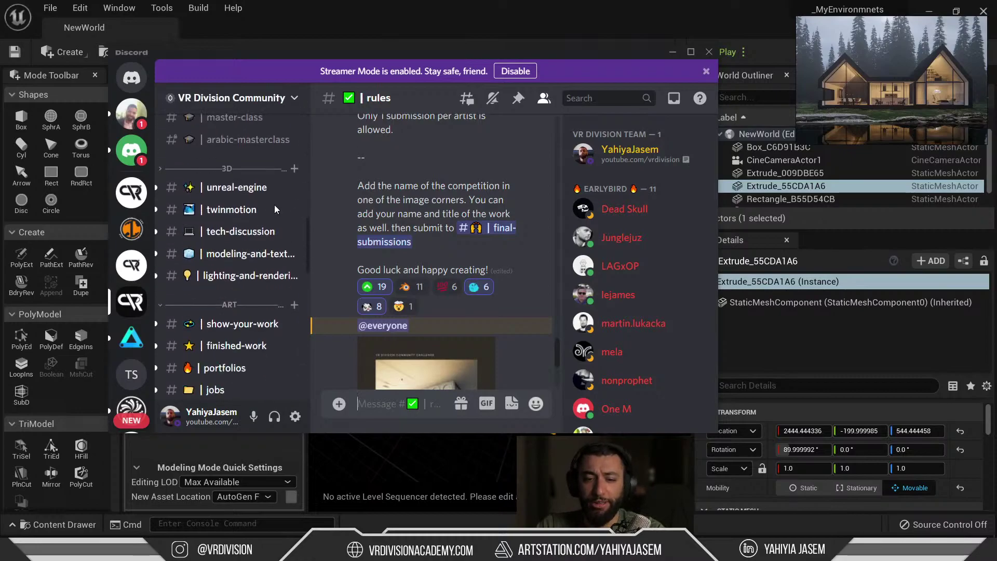
scroll(235, 261, "down", 8)
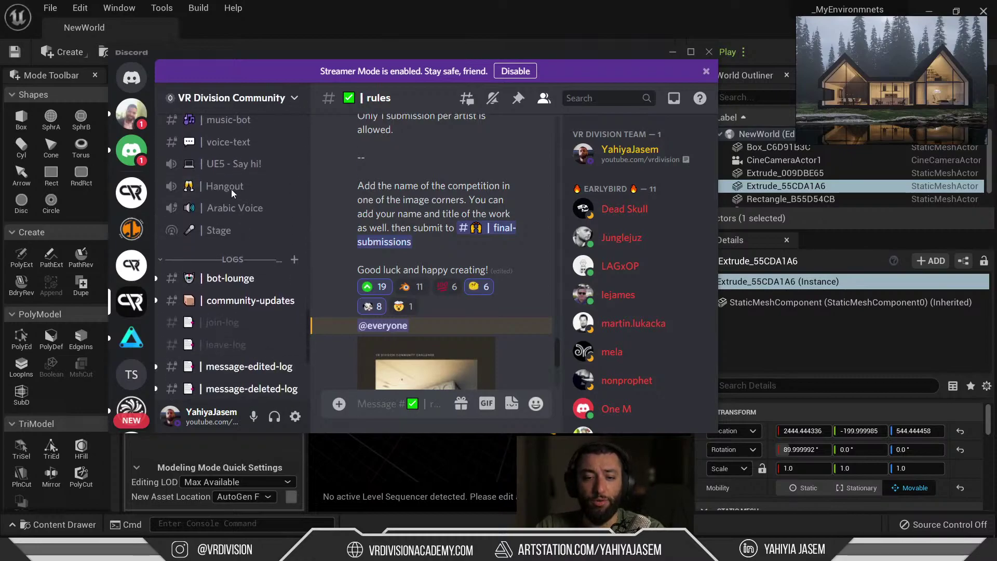
scroll(218, 308, "up", 10)
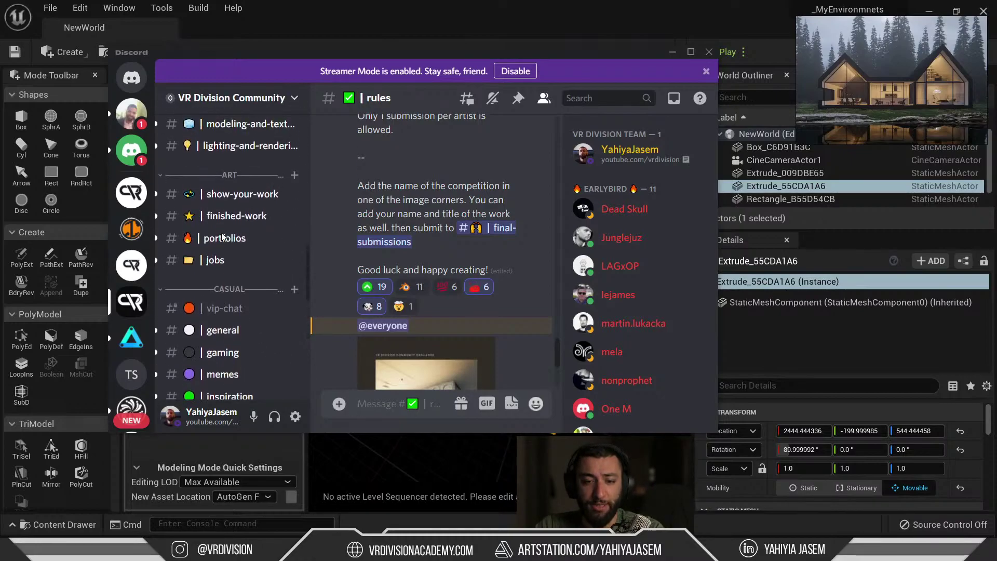
Step: Open the jobs channel in an enlarged window and read the Visualization Expert (Unreal Engine 5) posting
left_click(215, 260)
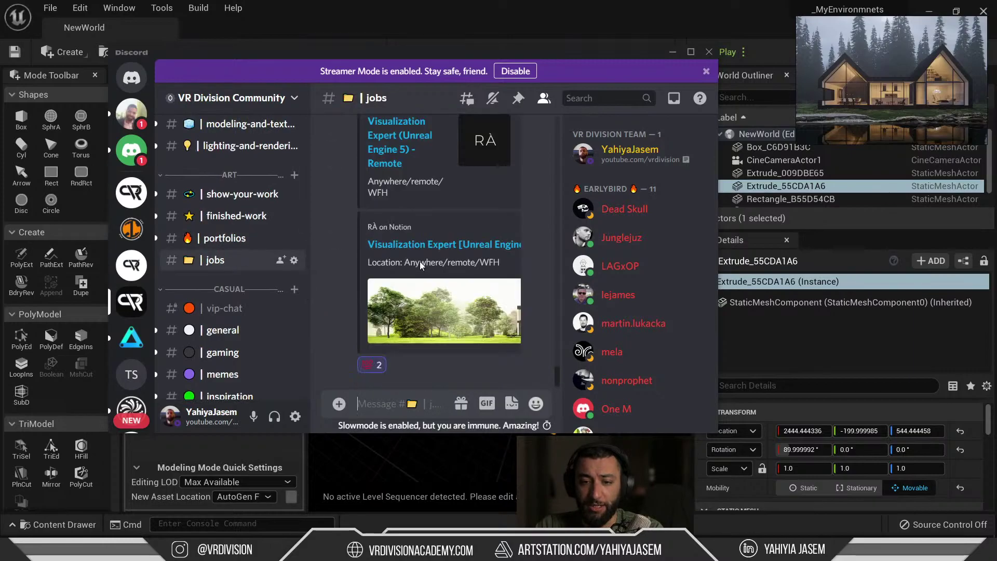
double_click(501, 54)
scroll(399, 205, "up", 1)
scroll(290, 224, "up", 2)
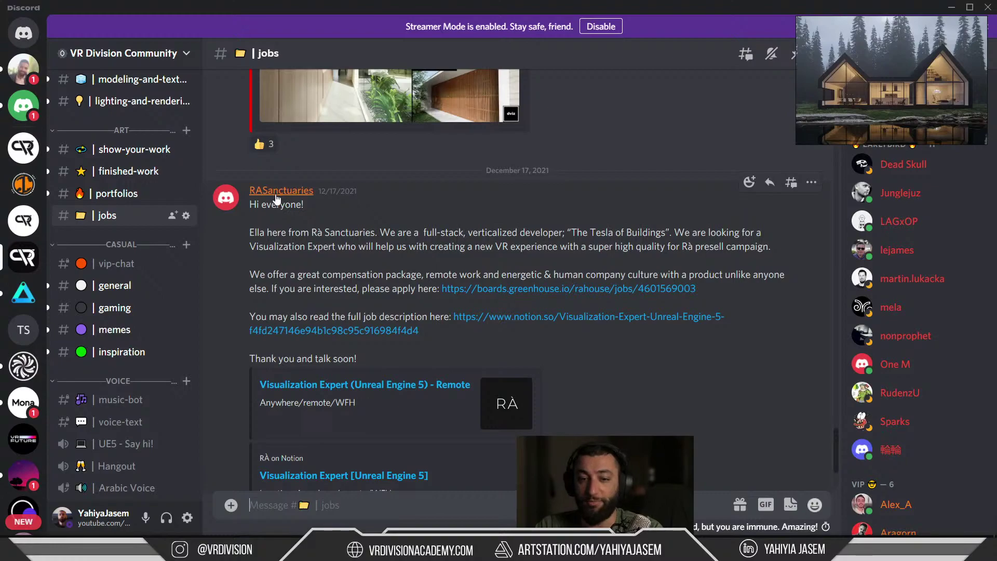
scroll(363, 311, "down", 4)
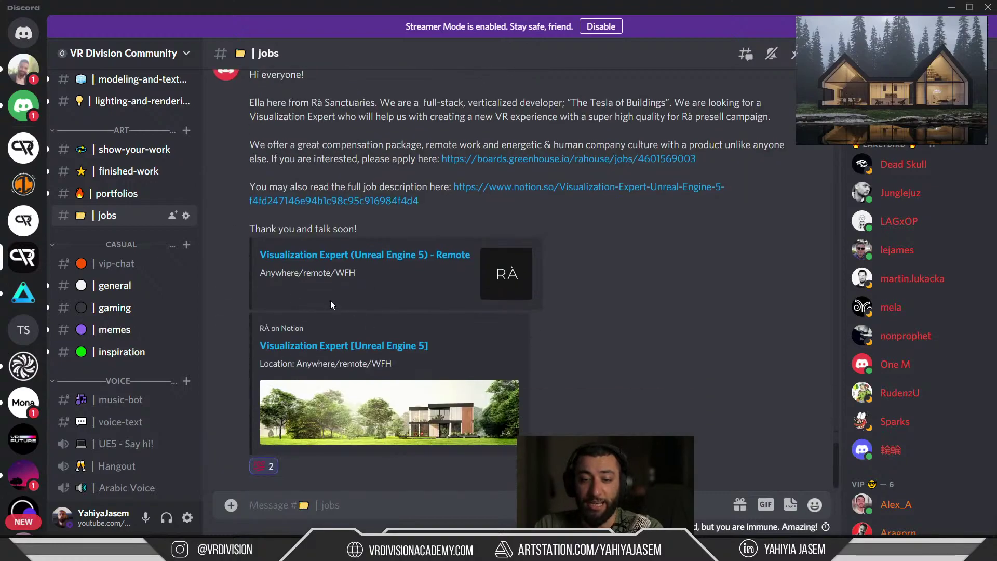
scroll(394, 278, "up", 2)
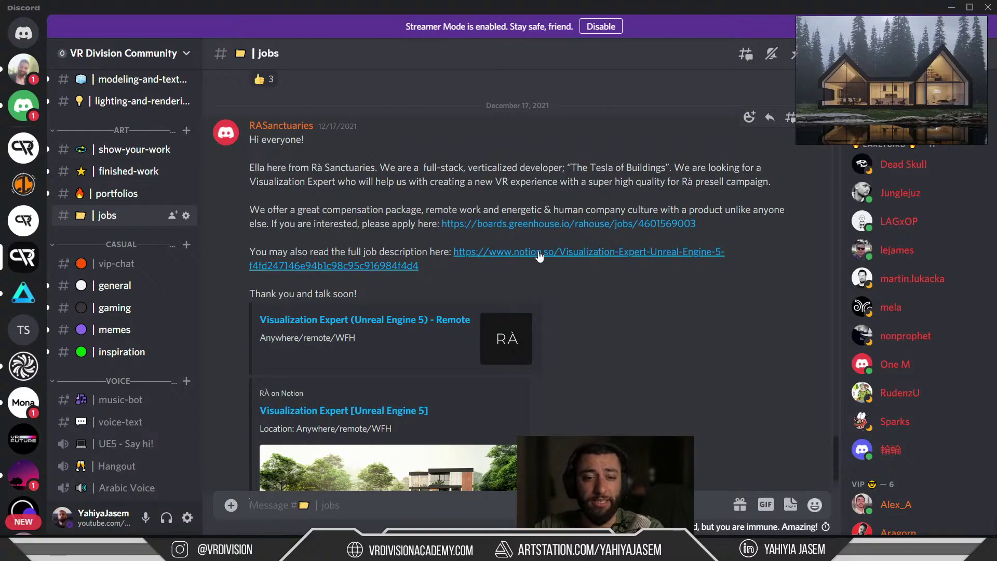
Step: Look over the community challenge and VR Division channels, and move Discord away to return to Unreal Editor
scroll(144, 295, "up", 6)
scroll(145, 323, "up", 5)
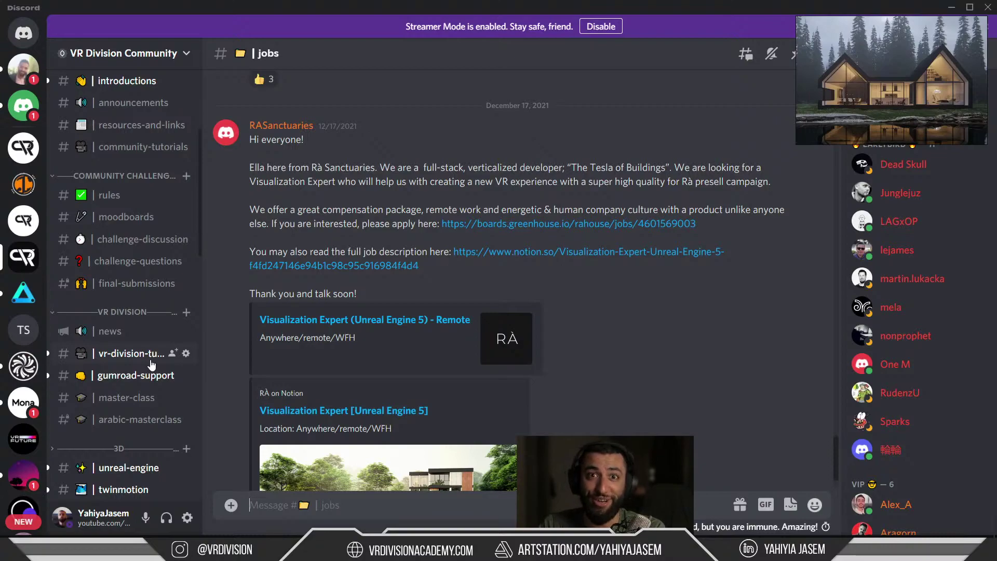
scroll(509, 253, "up", 5)
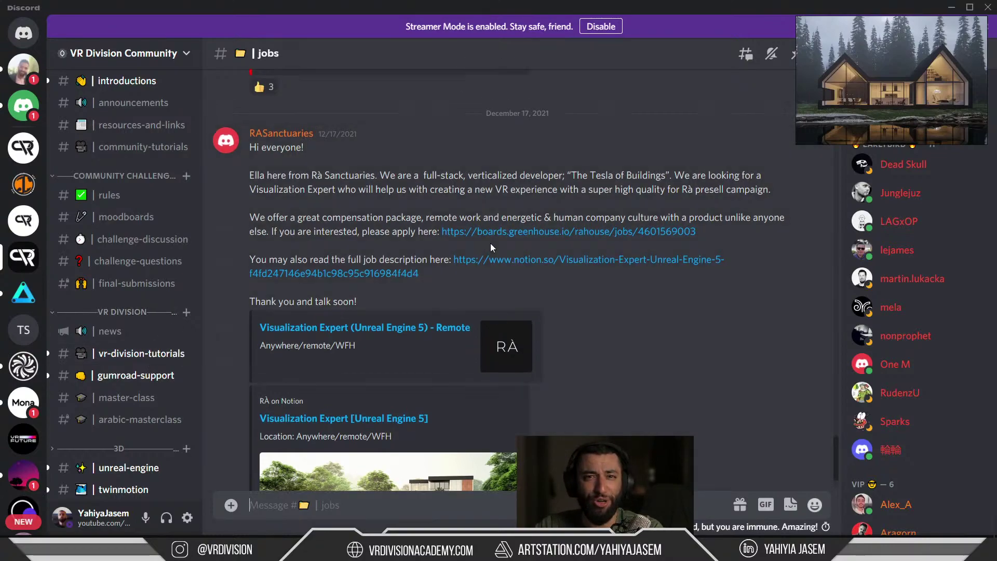
scroll(511, 252, "up", 4)
left_click_drag(521, 6, 996, 76)
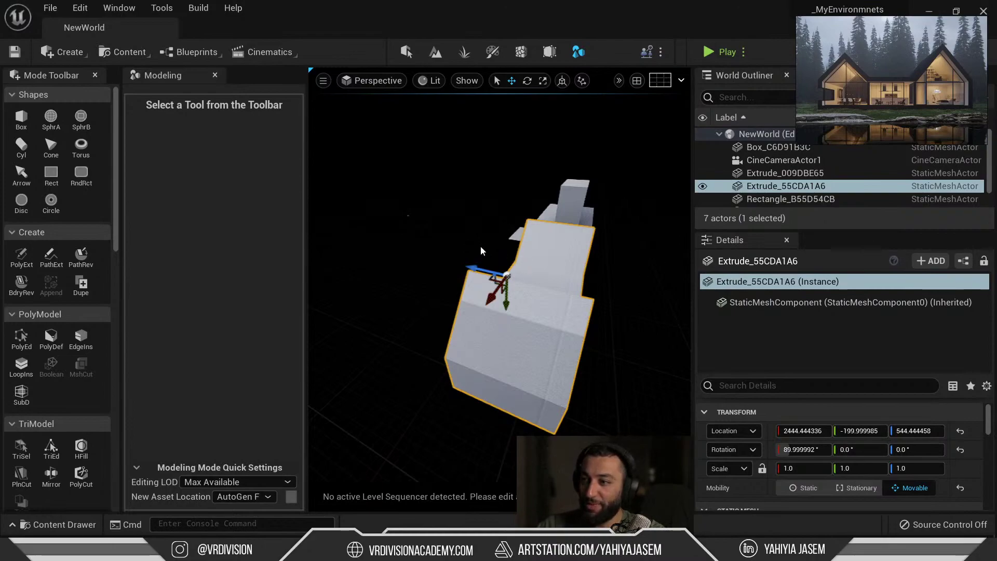
Step: Try to pull the extruded mesh's long side face outward with PolyGroup Deform, and undo the change
right_click_drag(498, 291, 433, 265)
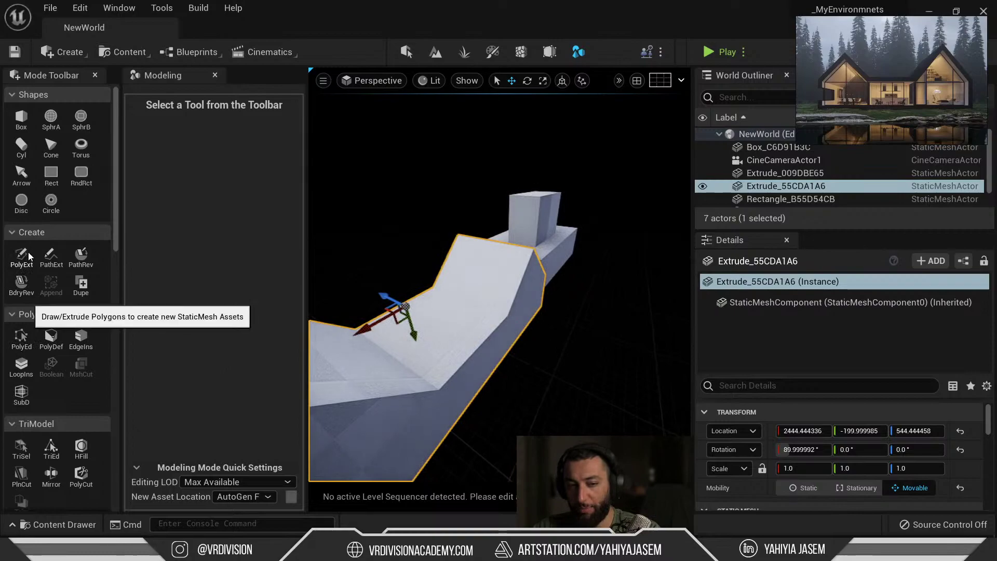
left_click(50, 344)
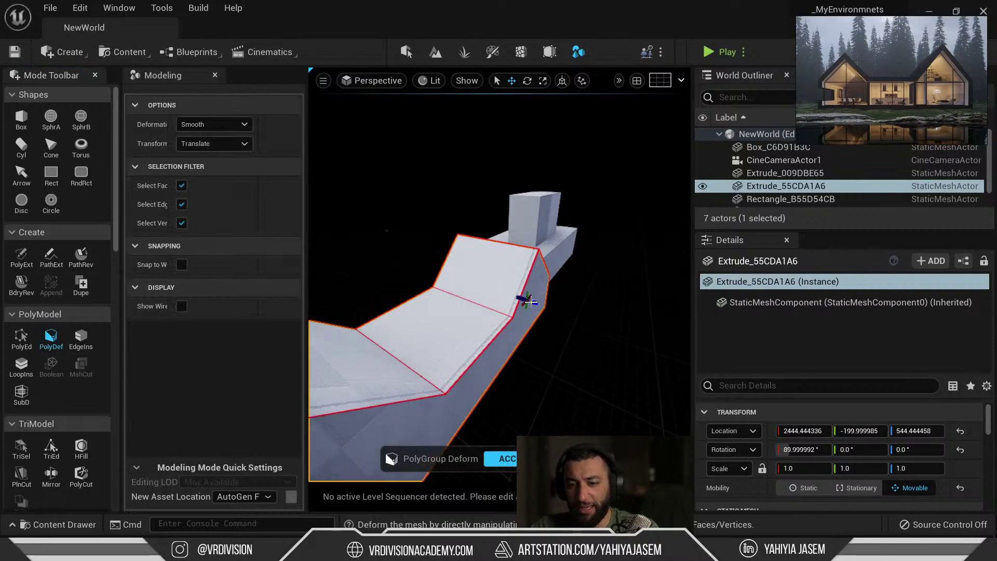
left_click_drag(525, 296, 622, 327)
key("ctrl+z")
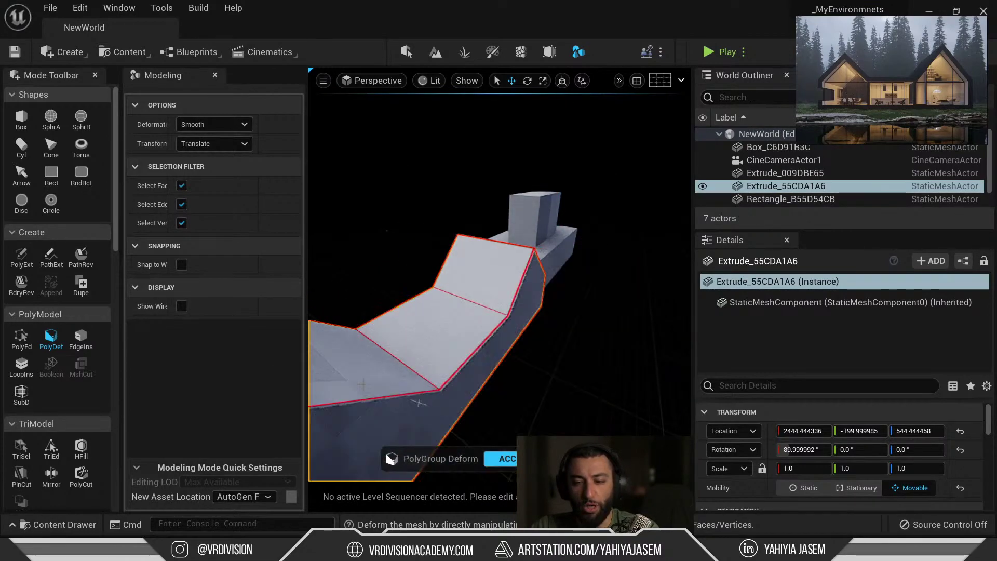
key("ctrl+z")
Step: Try to move the mesh's long side face along its normal with PolyGroup Edit
left_click(499, 321)
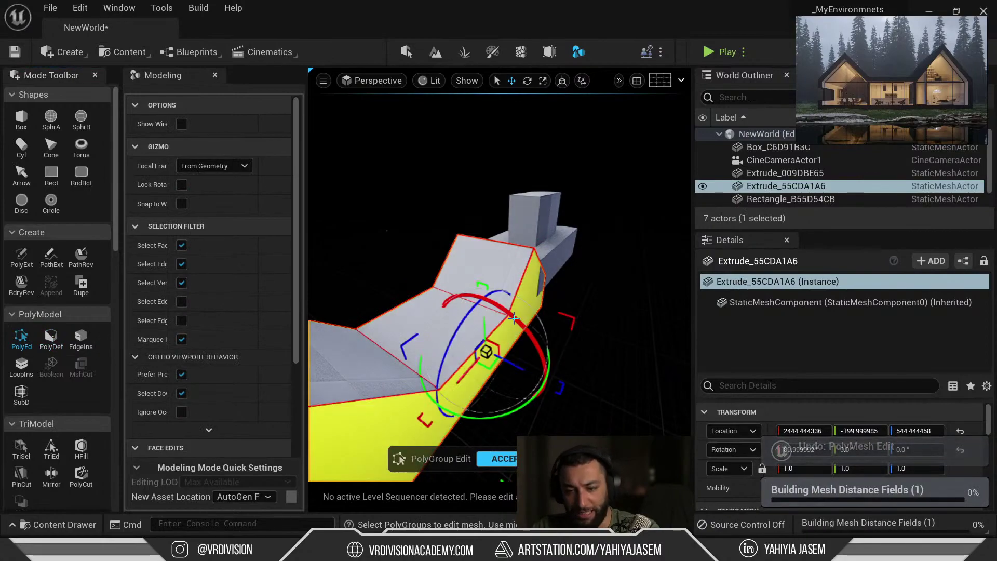
left_click_drag(503, 369, 546, 365)
left_click(504, 458)
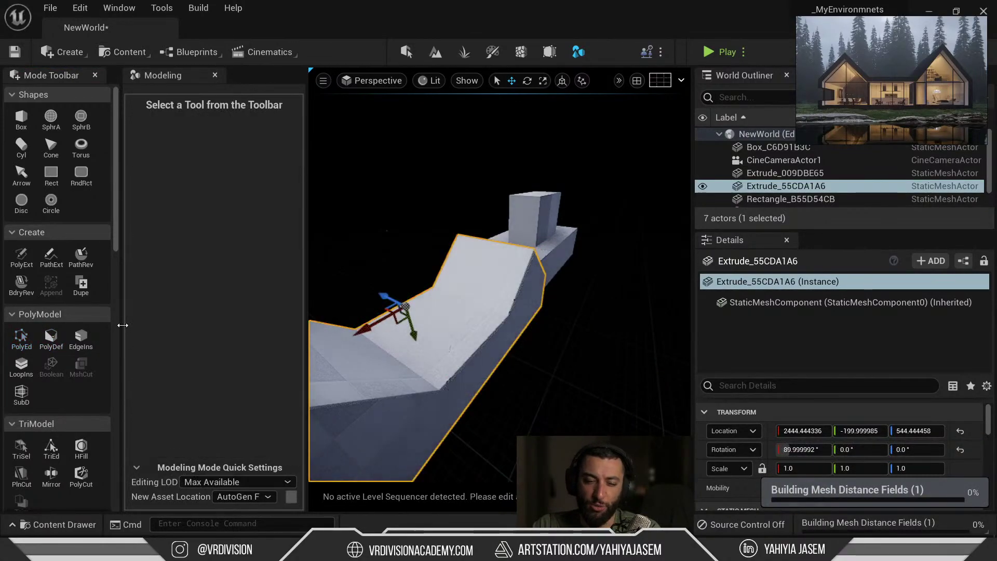
Step: Try PolyGroup Deform on the mesh's side face again, undo the deformation and leave the tool
left_click(52, 338)
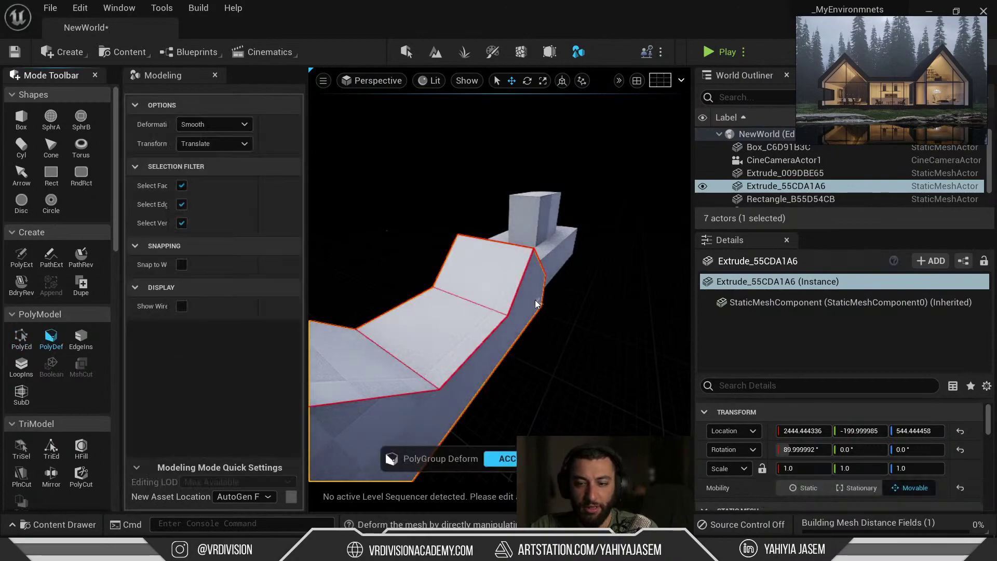
left_click_drag(537, 304, 632, 344)
key("ctrl+z")
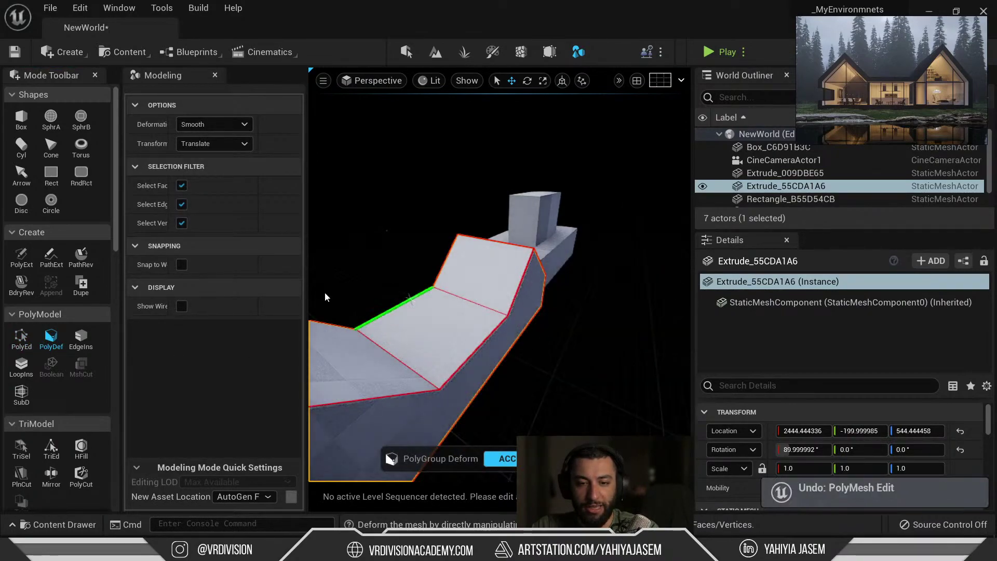
key("Escape")
Step: Enable Snap to World Grid in PolyGroup Deform, try moving the side face outward and undo that move
left_click(51, 337)
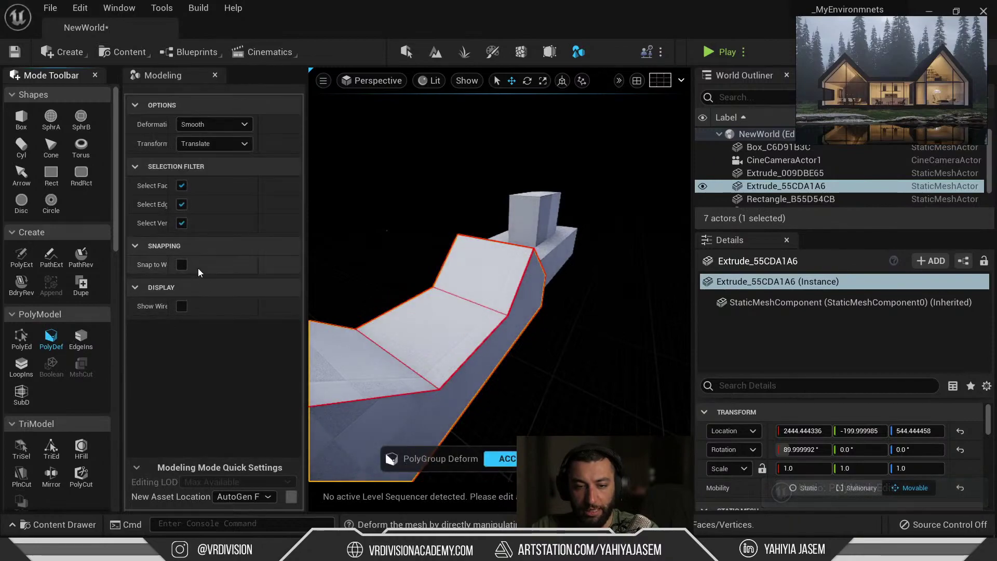
left_click(181, 264)
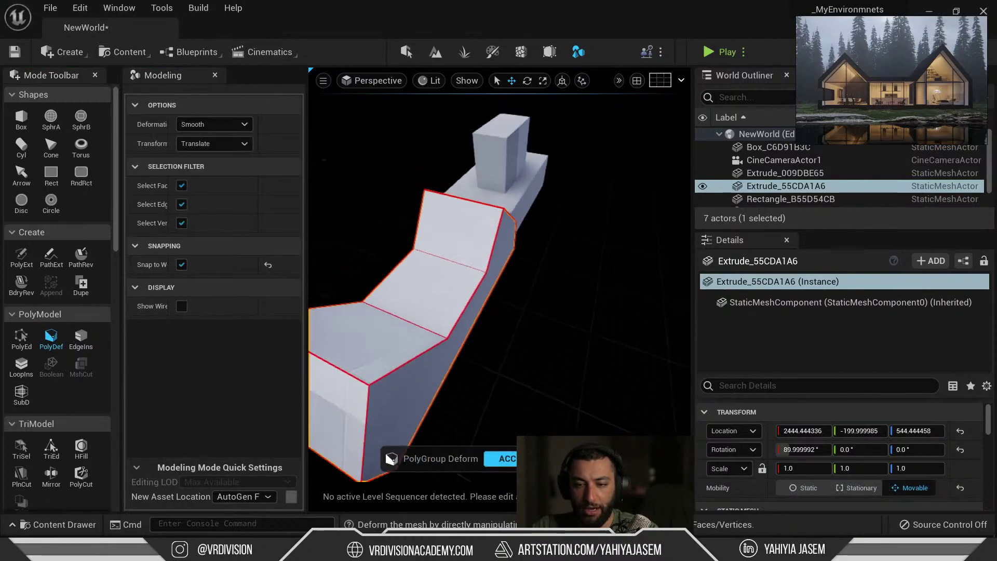
key("w")
right_click_drag(499, 291, 509, 324)
left_click_drag(483, 245, 502, 248)
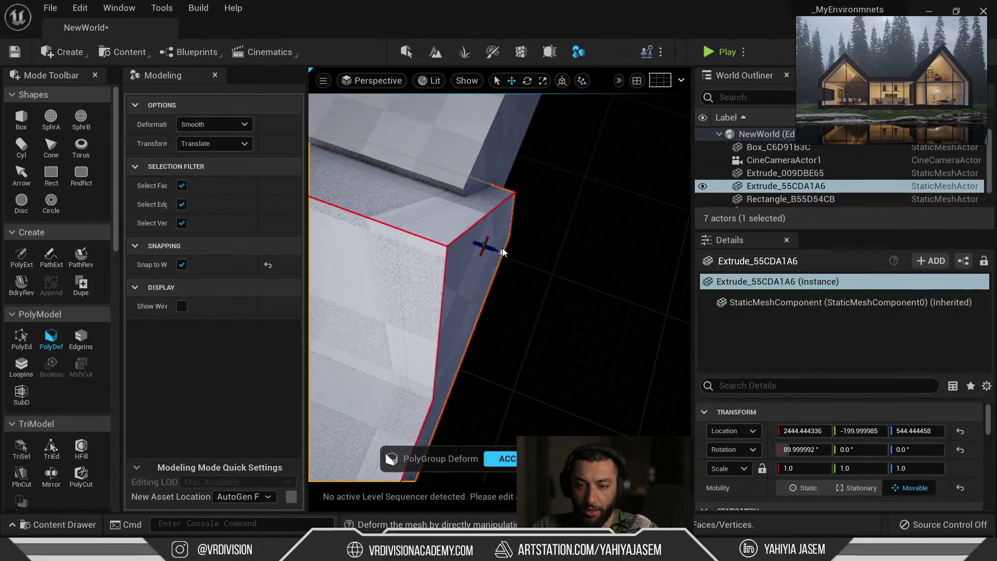
key("ctrl+z")
Step: Set the grid snap size to 100, try deforming the mesh's side face with PolyGroup Deform, undo it and close the tool
left_click(617, 81)
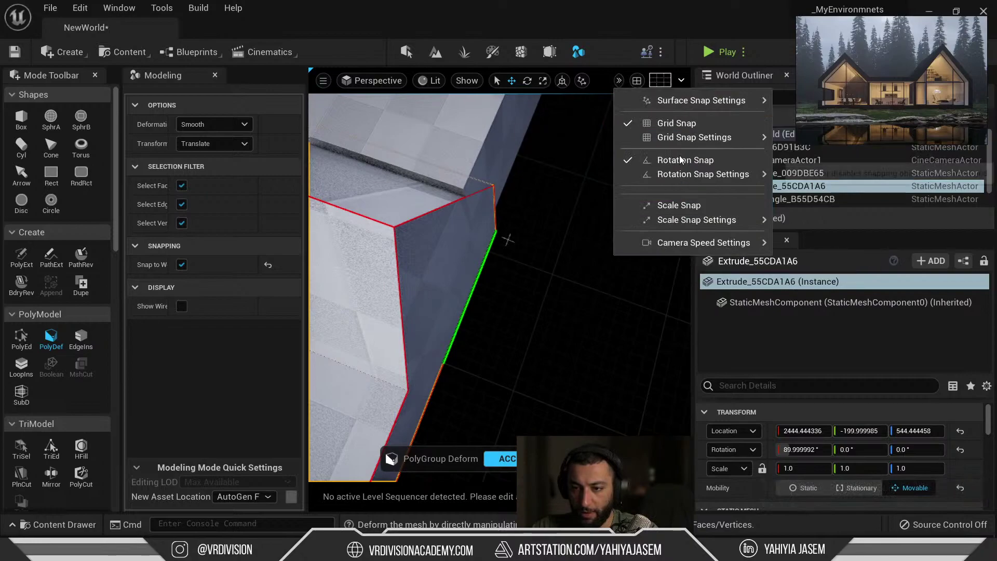
mouse_move(677, 141)
left_click(798, 215)
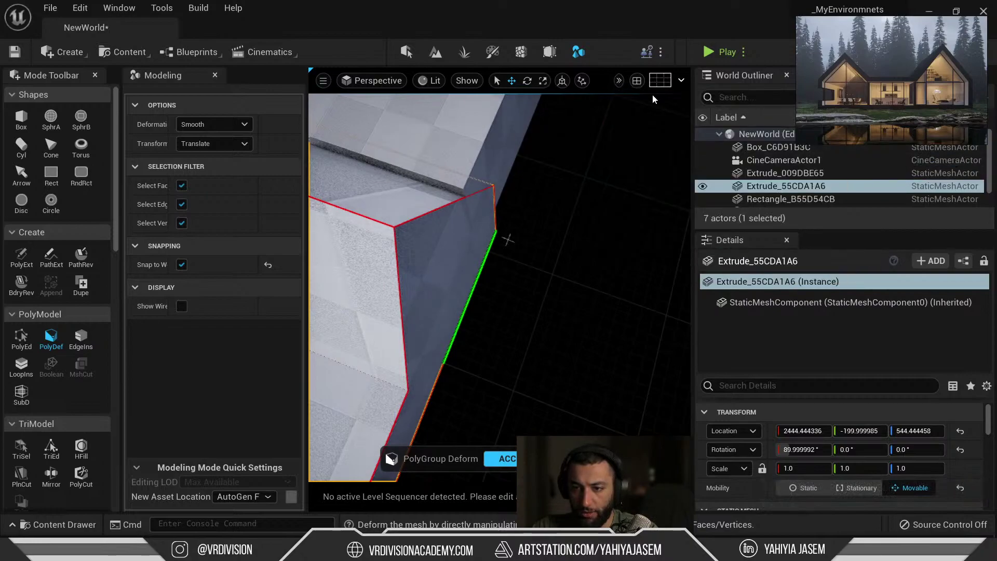
left_click(181, 265)
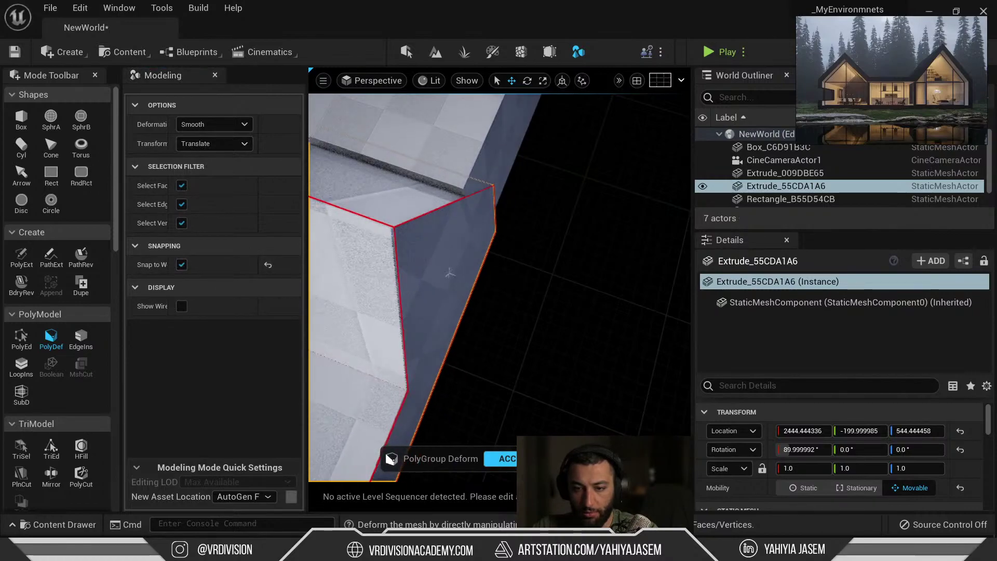
key("ctrl+z")
left_click(511, 459)
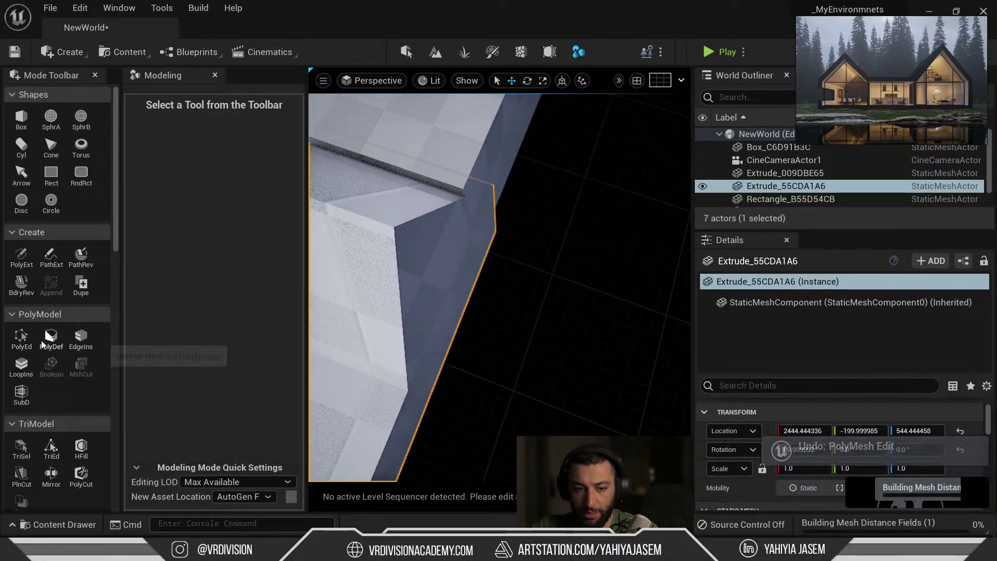
Step: Try pulling the mesh's side face outward with PolyGroup Deform, first unsnapped and again with Snap to World Grid enabled, undoing each move
left_click(42, 340)
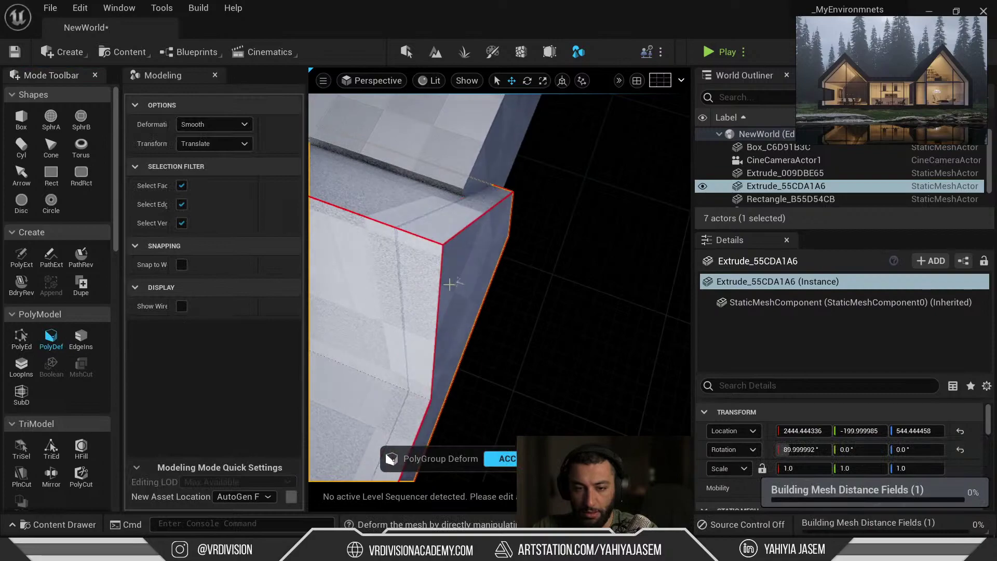
key("ctrl+z")
left_click(182, 266)
left_click_drag(447, 306, 525, 329)
key("ctrl+z")
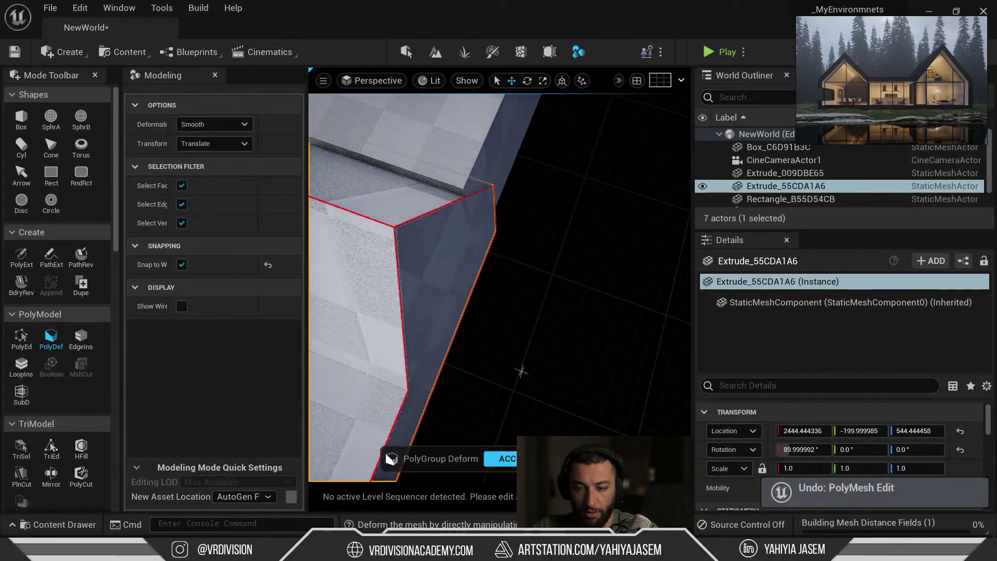
Step: Restart PolyGroup Deform with Snap to World Grid, try pulling the side face's outer edge and the face outward, undo both and cancel
left_click(43, 340)
left_click(42, 340)
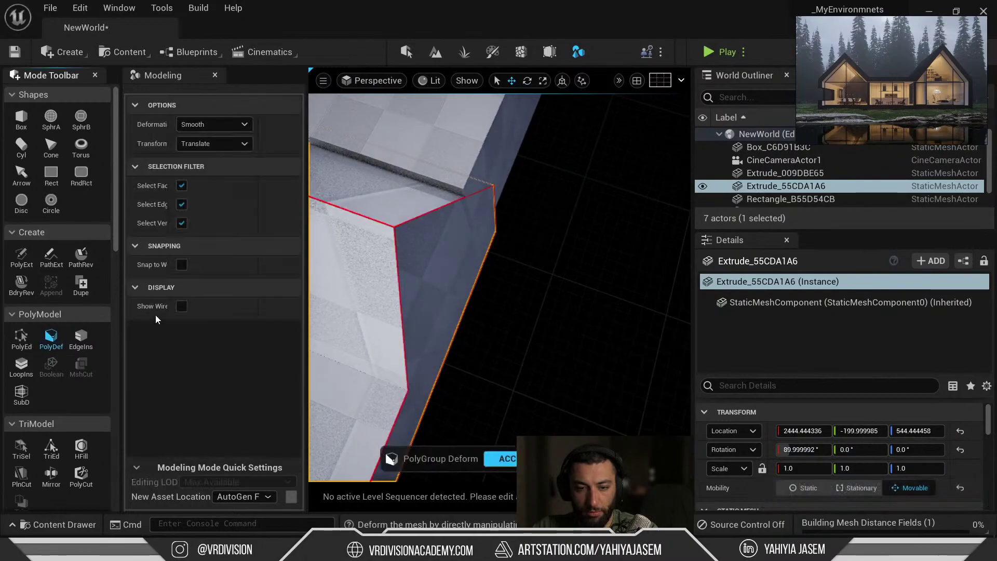
left_click(181, 265)
left_click_drag(474, 280, 533, 305)
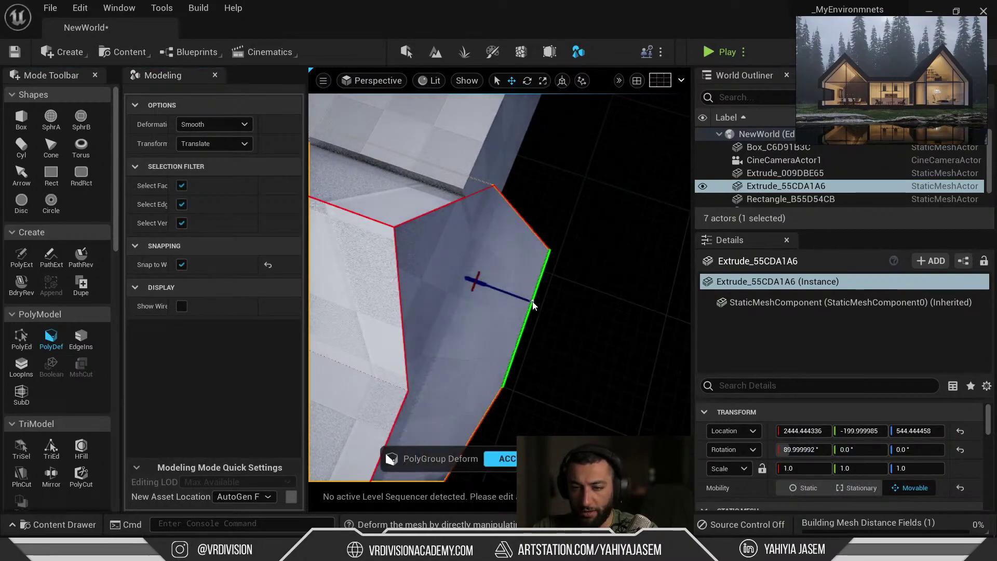
key("ctrl+z")
left_click_drag(460, 275, 528, 300)
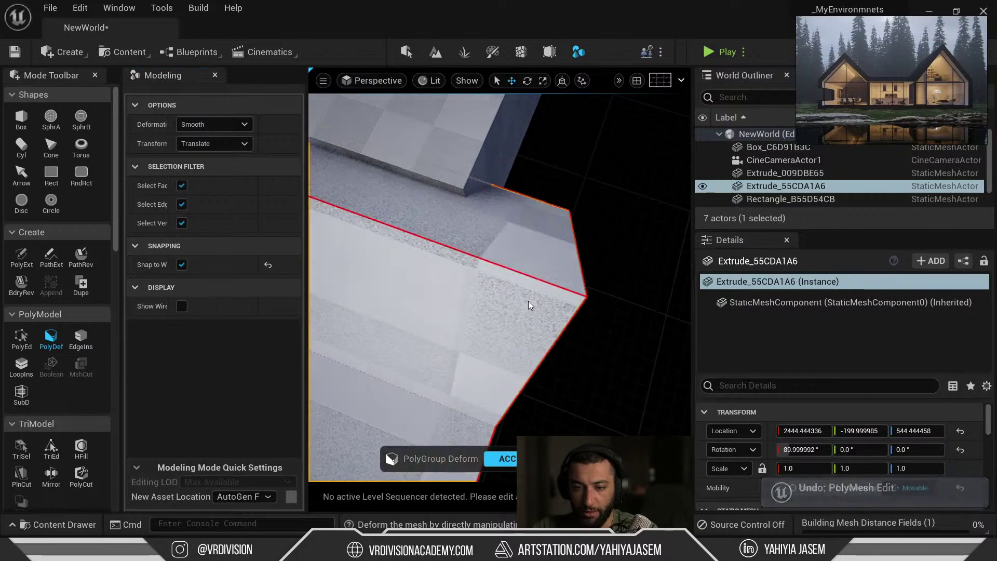
key("ctrl+z")
left_click(579, 458)
Step: Widen the option labels in PolyGroup Edit, enable Snap to World Grid and accept the tool
left_click(21, 338)
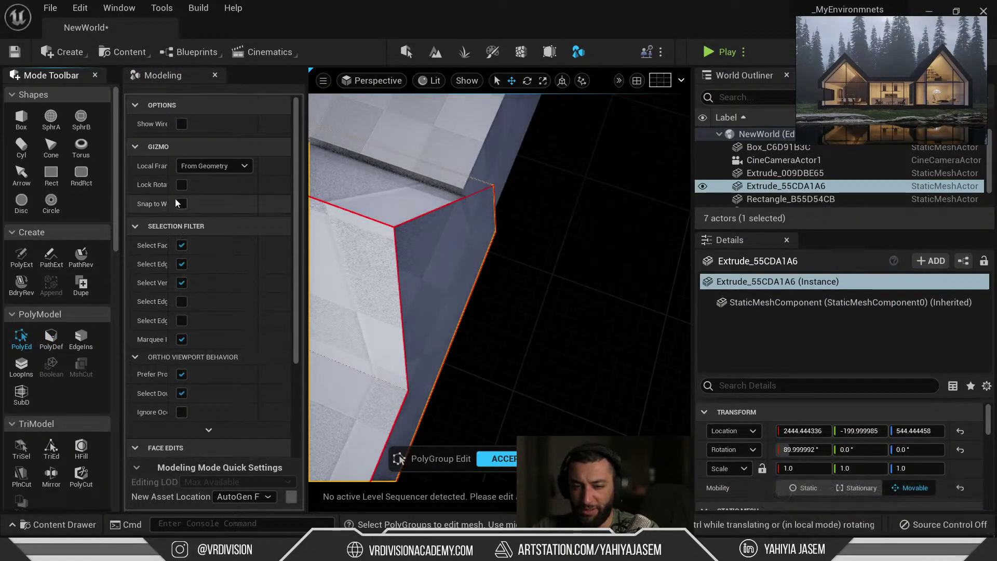
left_click_drag(171, 192, 180, 192)
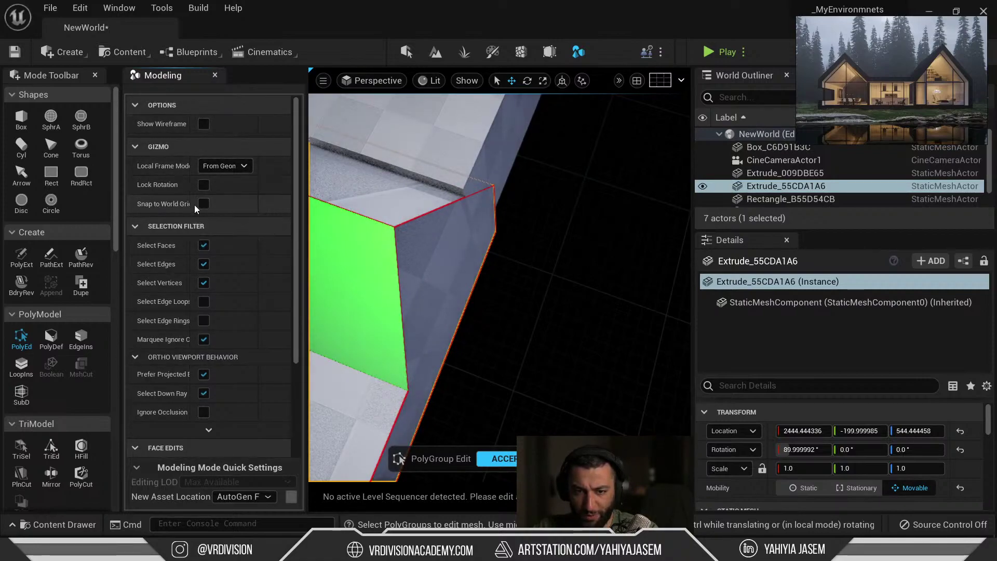
left_click(509, 460)
Step: Try a PolyGroup Deform of the side face with Snap to World Grid enabled and cancel the deformation
left_click(51, 338)
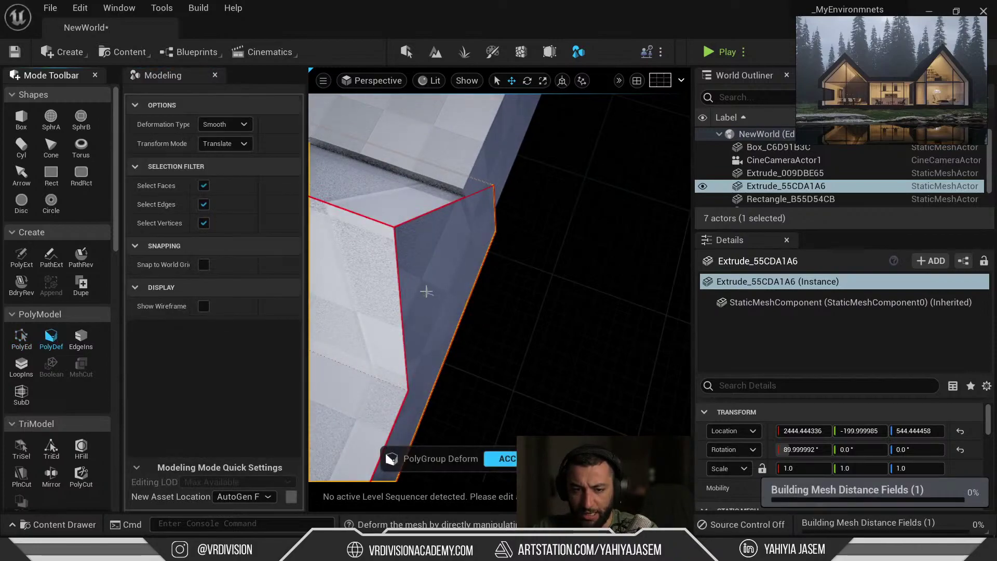
left_click(204, 264)
left_click_drag(416, 276, 530, 402)
key("Escape")
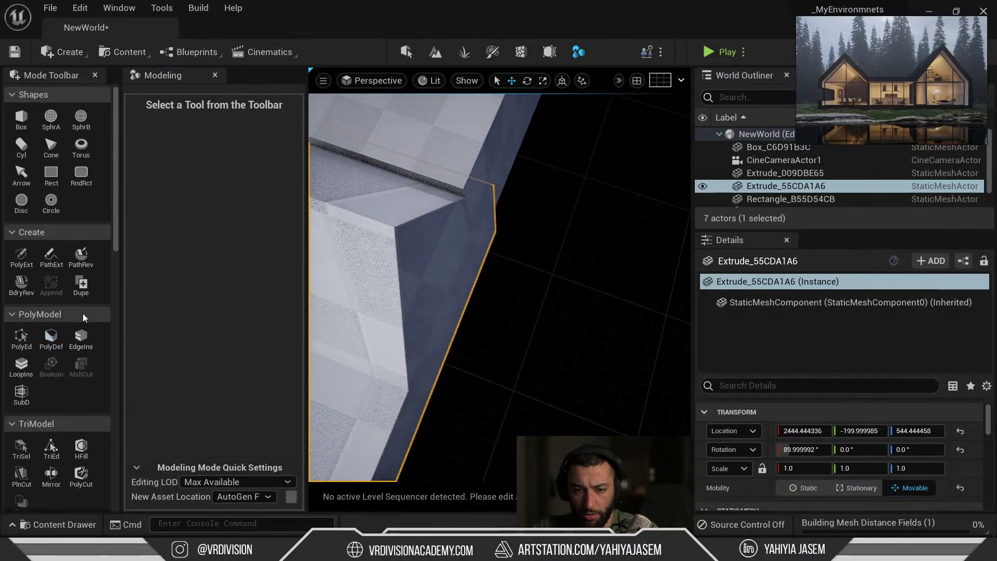
Step: Retry PolyGroup Deform on the side face without and with Snap to World Grid, undo both moves and cancel the tool
left_click(51, 338)
left_click_drag(452, 281, 664, 290)
key("ctrl+z")
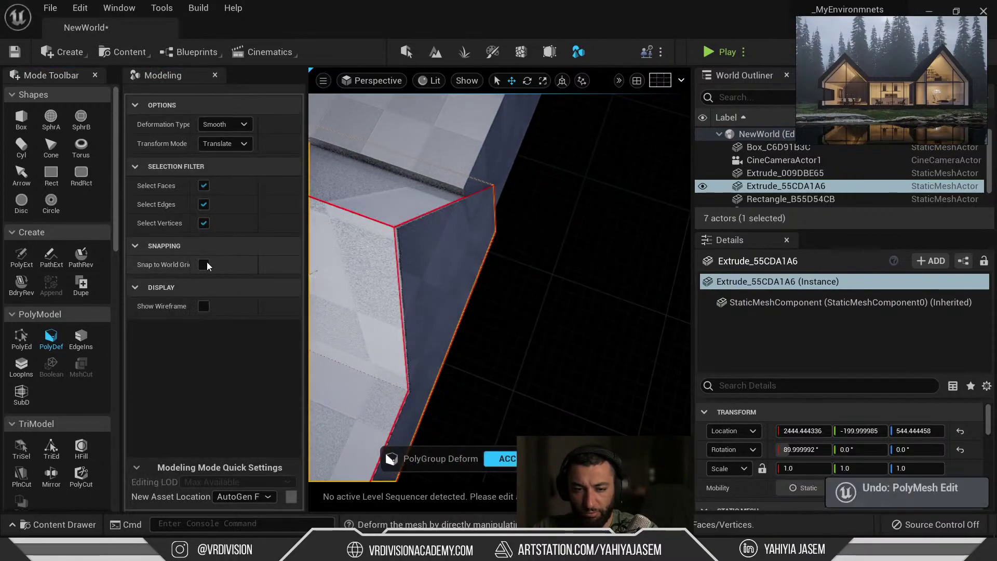
left_click(203, 265)
left_click_drag(423, 267, 477, 317)
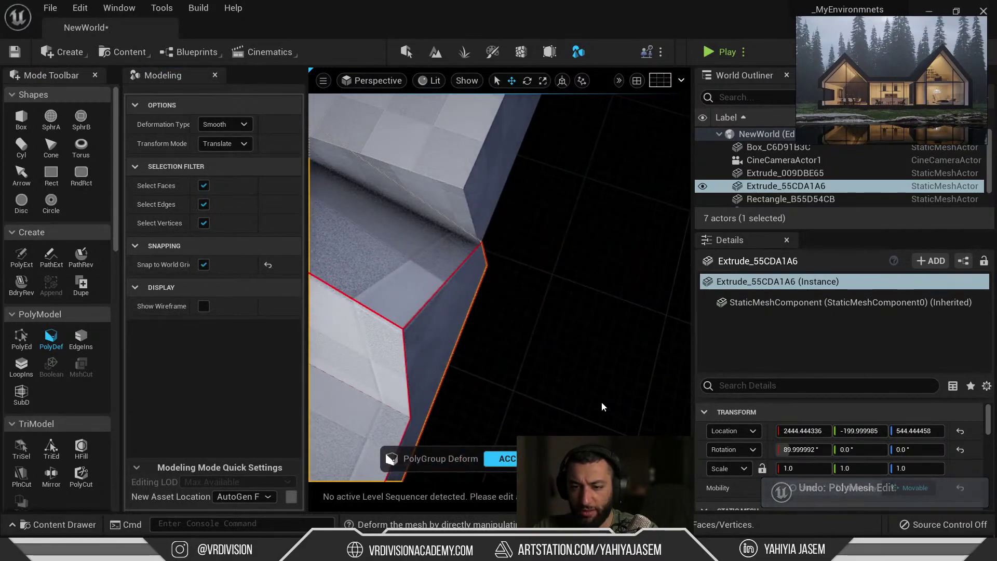
key("ctrl+z")
left_click(582, 459)
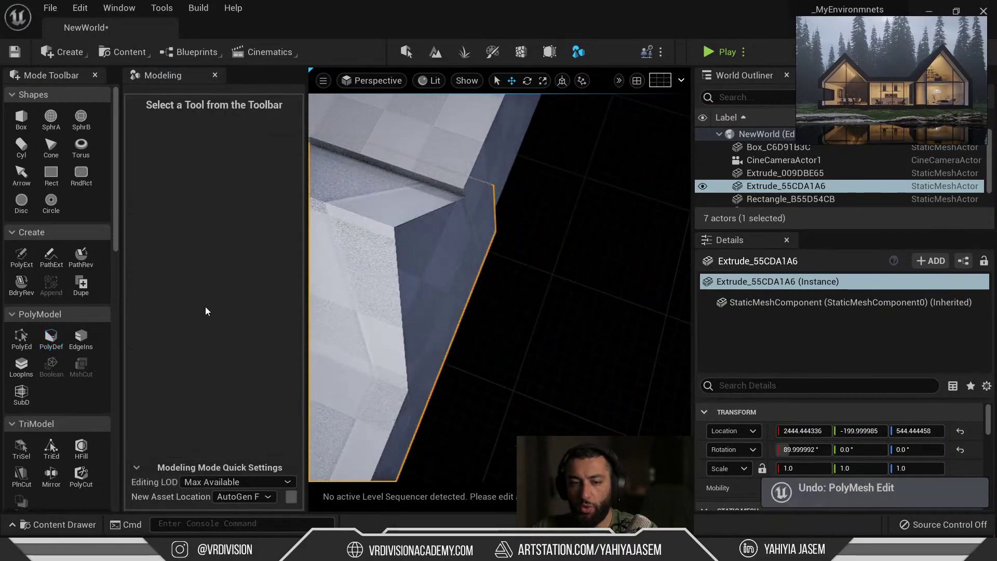
Step: Select the mesh's side face in PolyGroup Edit, try moving it along its normal and undo the transforms
left_click(22, 338)
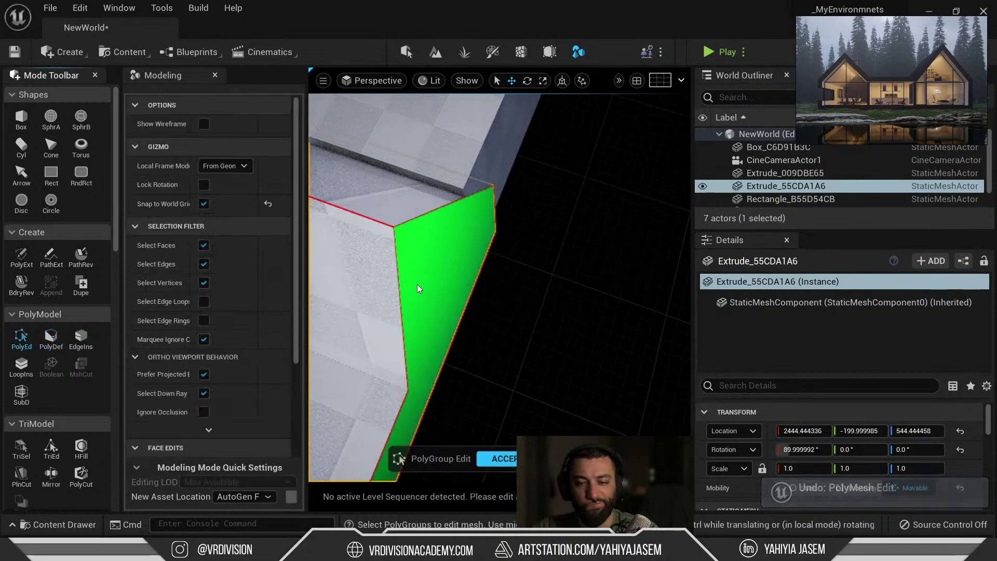
left_click(468, 262)
right_click_drag(467, 263, 426, 262)
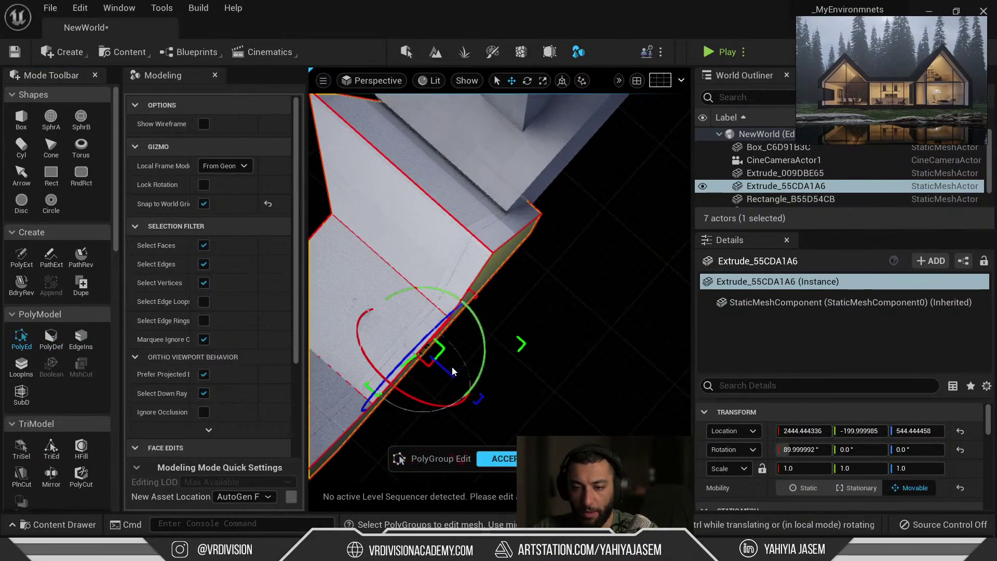
key("ctrl+z")
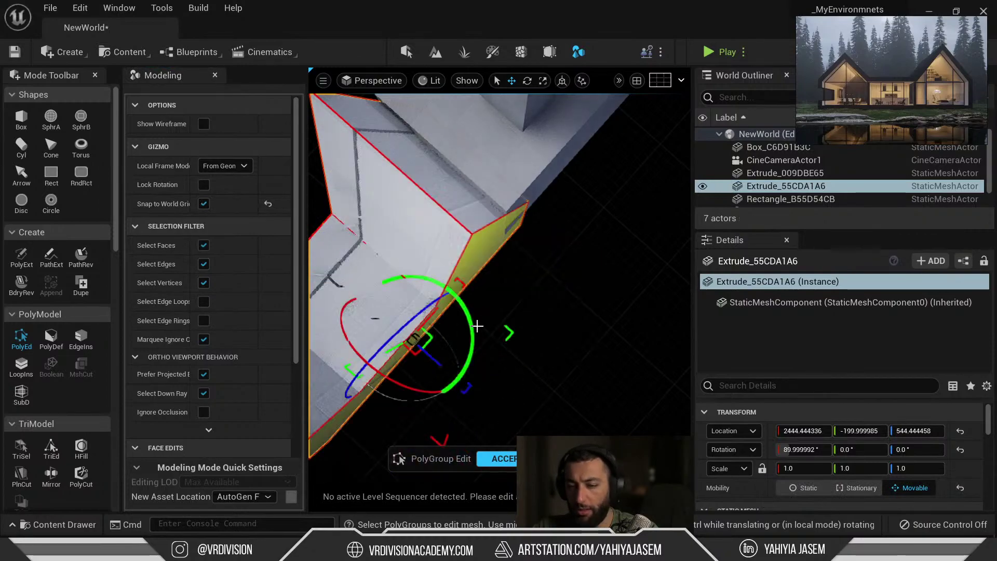
key("ctrl+z")
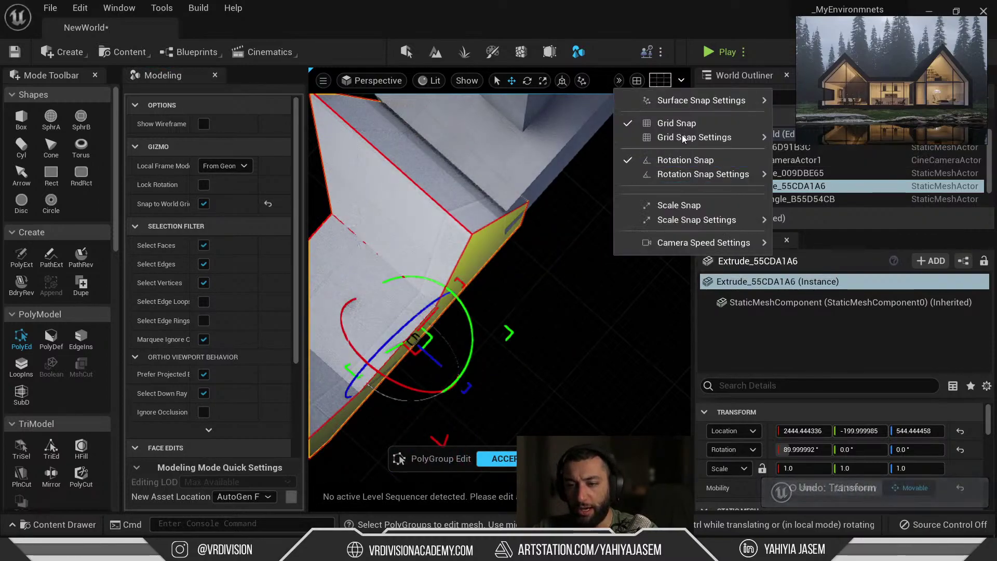
Step: Toggle Grid Snap off and back on, try moving the selected side face outward with PolyGroup Edit and cancel the edit
mouse_move(681, 137)
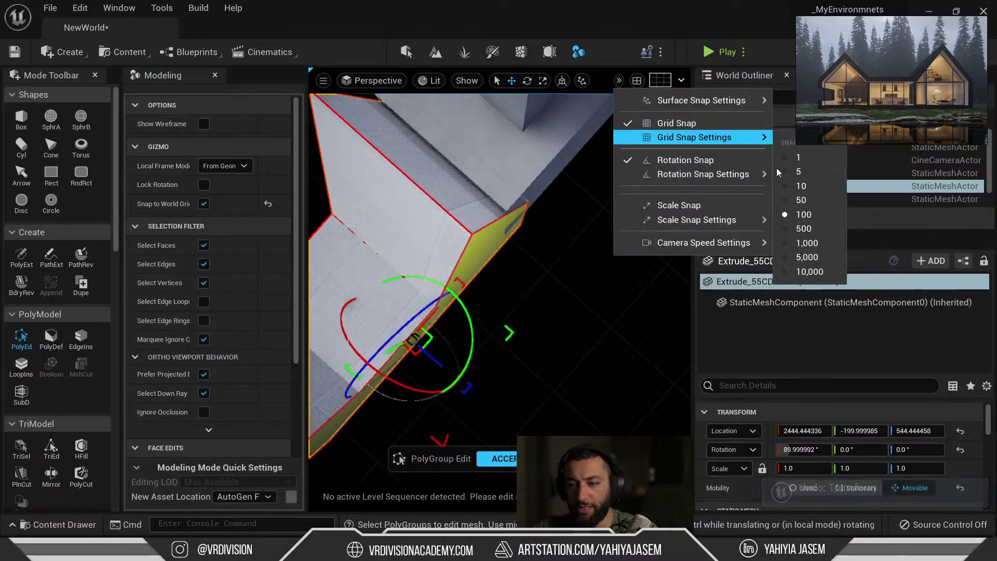
left_click(675, 124)
left_click(618, 80)
left_click(666, 127)
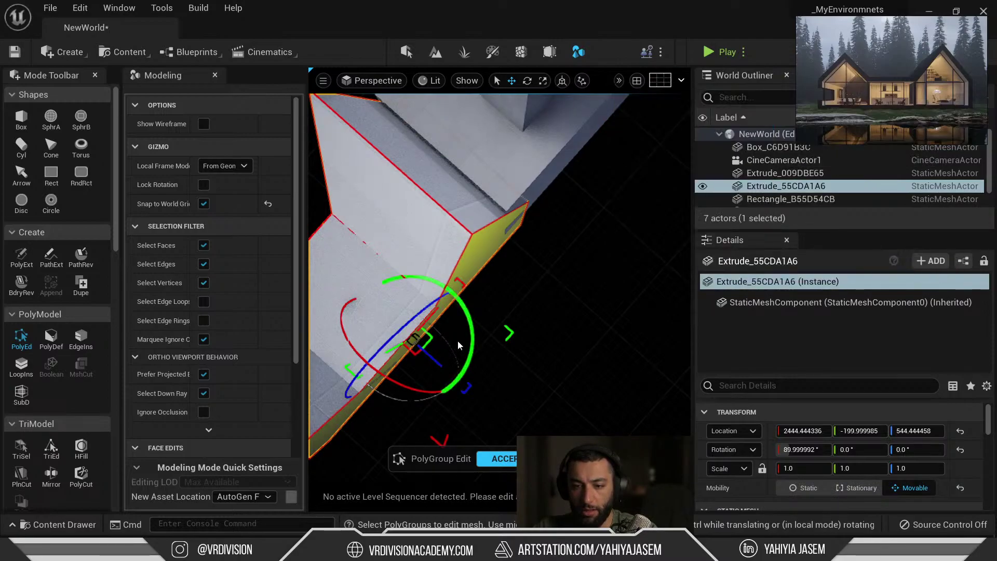
left_click_drag(433, 358, 472, 366)
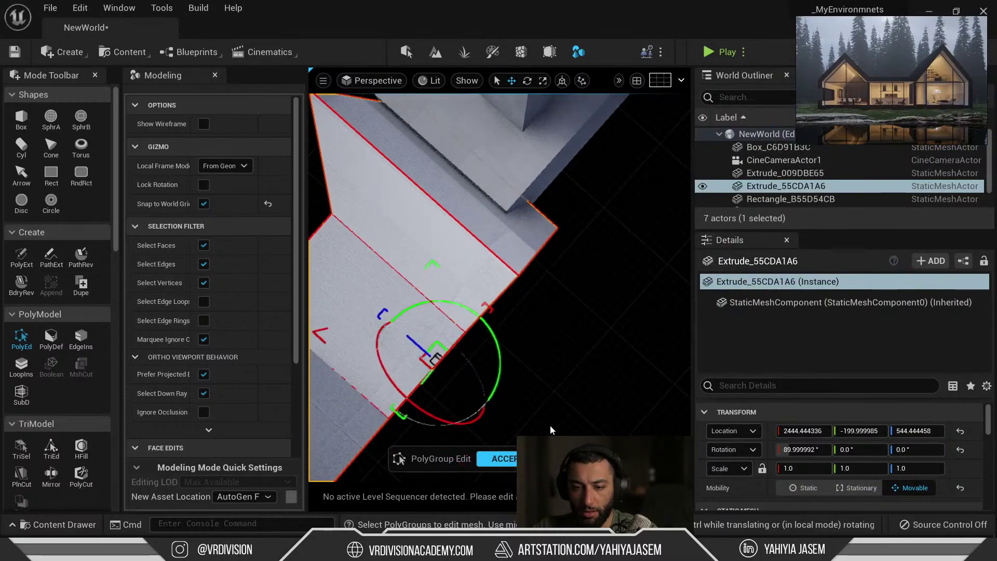
left_click(575, 459)
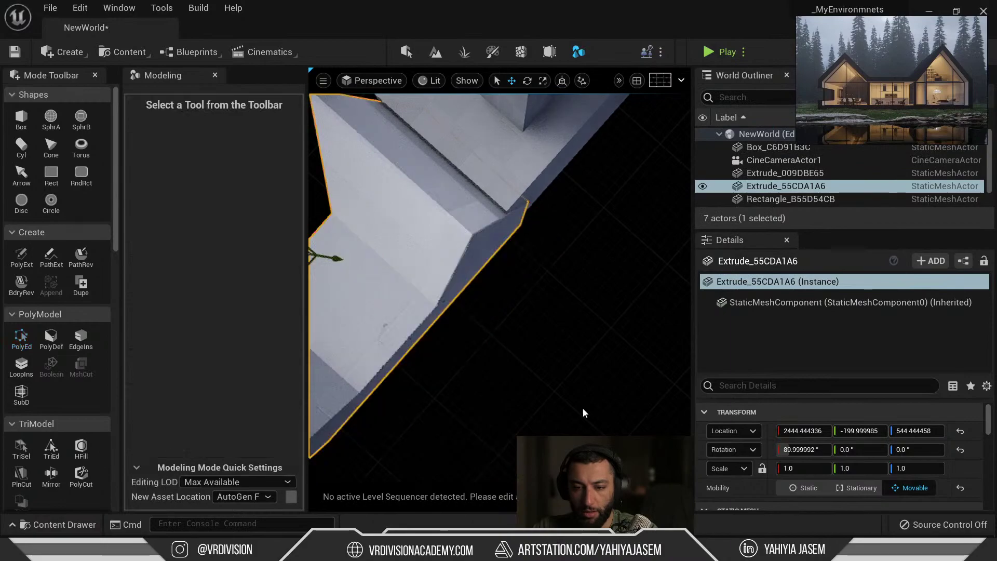
Step: Set the viewport's grid snap size to 1,000
left_click(618, 82)
mouse_move(727, 137)
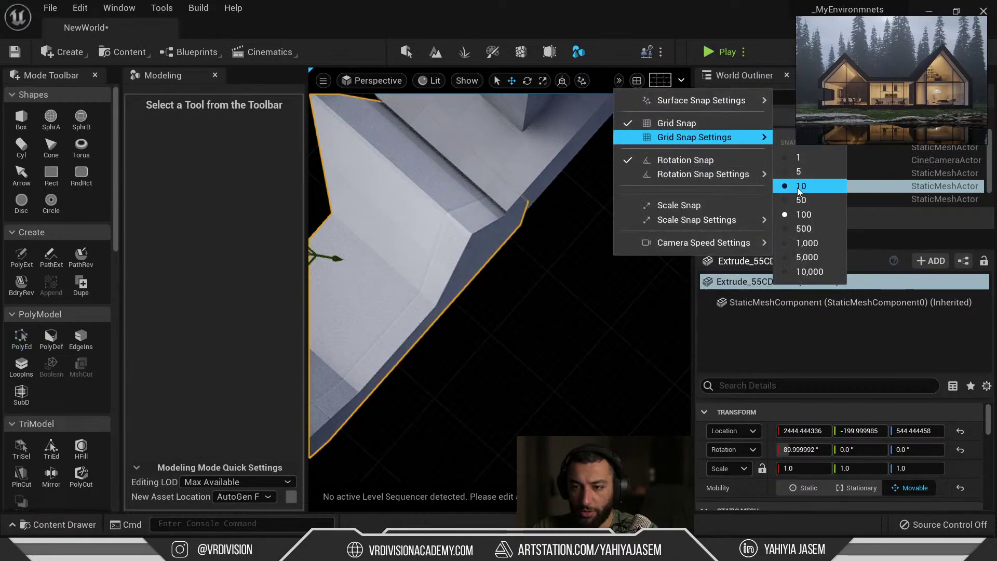
left_click(814, 244)
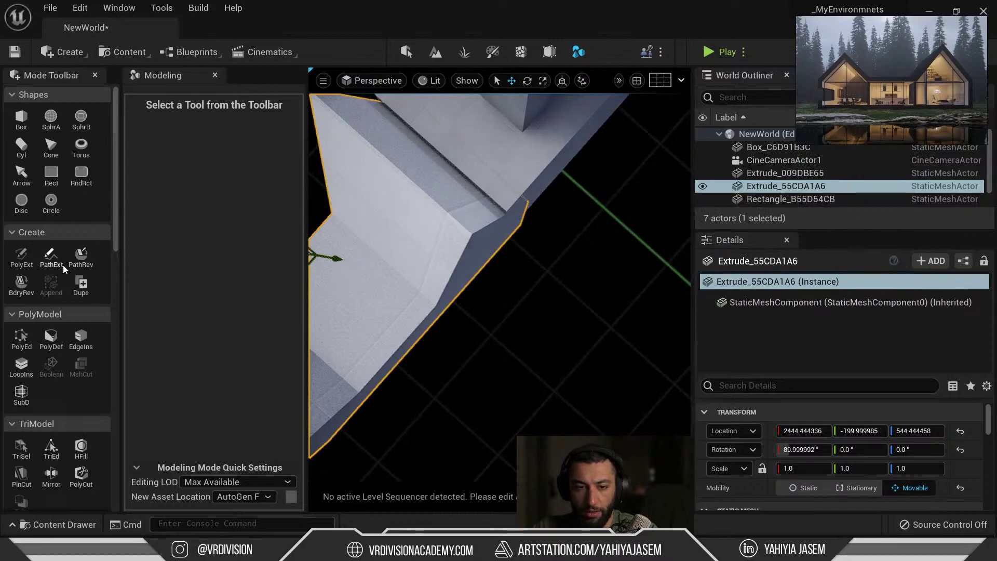
Step: Try pulling the side face outward with PolyGroup Deform at the 1,000 grid size, without and with Snap to World Grid, and cancel
left_click(52, 335)
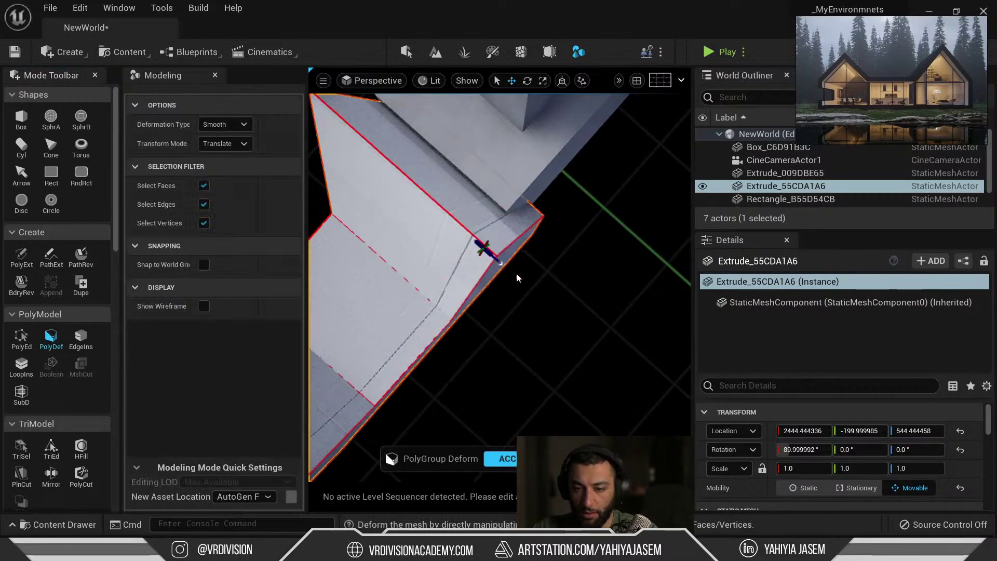
key("ctrl+z")
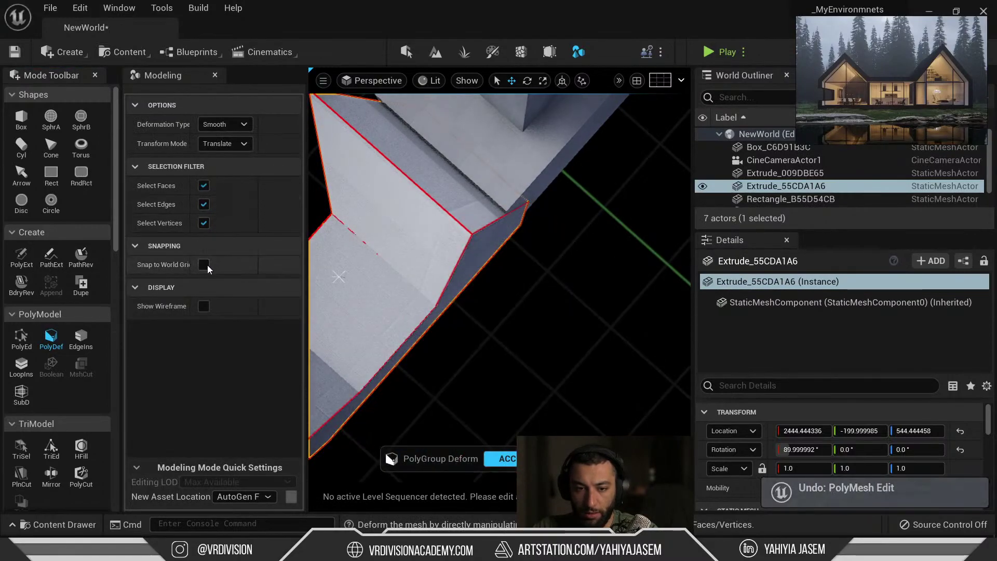
left_click_drag(491, 251, 562, 298)
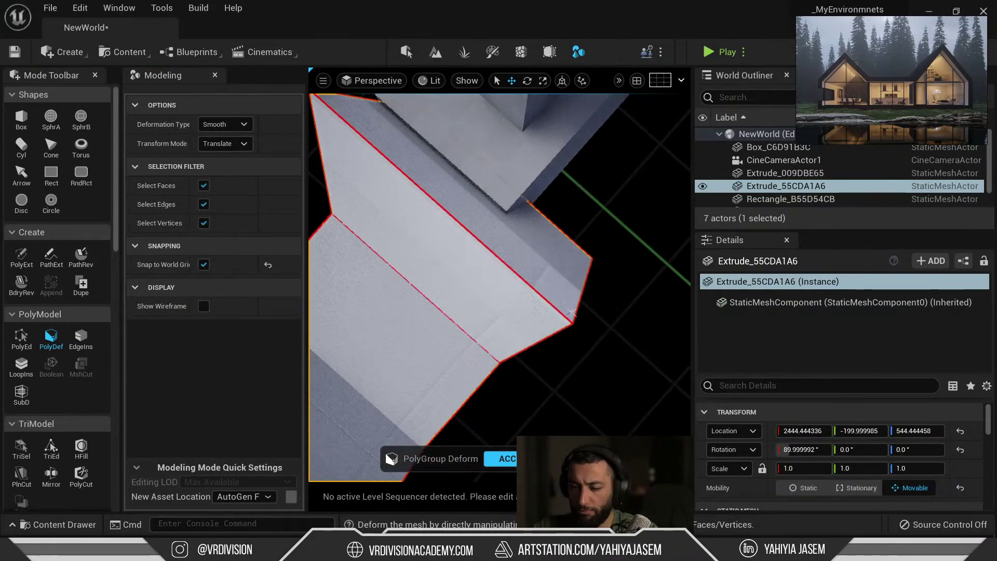
key("Escape")
Step: Create a box with height 200, width 100 and depth 100 on the extruded mesh's long side wall
right_click_drag(410, 261, 531, 305)
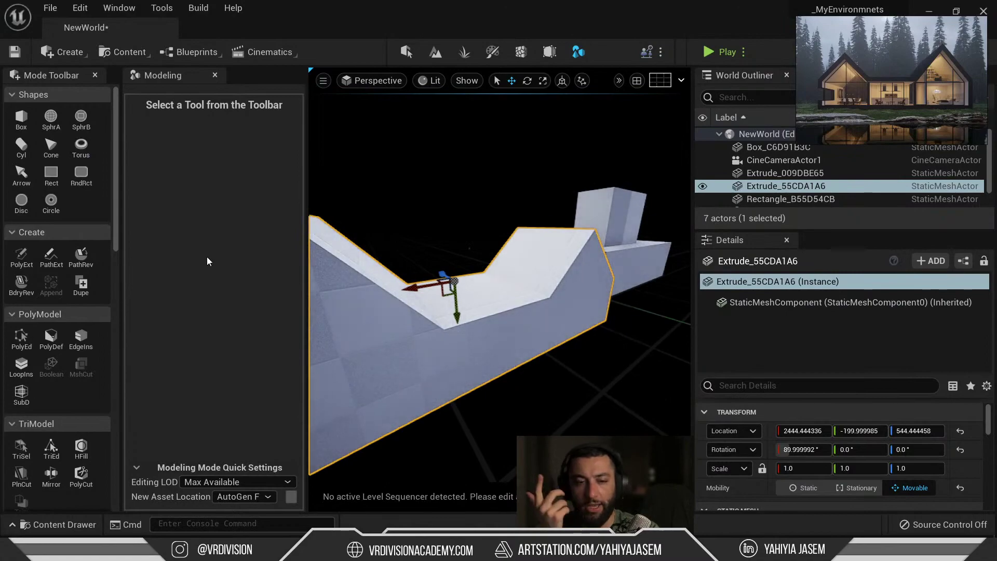
left_click(21, 118)
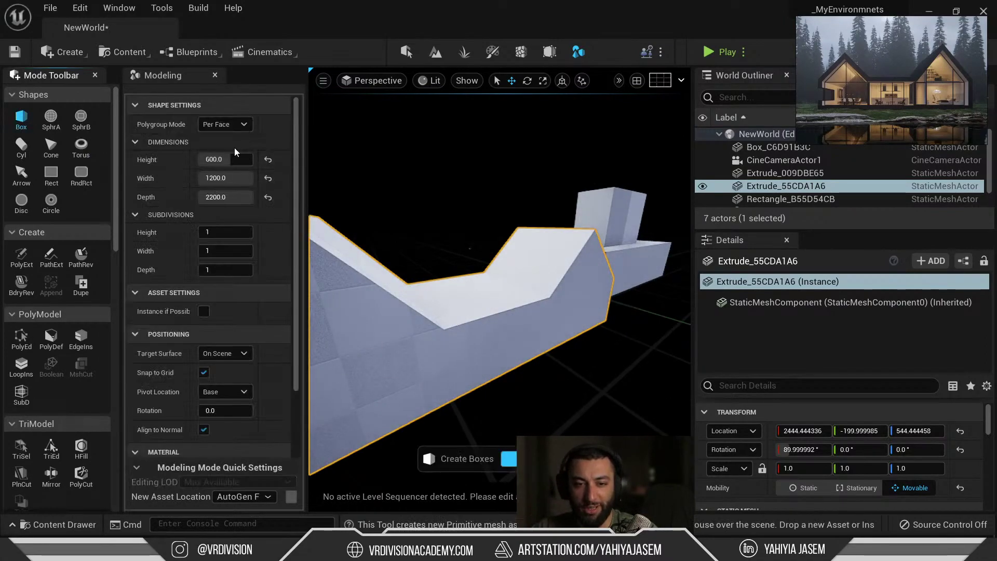
left_click(268, 197)
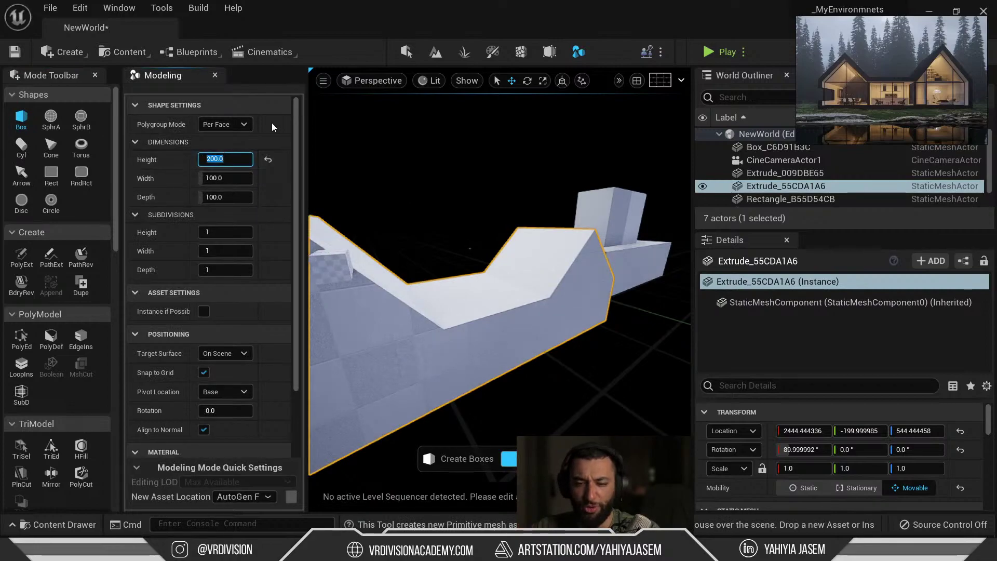
left_click(410, 365)
left_click(530, 458)
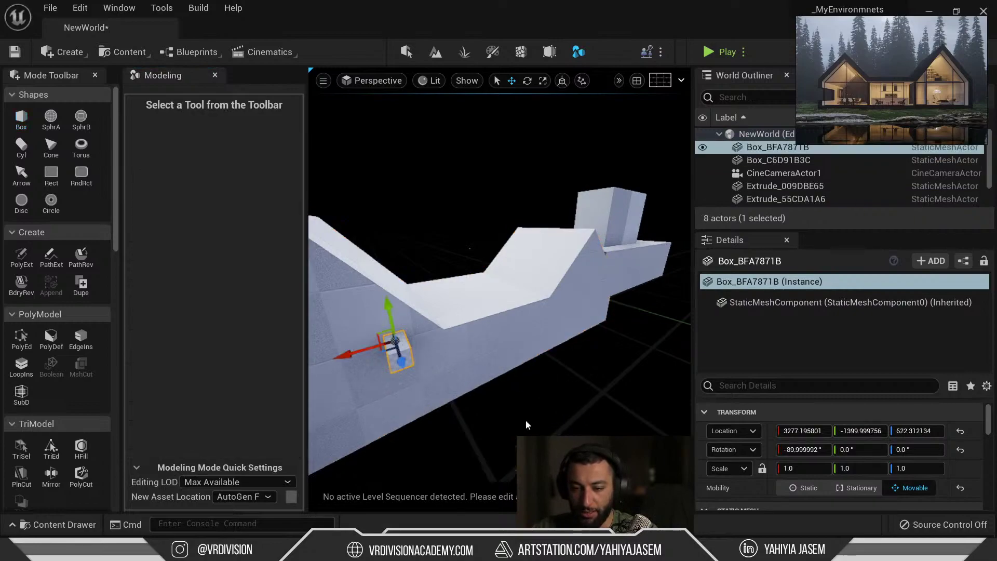
Step: Move the extruded mesh's long side face outward to the reference box's outer face with PolyGroup Edit and accept
left_click(453, 369)
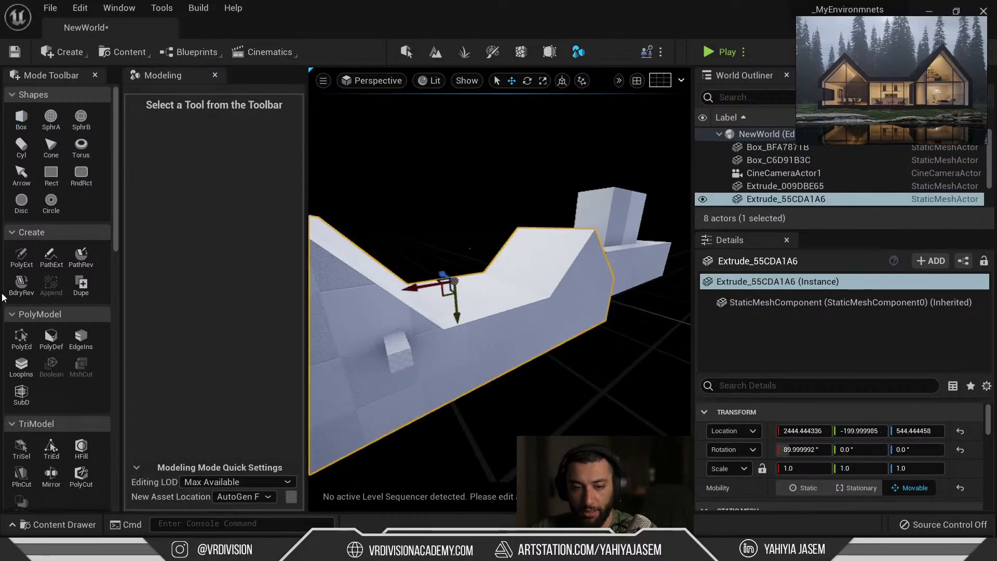
left_click(21, 340)
left_click(511, 359)
left_click_drag(533, 337, 399, 359, "ctrl")
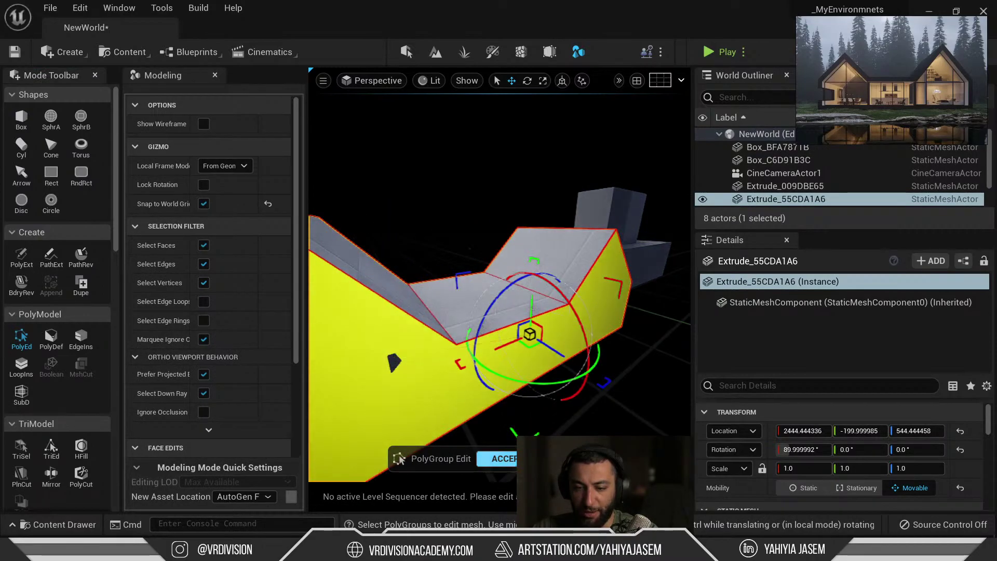
key("Return")
Step: Hide the extruded mesh to delete the reference box behind its wall, and unhide the mesh
key("h")
left_click(398, 367)
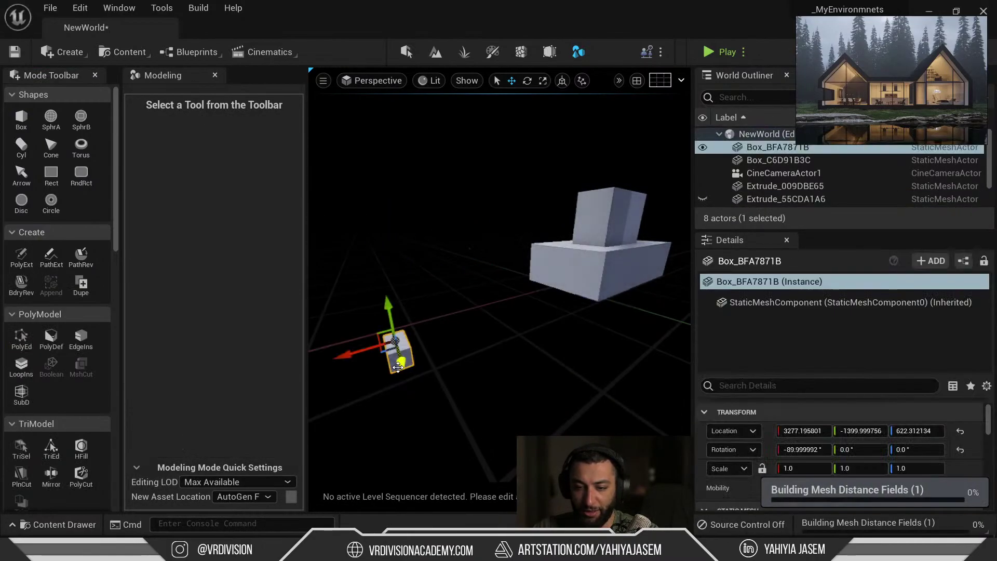
key("Delete")
key("ctrl+h")
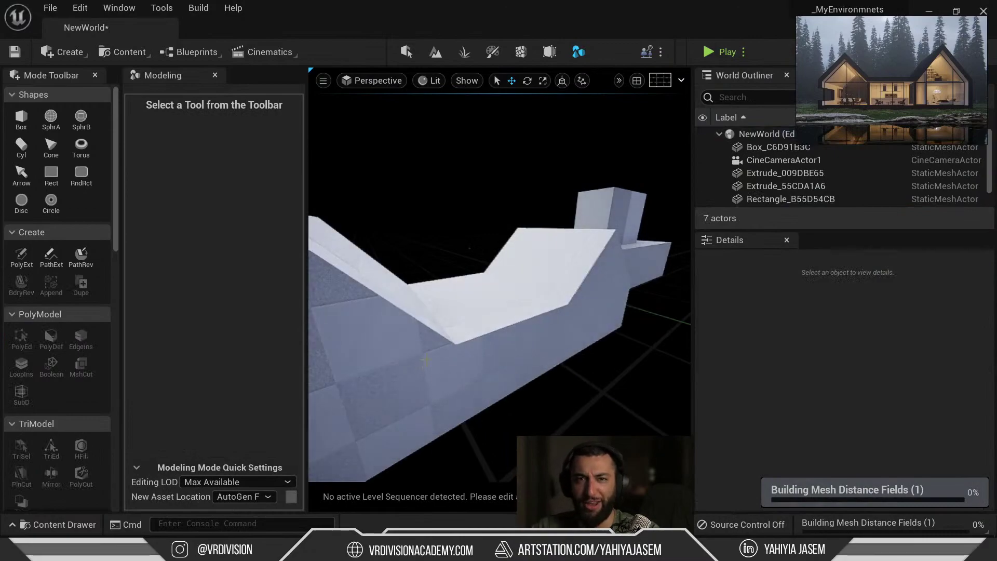
Step: Try deforming the block on top of the flat roof with PolyGroup Deform, without and with Snap to World Grid, and cancel
right_click_drag(424, 359, 550, 358)
right_click_drag(478, 358, 439, 358)
right_click_drag(493, 257, 444, 252)
left_click(391, 229)
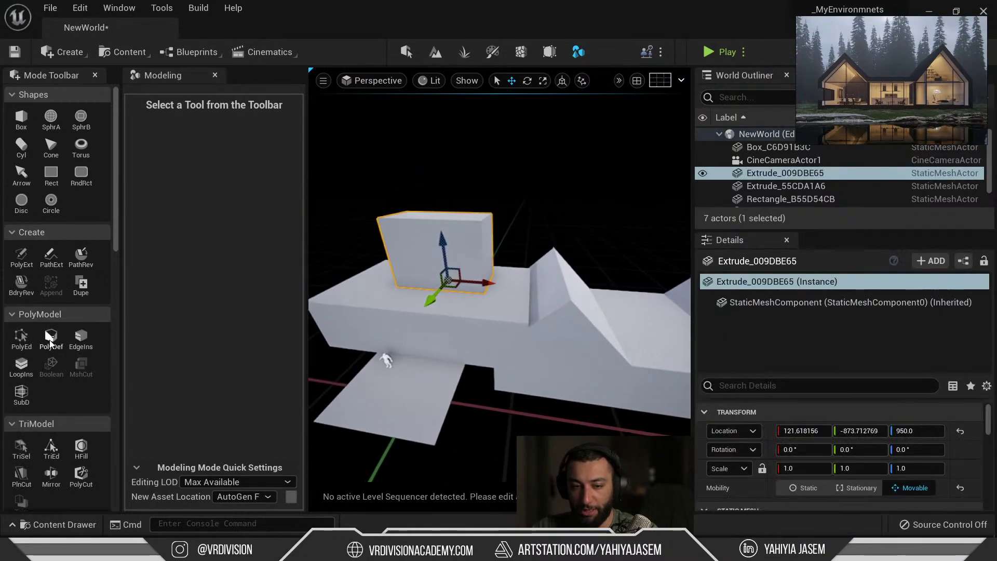
left_click(51, 340)
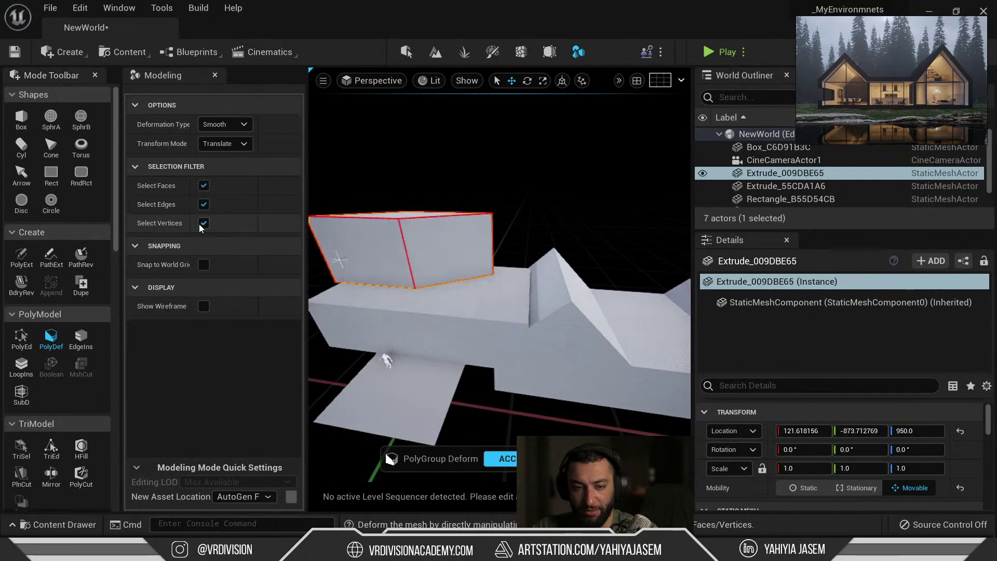
key("ctrl+z")
left_click(204, 264)
mouse_move(451, 273)
left_mouse_down()
mouse_move(462, 270)
mouse_move(452, 269)
left_mouse_up()
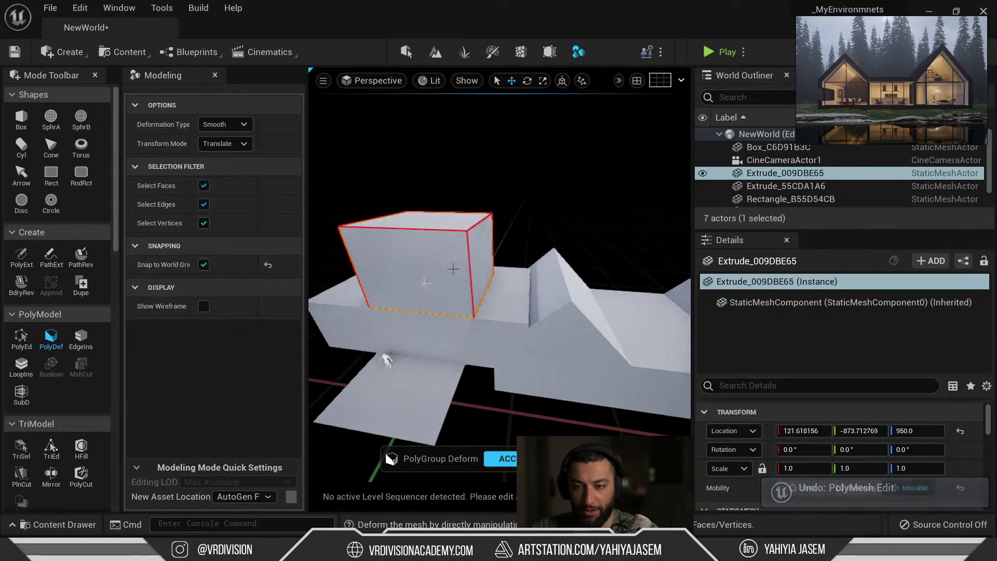
key("ctrl+z")
key("Escape")
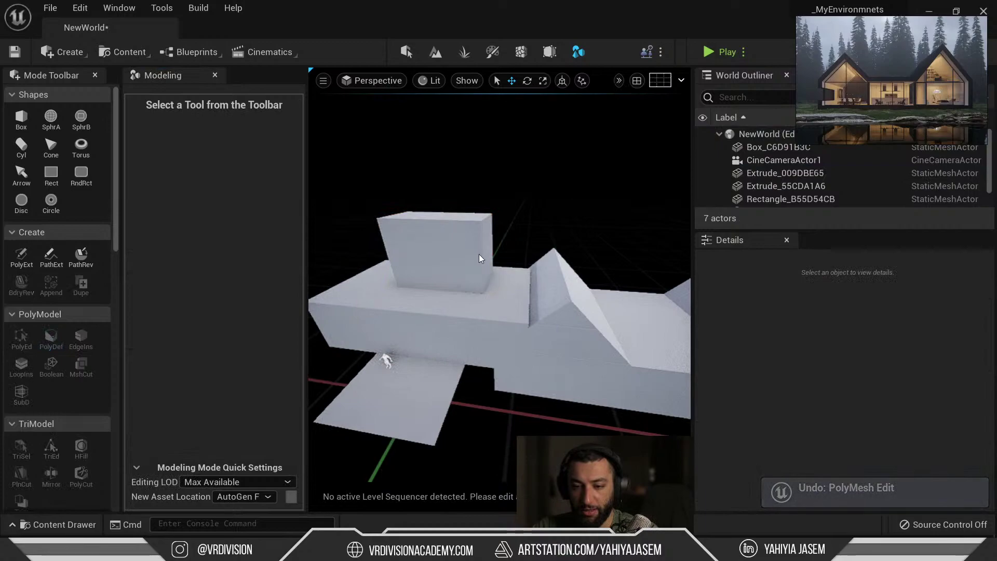
Step: Delete the block on top of the flat roof in Selection mode and set the viewport's grid snap size to 100
left_click(469, 254)
key("shift+1")
key("Delete")
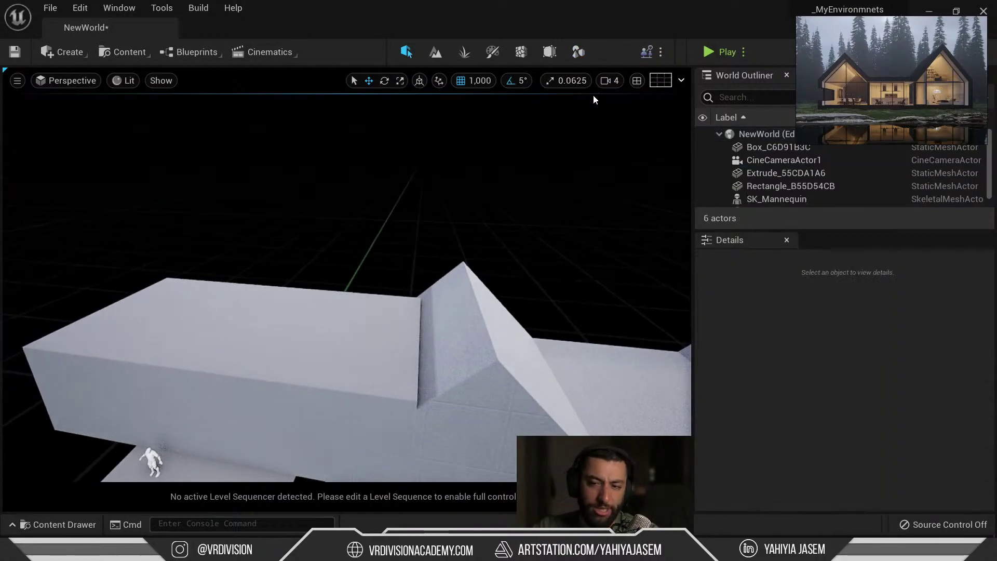
left_click(475, 81)
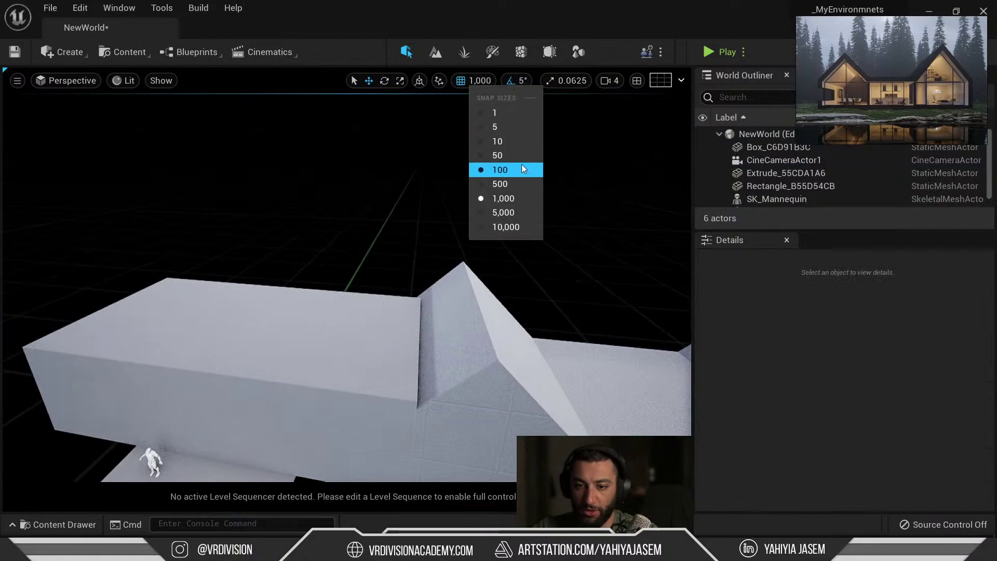
left_click(519, 166)
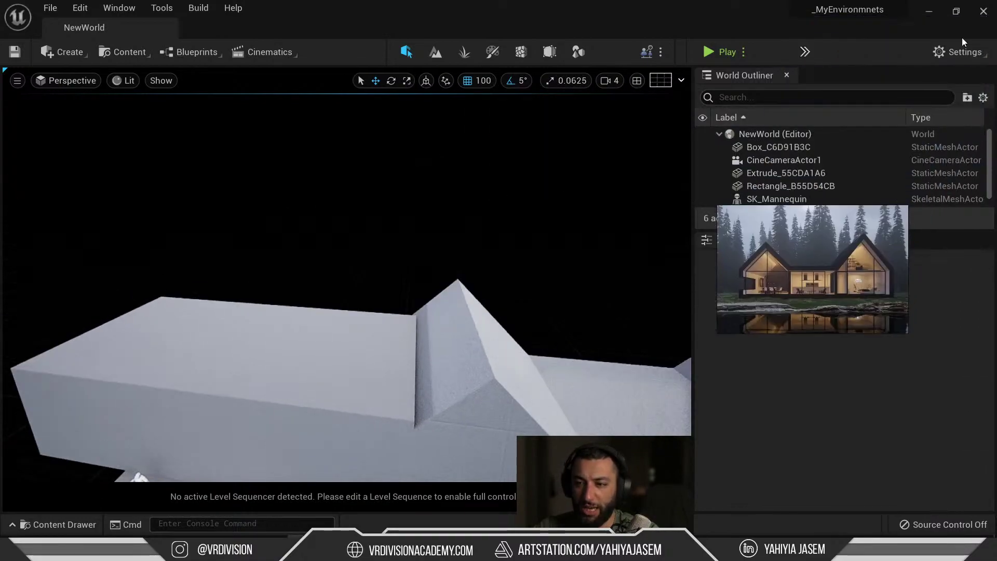
Step: Close the Unreal Editor, reopen _MyEnvironmnets.uproject through a desktop file search for "_myenvi", and minimize the launcher and file explorer windows
left_click(983, 10)
left_click(486, 415)
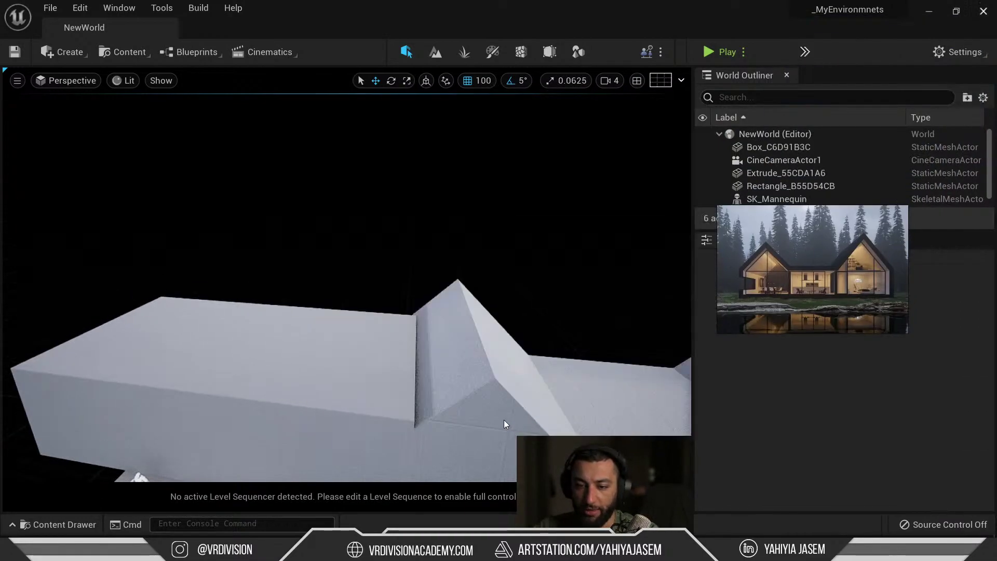
key("alt+space")
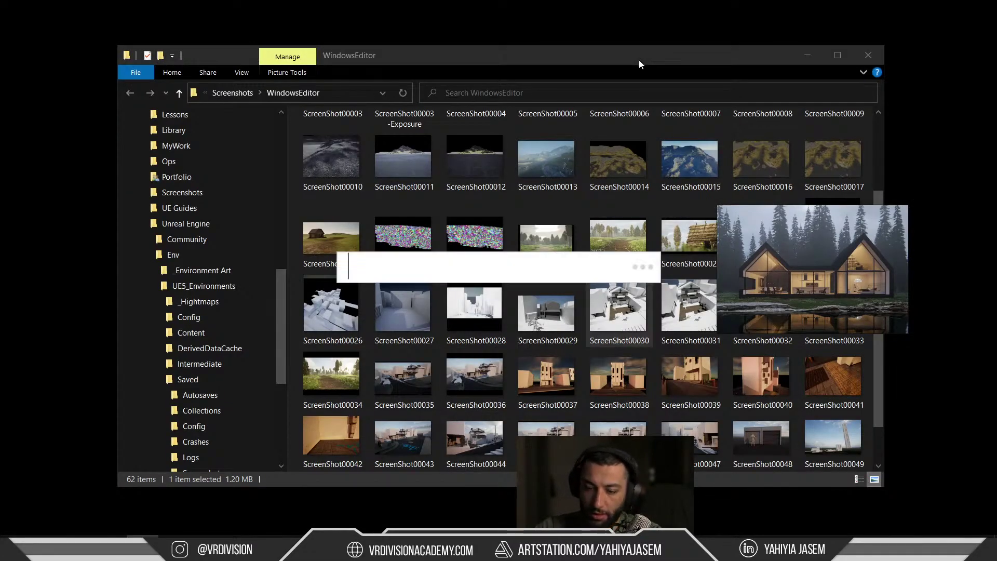
type("_")
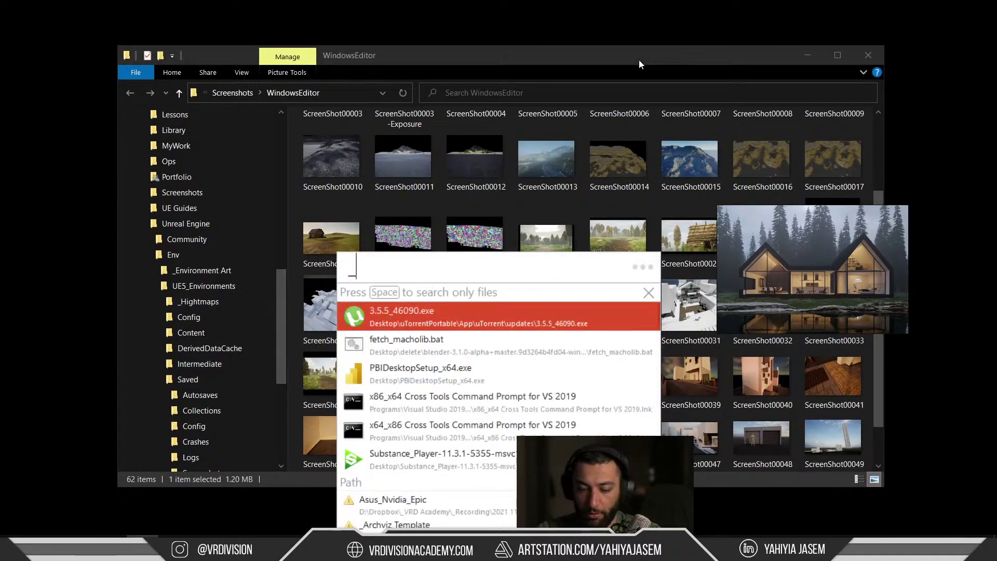
type("myenv")
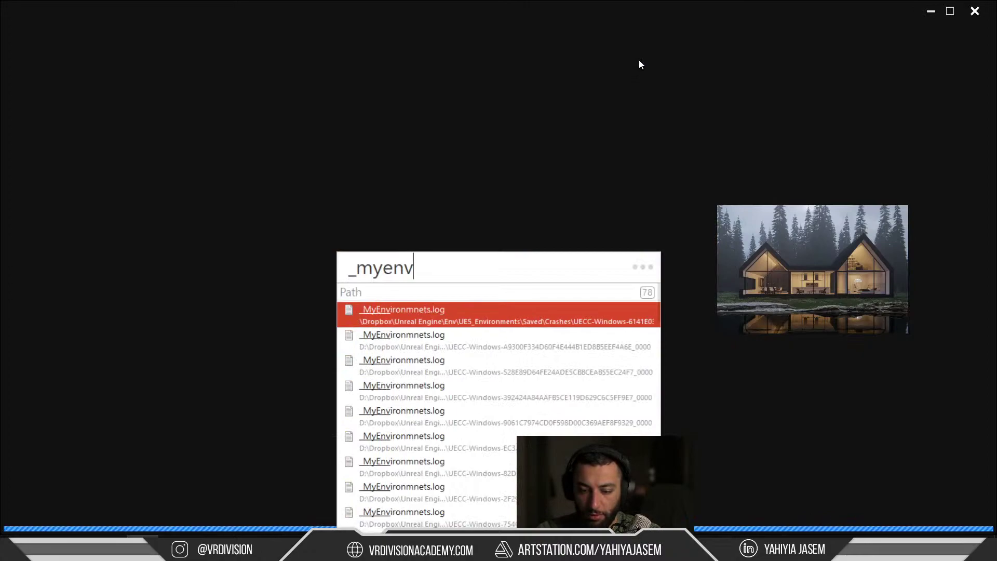
type("i")
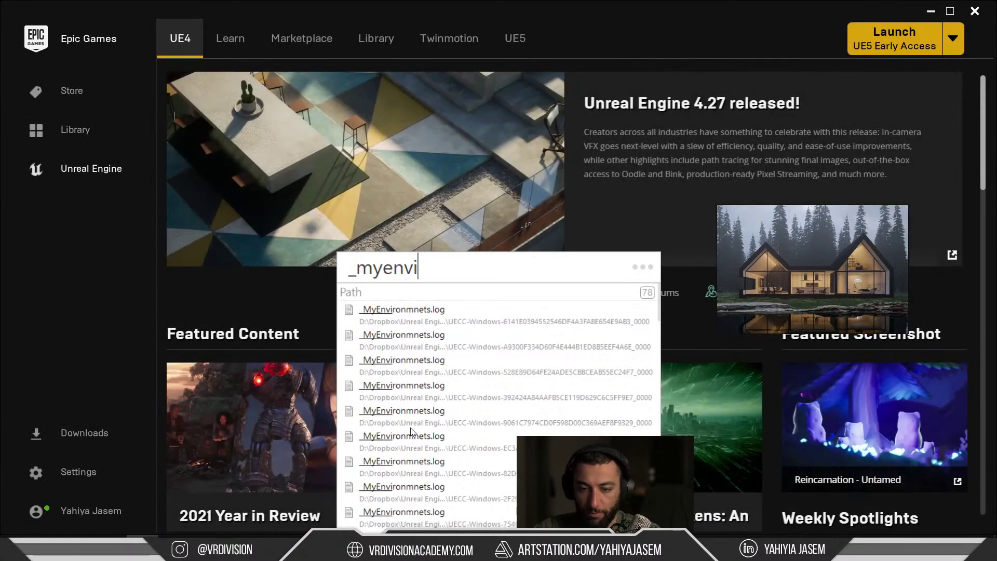
scroll(437, 411, "down", 3)
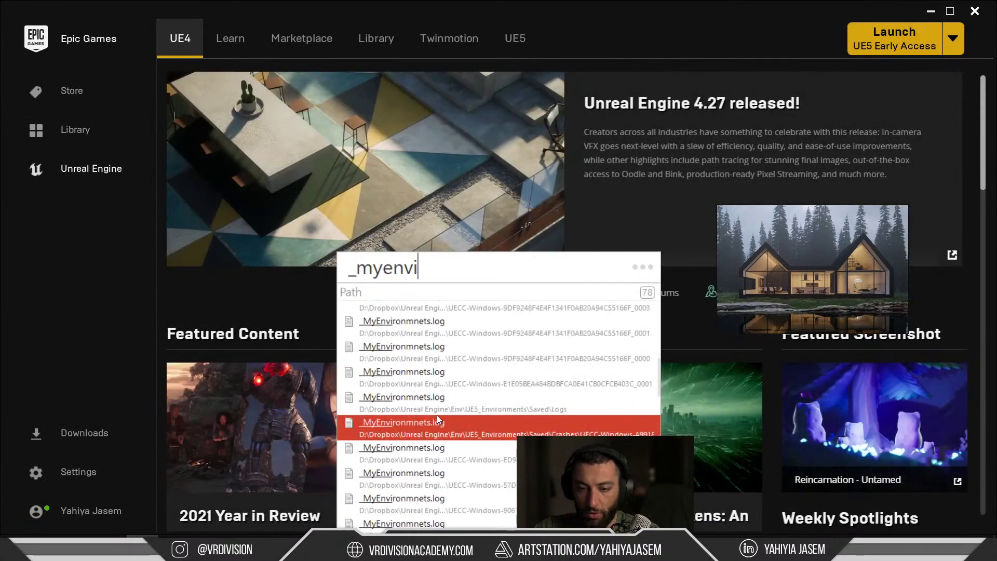
scroll(438, 415, "down", 5)
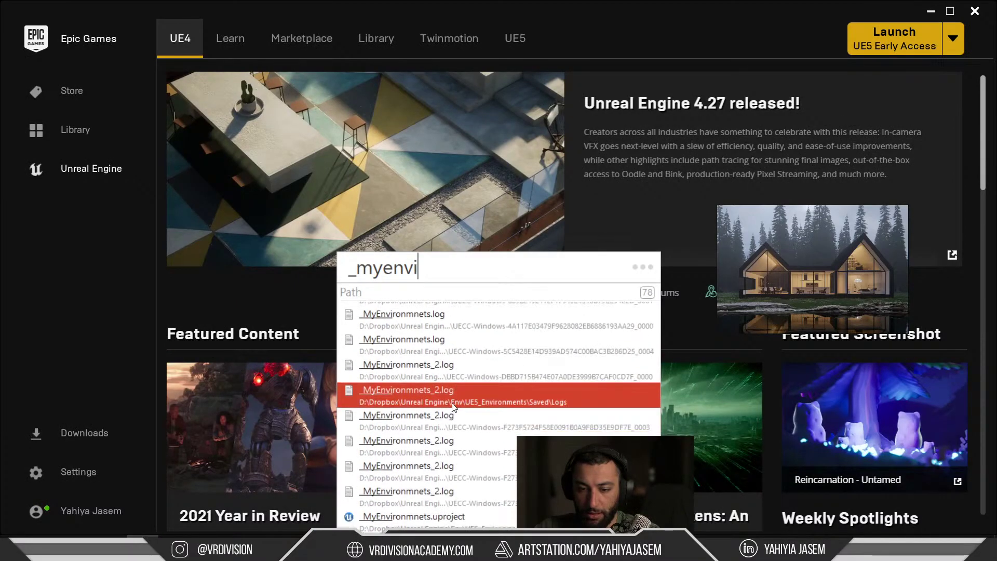
left_click(420, 517)
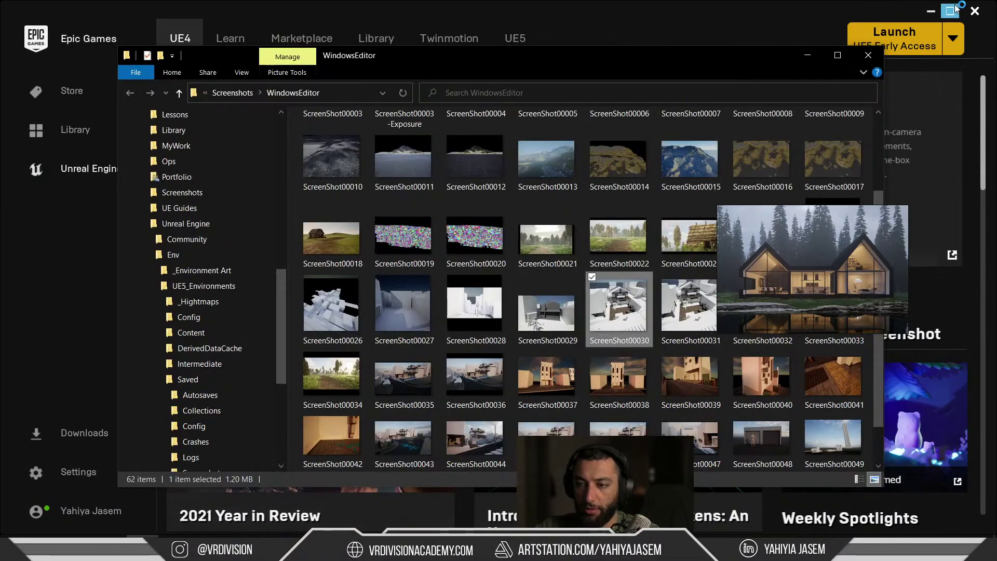
left_click(932, 12)
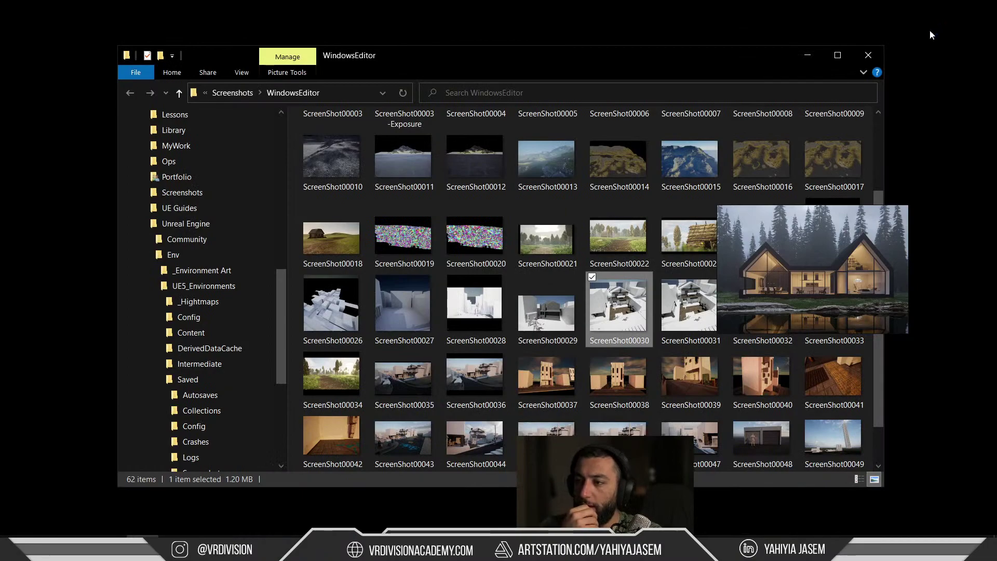
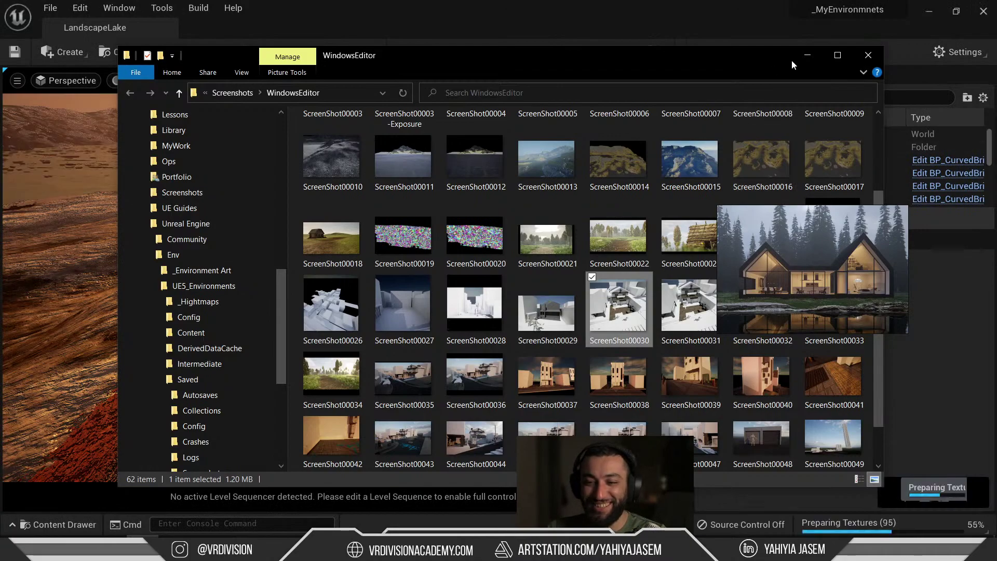
left_click(808, 55)
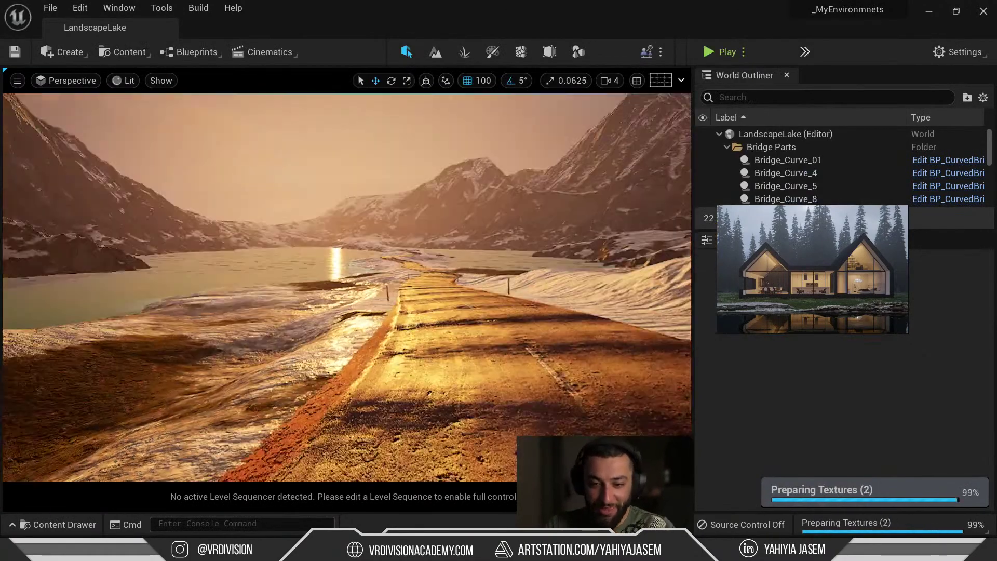
Step: Play the LandscapeLake level in the editor, test-drive the pickup truck along the lake road, and stop the play session
right_click_drag(346, 288, 339, 264)
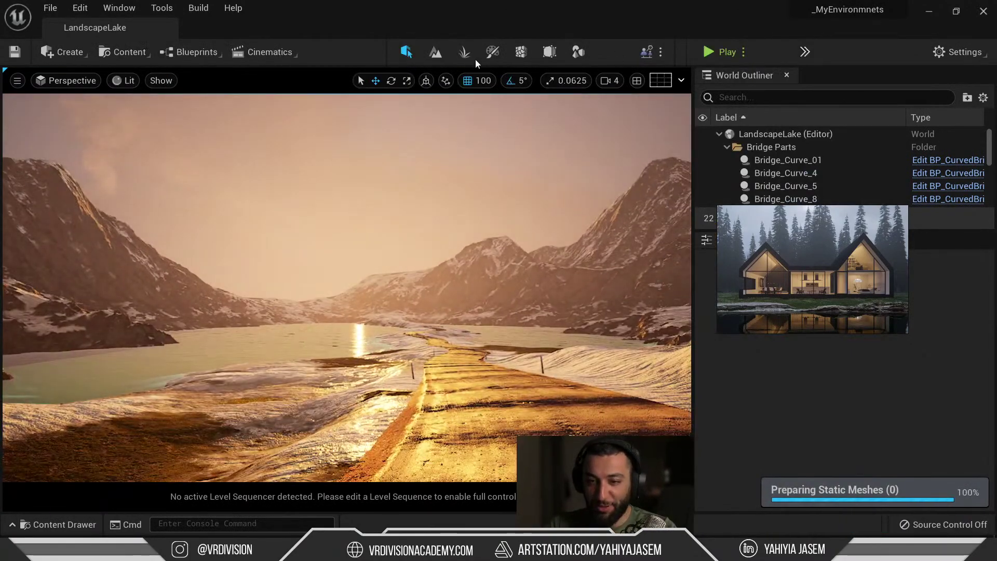
right_click_drag(518, 182, 582, 226)
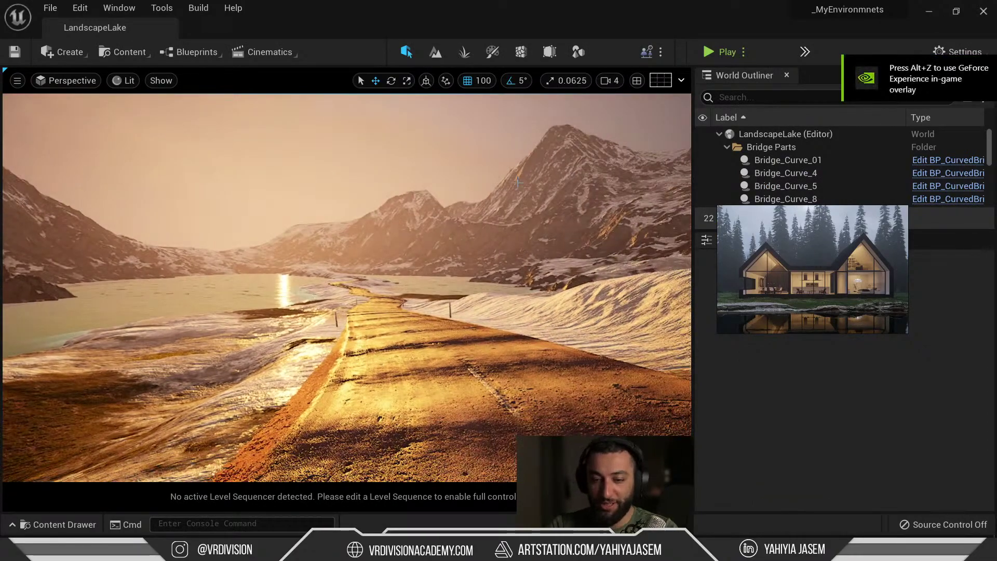
key("alt+p")
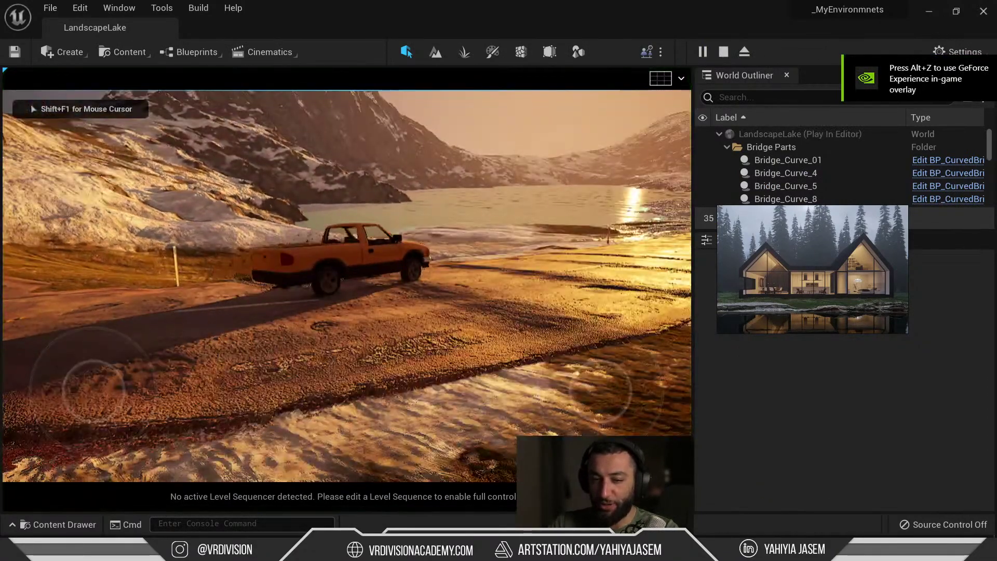
key("w")
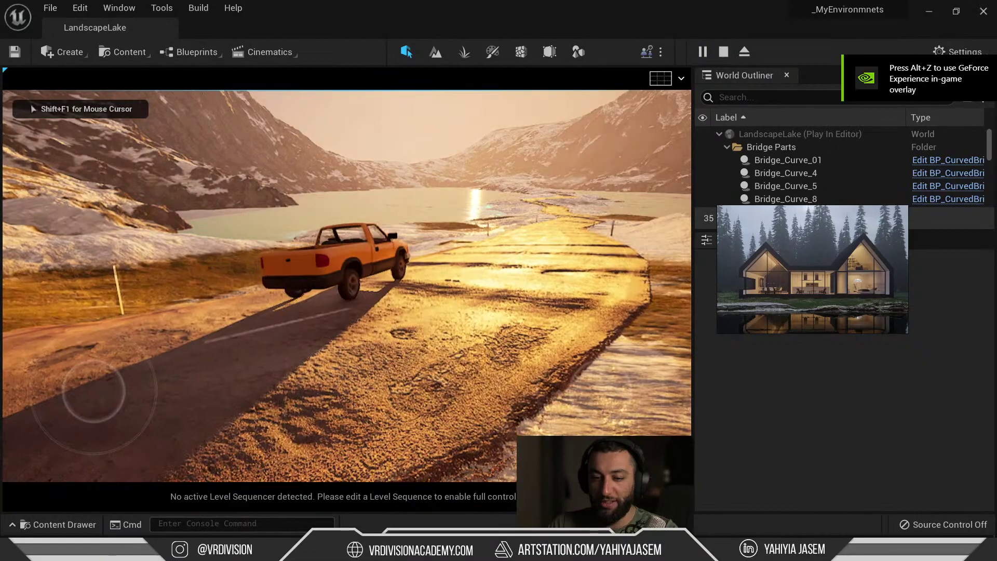
key("w")
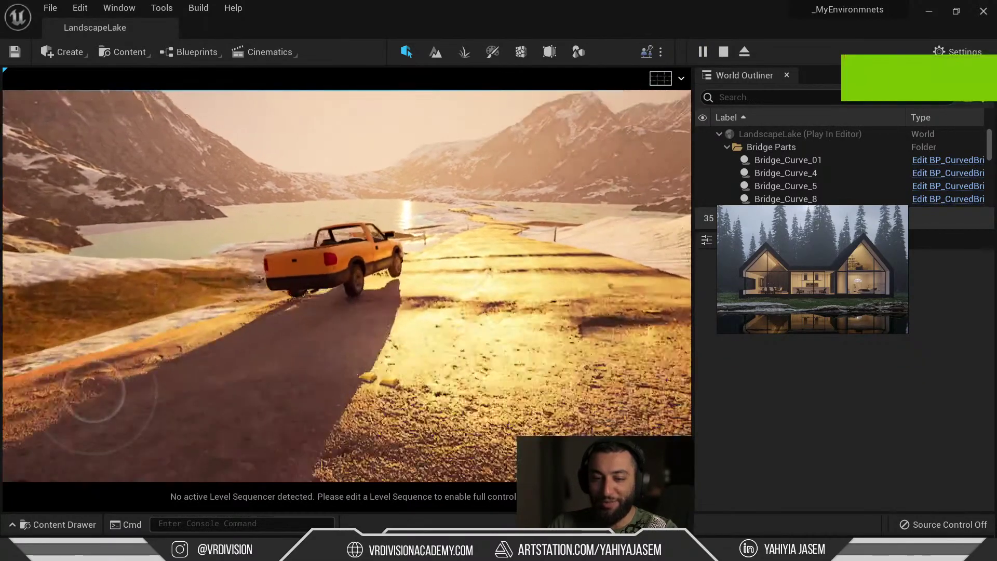
key("w")
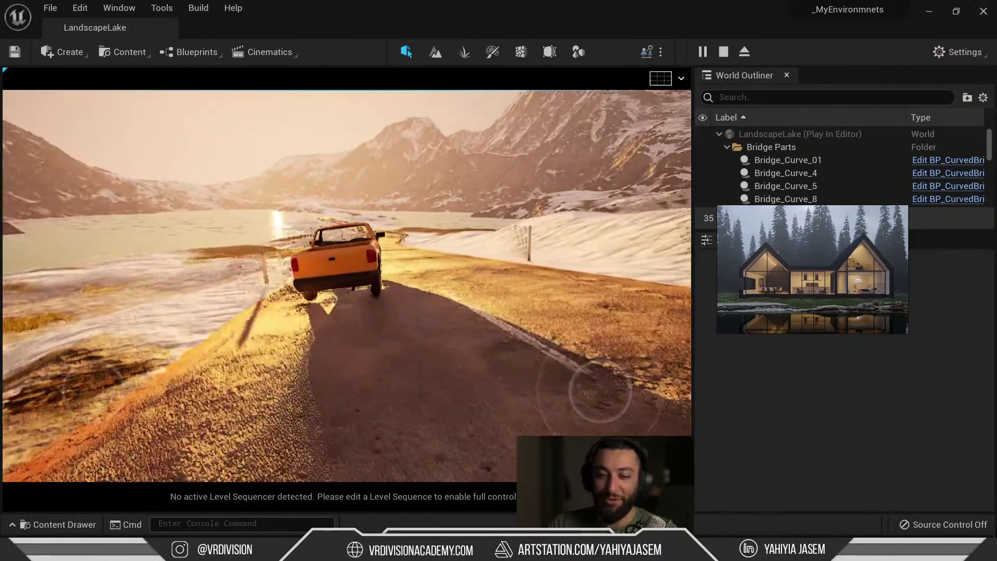
key("w")
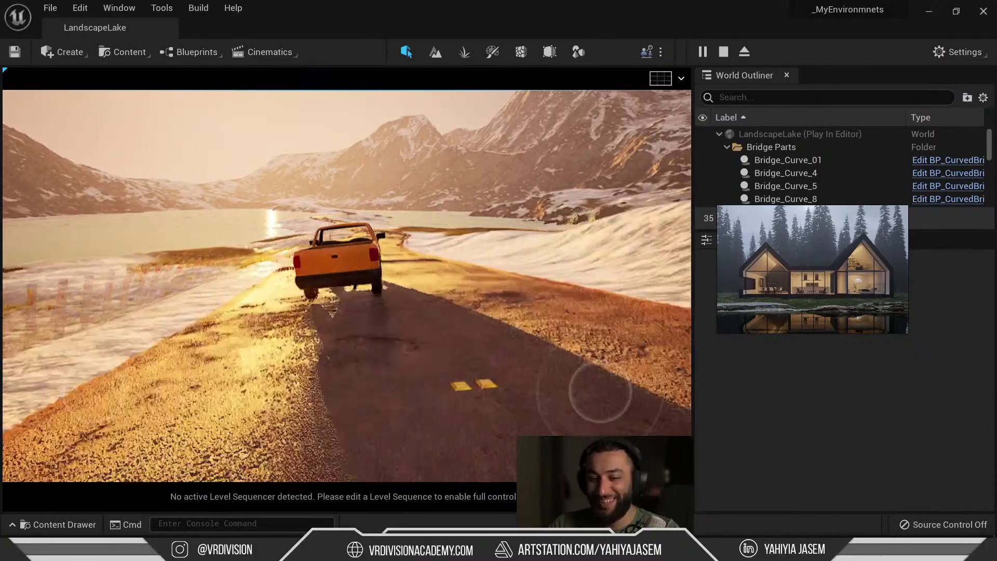
key("w")
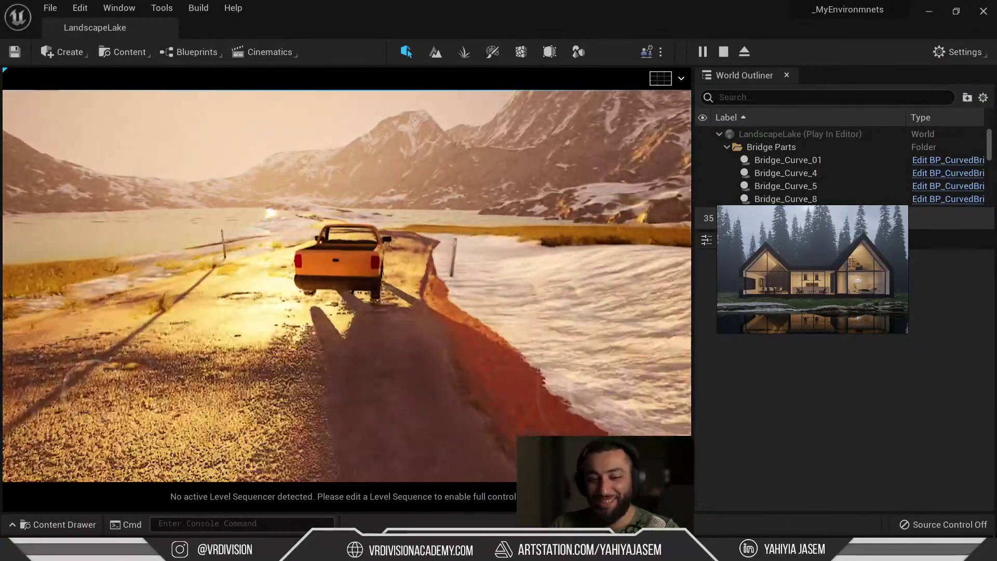
key("w")
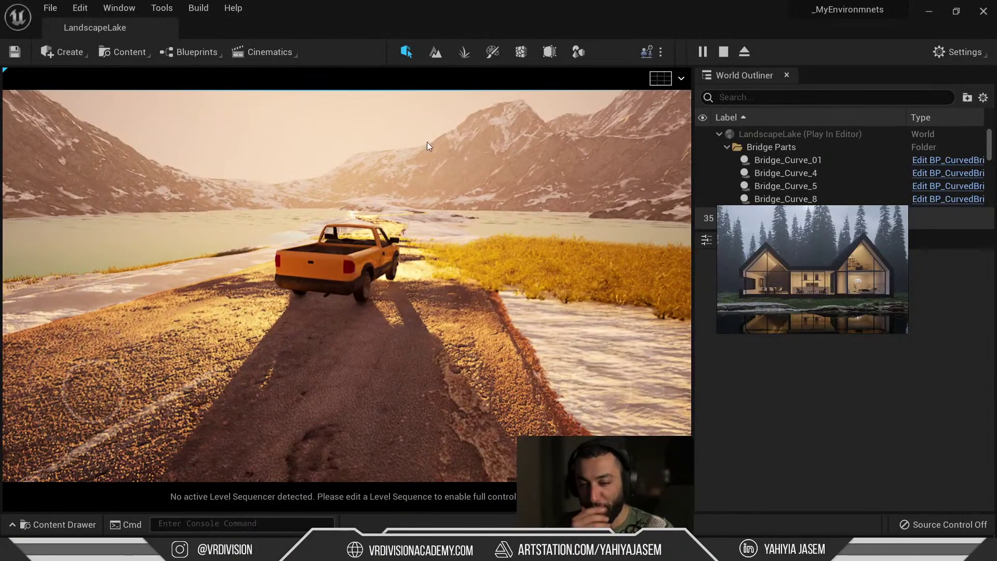
key("Escape")
Step: Open the NewWorld level from the _Projects/Challenge/Maps folder in the project content
key("ctrl+space")
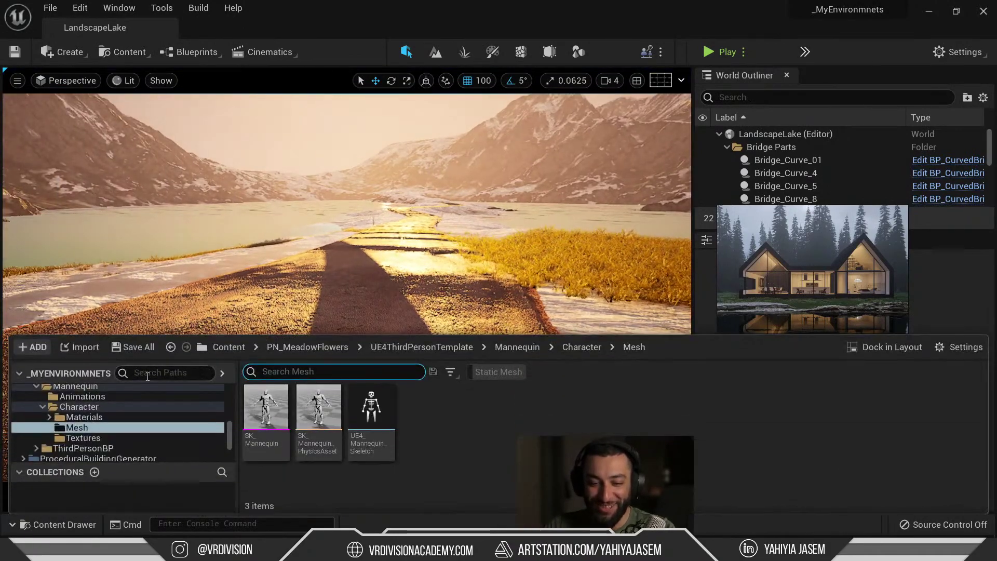
scroll(108, 397, "down", 5)
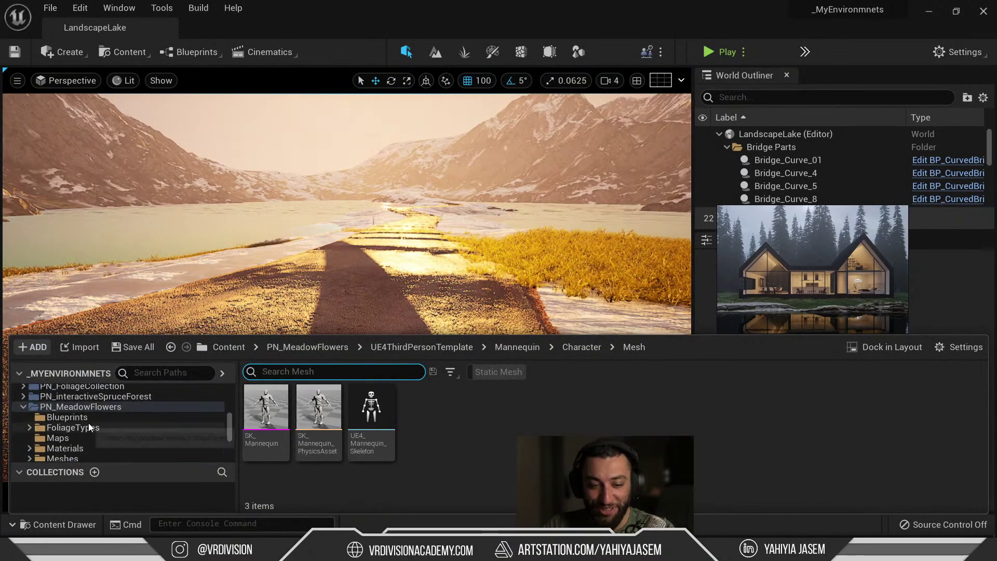
scroll(88, 421, "up", 5)
scroll(83, 415, "up", 6)
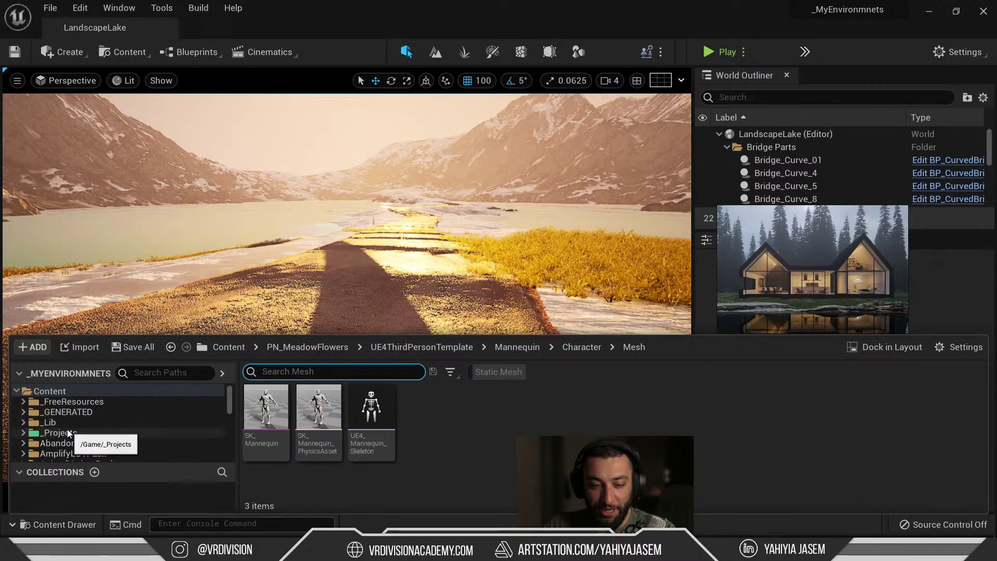
left_click(67, 431)
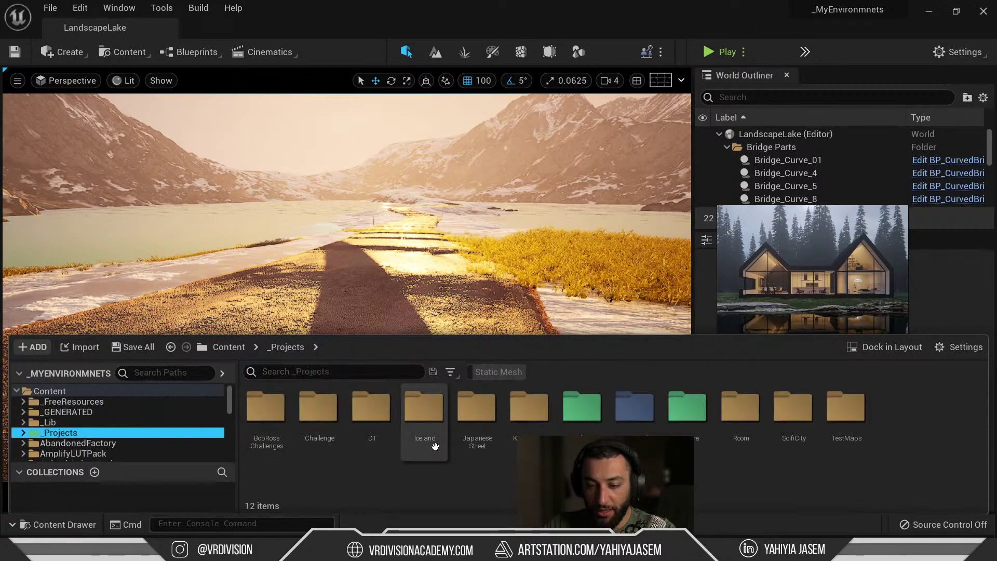
double_click(325, 413)
double_click(319, 410)
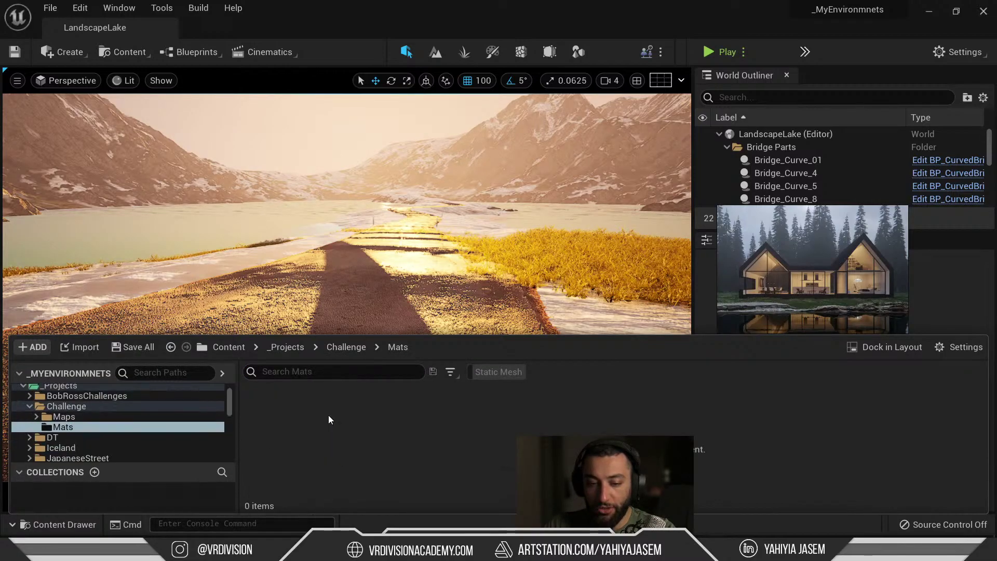
left_click(346, 347)
double_click(266, 408)
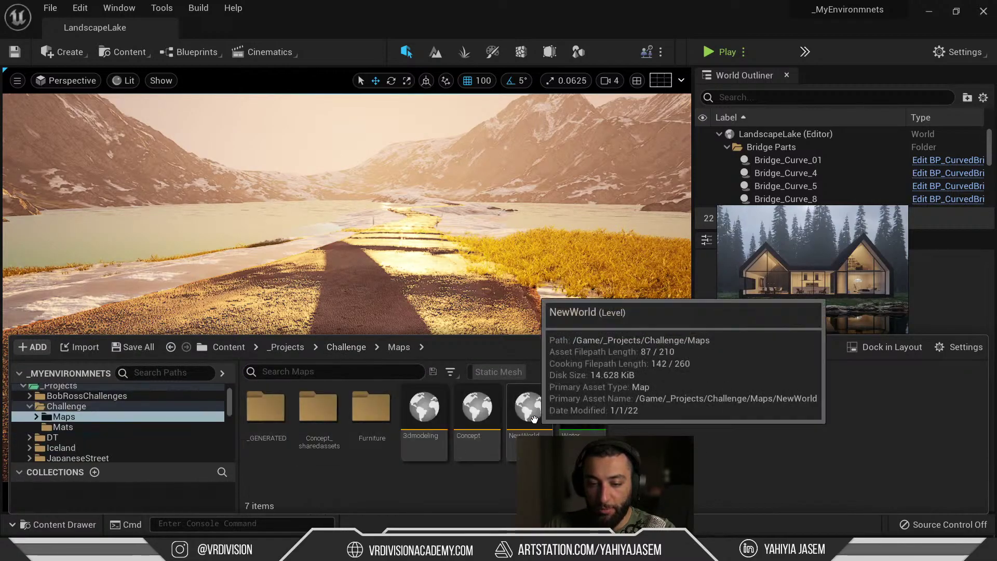
double_click(534, 415)
Step: Try deforming a roof edge of the gabled house with PolyGroup Deform and Snap to World Grid, undo the deformation and close the tool
left_click(447, 260)
left_click(450, 300)
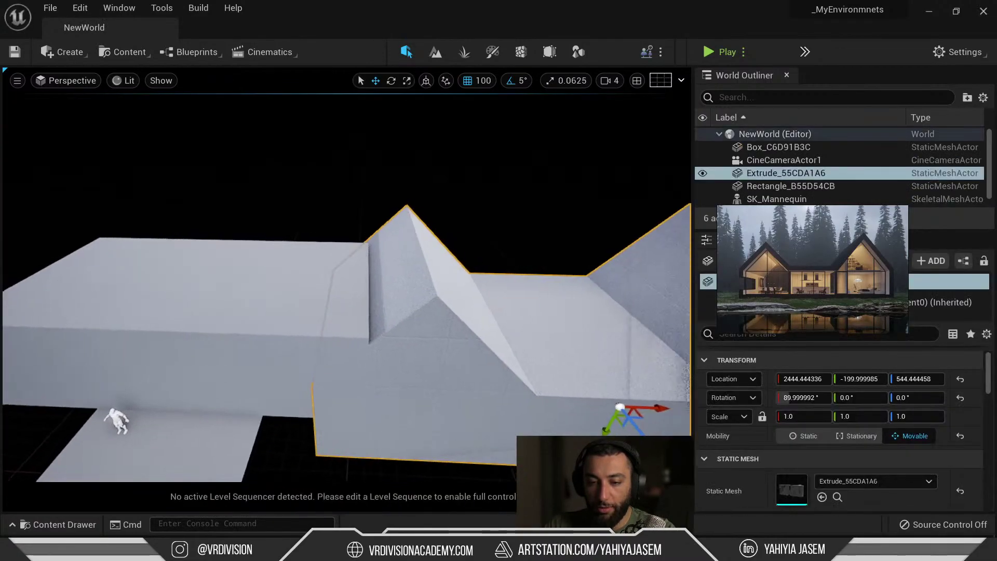
key("shift+5")
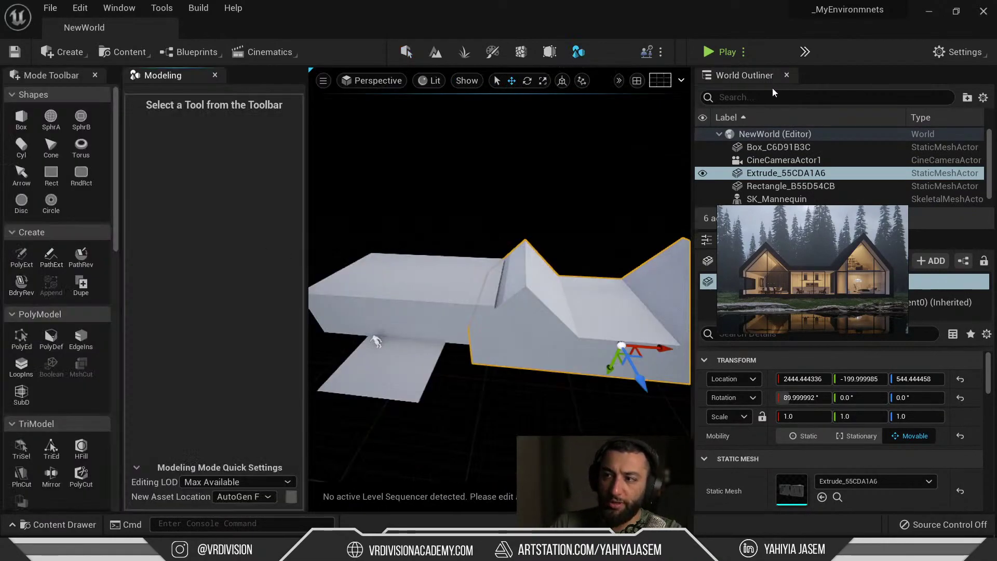
left_click(51, 336)
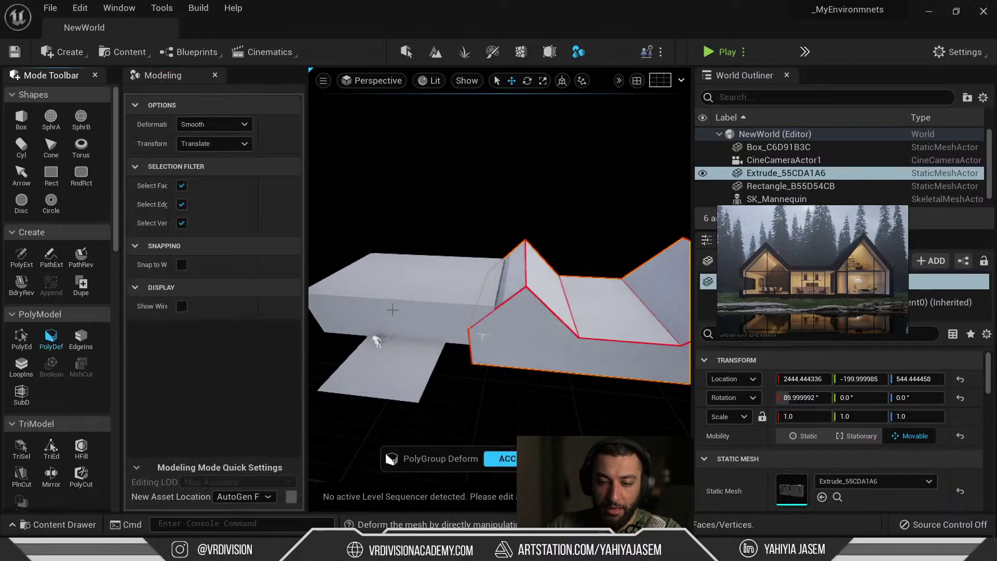
left_click(182, 265)
left_click_drag(410, 281, 597, 402, "alt")
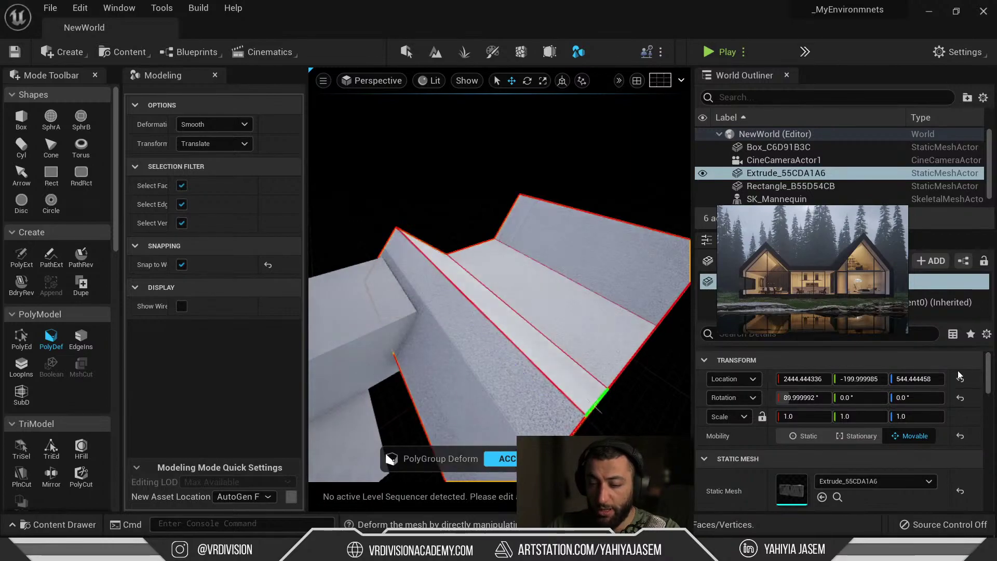
key("ctrl+z")
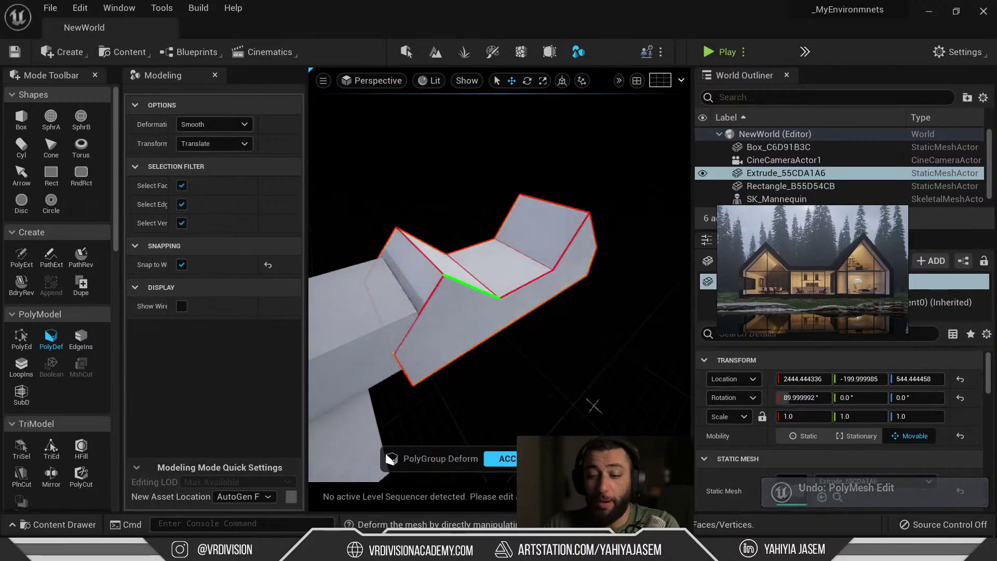
left_click(501, 459)
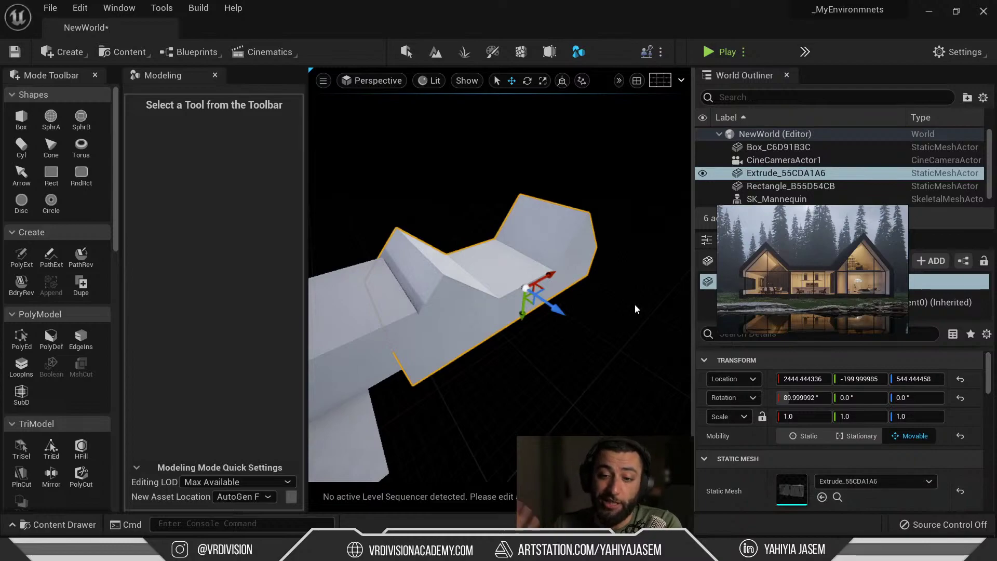
Step: Try changing the gabled house's X rotation in Selection mode and undo the rotation
right_click_drag(623, 310, 498, 286)
right_click_drag(639, 358, 612, 359)
key("shift+1")
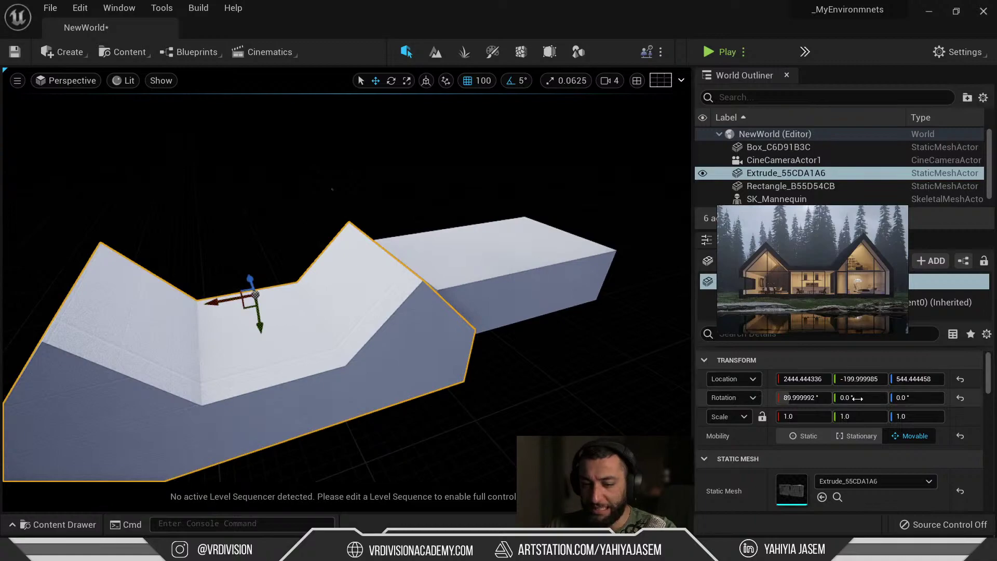
left_click_drag(799, 397, 784, 397)
key("ctrl+z")
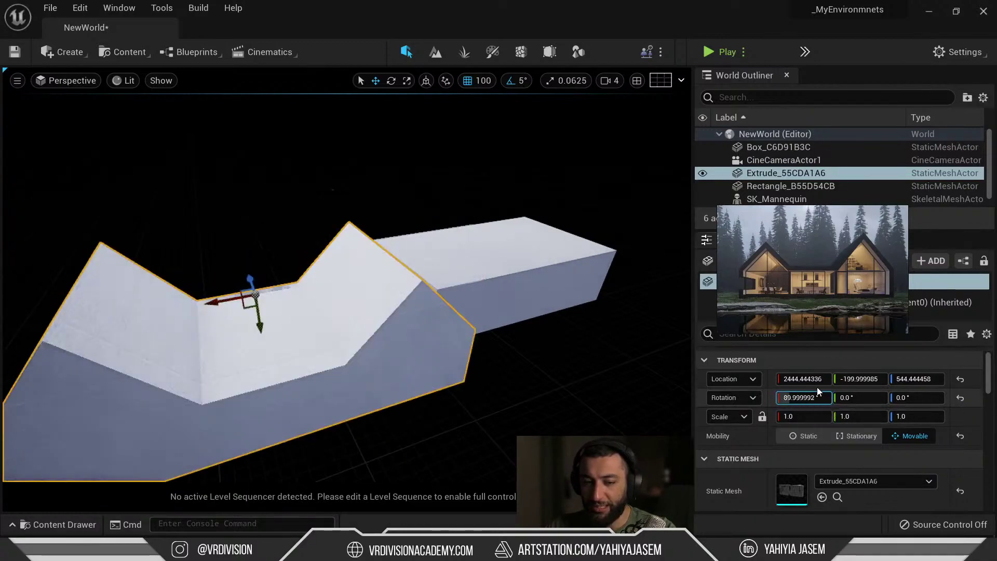
key("f")
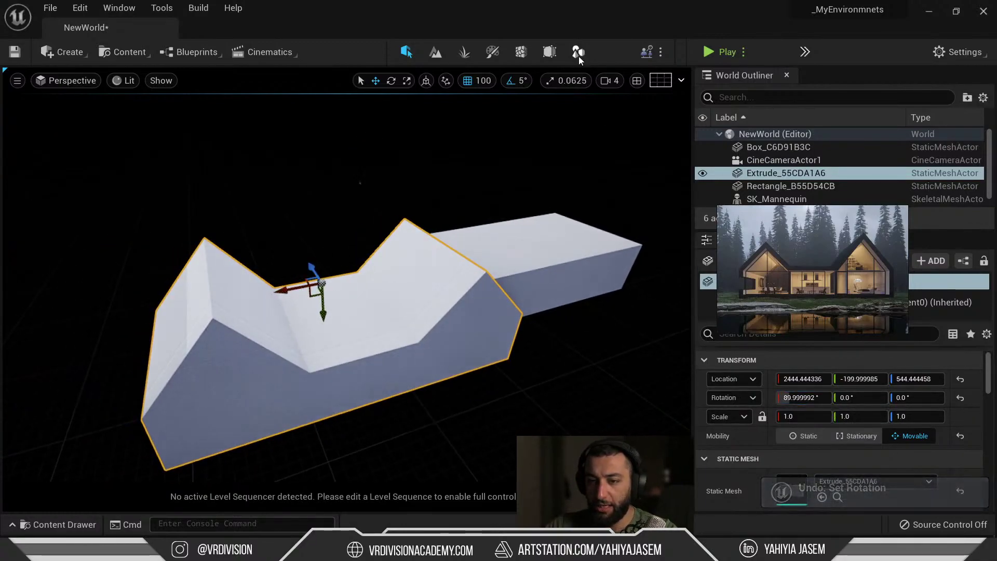
Step: Apply Bake Transform to the gabled house in Modeling mode with rotation baking enabled and Bake Full Scale
left_click(577, 52)
scroll(73, 294, "down", 10)
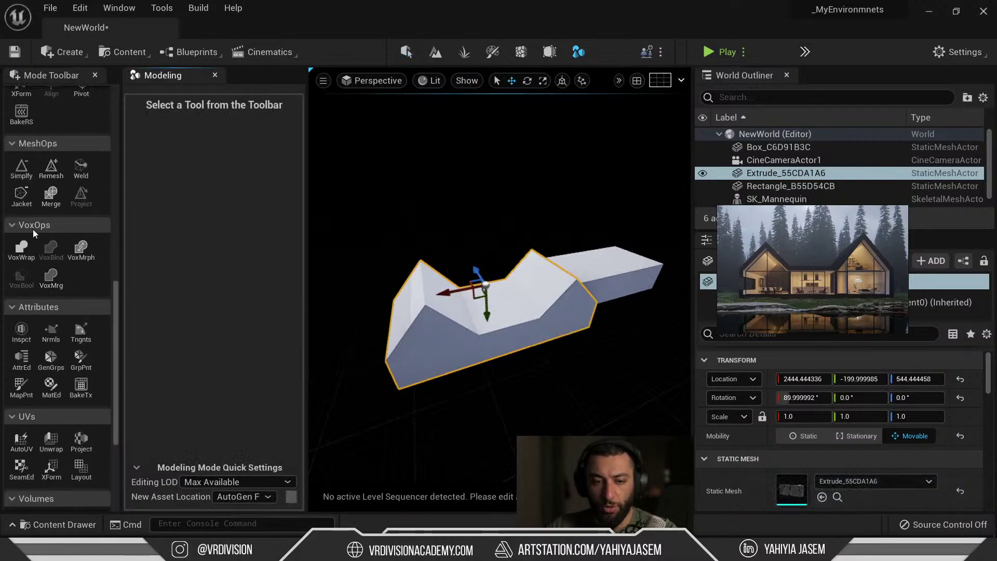
scroll(45, 312, "up", 4)
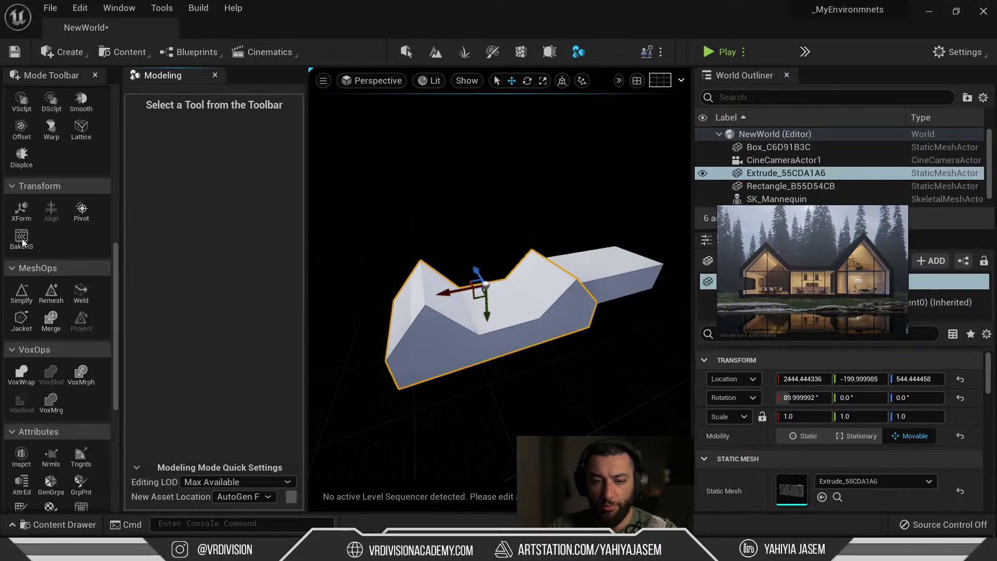
left_click(22, 239)
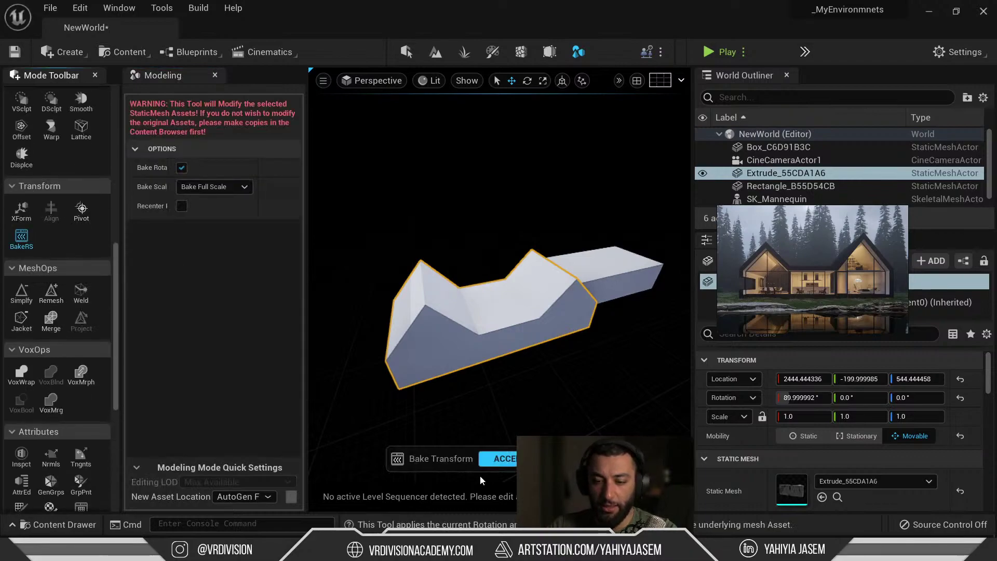
left_click(504, 458)
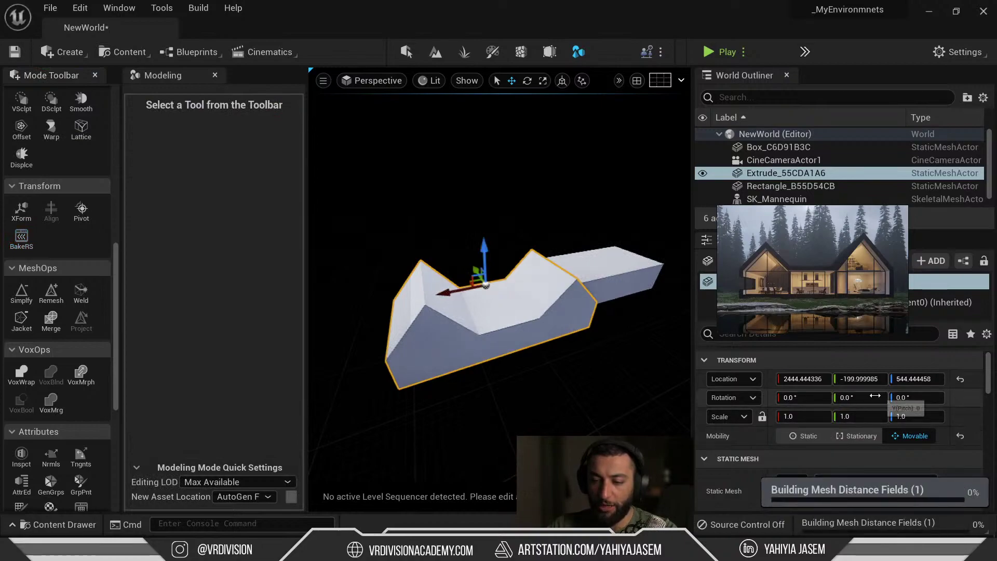
Step: Set the gabled house's pivot to the bottom of its bounding box with Edit Pivot
scroll(535, 331, "up", 3)
scroll(534, 331, "up", 2)
left_click_drag(496, 349, 643, 357, "alt")
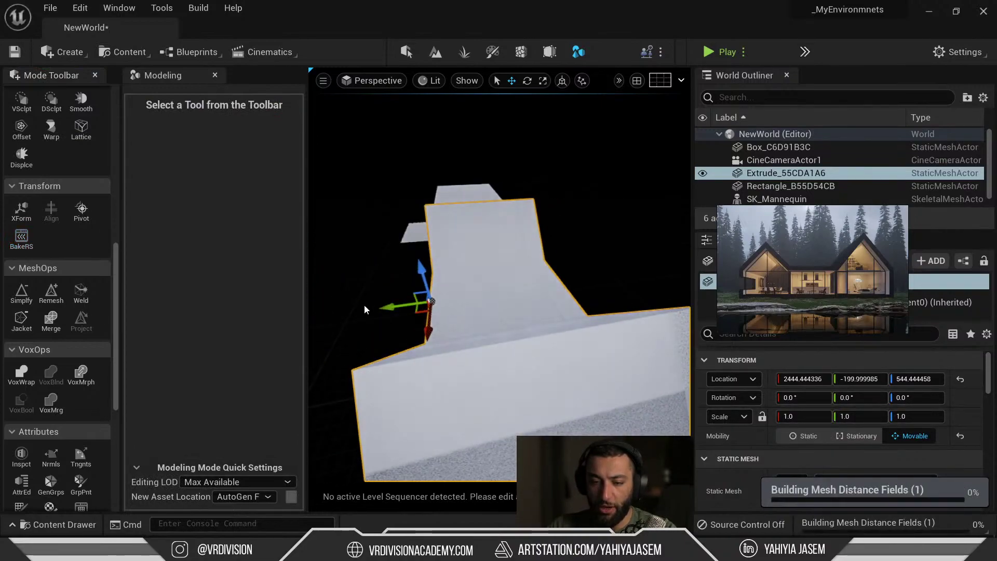
left_click_drag(367, 309, 534, 264, "alt")
left_click_drag(394, 332, 357, 321, "alt")
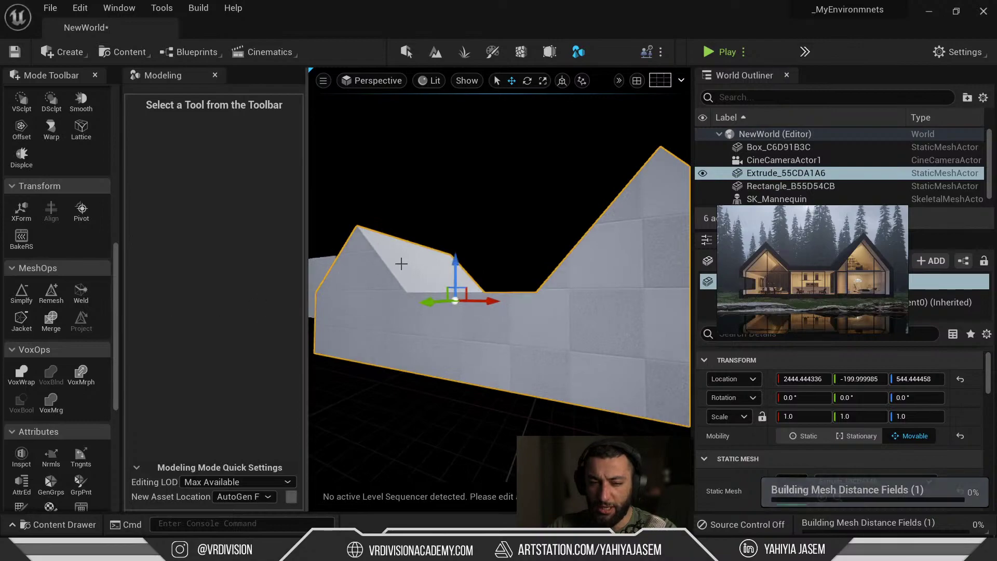
scroll(80, 340, "down", 1)
scroll(80, 340, "down", 2)
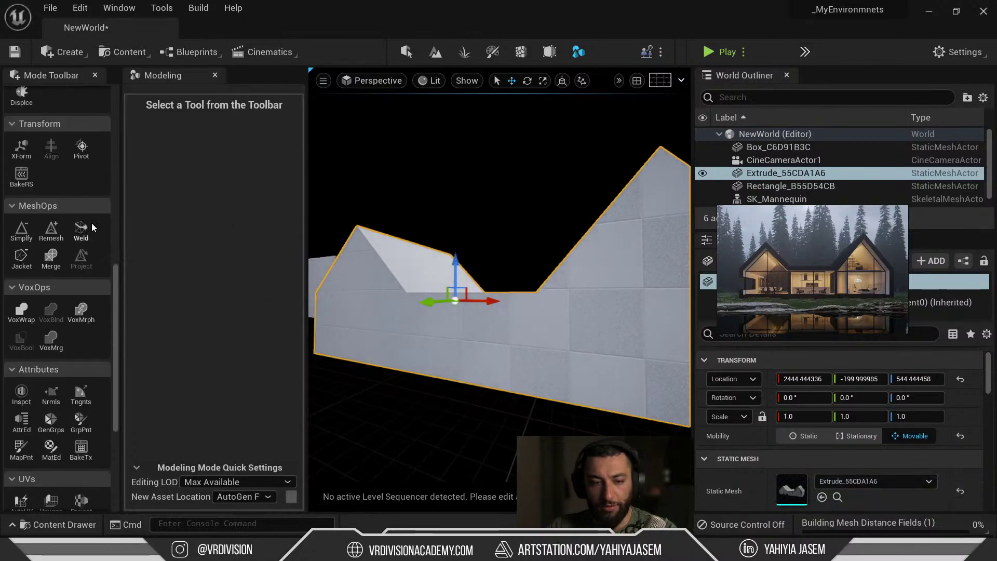
scroll(93, 227, "up", 1)
left_click(82, 167)
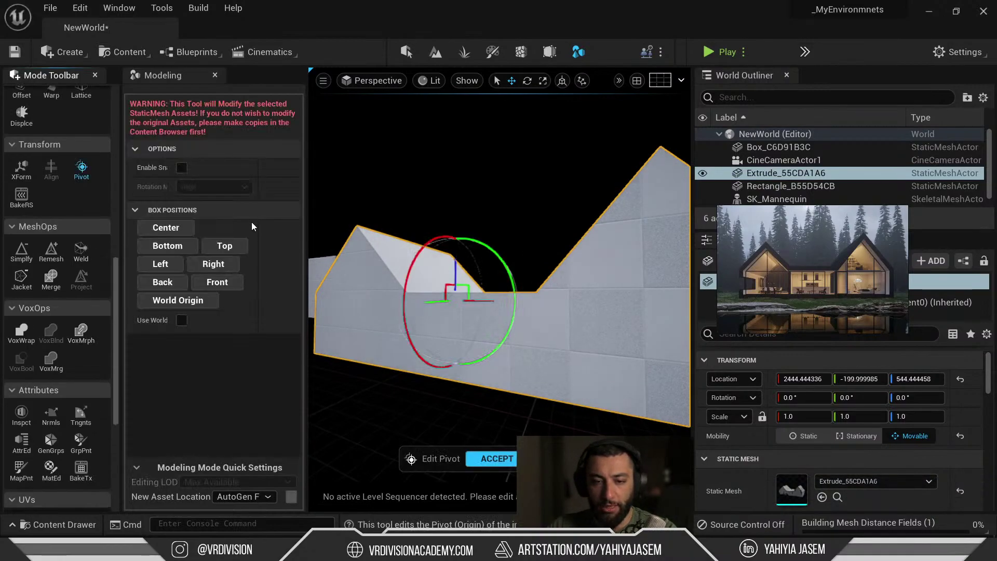
left_click(162, 246)
left_click(484, 459)
Step: Set the gabled house's location to 0 on the X, Y and Z axes
left_click_drag(507, 394, 506, 358, "alt")
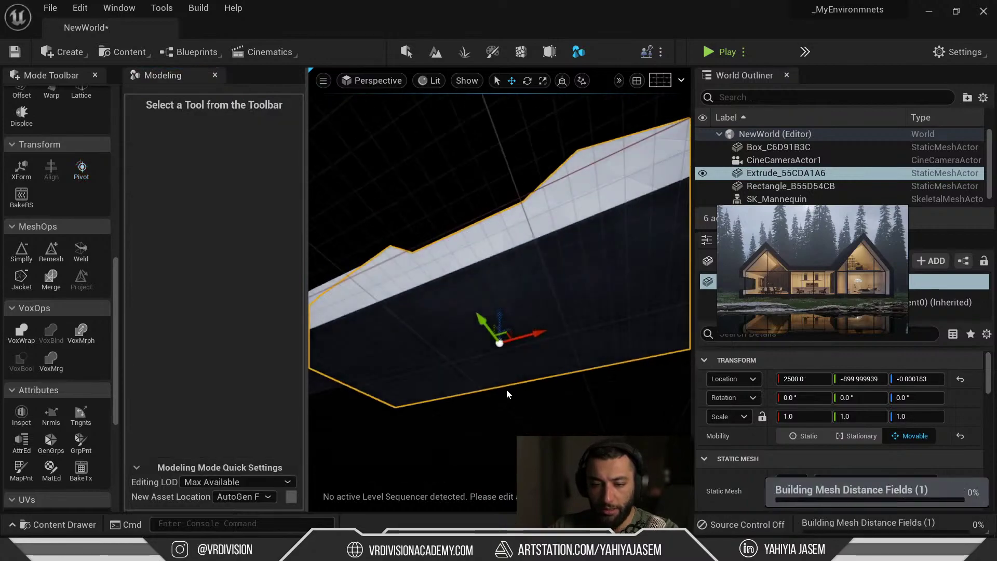
left_click_drag(492, 192, 540, 259, "alt")
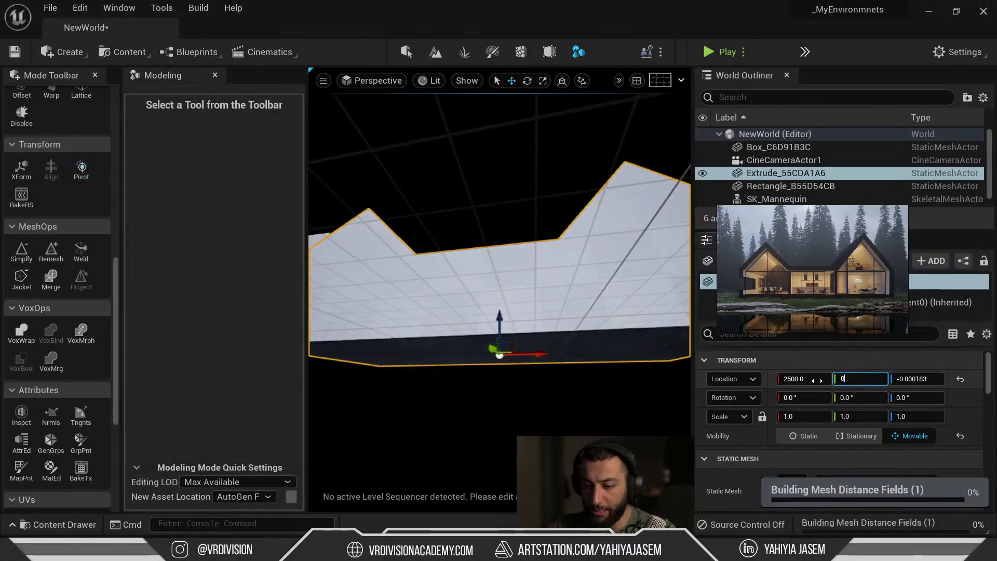
left_click(807, 380)
type("0")
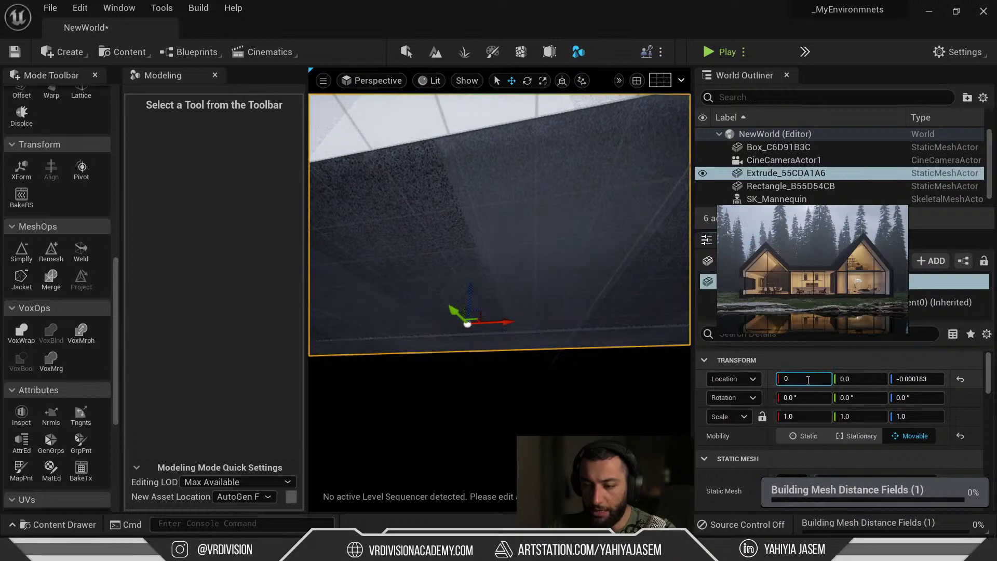
key("Return")
left_click(901, 379)
key("Return")
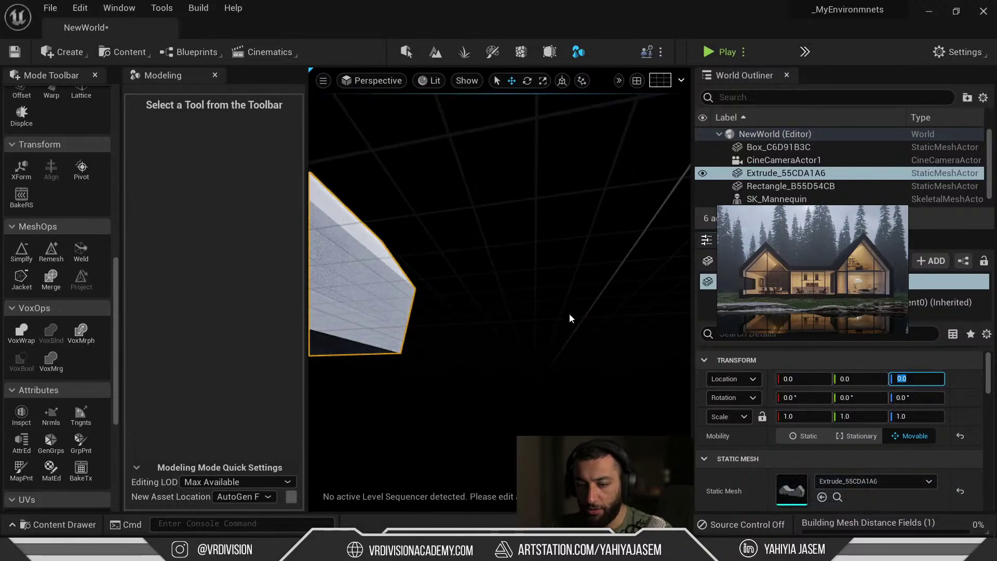
Step: Delete the separate flat box beside the gabled house
key("f")
left_click_drag(570, 317, 433, 319, "alt")
left_click(562, 293)
key("Delete")
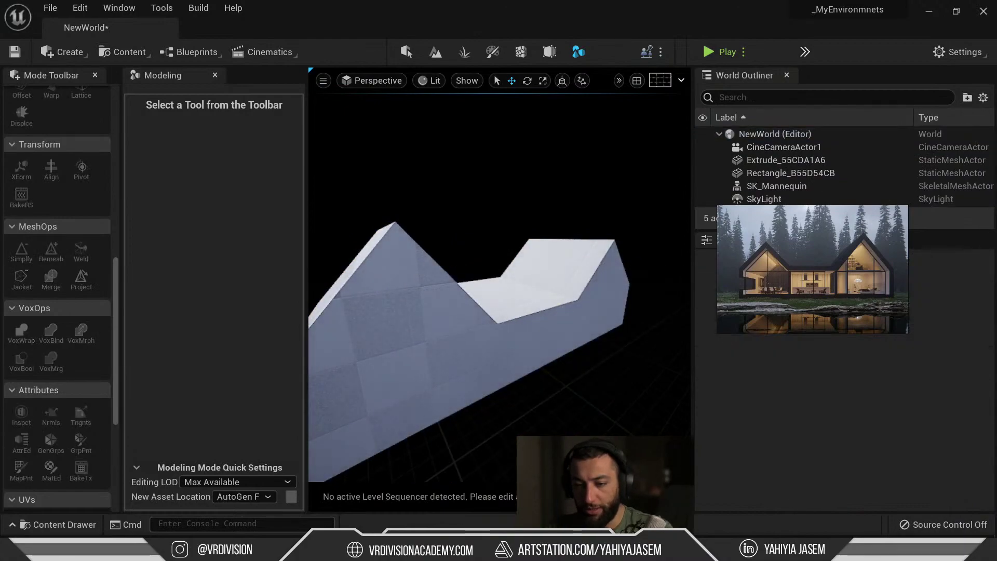
Step: Hide the gabled house and move the mannequin along the Y axis to 1350
left_click_drag(569, 300, 524, 301, "alt")
left_click(500, 338)
left_click(571, 281)
key("h")
left_click(628, 239)
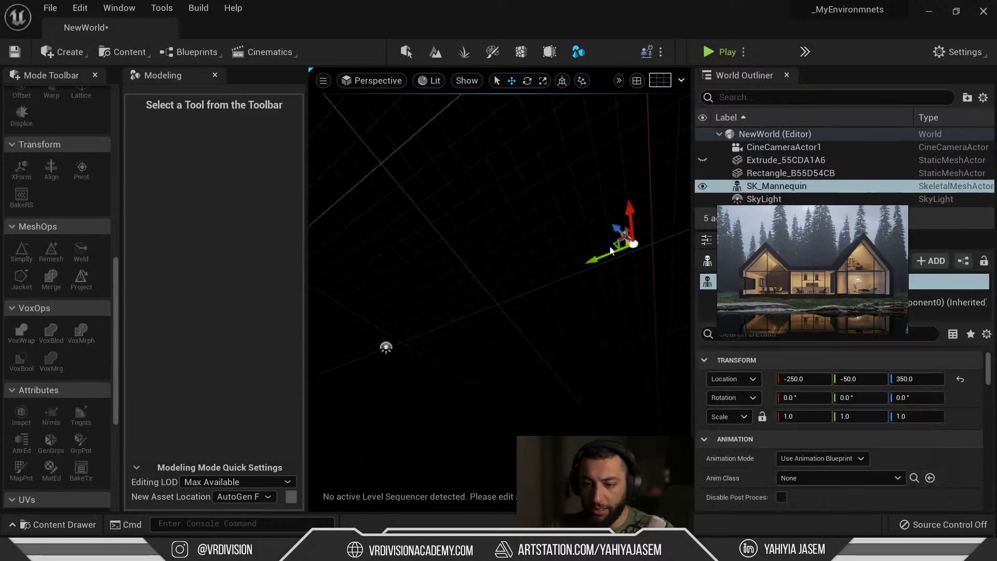
left_click_drag(610, 246, 612, 290, "alt")
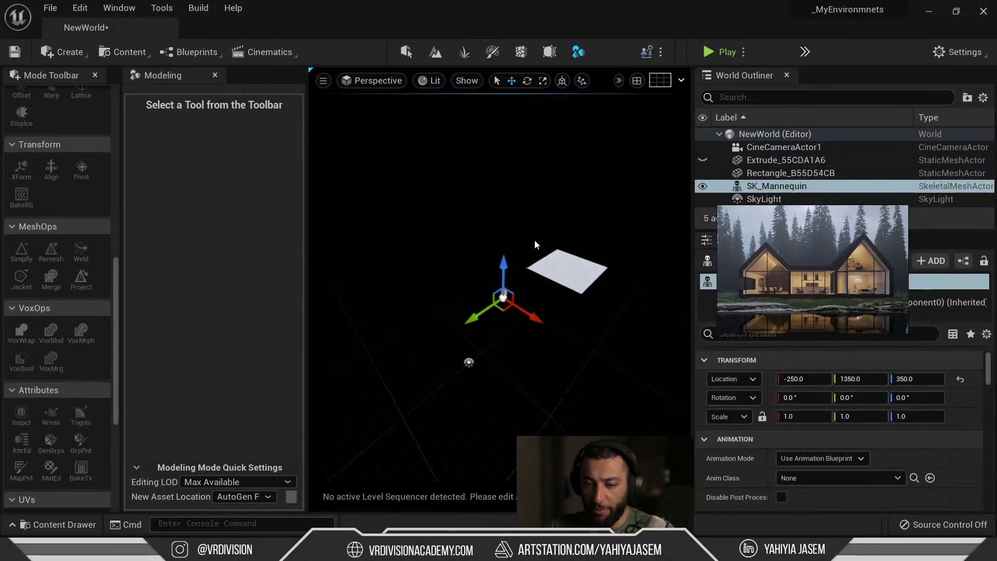
Step: Unhide everything, hide the gabled house again to scale the ground rectangle to about 4.27 in X and Y, and restore the house's visibility
key("ctrl+h")
right_click_drag(534, 230, 538, 311)
left_click(537, 250)
key("h")
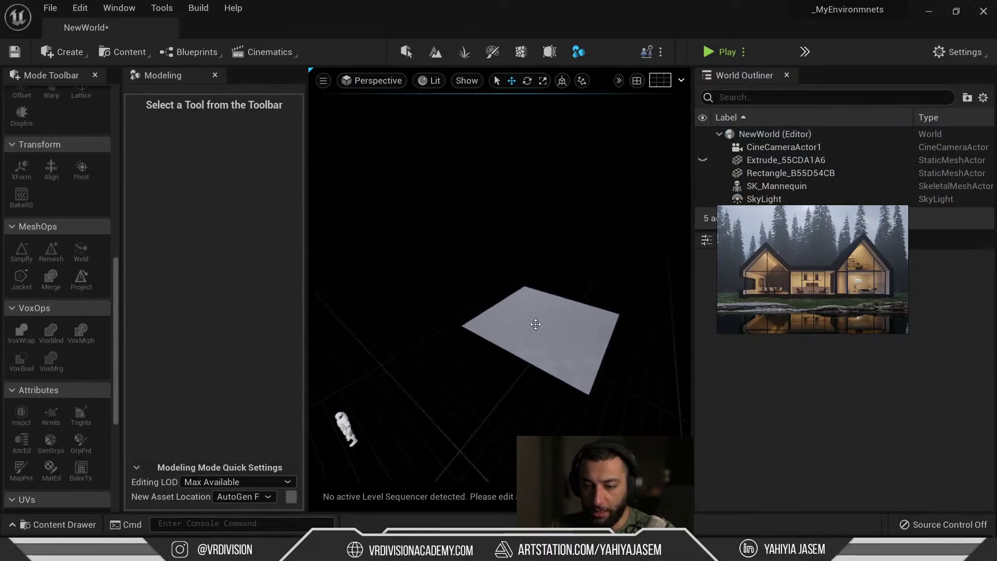
left_click(535, 324)
scroll(535, 324, "down", 5)
left_click_drag(510, 312, 605, 308)
key("ctrl+h")
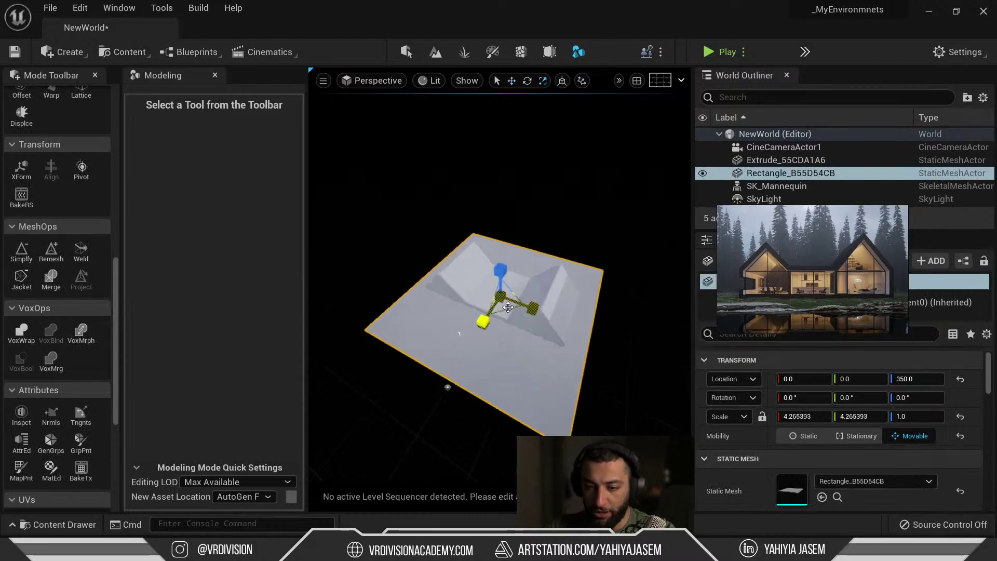
Step: Set the ground rectangle's Z location to 0 so it lies under the gabled house
right_click_drag(609, 306, 609, 244)
key("w")
left_click(619, 271)
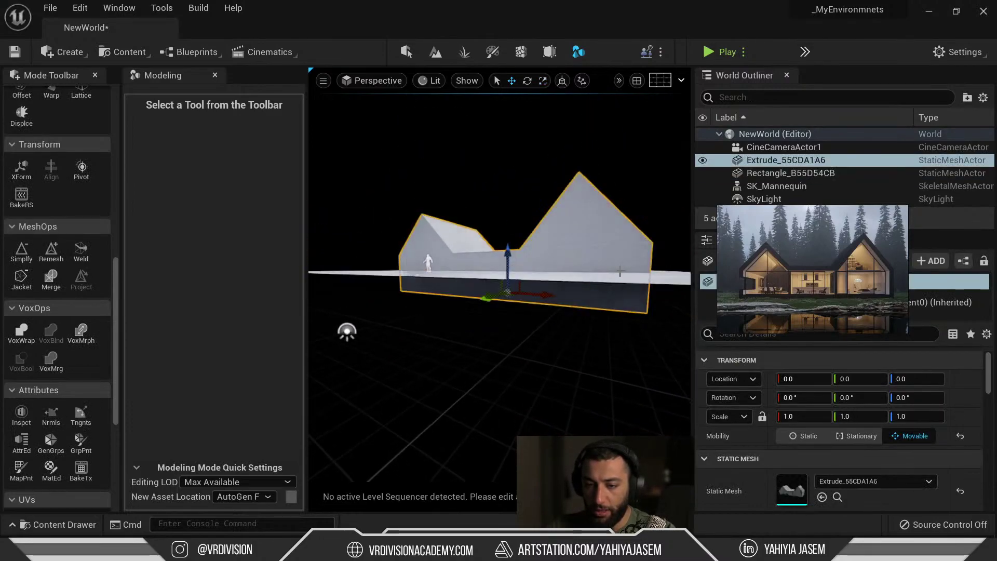
left_click(441, 271)
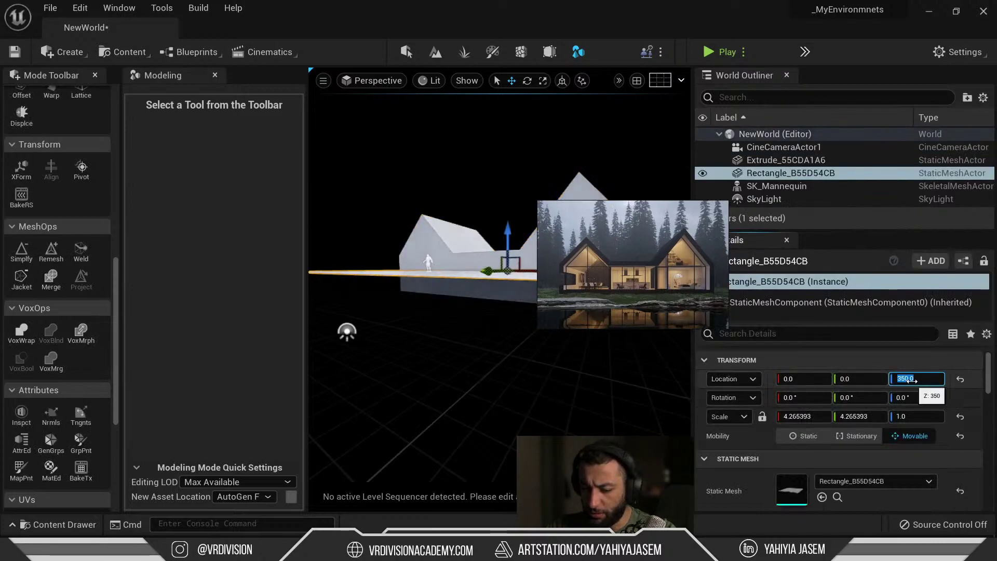
left_click(912, 378)
type("0")
key("Return")
left_click(430, 268)
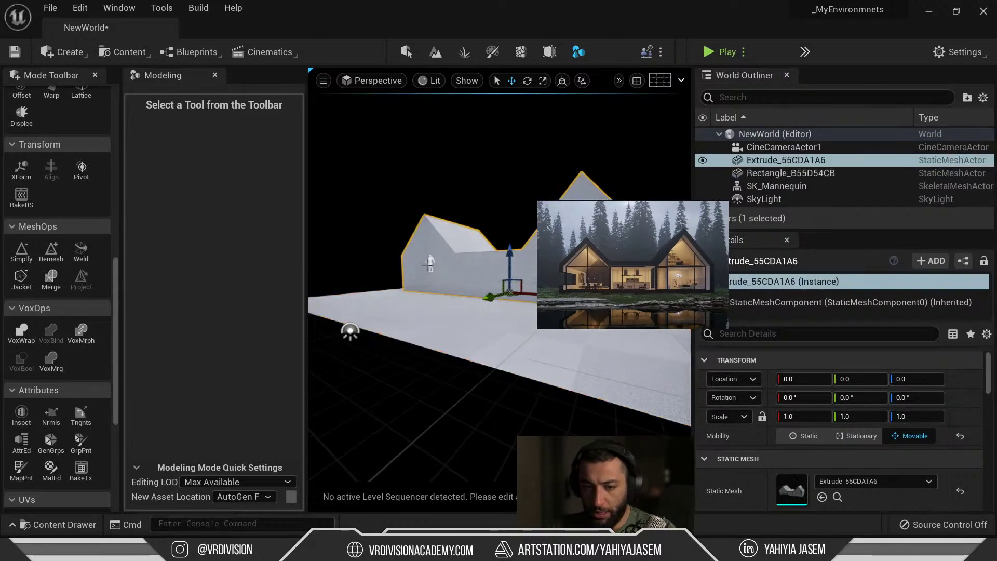
Step: Try setting the mannequin's Z location to 0 and undo the change
left_click(431, 262)
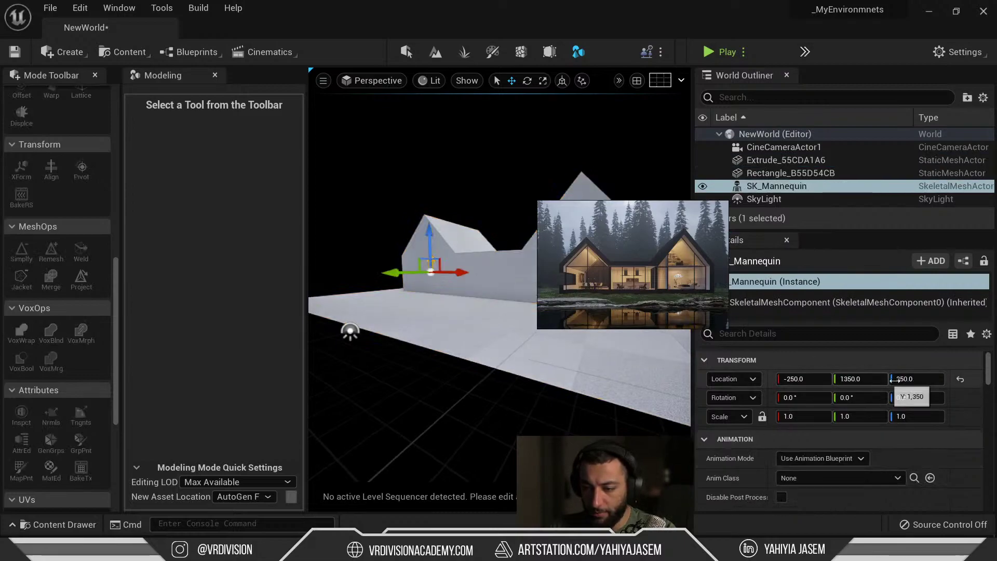
type("0")
key("Return")
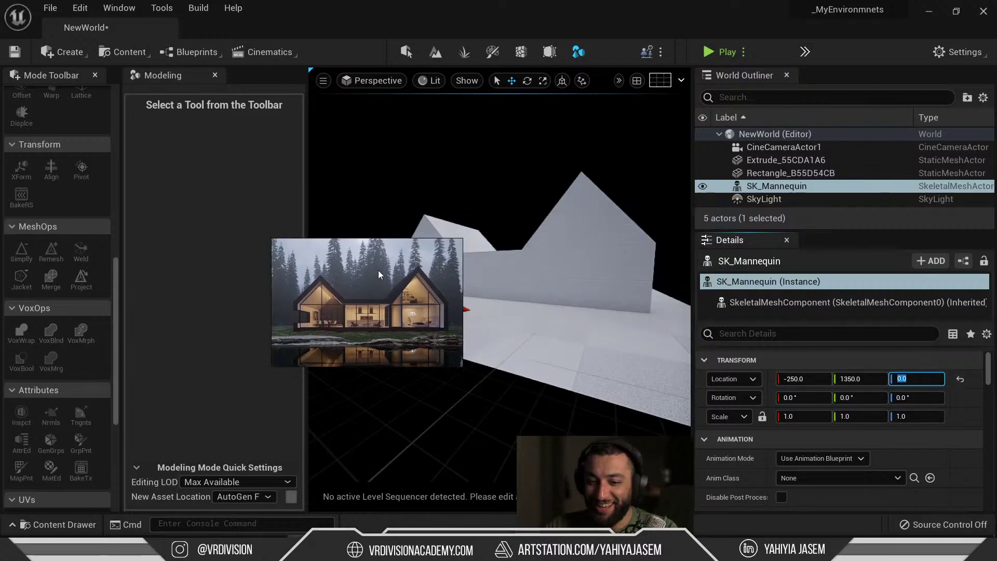
key("ctrl+z")
Step: Duplicate the mannequin three times and spread the copies around the gabled house
key("f")
left_click_drag(548, 368, 543, 371, "alt")
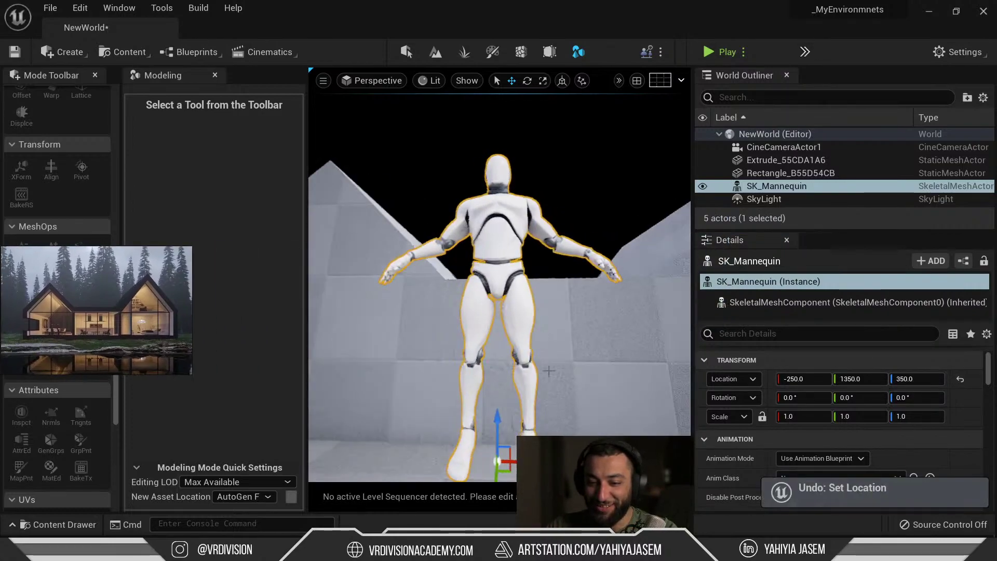
scroll(524, 347, "down", 8)
left_click_drag(514, 301, 460, 312, "alt")
scroll(519, 317, "down", 3)
left_click_drag(352, 202, 358, 204, "alt")
left_click_drag(503, 258, 480, 280, "alt")
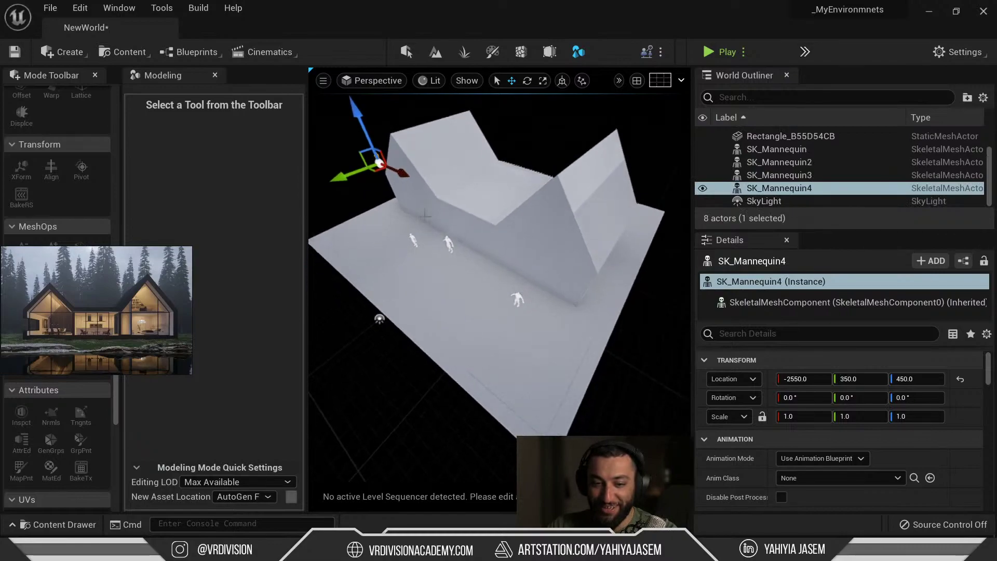
right_click_drag(358, 167, 347, 167)
left_click_drag(370, 167, 311, 188)
left_click(318, 275)
right_click_drag(421, 271, 397, 260)
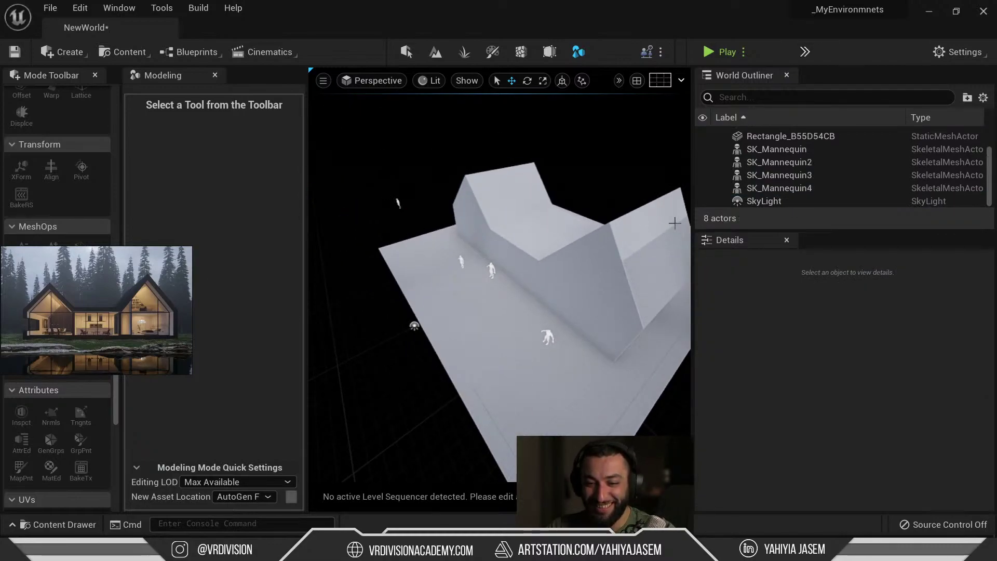
Step: Select all four mannequins together and move them away from the house, up above its roofline
left_click(491, 268)
key("Escape")
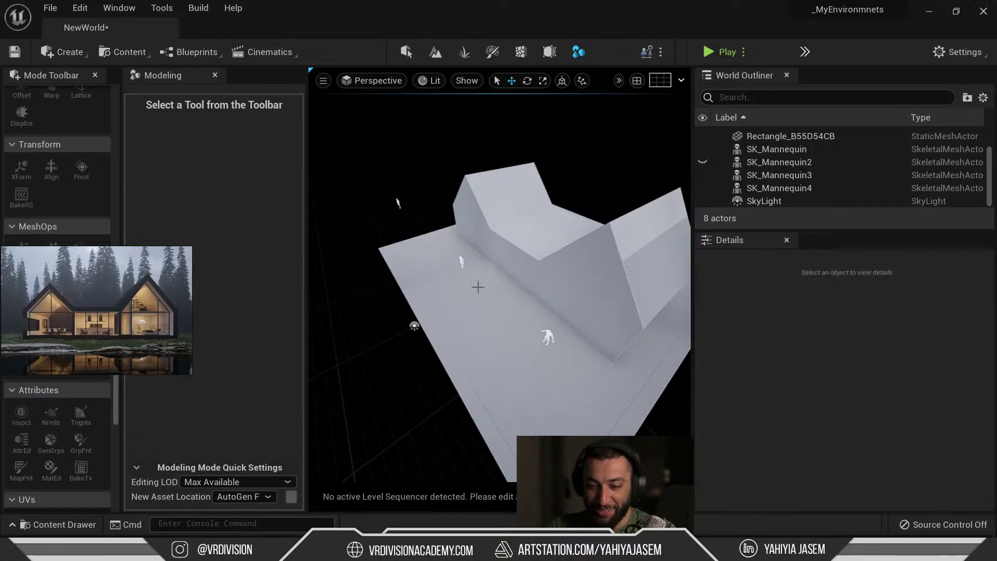
key("ctrl+z")
key("shift+e")
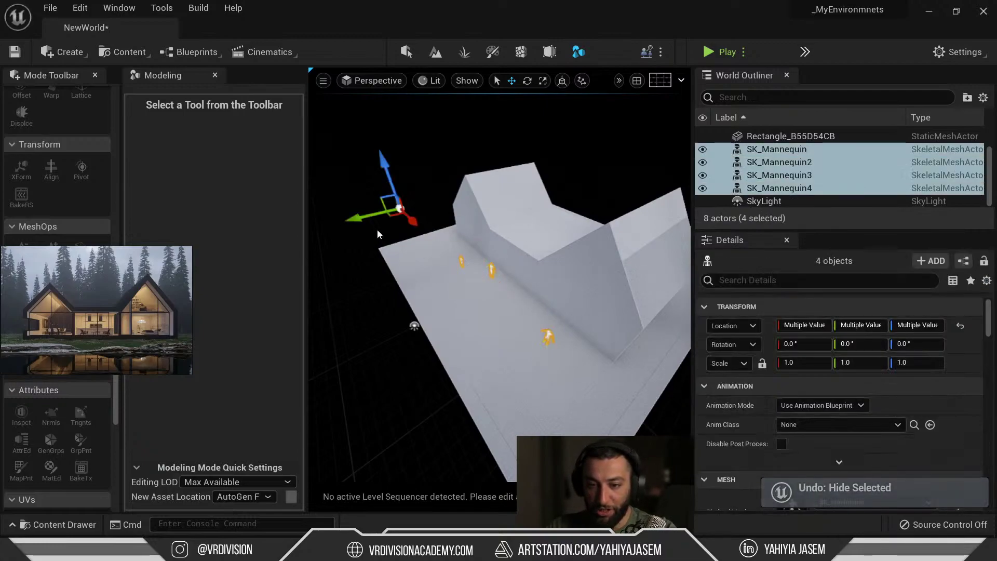
left_click_drag(370, 217, 422, 132)
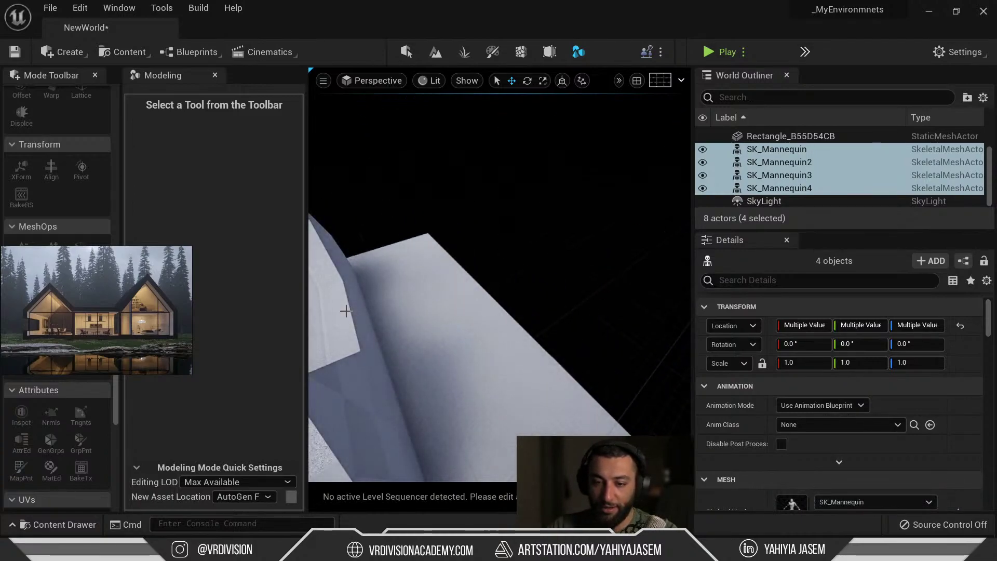
left_click(346, 311)
key("f")
left_click_drag(346, 311, 454, 261, "alt")
key("ctrl+z")
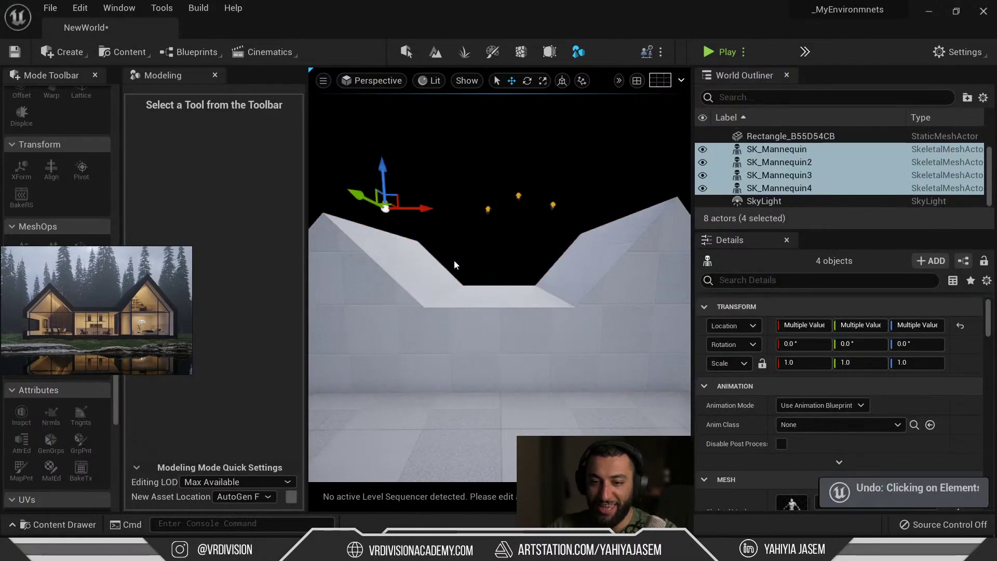
left_click_drag(366, 200, 337, 112)
left_click(415, 171)
Step: Compare the gabled house seen from the front with the reference image's right gable and glazed middle section
right_click_drag(415, 171, 410, 150)
key("s")
key("w")
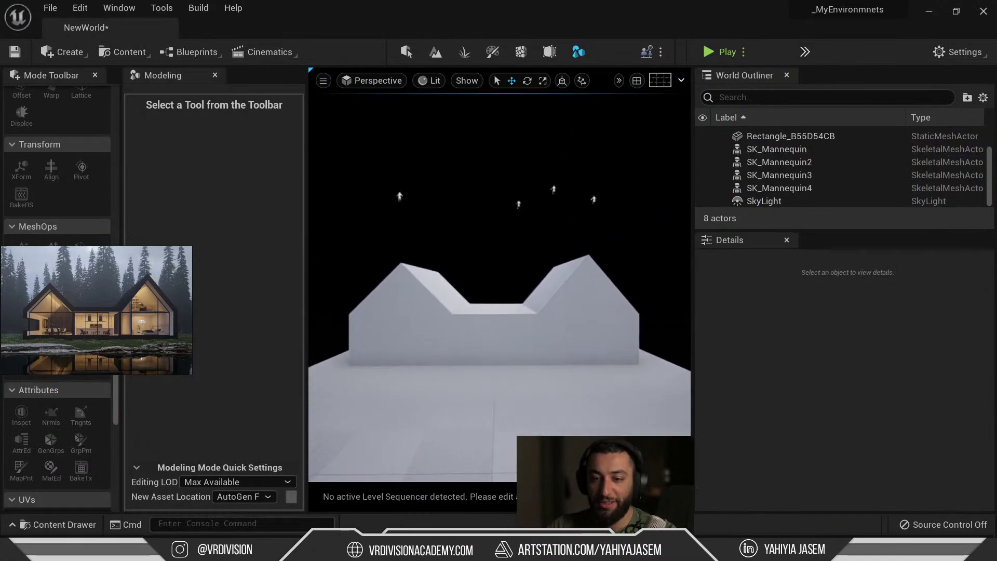
key("q")
left_click(525, 295)
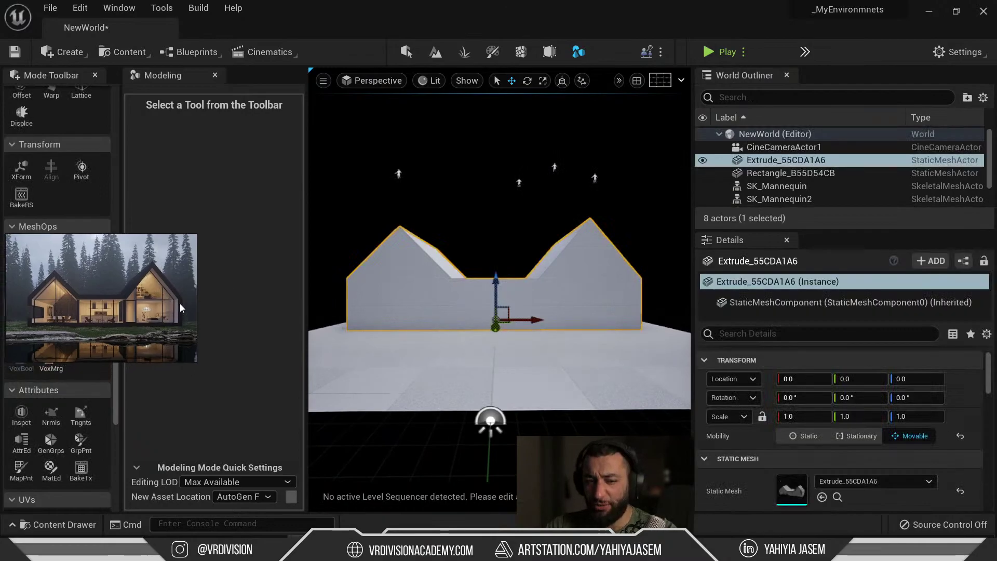
key("ctrl+f")
scroll(169, 308, "up", 6)
scroll(180, 311, "down", 3)
middle_click_drag(180, 311, 662, 267)
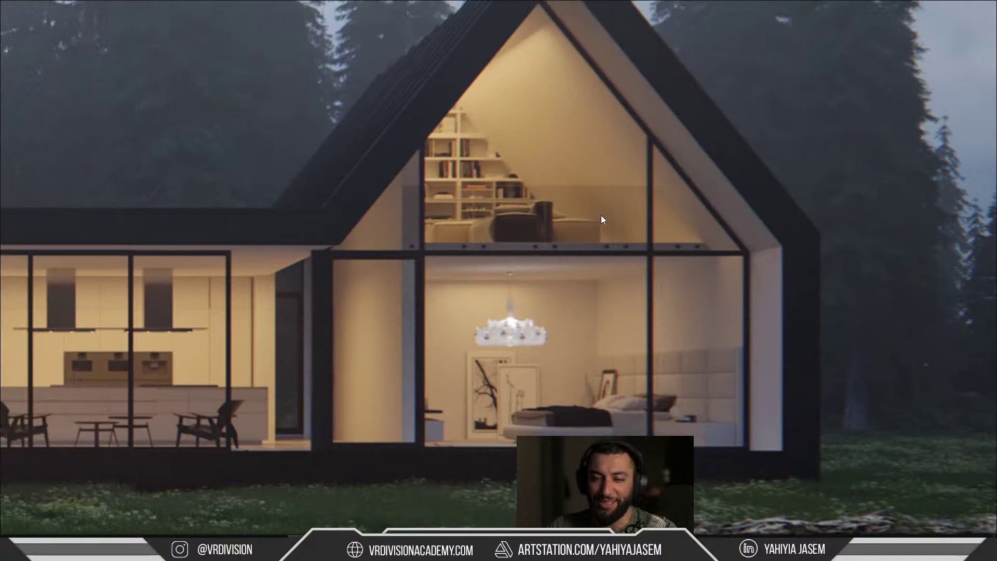
middle_click_drag(303, 201, 354, 192)
middle_click_drag(442, 171, 732, 219)
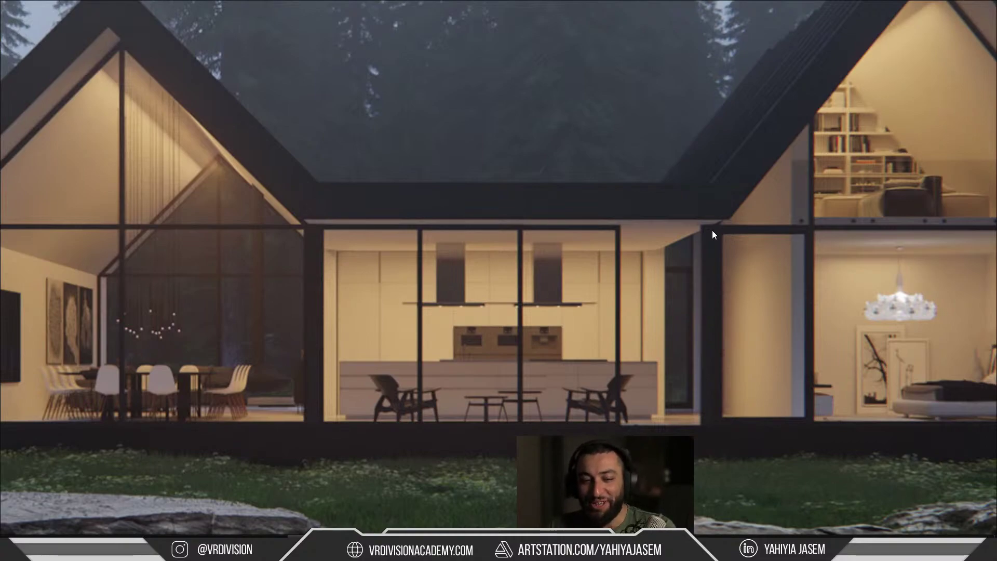
middle_click_drag(431, 232, 400, 250)
key("alt+Tab")
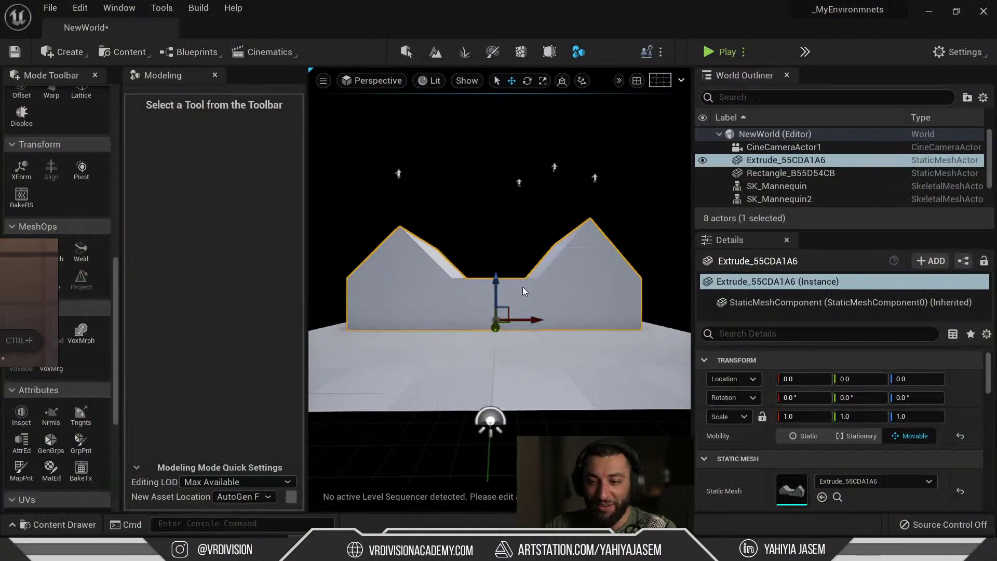
Step: Inspect the gabled house from a raised side angle, with the floating reference image moved clear of the modeling tools
key("a")
right_click_drag(454, 295, 473, 294)
key("w")
right_click_drag(29, 285, 219, 379)
scroll(309, 315, "down", 3)
right_click_drag(489, 309, 481, 314)
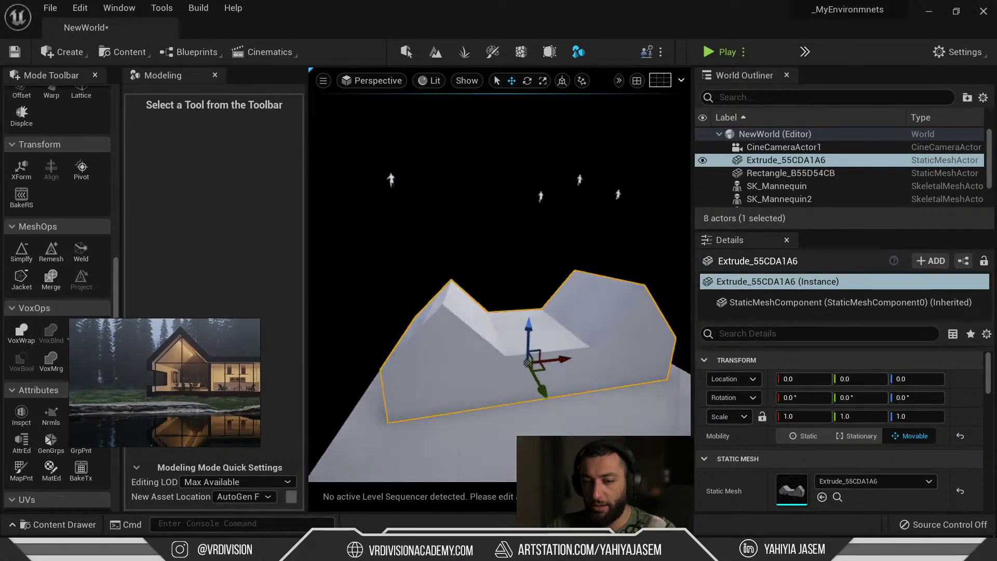
right_click_drag(483, 311, 481, 304)
right_click_drag(190, 359, 81, 511)
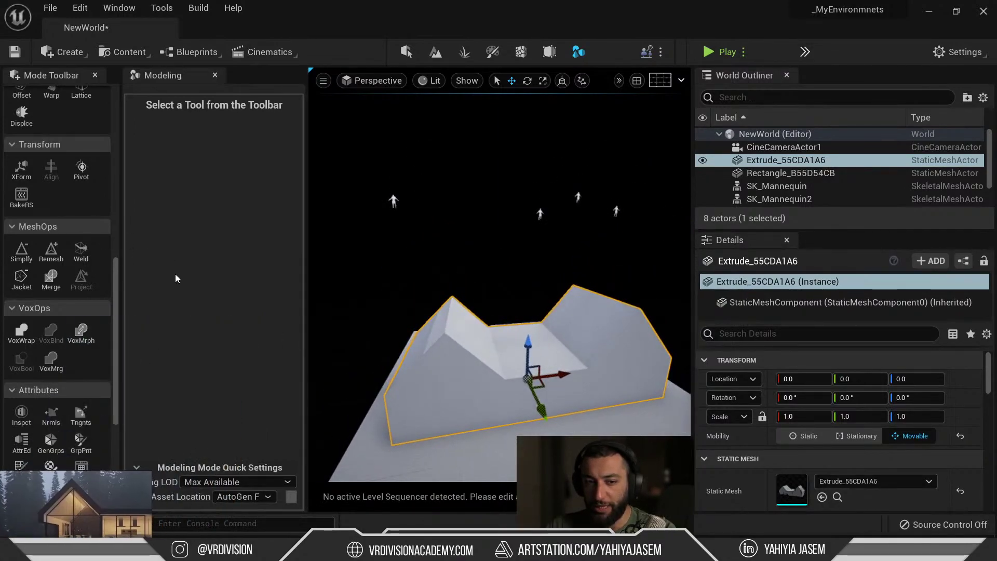
Step: Start a new box primitive and set its width to 1500
scroll(55, 273, "up", 10)
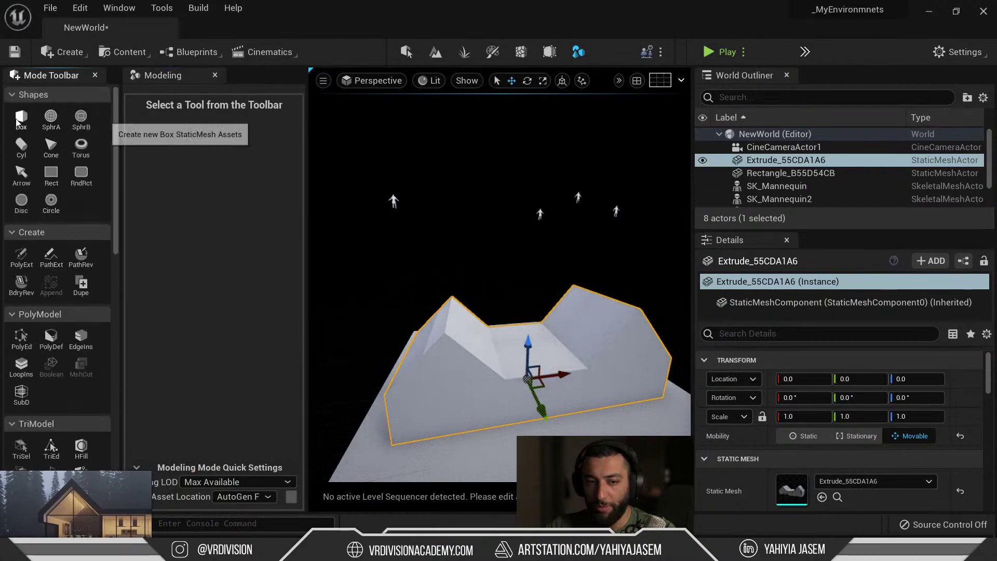
left_click(20, 118)
left_click(200, 158)
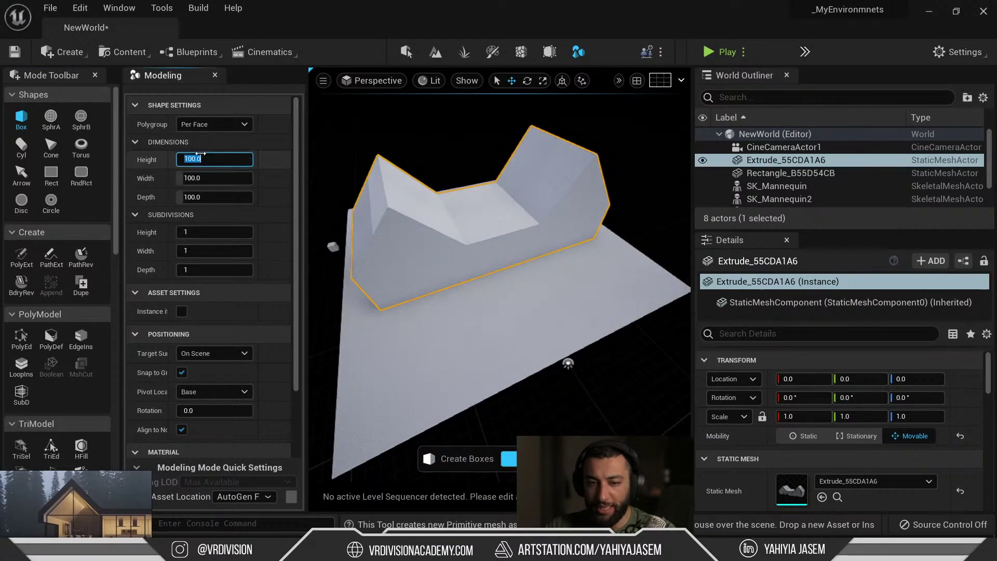
mouse_move(418, 316)
right_mouse_down()
mouse_move(405, 358)
mouse_move(418, 317)
right_mouse_up()
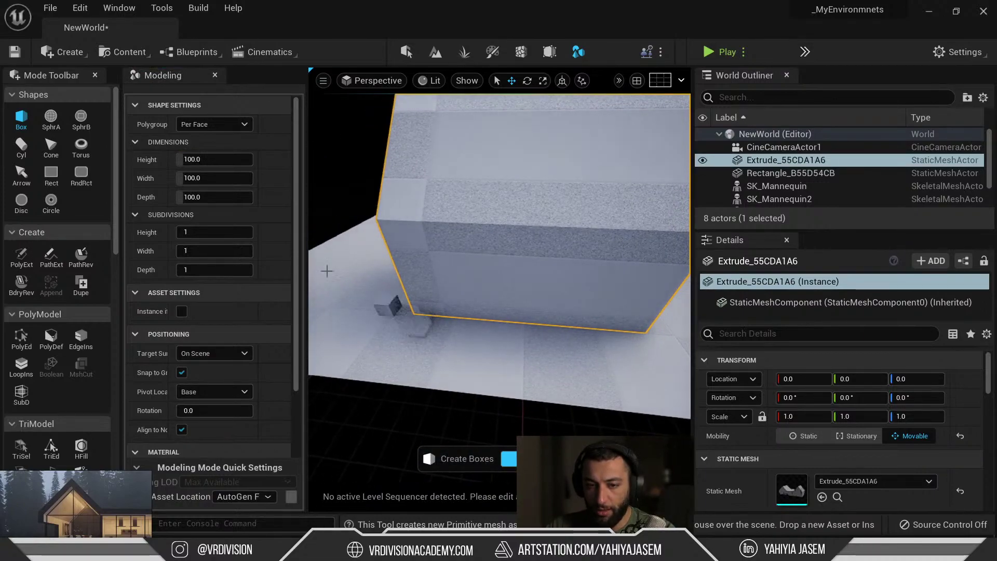
left_click(231, 159)
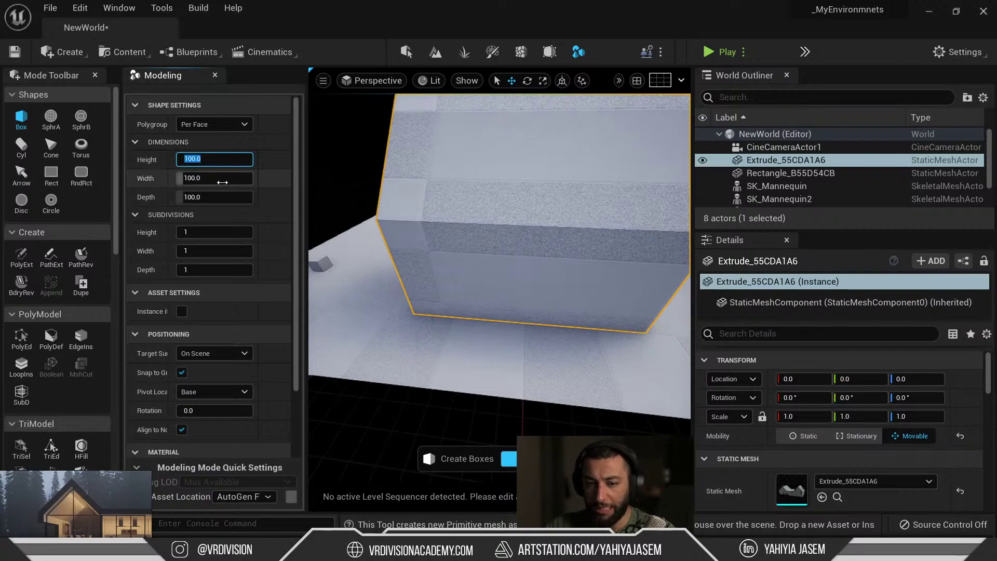
mouse_move(185, 178)
left_mouse_down()
mouse_move(210, 178)
mouse_move(193, 178)
left_mouse_up()
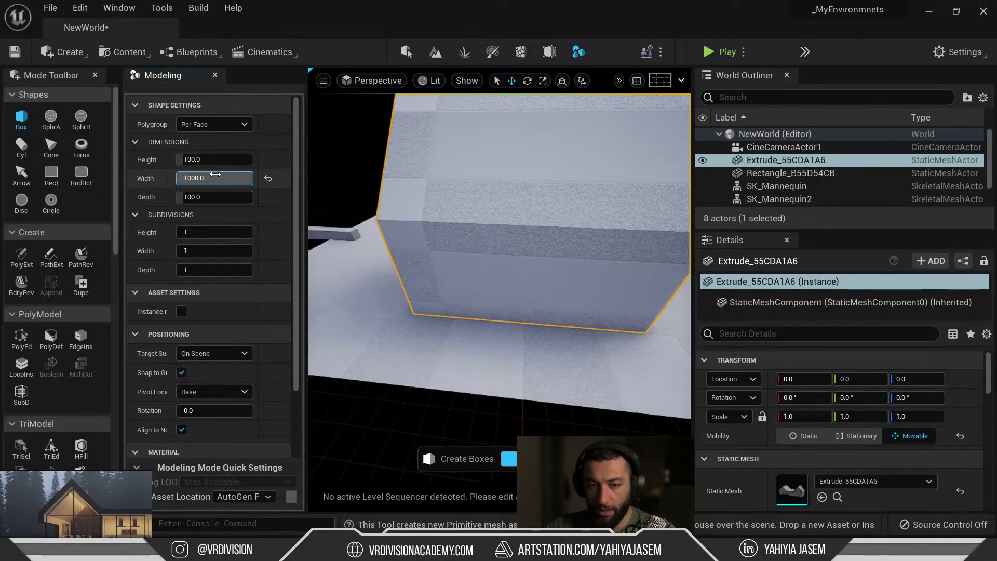
left_click(217, 176)
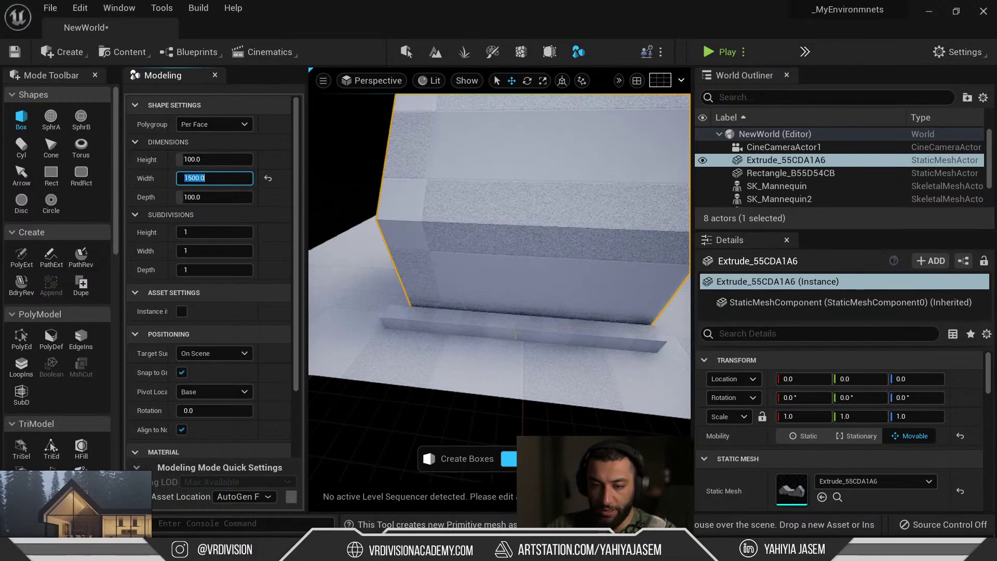
Step: Examine the left gable's side opening and lower wall and the whole facade in the reference image
left_click(73, 522)
key("ctrl+f")
scroll(341, 380, "up", 5)
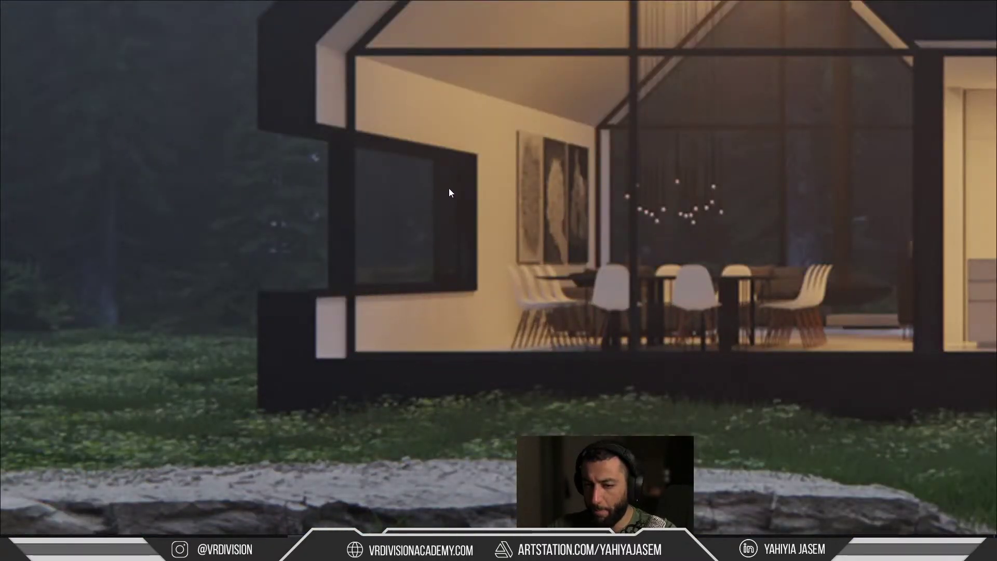
scroll(462, 196, "down", 5)
scroll(540, 241, "up", 2)
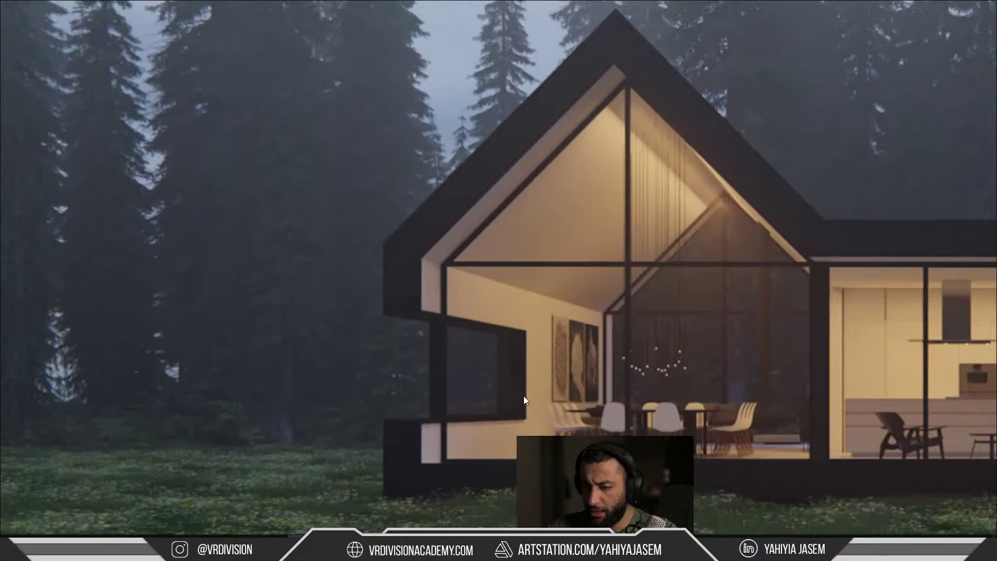
middle_click_drag(507, 375, 259, 349)
scroll(407, 367, "down", 2)
middle_click_drag(407, 367, 158, 340)
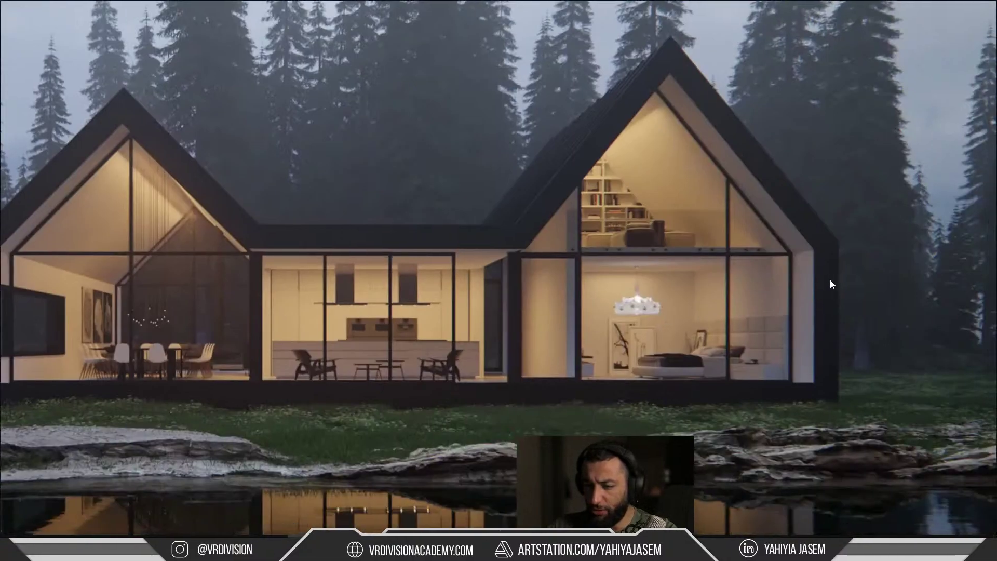
middle_click_drag(830, 280, 497, 277)
scroll(571, 294, "up", 3)
key("ctrl+f")
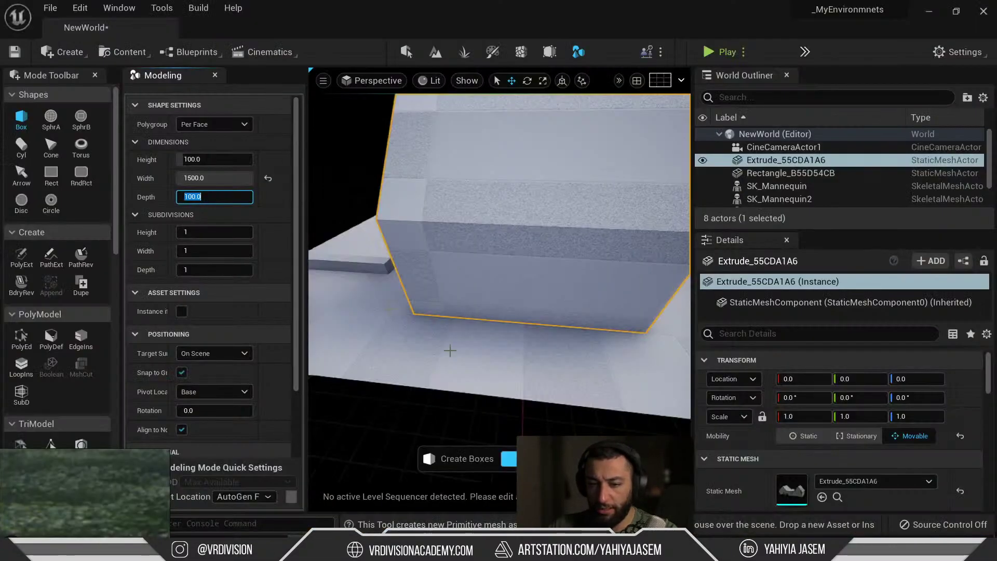
Step: Set the box's depth to 80 and place it on the ground alongside the house's side wall
right_click_drag(449, 350, 467, 350)
left_click(226, 197)
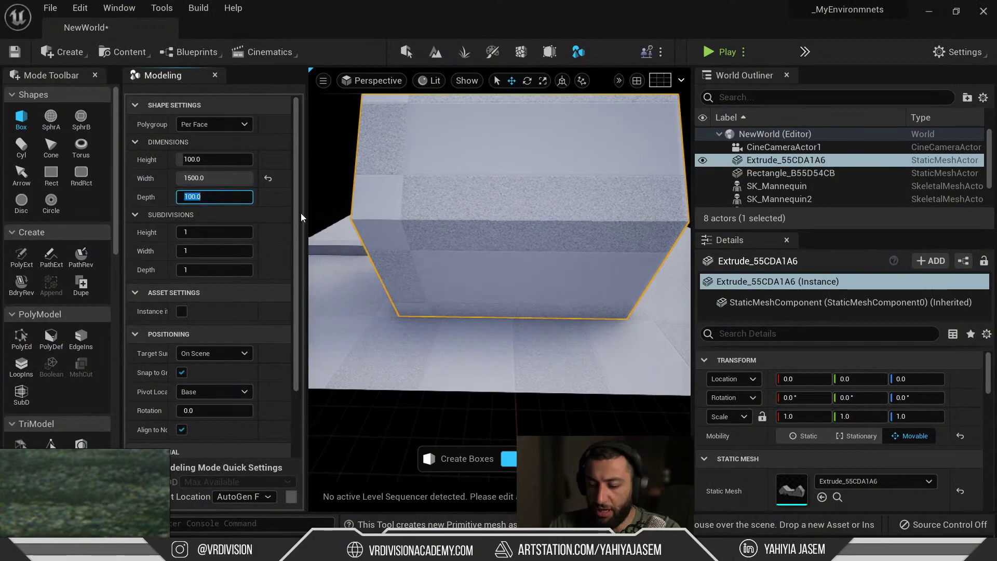
type("80")
left_click(506, 337)
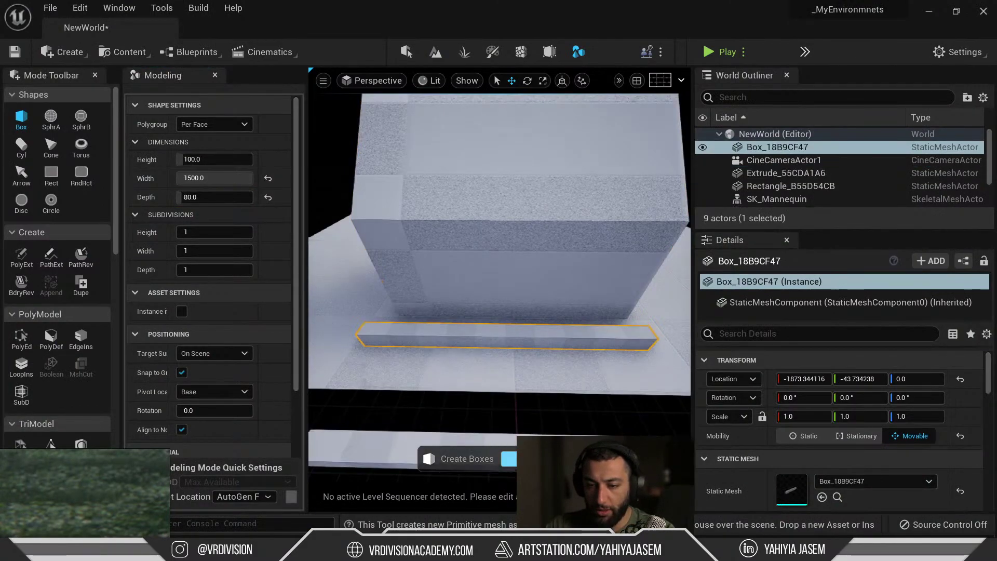
left_click(519, 458)
Step: Compare the new box seen end-on with the lower wall section of the left gable in the reference image
key("f")
left_click_drag(623, 371, 426, 322, "alt")
scroll(467, 321, "down", 4)
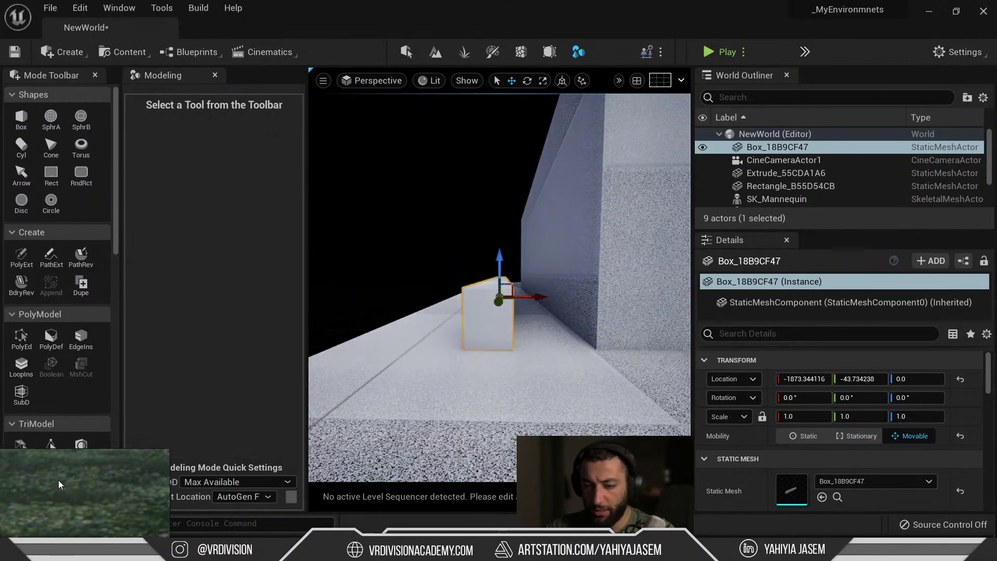
right_click_drag(59, 485, 192, 343)
key("ctrl+f")
scroll(260, 370, "up", 4)
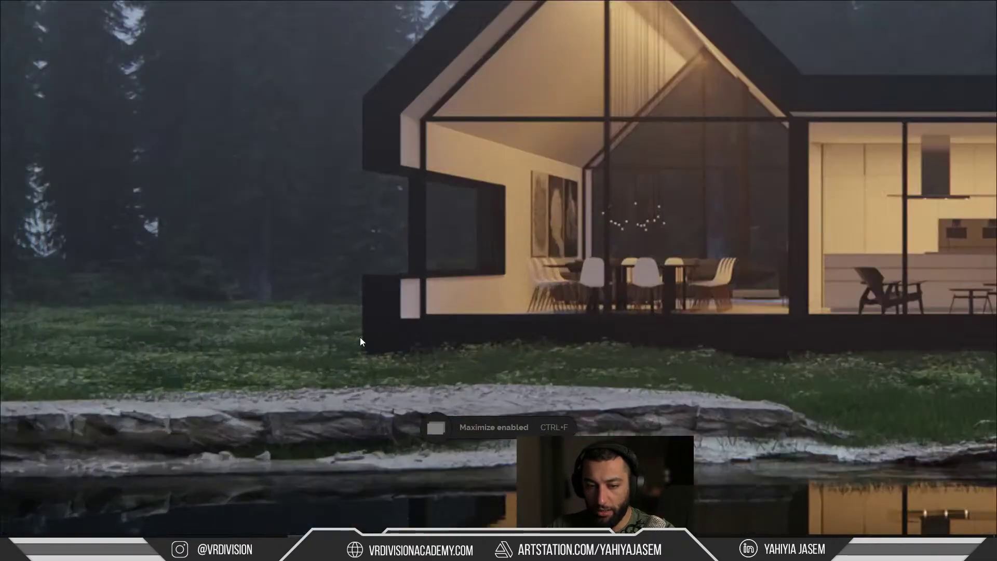
key("ctrl+f")
key("ctrl+f")
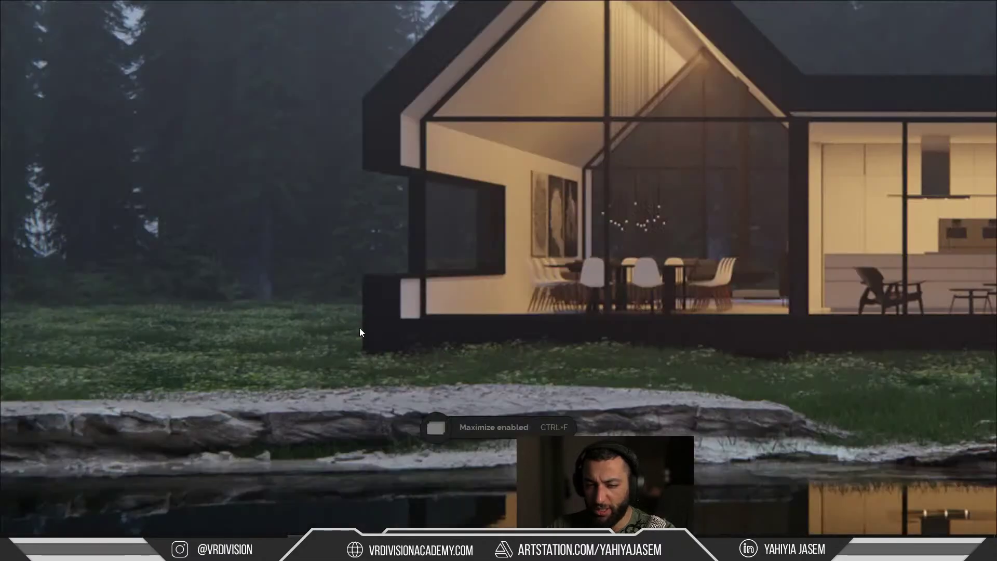
key("ctrl+f")
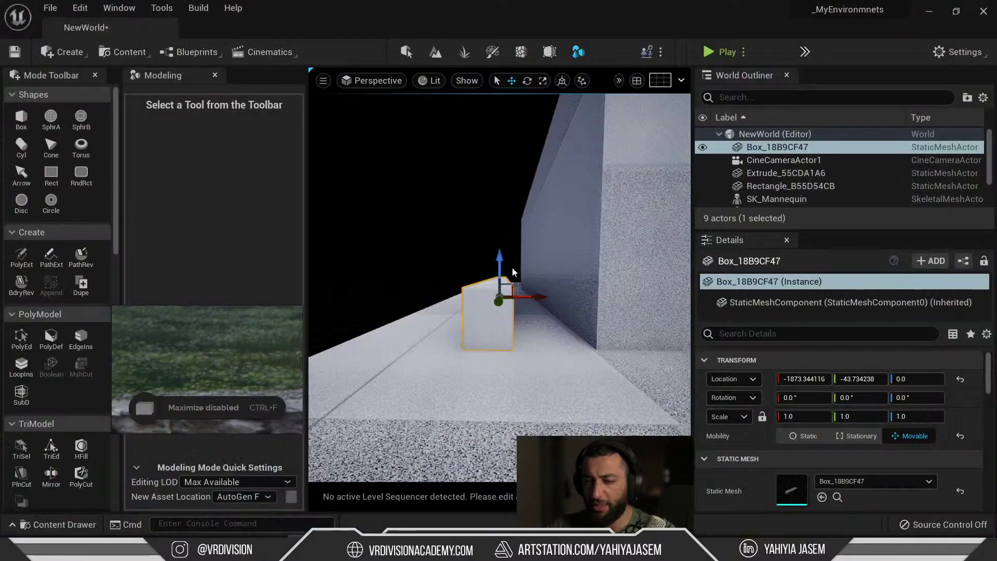
Step: Try to reshape the side wall box with PolyGroup Deform and PolyGroup Edit, turning on snapping to the world grid
left_click_drag(543, 223, 510, 222, "alt")
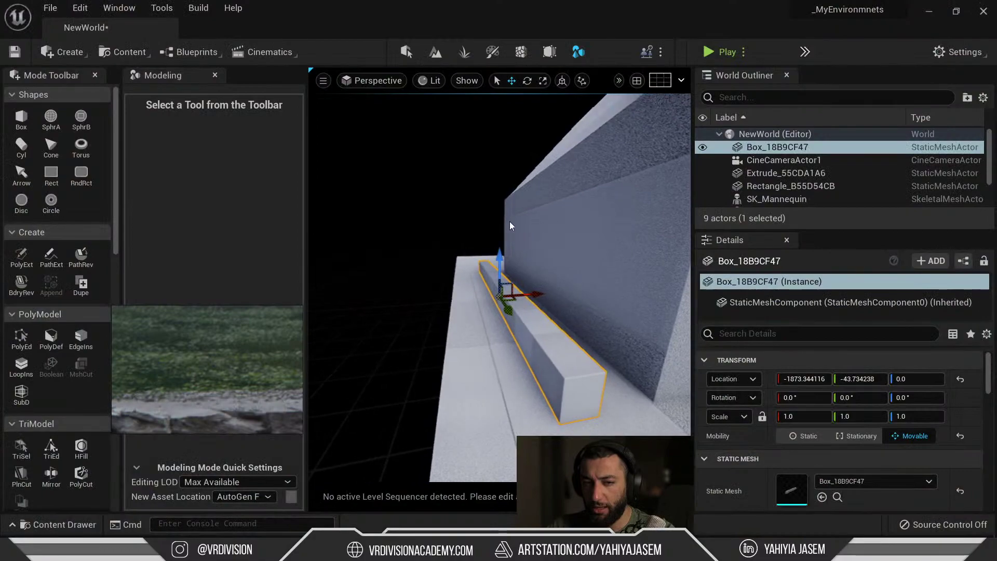
left_click_drag(146, 388, 156, 475)
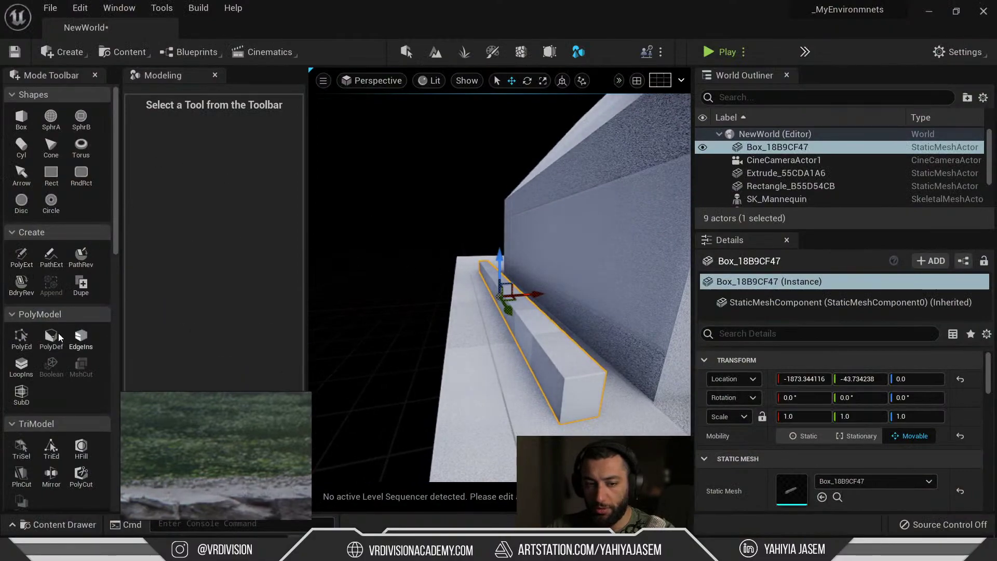
left_click(51, 339)
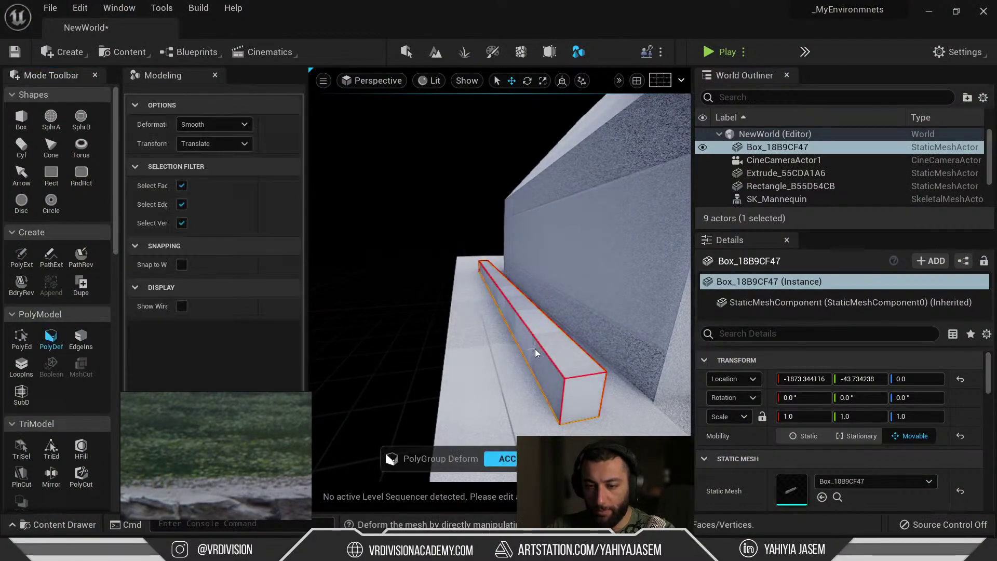
left_click_drag(536, 353, 535, 344)
key("ctrl+z")
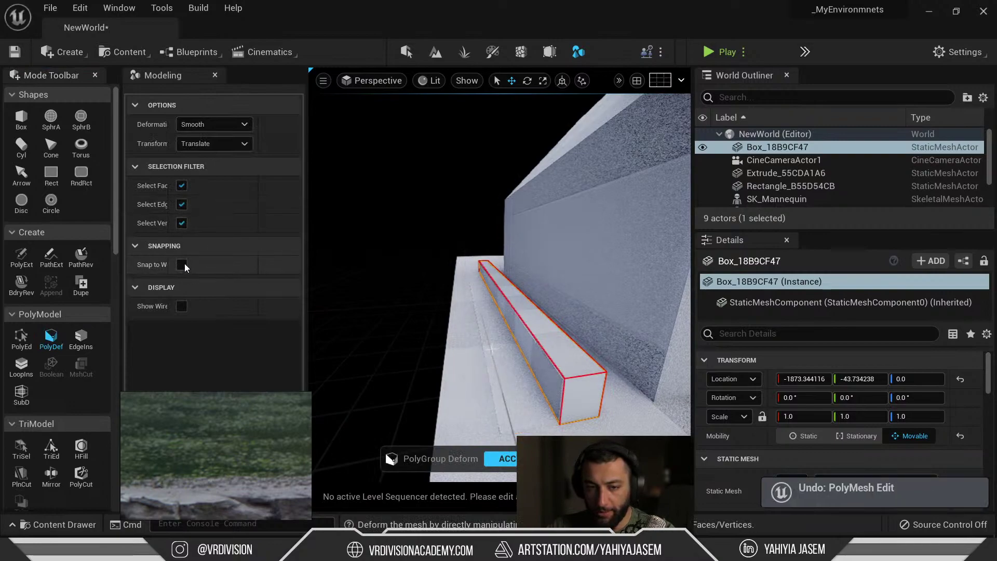
left_click(182, 265)
left_click(531, 358)
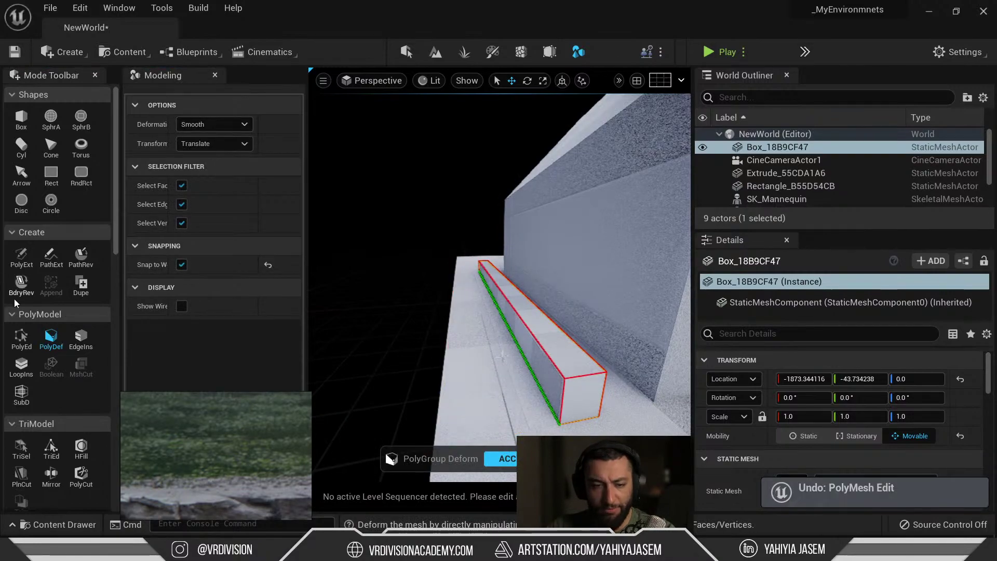
left_click(21, 339)
left_click(558, 358)
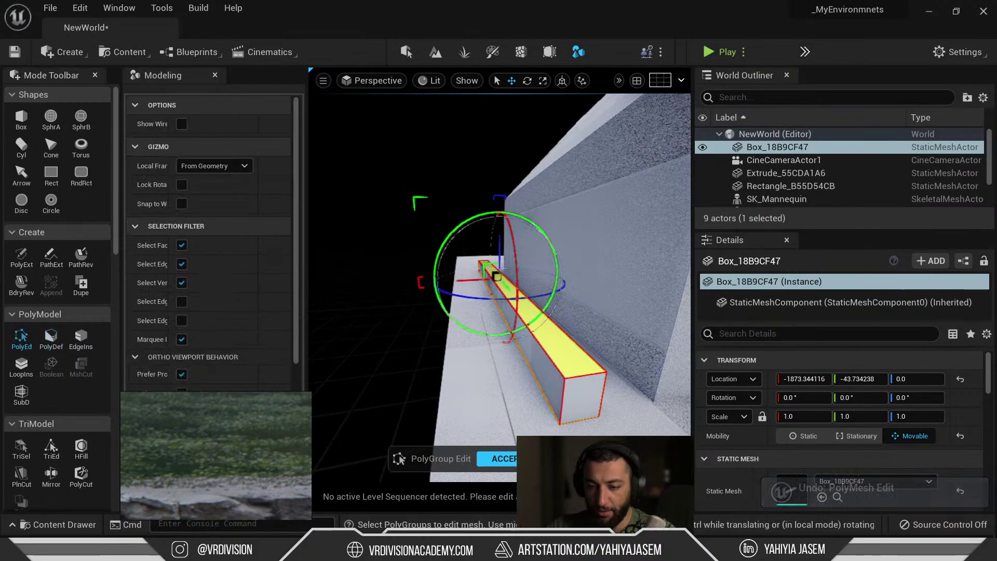
left_click(521, 458)
Step: Start a new box primitive with a depth of 120 and a height of 50
left_click(22, 123)
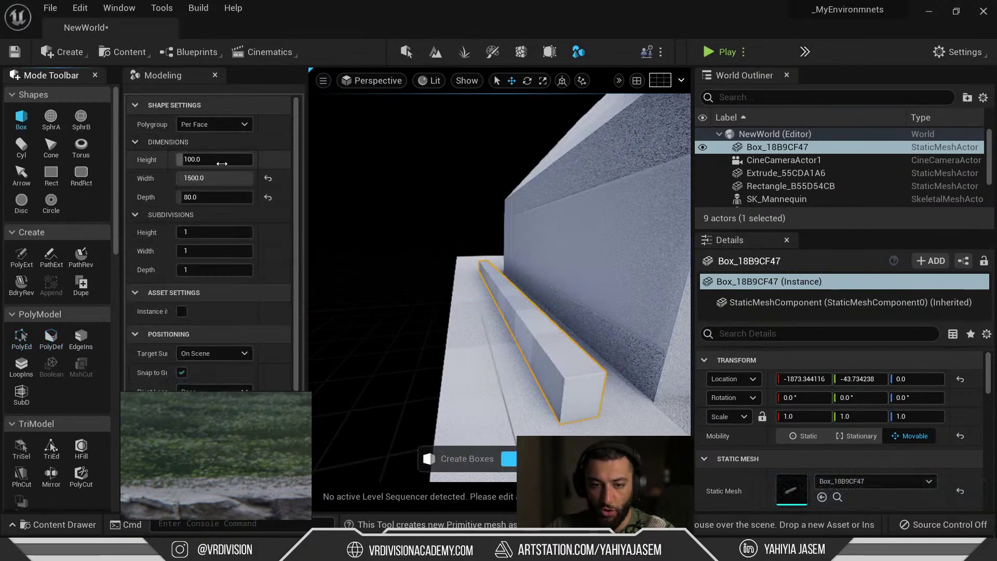
left_click(224, 197)
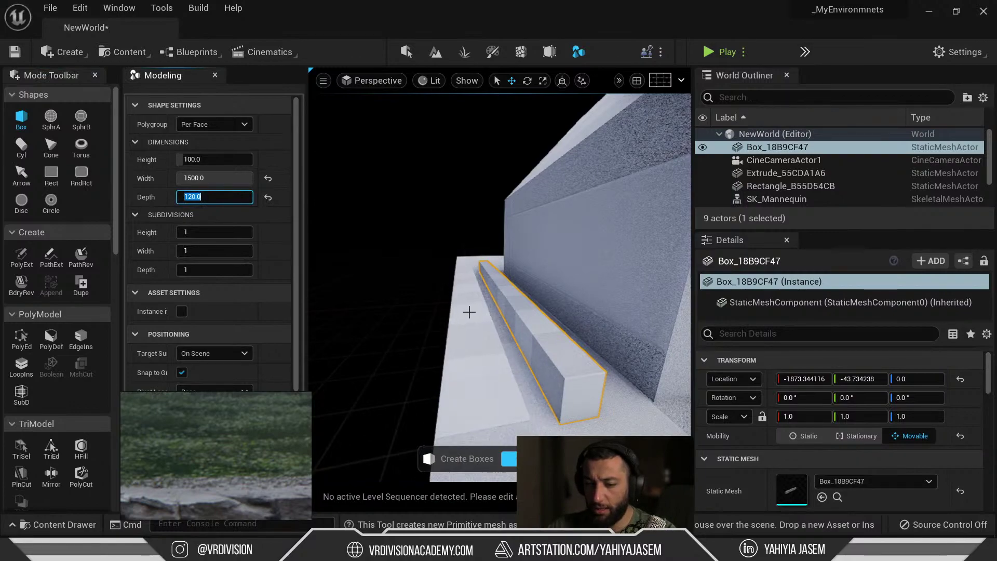
left_click(214, 159)
type("50")
key("Return")
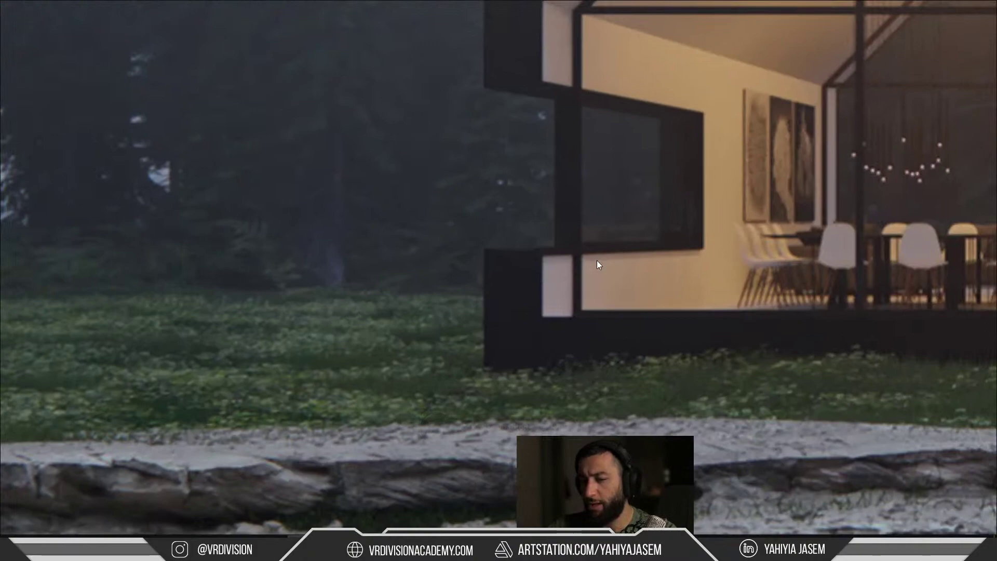
Step: Set the new box's depth to 80 after checking the left gable's lower wall in the reference image
key("ctrl+f")
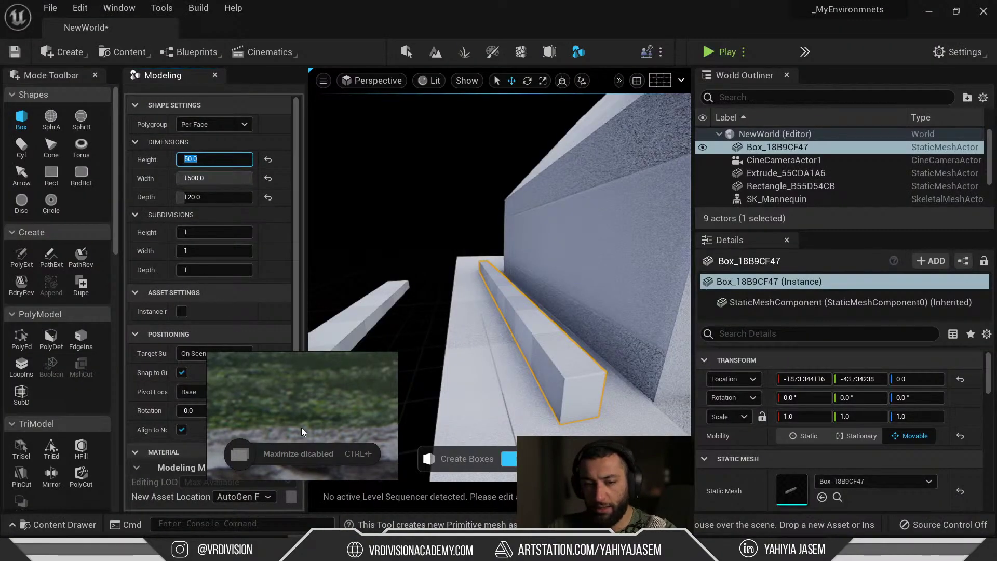
right_click_drag(301, 428, 158, 433)
left_click(221, 196)
type("800")
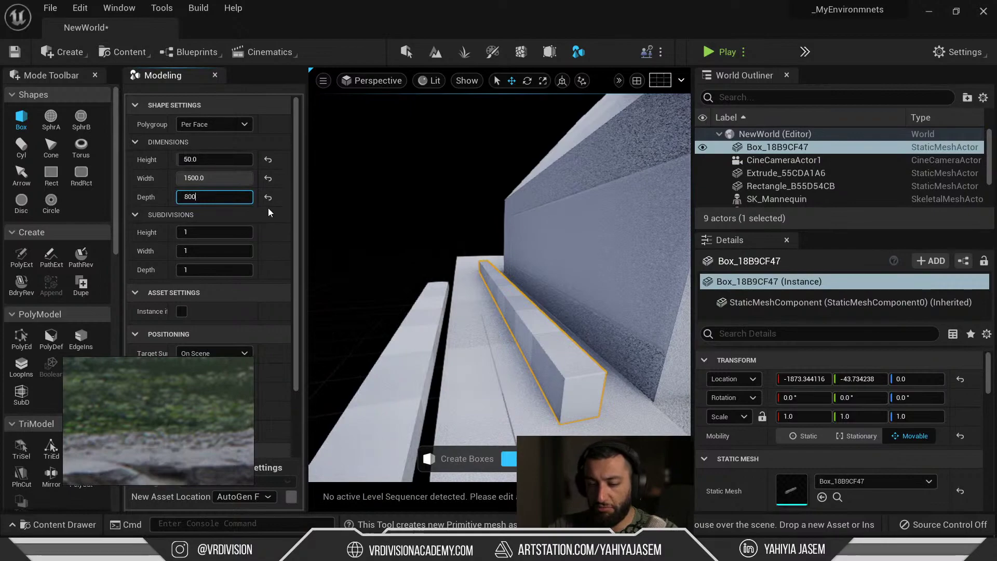
key("Return")
type("80")
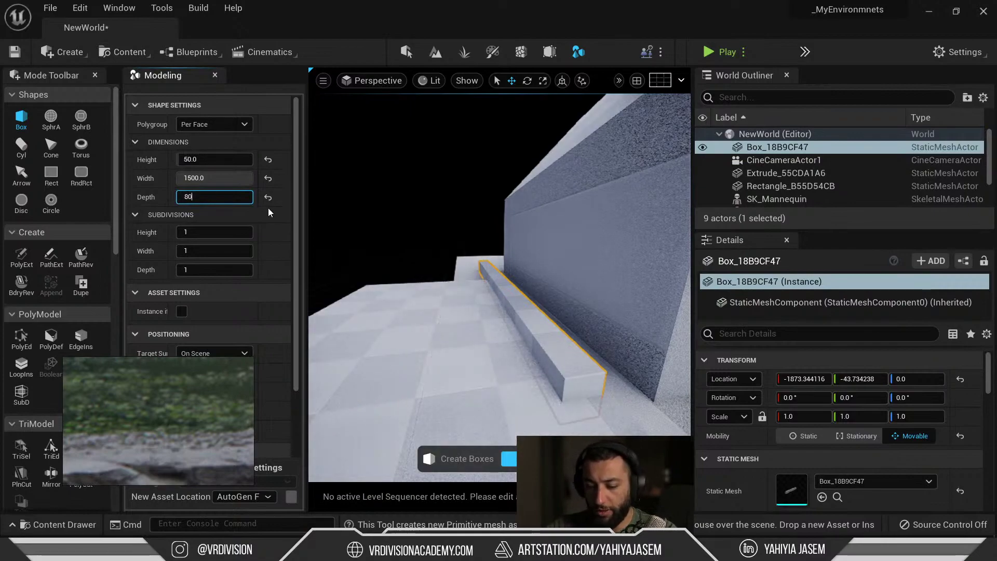
key("Return")
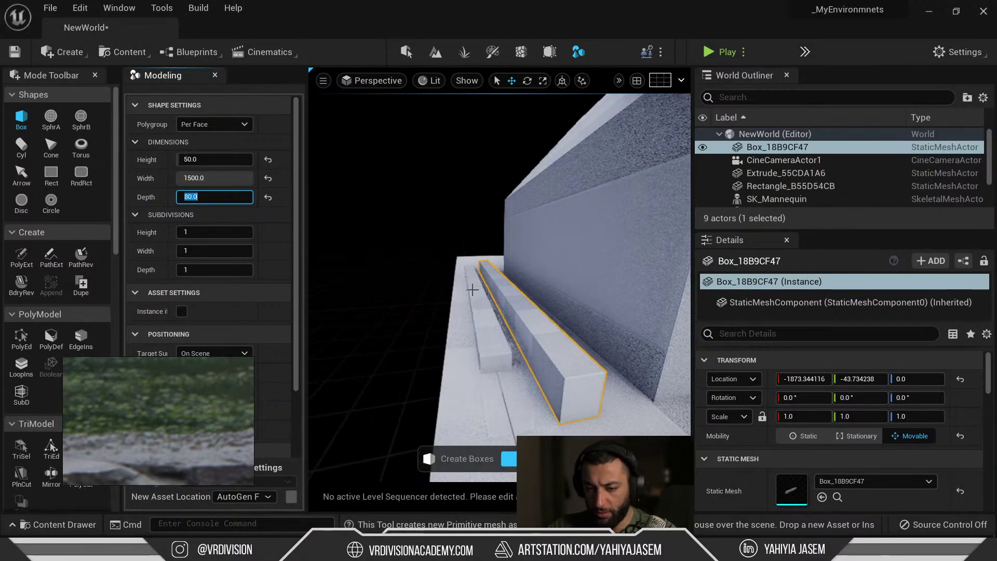
Step: Try placing the new box with a depth of 110 on the ground beside the existing side wall box
type("110")
key("Return")
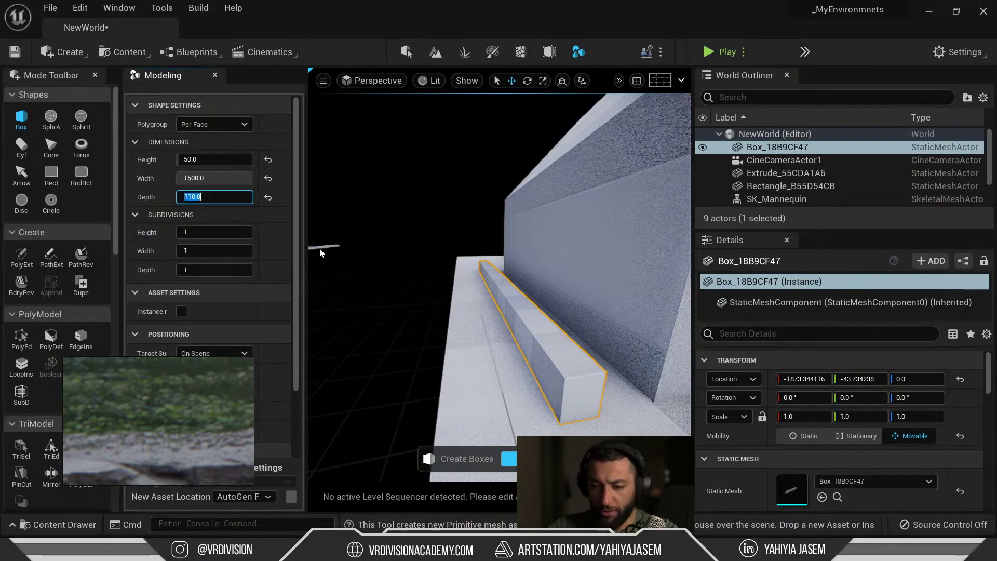
left_click(470, 288)
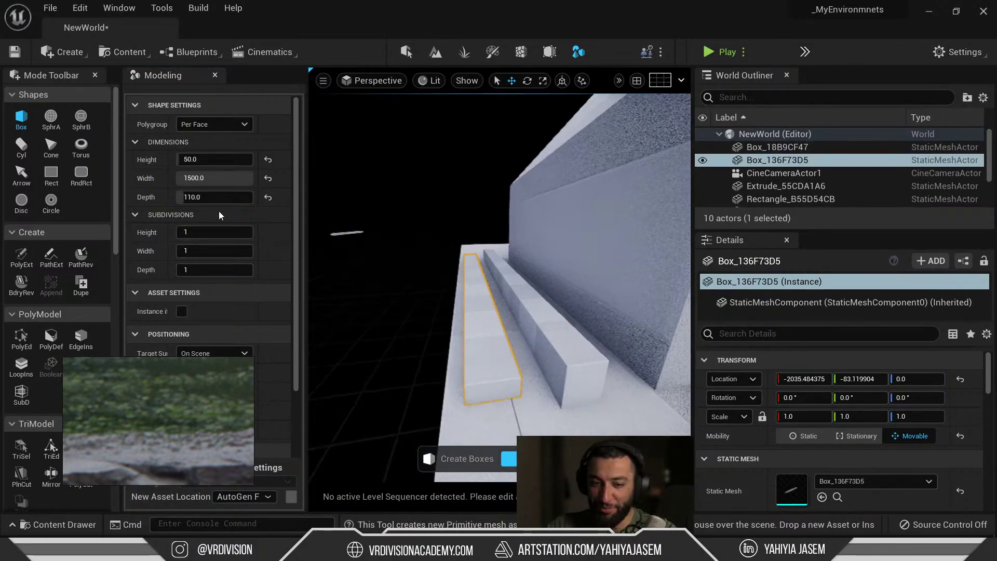
key("ctrl+z")
Step: Place the new box with a depth of 100 on the ground beside the old side wall box, and delete the old one
type("10")
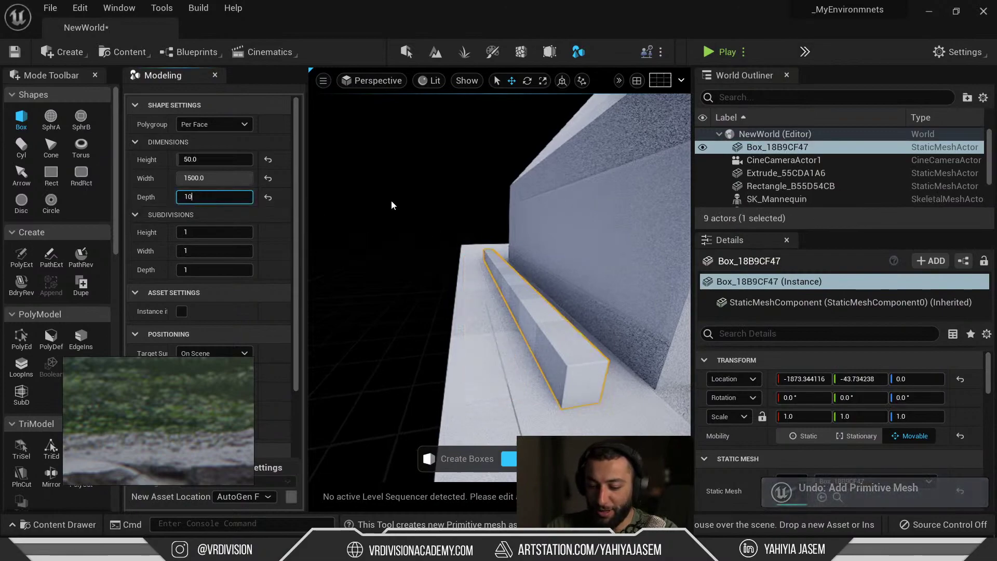
type("0")
key("Return")
left_click(472, 298)
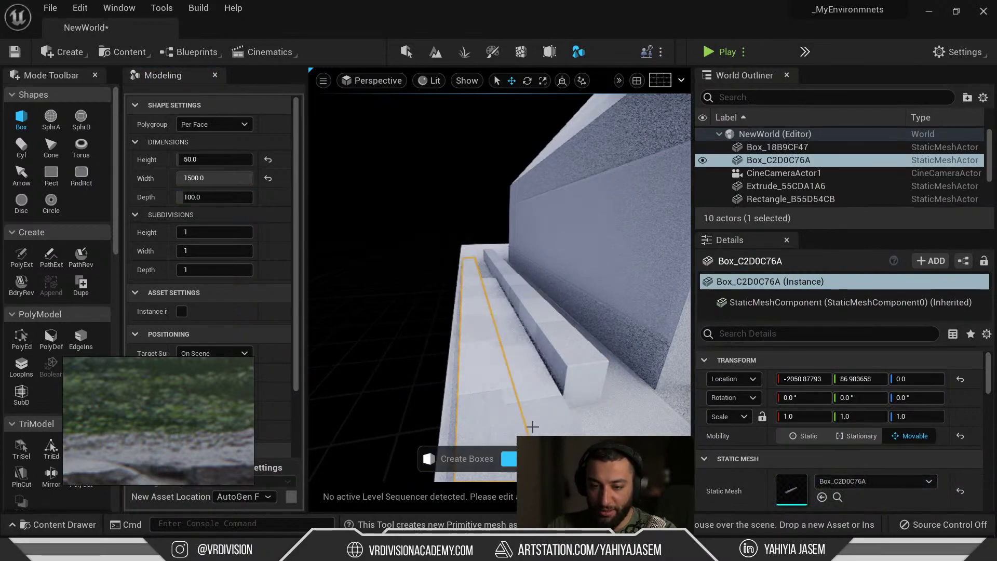
left_click(525, 459)
left_click(568, 343)
key("Delete")
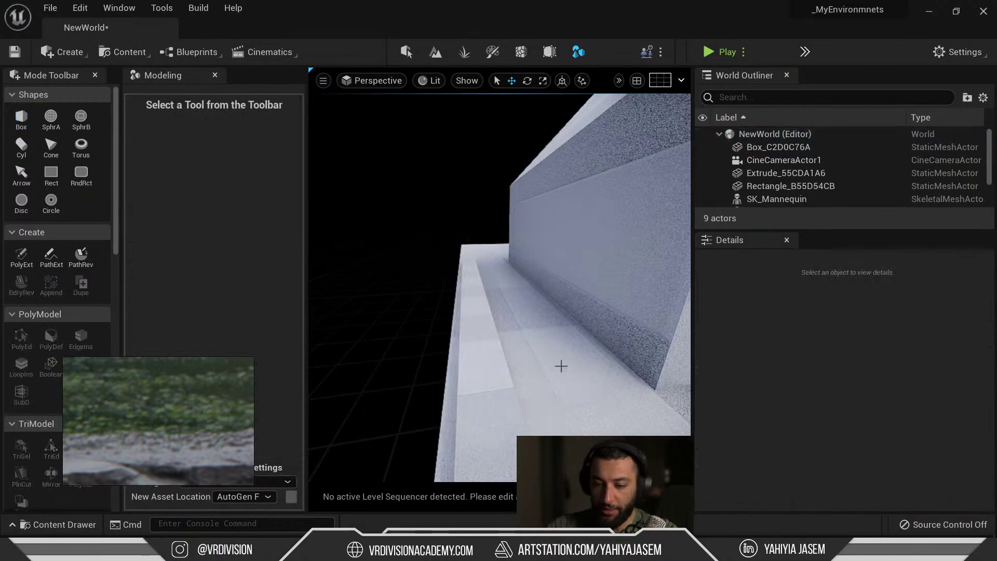
Step: Move the low box up to the house's side wall and set its location to X -1750 and Y 0
scroll(560, 362, "up", 2)
left_click(487, 367)
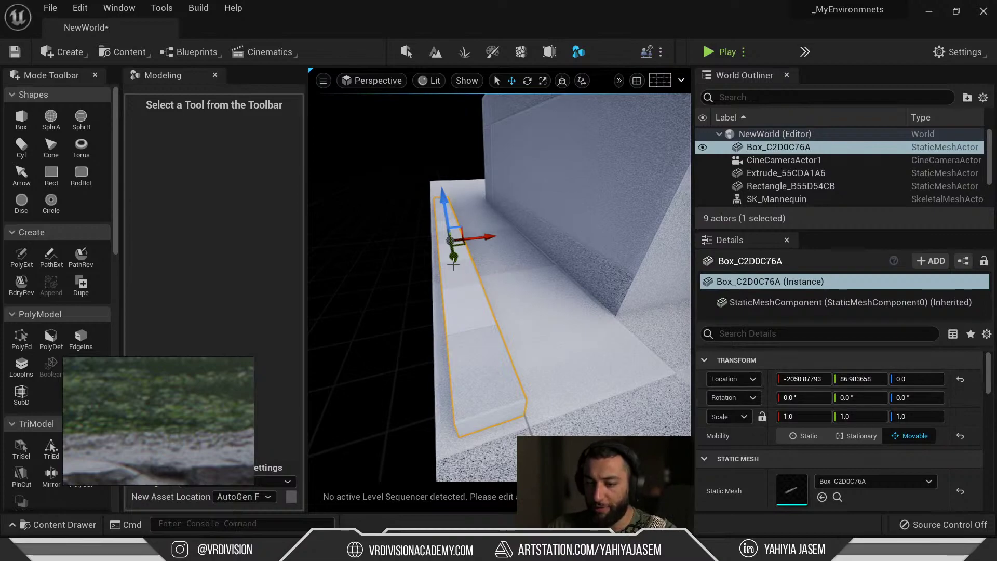
left_click_drag(462, 247, 515, 231)
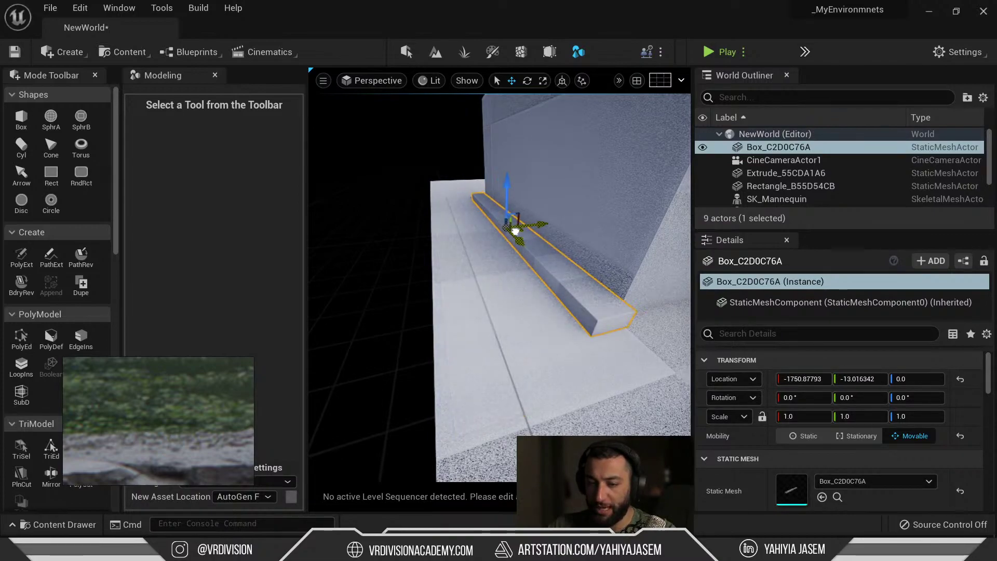
left_click(794, 379)
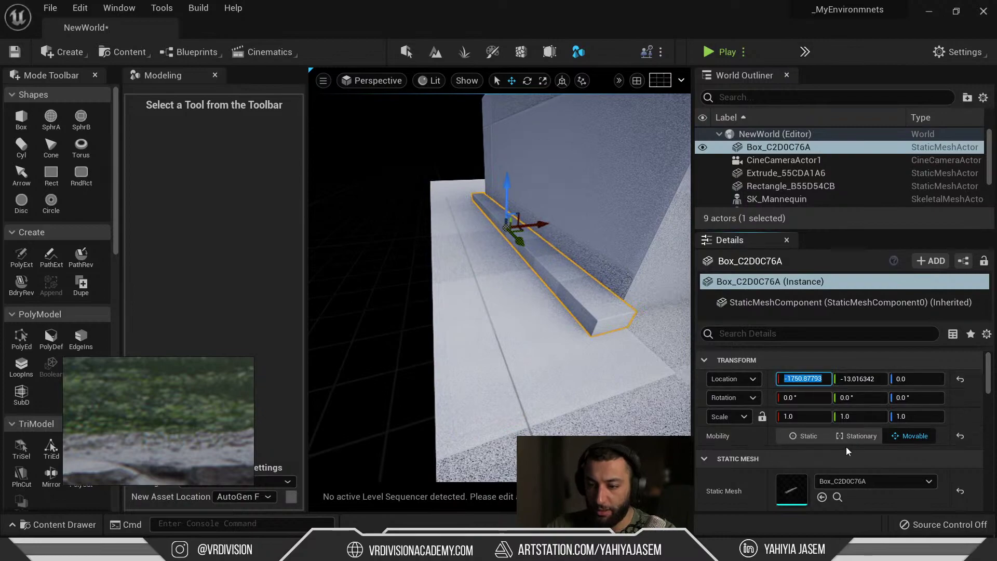
type("-1750.0")
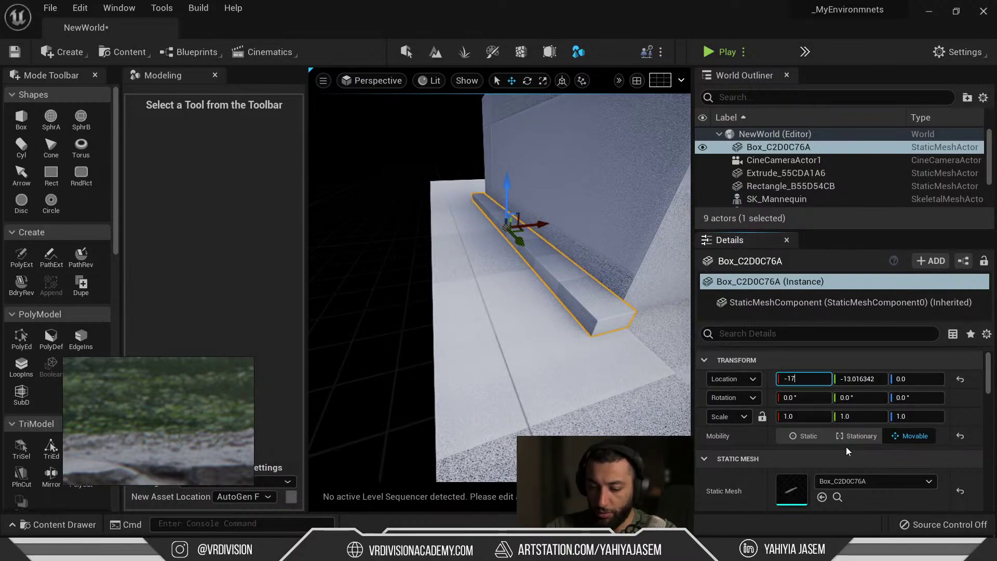
key("Return")
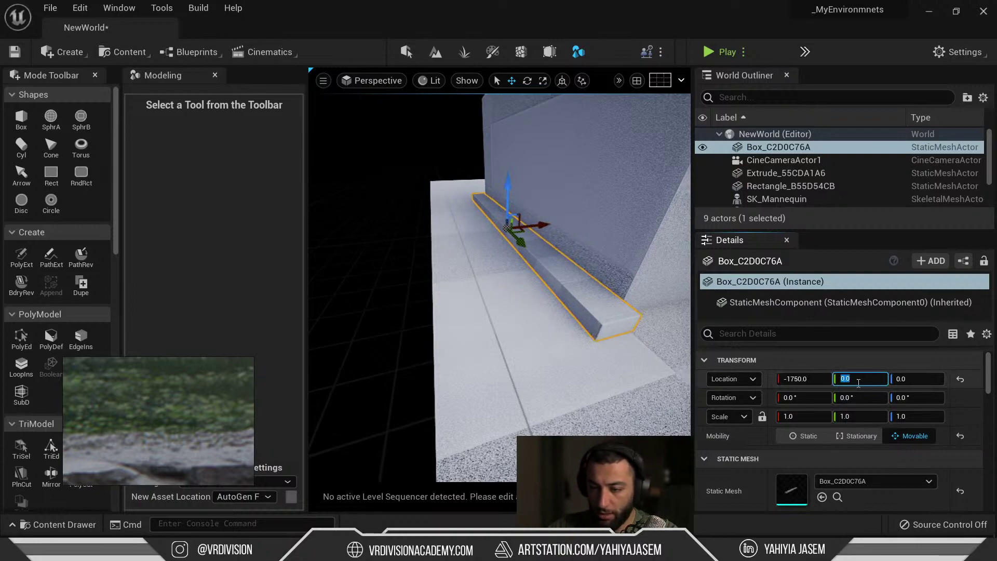
Step: Examine the low box's alignment with the side wall, viewing the whole house massing and the box's end up close
left_click(657, 264)
key("f")
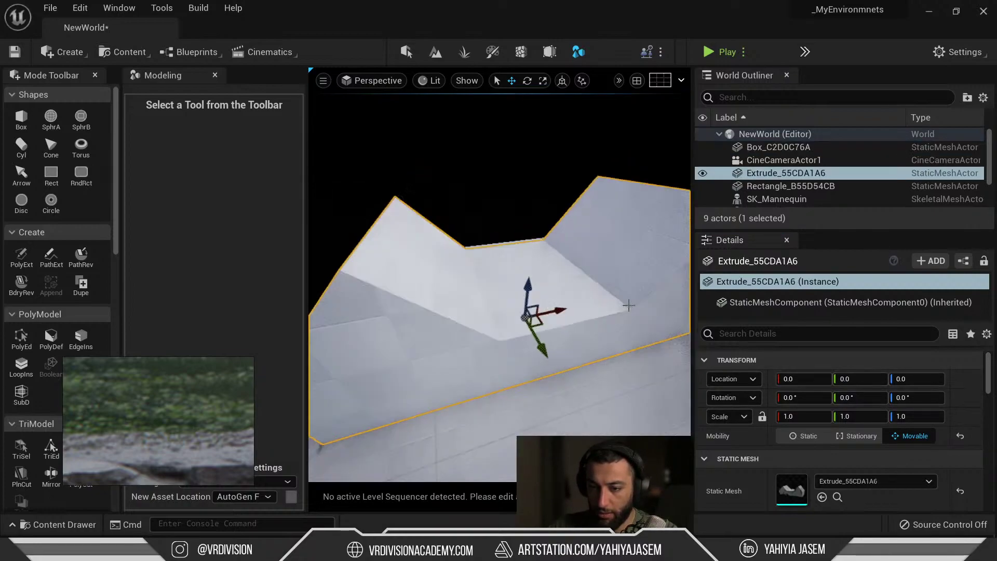
left_click_drag(630, 305, 607, 334, "alt")
scroll(607, 334, "down", 4)
left_click_drag(686, 382, 664, 334, "alt")
left_click_drag(541, 401, 552, 459, "alt")
left_click(536, 418)
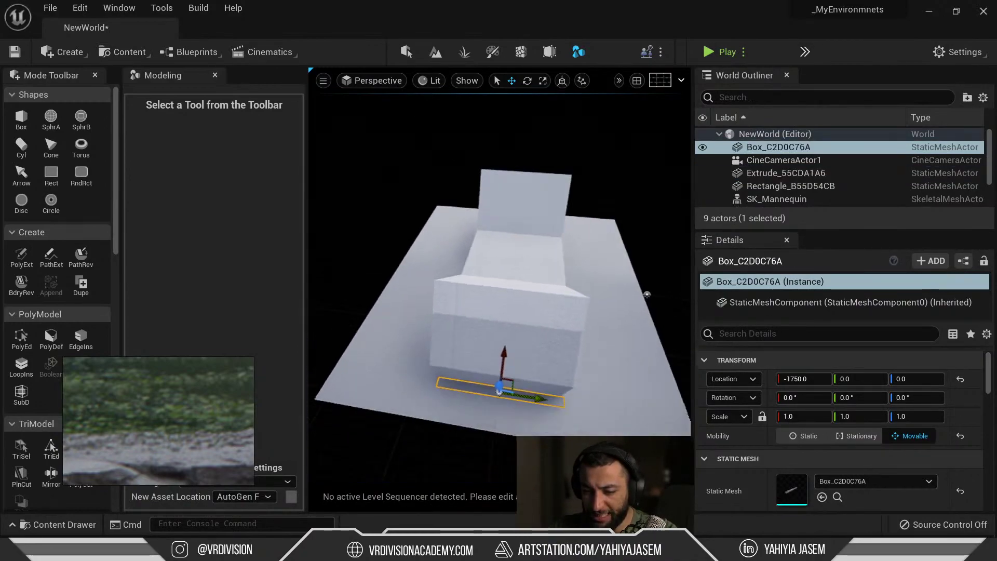
key("f")
left_click_drag(535, 419, 588, 401, "alt")
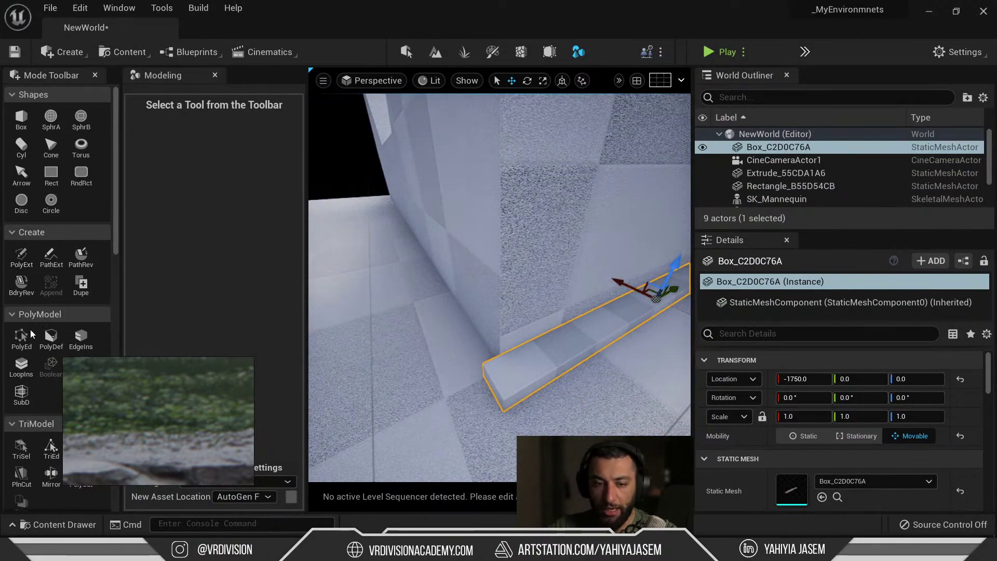
Step: Try PolyGroup Edit on the low box, selecting its end and top faces
left_click(32, 335)
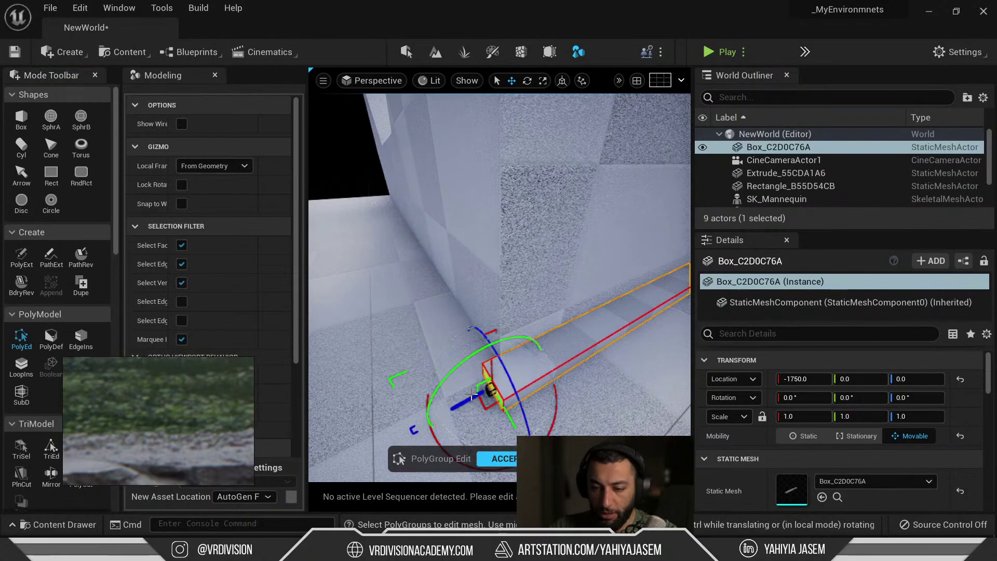
left_click(651, 300)
key("f")
left_click_drag(652, 300, 561, 312, "alt")
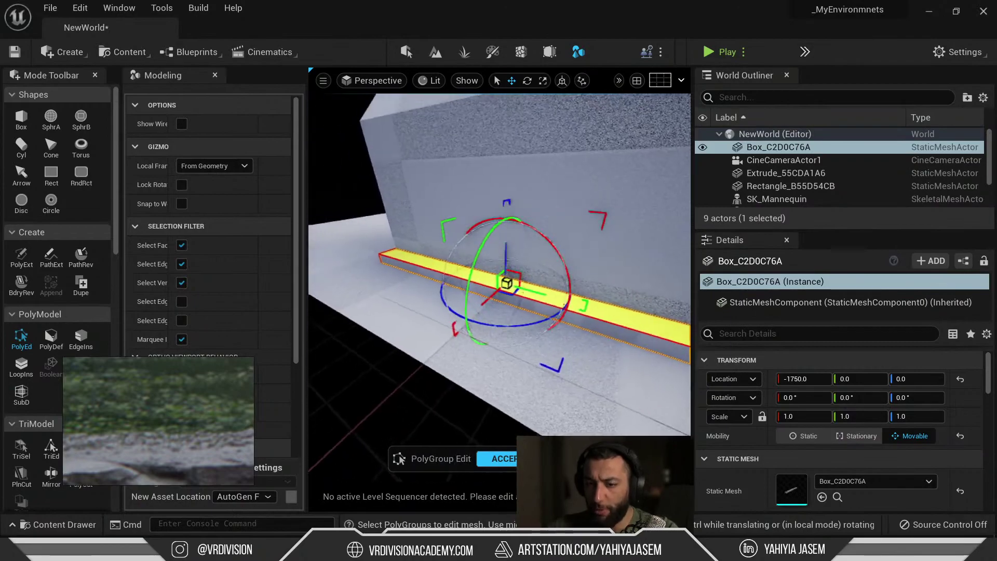
left_click_drag(626, 287, 573, 310, "alt")
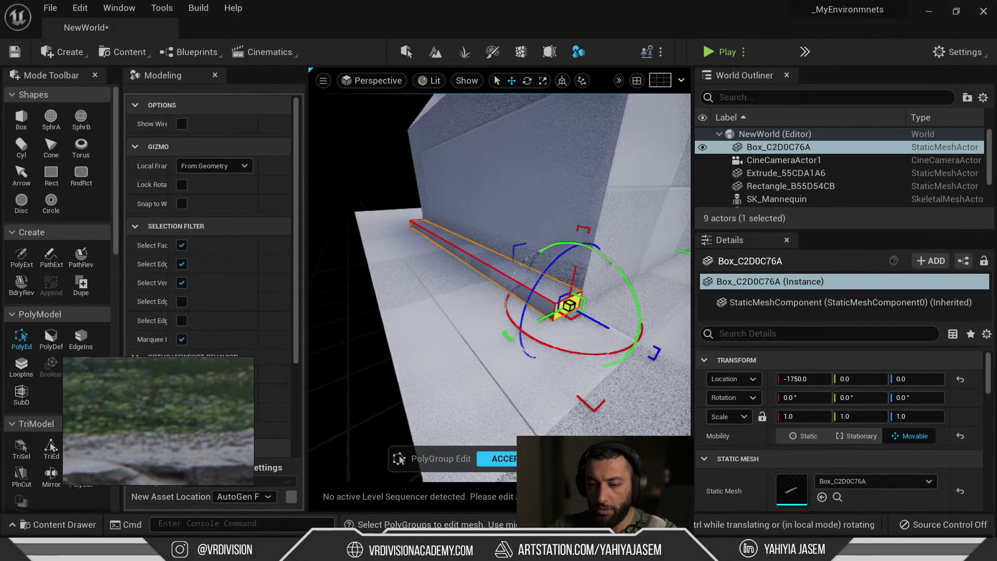
left_click(509, 454)
Step: Move the low box to X -1650 and place a copy of it at X 1650 along the house's opposite side
mouse_move(483, 270)
left_mouse_down("alt")
mouse_move(587, 283)
mouse_move(548, 265)
mouse_move(480, 283)
mouse_move(496, 272)
left_mouse_up("alt")
right_click_drag(496, 272, 488, 288)
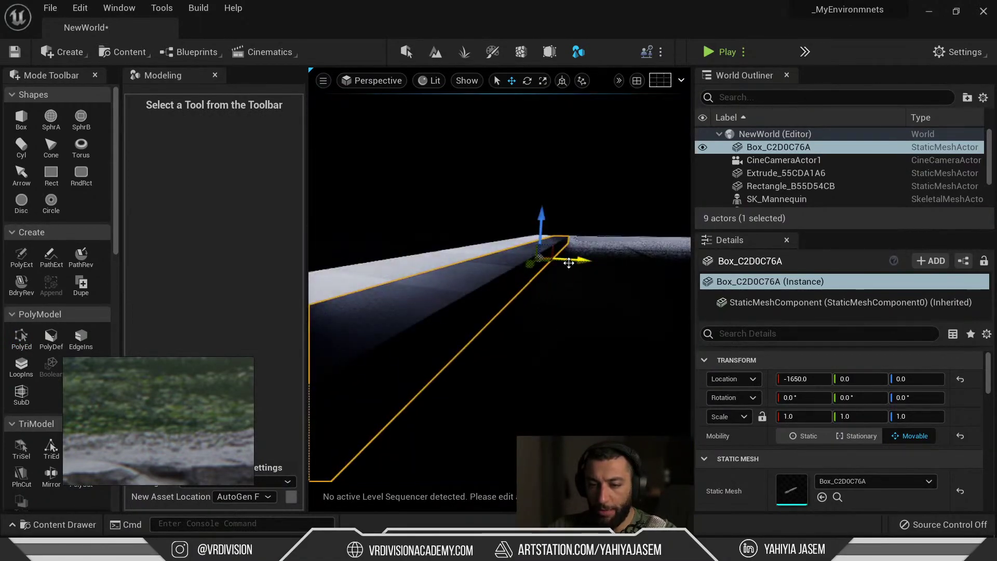
mouse_move(573, 260)
left_mouse_down("alt+shift")
mouse_move(662, 265)
mouse_move(563, 259)
left_mouse_up("alt+shift")
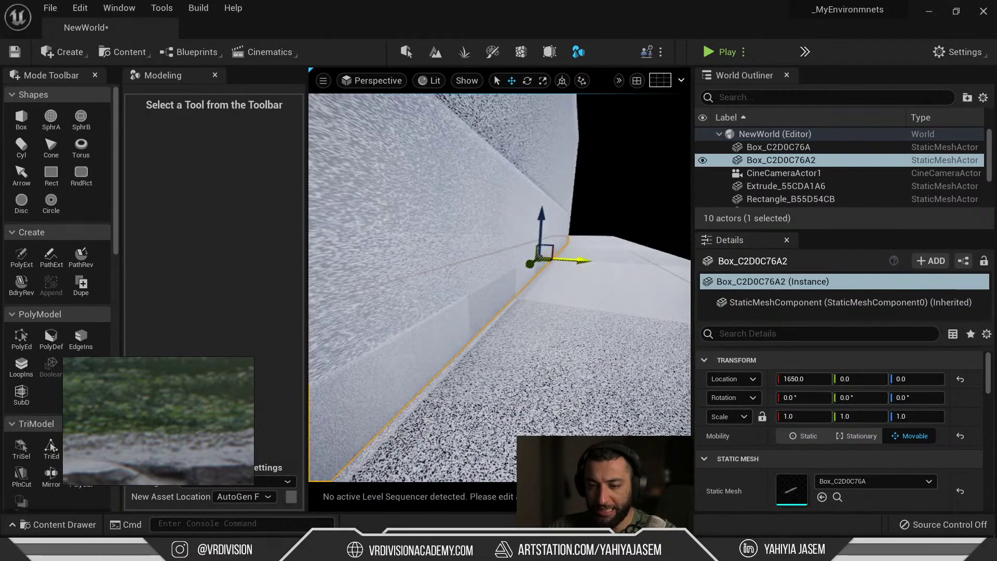
mouse_move(563, 259)
right_mouse_down()
mouse_move(550, 262)
mouse_move(576, 256)
right_mouse_up()
Step: Hide the house massing and duplicate the low box at X -1650 with the Duplicate tool, deleting the source
left_click(565, 262)
key("h")
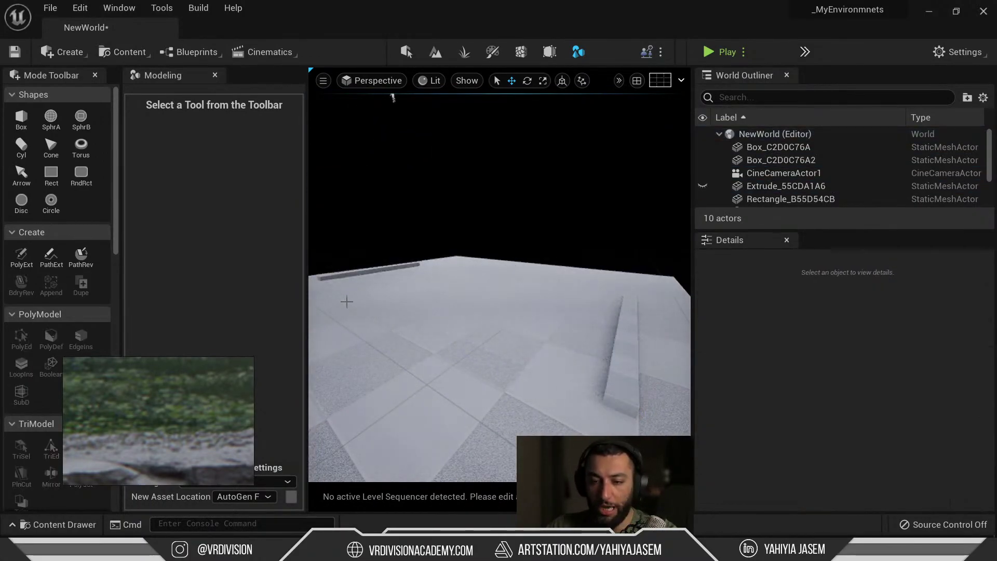
left_click(370, 268)
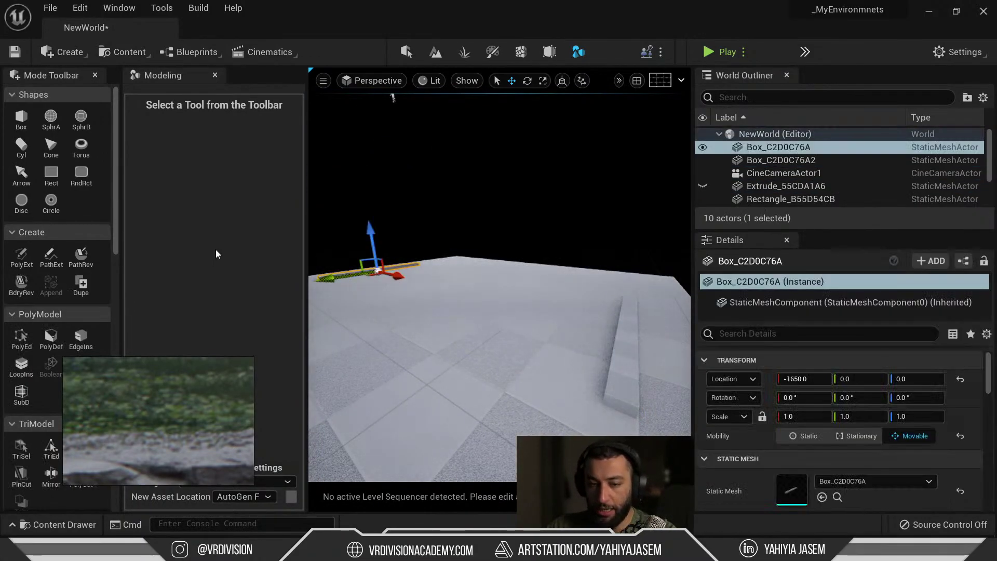
left_click(83, 284)
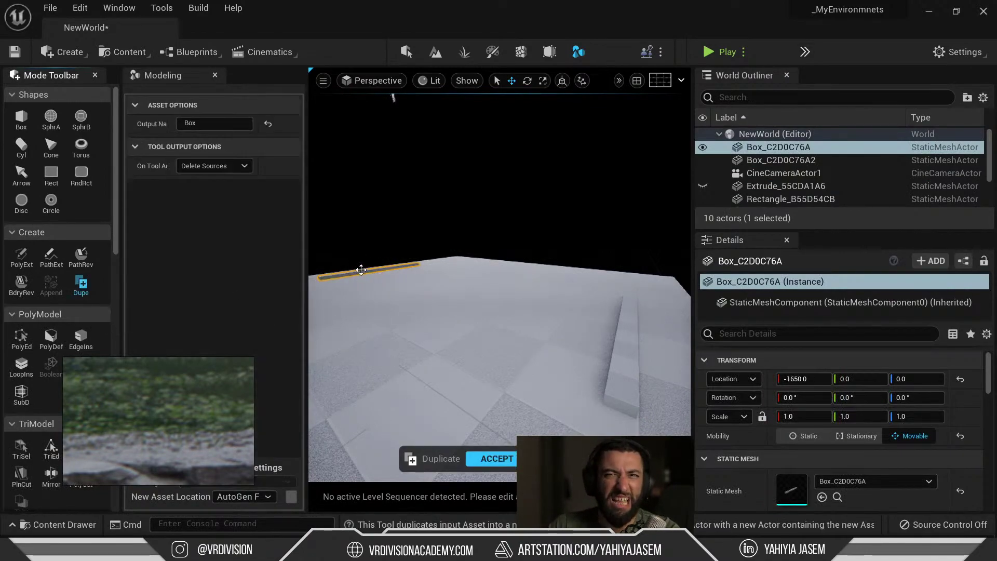
left_click(511, 460)
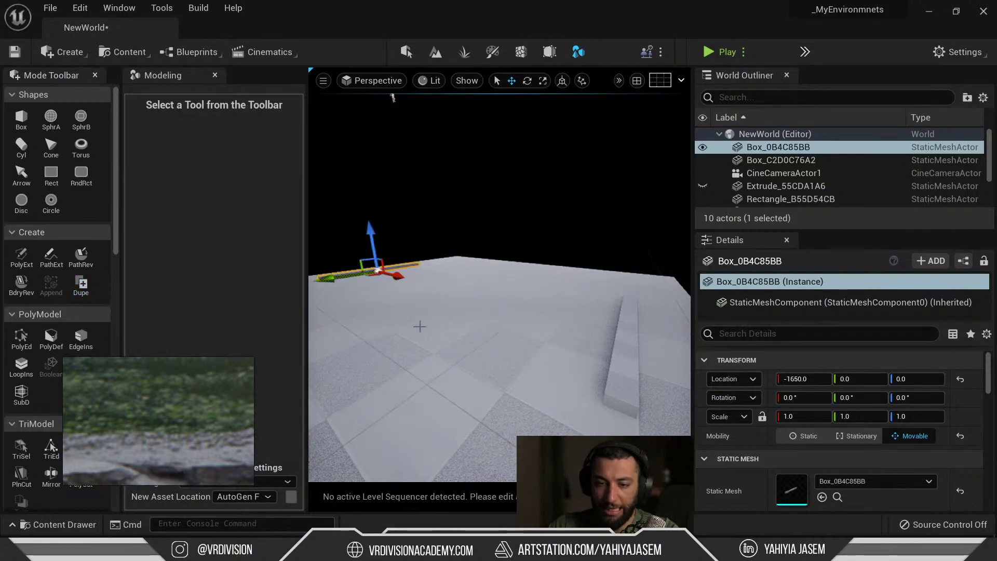
Step: Extrude the inner long side face of the low box at X -1650 across the floor toward the opposite box with PolyGroup Edit and accept
key("f")
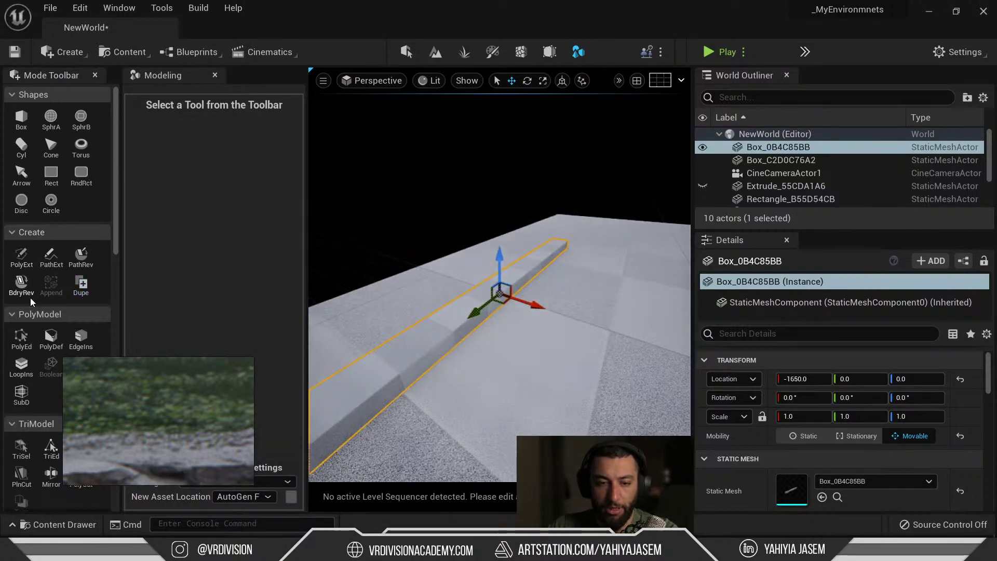
left_click(21, 338)
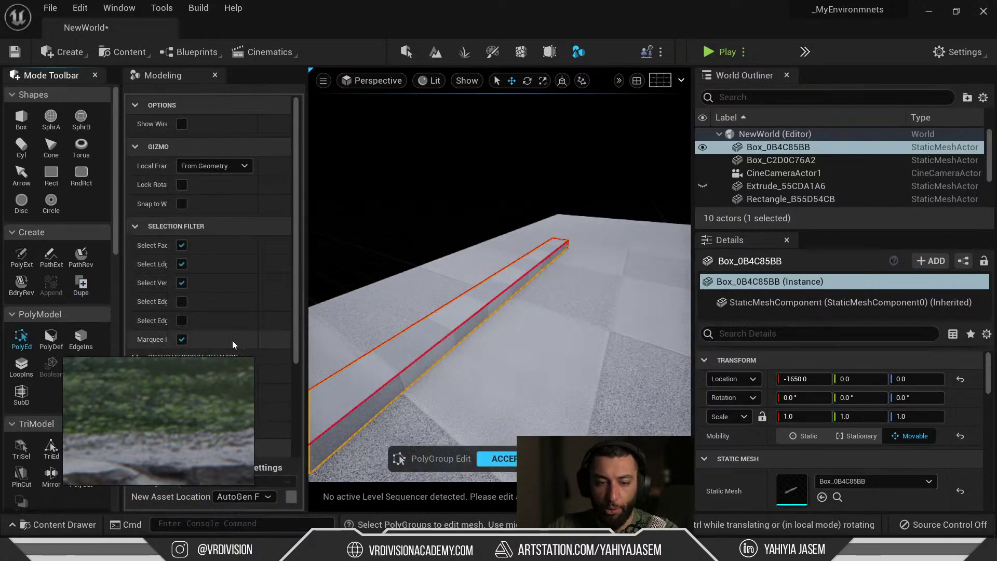
left_click(462, 332)
scroll(208, 394, "down", 3)
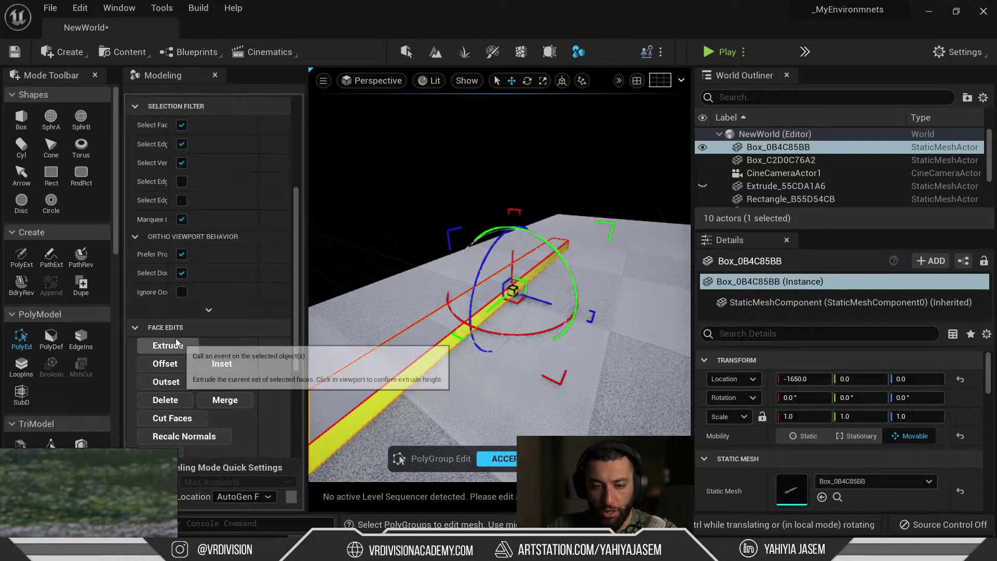
scroll(205, 340, "up", 4)
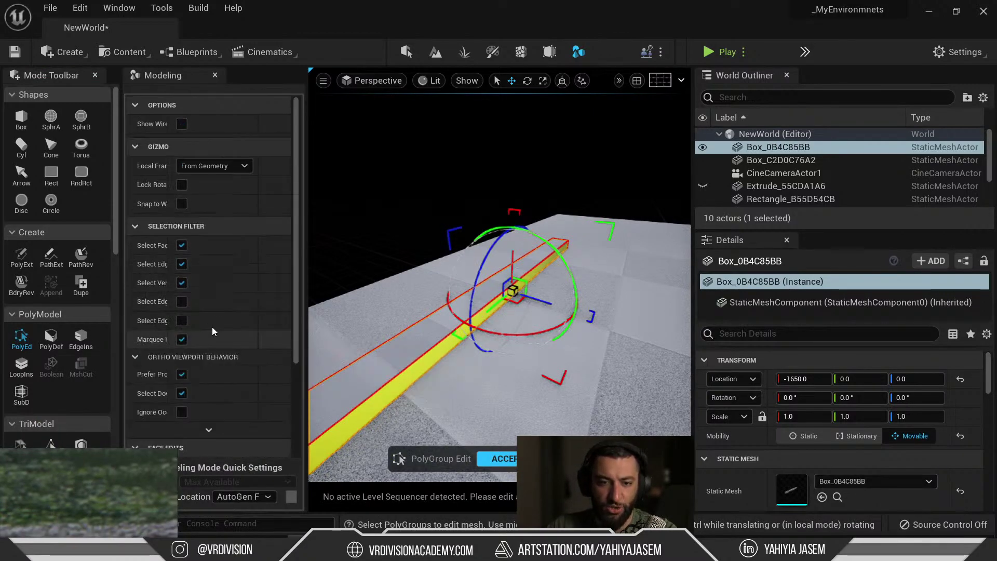
scroll(234, 197, "down", 4)
scroll(238, 235, "up", 3)
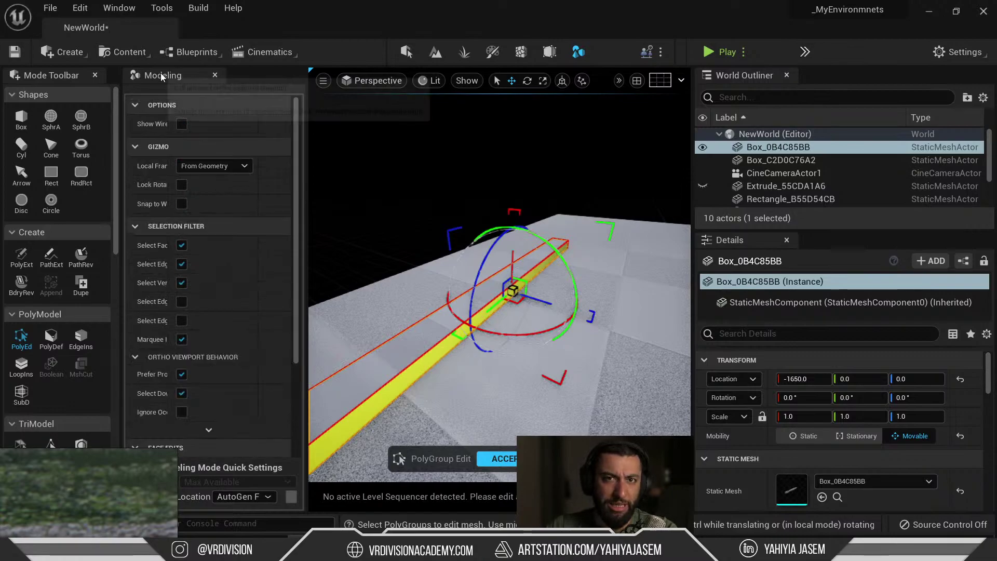
scroll(173, 242, "down", 3)
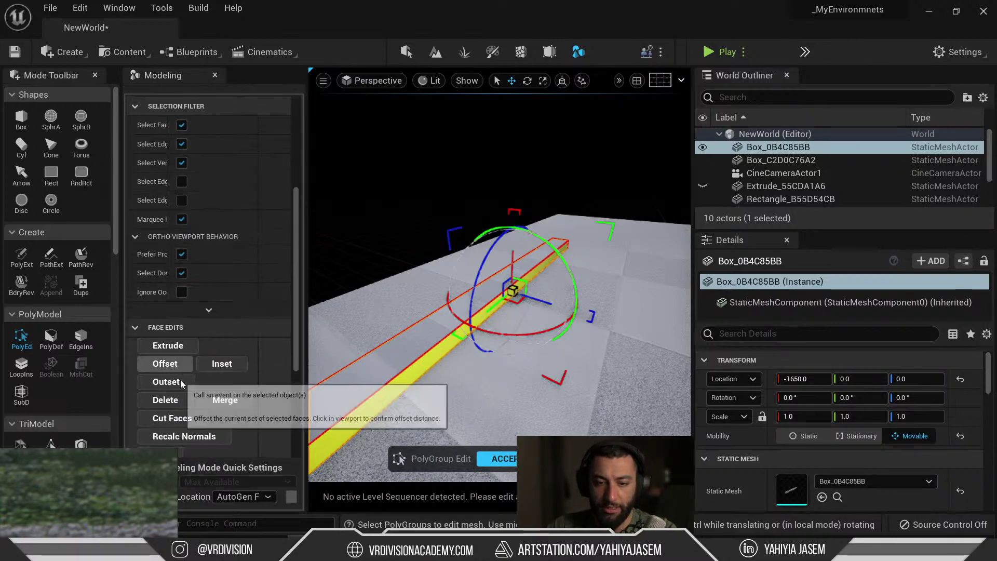
scroll(173, 327, "down", 1)
left_click(171, 325)
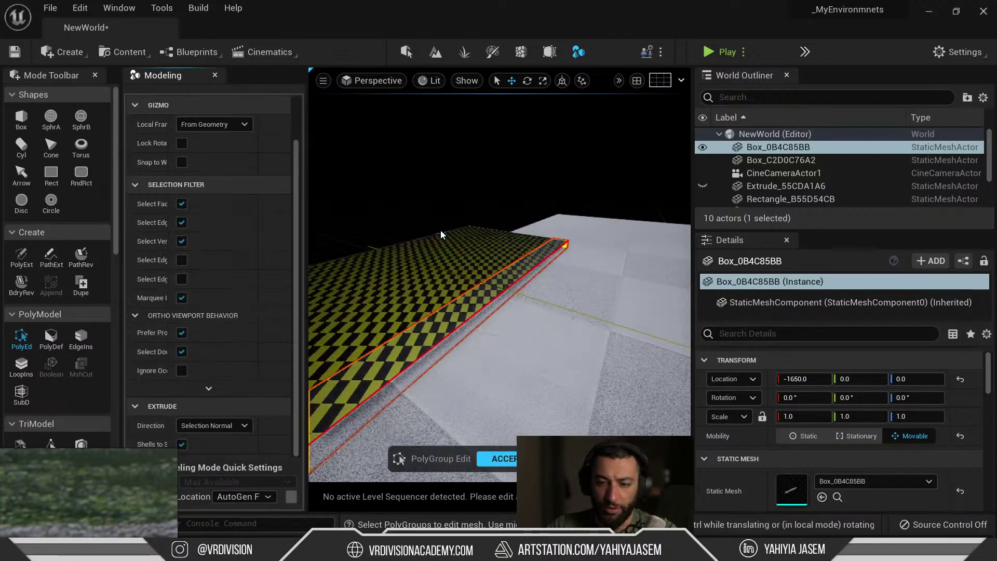
right_click_drag(499, 276, 664, 249)
key("w")
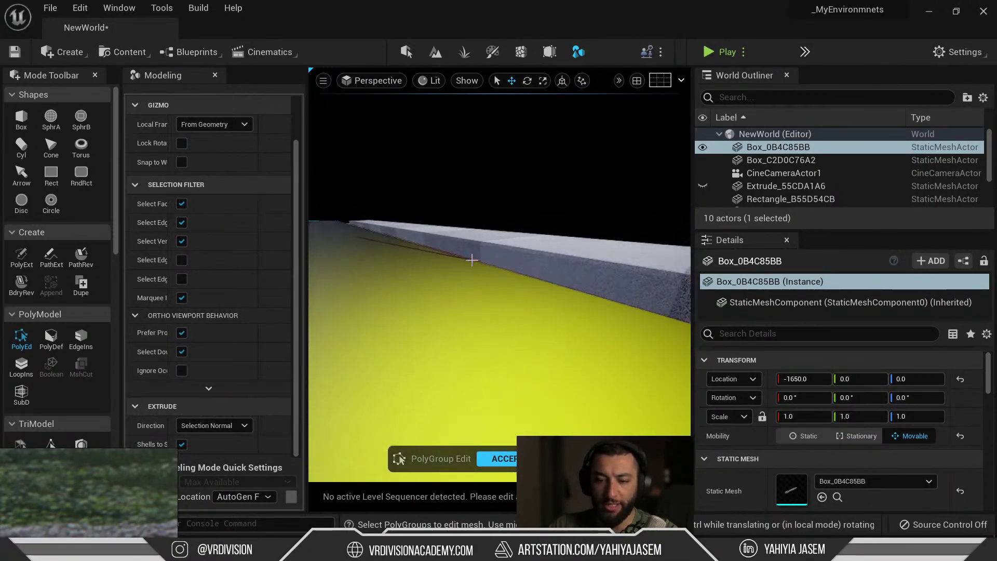
key("w")
mouse_move(508, 256)
right_mouse_down()
mouse_move(457, 280)
mouse_move(519, 270)
right_mouse_up()
key("s")
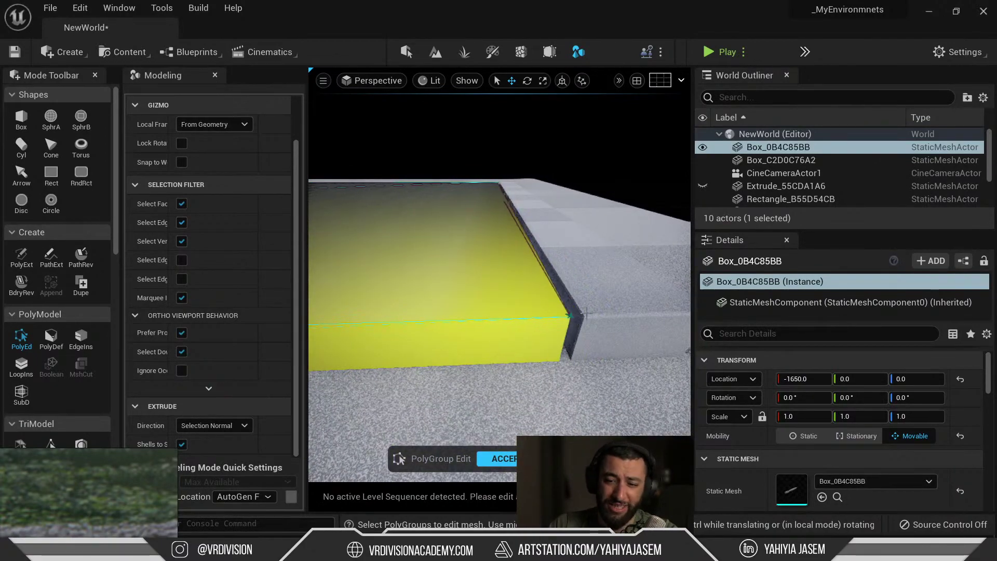
left_click(363, 282)
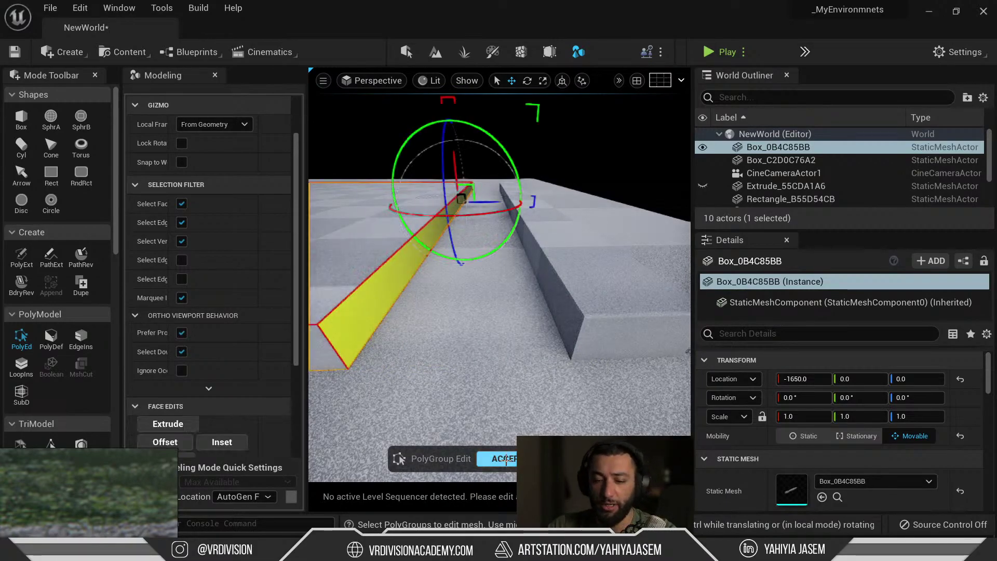
left_click(506, 460)
Step: Pull the extruded slab's side face against the inner side of the opposite low box in a new PolyGroup Edit
left_click(25, 339)
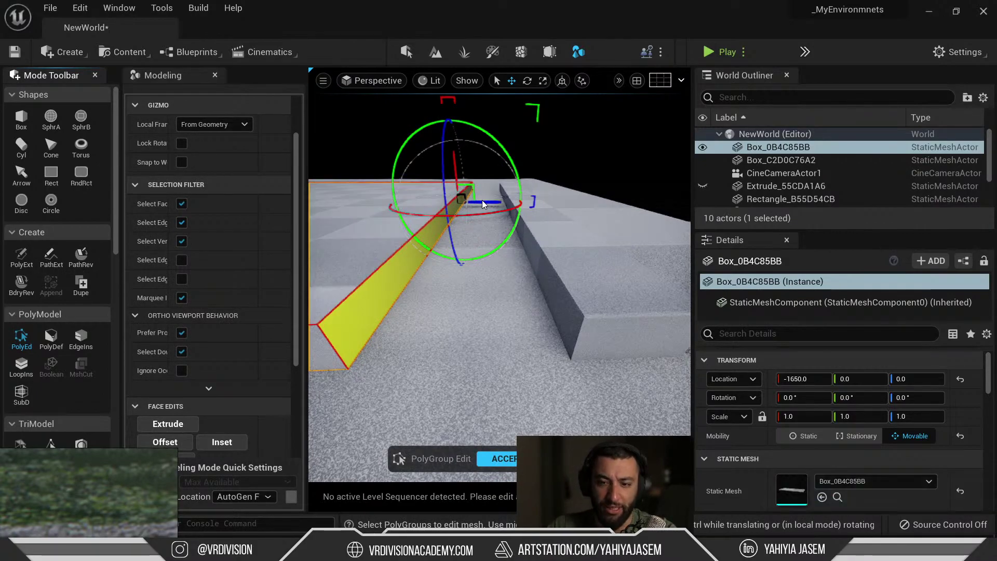
left_click_drag(482, 201, 537, 273)
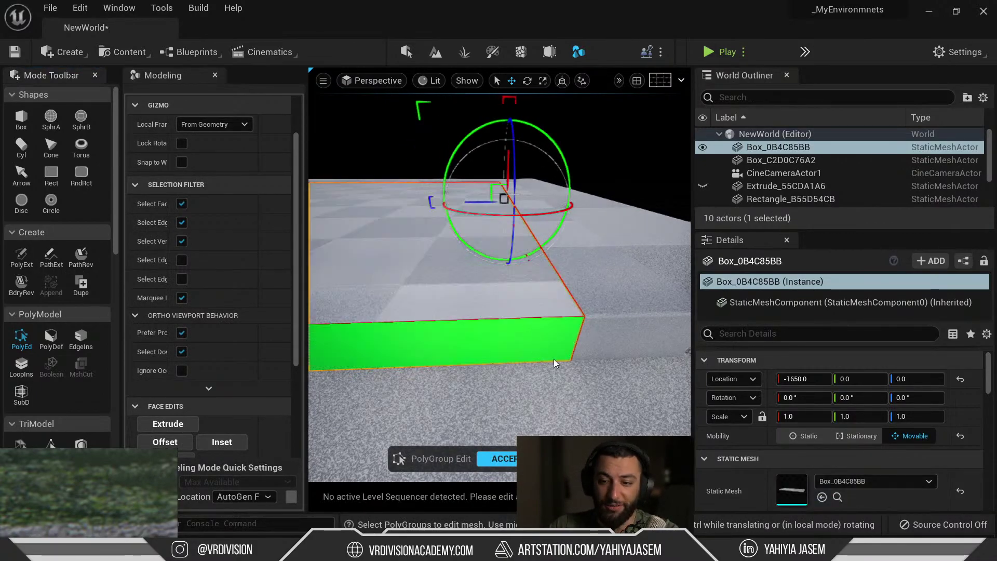
left_click_drag(475, 201, 323, 208)
right_click_drag(323, 208, 290, 202)
left_click_drag(457, 211, 607, 284)
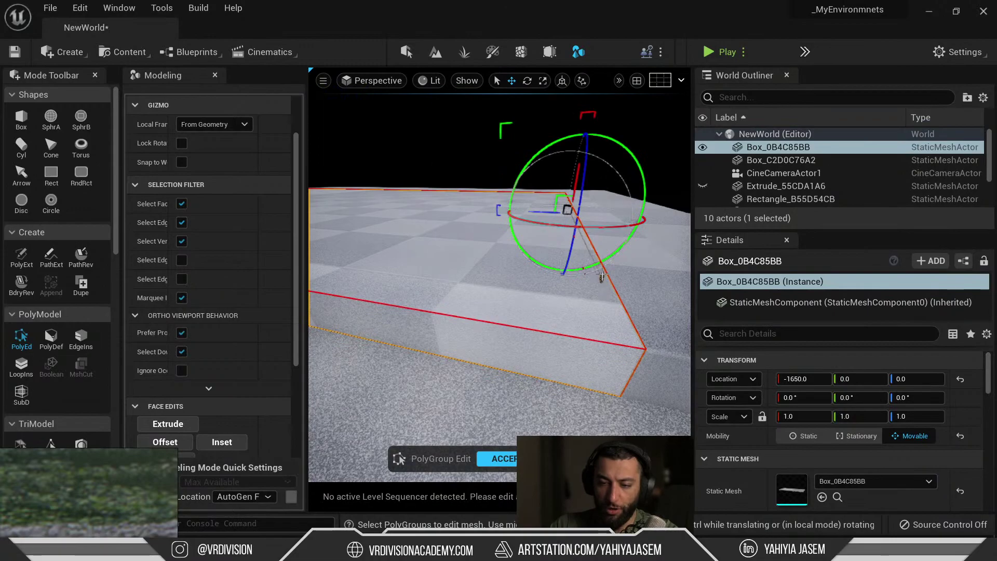
right_click_drag(590, 312, 405, 293)
left_click(405, 293)
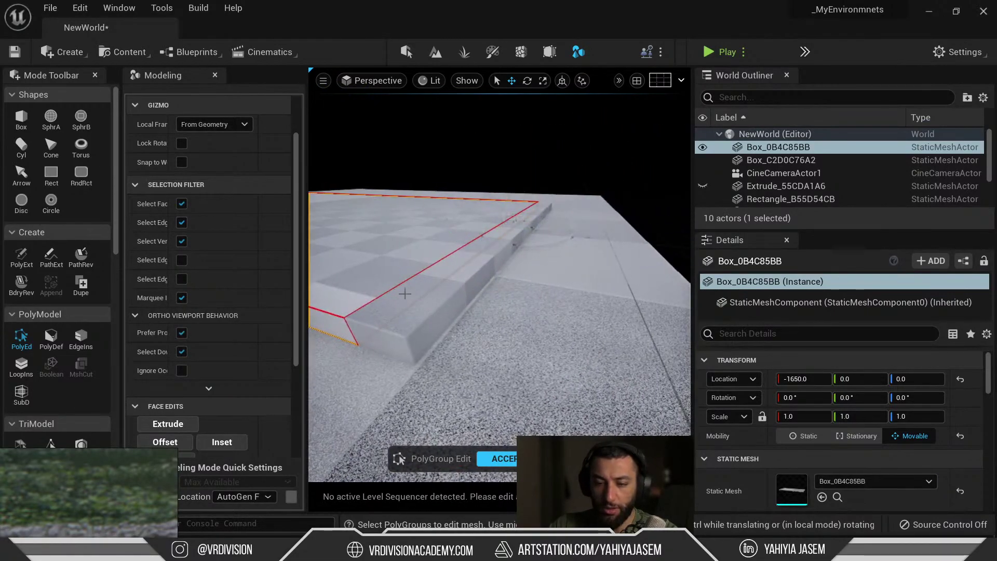
Step: Extrude the slab's long side face further to the outer edge of the low box at X 1650 and accept the edit
left_click(446, 256)
left_click_drag(543, 228, 649, 243)
key("ctrl+z")
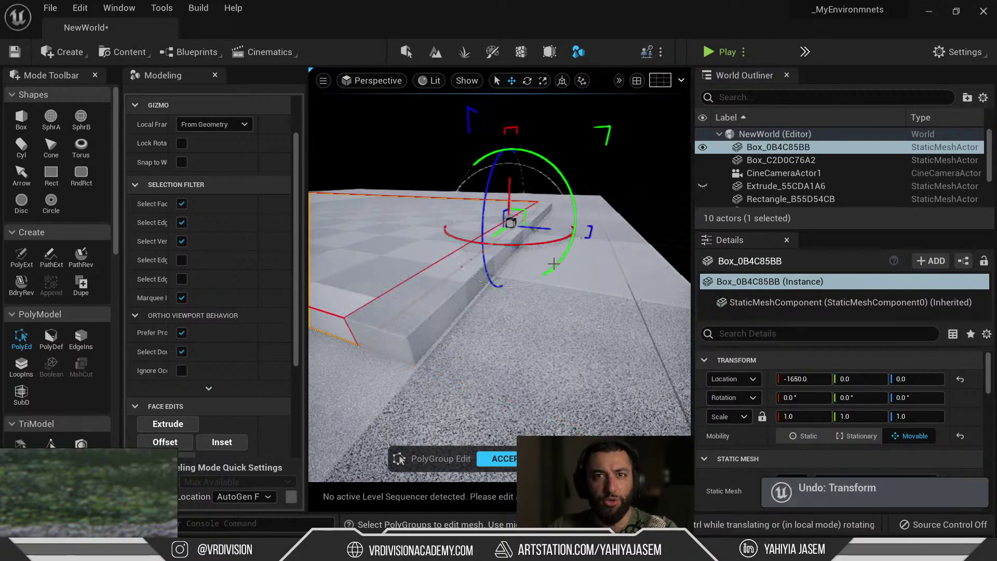
scroll(57, 260, "down", 3)
left_click(167, 424)
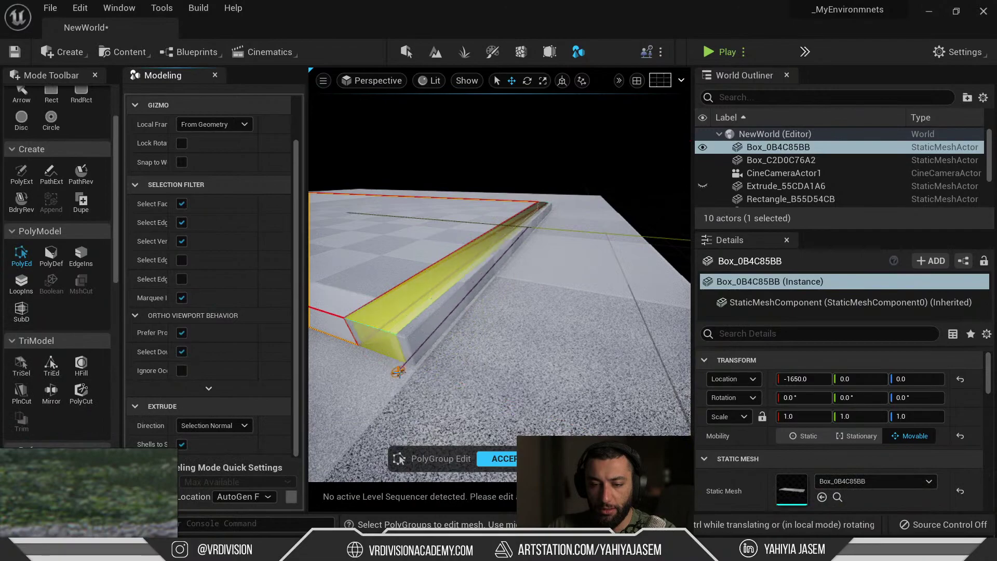
left_click(385, 382)
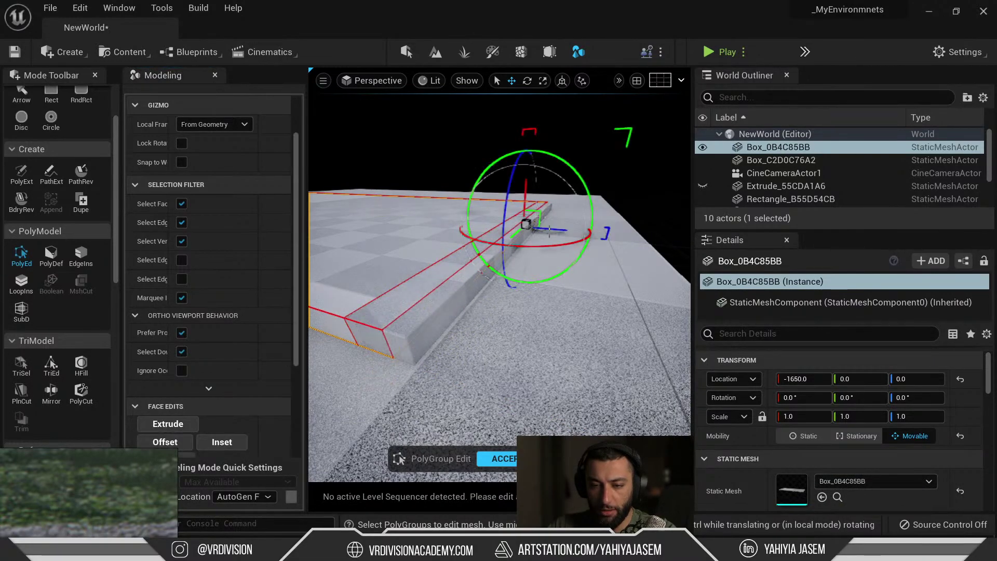
left_click_drag(549, 231, 557, 232)
left_click(501, 461)
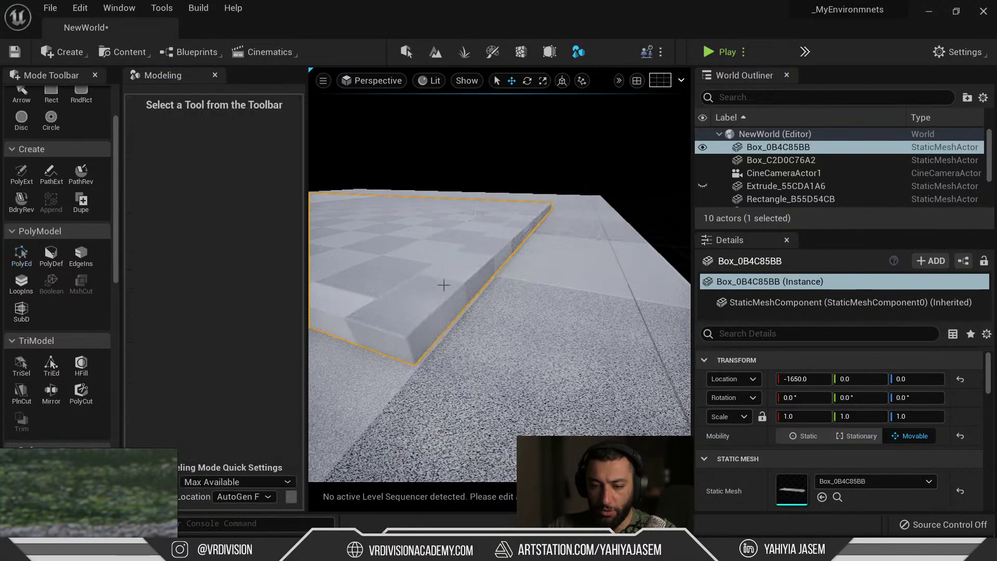
Step: Raise the low box at X 1650 to Z 300 and show all hidden objects again
right_click_drag(443, 285, 502, 311)
left_click(511, 349)
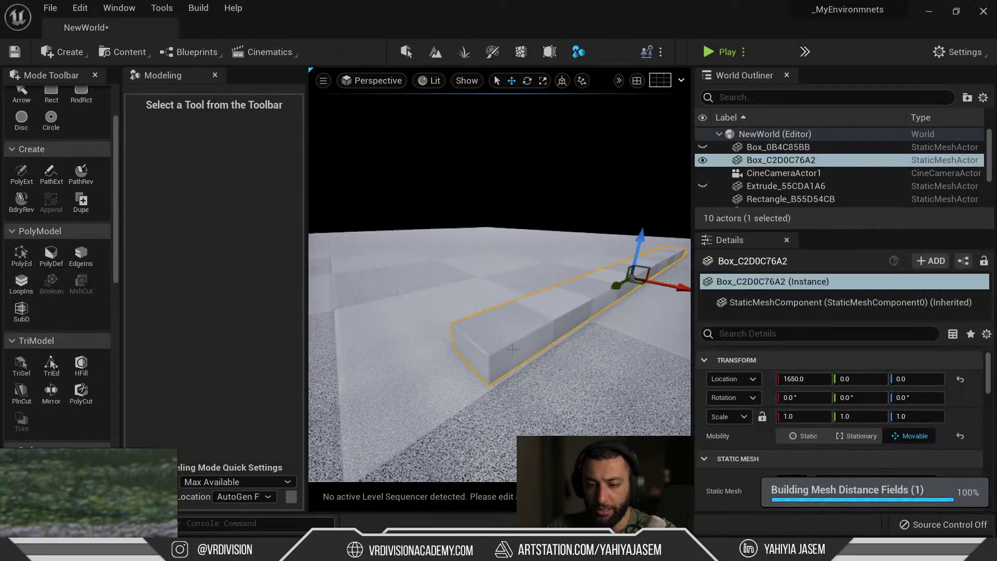
key("Delete")
key("ctrl+z")
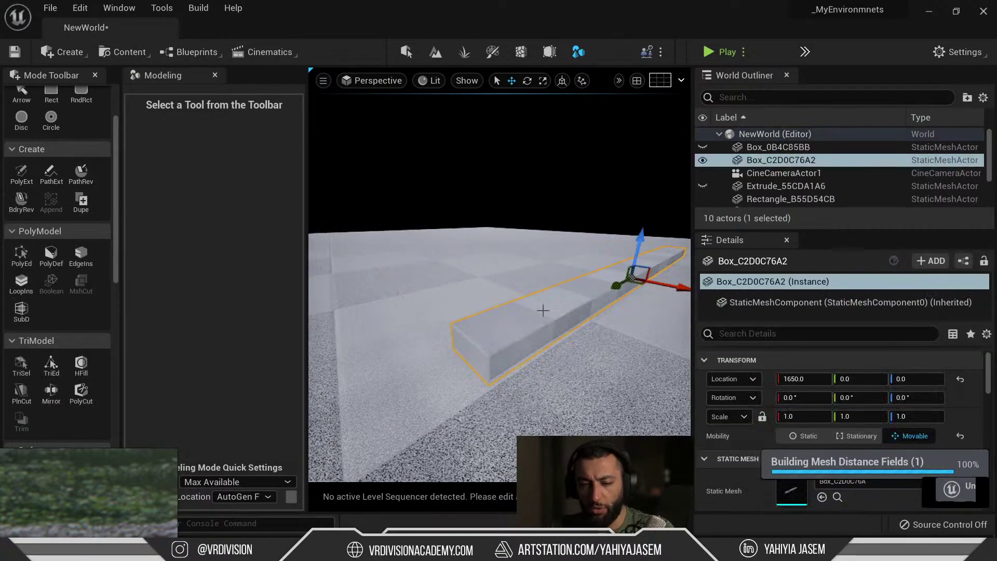
left_click_drag(641, 243, 659, 150)
key("ctrl+h")
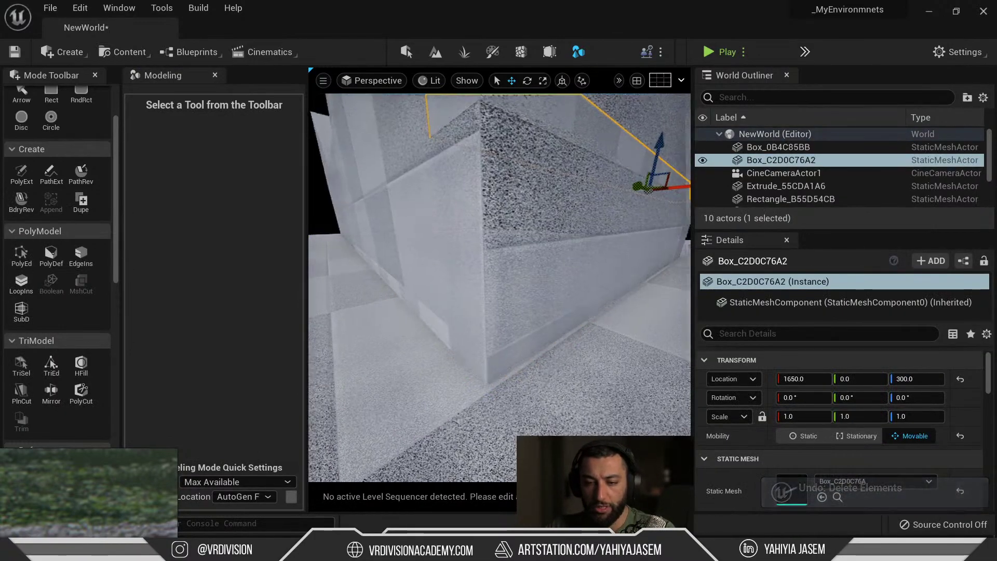
Step: Set the grid snap size to 50 and place the low box at Z 50 on top of the floor slab
right_click_drag(637, 162, 685, 156)
left_click_drag(570, 254, 571, 318)
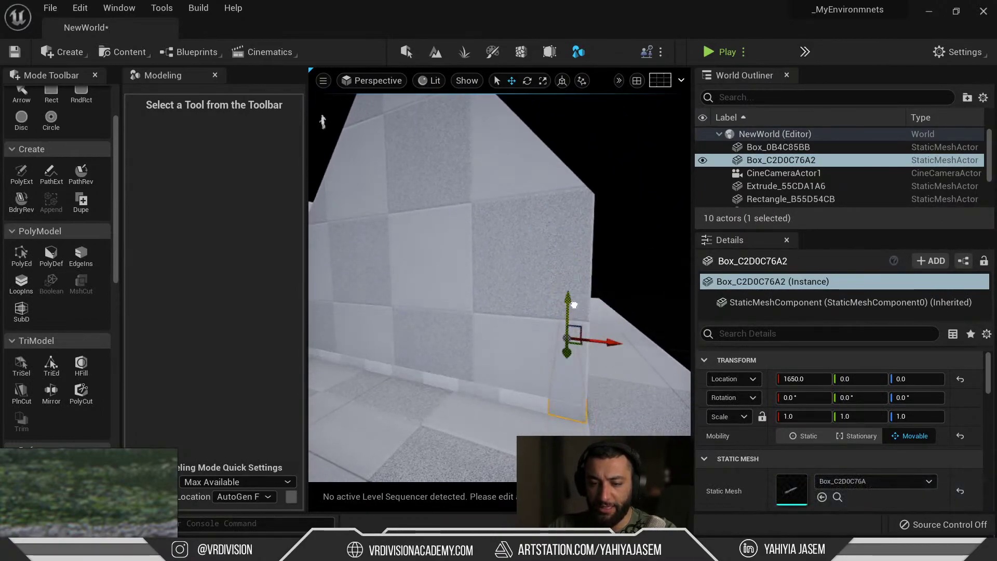
left_click(616, 82)
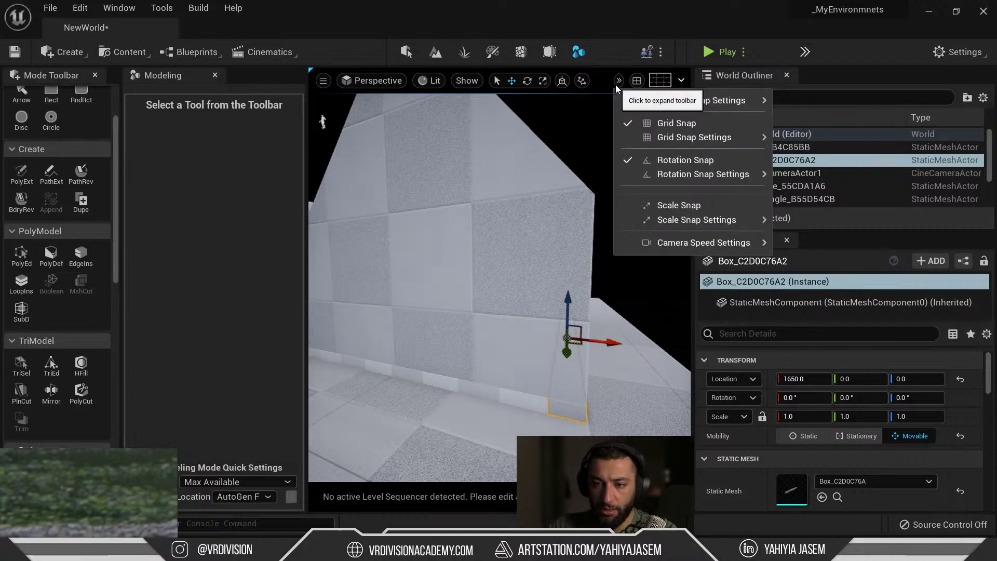
mouse_move(713, 132)
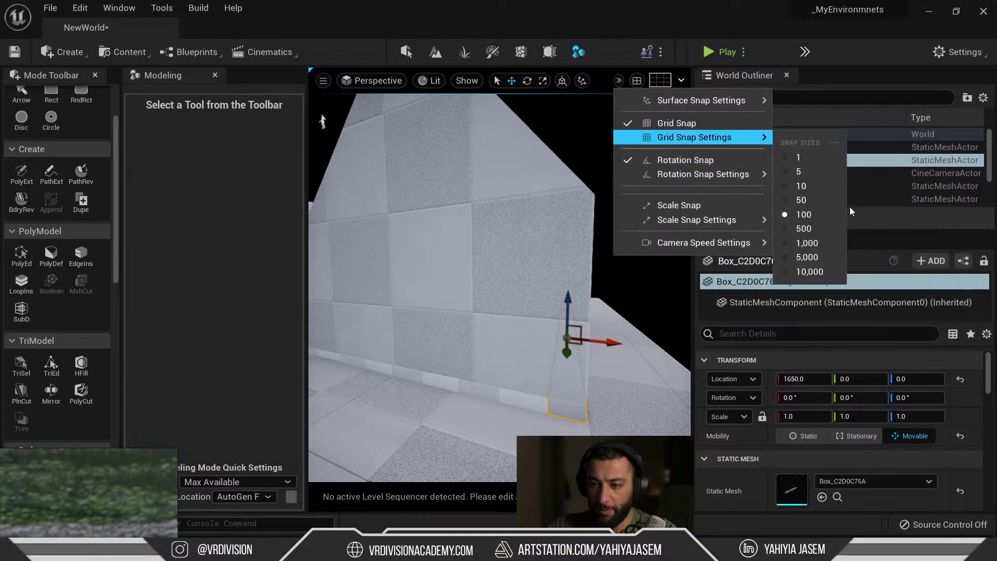
left_click(822, 200)
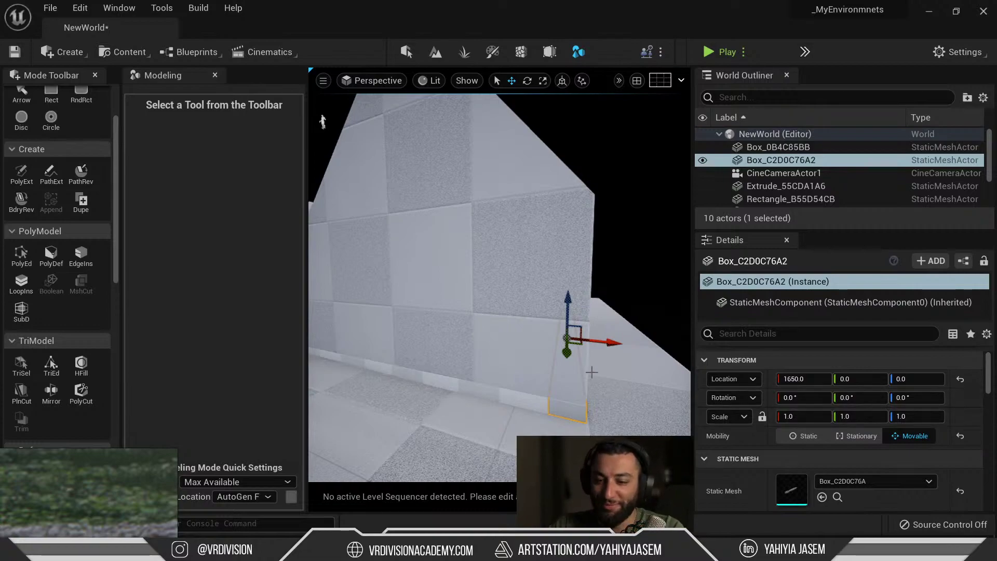
right_click_drag(592, 372, 605, 366)
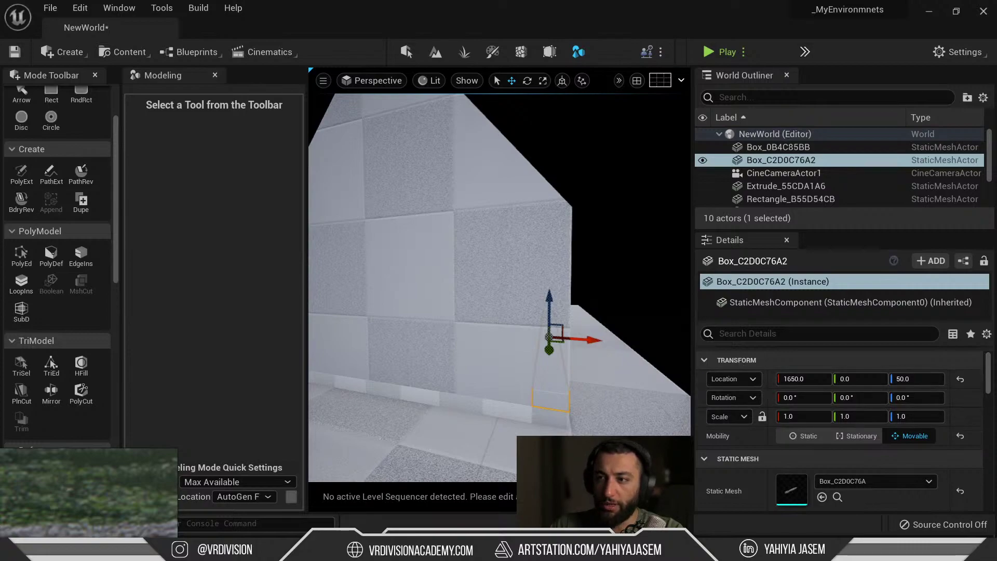
Step: Open the low box at X 1650 in PolyGroup Edit and select its top face
key("s")
left_click(21, 365)
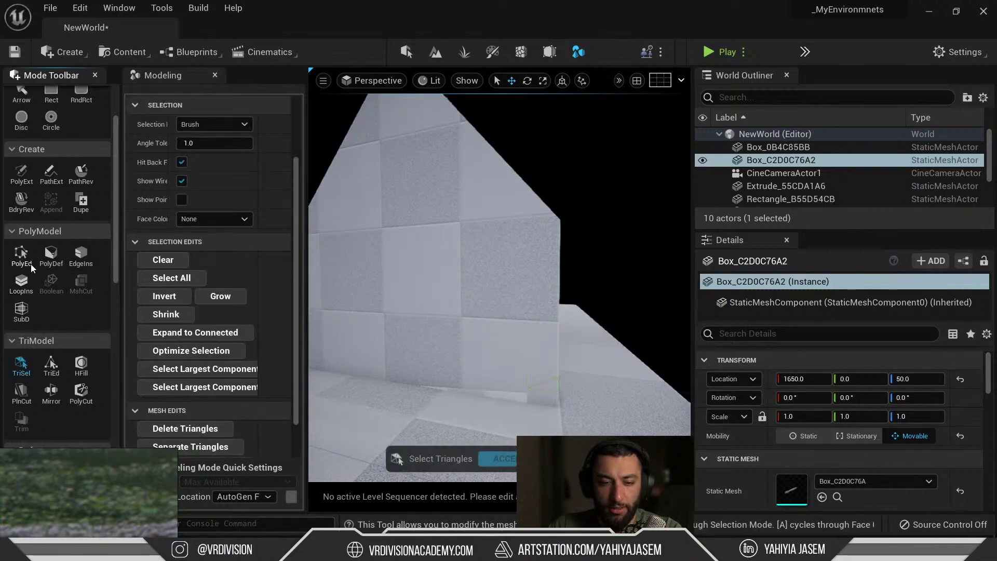
left_click(30, 262)
left_click(544, 367)
key("d")
right_click_drag(573, 334, 480, 363)
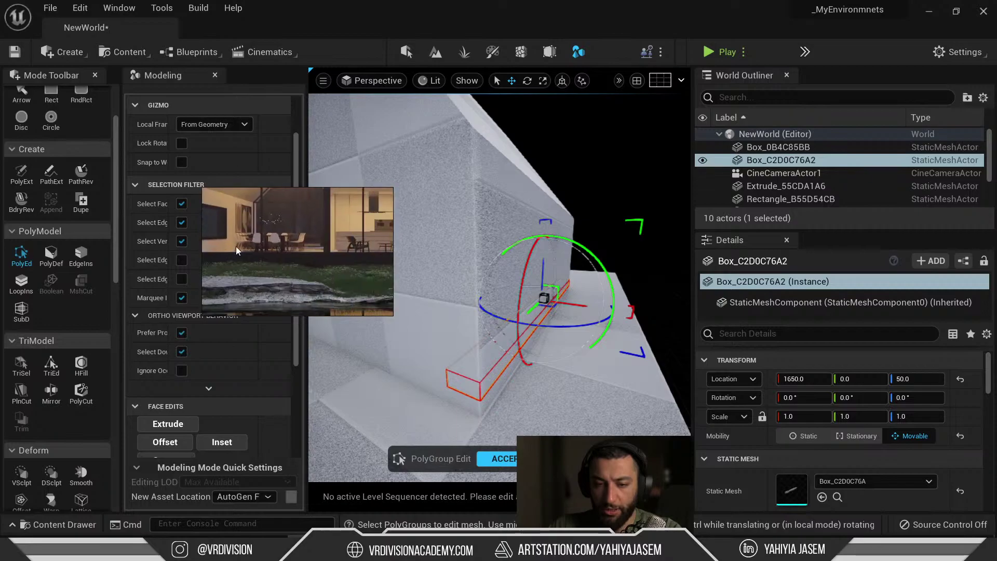
Step: Switch to the reference image and examine how the house's side wall meets the floor and the sloping roof
scroll(332, 244, "up", 2)
key("ctrl+f")
scroll(350, 280, "up", 2)
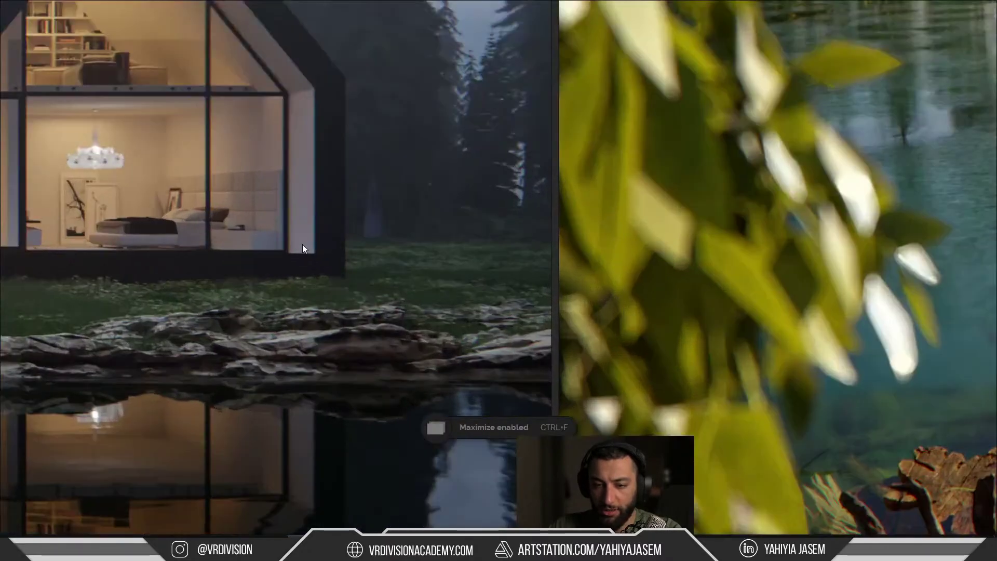
middle_click_drag(302, 244, 327, 317)
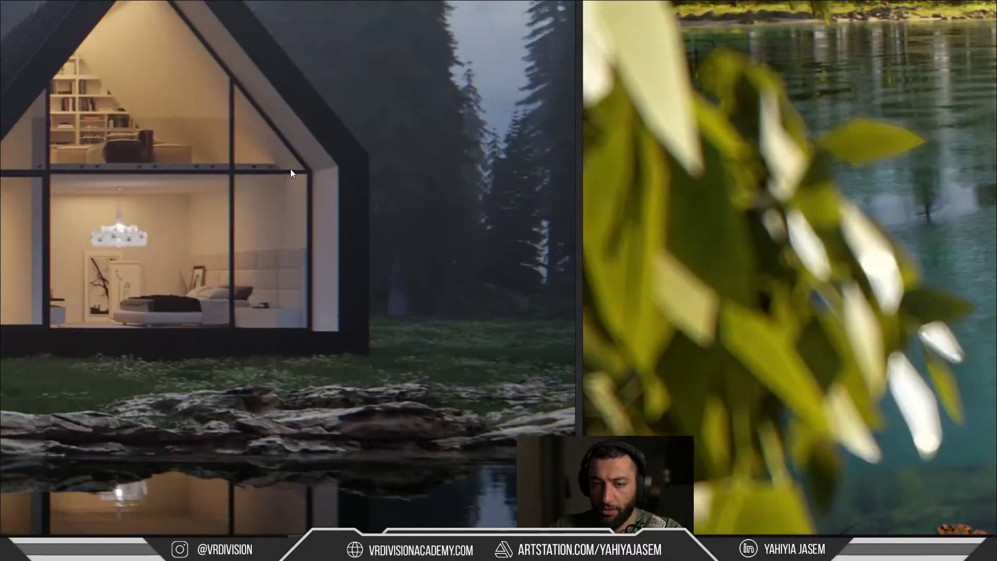
key("ctrl+f")
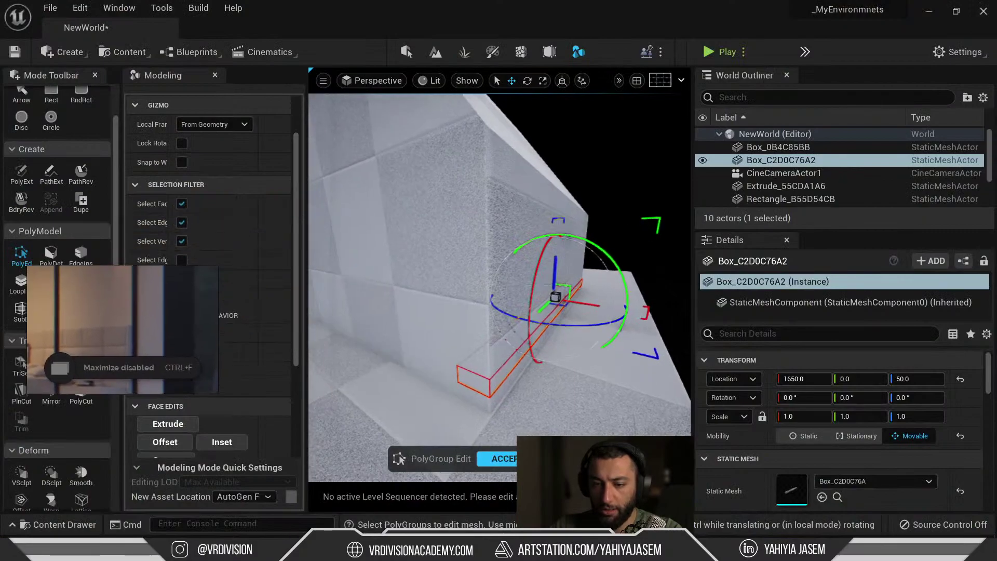
Step: Raise the selected top face to the massing's eave corner, snapping it to the corner vertex, and accept the edit
left_click_drag(532, 260, 520, 156)
right_click_drag(453, 197, 447, 244)
right_click_drag(125, 290, 80, 411)
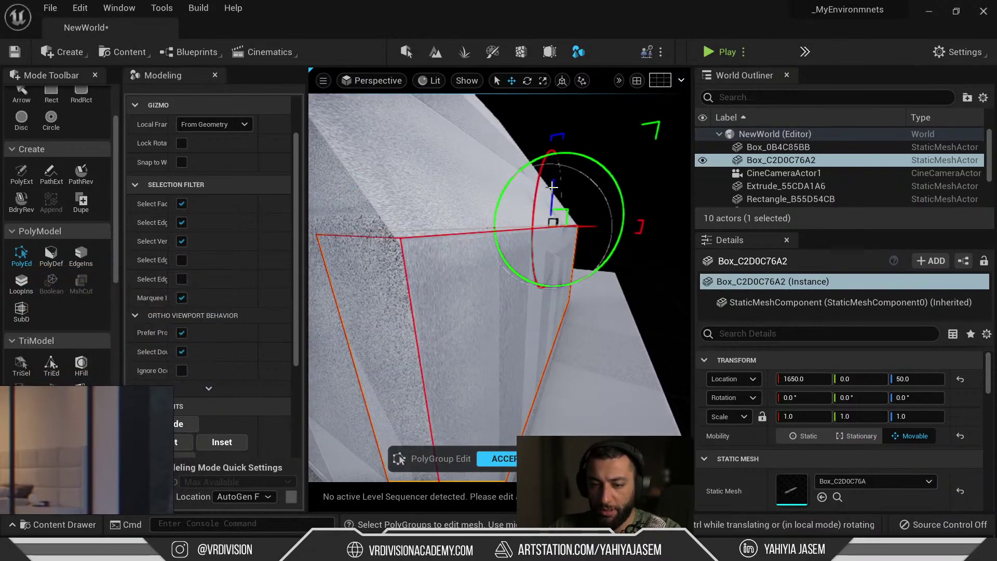
left_click_drag(422, 252, 401, 244, "ctrl")
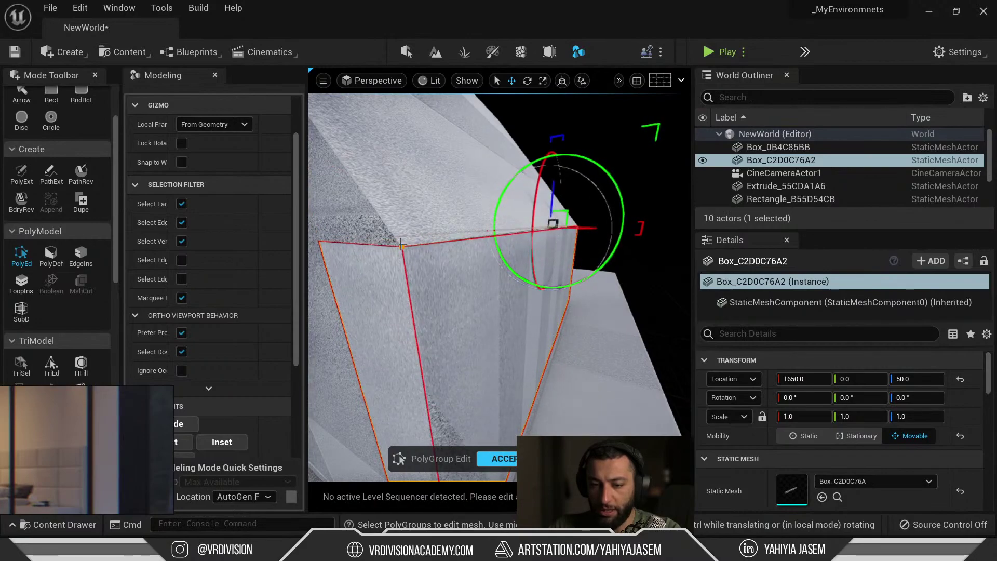
right_click_drag(402, 248, 424, 246)
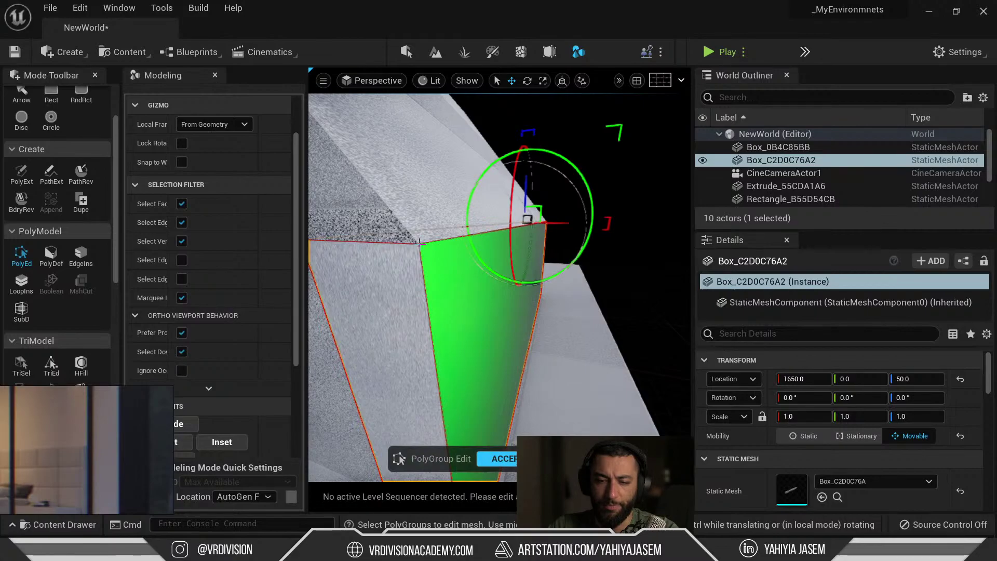
left_click(504, 459)
Step: Duplicate the side wall by rotating a copy 45° about the Y axis
right_click_drag(502, 451, 499, 411)
mouse_move(544, 344)
right_mouse_down()
mouse_move(537, 331)
mouse_move(556, 350)
right_mouse_up()
key("e")
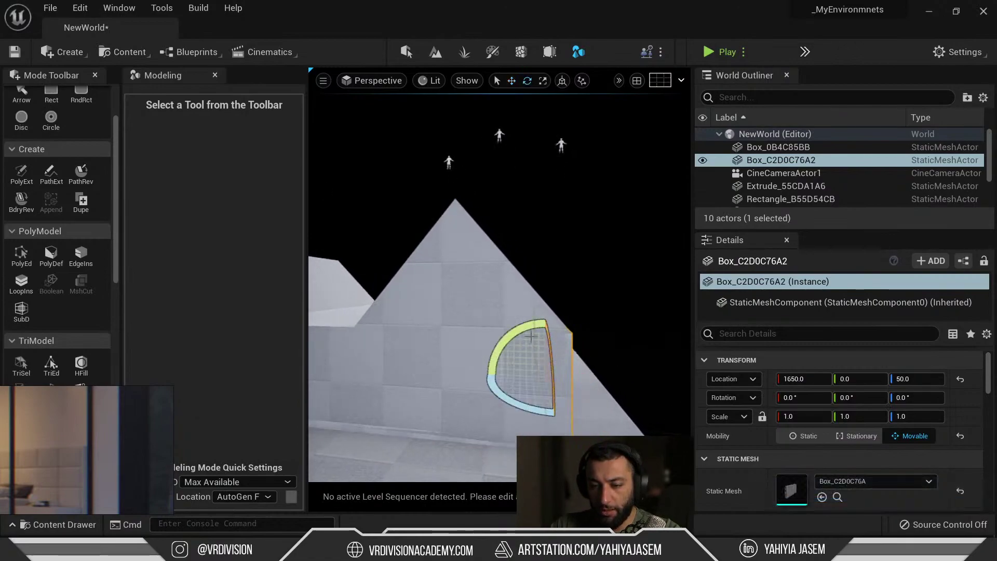
left_click_drag(505, 343, 498, 352, "alt")
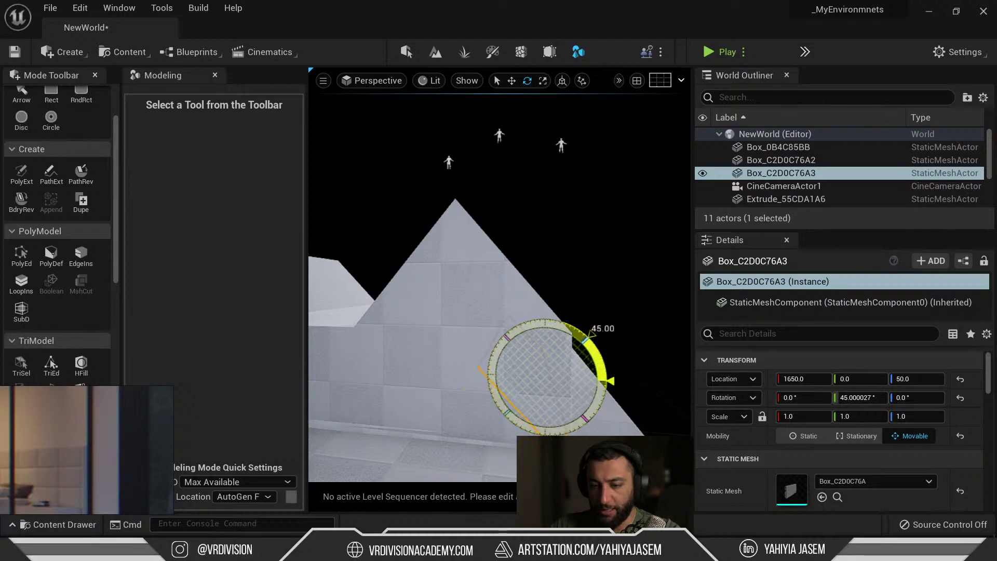
key("w")
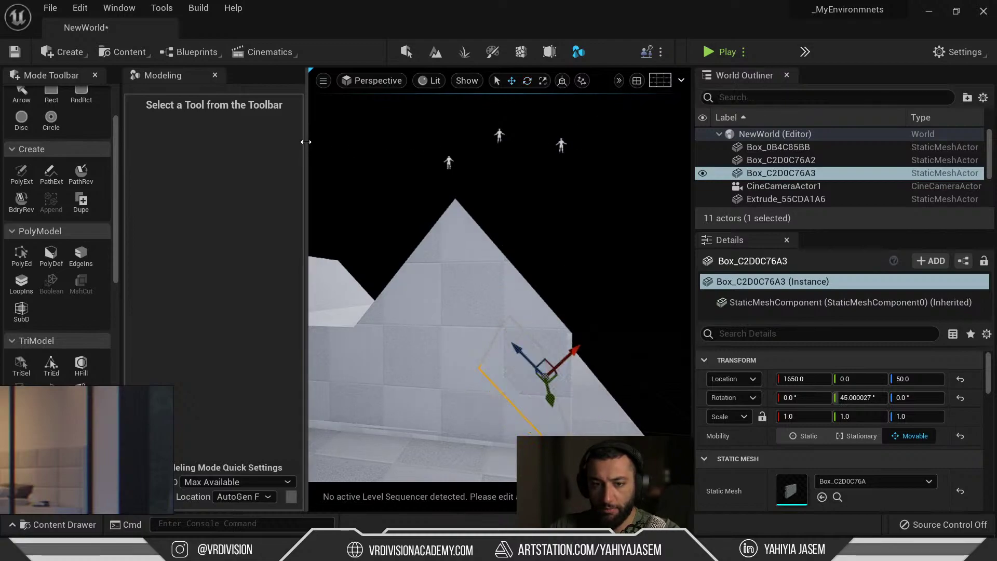
Step: Set the grid snap size to 10 and raise the tilted wall copy to Z 560 in world space
left_click_drag(306, 141, 251, 141)
mouse_move(472, 288)
left_mouse_down("alt")
mouse_move(395, 306)
mouse_move(459, 299)
left_mouse_up("alt")
right_click_drag(504, 188, 507, 179)
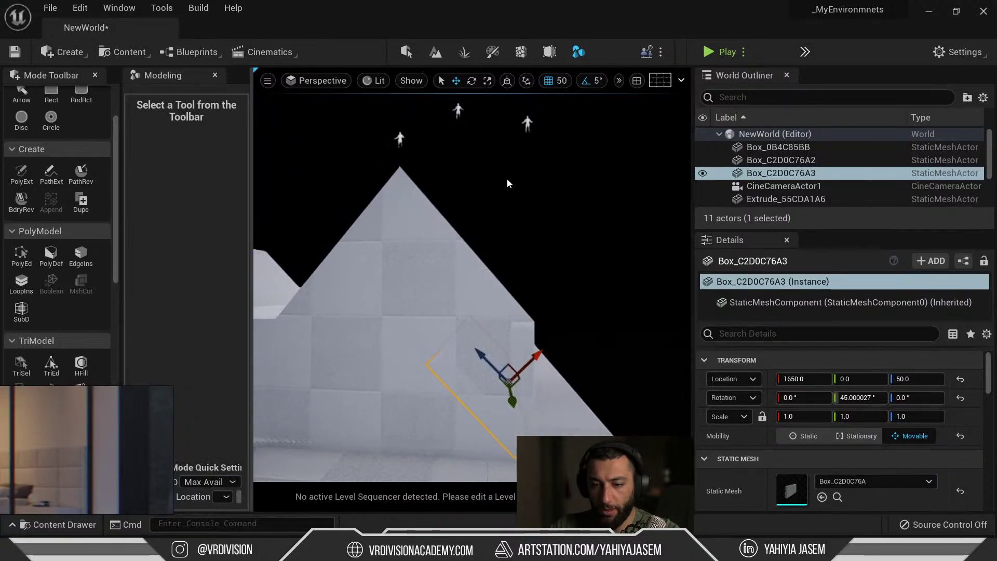
right_click_drag(68, 434, 88, 410)
key("ctrl+f")
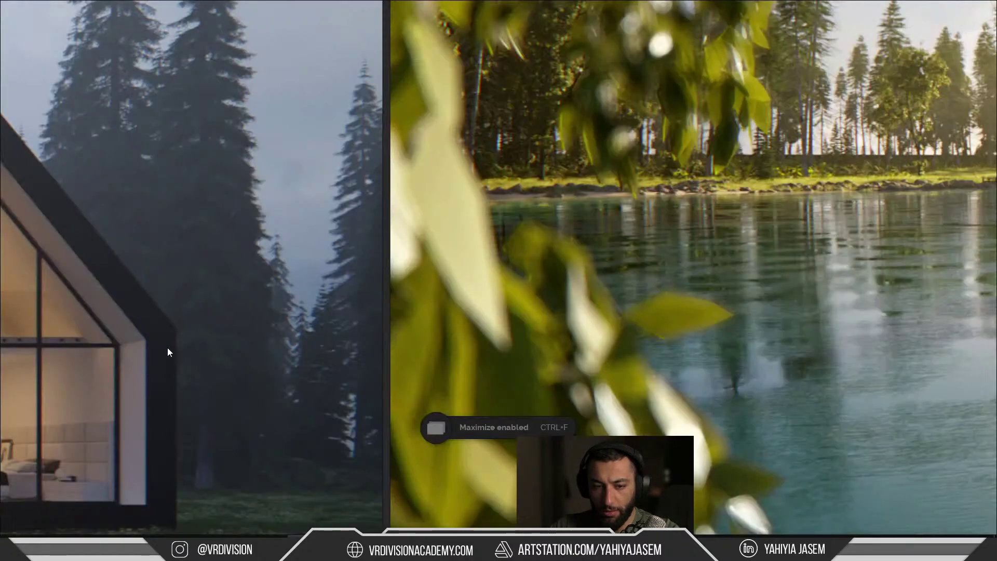
key("ctrl+f")
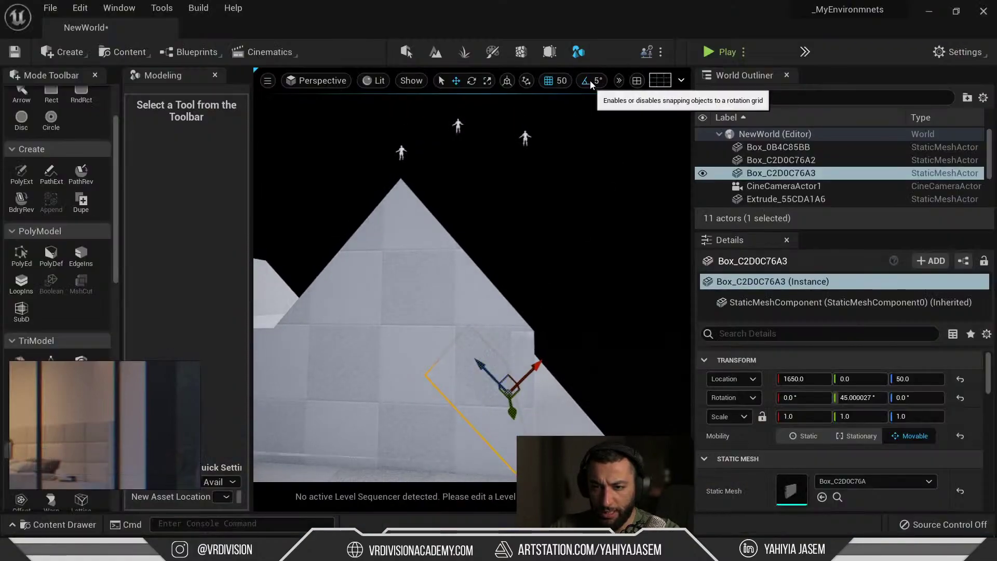
left_click(618, 81)
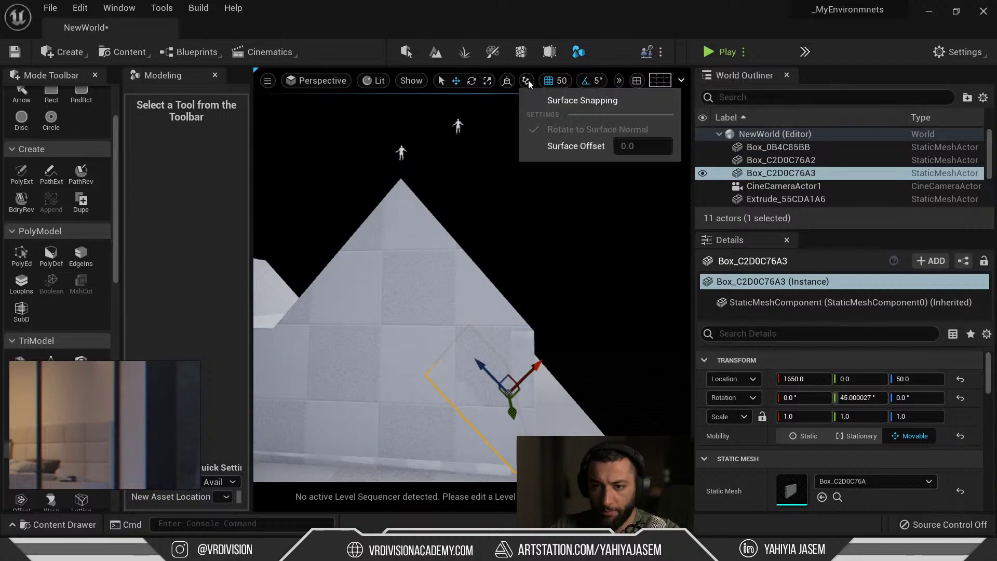
mouse_move(570, 83)
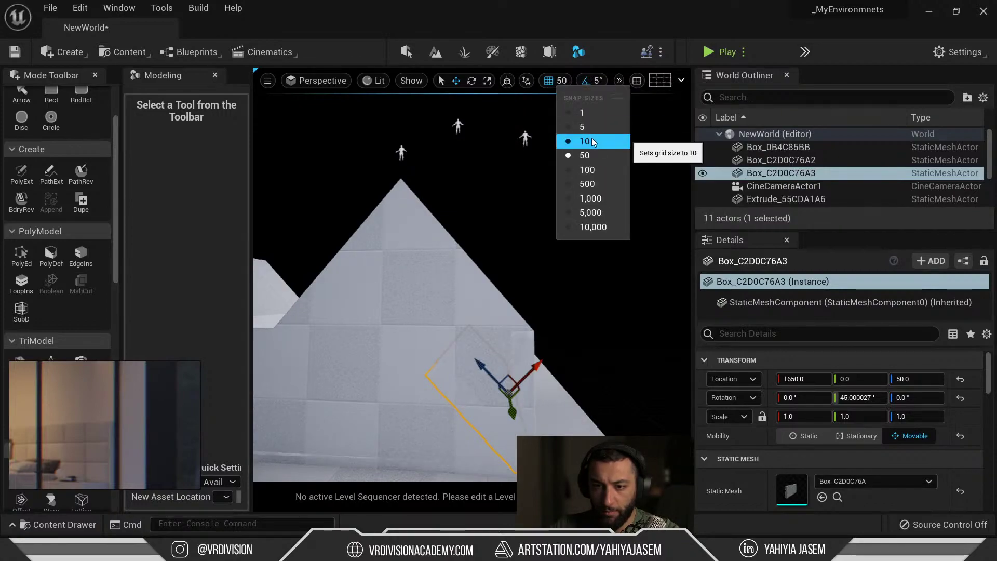
left_click(591, 138)
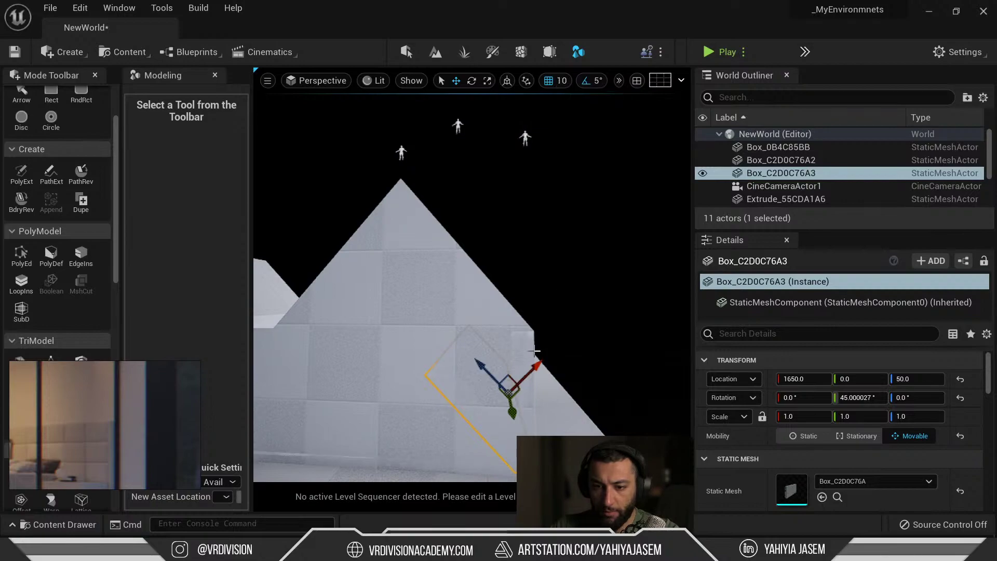
left_click(507, 81)
left_click_drag(506, 370, 507, 314)
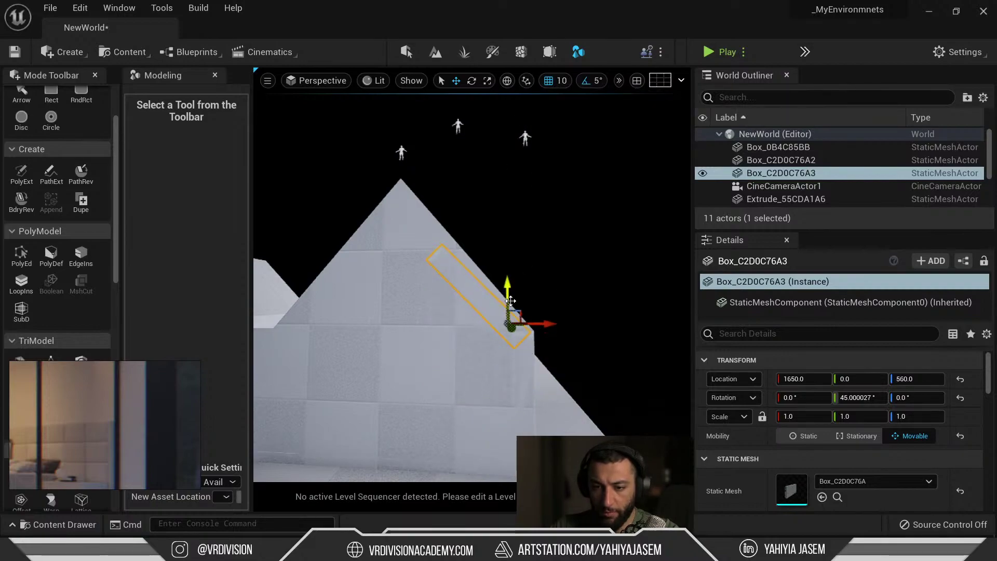
Step: Hide the gabled massing and show the side wall and tilted copy close up in the Right wireframe view
key("f")
scroll(578, 298, "down", 6)
left_click(460, 353)
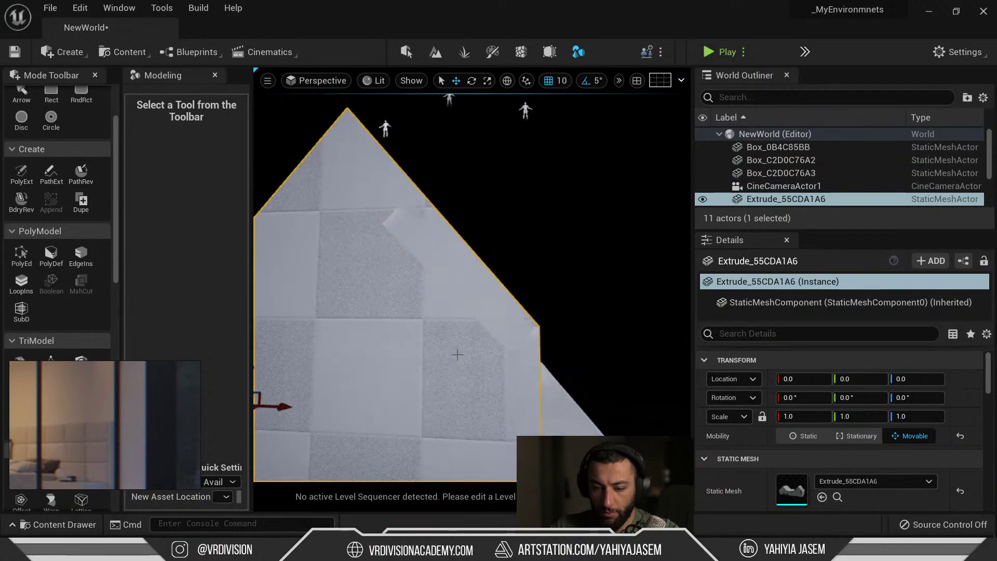
key("h")
left_click(453, 303)
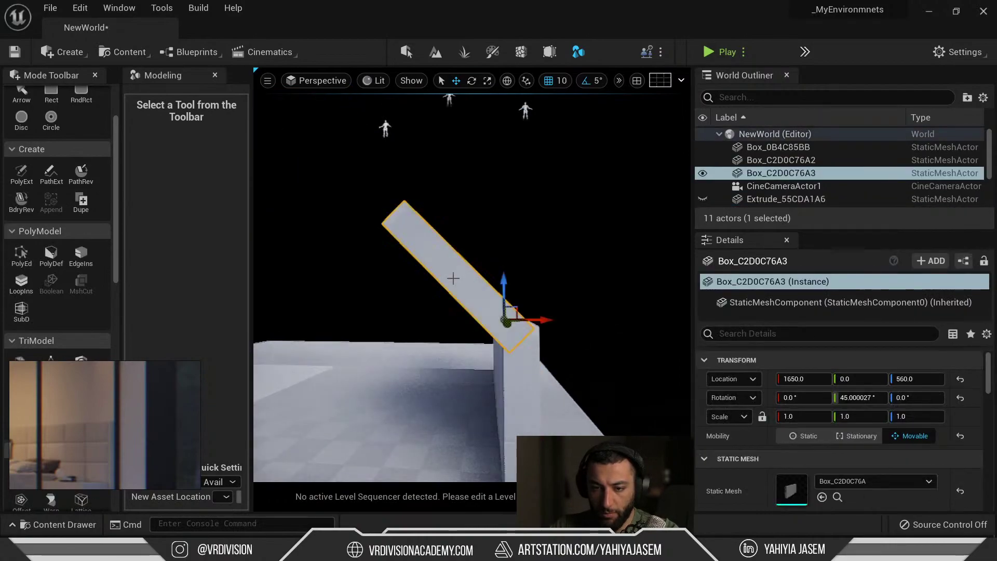
left_click(514, 406, "ctrl")
key("alt+shift+k")
scroll(491, 286, "up", 3)
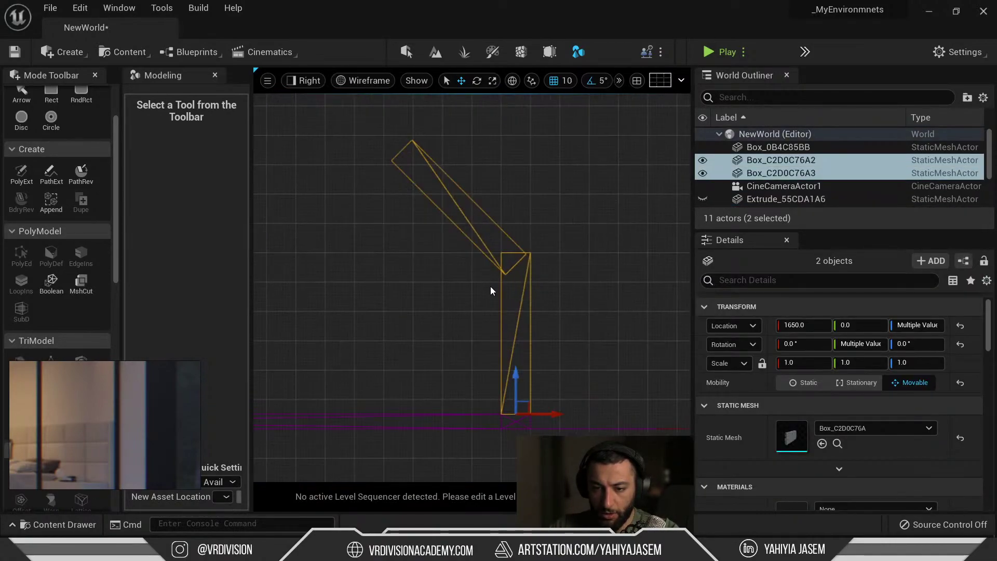
scroll(487, 289, "up", 5)
Step: Rotate the tilted copy to 40° and align it with the massing's roof slope at X 1660, Z 570
left_click(496, 227)
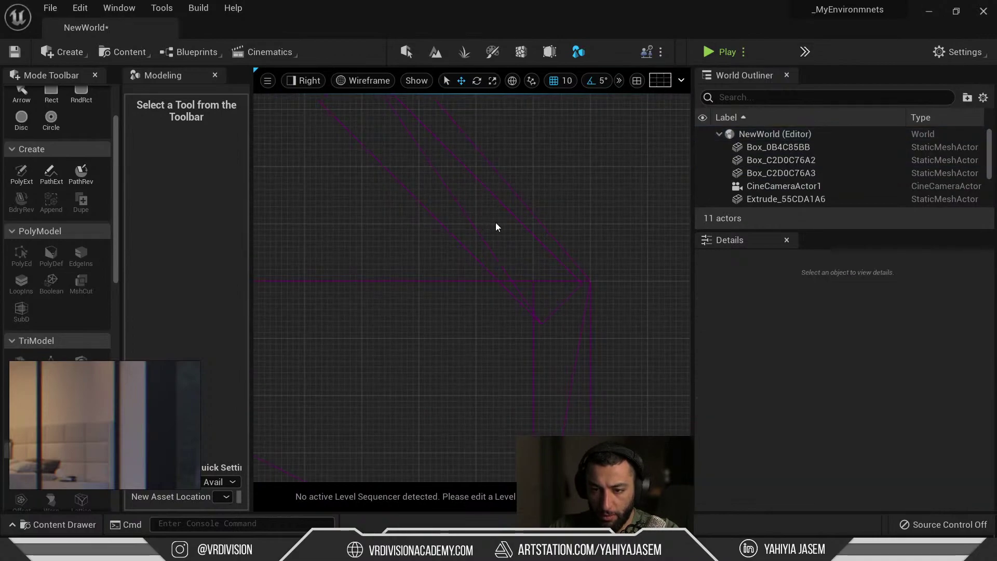
left_click(469, 226)
key("f")
key("e")
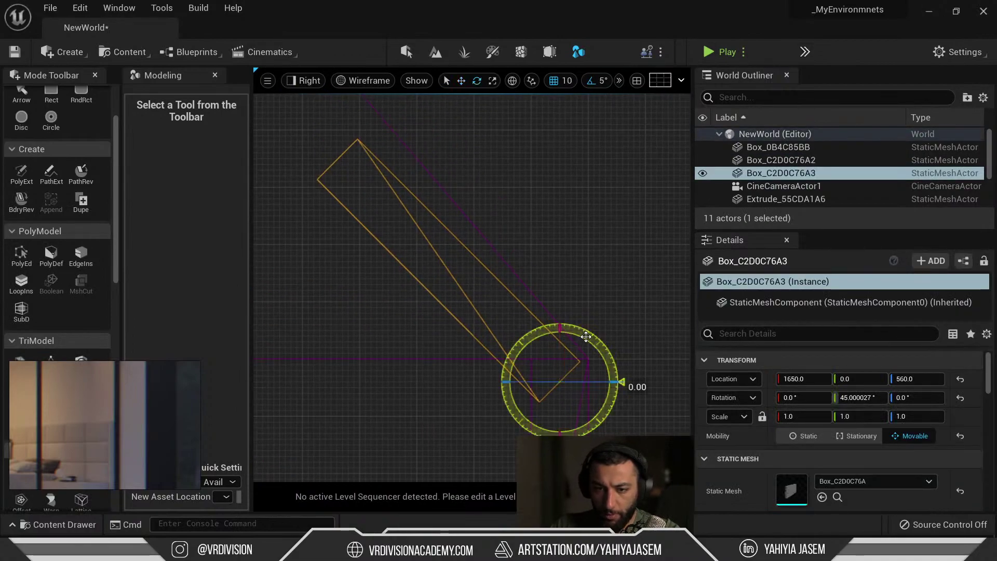
left_click_drag(586, 337, 579, 367)
key("w")
scroll(385, 138, "up", 6)
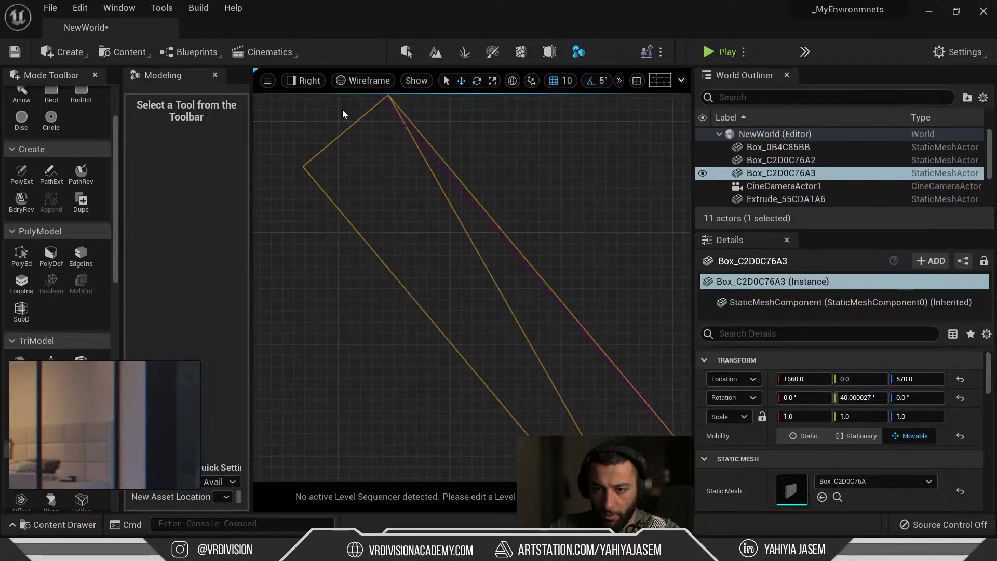
Step: Try a 45° Y rotation on the roof slab, then set it to exactly 40°
scroll(413, 180, "down", 7)
left_click(859, 397)
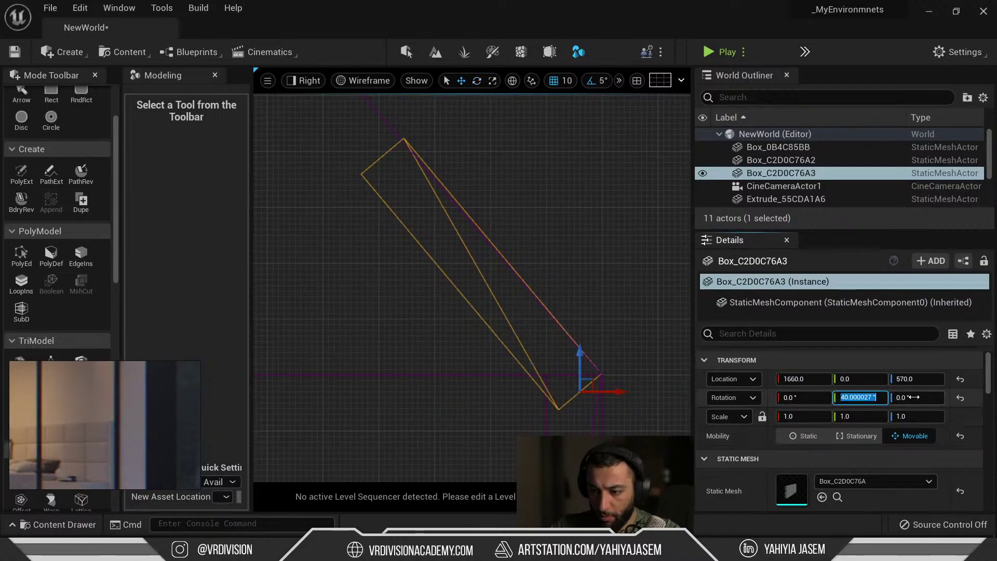
type("40")
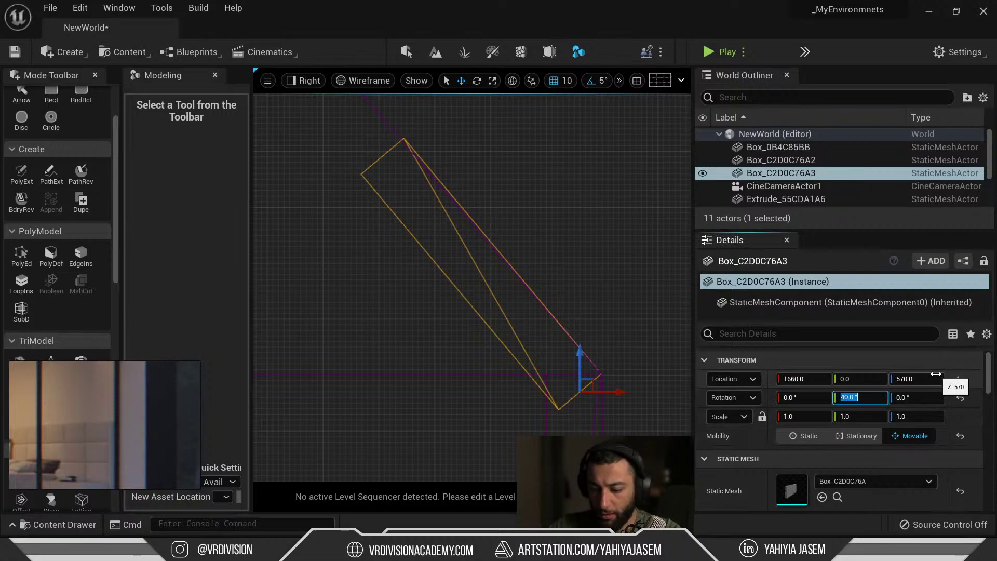
type("45")
key("Return")
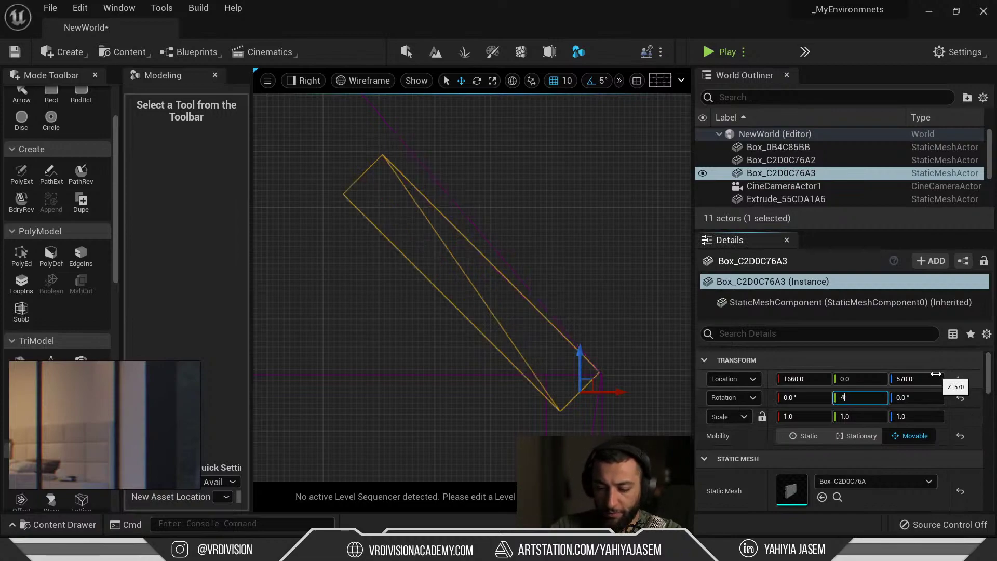
key("Return")
Step: Compare the roof slab's slope with the massing's full gable outline and the house in the reference image
right_click_drag(478, 223, 532, 208)
scroll(540, 230, "down", 2)
scroll(487, 281, "down", 2)
scroll(500, 270, "up", 1)
scroll(536, 245, "down", 1)
scroll(544, 241, "down", 3)
right_click_drag(478, 260, 502, 272)
scroll(568, 271, "down", 1)
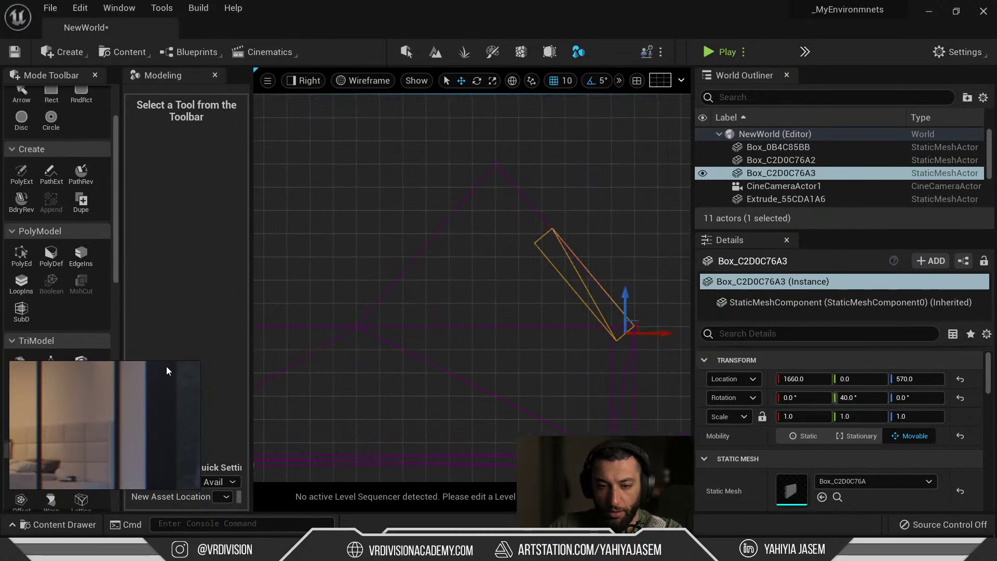
scroll(164, 370, "down", 10)
right_click_drag(507, 255, 511, 317)
scroll(511, 317, "down", 6)
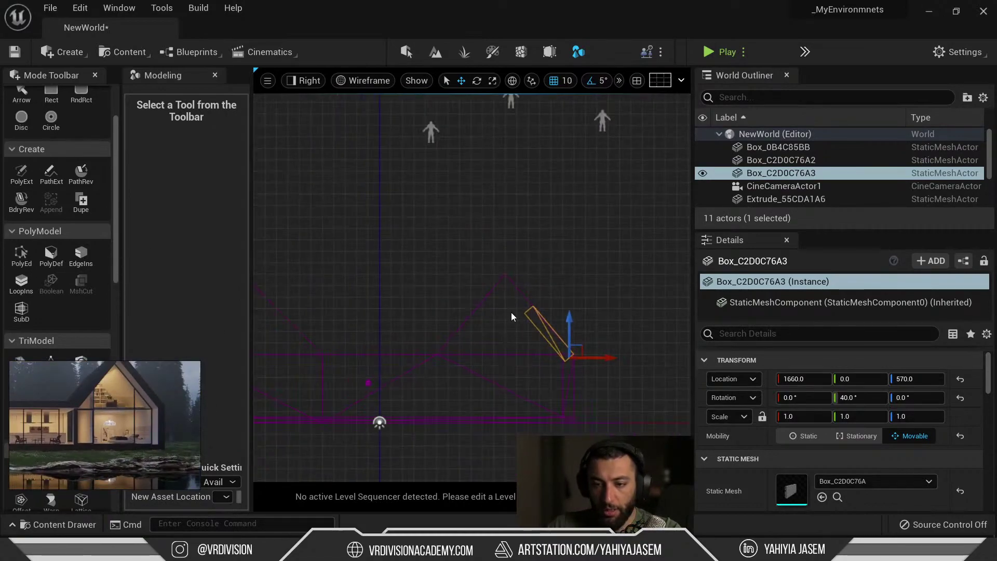
left_click(21, 256)
scroll(492, 291, "up", 4)
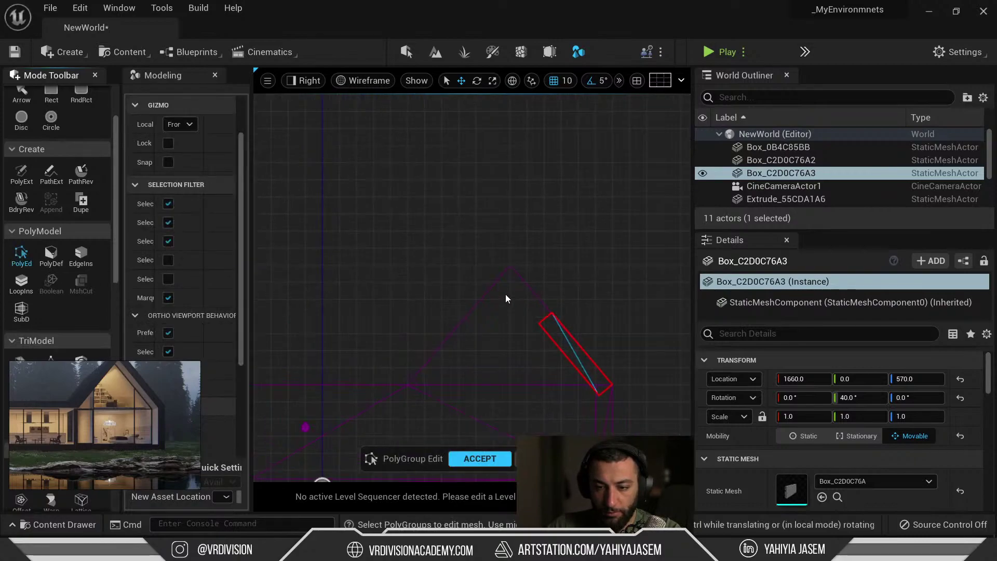
key("alt+g")
right_click_drag(472, 216, 441, 214)
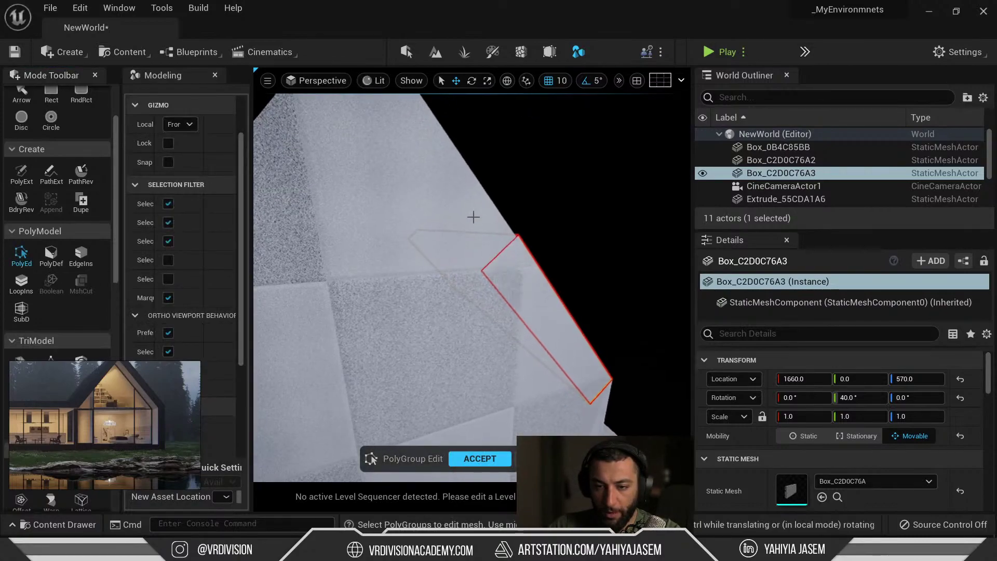
left_click(457, 243)
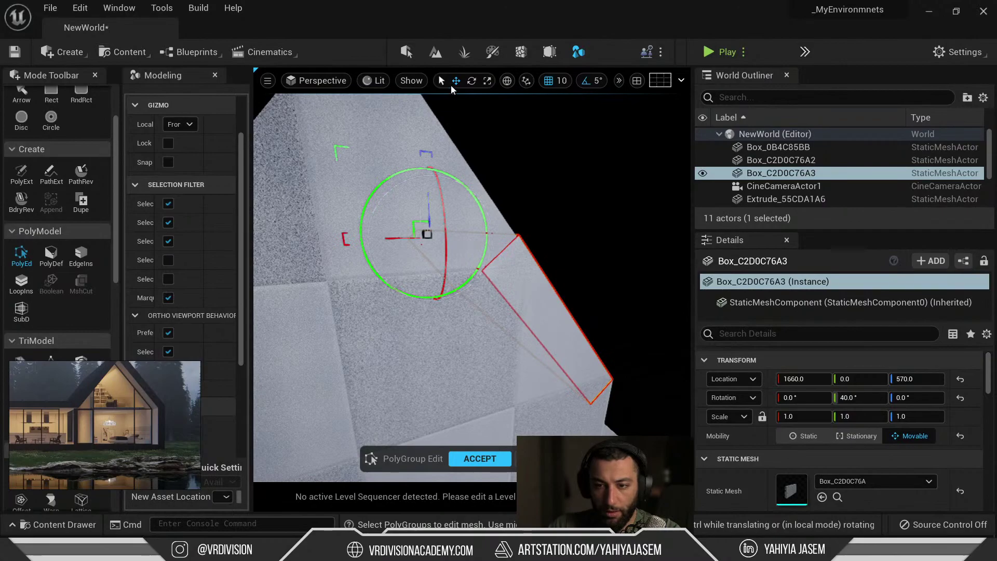
left_click(509, 82)
right_click_drag(499, 275, 488, 269)
left_click_drag(492, 256, 417, 185)
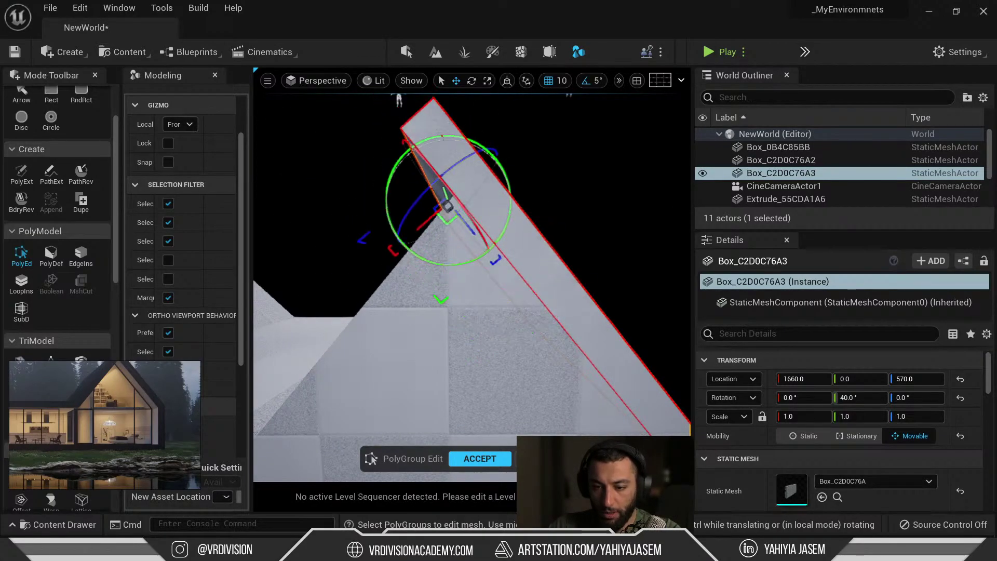
left_click(544, 458)
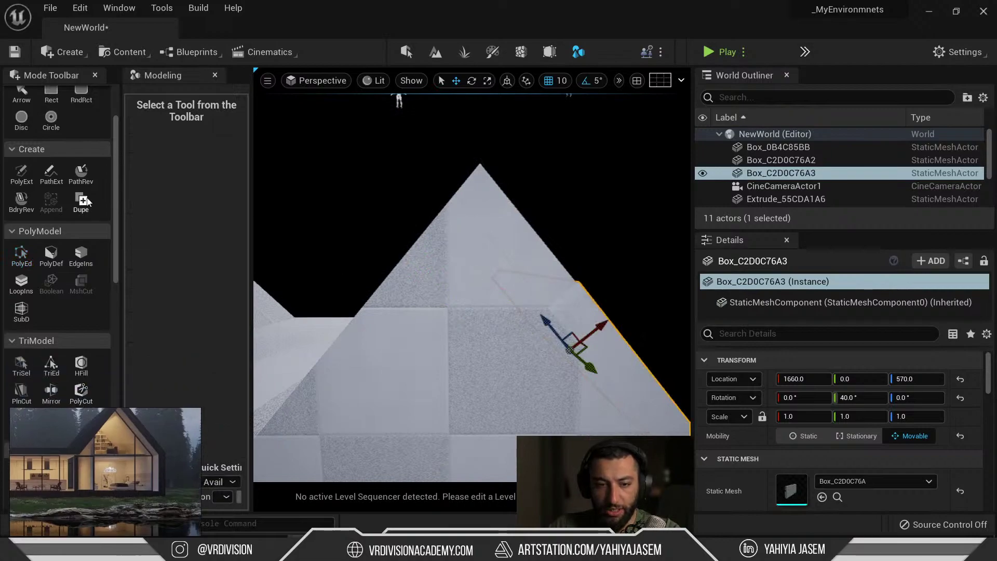
Step: Duplicate the roof slab as its own mesh and extend its upper end face along the slope to the ridge in PolyGroup Edit
left_click(81, 200)
left_click(462, 456)
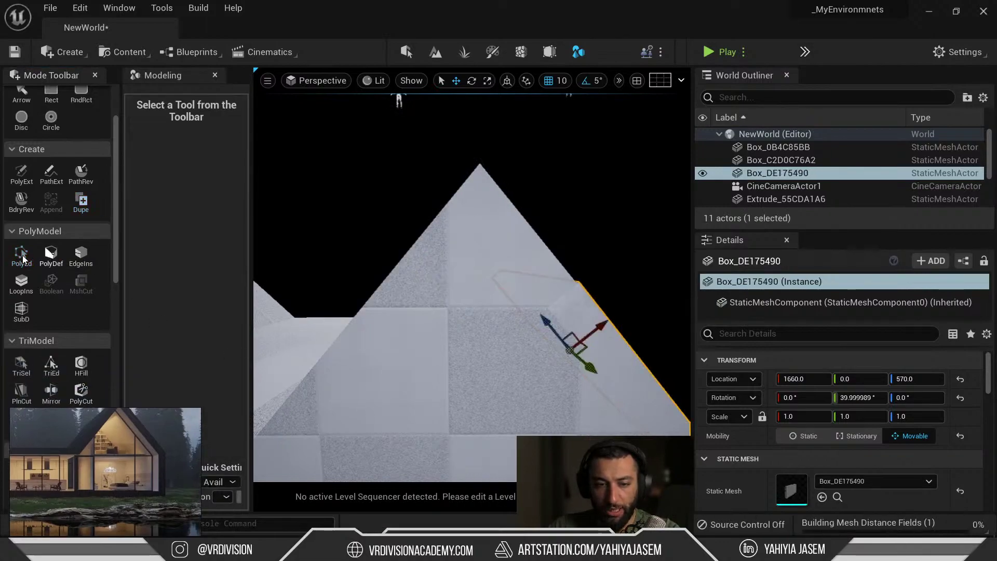
left_click(22, 254)
left_click(545, 289)
left_click_drag(502, 266, 444, 203)
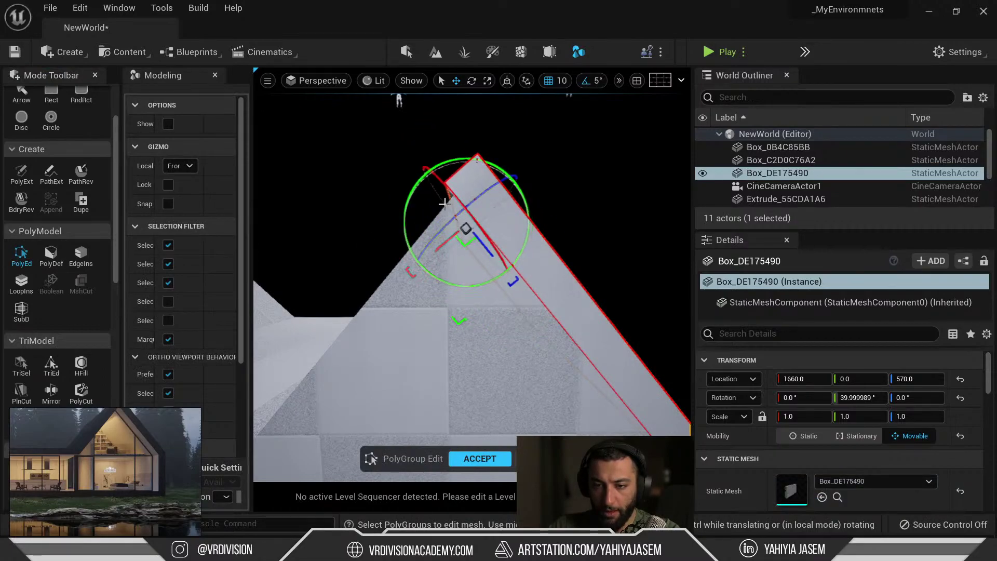
left_click(471, 453)
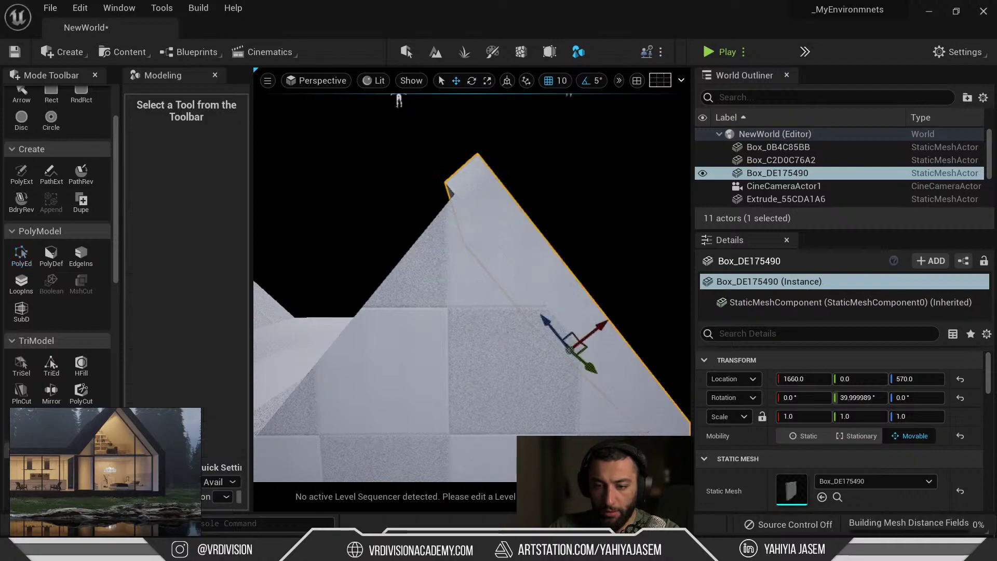
Step: Duplicate the extended roof slab by rotating a copy to about -40° around the Y axis
scroll(509, 342, "down", 5)
key("e")
left_click_drag(500, 323, 501, 283, "alt")
key("w")
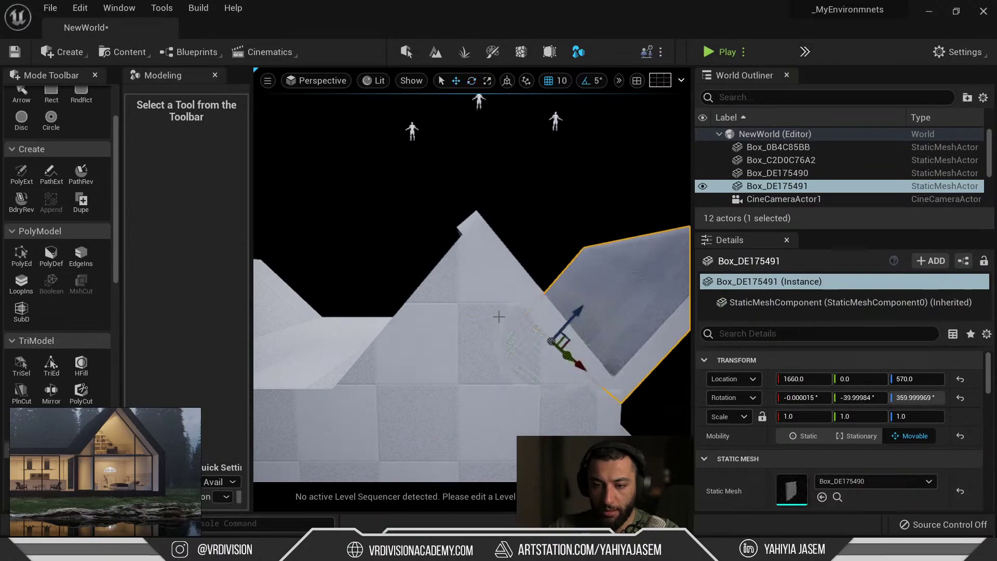
Step: Isolate the two roof slabs in the Right wireframe view and select only the oppositely sloped copy
left_click(484, 223, "ctrl")
key("shift+h")
key("alt+shift+k")
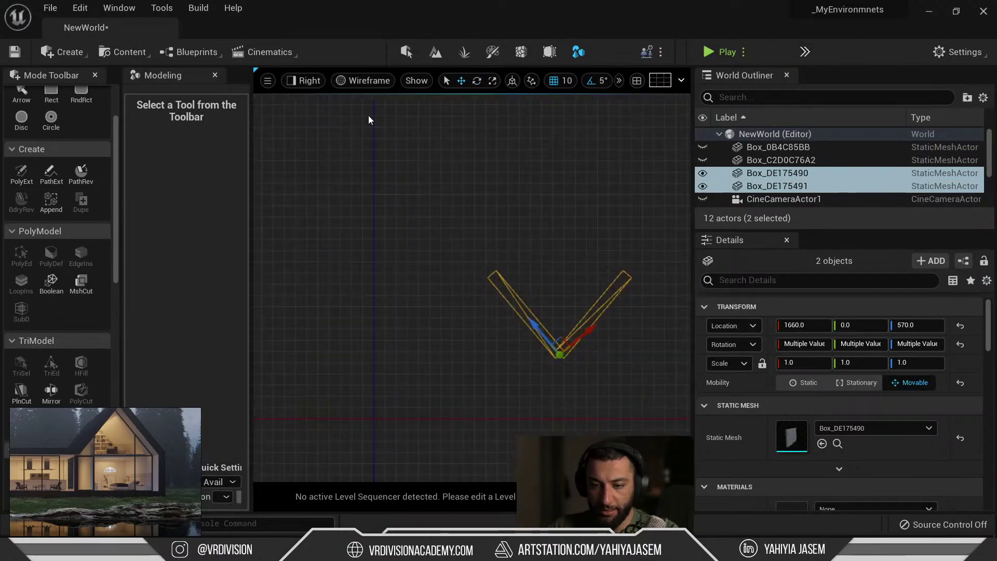
right_click_drag(602, 299, 512, 276)
scroll(512, 276, "up", 4)
left_click(498, 289)
left_click(493, 294)
right_click_drag(400, 283, 516, 275)
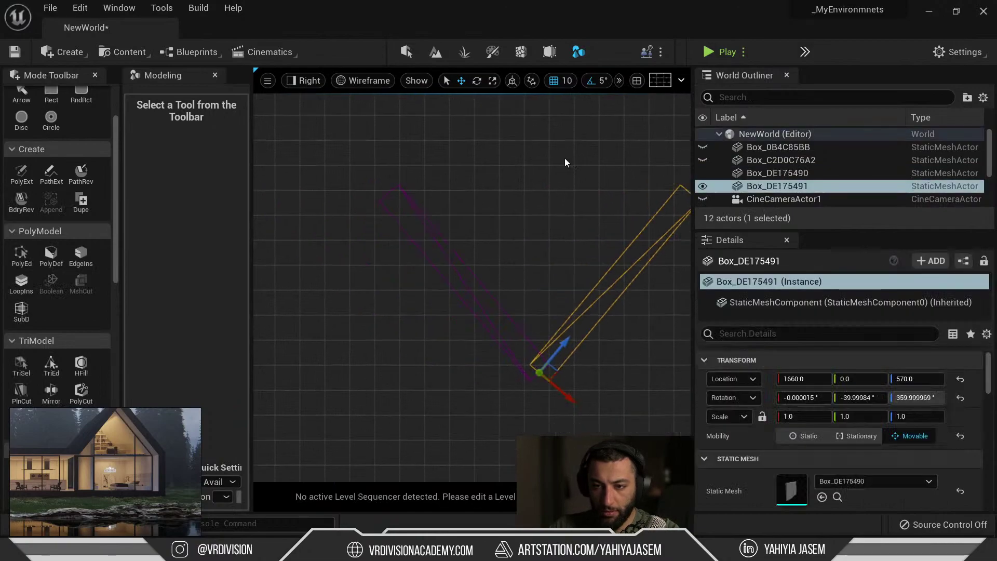
Step: Cycle the transform gizmo between local and world space, finishing in world space for the selected roof slab
left_click(512, 82)
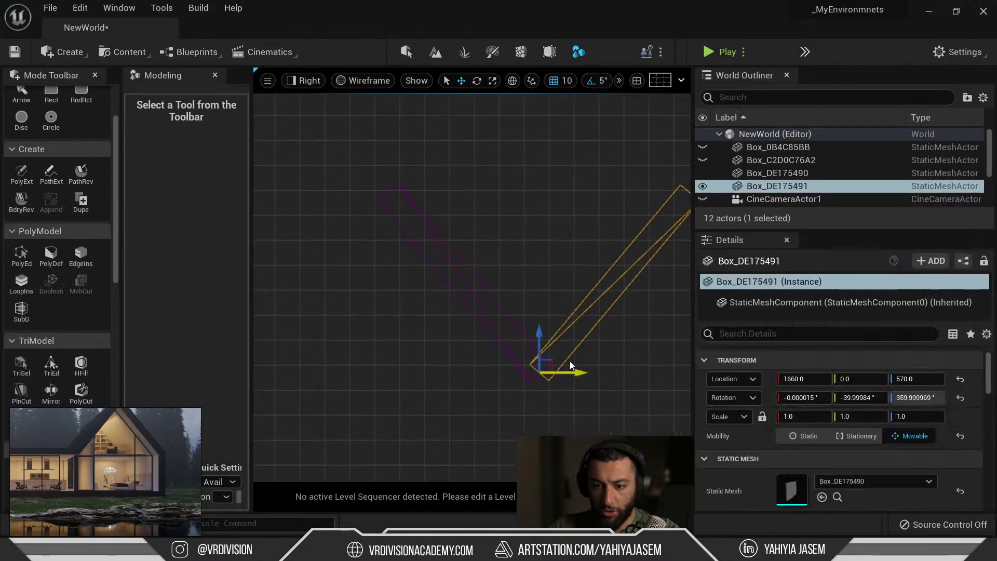
left_click(514, 81)
left_click(514, 81)
left_click(514, 81)
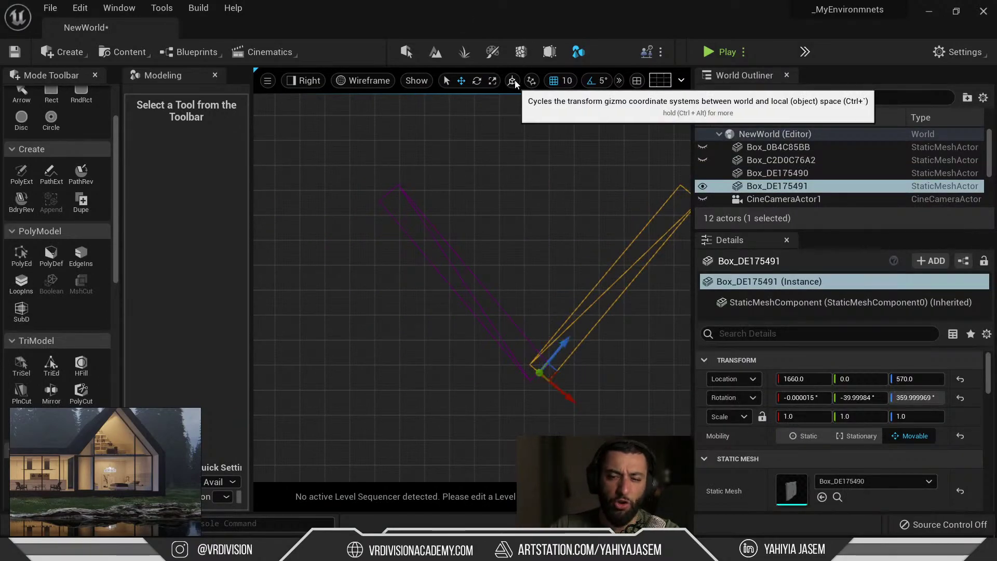
left_click(515, 81)
left_click(515, 81)
left_click(513, 81)
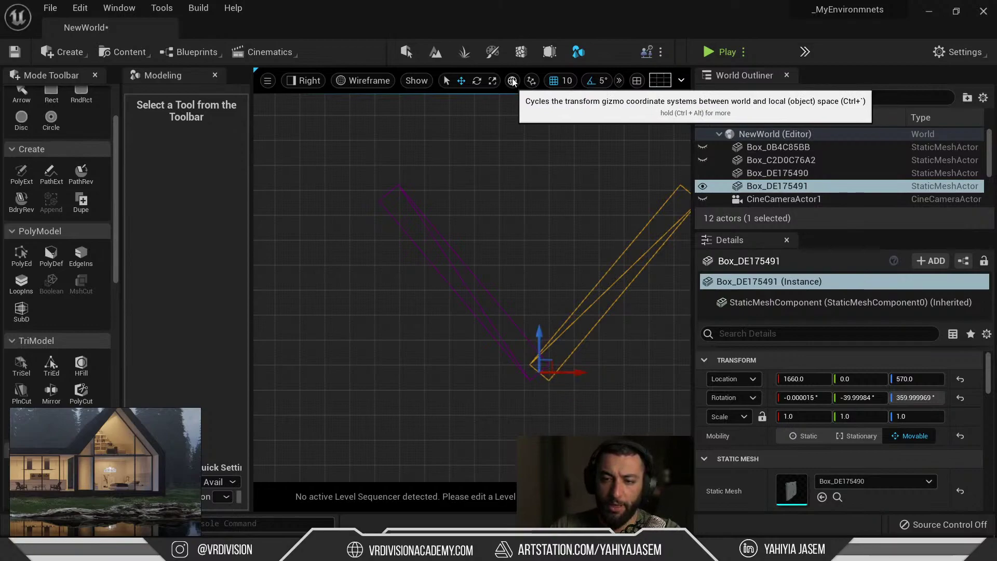
Step: Move the oppositely sloped roof slab along X to 500 to overlap the other slab's upper end at the ridge
left_click_drag(567, 370, 309, 369)
scroll(361, 237, "up", 6)
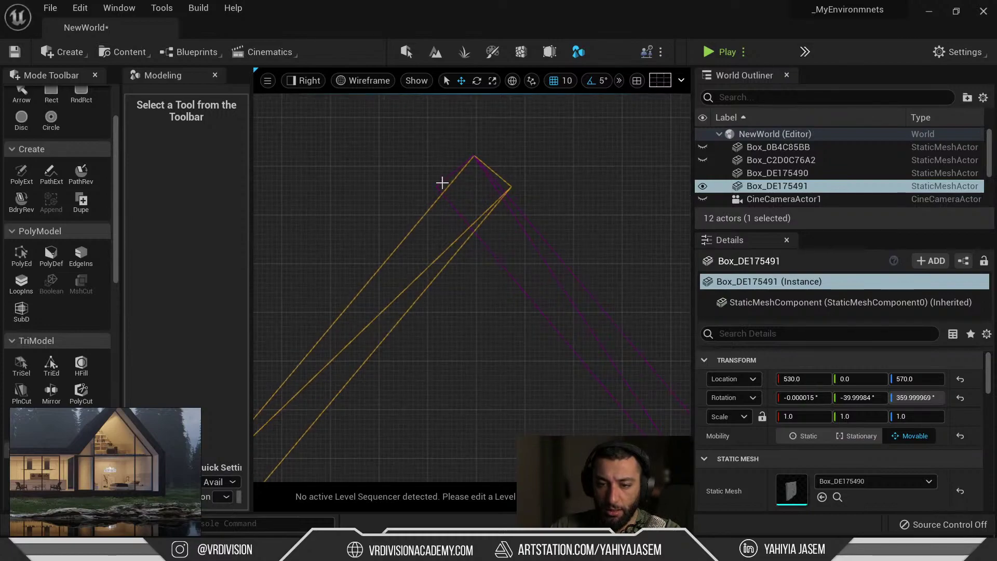
right_click_drag(424, 279, 451, 226)
scroll(449, 231, "down", 1)
left_click_drag(280, 437, 264, 437)
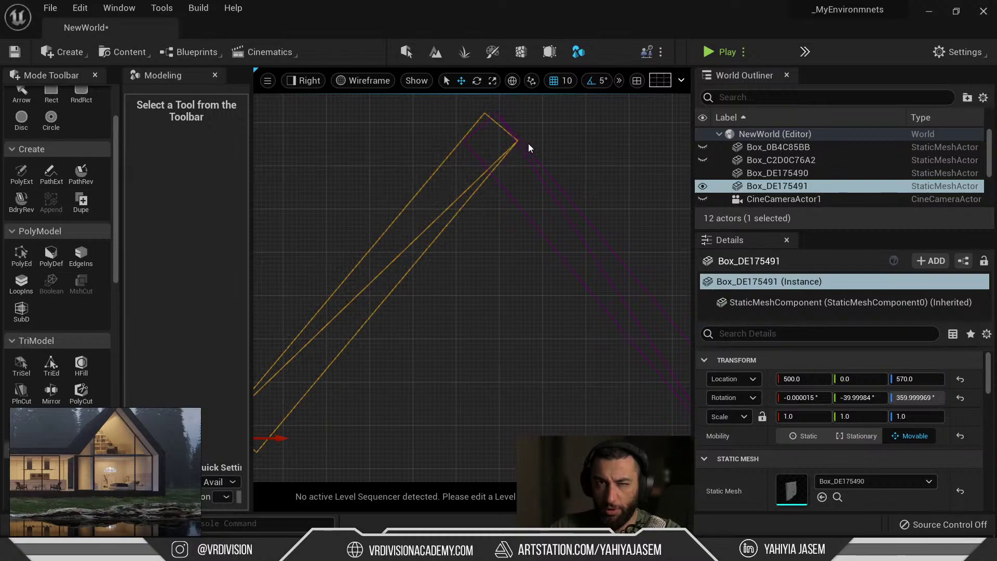
Step: Examine the gable's ridge joint in the enlarged reference image and compare it with the two roof slabs in perspective
key("alt+g")
right_click_drag(447, 281, 476, 292)
right_click_drag(86, 435, 160, 406)
key("ctrl+f")
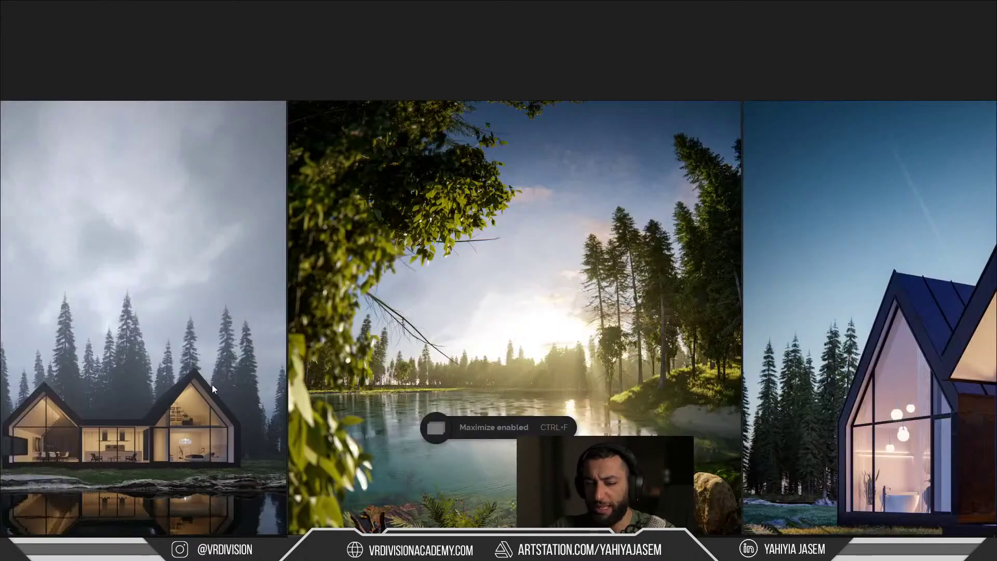
scroll(210, 385, "up", 5)
scroll(173, 322, "up", 4)
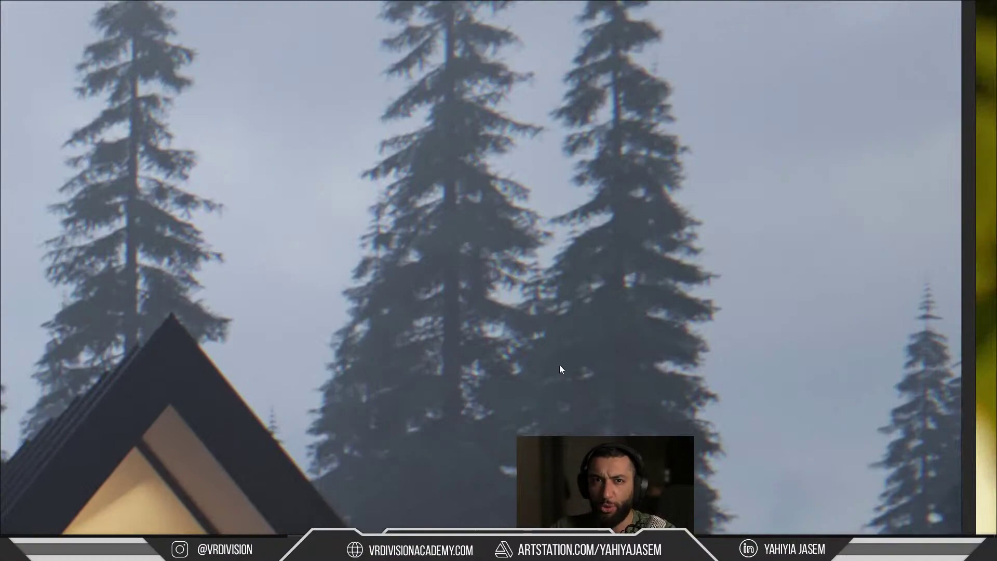
key("ctrl+f")
key("ctrl+f")
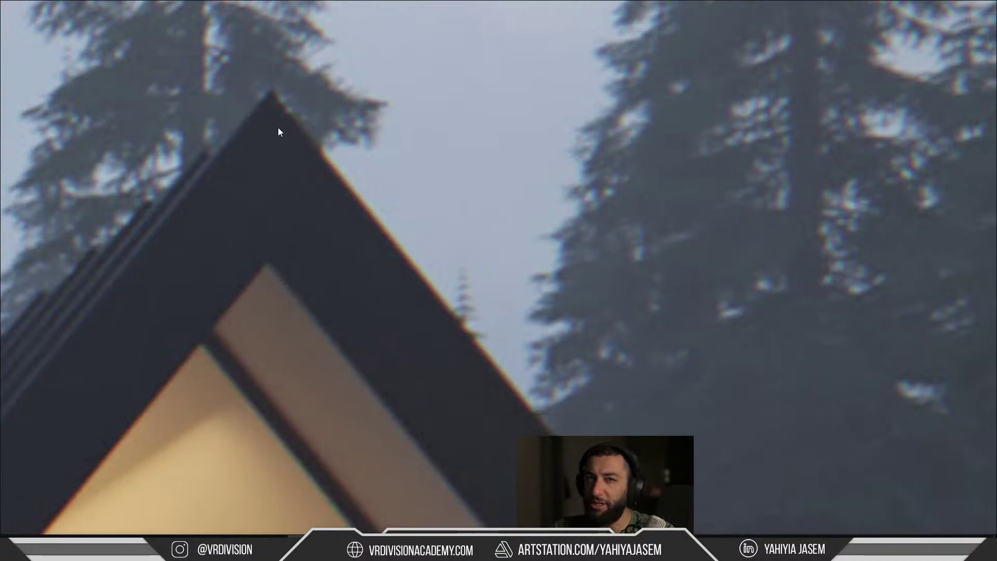
scroll(270, 143, "down", 1)
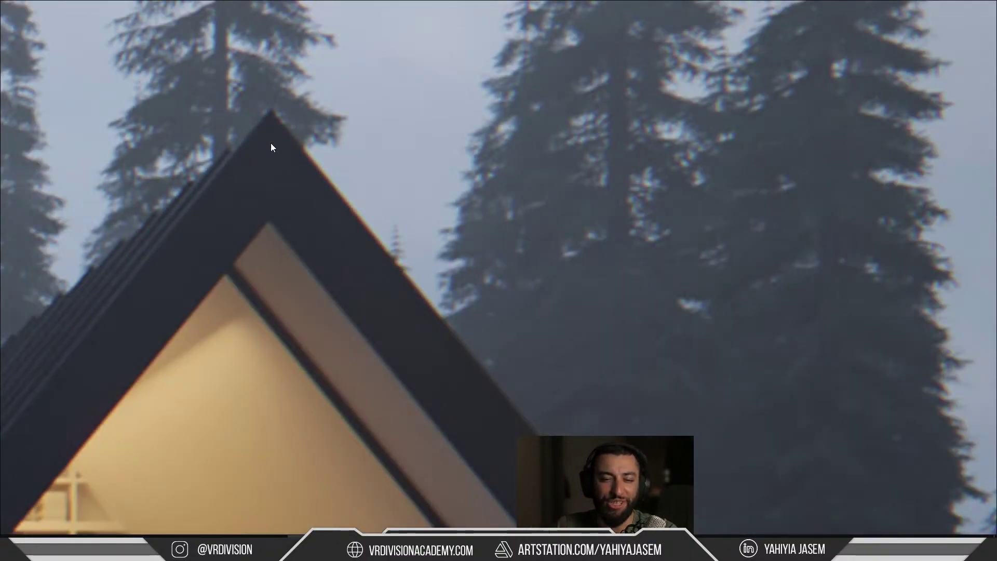
scroll(276, 131, "up", 3)
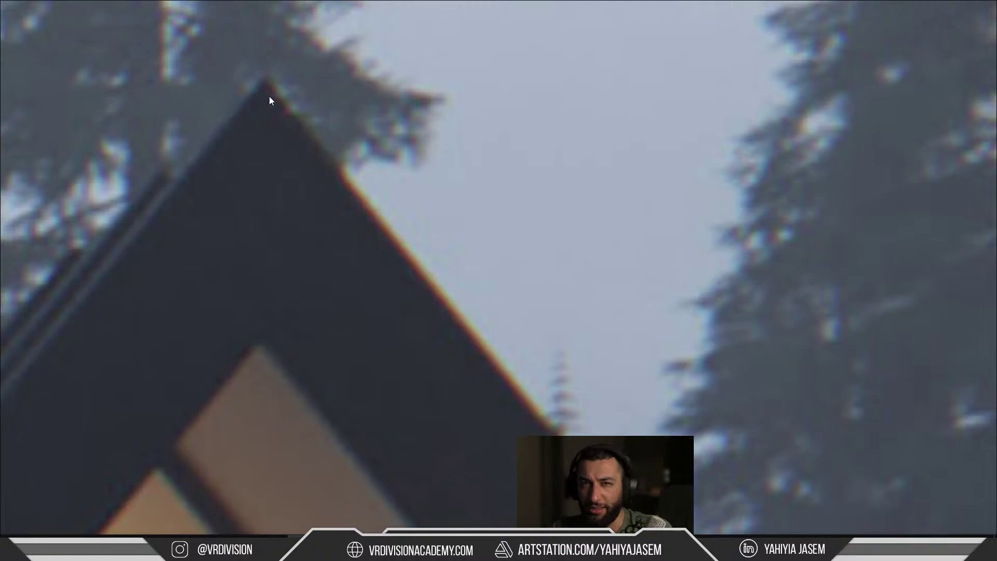
scroll(322, 104, "down", 5)
key("ctrl+f")
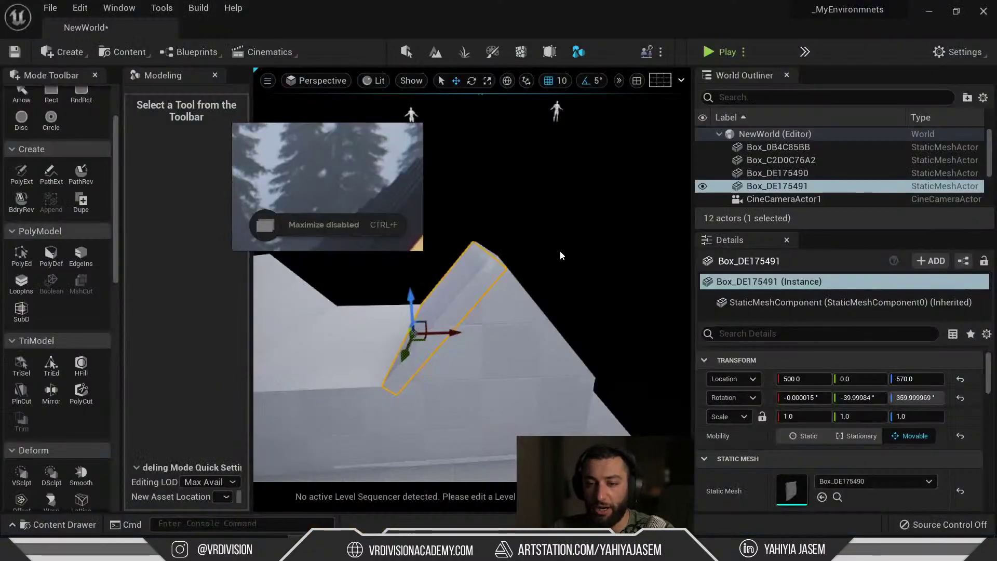
key("ctrl+f")
key("ctrl+f")
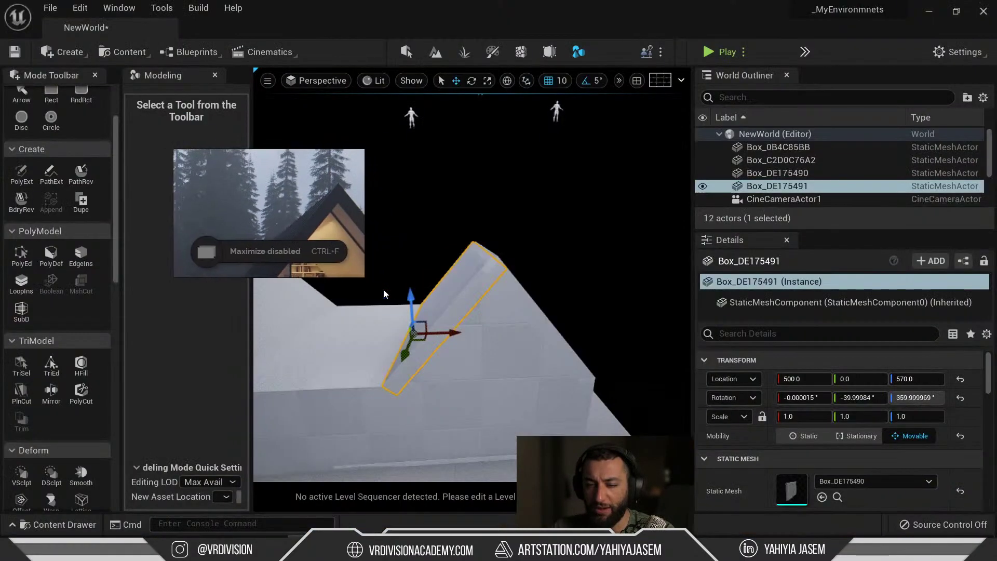
right_click_drag(506, 346, 489, 285)
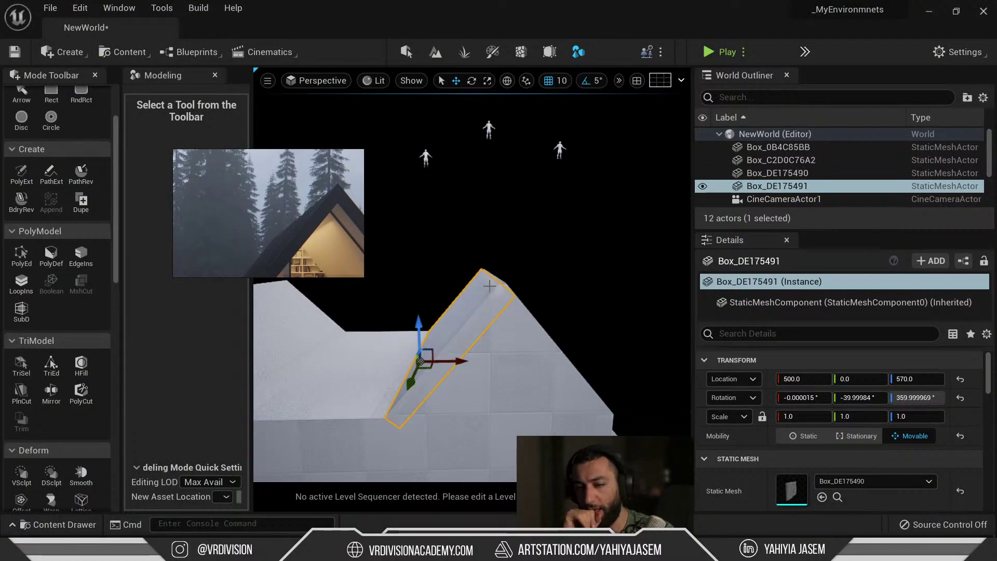
left_click_drag(231, 220, 81, 389)
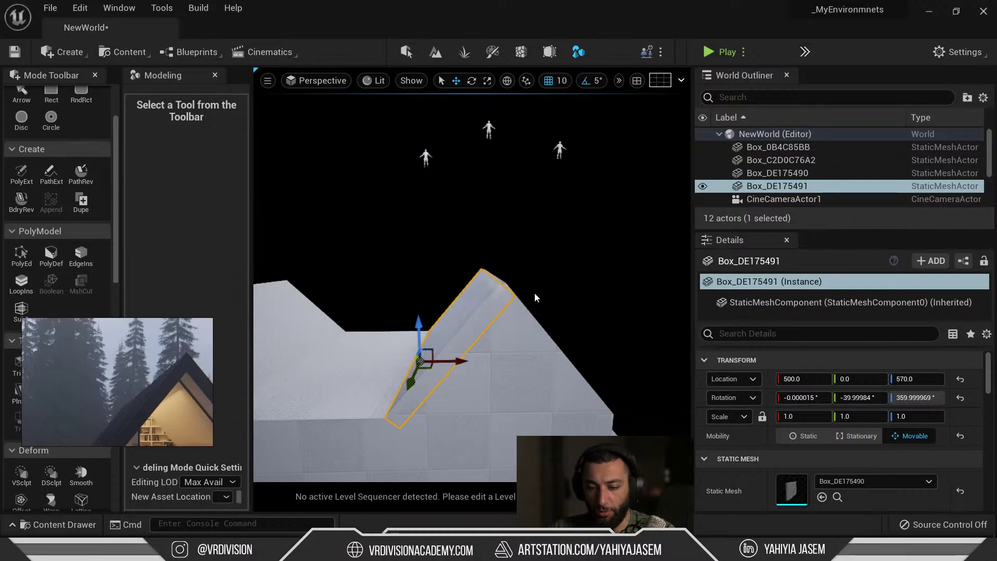
Step: Delete both sloped roof slabs from the house massing
right_click_drag(535, 292, 510, 298)
key("Delete")
left_click(509, 295)
key("Delete")
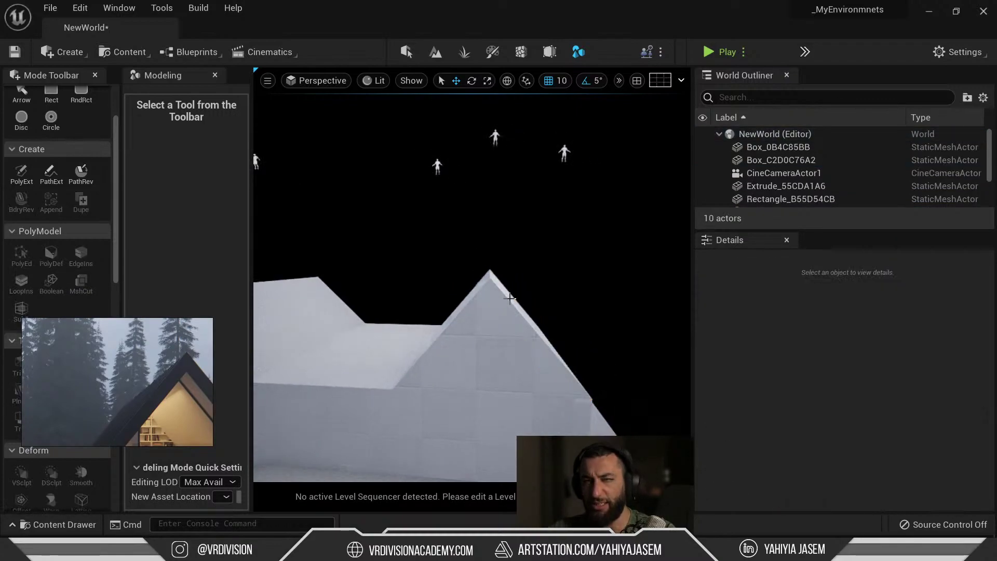
Step: Delete the outer side wall box at the gable's lower edge in the Right wireframe view
right_click_drag(560, 400, 563, 409)
left_click(545, 383)
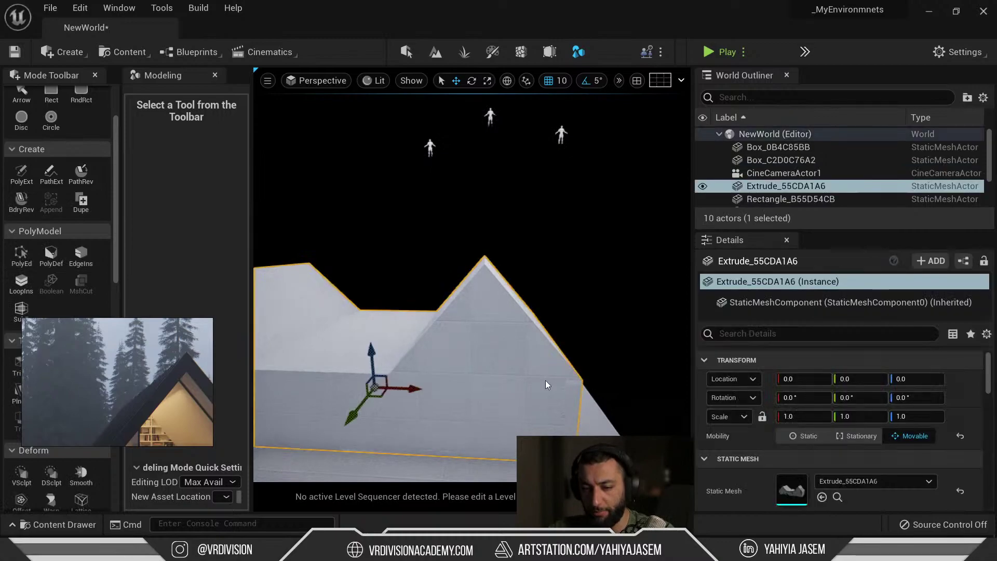
key("alt+k")
left_click(633, 351)
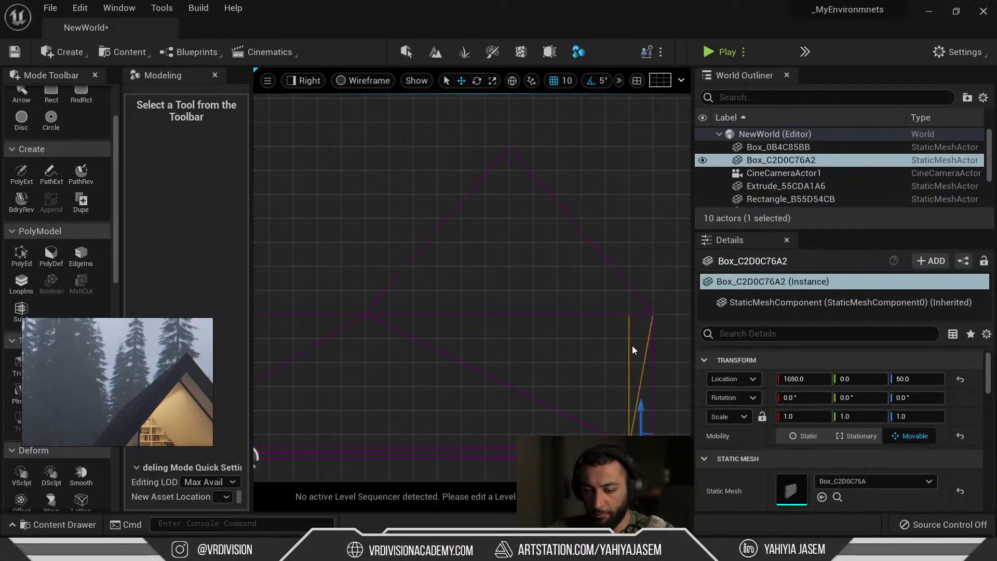
key("Delete")
Step: Start a path extrusion and try to position its drawing plane on the house profile in the Right view
key("ctrl+f")
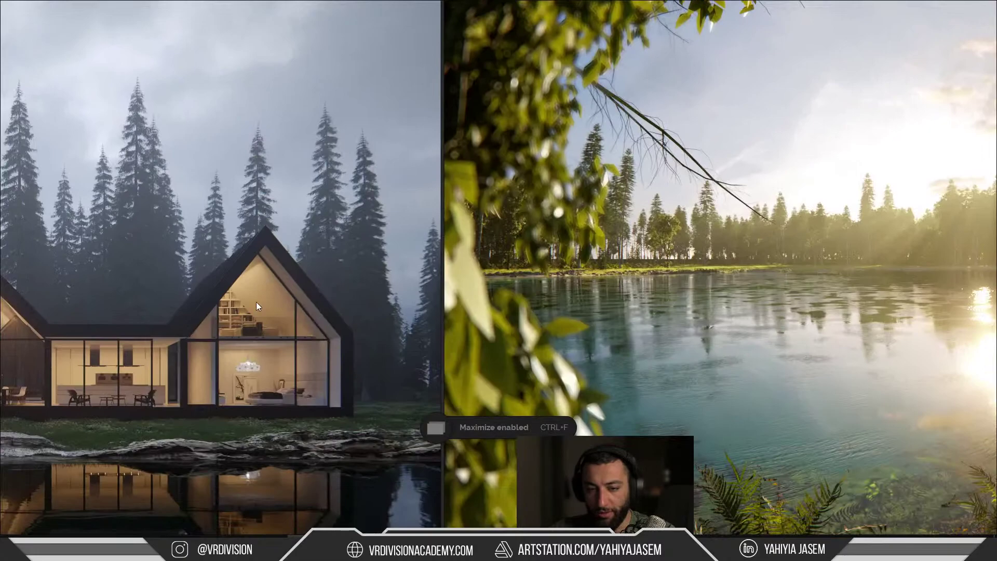
key("ctrl+f")
left_click(61, 176)
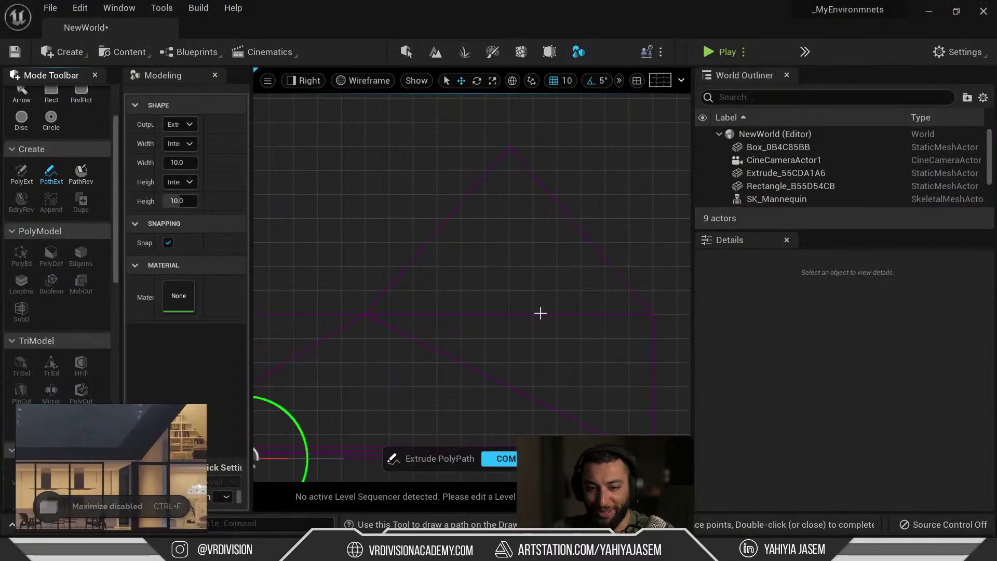
key("alt+g")
right_click_drag(542, 335, 519, 358)
left_click(585, 316, "ctrl")
key("alt+k")
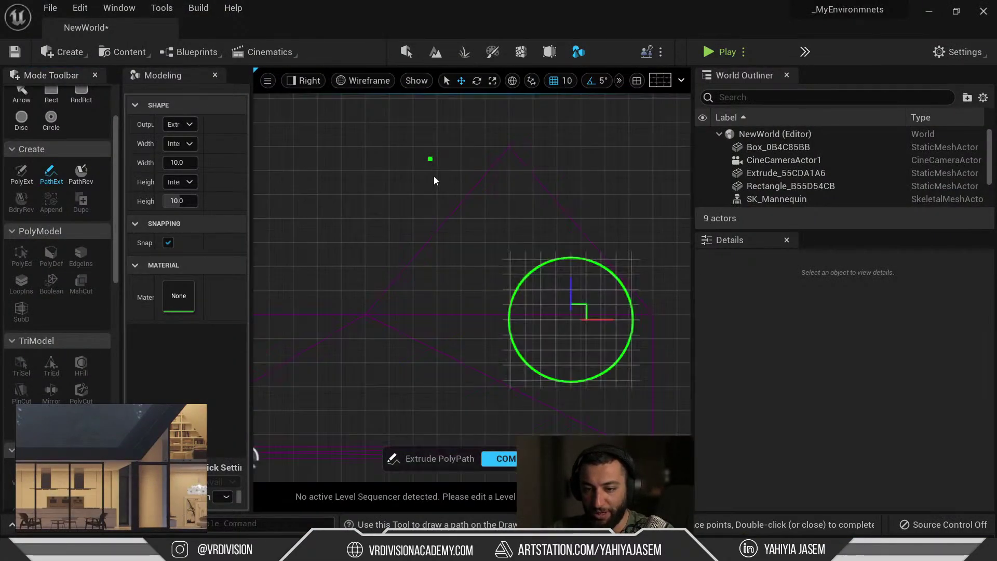
right_click_drag(621, 393, 612, 337)
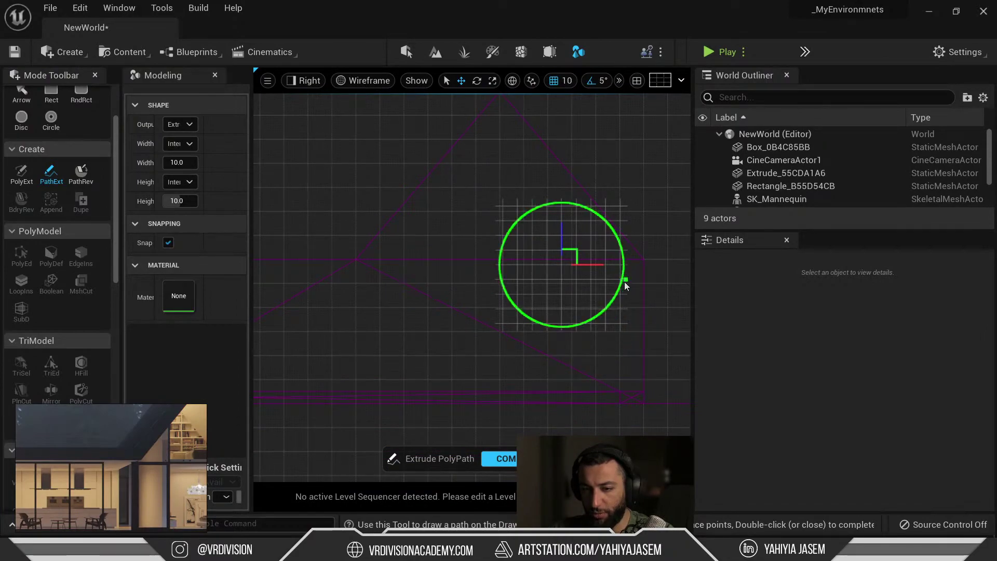
scroll(457, 299, "down", 6)
right_click_drag(359, 304, 572, 279)
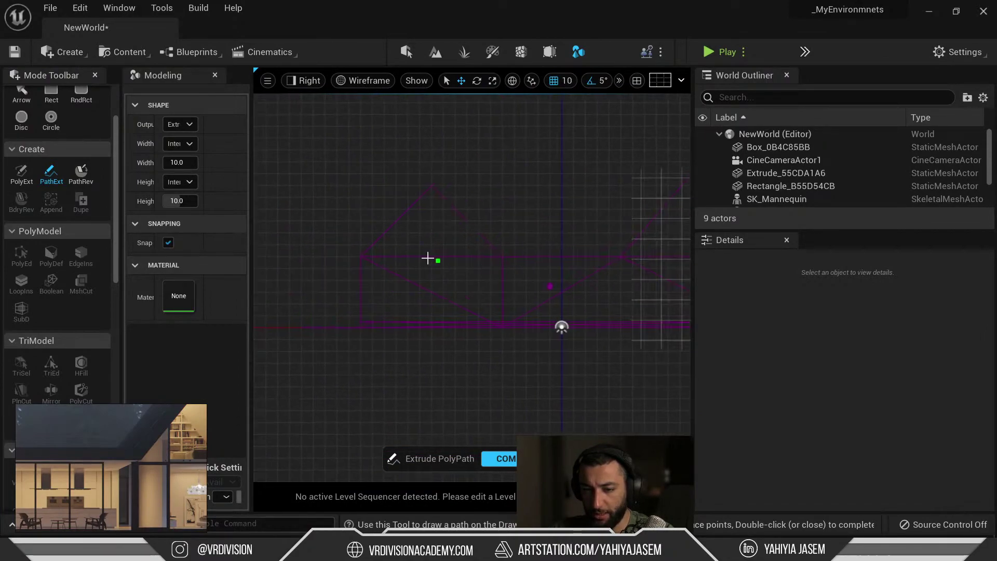
left_click(375, 252, "ctrl")
left_click_drag(391, 250, 279, 250)
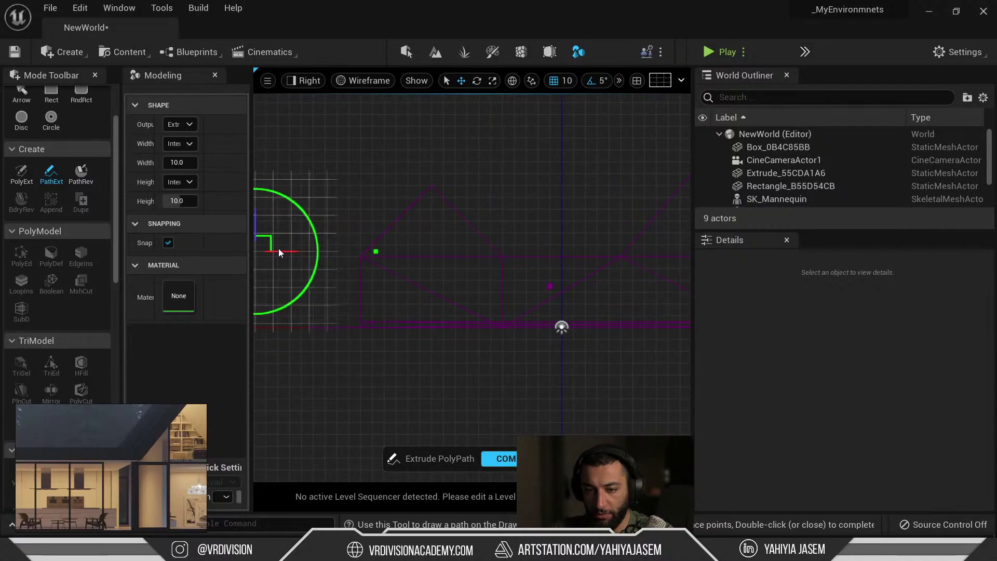
right_click_drag(498, 247, 284, 236)
scroll(497, 255, "up", 4)
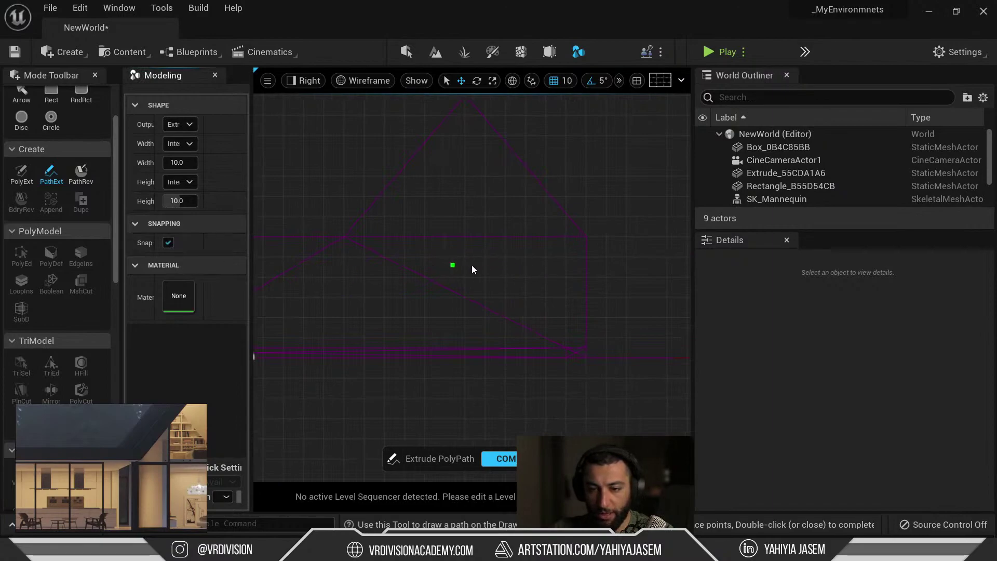
left_click_drag(252, 248, 349, 250)
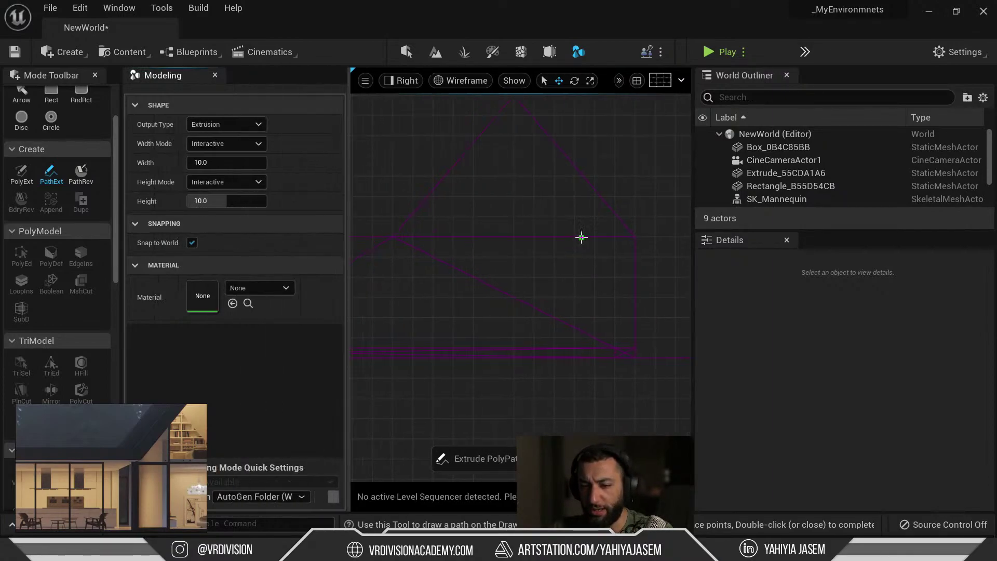
Step: Set the path extrusion's output type to Ribbon, disable Snap to World, and try drawing a path across the gable slope
left_click(223, 125)
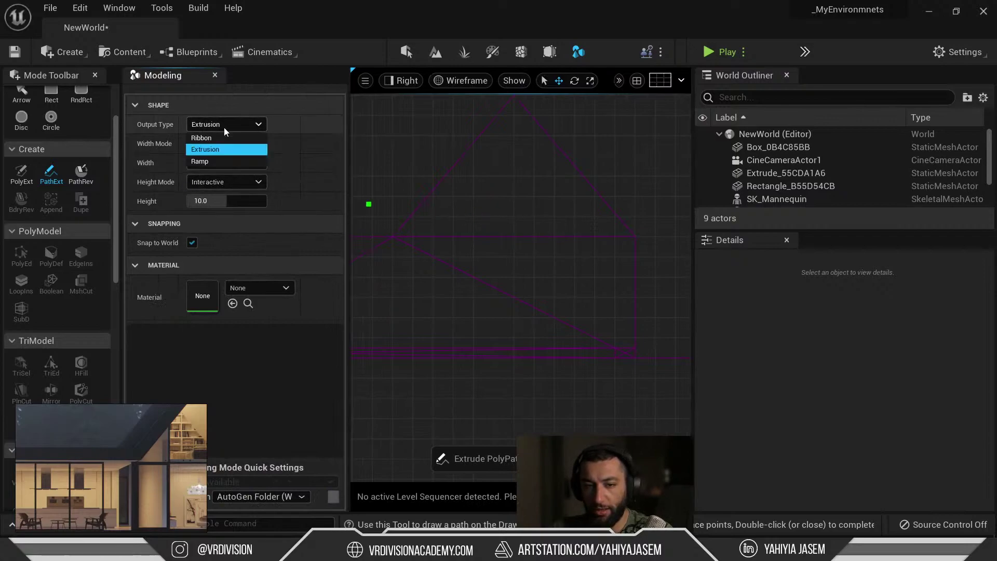
left_click(222, 138)
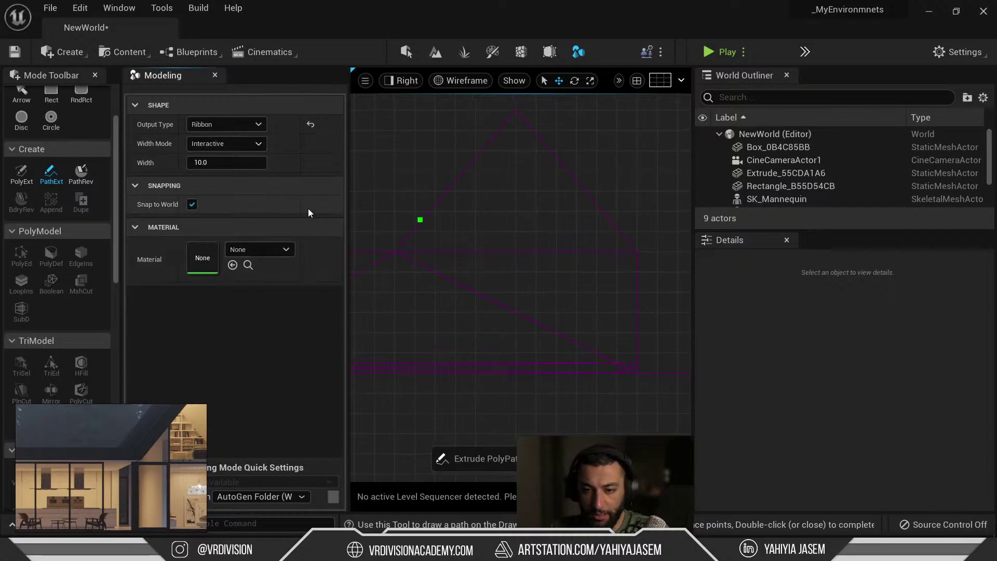
left_click(192, 204)
left_click(406, 209)
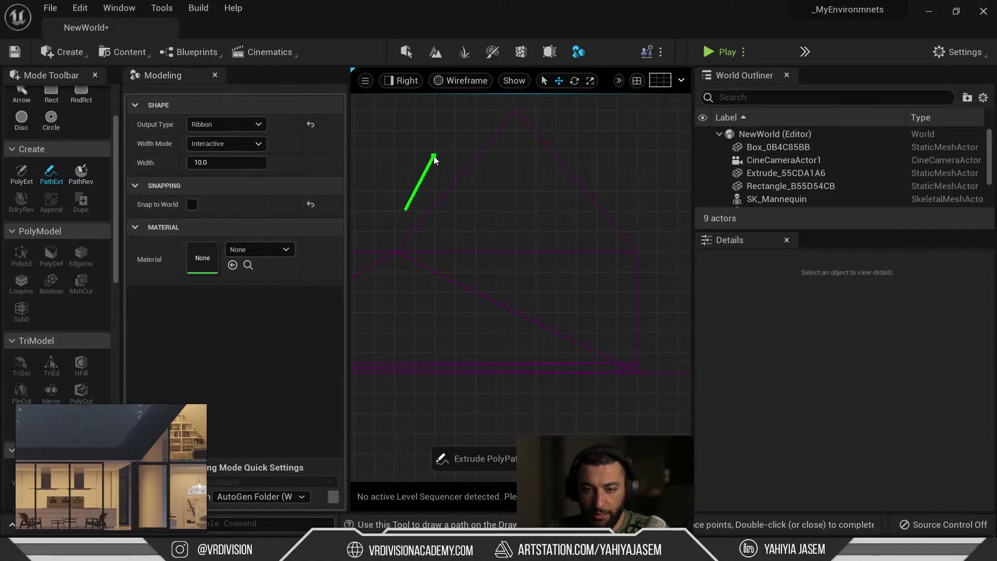
left_click(533, 214)
key("Escape")
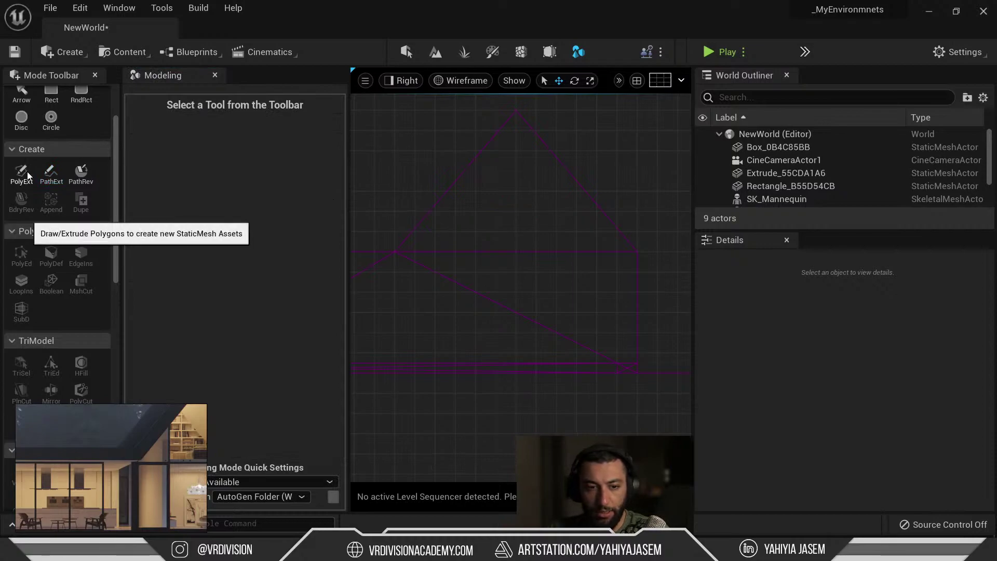
left_click(51, 173)
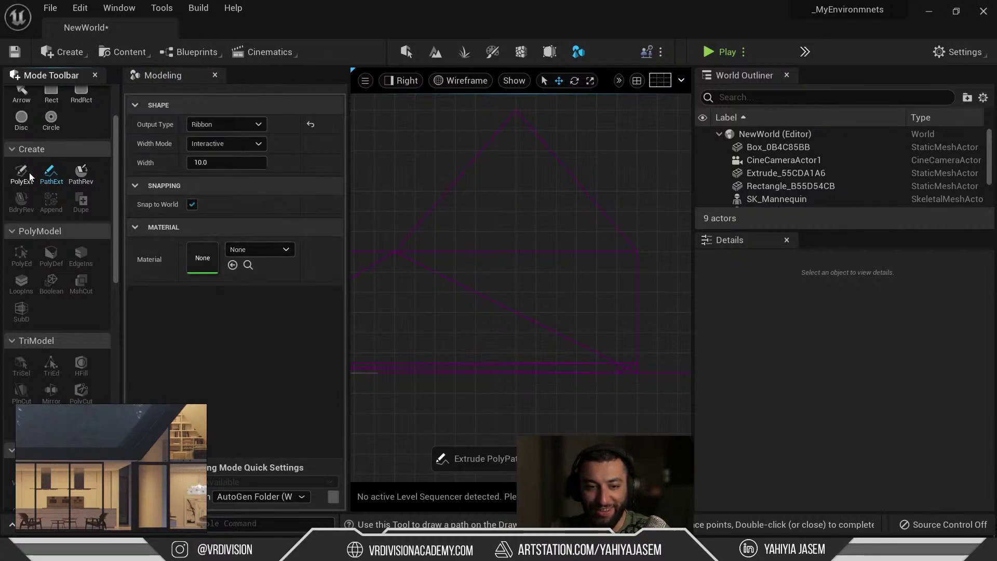
right_click_drag(431, 197, 535, 270)
scroll(556, 311, "down", 4)
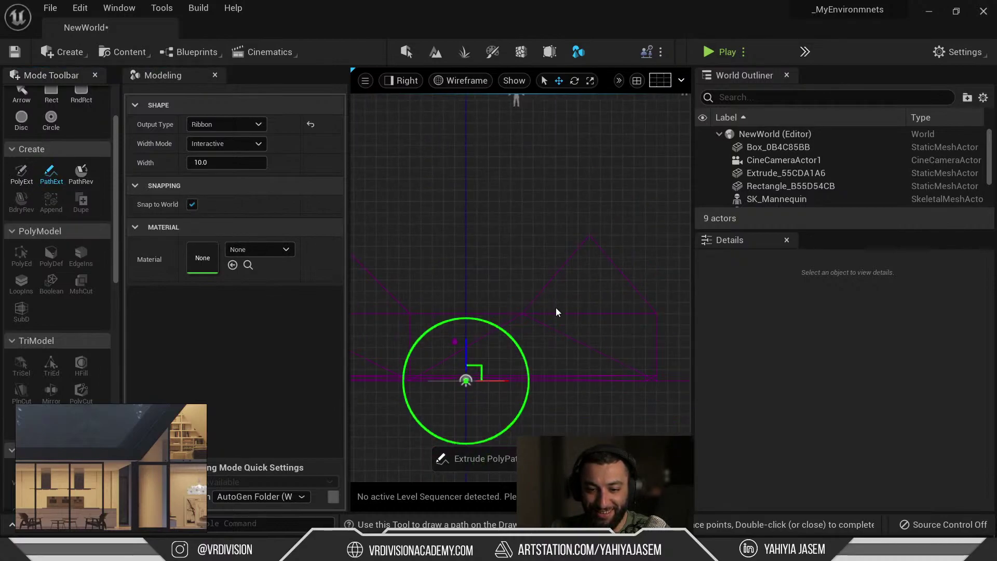
key("alt+g")
mouse_move(483, 325)
right_mouse_down()
mouse_move(488, 344)
mouse_move(475, 370)
right_mouse_up()
key("w")
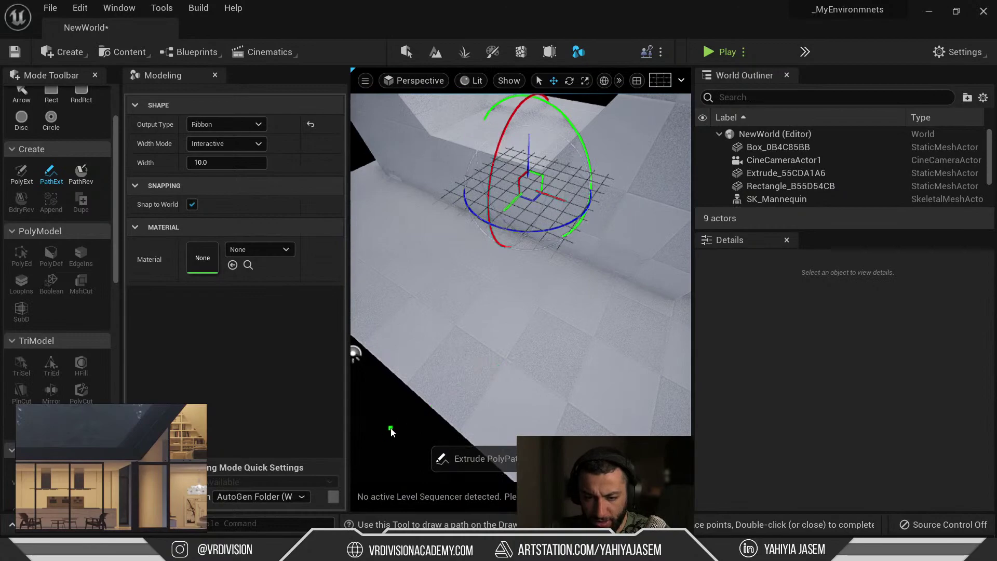
left_click(414, 80)
left_click(436, 194)
scroll(584, 338, "up", 3)
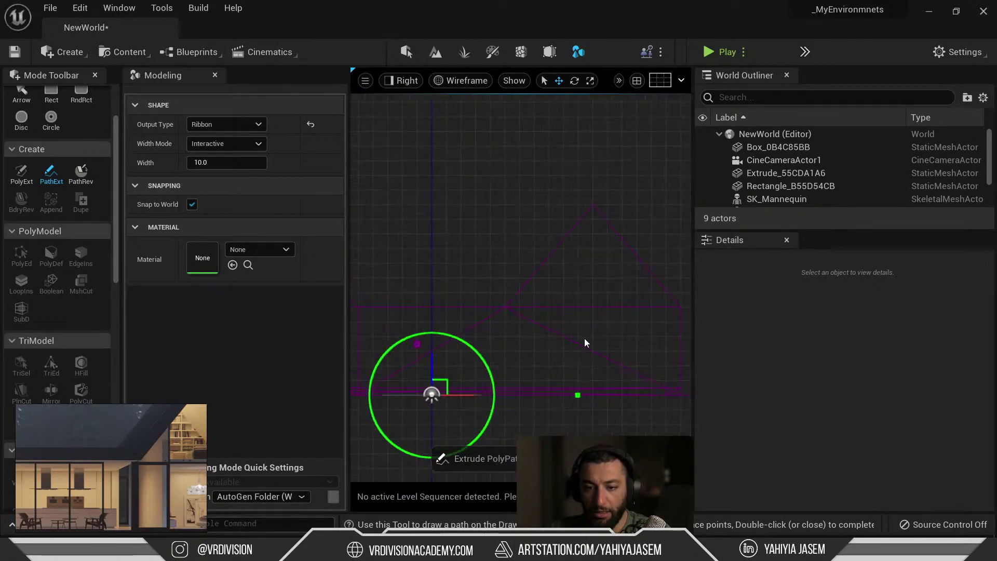
key("Escape")
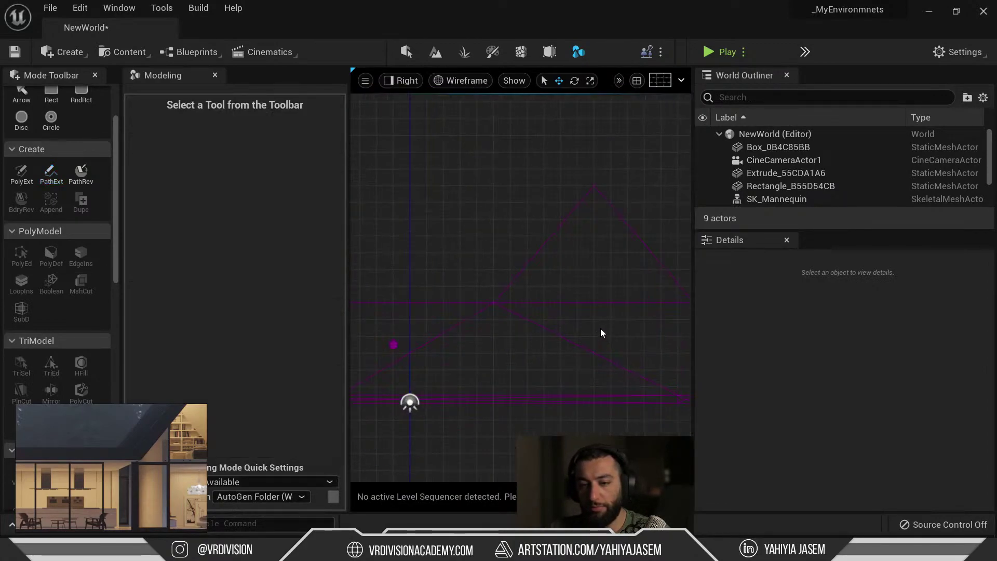
Step: Switch to Selection mode and open the Concept level from the Challenge project's Maps folder
right_click_drag(606, 206, 537, 292)
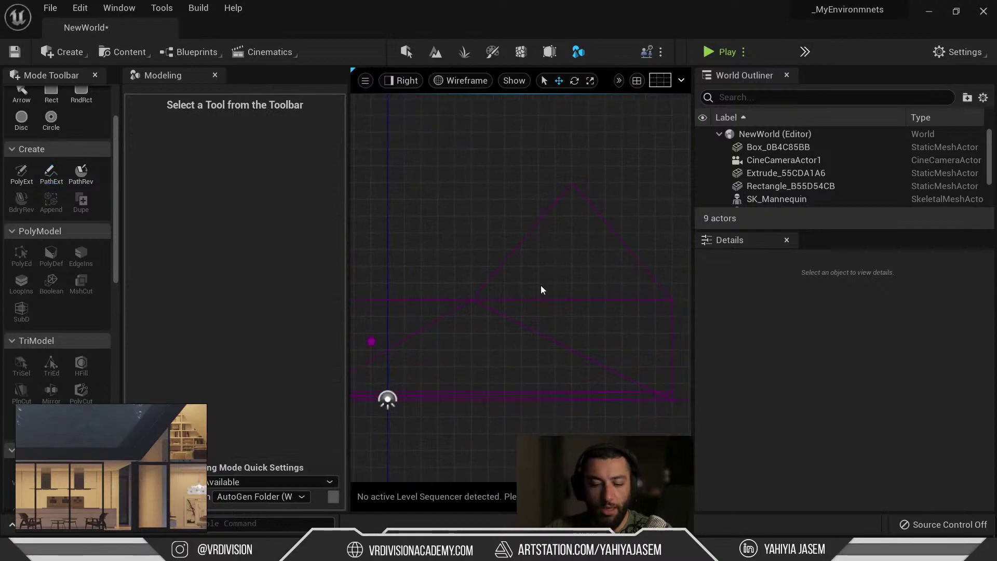
key("alt+g")
right_click_drag(512, 233, 492, 237)
left_click(487, 242)
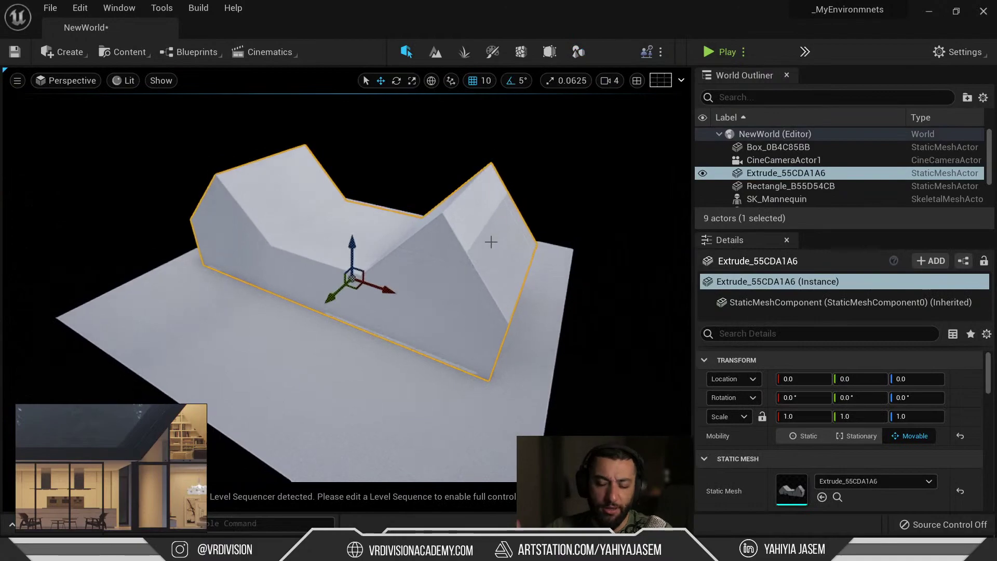
key("ctrl+space")
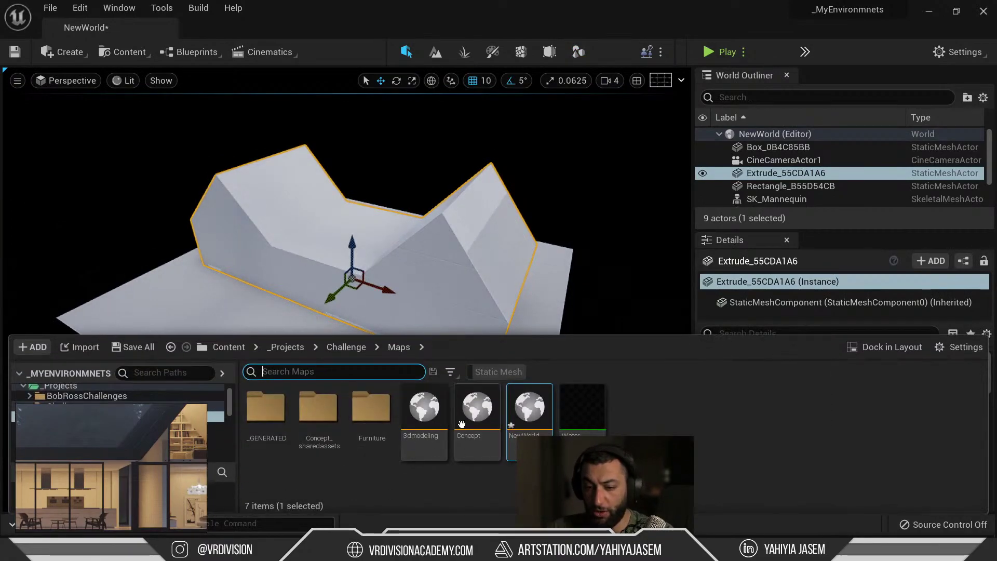
double_click(477, 410)
left_click(567, 414)
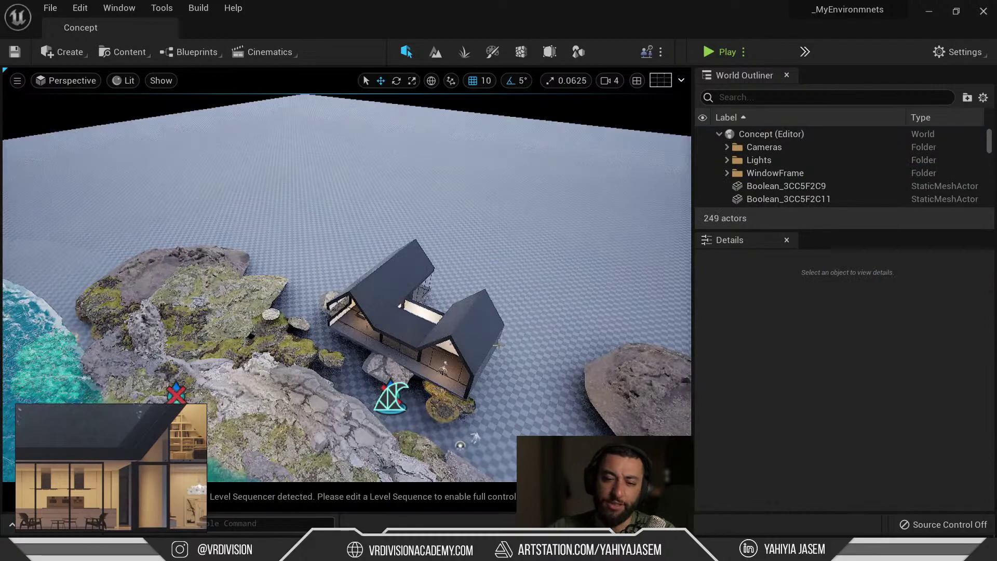
Step: Raise the front roof segment on the taller gable's outer slope to a Z location of about 954
key("w")
mouse_move(500, 345)
right_mouse_down()
mouse_move(499, 358)
mouse_move(501, 335)
right_mouse_up()
key("w")
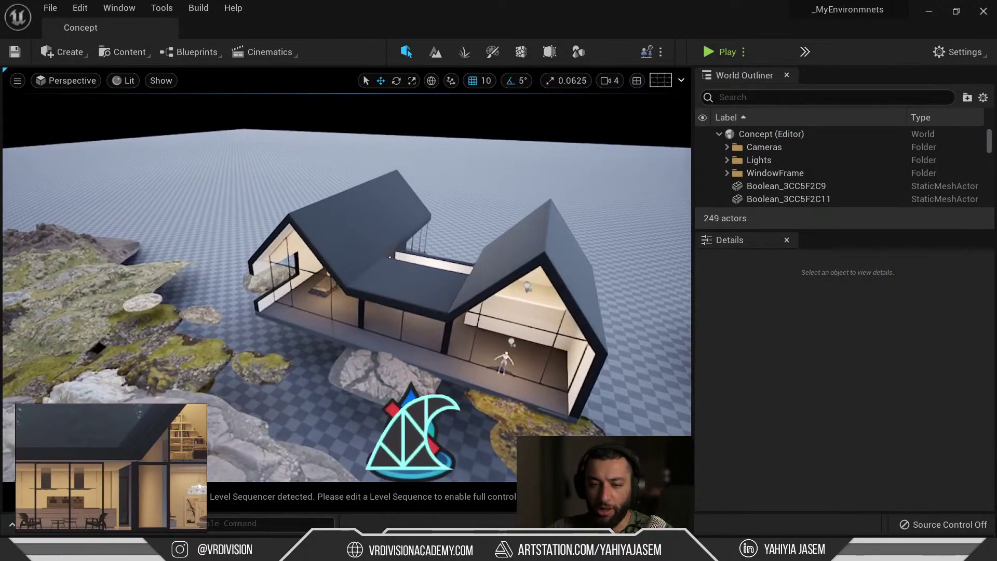
right_click_drag(445, 323, 484, 311)
key("w")
key("w")
key("d")
key("w")
left_click(448, 319)
key("s")
key("a")
key("s")
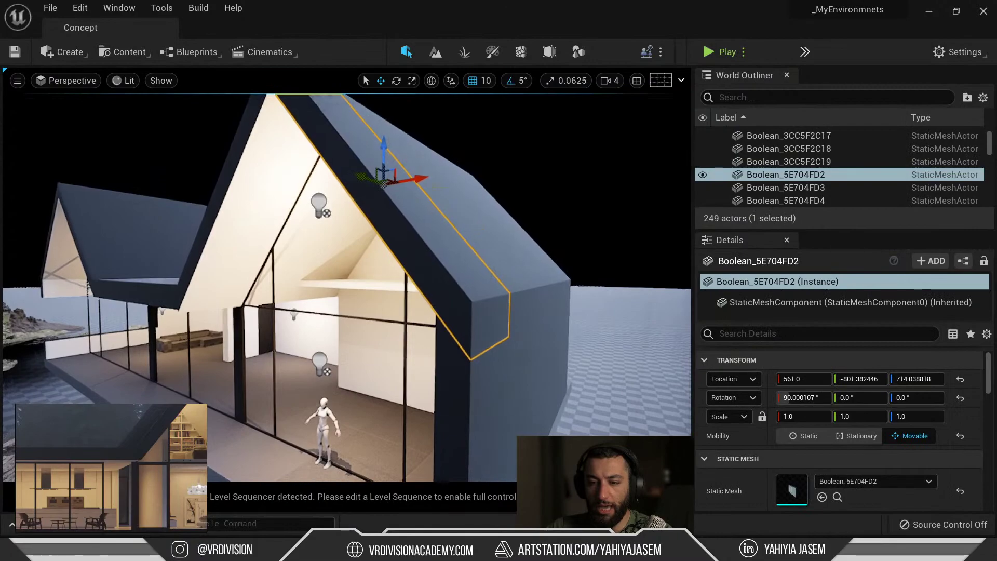
left_click_drag(386, 156, 387, 17)
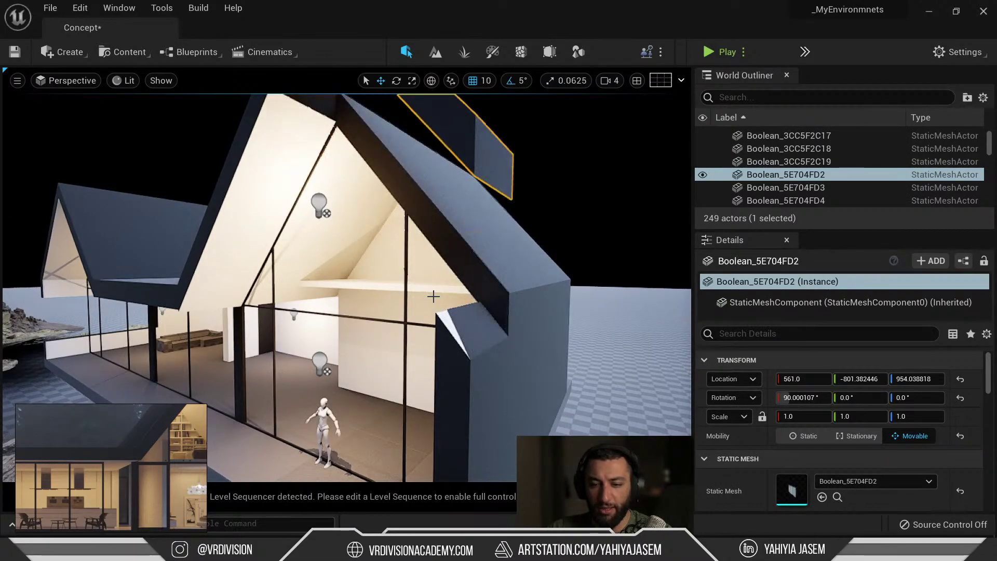
Step: Inspect the angled joint at the top of the gable's side wall, and undo the roof segment's move
right_click_drag(466, 316, 440, 332)
key("a")
key("w")
left_click(426, 324)
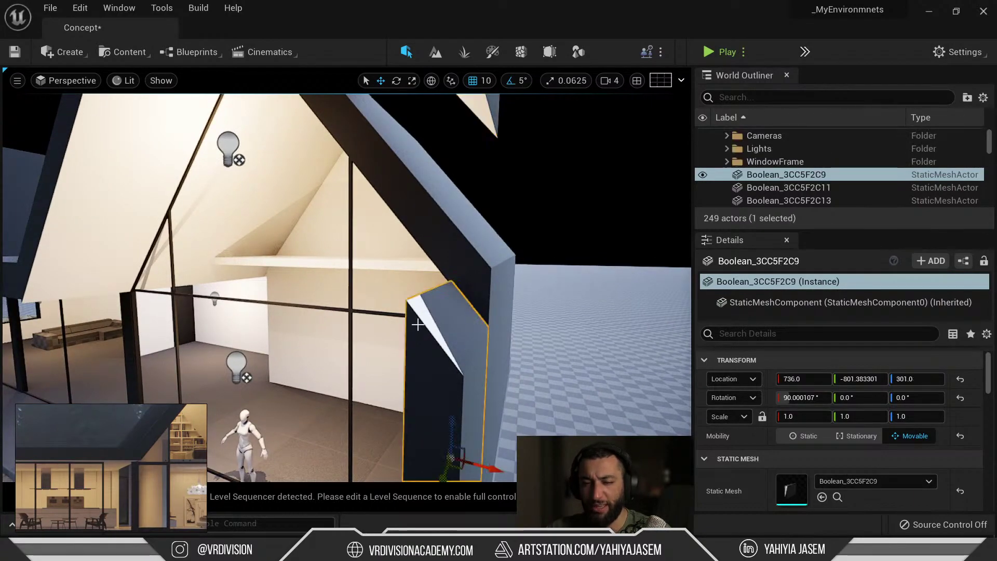
left_click(418, 323)
key("ctrl+z")
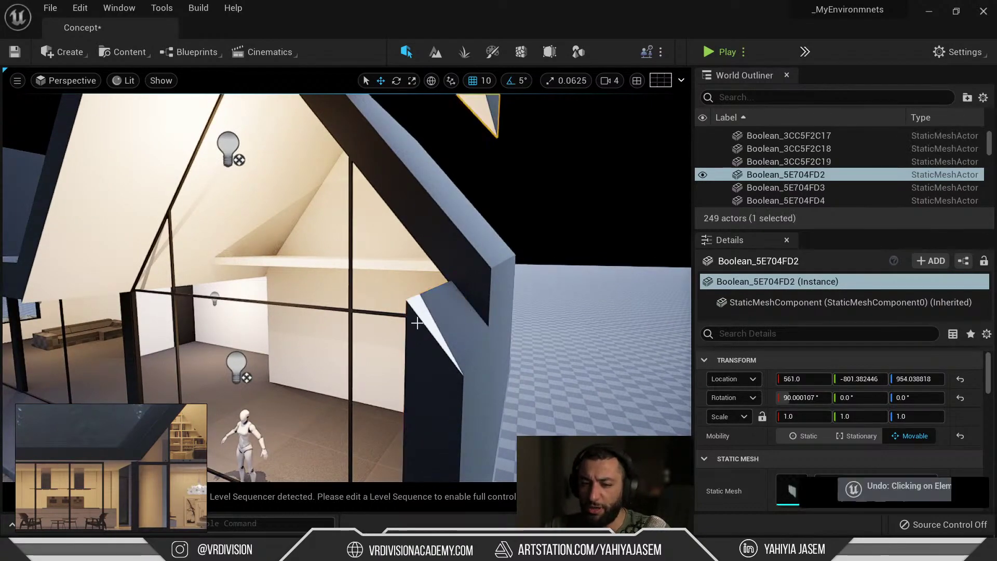
key("ctrl+z")
Step: Select individual roof segments and the upper floor slab of the taller gable to examine how they are assembled
mouse_move(417, 323)
right_mouse_down()
mouse_move(379, 286)
mouse_move(342, 280)
mouse_move(368, 353)
mouse_move(355, 326)
mouse_move(291, 379)
mouse_move(410, 307)
right_mouse_up()
left_click(349, 323)
left_click(408, 266)
left_click(399, 212)
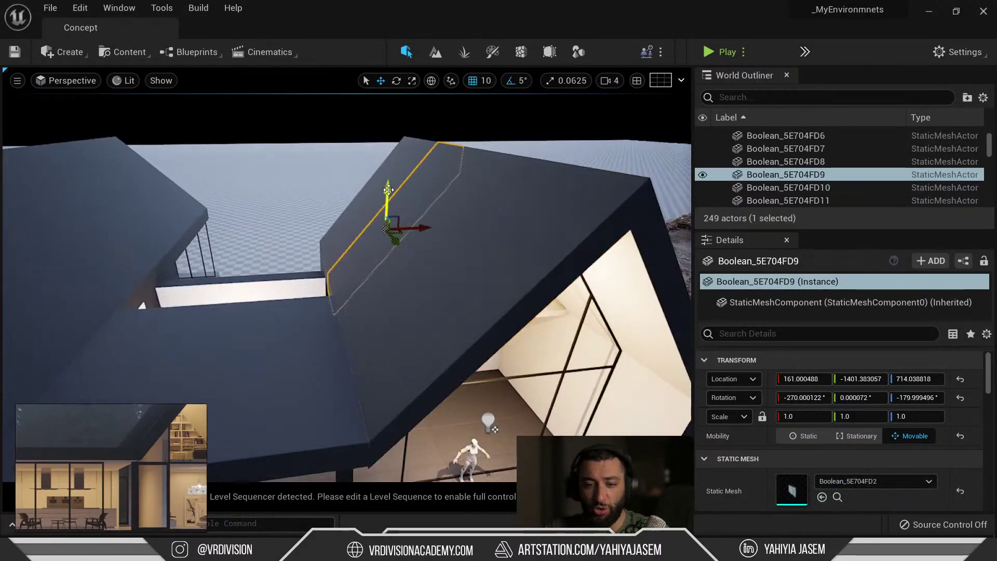
left_click(378, 206)
left_click(367, 194)
right_click_drag(429, 273, 405, 267)
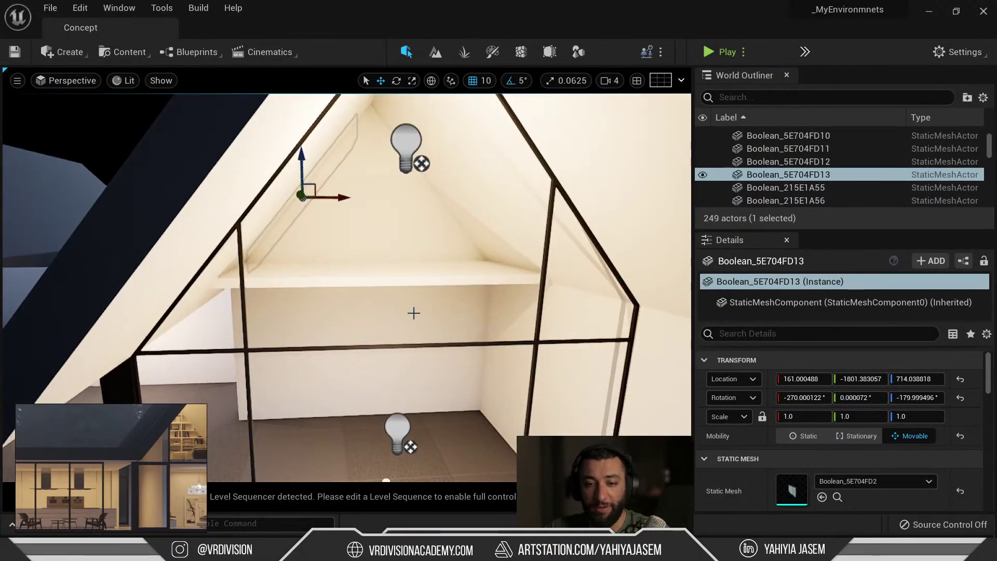
left_click(413, 313)
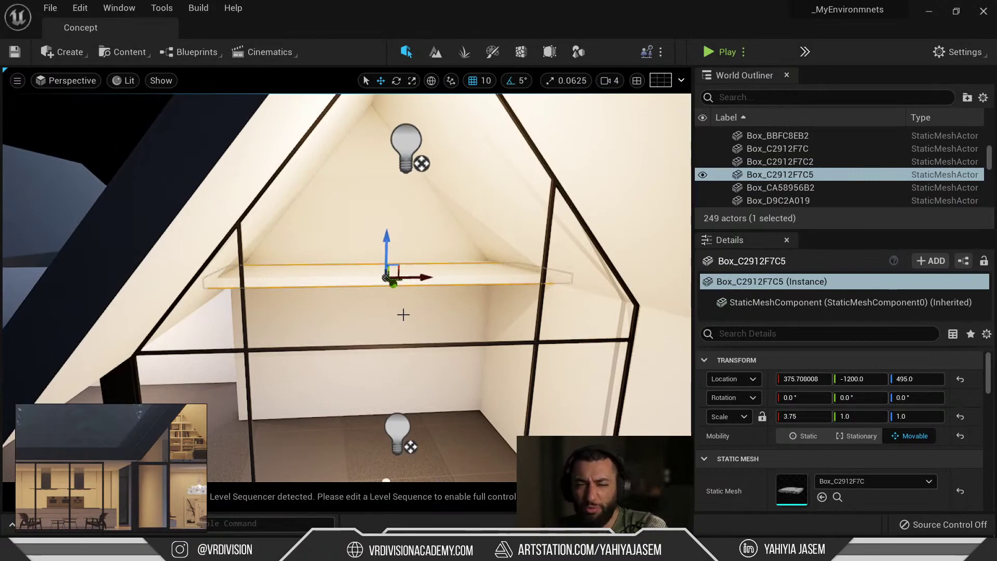
Step: Select individual roof segments on the smaller gable wing to examine its modular construction
right_click_drag(423, 290, 291, 345)
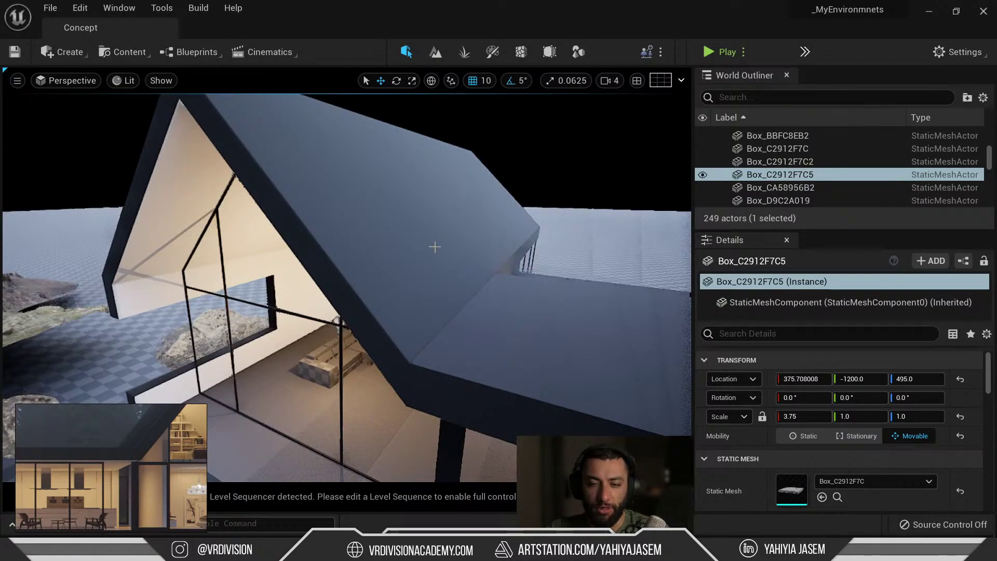
right_click_drag(435, 247, 338, 268)
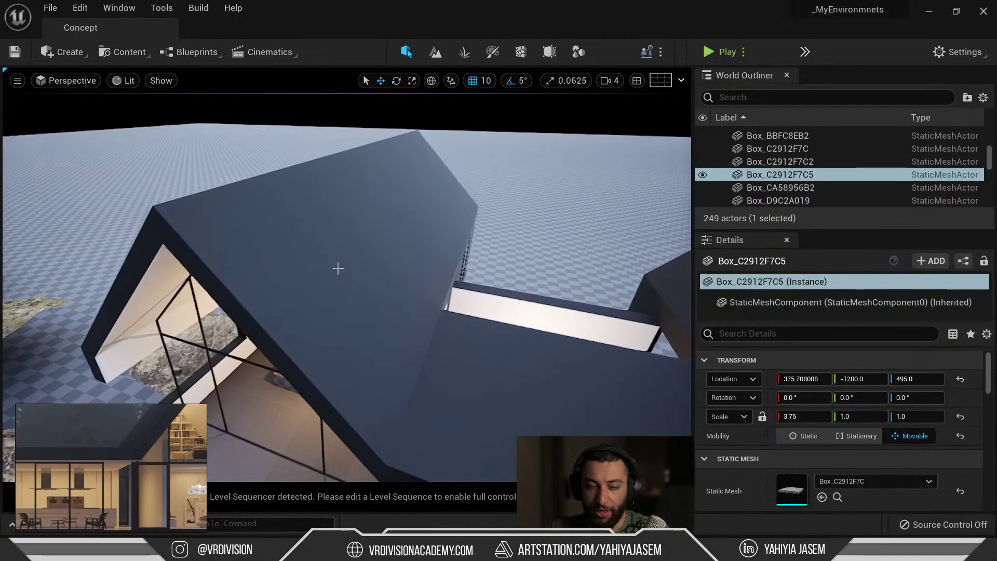
left_click(357, 251)
left_click(229, 307)
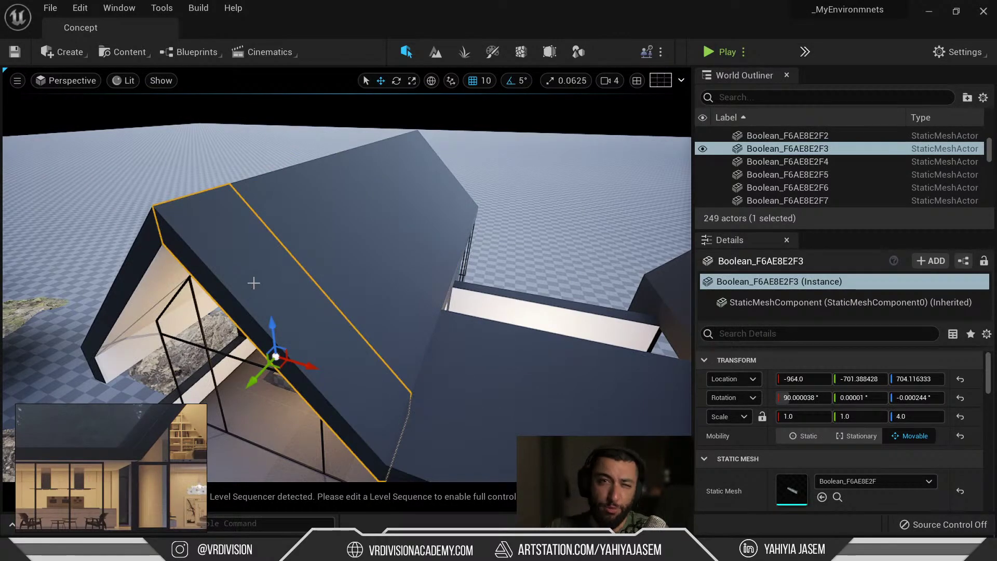
left_click(325, 247)
Step: Clear the selection and survey the whole house together with the rocky shoreline, water and mannequins
right_click_drag(414, 218, 503, 280)
key("Escape")
key("d")
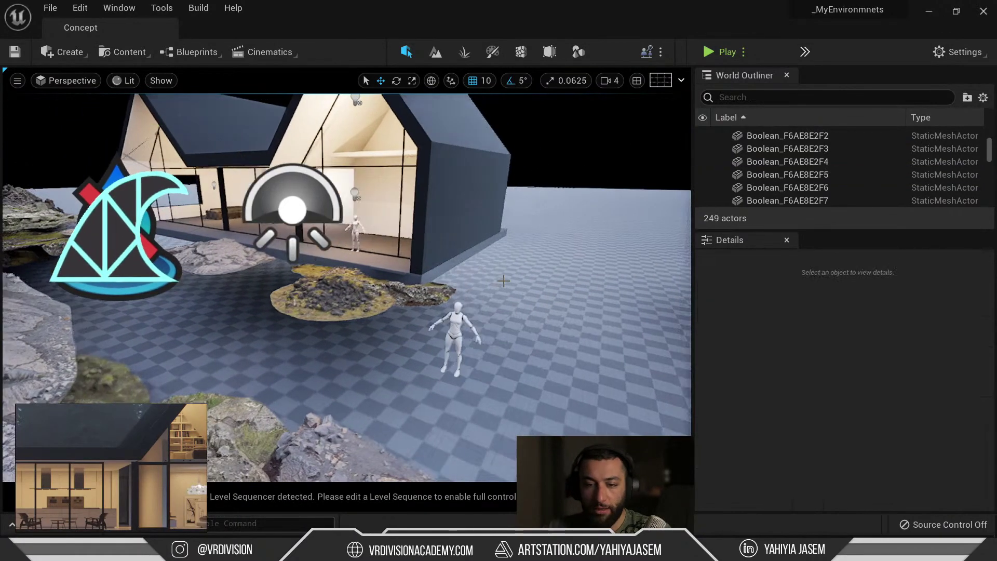
right_click(488, 296)
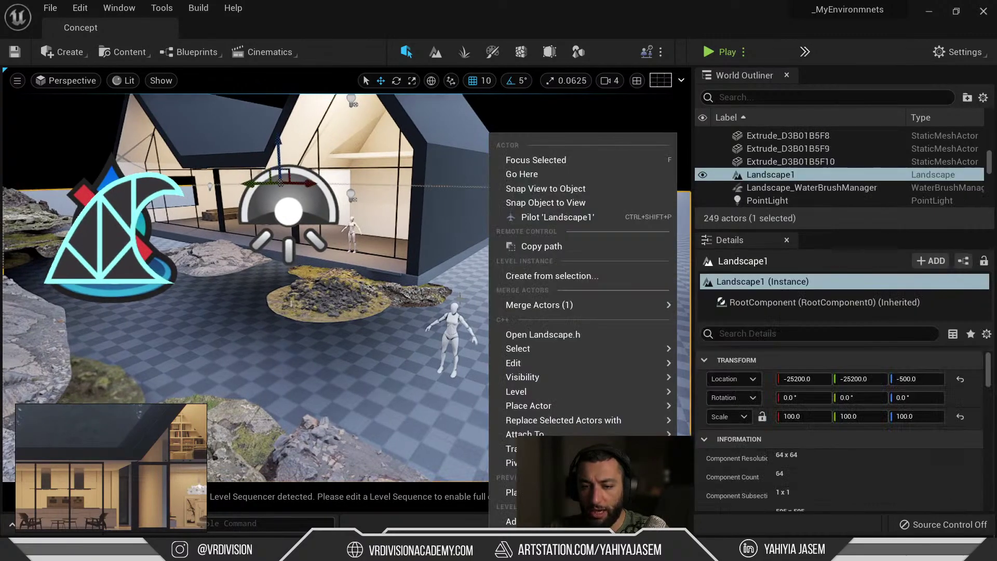
key("Escape")
key("Escape")
right_click_drag(460, 296, 349, 283)
key("w")
key("s")
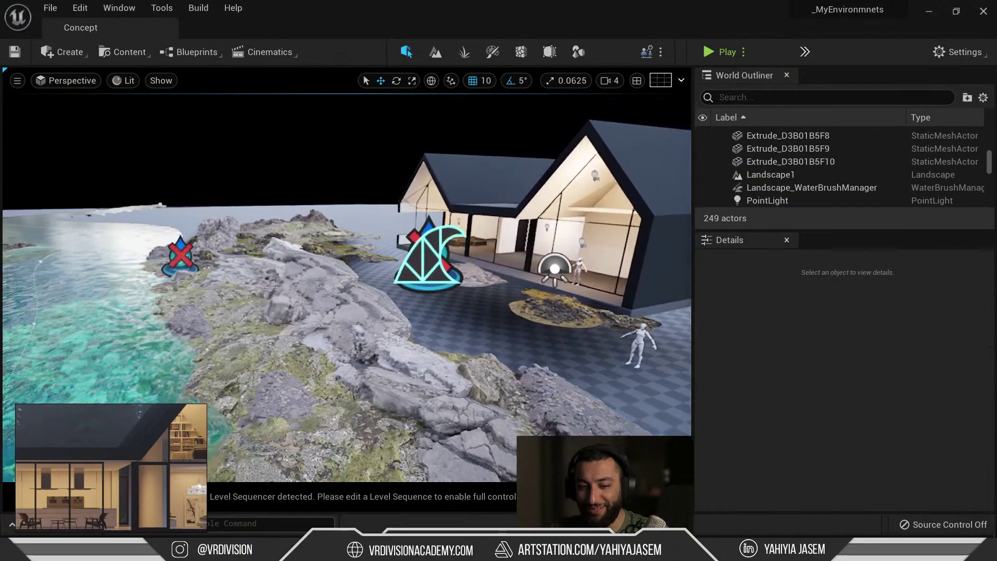
right_click_drag(437, 301, 436, 302)
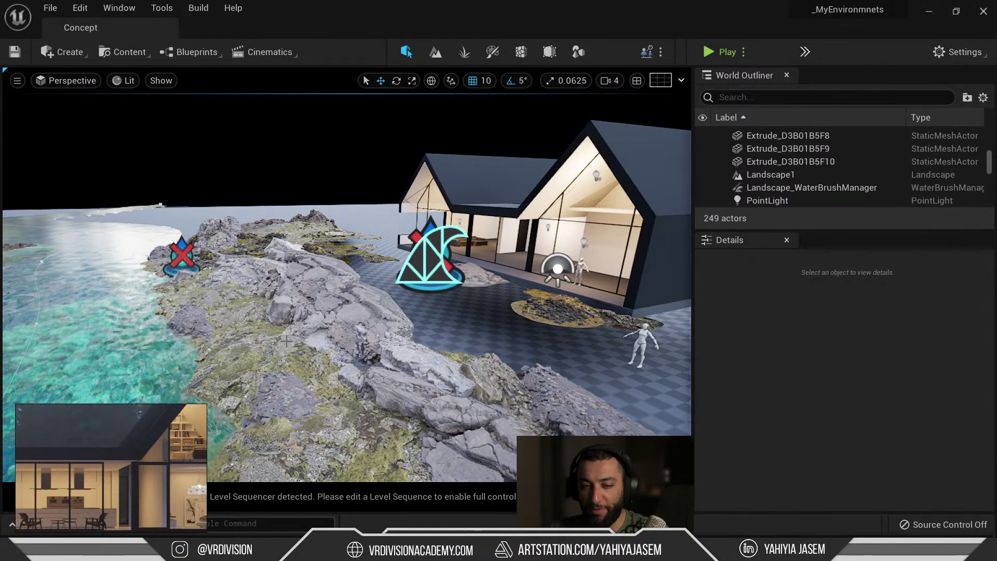
Step: Consult the reference image at full size and view the scene through CineCameraActor1 in immersive mode
key("ctrl+f")
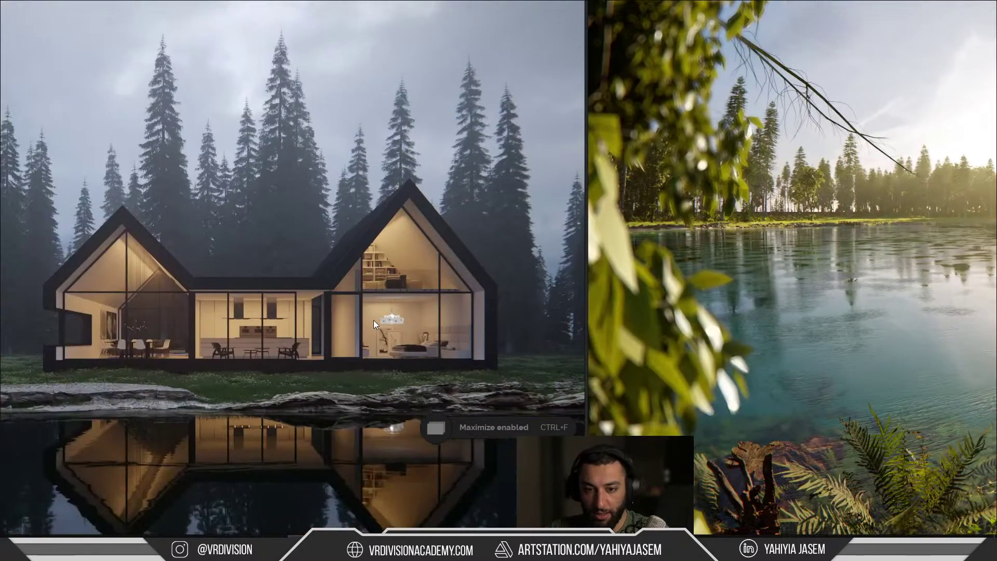
key("ctrl+f")
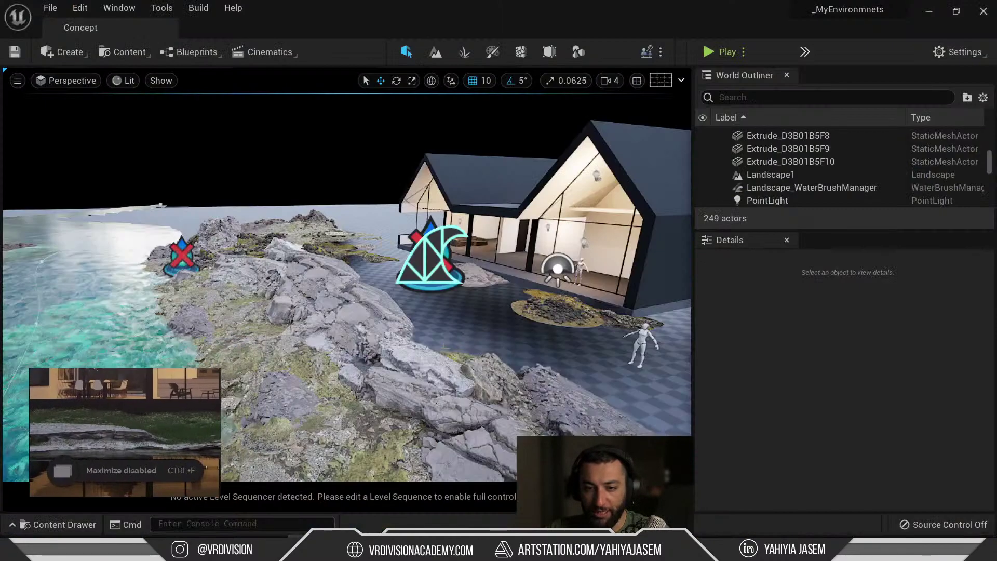
left_click(68, 81)
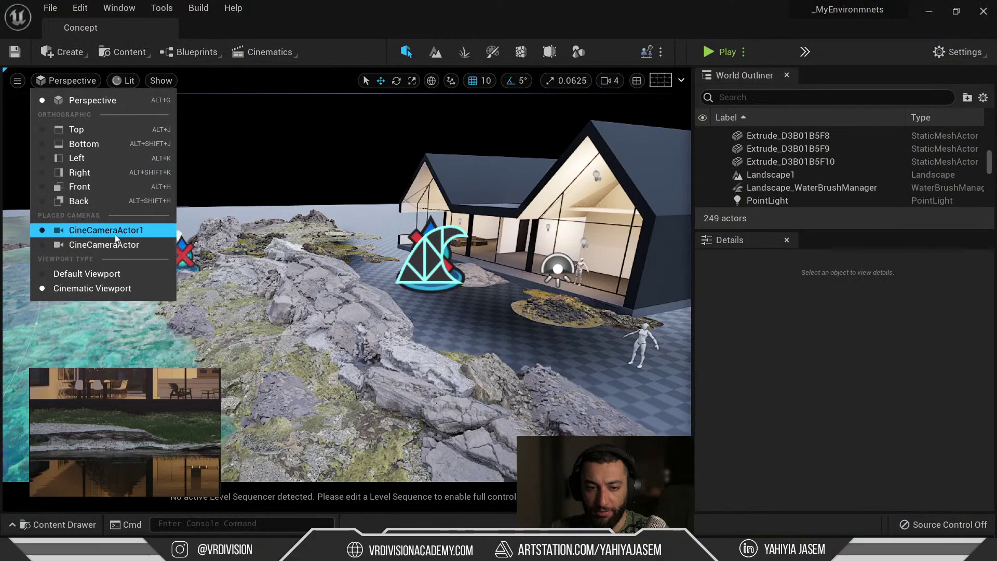
left_click(114, 234)
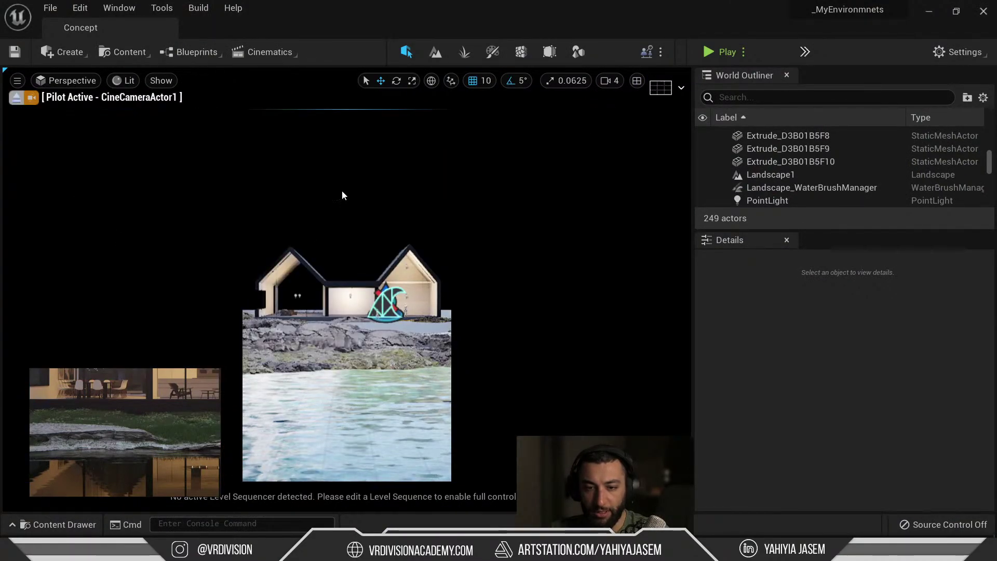
key("F11")
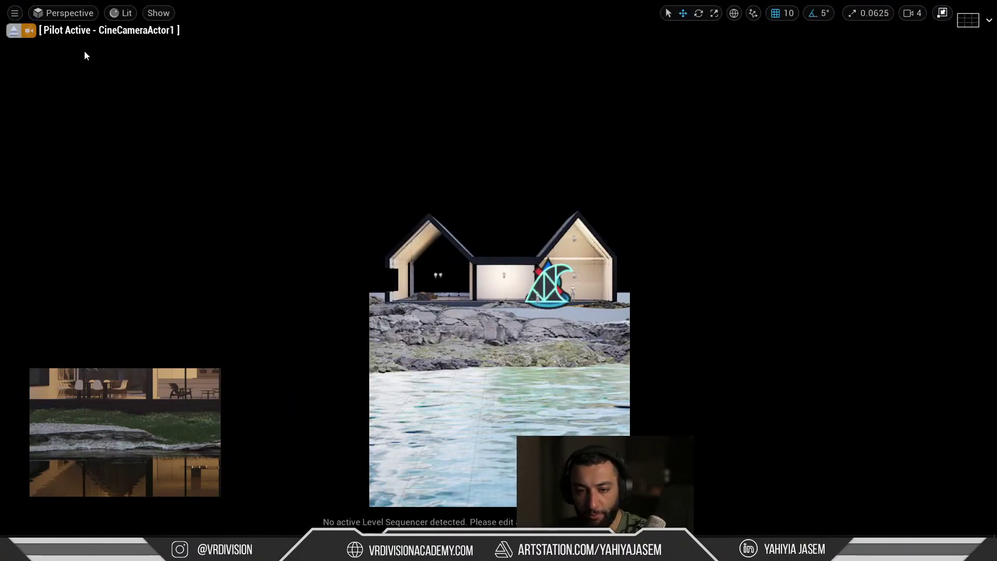
Step: View the scene through CineCameraActor and compare the house and shoreline with the enlarged reference image
left_click(70, 16)
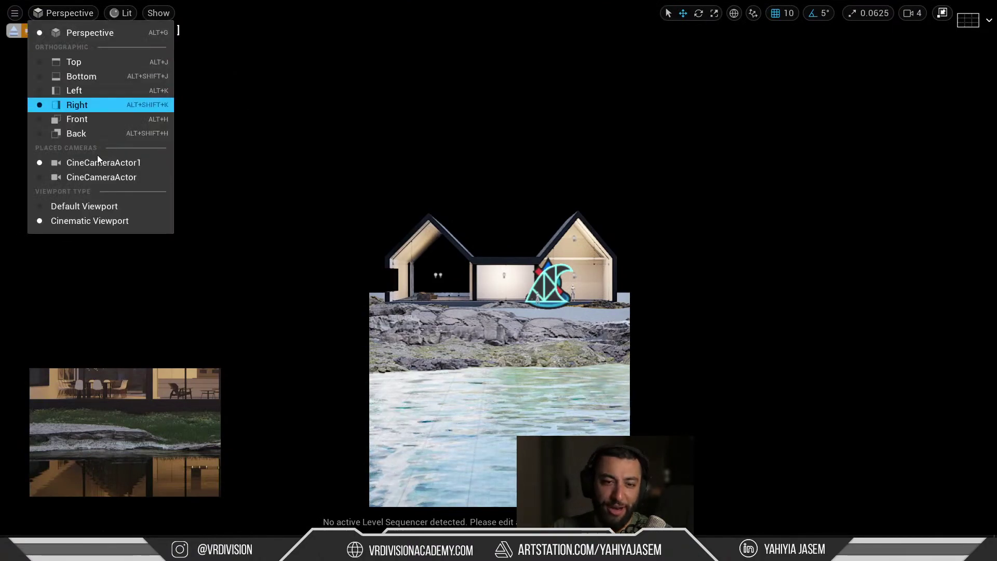
left_click(97, 178)
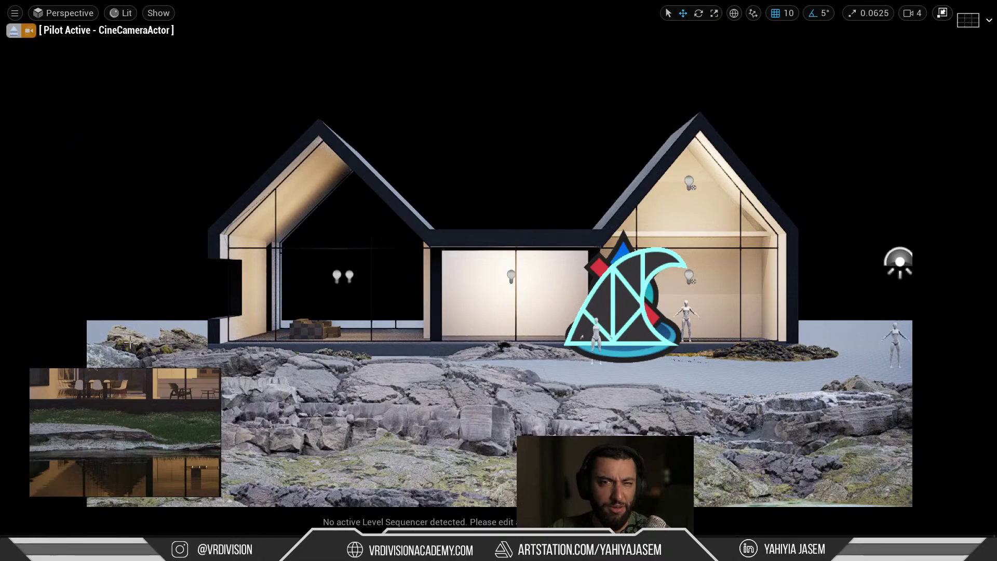
right_click_drag(194, 418, 309, 307)
key("ctrl+f")
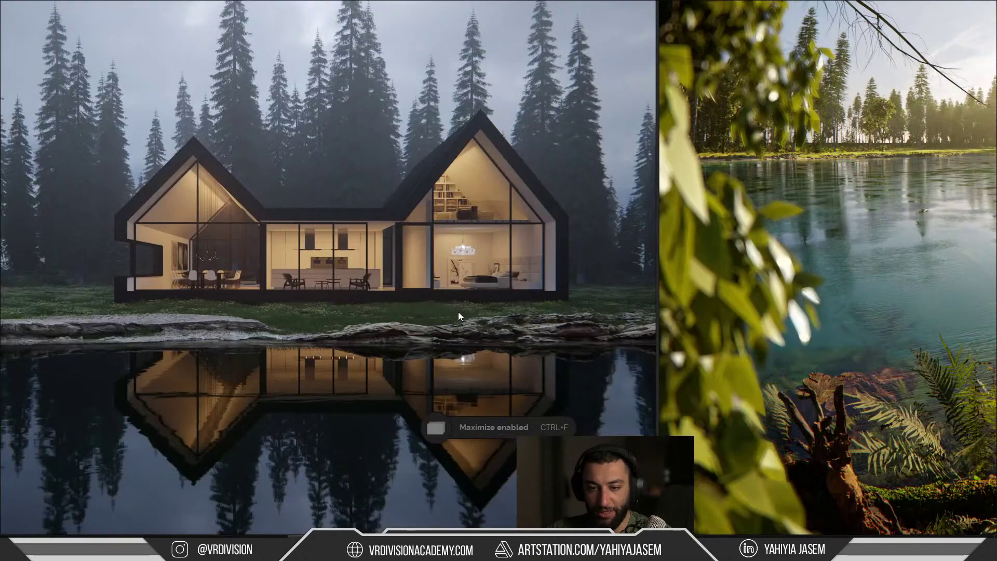
scroll(118, 309, "up", 5)
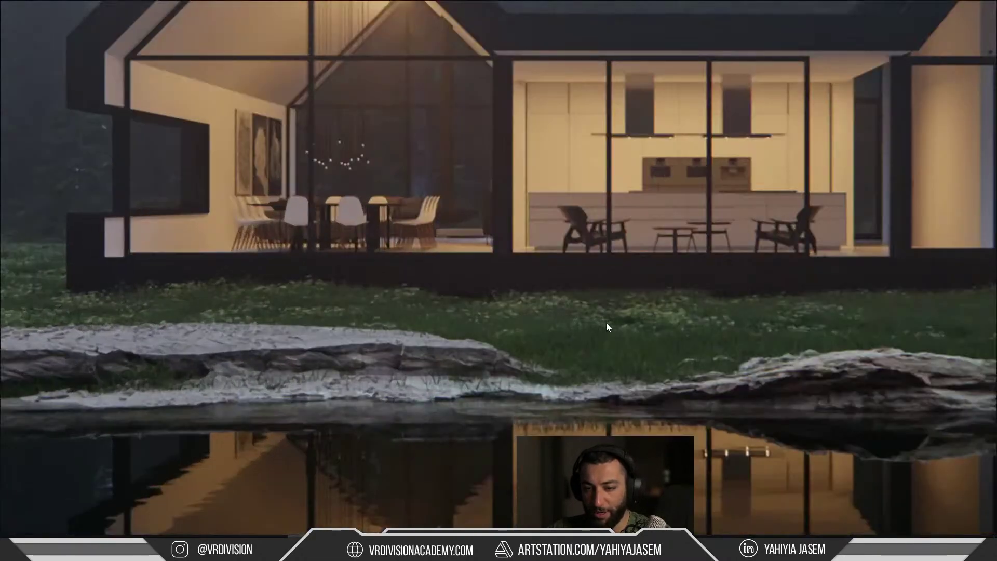
key("ctrl+f")
scroll(46, 361, "down", 4)
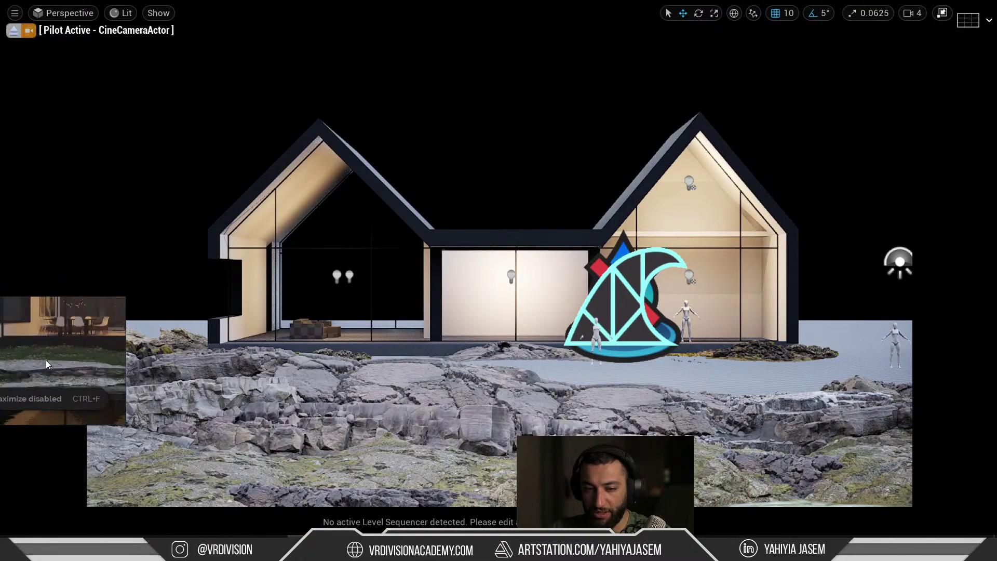
Step: Stop piloting CineCameraActor, enable Game View and examine the terrain and rocks around the house
left_click(12, 35)
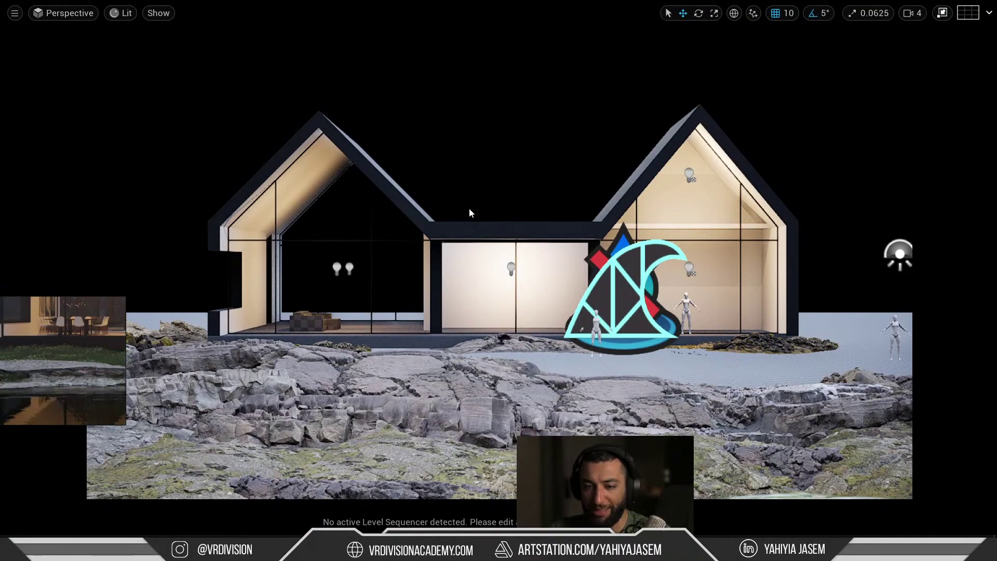
scroll(486, 210, "down", 10)
right_click_drag(502, 211, 485, 234)
key("w")
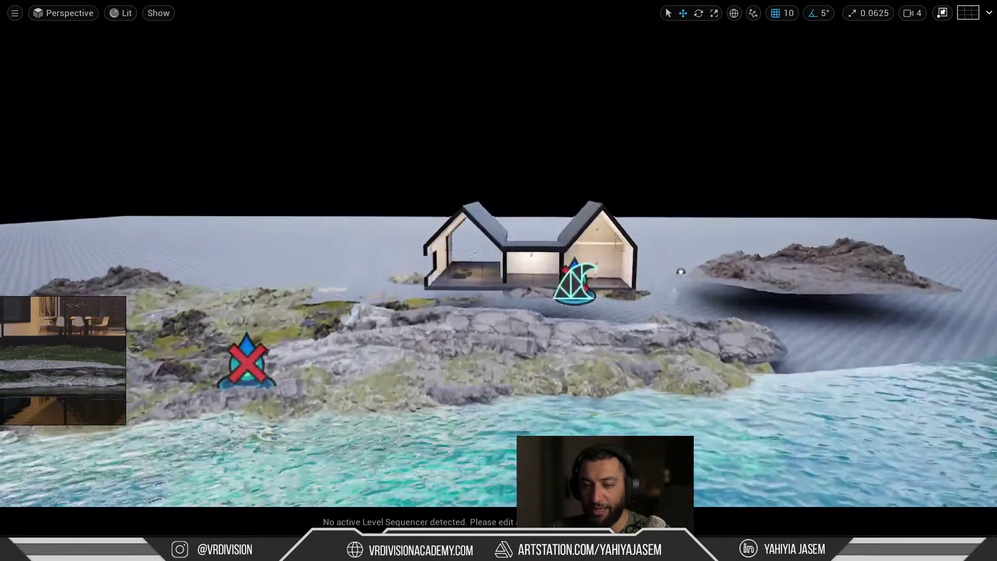
right_click_drag(495, 283, 496, 342)
key("s")
right_click_drag(495, 283, 556, 278)
key("g")
right_click_drag(495, 282, 467, 276)
key("s")
right_click_drag(645, 242, 673, 229)
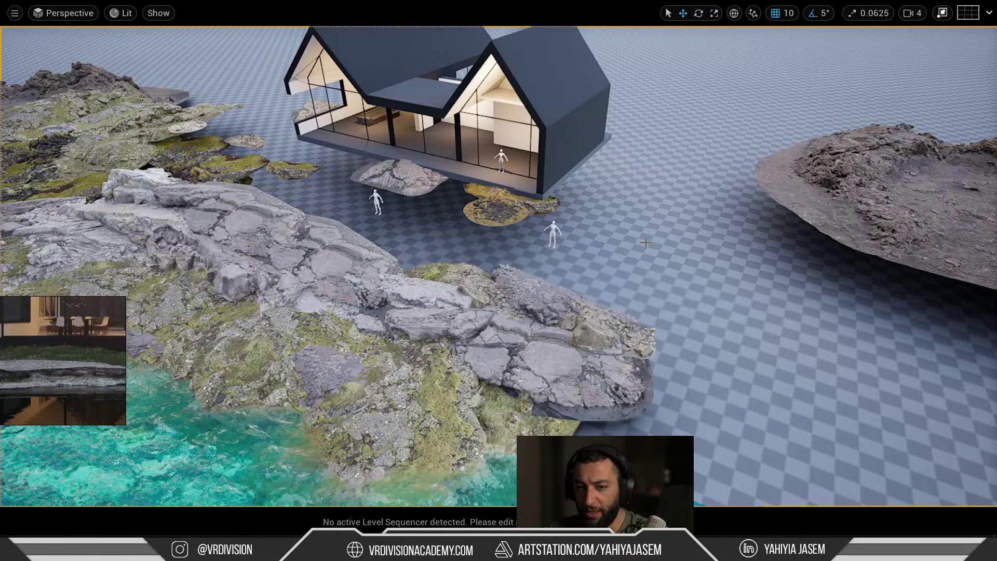
Step: Exit immersive mode, deselect the landscape and save the Concept level
key("F11")
key("f")
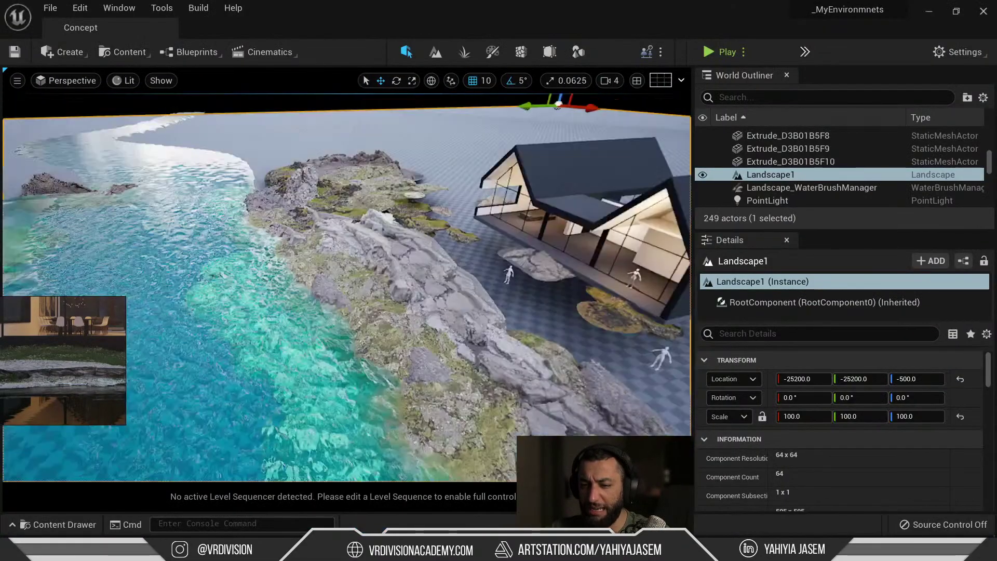
key("Escape")
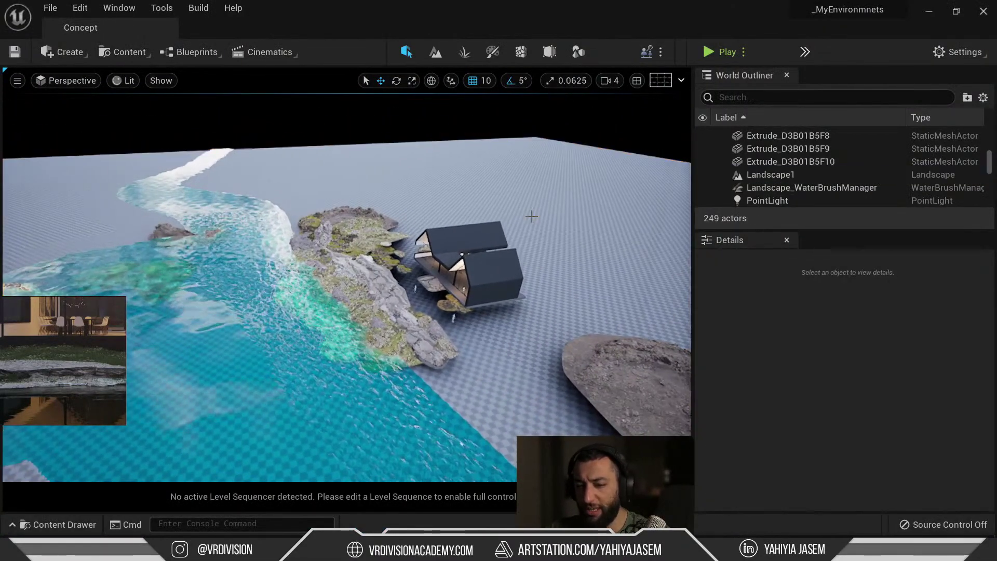
key("ctrl+s")
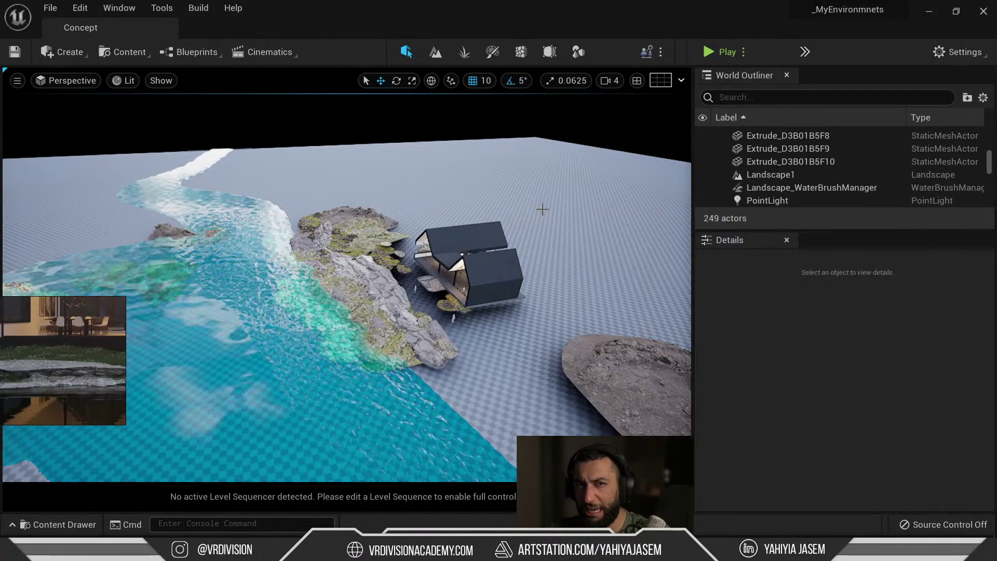
Step: Launch World Creator 2.4.2f1, move the reference image out of the way and maximize the application window
key("super")
type("wor")
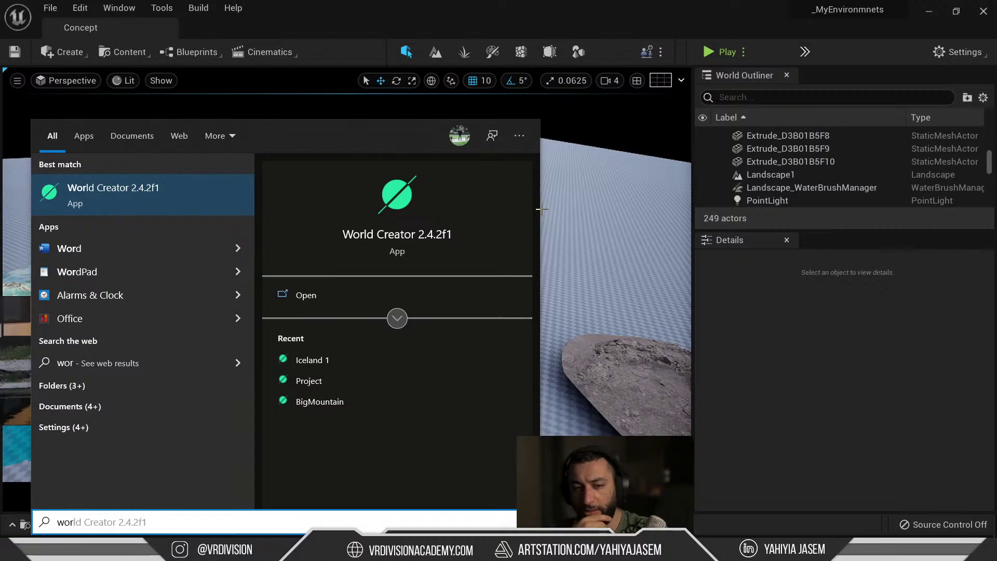
key("Return")
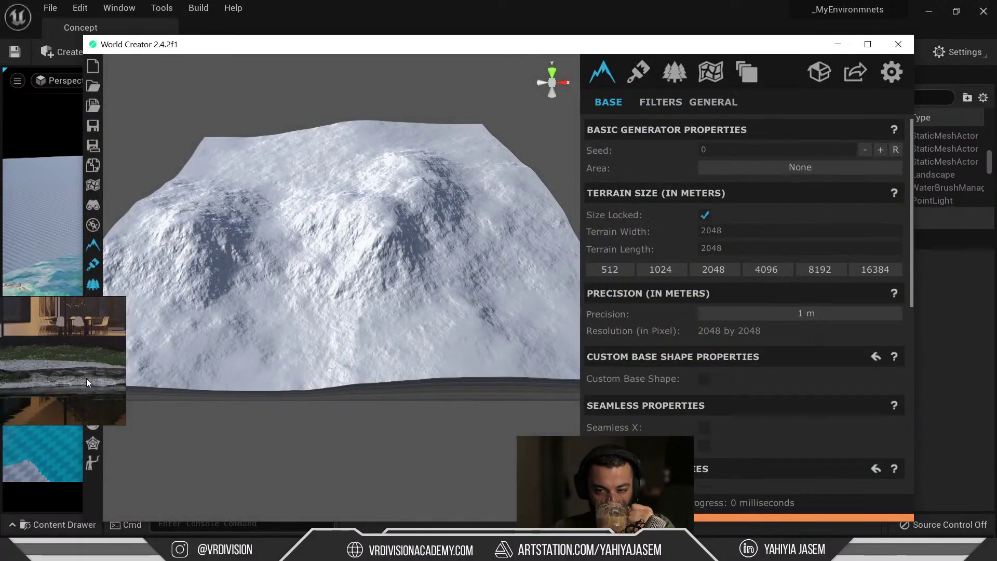
right_click_drag(84, 374, 0, 374)
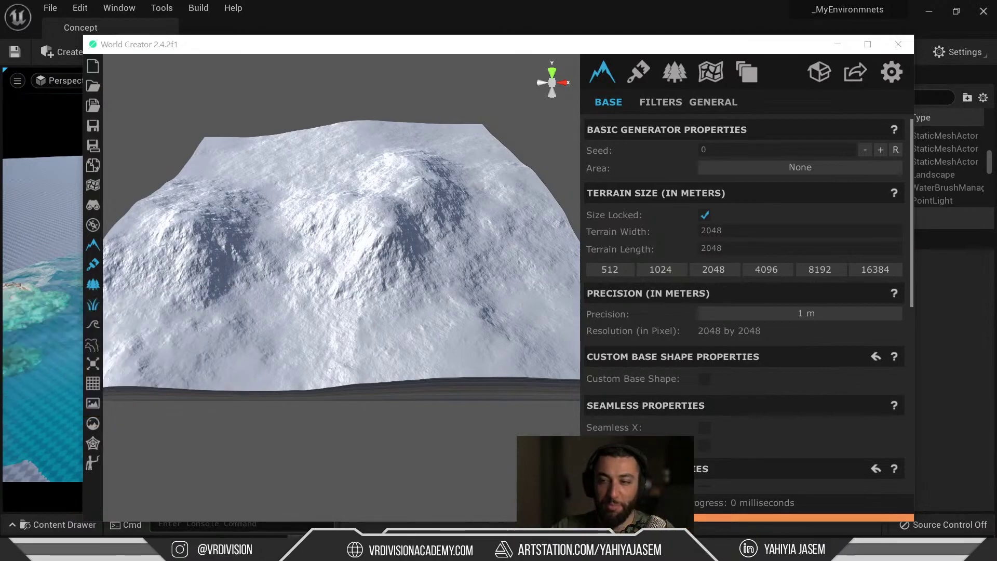
double_click(406, 46)
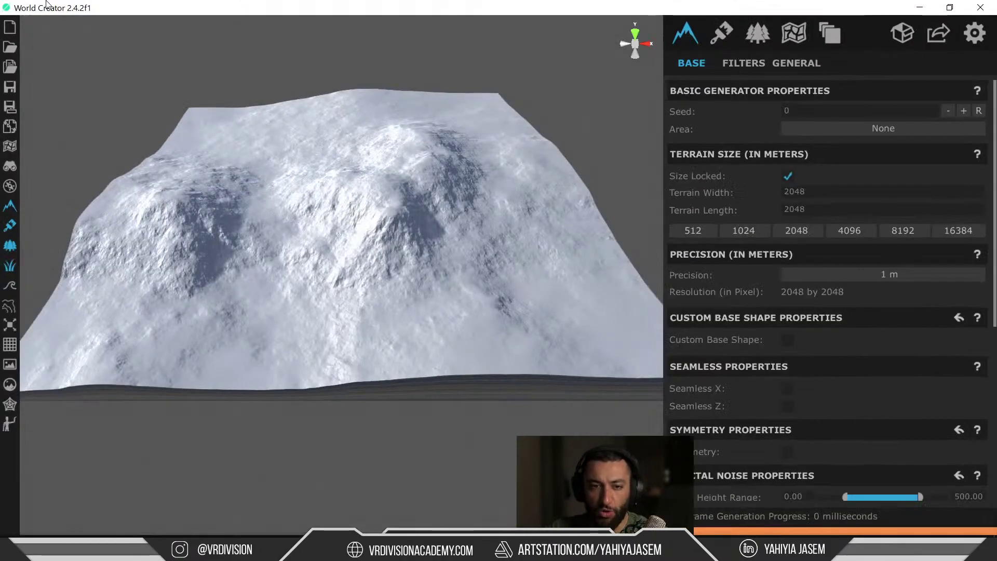
Step: Switch to Chrome, search the web for "unreal engine technical guide landscsape" and maximize the browser window
right_click_drag(217, 111, 276, 167)
right_click_drag(381, 123, 409, 130)
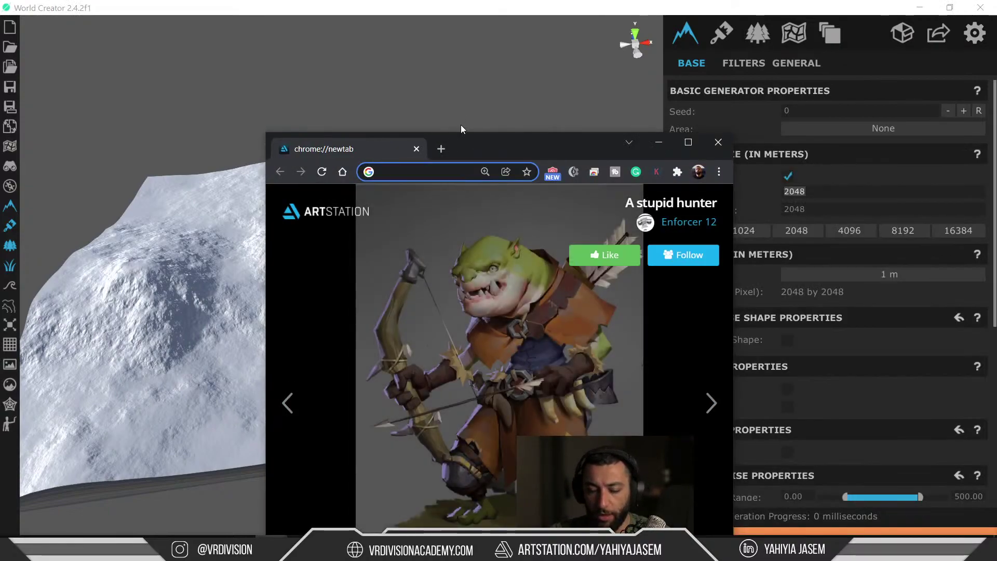
type("unreal")
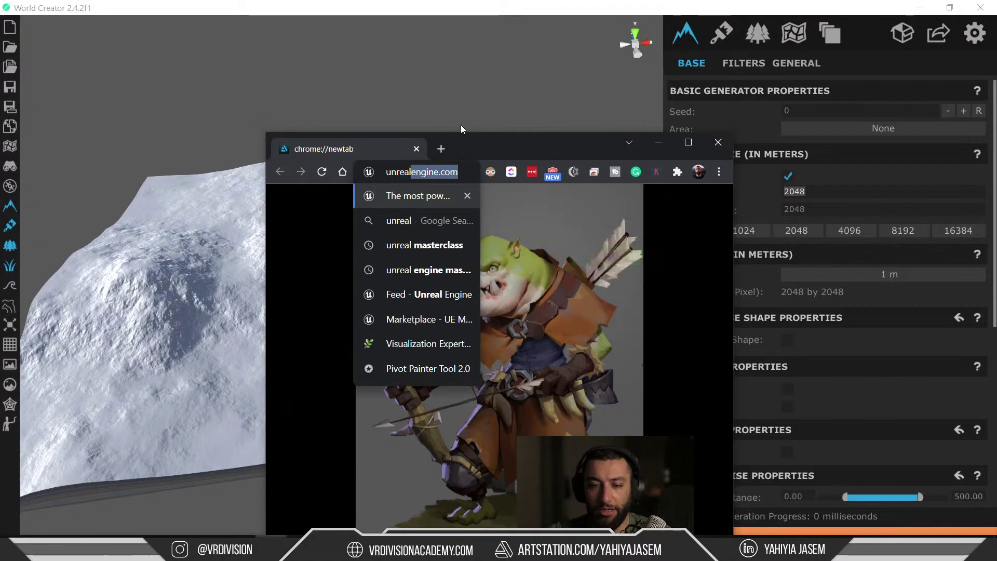
type(" engine technical ")
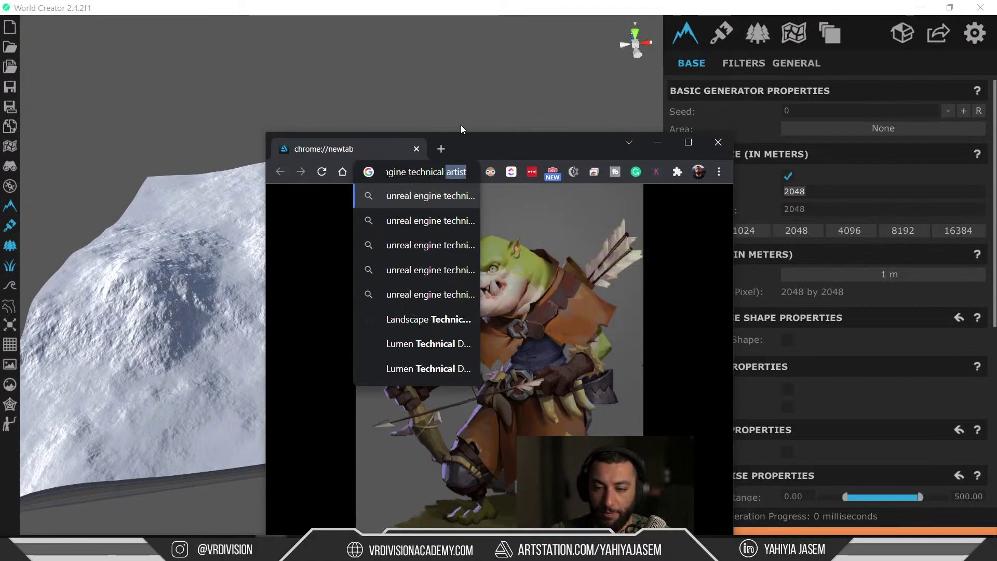
type("guide landscsape")
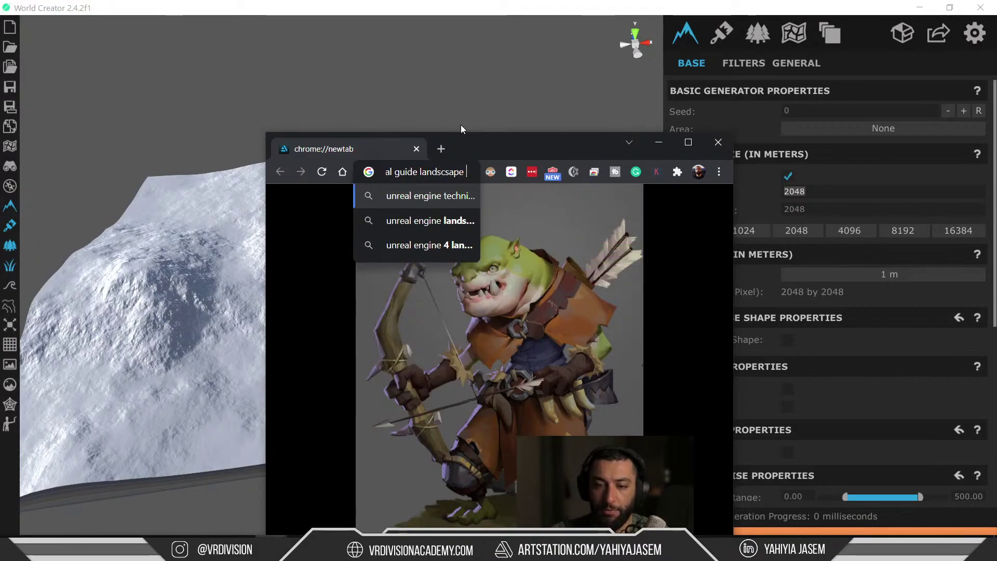
key("Return")
double_click(491, 150)
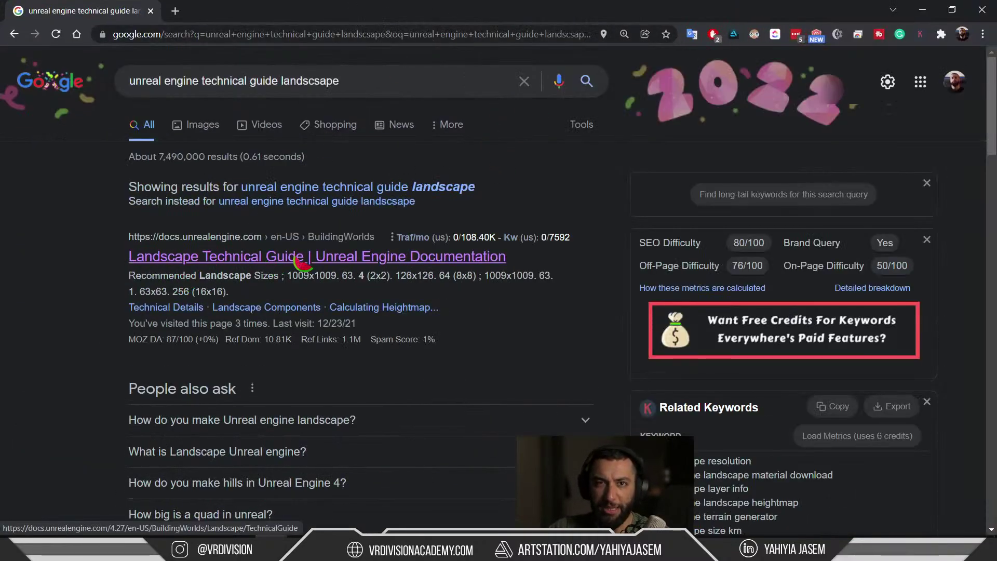
Step: Open the Landscape Technical Guide from the Unreal Engine Documentation and find its Recommended Landscape Sizes section
left_click_drag(124, 257, 281, 263)
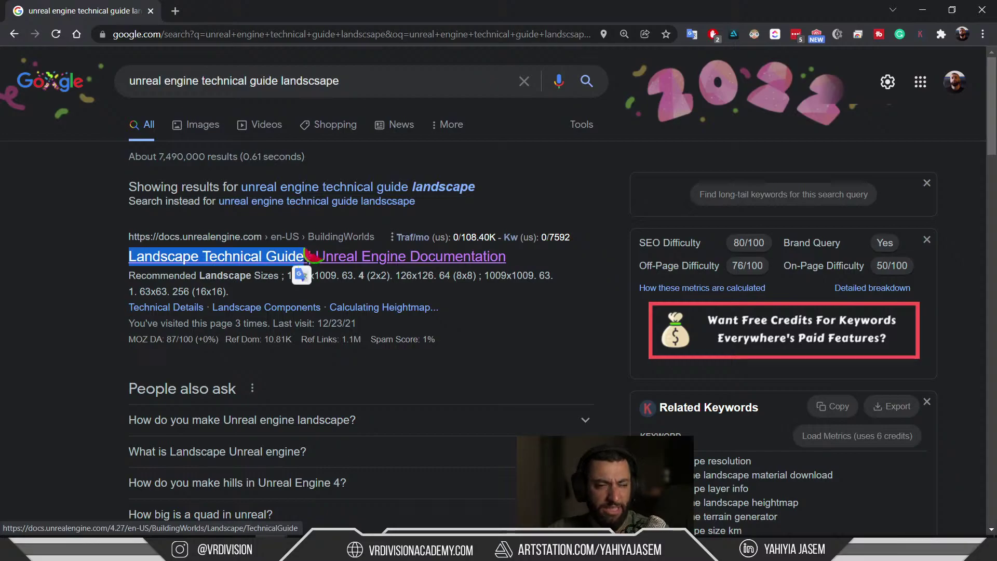
left_click(323, 257)
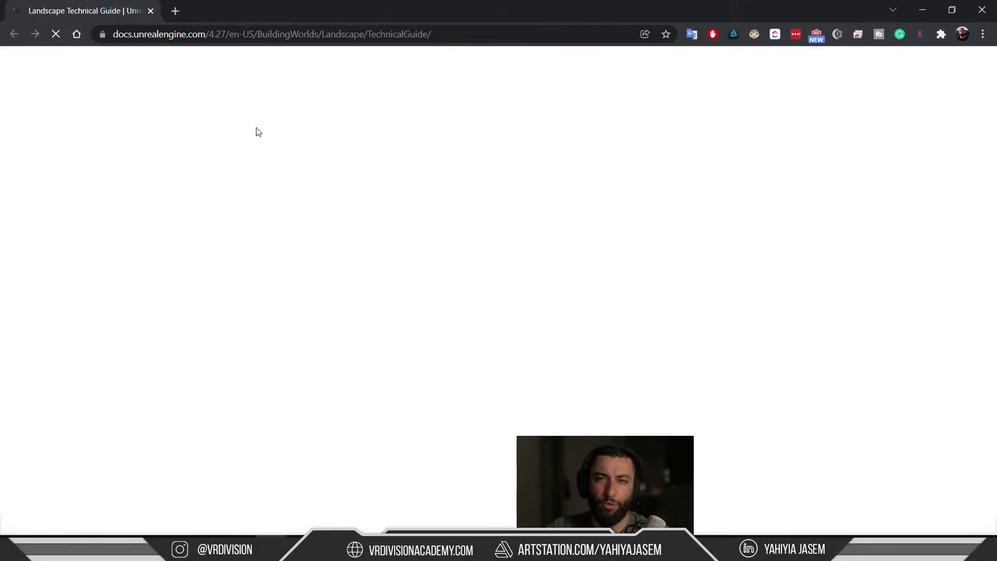
scroll(265, 145, "down", 20)
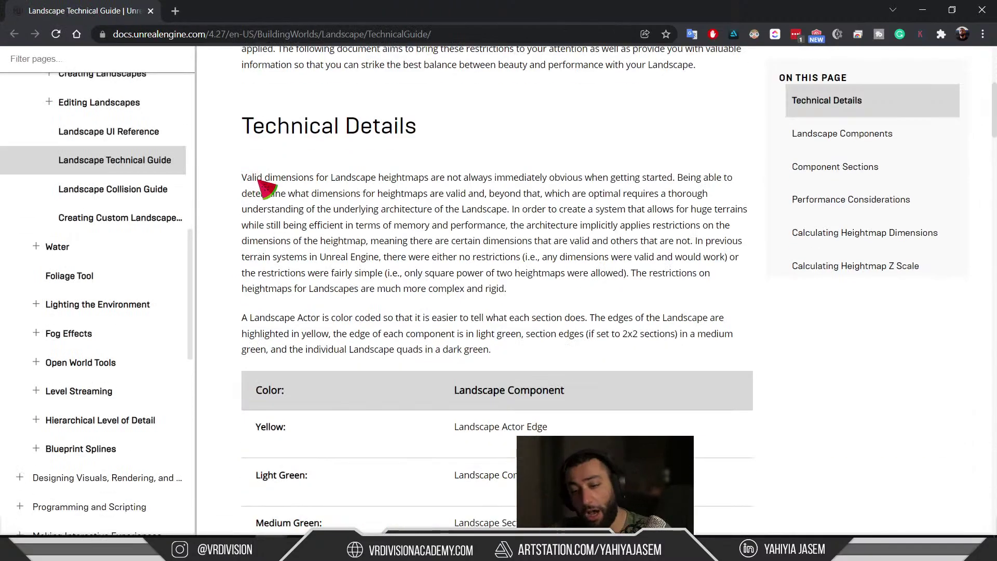
scroll(409, 196, "down", 20)
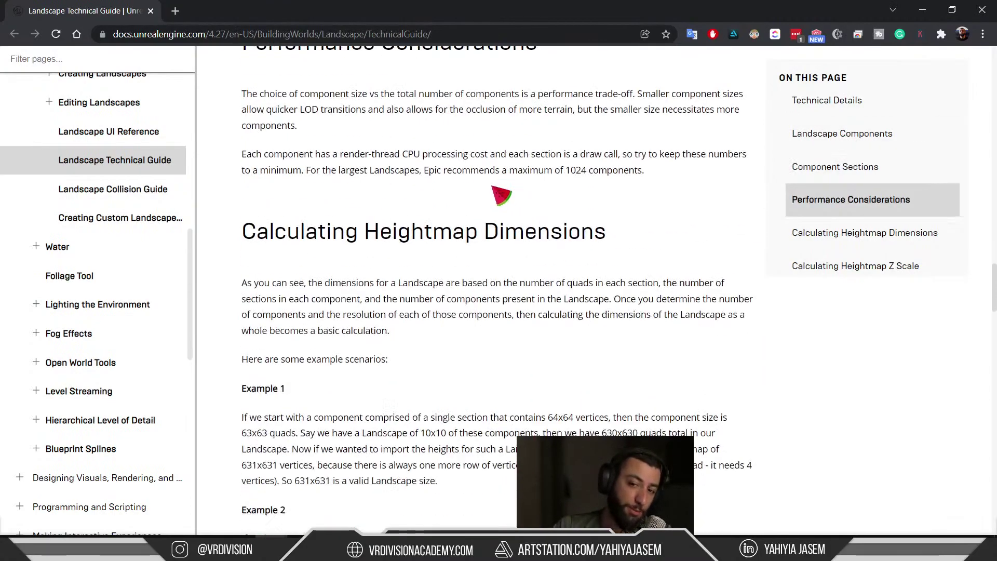
scroll(386, 161, "down", 9)
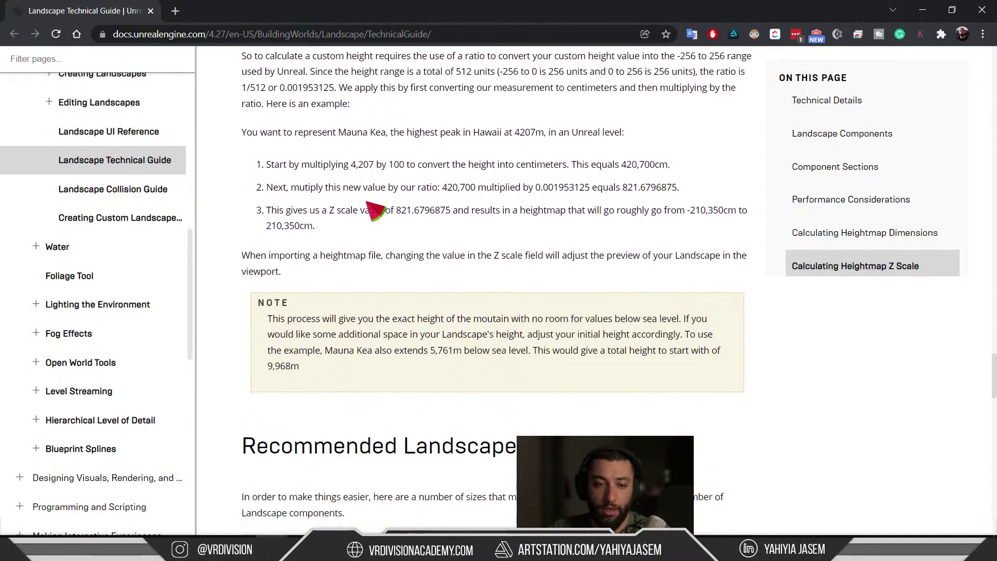
scroll(358, 281, "down", 2)
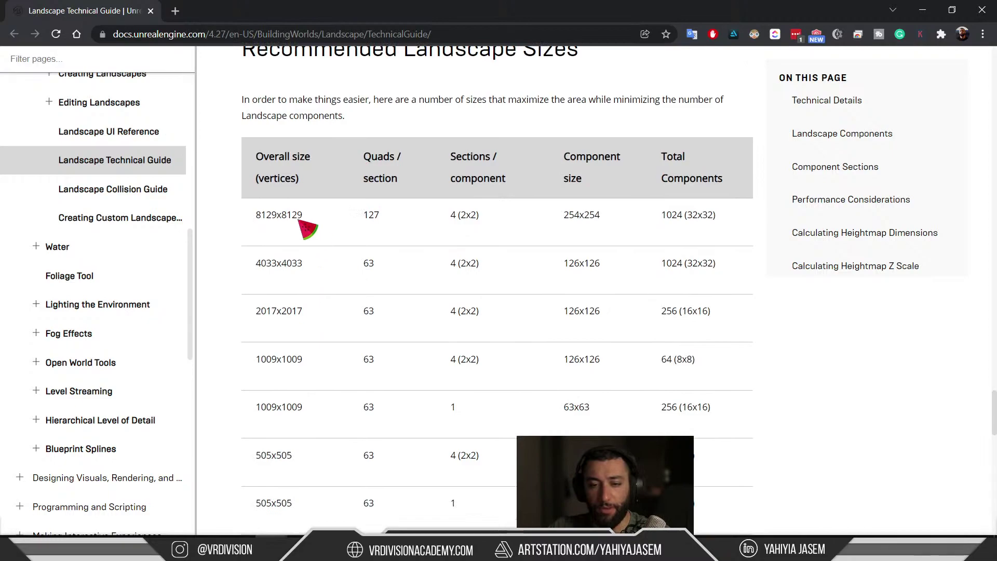
scroll(306, 227, "up", 7)
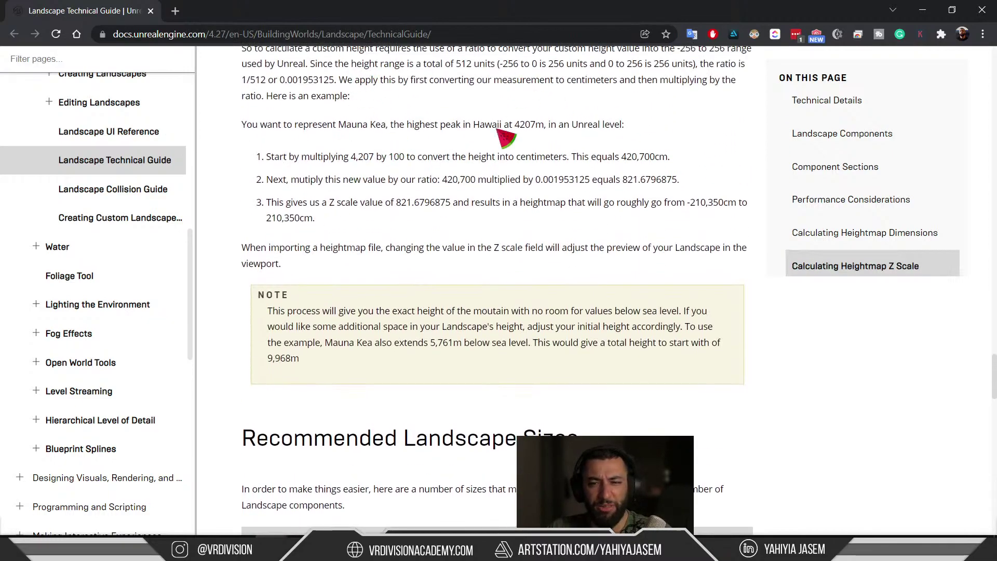
scroll(346, 133, "down", 5)
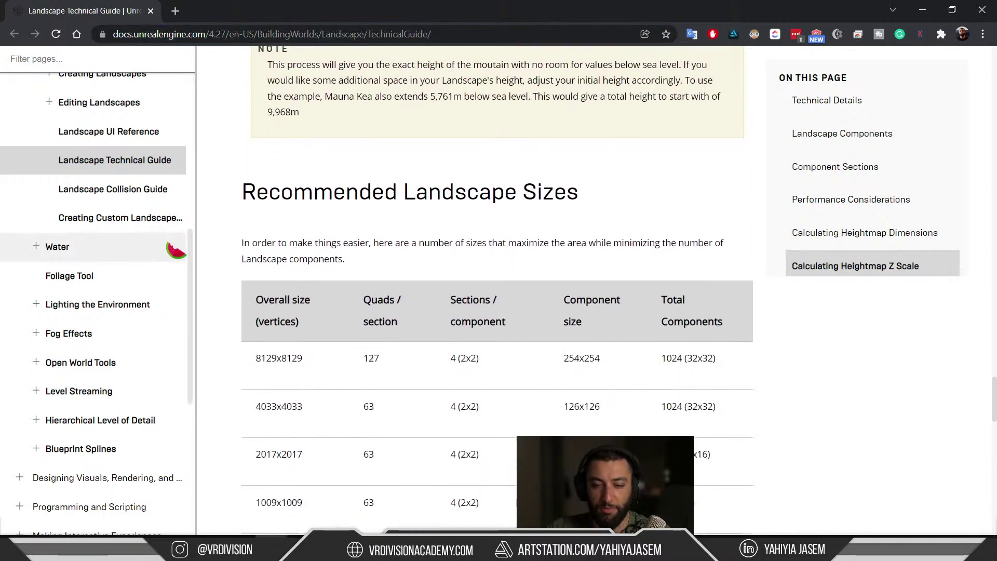
left_click_drag(258, 189, 509, 189)
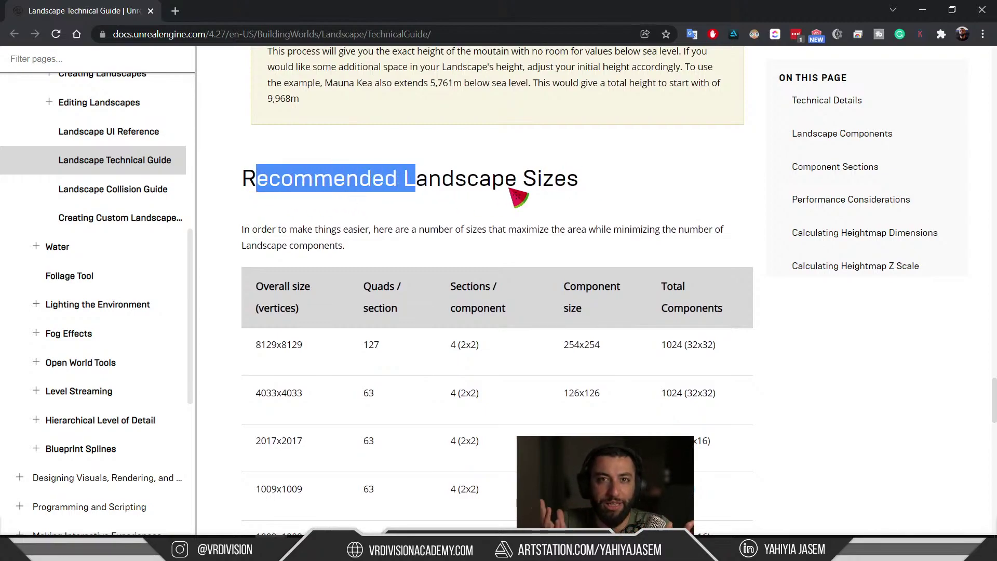
Step: Review the overall sizes 2017x2017, 1009x1009 and 505x505 in the recommended landscape sizes table
scroll(516, 124, "down", 4)
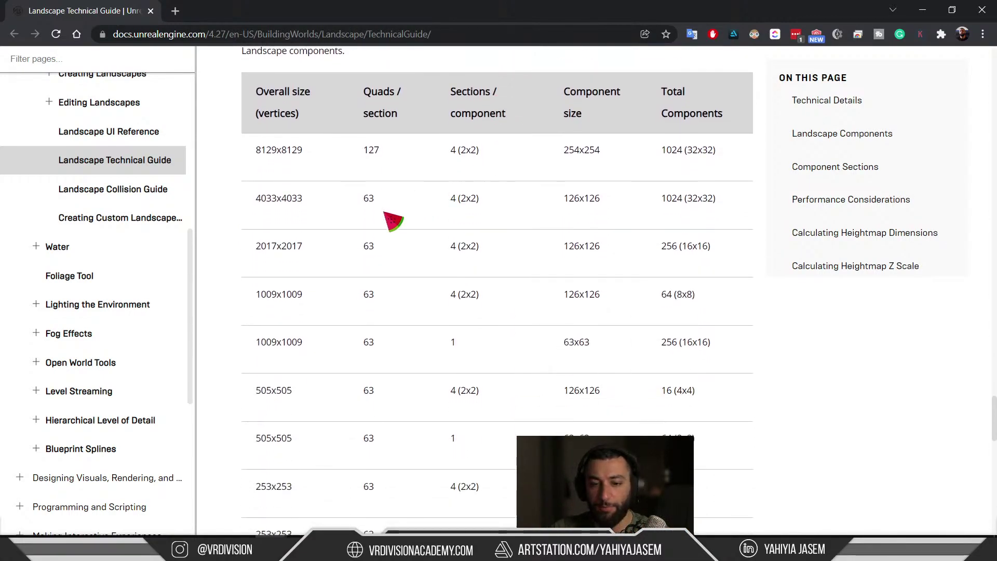
left_click_drag(309, 247, 261, 247)
left_click_drag(254, 294, 302, 296)
left_click_drag(282, 341, 256, 343)
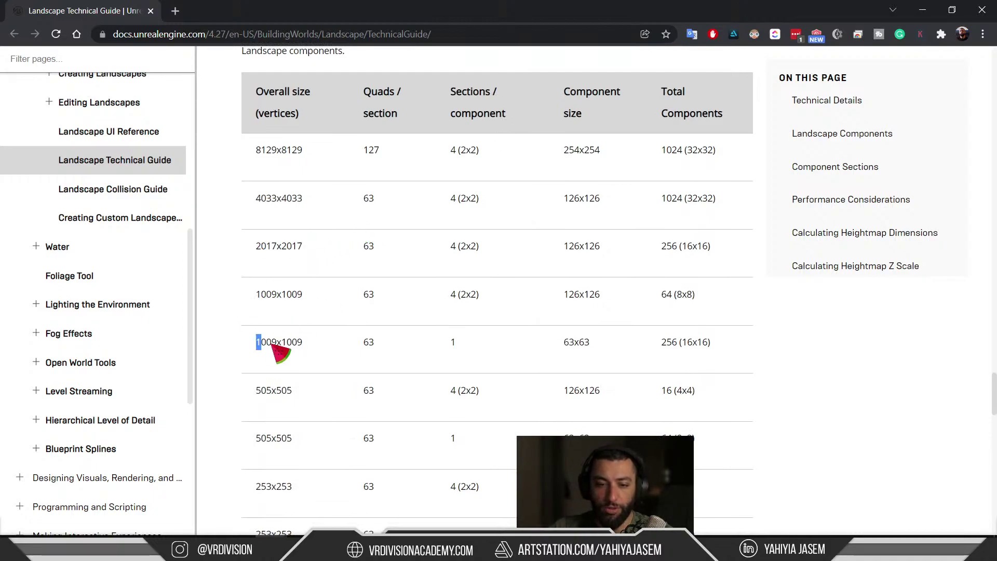
left_click_drag(255, 399, 273, 397)
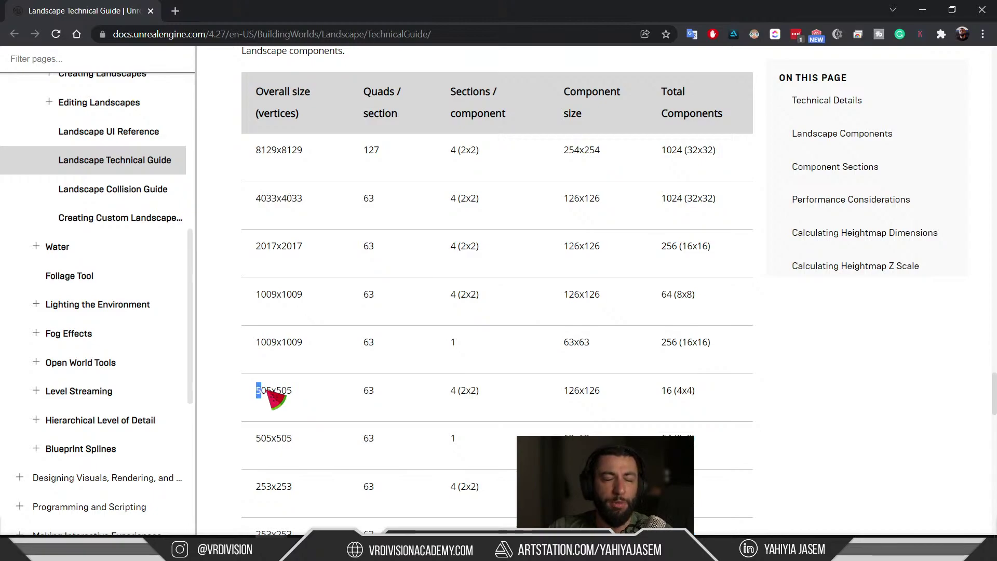
left_click(258, 396)
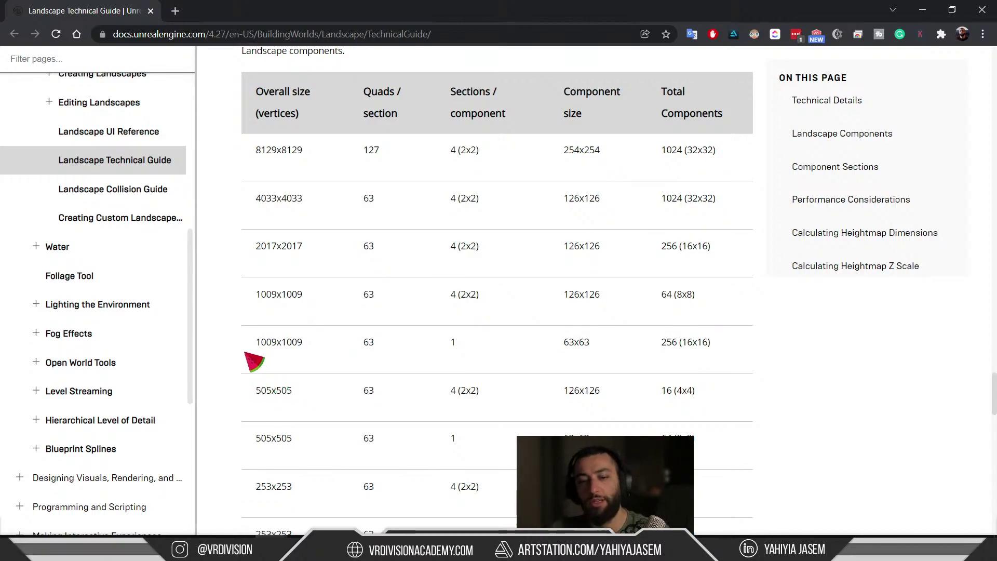
left_click_drag(252, 355, 309, 349)
Step: Return to World Creator and set the locked terrain width and length to 1009 m
left_click(922, 9)
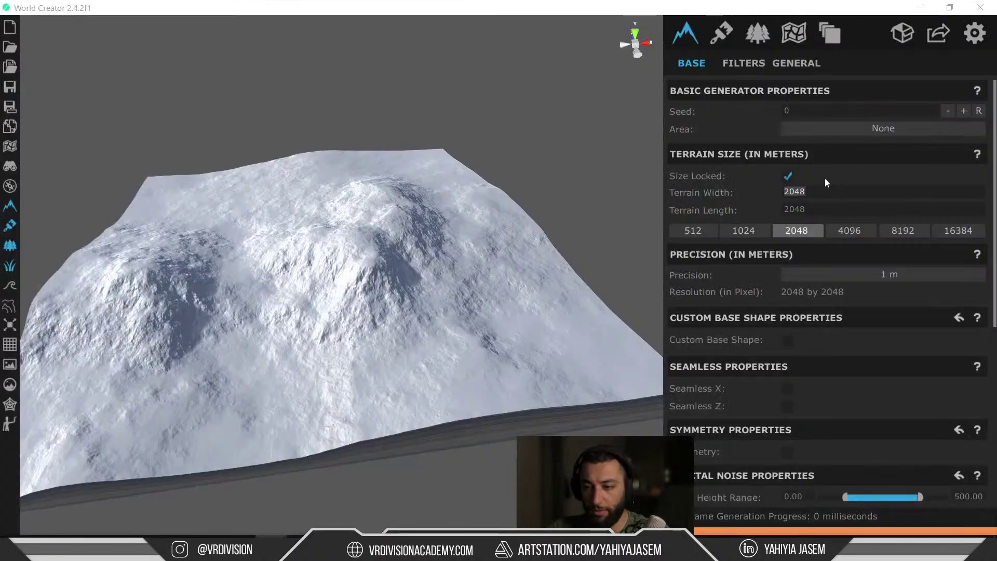
key("BackSpace")
key("BackSpace")
key("BackSpace")
key("BackSpace")
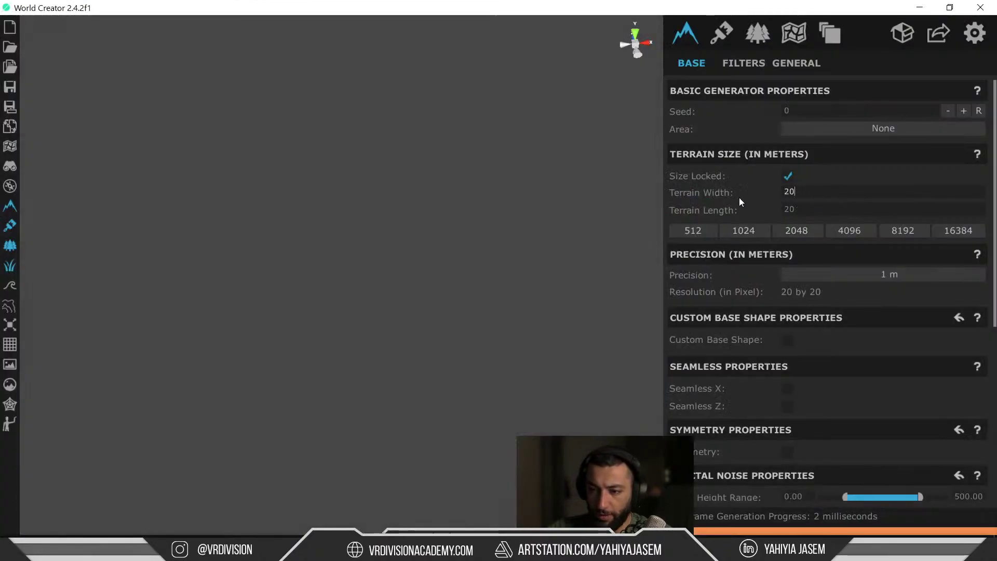
type("1009")
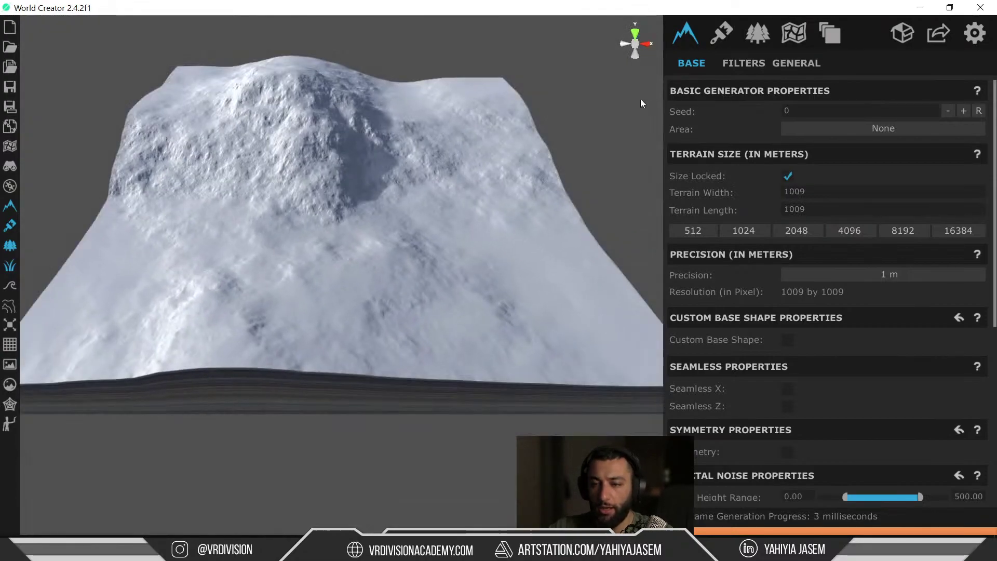
Step: Enable the custom base shape, flatten the entire terrain and finish editing the shape
scroll(773, 332, "down", 2)
left_click(787, 246)
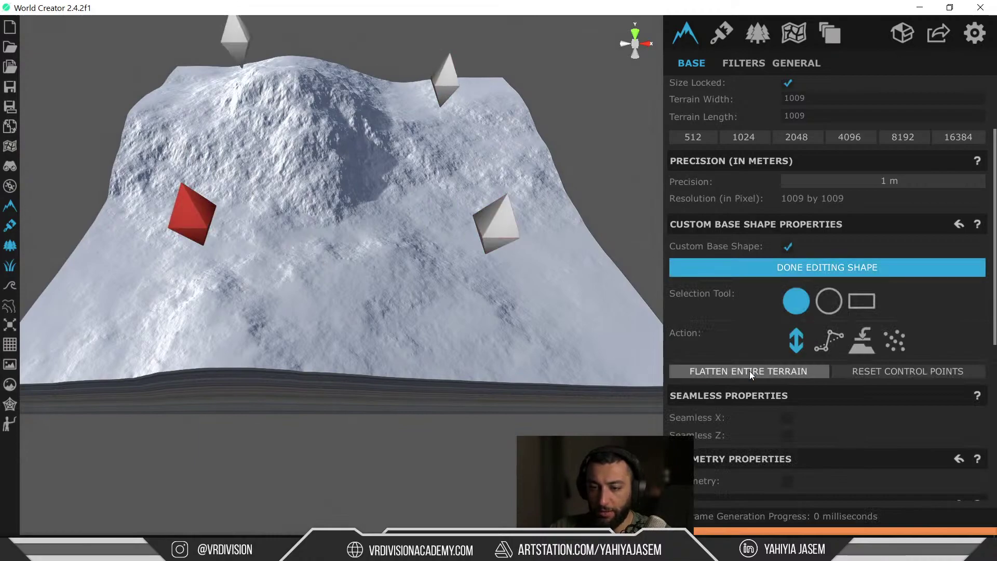
left_click(749, 371)
left_click(589, 330)
left_click(786, 268)
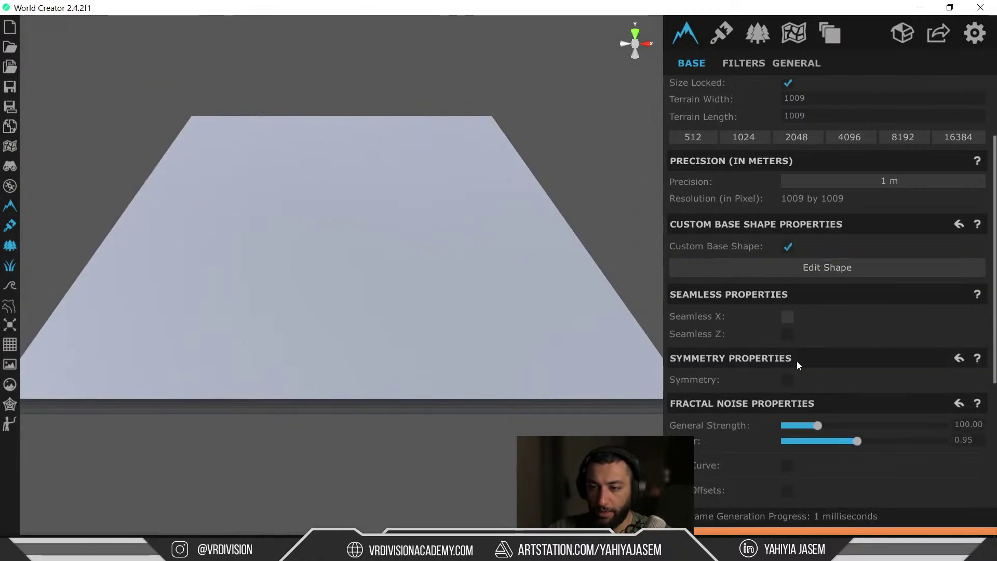
scroll(802, 394, "down", 4)
scroll(806, 419, "up", 5)
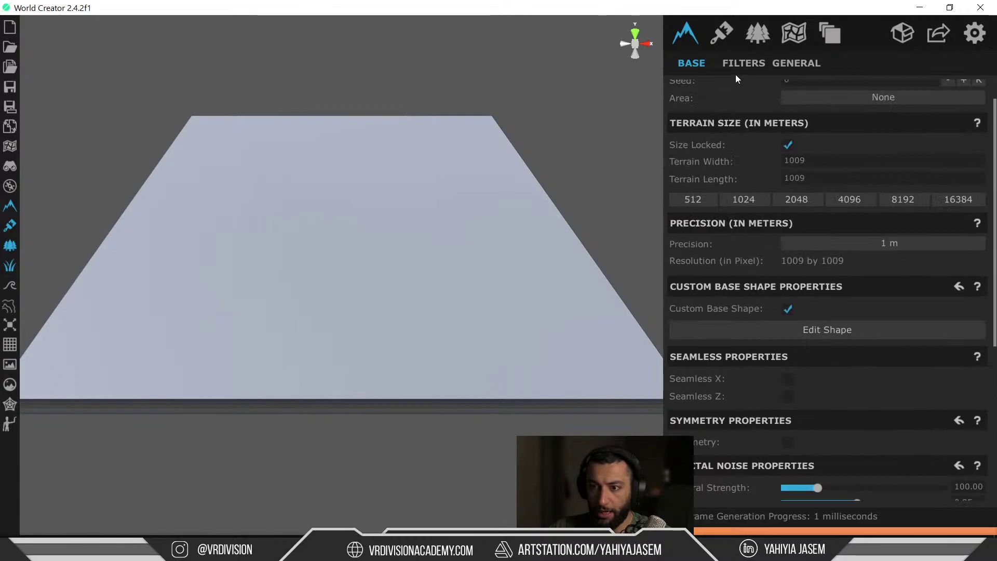
Step: Add a filter layer, look at the Path and Shape filters in the Design category and return to the layer
left_click(740, 66)
left_click(697, 110)
left_click(806, 199)
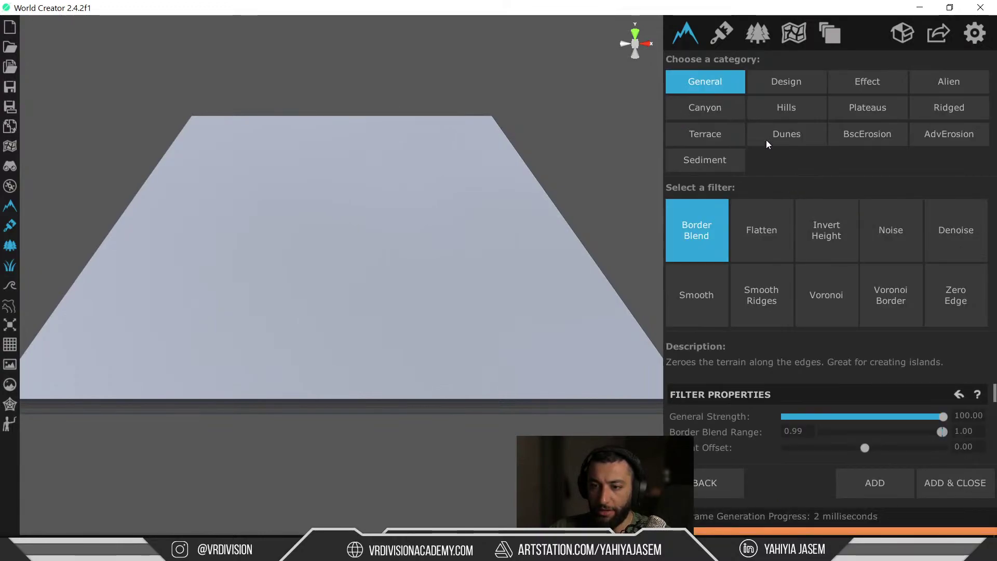
left_click(788, 83)
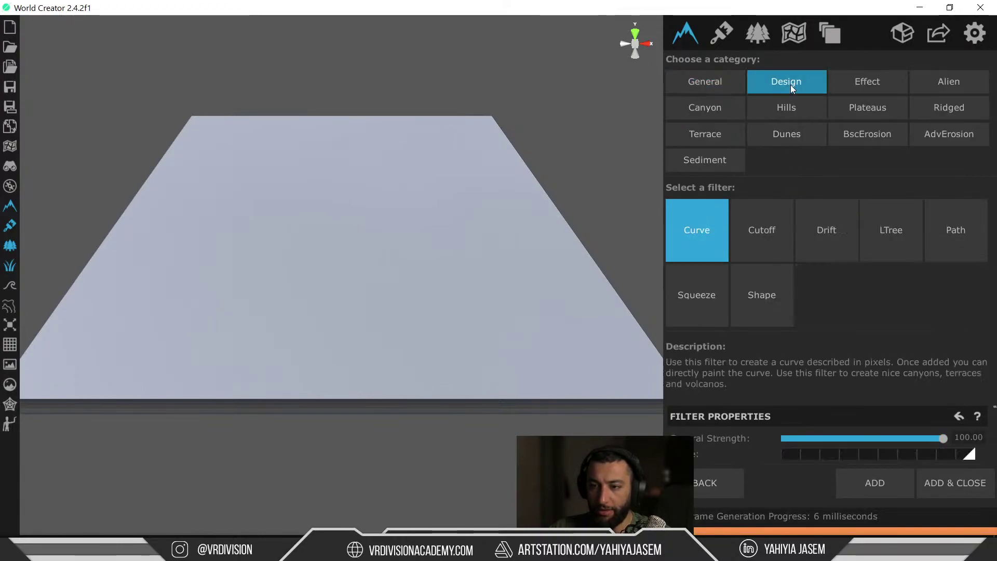
left_click(951, 238)
left_click(768, 307)
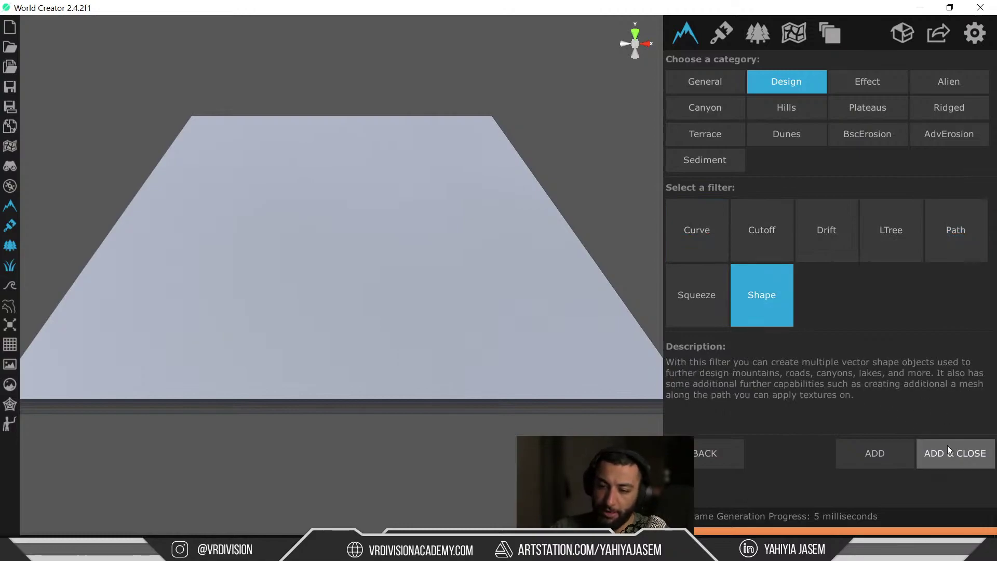
left_click(947, 447)
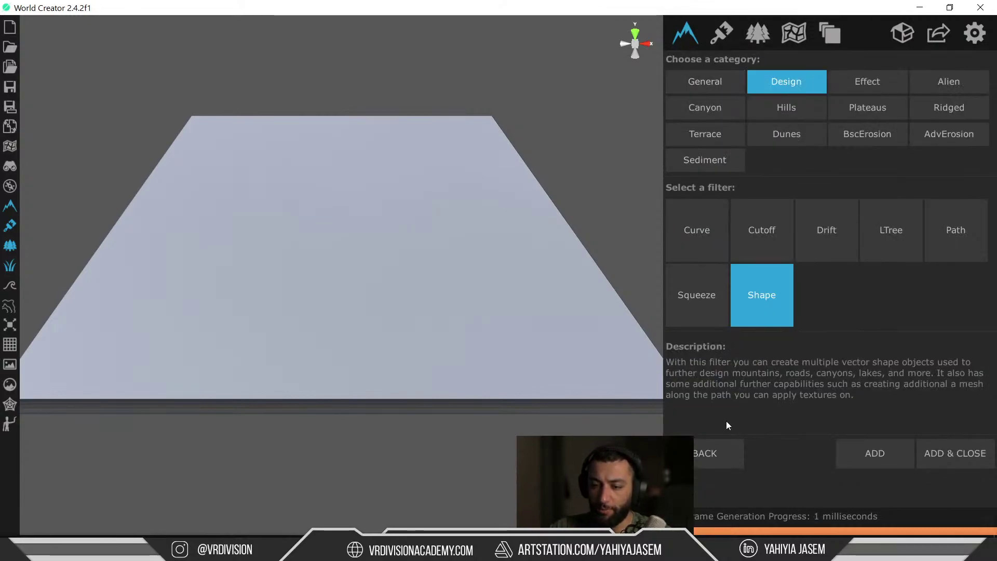
left_click(718, 450)
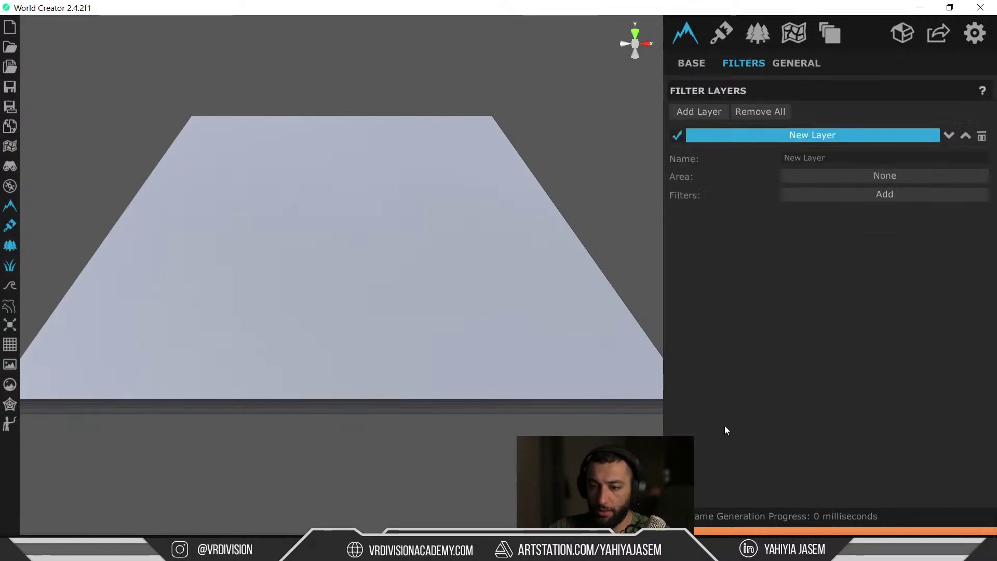
Step: Edit the custom base shape again and raise its control points slightly to give the flat terrain gentle relief
left_click(693, 66)
left_click(812, 361)
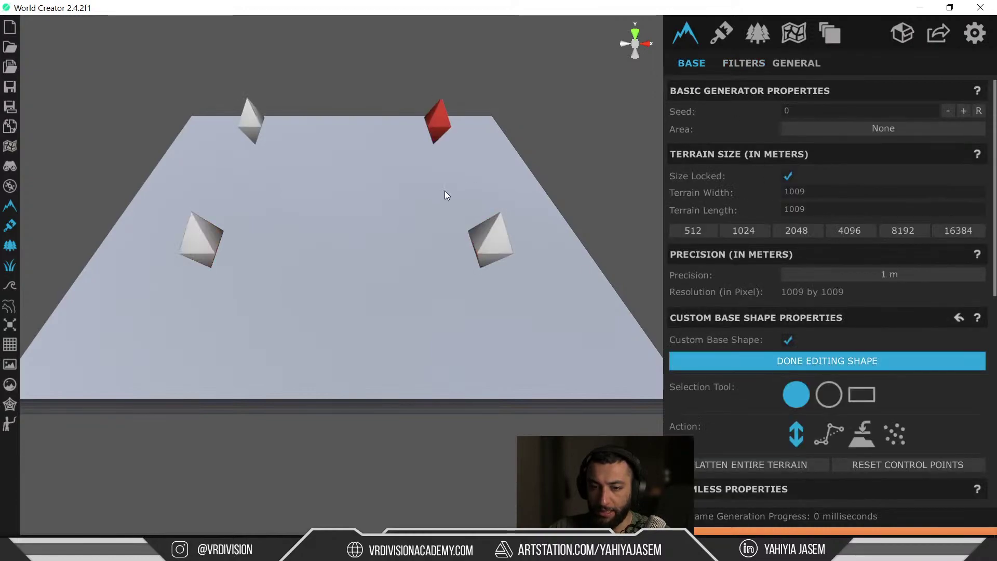
left_click(490, 237)
left_click(249, 118)
left_click(205, 224)
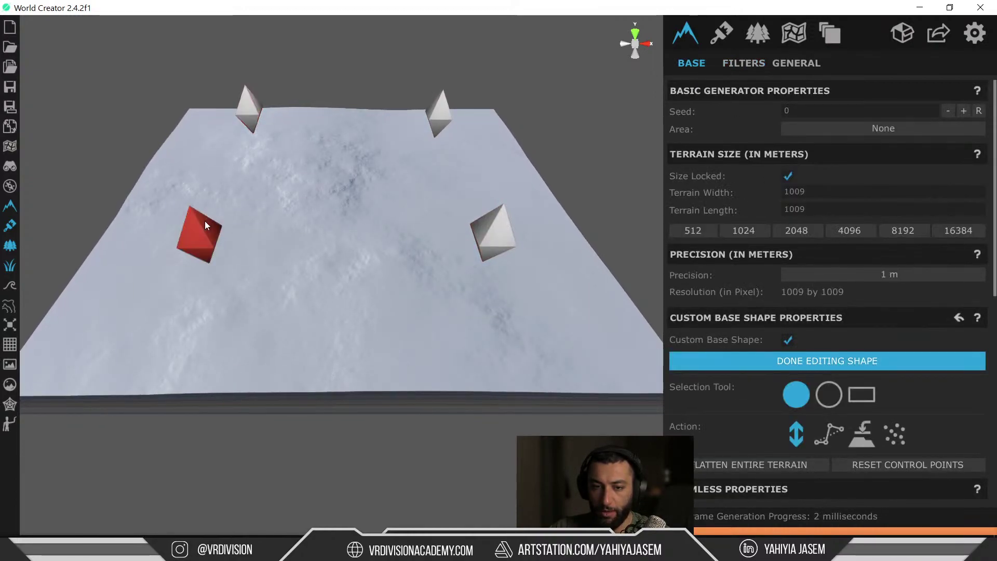
Step: Show the human scale figure on the terrain and finish editing the base shape
right_click_drag(431, 120, 406, 167)
key("w")
key("h")
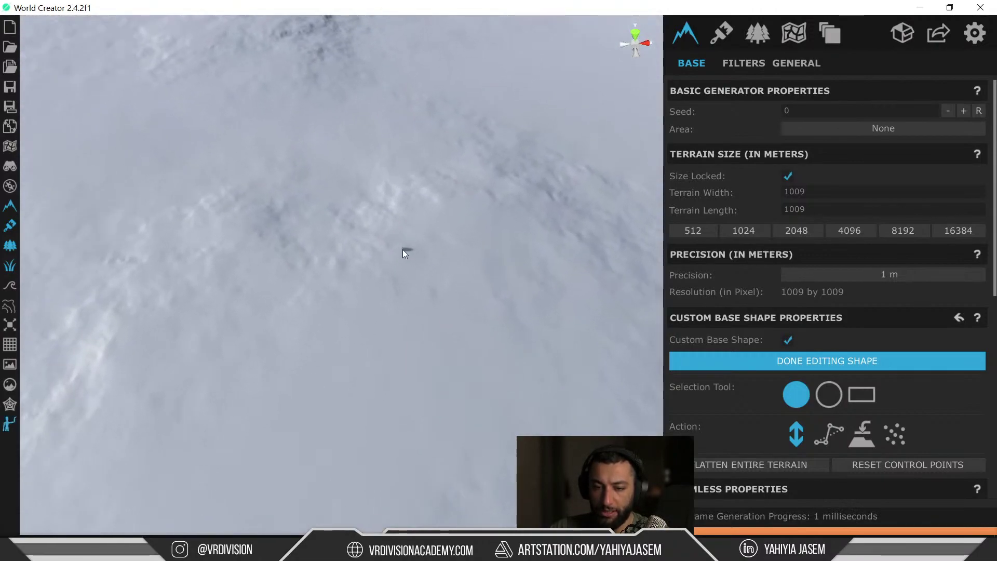
key("w")
right_click_drag(403, 249, 438, 150)
key("s")
left_click(736, 358)
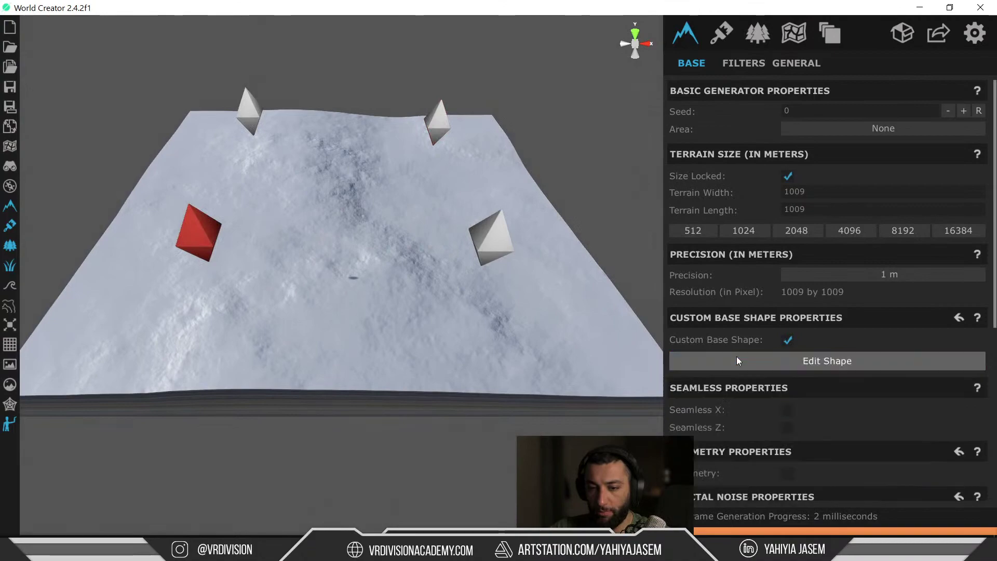
Step: Examine the human figure up close to judge the scale of the surrounding terrain
key("w")
key("s")
right_click_drag(435, 270, 311, 248)
key("w")
key("w")
left_click(299, 374)
key("w")
right_click_drag(341, 380, 357, 331)
Step: Add an Angled Erosion filter from the AdvErosion category to the terrain's filter layer, keeping General Strength at 100
left_click(724, 65)
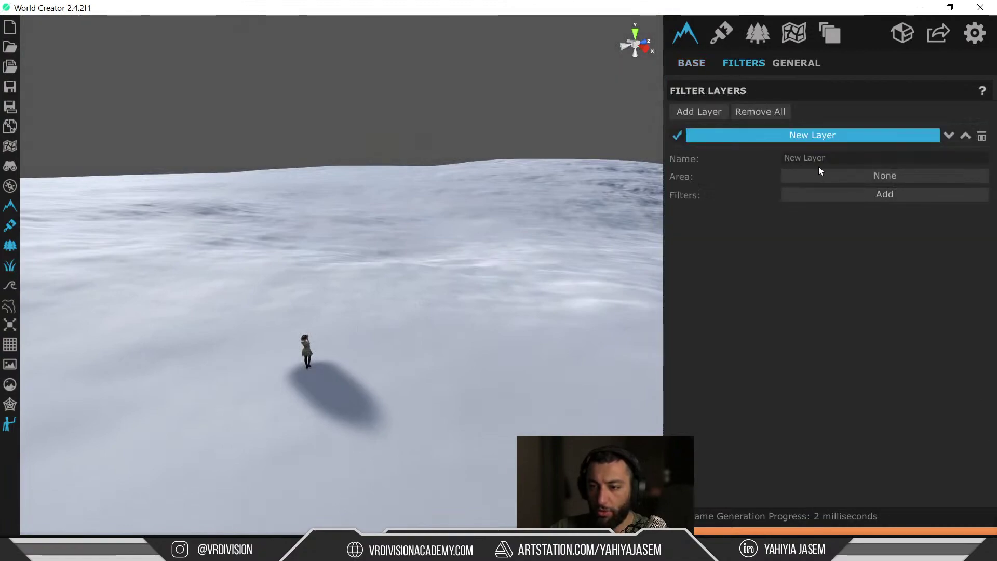
left_click(862, 197)
left_click(856, 135)
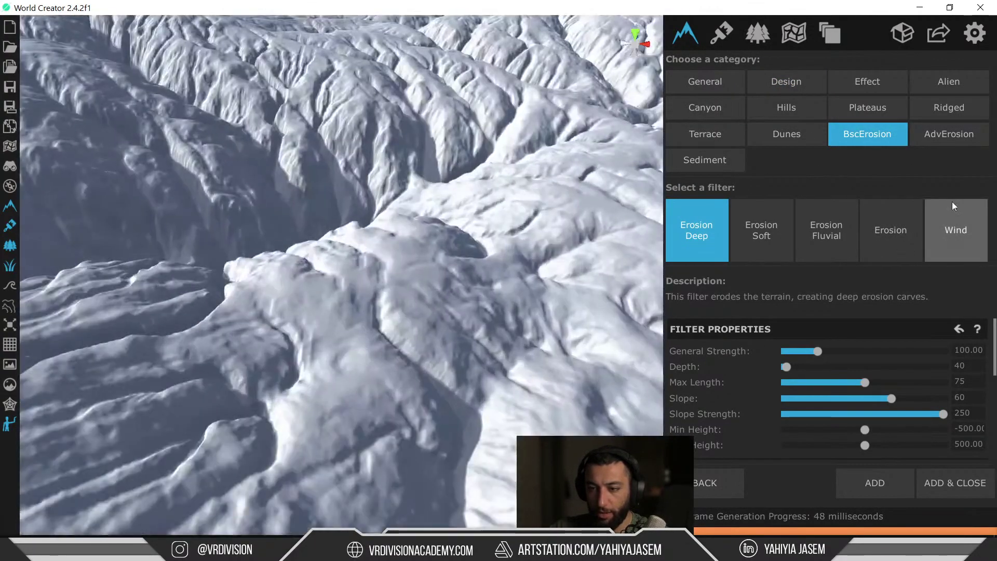
left_click(965, 141)
right_click_drag(510, 200, 428, 168)
scroll(429, 168, "down", 3)
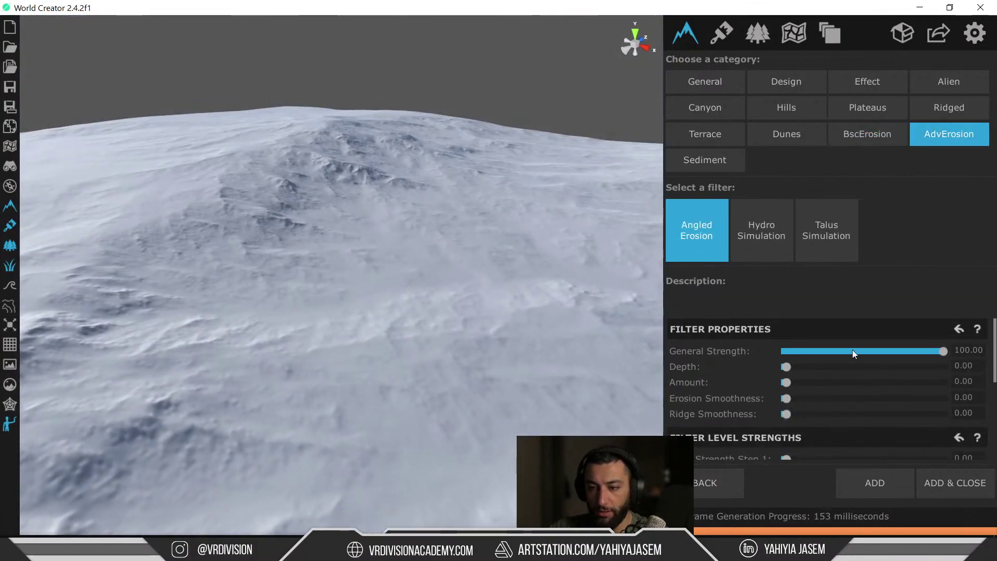
left_click(971, 484)
Step: Add a Sediment Complex filter to the same layer after checking its effect around the human figure
left_click(824, 199)
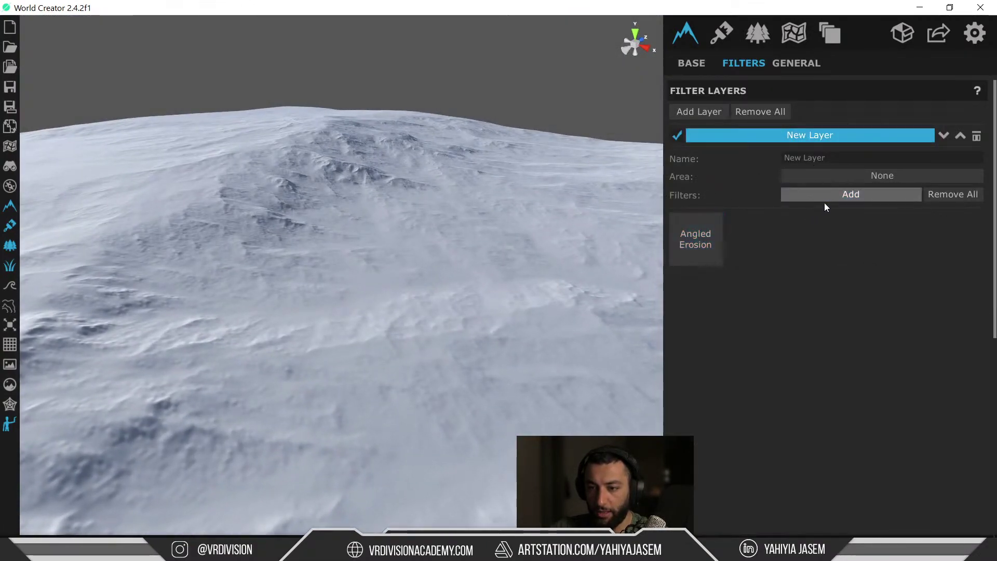
left_click(704, 160)
left_click(761, 230)
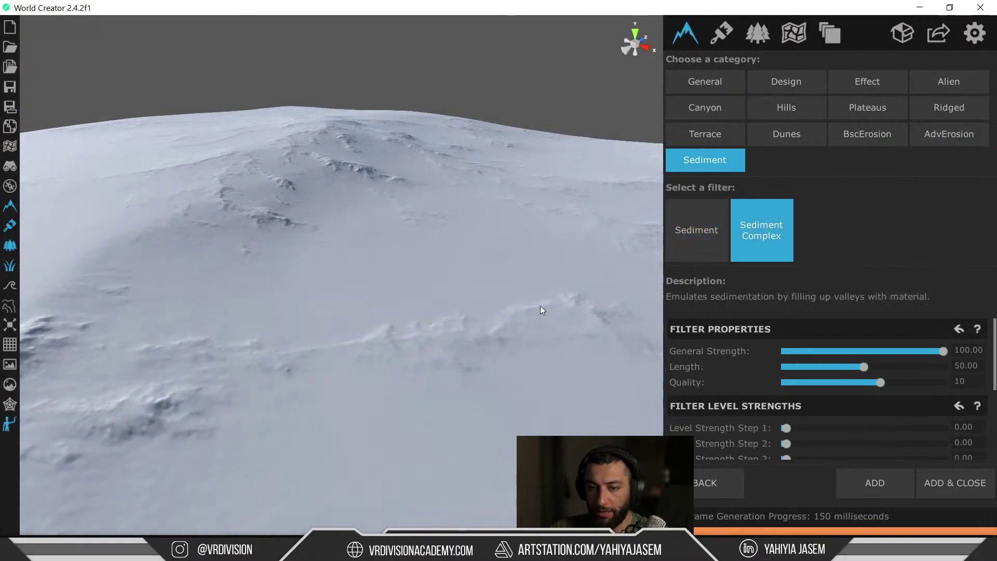
scroll(370, 320, "down", 3)
mouse_move(369, 320)
right_mouse_down()
mouse_move(346, 310)
mouse_move(363, 314)
right_mouse_up()
left_click(343, 358)
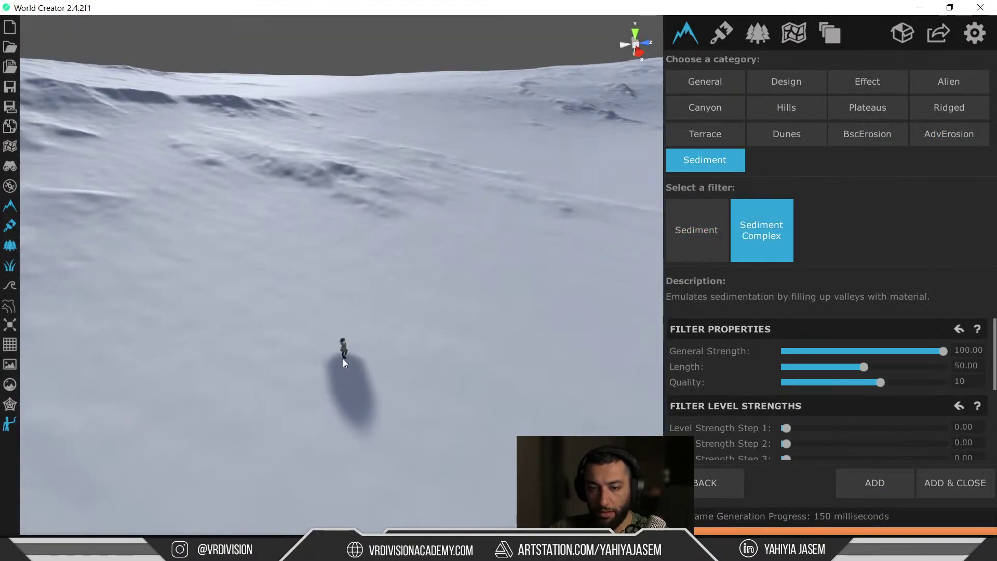
right_click_drag(343, 359, 297, 317)
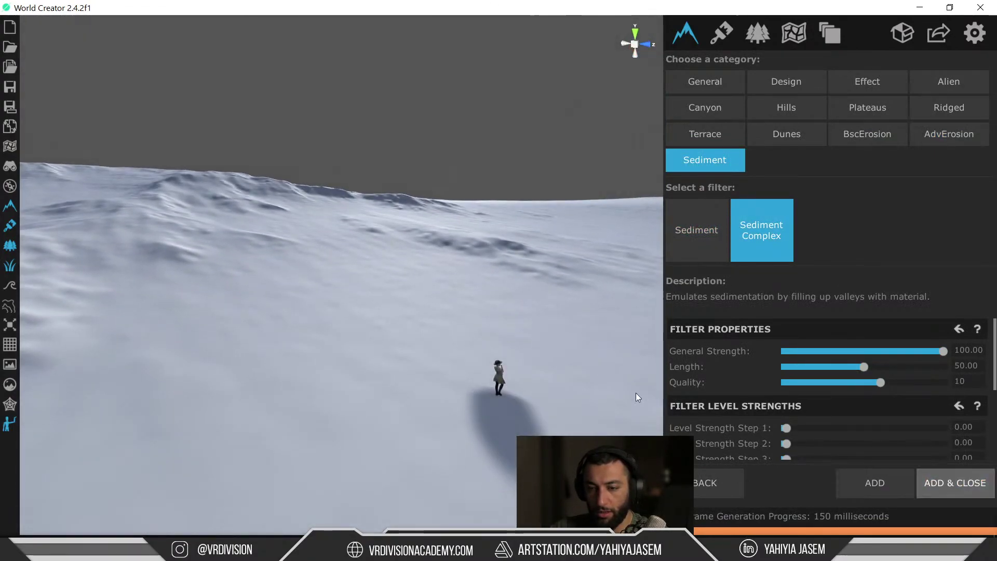
left_click(954, 483)
scroll(379, 289, "down", 5)
right_click_drag(468, 291, 385, 273)
scroll(458, 299, "up", 3)
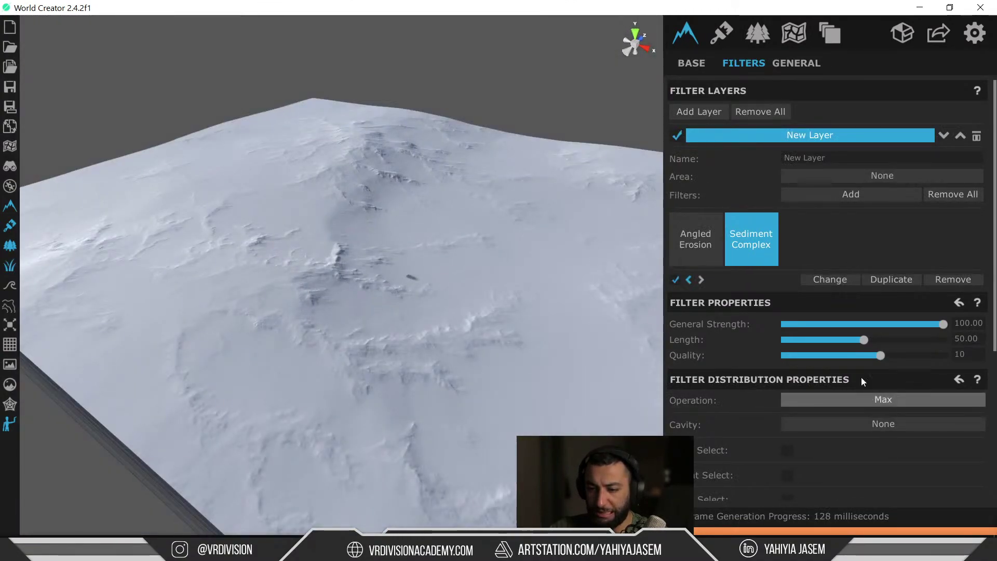
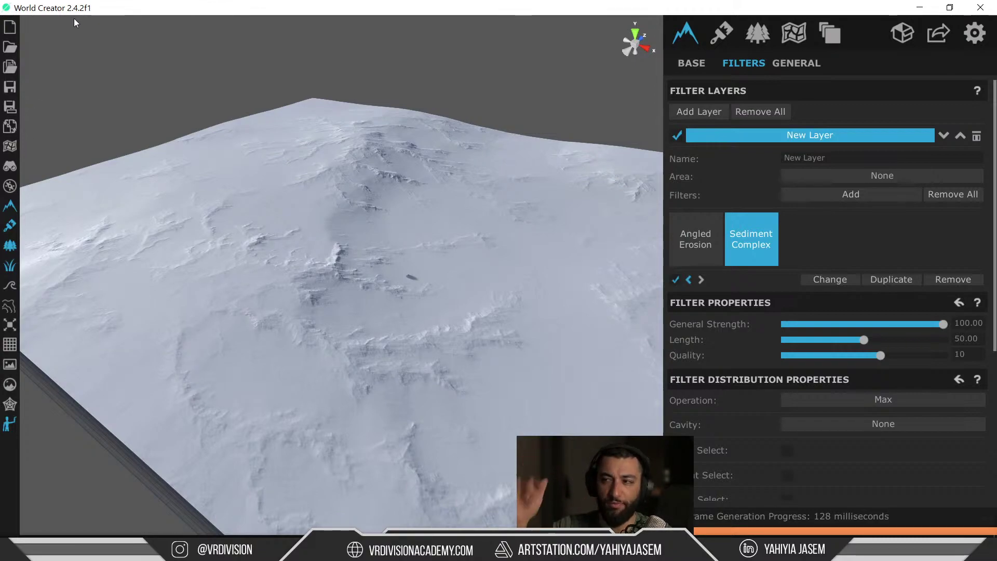
Step: Inspect the snowy terrain from several angles to judge the effect of the Sediment Complex filter
right_click_drag(200, 106, 185, 92)
key("d")
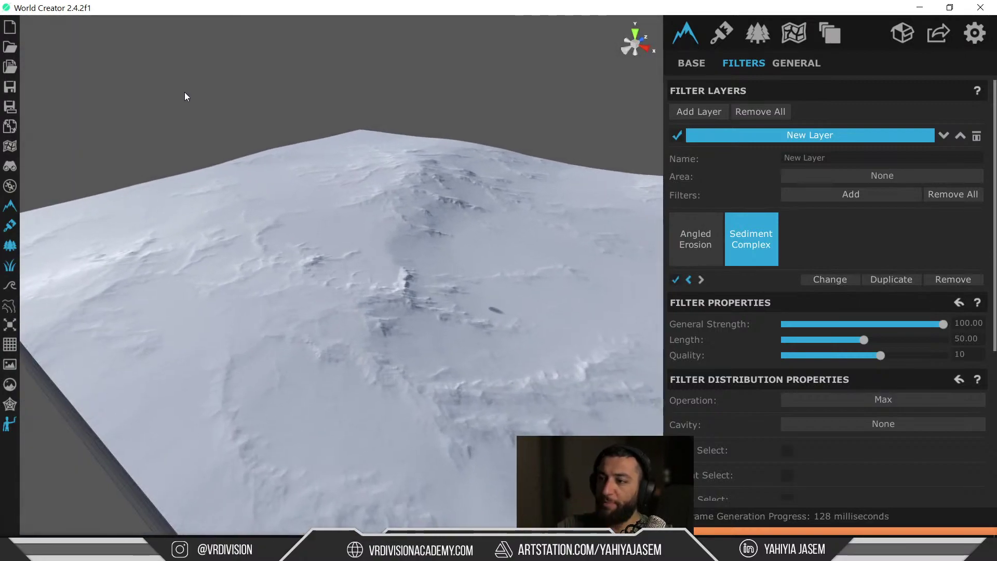
key("q")
key("e")
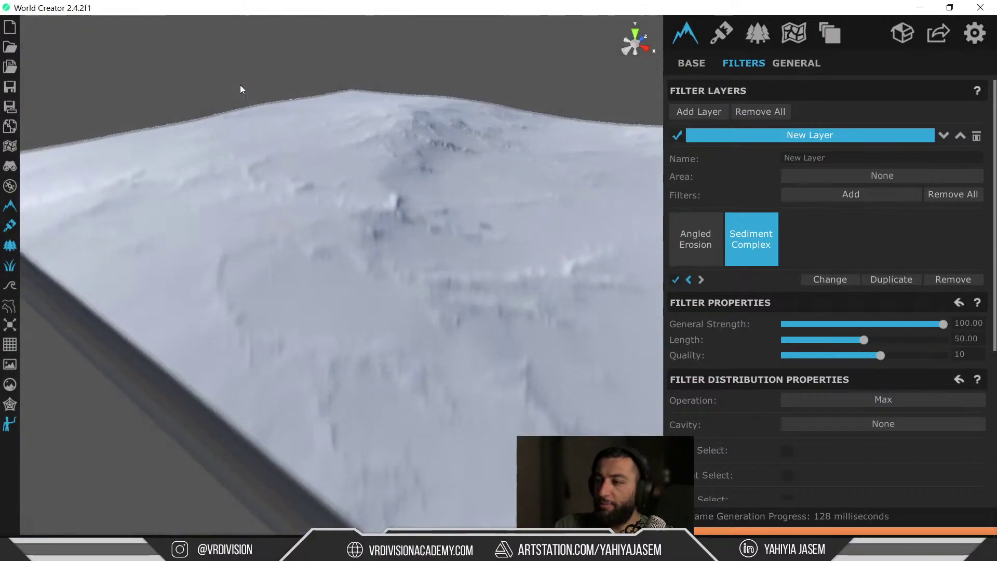
key("w")
mouse_move(240, 85)
right_mouse_down()
mouse_move(241, 104)
mouse_move(212, 96)
right_mouse_up()
key("w")
key("s")
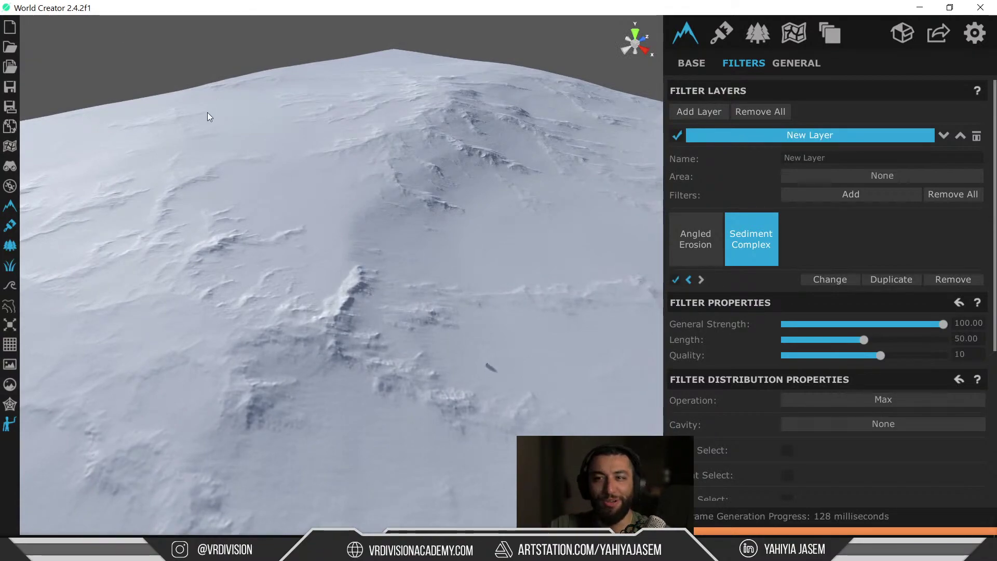
right_click_drag(207, 112, 272, 139)
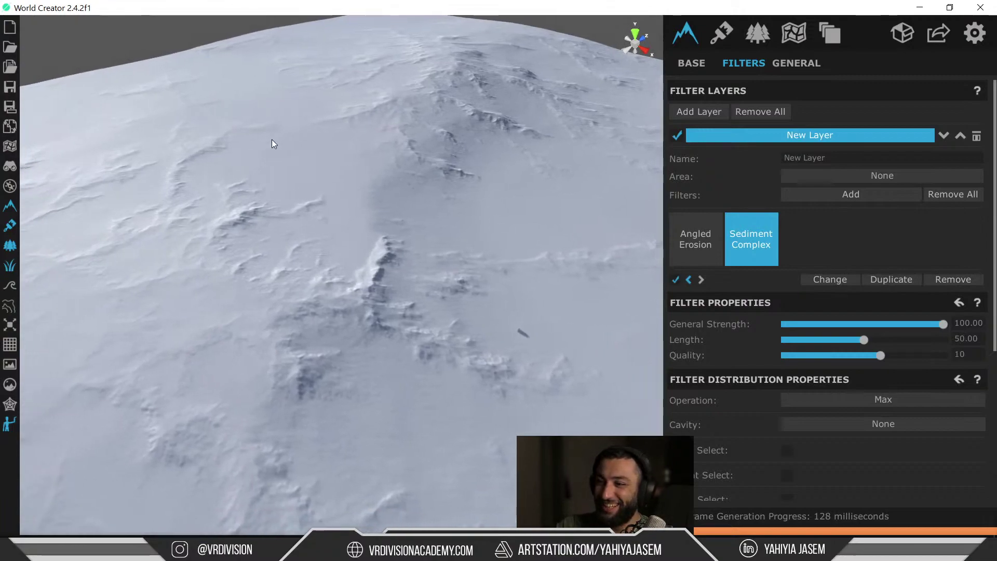
key("d")
key("a")
key("d")
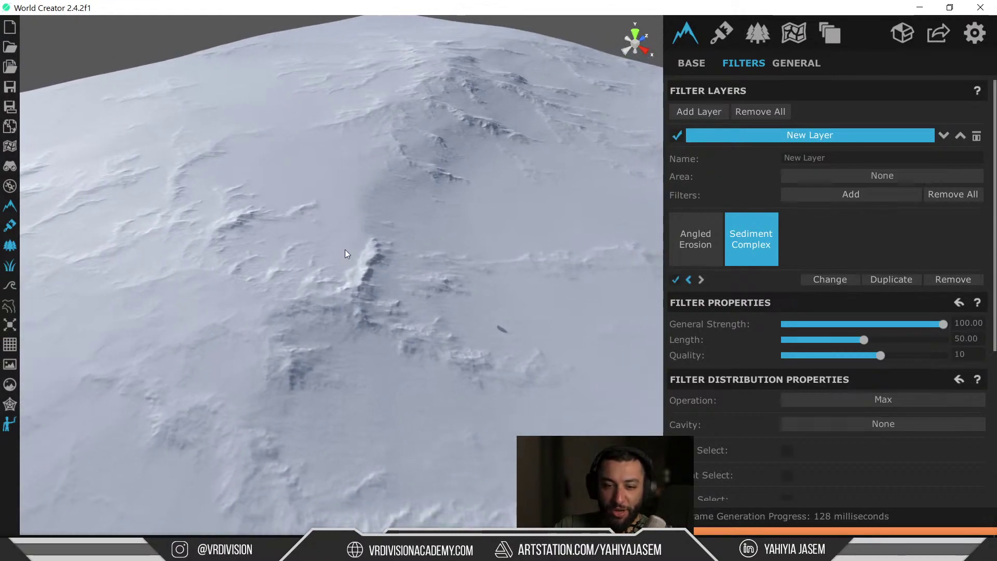
right_click_drag(345, 249, 419, 232)
key("w")
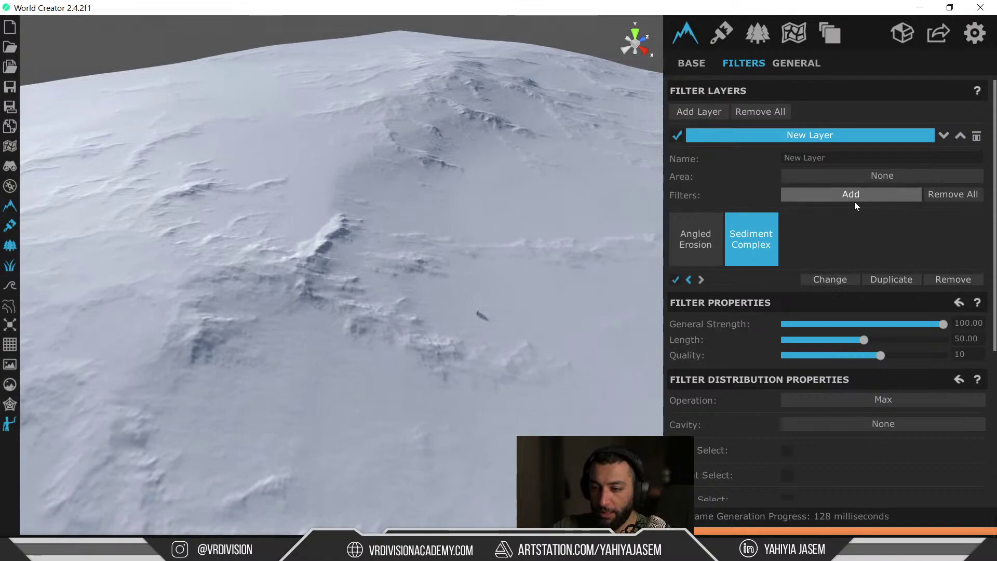
right_click_drag(494, 200, 468, 210)
key("space")
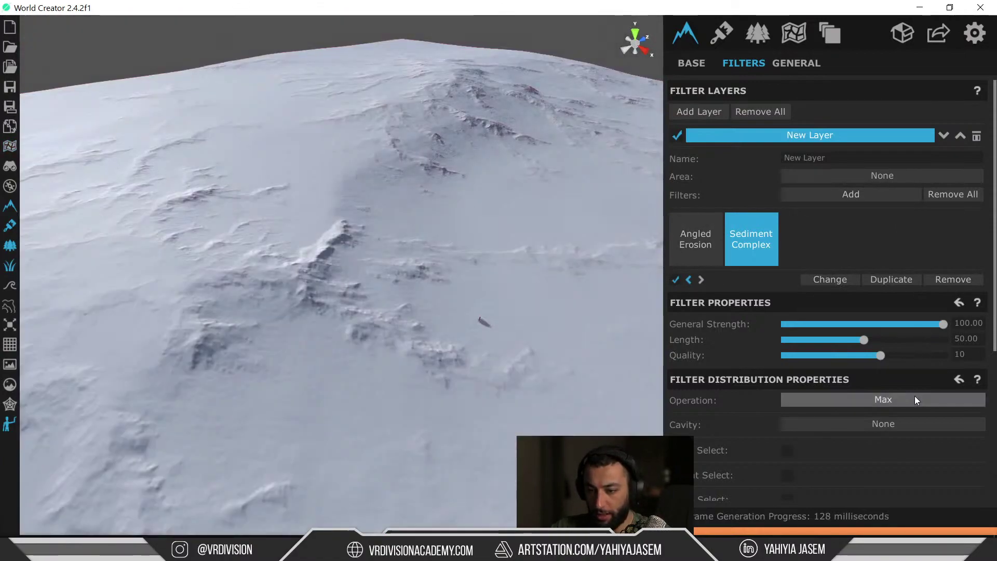
Step: Enable Height Select for the Sediment Complex filter and set the upper limit of its height range to 0.99
scroll(914, 397, "down", 2)
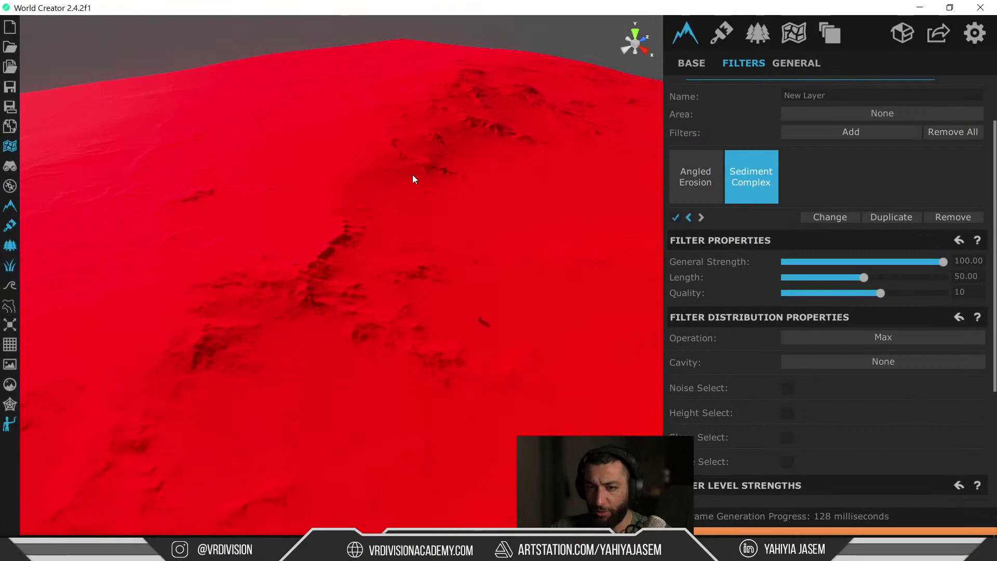
scroll(761, 406, "down", 1)
left_click(787, 382)
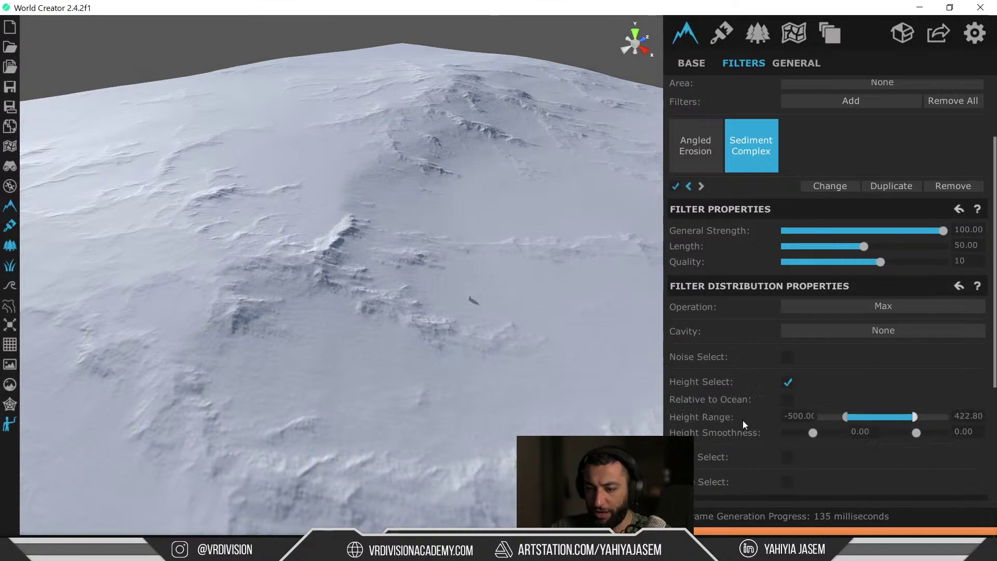
left_click_drag(743, 420, 556, 409)
left_click_drag(357, 405, 549, 426)
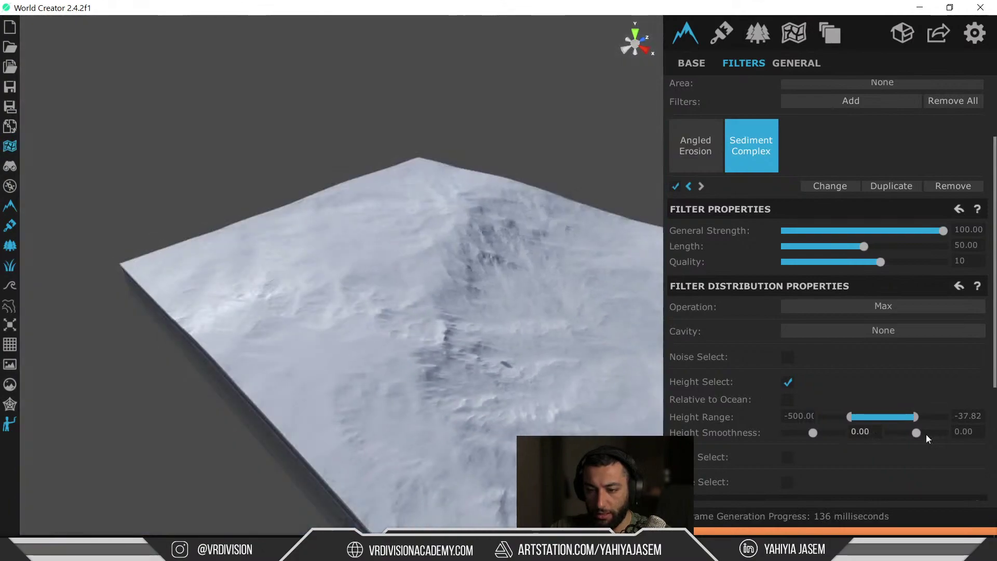
left_click_drag(915, 416, 965, 419)
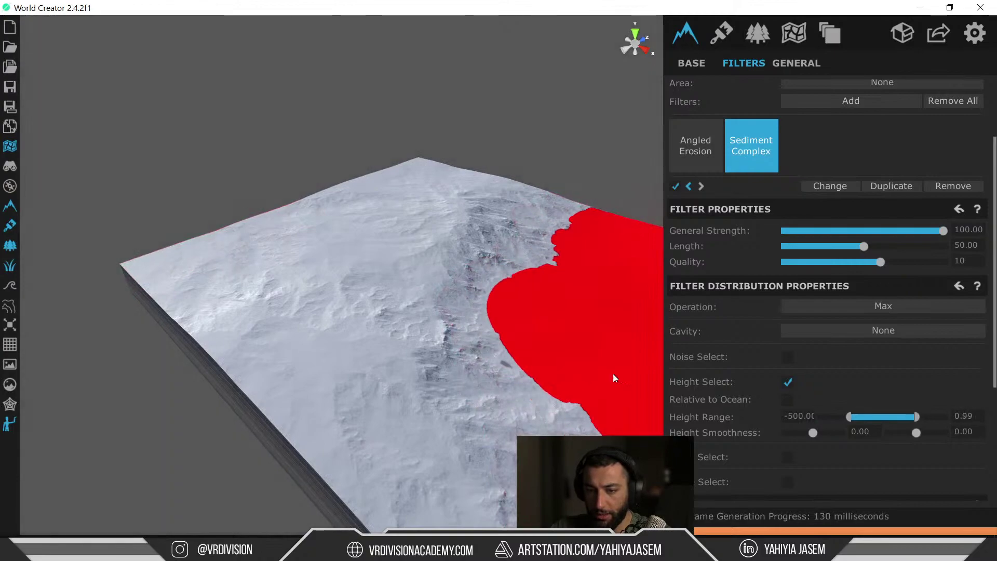
Step: Set the Sediment Complex filter's upper height limit to -9.36 and its upper height smoothness to 15.07
middle_click_drag(613, 373, 558, 356)
left_click_drag(559, 356, 531, 366, "alt")
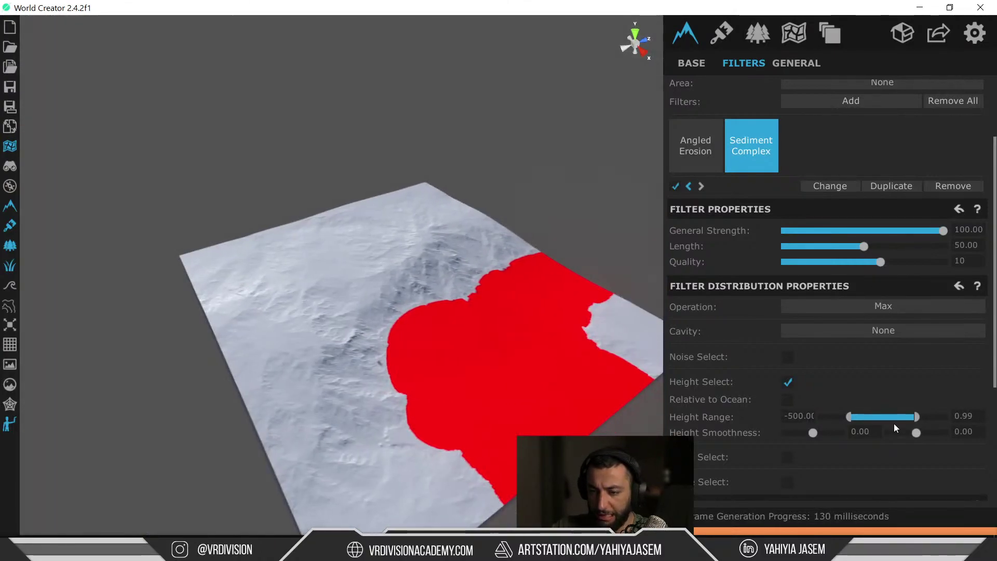
left_click_drag(915, 415, 932, 433)
scroll(563, 392, "up", 2)
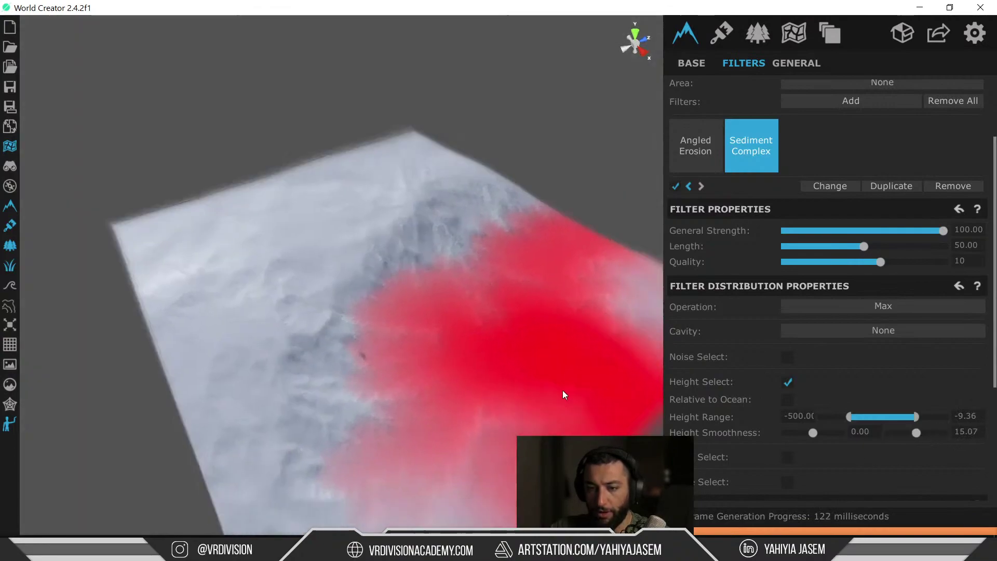
Step: Hide the mask overlay and compare the terrain with the Sediment Complex filter disabled and re-enabled
right_click_drag(564, 391, 485, 355)
key("m")
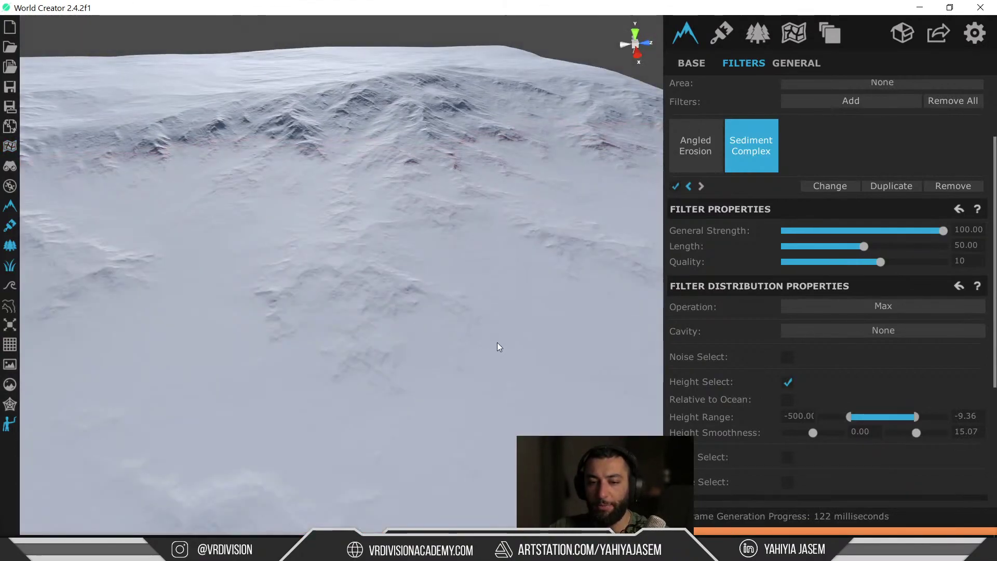
scroll(675, 186, "up", 3)
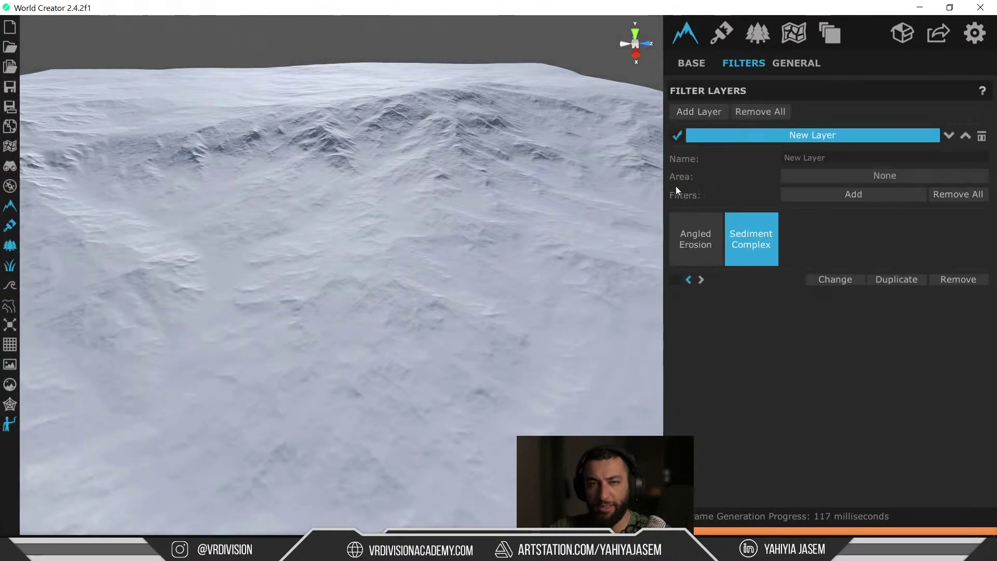
scroll(475, 313, "down", 2)
right_click_drag(475, 313, 478, 329)
scroll(478, 329, "down", 2)
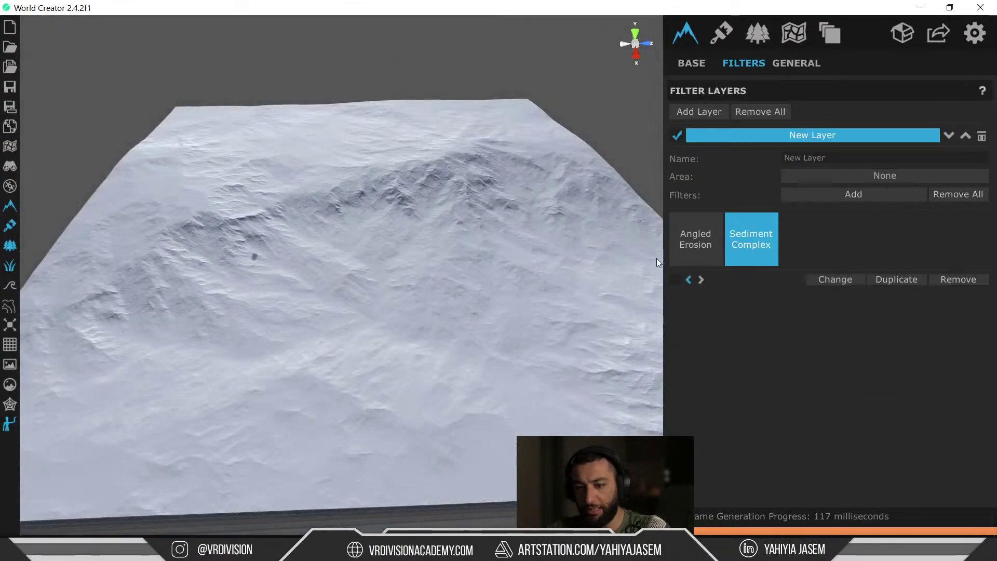
left_click(674, 280)
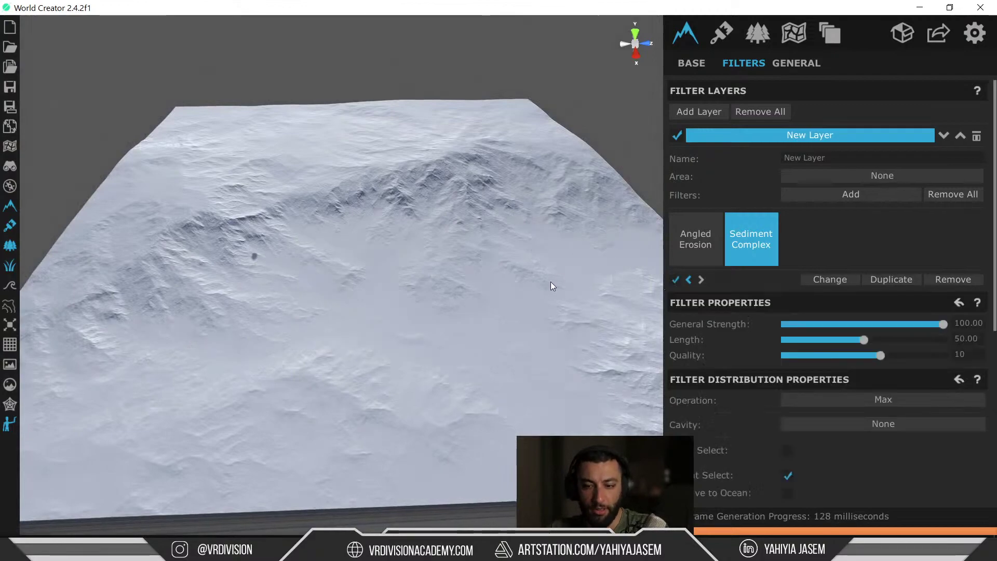
right_click_drag(445, 278, 466, 250)
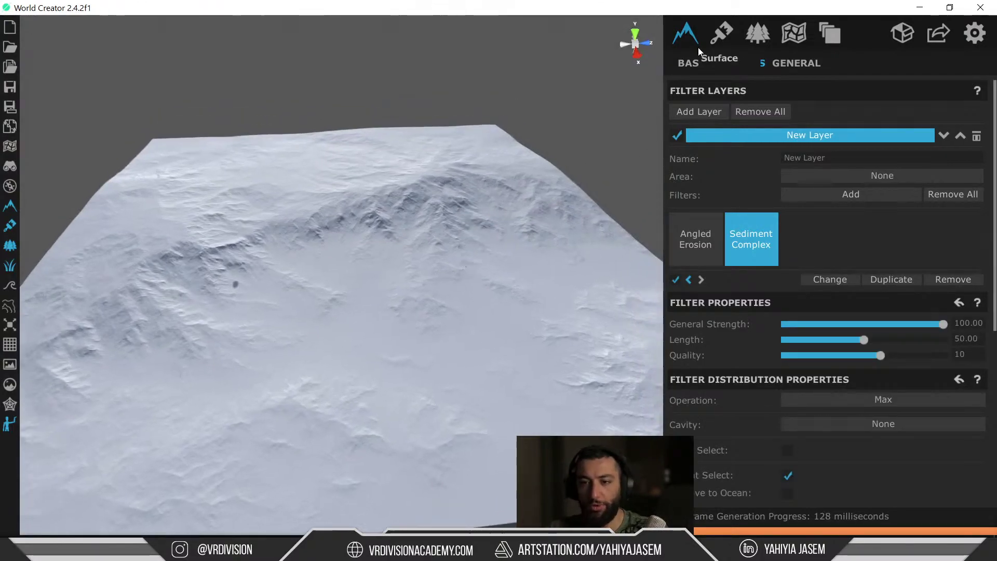
Step: Preview filters for a new layer entry from the Effect, Terrace, BscErosion, Sediment, Canyon and Design categories
left_click(854, 193)
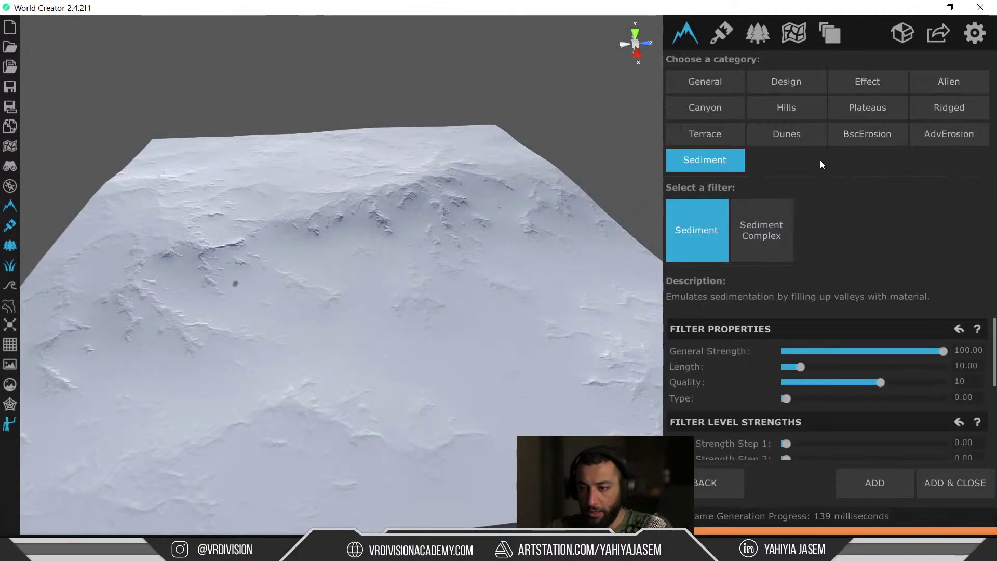
left_click(879, 77)
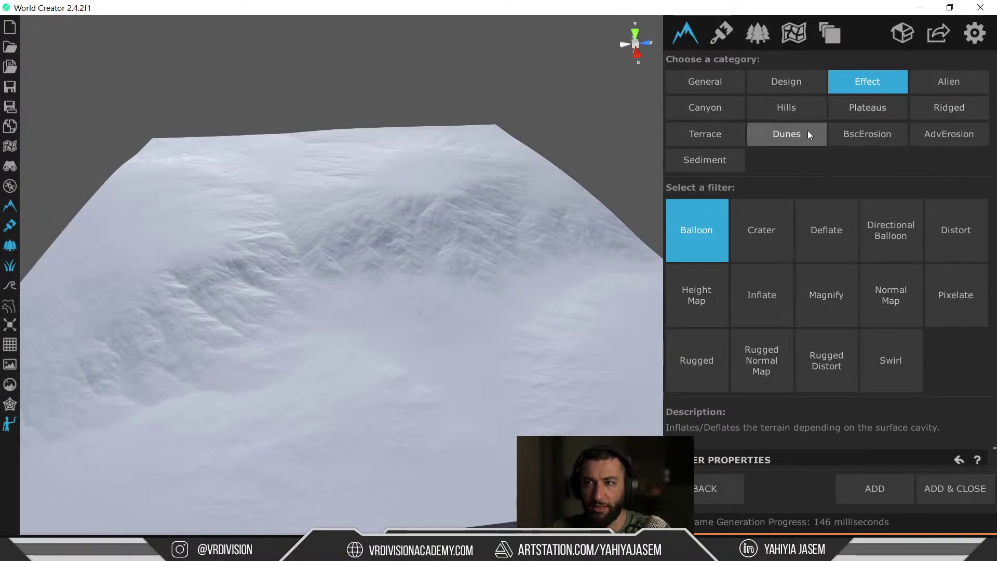
left_click(724, 134)
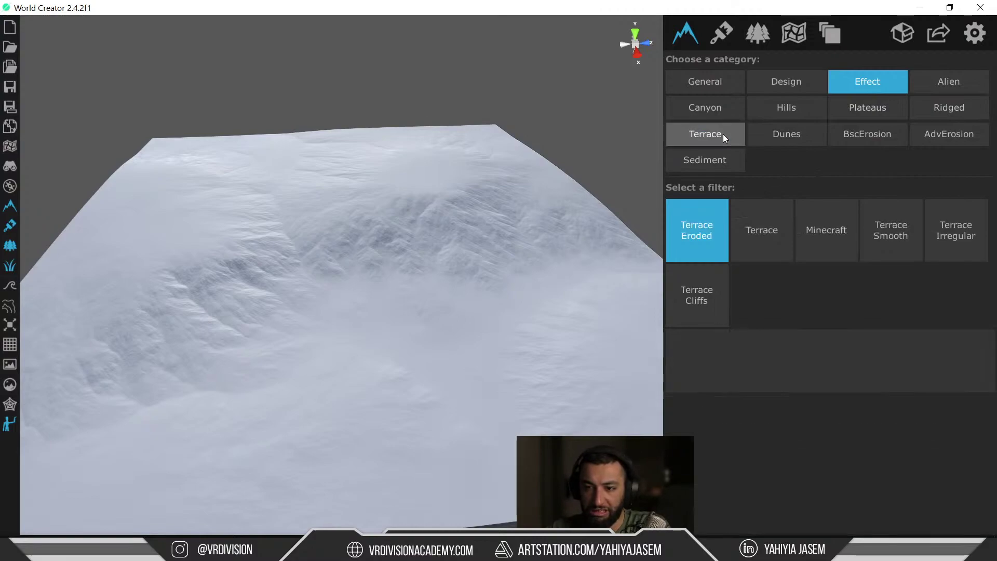
right_click_drag(545, 194, 524, 189)
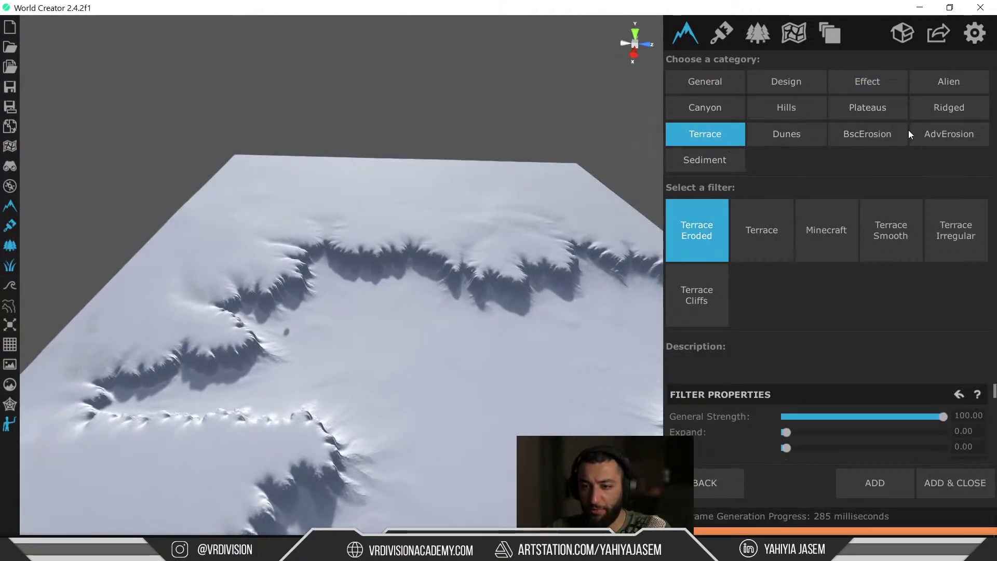
left_click(893, 132)
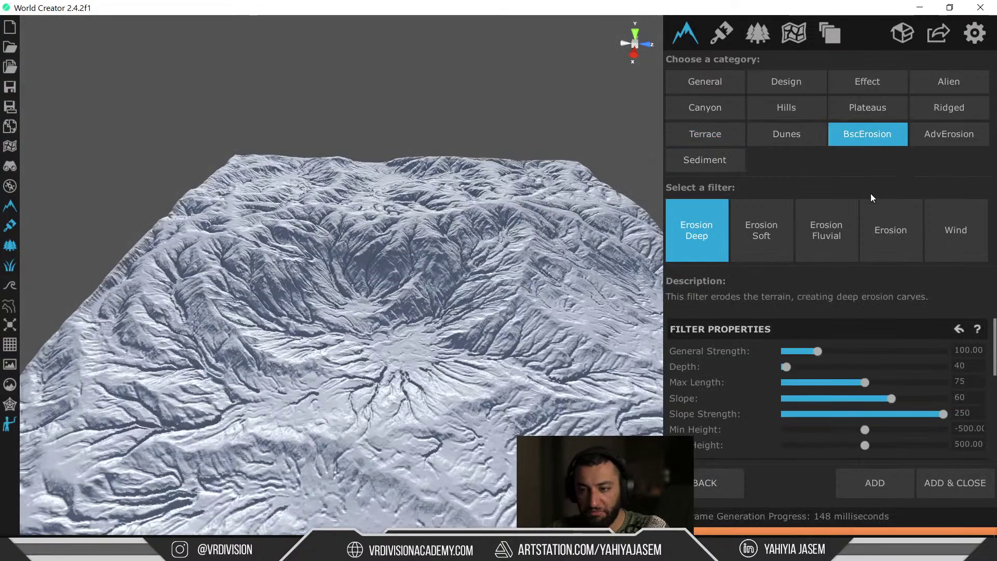
left_click(968, 236)
left_click(711, 155)
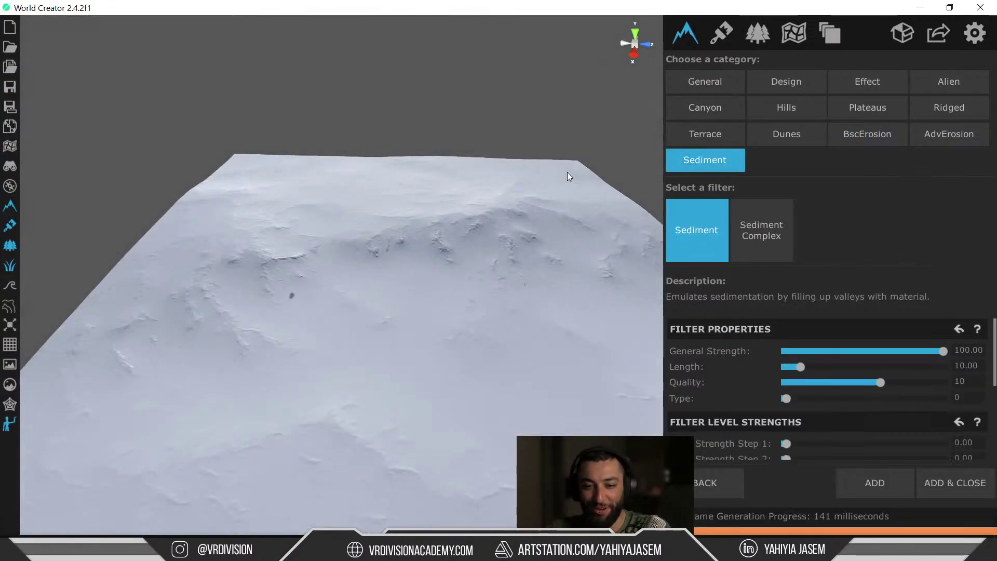
left_click(754, 228)
left_click(719, 115)
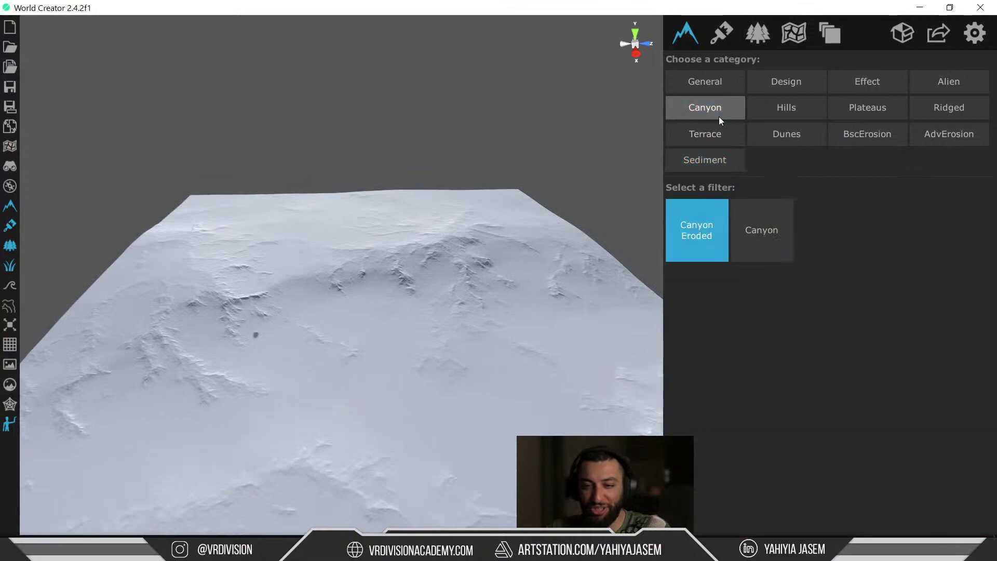
left_click(791, 81)
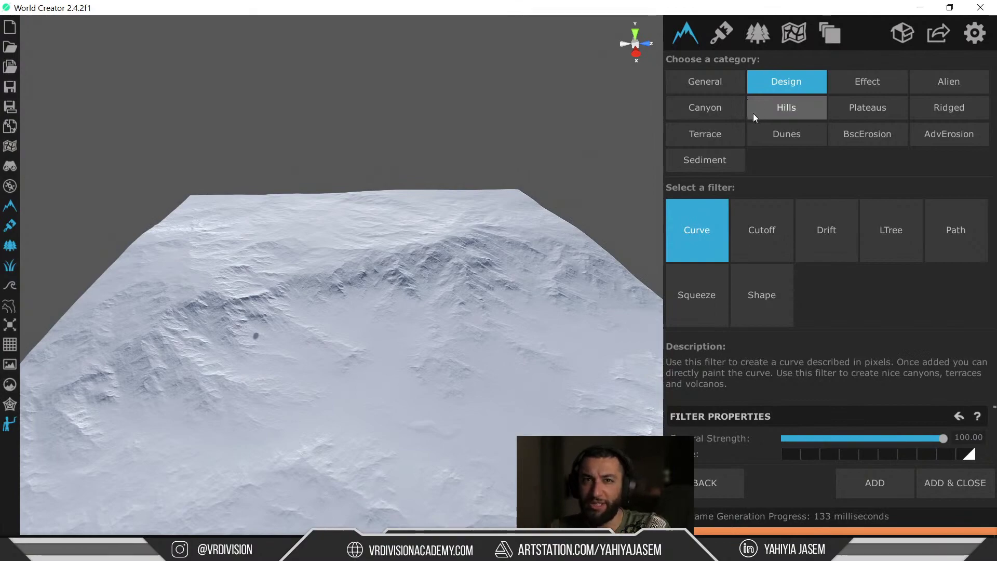
mouse_move(565, 155)
right_mouse_down()
mouse_move(566, 172)
mouse_move(440, 167)
mouse_move(443, 187)
mouse_move(563, 162)
right_mouse_up()
left_click(898, 79)
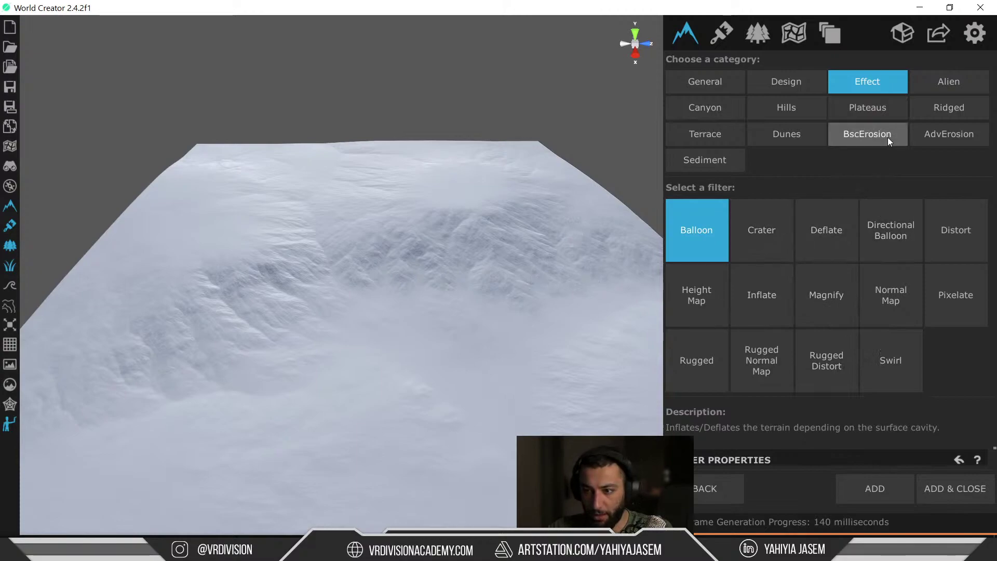
Step: Add the Path filter from the Design category to the layer and create a path in it
left_click(801, 83)
left_click(955, 230)
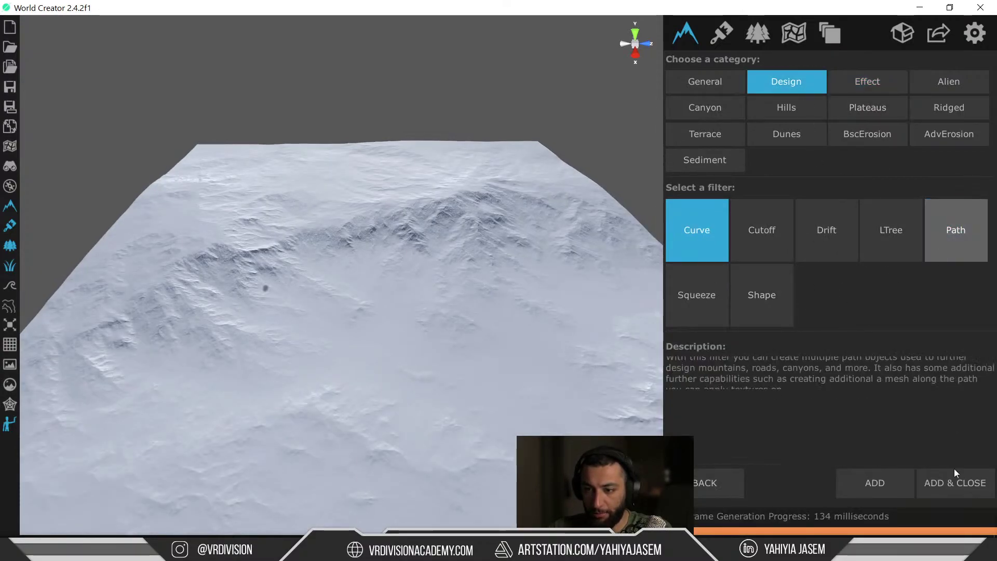
left_click(973, 453)
scroll(401, 301, "down", 5)
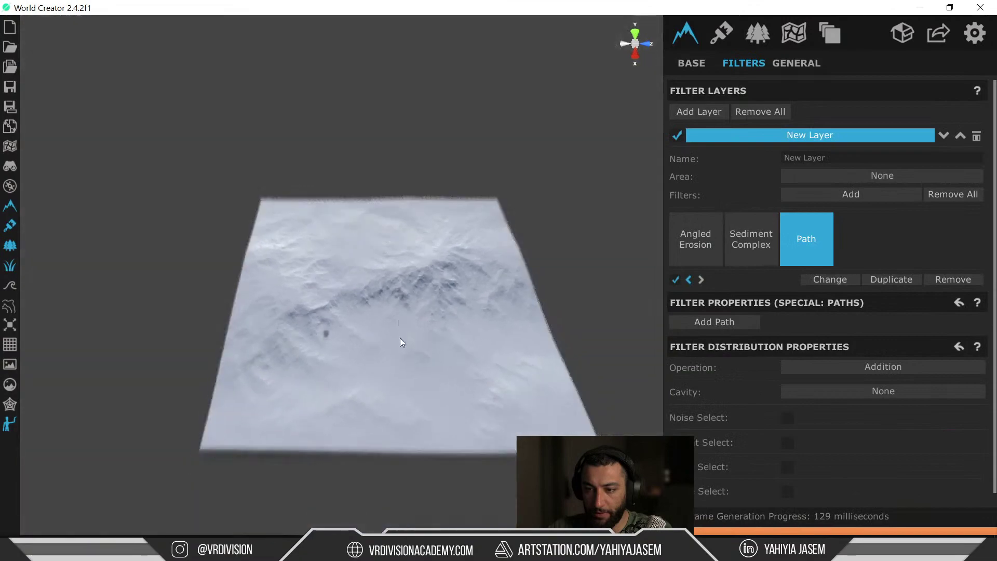
left_click(726, 322)
scroll(519, 296, "up", 5)
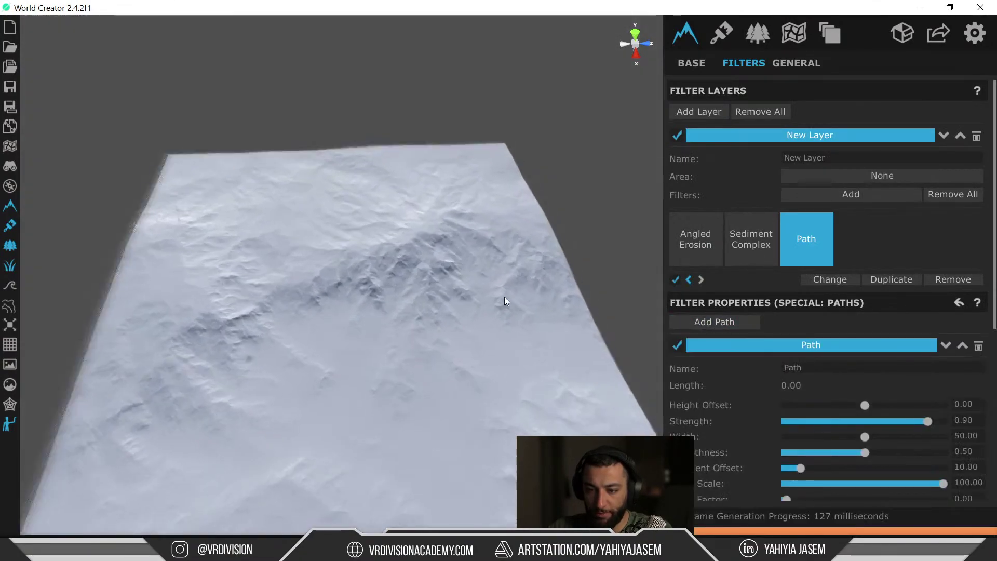
left_click(716, 322)
left_click(590, 295)
left_click(422, 362)
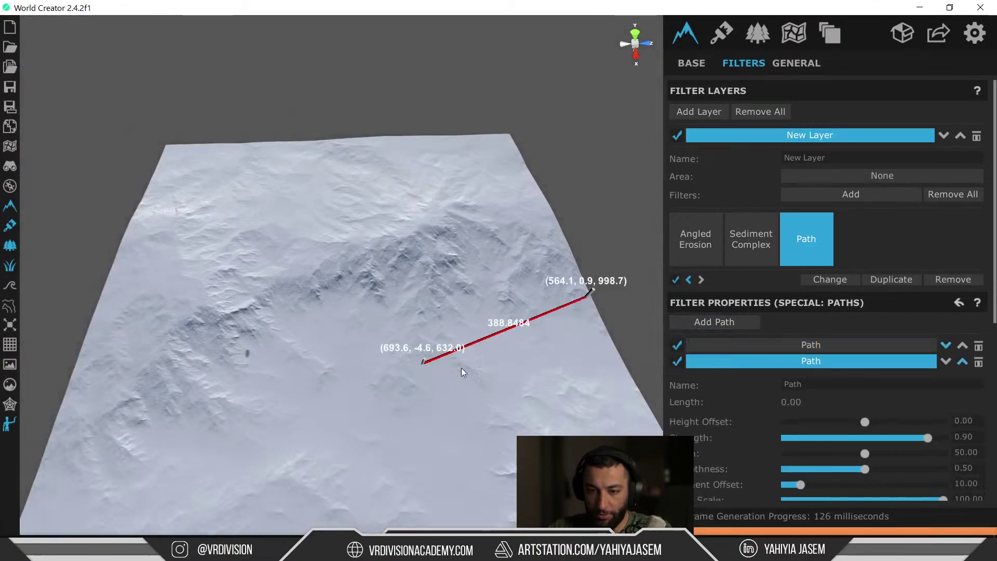
Step: Lay out a four-point path about 1149 long winding across the terrain through the mountain range, and finish editing it
scroll(781, 399, "down", 4)
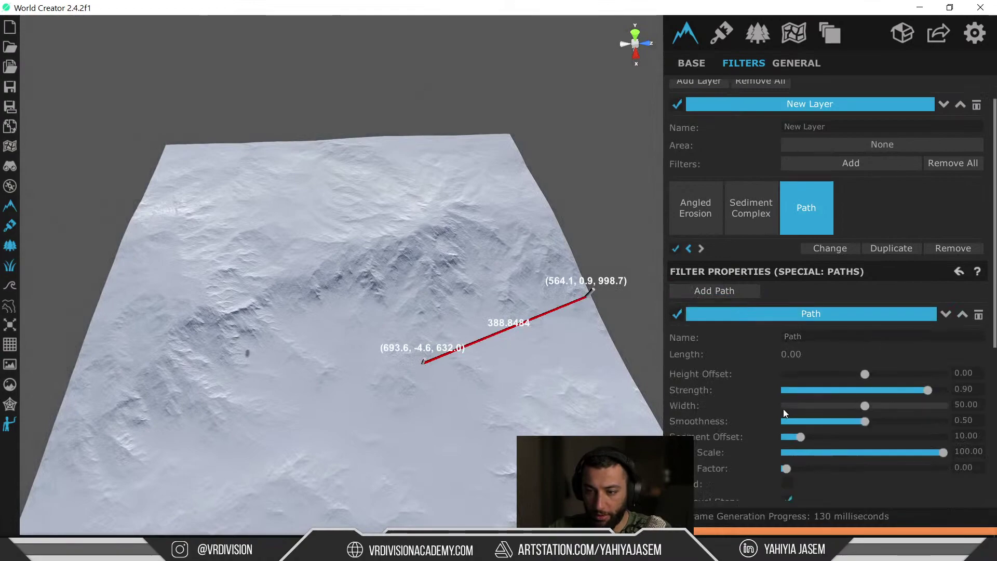
left_click(584, 343, "shift")
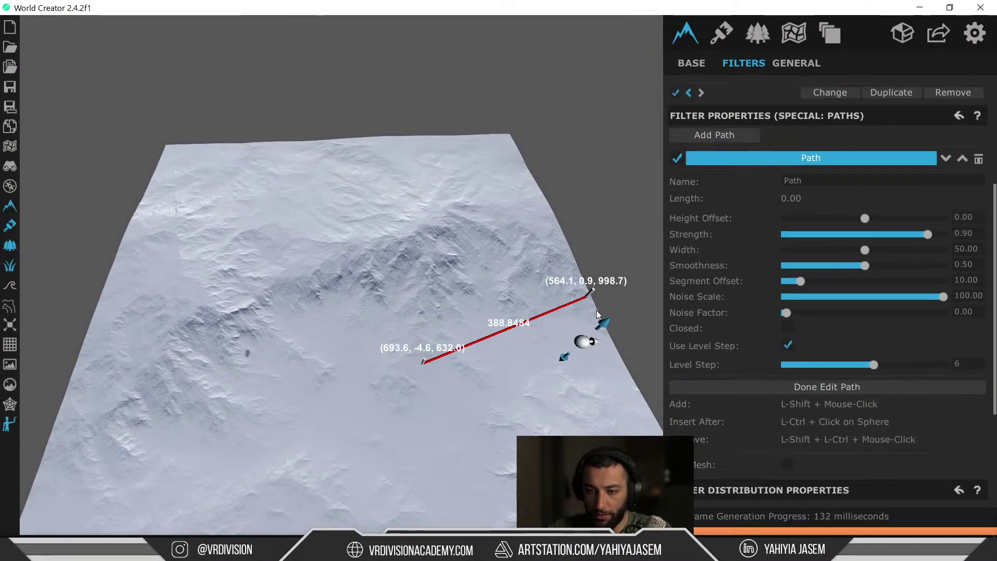
left_click(593, 305, "shift")
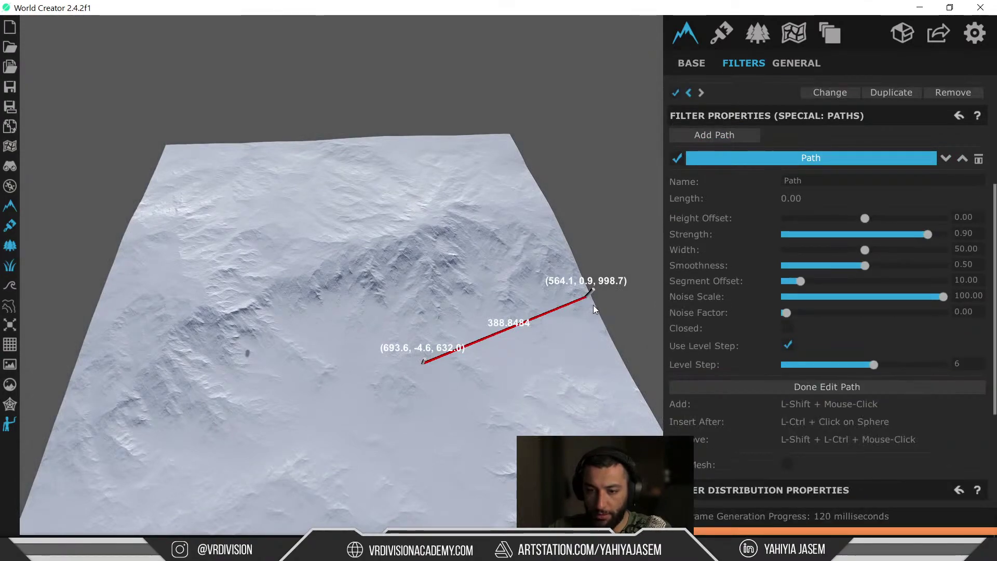
left_click(417, 375, "shift")
right_click_drag(478, 305, 342, 286)
left_click(330, 250, "shift")
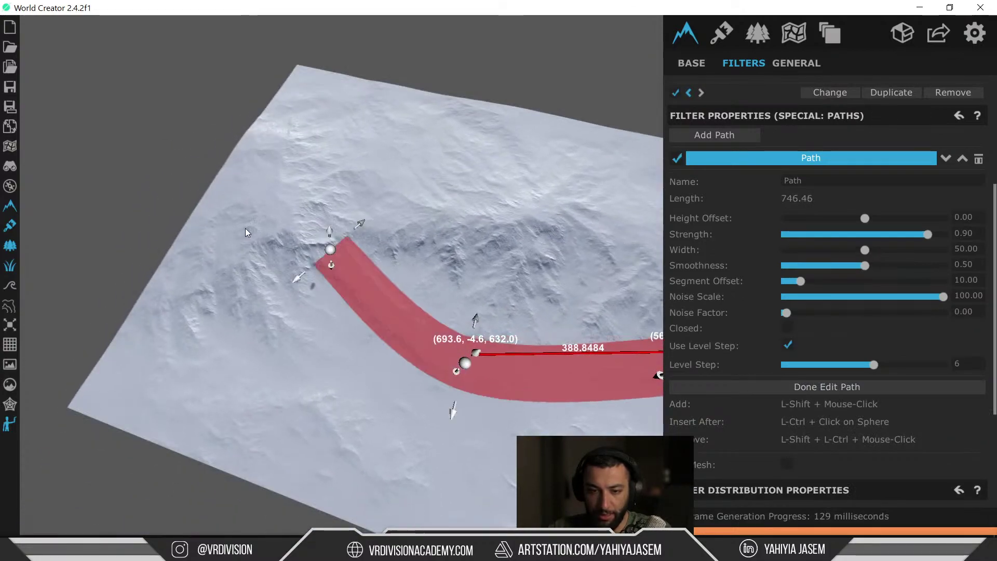
left_click(180, 246, "shift")
left_click_drag(180, 246, 132, 243)
right_click_drag(333, 260, 450, 297)
scroll(849, 427, "down", 3)
left_click(826, 234)
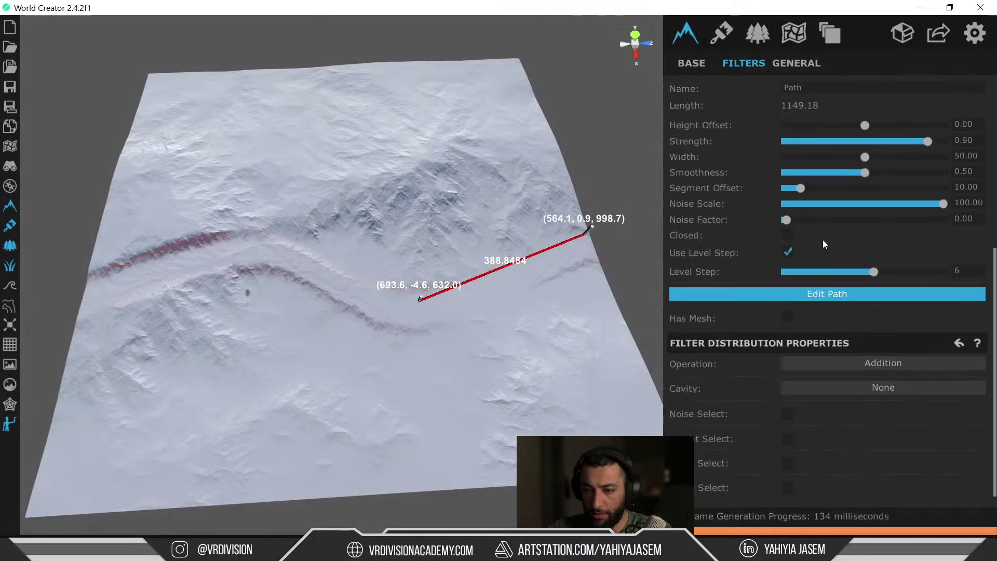
Step: Set the path's noise factor to 0.32 and, with path editing reopened, its segment offset to 21.34 and width to 55.40
scroll(874, 281, "up", 3)
scroll(874, 280, "up", 2)
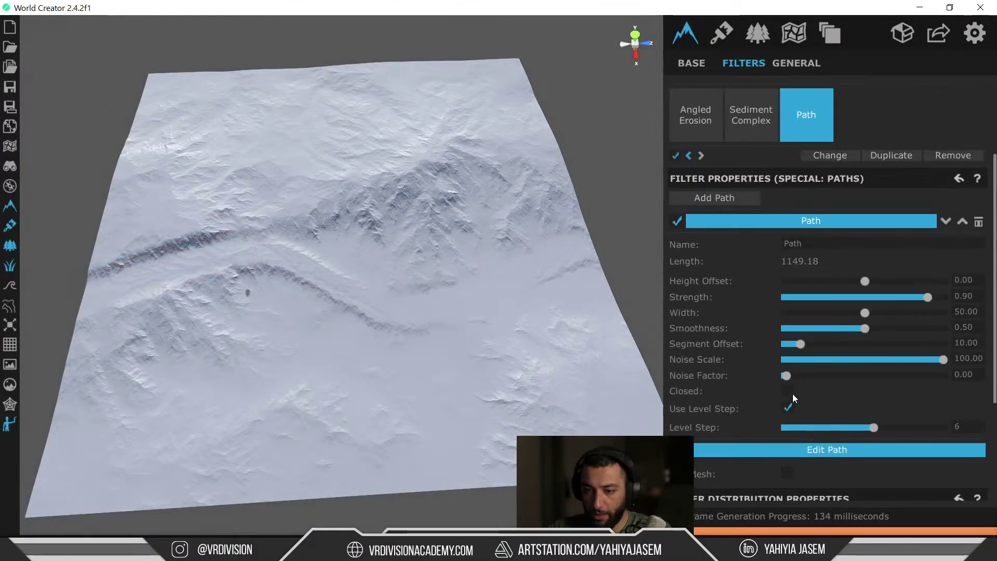
left_click_drag(786, 375, 799, 376)
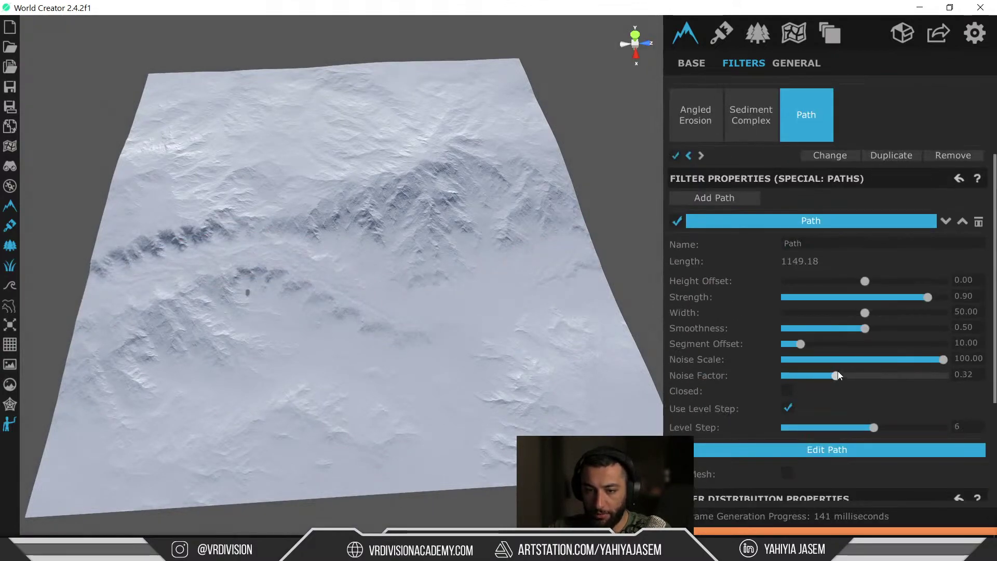
left_click(835, 374)
left_click(821, 449)
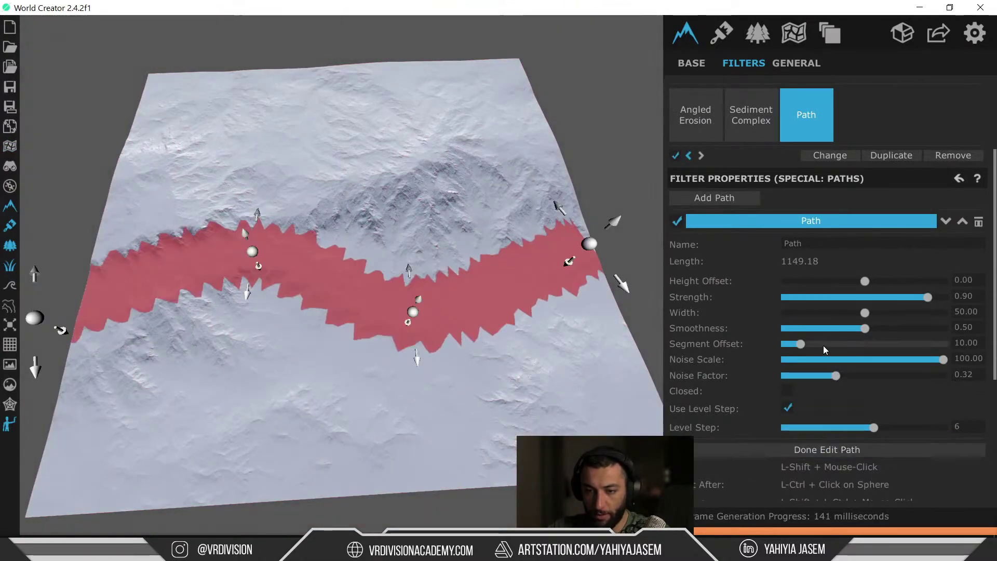
mouse_move(824, 345)
left_mouse_down()
mouse_move(832, 345)
mouse_move(818, 344)
left_mouse_up()
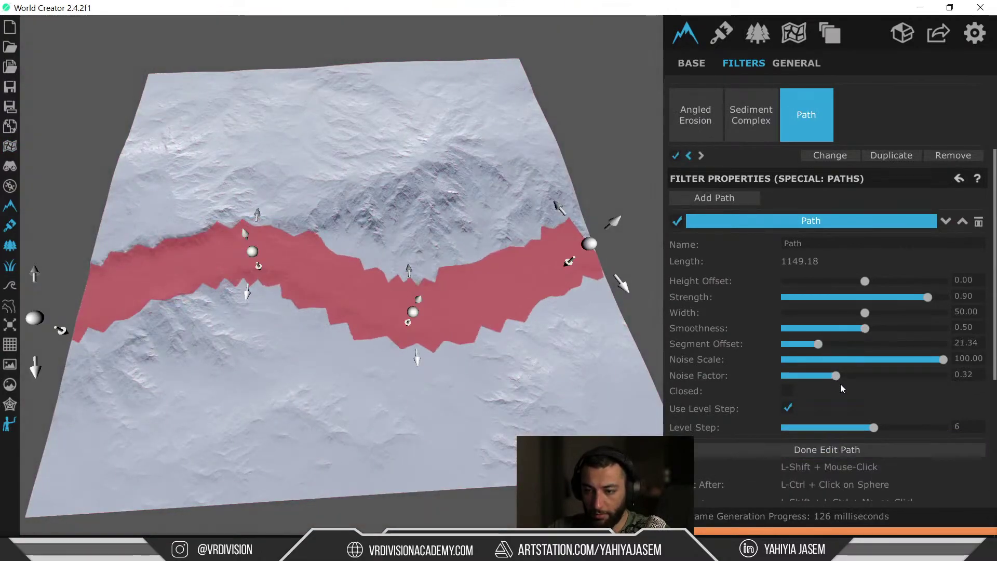
left_click_drag(864, 312, 914, 310)
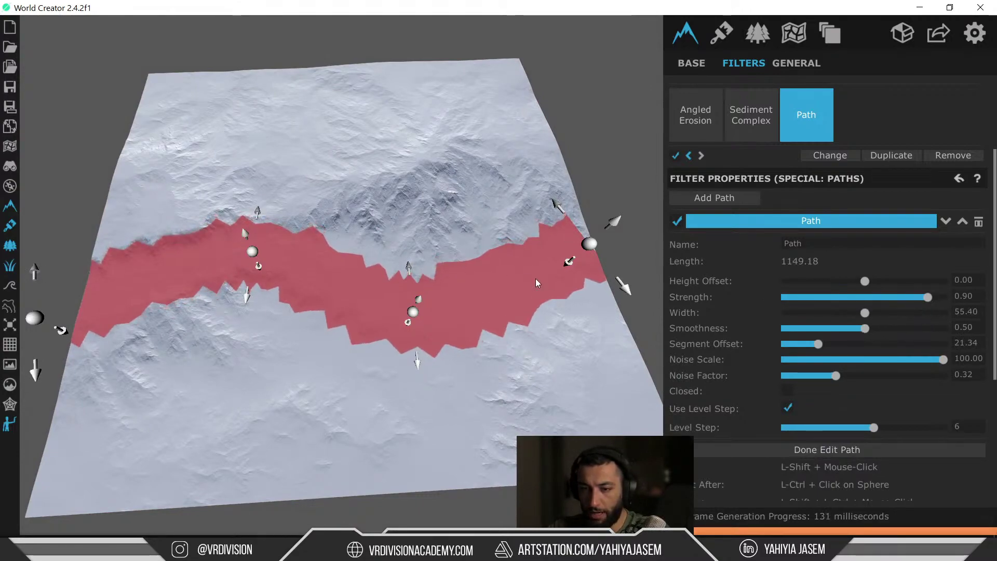
Step: Set the path's height offset to -21.46 to sink it into the terrain
scroll(519, 269, "up", 2)
left_click_drag(511, 264, 365, 182, "alt")
scroll(375, 192, "up", 2)
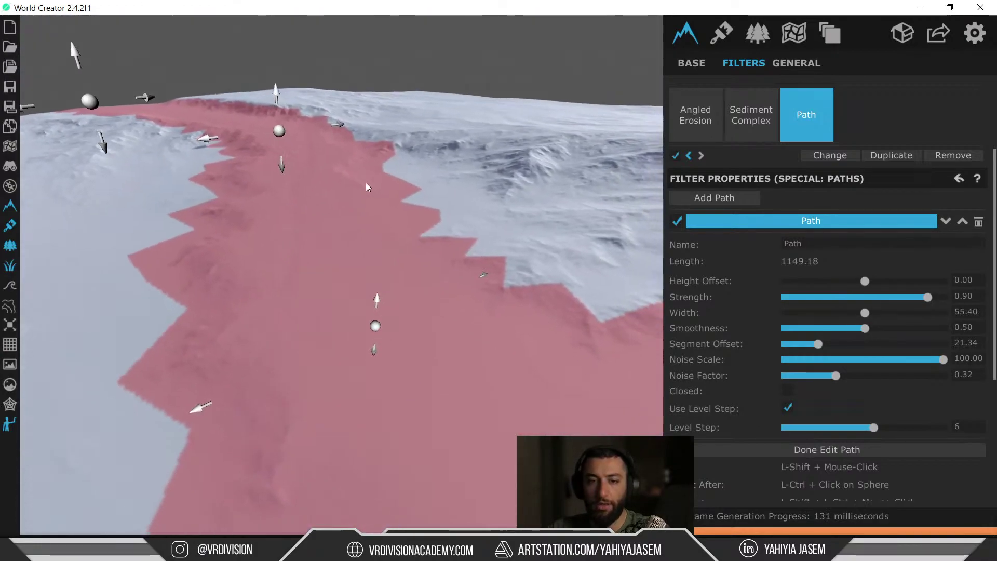
scroll(365, 183, "down", 2)
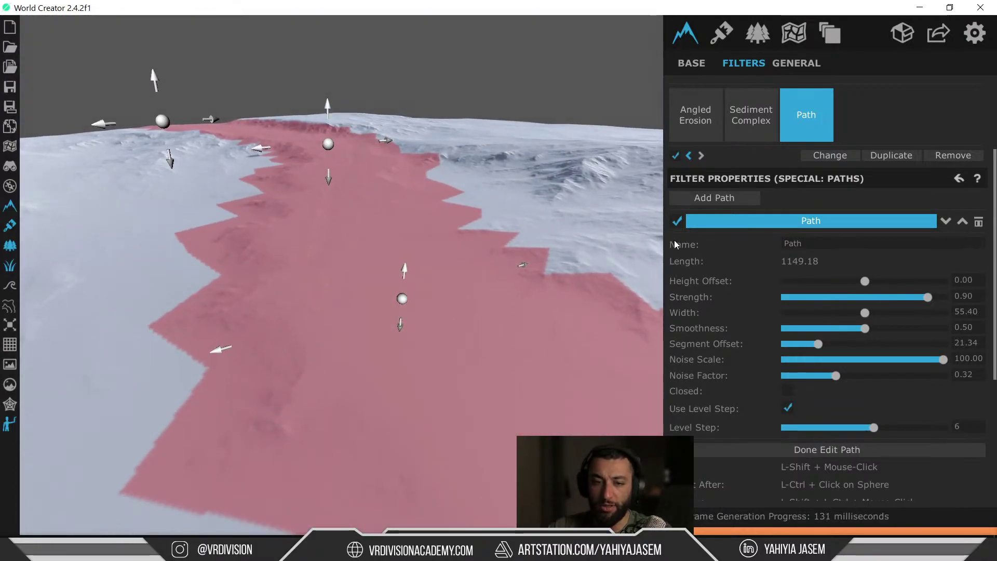
left_click_drag(446, 162, 431, 172, "alt")
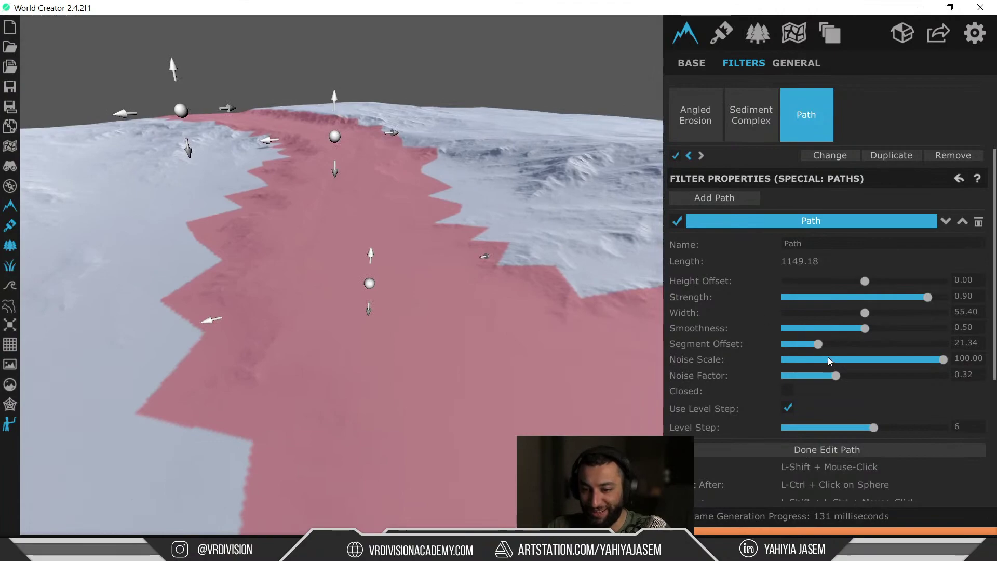
left_click_drag(864, 281, 699, 284)
left_click_drag(521, 263, 564, 364, "alt")
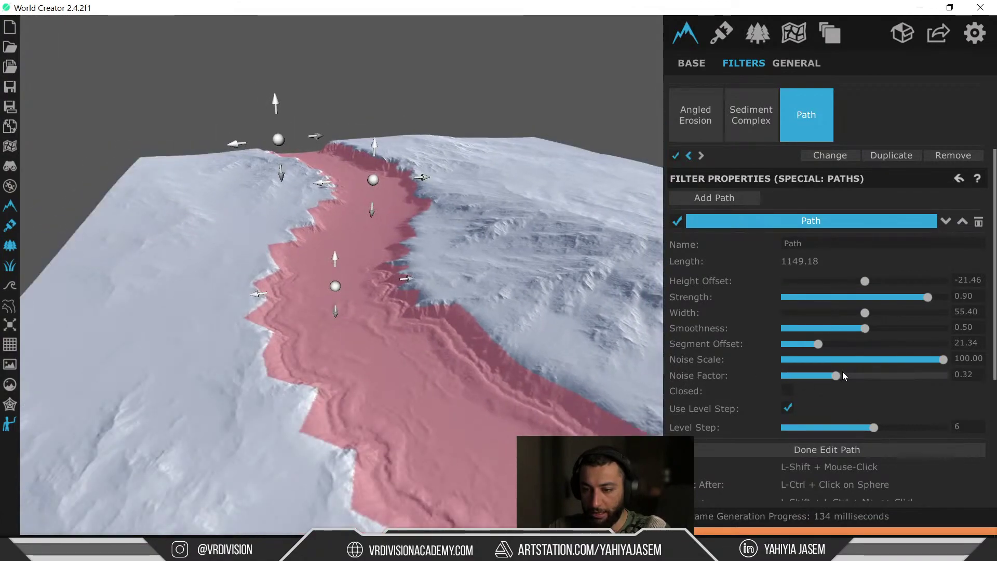
Step: Set the path's noise factor to 0.84, smoothness to 1.00 and segment offset to 29.81
left_click_drag(841, 375, 908, 376)
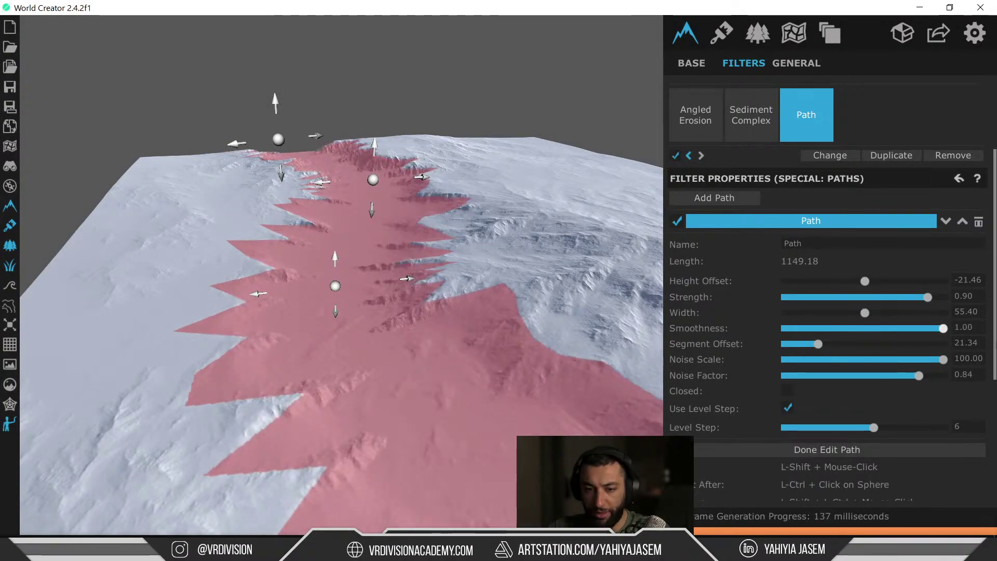
left_click_drag(865, 328, 945, 329)
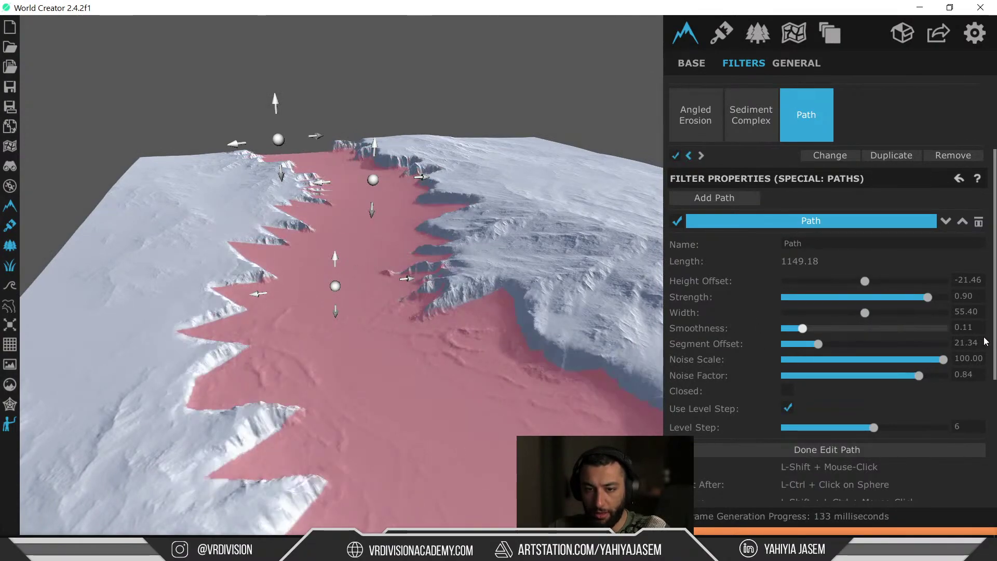
left_click_drag(804, 343, 832, 342)
right_click_drag(496, 311, 656, 369)
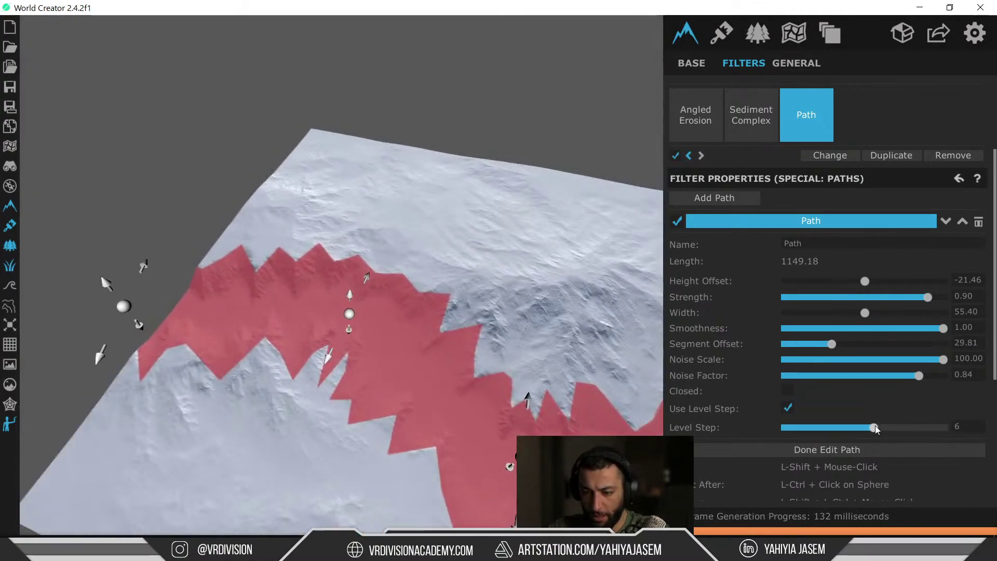
Step: Set the path's level step to 4 and finish editing the path
left_click_drag(874, 425, 845, 428)
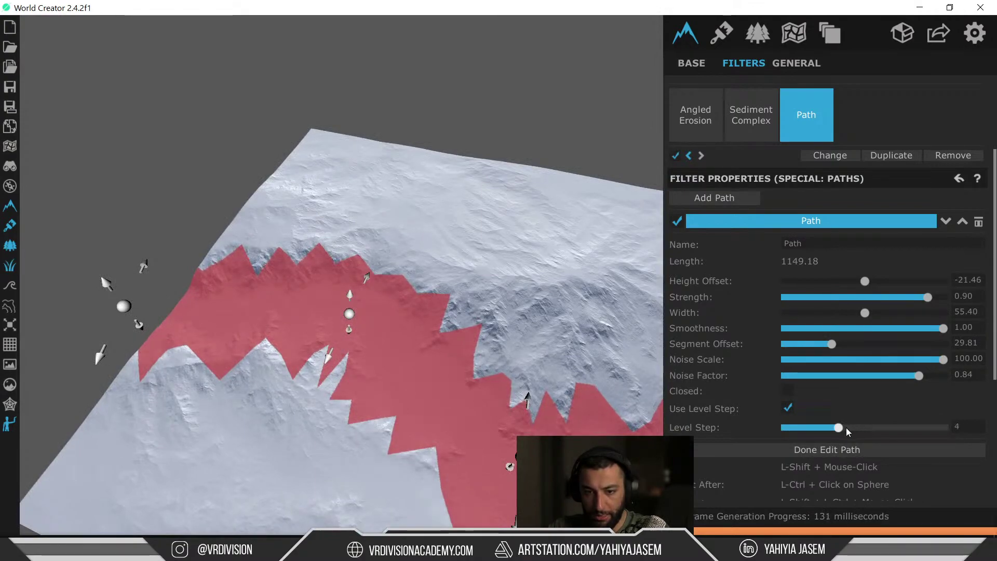
left_click(843, 449)
right_click_drag(562, 382, 426, 292)
scroll(428, 295, "down", 10)
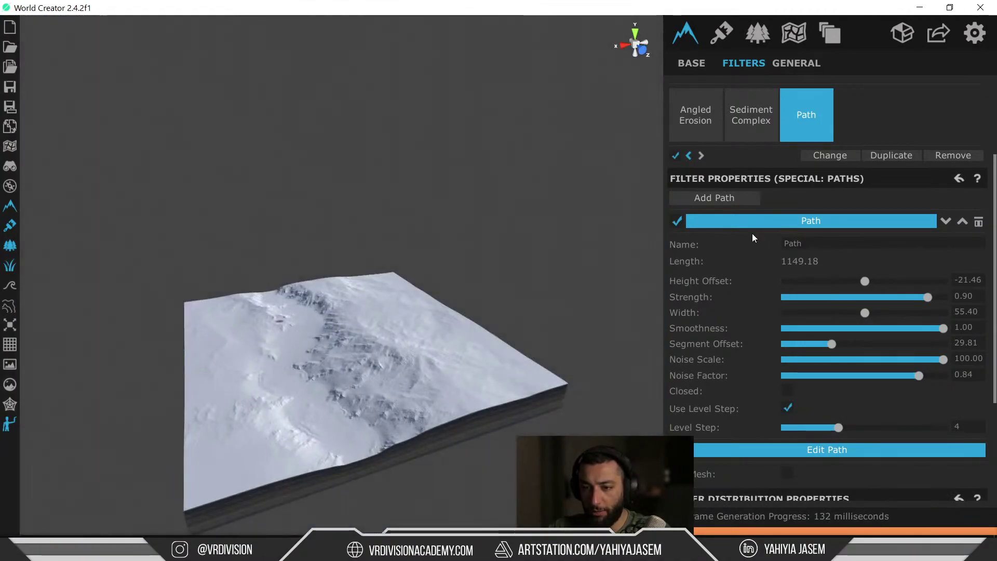
Step: Add a second path to the Path filter and open it for point editing
scroll(742, 241, "up", 2)
left_click(731, 260)
scroll(431, 293, "up", 6)
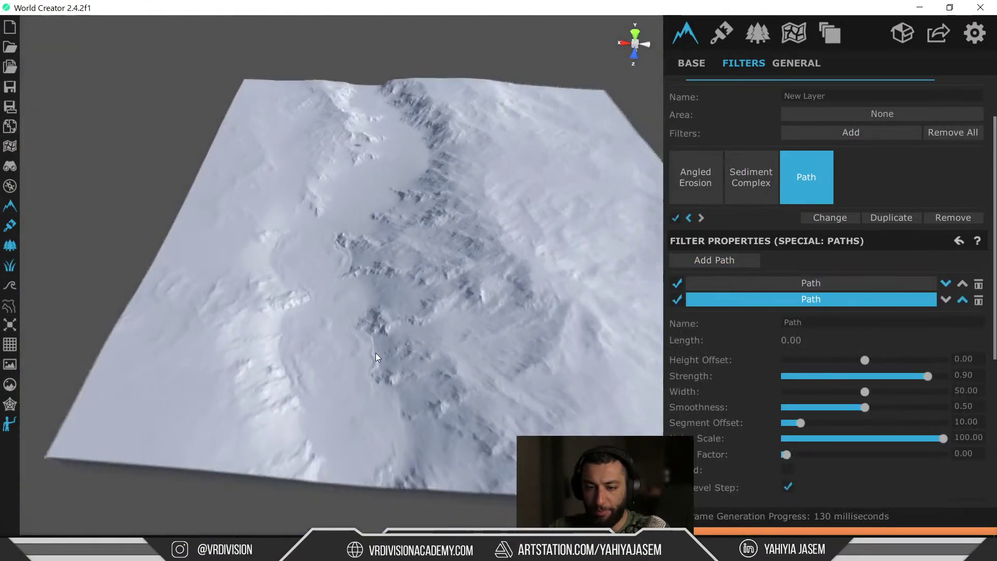
scroll(770, 438, "down", 4)
left_click(804, 403)
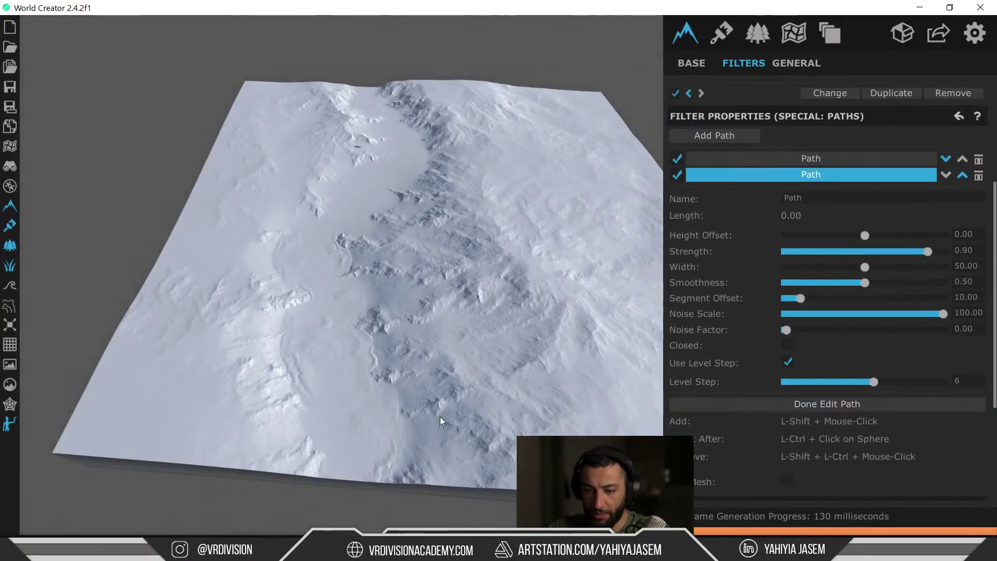
Step: Lay out the second path with six points about 1027 long, following the carved valley from the near edge to the far edge
right_click_drag(440, 416, 413, 431)
left_click(353, 445, "shift")
left_click(341, 340, "shift")
left_click(336, 278, "shift")
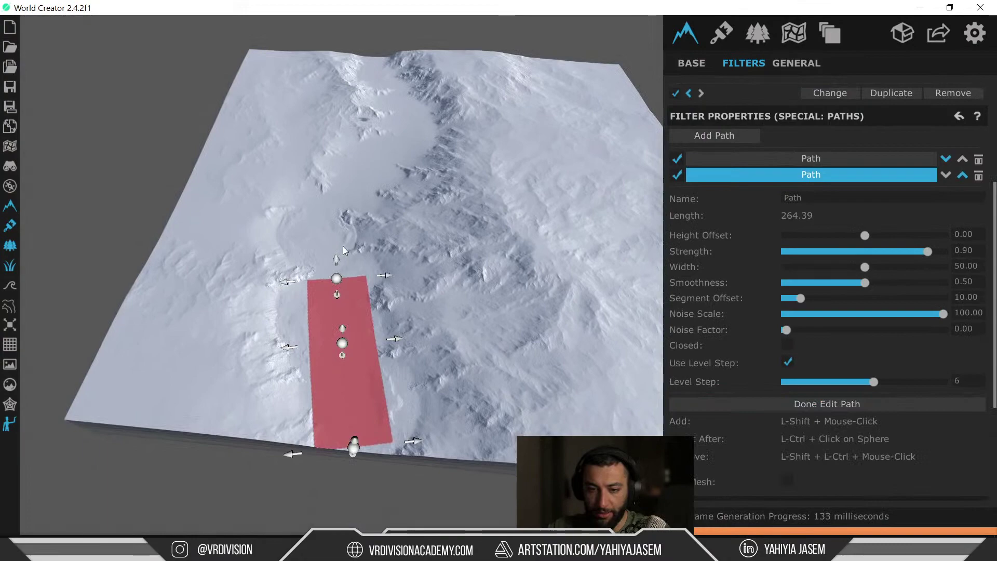
left_click(367, 163, "shift")
left_click(406, 128, "shift")
left_click(374, 61, "shift")
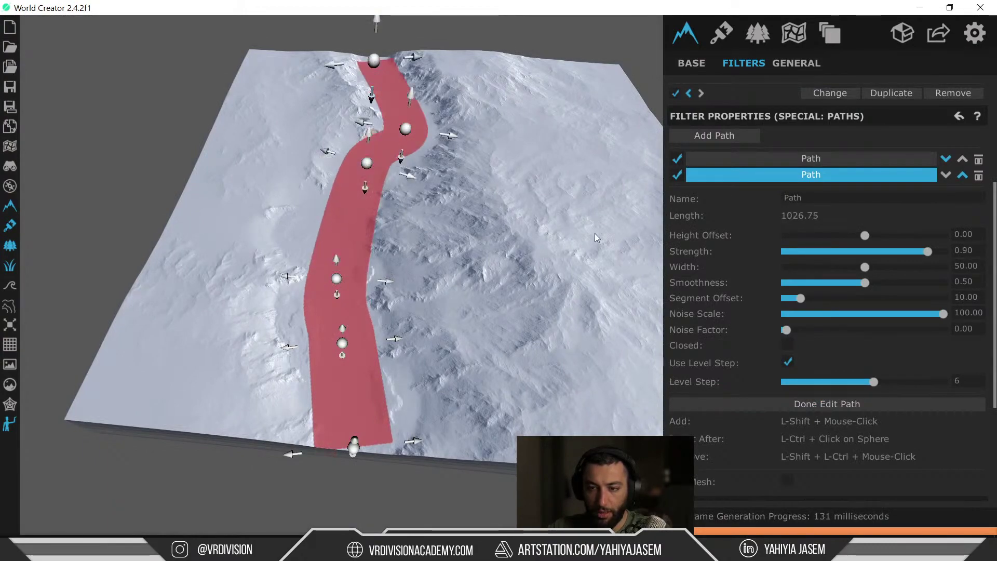
Step: Set the second path's height offset to -1.71 and its width to 46.91
left_click(828, 236)
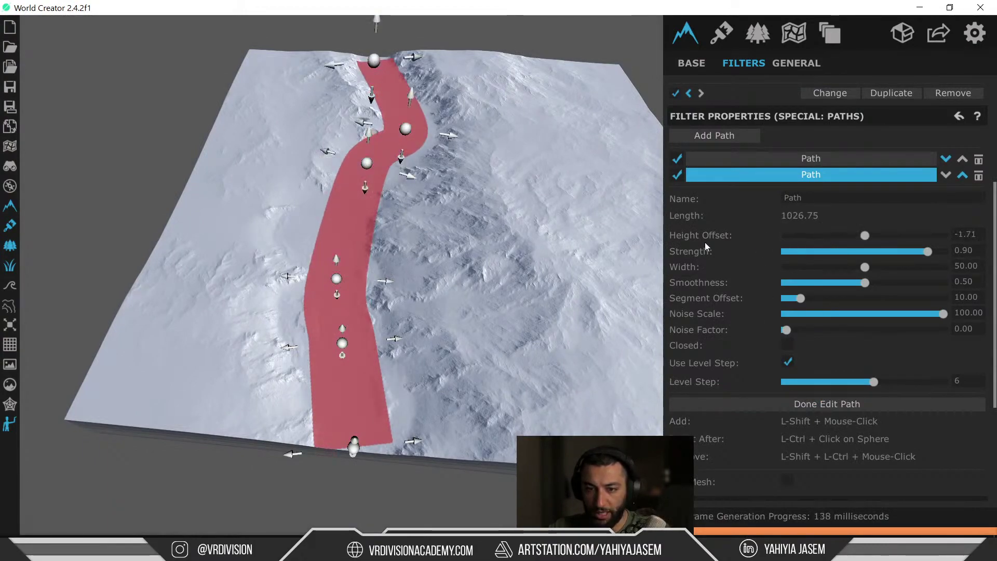
right_click_drag(626, 242, 607, 233)
key("w")
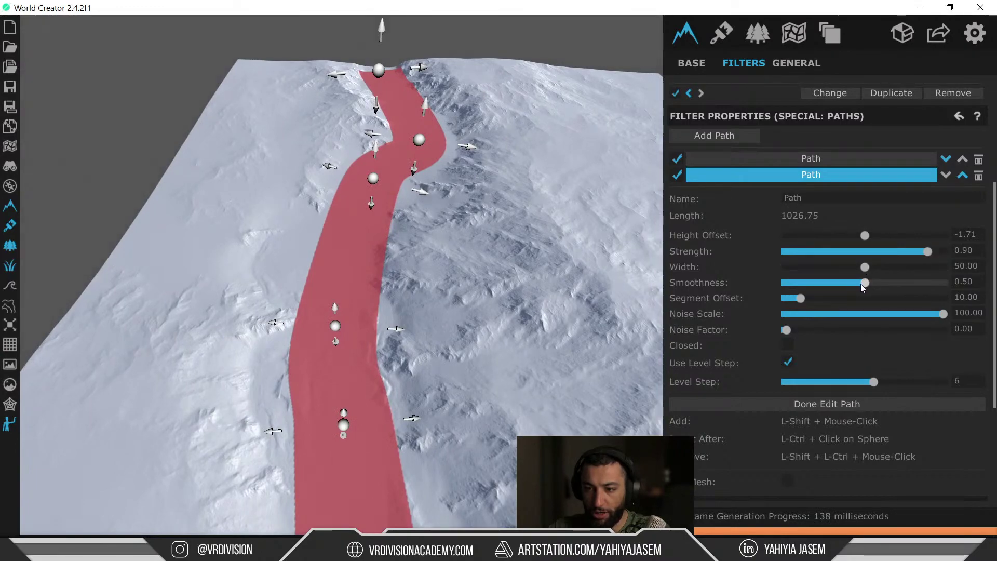
left_click_drag(883, 270, 785, 266)
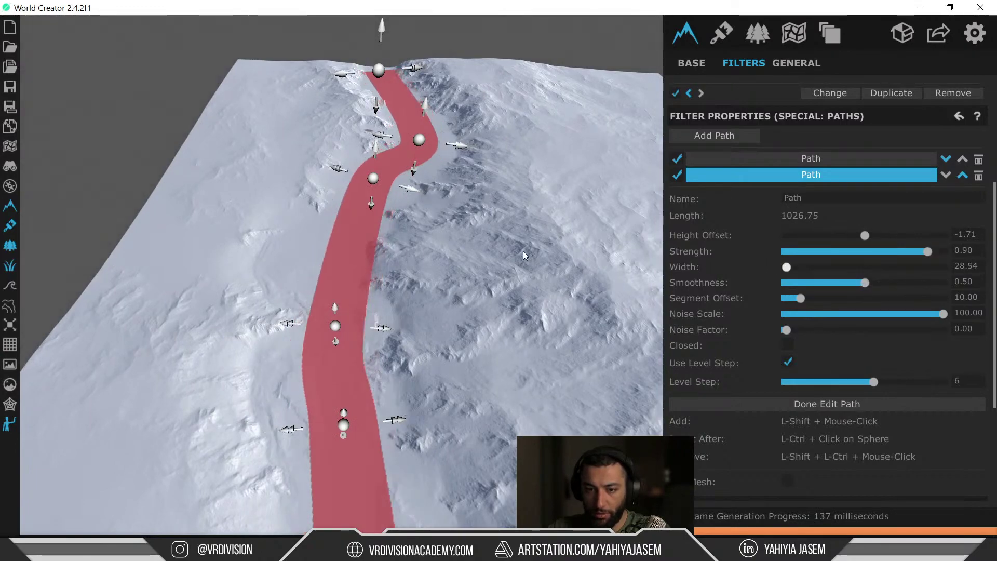
left_click(841, 268)
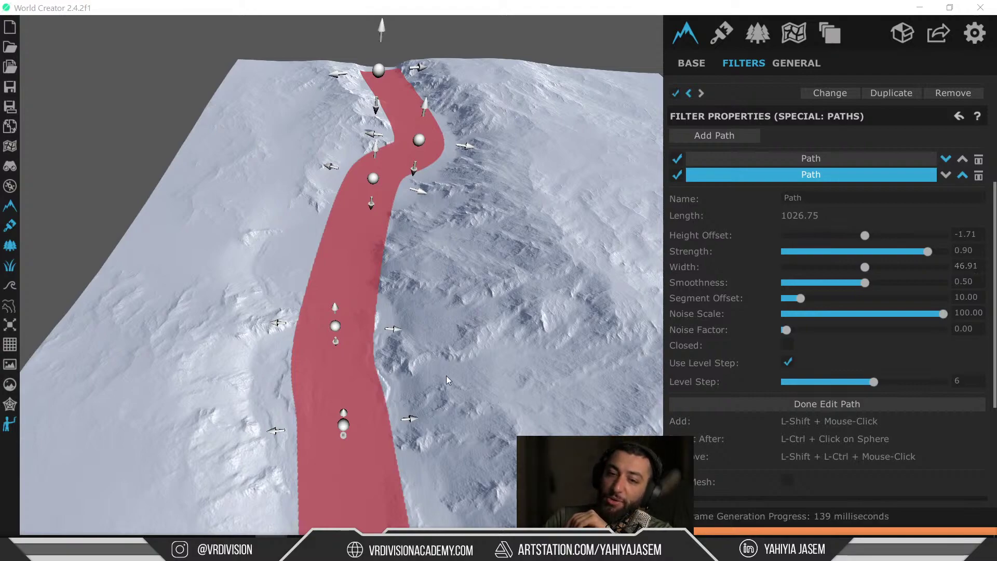
Step: Bring the Discord window into view, browse its server list and move the window away again
left_click(54, 13)
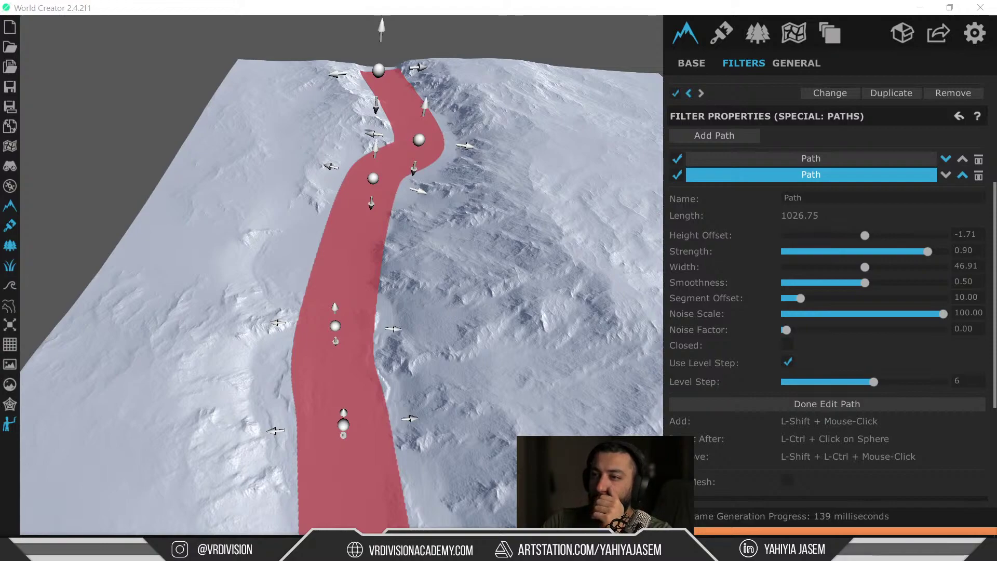
left_click_drag(996, 198, 653, 76)
scroll(528, 178, "up", 5)
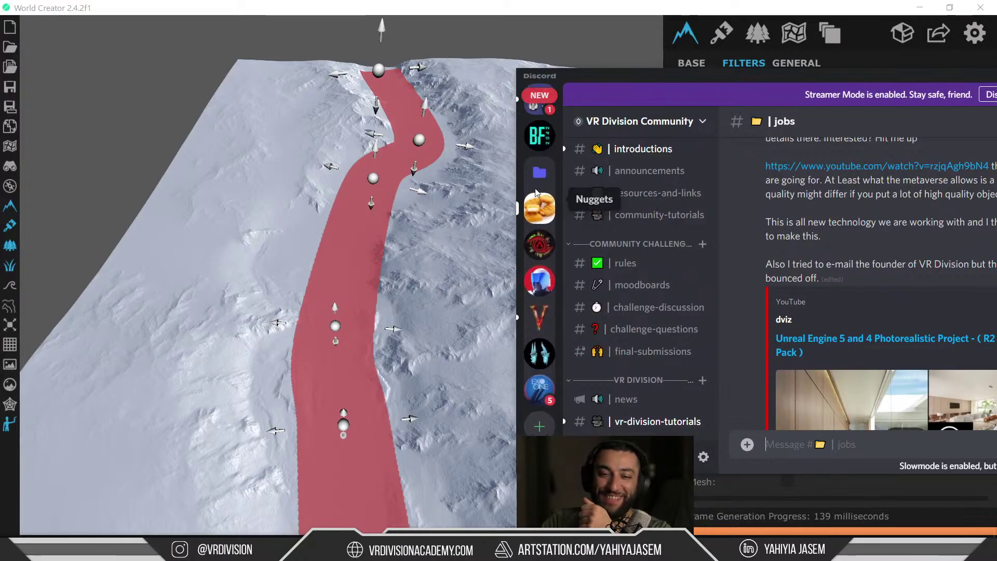
scroll(538, 195, "down", 5)
scroll(539, 200, "up", 5)
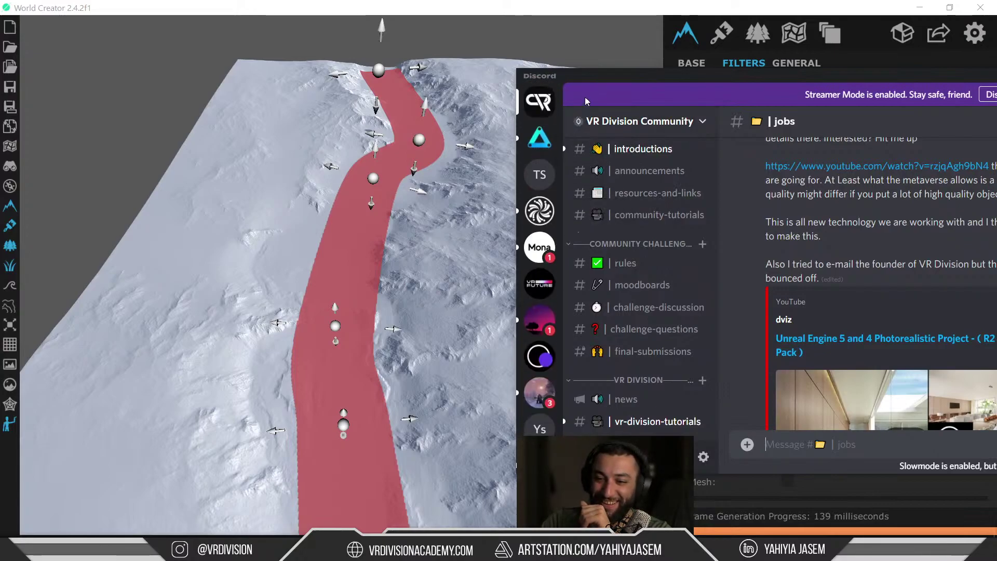
left_click_drag(589, 79, 996, 98)
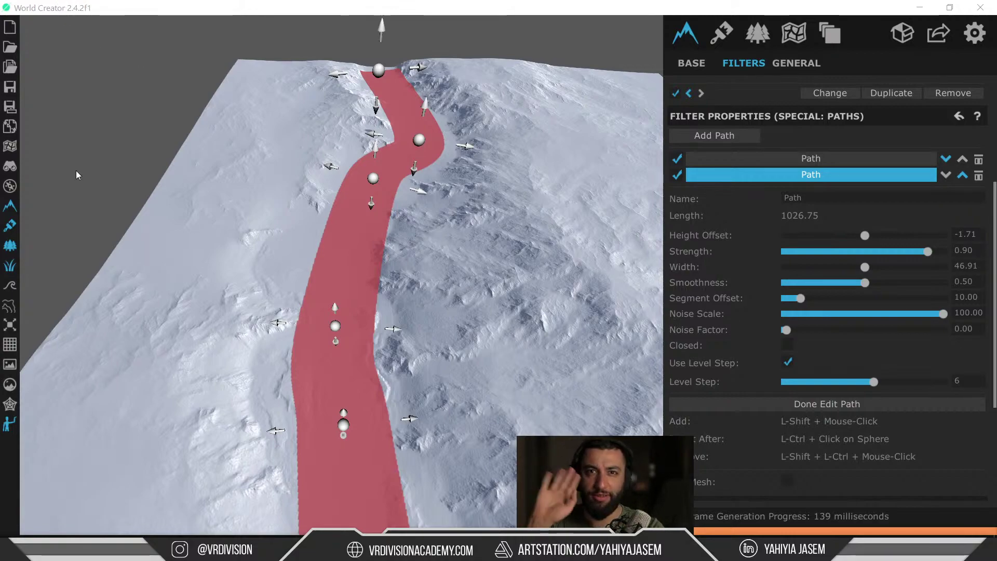
Step: Move the second path's end point outward past the far edge of the terrain
right_click_drag(378, 175, 393, 157)
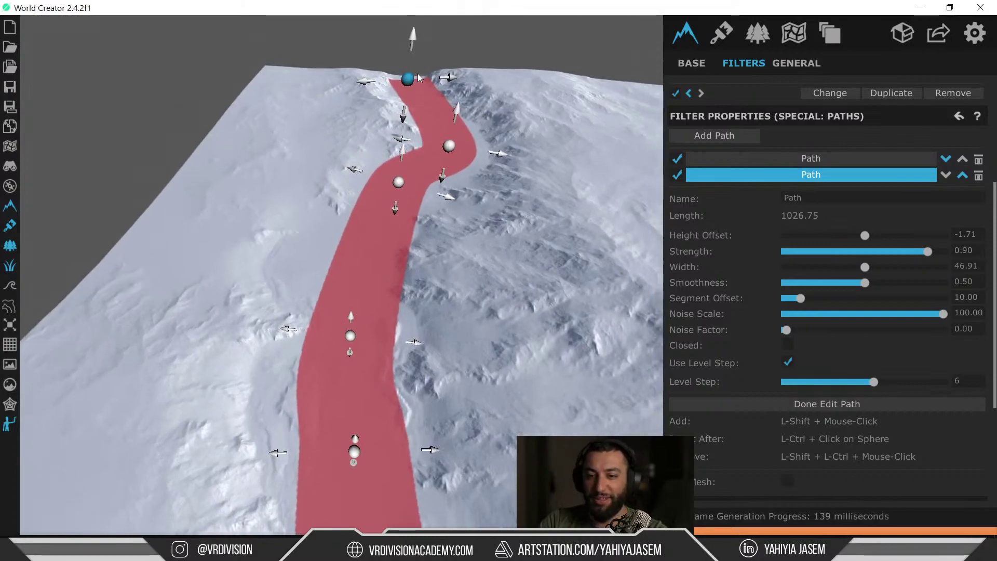
left_click_drag(409, 77, 410, 64)
right_click_drag(419, 106, 437, 115)
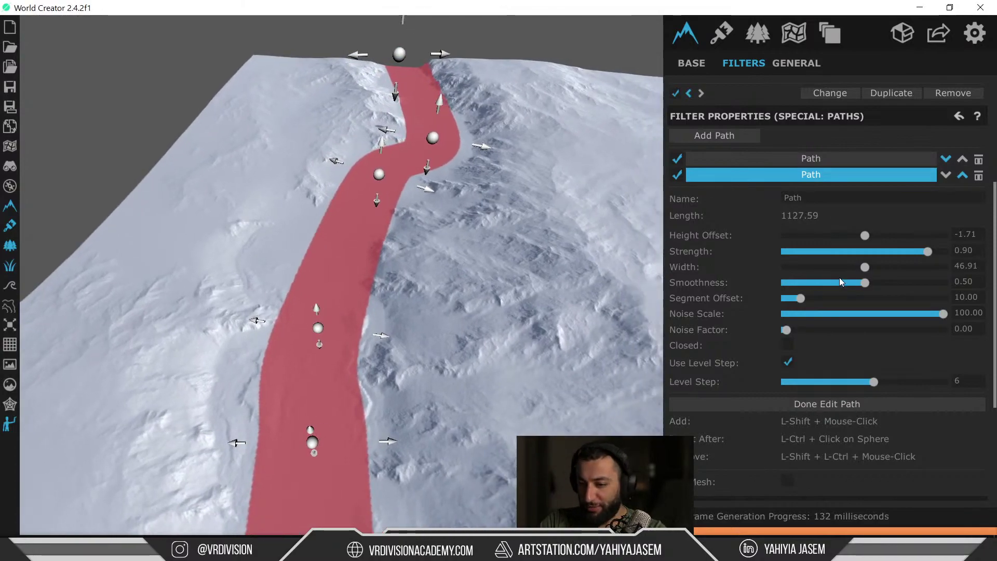
Step: Set the second path's level step to 3 and shift its fourth point slightly back toward the path's start
left_click_drag(862, 381, 833, 382)
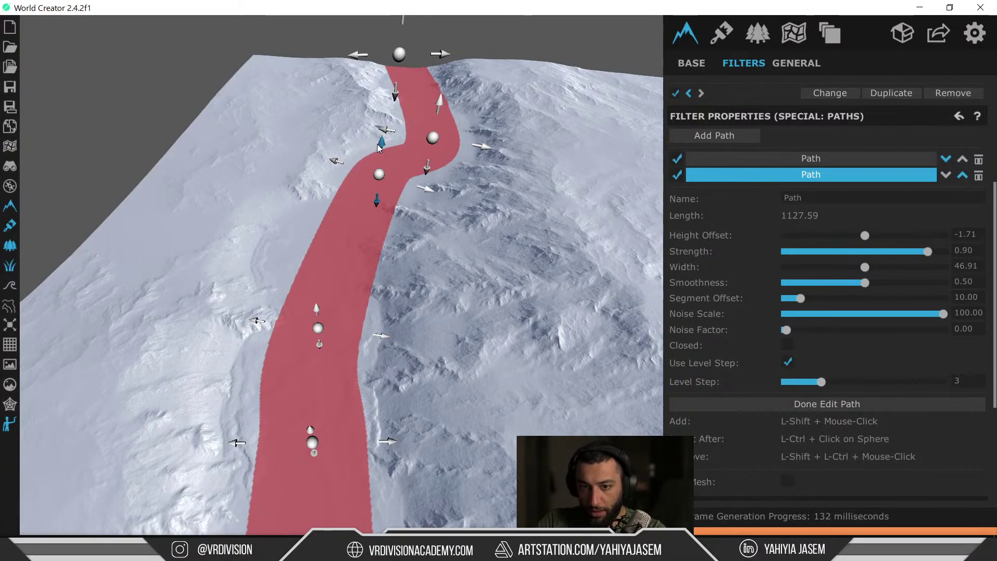
mouse_move(379, 148)
left_mouse_down()
mouse_move(379, 195)
mouse_move(370, 116)
mouse_move(375, 172)
mouse_move(380, 159)
left_mouse_up()
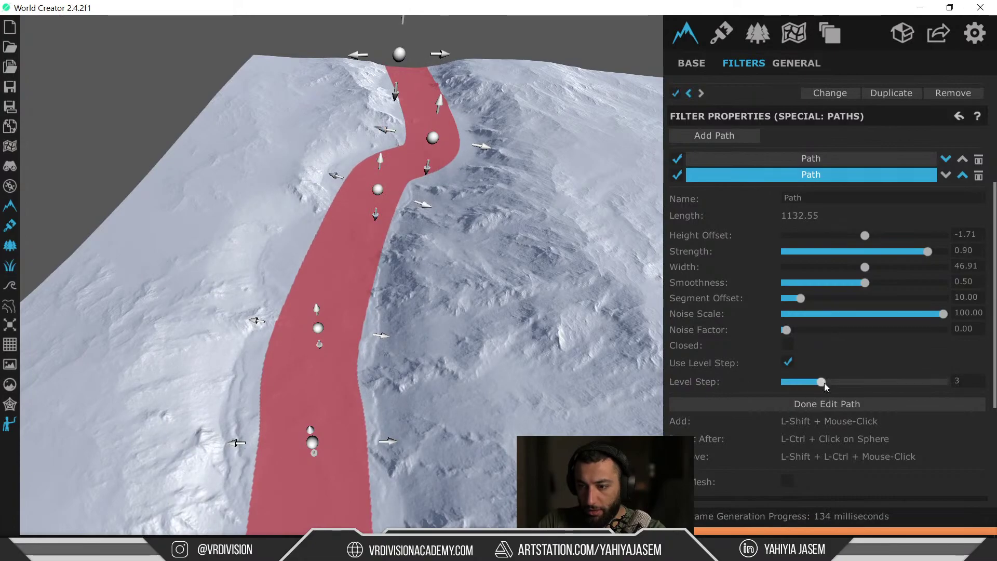
Step: Set the second path's level step to 5 and lower its height offset to -40.54
left_click(841, 382)
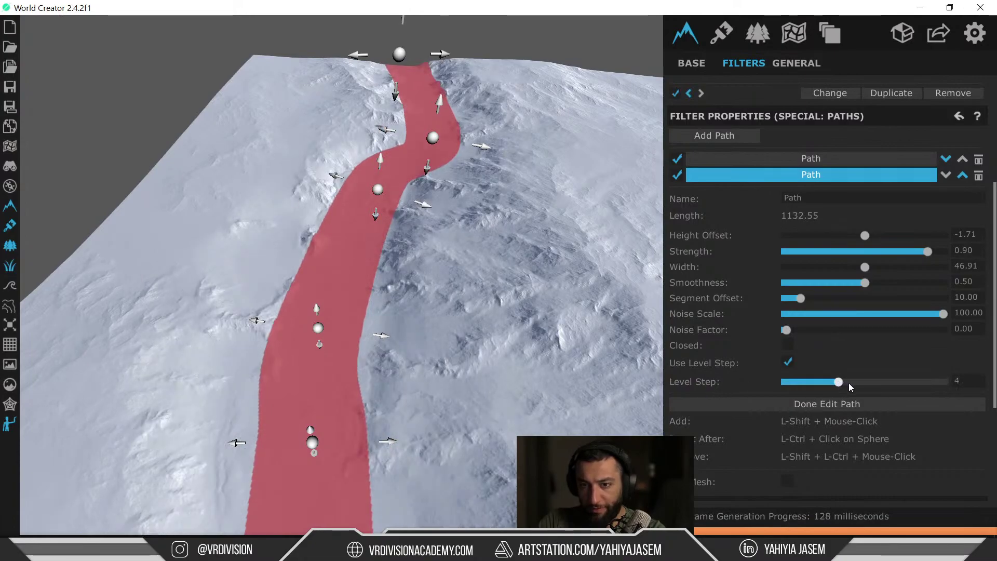
left_click(861, 382)
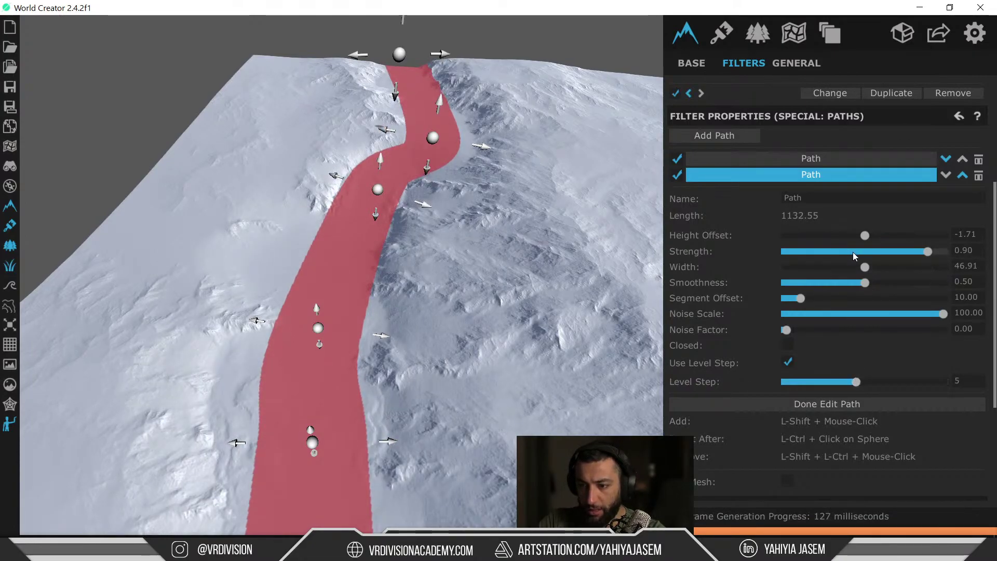
left_click(786, 236)
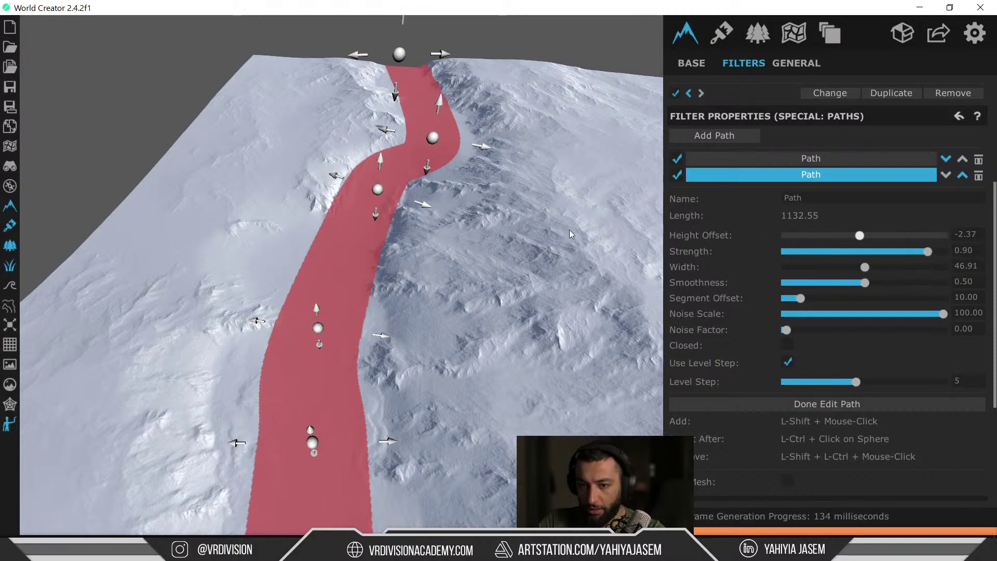
left_click_drag(546, 232, 611, 242)
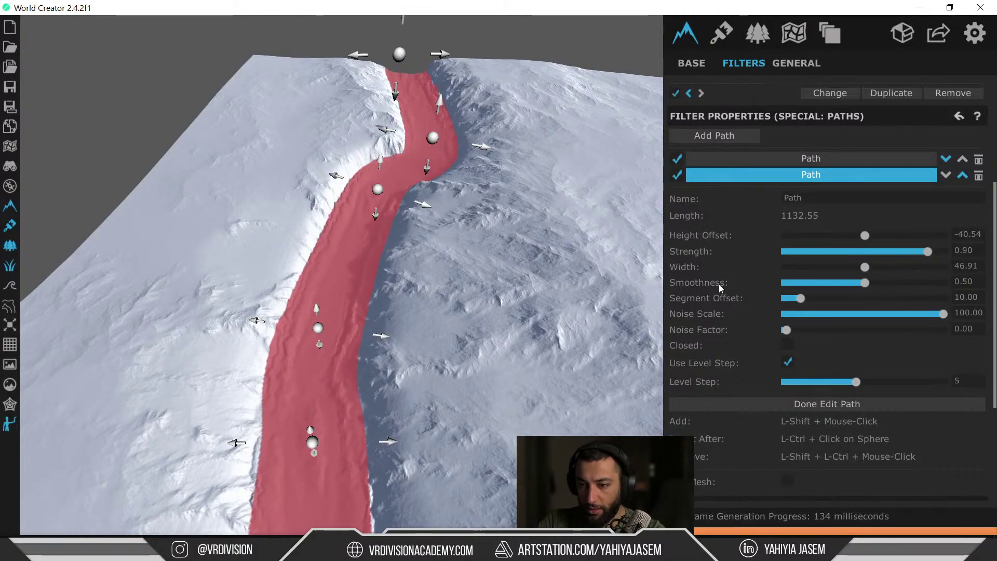
Step: Set the second path's height offset to -49.69, strength to 0.43 and width to 36.05, and finish editing the path
left_click_drag(860, 252, 792, 240)
left_click(851, 252)
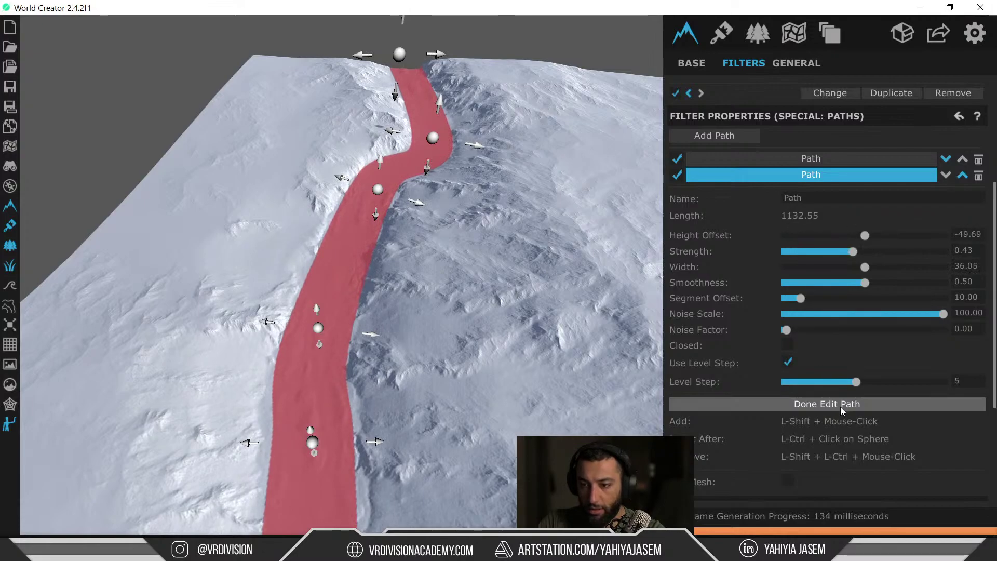
left_click(840, 404)
key("s")
right_click_drag(475, 306, 495, 267)
key("w")
key("e")
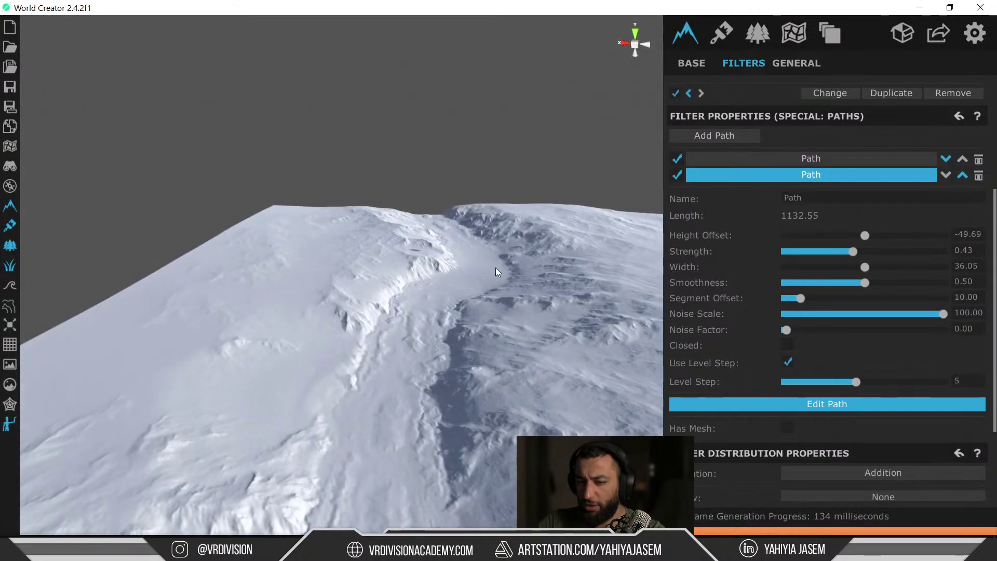
Step: Configure the surface export as a Terrain Height-Map in R16 format with Flip Y enabled
left_click(937, 34)
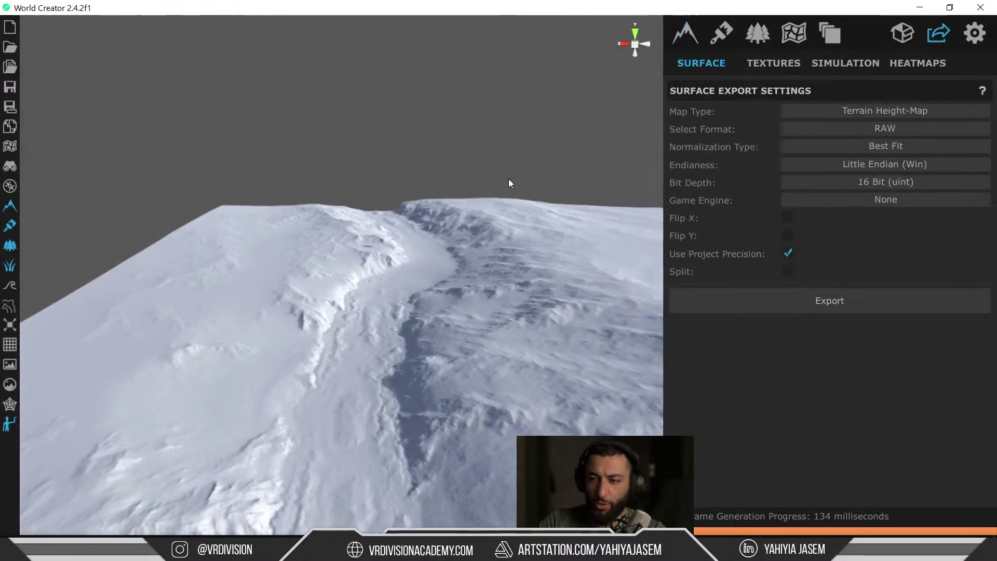
left_click(906, 112)
left_click(892, 126)
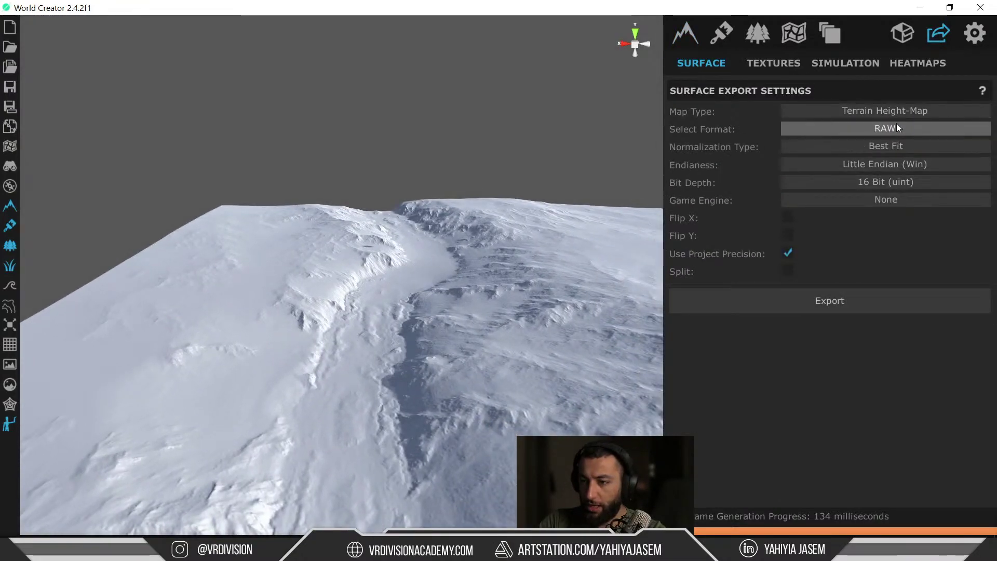
left_click(903, 129)
left_click(886, 156)
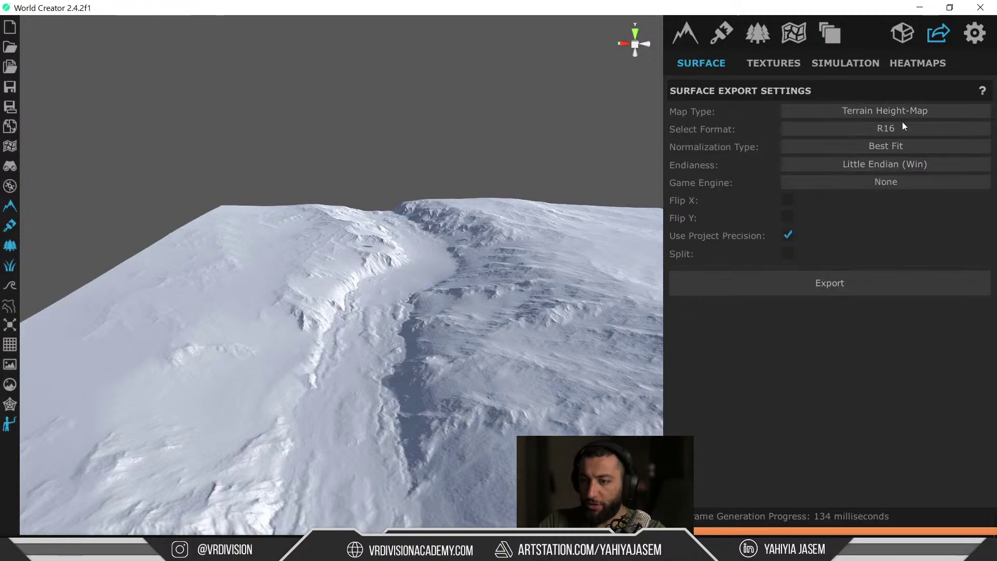
left_click(787, 217)
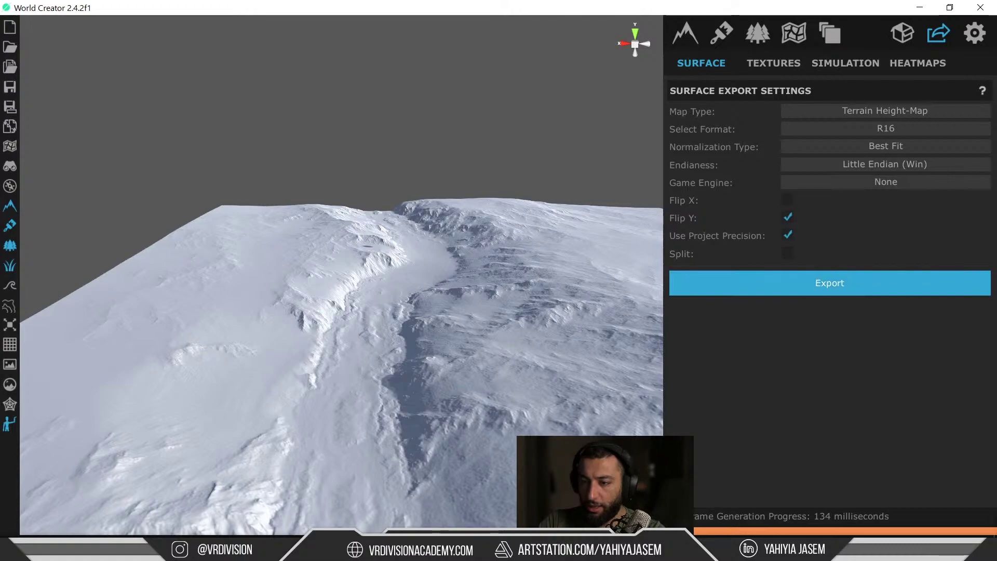
Step: Set the export's game engine to Unreal and export the terrain height map
left_click_drag(996, 204, 540, 156)
left_click(587, 158)
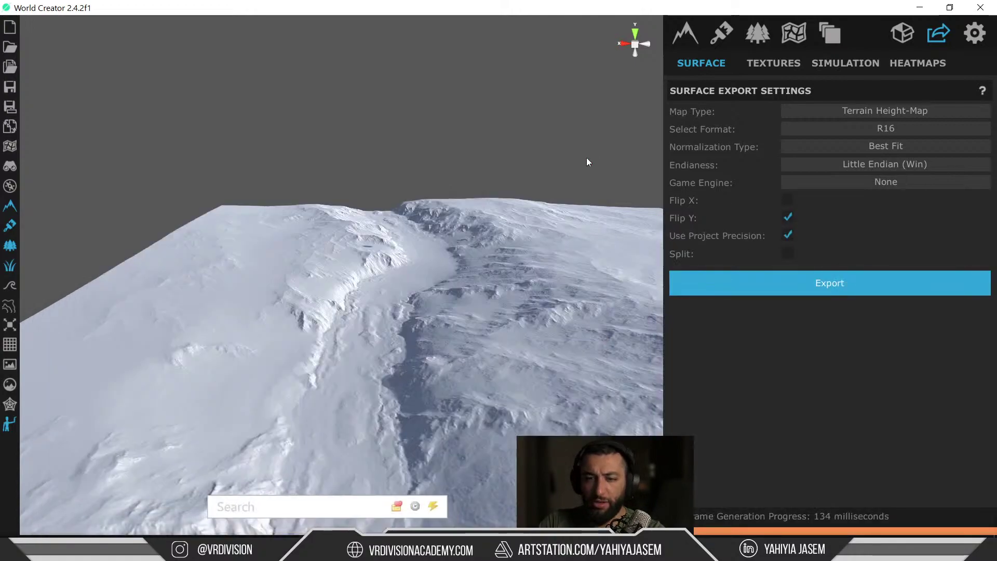
left_click(805, 179)
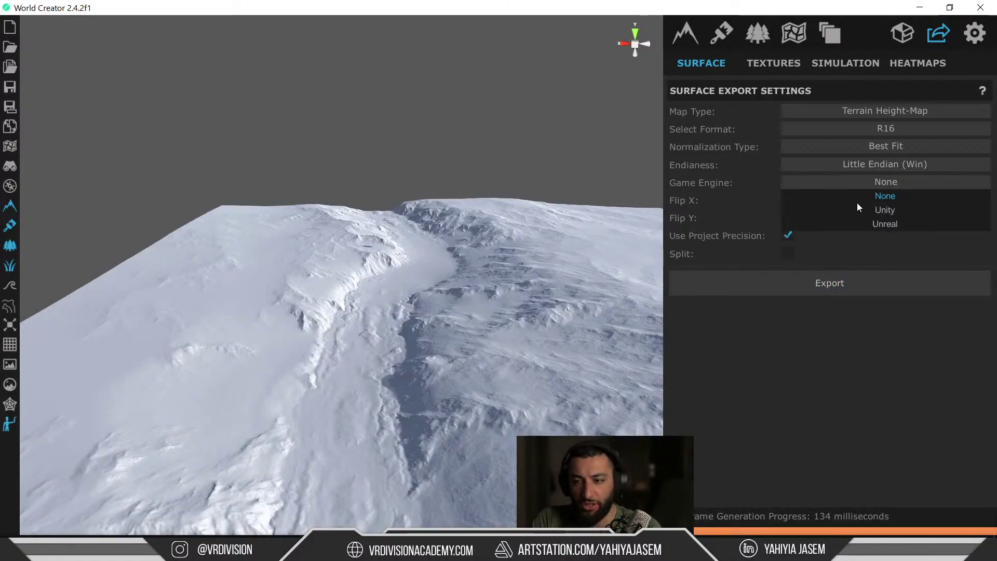
left_click(860, 210)
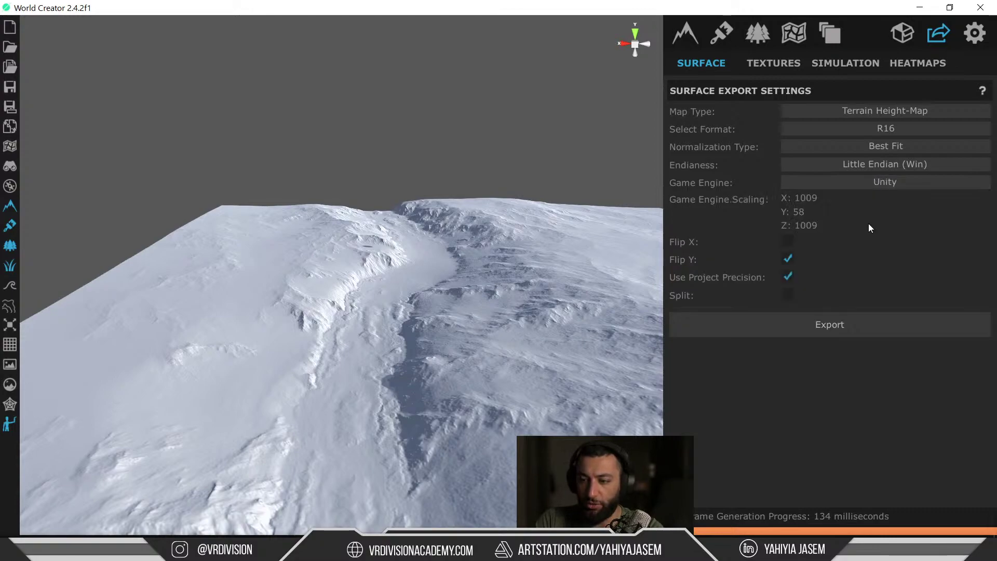
left_click(877, 185)
left_click(879, 224)
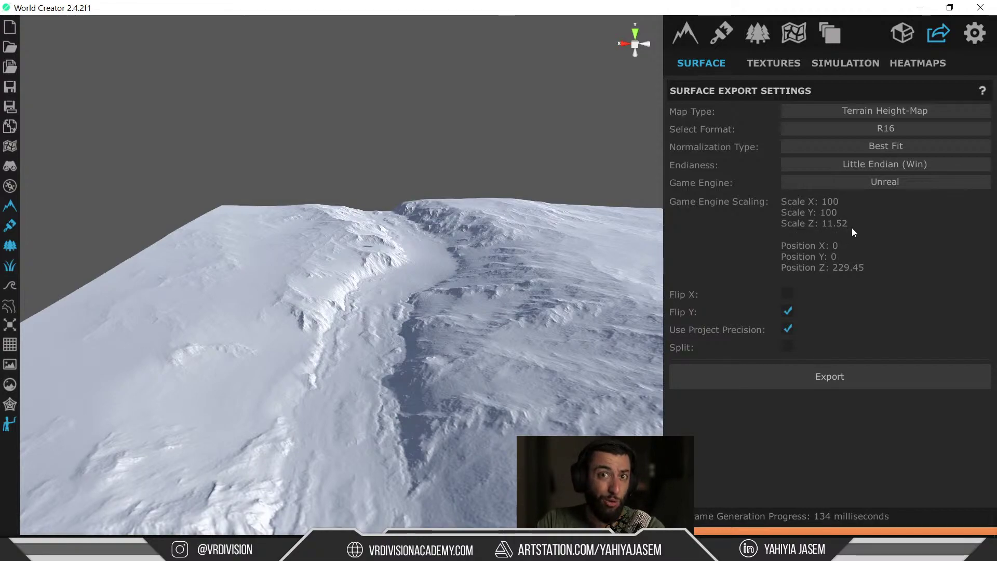
left_click(840, 378)
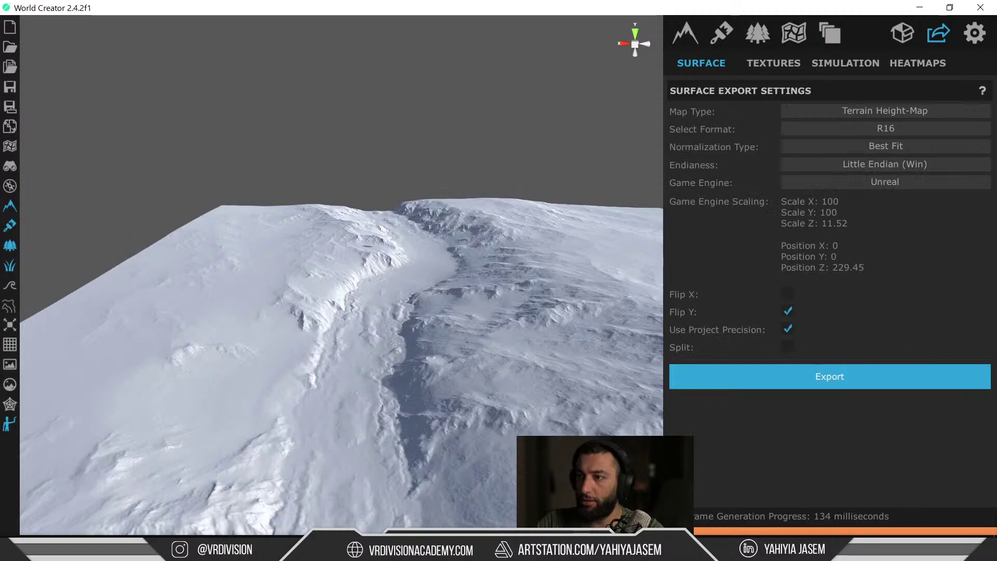
left_click(980, 8)
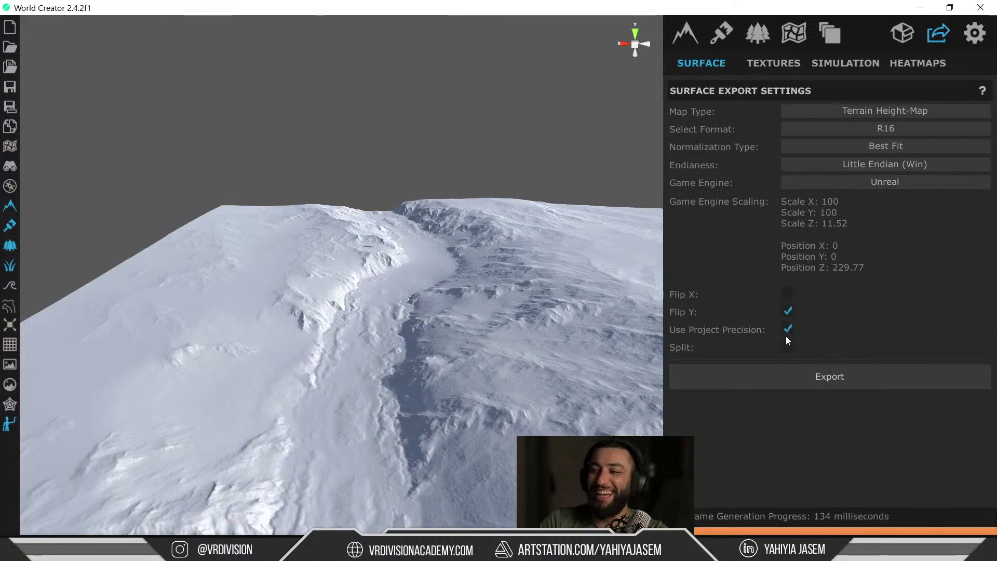
Step: Check the texture export settings, return to the terrain's base settings, and switch to the Concept level in Unreal Engine
scroll(407, 310, "down", 1)
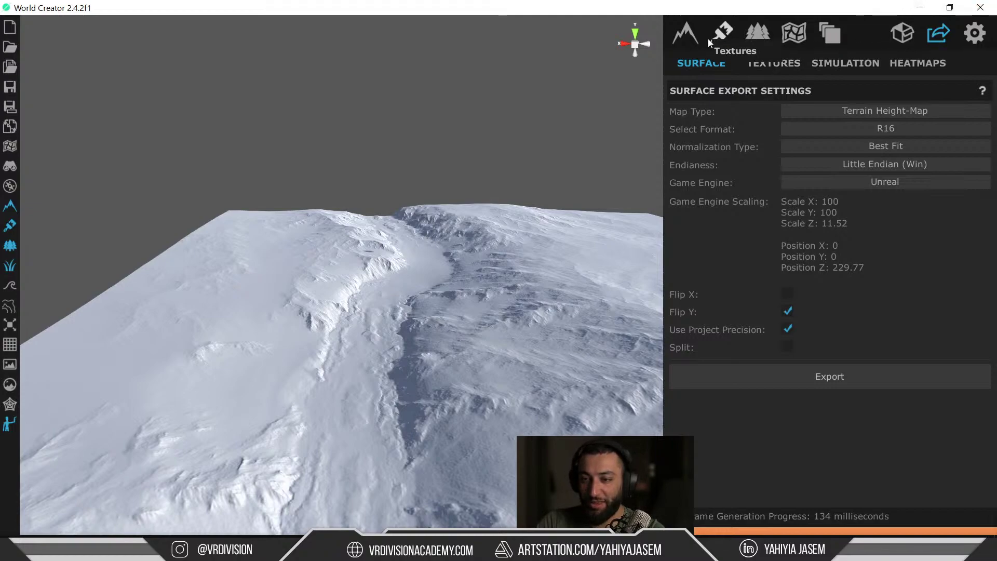
left_click(761, 62)
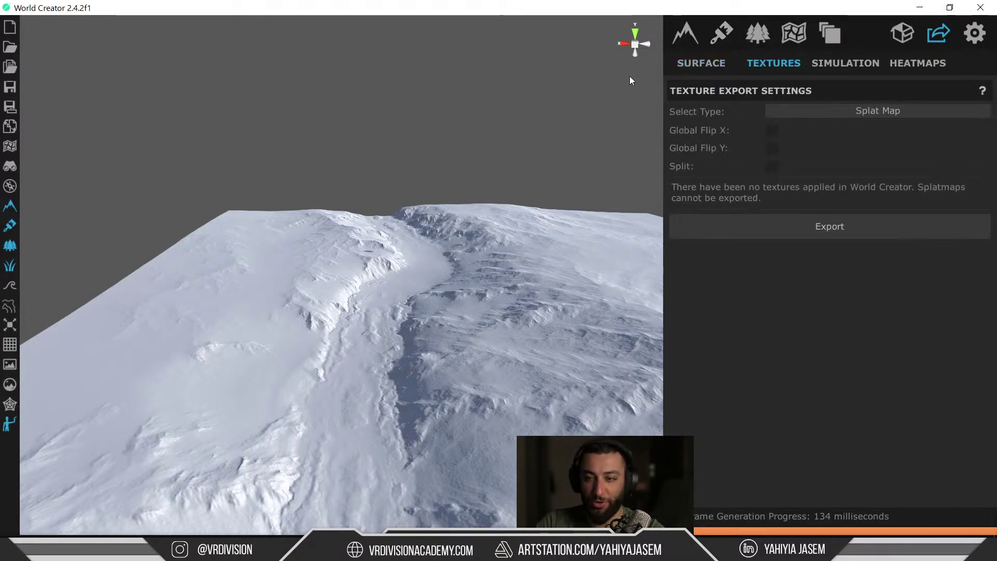
left_click(686, 34)
left_click(690, 62)
left_click(919, 7)
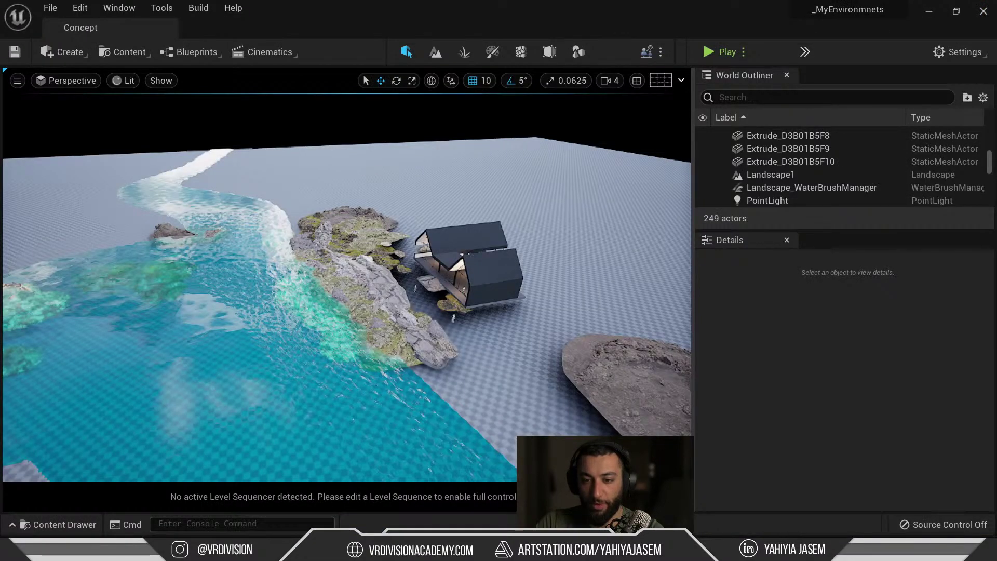
Step: Locate the mossy rock plates mesh in the content browser and look through the neighbouring Icelandic rock asset folders
right_click_drag(457, 264, 490, 231)
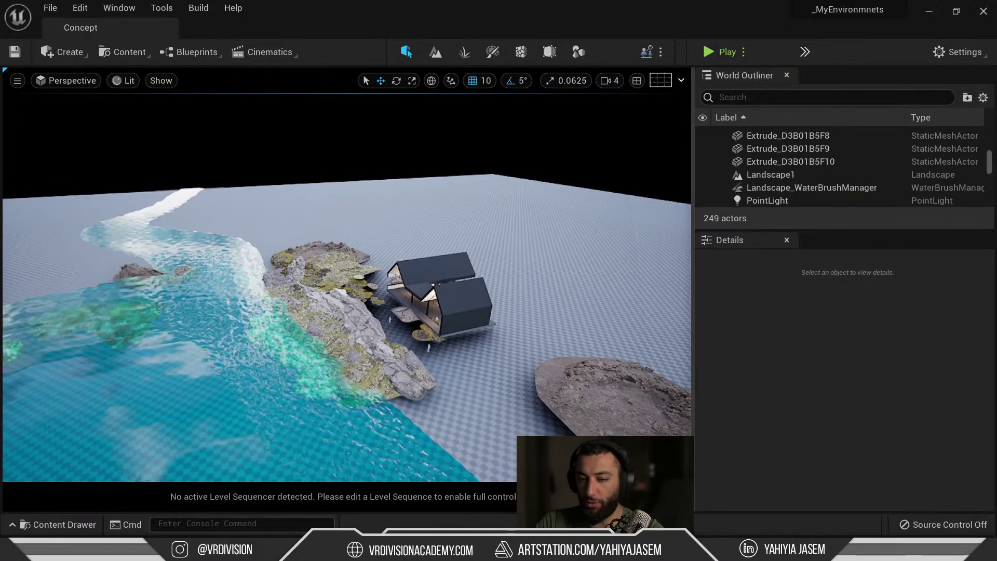
left_click(323, 289)
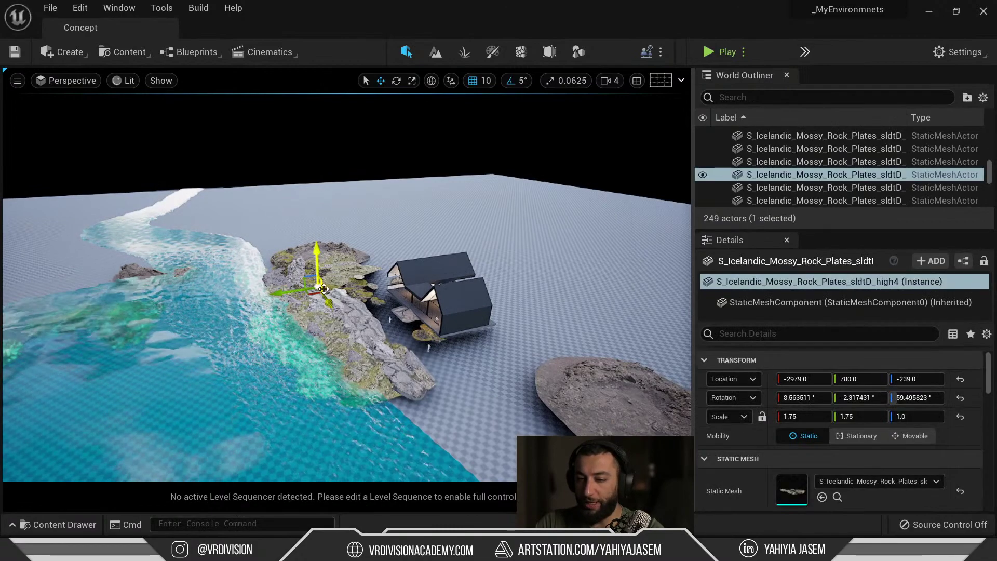
key("ctrl+b")
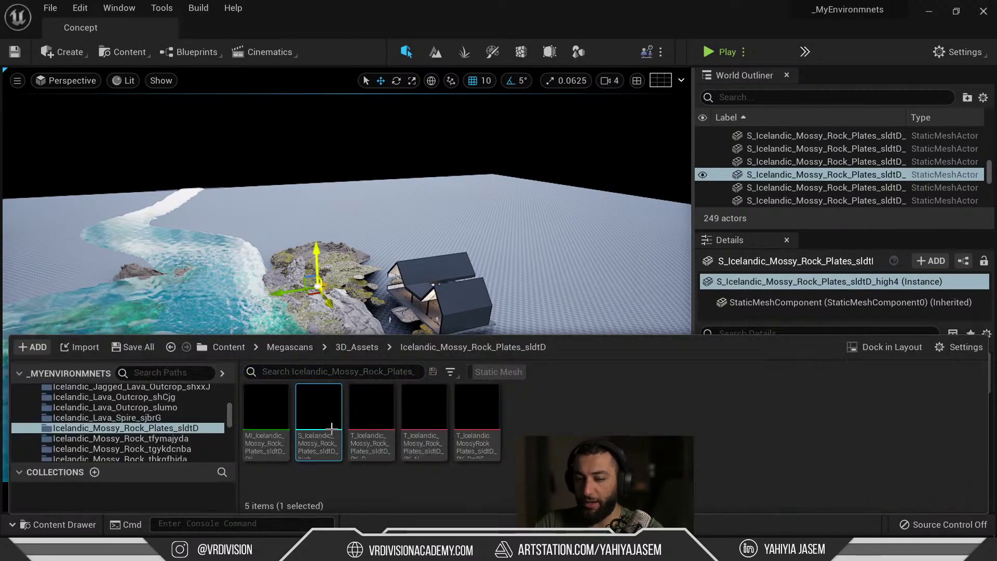
left_click(172, 408)
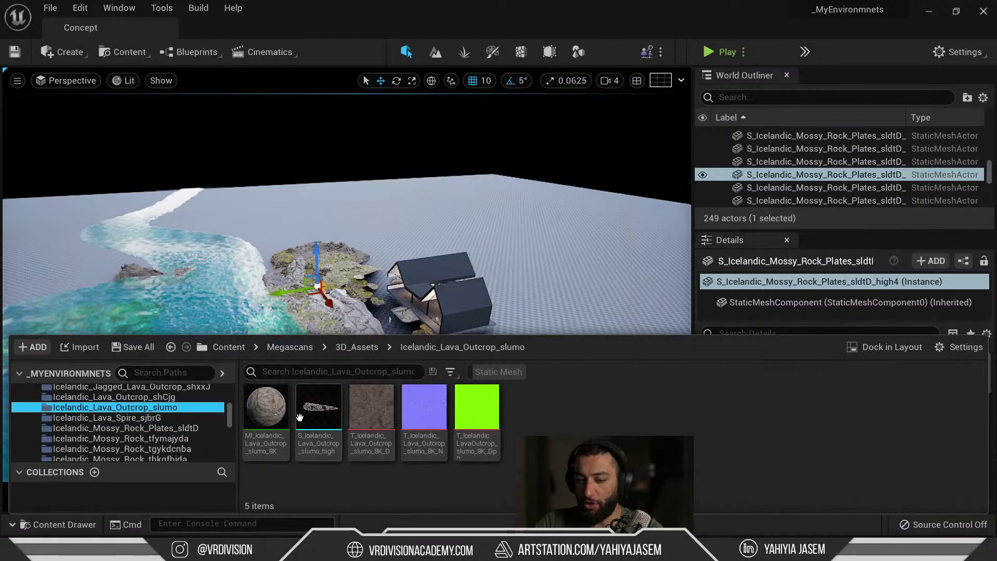
left_click(162, 428)
left_click(154, 448)
left_click(156, 428)
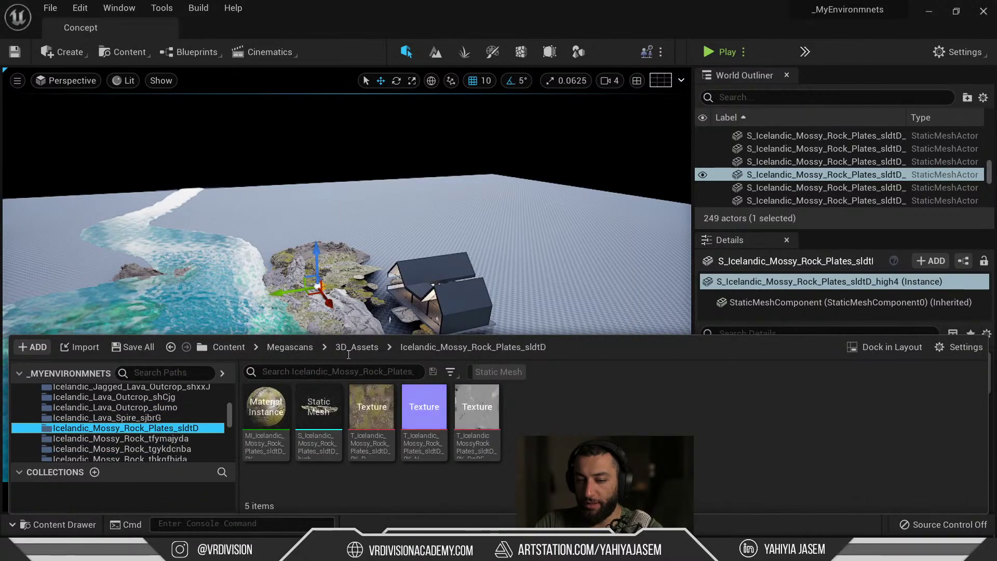
mouse_move(499, 265)
right_mouse_down()
mouse_move(499, 290)
mouse_move(499, 278)
right_mouse_up()
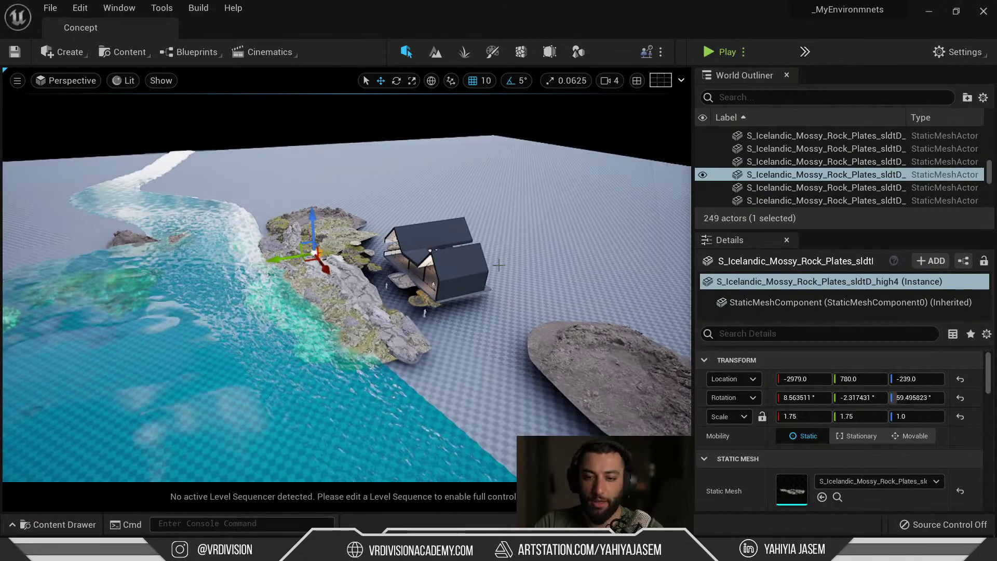
key("Escape")
key("ctrl+space")
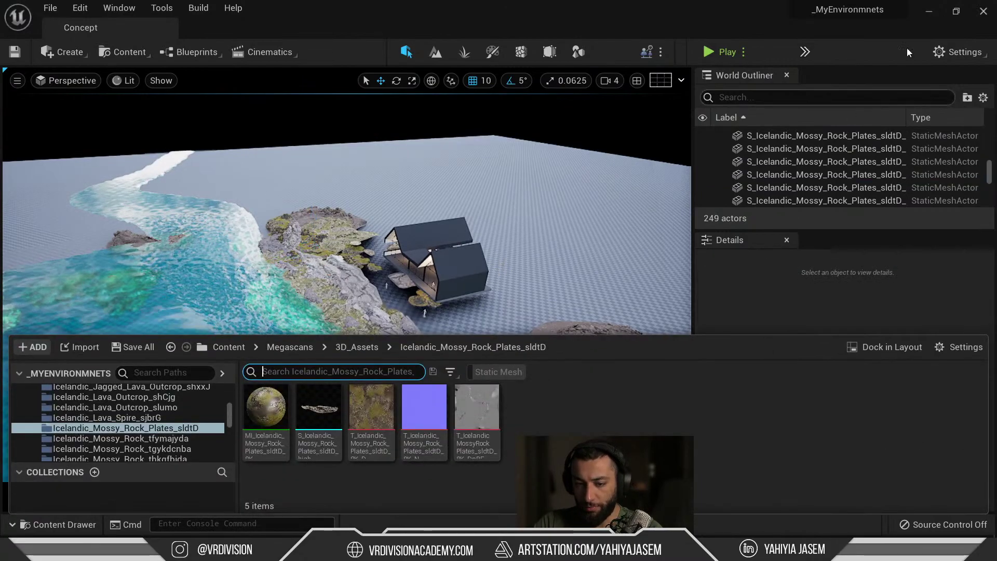
Step: Try removing the flat landscape from the level and undo the deletion
left_click(437, 54)
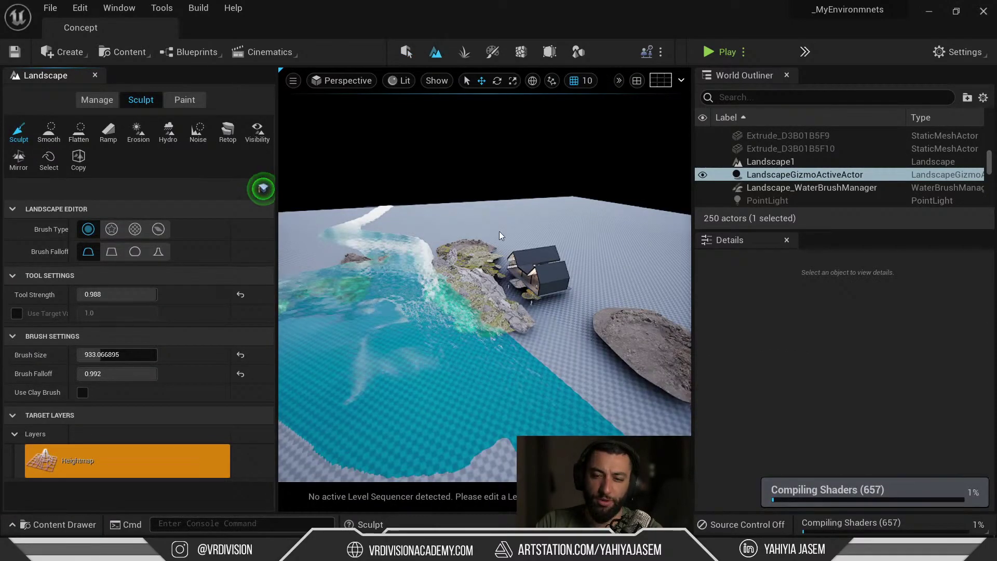
key("shift+1")
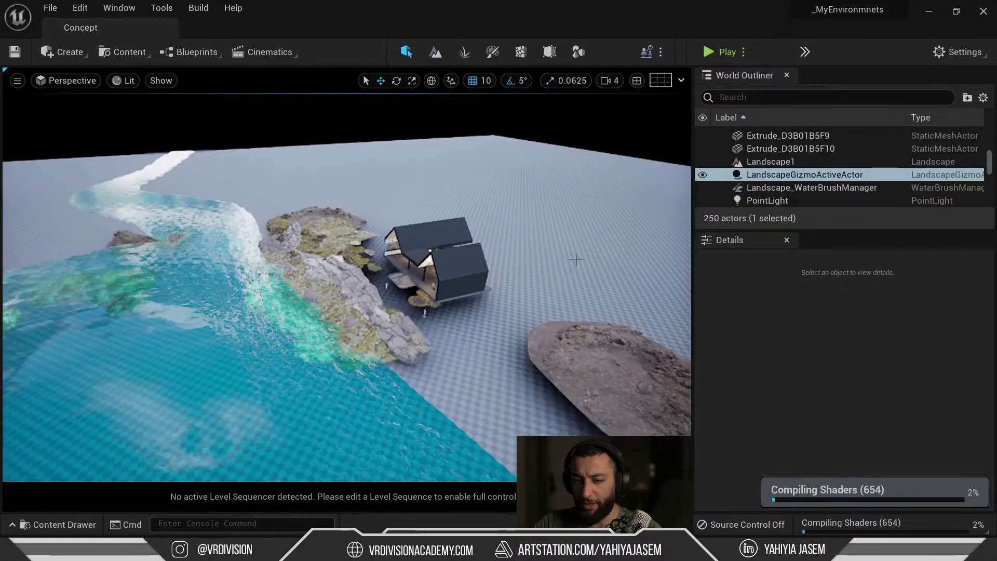
left_click(575, 259)
key("Delete")
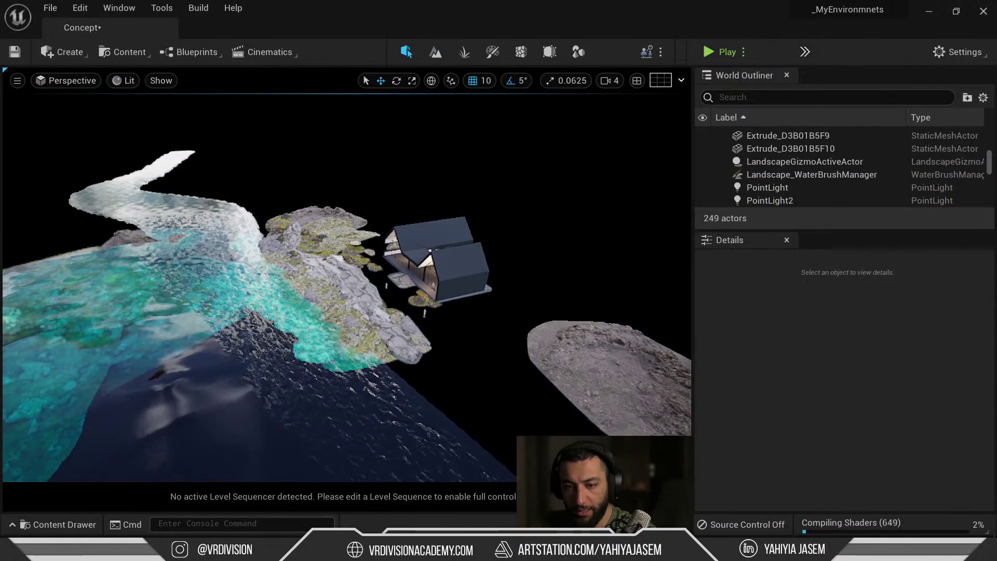
right_click_drag(477, 230, 477, 230)
key("ctrl+z")
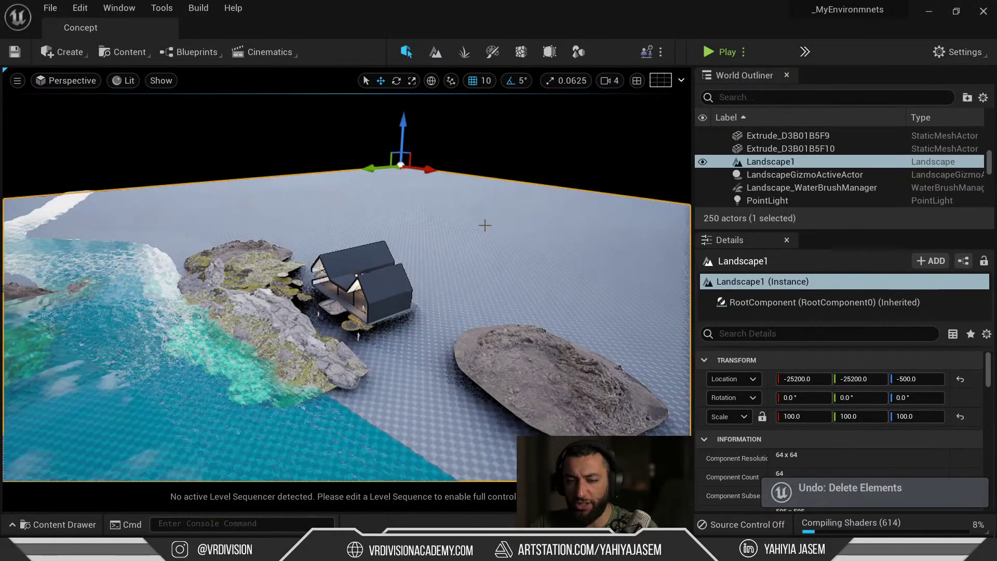
Step: Duplicate the Concept level in the Challenge project's Maps folder as Concept1
key("ctrl+space")
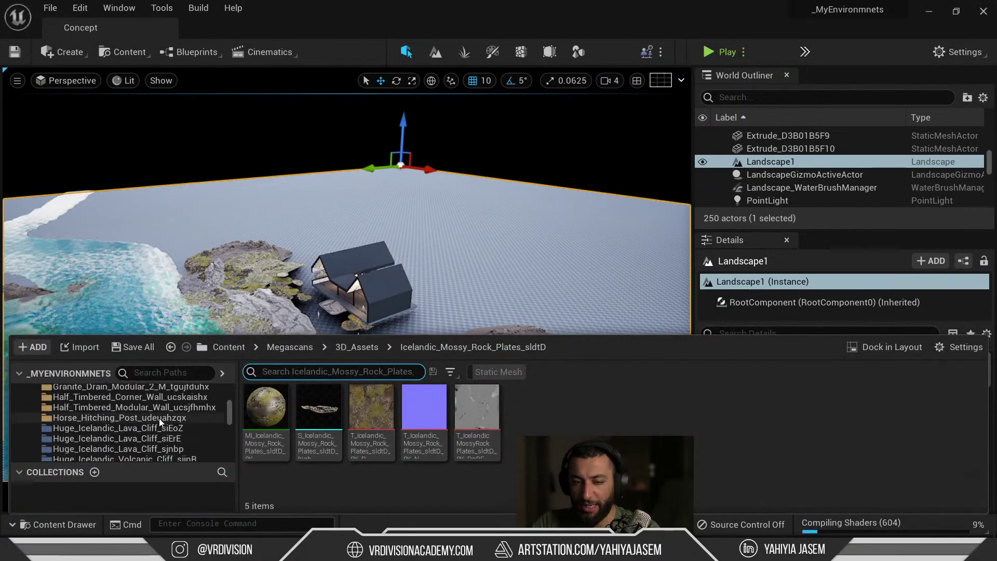
scroll(156, 423, "up", 10)
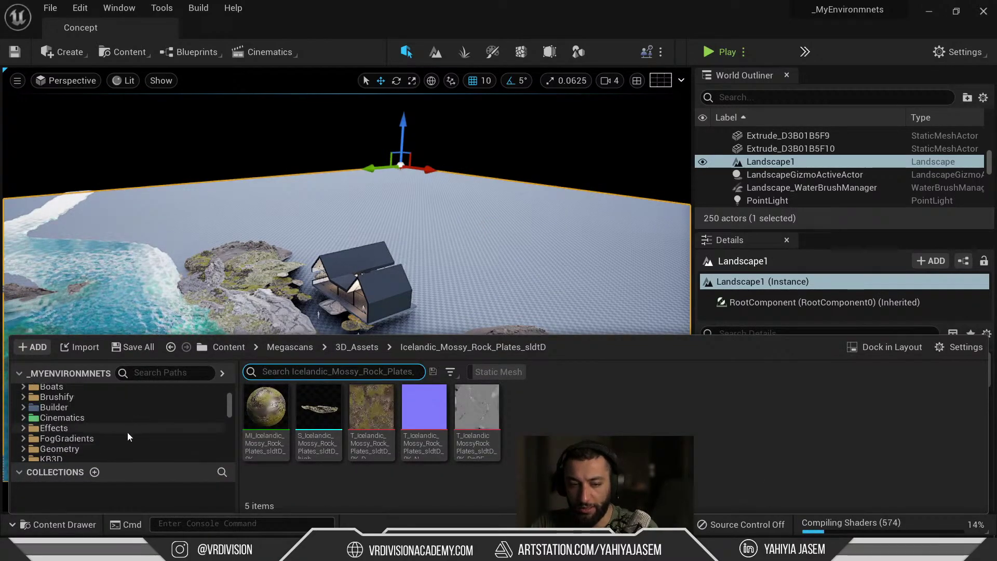
scroll(119, 434, "up", 10)
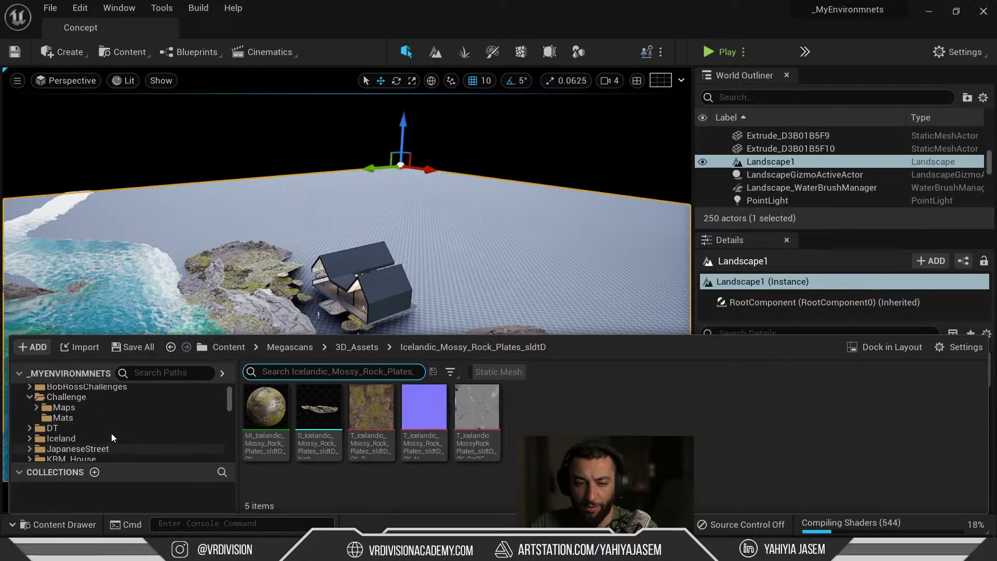
scroll(111, 433, "up", 1)
left_click(90, 430)
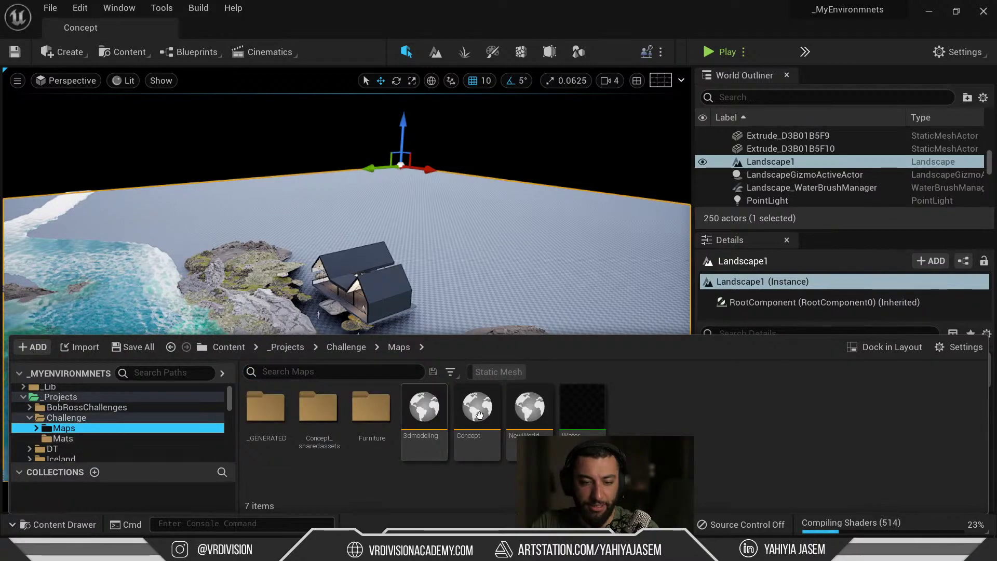
left_click_drag(463, 447, 497, 425)
left_click(507, 457)
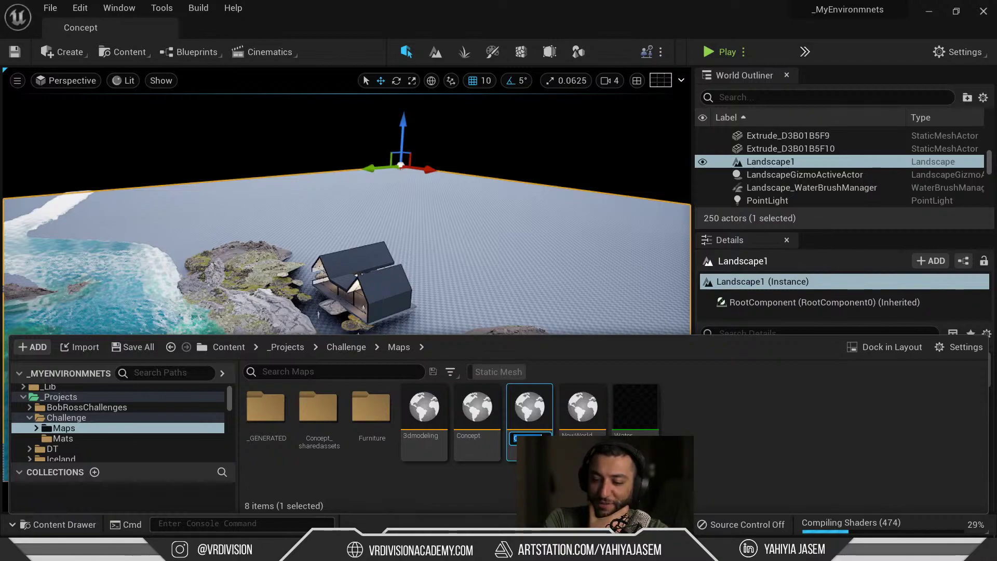
key("Return")
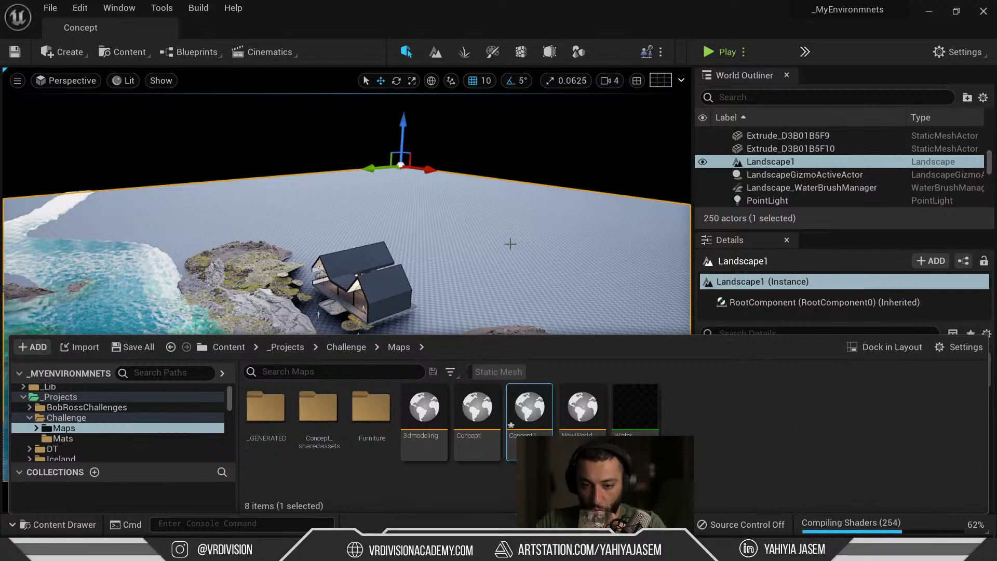
Step: Delete the flat landscape, the river water body and the lake water body from the Concept level
right_click_drag(511, 244, 519, 243)
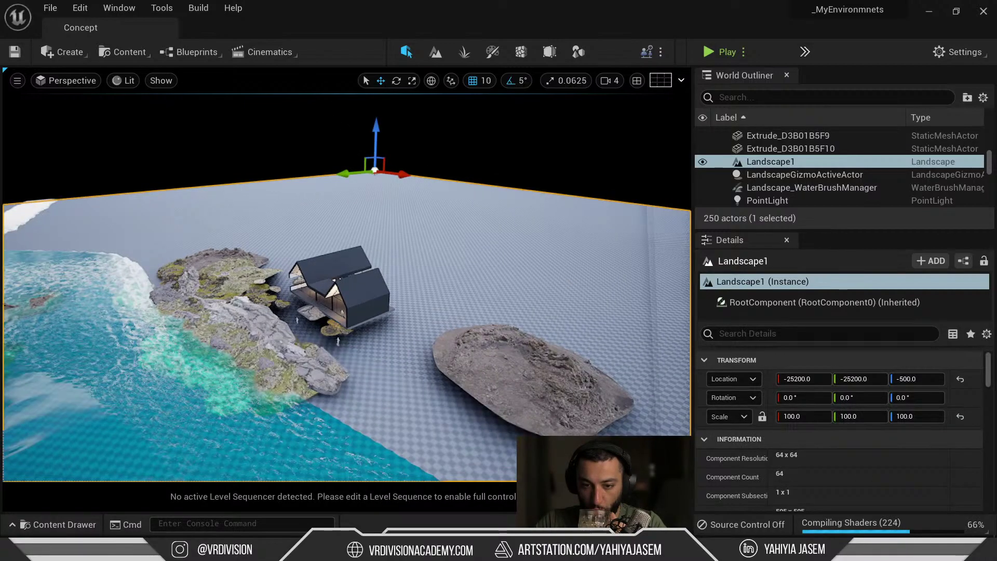
key("Delete")
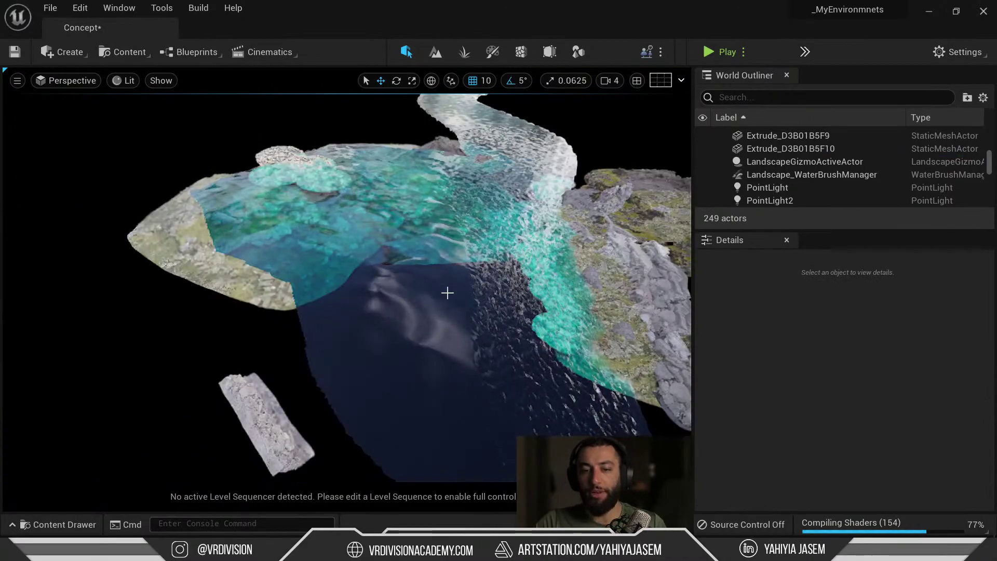
left_click(447, 293)
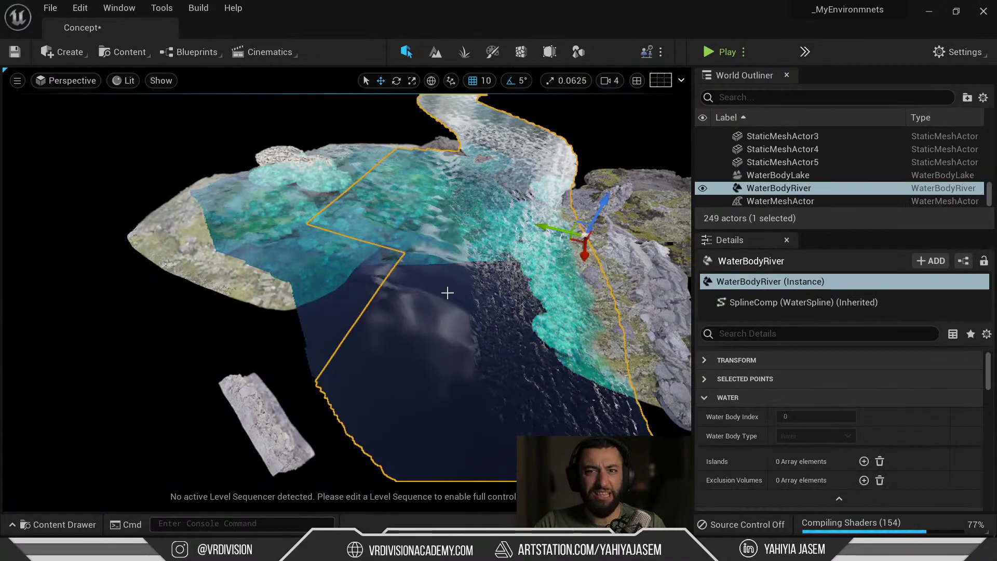
key("Delete")
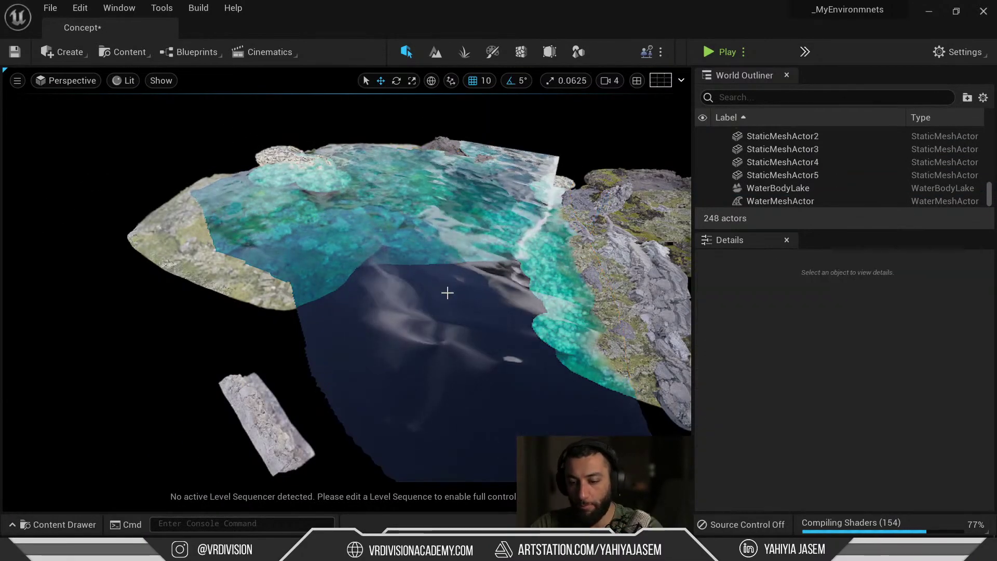
left_click(447, 293)
key("Delete")
right_click_drag(447, 293, 524, 312)
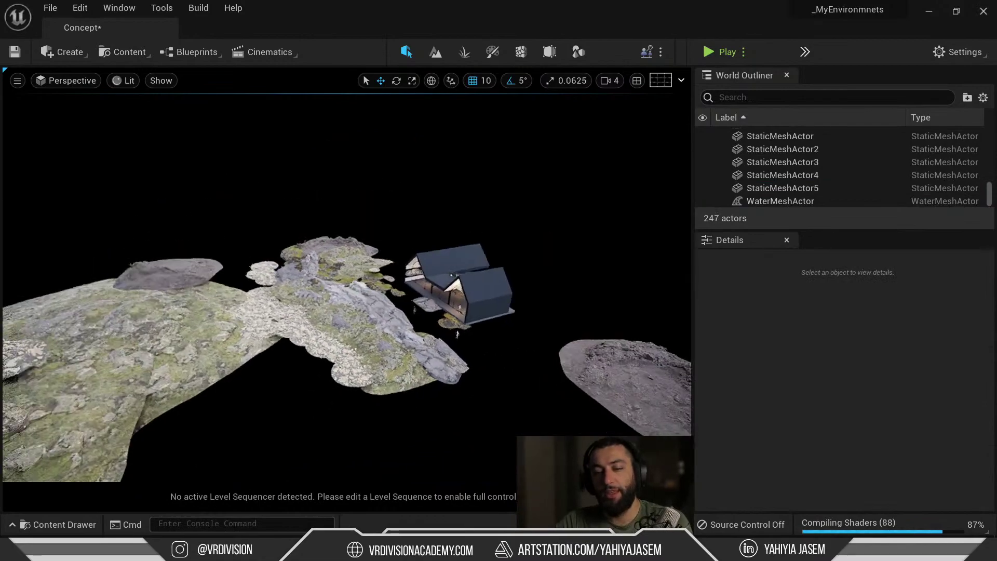
right_click_drag(413, 255, 402, 255)
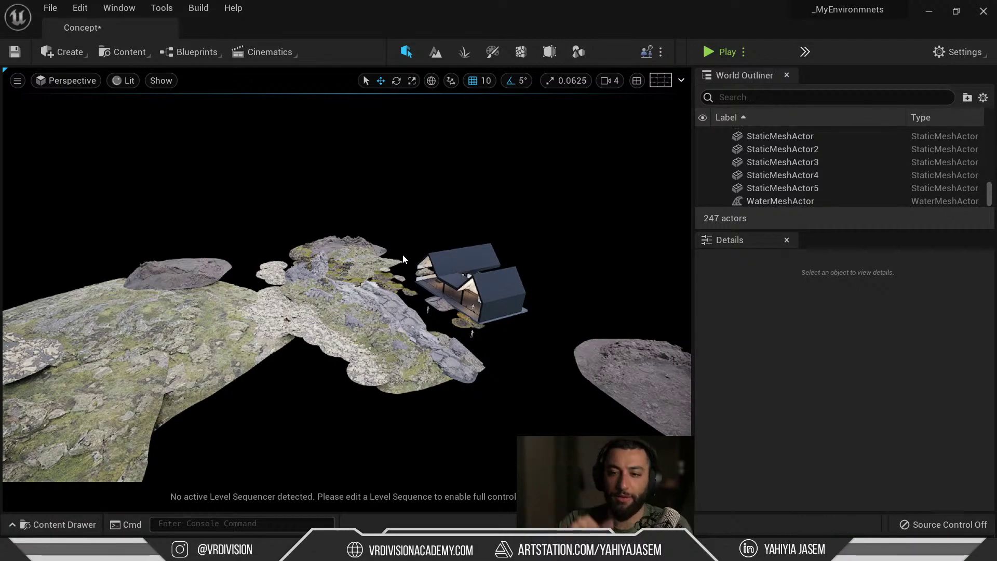
Step: Switch to World Creator and export the terrain height map in TIFF format
key("alt+Tab")
key("alt+Tab")
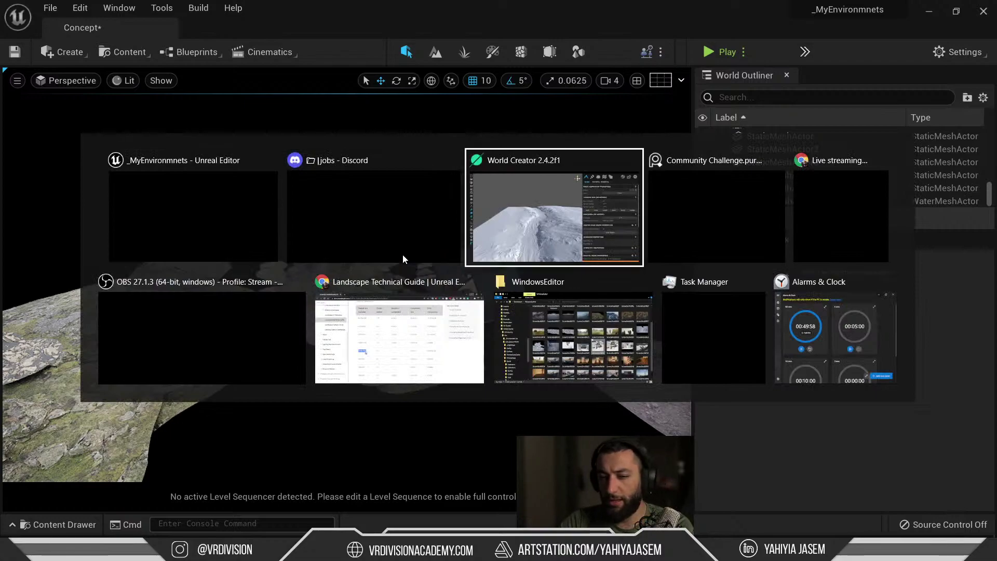
left_click(936, 34)
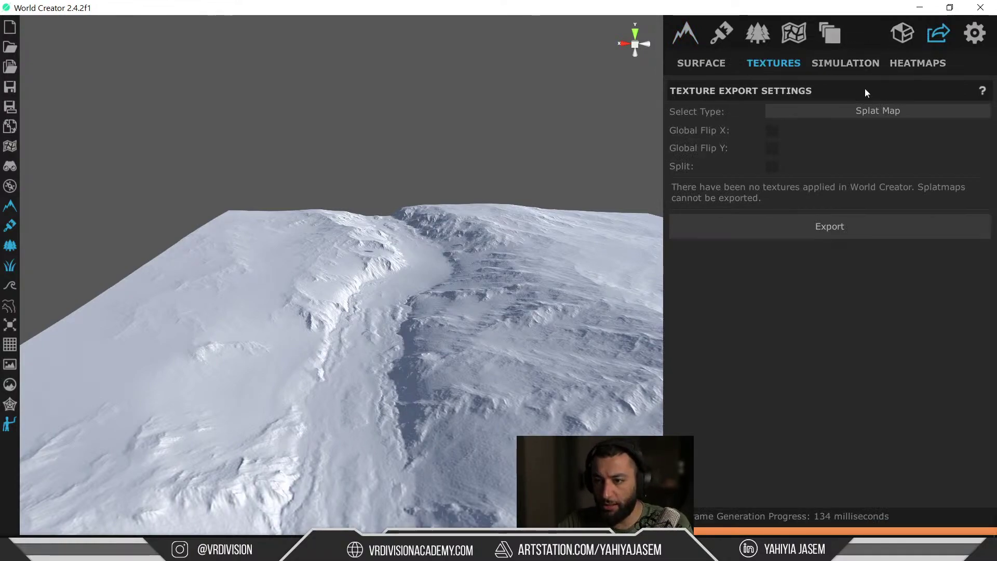
left_click(700, 62)
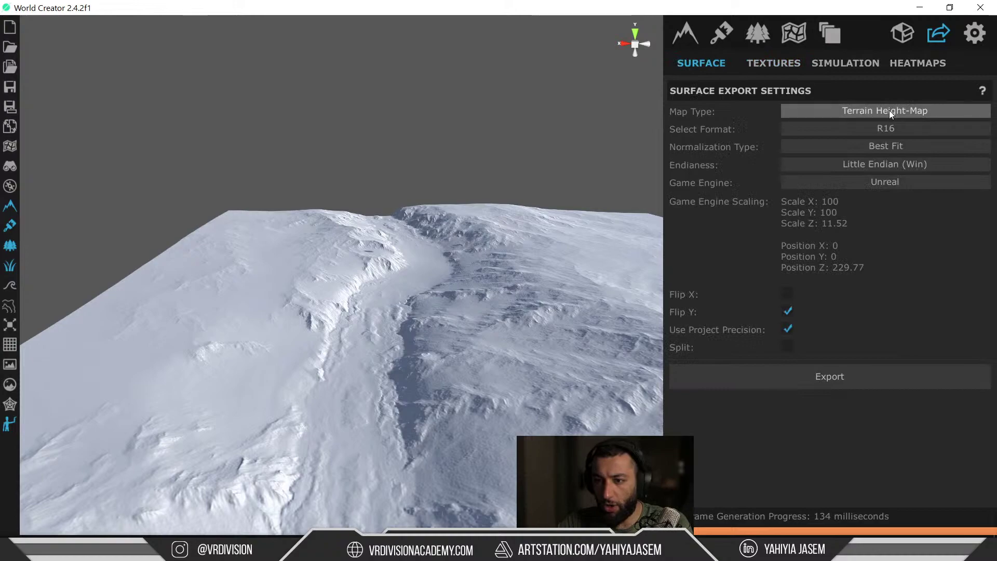
left_click(899, 128)
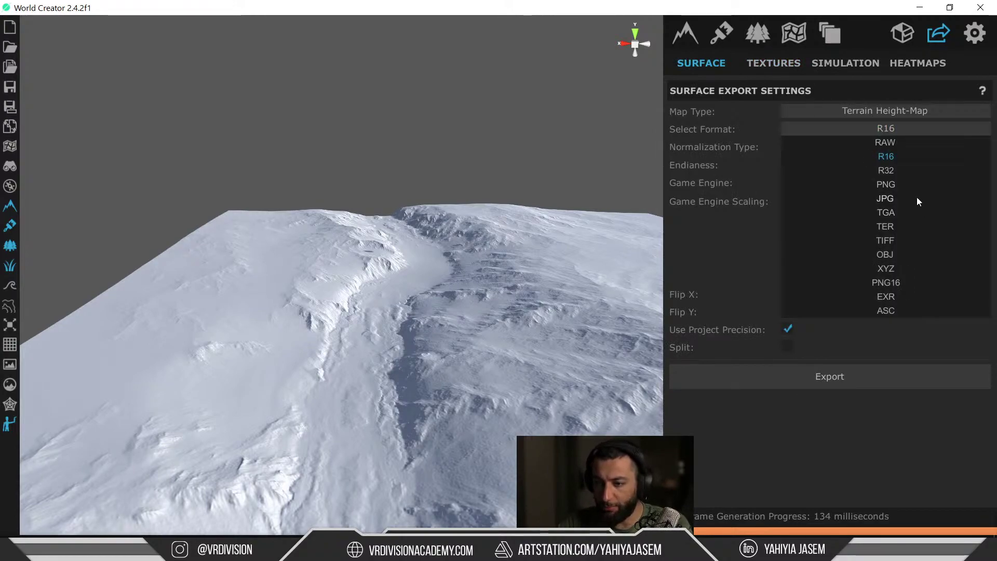
left_click(918, 240)
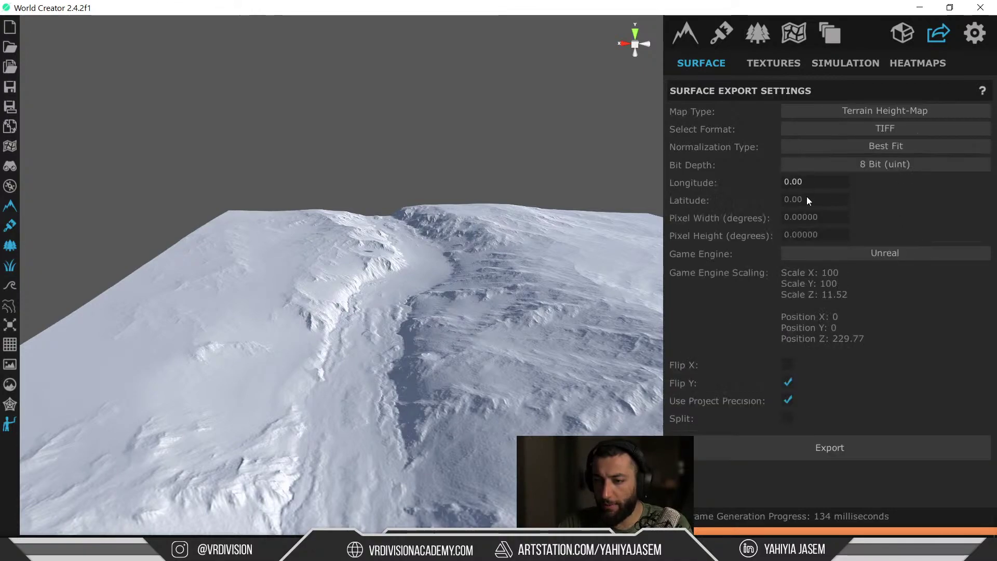
left_click(843, 455)
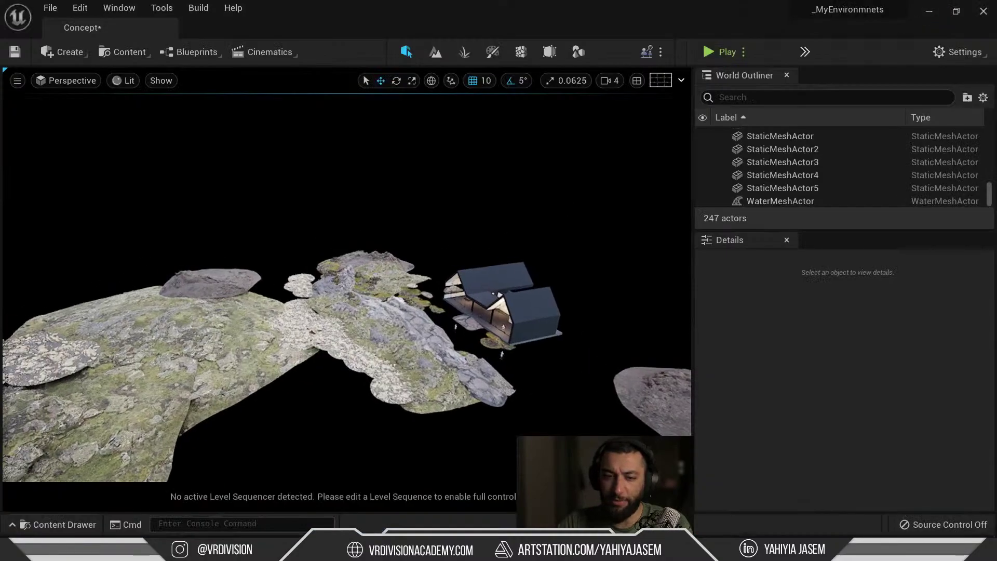
Step: Save all modified levels in Unreal Engine and create a folder named Hmaps inside the Challenge folder
left_click(773, 449)
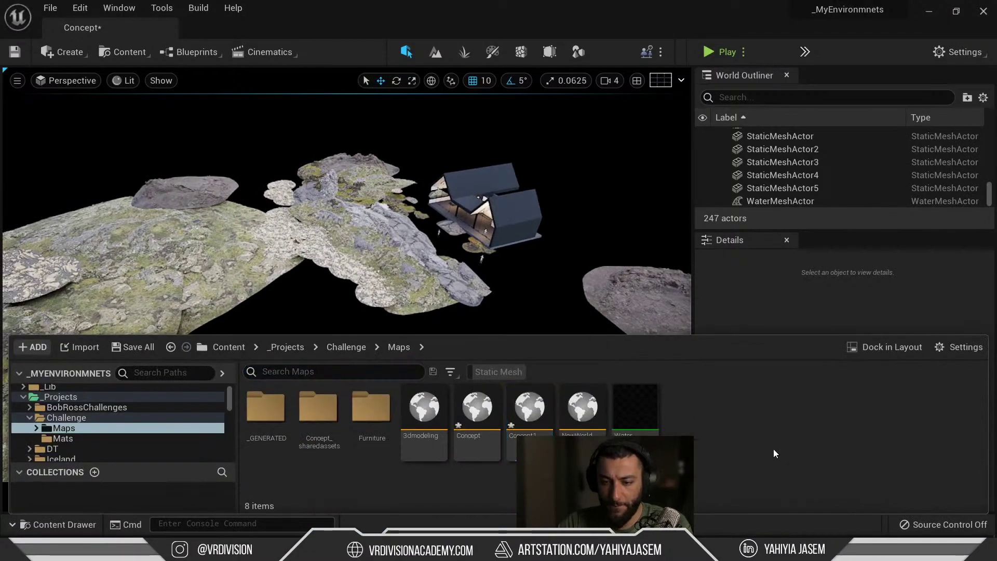
key("ctrl+shift+s")
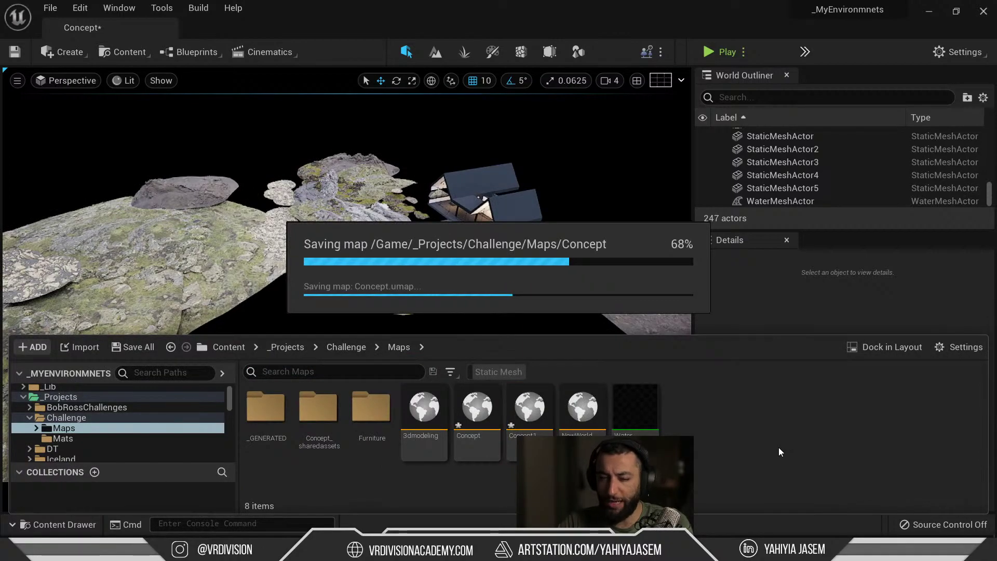
left_click(82, 417)
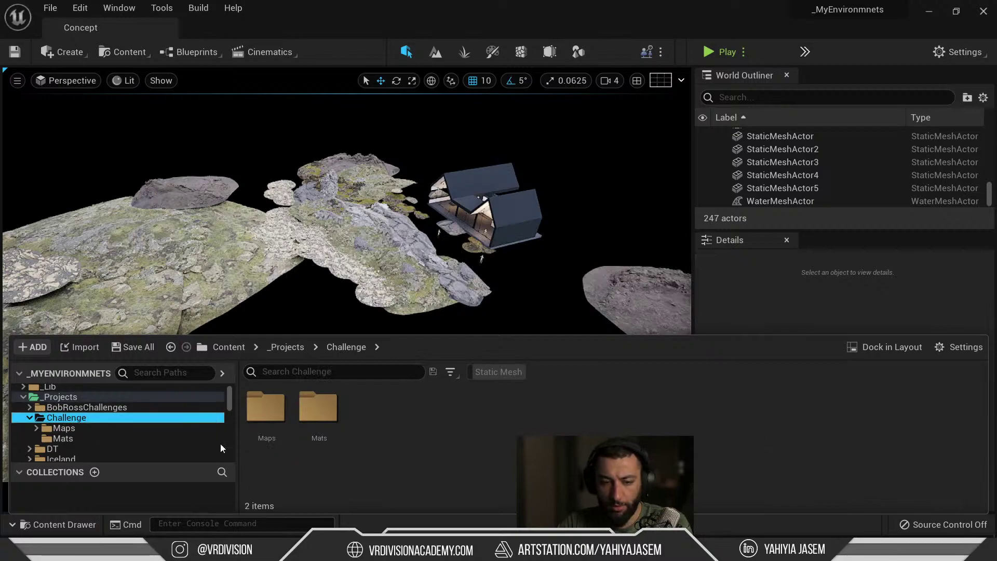
right_click(581, 415)
left_click(616, 97)
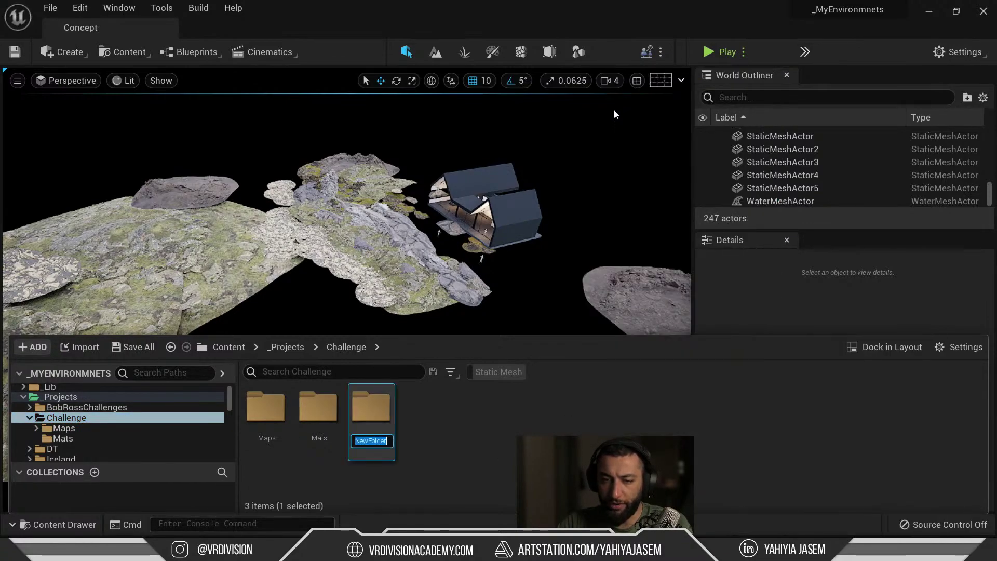
type("H")
key("BackSpace")
key("BackSpace")
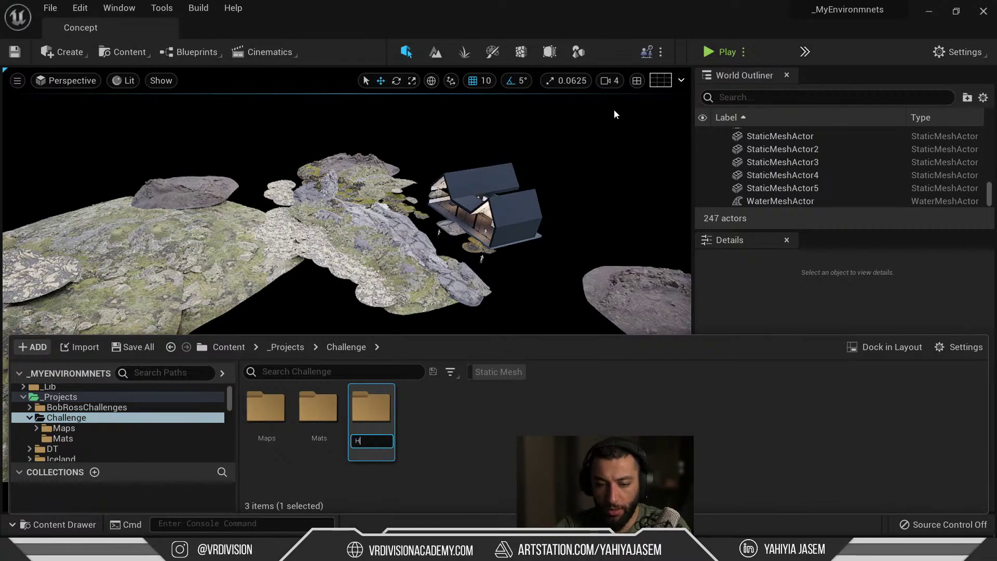
key("Return")
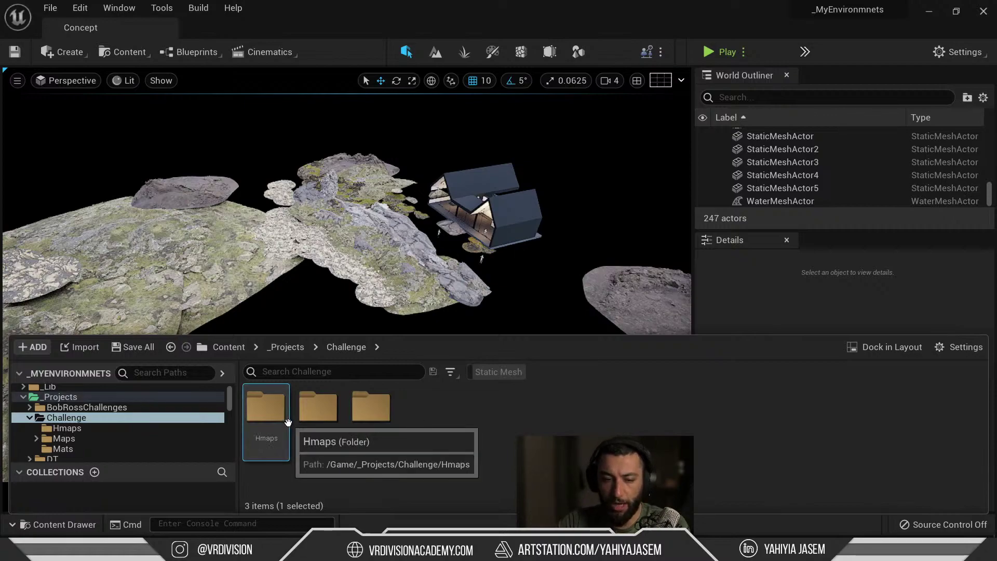
Step: Rename the Hmaps folder to HeightMaps and open it
double_click(265, 410)
left_click(335, 347)
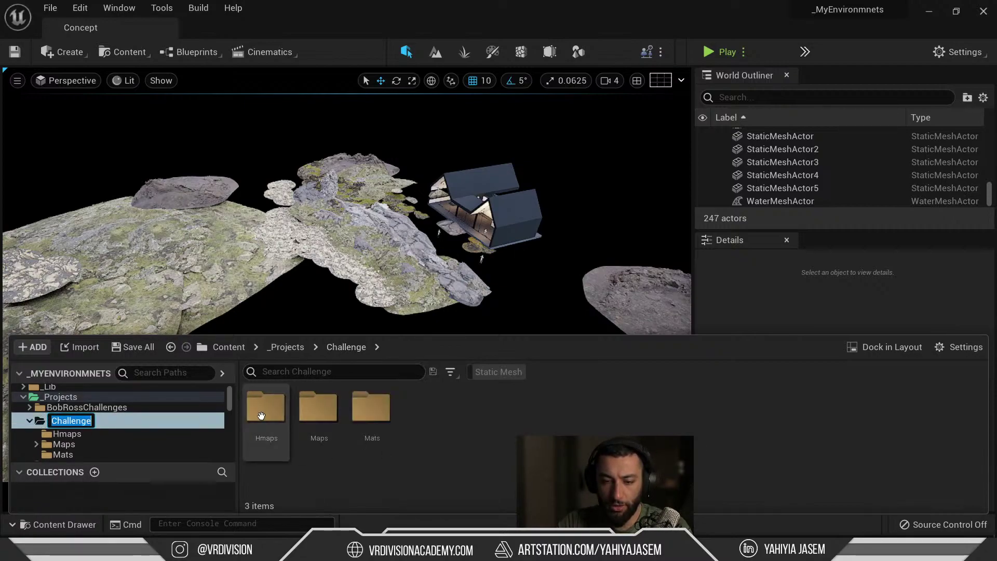
key("ctrl+space")
key("ctrl+space")
key("F2")
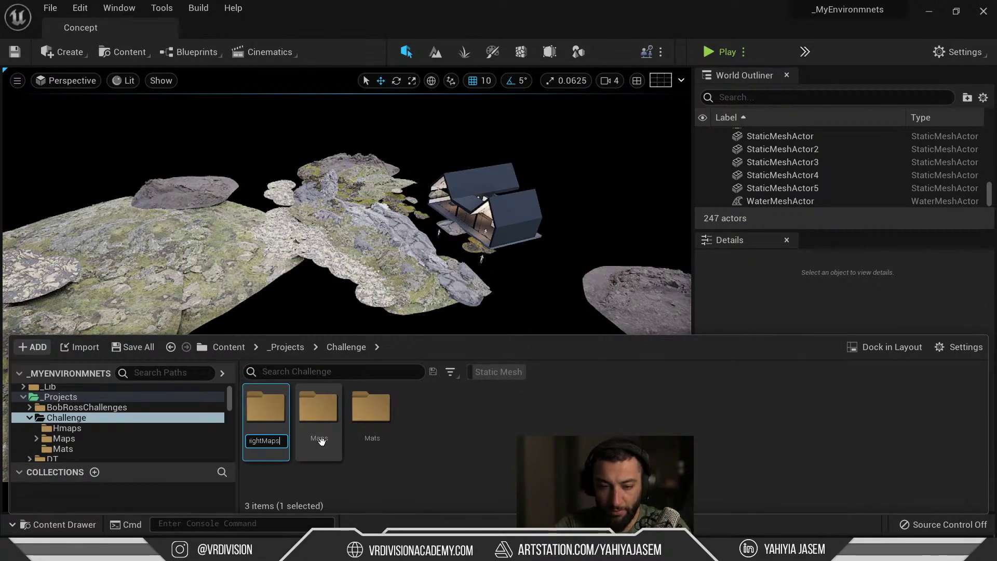
type("HeightMaps")
key("Return")
key("Return")
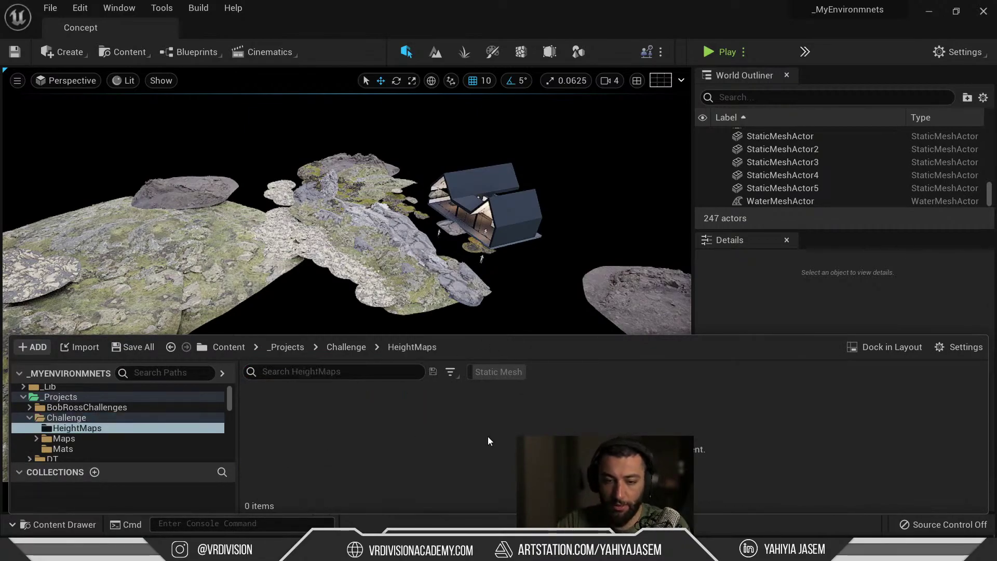
Step: Import the heightmap TIFF image from D:\Dropbox\Landscapes into the project's HeightMaps folder
key("ctrl+space")
key("ctrl+space")
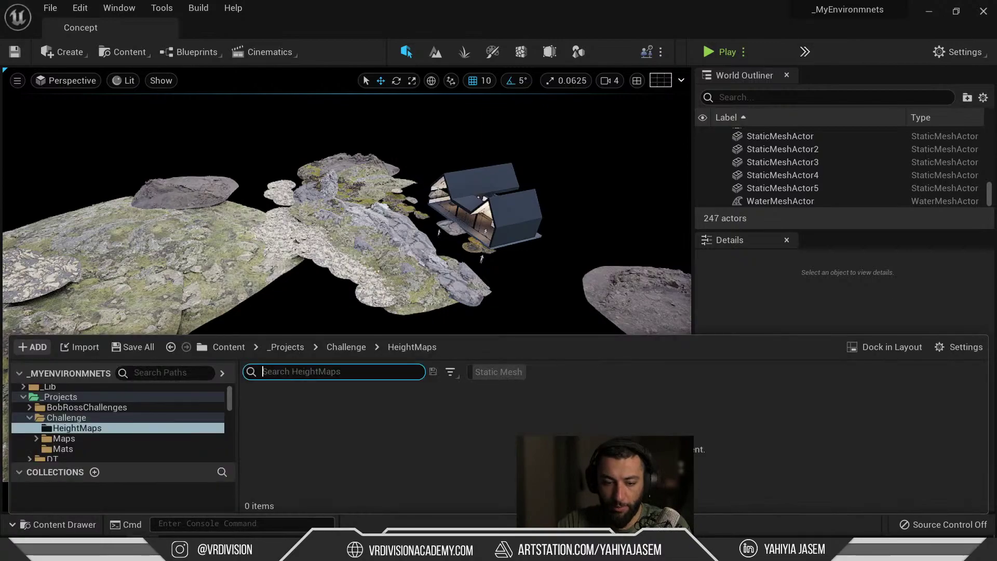
key("alt+Tab")
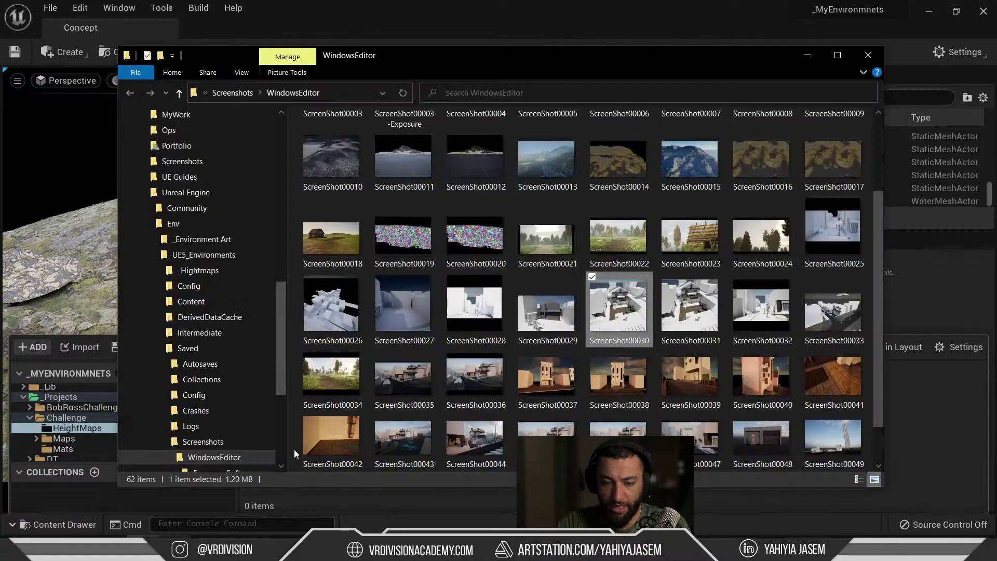
left_click(330, 93)
type("D:\\Dropbox\\Landscapes")
key("Return")
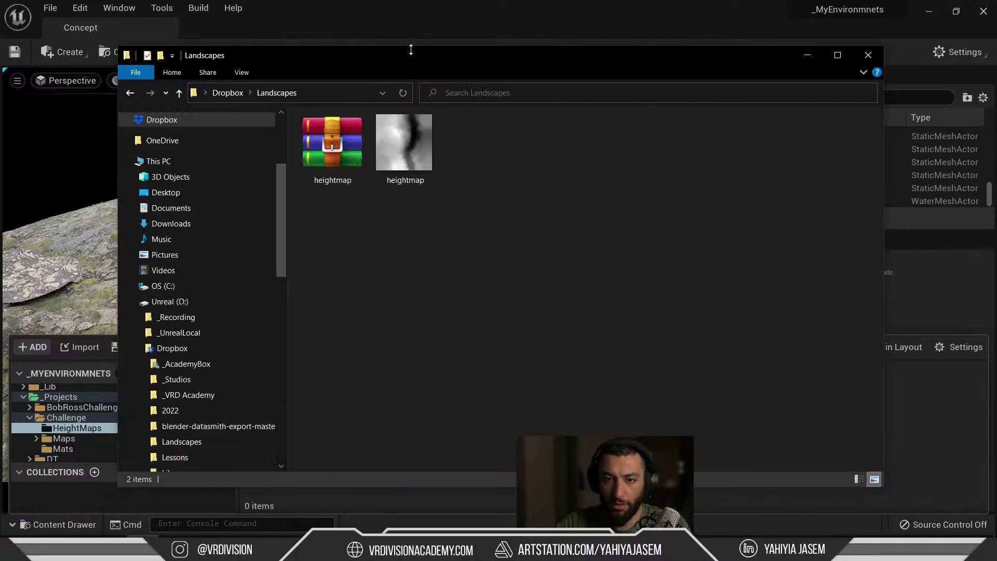
left_click_drag(410, 49, 631, 56)
left_click_drag(625, 151, 281, 421)
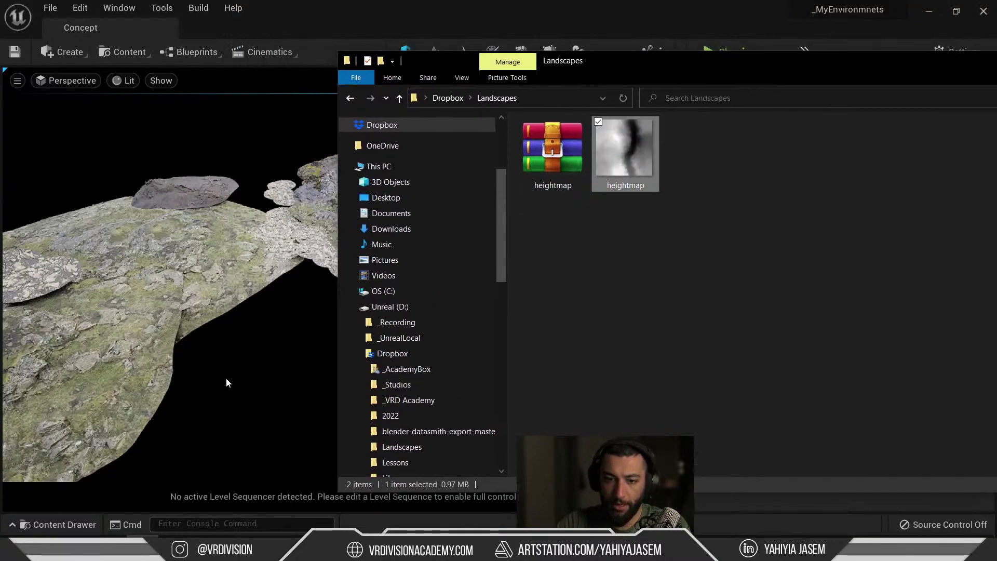
left_click(225, 383)
key("ctrl+space")
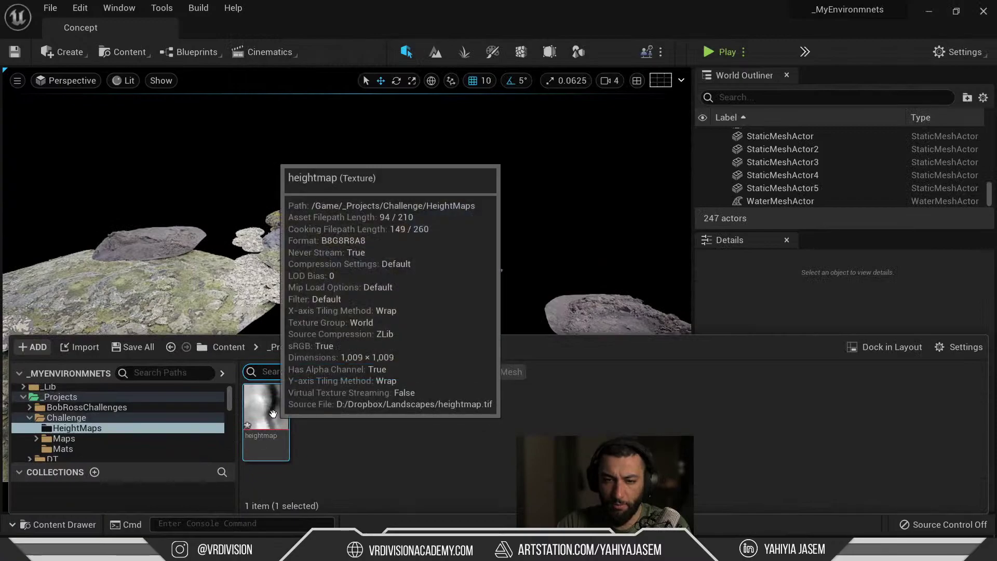
Step: Start a new rectangle shape in Modeling mode with a width and depth of 1500
right_click_drag(273, 127, 258, 153)
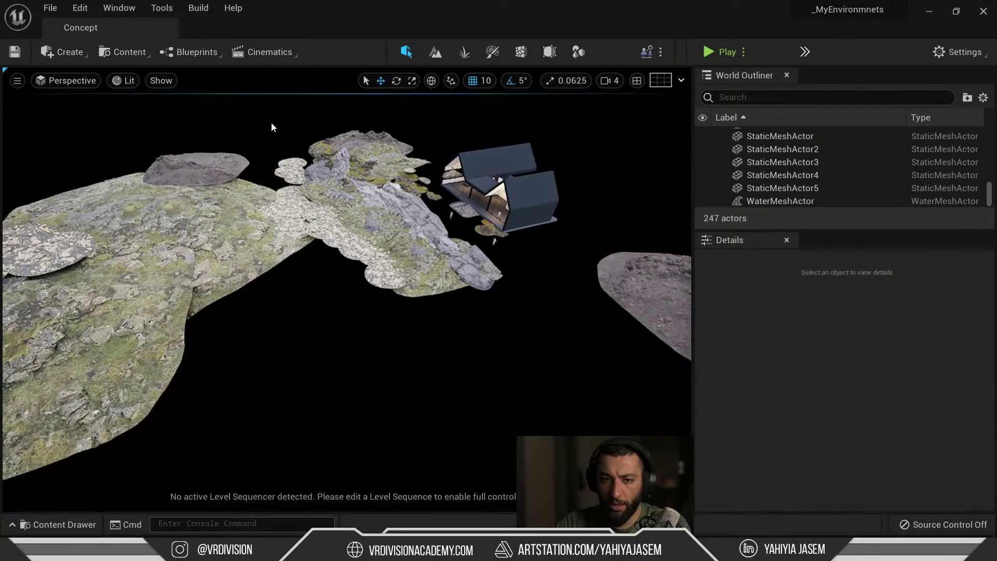
left_click(577, 52)
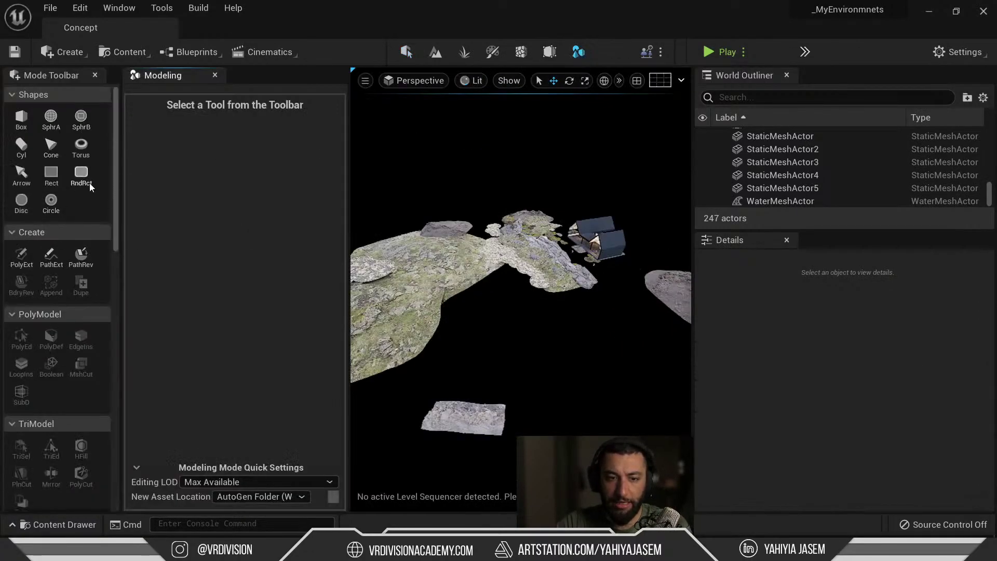
left_click(51, 172)
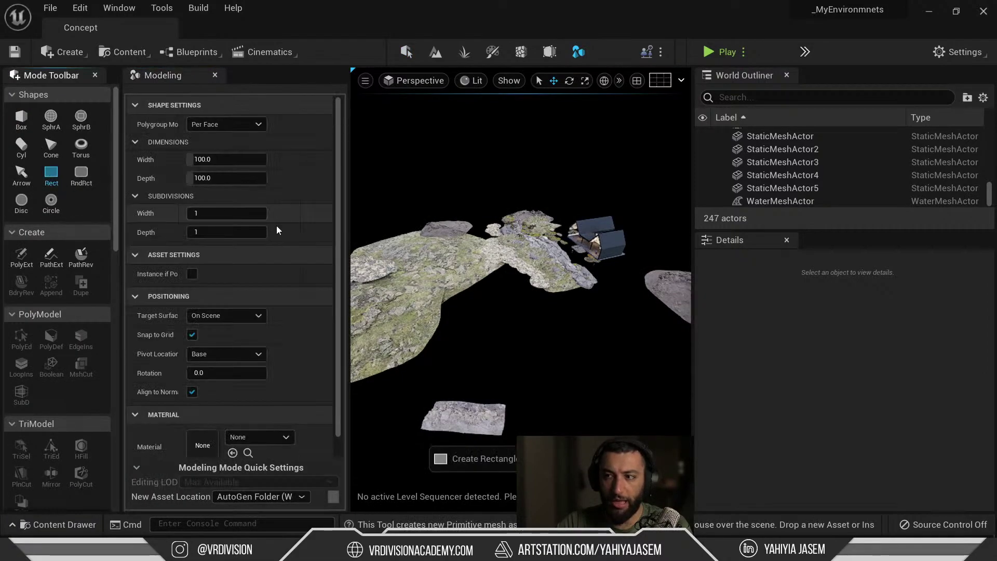
left_click(227, 160)
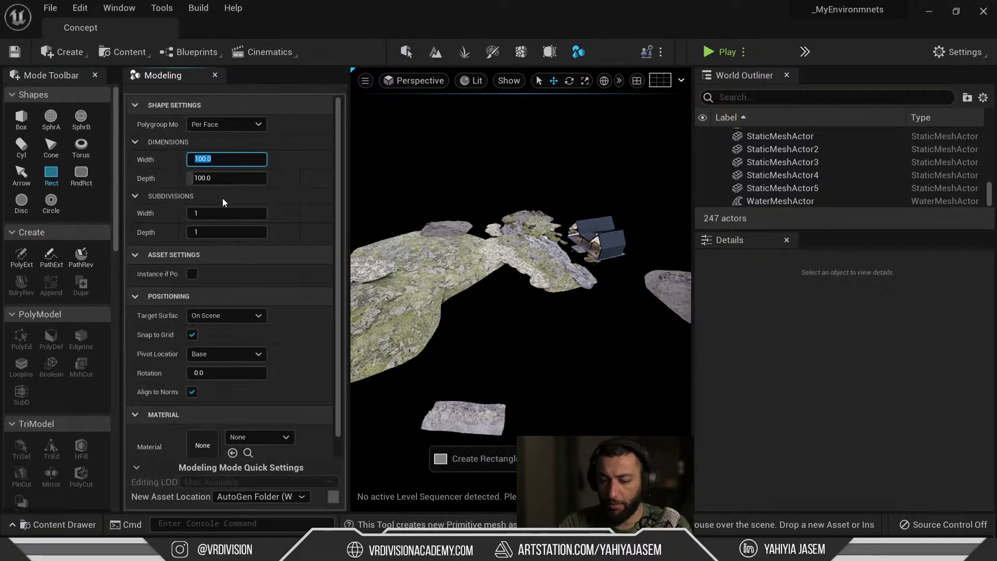
type("1500")
key("Tab")
type("1500")
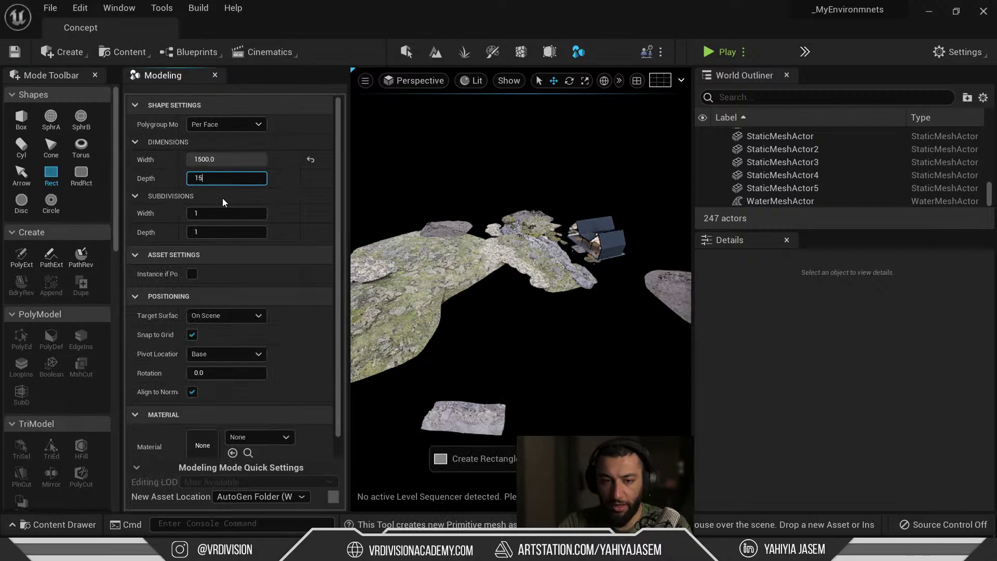
key("Tab")
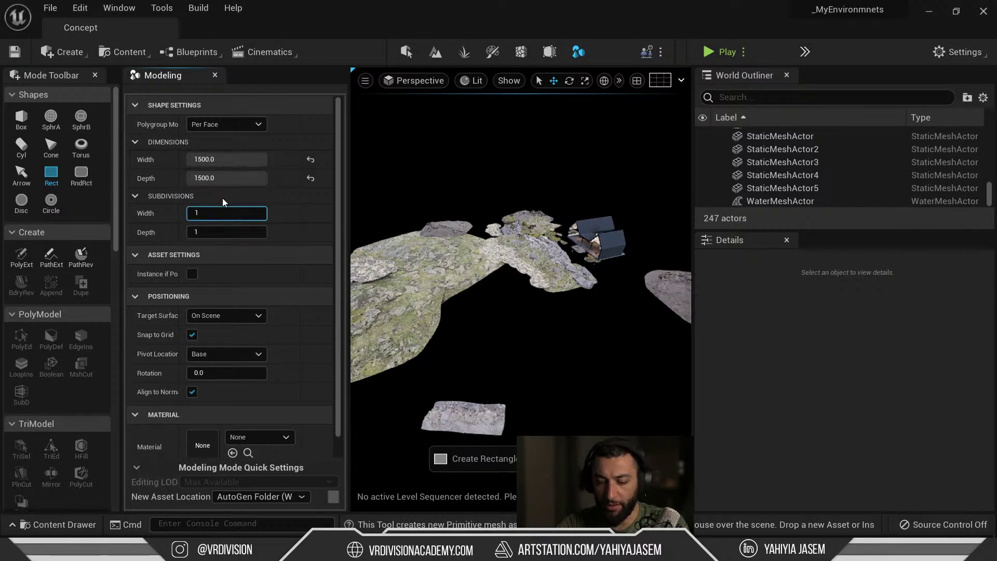
Step: Set the rectangle's width and depth subdivisions to 150 and place it in the empty area in front of the rocks
type("150")
key("Tab")
type("150")
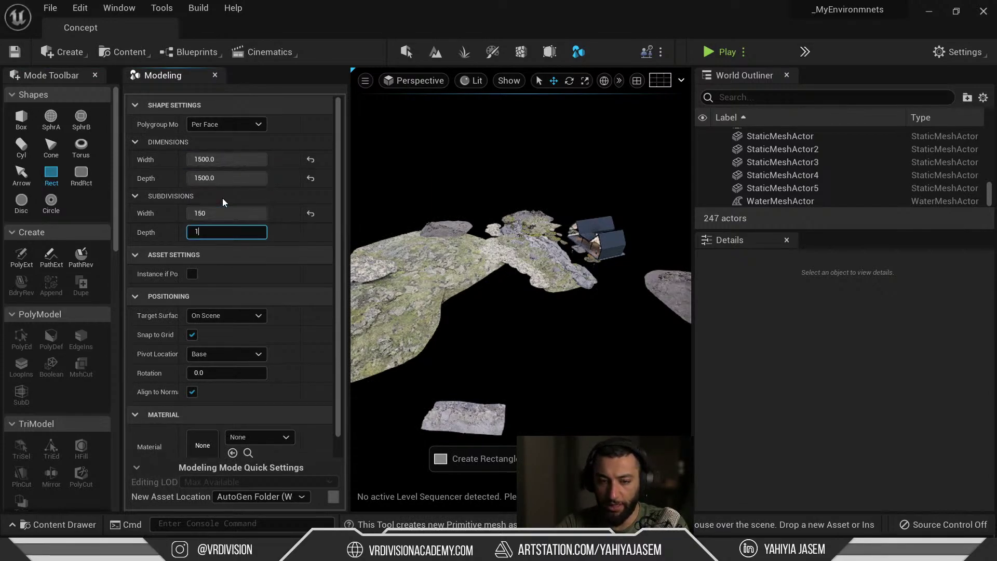
key("Return")
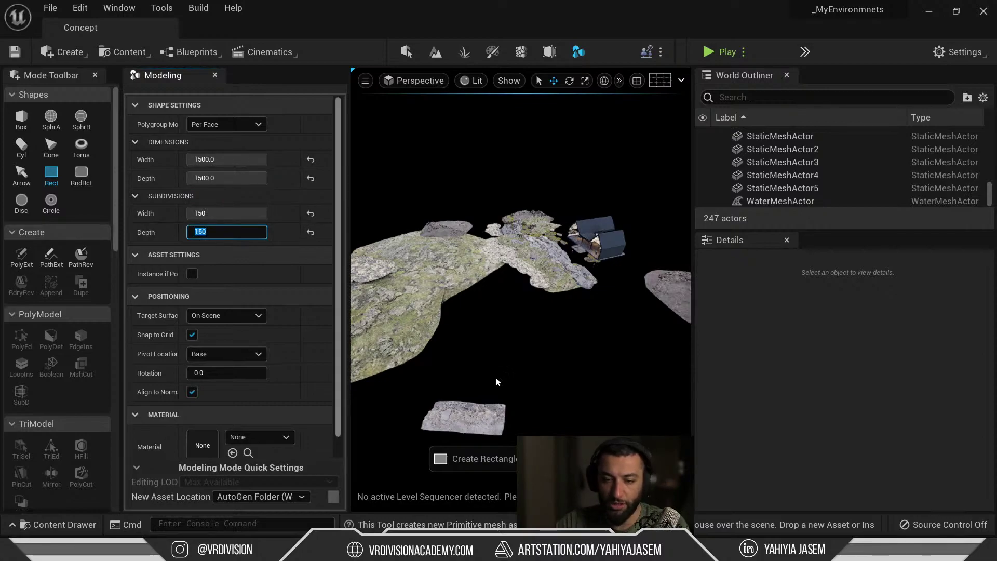
left_click(569, 361)
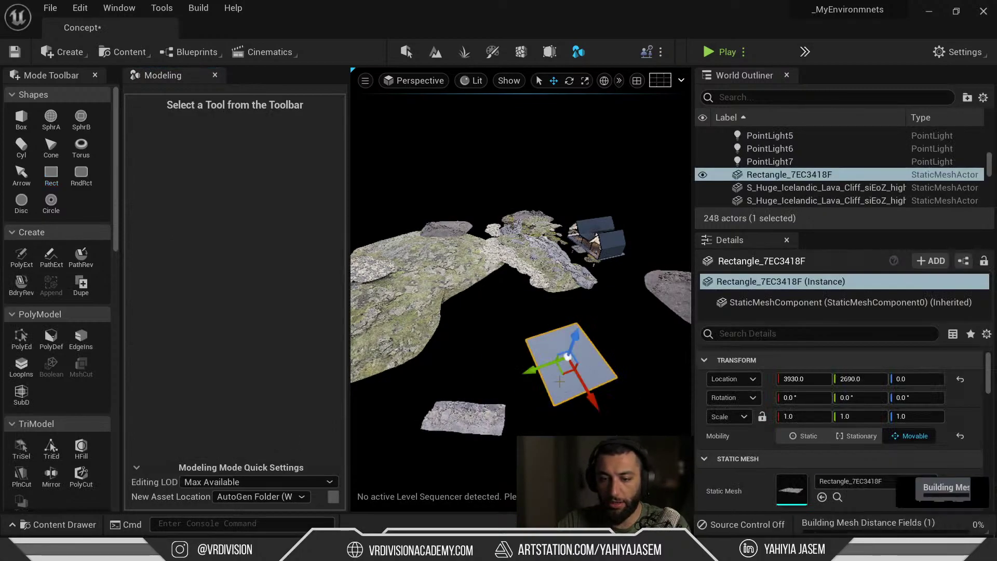
Step: Check the new rectangle's mesh density in wireframe, return to lit shading and save the level
key("f")
mouse_move(444, 314)
left_mouse_down("alt")
mouse_move(464, 294)
mouse_move(449, 358)
mouse_move(447, 301)
mouse_move(463, 318)
left_mouse_up("alt")
key("alt+2")
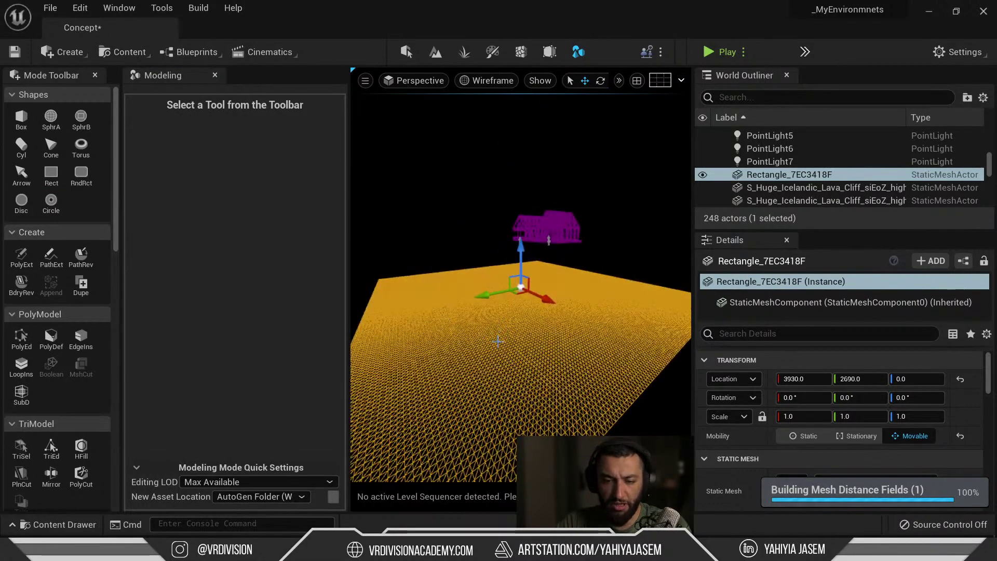
key("alt+4")
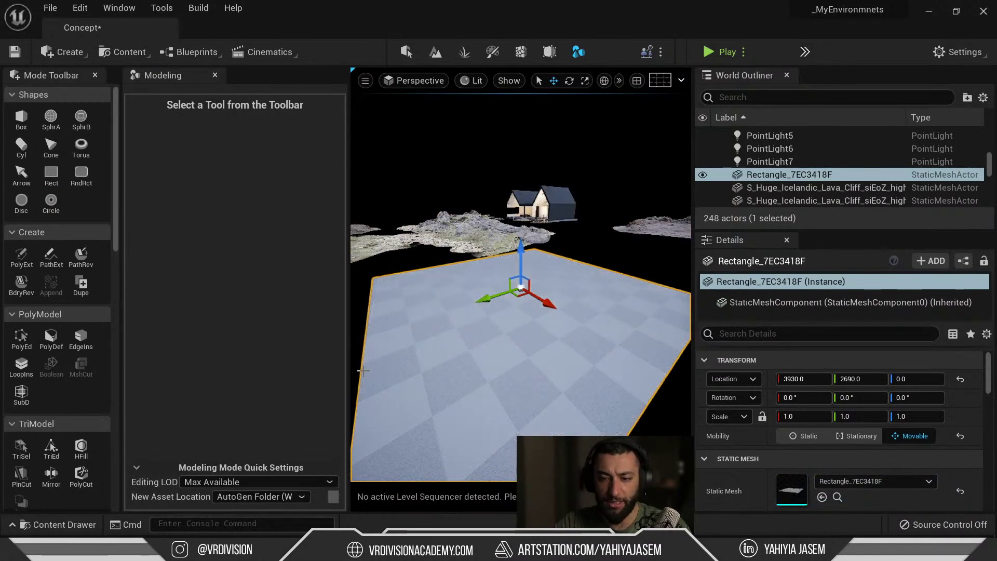
key("ctrl+s")
Step: Start the Displace deform tool on the selected rectangle
scroll(95, 377, "down", 4)
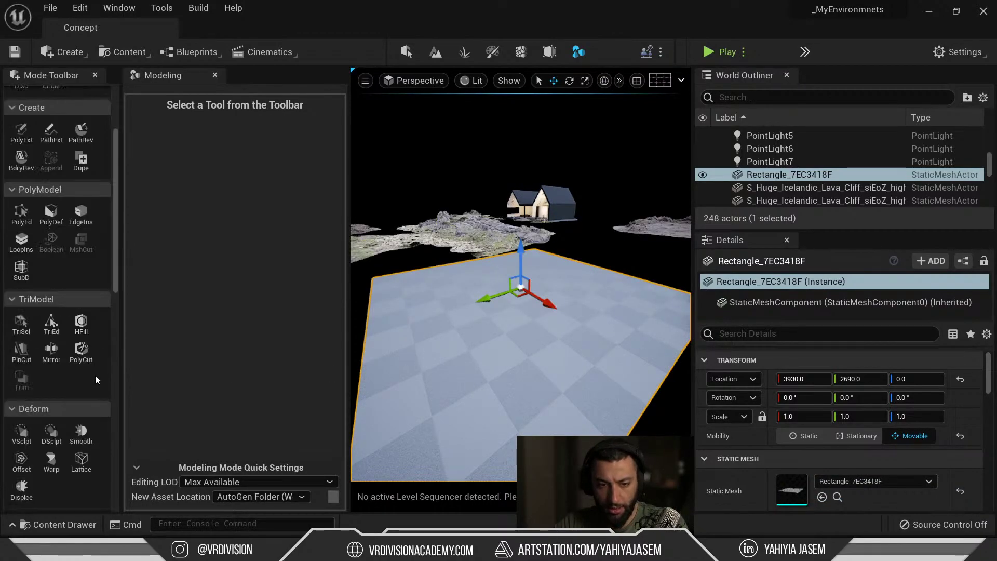
scroll(97, 372, "down", 2)
scroll(95, 371, "up", 3)
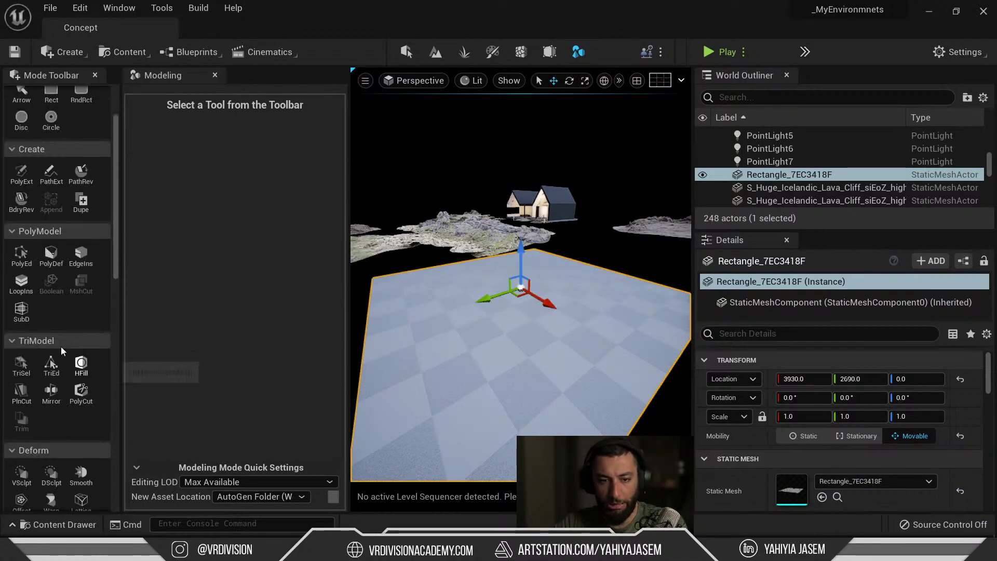
scroll(52, 294, "up", 2)
scroll(58, 324, "down", 5)
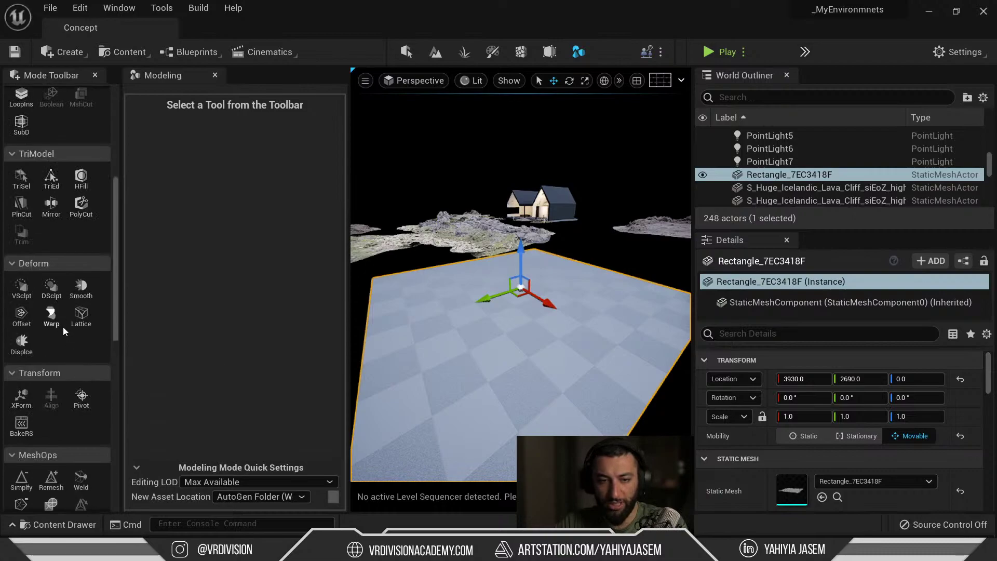
scroll(64, 326, "up", 5)
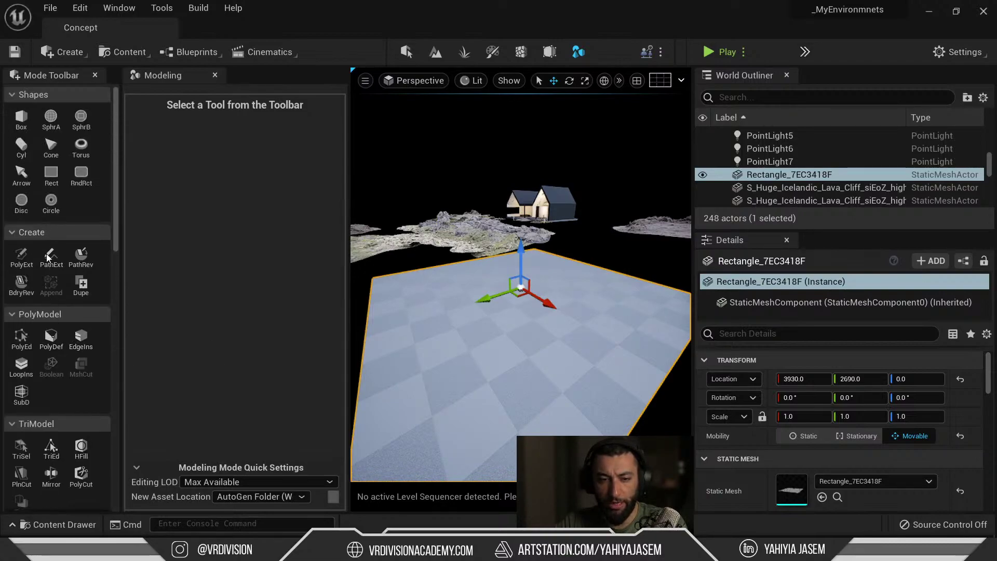
scroll(50, 241, "down", 5)
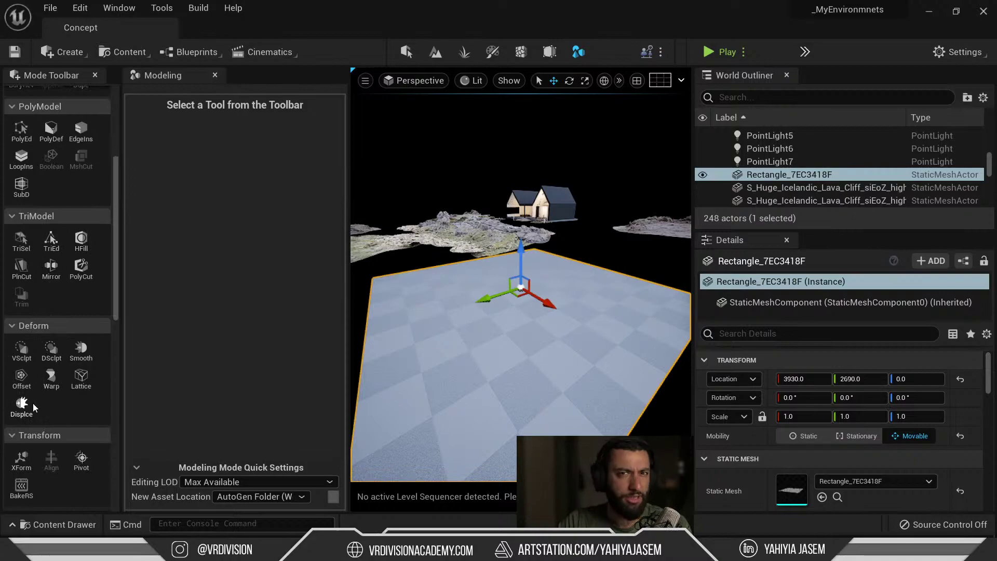
scroll(33, 403, "down", 2)
left_click(22, 362)
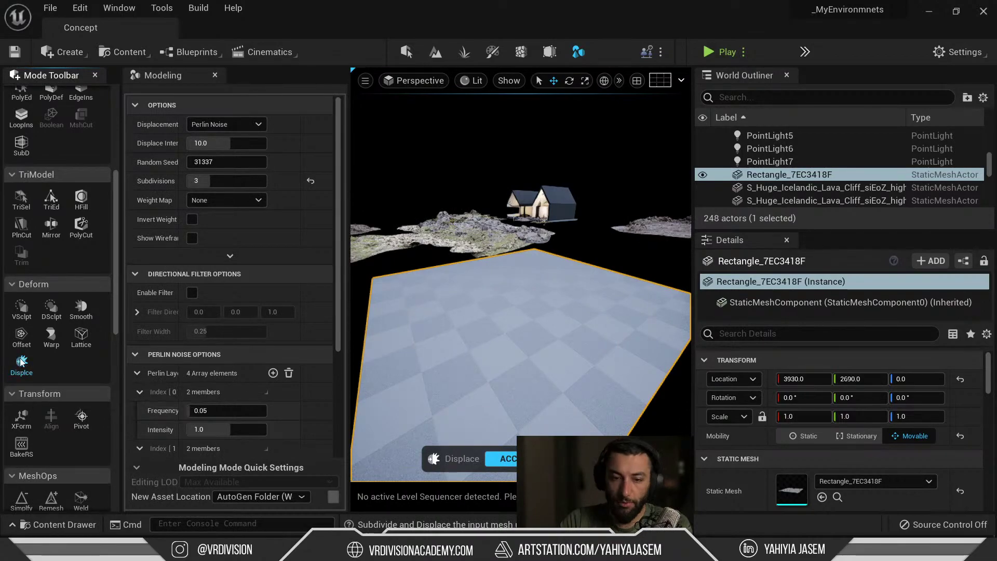
Step: Examine the displaced rectangle from several angles and compare it in unlit and wireframe shading
right_click_drag(469, 274, 489, 326)
right_click_drag(518, 260, 511, 255)
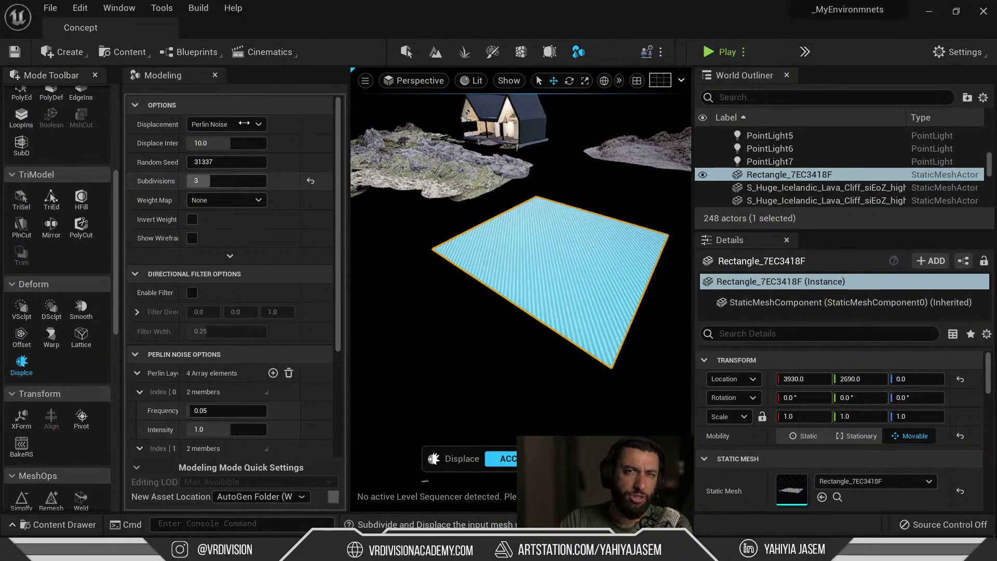
right_click_drag(543, 201, 564, 188)
key("w")
key("q")
key("e")
key("e")
key("s")
key("s")
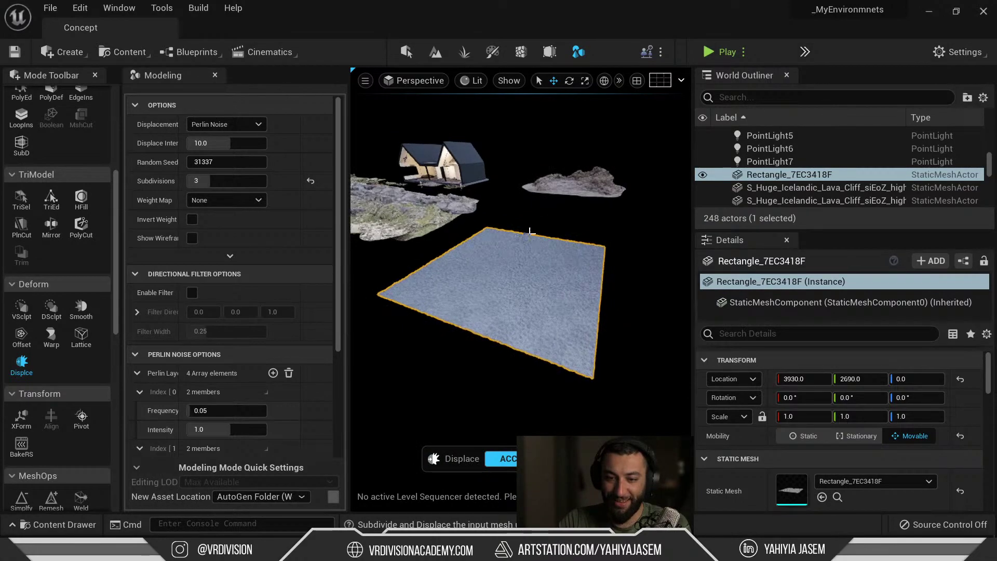
scroll(520, 285, "up", 1)
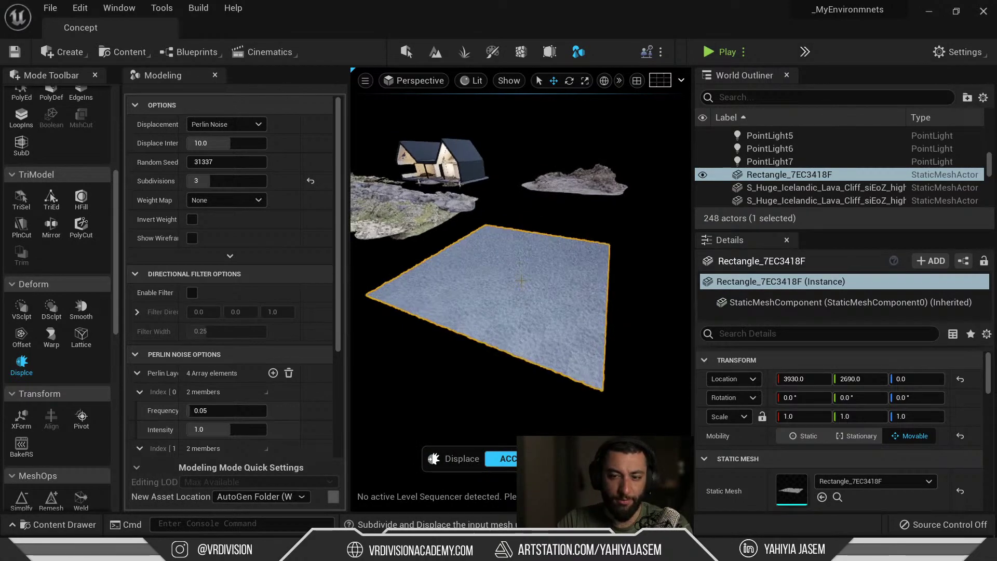
key("alt+3")
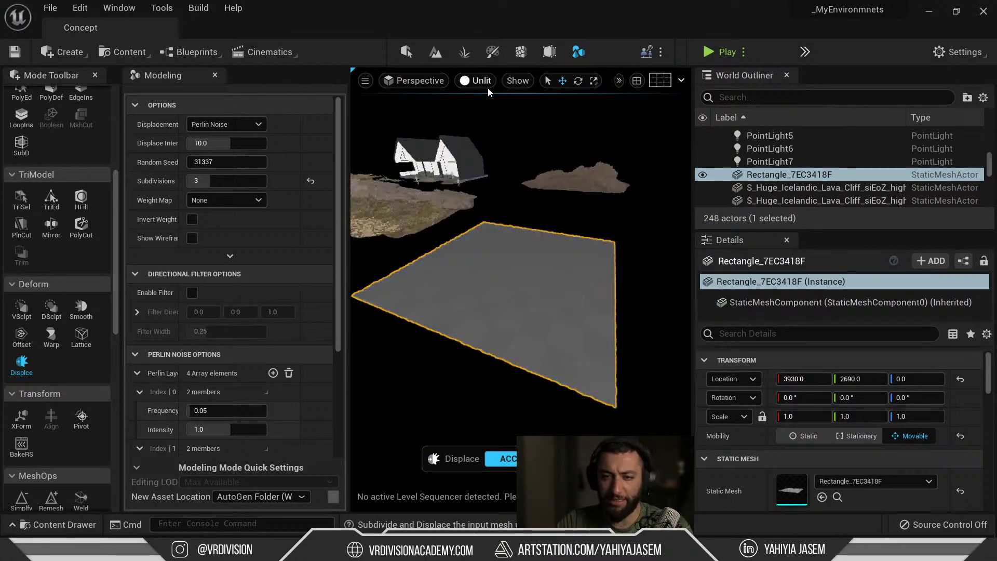
key("alt+2")
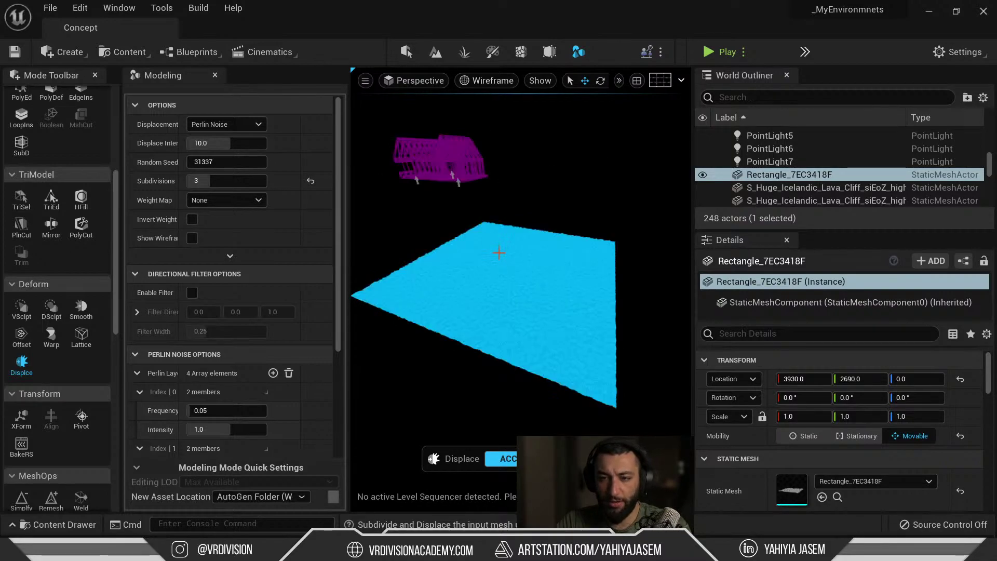
key("alt+3")
Step: Set the displacement type to Texture2D Map and assign the imported heightmap texture as the displacement map
left_click(245, 126)
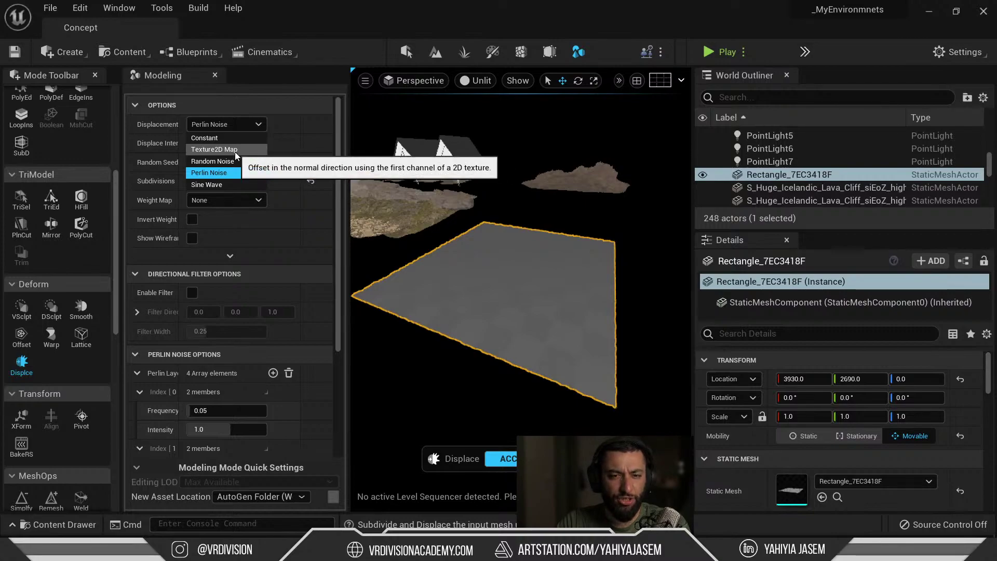
left_click(235, 150)
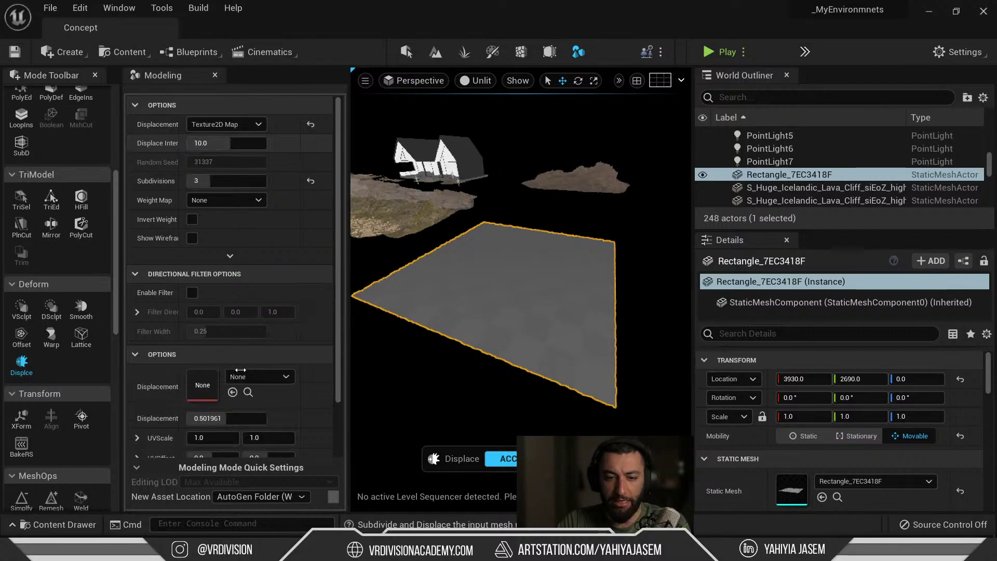
scroll(240, 370, "down", 2)
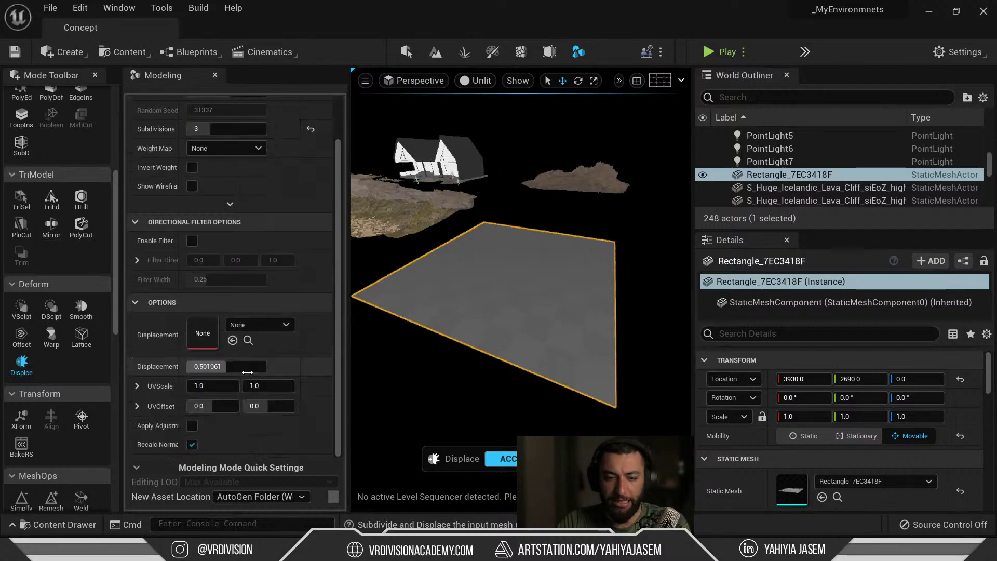
left_click(232, 339)
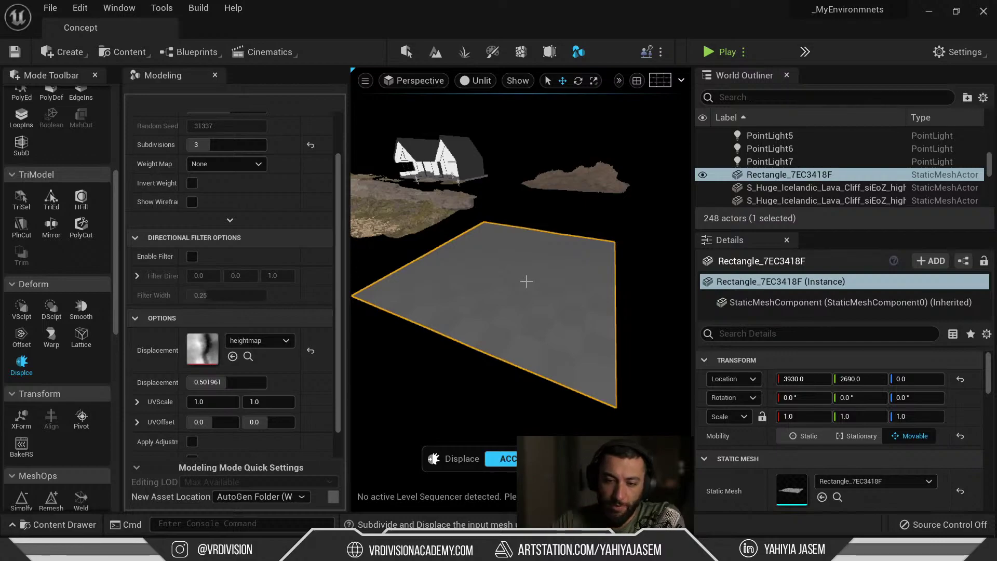
scroll(525, 281, "up", 1)
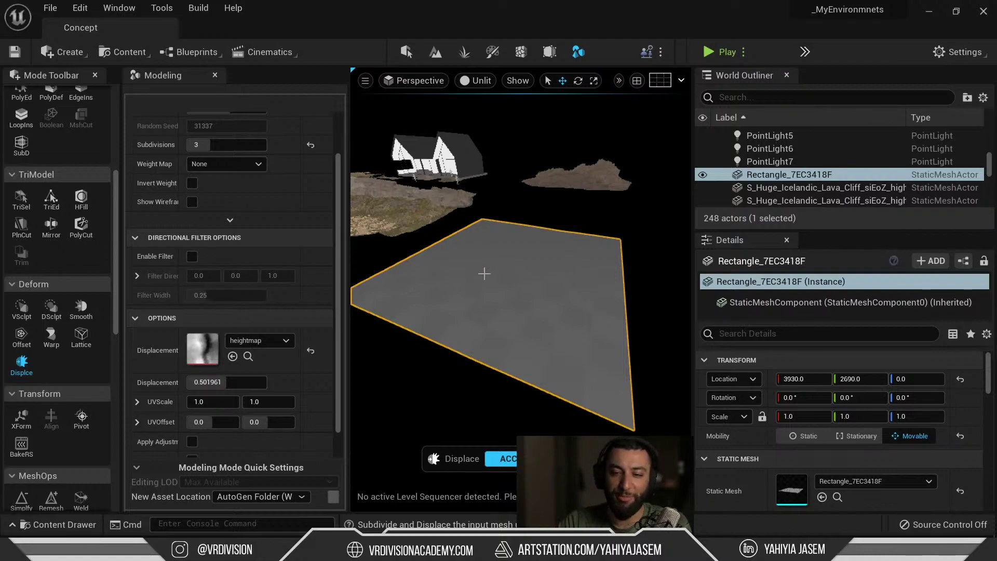
right_click(500, 299)
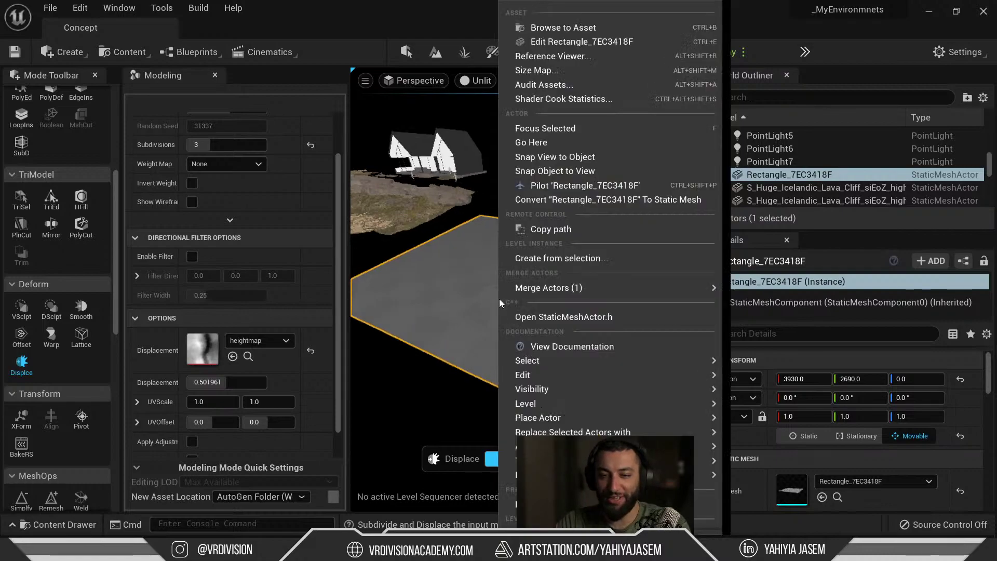
right_click(450, 290)
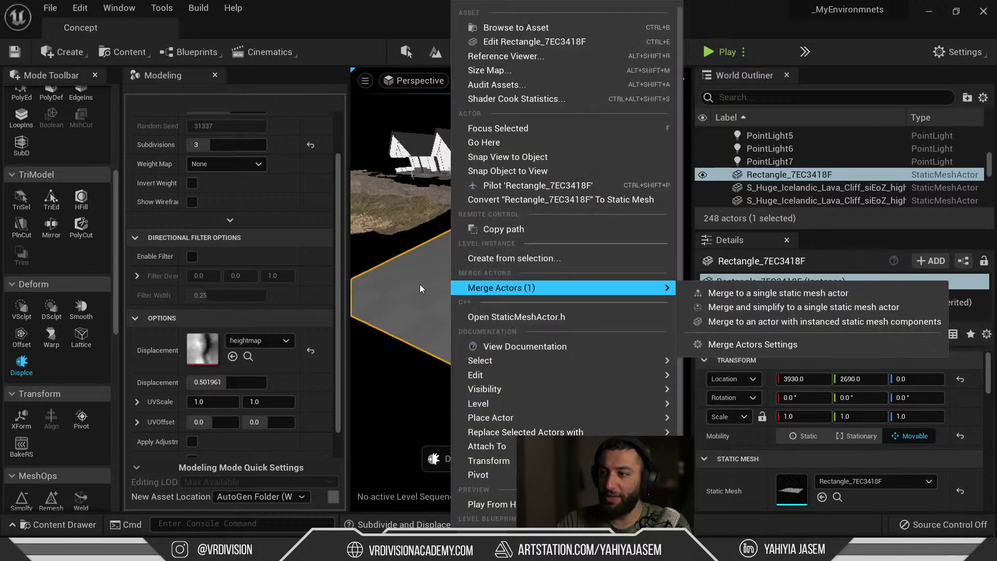
right_click_drag(416, 282, 418, 282)
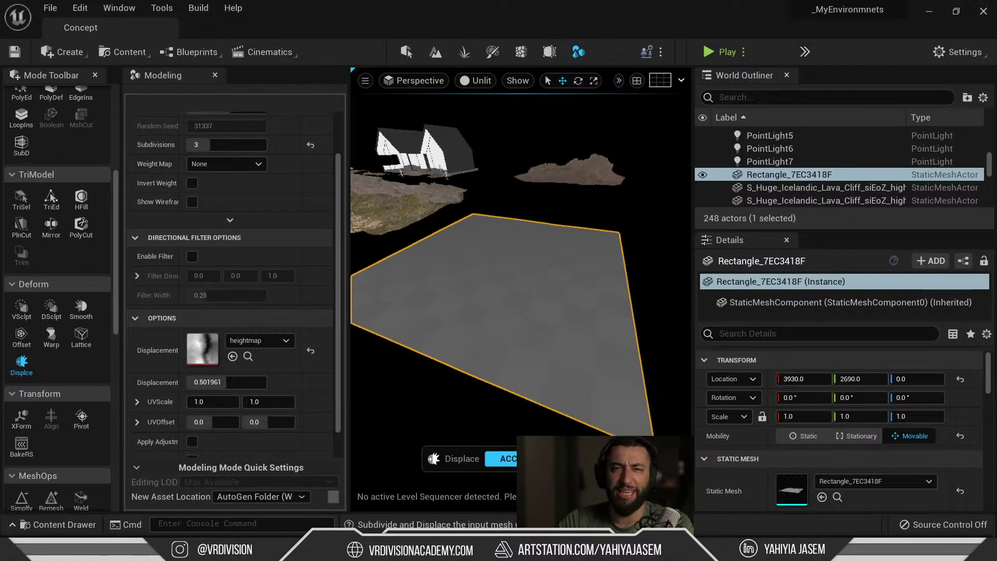
right_click_drag(506, 345, 506, 346)
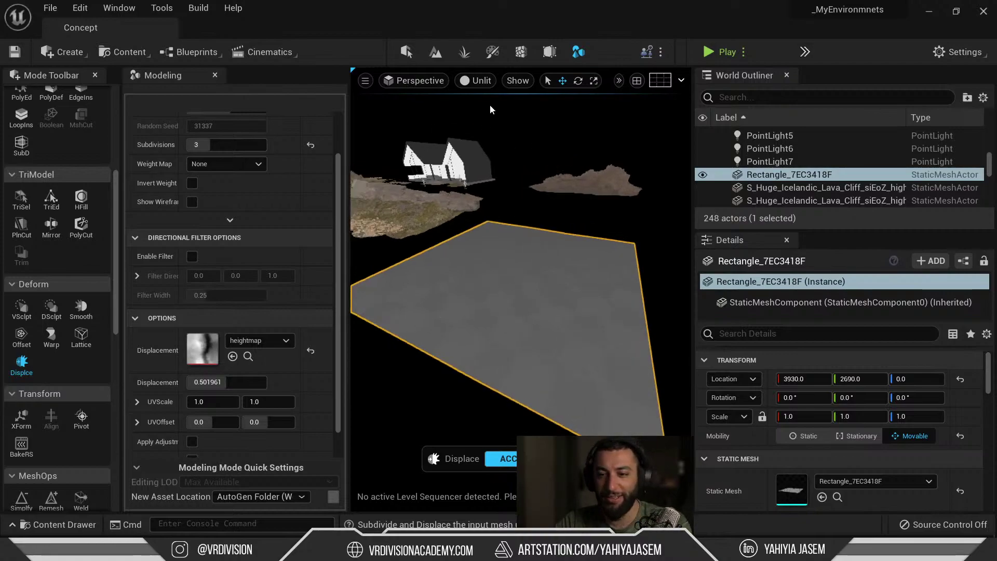
Step: Switch the viewport back to Lit shading and return to the main displacement options
left_click(476, 81)
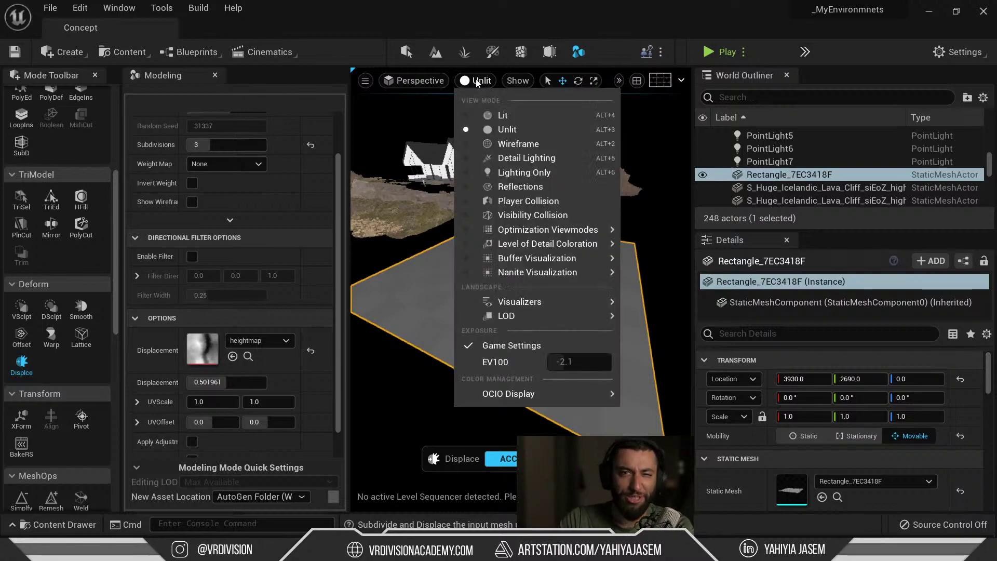
left_click(535, 115)
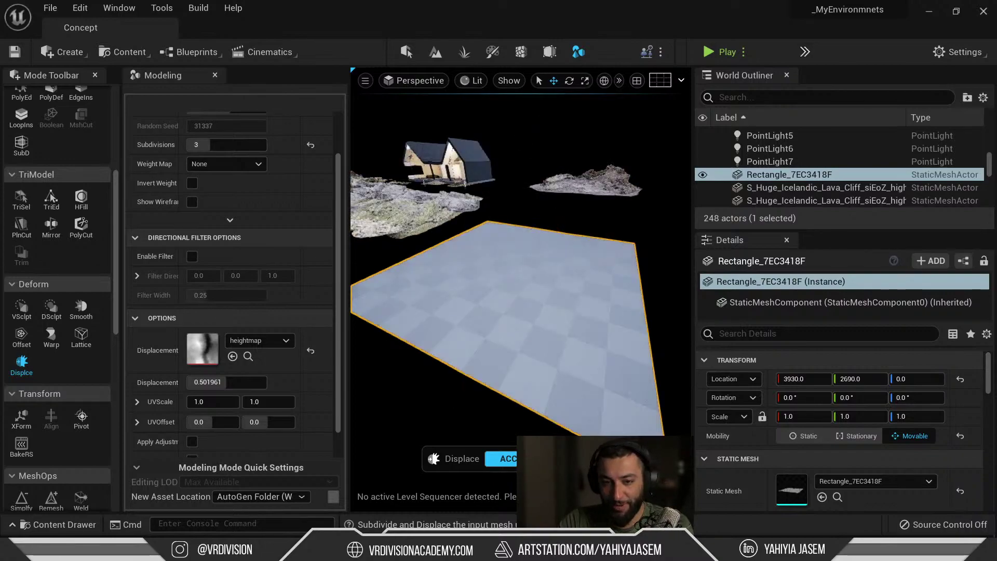
right_click_drag(552, 231, 554, 228)
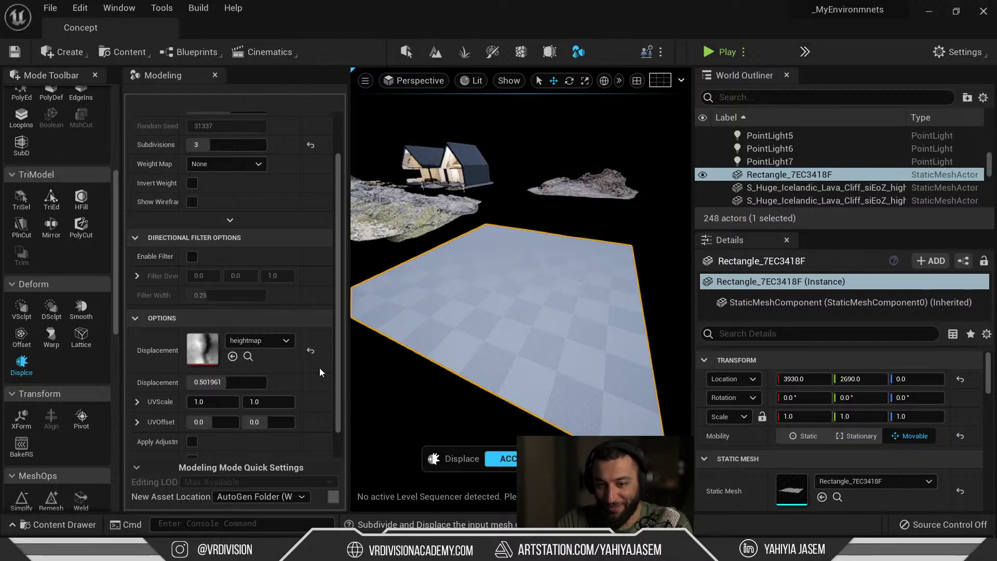
scroll(258, 216, "up", 3)
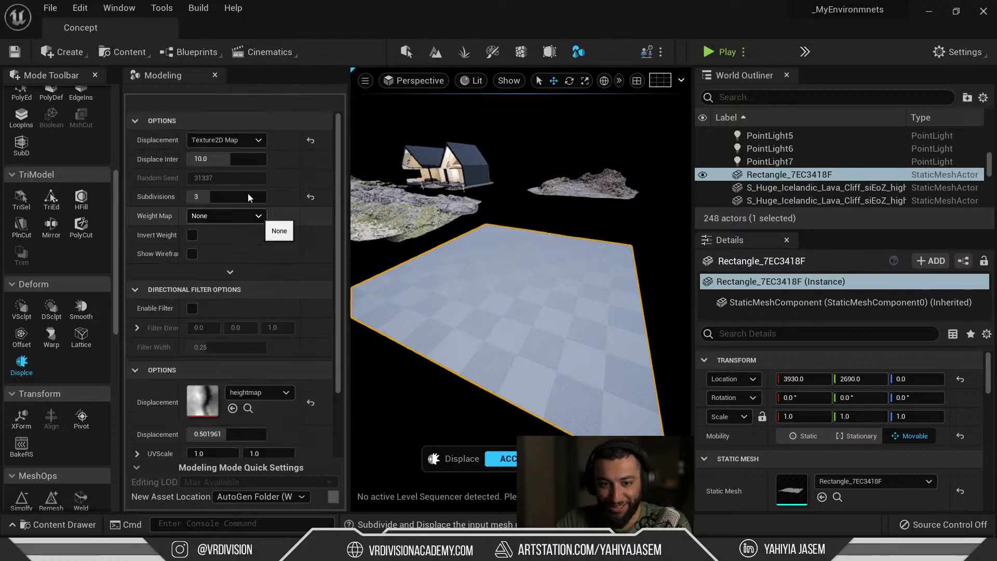
Step: Set the displace intensity to 50 and accept the rectangle's displacement
left_click(222, 157)
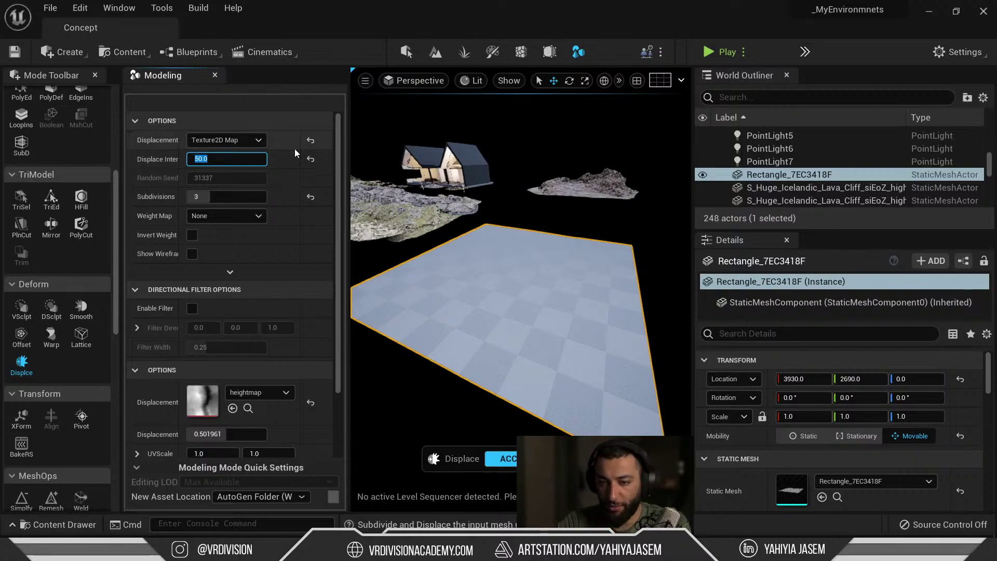
right_click_drag(557, 248, 549, 252)
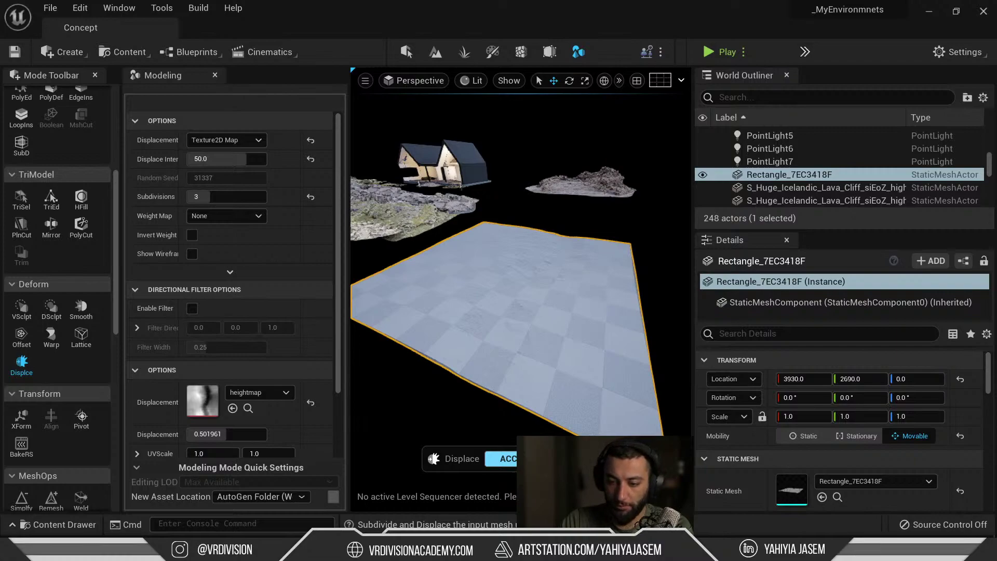
left_click(507, 459)
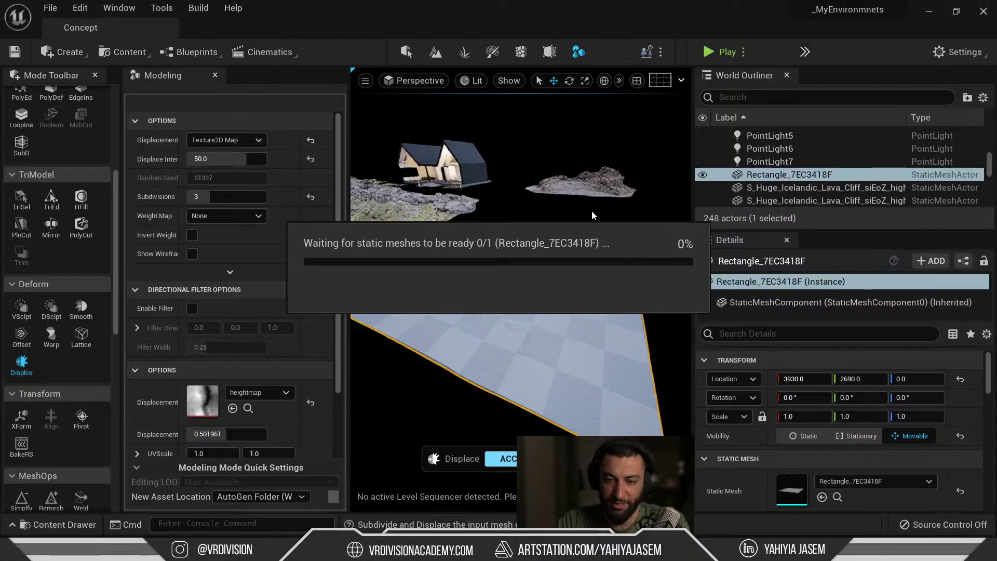
Step: Switch to World Creator and quit it without saving the project
mouse_move(665, 548)
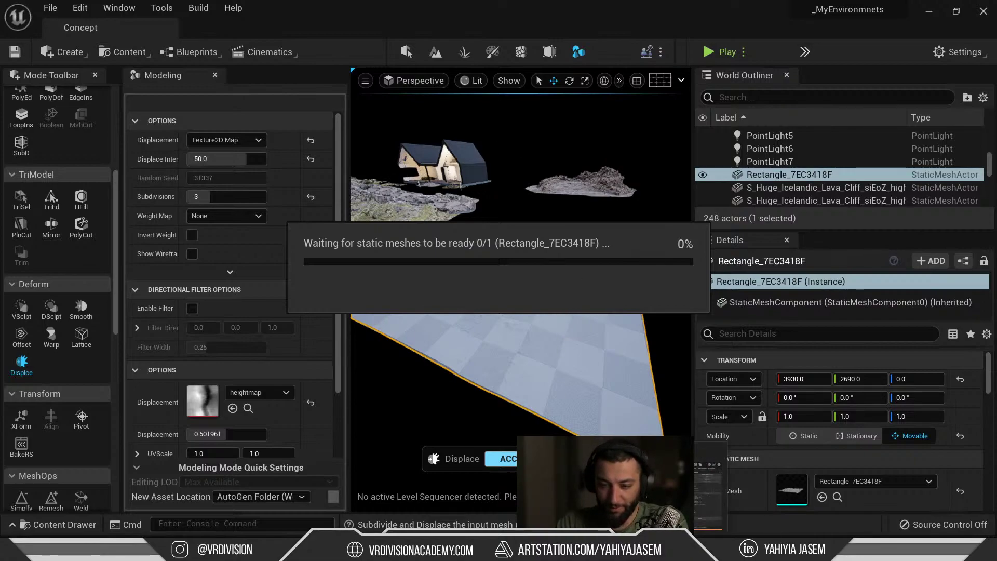
left_click(665, 496)
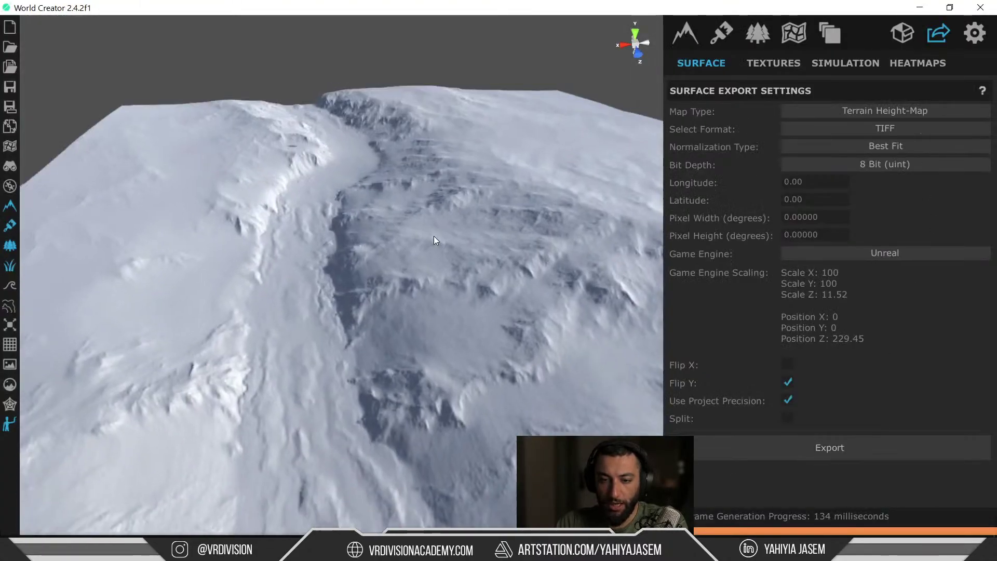
left_click(980, 7)
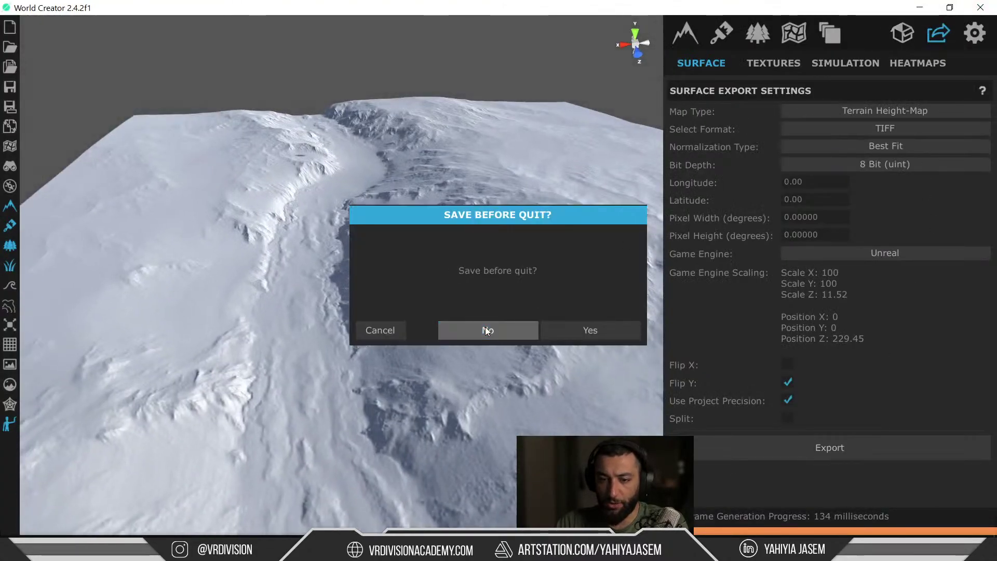
left_click(457, 331)
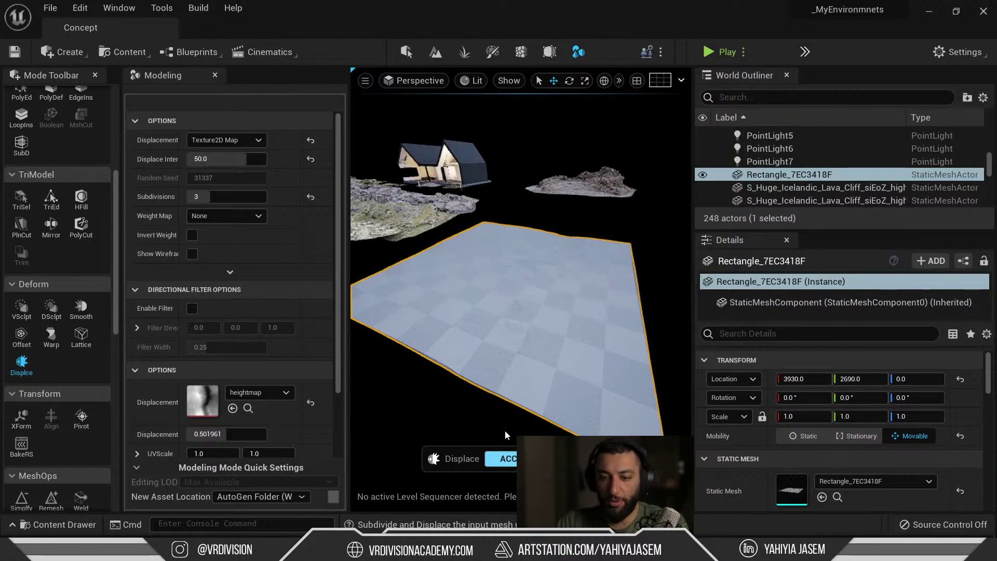
Step: Finish the Displace operation and examine the resulting mesh up close in full-screen unlit and wireframe shading
left_click(506, 459)
left_click(509, 449)
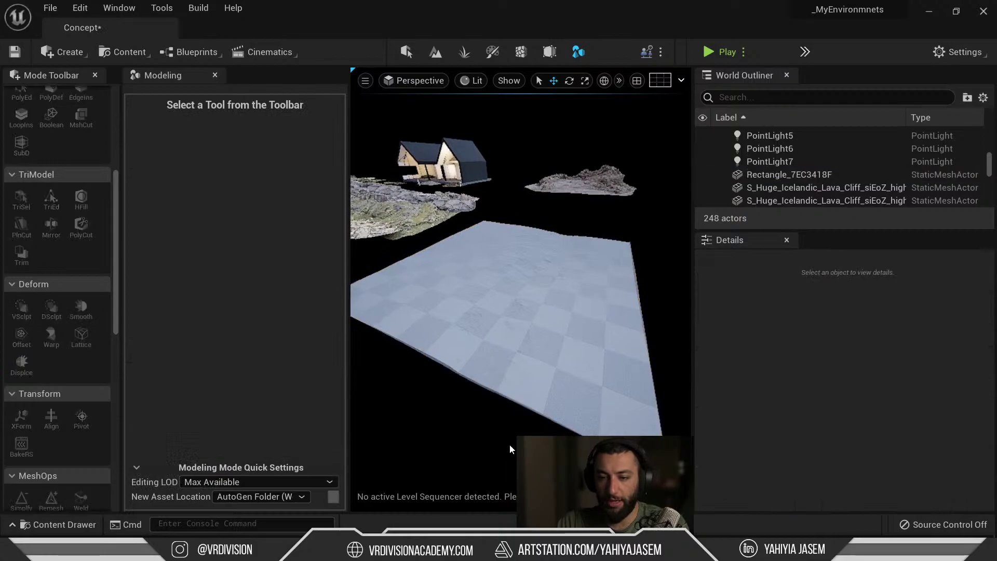
right_click_drag(475, 370, 436, 349)
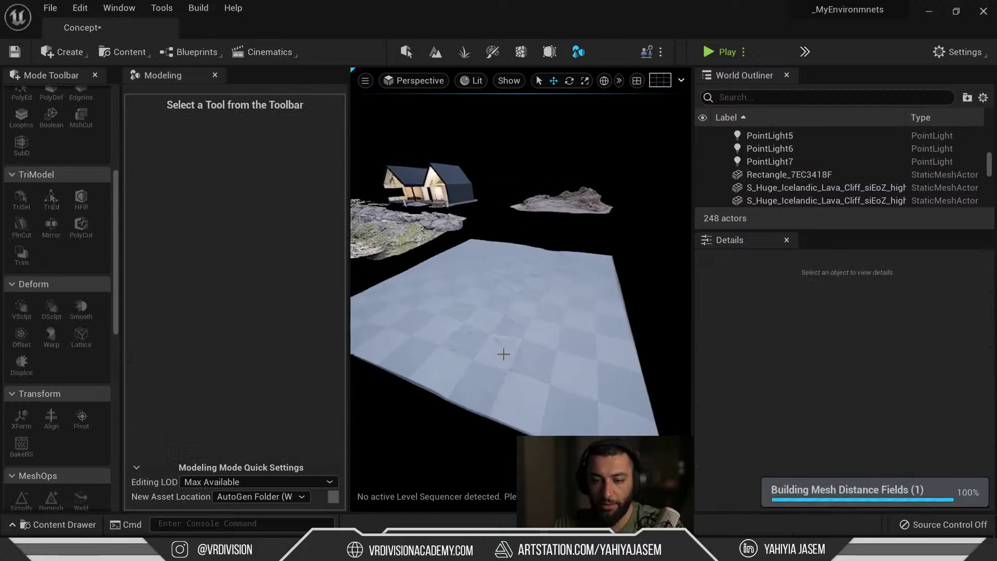
key("F11")
key("w")
right_click_drag(499, 354, 496, 338)
key("alt+3")
right_click(508, 347)
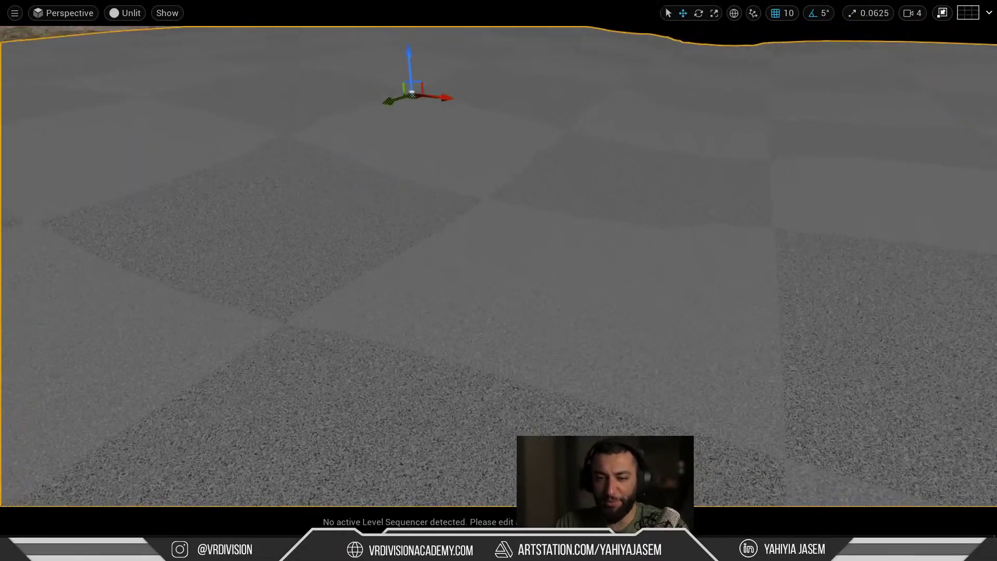
key("alt+2")
right_click_drag(436, 315, 503, 307)
key("w")
key("s")
key("r")
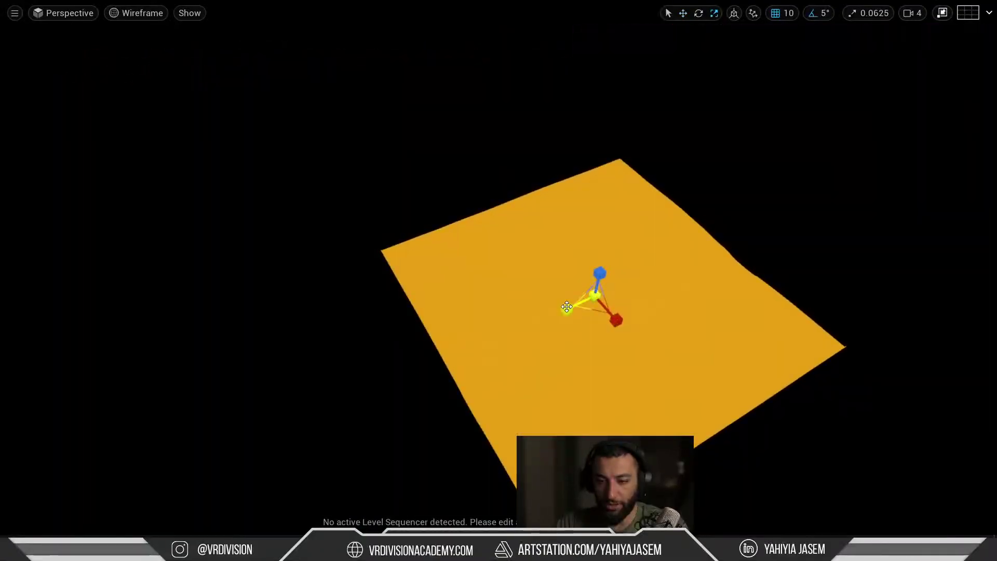
Step: Lock the rectangle's scale proportions, scale it to 50, and lower it to about -1710 on the Z axis
key("F11")
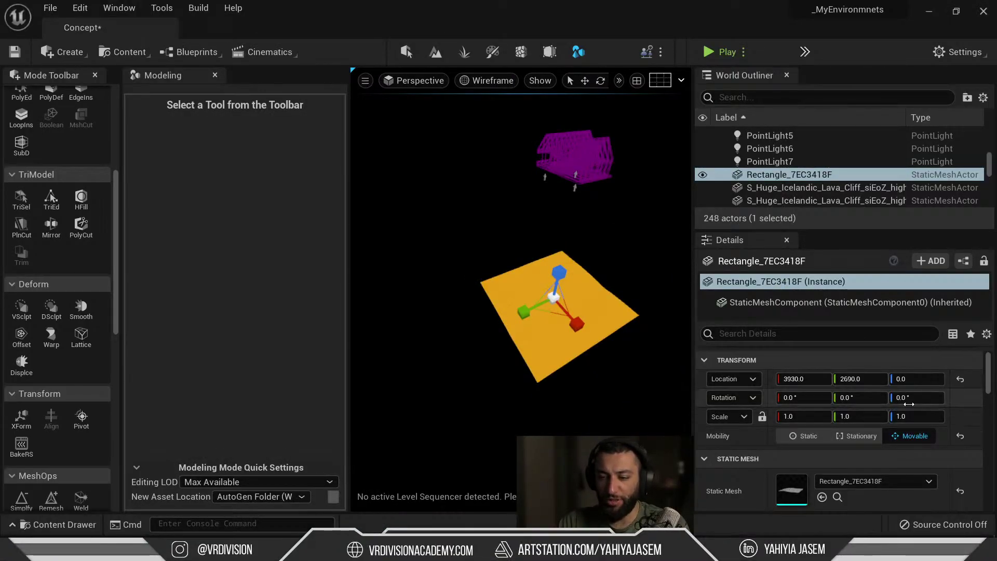
left_click(762, 416)
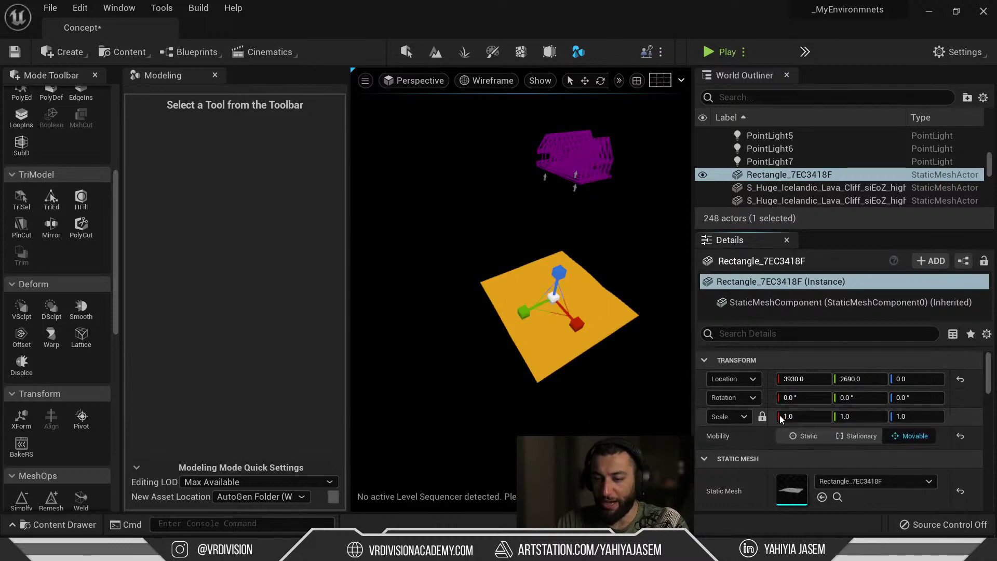
scroll(47, 275, "down", 2)
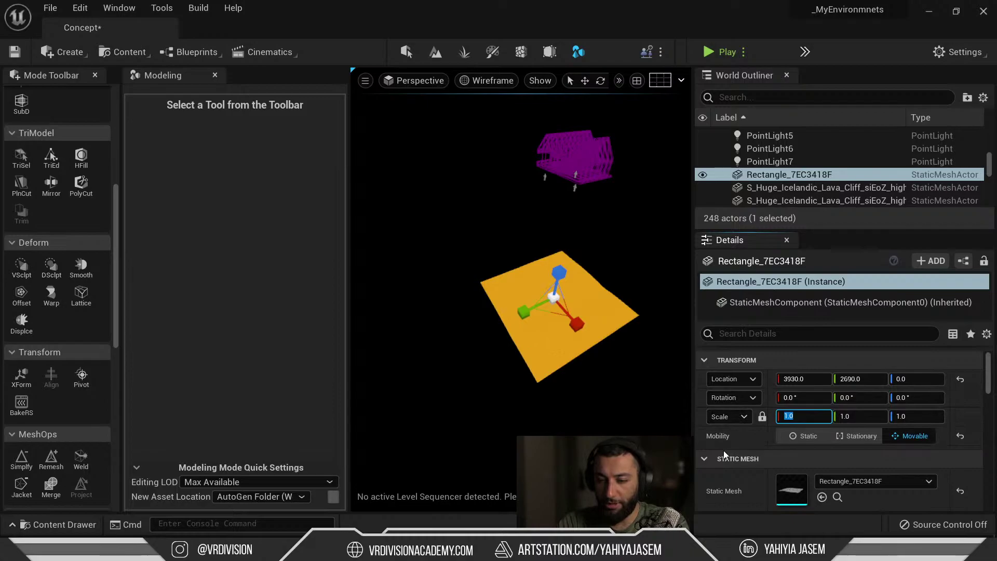
type("500")
key("BackSpace")
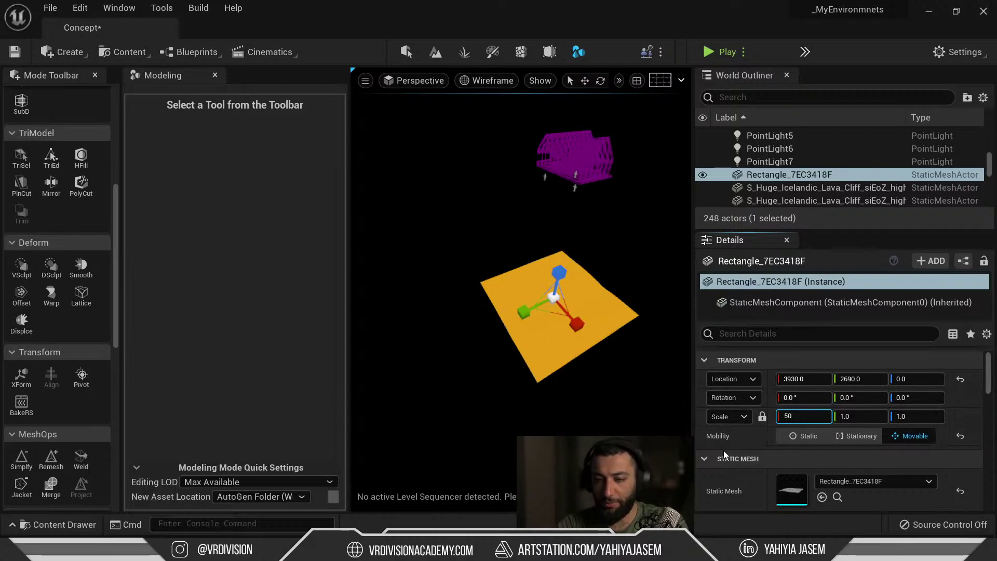
key("Return")
left_click_drag(561, 301, 550, 355)
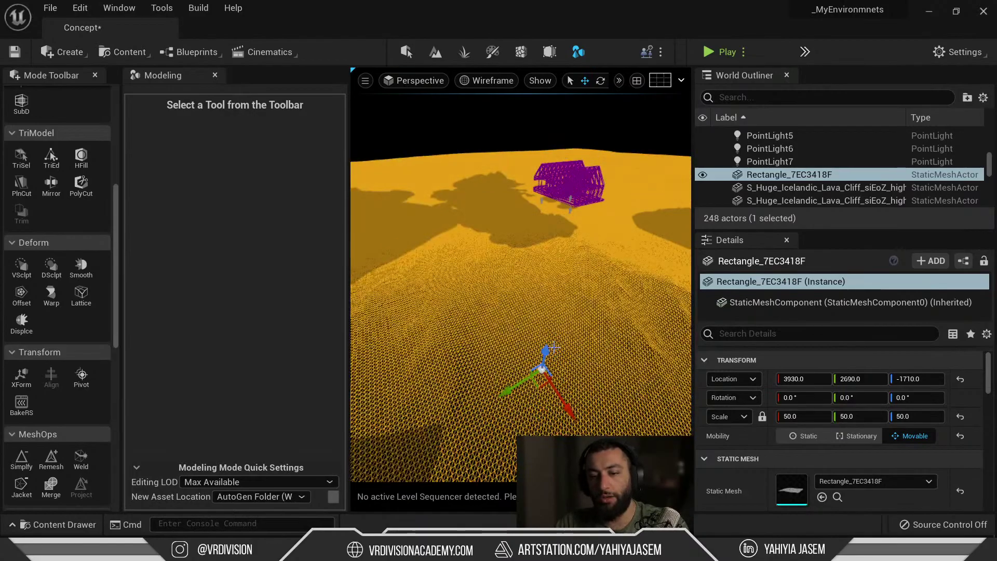
Step: Examine the enlarged terrain around the house and rocks in full-screen wireframe and lit shading, including from high above
key("s")
right_click_drag(569, 299, 568, 283)
key("F11")
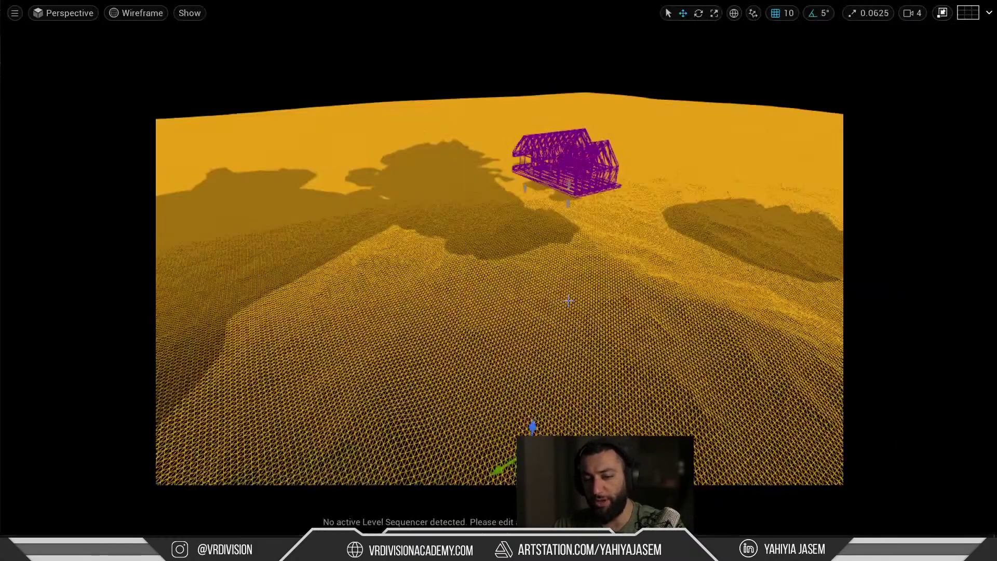
key("alt+4")
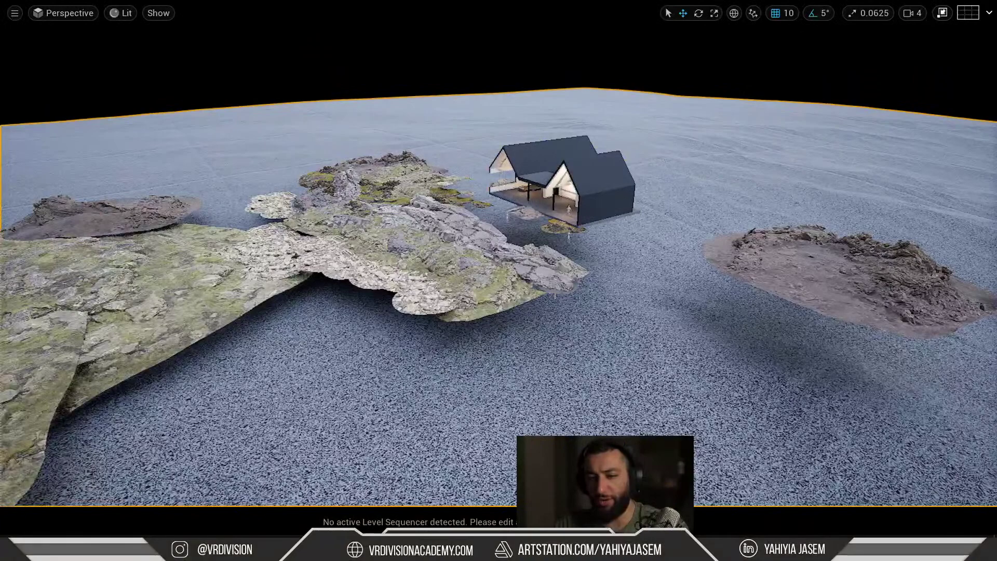
key("s")
right_click_drag(553, 292, 628, 309)
key("e")
key("s")
key("e")
right_click_drag(451, 298, 452, 307)
key("w")
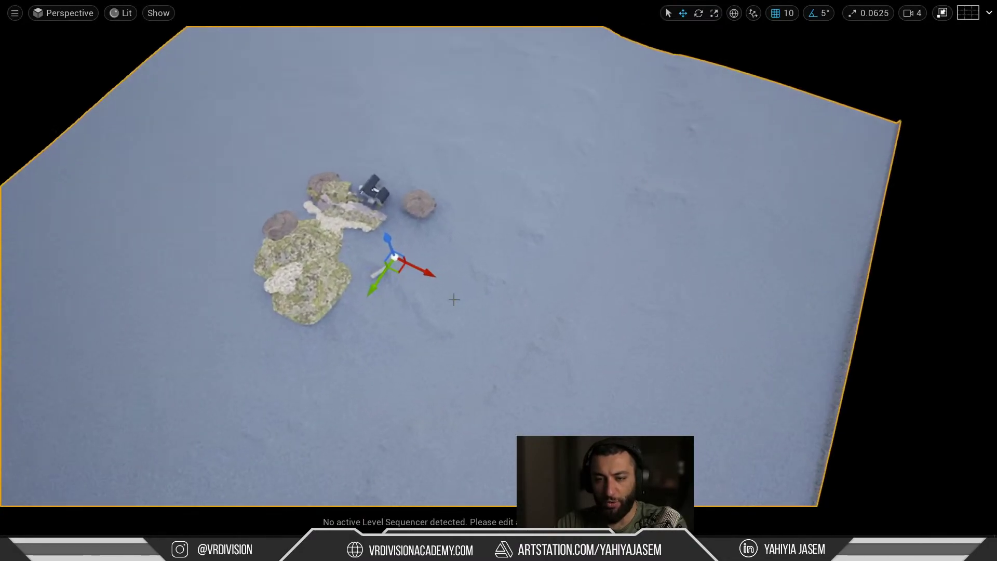
Step: Stretch the terrain mesh vertically and move it down below the house and rocks
key("r")
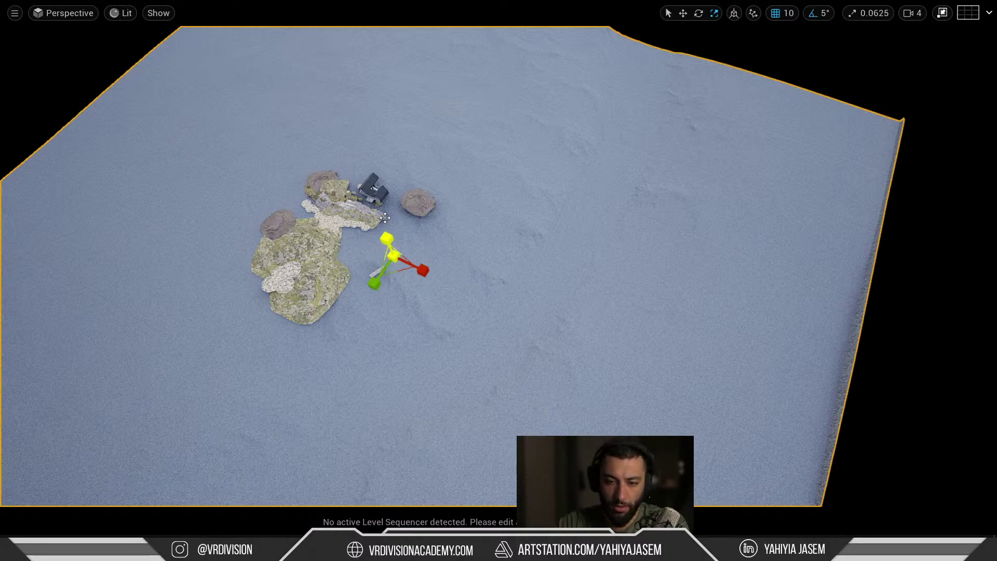
left_click_drag(387, 239, 386, 215)
right_click_drag(387, 238, 492, 182)
key("w")
key("w")
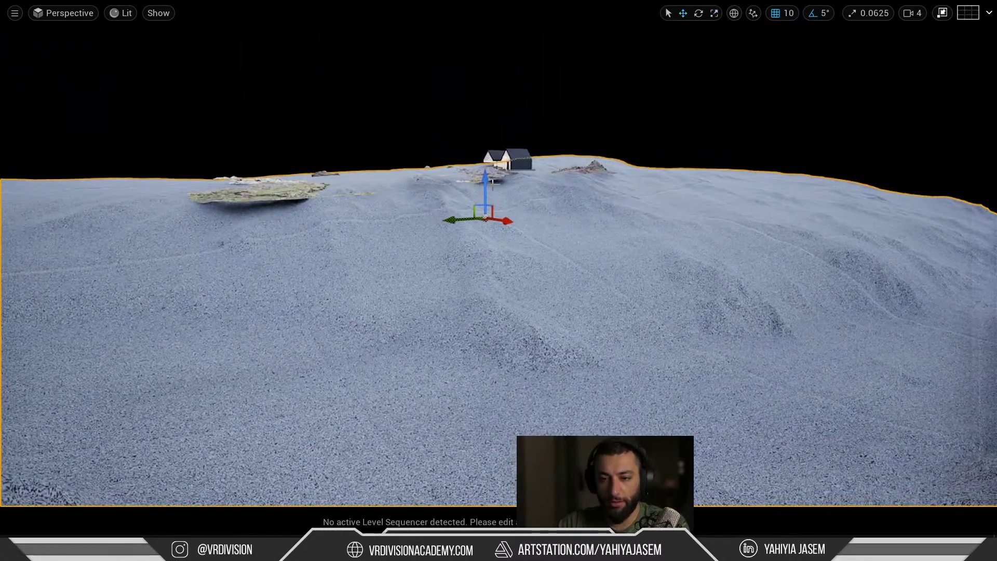
left_click_drag(485, 186, 485, 207)
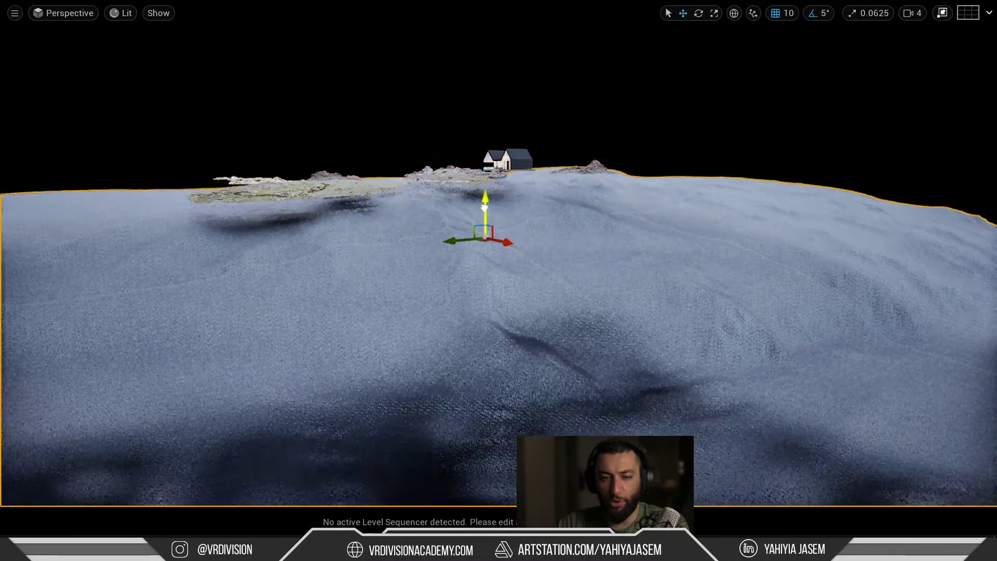
Step: Examine the stretched terrain from several angles in unlit, lit and wireframe shading
right_click_drag(484, 207, 579, 291)
key("alt+3")
key("alt+4")
key("alt+2")
key("Escape")
key("super")
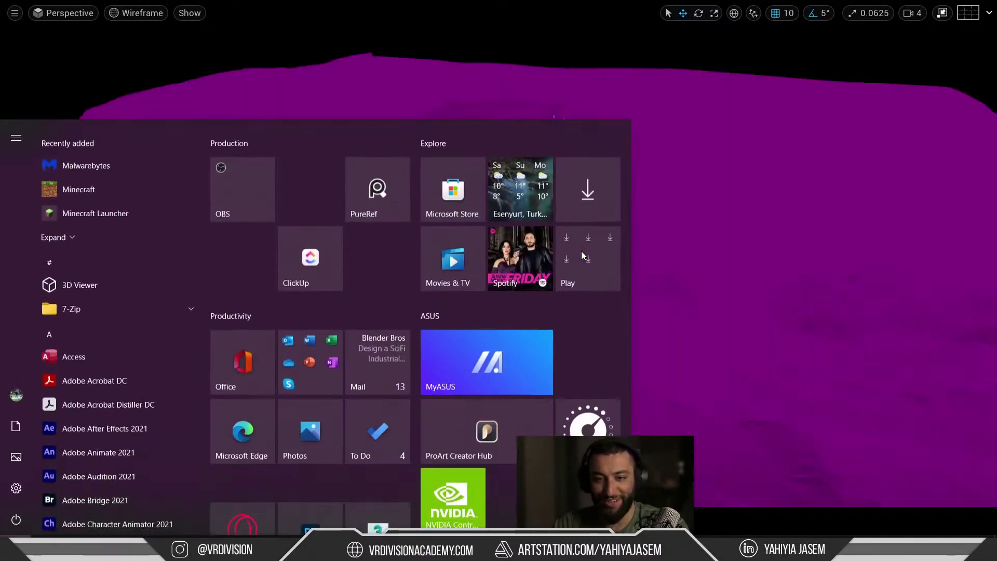
key("super")
right_click_drag(581, 251, 623, 275)
key("alt+4")
Step: Delete the displaced rectangle mesh from the level
left_click(602, 236)
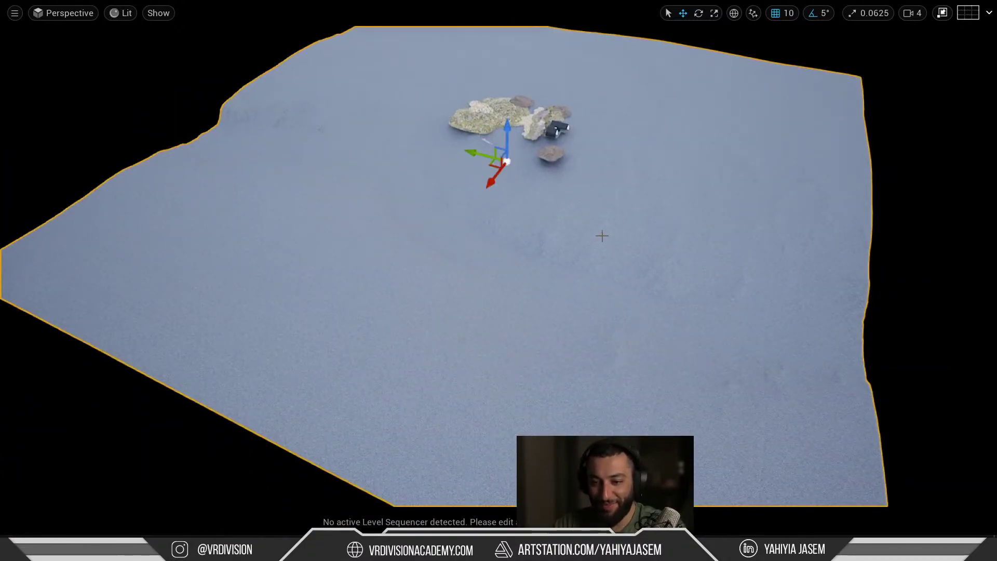
key("Delete")
right_click_drag(602, 234, 602, 237)
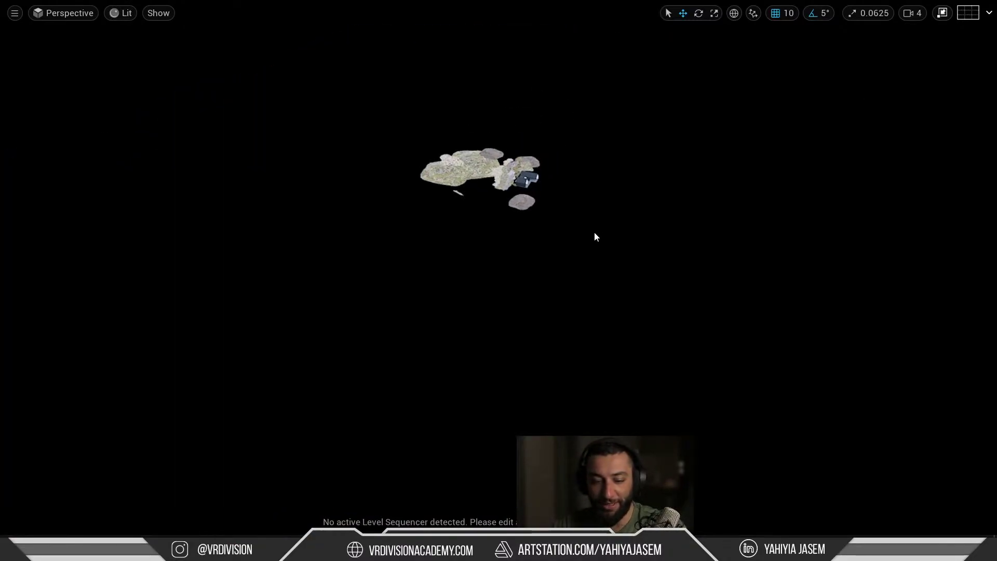
Step: Leave the full-screen view, activate Landscape mode, and set the new landscape to import from a file
key("F11")
key("shift+2")
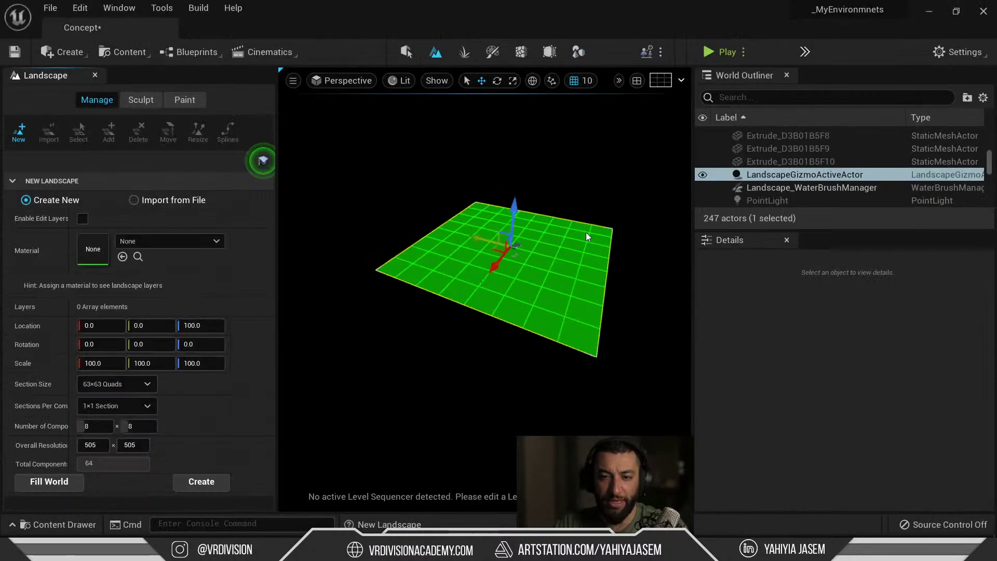
right_click_drag(514, 113, 518, 136)
left_click(435, 49)
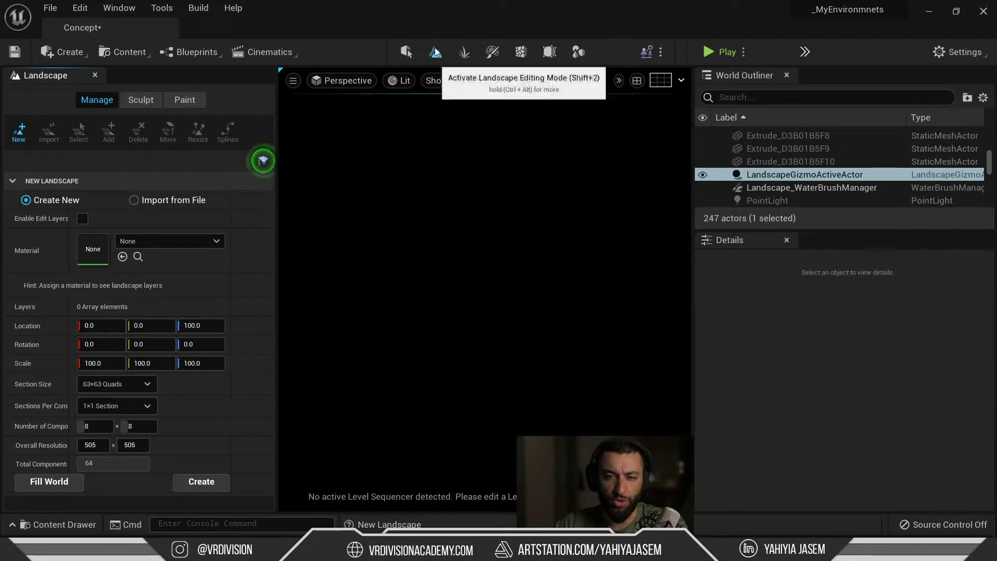
left_click(136, 201)
Step: Load the heightmap file from D:/Dropbox/Landscapes as the new landscape's heightmap
left_click(206, 238)
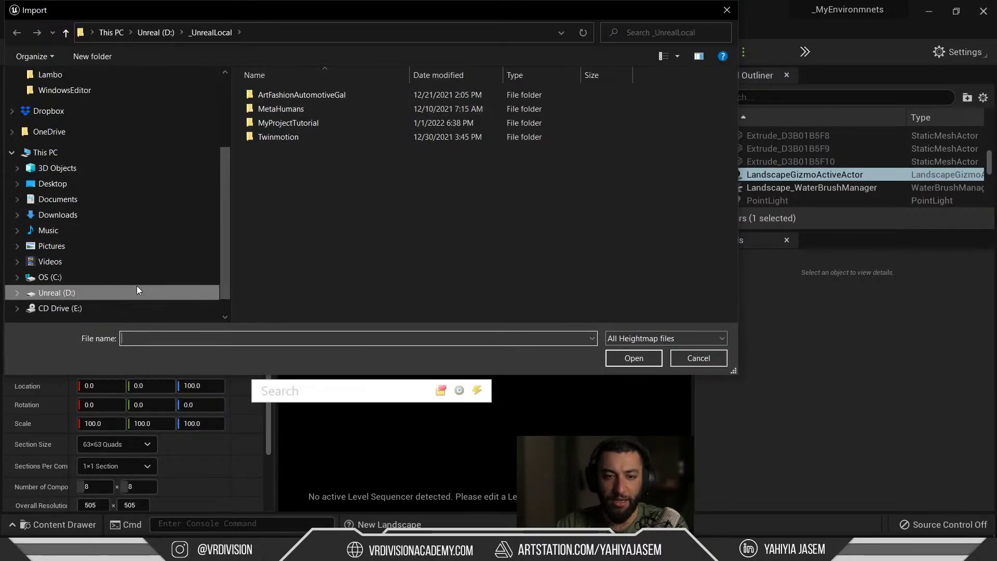
key("Escape")
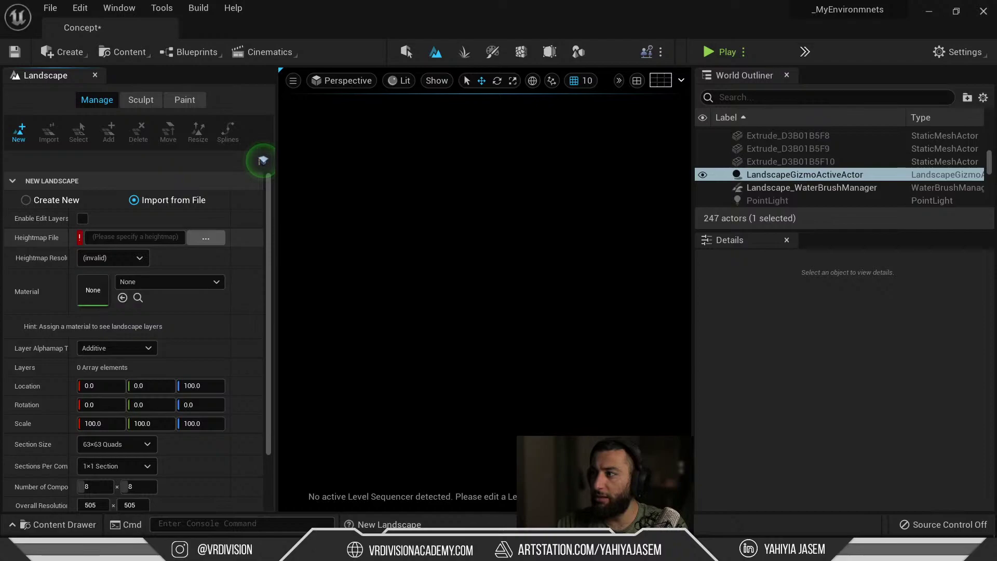
left_click(205, 238)
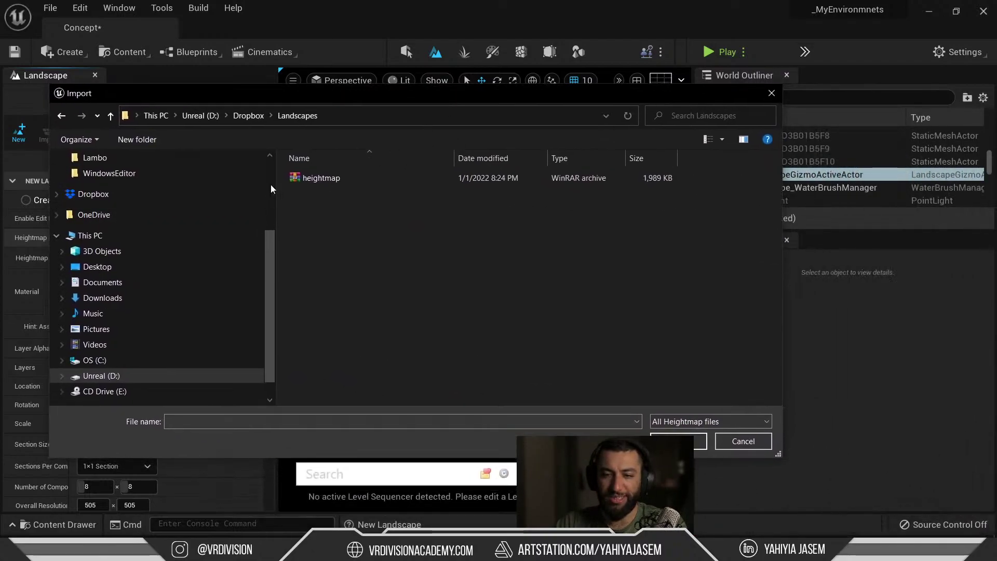
double_click(303, 178)
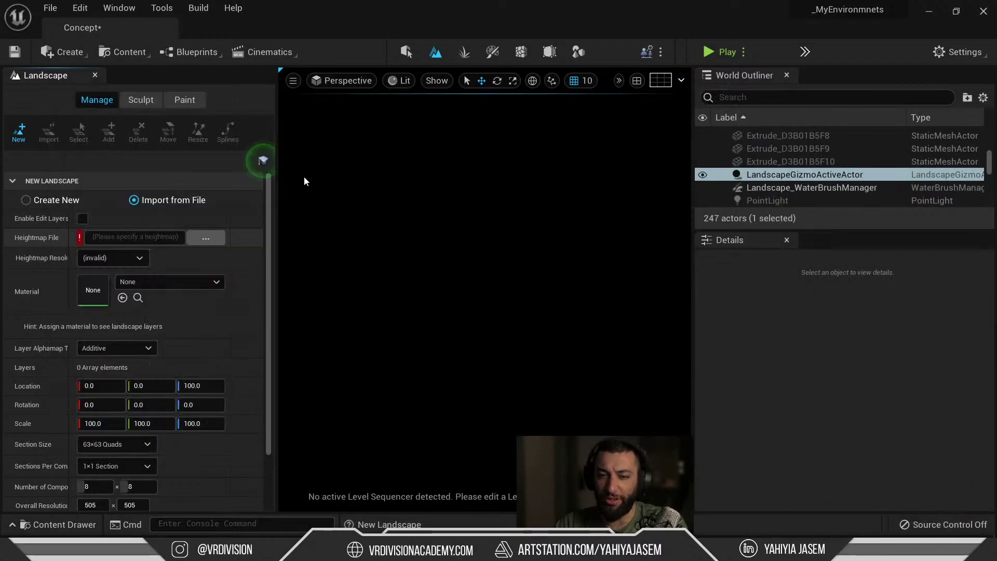
Step: Try a Z scale of 12 for the new landscape and restore it to 100
left_click(200, 423)
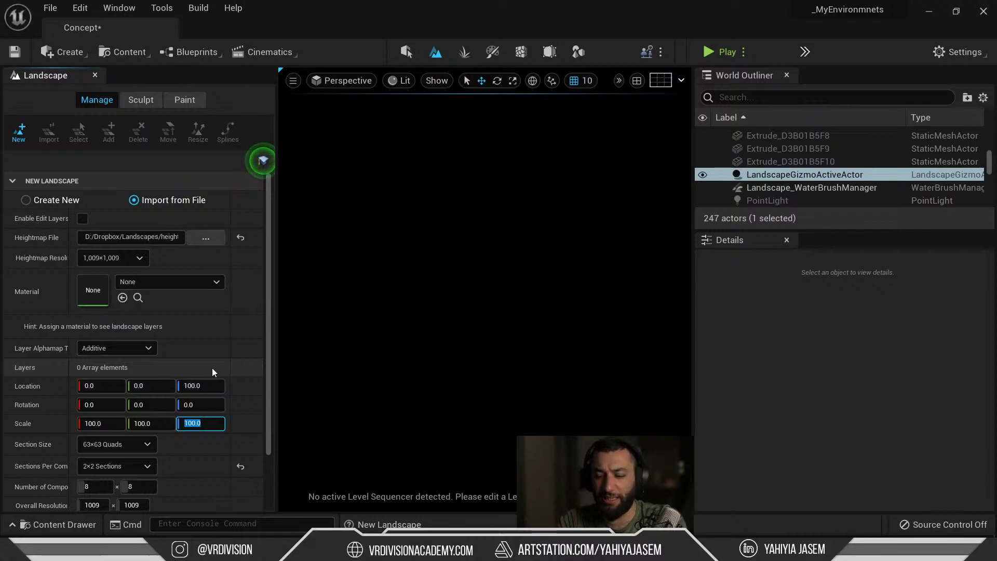
type("12")
key("Return")
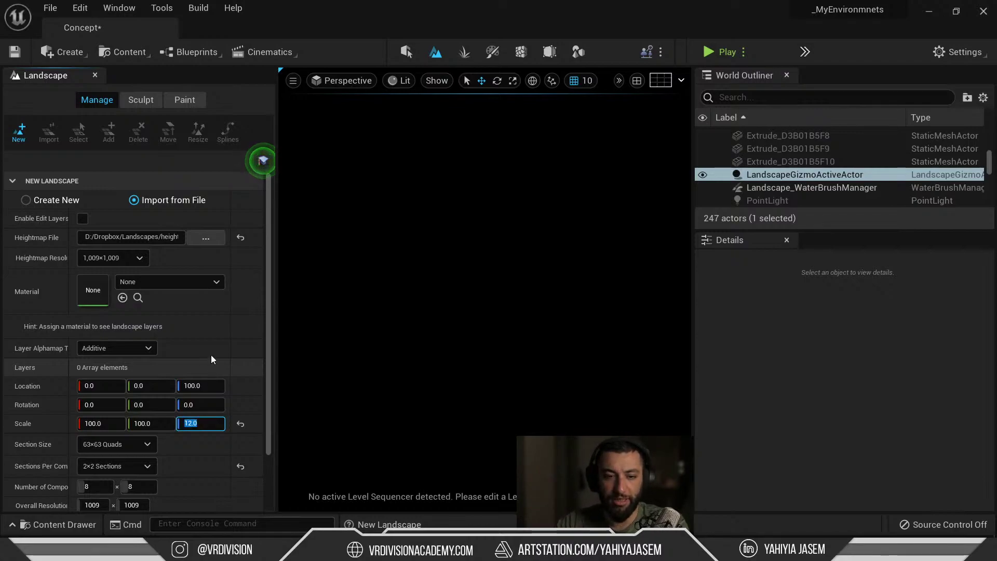
type("100")
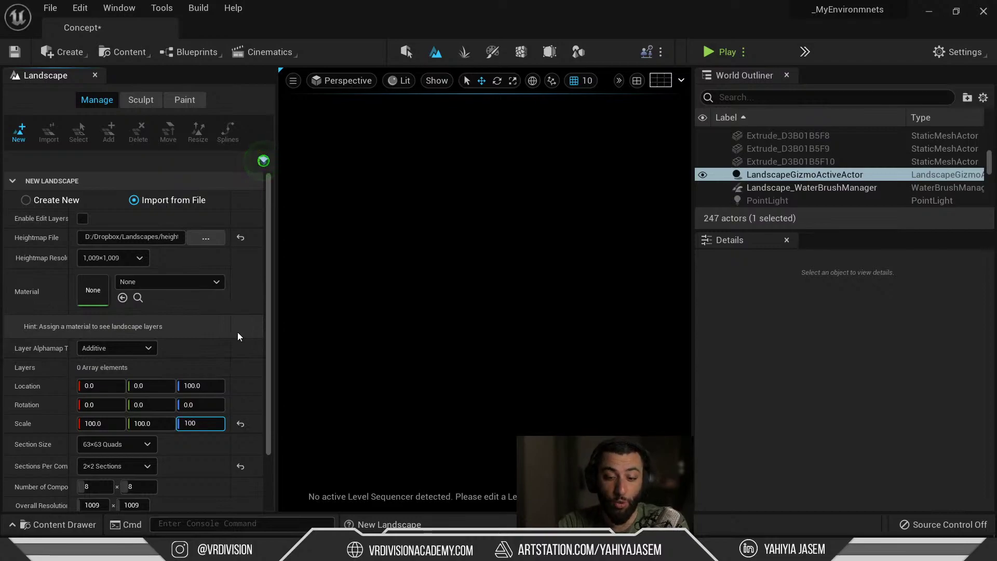
key("Return")
right_click_drag(466, 281, 426, 291)
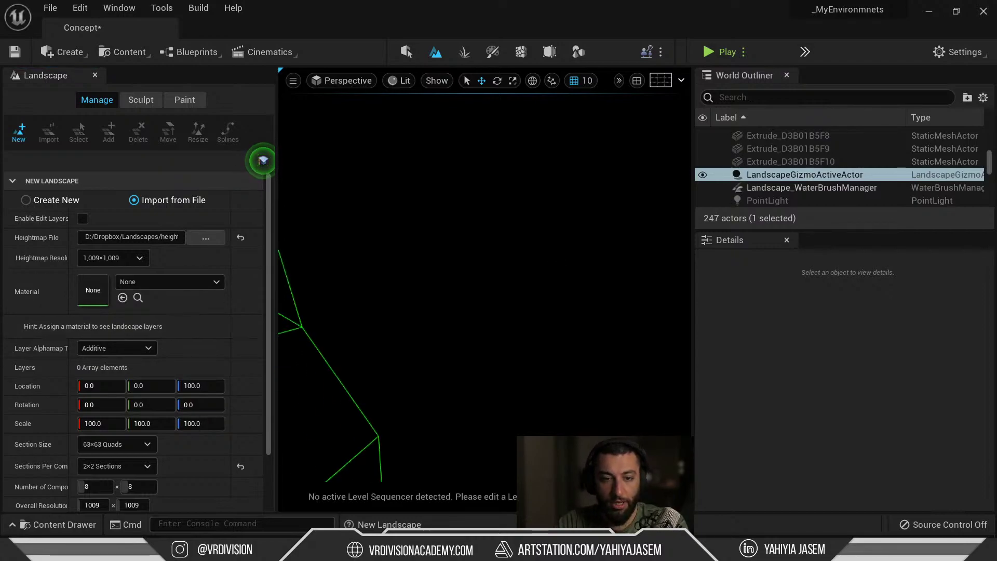
Step: Try Z scales of 10 and 50 for the new landscape, then restore the scale to 100
mouse_move(552, 268)
right_mouse_down()
mouse_move(462, 286)
mouse_move(571, 272)
mouse_move(543, 263)
right_mouse_up()
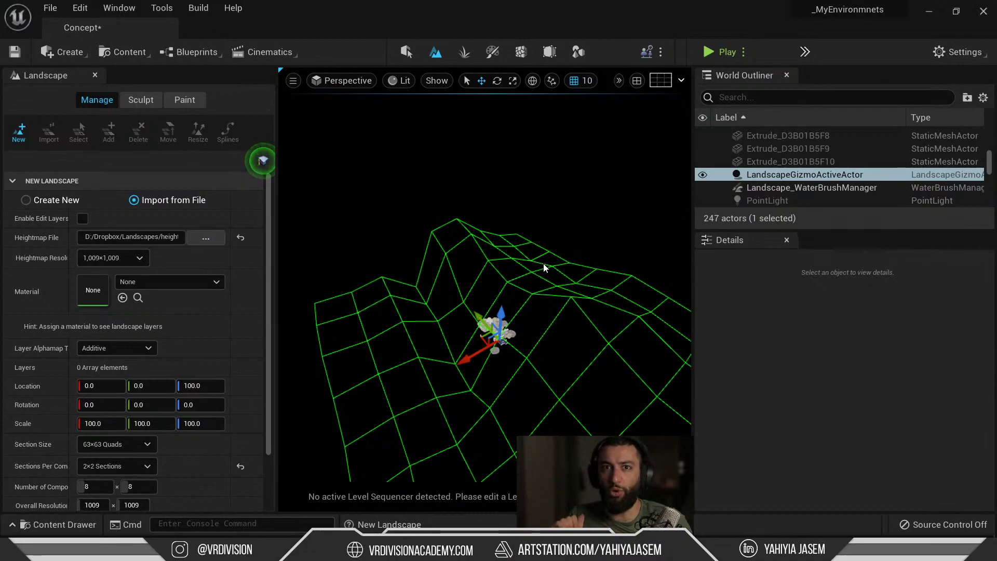
left_click(204, 417)
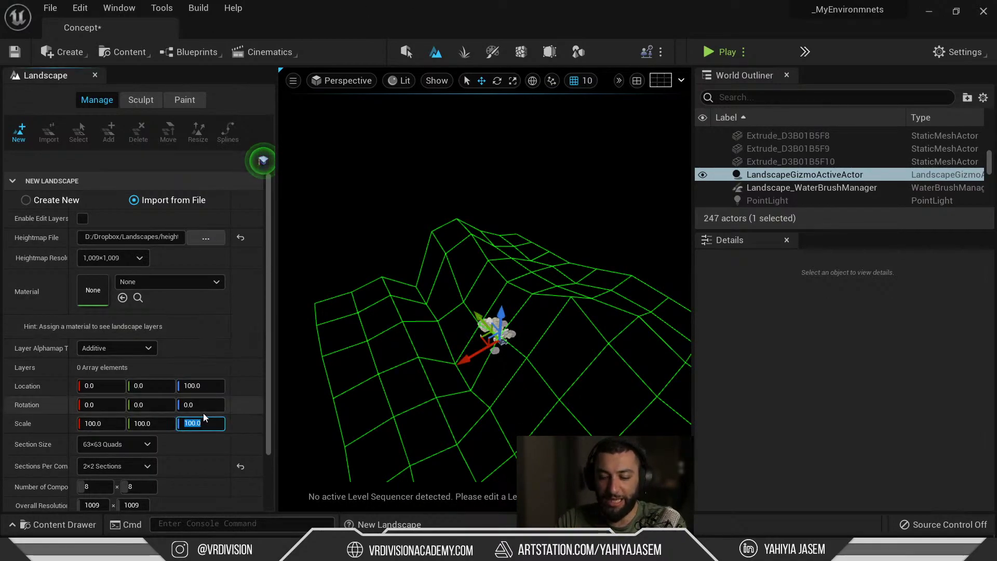
type("10")
key("Return")
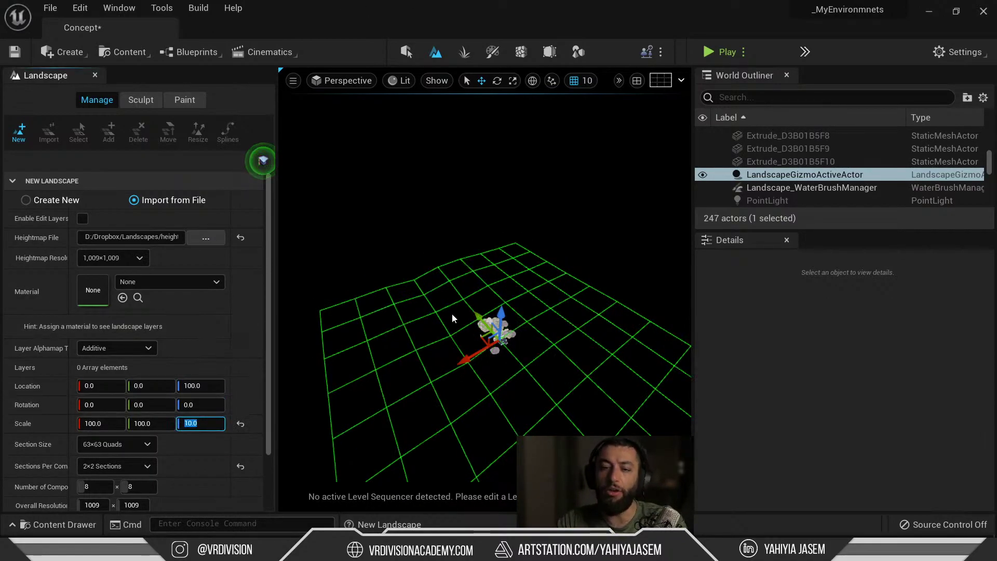
type("50")
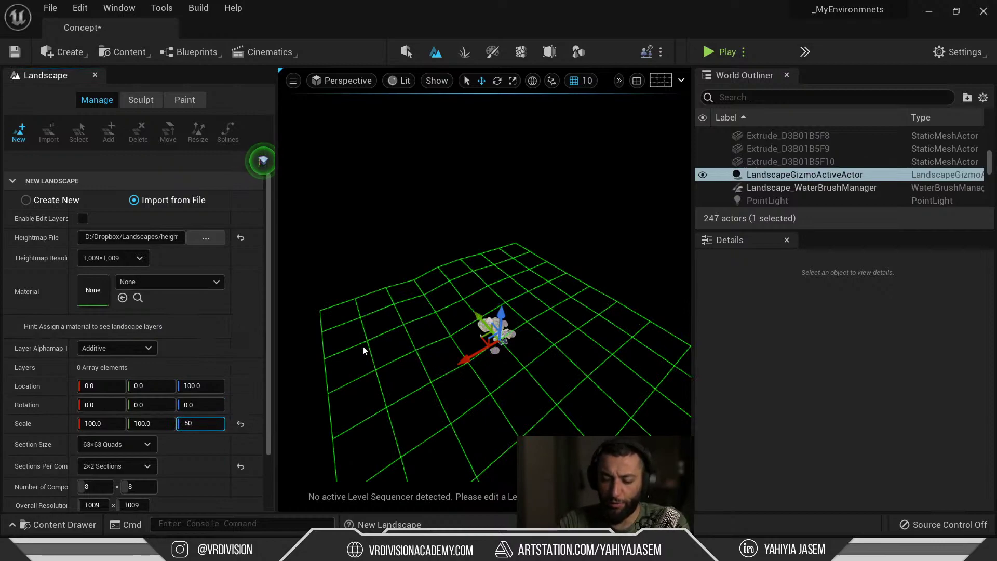
key("Return")
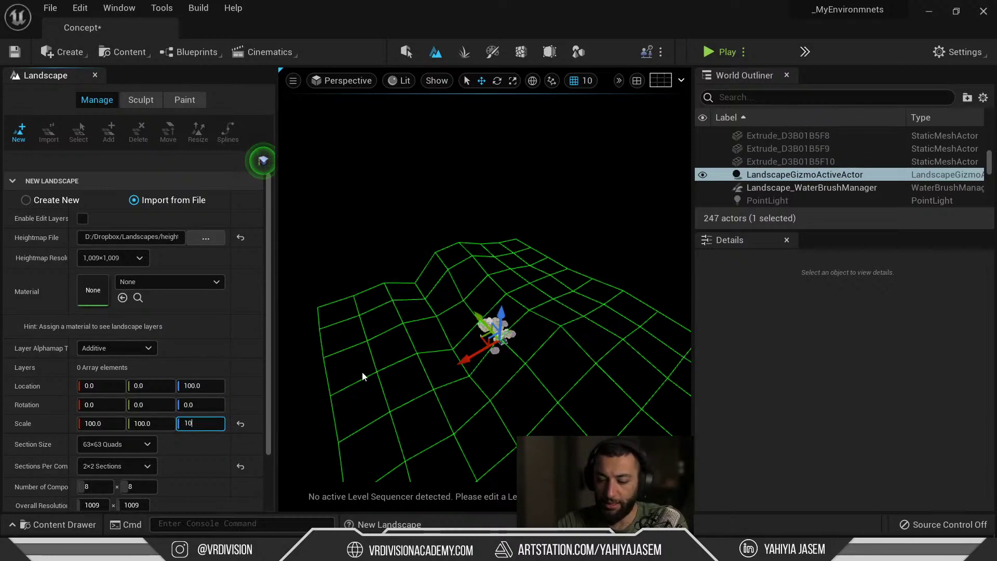
type("100")
key("Return")
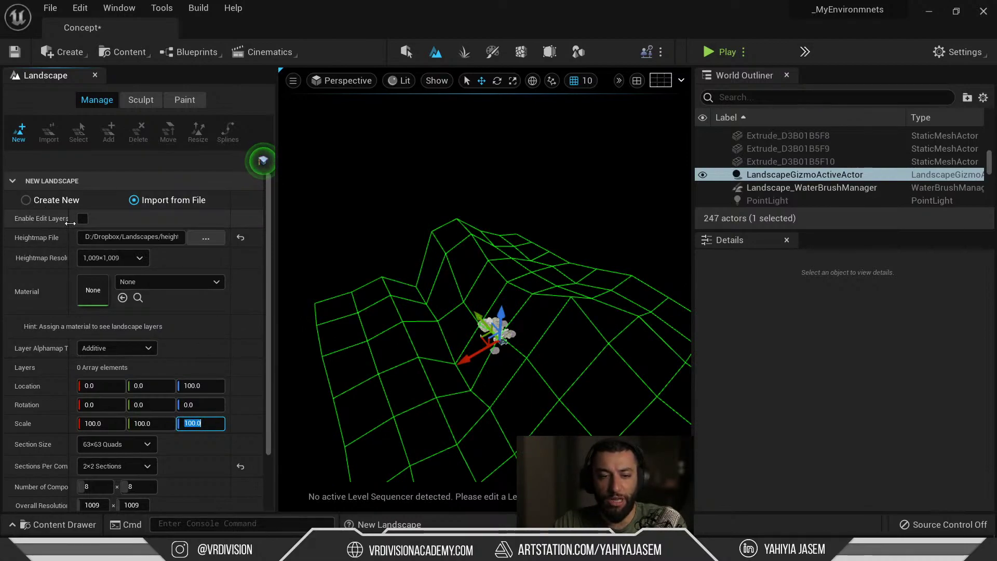
Step: Widen the property name column and enable edit layers for the new landscape
left_click_drag(70, 223, 82, 224)
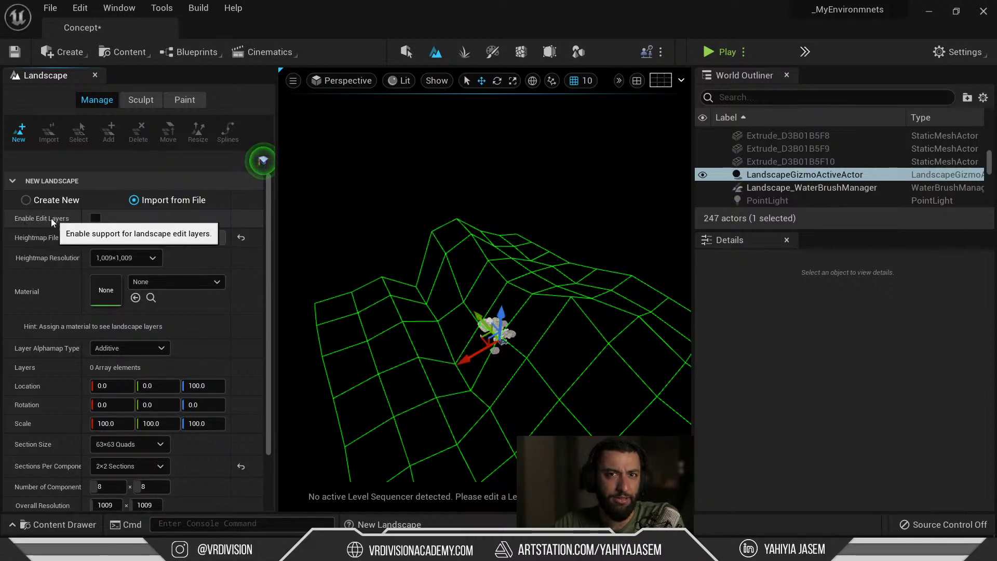
left_click(95, 218)
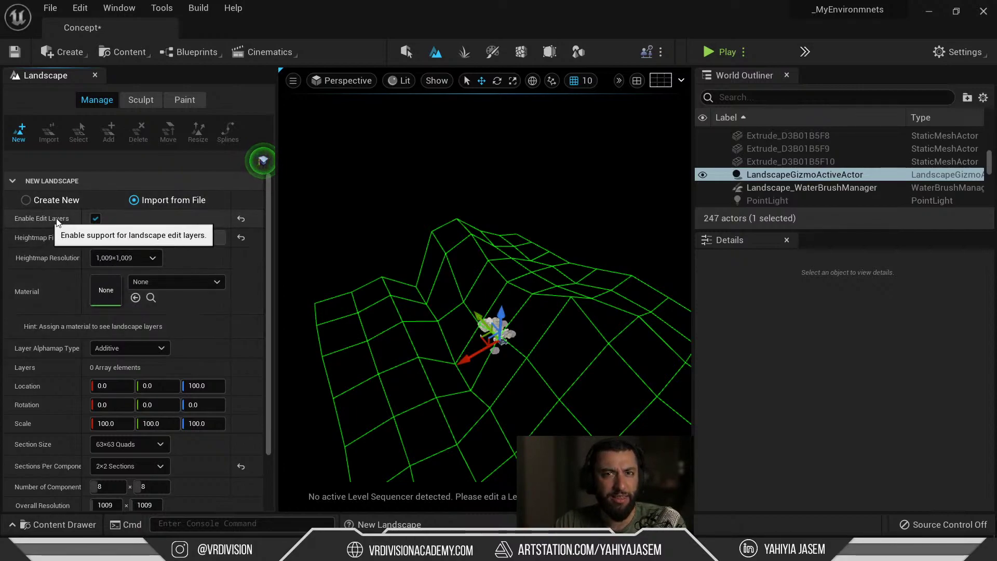
scroll(52, 218, "down", 2)
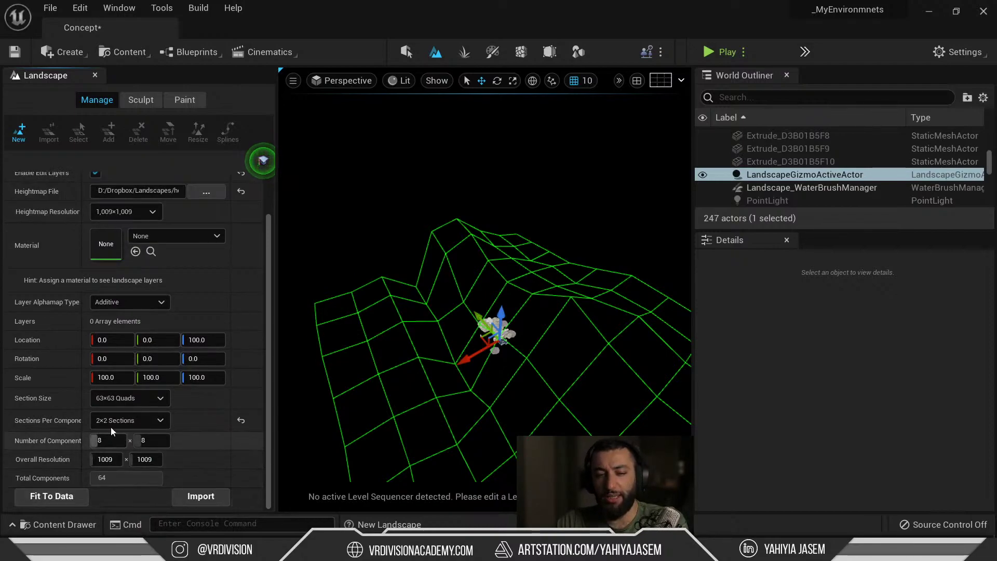
scroll(112, 431, "up", 2)
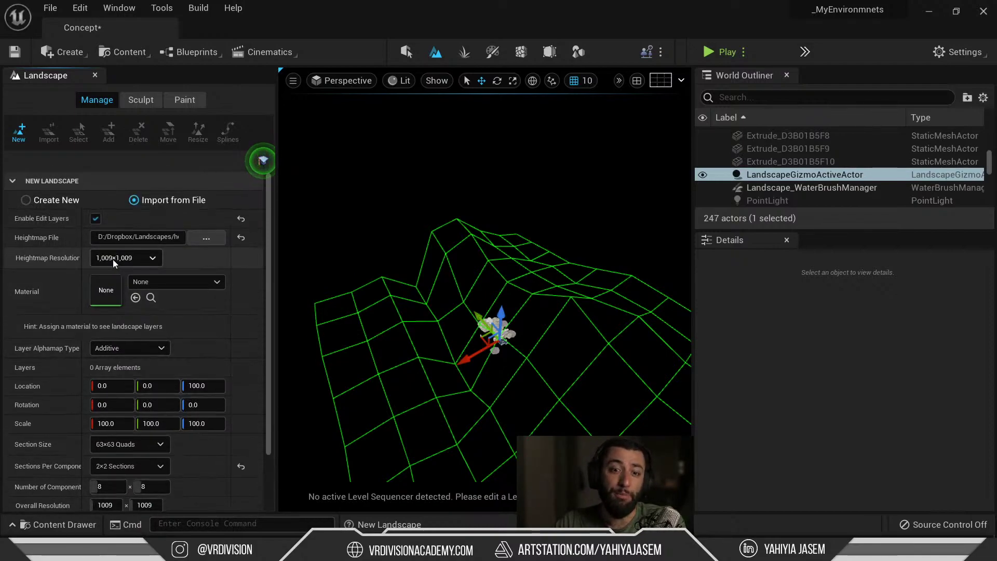
Step: Preview the new landscape with a Z scale of 12, then reset it to 100
scroll(59, 280, "down", 2)
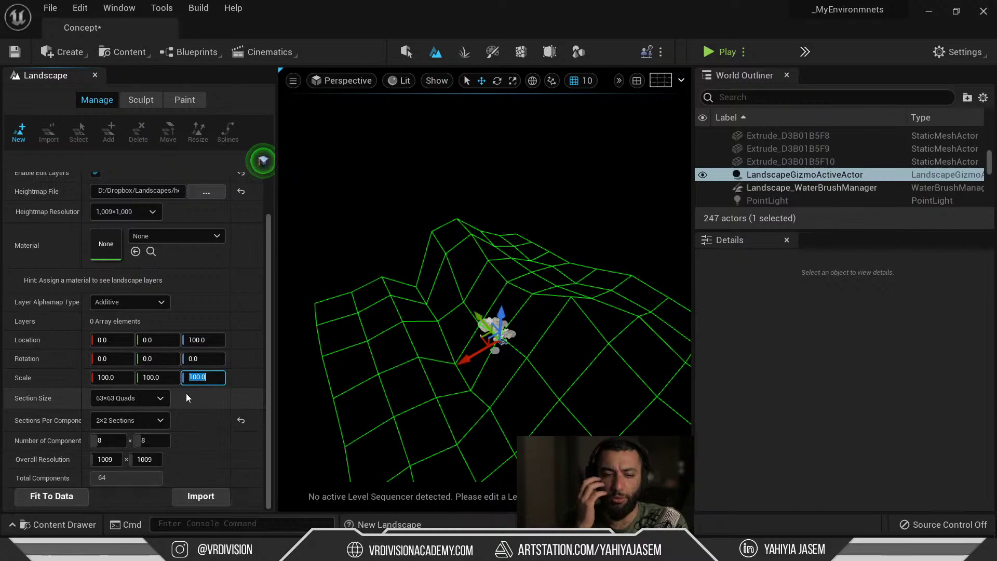
type("12")
key("Return")
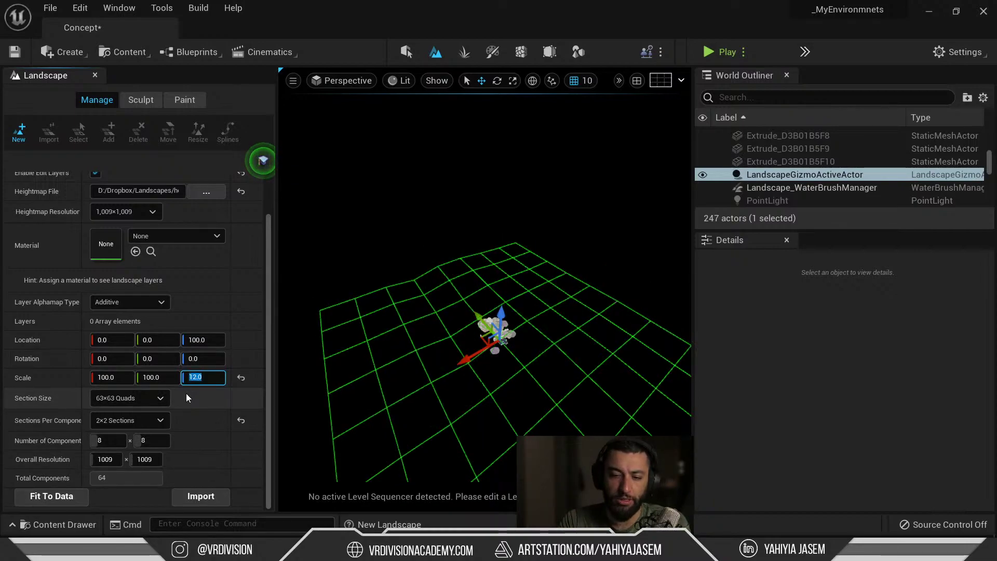
key("Return")
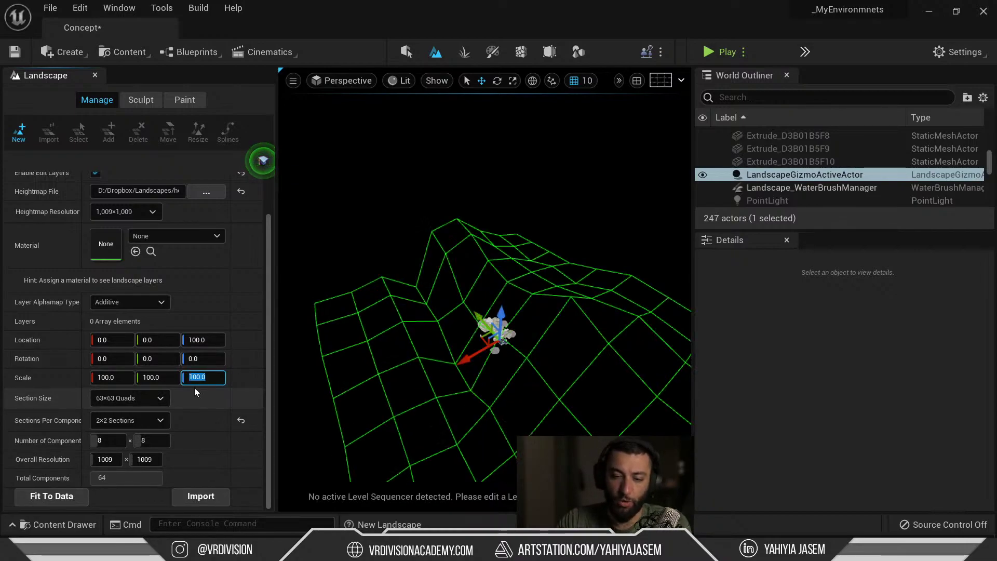
Step: Check the landscape preview grid around the scene and import the heightmap as a landscape
right_click_drag(454, 397, 457, 468)
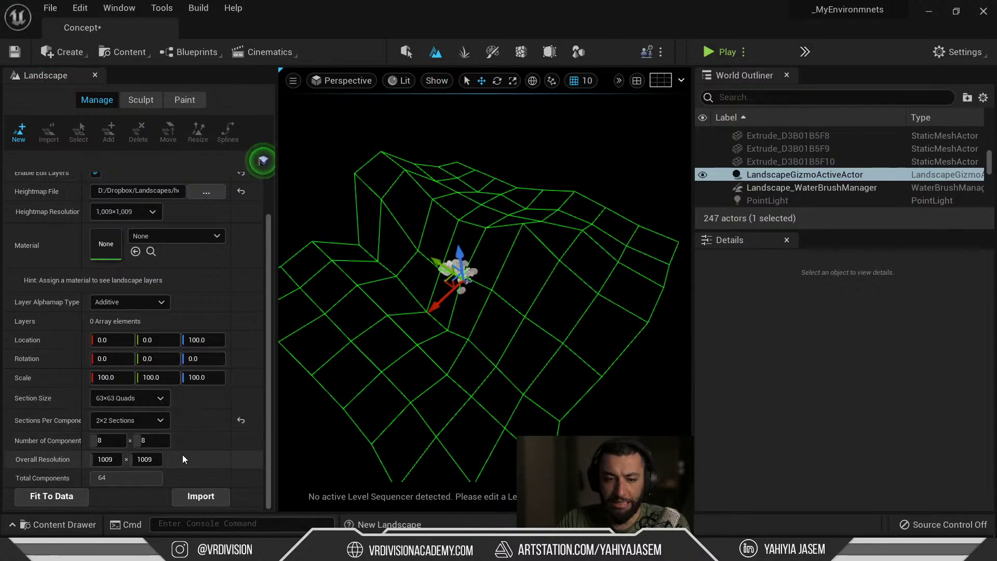
scroll(157, 415, "up", 2)
right_click_drag(539, 317, 596, 329)
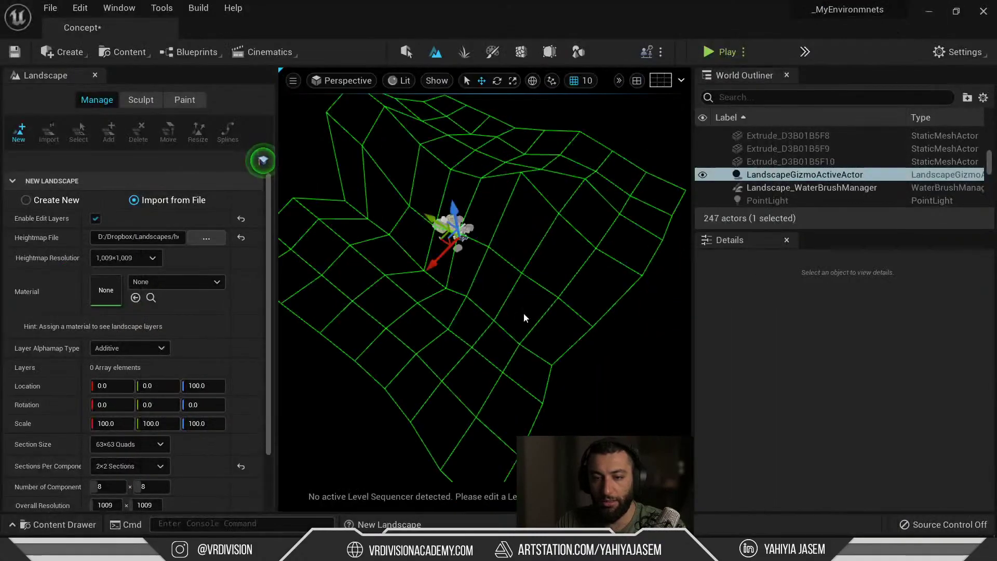
right_click_drag(524, 313, 523, 313)
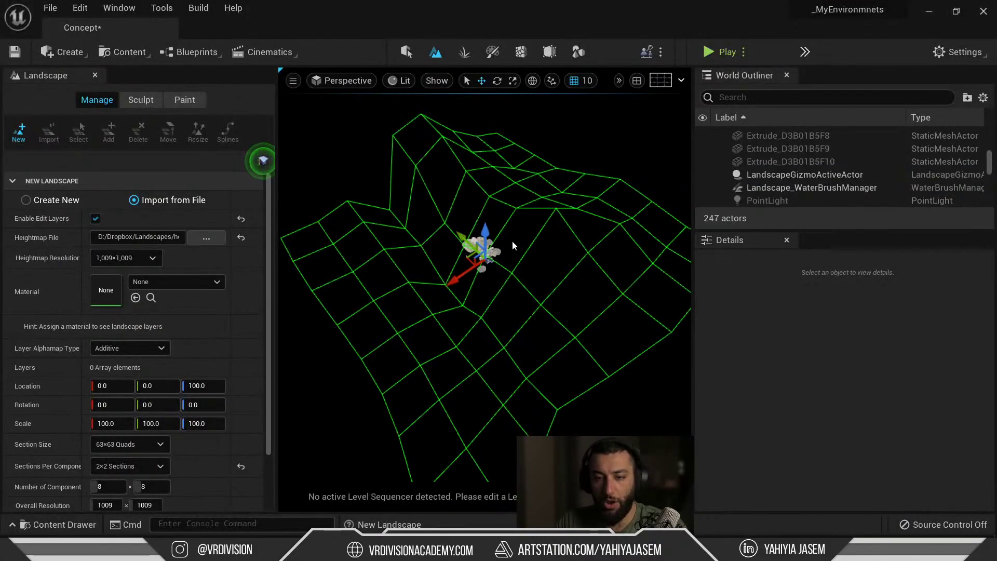
right_click_drag(511, 245, 479, 265)
scroll(171, 342, "down", 3)
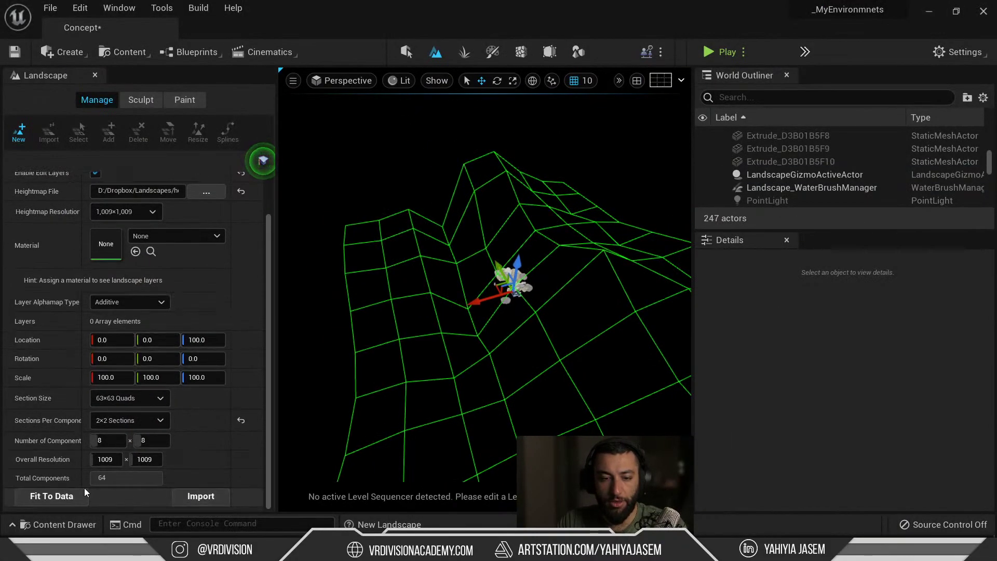
left_click(200, 496)
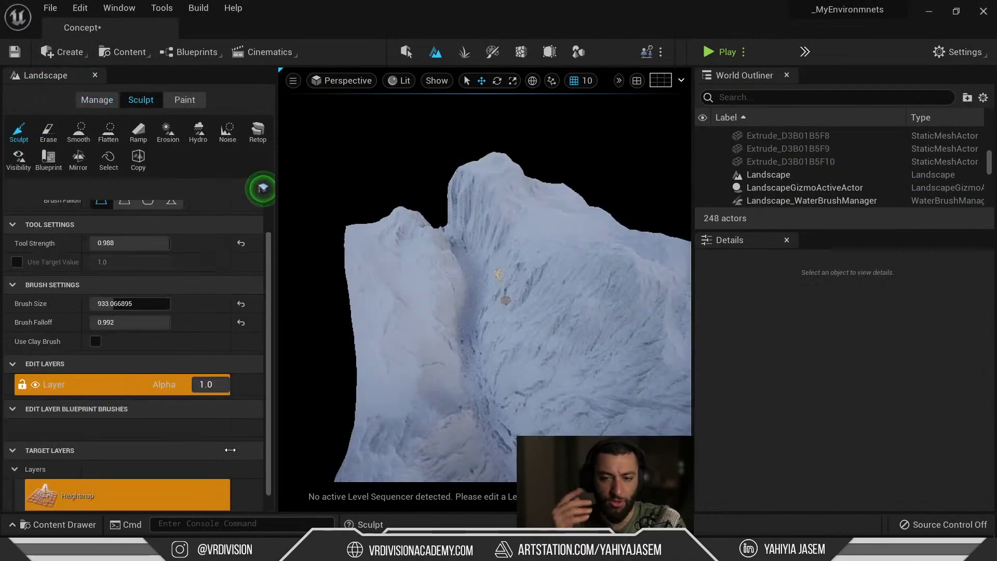
Step: Return to Selection mode, select the imported landscape, and set its Z scale to 12
scroll(602, 368, "up", 5)
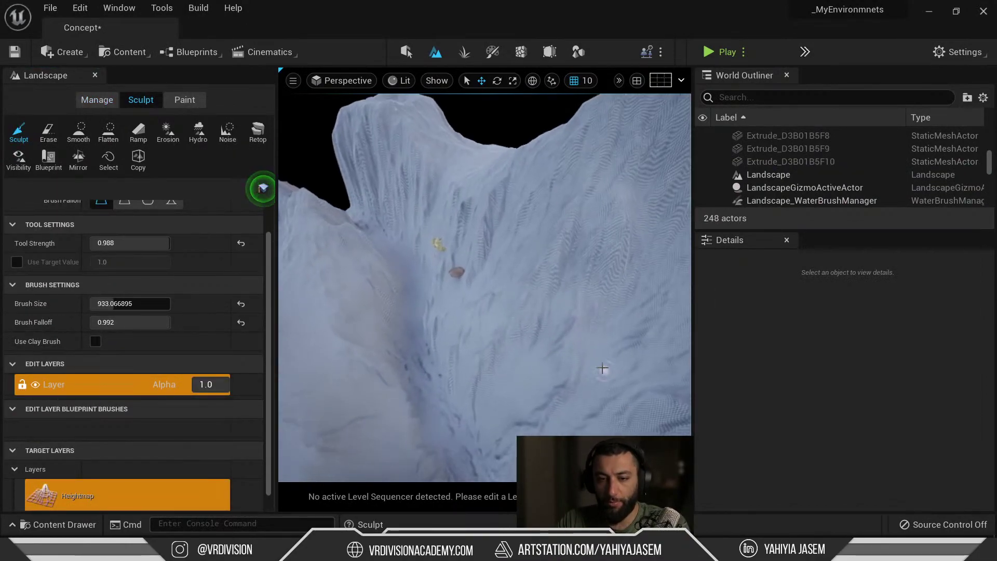
key("shift+1")
right_click_drag(602, 368, 555, 433)
left_click(602, 369)
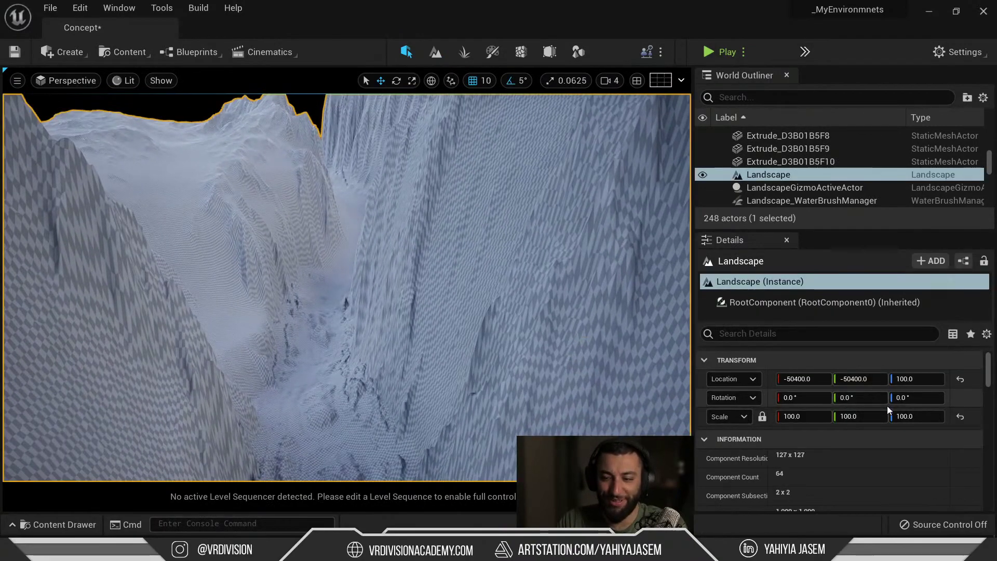
left_click(914, 417)
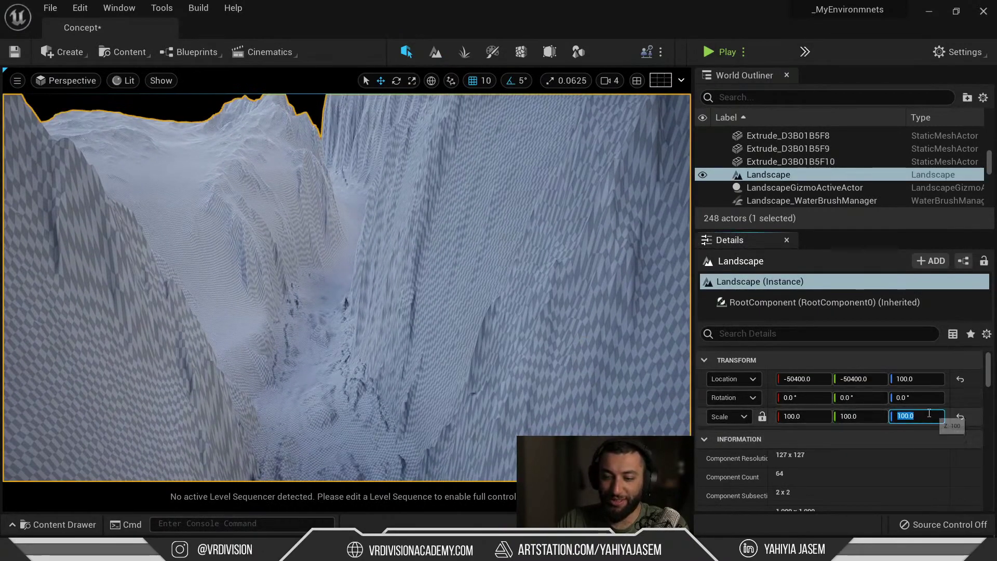
type("10")
key("Return")
type("12")
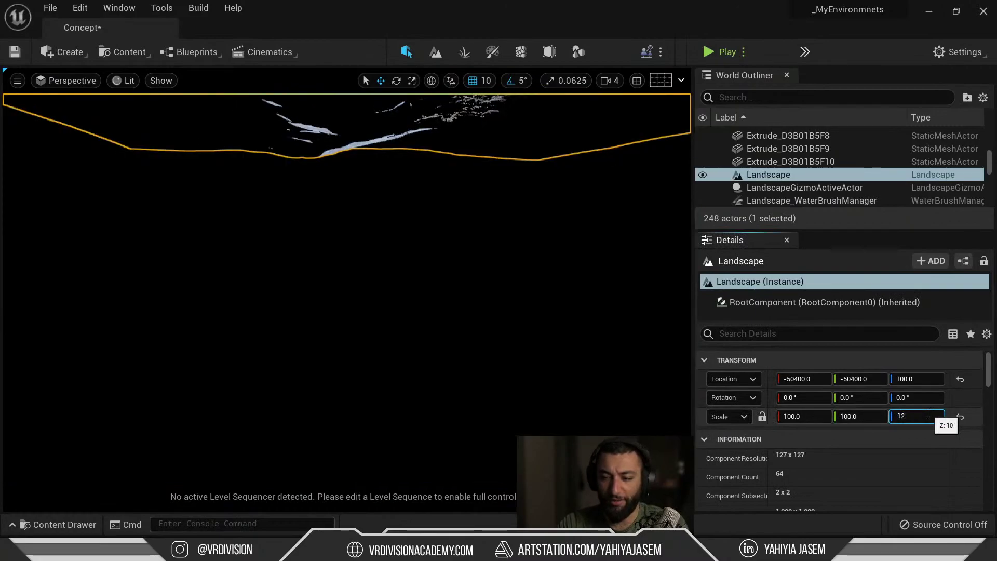
key("Return")
key("f")
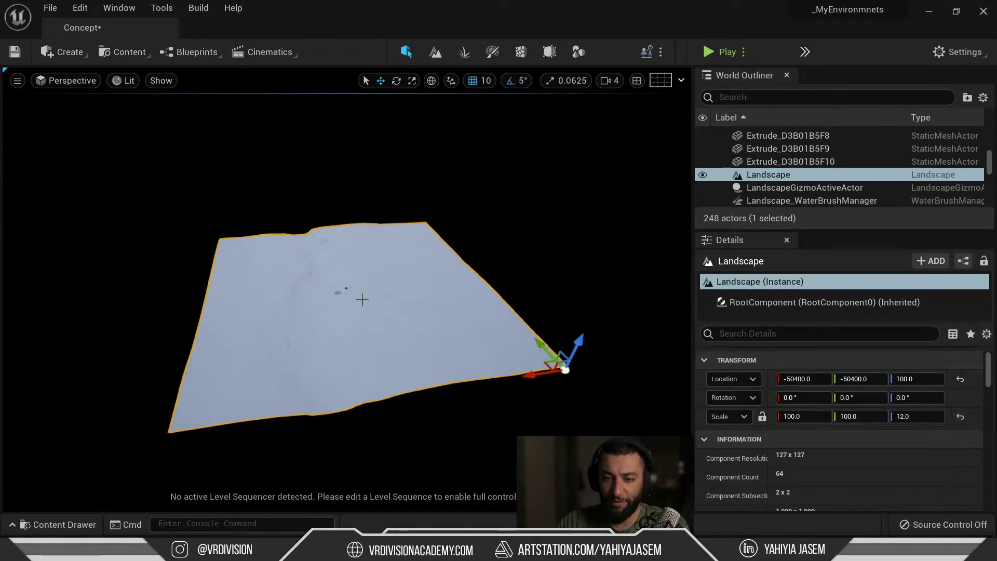
Step: Focus on Extrude_D3B01B5F10 and examine in full-screen view how the house and rocks sit against the landscape
left_click(818, 161)
key("f")
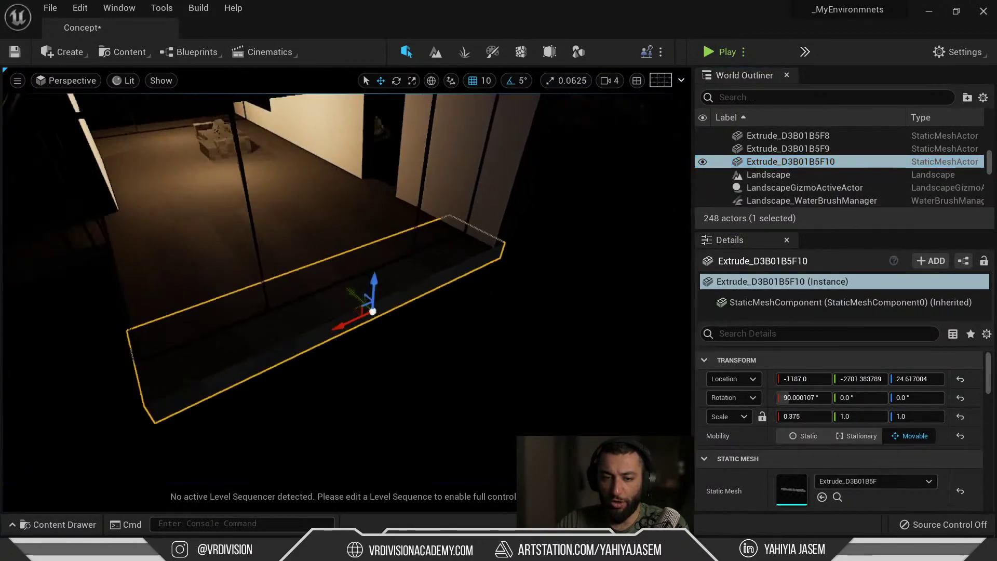
scroll(525, 209, "down", 10)
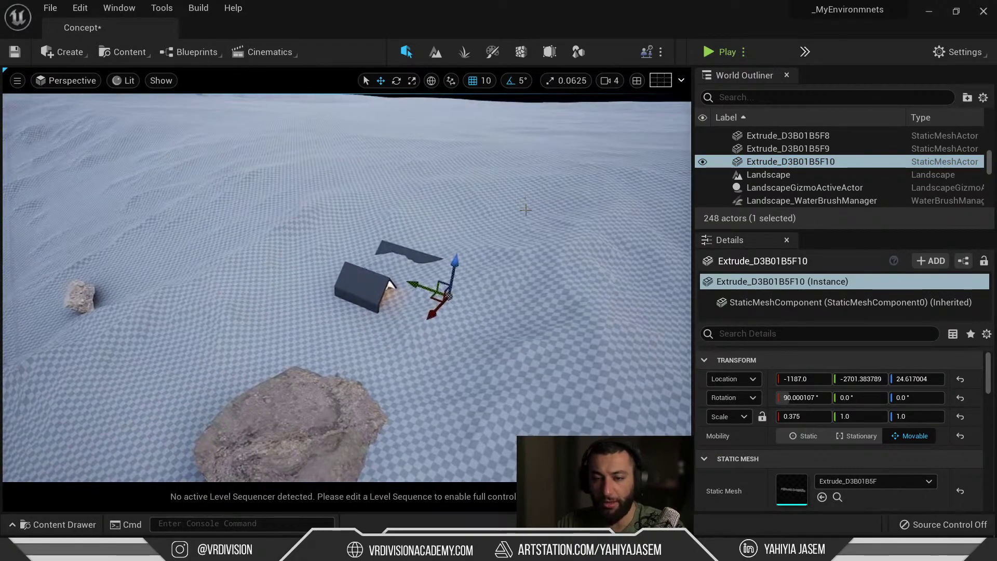
key("F11")
right_click_drag(495, 243, 410, 260)
key("s")
key("w")
key("e")
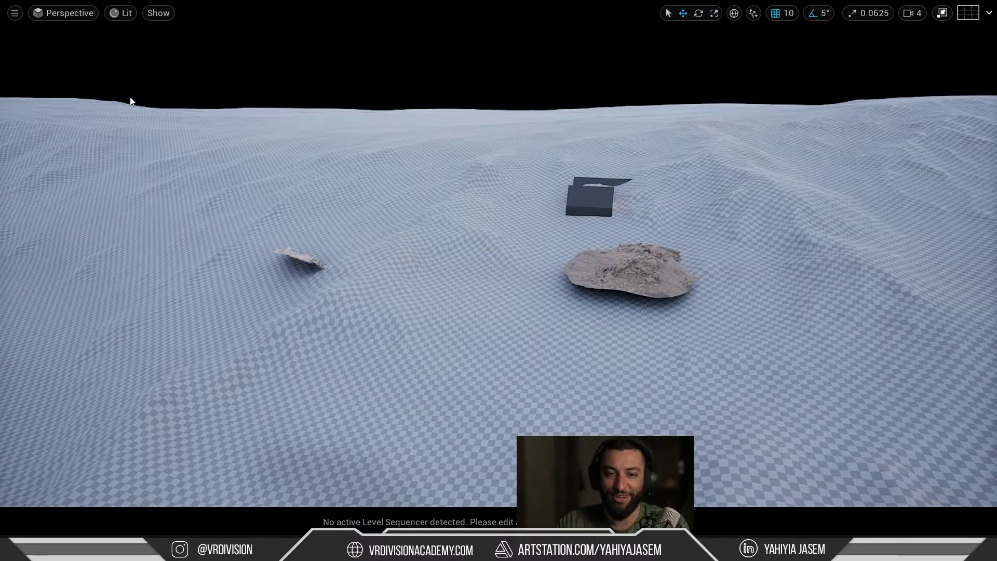
Step: Check the composition through CineCameraActor1, then stop piloting the camera
left_click(77, 18)
left_click(120, 166)
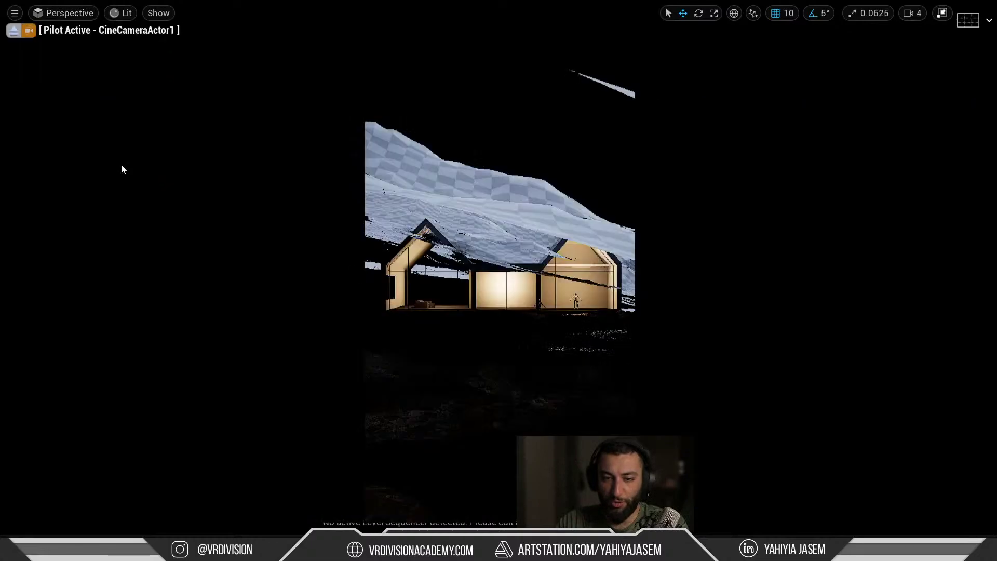
left_click(29, 31)
Step: Select the landscape and shift its position horizontally relative to the house and rocks
right_click_drag(534, 158, 533, 254)
left_click(534, 158)
right_click_drag(533, 158, 436, 141)
key("s")
right_click_drag(669, 220, 670, 177)
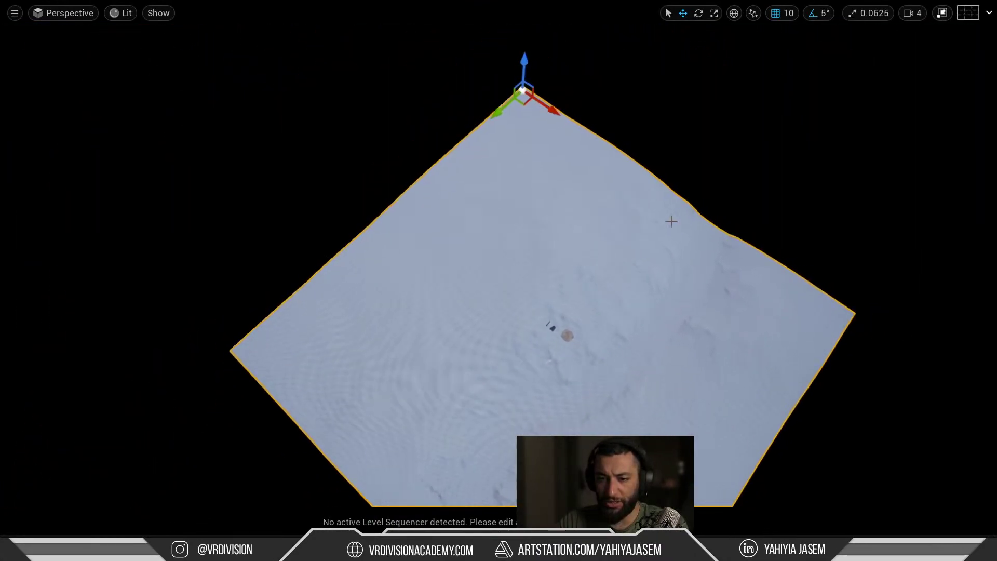
left_click_drag(504, 106, 583, 233)
key("w")
mouse_move(583, 233)
right_mouse_down()
mouse_move(582, 246)
mouse_move(581, 234)
right_mouse_up()
key("w")
right_click_drag(512, 180, 464, 187)
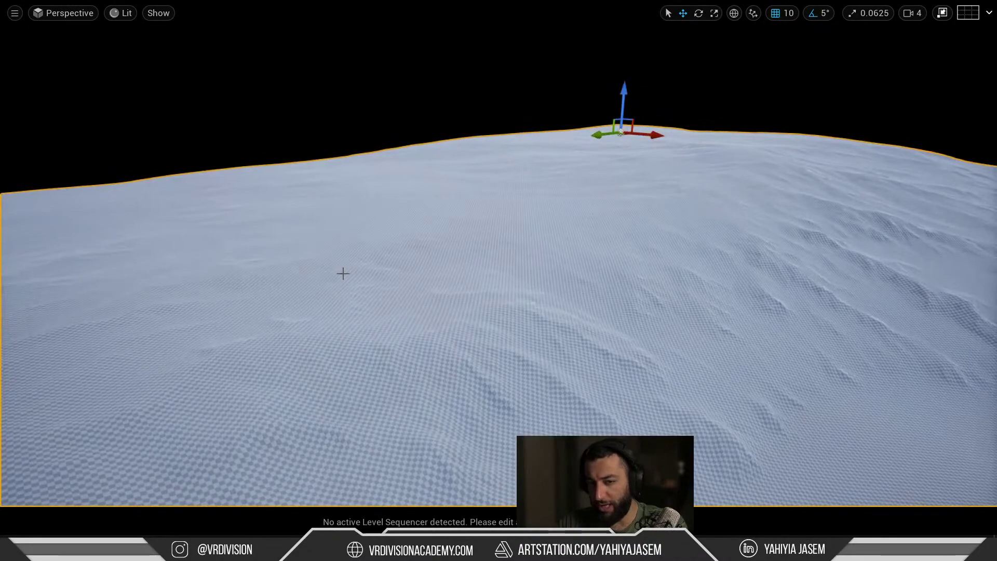
Step: Move the landscape farther sideways to clear it from the house and rocks
right_click_drag(344, 273, 374, 273)
key("e")
left_click_drag(563, 131, 501, 131)
key("w")
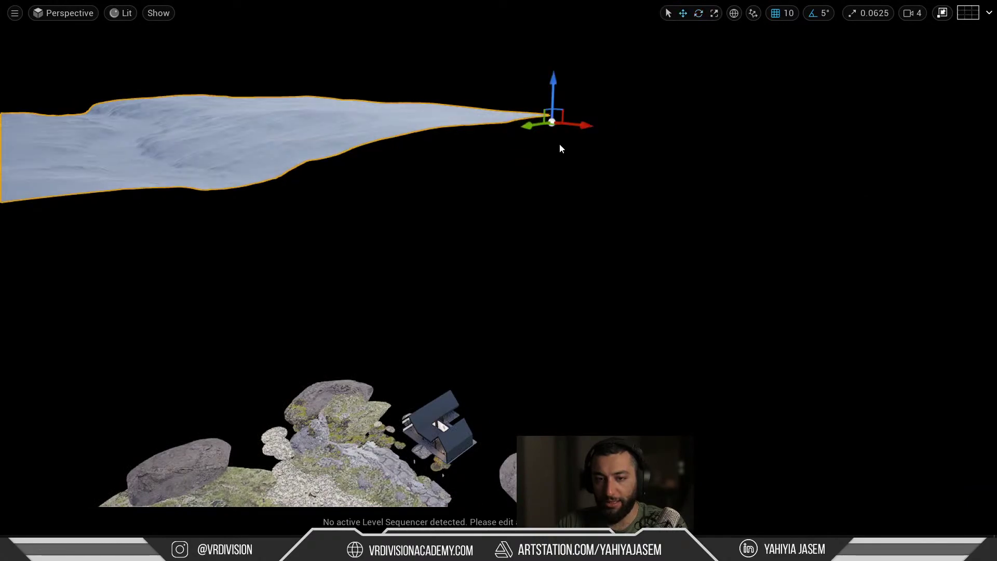
Step: Switch to the Top view, frame the landscape, and reposition it in the horizontal plane
right_click_drag(559, 143, 556, 187)
right_click_drag(519, 283, 519, 271)
middle_click_drag(519, 271, 500, 116, "ctrl")
key("f")
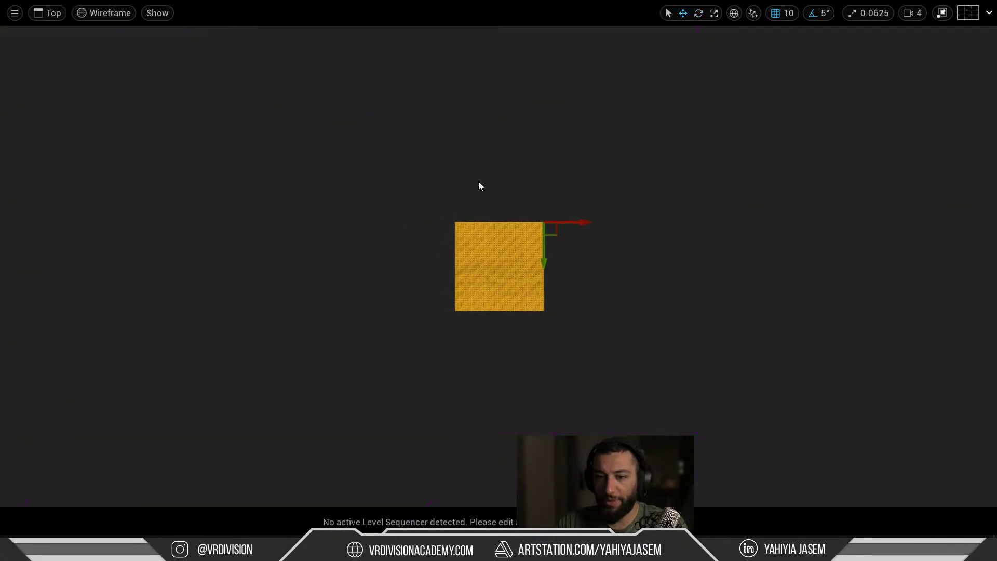
left_click_drag(552, 233, 679, 158)
Step: Return to the Perspective view and move the landscape horizontally again
middle_click_drag(733, 173, 617, 262, "ctrl")
right_click_drag(617, 263, 867, 184)
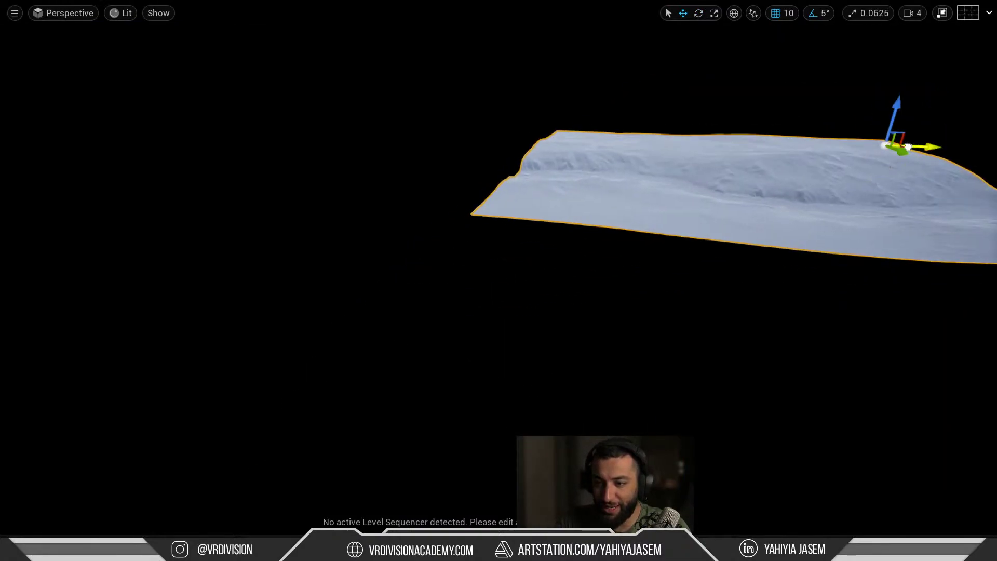
left_click_drag(901, 149, 667, 213)
Step: Set the viewport camera speed scalar to about 64 and pull back to see the whole landscape
right_click_drag(668, 213, 623, 291)
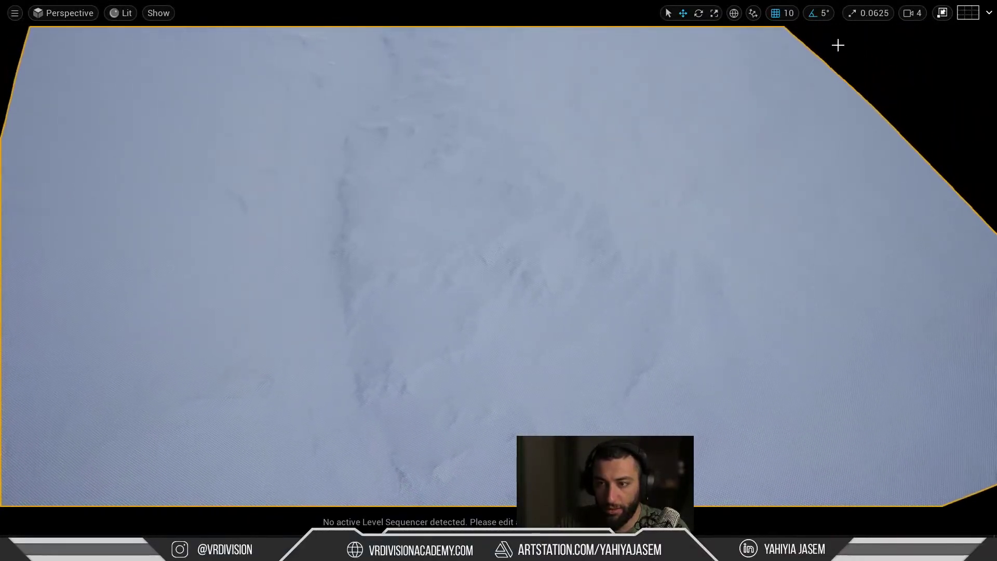
left_click(912, 13)
left_click_drag(882, 78, 930, 78)
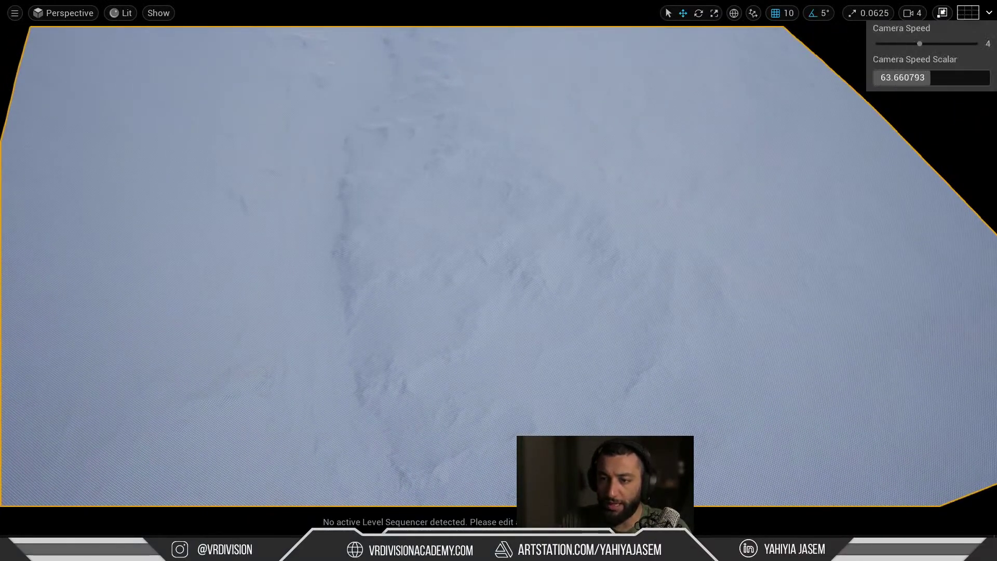
key("s")
right_click_drag(623, 260, 686, 259)
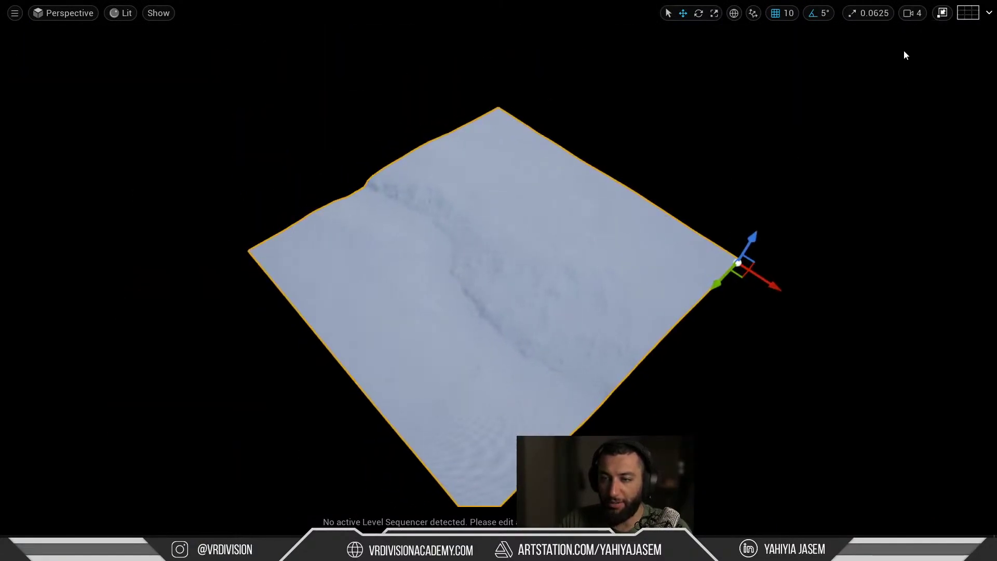
Step: Lower the viewport camera speed scalar and inspect the landscape's ridges and slopes up close
right_click_drag(726, 182, 727, 205)
key("w")
key("s")
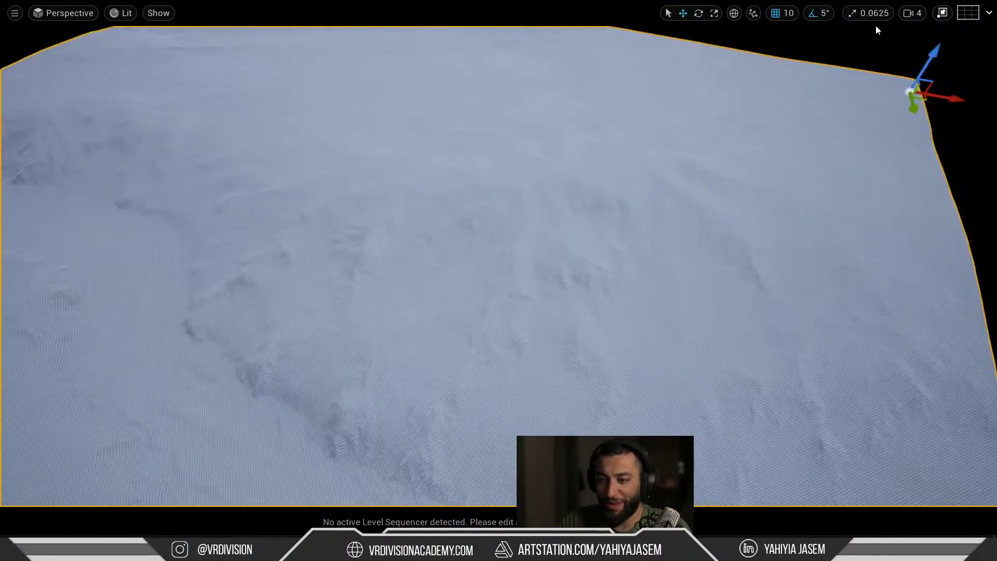
left_click(907, 14)
left_click_drag(926, 76, 877, 77)
right_click_drag(727, 234, 724, 195)
key("w")
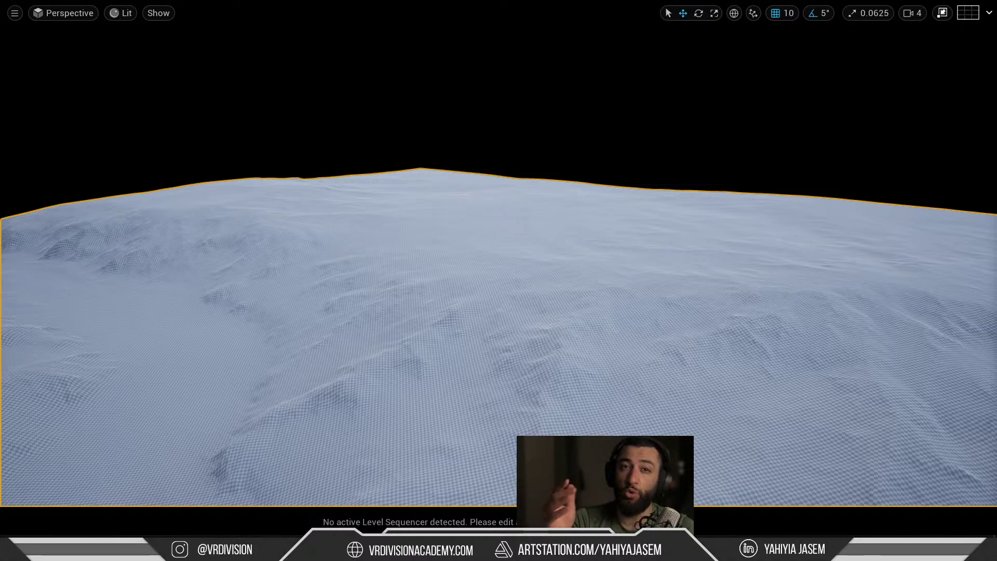
Step: Move the landscape horizontally back beneath the house and rocks, and adjust its height
mouse_move(672, 166)
right_mouse_down()
mouse_move(628, 192)
mouse_move(621, 218)
mouse_move(680, 171)
mouse_move(681, 156)
right_mouse_up()
key("s")
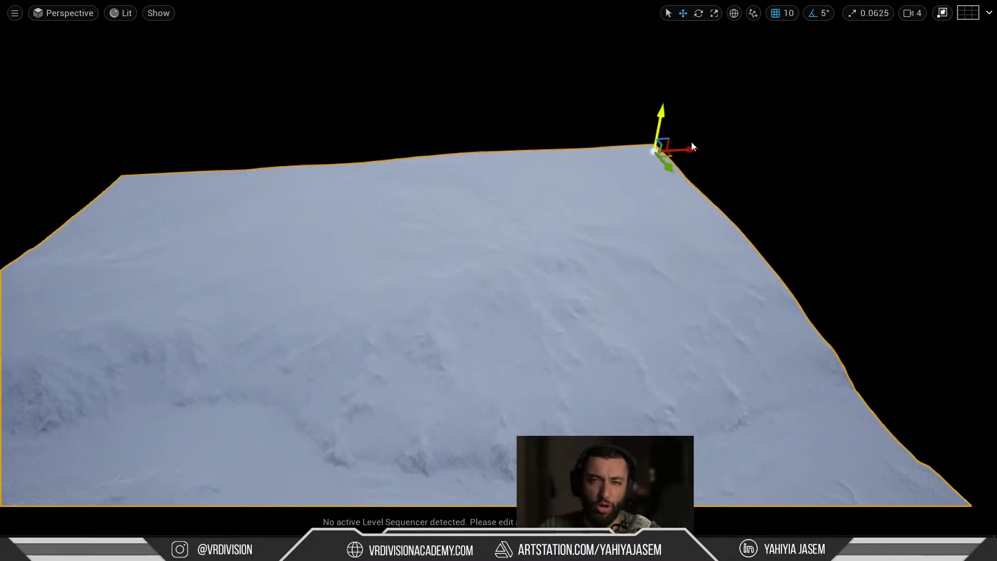
left_click_drag(668, 156, 761, 159)
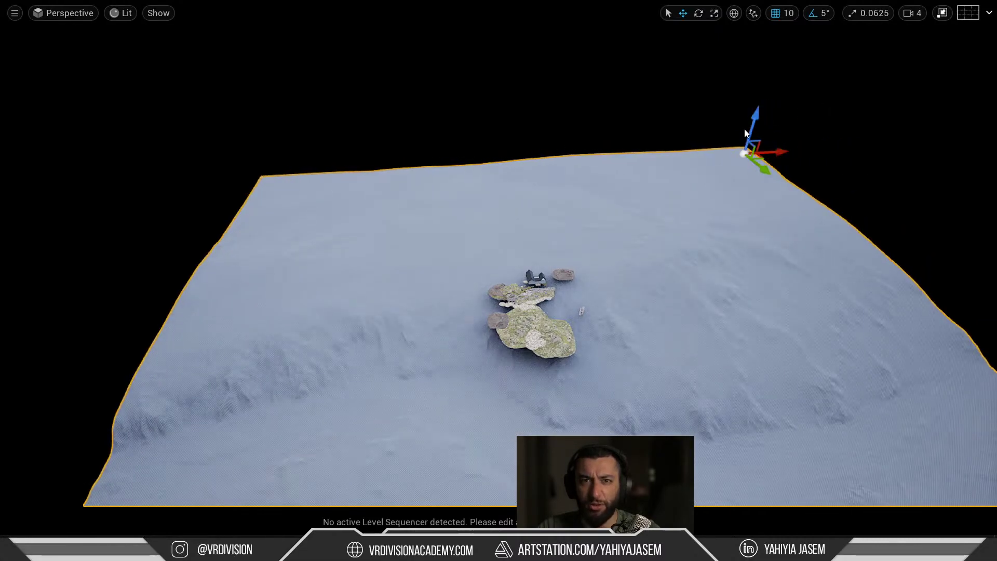
right_click_drag(706, 158, 756, 145)
left_click_drag(692, 159, 695, 148)
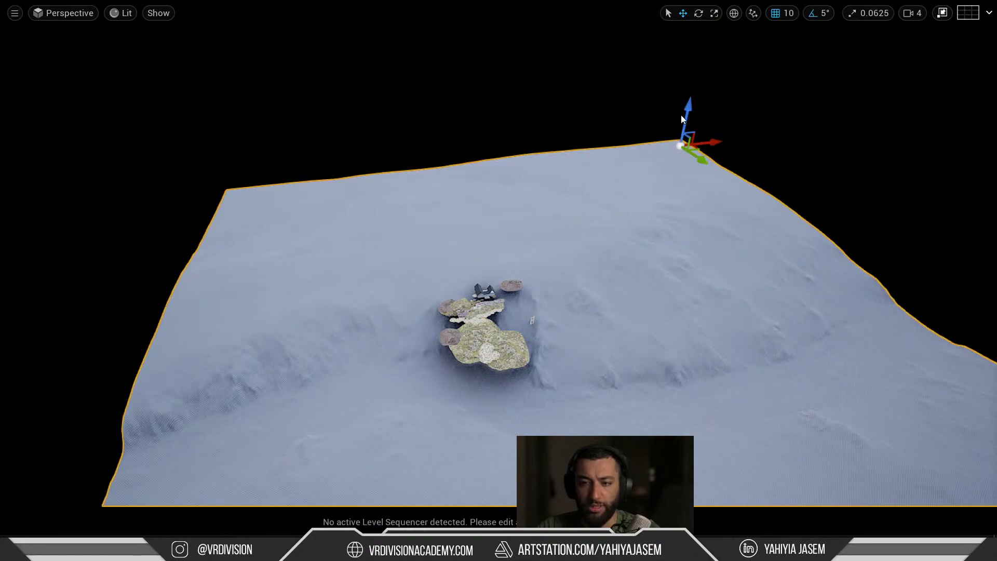
Step: Fine-tune the landscape's height and horizontal position so the terrain sits beneath the house and rock slabs
right_click_drag(680, 125, 707, 108)
key("w")
key("q")
key("a")
key("s")
right_click_drag(405, 171, 398, 145)
key("d")
key("q")
key("a")
left_click_drag(263, 192, 263, 183)
left_click_drag(295, 229, 331, 238)
left_click_drag(297, 204, 296, 203)
Step: Tilt the large overhanging mossy terrain slab to about 21.8° around X to follow the landscape's slope
right_click_drag(296, 203, 556, 193)
key("w")
key("d")
key("s")
left_click(566, 231)
key("d")
mouse_move(565, 232)
right_mouse_down()
mouse_move(498, 219)
mouse_move(565, 232)
right_mouse_up()
key("q")
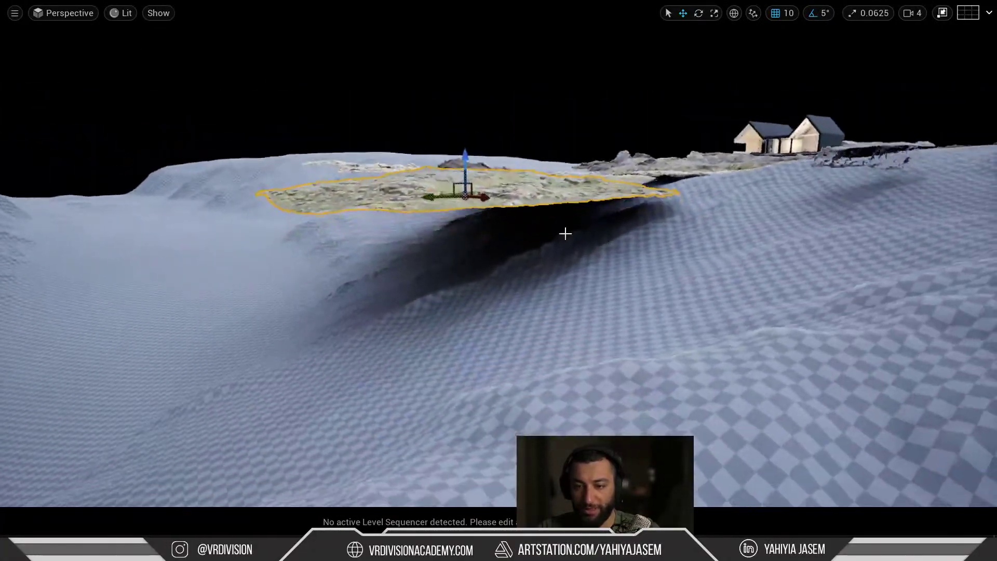
key("e")
left_click_drag(458, 154, 454, 182)
key("w")
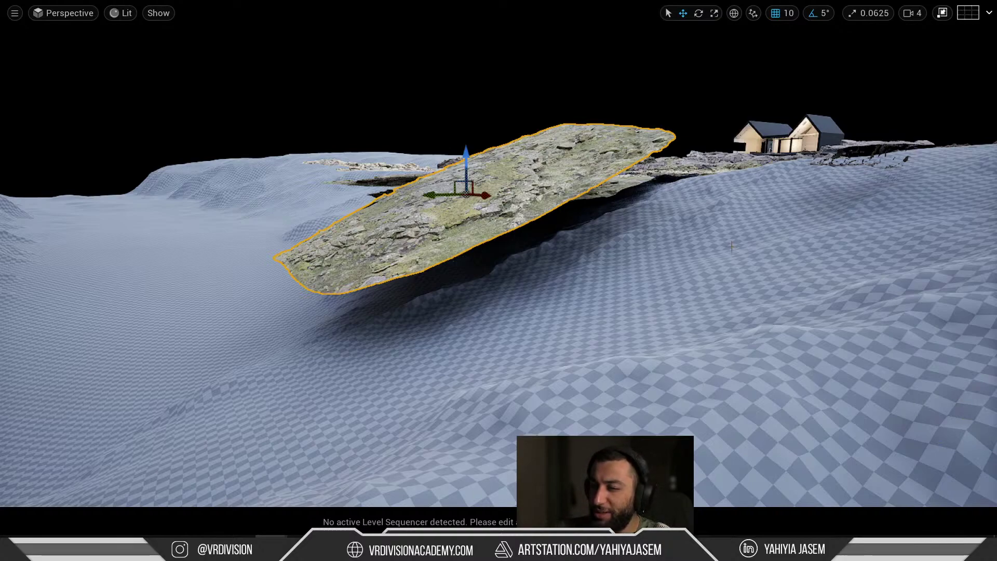
right_click_drag(499, 280, 528, 260)
right_click_drag(731, 245, 717, 252)
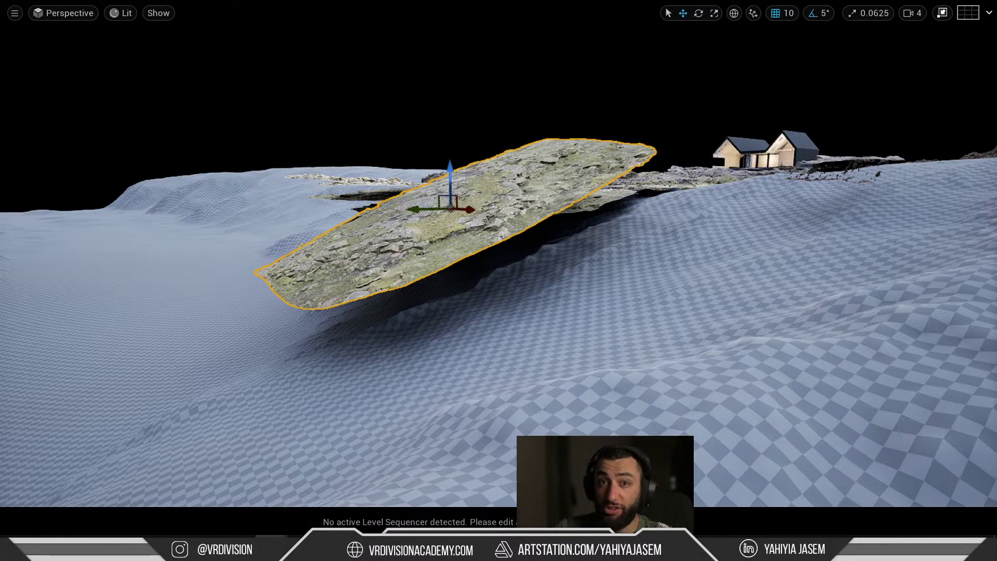
Step: Switch to the browser, maximize its window, and look through the VR Division YouTube channel's home page
key("alt+Tab")
left_click_drag(237, 191, 369, 146)
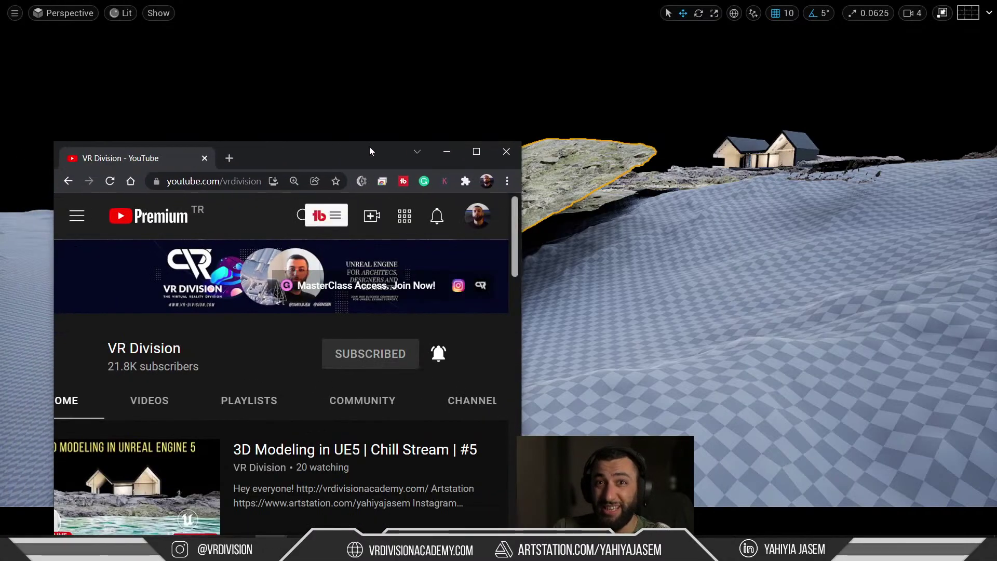
double_click(359, 154)
scroll(358, 332, "down", 5)
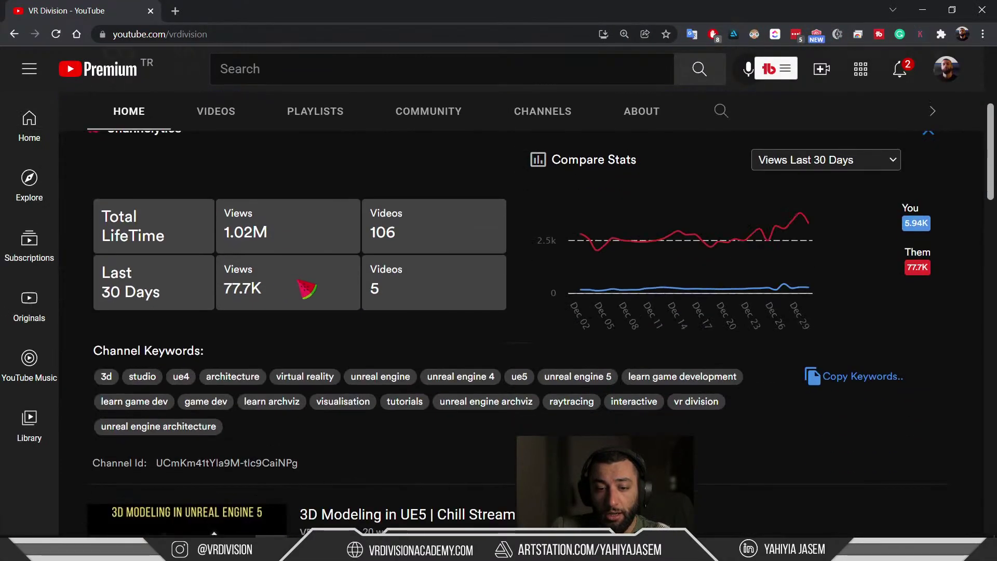
scroll(301, 280, "up", 2)
scroll(255, 267, "down", 5)
scroll(254, 267, "down", 8)
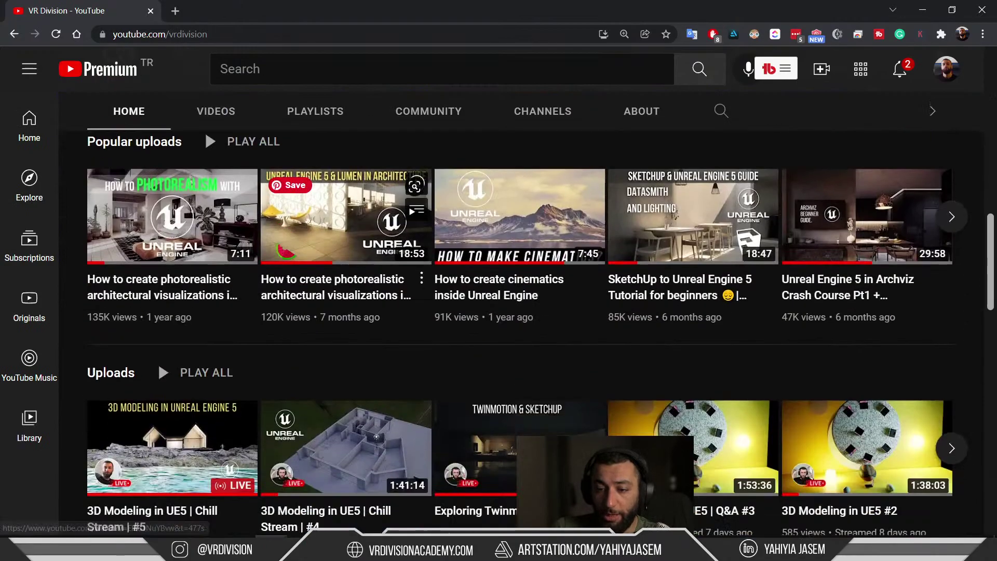
scroll(134, 205, "up", 1)
scroll(158, 299, "down", 5)
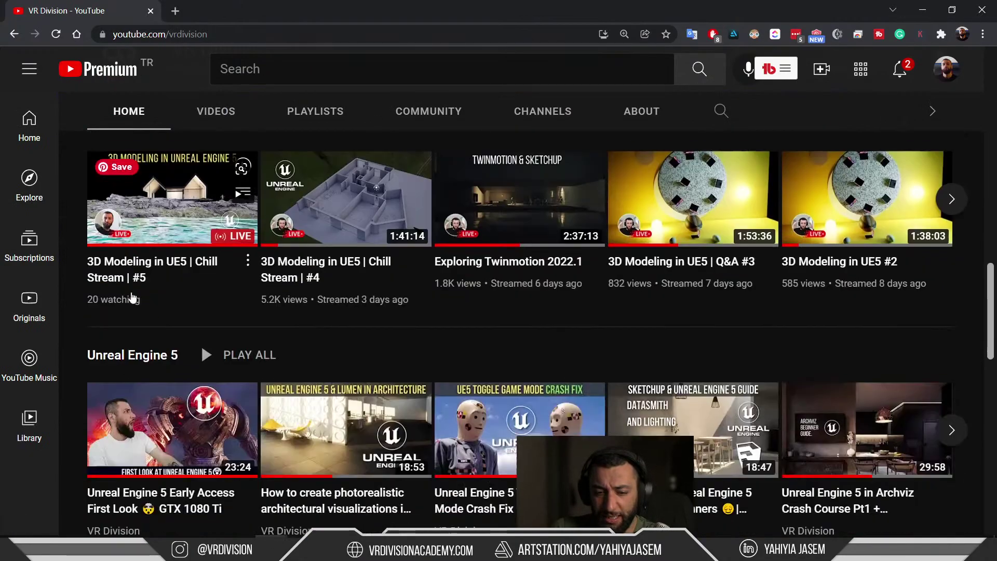
scroll(158, 299, "down", 3)
scroll(136, 289, "down", 3)
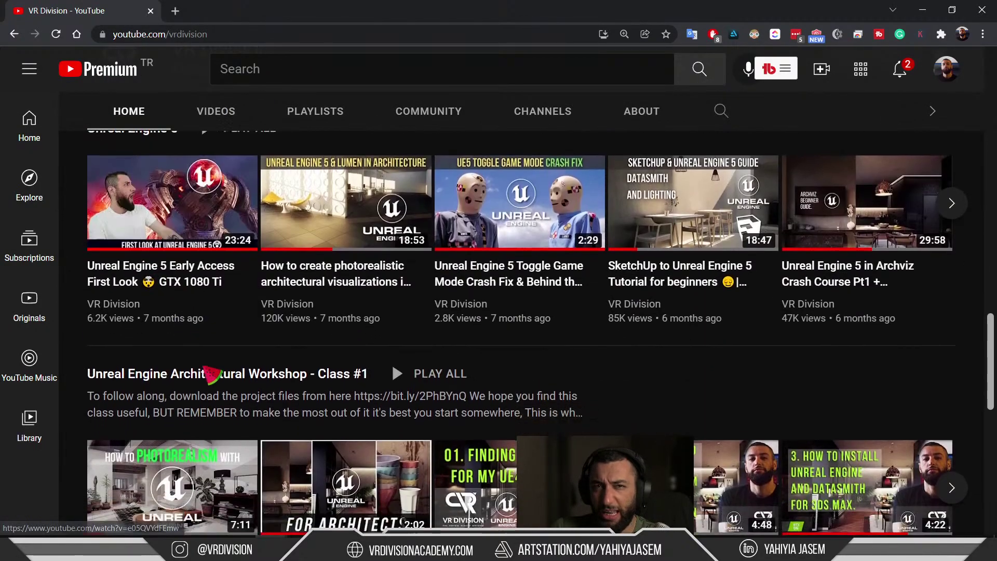
scroll(255, 361, "up", 7)
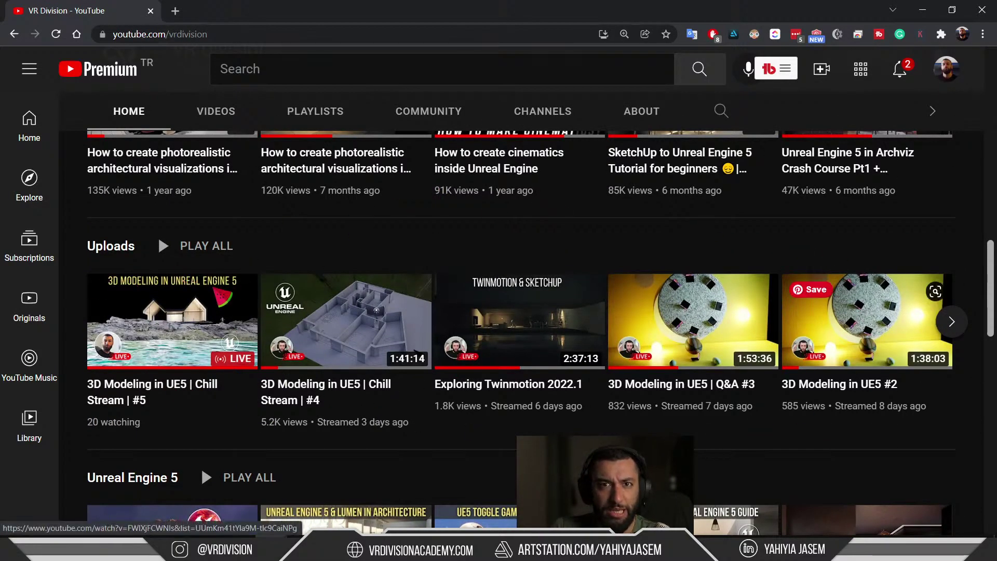
scroll(241, 125, "up", 12)
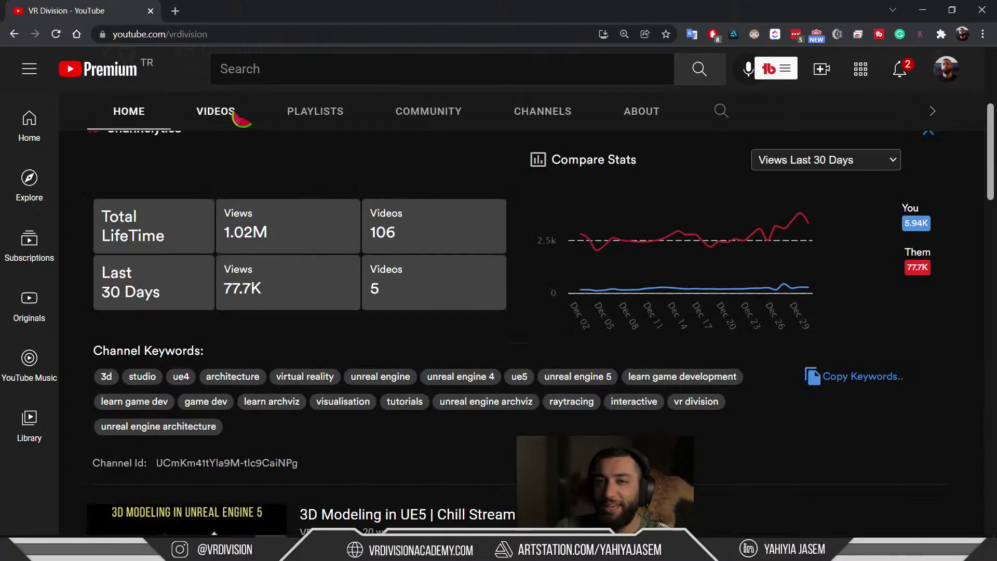
Step: Browse the channel's uploaded videos and return to the Unreal Engine viewport
left_click(216, 111)
scroll(519, 363, "down", 2)
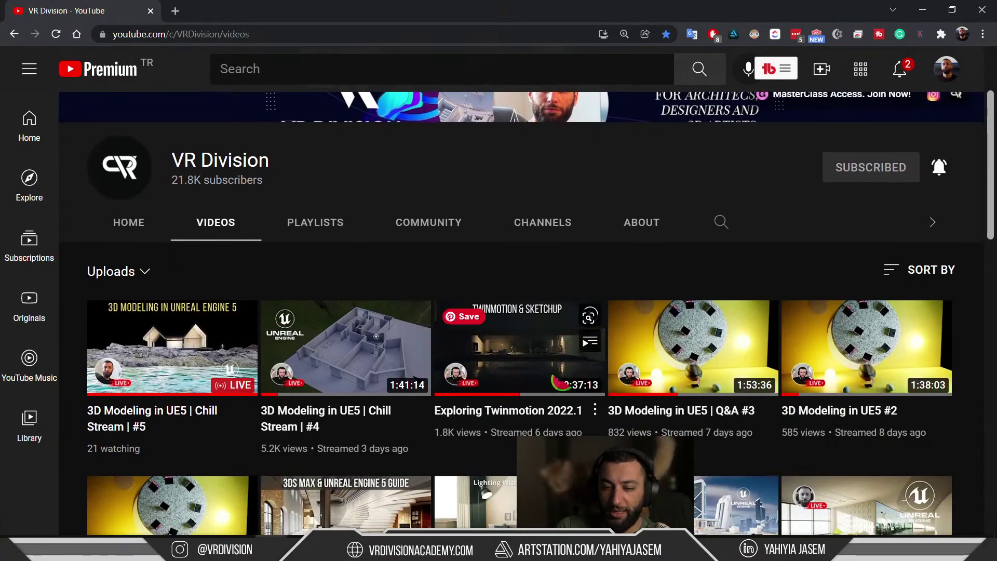
scroll(558, 383, "down", 10)
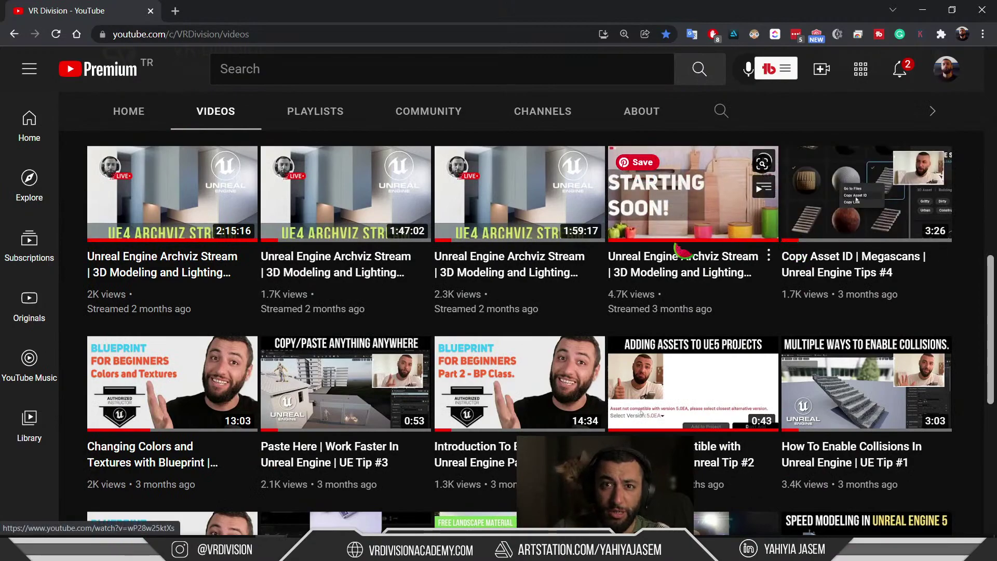
scroll(682, 252, "up", 4)
scroll(444, 393, "up", 3)
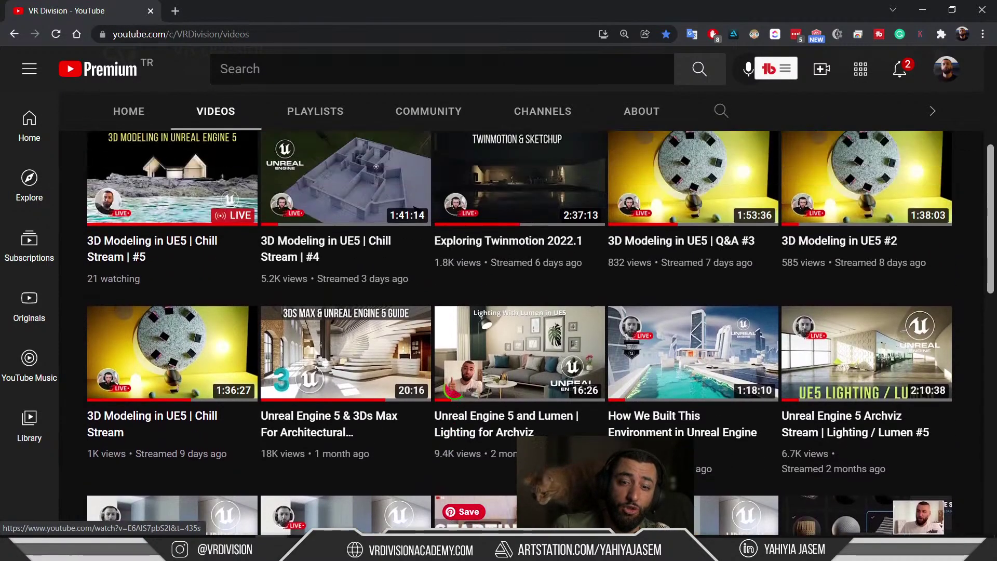
scroll(448, 390, "up", 5)
left_click(327, 356)
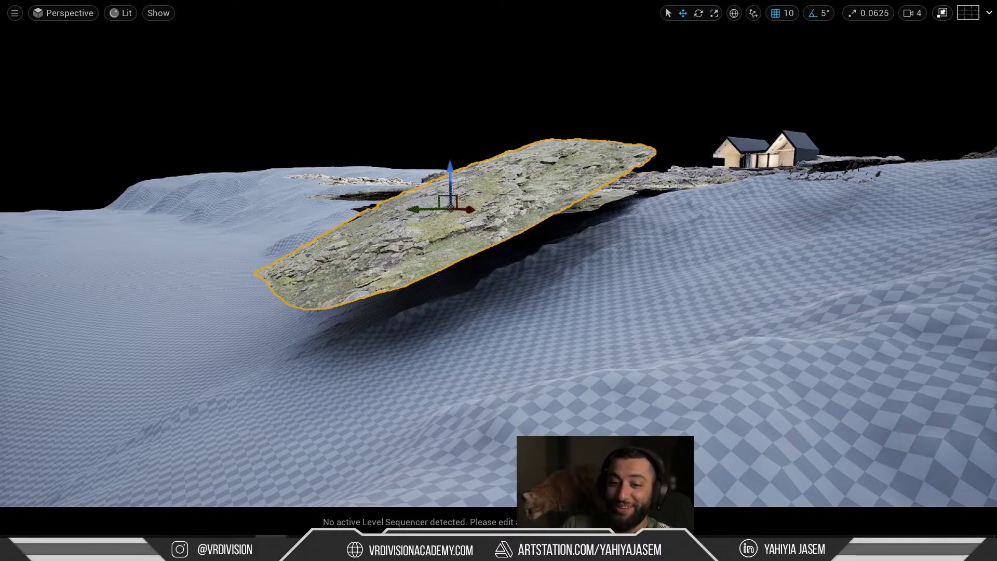
Step: Leave the full-screen viewport and delete the tilted mossy terrain slab
right_click_drag(498, 253, 438, 277)
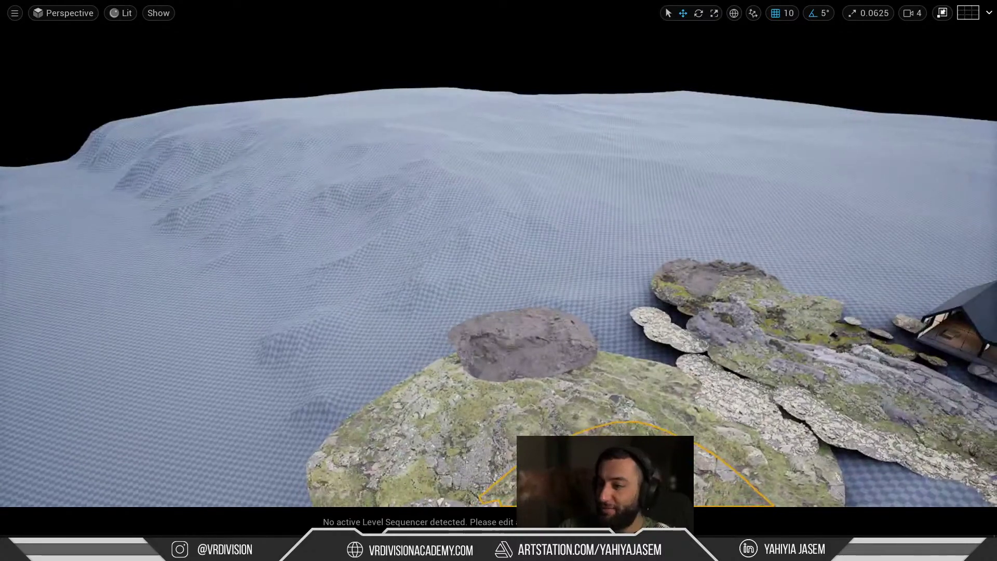
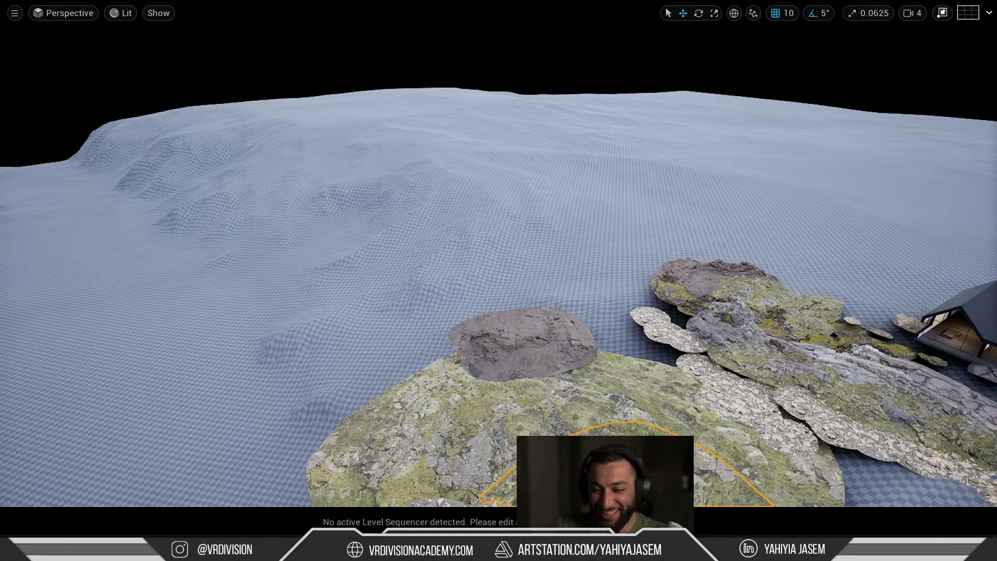
right_click_drag(668, 330, 707, 397)
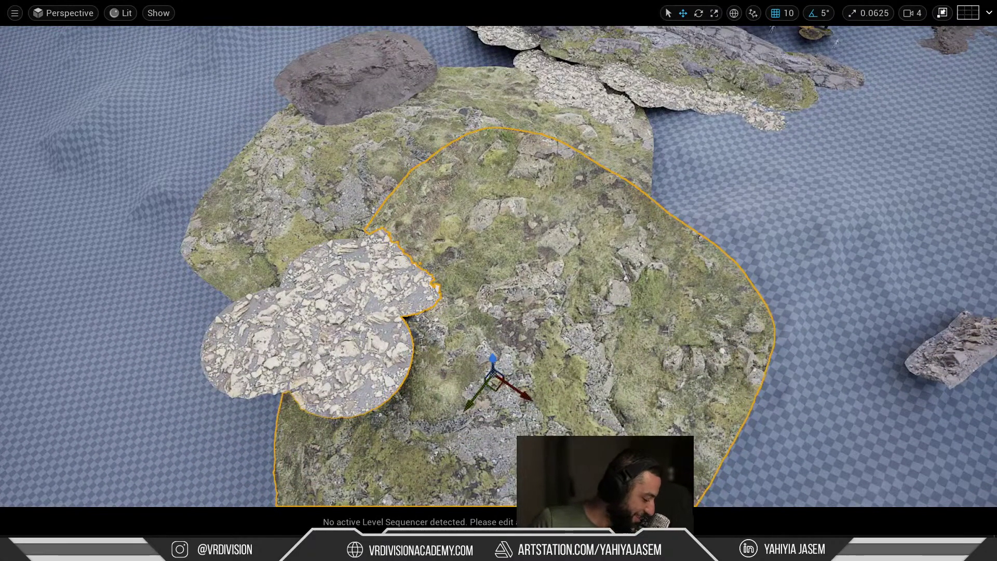
right_click_drag(655, 337, 633, 309)
key("w")
key("s")
key("s")
key("w")
key("F11")
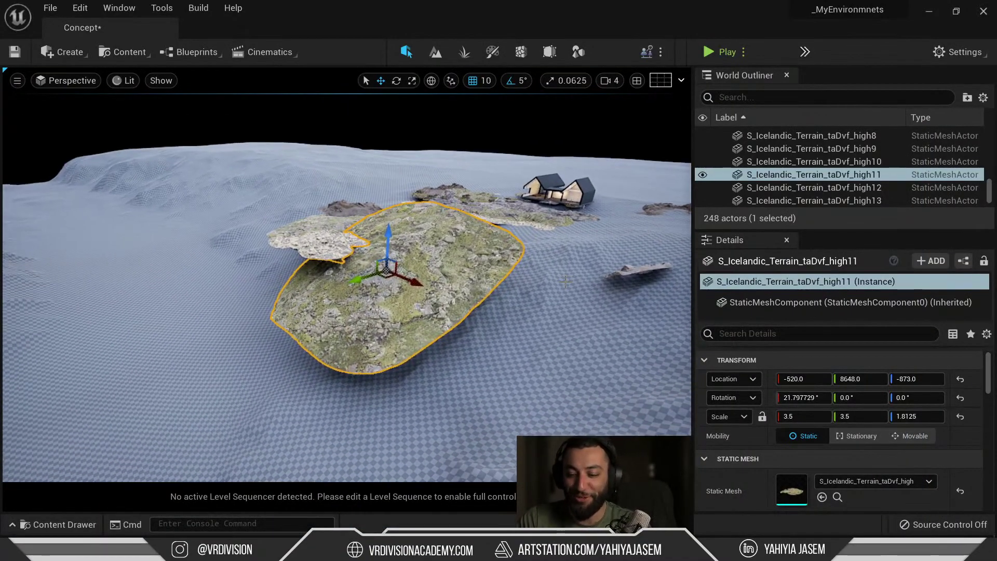
key("Delete")
Step: Select the three overlapping pebbly rock pieces at the edge of the mossy slab and lower them toward the landscape
right_click_drag(421, 232, 393, 229)
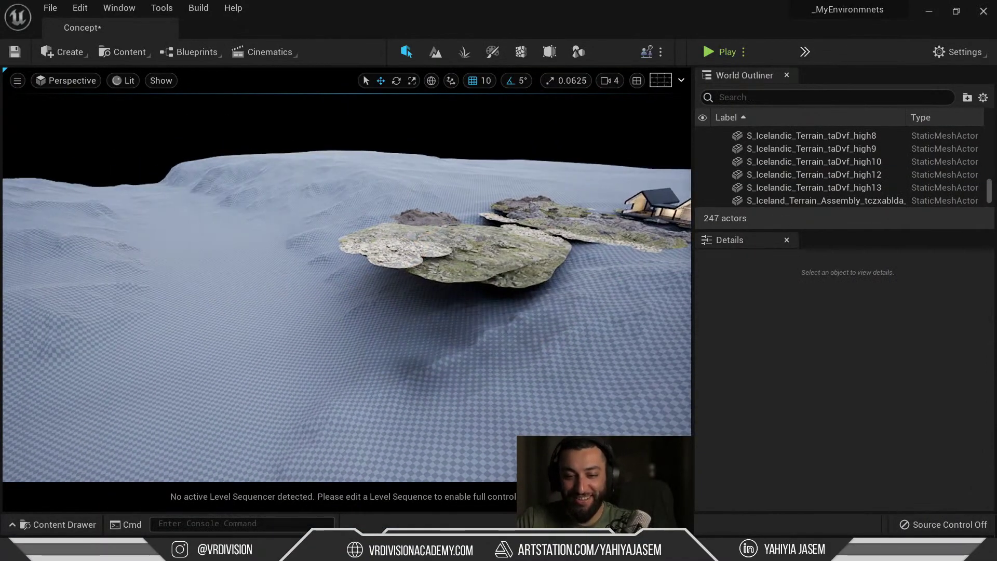
left_click(426, 250)
key("f")
left_click_drag(426, 250, 485, 322, "alt")
left_click(457, 376, "ctrl")
left_click(490, 312, "ctrl")
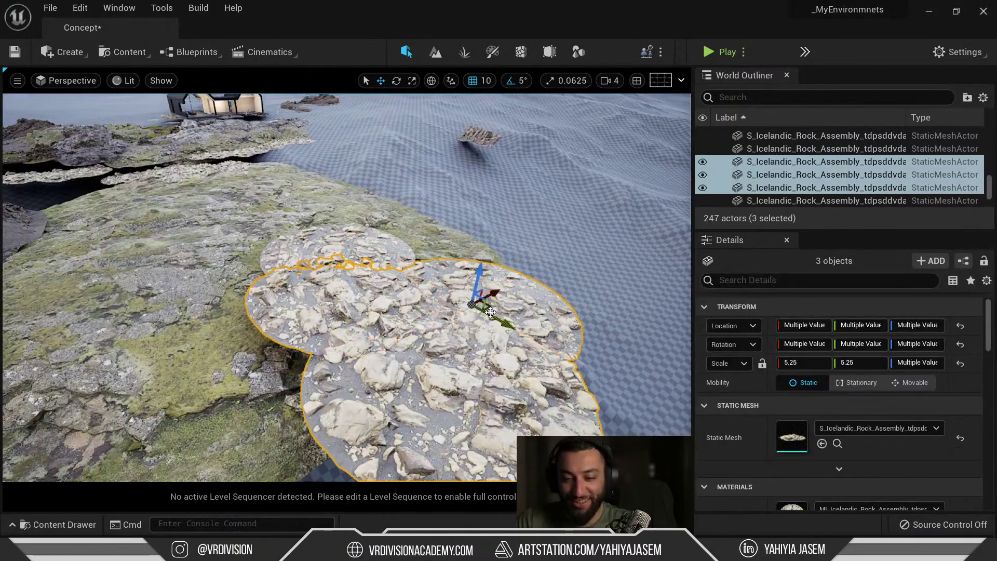
left_click_drag(474, 273, 464, 341)
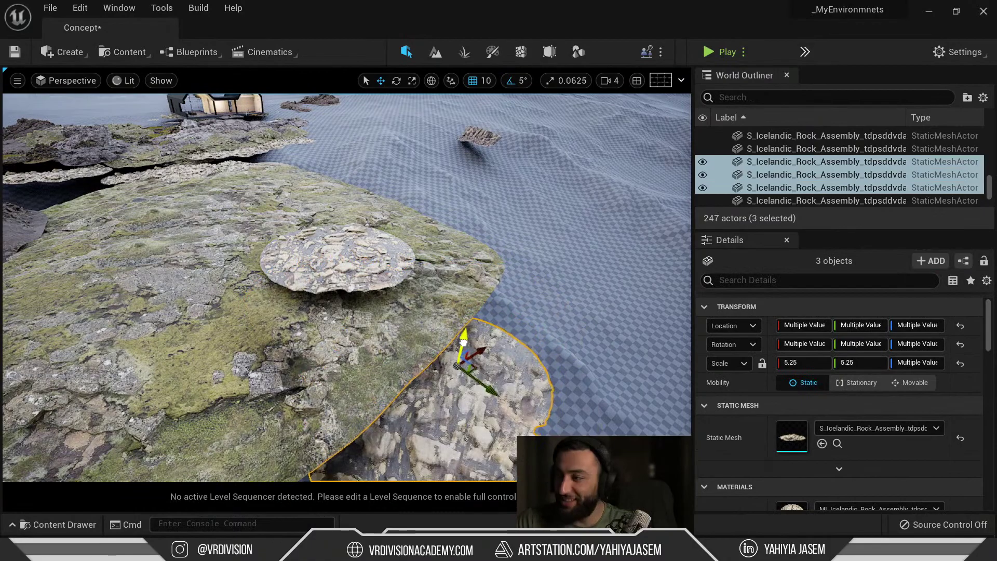
Step: Move the mossy terrain slab nearest the house's rocks horizontally to the open ground on the far side of the house
left_click(353, 262)
key("a")
right_click_drag(353, 262, 290, 259)
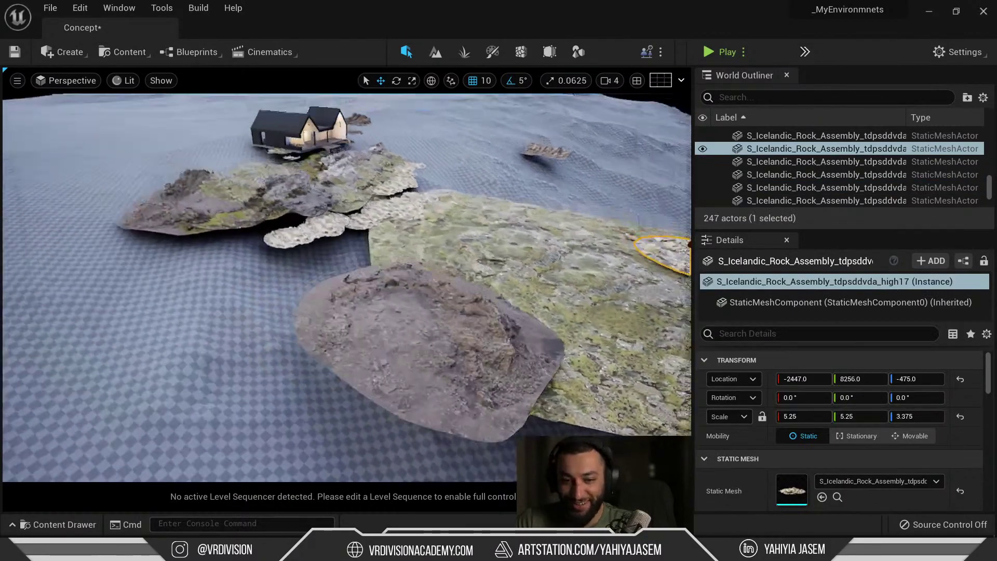
key("f")
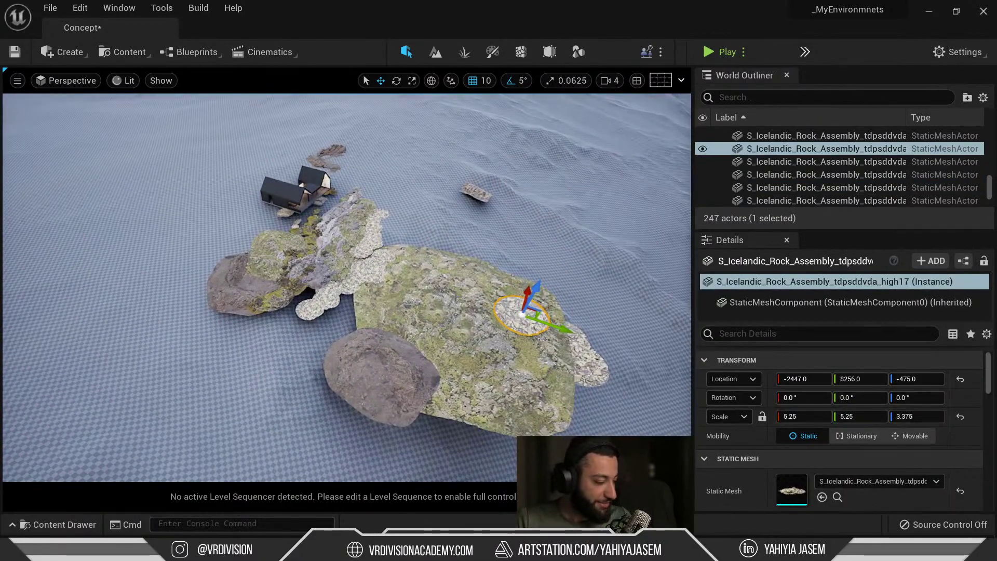
left_click(455, 314)
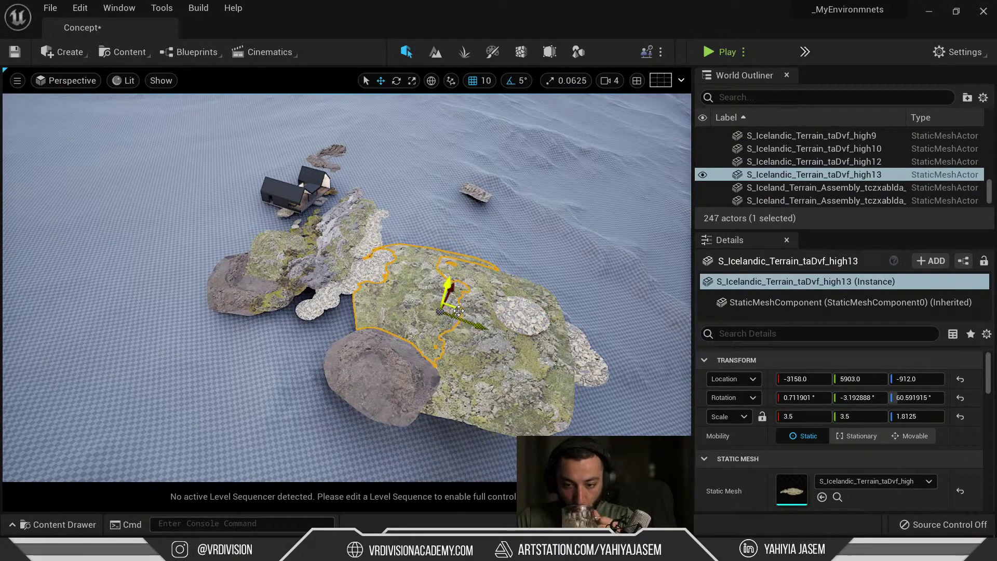
left_click(470, 307)
left_click(457, 308)
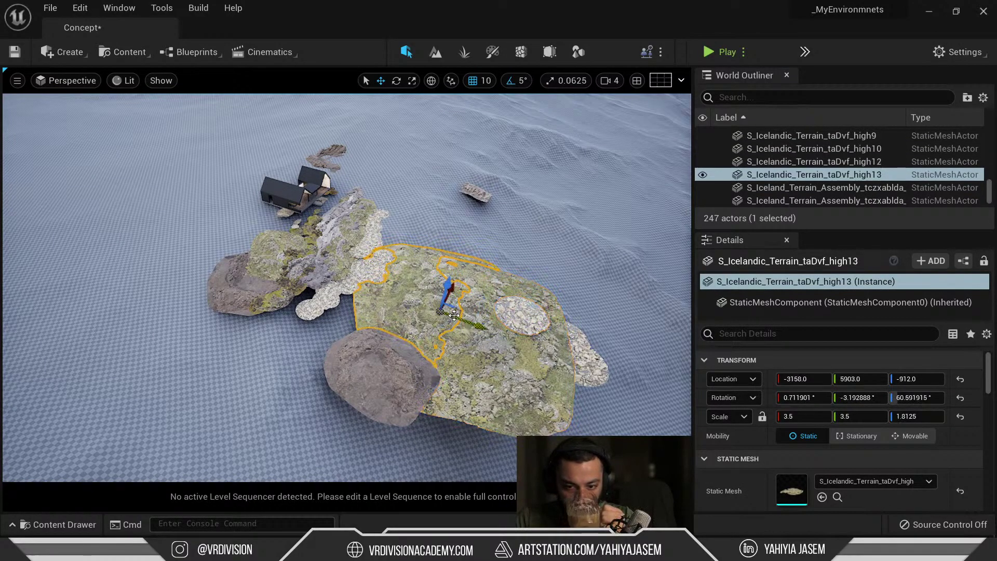
left_click_drag(464, 325, 154, 178)
left_click_drag(154, 174, 153, 174)
Step: Move the remaining large mossy slab horizontally beside the rock group, to about X -10150, Y -668
right_click_drag(349, 220, 317, 191)
left_click(500, 366)
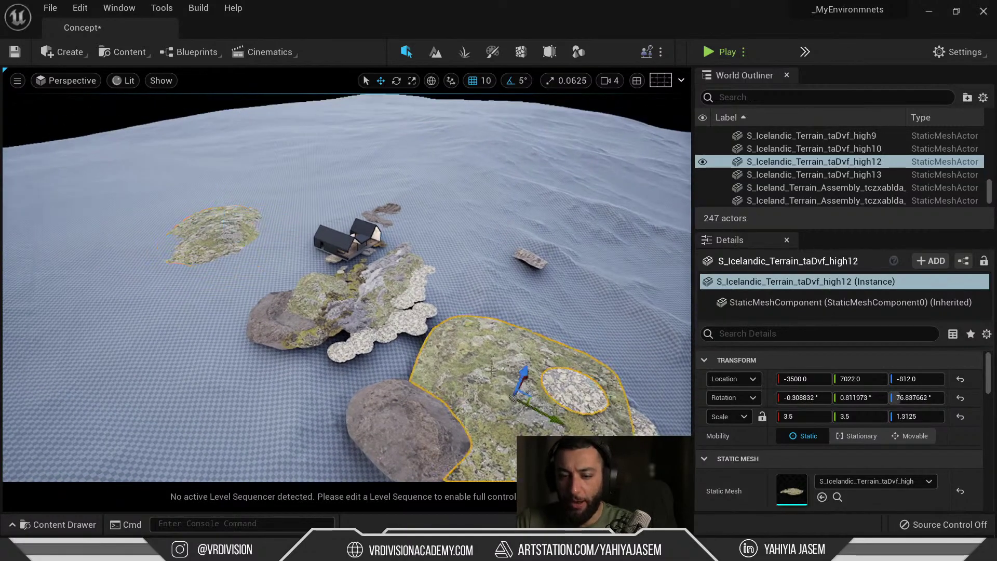
key("f")
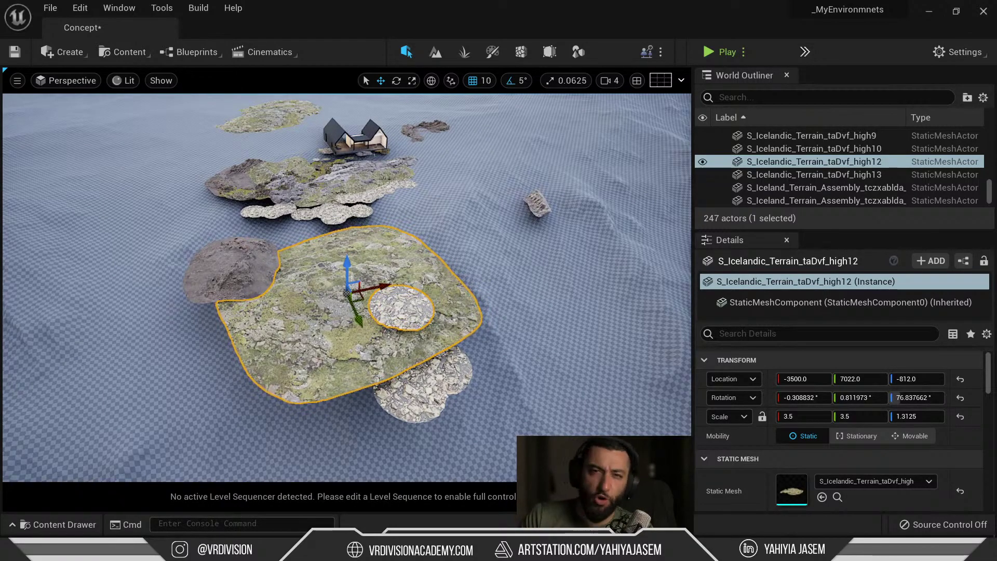
right_click_drag(341, 238, 326, 221)
left_click_drag(384, 329, 166, 214)
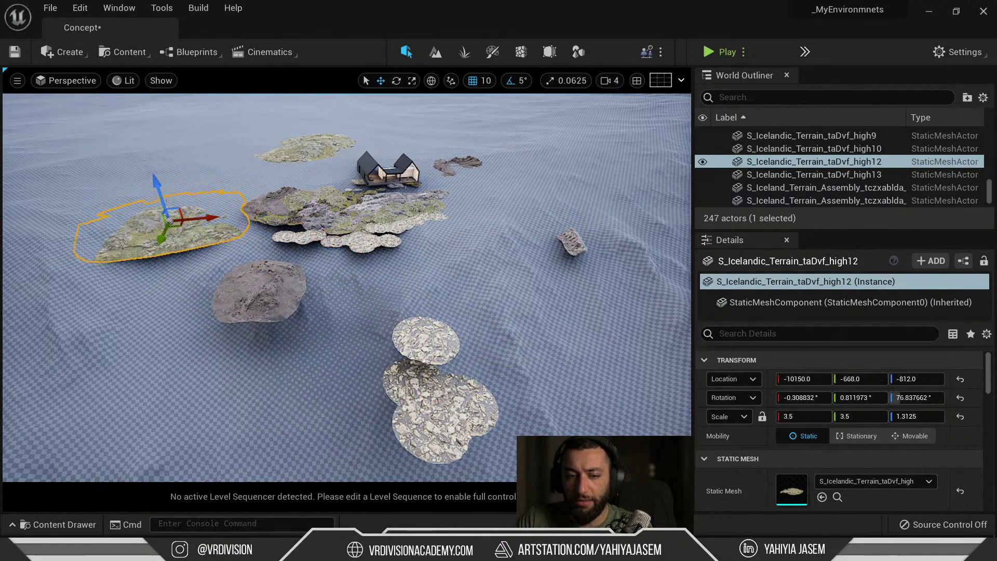
Step: Select the landscape, view the rocks near the house up close, and open Quixel Bridge
left_click(343, 291)
right_click_drag(343, 291, 403, 220)
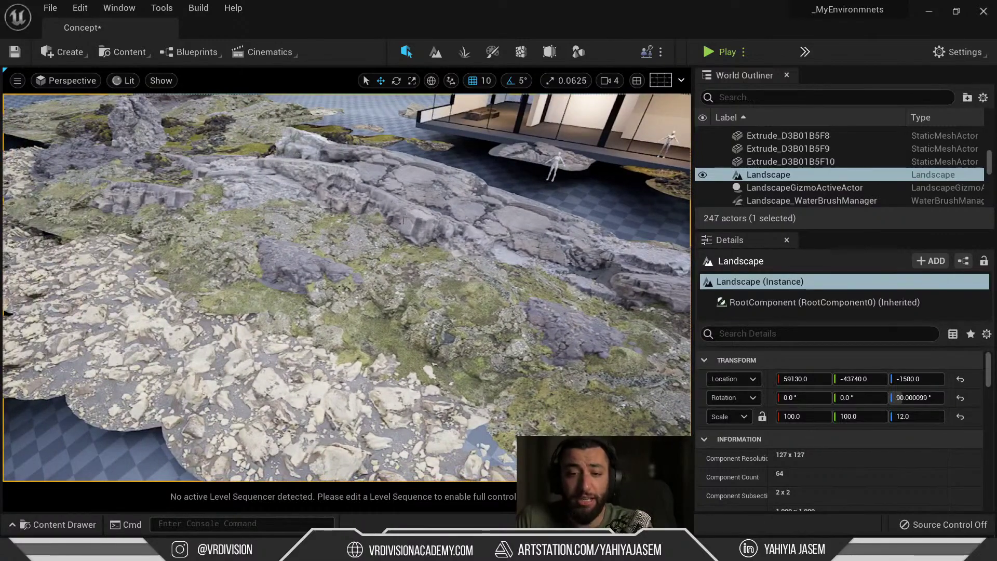
left_click(127, 52)
left_click(158, 228)
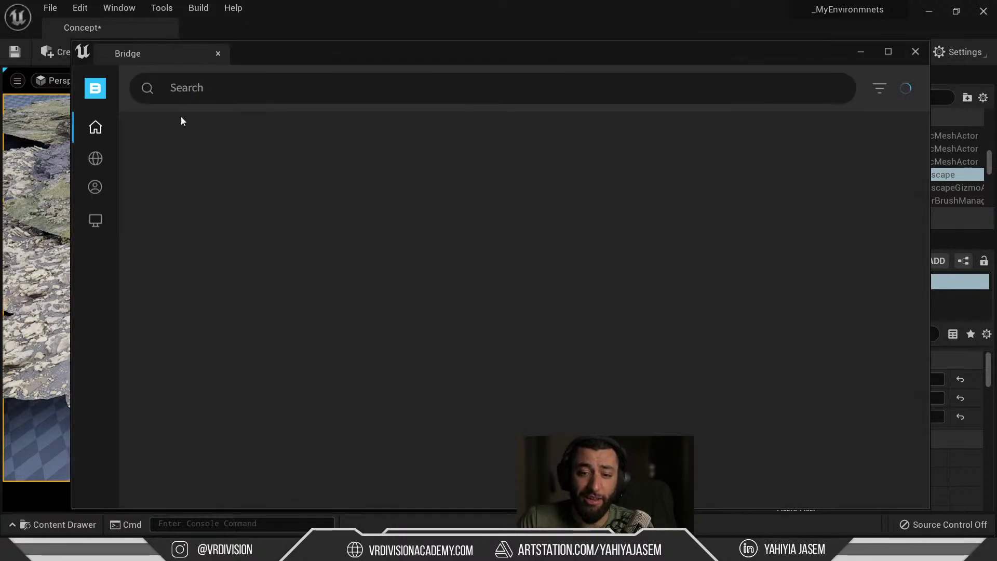
Step: Close Quixel Bridge and view the landscape, rocks and house together from farther away
scroll(417, 245, "down", 5)
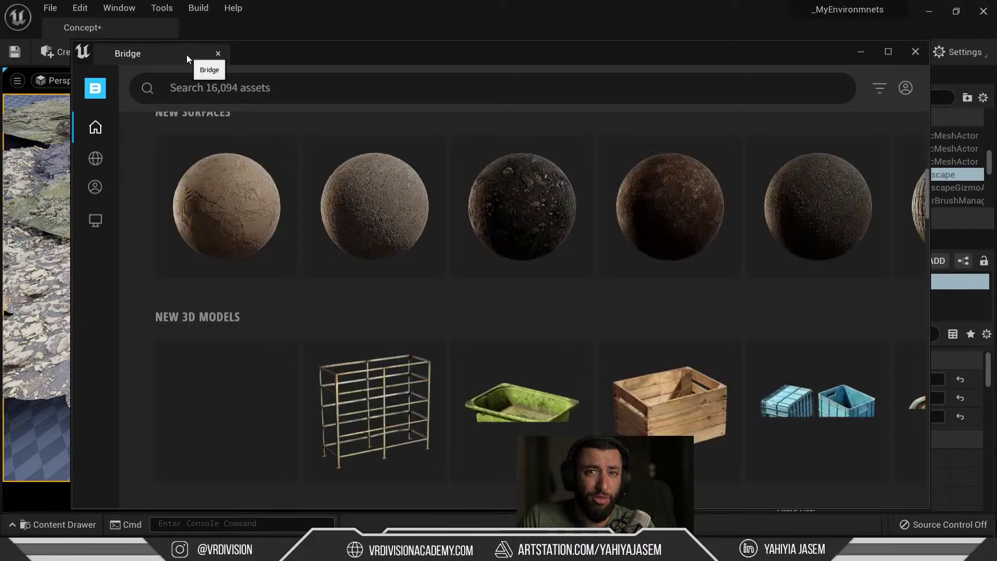
left_click(915, 51)
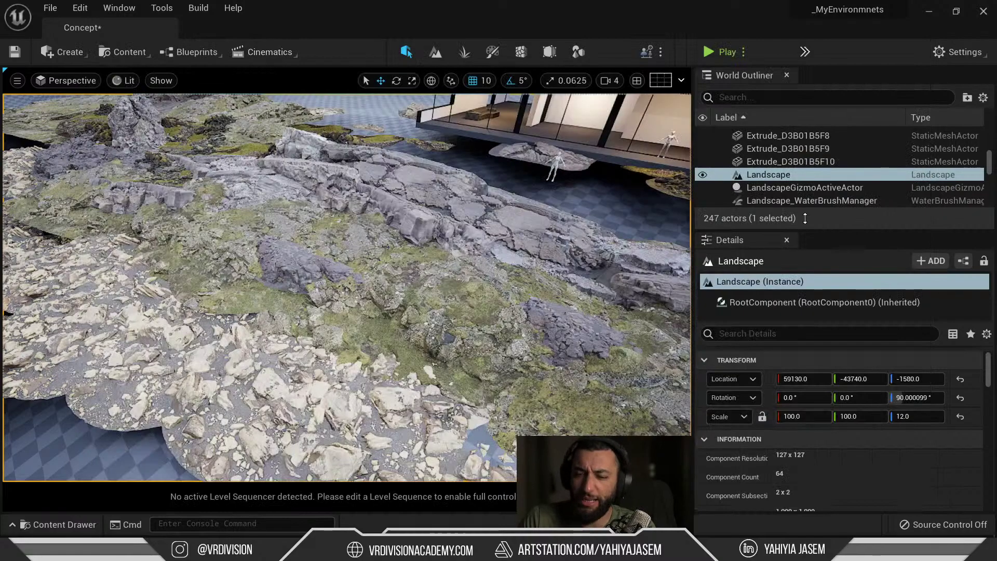
scroll(798, 208, "up", 1)
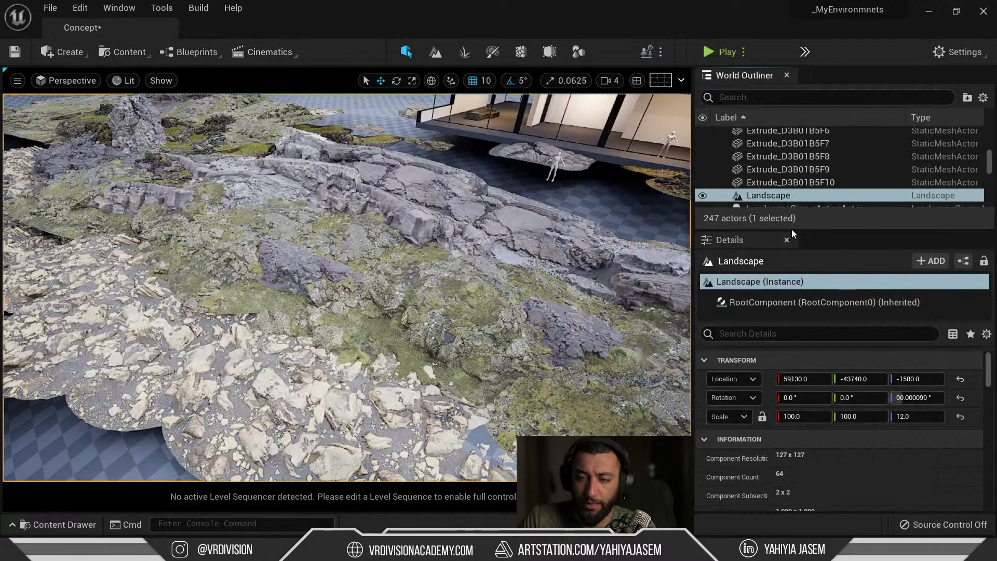
key("s")
right_click_drag(597, 244, 597, 223)
right_click_drag(448, 223, 448, 220)
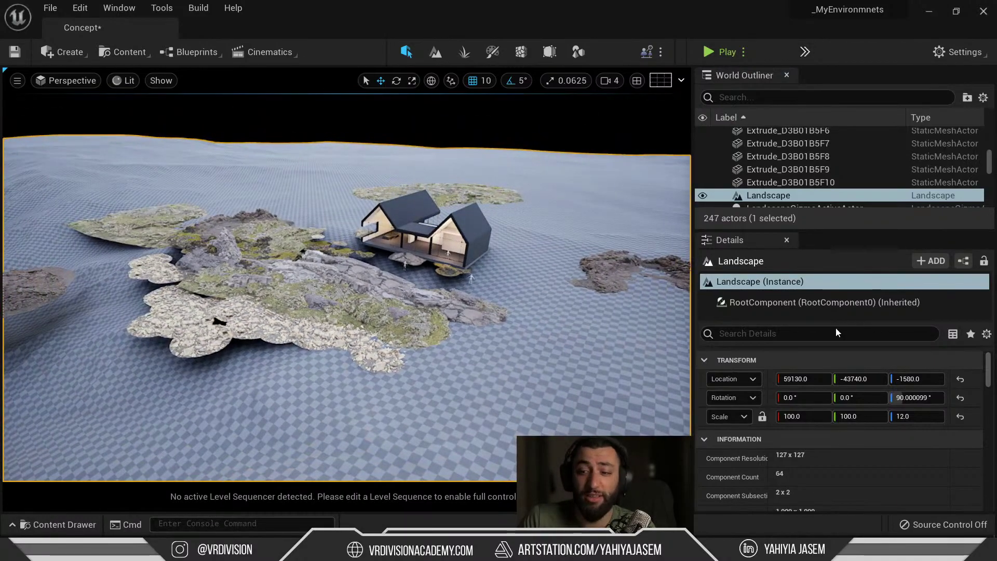
Step: Filter the World Outliner by "sky" and select the SkyLight in the Lights folder
scroll(794, 183, "down", 3)
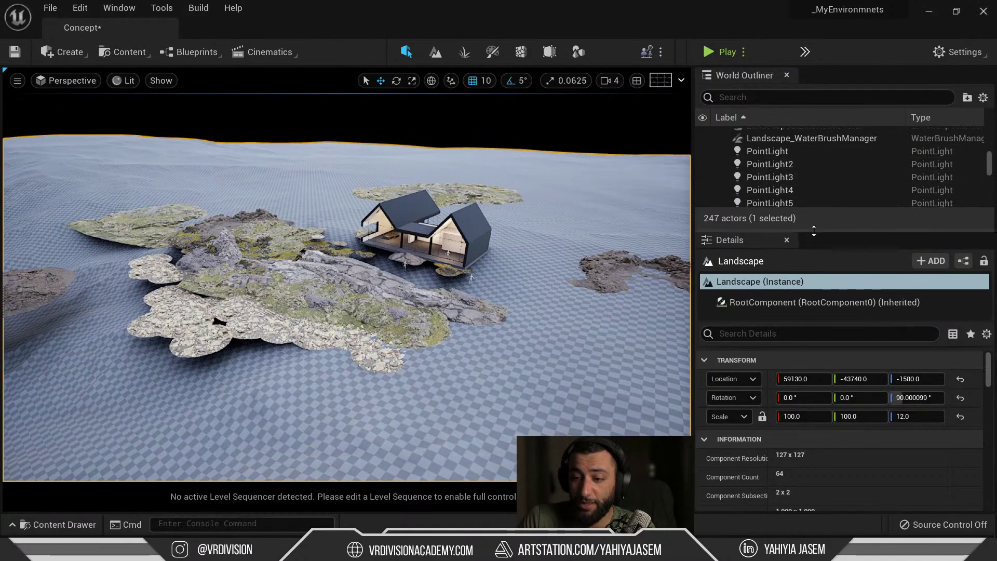
left_click_drag(814, 230, 817, 407)
left_click(736, 97)
type("sky")
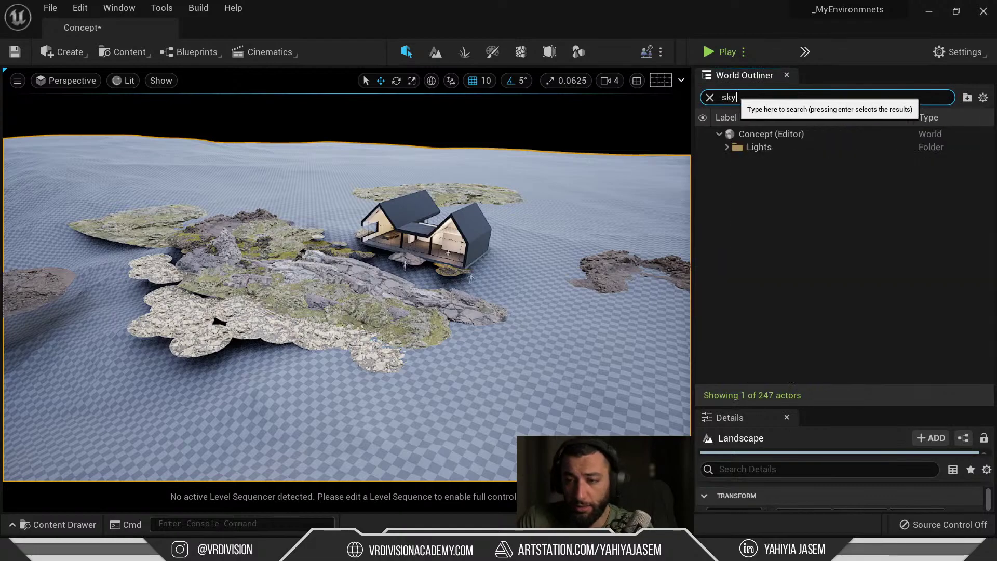
left_click(763, 148)
left_click(727, 147)
left_click(757, 161)
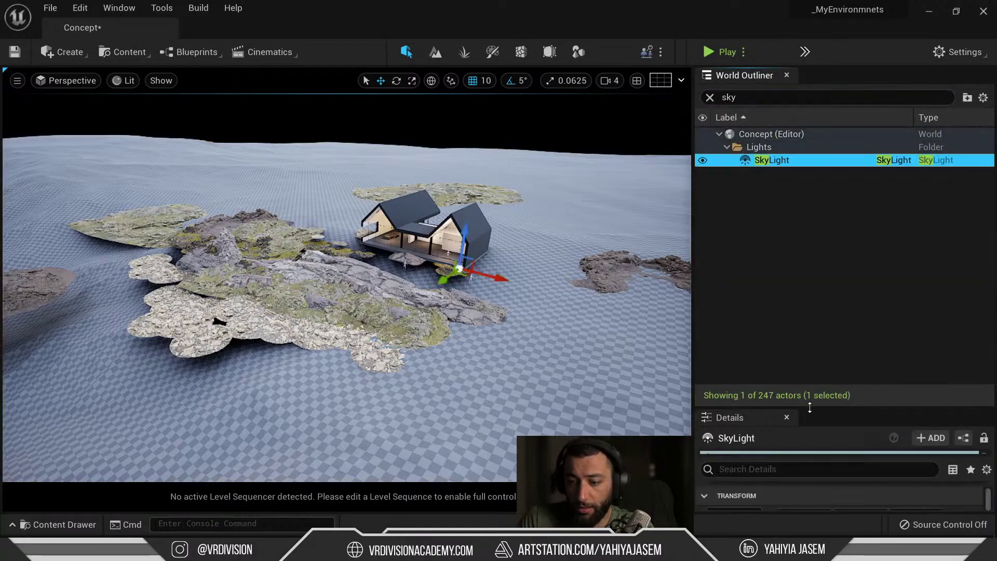
Step: Try Real Time Capture on the SkyLight, check the lighting around the house up close, and turn the option back off
left_click_drag(807, 405, 809, 235)
scroll(867, 434, "down", 5)
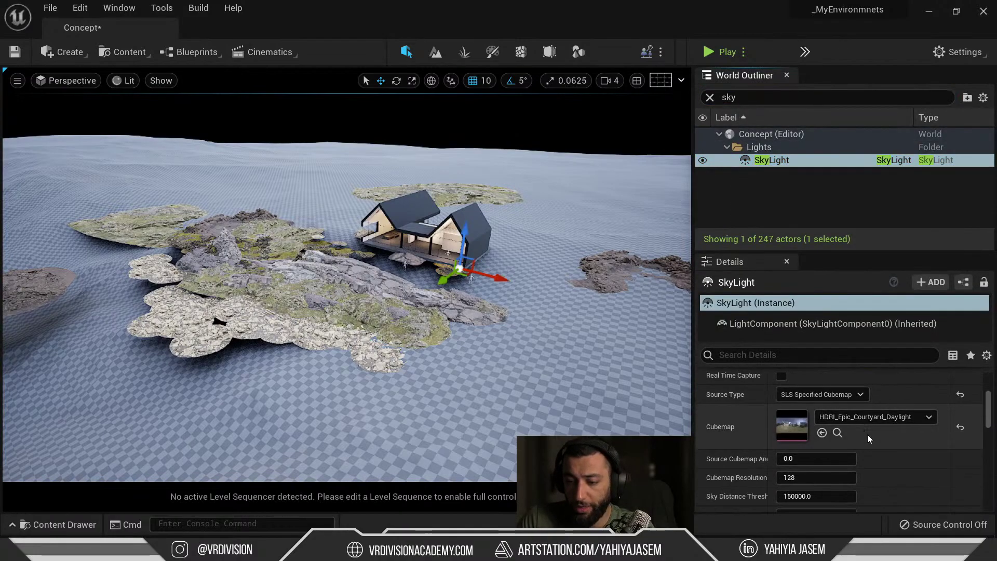
scroll(848, 416, "up", 4)
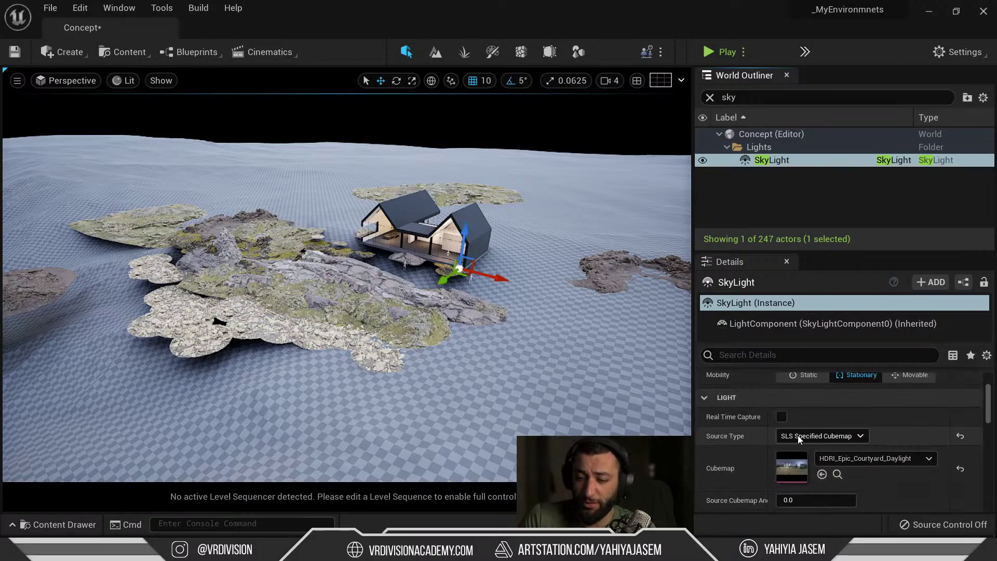
left_click(782, 416)
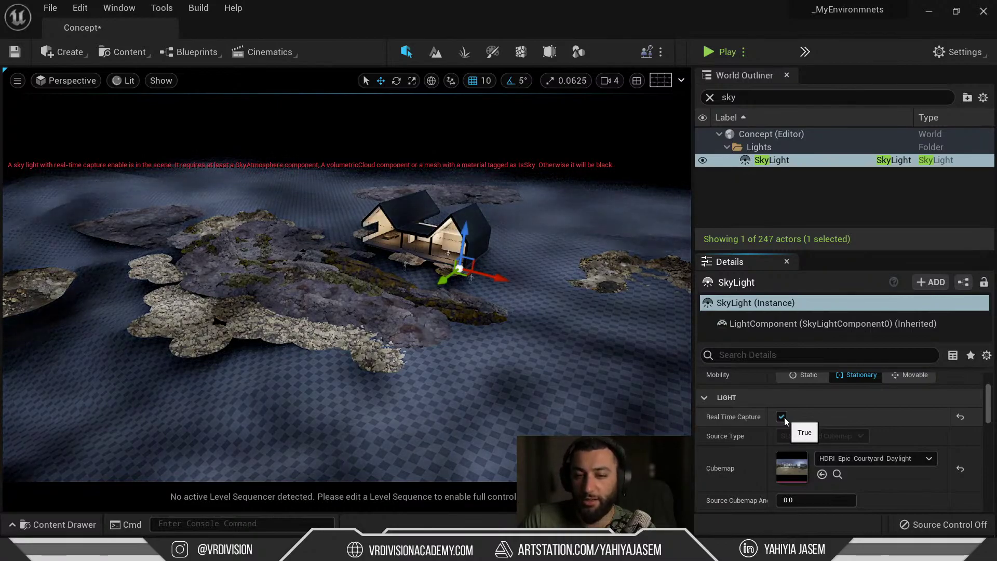
key("w")
right_click_drag(463, 272, 511, 206)
key("w")
key("q")
key("a")
key("w")
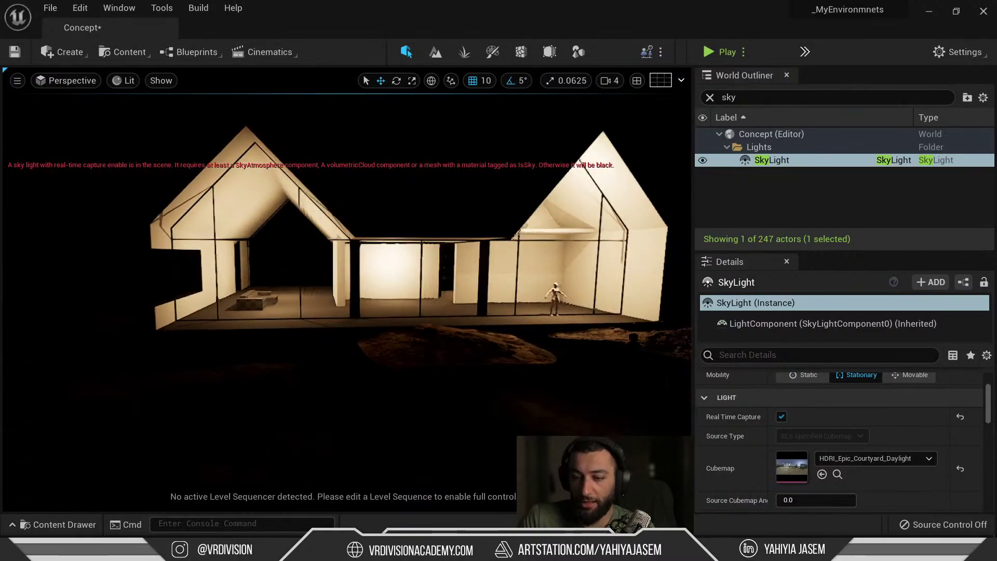
left_click(781, 417)
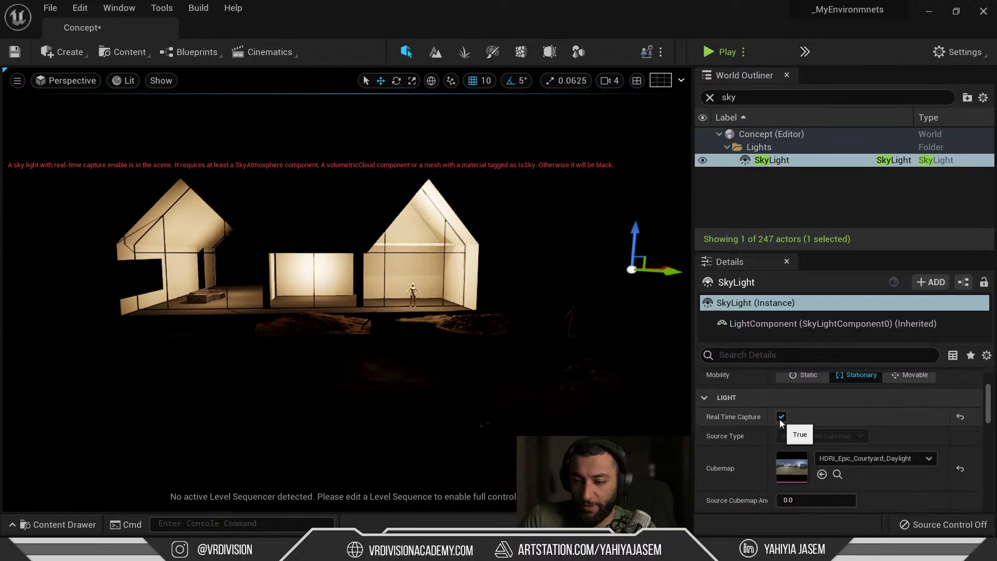
scroll(810, 464, "up", 1)
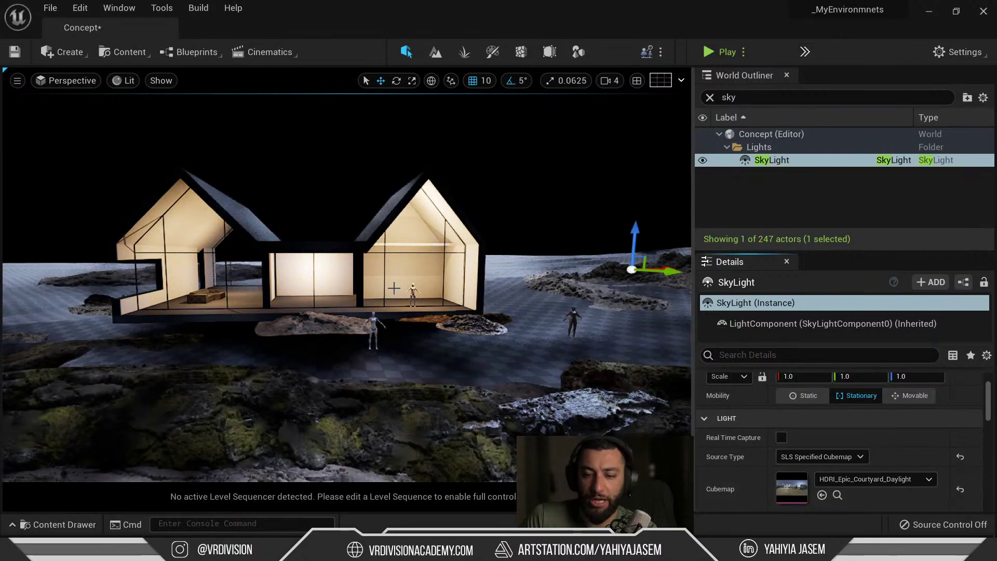
Step: View the scene from farther back, examine the SkyLight's HDRI_Epic_Courtyard_Daylight cubemap texture in its editor, and close it
key("s")
right_click_drag(396, 289, 394, 288)
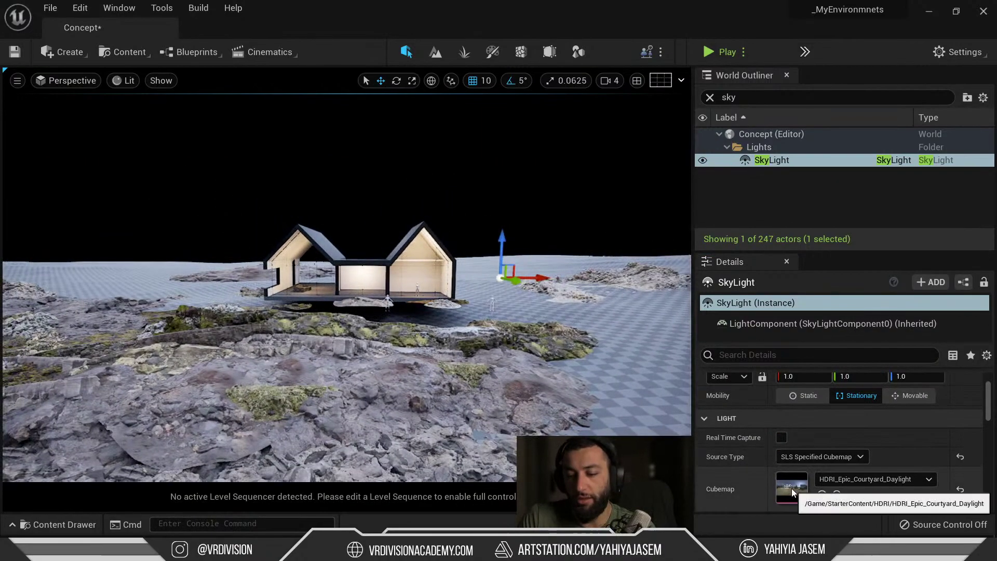
double_click(792, 488)
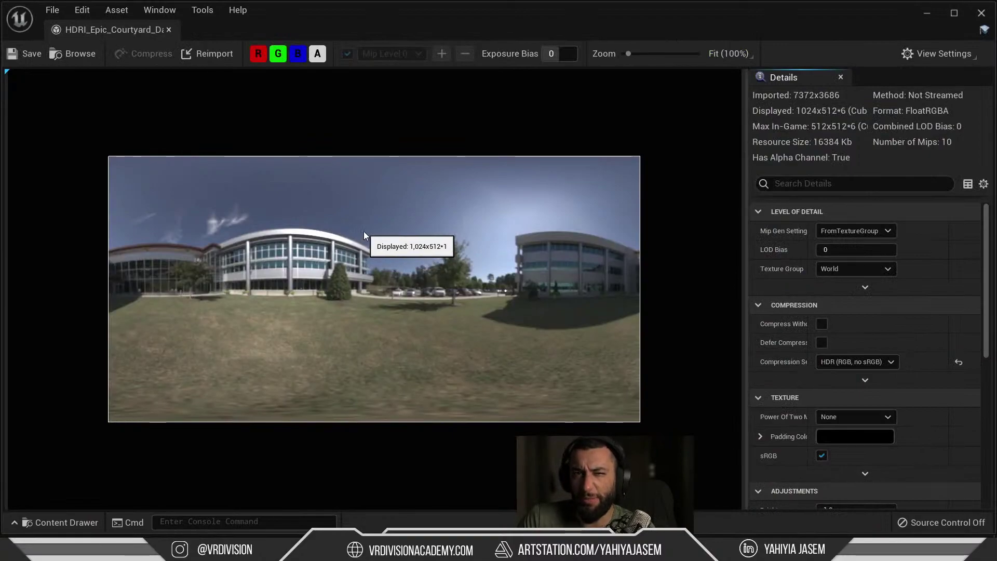
middle_click(147, 34)
Step: Look over the cubemap textures available for the SkyLight and the asset list's view options, keeping the current cubemap
scroll(890, 474, "down", 1)
scroll(889, 473, "down", 1)
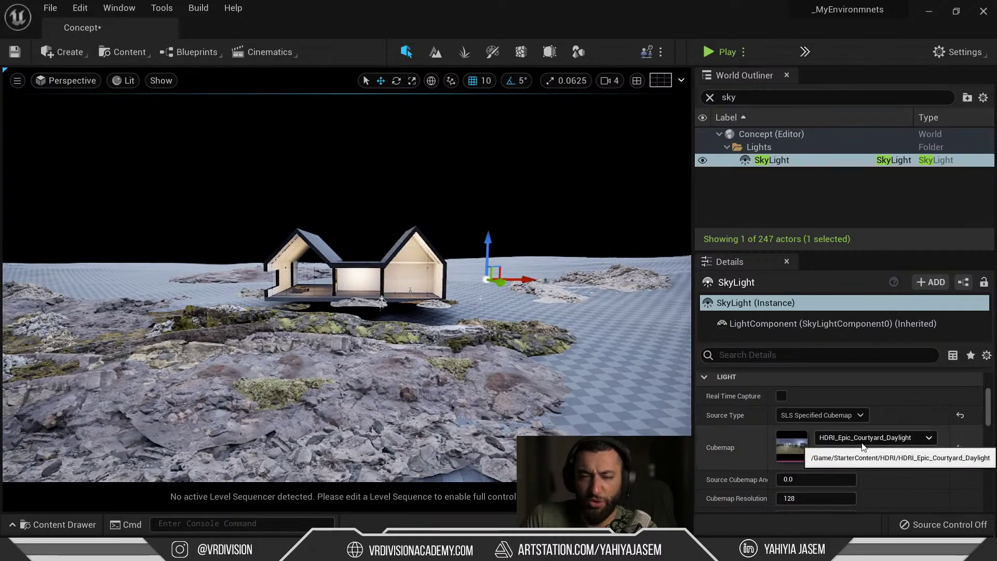
left_click(897, 441)
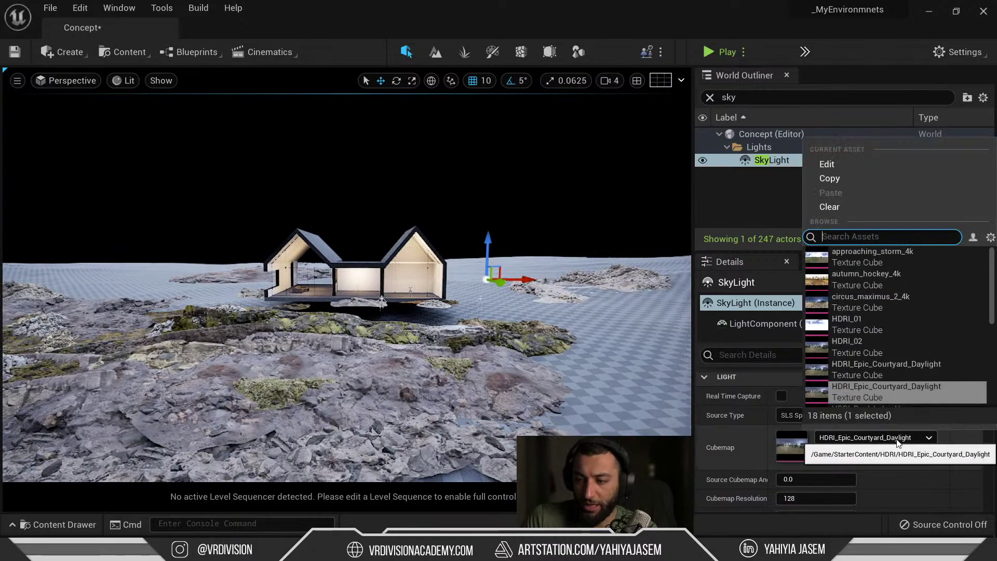
left_click(990, 238)
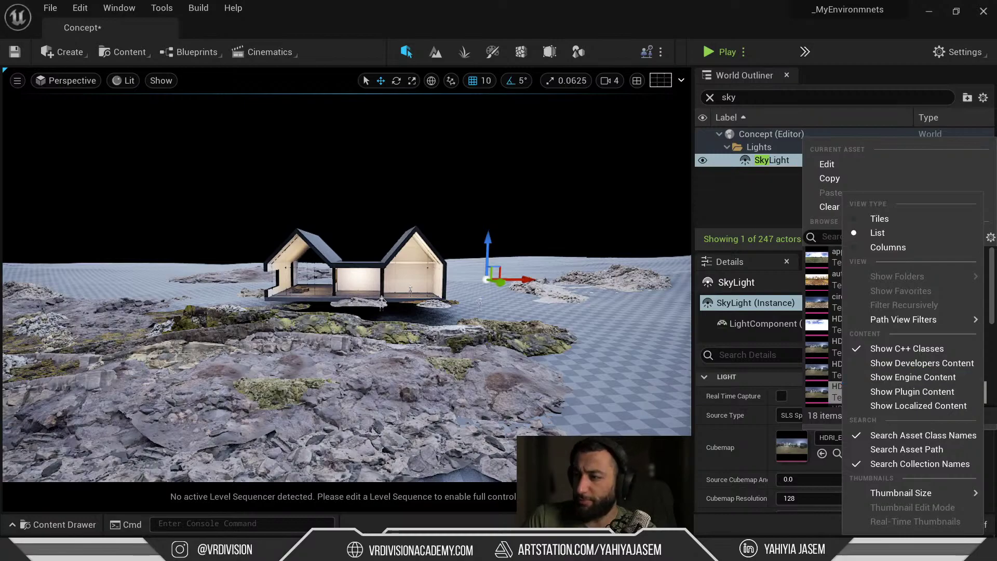
key("Escape")
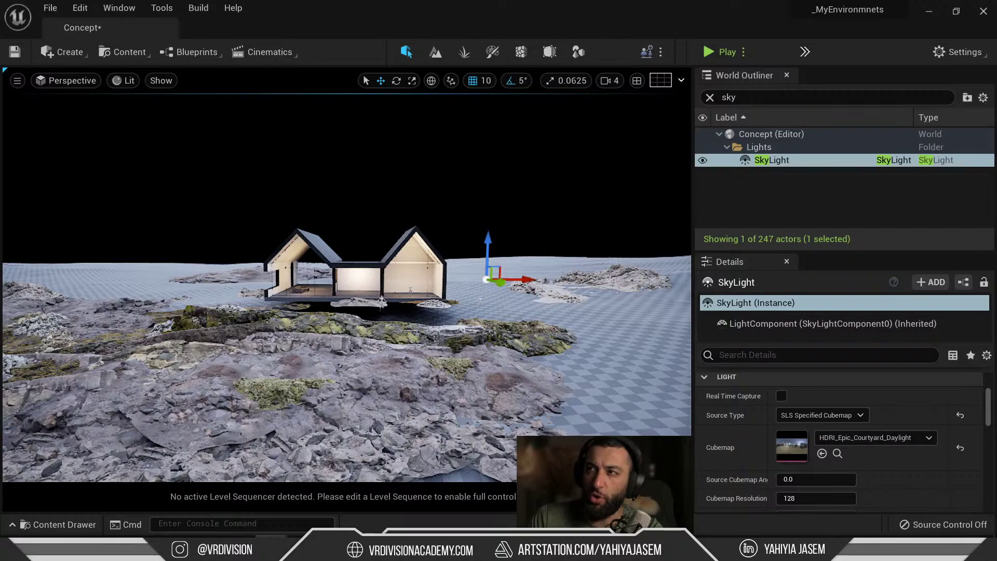
Step: Switch to the Chrome browser, load artstation.com in a maximized window, and open its Learning section
left_click_drag(996, 228, 541, 127)
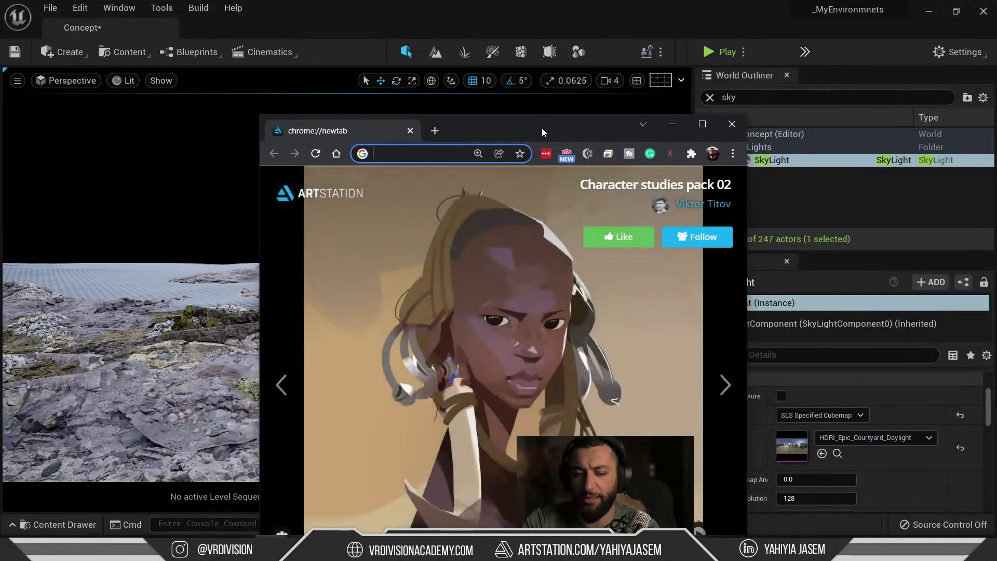
type("art")
key("Return")
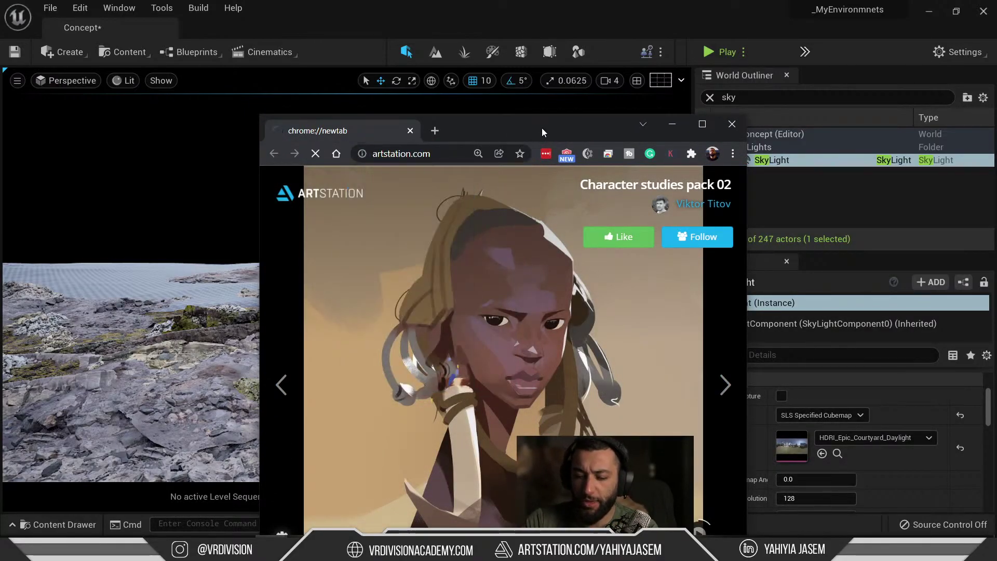
double_click(558, 126)
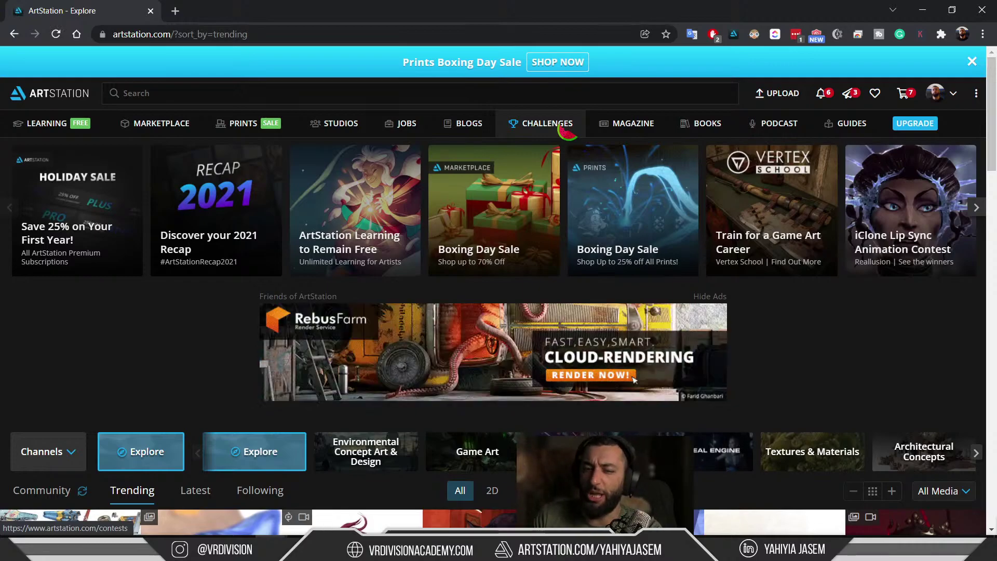
left_click(59, 122)
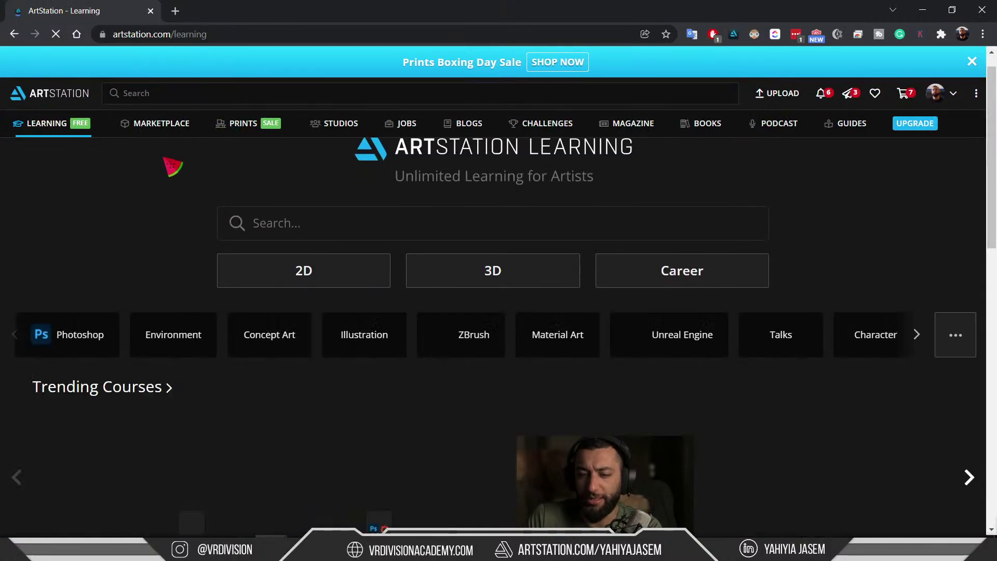
Step: Look through the ArtStation Learning page, including the Continue Watching and Trending Courses rows
scroll(201, 173, "down", 5)
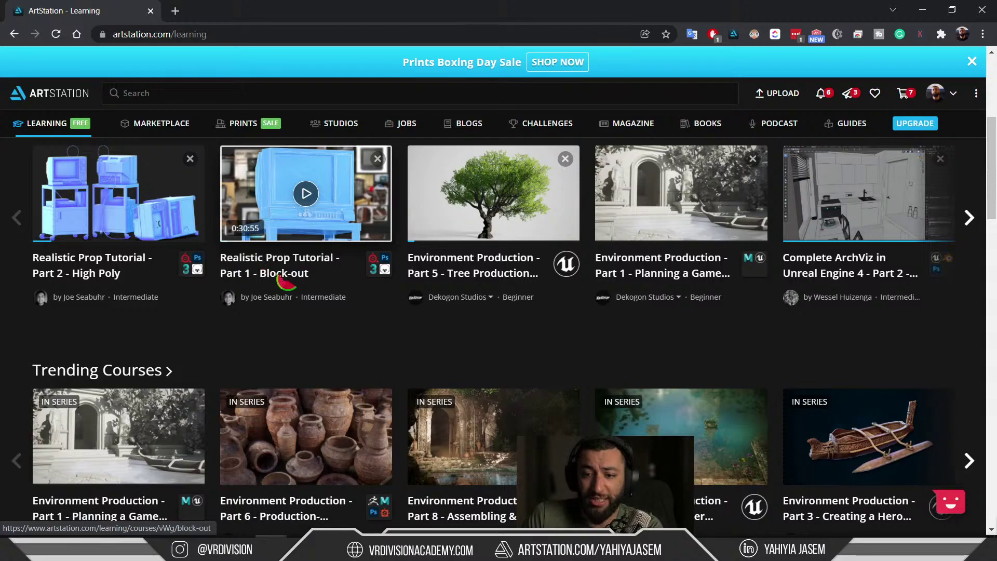
scroll(285, 281, "up", 1)
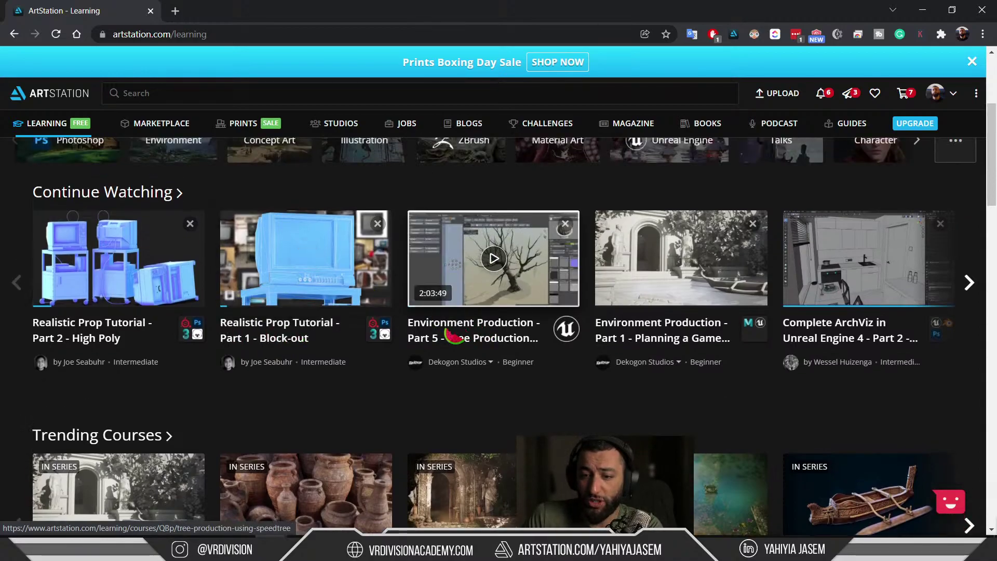
scroll(667, 338, "down", 1)
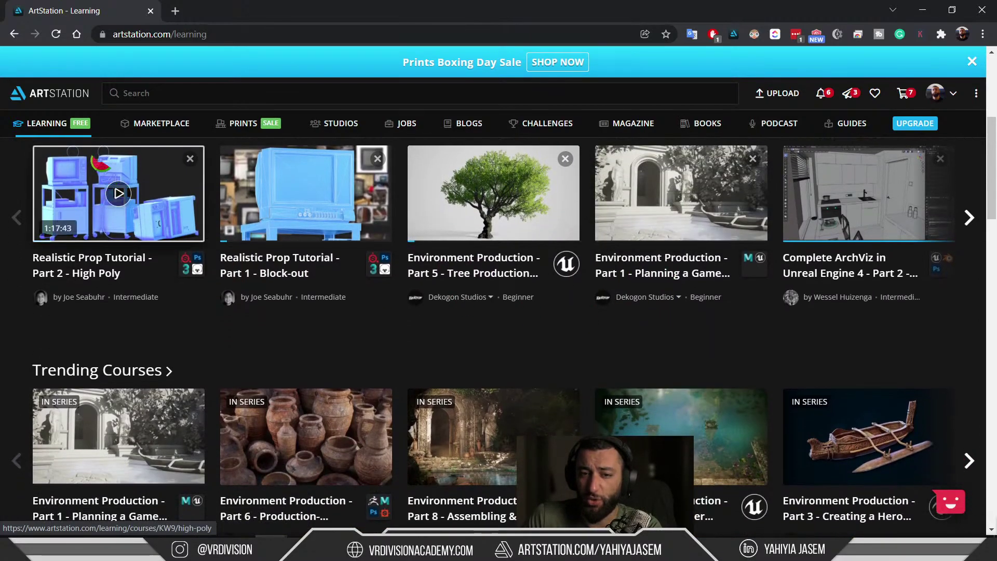
scroll(485, 249, "down", 3)
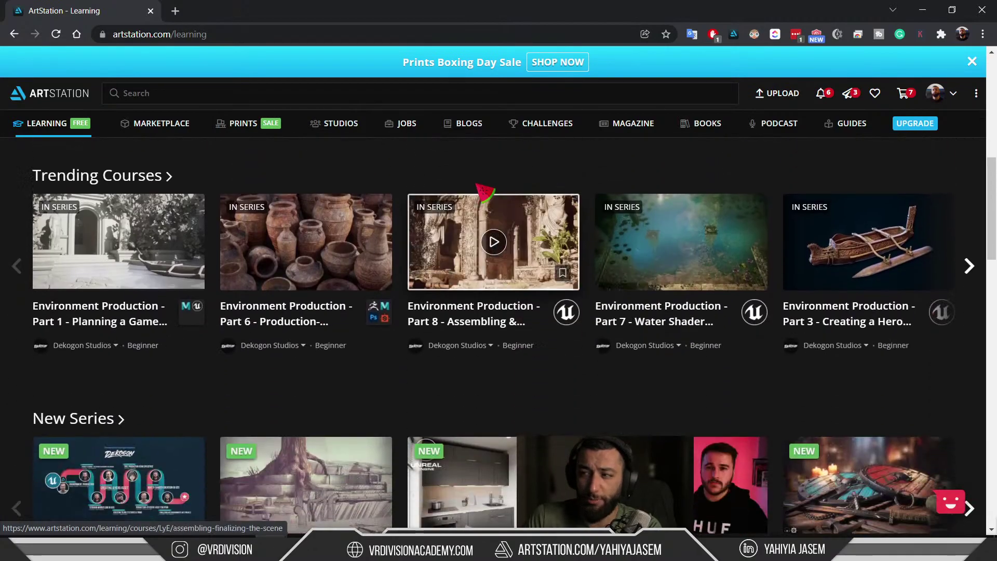
scroll(486, 207, "up", 7)
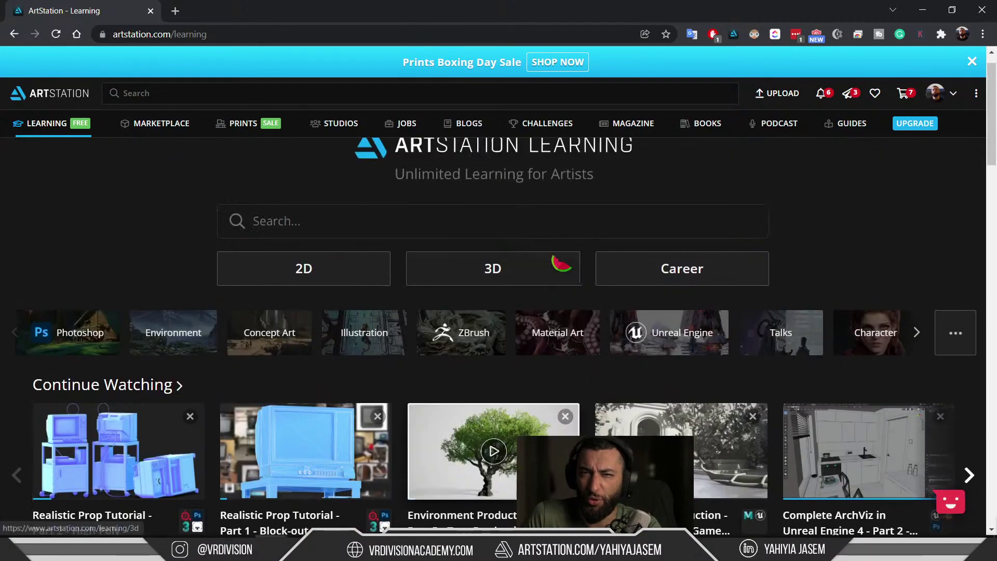
scroll(527, 266, "down", 1)
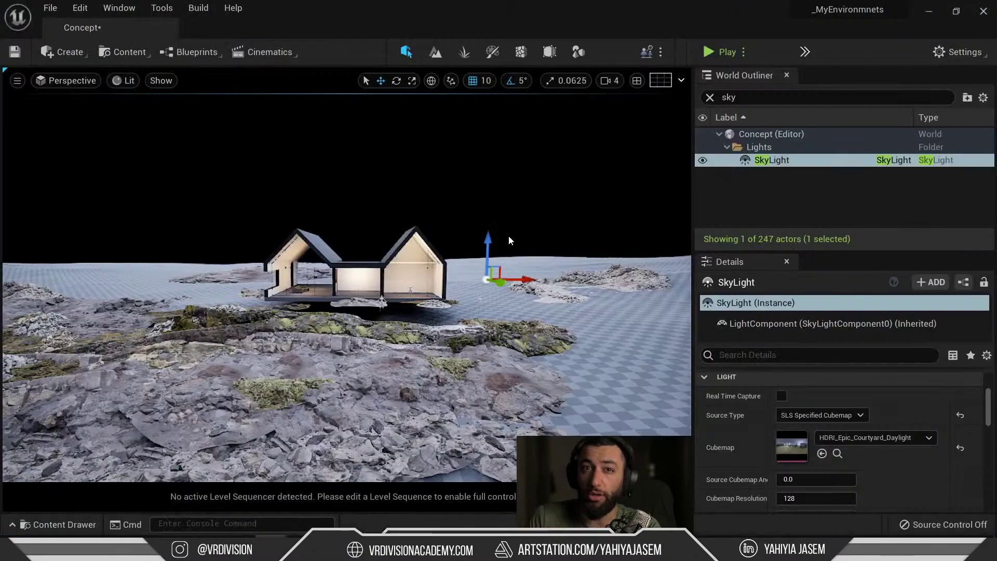
Step: Switch back to Unreal Engine, view the house and the open landscape beside it, and deselect the SkyLight
right_click_drag(996, 332, 566, 260)
key("ctrl+f")
scroll(462, 271, "down", 6)
right_click_drag(407, 262, 338, 258)
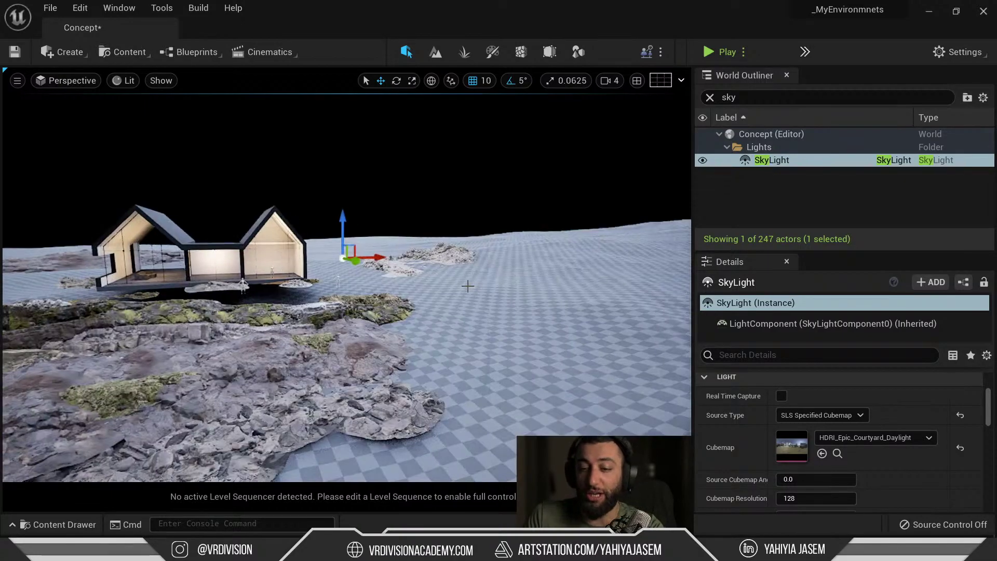
key("Escape")
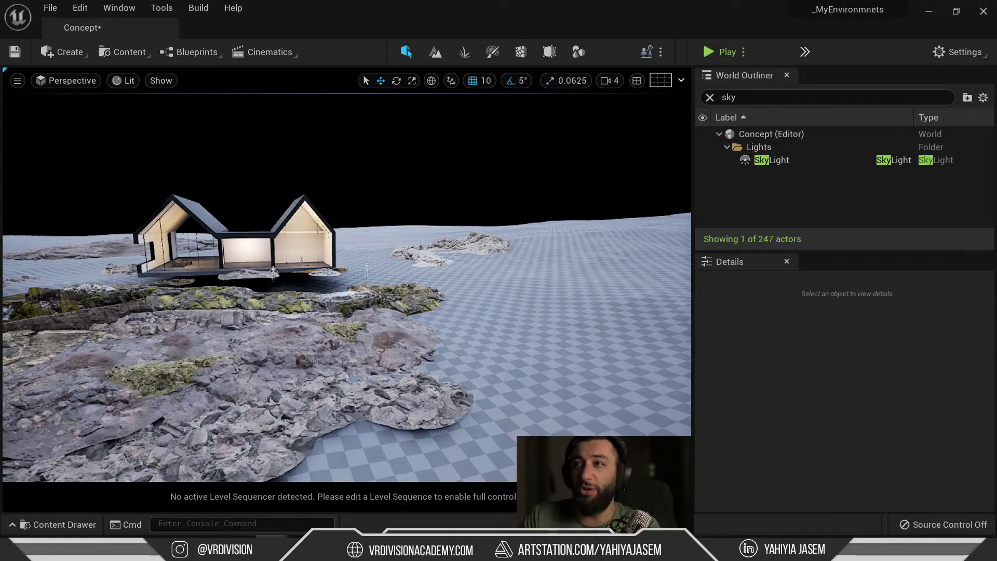
Step: Switch to the Chrome browser with Pinterest in a maximized window and look through the home feed for reference images
left_click_drag(996, 228, 416, 109)
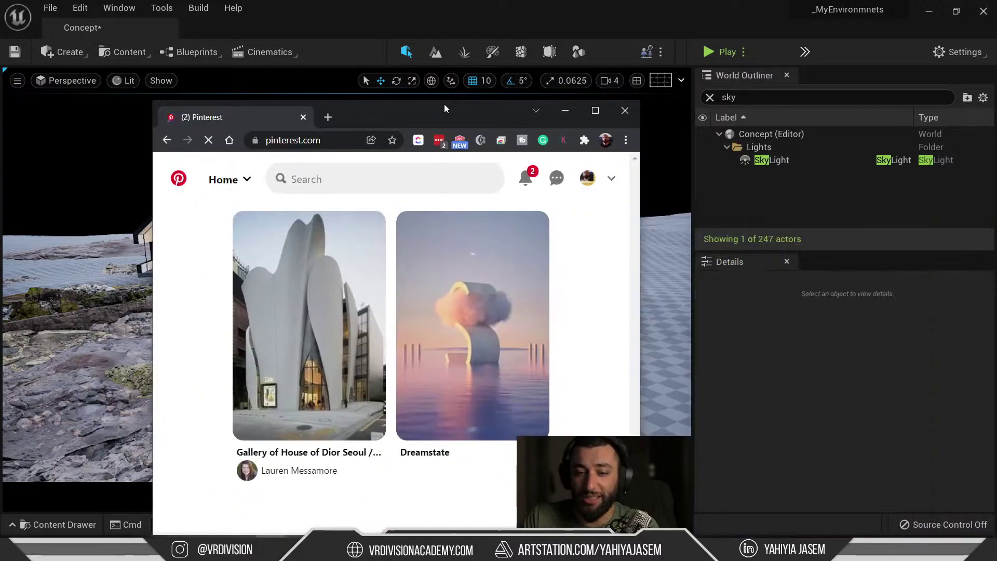
double_click(444, 104)
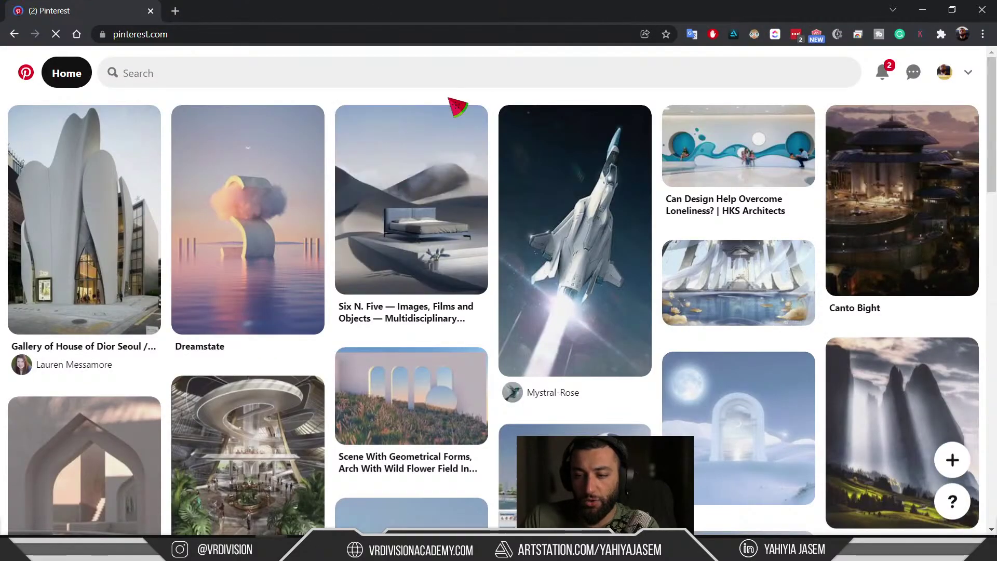
scroll(363, 98, "down", 4)
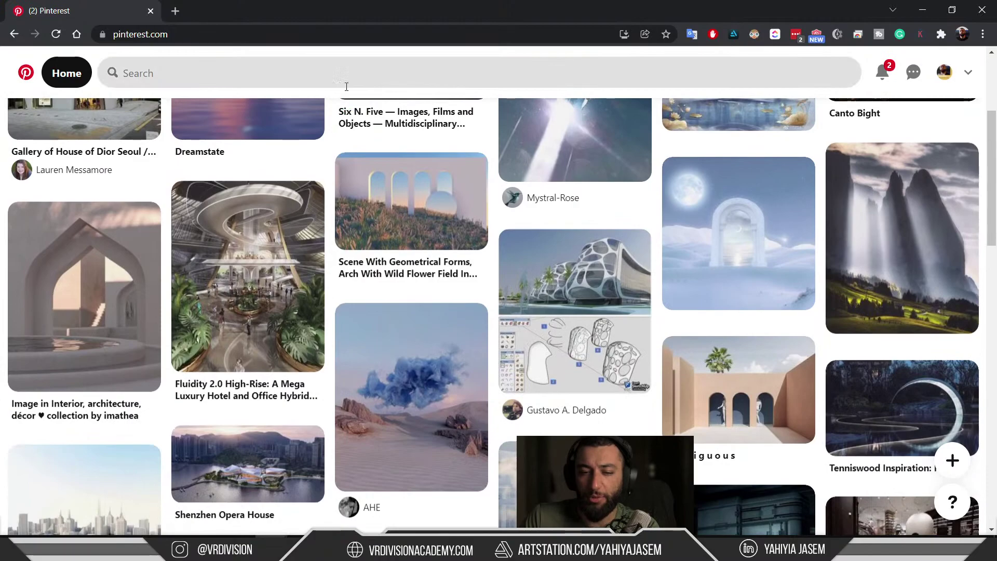
scroll(357, 91, "up", 4)
scroll(350, 65, "down", 7)
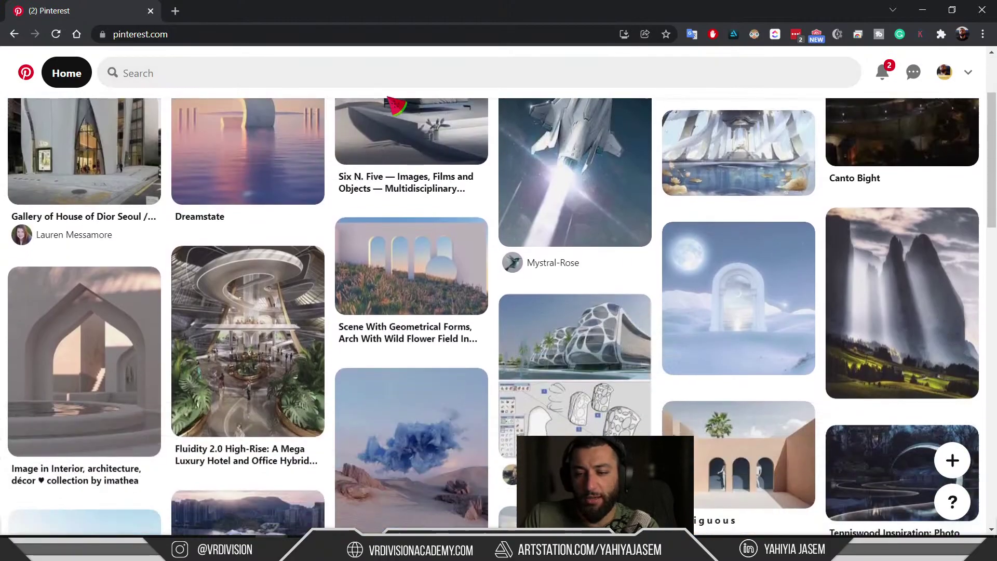
scroll(409, 107, "down", 7)
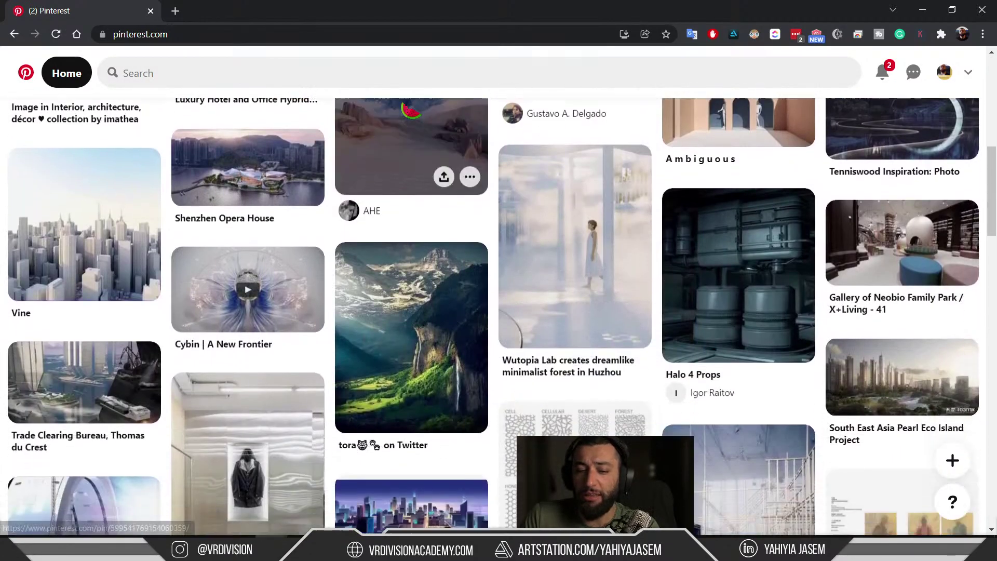
scroll(409, 106, "down", 9)
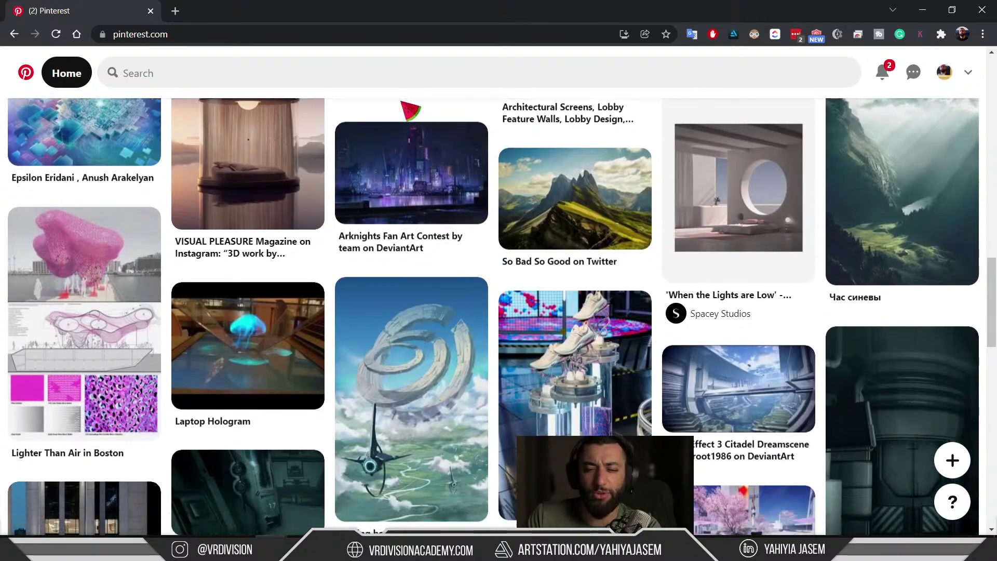
Step: Open the "coming home" pin of floating stone rings above clouds and examine its image and the similar pins
left_click(434, 358)
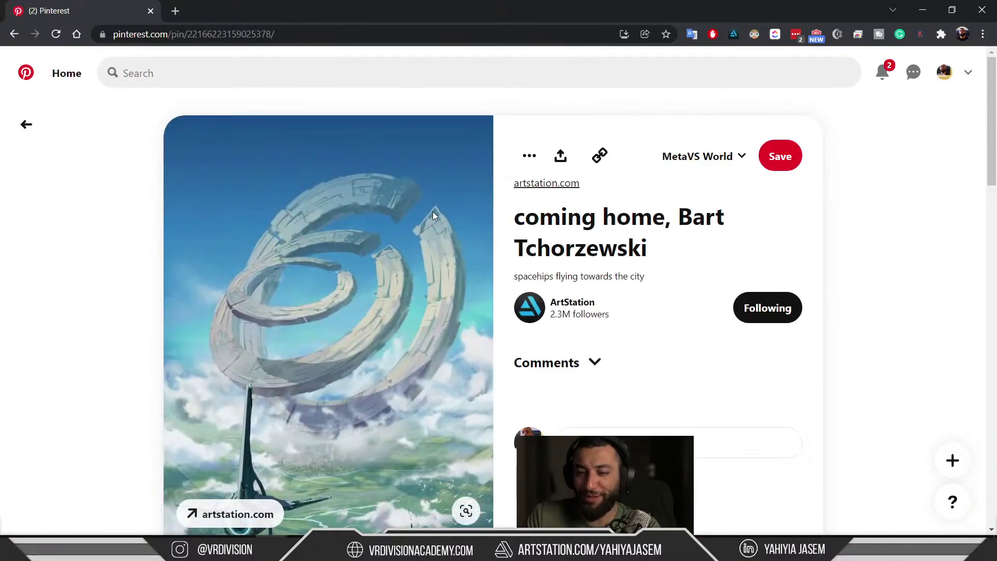
scroll(444, 192, "down", 3)
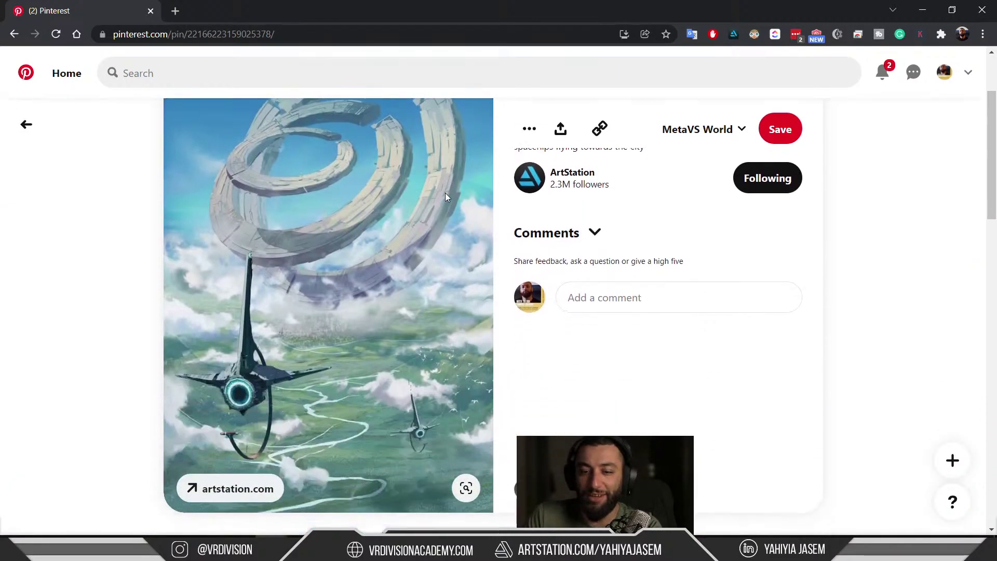
scroll(320, 308, "down", 6)
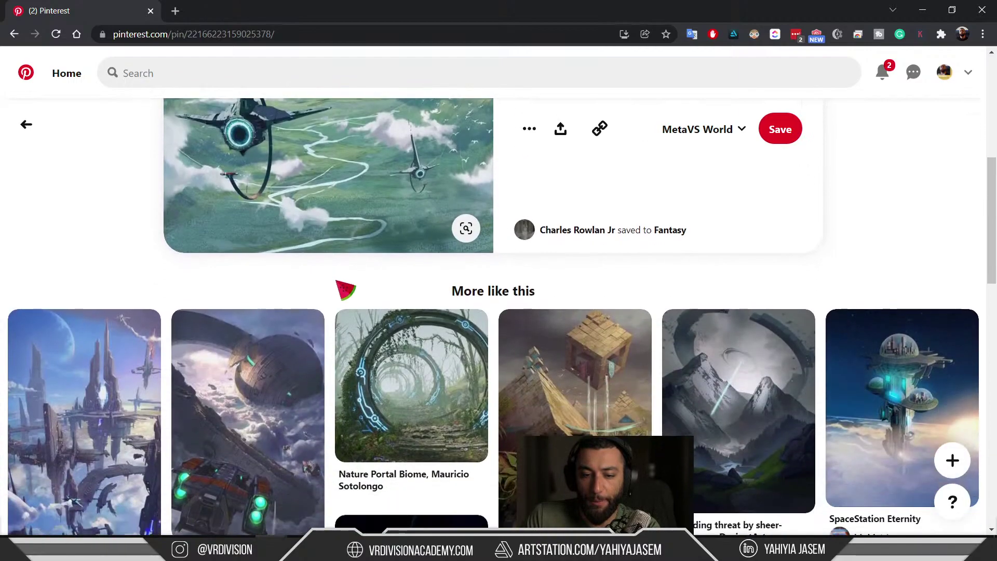
scroll(409, 269, "down", 4)
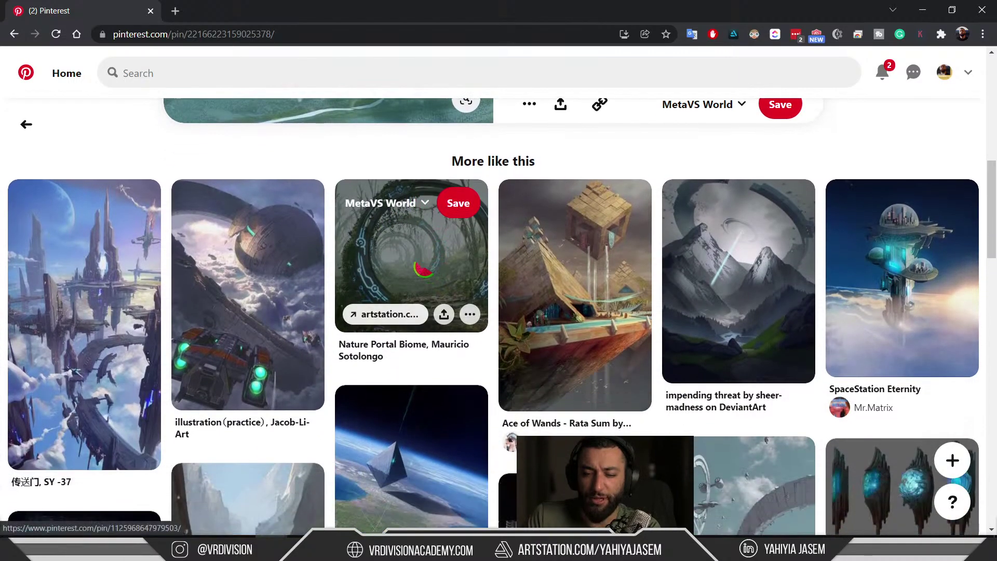
scroll(364, 230, "down", 1)
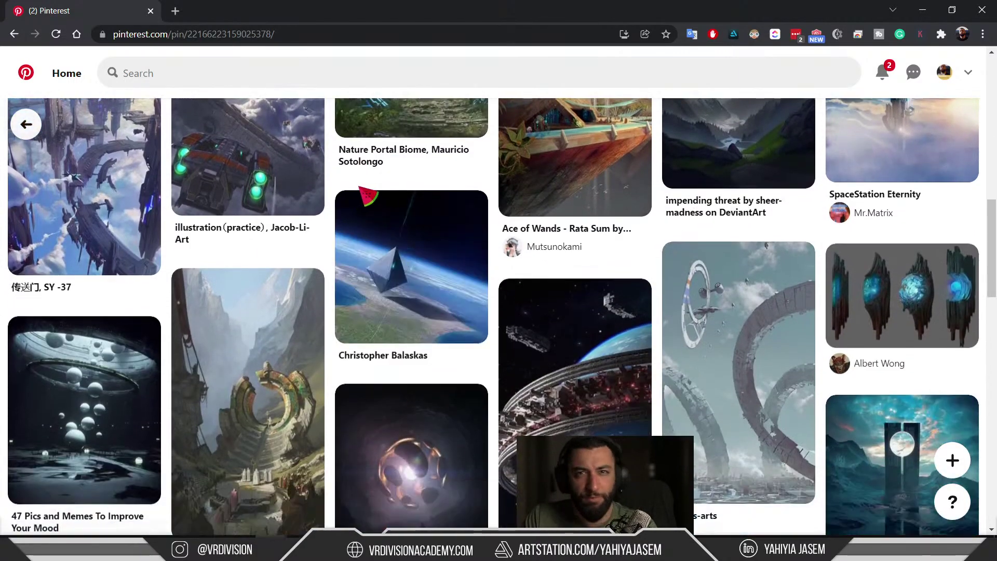
scroll(383, 182, "up", 4)
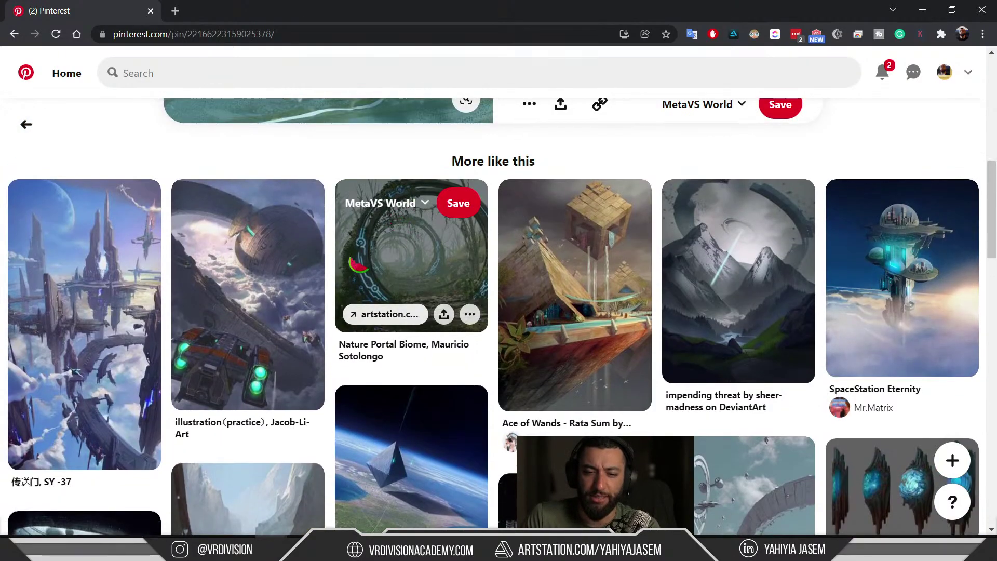
scroll(452, 325, "up", 5)
scroll(451, 325, "up", 4)
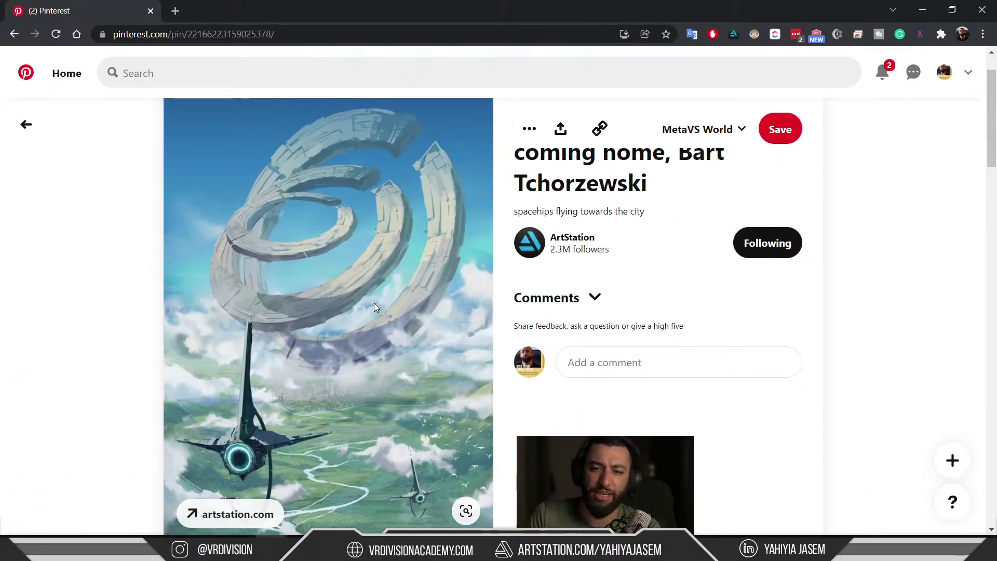
scroll(331, 249, "down", 1)
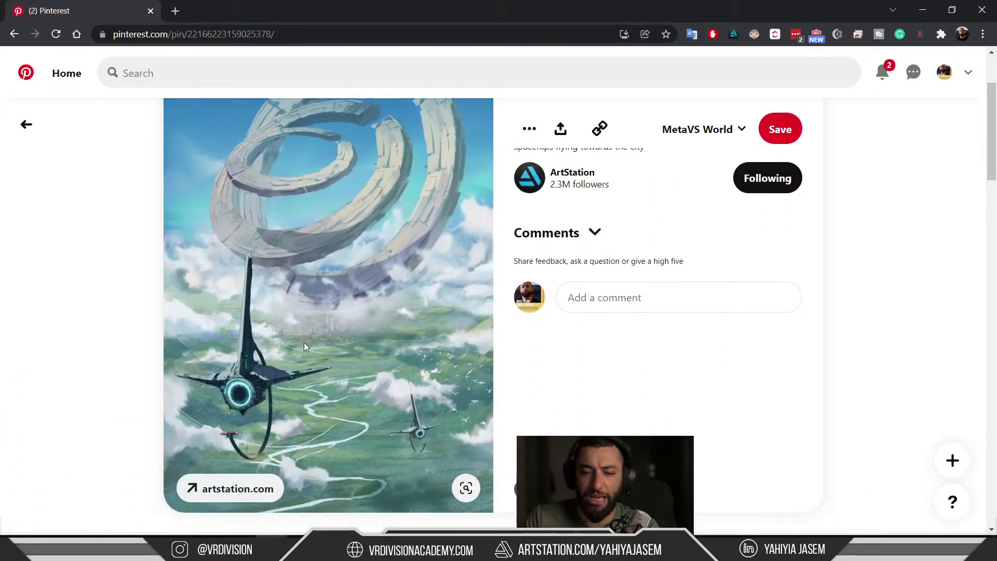
scroll(347, 237, "up", 2)
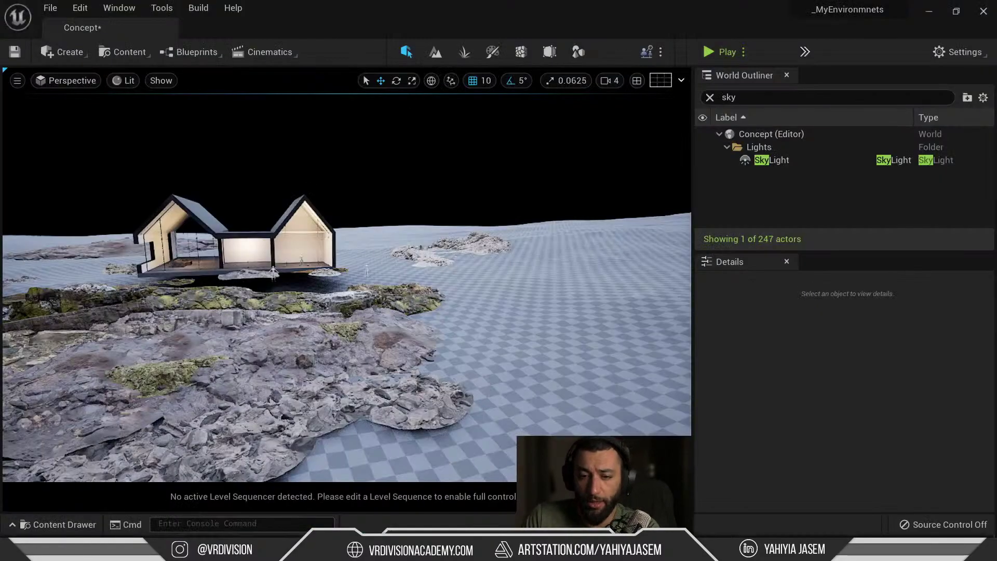
Step: Switch back to Unreal Engine, view the house, and check the heightmap files in File Explorer's Dropbox Landscapes folder
right_click_drag(343, 233, 291, 229)
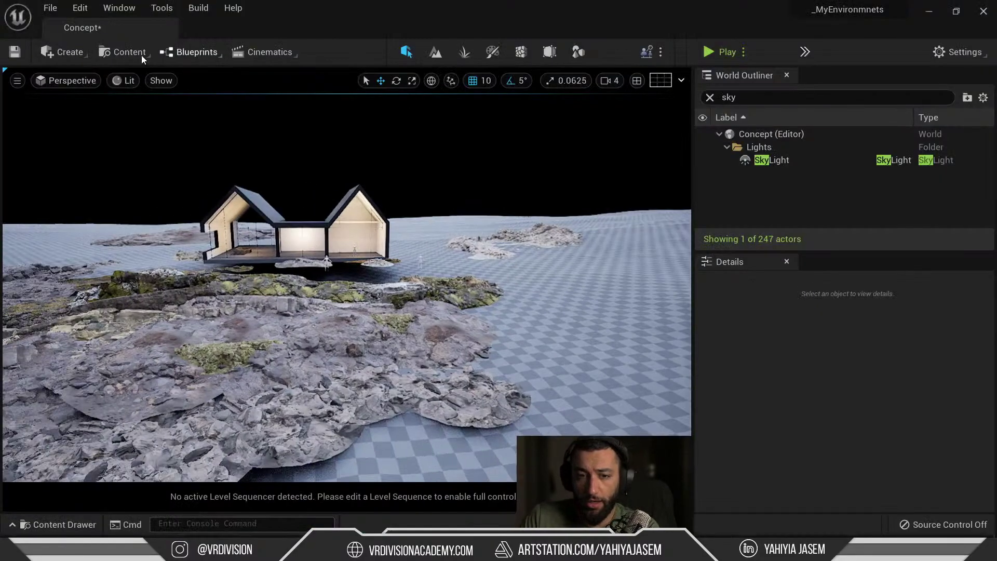
left_click(142, 56)
right_click_drag(339, 203, 358, 205)
right_click_drag(297, 380, 283, 389)
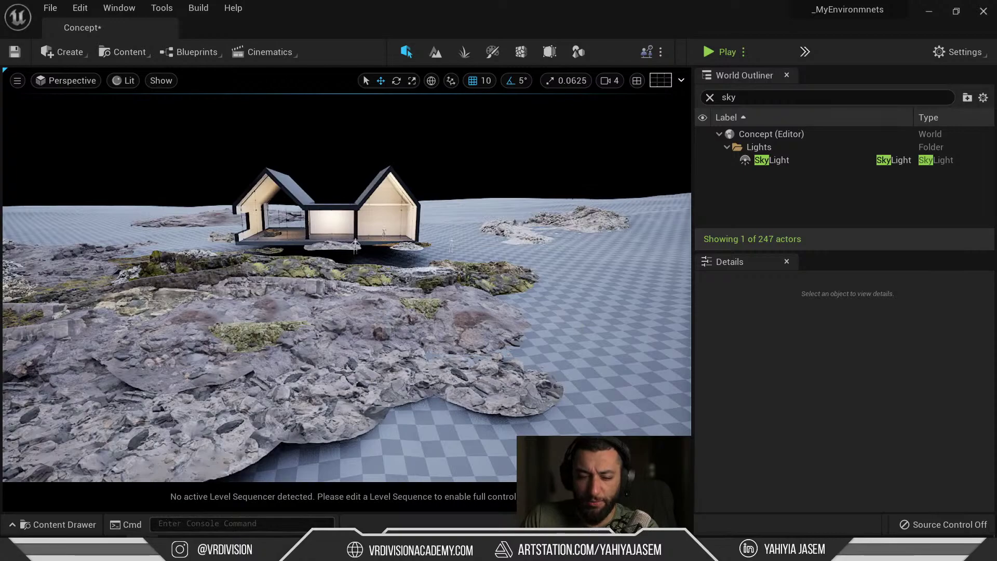
left_click(176, 532)
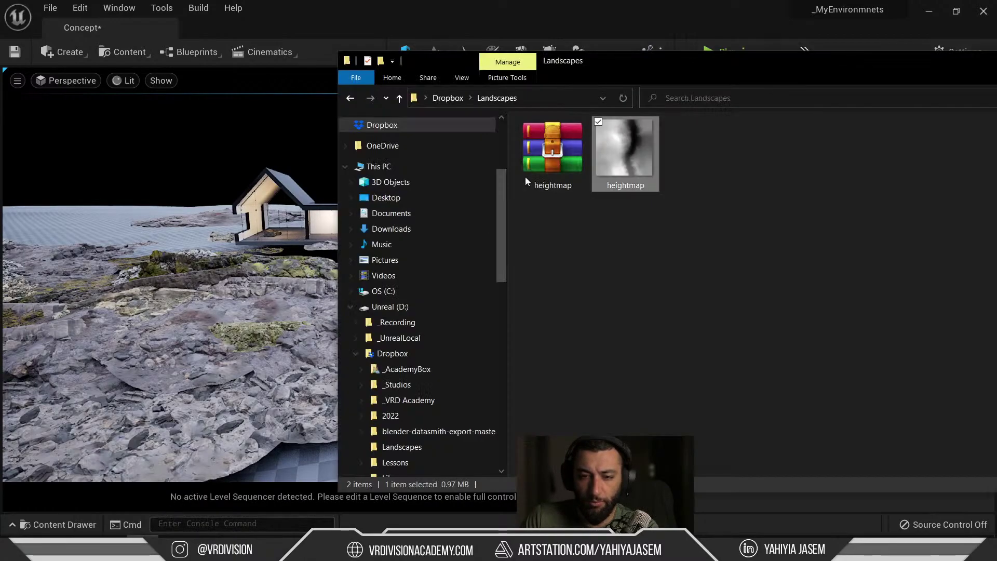
left_click_drag(689, 77, 996, 98)
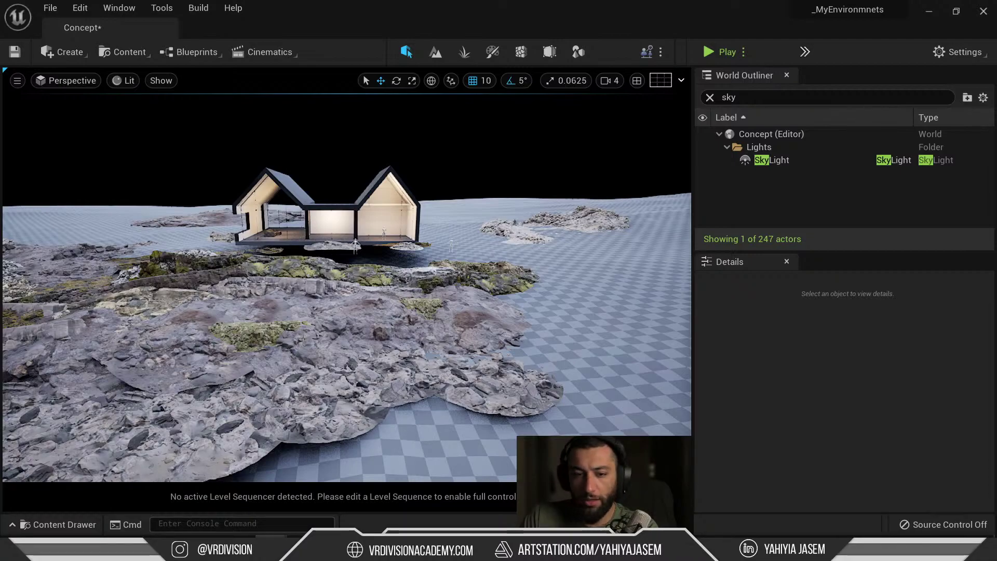
Step: Select the brown S_Iceland_Terrain_Assembly piece on the bare landscape and rotate it so it tilts steeply
right_click_drag(347, 288, 291, 345)
key("s")
left_click(151, 270)
right_click_drag(150, 270, 96, 280)
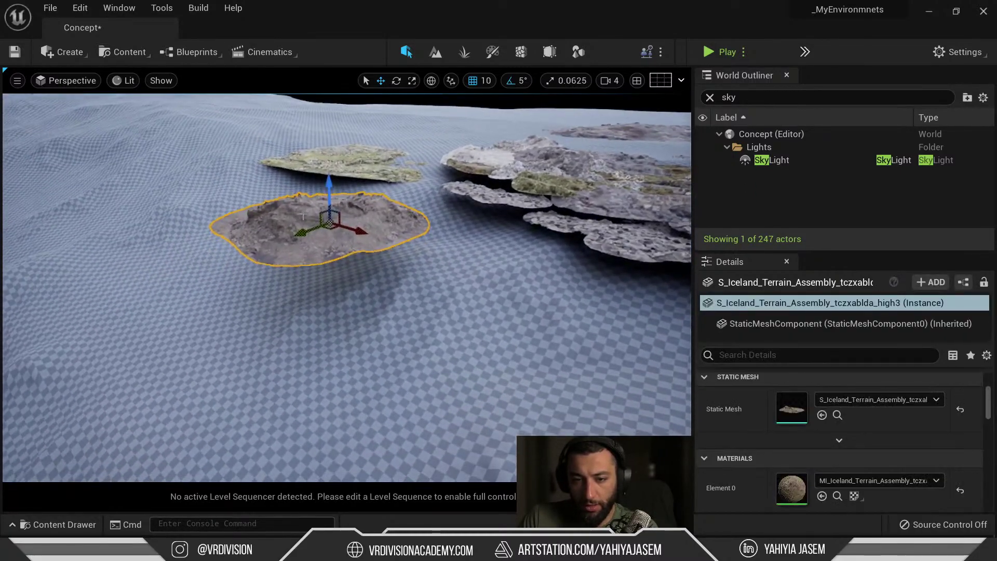
key("e")
right_click_drag(305, 218, 299, 218)
left_click_drag(320, 184, 375, 237)
key("w")
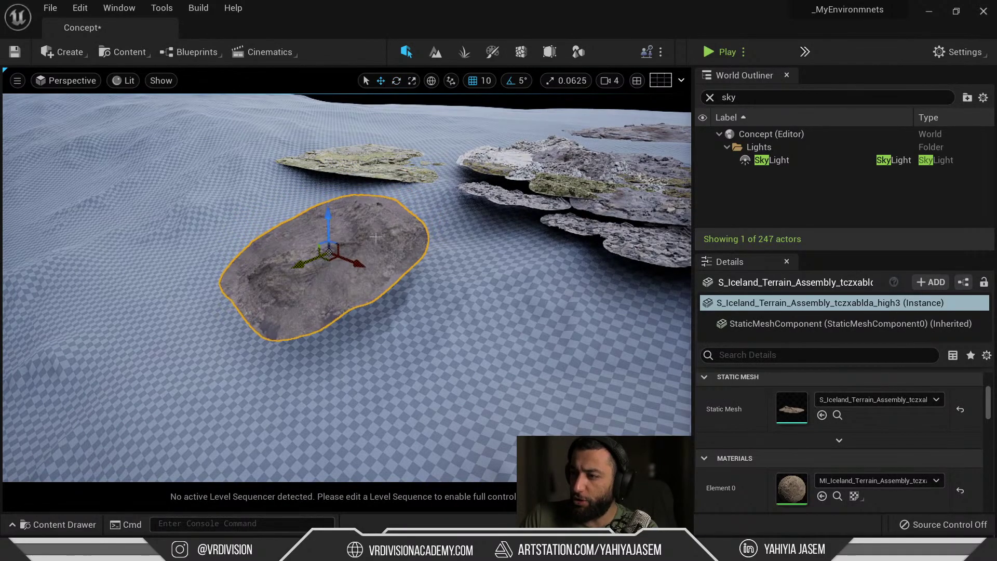
Step: Try duplicating the tilted terrain piece beside the original, and undo the copy
right_click_drag(391, 288, 389, 285)
left_click_drag(354, 307, 435, 288, "alt")
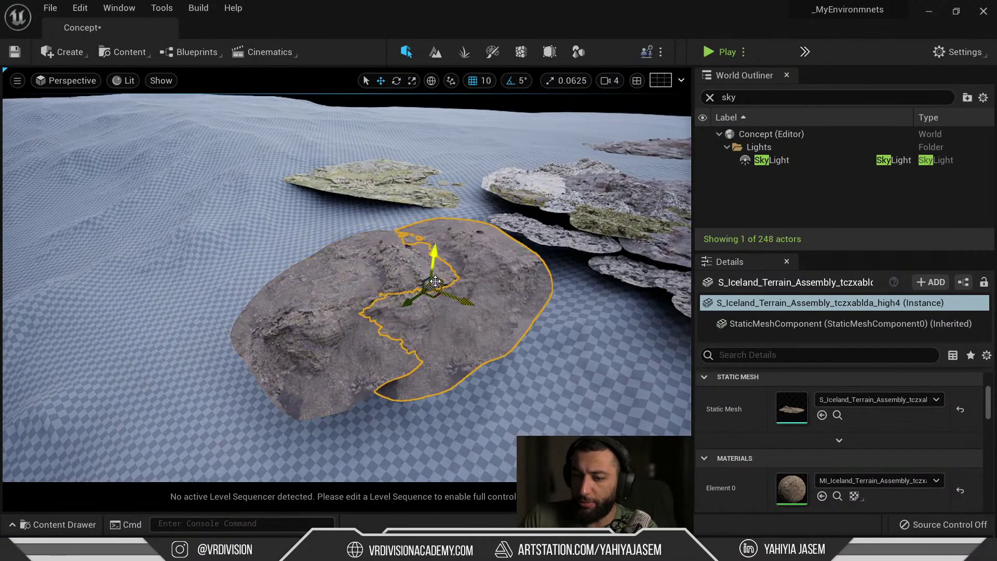
key("ctrl+z")
Step: Lower the tilted terrain piece until most of it is sunk into the landscape, checking it from several angles
left_click_drag(407, 332, 580, 259, "alt")
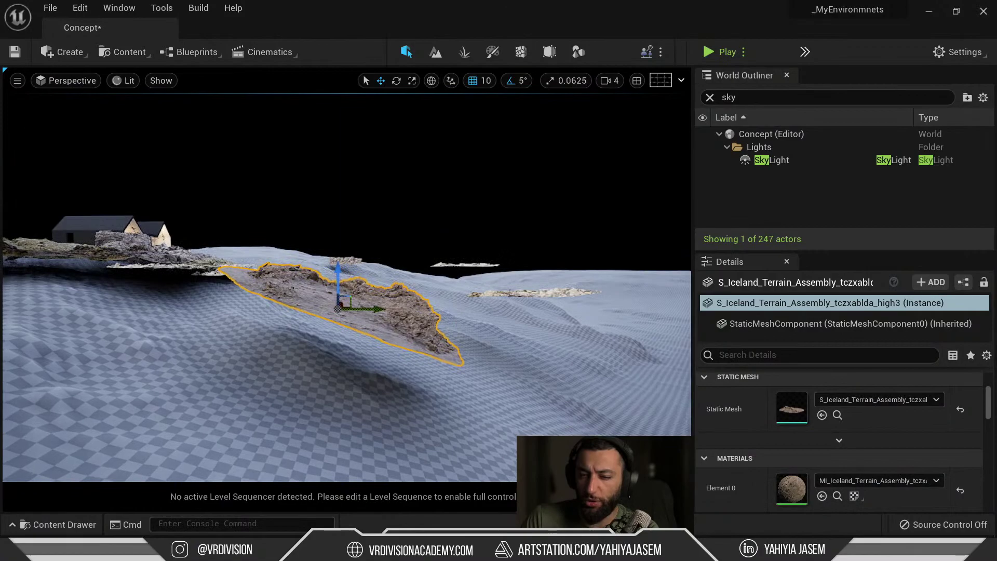
right_click_drag(349, 290, 348, 290)
left_click_drag(342, 294, 303, 357)
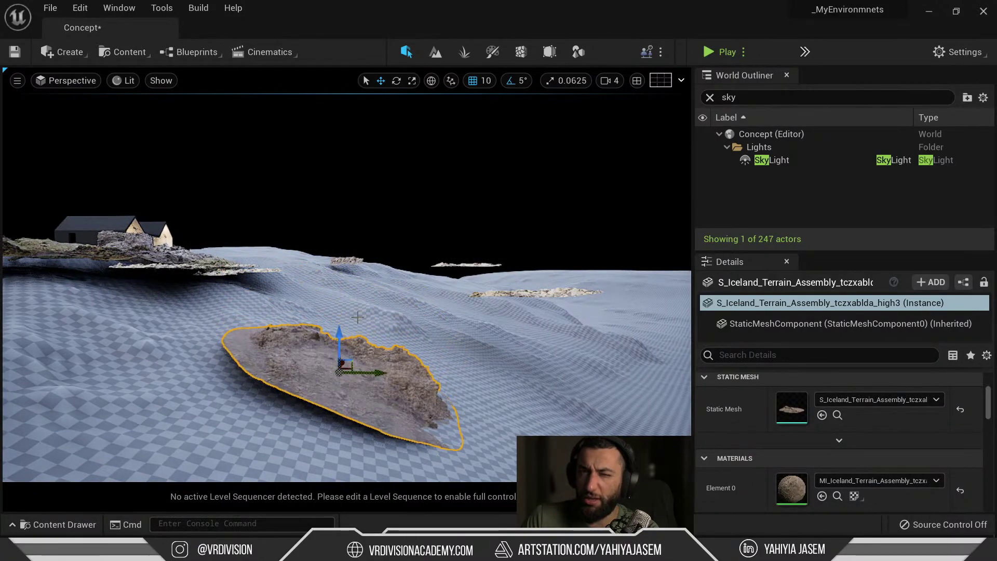
left_click_drag(358, 317, 355, 349, "alt")
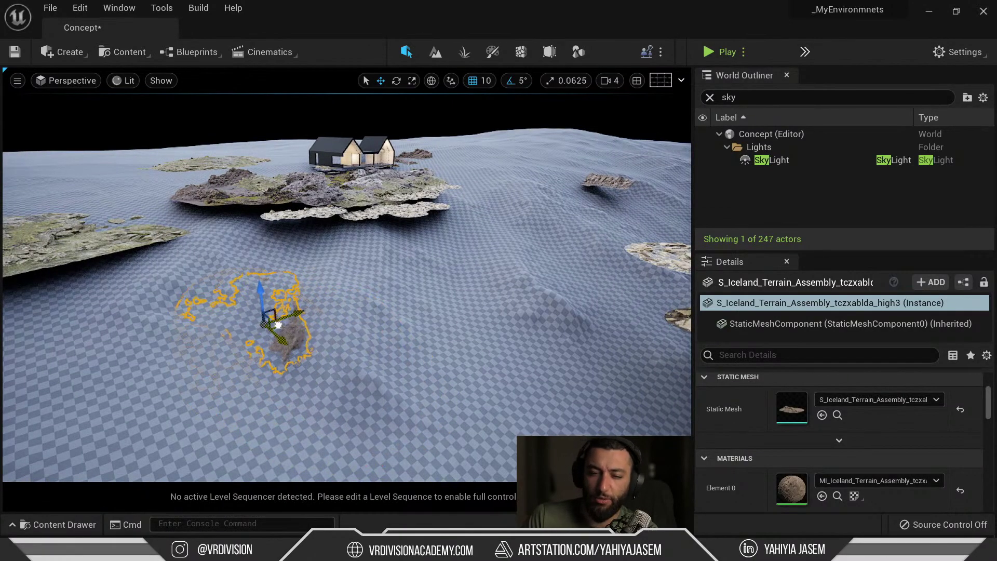
right_click_drag(357, 256, 358, 290)
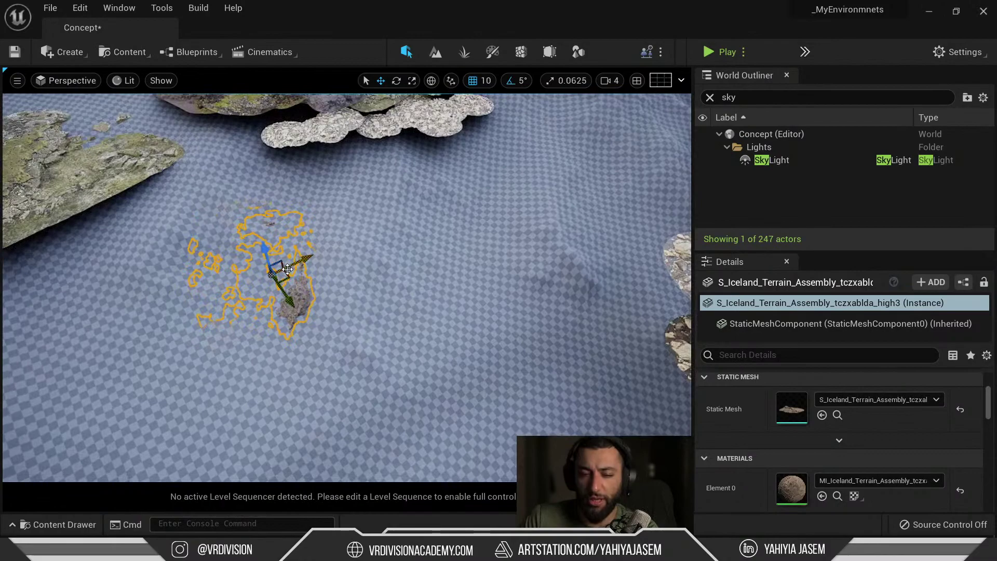
left_click_drag(280, 301, 373, 280, "alt")
Step: Select the Icelandic lava outcrop in the rock cluster by the house, then a mossy rock plate, viewing the cluster up close
right_click_drag(373, 280, 375, 228)
key("Escape")
left_click(406, 281)
key("f")
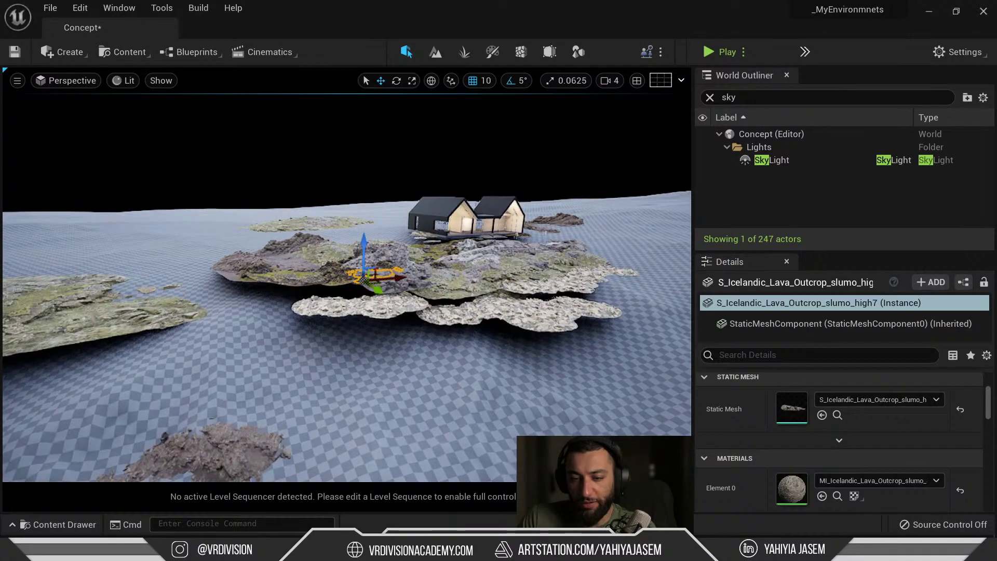
left_click(471, 266)
right_click_drag(470, 266, 488, 337)
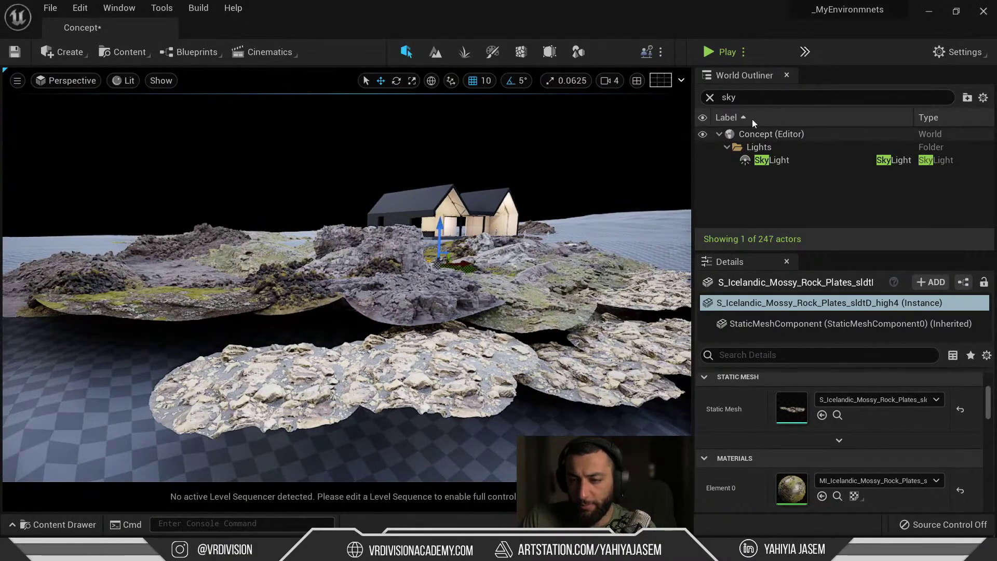
Step: Clear the World Outliner's sky search, enlarge the outliner, and collapse its expanded folders
left_click(709, 98)
scroll(764, 180, "up", 5)
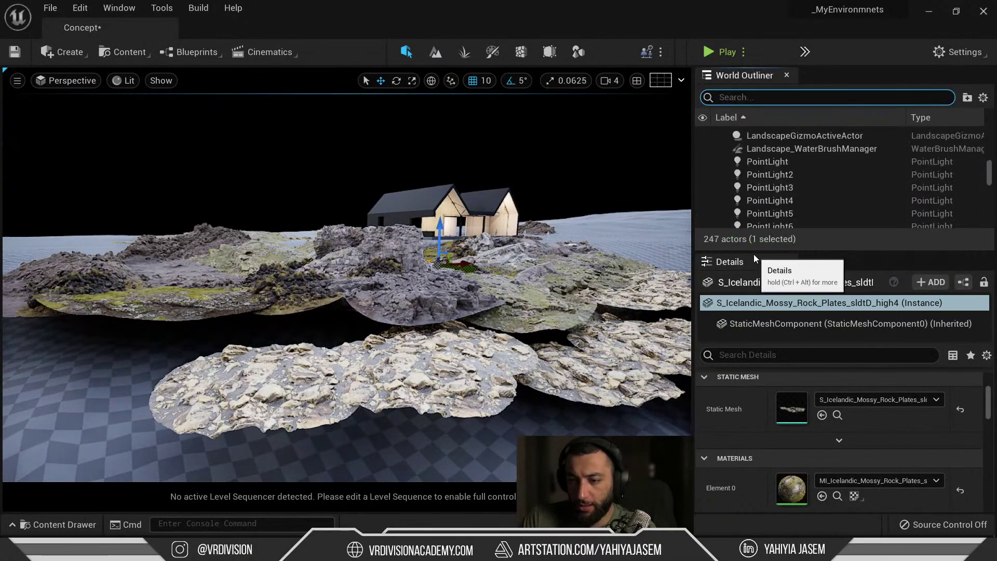
left_click_drag(753, 252, 760, 377)
scroll(834, 256, "up", 6)
left_click_drag(990, 195, 986, 117)
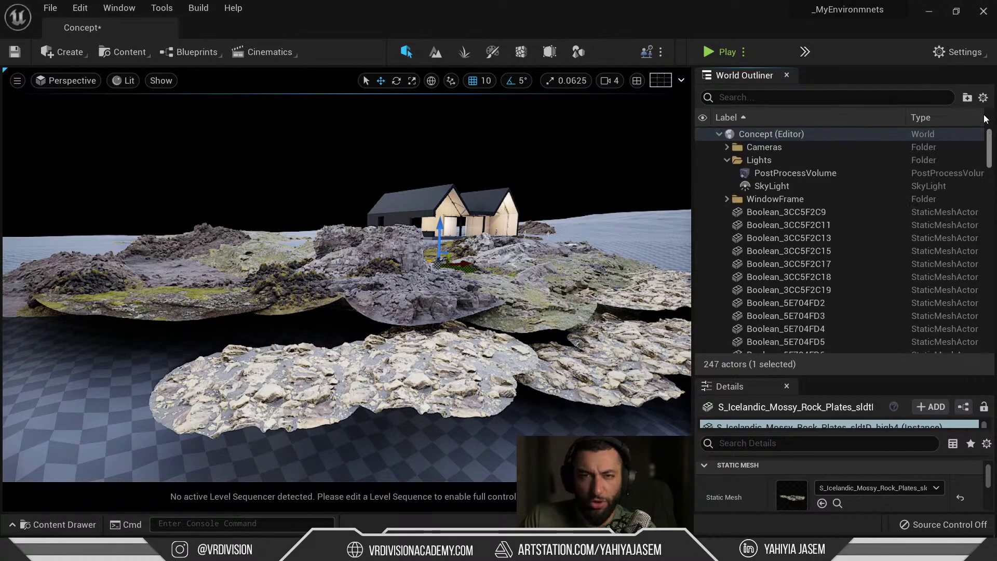
left_click(720, 134)
left_click(720, 134)
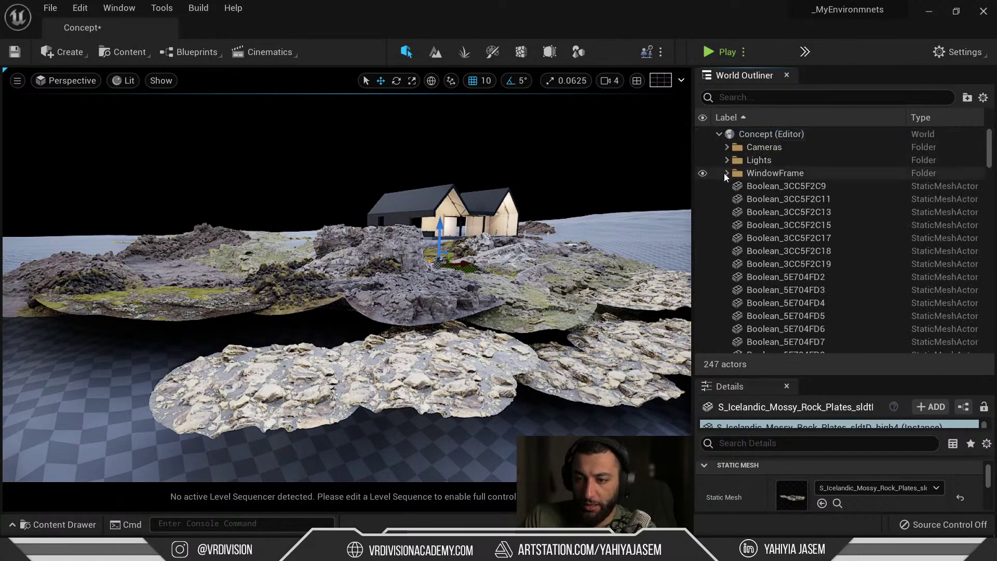
Step: Select all the static mesh actors of the house and rocks in the World Outliner, leaving out the CineCameraActor
double_click(750, 187)
scroll(813, 233, "down", 10)
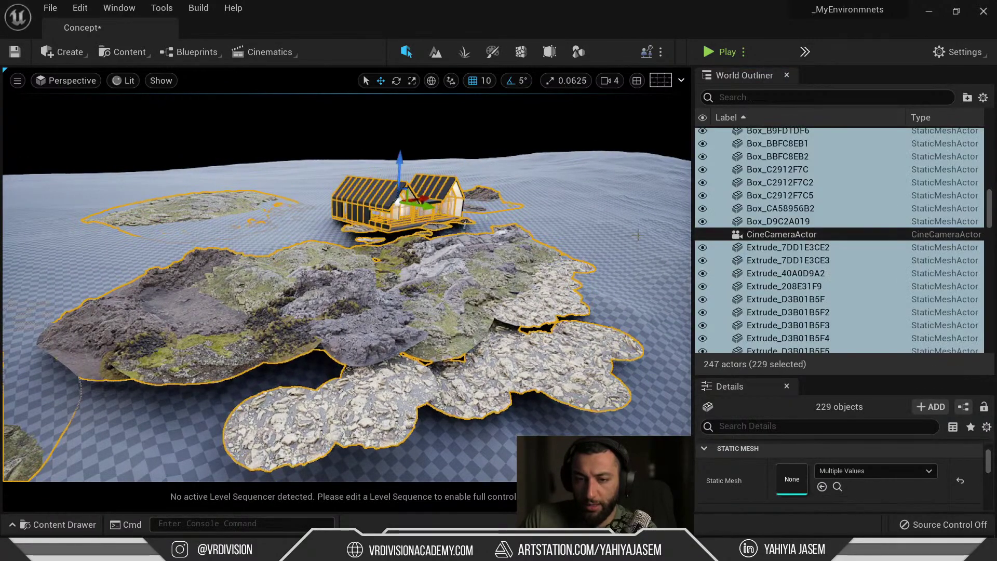
right_click_drag(415, 260, 369, 254)
right_click_drag(457, 267, 488, 268)
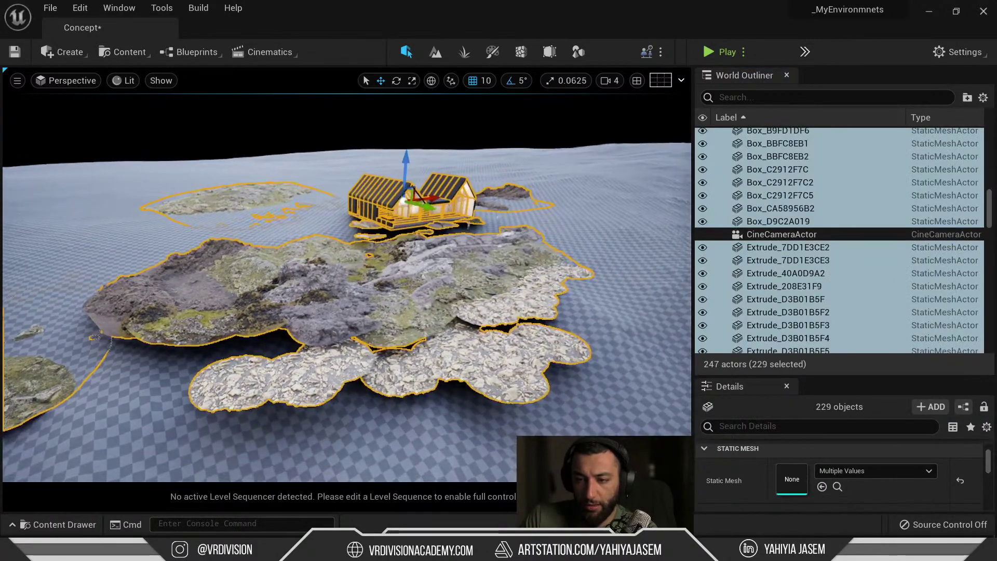
left_click(462, 269)
key("ctrl+z")
Step: Select the S_Icelandic_Terrain_taDvf_high10 rock and view the level in Unlit, Lit, Detail Lighting and Wireframe modes
left_click(470, 268)
key("alt+3")
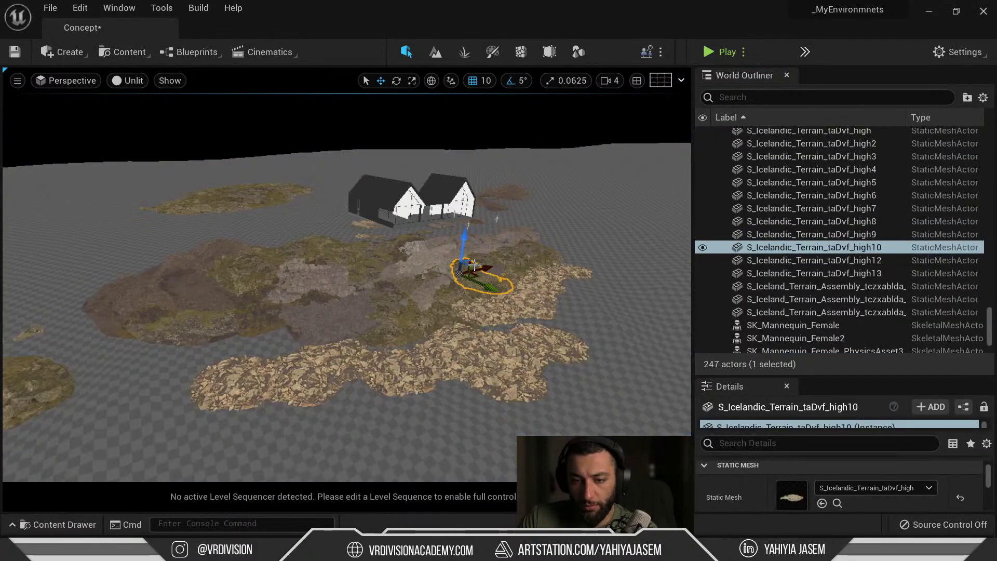
key("alt+4")
key("alt+5")
key("alt+2")
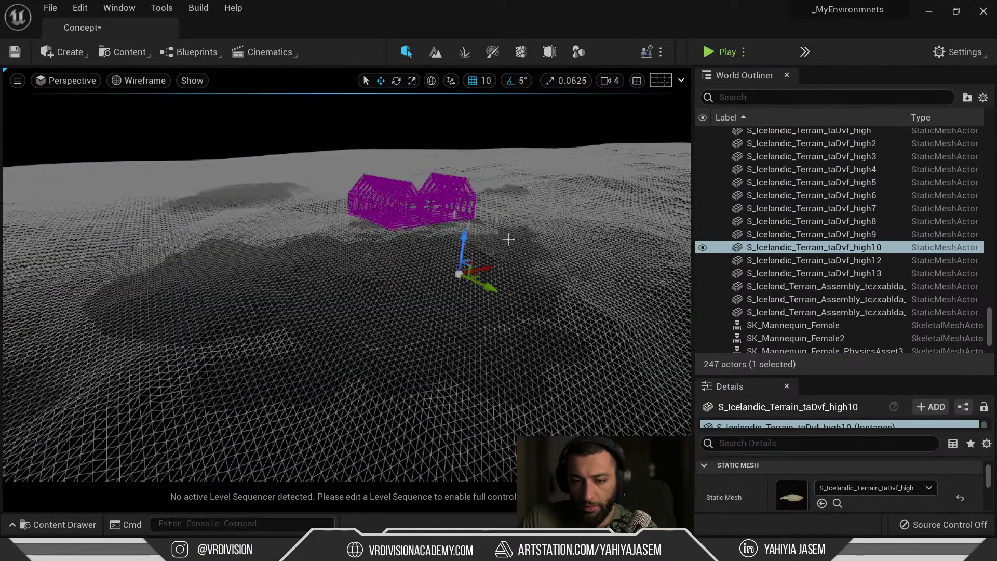
Step: Return the viewport to Lit mode and undo back to the isolated house and rock meshes
key("alt+4")
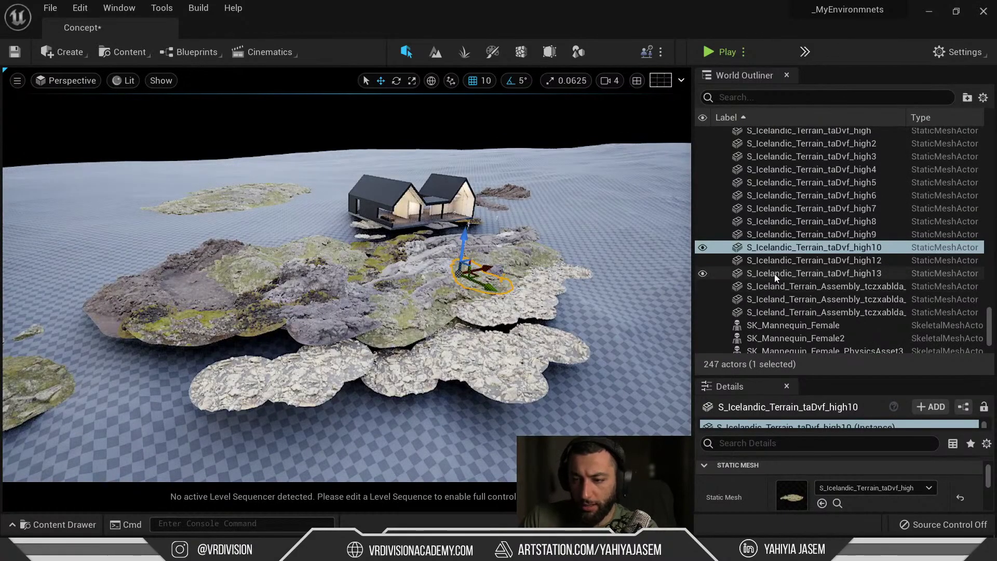
key("ctrl+z")
key("ctrl+z")
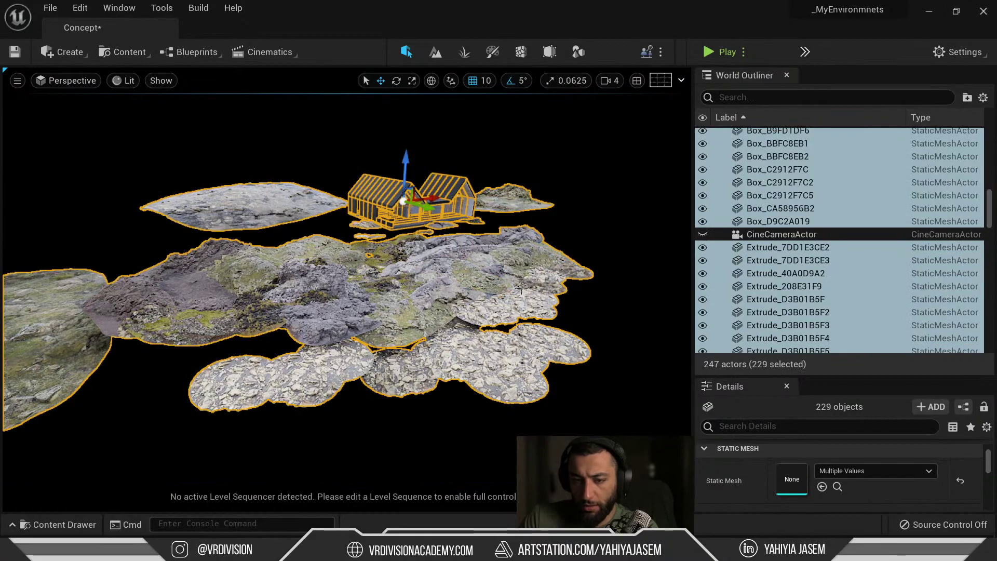
key("ctrl+z")
Step: Box-select the whole house in the Top wireframe view and focus on the selection in the Perspective view
key("alt+j")
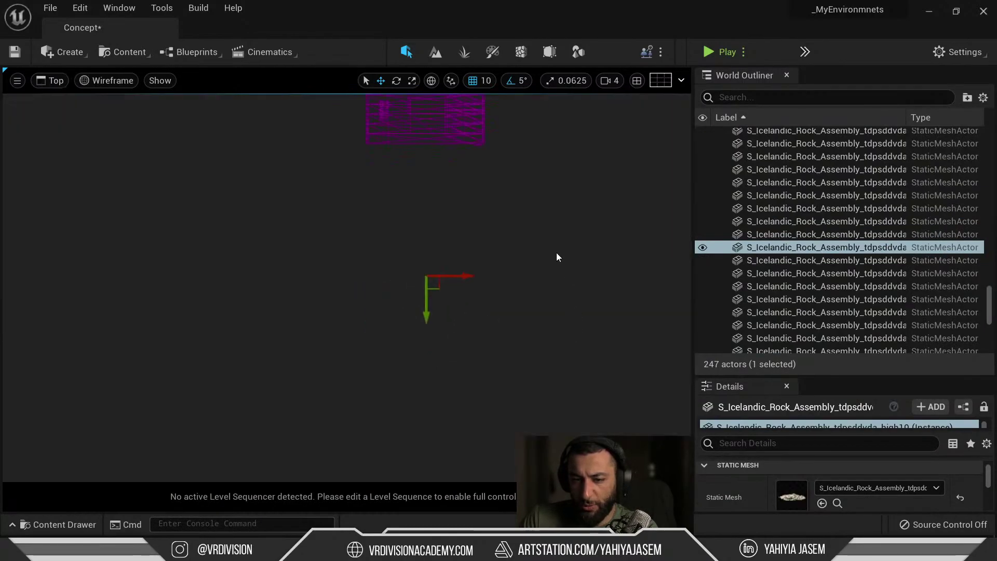
scroll(556, 253, "down", 4)
right_click_drag(556, 185, 526, 249)
scroll(471, 234, "up", 5)
left_click(474, 231)
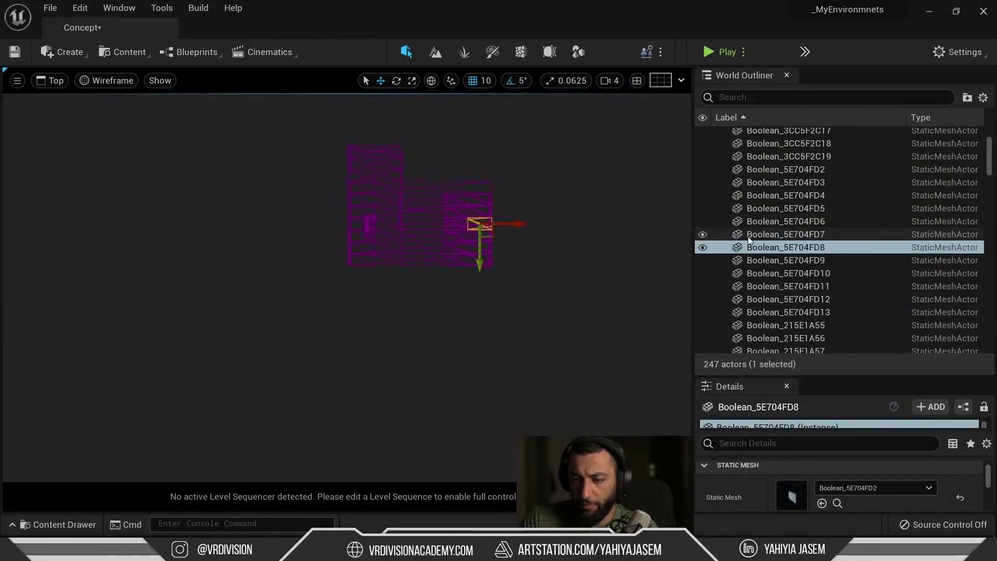
left_click_drag(540, 143, 318, 272)
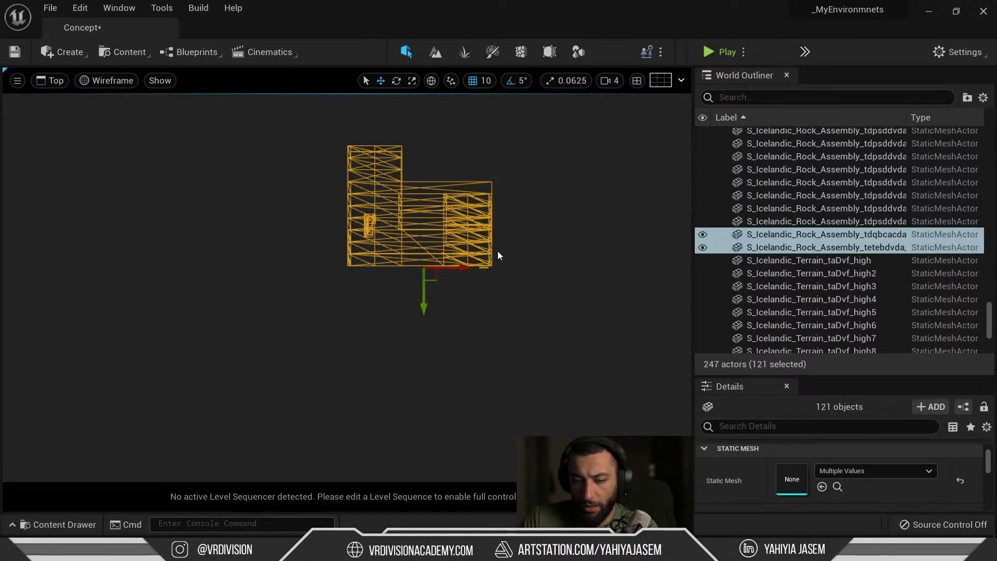
key("ctrl+z")
key("alt+g")
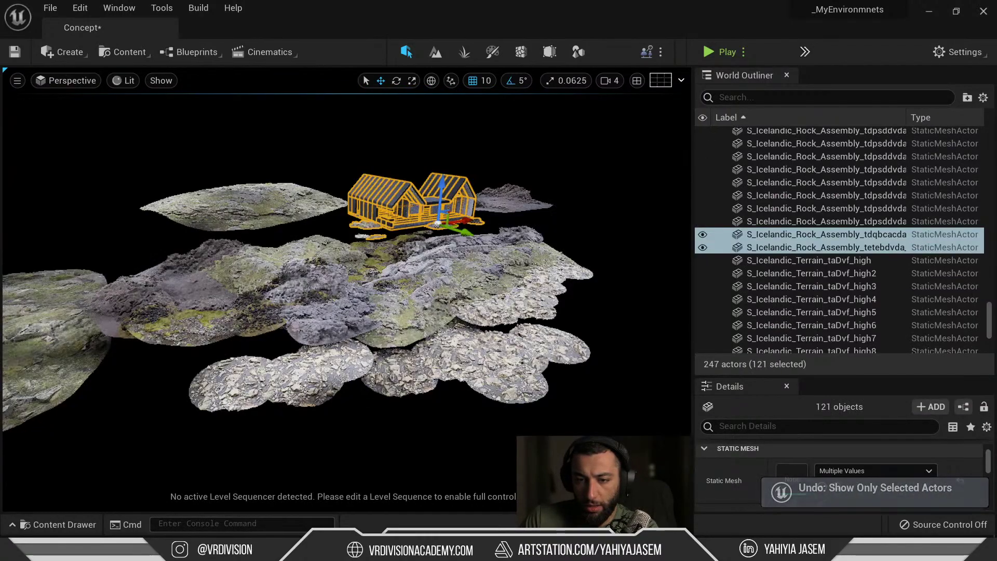
key("f")
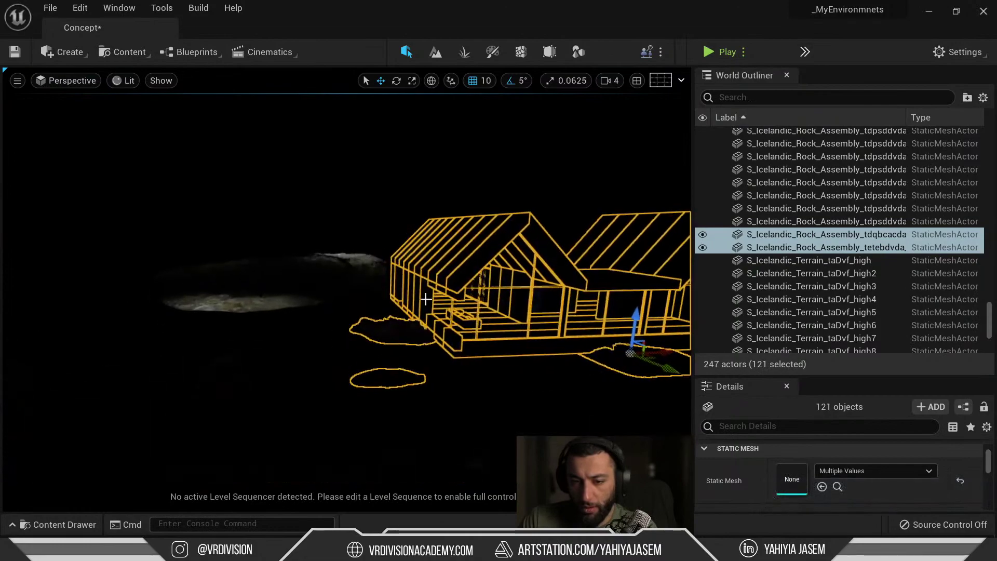
Step: Deselect the small rocks around the house's deck so that only the house parts stay selected
left_click(396, 327, "ctrl")
left_click(389, 374, "ctrl")
key("f")
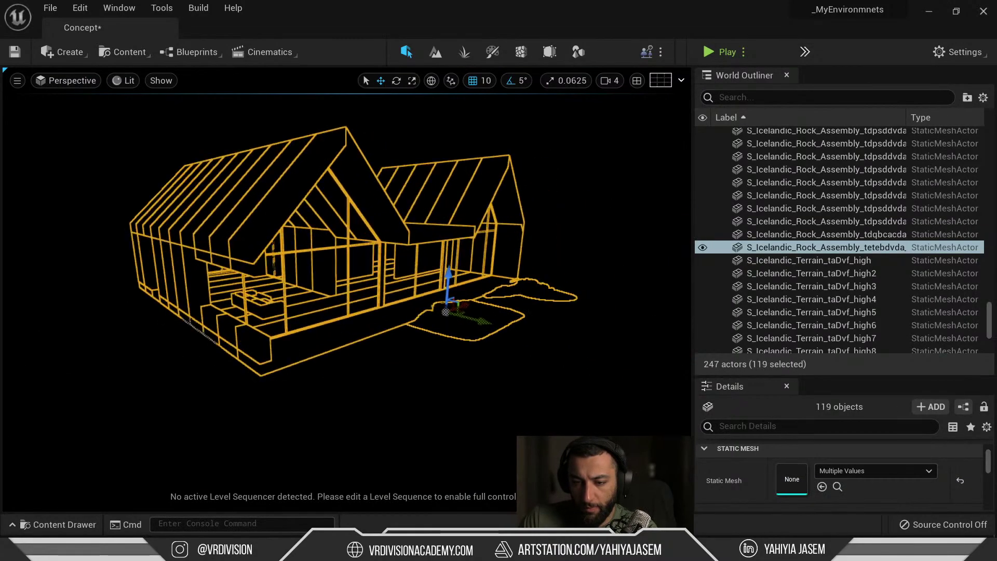
right_click_drag(412, 326, 453, 358)
left_click(412, 326, "ctrl")
left_click(457, 299, "ctrl")
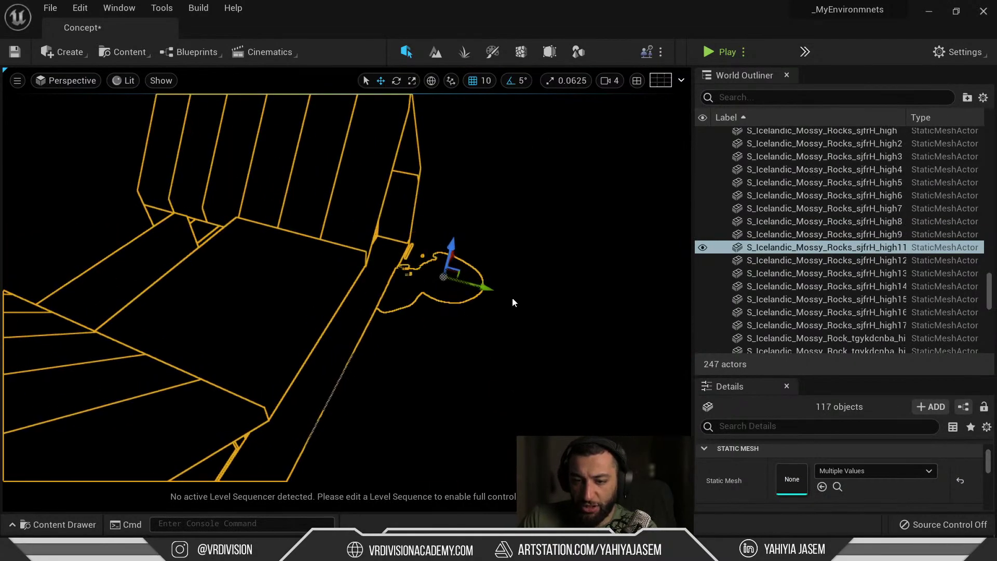
right_click_drag(513, 299, 439, 299)
left_click(379, 361, "ctrl")
left_click(358, 340, "ctrl")
right_click_drag(359, 340, 311, 314)
scroll(789, 228, "down", 7)
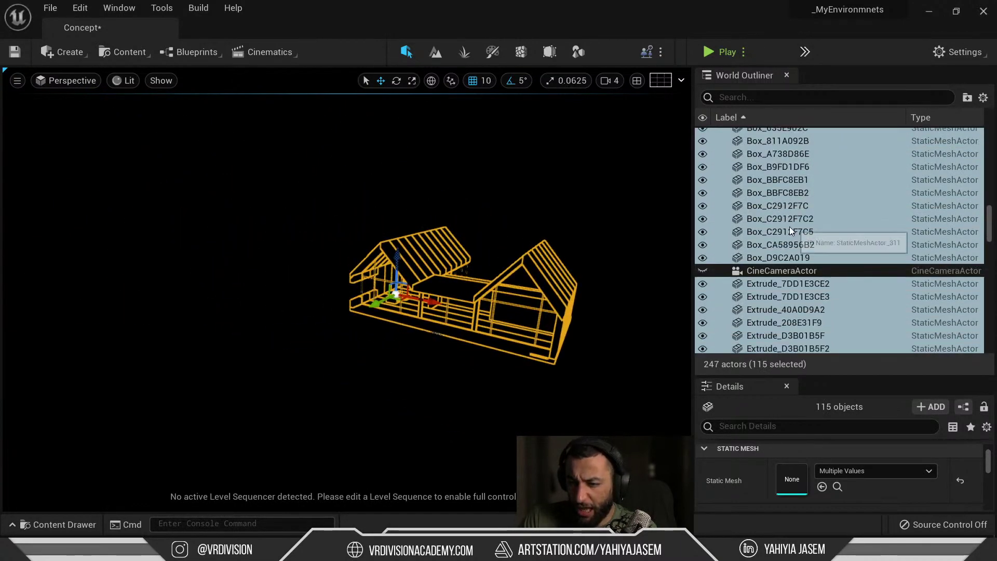
Step: Move the selected house parts into a new folder in the World Outliner
right_click(789, 211)
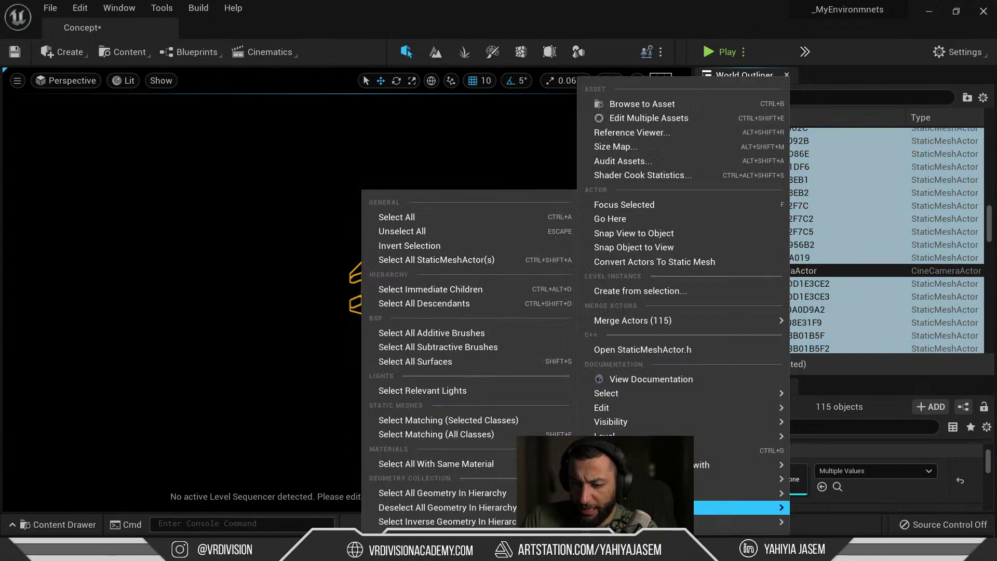
mouse_move(742, 507)
left_click(839, 444)
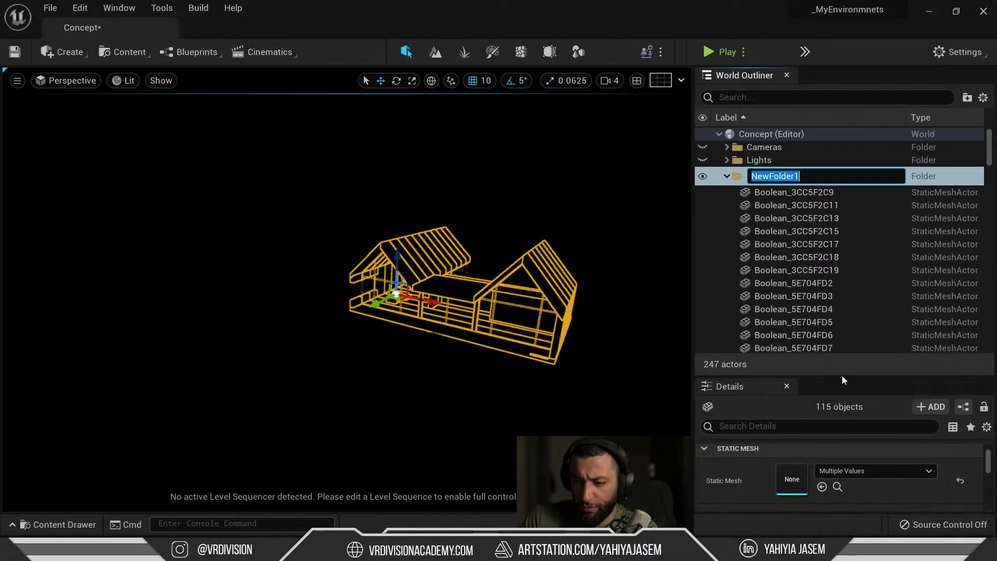
left_click(786, 211)
left_click(793, 177)
Step: Look through the new folder's actors in the World Outliner, checking several Box and Extrude meshes
scroll(856, 255, "down", 6)
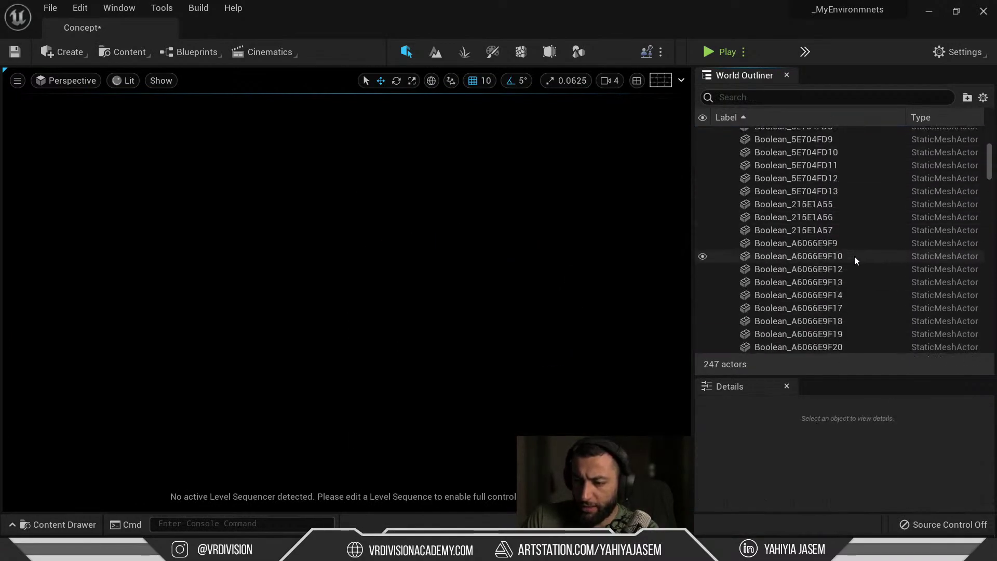
scroll(855, 256, "down", 10)
left_click(839, 267)
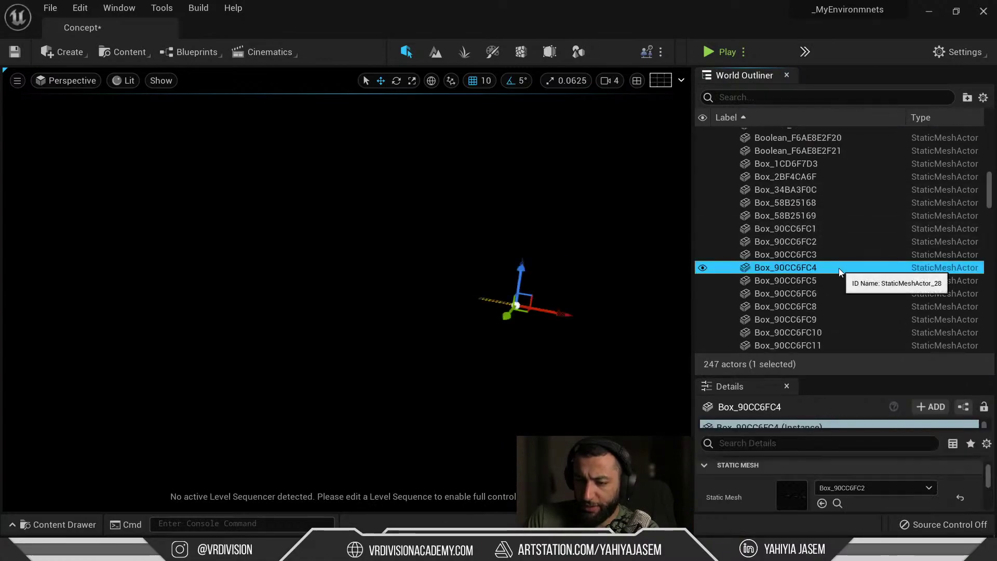
scroll(834, 272, "down", 5)
left_click(833, 281)
scroll(834, 244, "down", 6)
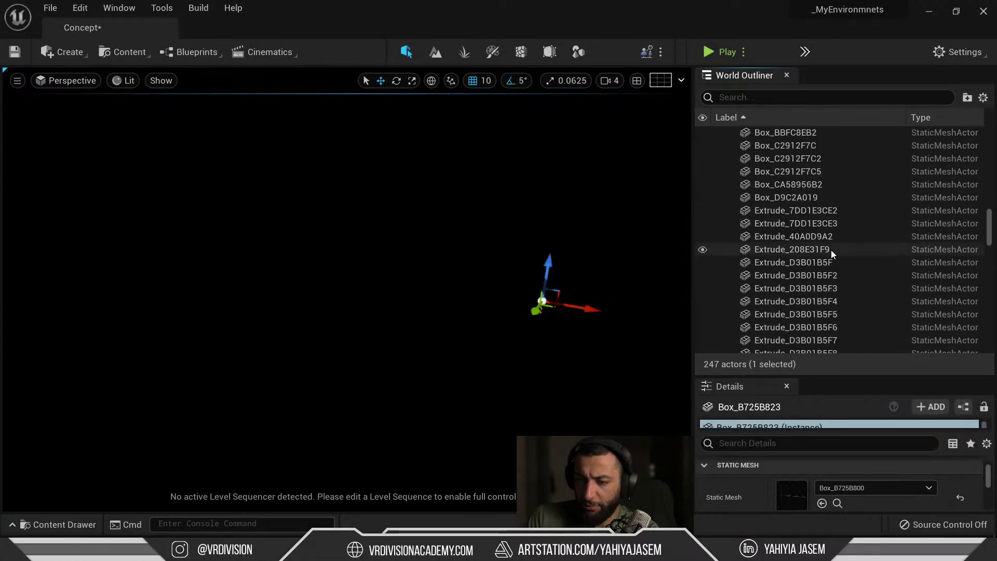
scroll(832, 250, "down", 5)
left_click(833, 234)
scroll(825, 208, "up", 12)
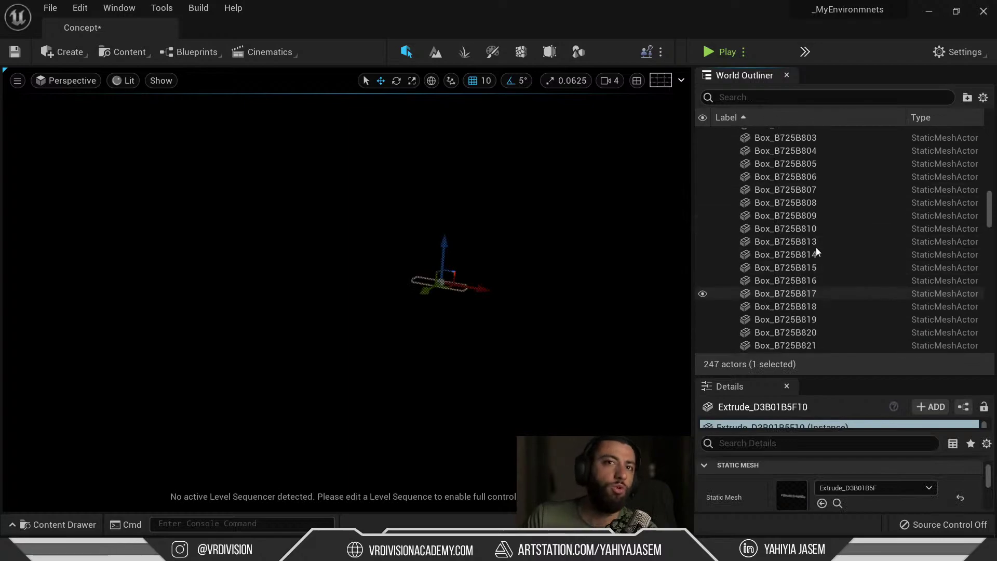
scroll(815, 248, "up", 15)
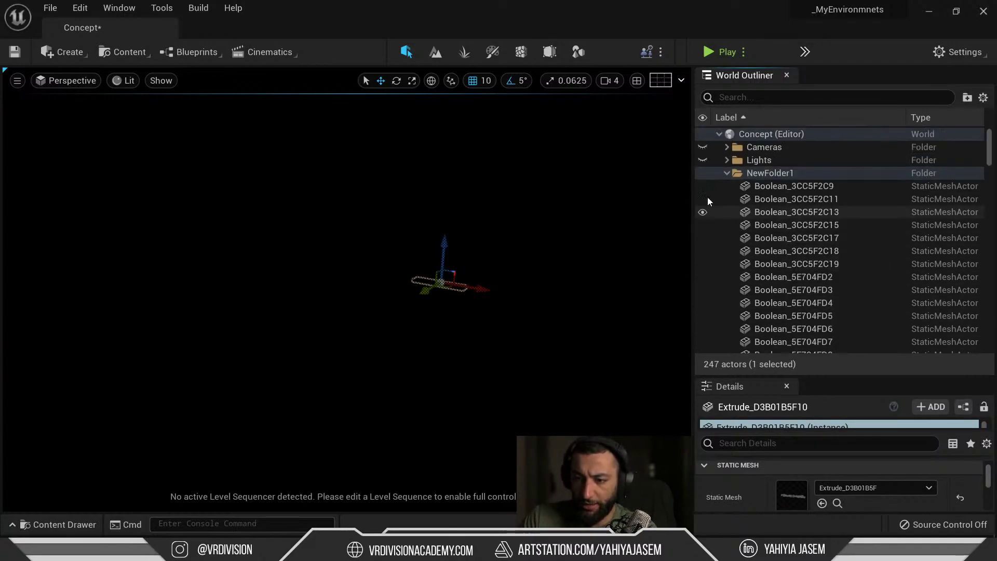
Step: Collapse the new folder of house parts and rename it House
left_click(726, 172)
left_click(766, 176)
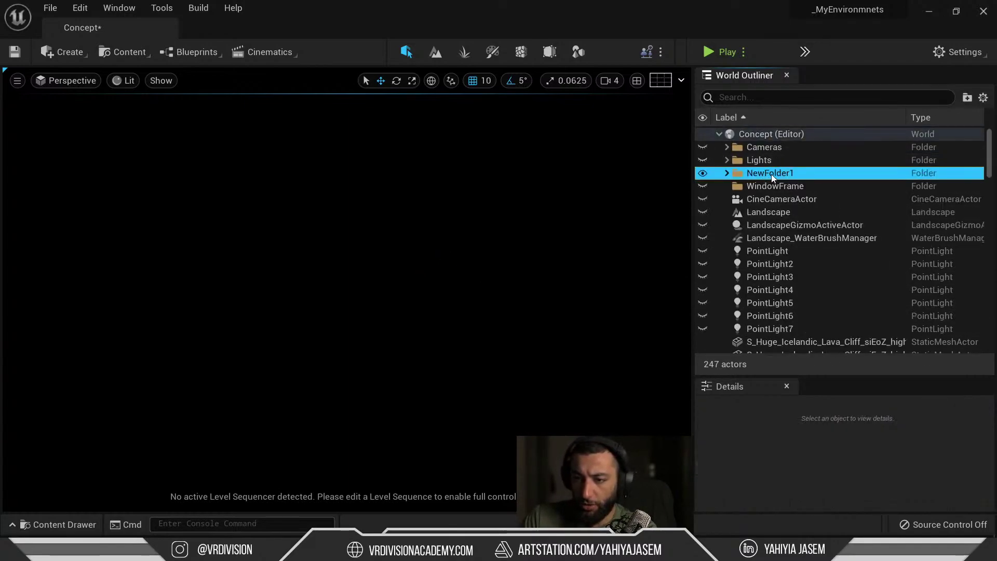
left_click(779, 173)
type("Hosu")
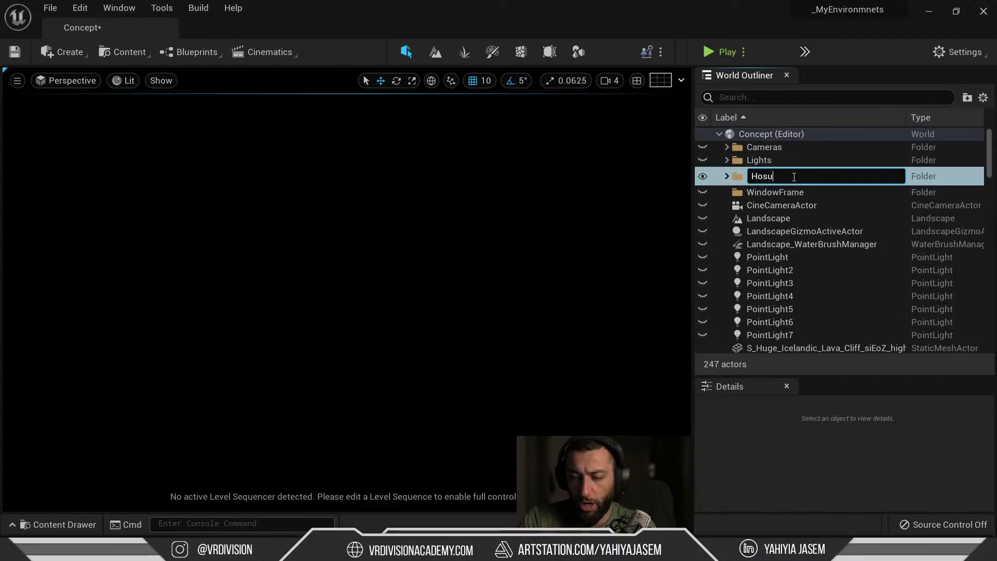
type("e")
key("Return")
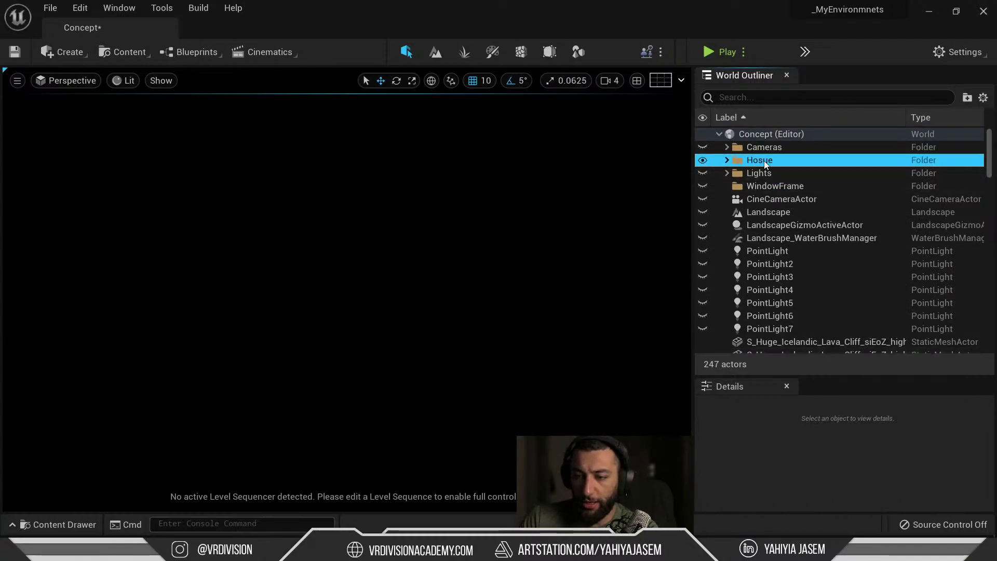
right_click(777, 160)
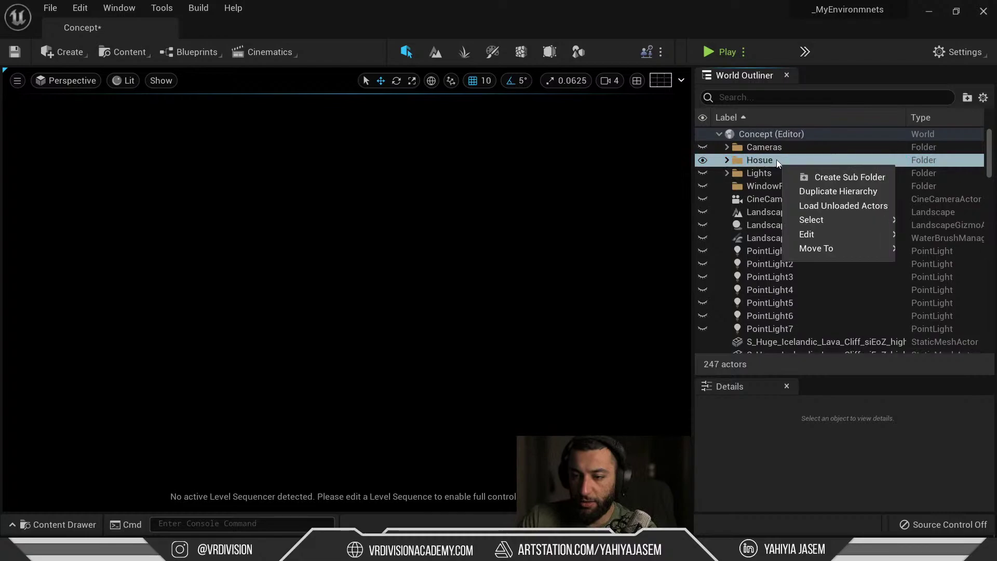
left_click(776, 160)
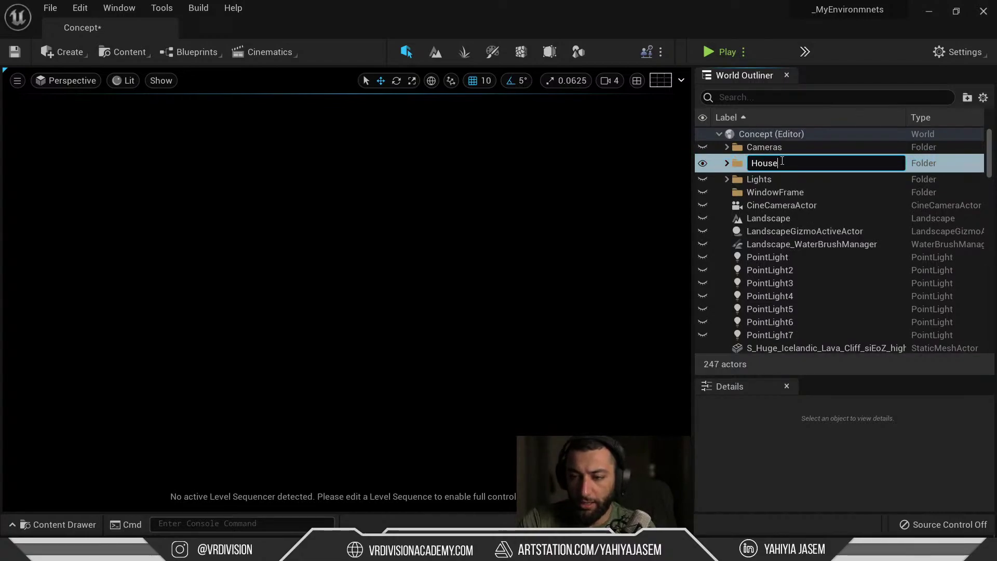
key("Return")
Step: Hide the House folder and select all the remaining visible rock meshes in Unlit mode
right_click_drag(516, 224, 516, 223)
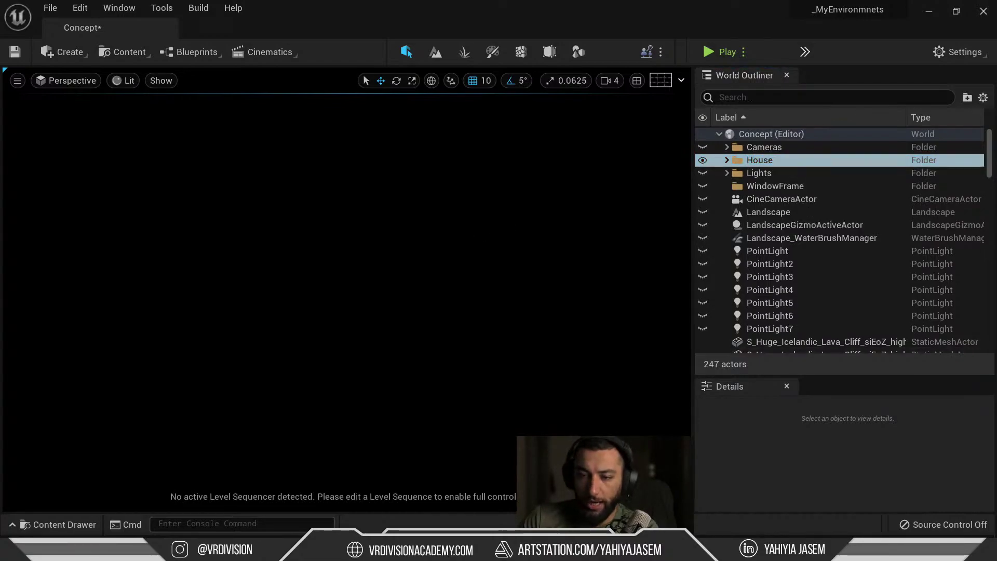
left_click(702, 160)
key("alt+3")
right_click_drag(360, 178, 360, 202)
key("ctrl+a")
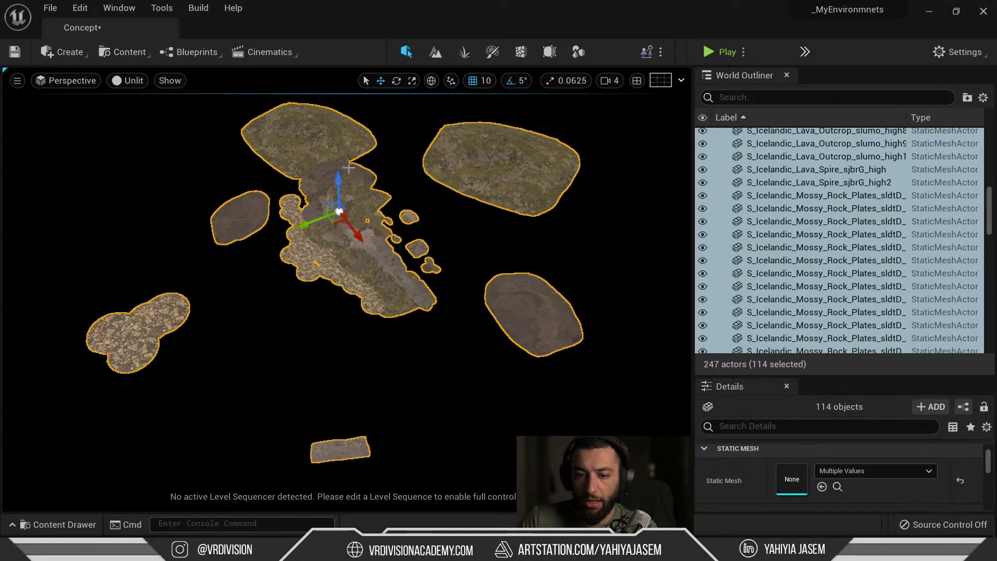
Step: Unhide all the hidden actors and switch the viewport to Lit mode, keeping the rocks selected
key("w")
right_click_drag(432, 161, 438, 153)
key("ctrl+h")
key("w")
right_click_drag(497, 251, 519, 233)
key("alt+4")
right_click_drag(385, 249, 389, 248)
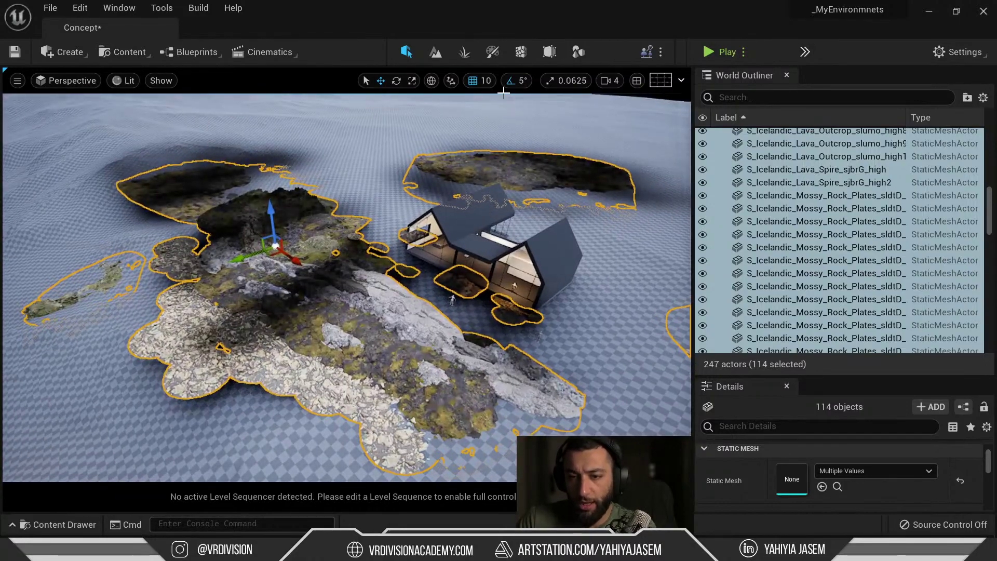
Step: Turn on Surface Snapping for moving actors
left_click(451, 81)
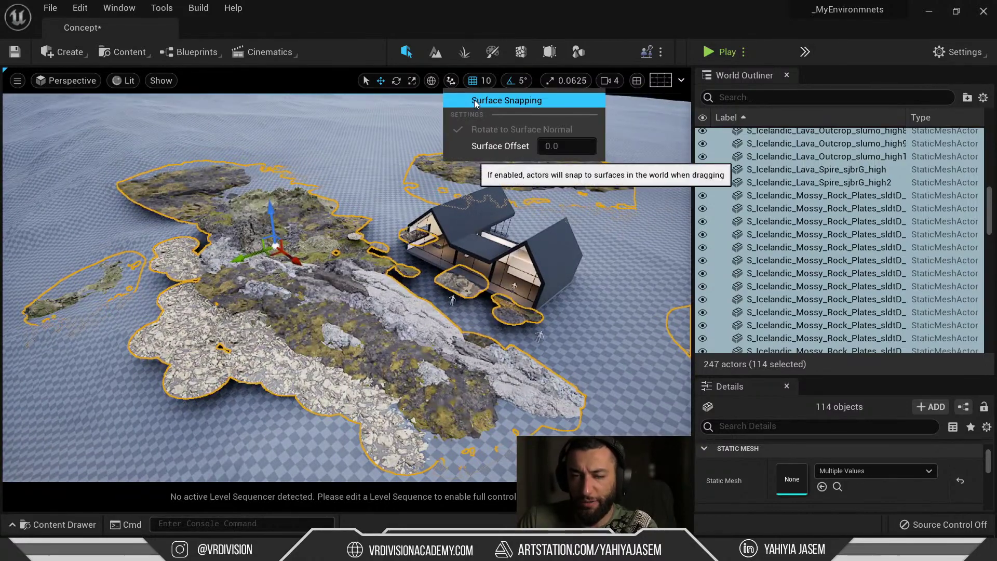
left_click(474, 101)
key("w")
right_click_drag(468, 266, 508, 277)
key("e")
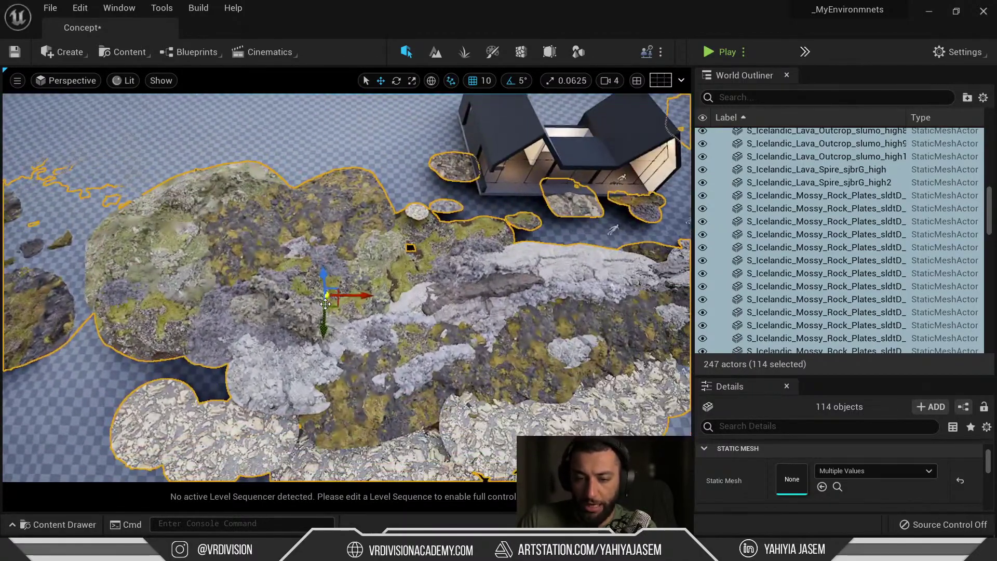
Step: Try to move the selected rocks with Surface Snapping and undo the moves
left_click_drag(339, 305, 346, 304)
key("Escape")
right_click_drag(359, 303, 375, 230)
key("w")
key("s")
key("e")
right_click_drag(411, 306, 419, 304)
key("ctrl+z")
key("ctrl+z")
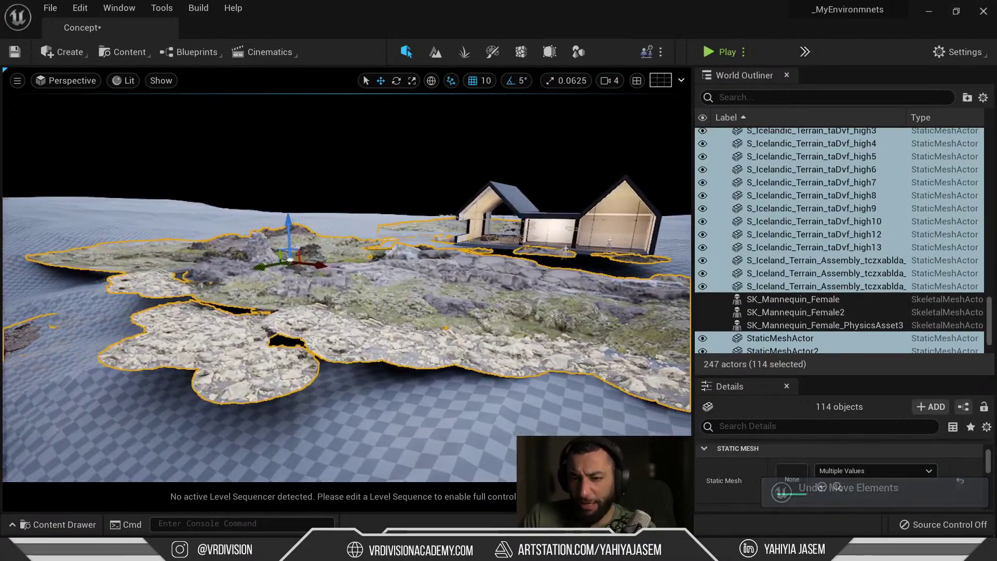
Step: Try to lower and shift the rock selection across the landscape, undoing back to its original placement
right_click_drag(277, 236, 277, 236)
left_click_drag(400, 229, 410, 294)
left_click_drag(530, 376, 475, 341)
key("ctrl+z")
key("ctrl+z")
key("ctrl+z")
key("ctrl+z")
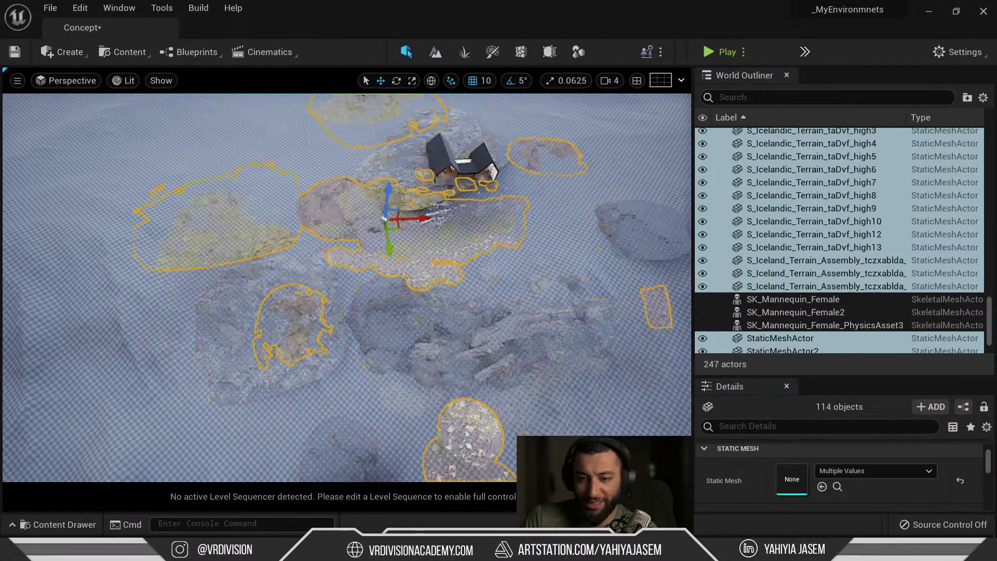
key("ctrl+z")
Step: Deselect the outlying rock pieces scattered around the landscape, keeping the main rock cluster by the house selected
left_click(236, 237, "ctrl")
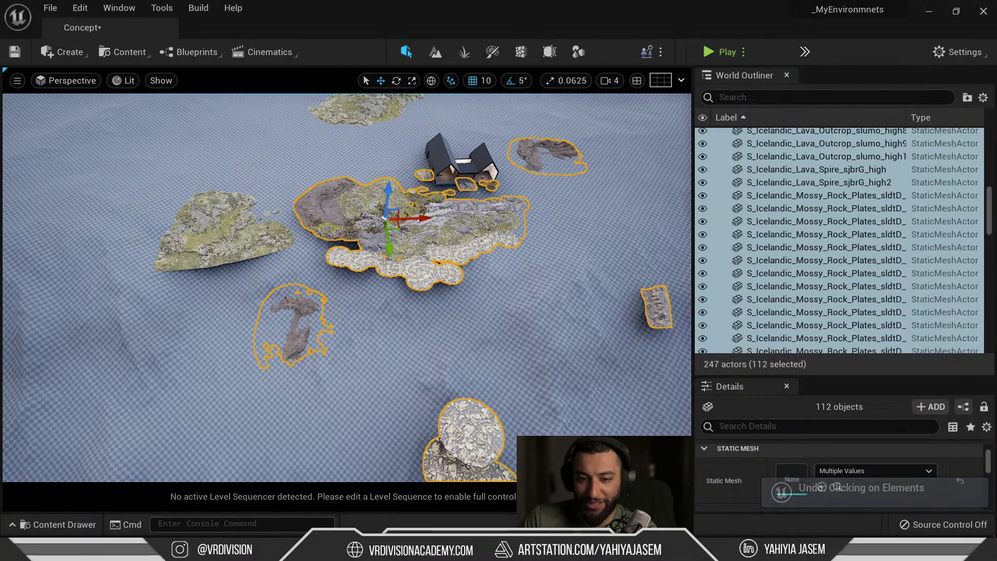
left_click(298, 326, "ctrl")
right_click_drag(416, 322, 434, 338)
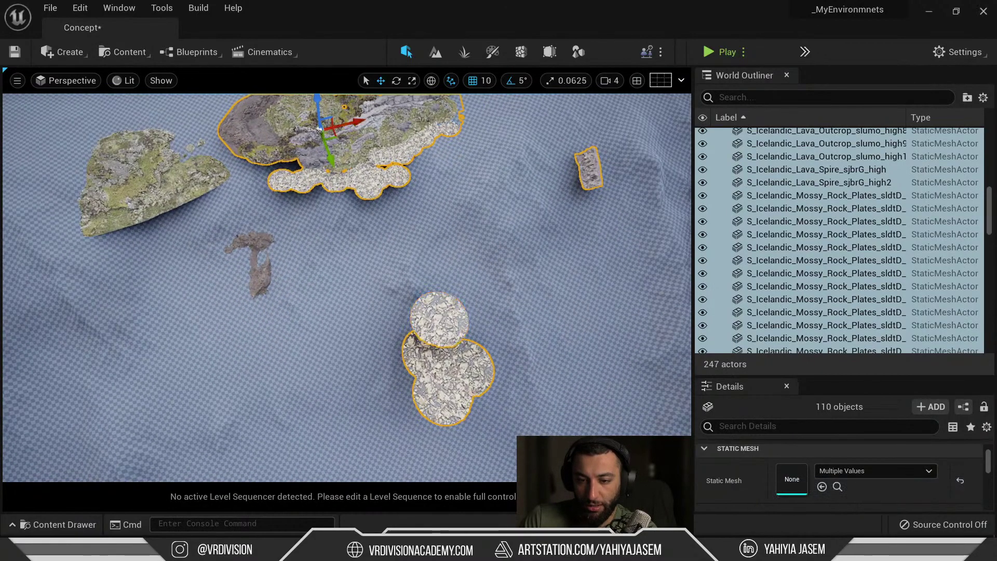
left_click(439, 370, "ctrl")
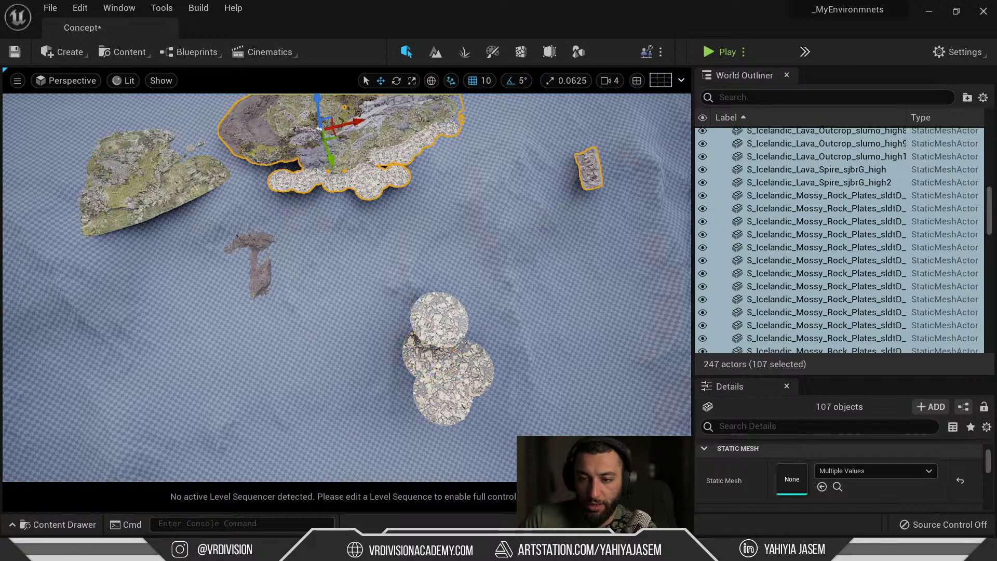
right_click_drag(452, 269, 450, 223)
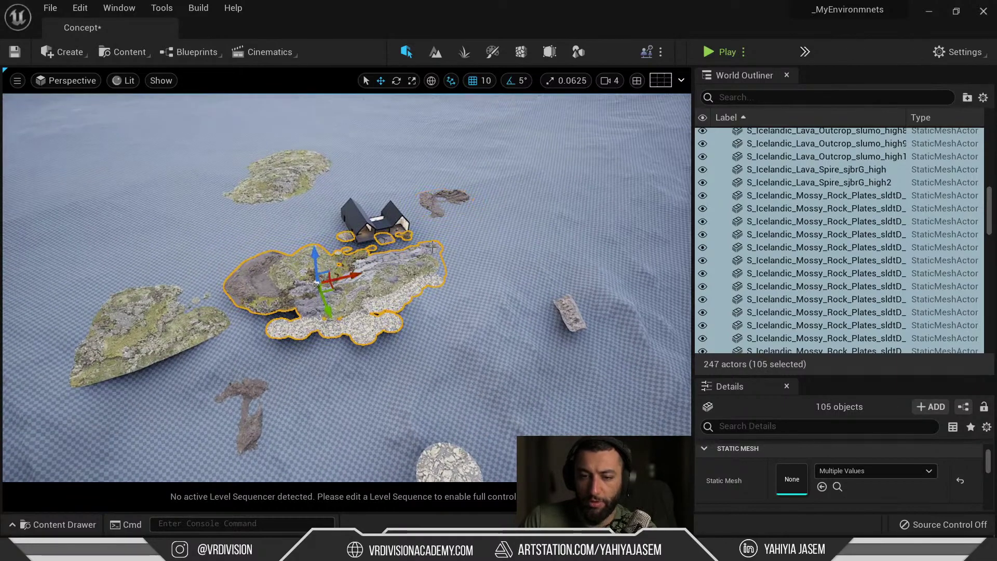
Step: Move the selected rock cluster along the ground away from the house with Surface Snapping and focus on it
scroll(433, 249, "up", 3)
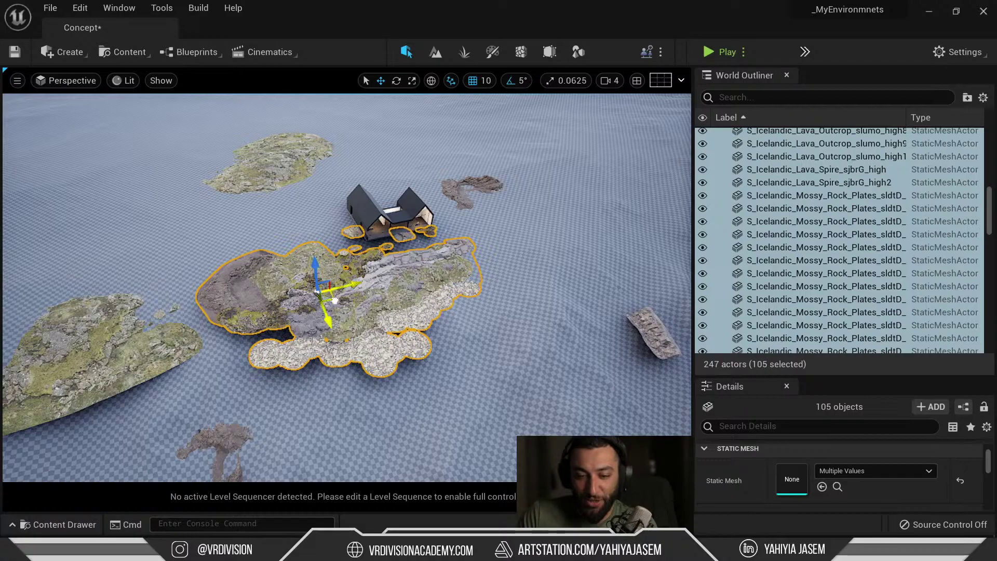
left_click_drag(334, 300, 313, 353)
key("f")
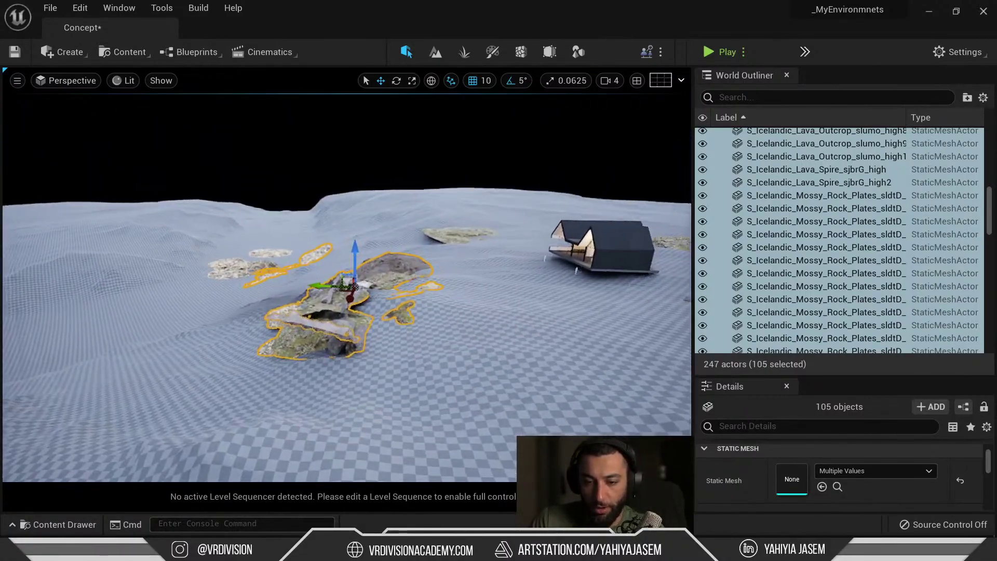
Step: Check the Surface Snapping settings and move the selected rock cluster across the landscape onto the slope in front of the house
key("w")
right_click_drag(406, 252, 398, 314)
key("s")
left_click_drag(479, 289, 223, 339)
key("w")
right_click_drag(223, 338, 455, 150)
key("a")
key("s")
left_click(451, 81)
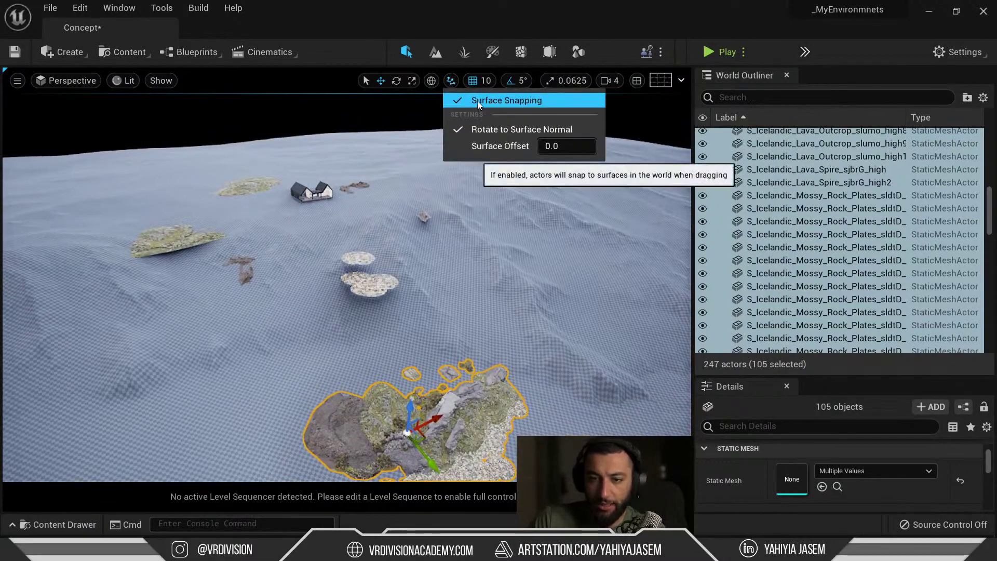
right_click_drag(456, 218, 452, 268)
key("e")
left_click_drag(418, 412, 332, 218)
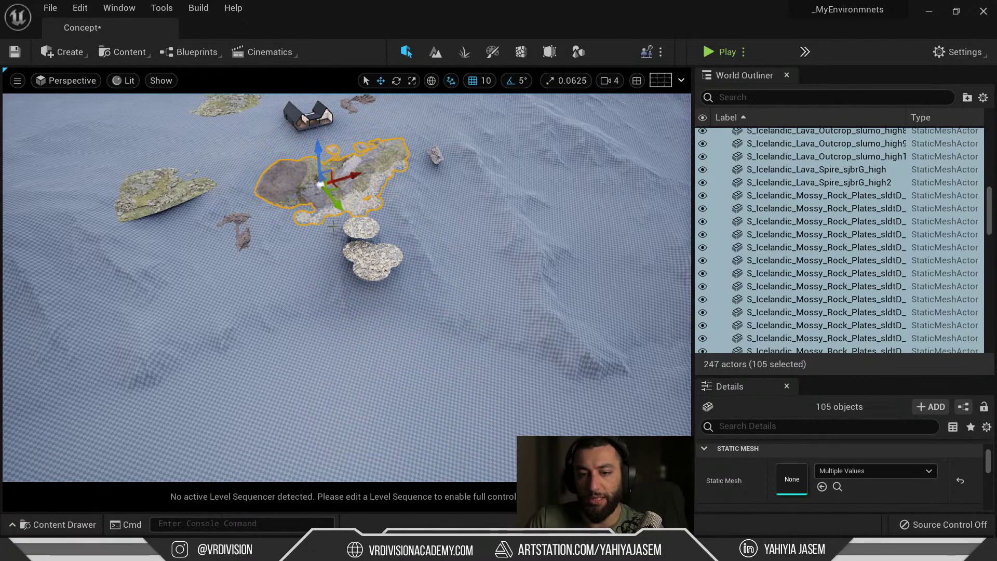
Step: Restore the rock cluster selection, duplicate it across the slope in front of the house to extend the rocky ground, and deselect
key("Escape")
right_click_drag(332, 218, 332, 203)
key("w")
key("ctrl+z")
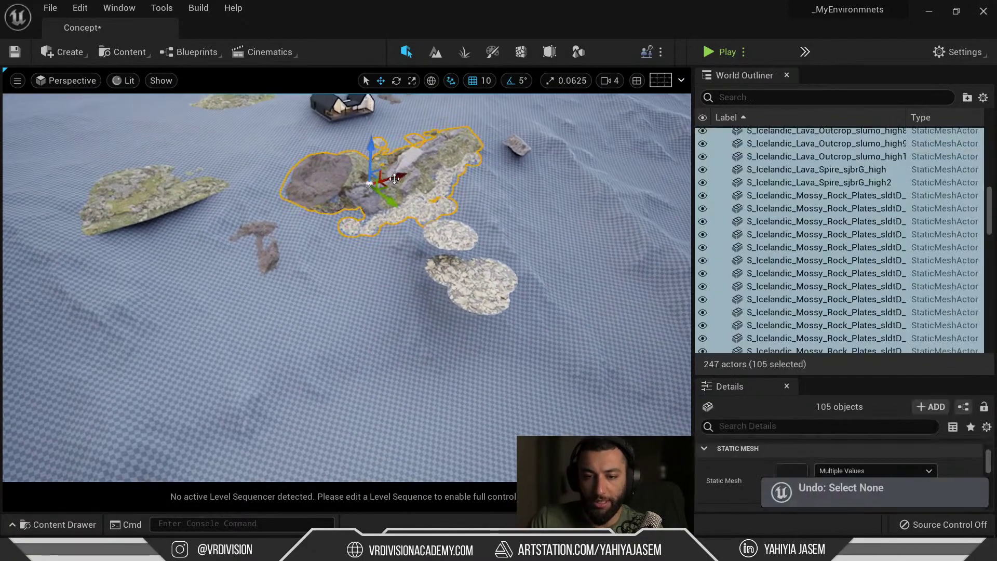
key("ctrl+z")
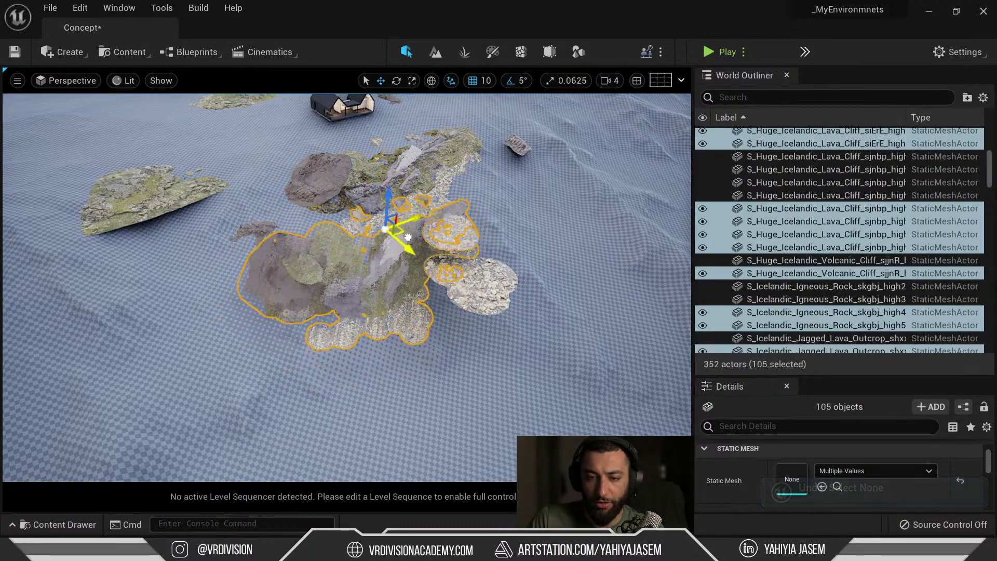
left_click_drag(399, 264, 580, 306, "alt")
key("Escape")
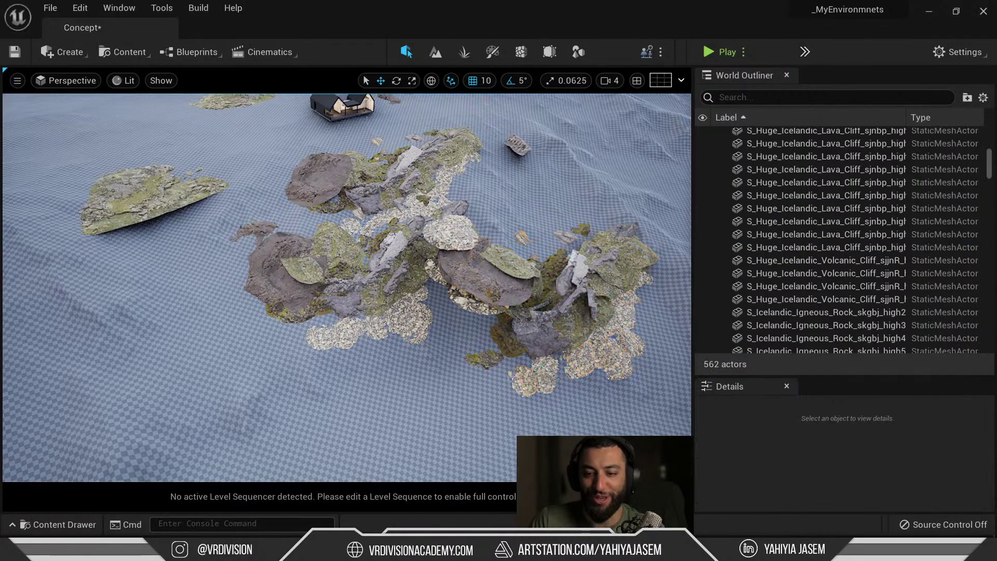
Step: Reselect the newest rock cluster copy, shift it uphill beside the original cluster to fill the bare ground, and deselect it
mouse_move(396, 227)
right_mouse_down()
mouse_move(382, 215)
mouse_move(397, 226)
right_mouse_up()
key("ctrl+z")
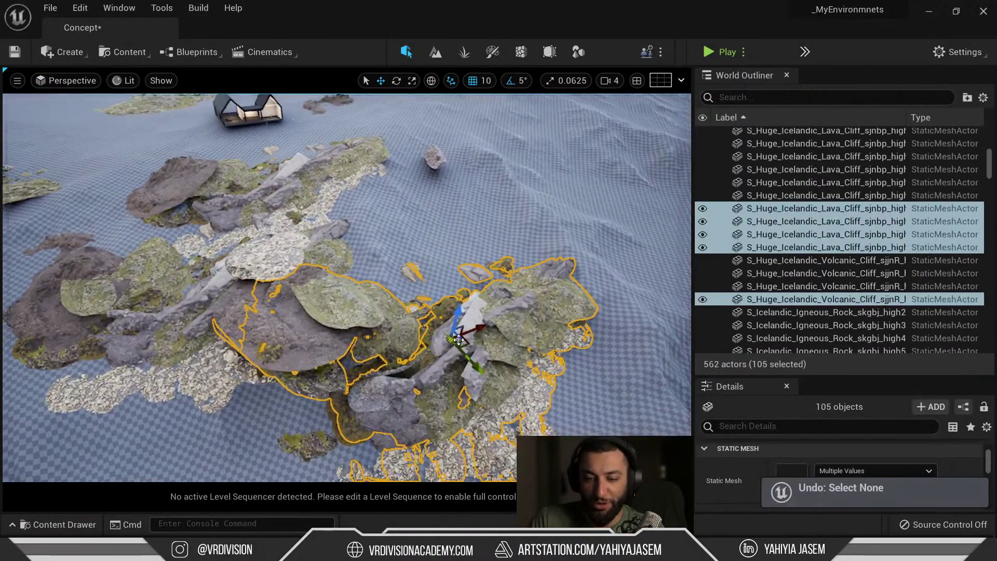
left_click_drag(463, 283, 450, 237)
key("Escape")
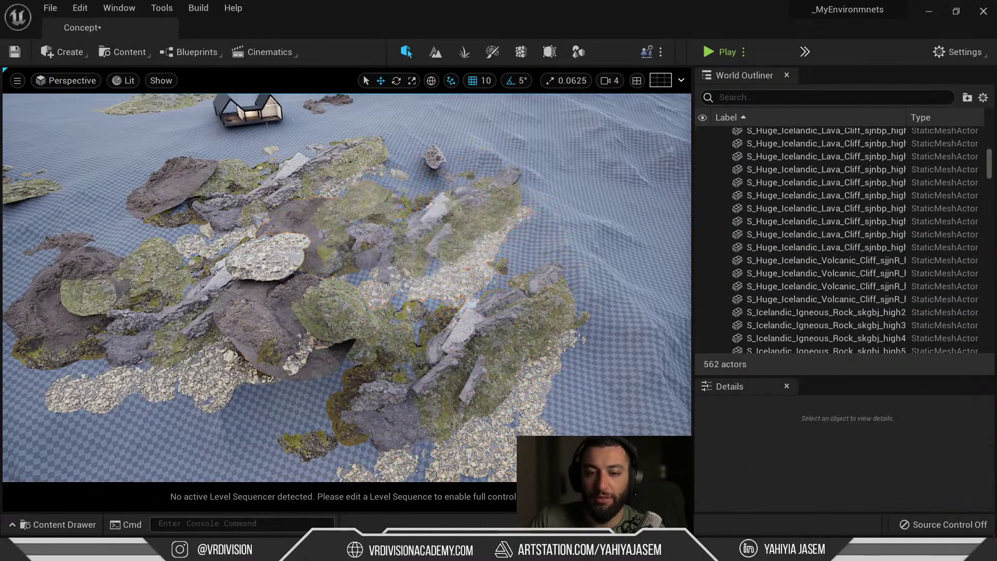
Step: Review the duplicated rock clusters around the house in a full-screen view and restore the Landscape selection
right_click_drag(451, 236, 421, 240)
right_click(466, 260)
key("Escape")
key("Escape")
key("F11")
key("ctrl+z")
key("F11")
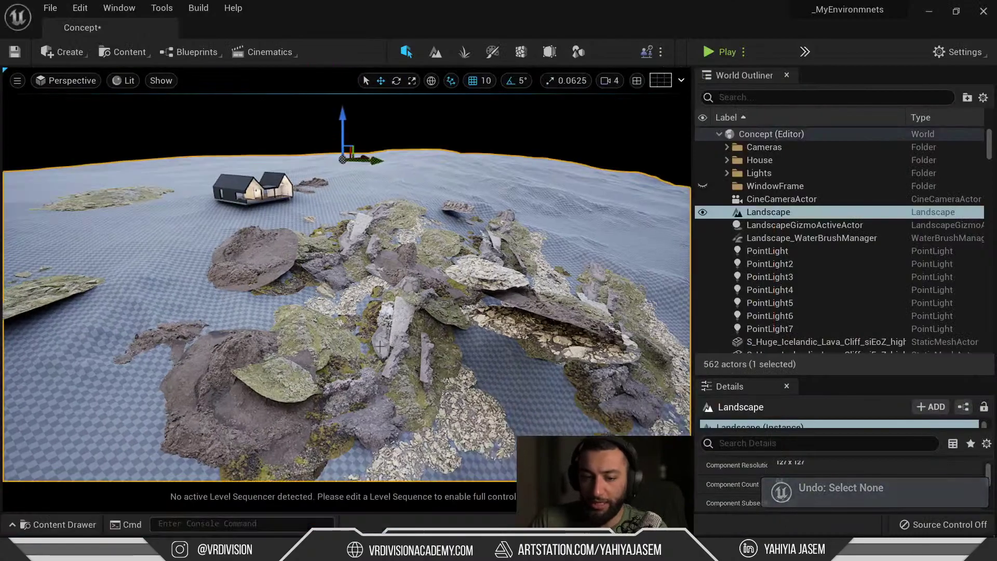
Step: Switch to the browser and bring up the ASUS ProArt Studiobook Pro 16 OLED product page
mouse_move(272, 548)
left_click(314, 492)
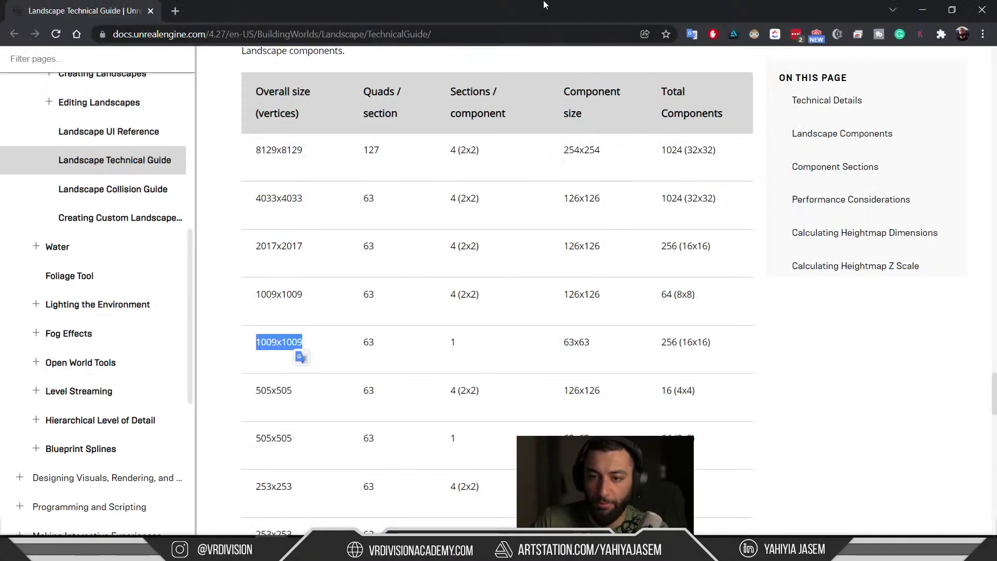
key("alt+Tab")
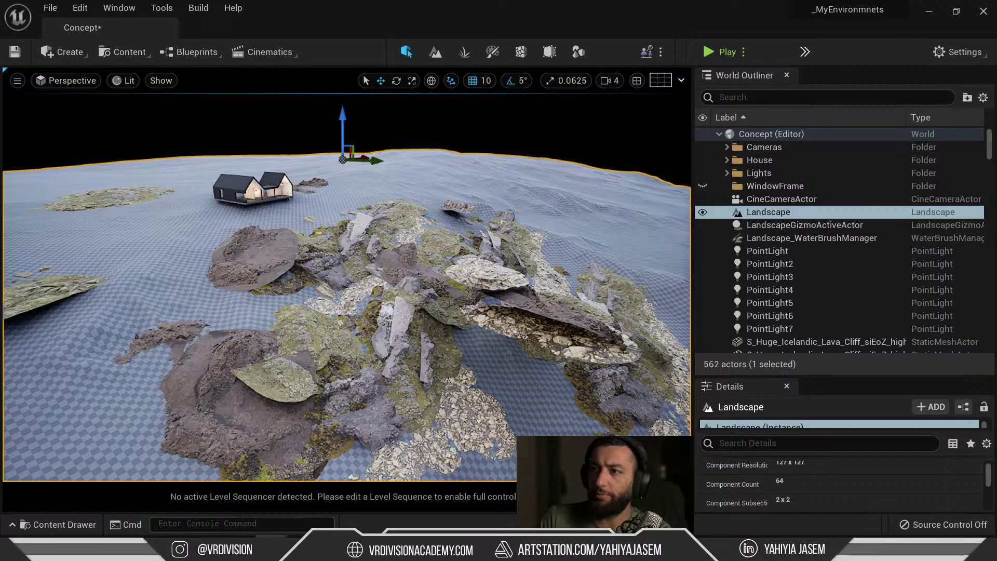
key("alt+Tab")
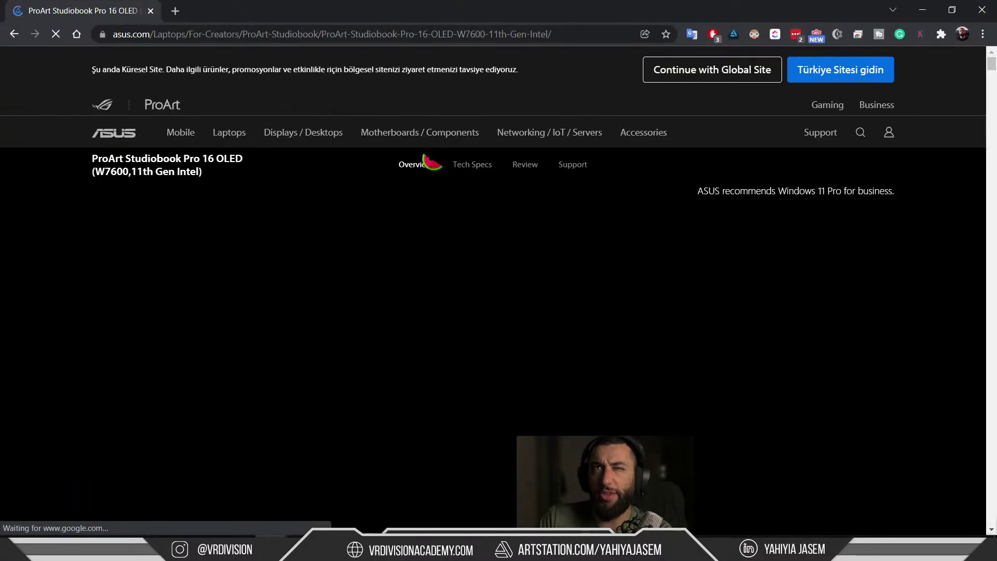
Step: Look through the ASUS ProArt Studiobook Pro 16 OLED overview page down to its product description and beyond
scroll(433, 171, "down", 2)
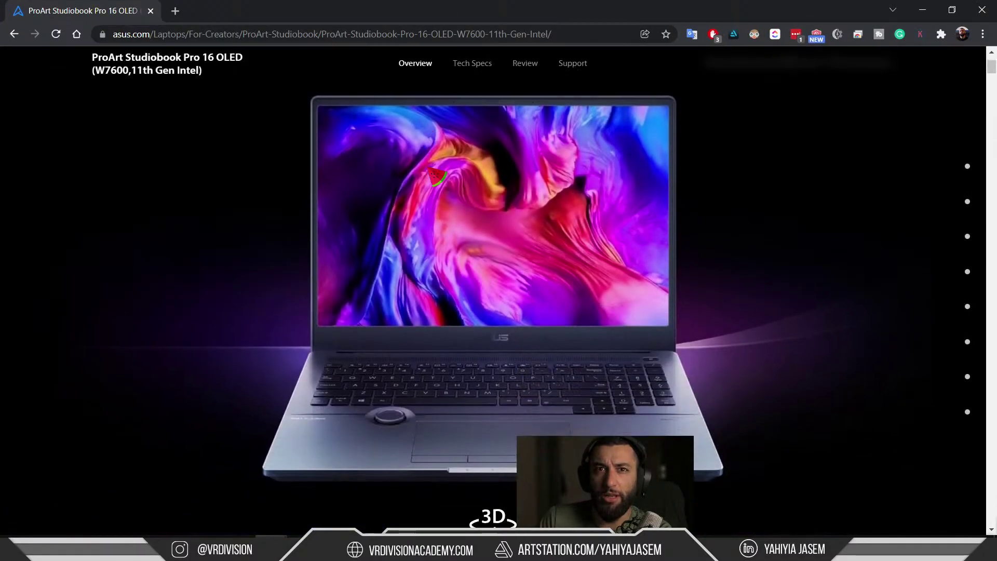
scroll(432, 171, "down", 1)
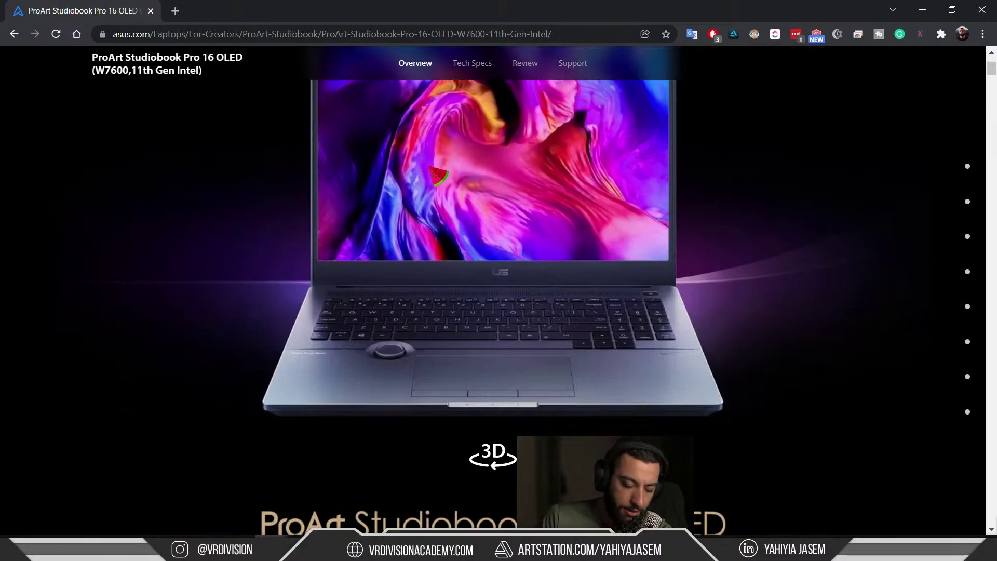
scroll(432, 171, "down", 5)
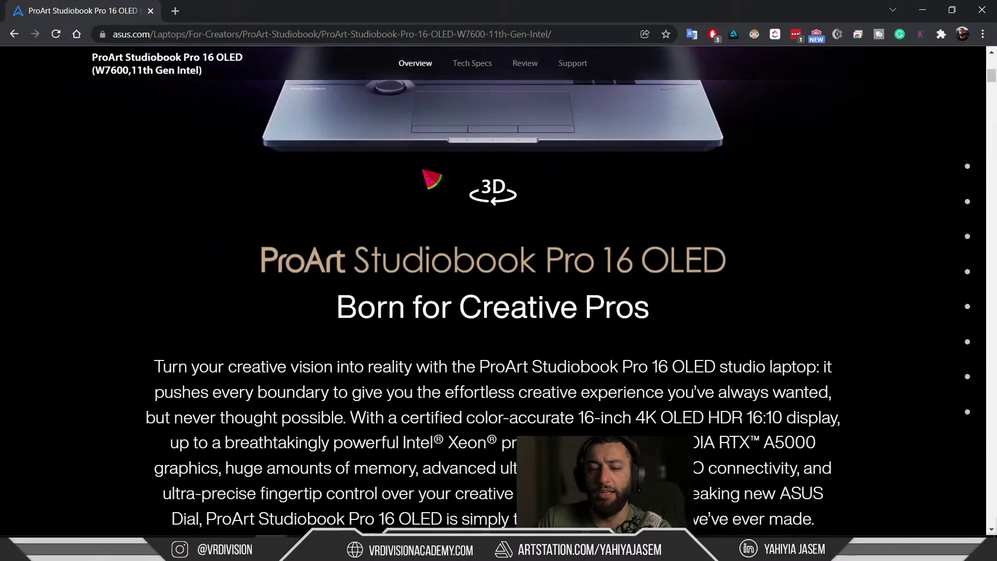
scroll(445, 186, "down", 10)
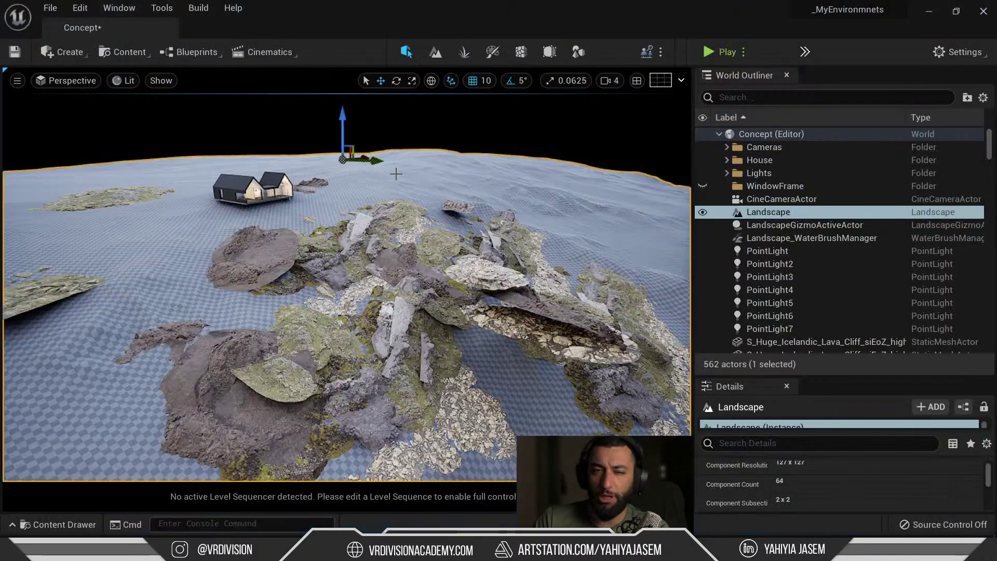
right_click_drag(347, 287, 350, 333)
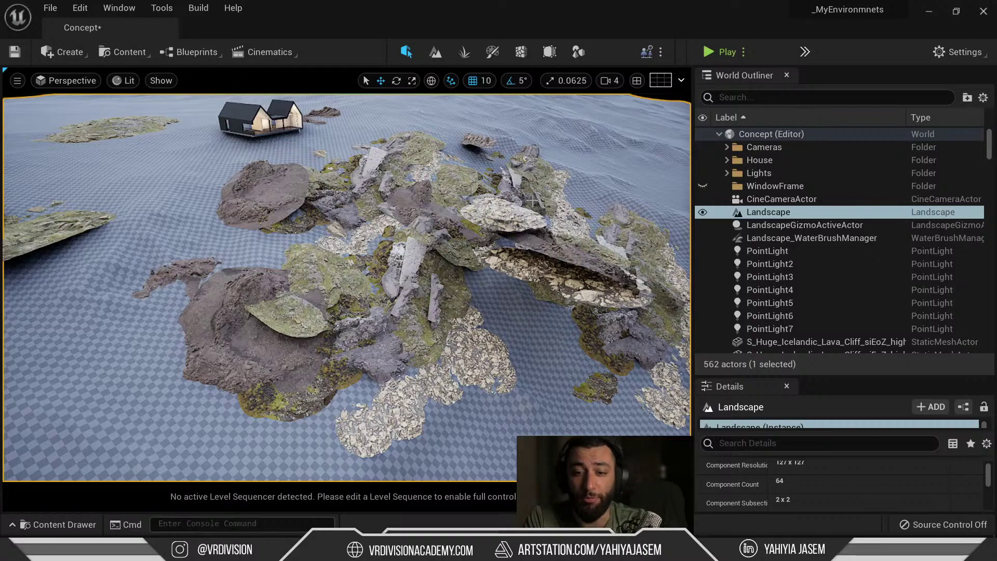
key("w")
right_click_drag(373, 233, 384, 201)
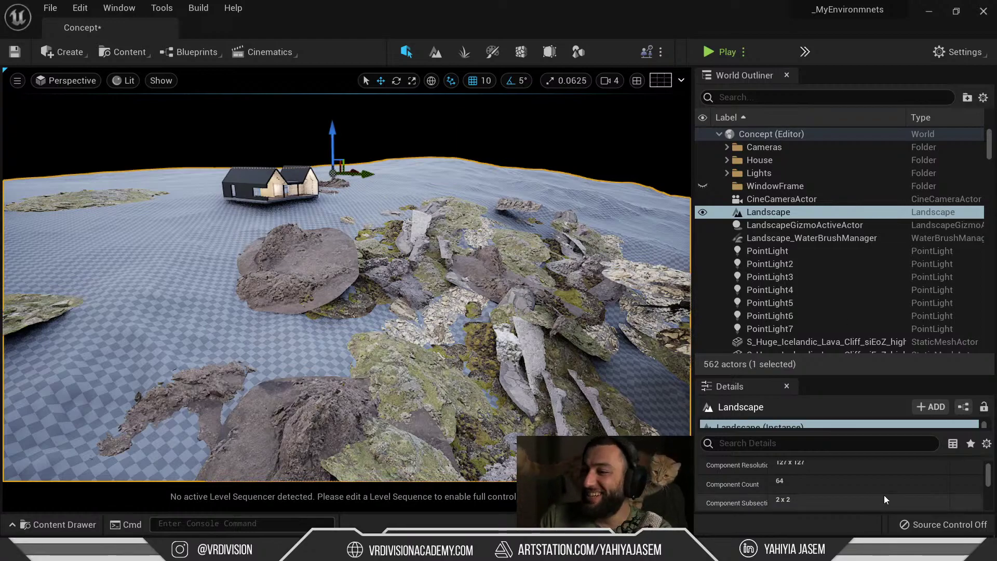
right_click_drag(581, 338, 602, 359)
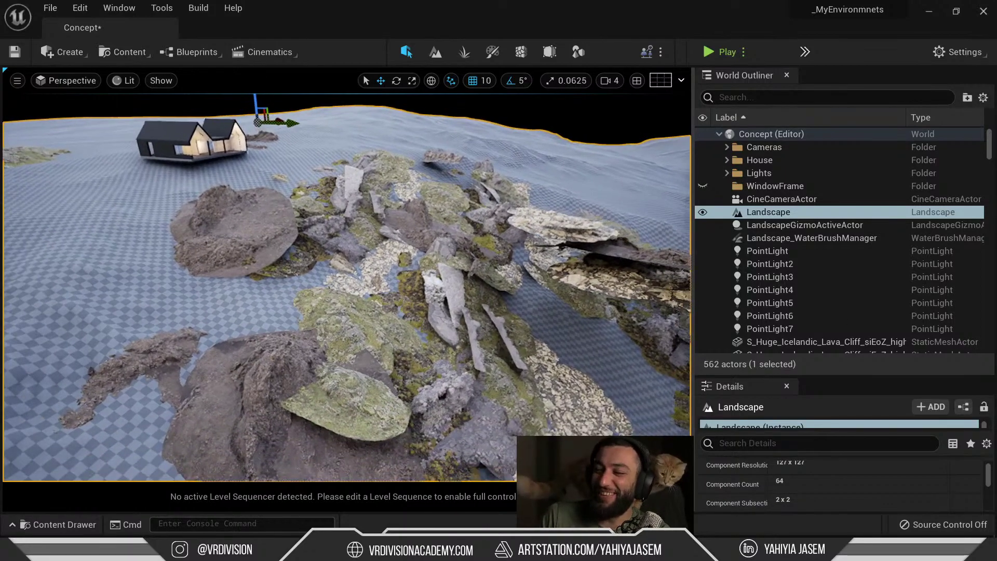
right_click_drag(501, 223, 493, 227)
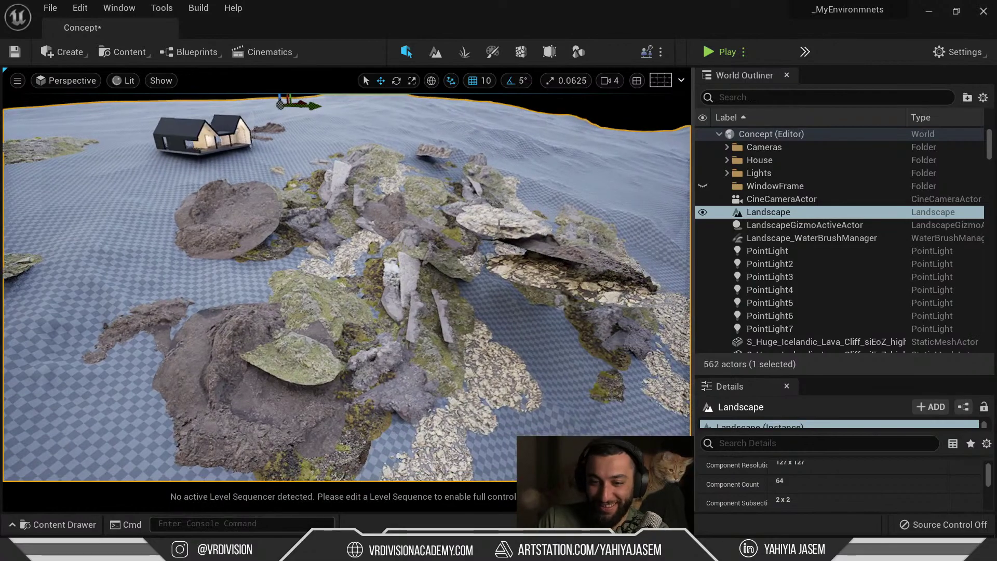
Step: Undo the recent duplication and moves of the rock meshes, and redo the last edit undone
key("ctrl+z")
key("ctrl+z")
key("ctrl+z")
key("ctrl+z")
key("ctrl+z")
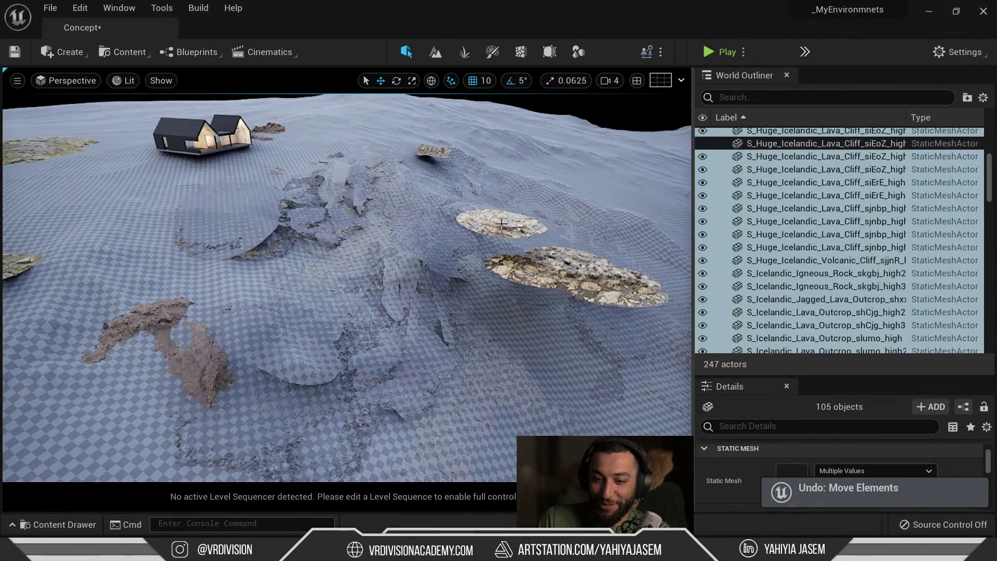
key("ctrl+y")
Step: Select the four stray pale stone patches on the landscape and move them beside the end of the main rock formation
mouse_move(499, 228)
right_mouse_down()
mouse_move(521, 229)
mouse_move(493, 239)
mouse_move(514, 221)
mouse_move(509, 236)
right_mouse_up()
left_click(387, 263)
left_click(353, 311, "ctrl")
left_click(356, 314, "ctrl")
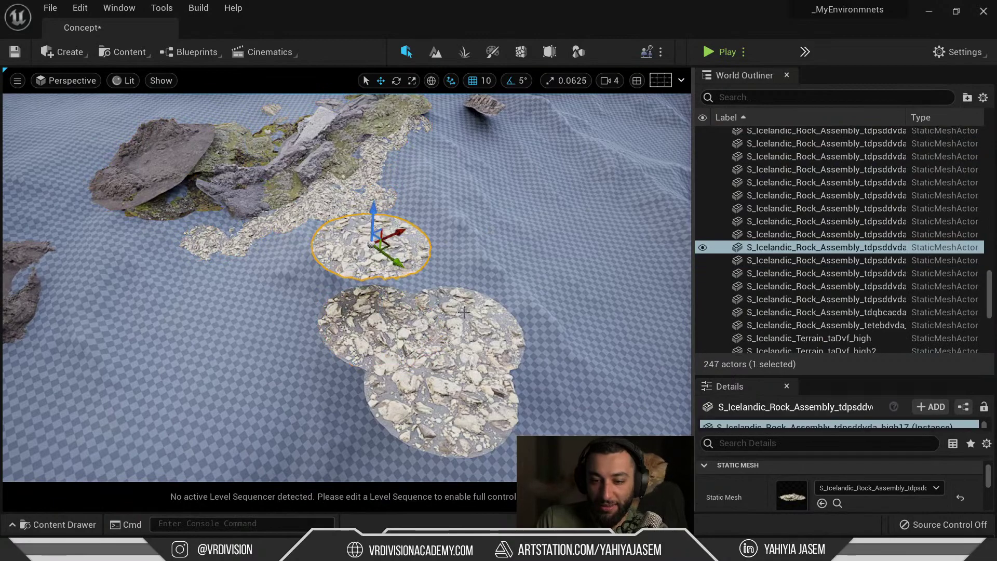
left_click(475, 322, "ctrl")
left_click(449, 387, "ctrl")
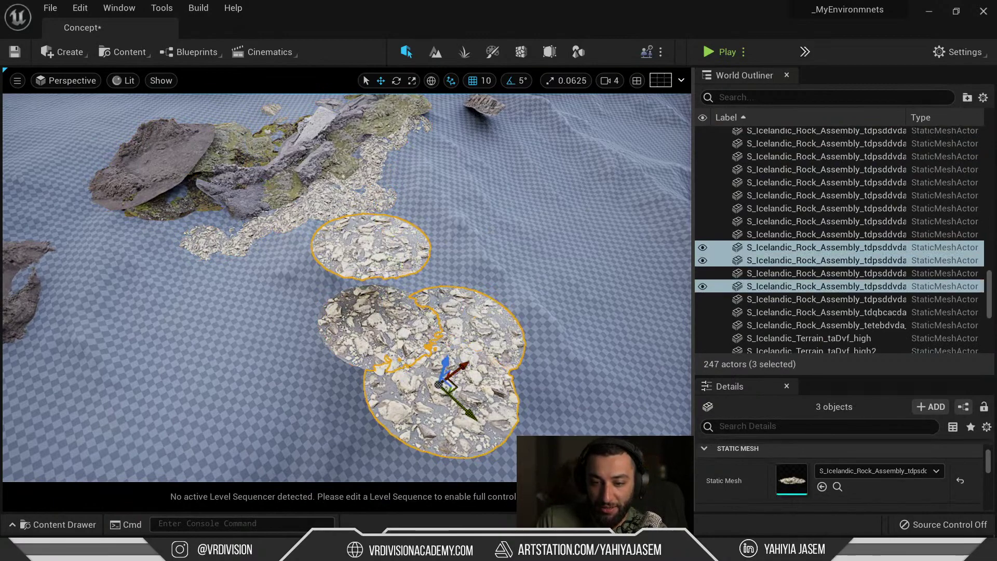
left_click(401, 343, "ctrl")
left_click_drag(265, 295, 162, 274)
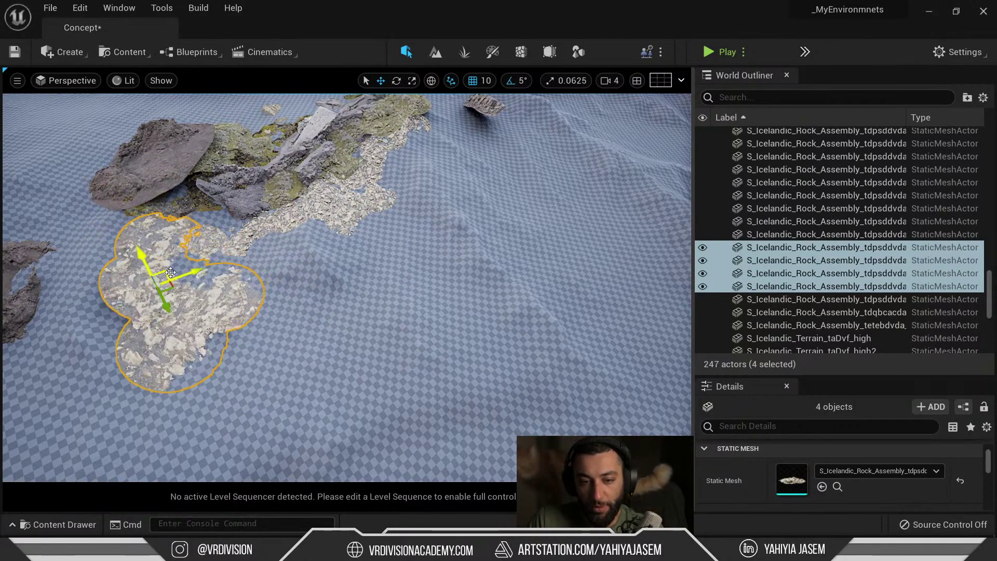
key("Escape")
right_click_drag(162, 274, 140, 286)
right_click_drag(251, 291, 251, 277)
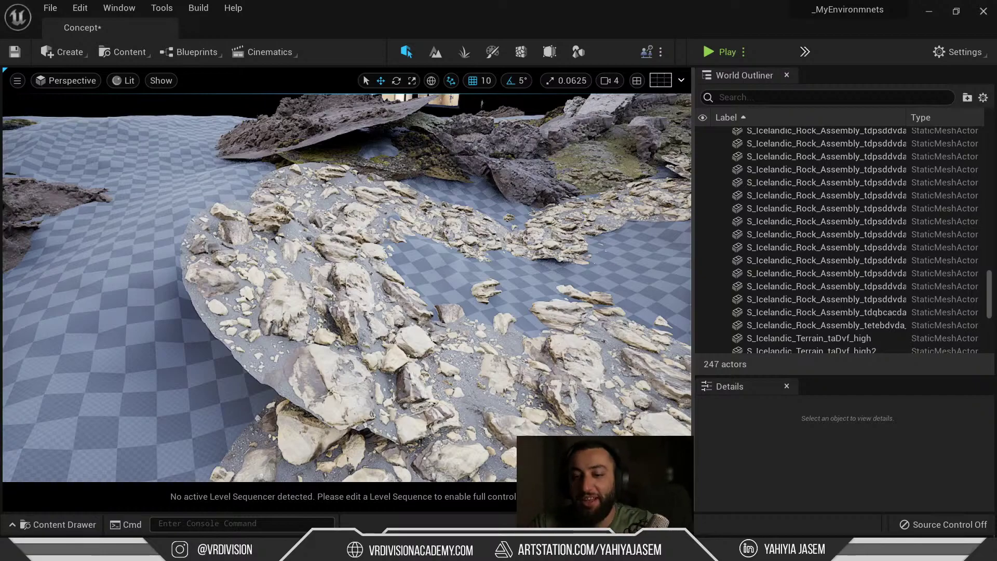
right_click_drag(303, 357, 350, 395)
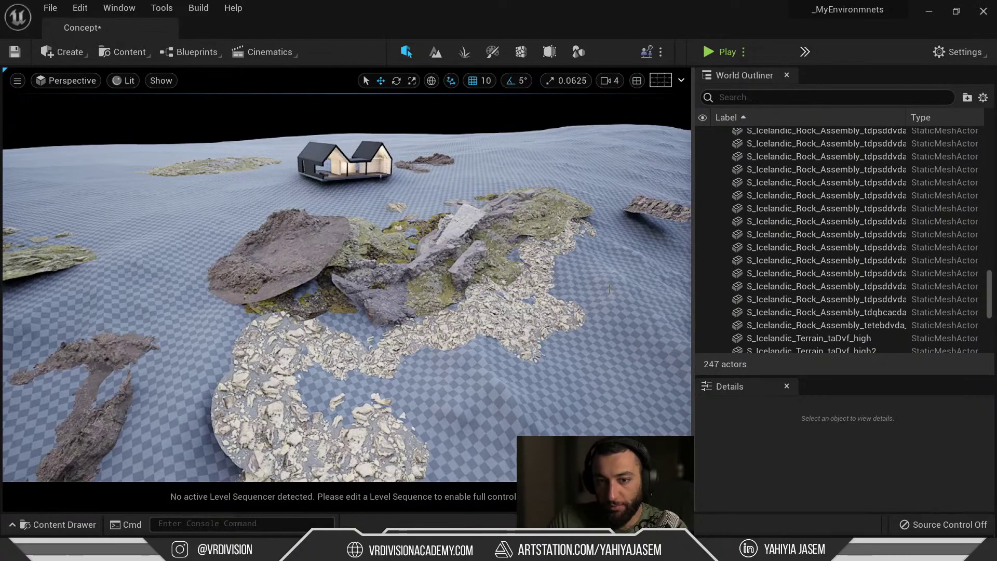
key("ctrl+space")
scroll(94, 419, "down", 3)
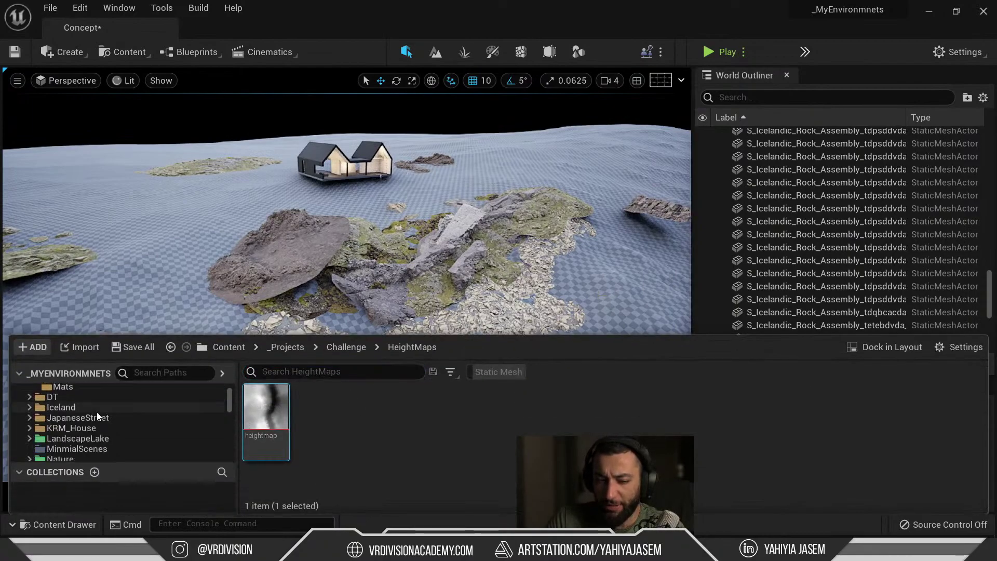
right_click_drag(449, 174, 517, 235)
key("F11")
key("F11")
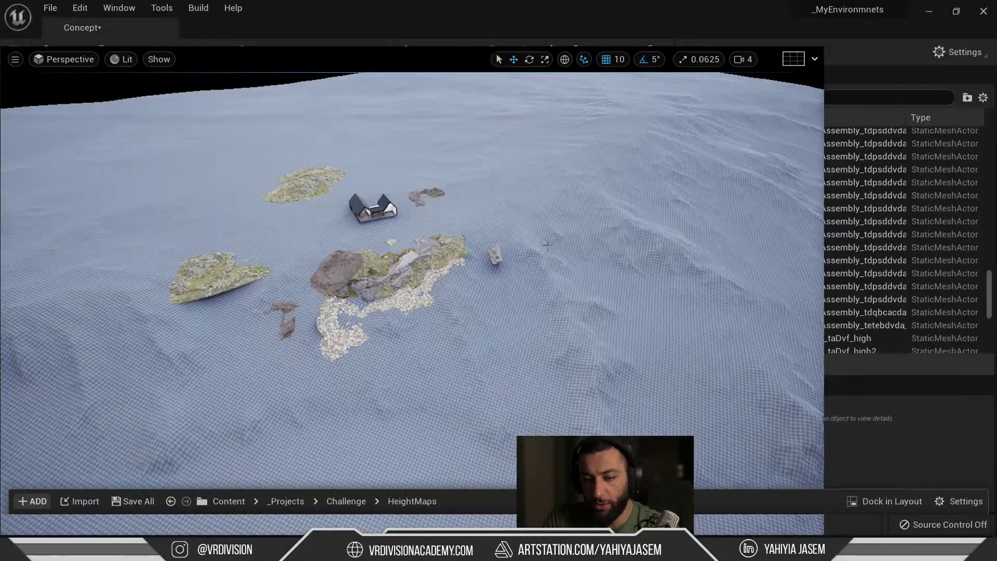
left_click(568, 261)
key("ctrl+space")
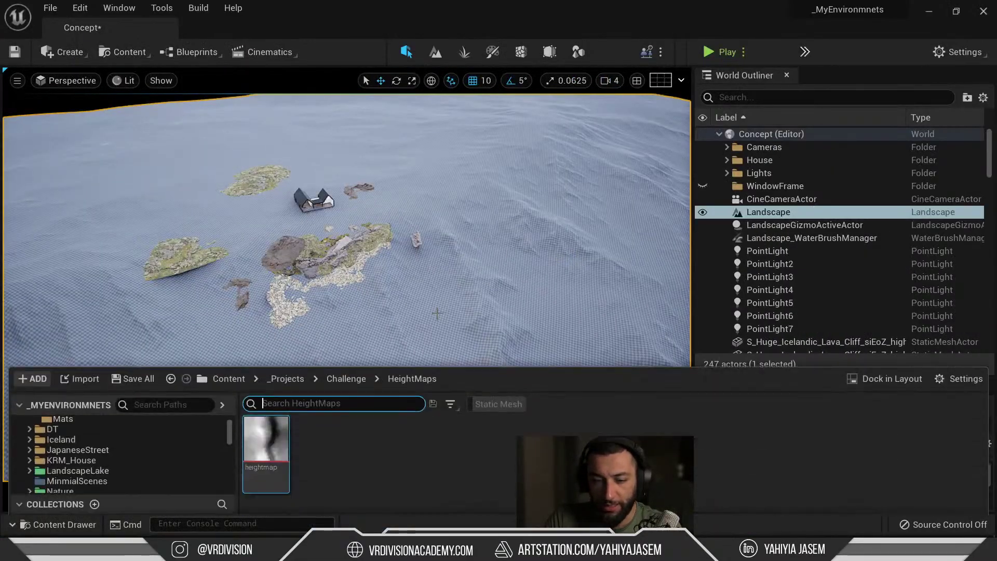
Step: Open a separate Content Browser window and look through the project's content folders
left_click(135, 49)
left_click(156, 127)
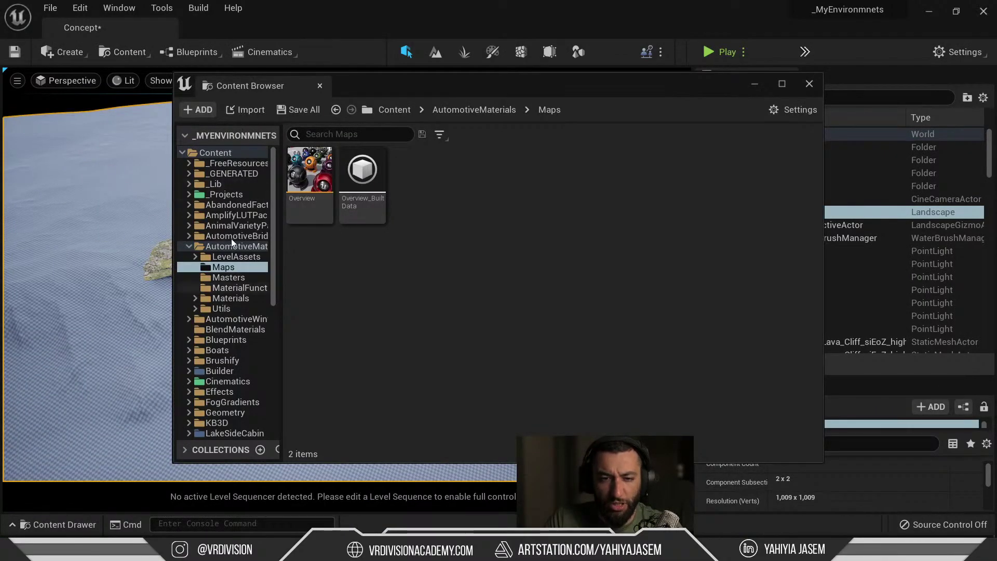
scroll(231, 249, "down", 5)
scroll(232, 294, "up", 2)
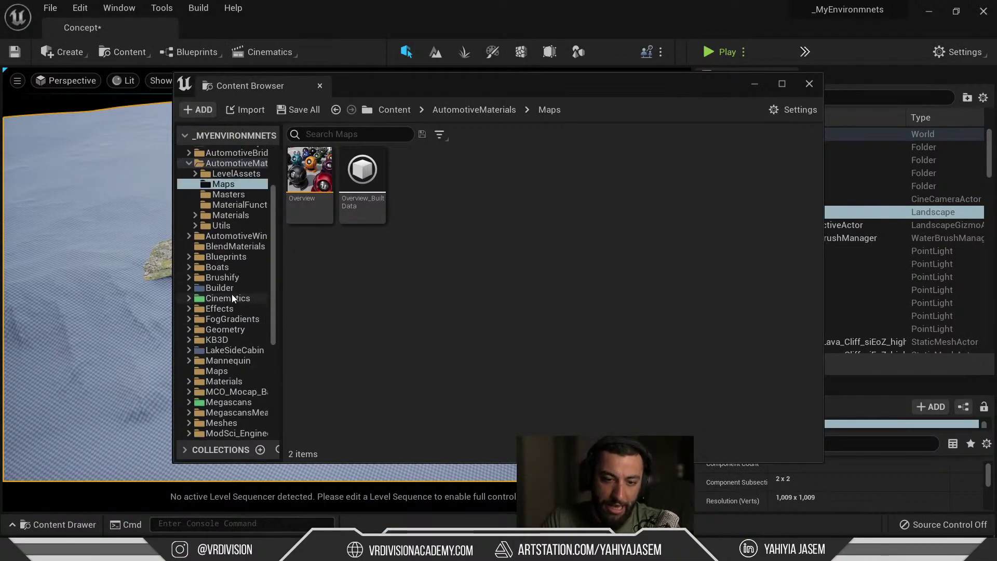
scroll(232, 293, "up", 3)
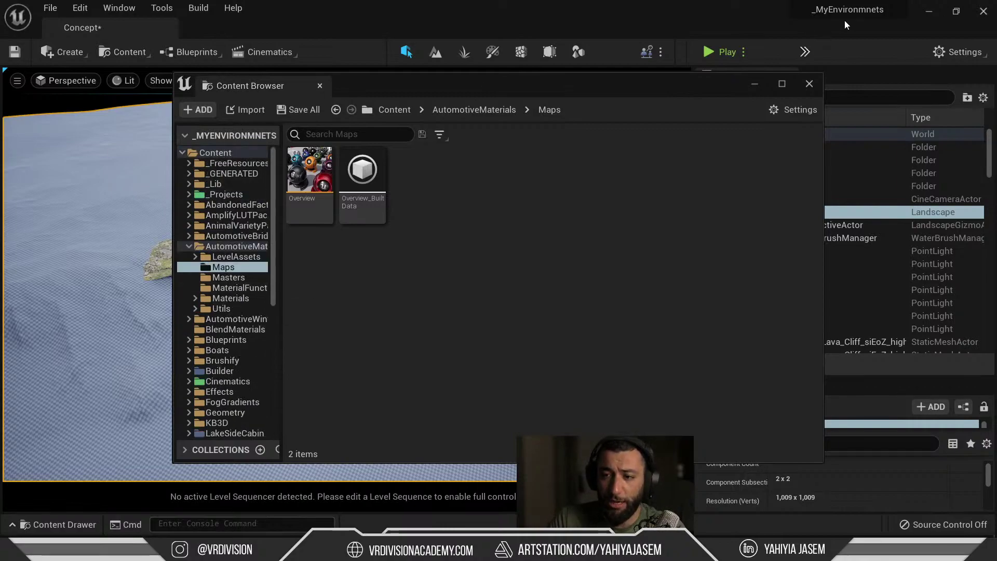
mouse_move(843, 21)
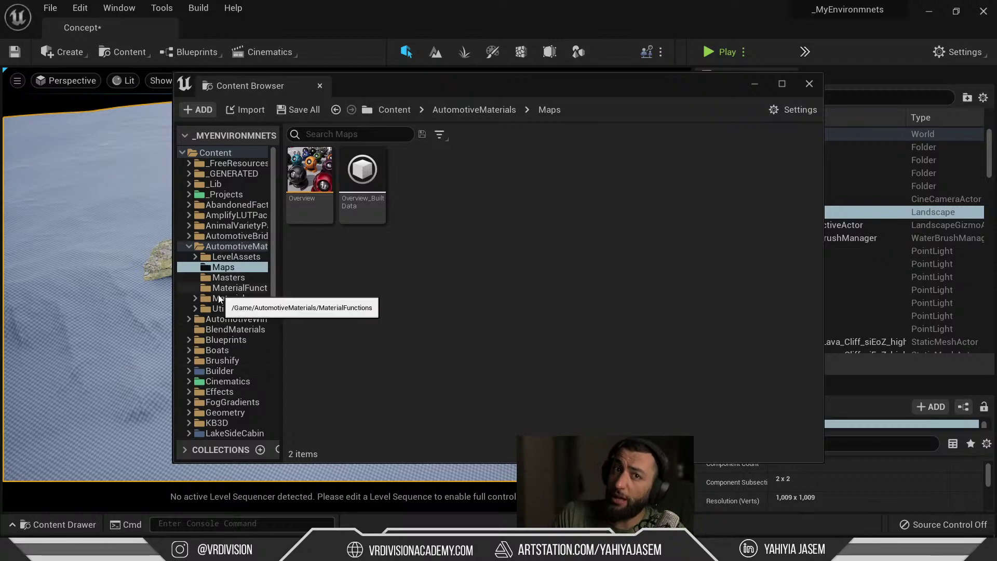
scroll(219, 268, "down", 5)
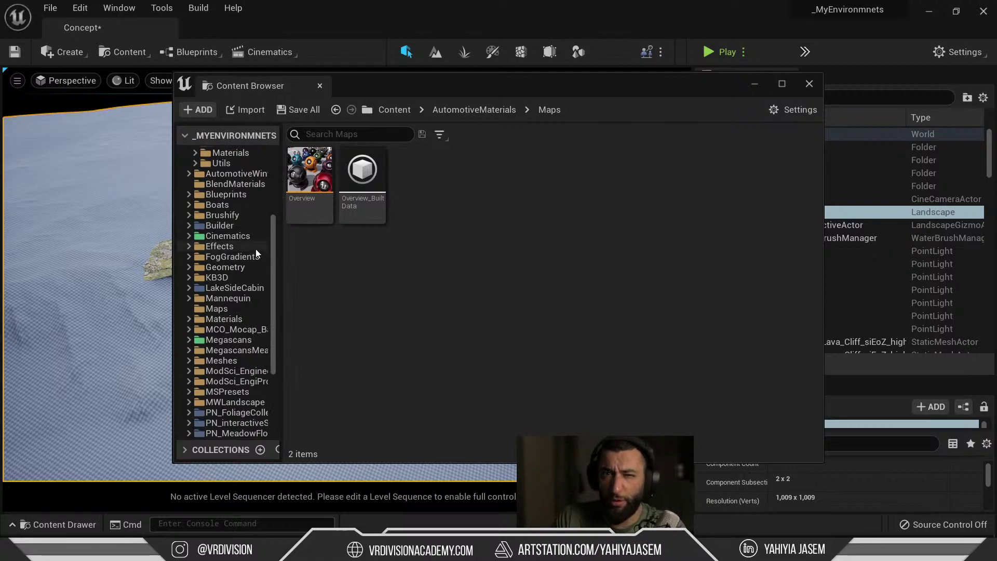
scroll(251, 251, "up", 5)
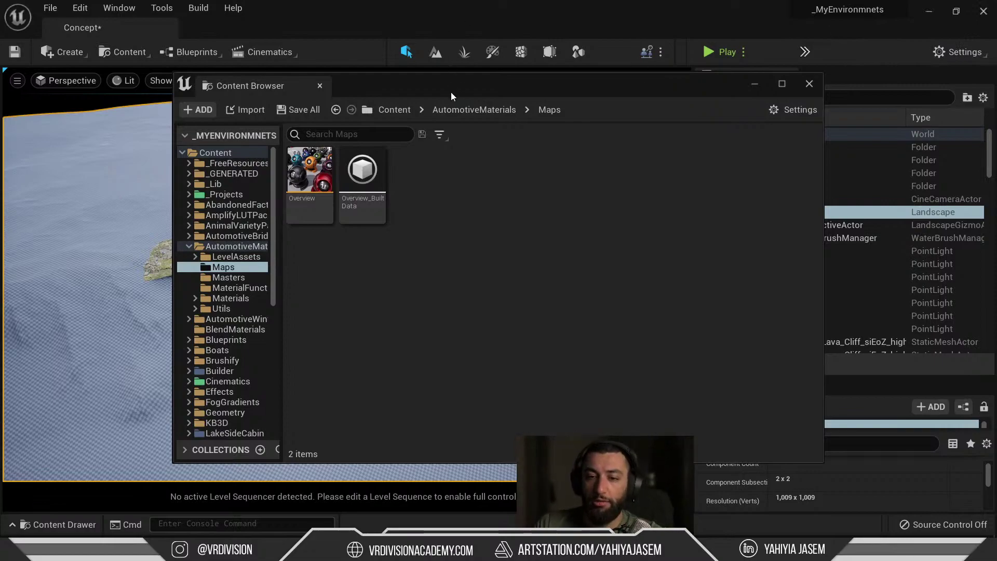
Step: Move the Content Browser window aside and look over the house and rock formation in the viewport
left_click_drag(450, 91, 343, 355)
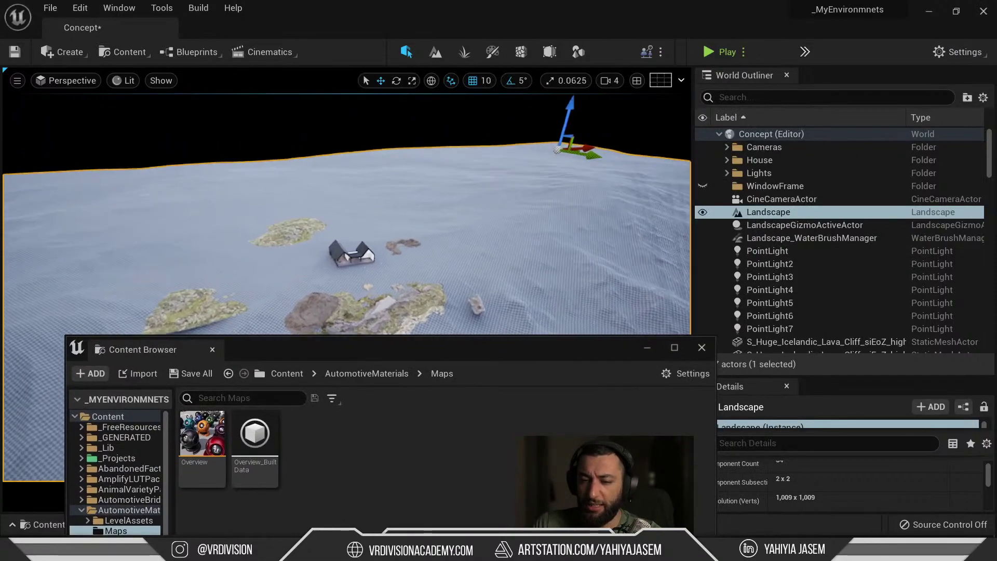
key("w")
right_click_drag(347, 208, 435, 229)
key("s")
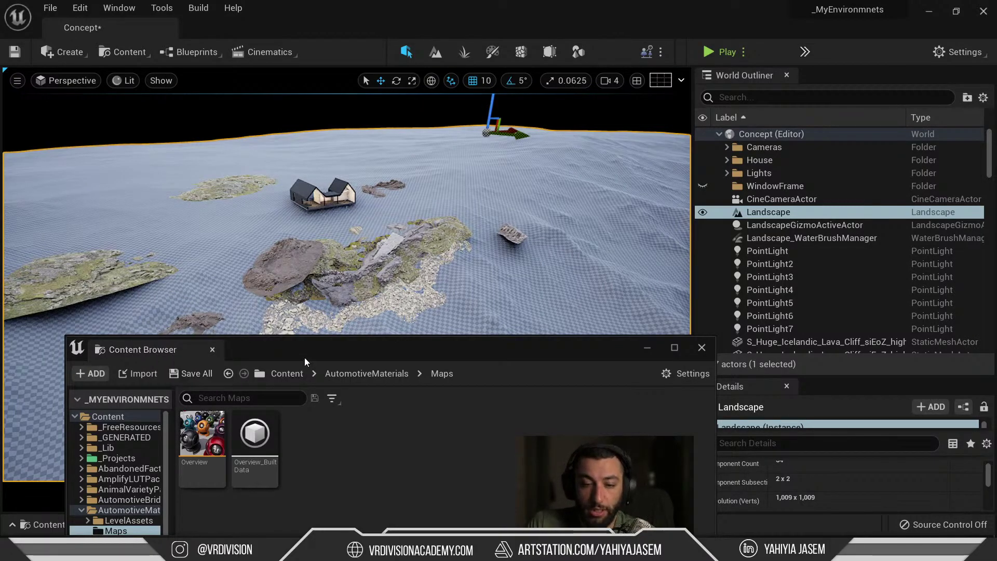
Step: Bring the Content Browser back into full view, widen its folder tree, collapse AutomotiveMaterials and open the BobRossChallenges folder in _Projects
left_click_drag(304, 357, 312, 181)
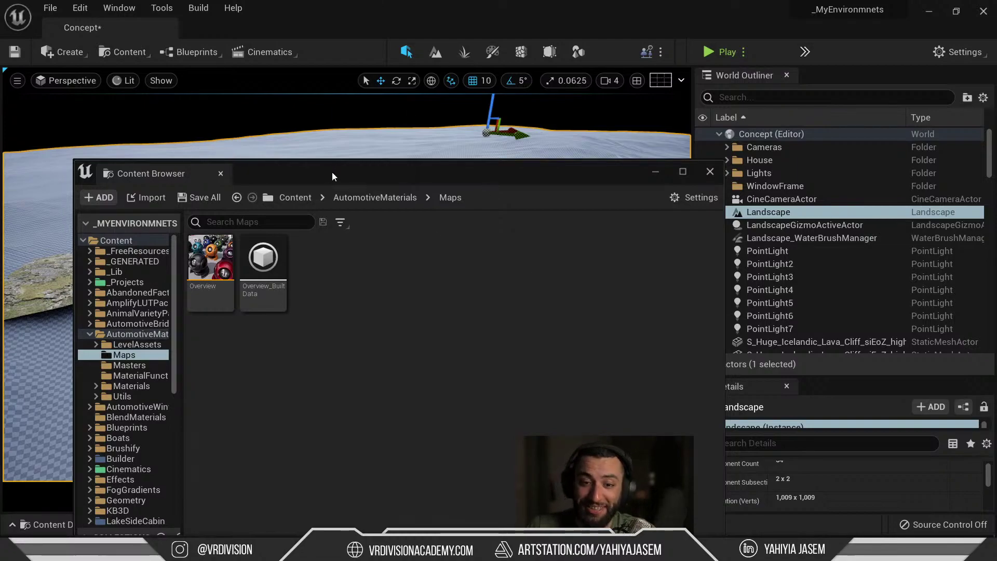
left_click_drag(331, 172, 351, 153)
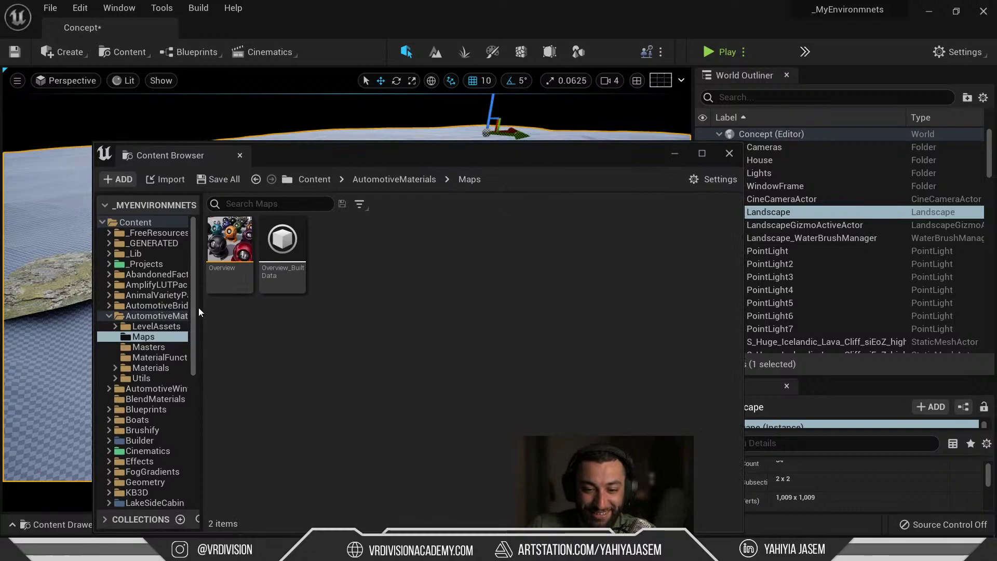
left_click_drag(204, 308, 237, 309)
double_click(147, 317)
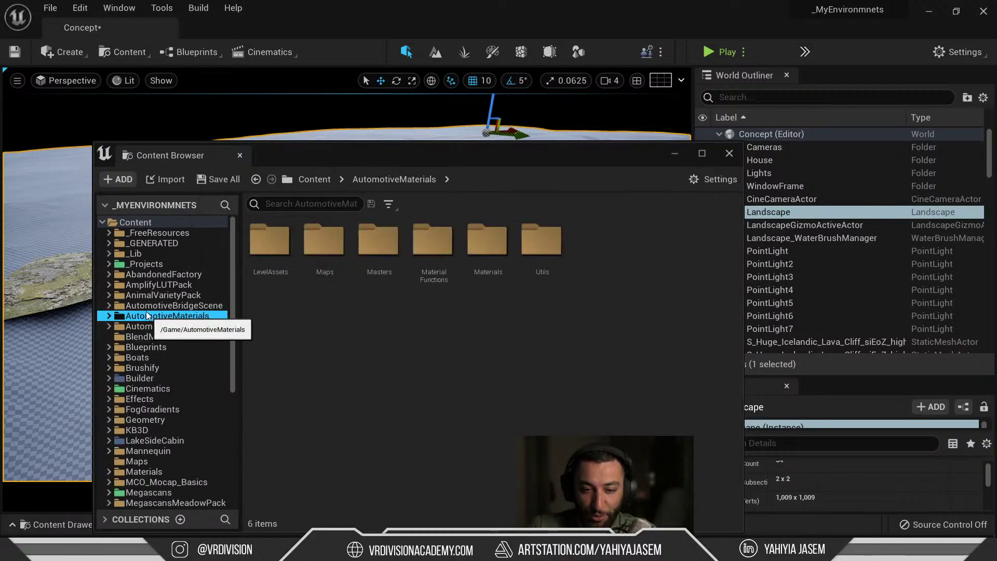
left_click(144, 264)
left_click(110, 264)
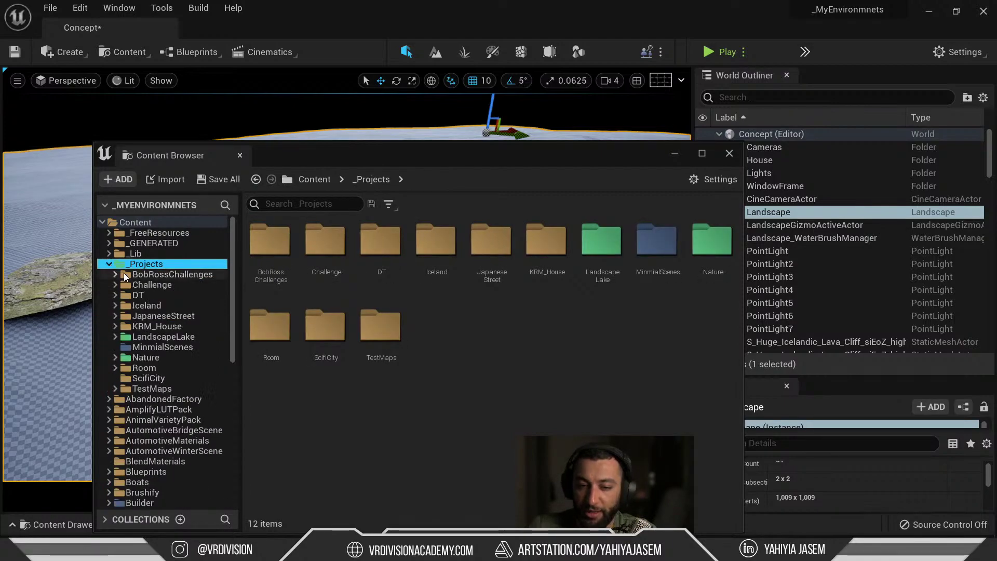
left_click(124, 274)
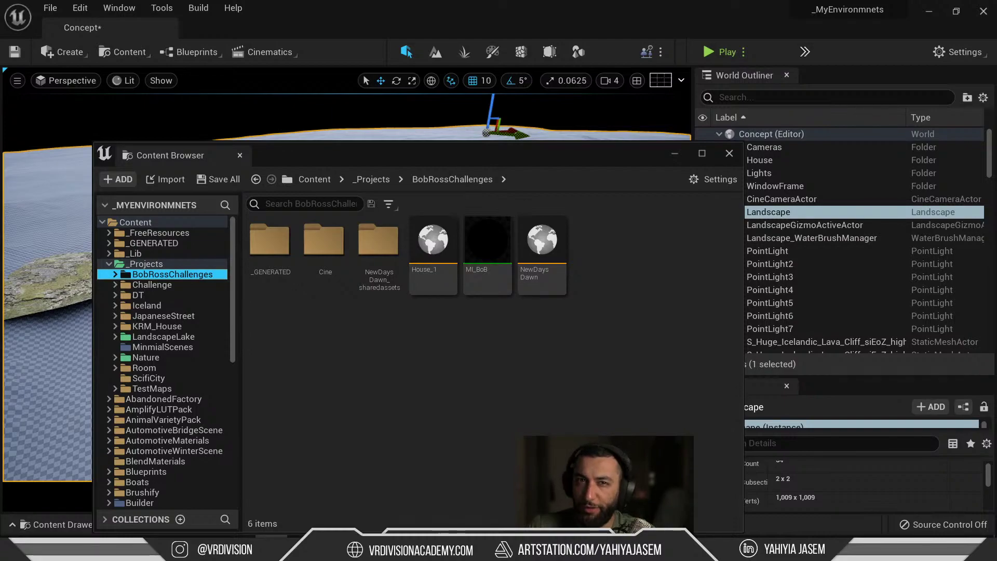
Step: Switch to the web browser, maximize it, and view the Making Natural Environments course page and its Materials section
left_click_drag(996, 265, 538, 136)
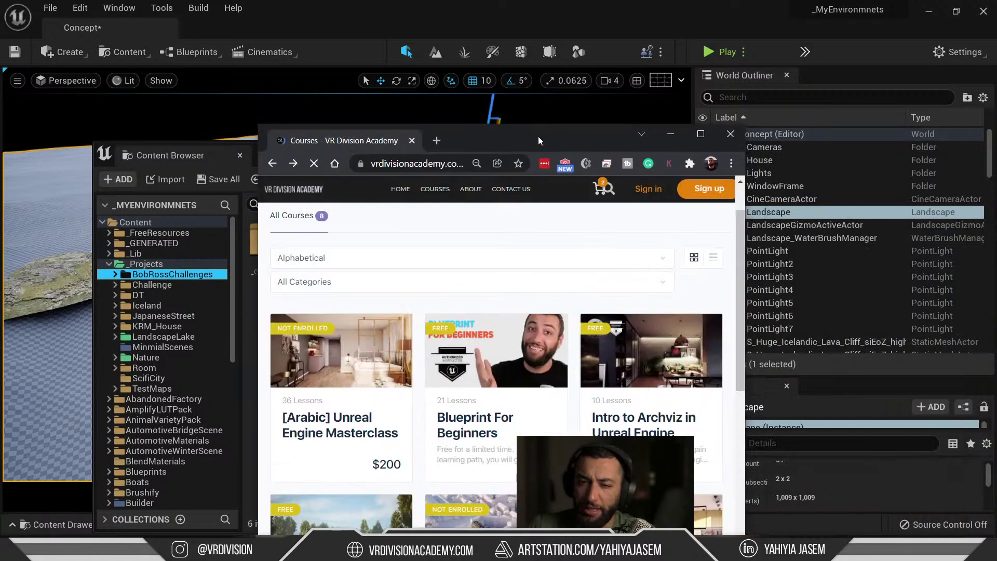
double_click(571, 143)
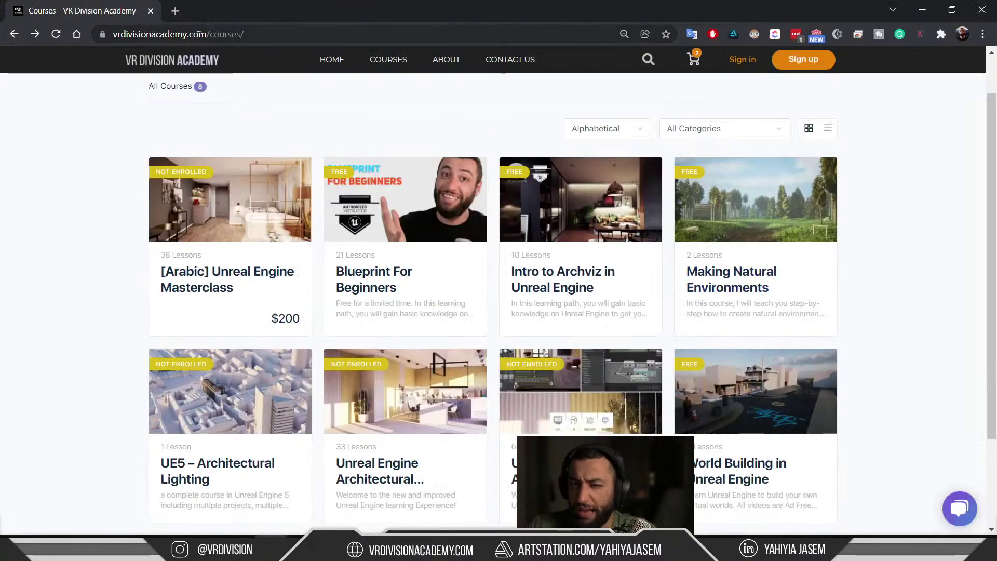
left_click(726, 289)
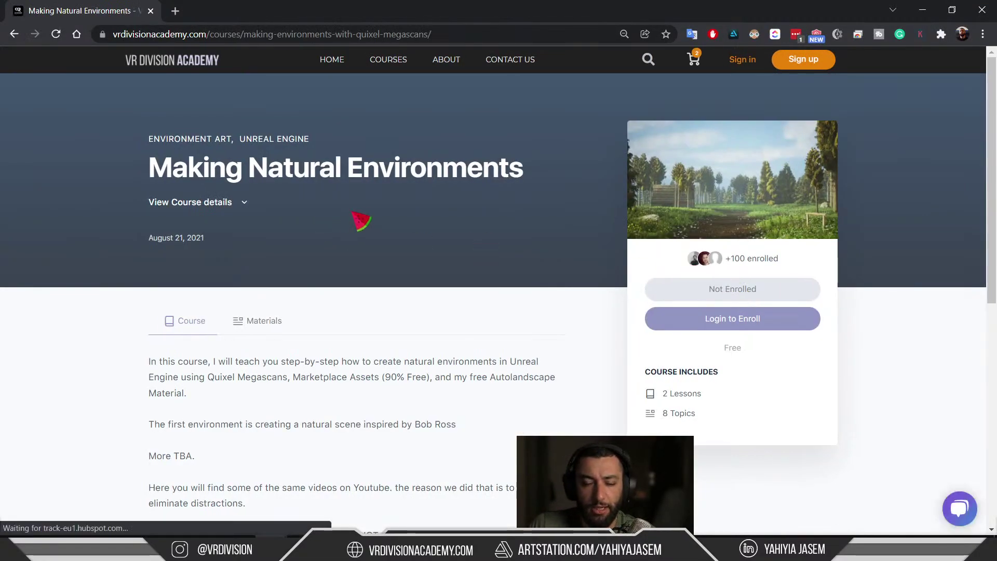
scroll(361, 221, "down", 8)
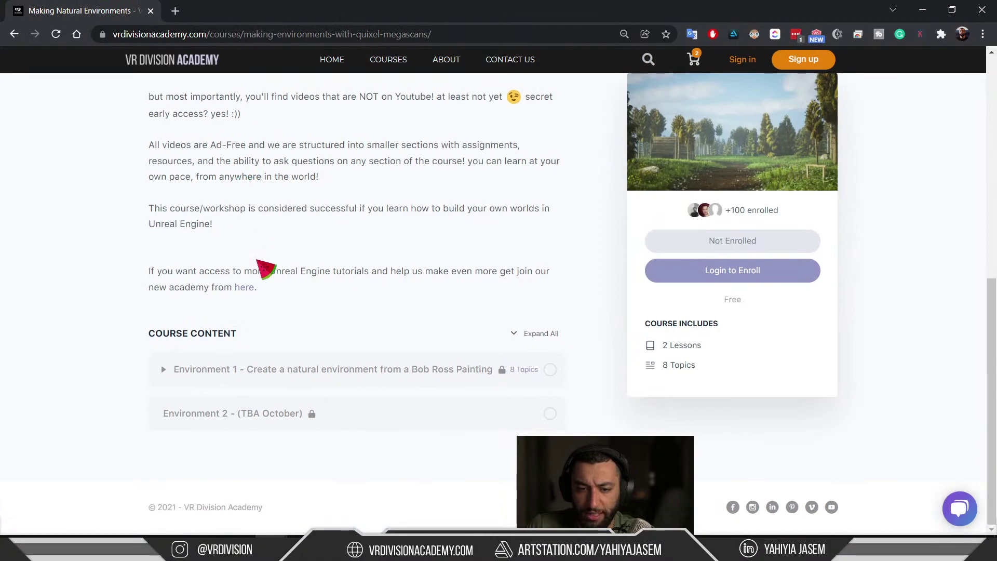
scroll(327, 254, "up", 5)
left_click(270, 206)
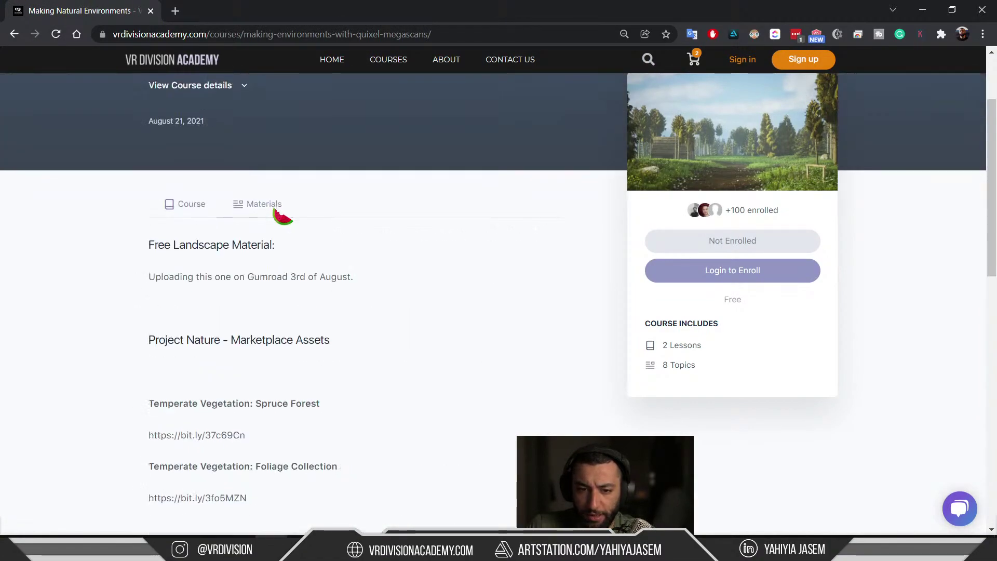
Step: Read through the course page's Materials list, upcoming course notes and course content, and return to the page heading
scroll(275, 207, "down", 4)
scroll(221, 174, "down", 2)
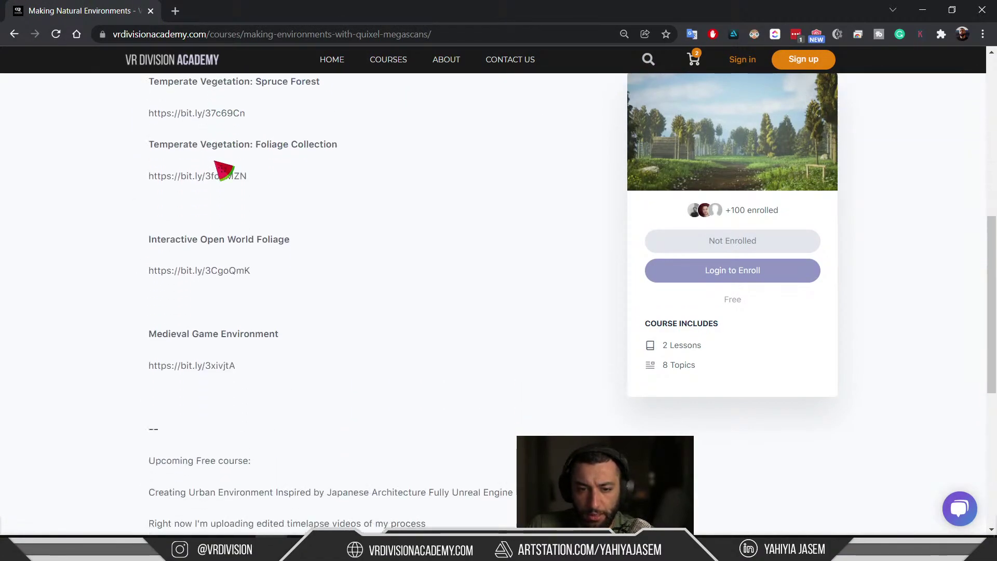
scroll(219, 169, "down", 7)
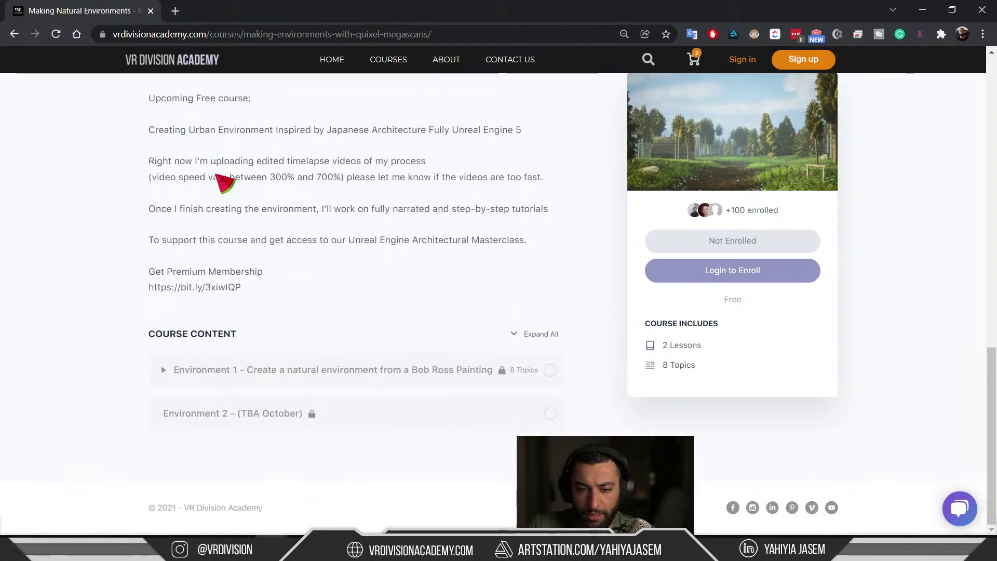
scroll(233, 289, "up", 4)
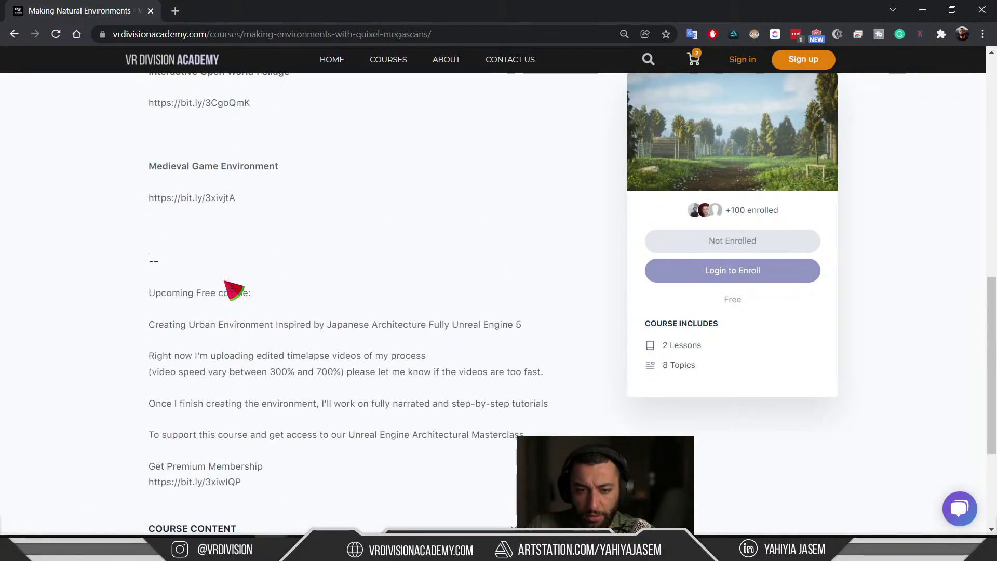
scroll(233, 284, "up", 12)
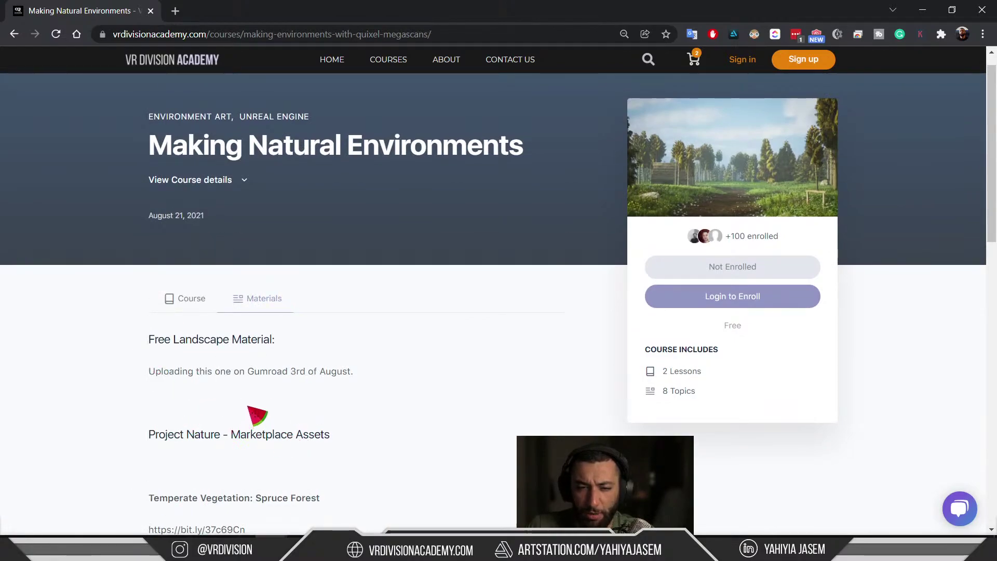
scroll(257, 410, "up", 1)
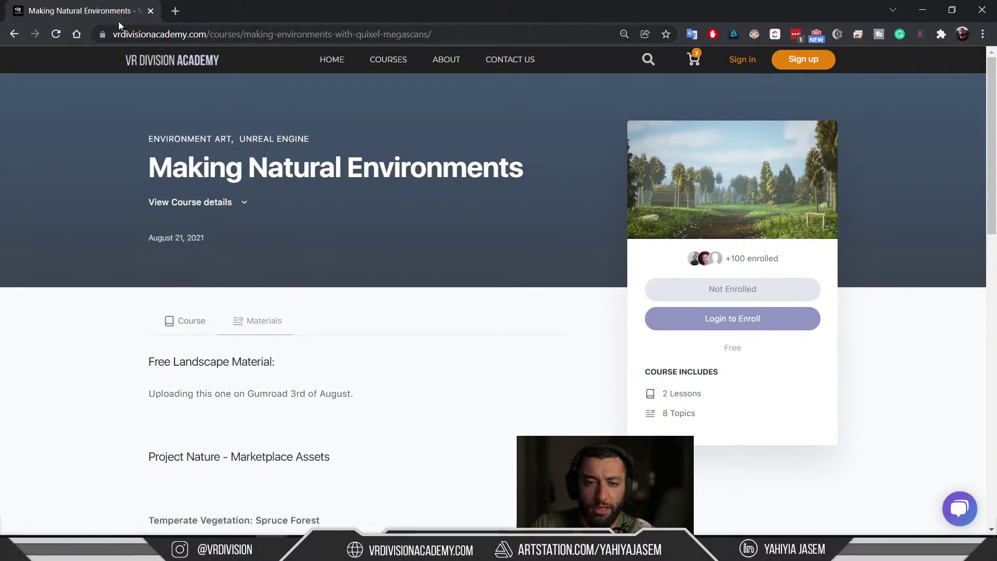
Step: Highlight the web address of the Making Natural Environments course page
double_click(264, 10)
double_click(306, 30)
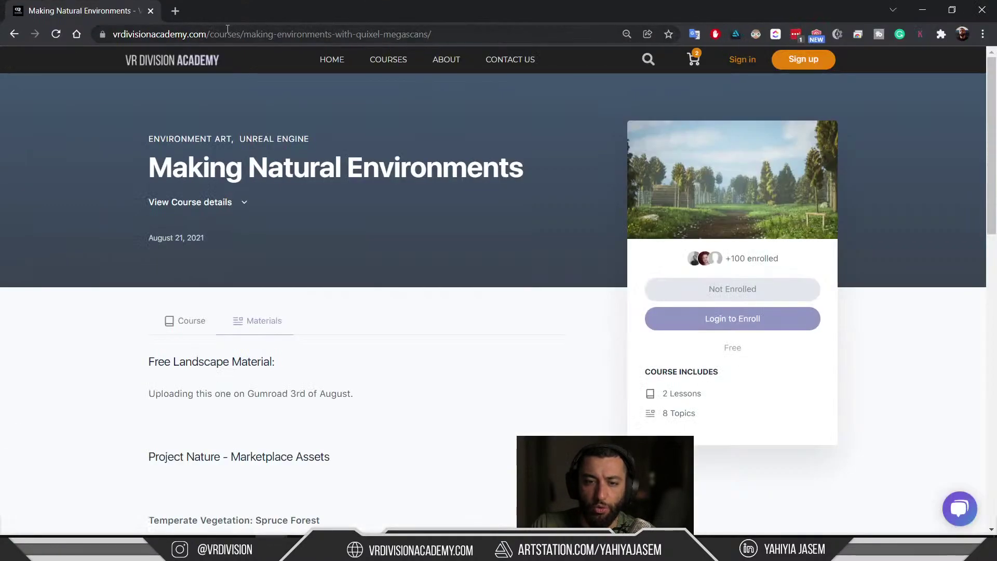
left_click(254, 32)
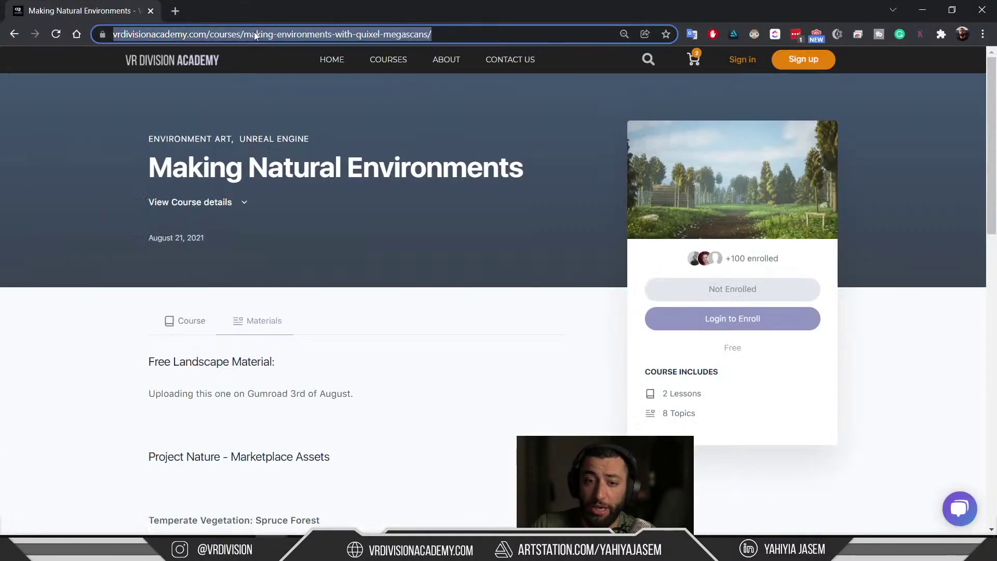
left_click(286, 33)
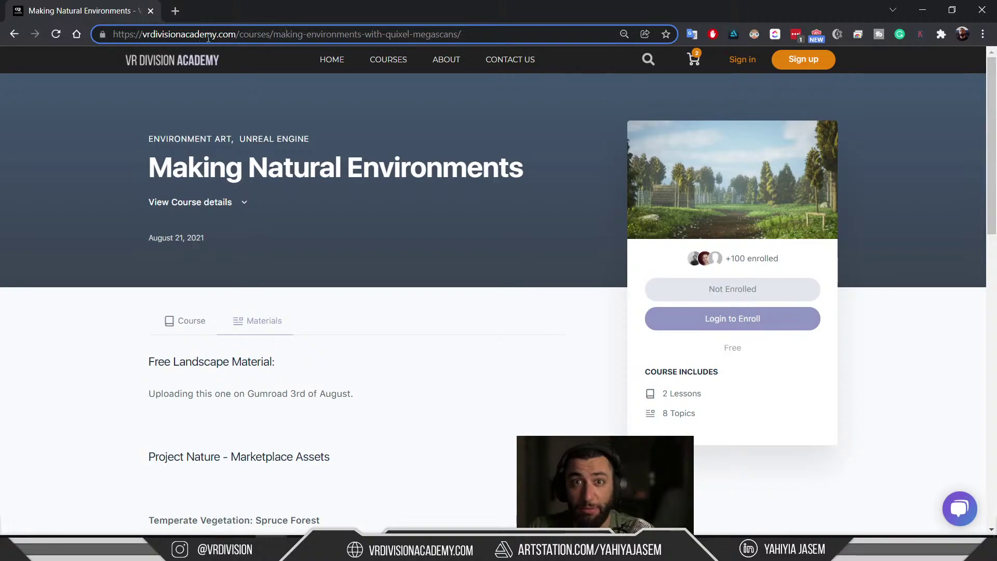
triple_click(250, 32)
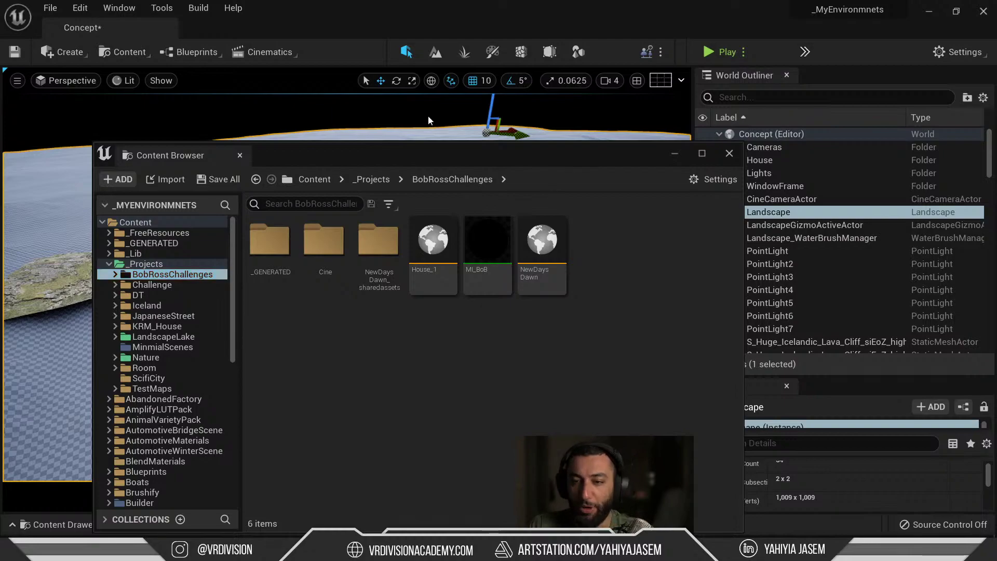
Step: Switch back to Unreal Engine, open MI_BoB, locate its parent material M_Landscape in the Content Browser, and close the MI_BoB editor
left_click_drag(458, 152, 421, 135)
key("Escape")
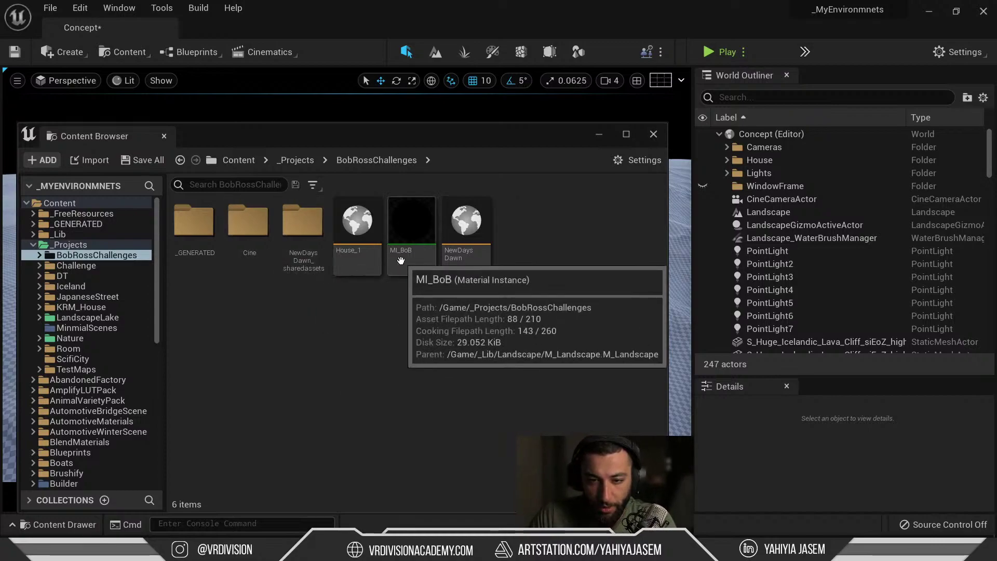
left_click(408, 230)
double_click(408, 230)
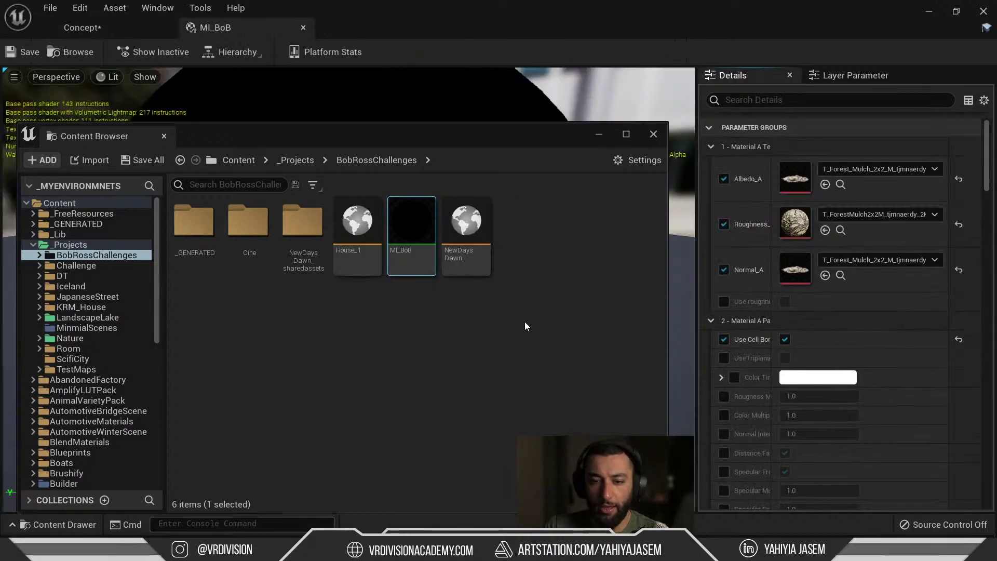
scroll(857, 317, "down", 2)
scroll(858, 317, "down", 6)
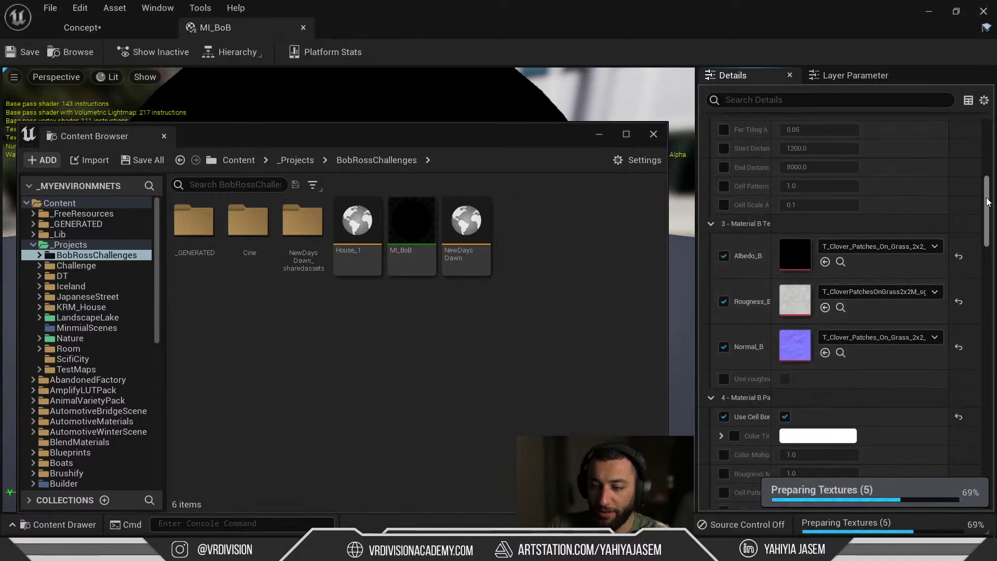
left_click_drag(988, 202, 980, 444)
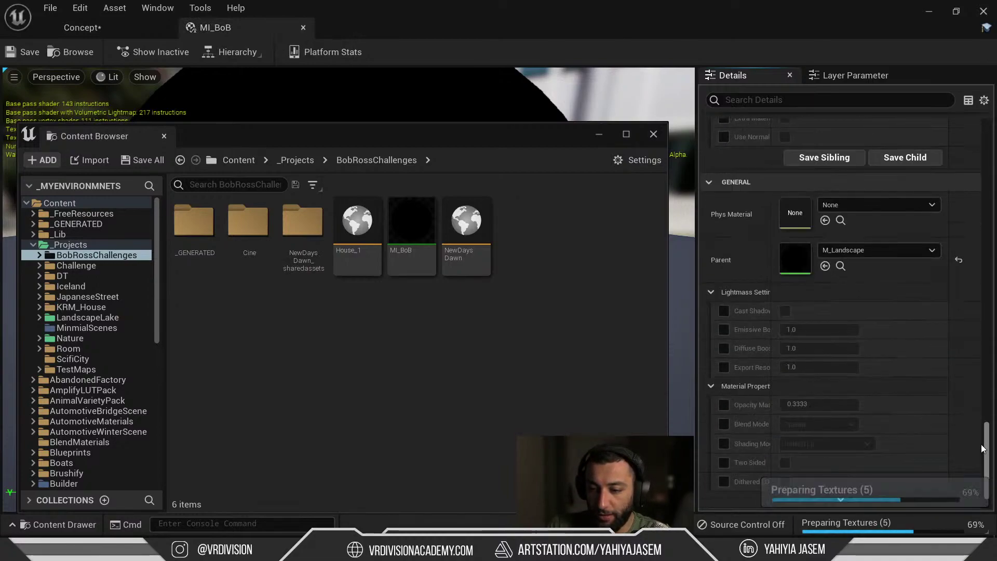
left_click(840, 265)
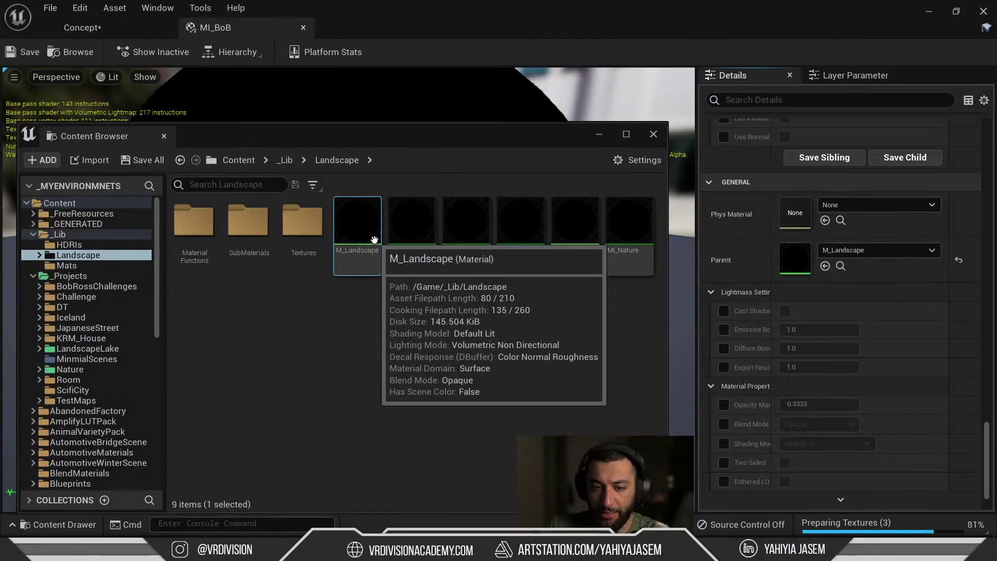
middle_click(248, 30)
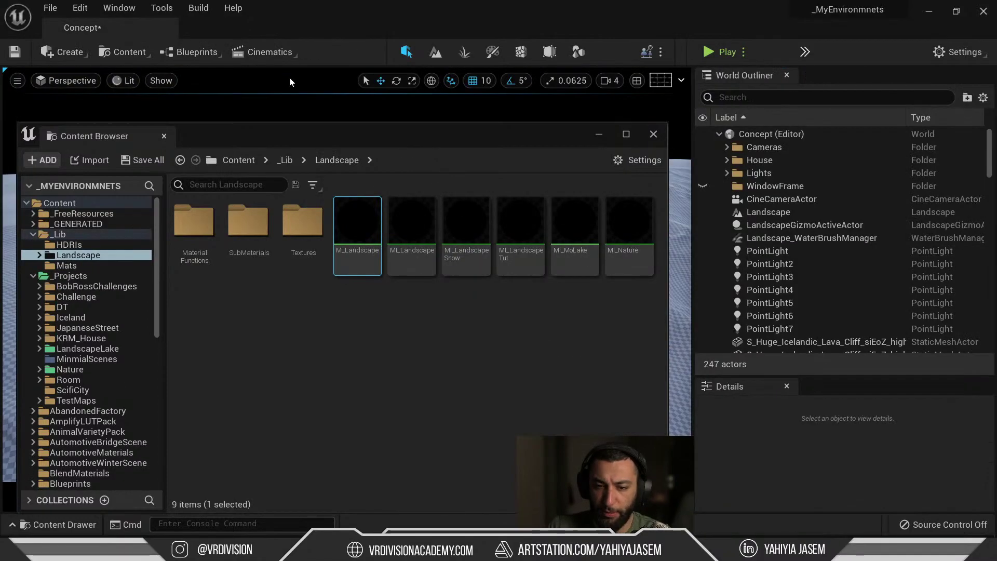
Step: Assign M_Landscape as the Landscape Material of the Landscape actor and close the Content Browser window
left_click_drag(454, 135, 360, 115)
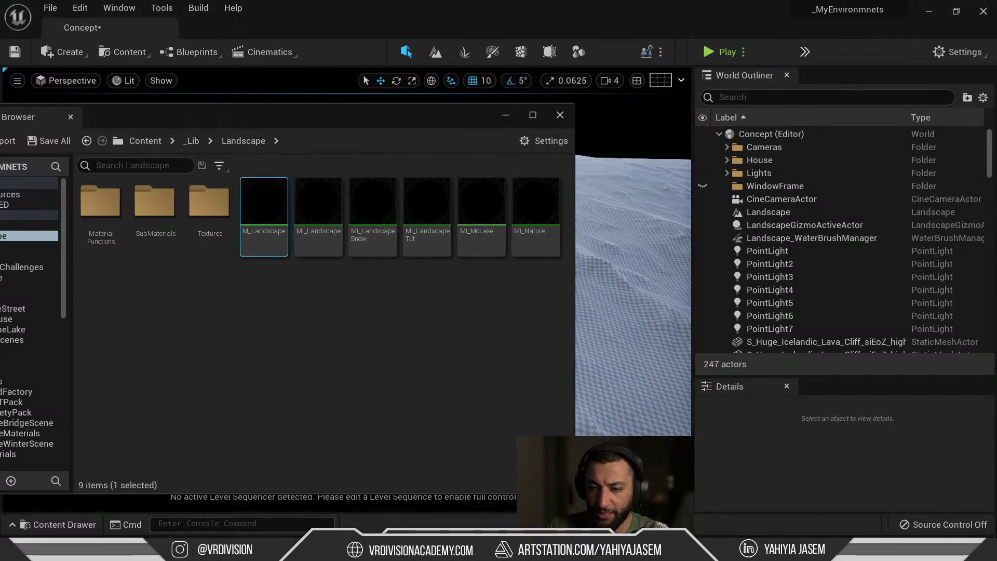
left_click(768, 212)
scroll(834, 477, "down", 3)
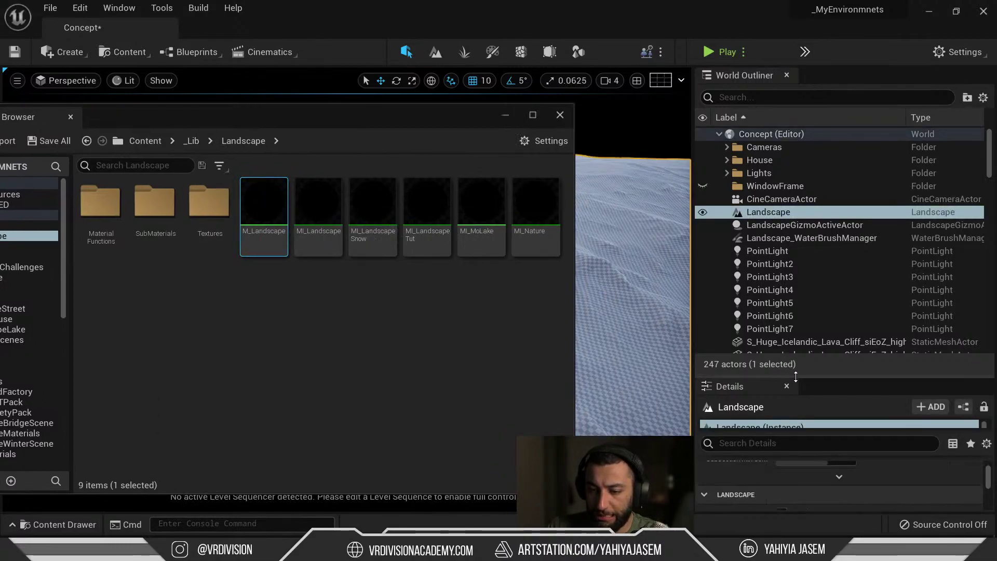
left_click_drag(793, 376, 774, 202)
scroll(837, 453, "up", 5)
scroll(836, 453, "down", 6)
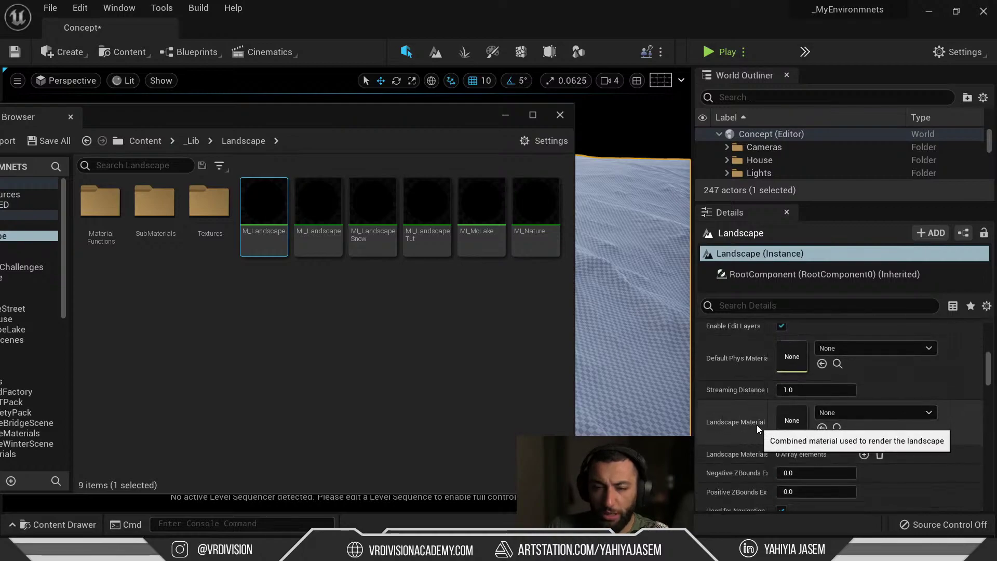
left_click_drag(264, 205, 784, 413)
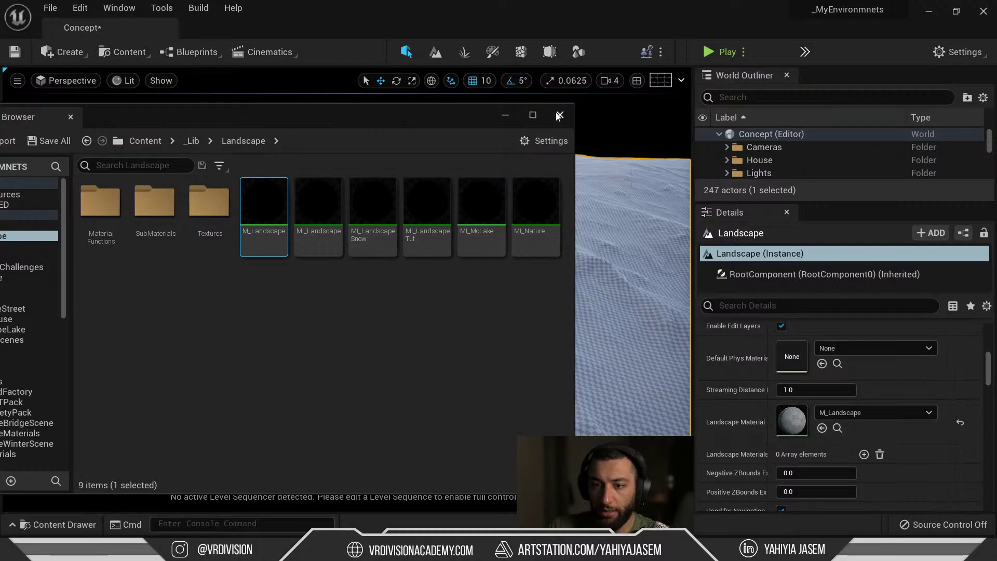
left_click(559, 115)
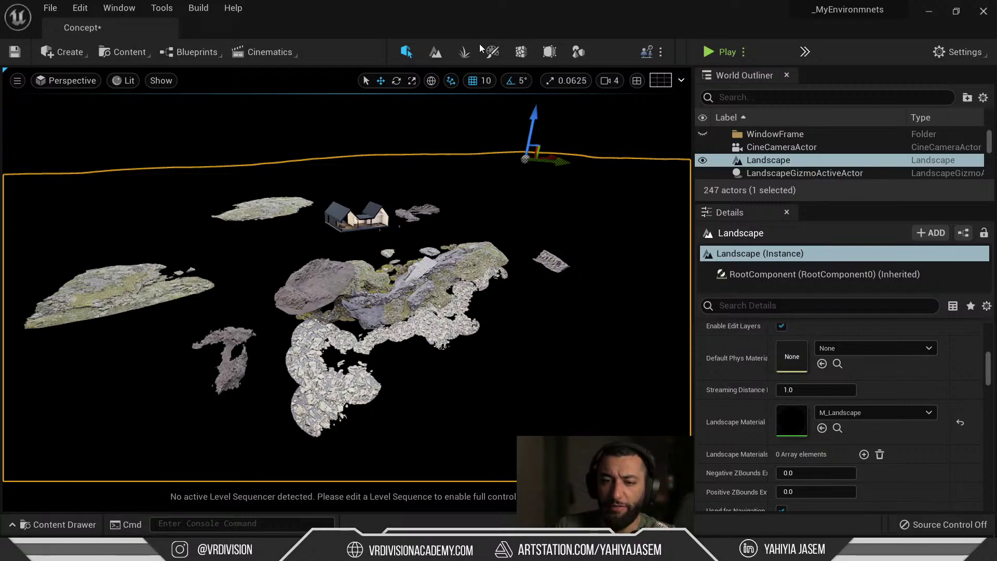
Step: Enter Landscape Paint mode and assign the first existing Auto_LayerInfo to the Auto target layer
left_click(438, 56)
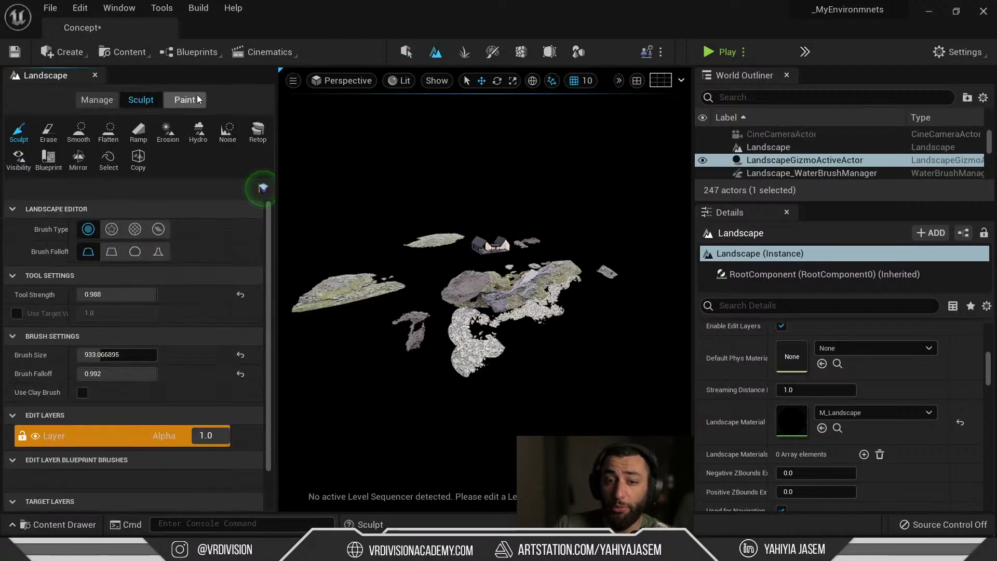
left_click(185, 100)
scroll(87, 366, "down", 4)
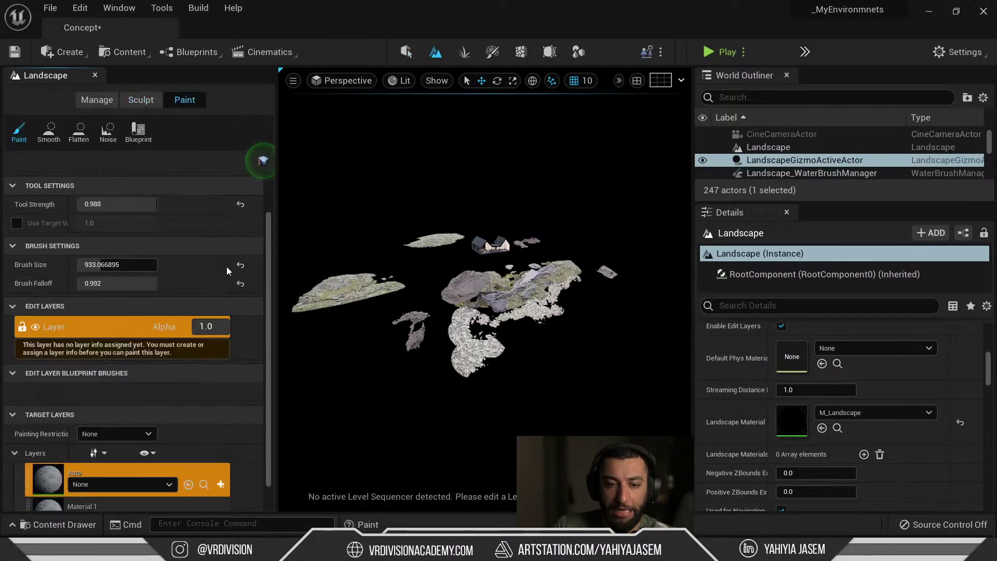
scroll(86, 366, "down", 3)
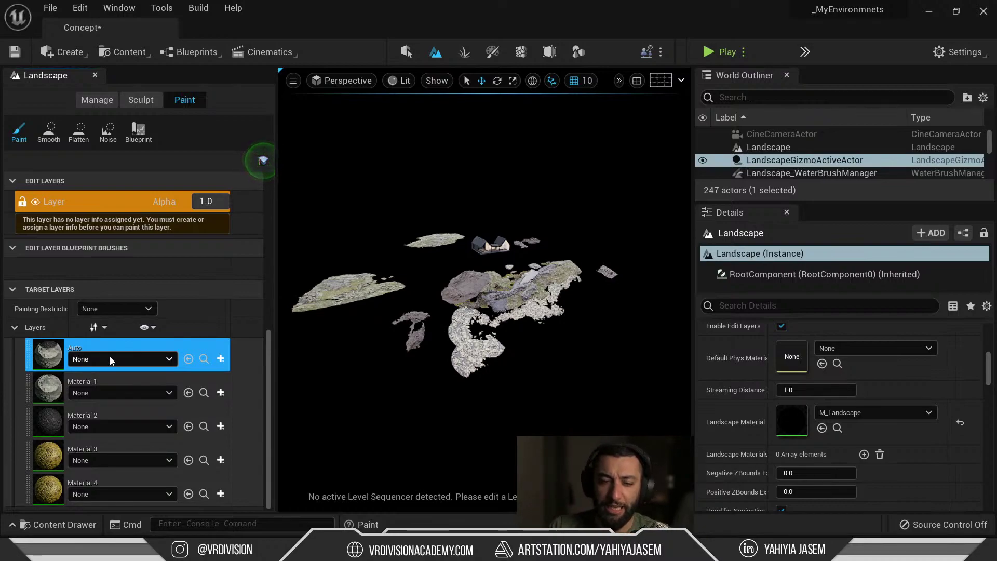
left_click(147, 358)
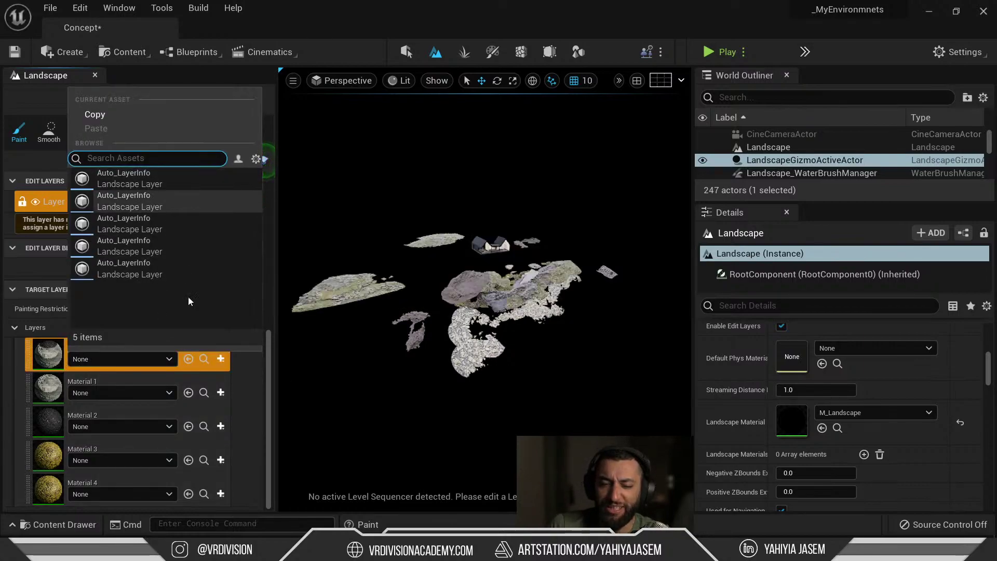
left_click(220, 359)
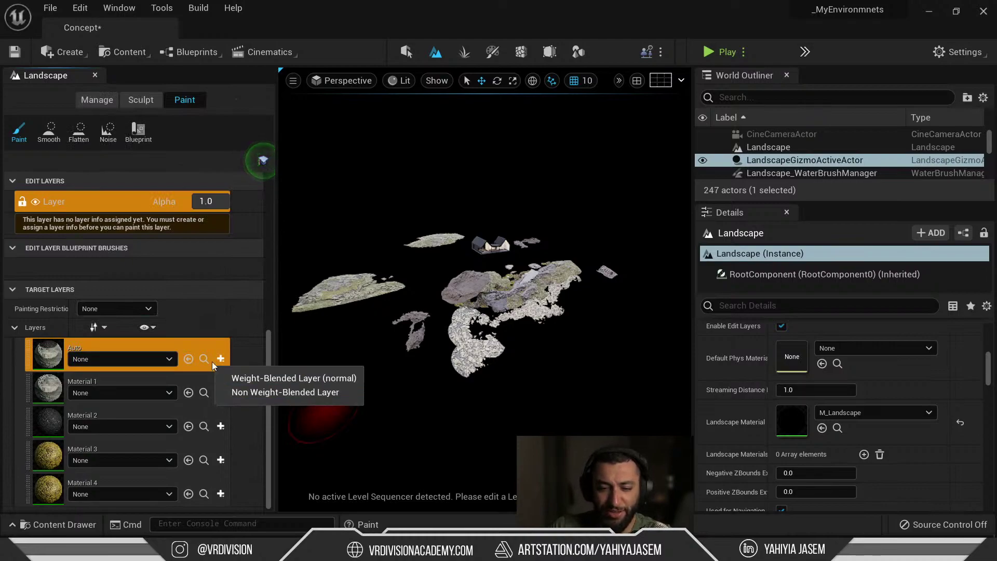
left_click(169, 362)
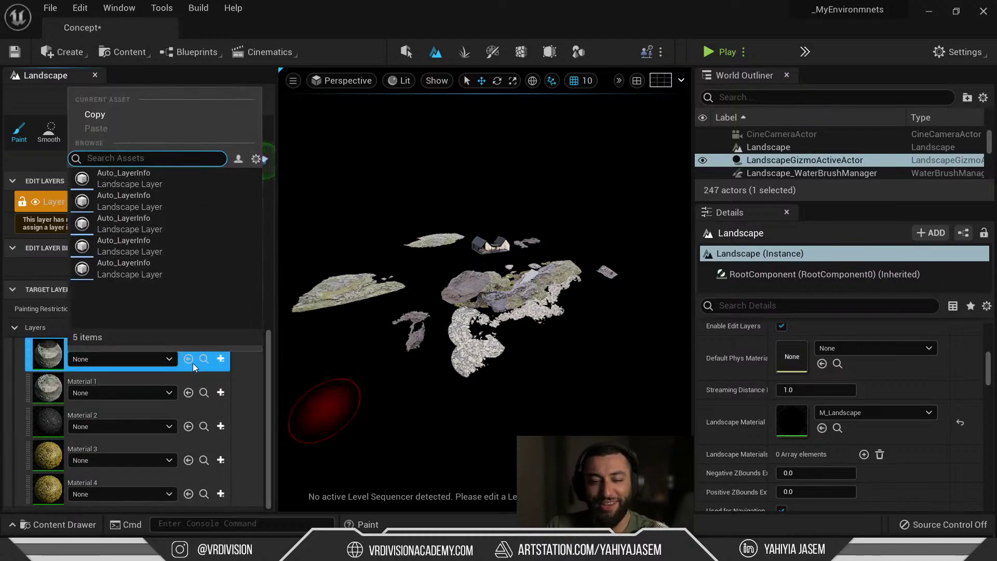
left_click(125, 178)
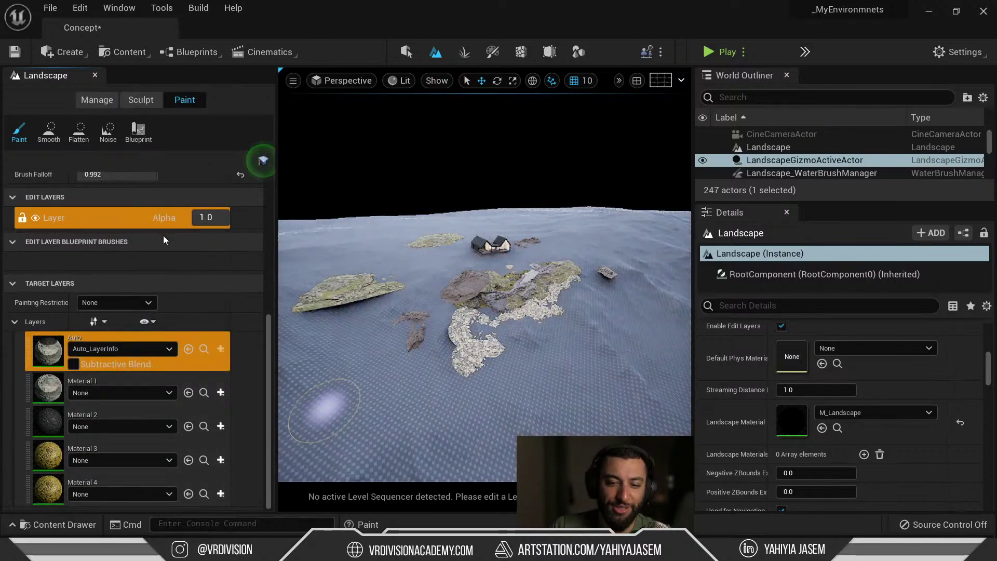
Step: Assign the existing Material1_LayerInfo to the Material 1 target layer
left_click(220, 391)
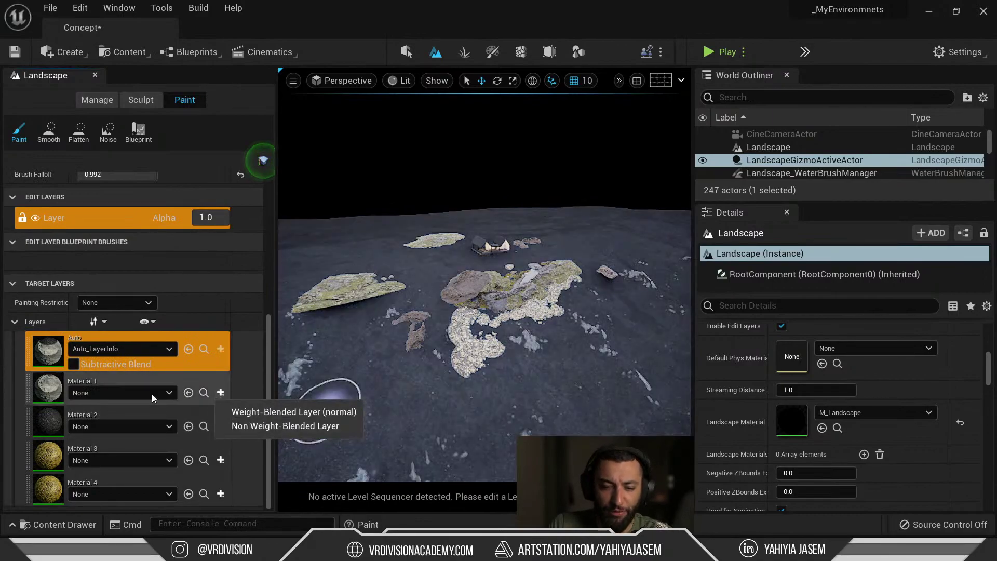
left_click(153, 395)
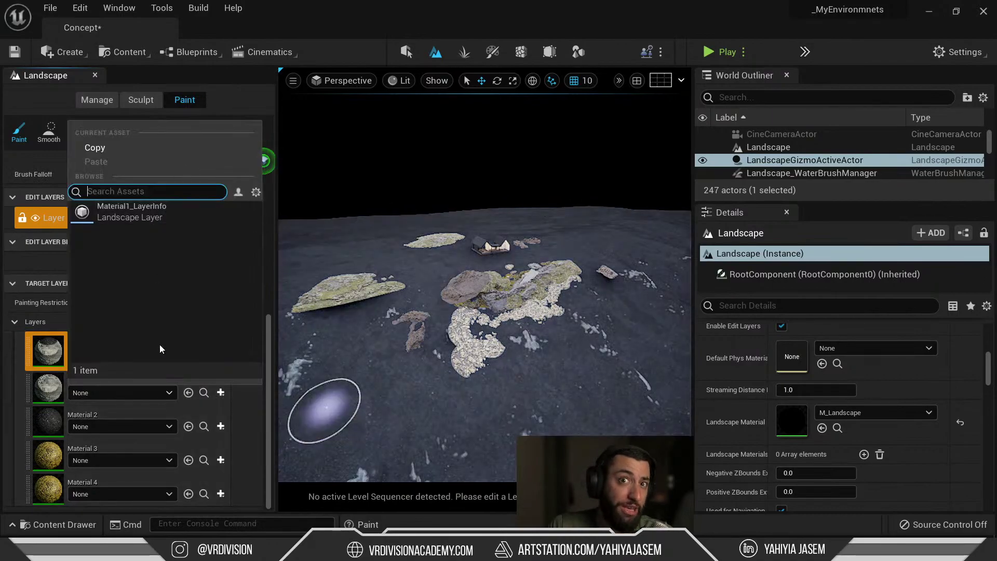
left_click(221, 393)
left_click(221, 393)
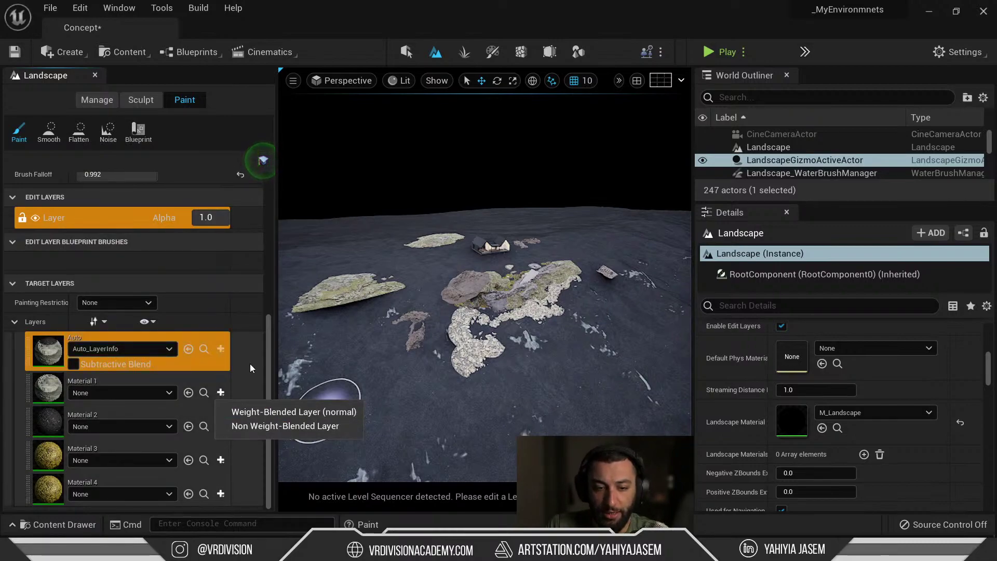
left_click(120, 393)
left_click(131, 207)
Step: Assign Material2_LayerInfo to the Material 2 target layer and Material3_LayerInfo to the Material 3 target layer
left_click(115, 434)
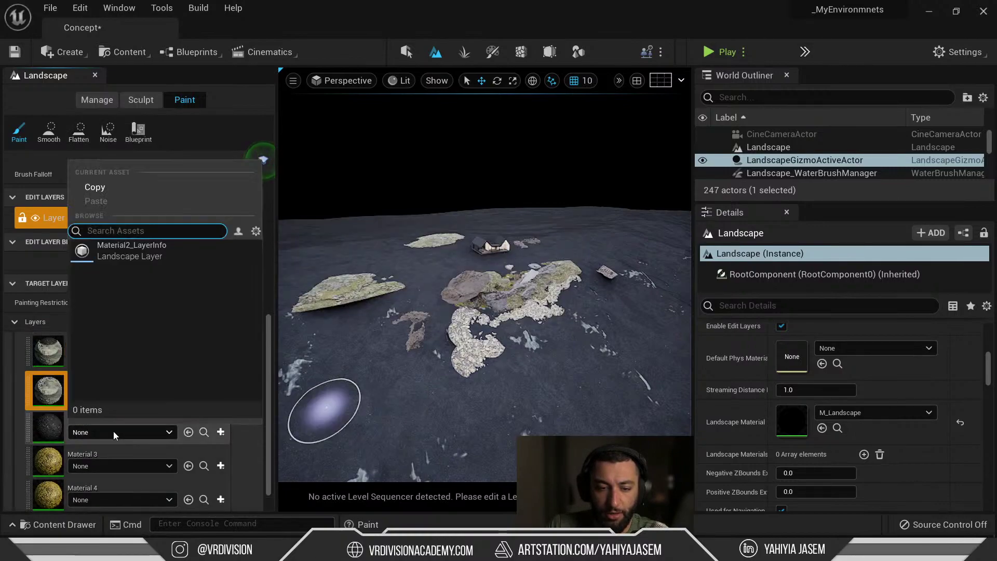
left_click(131, 250)
left_click(95, 457)
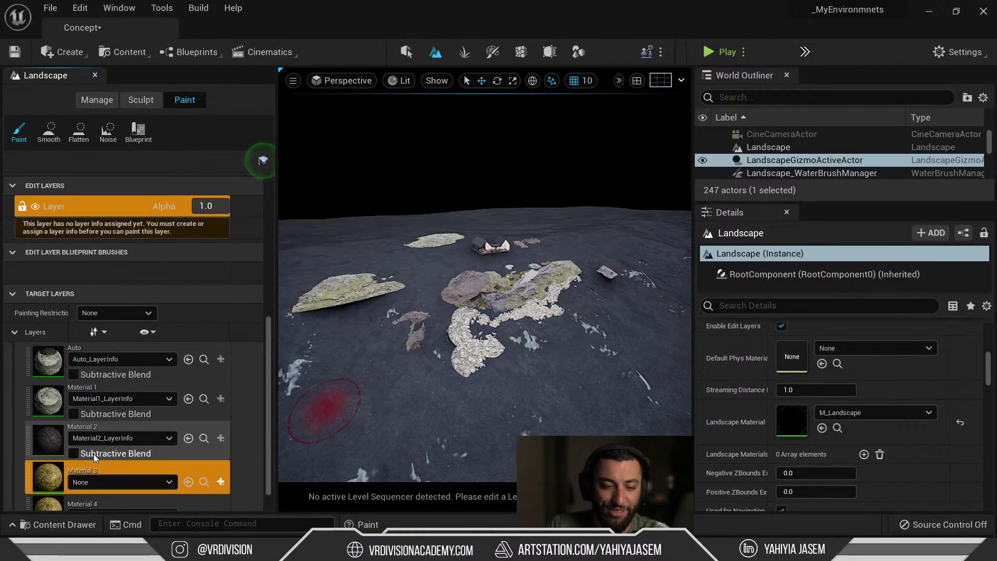
left_click(119, 482)
left_click(131, 279)
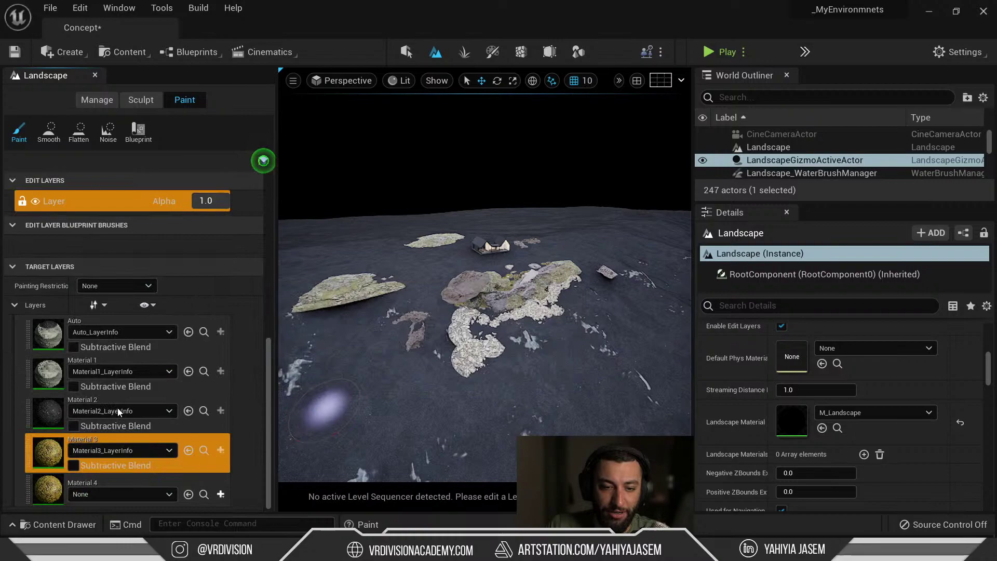
Step: Start creating a new weight-blended layer info object for the Material 4 target layer
left_click(119, 494)
left_click(251, 508)
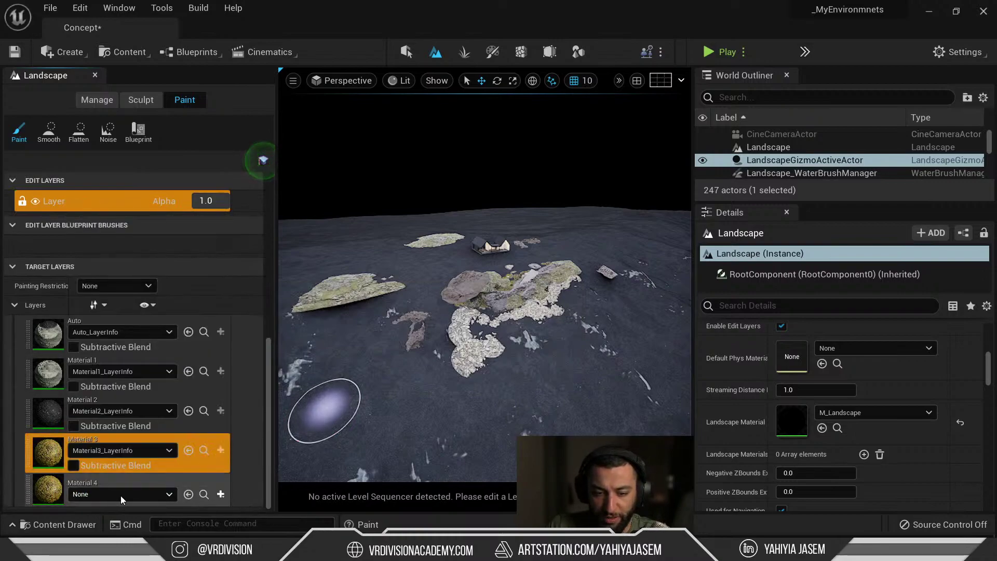
left_click(221, 494)
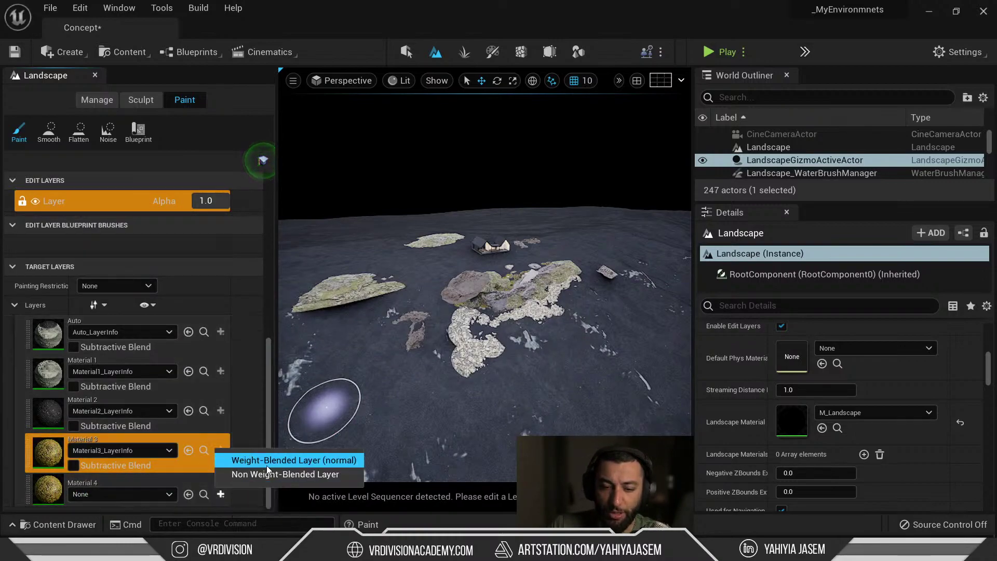
left_click(250, 458)
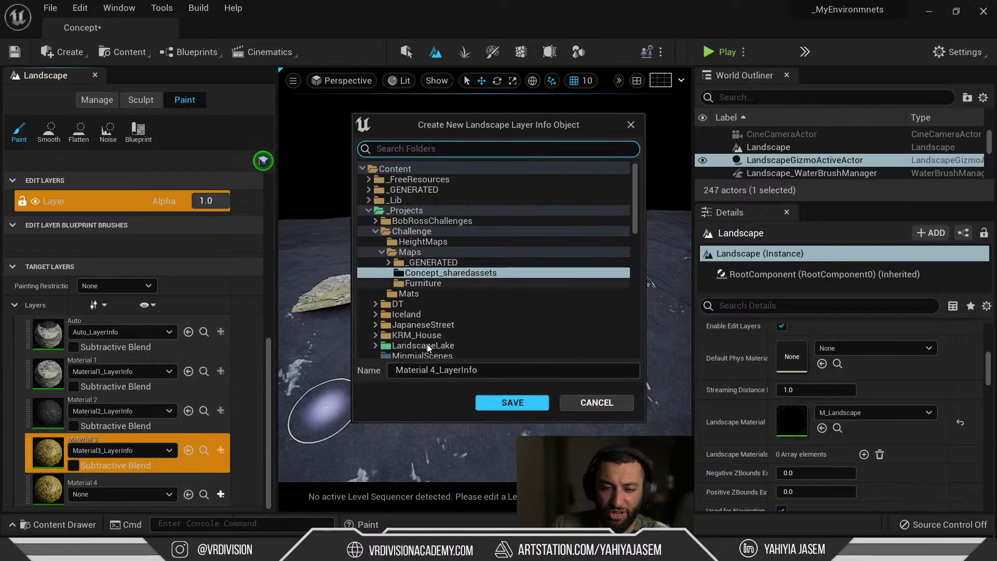
Step: Try to save the layer info in Concept_sharedassets as Material 4_LayerInfo and with the word Material removed from the name
left_click(493, 403)
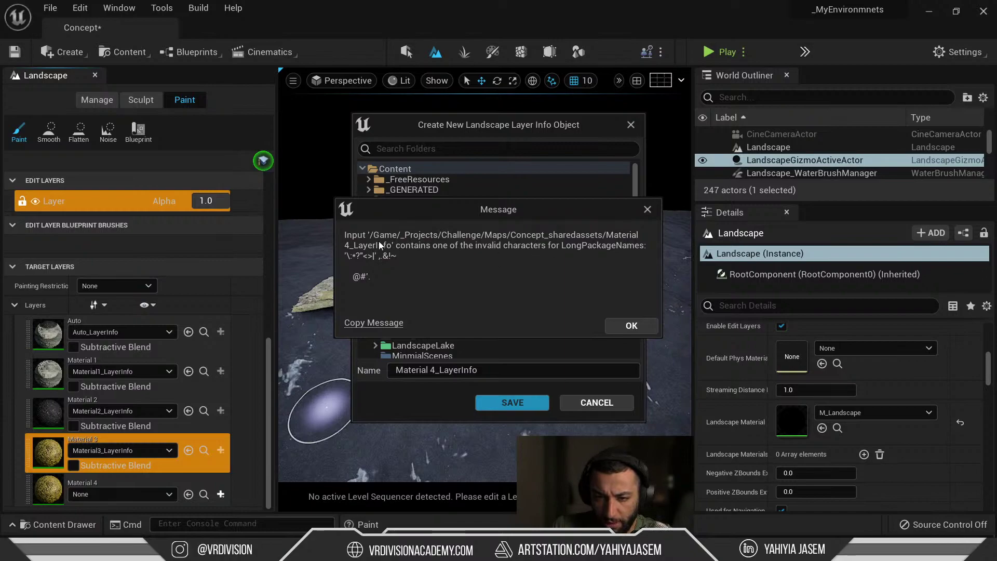
left_click_drag(472, 210, 595, 117)
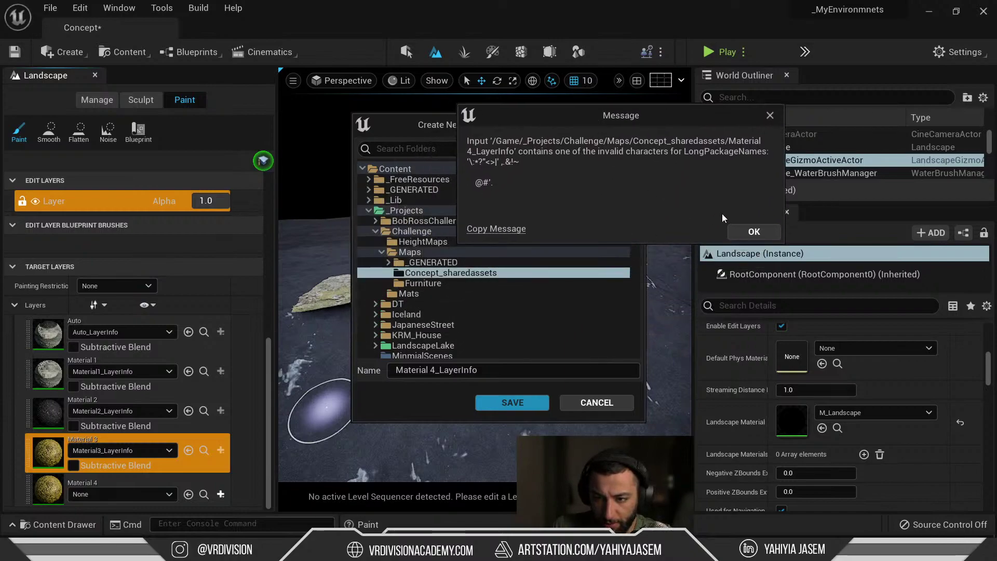
left_click(751, 231)
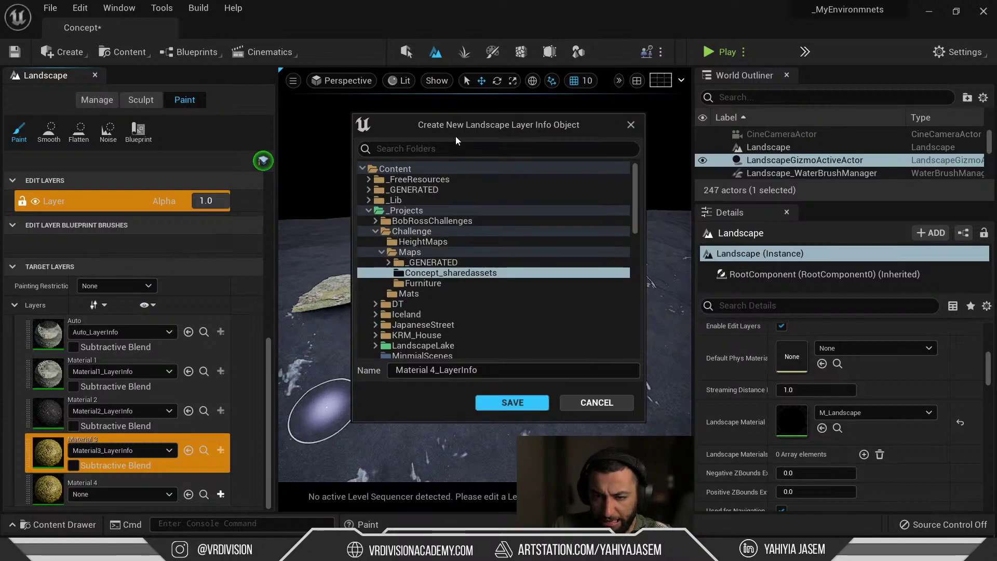
left_click_drag(429, 370, 337, 372)
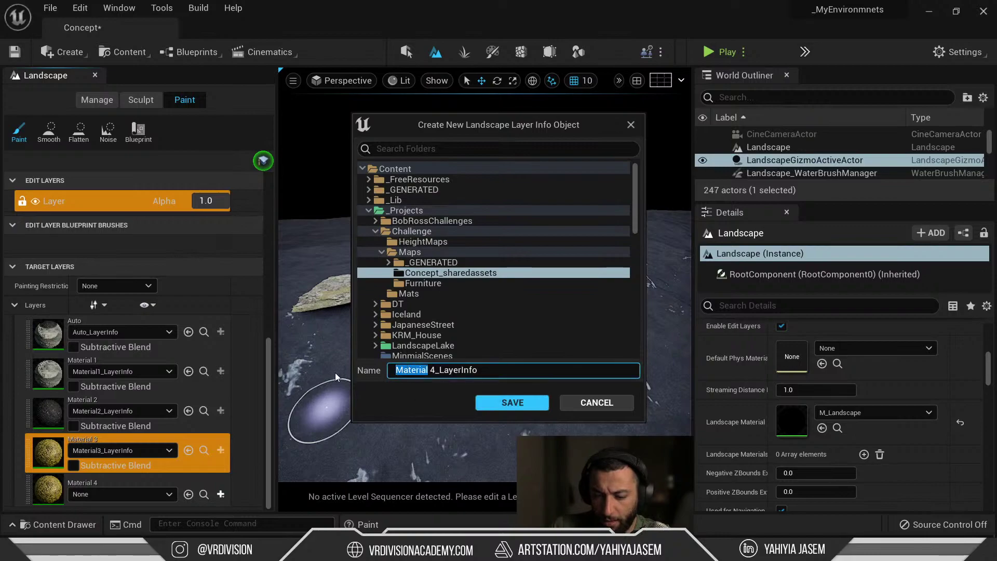
key("BackSpace")
left_click(513, 406)
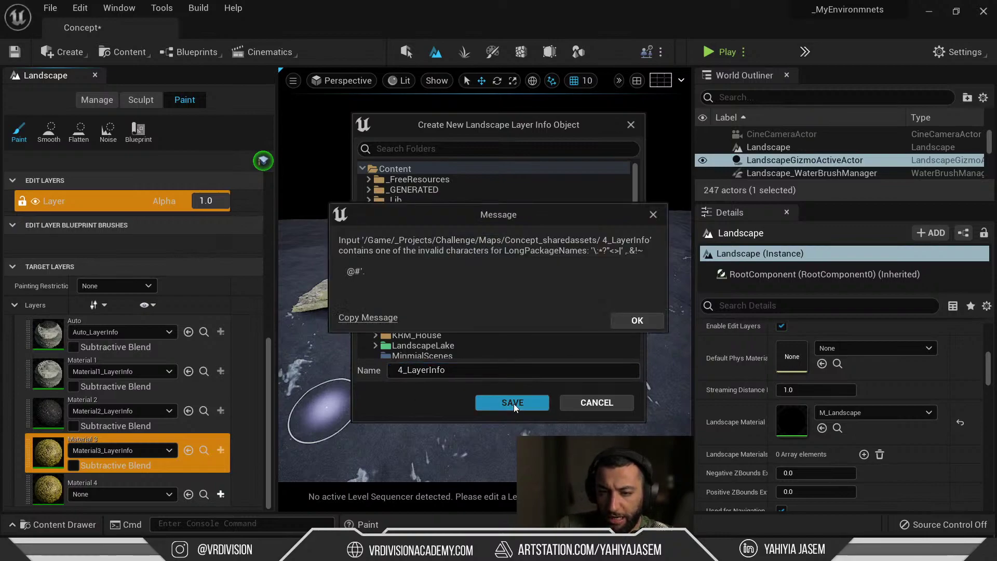
left_click(637, 320)
Step: Name the new layer info layerinfo and save it in the Concept_sharedassets folder
left_click_drag(446, 369, 353, 375)
type("la")
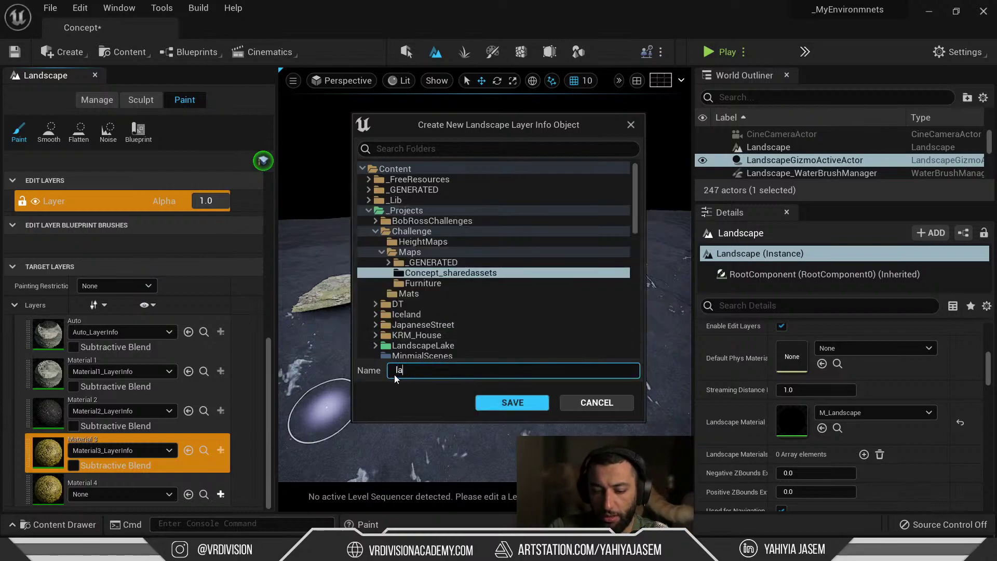
type("yerinfo")
key("Return")
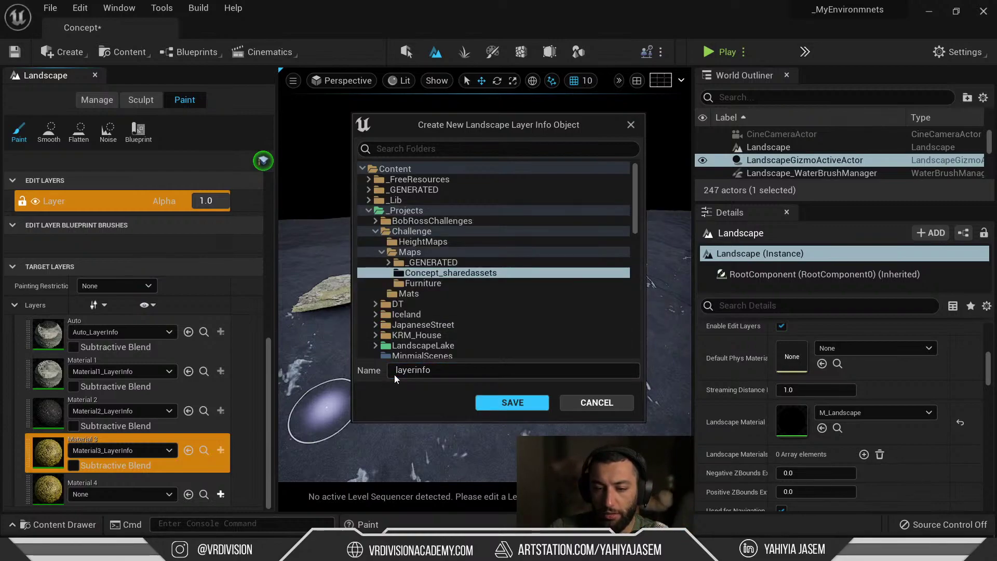
left_click(504, 404)
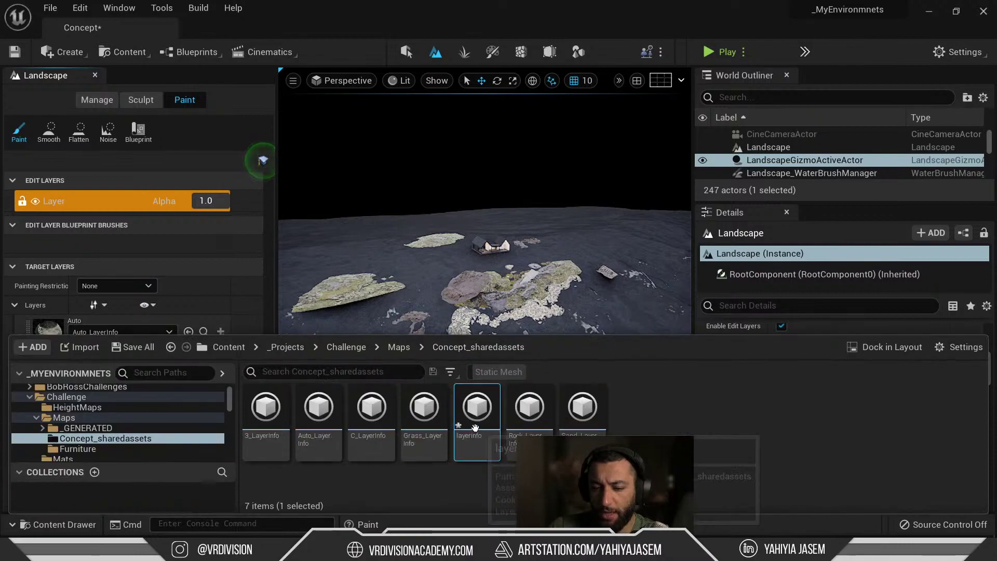
Step: Show the project's root Content folder in File Explorer and maximize that window
scroll(83, 395, "up", 3)
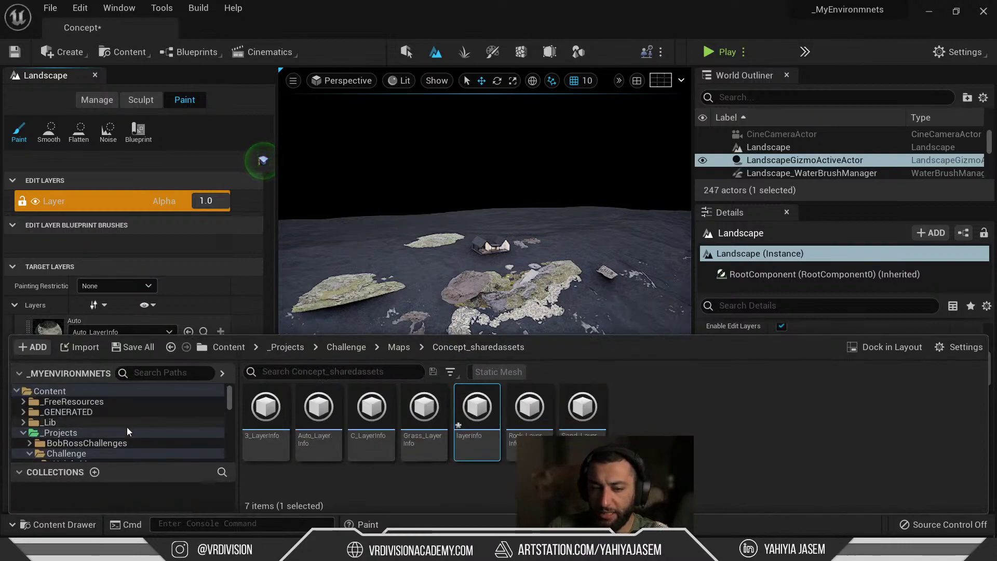
right_click(82, 392)
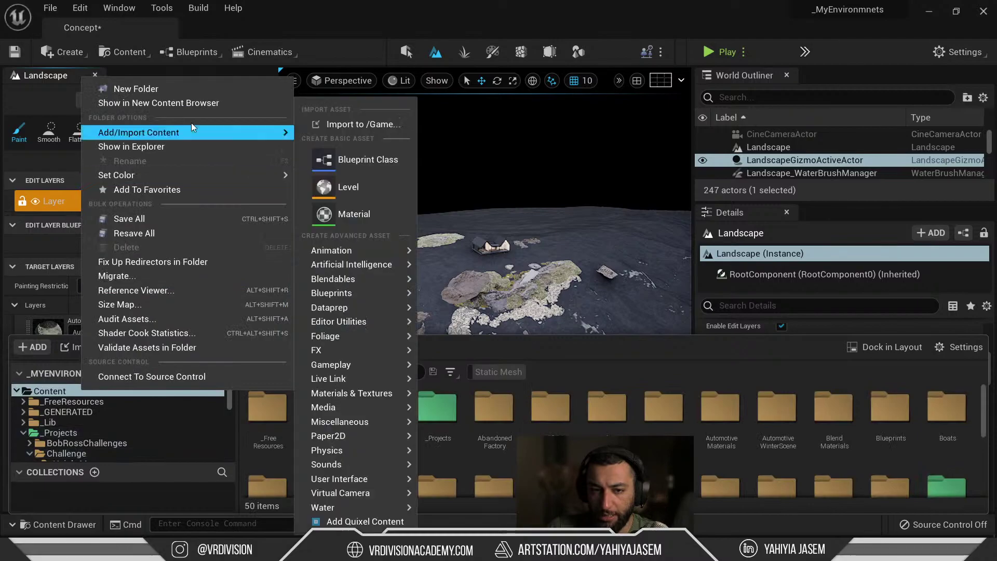
left_click(175, 148)
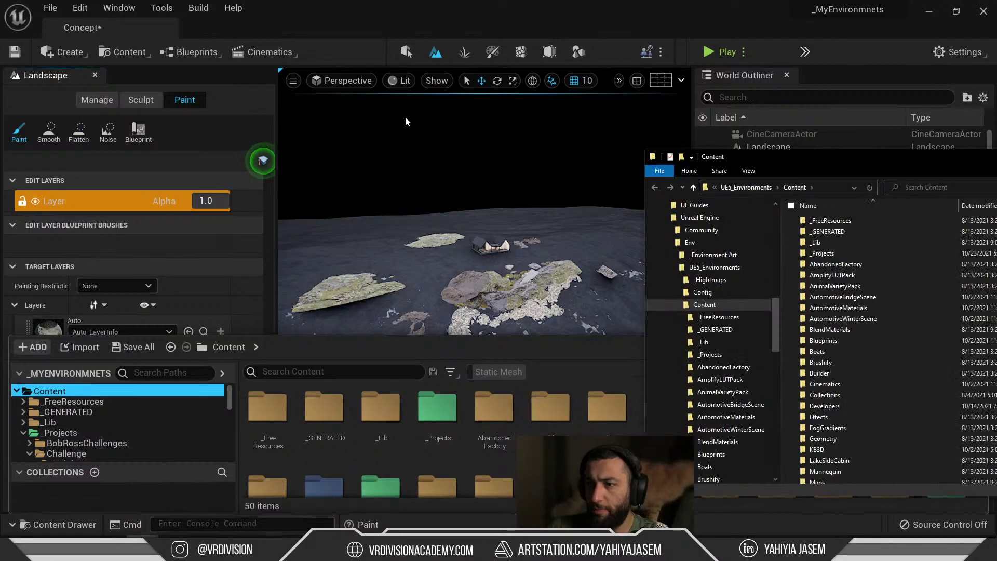
left_click_drag(804, 167, 313, 68)
double_click(382, 68)
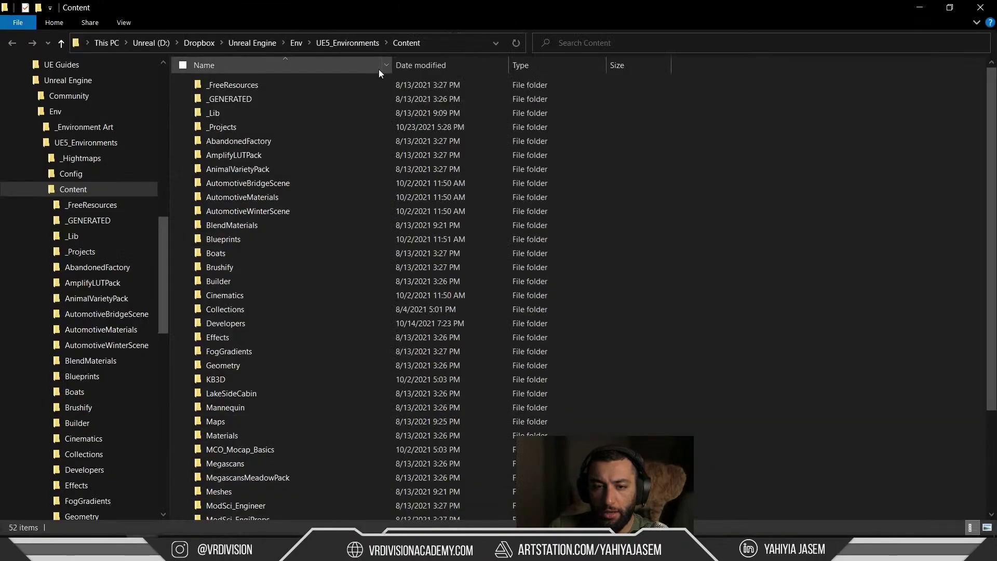
Step: Display the Content folder's full disk path and open the Landscape folder inside _Lib
left_click(457, 46)
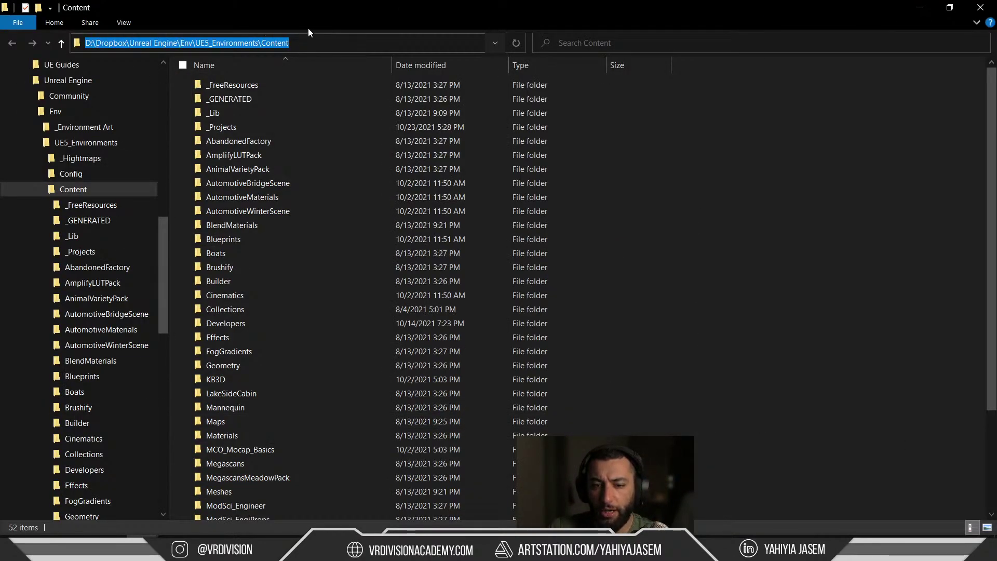
left_click(635, 238)
left_click(840, 278)
scroll(355, 319, "down", 1)
scroll(342, 267, "up", 1)
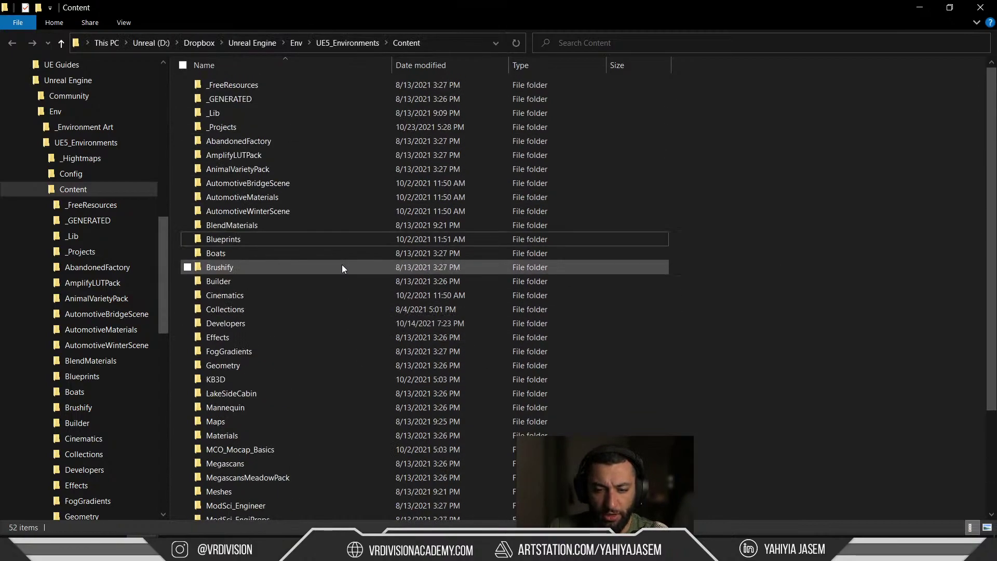
double_click(282, 117)
left_click(231, 103)
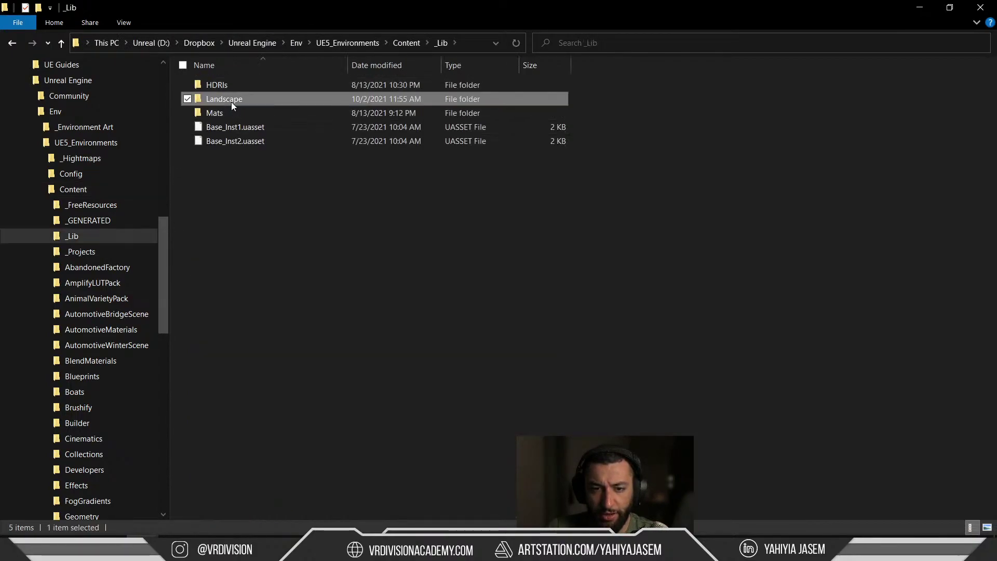
double_click(231, 102)
Step: Examine the full disk path of the _Lib\Landscape folder and close File Explorer
left_click(440, 44)
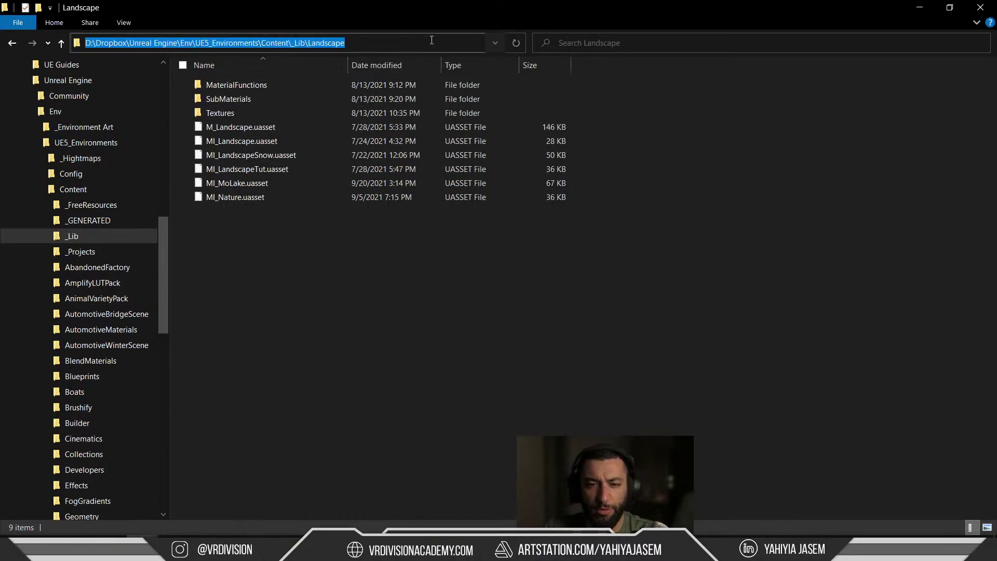
left_click_drag(416, 42, 75, 37)
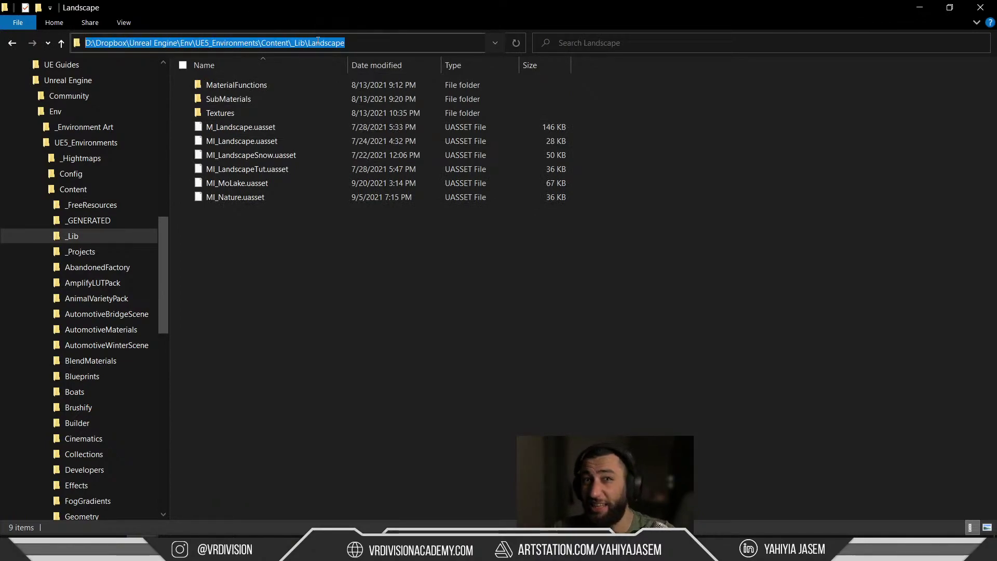
left_click(195, 43)
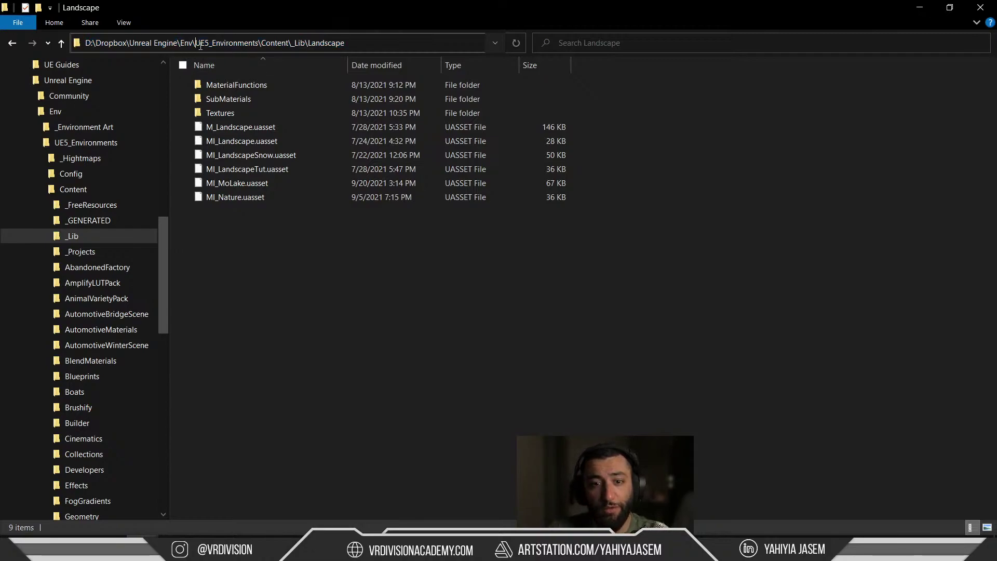
left_click_drag(172, 42, 134, 49)
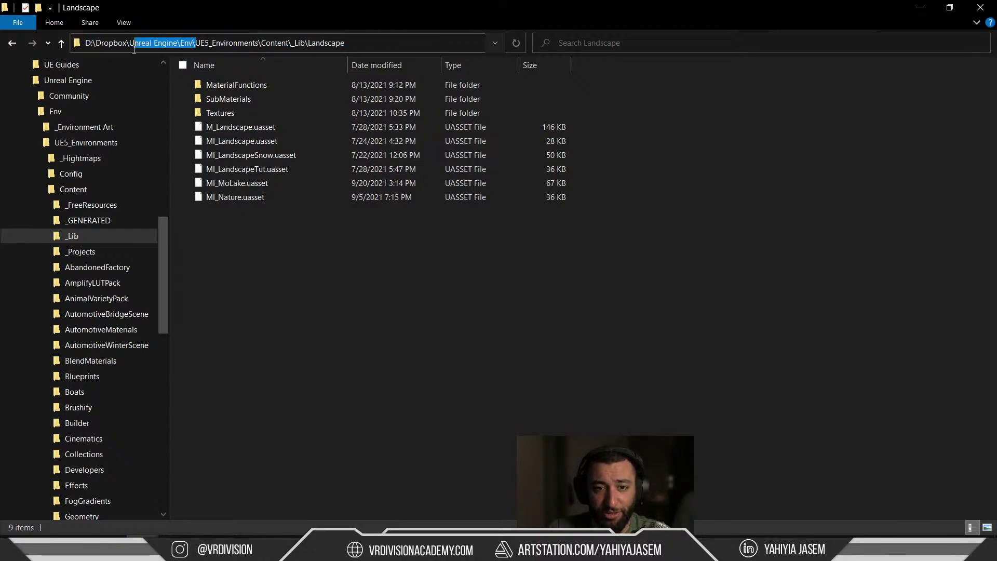
left_click(362, 43)
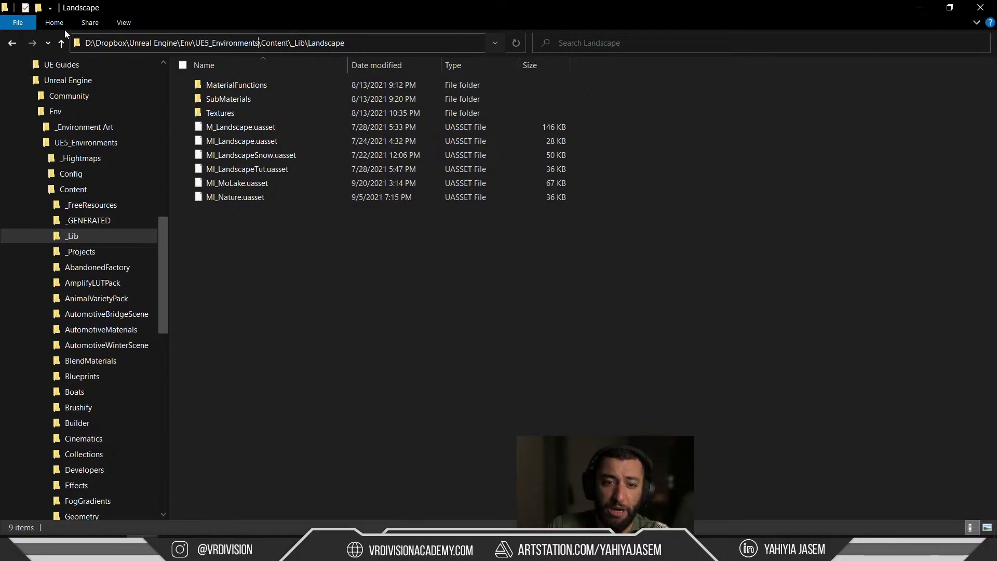
left_click_drag(86, 44, 364, 44)
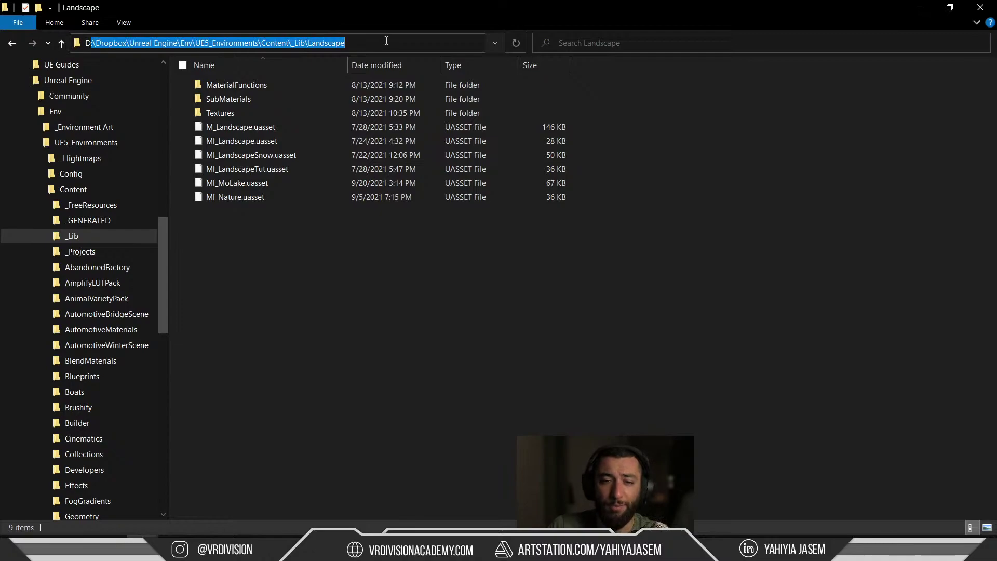
left_click(901, 158)
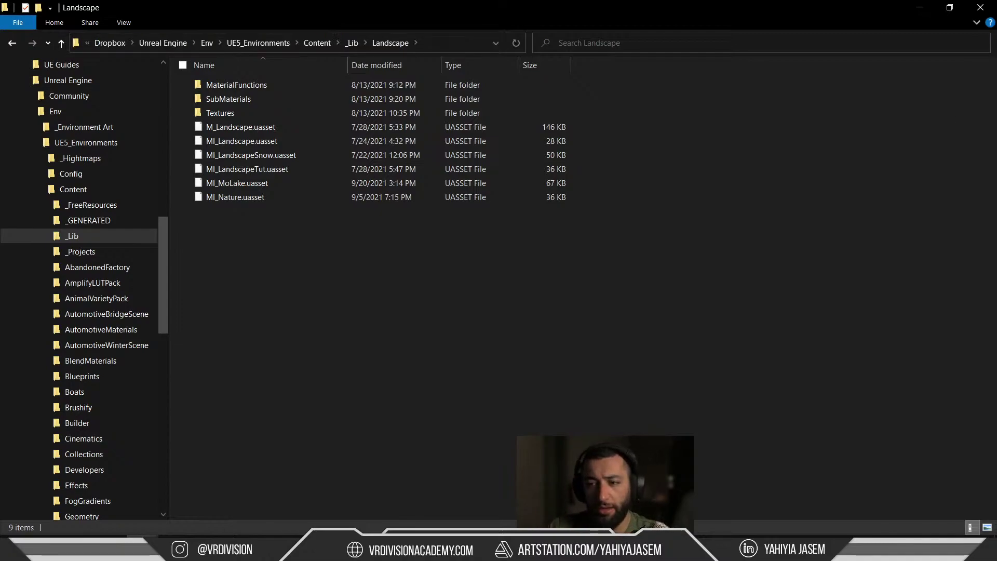
left_click(984, 16)
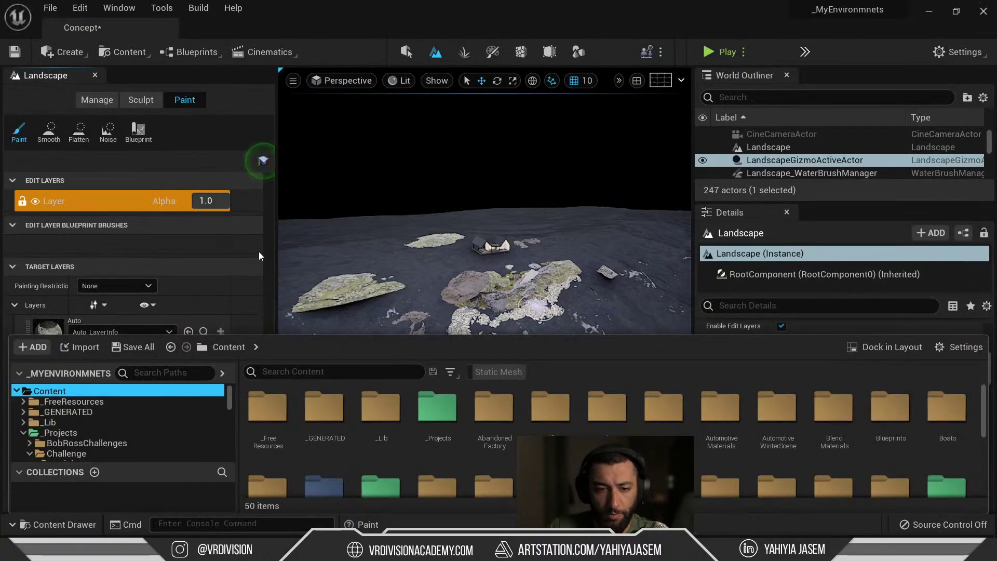
Step: Switch from landscape painting to Selection mode and show the rocks and house in a full-screen viewport
left_click(277, 239)
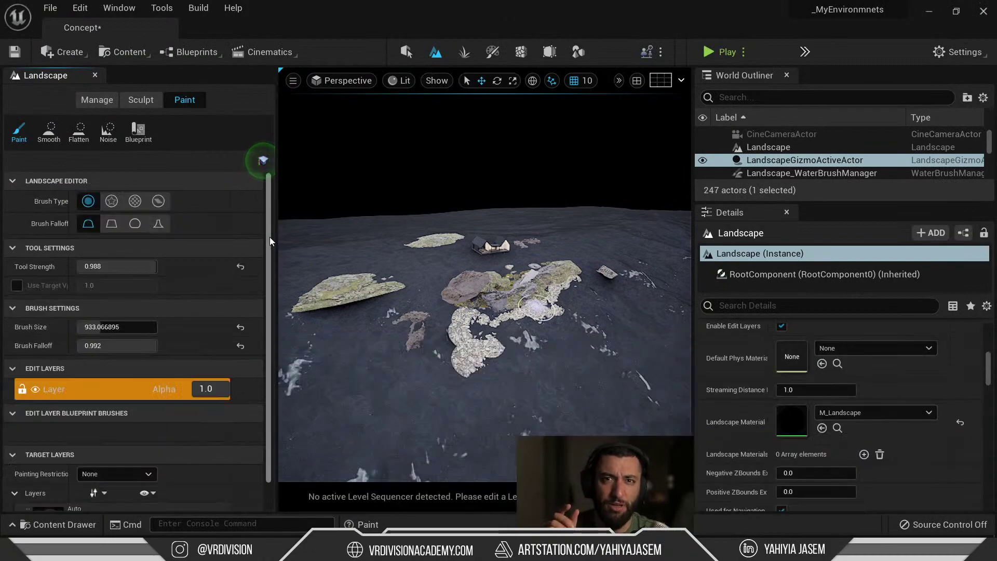
scroll(203, 407, "down", 7)
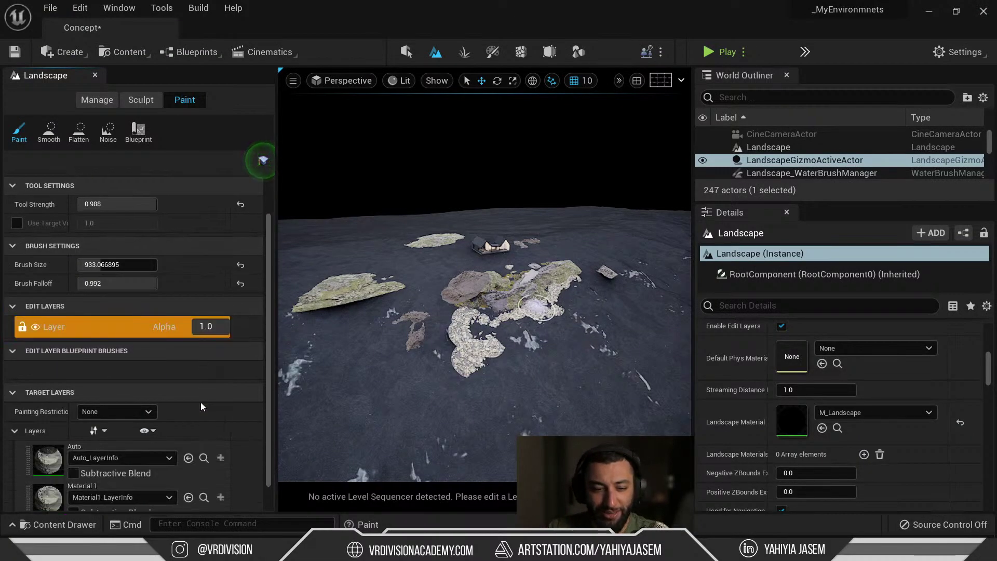
left_click(147, 488)
right_click_drag(416, 266, 490, 201)
key("shift+1")
key("F11")
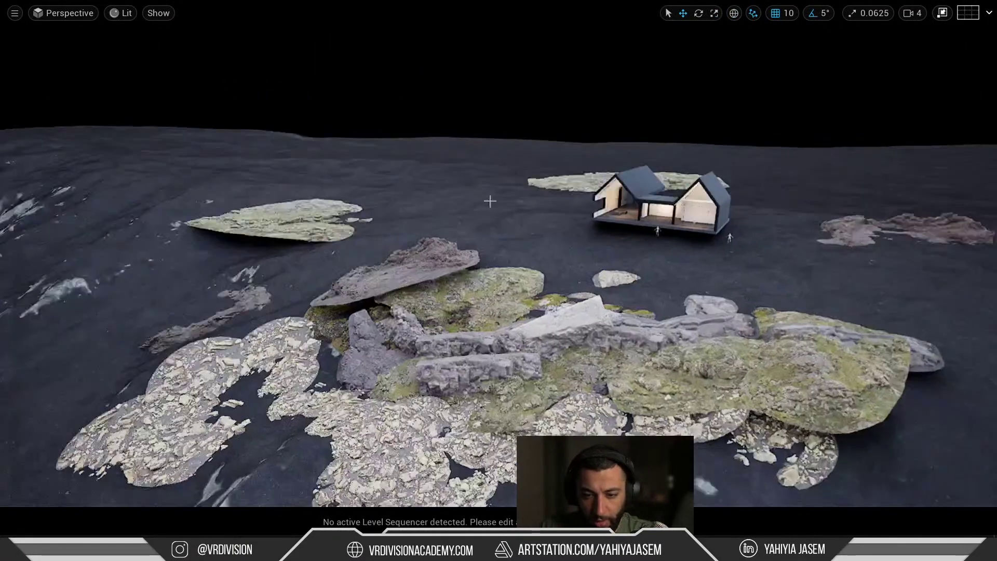
Step: Inspect the terrain's slopes and the low valley between them, returning the viewport to its normal size
right_click(305, 221)
right_click_drag(291, 218, 213, 224)
left_click(246, 210)
key("F11")
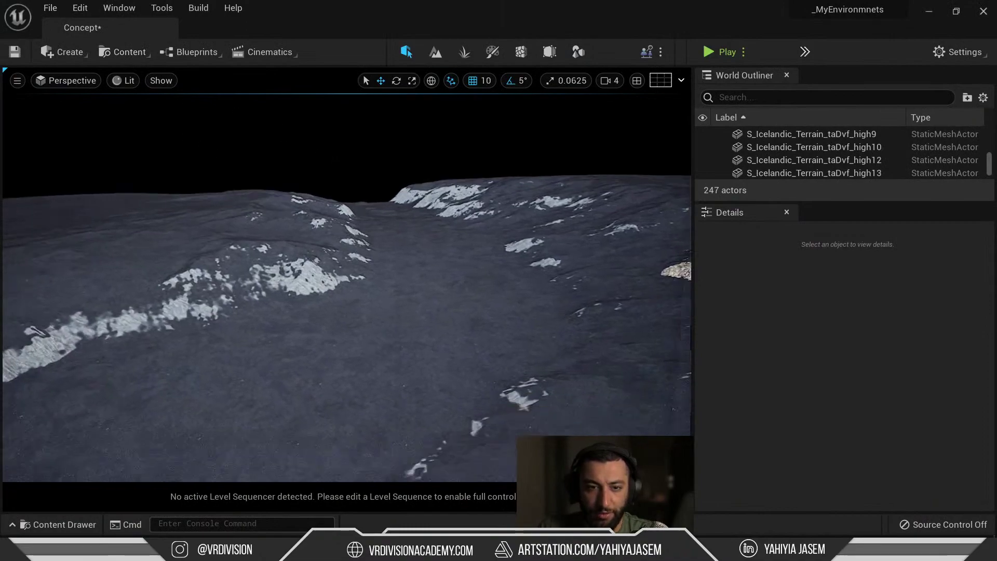
right_click_drag(213, 208, 213, 239)
left_click(60, 51)
right_click_drag(312, 176, 306, 158)
Step: Open the plugin browser and search for water
left_click(81, 9)
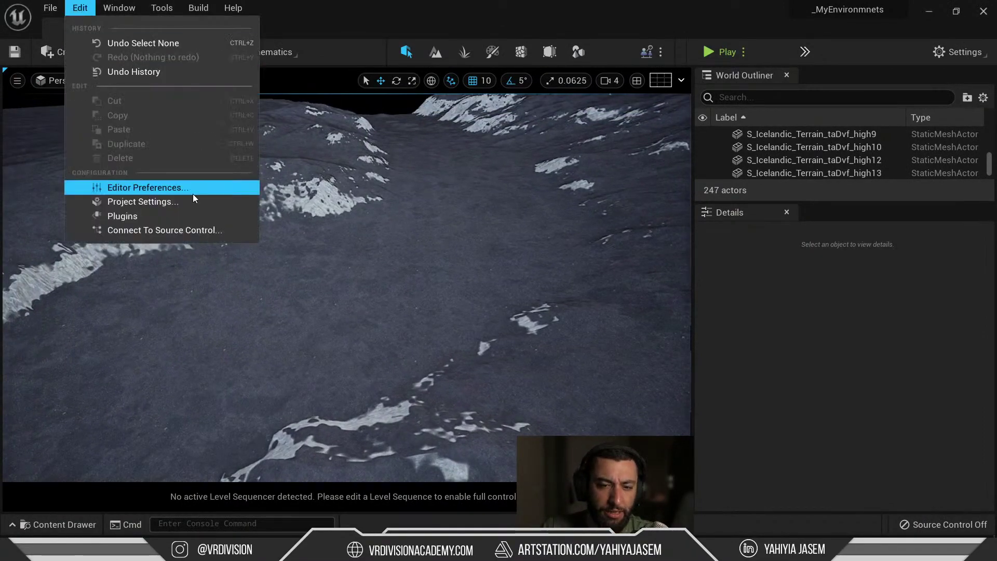
left_click(176, 216)
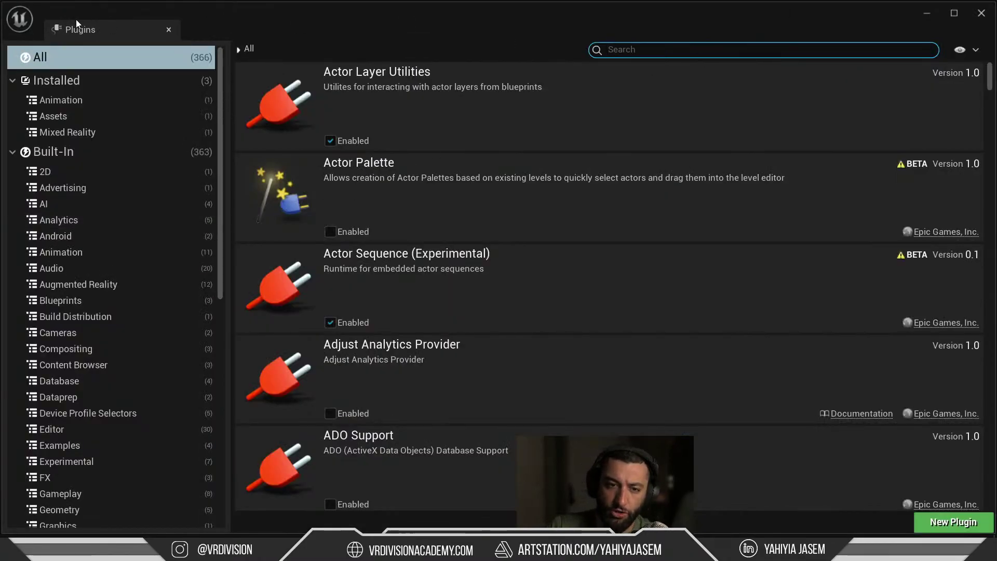
type("water")
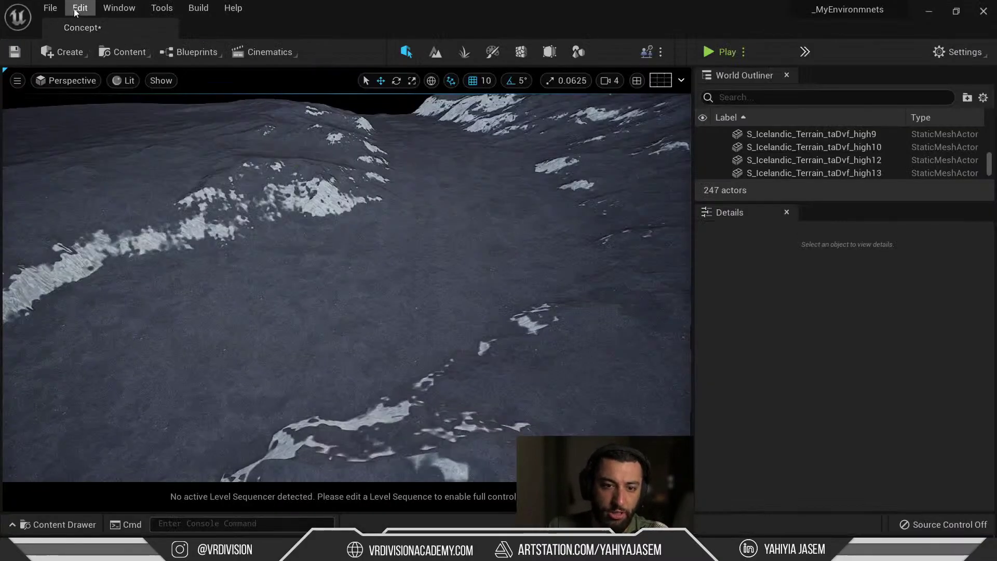
left_click(80, 8)
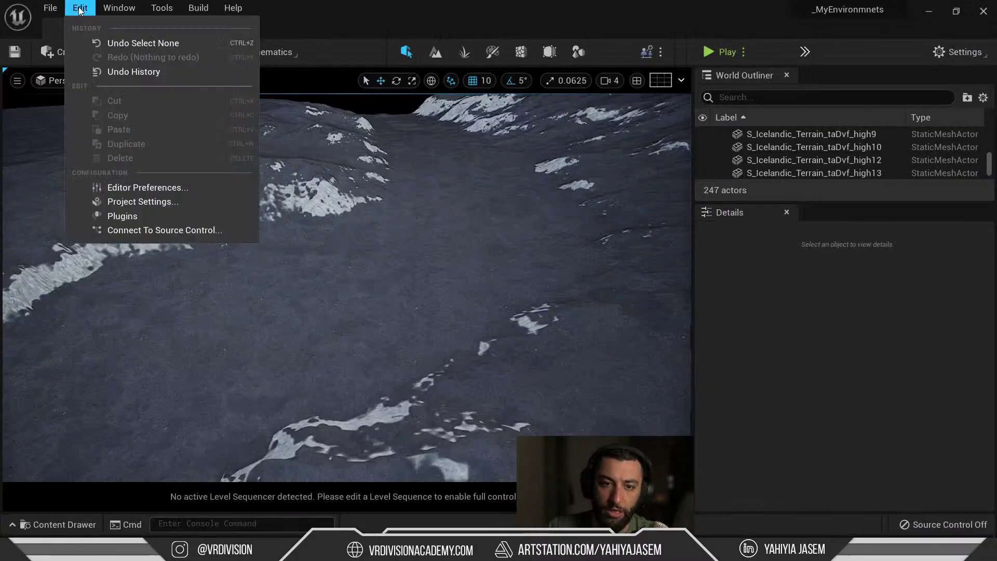
left_click(122, 216)
type("water")
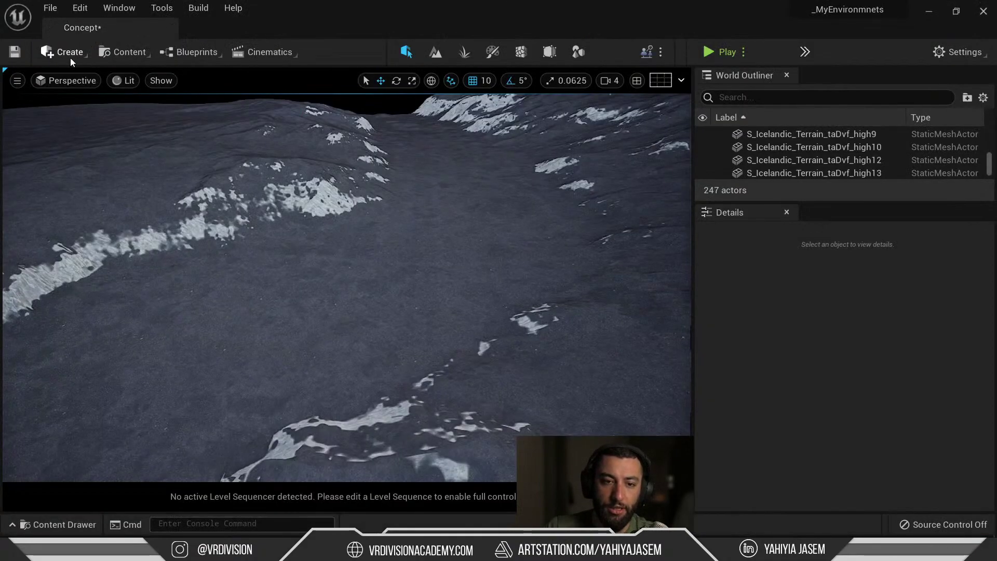
Step: Browse the full list of placeable actor classes and filter it for water actors
left_click(71, 54)
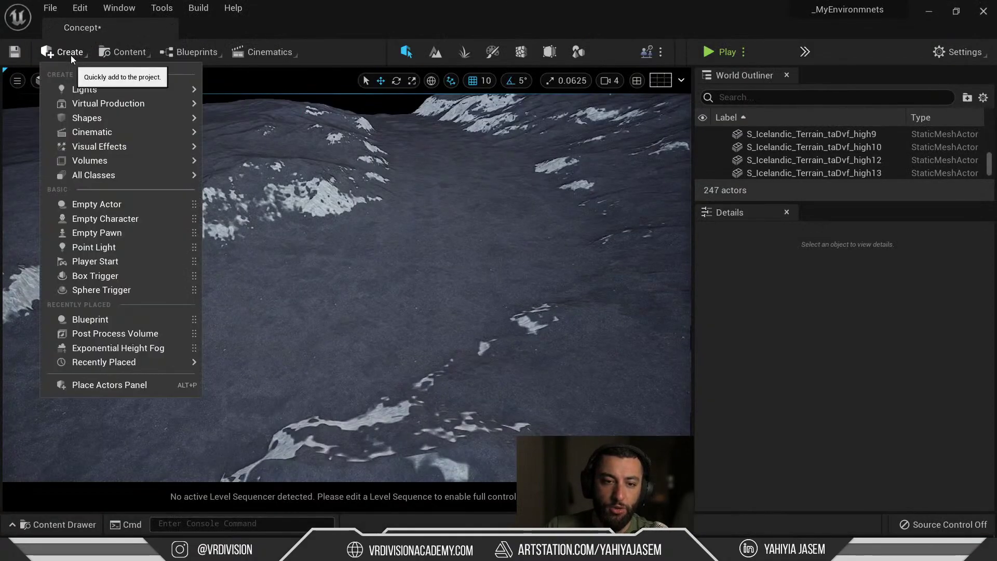
mouse_move(111, 173)
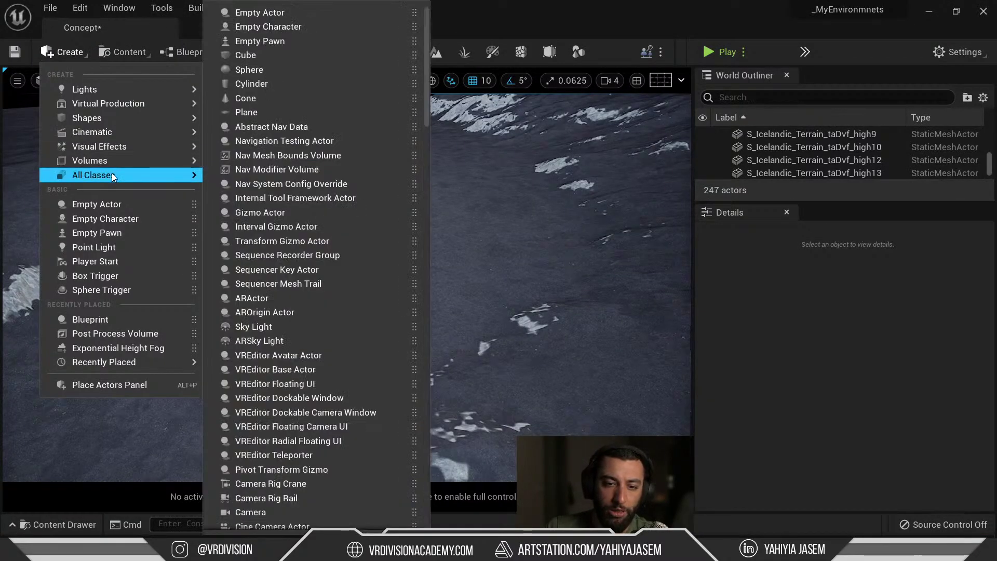
scroll(296, 156, "down", 5)
left_click_drag(424, 85, 428, 337)
scroll(296, 172, "up", 10)
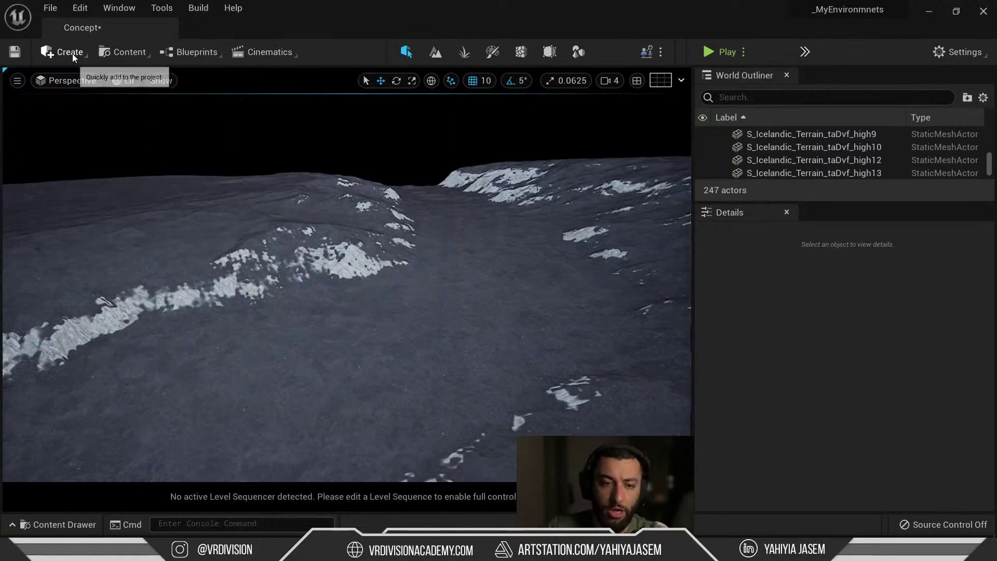
left_click(73, 54)
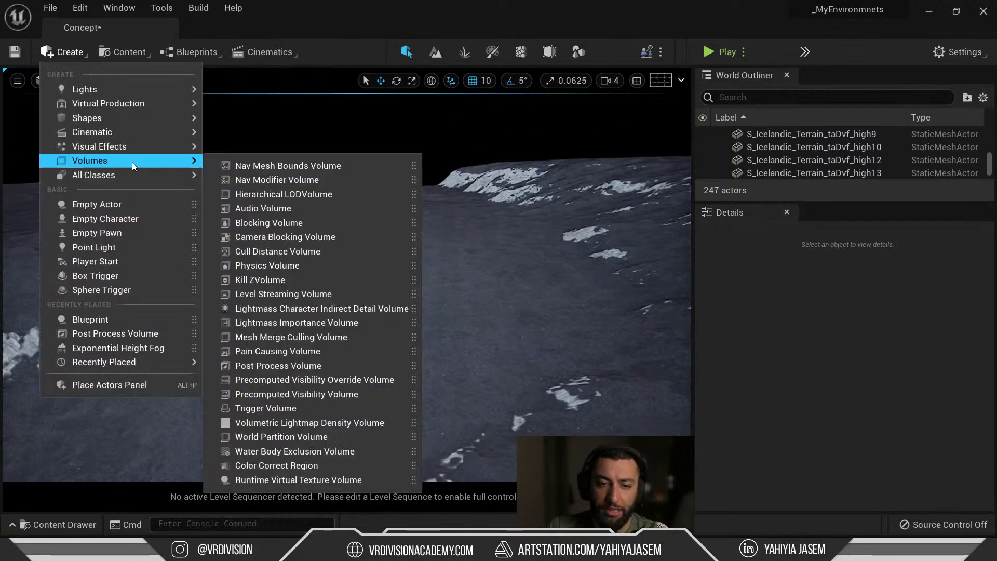
mouse_move(110, 175)
scroll(336, 131, "down", 3)
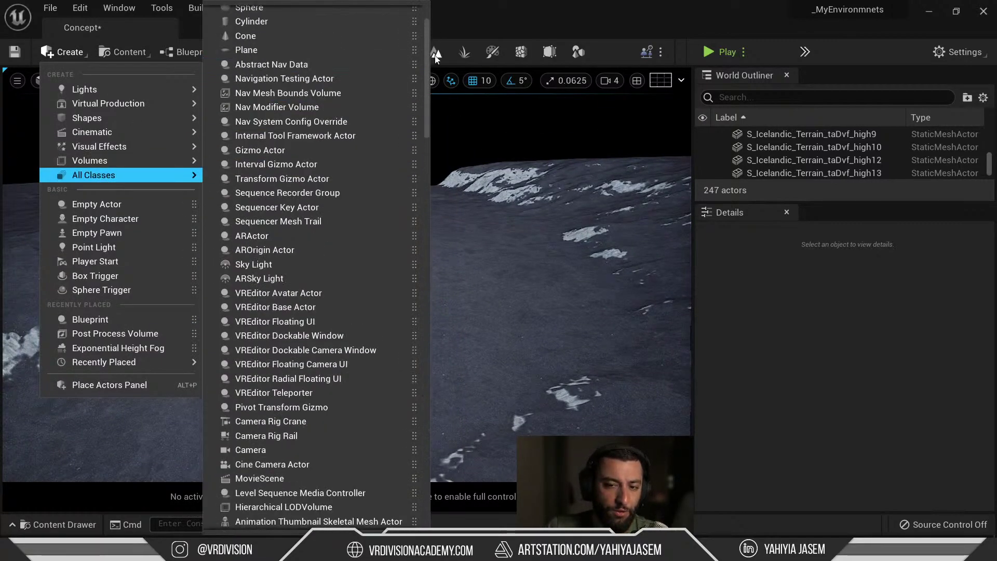
type("wate")
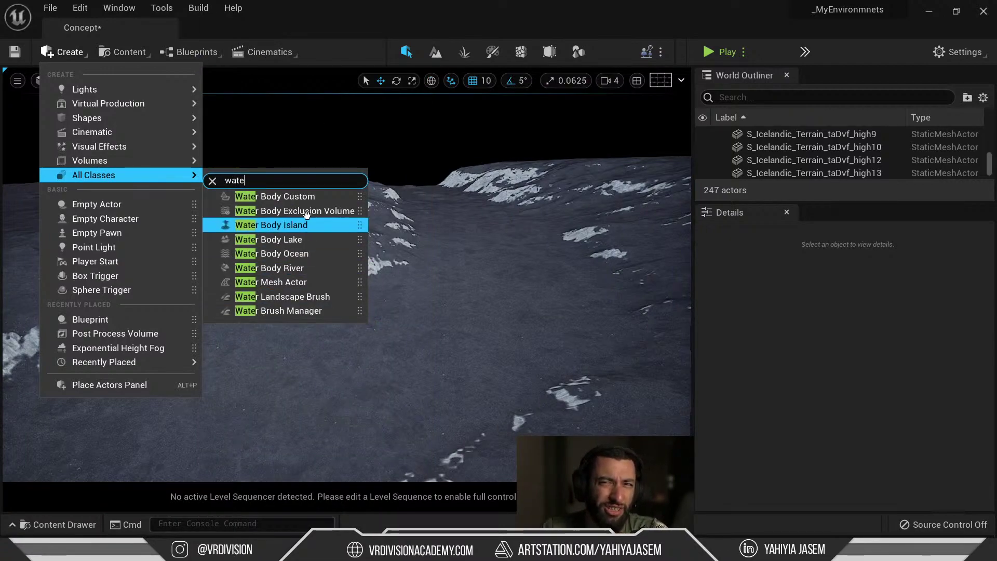
Step: Try filtering the actor creation list, including its Lights category, for a directional light
mouse_move(158, 87)
type("d")
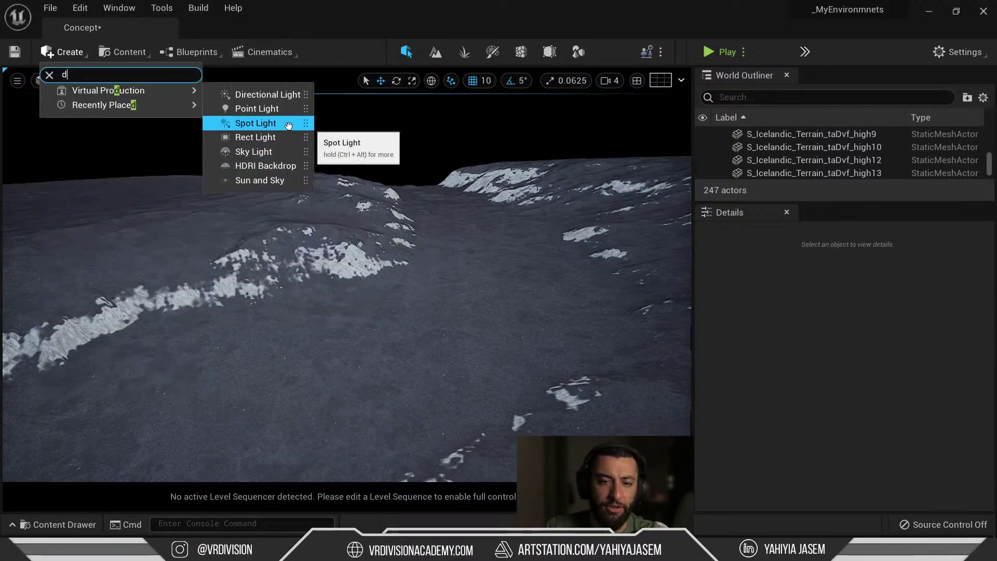
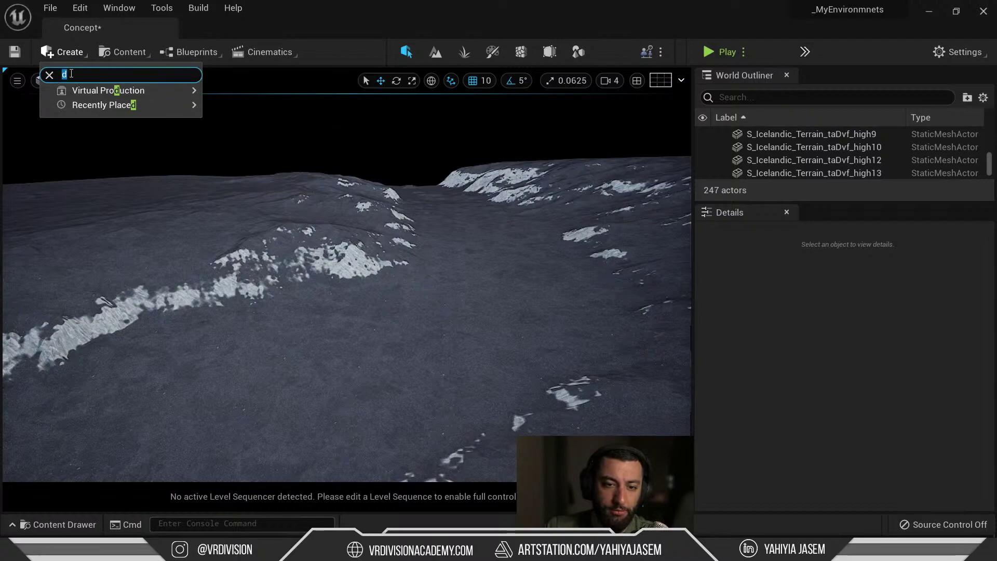
left_click(49, 75)
left_click(73, 60)
left_click(73, 59)
mouse_move(105, 87)
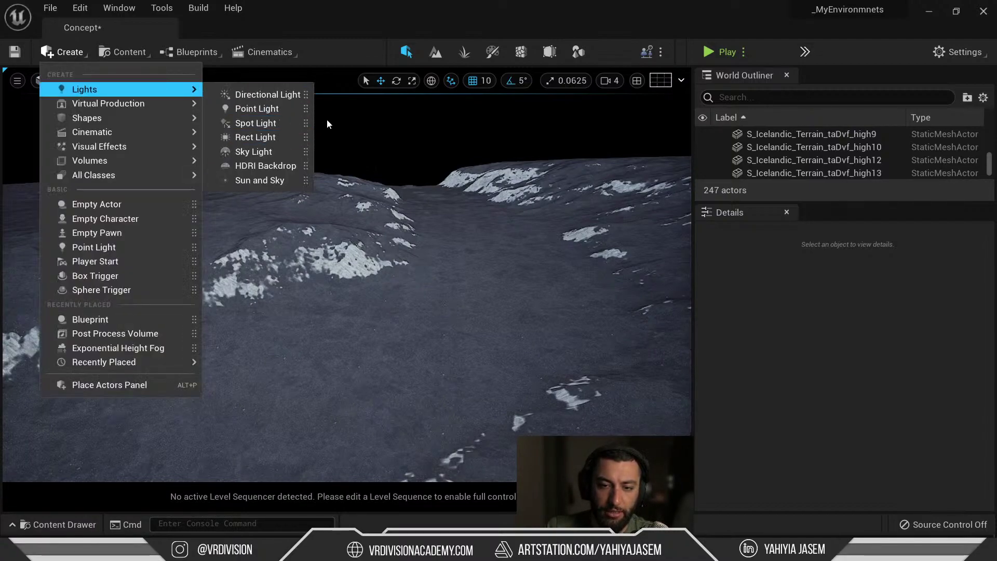
type("d")
left_click_drag(296, 127, 297, 129)
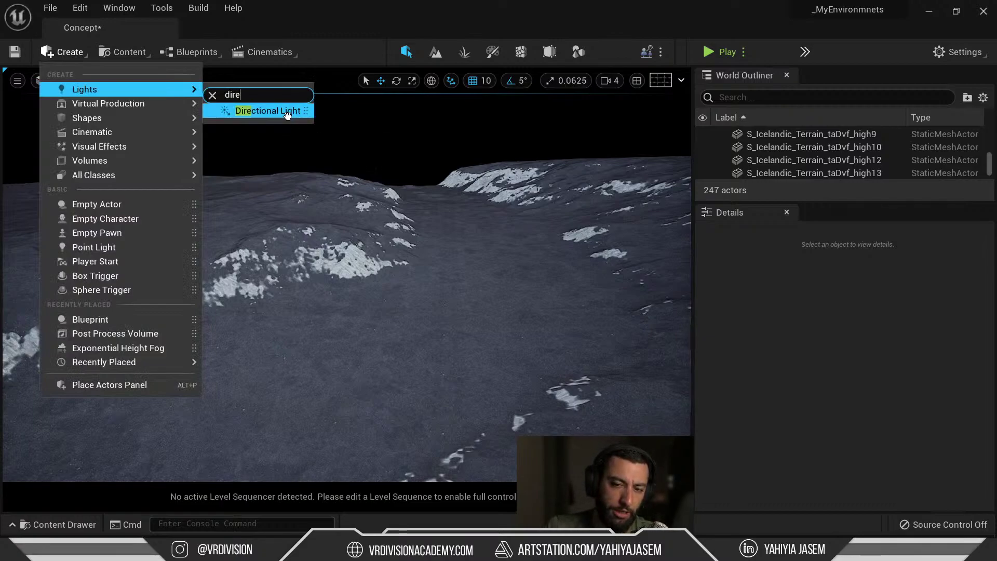
Step: Find Water Body Custom among all actor classes and place it on the valley floor
scroll(373, 180, "down", 3)
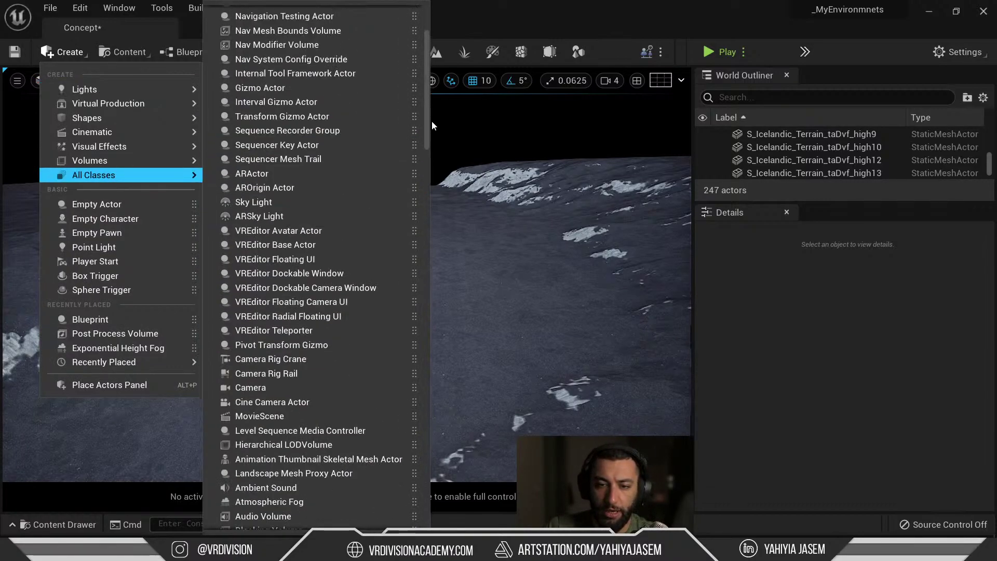
scroll(425, 155, "down", 4)
scroll(342, 92, "up", 5)
type("water")
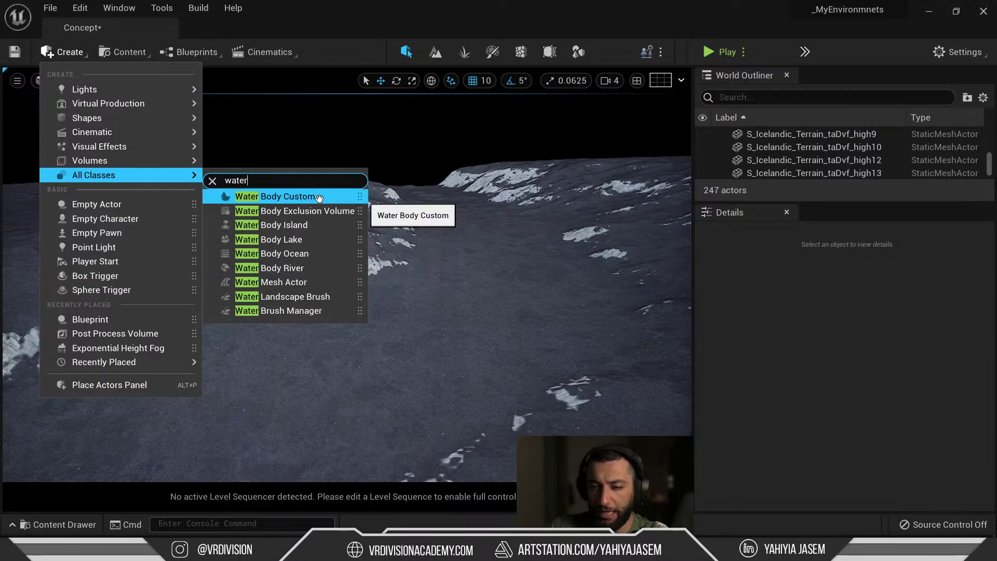
left_click_drag(319, 197, 362, 337)
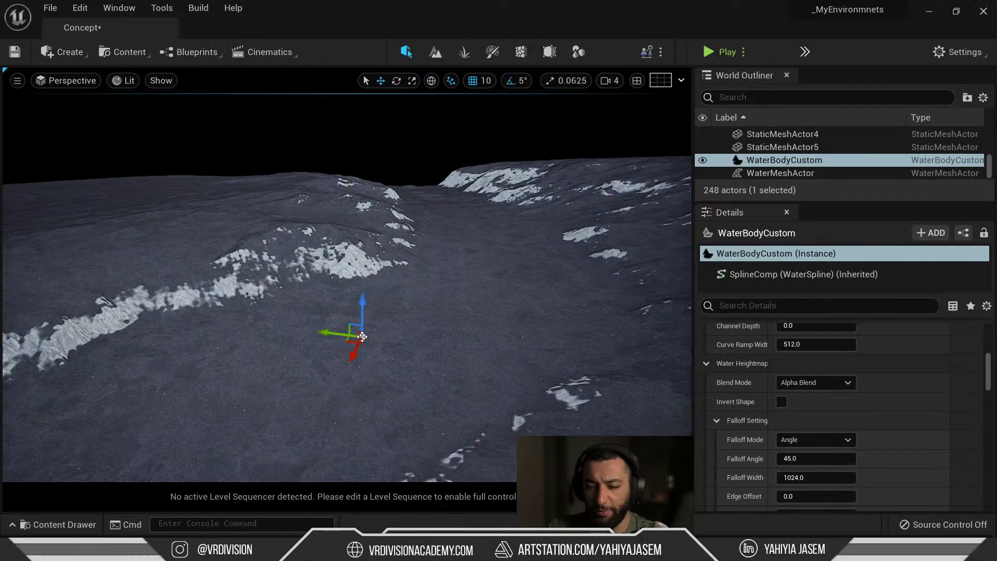
Step: Inspect the placed custom water body from several angles and check its transform settings
key("f")
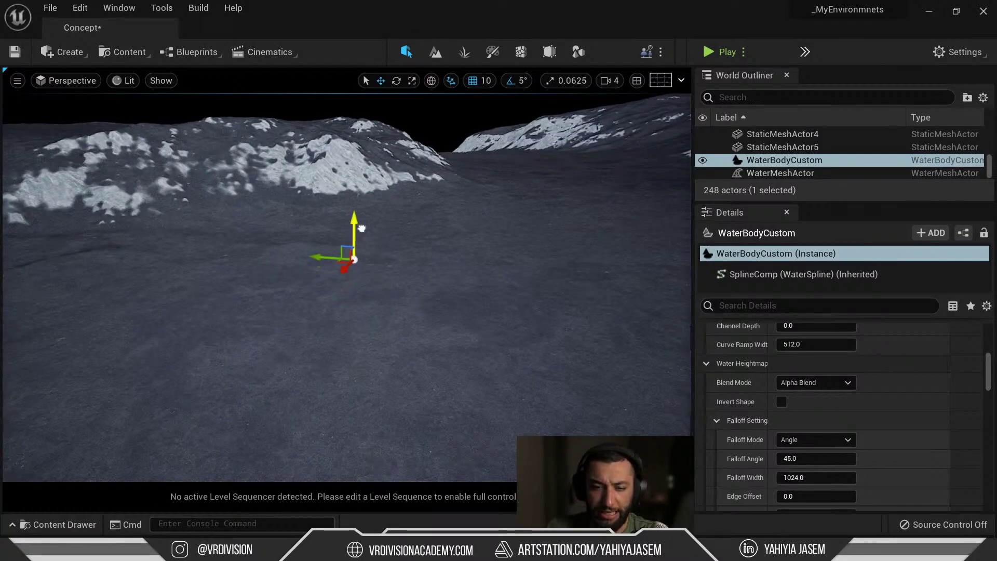
left_click_drag(385, 222, 446, 322, "alt")
right_click_drag(385, 222, 255, 180)
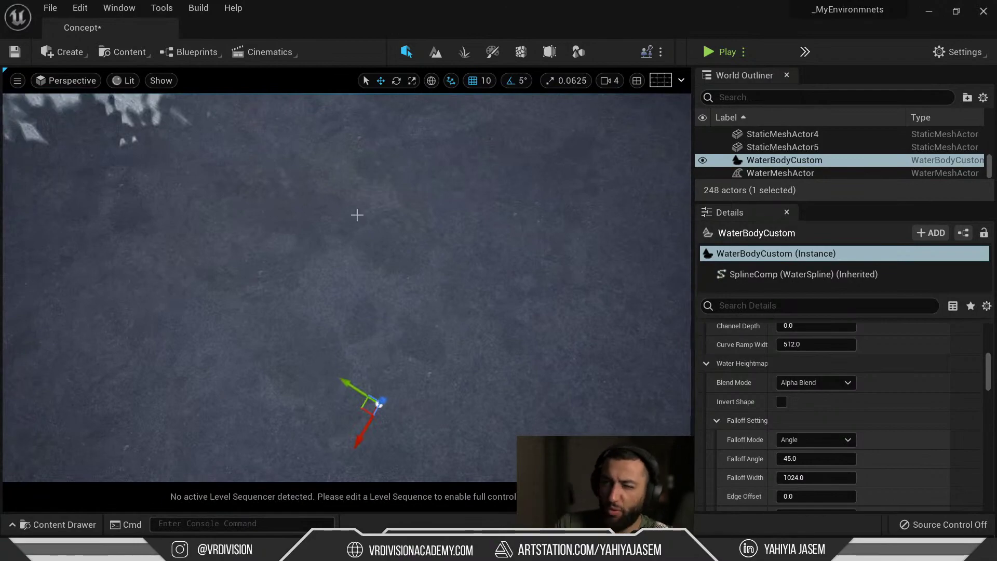
left_click_drag(344, 235, 452, 140, "alt")
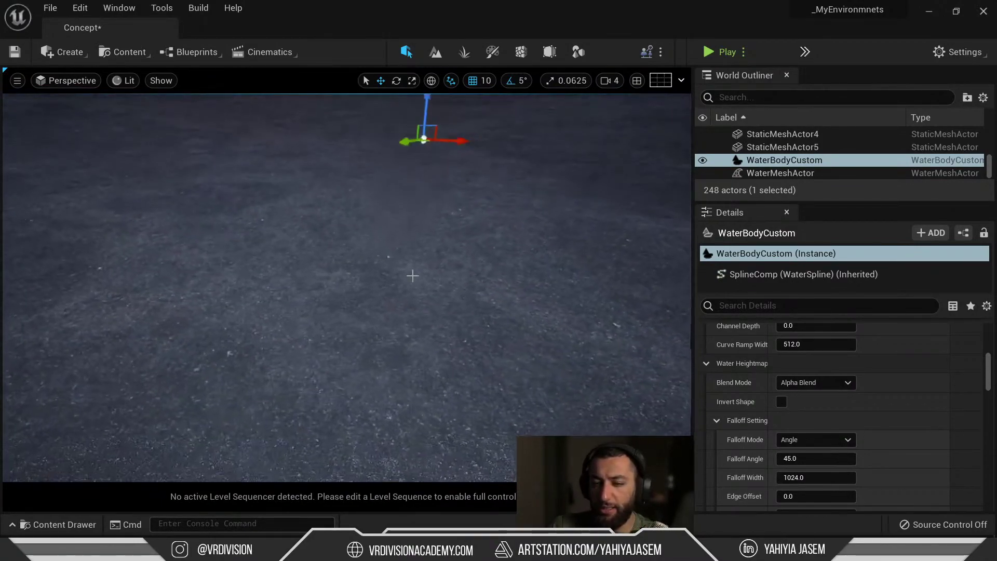
right_click_drag(411, 275, 420, 254)
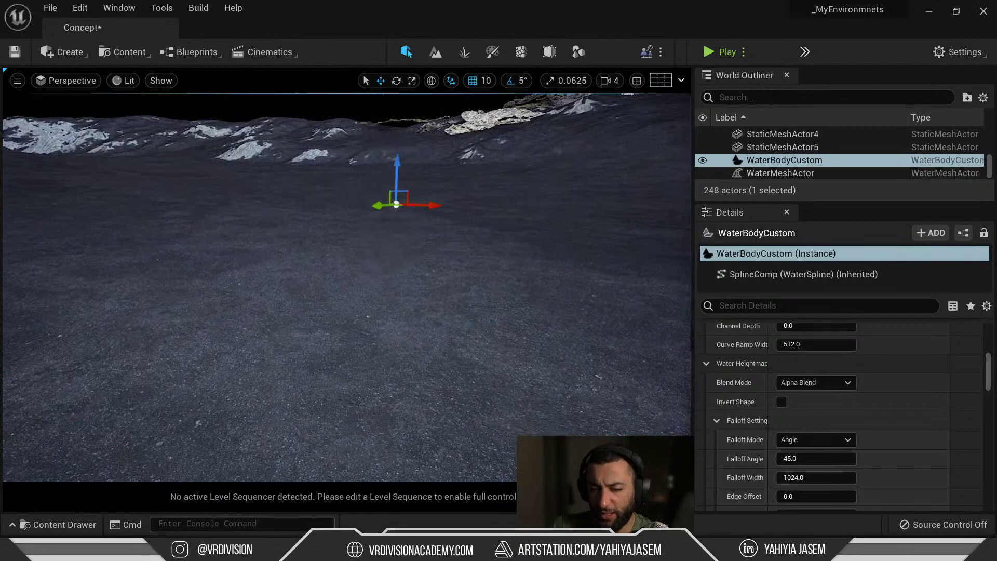
left_click_drag(452, 251, 441, 332, "alt")
key("f")
left_click_drag(451, 251, 400, 169, "alt")
scroll(817, 431, "up", 10)
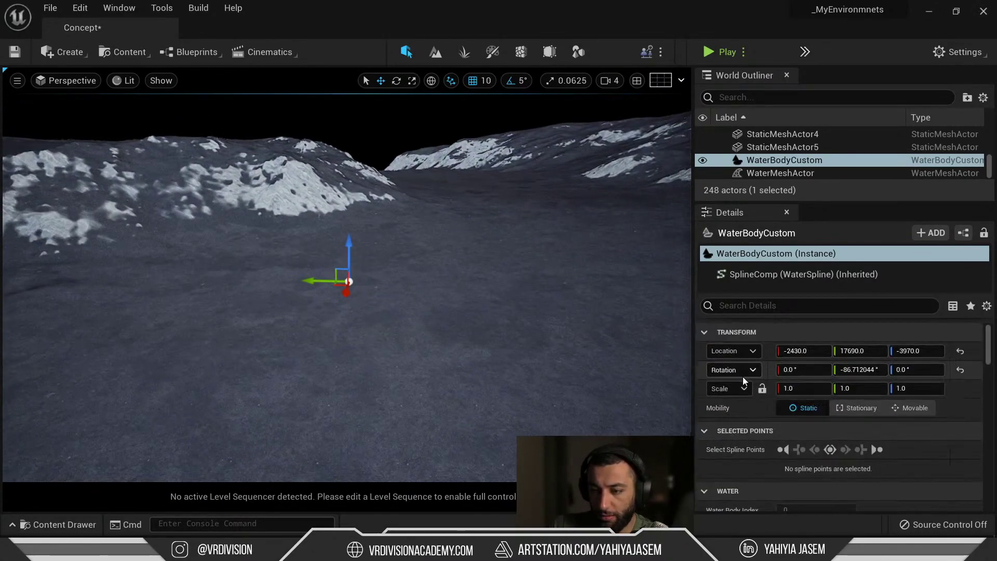
Step: Delete the WaterBodyCustom and WaterMeshActor actors from the level
key("Delete")
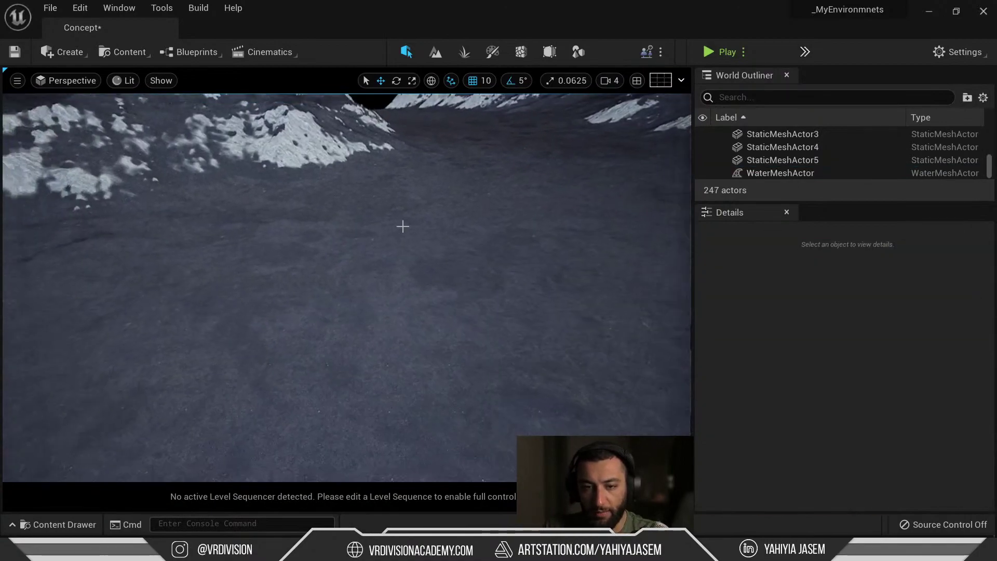
key("ctrl+space")
right_click_drag(300, 316, 374, 311)
left_click(768, 179)
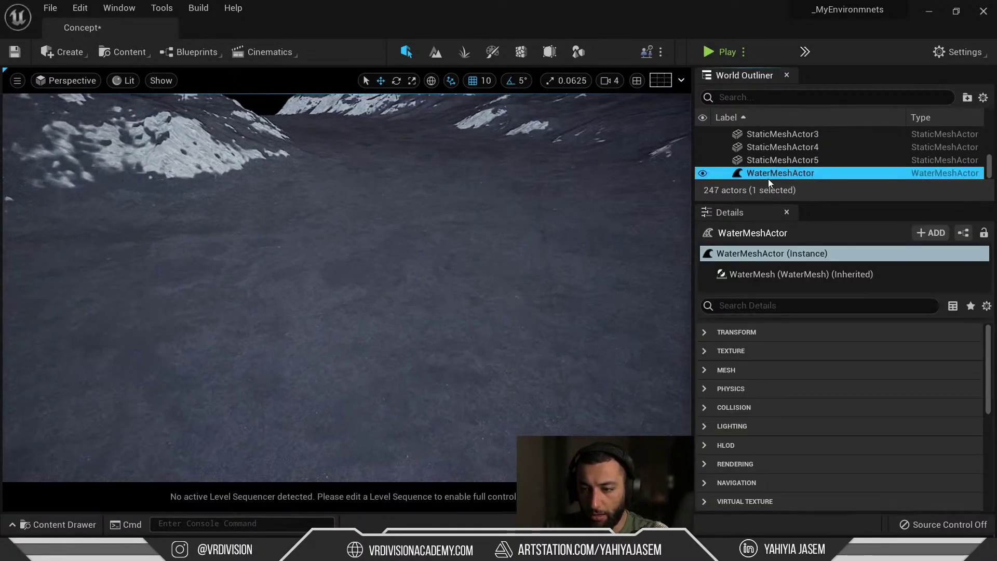
left_click_drag(767, 203, 776, 406)
key("Delete")
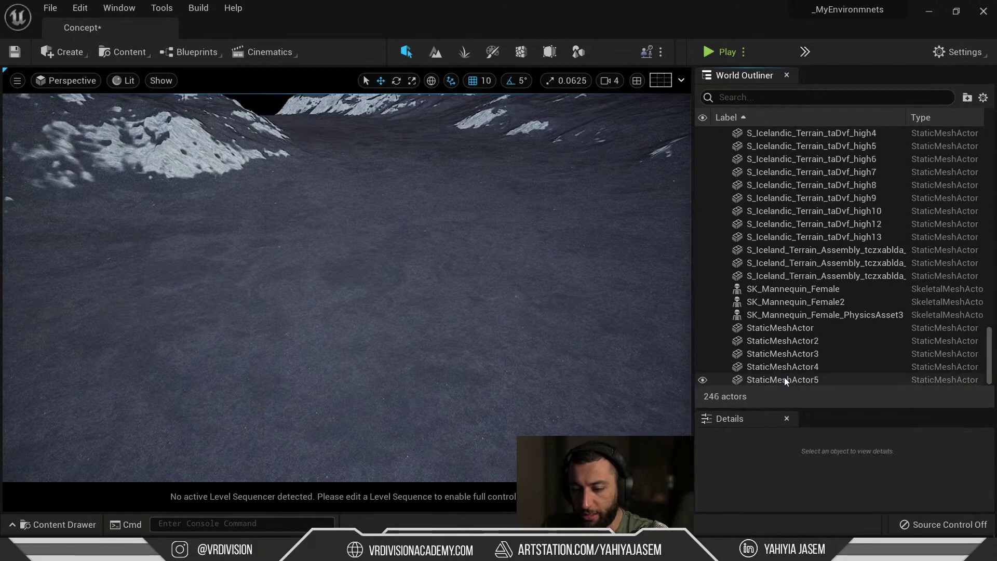
Step: Filter the level's actors for water, delete the Landscape_WaterBrushManager and clear the filter
left_click(737, 97)
type("water")
left_click(773, 149)
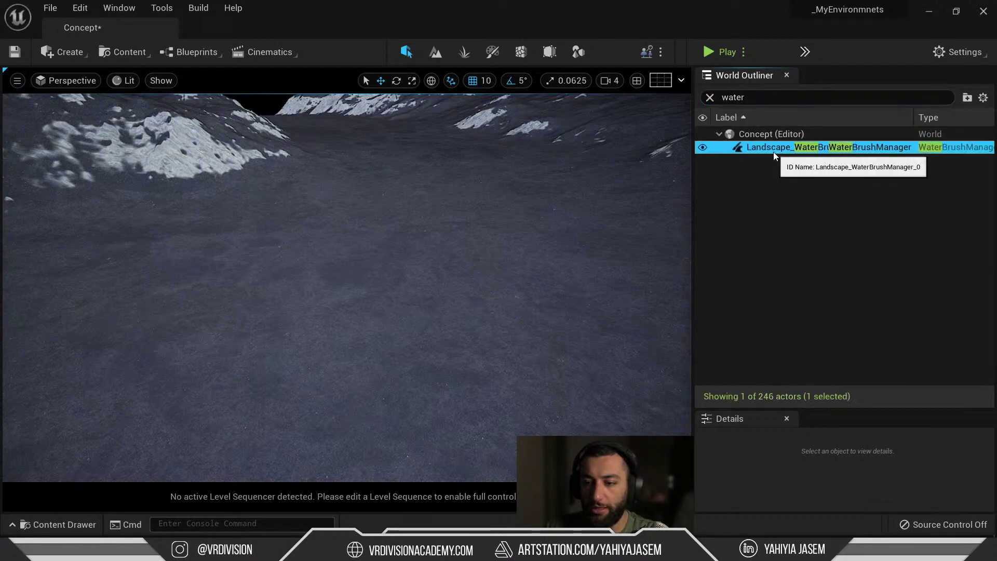
key("f")
key("Delete")
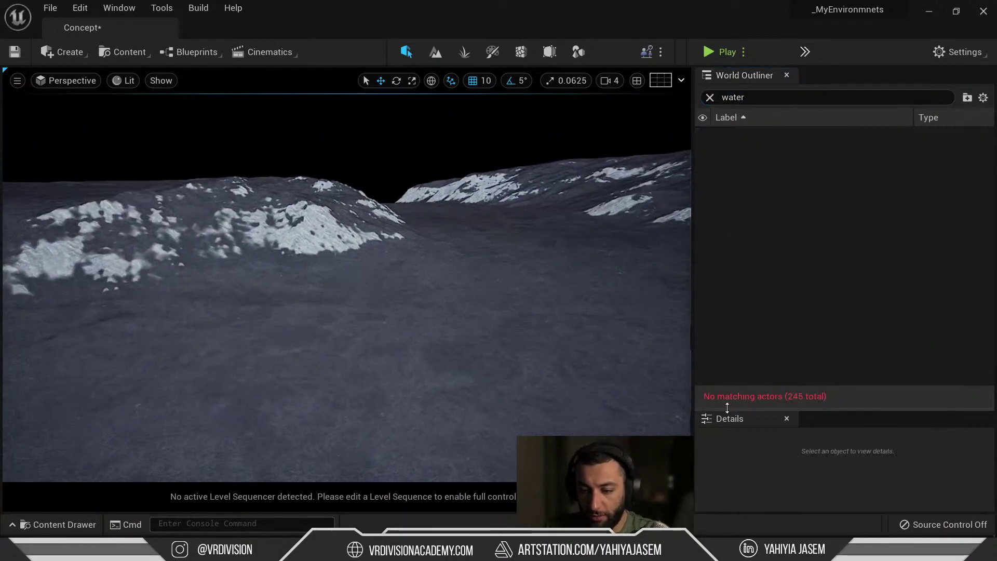
left_click_drag(727, 408, 732, 325)
left_click(710, 98)
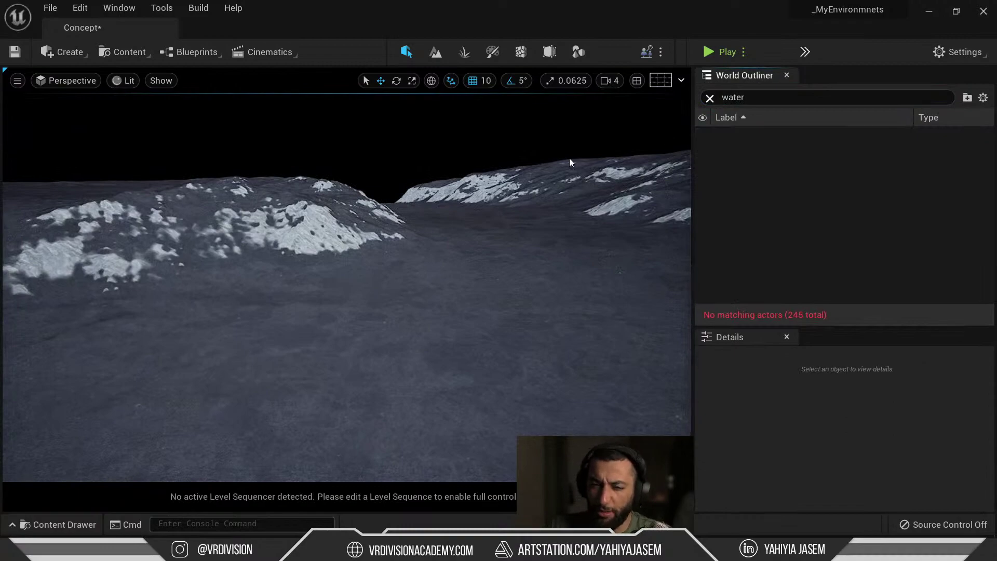
Step: Place a new Water Body Custom actor on the valley floor and focus the view on it
right_click_drag(527, 181, 524, 179)
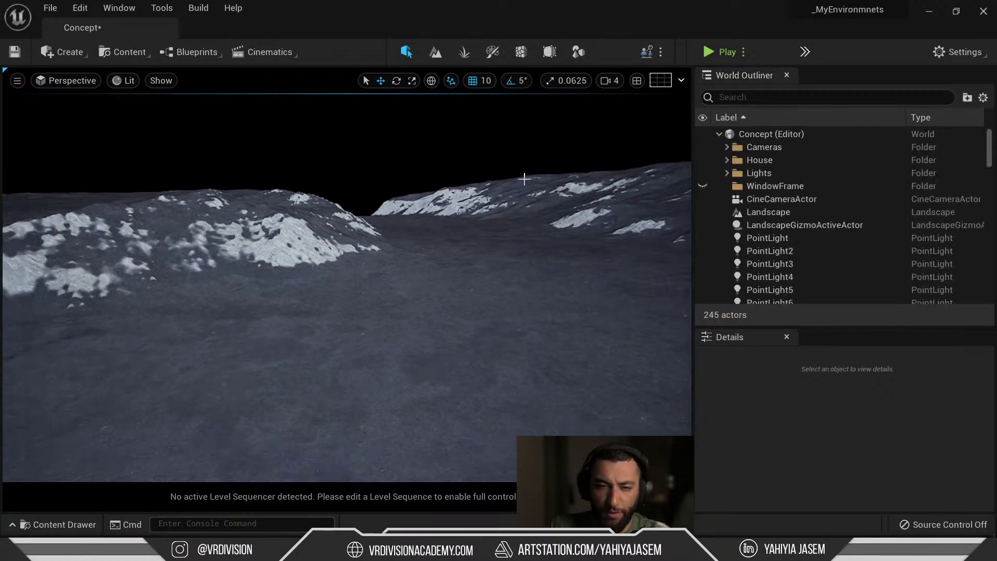
left_click(58, 52)
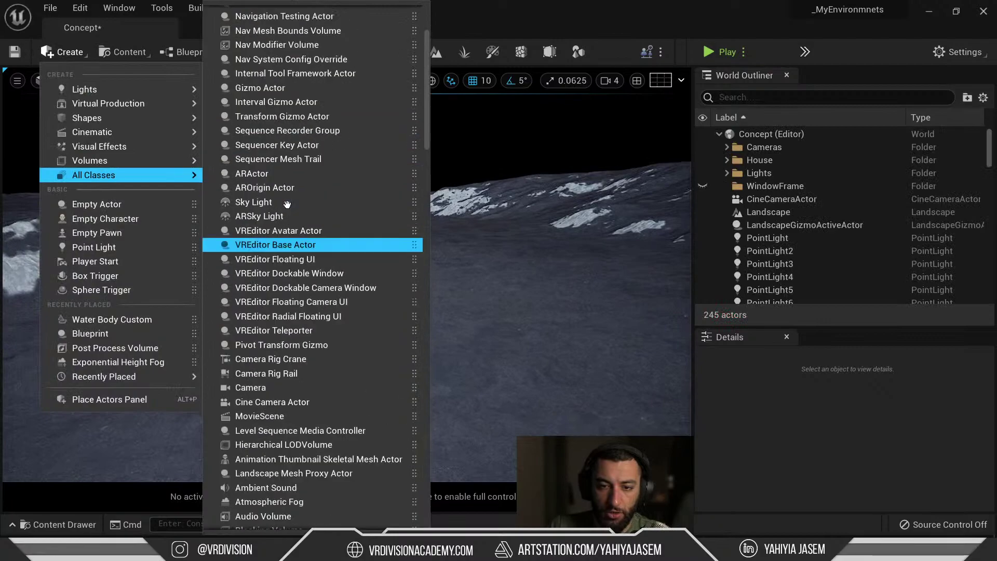
type("water")
left_click_drag(123, 90, 403, 328)
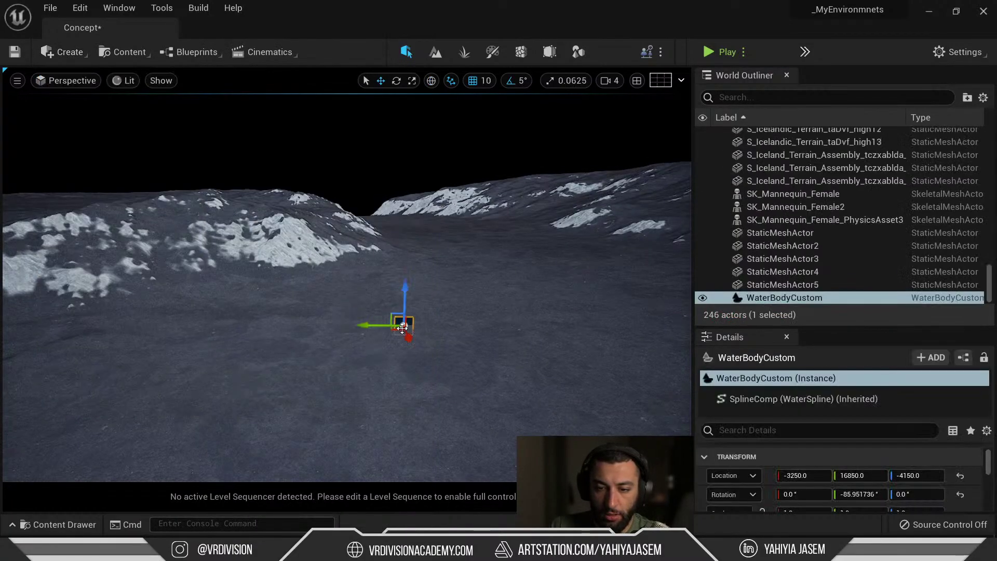
key("f")
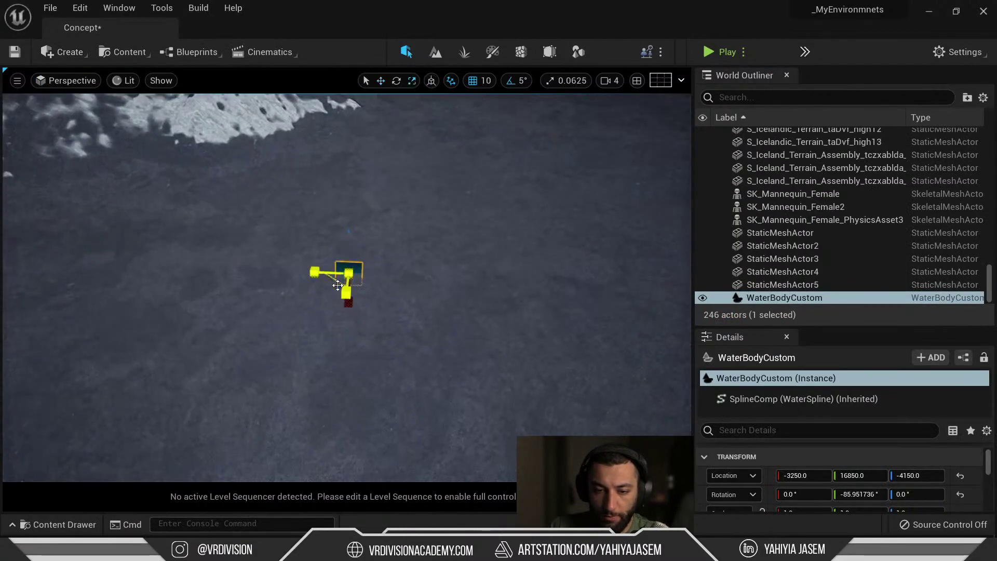
key("ctrl+z")
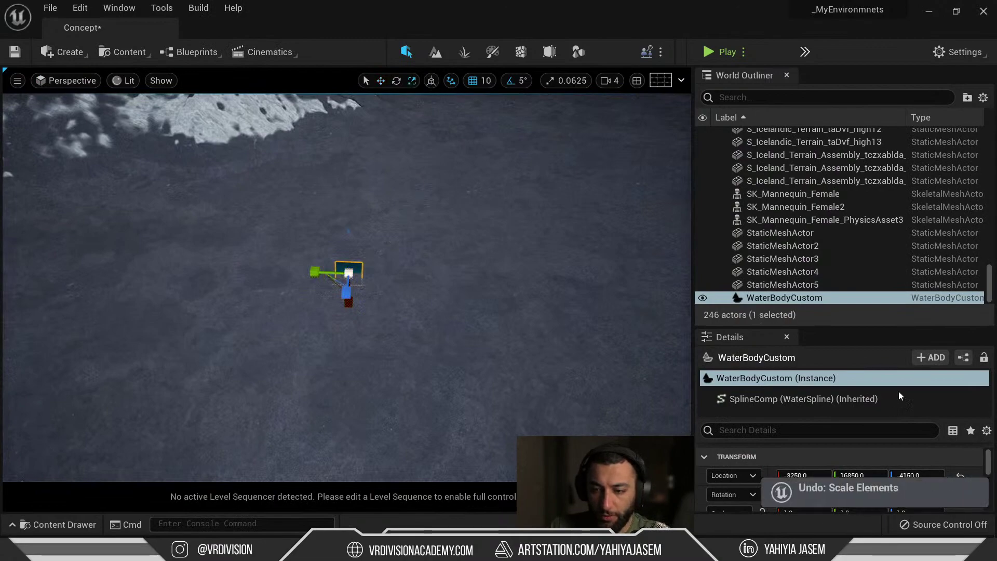
Step: Reset the custom water body's rotation to zero on all axes and turn off Surface Snapping
scroll(892, 452, "down", 1)
right_click_drag(455, 308, 434, 310)
scroll(932, 474, "up", 1)
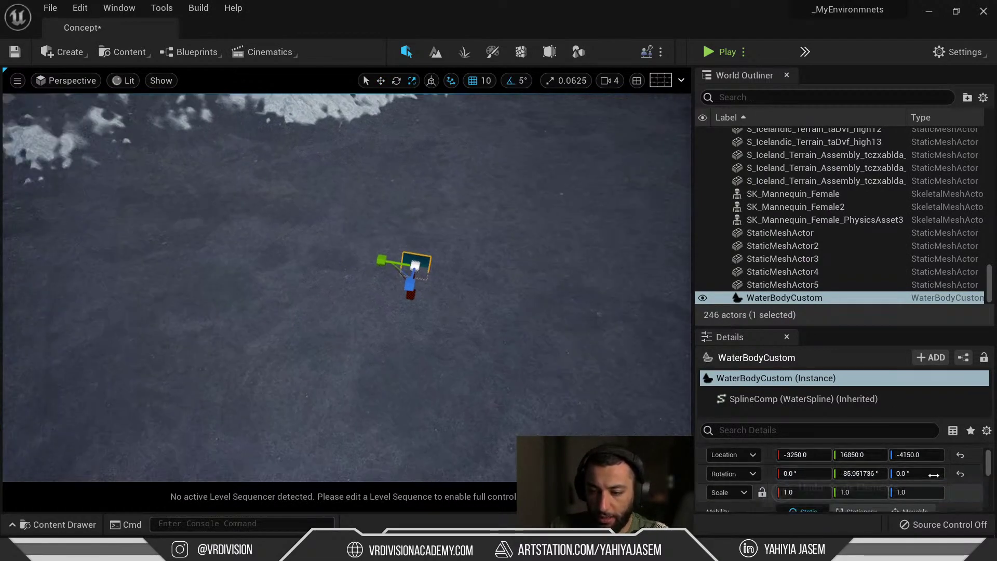
left_click(961, 474)
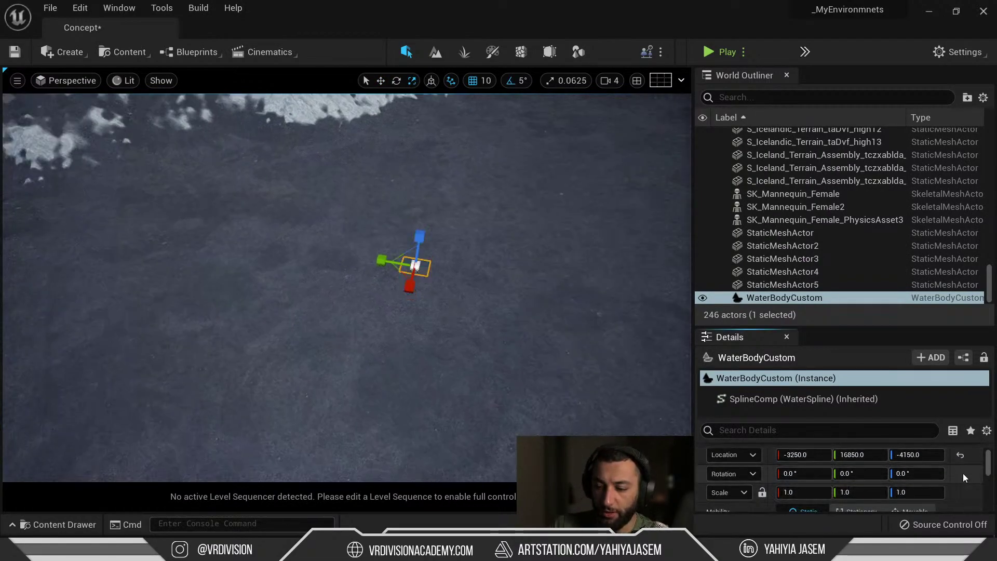
left_click(451, 81)
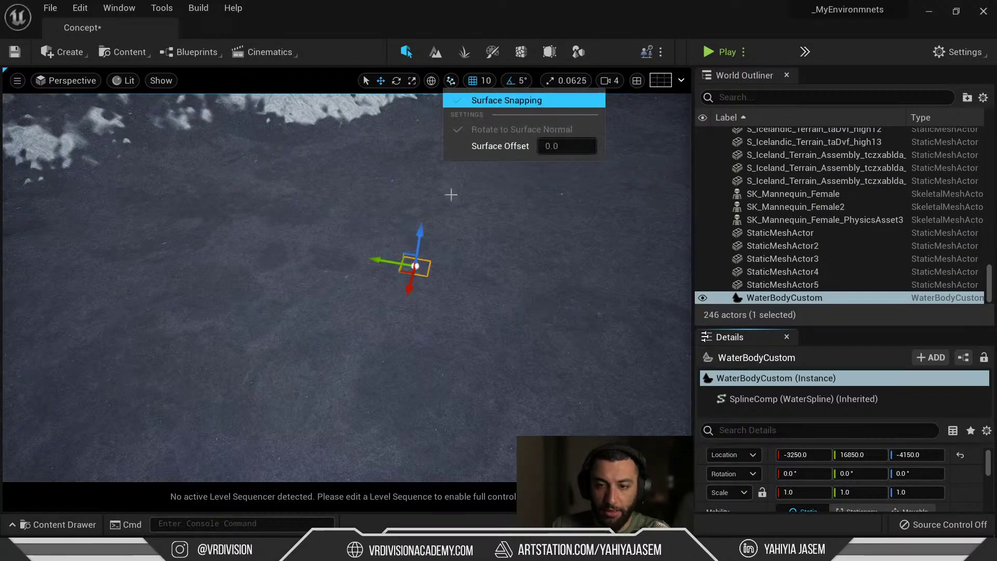
Step: Scale the custom water body uniformly in X and Y to about 76.8, keeping Z at 1.0
left_click(401, 257)
right_click(476, 348)
mouse_move(696, 405)
mouse_move(905, 456)
key("Escape")
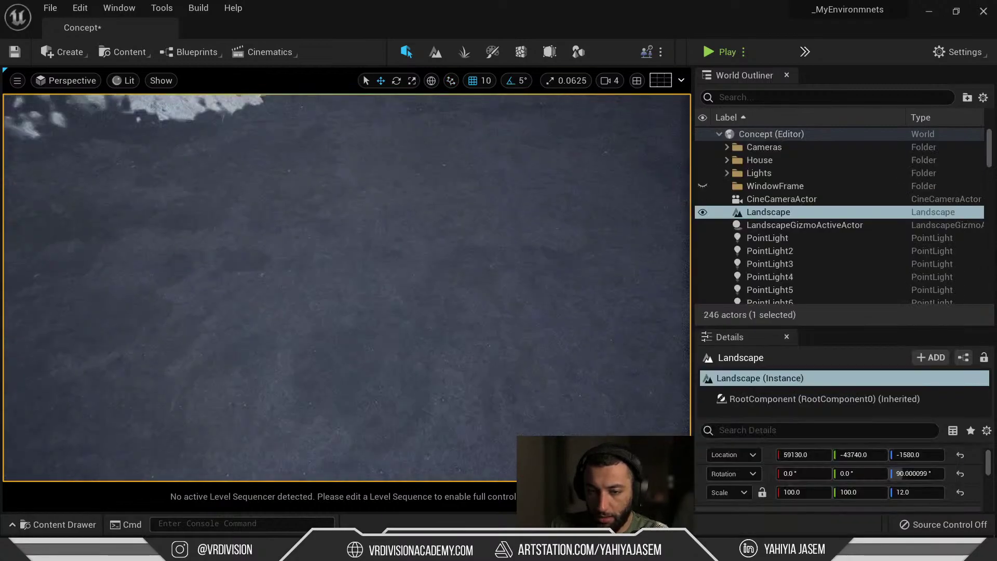
key("ctrl+z")
middle_click_drag(343, 212, 342, 268)
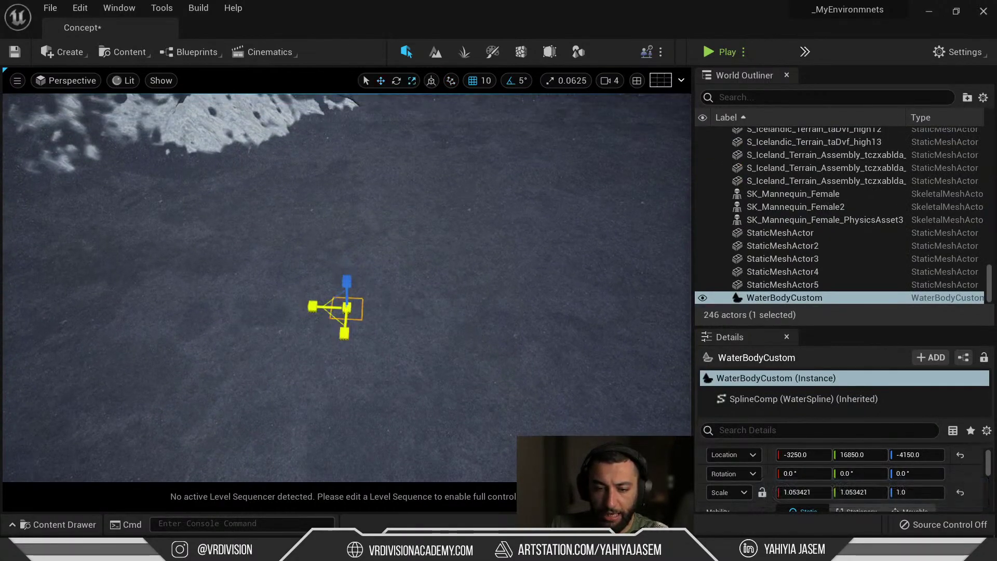
left_click_drag(347, 308, 622, 197)
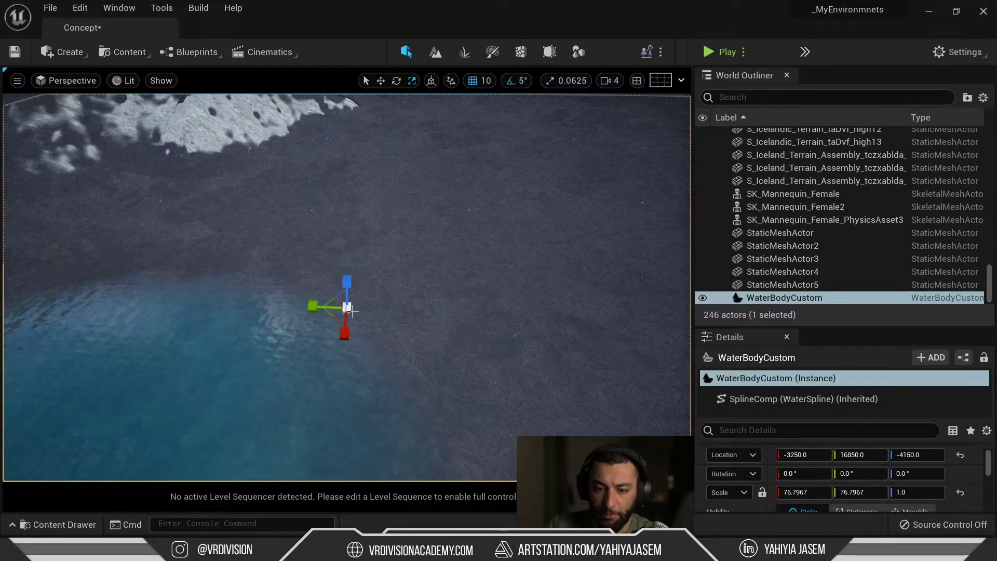
Step: Scale the custom water body to about 419.8 in X and Y and move it to about X 8210, Y 17450
right_click_drag(423, 338, 443, 41)
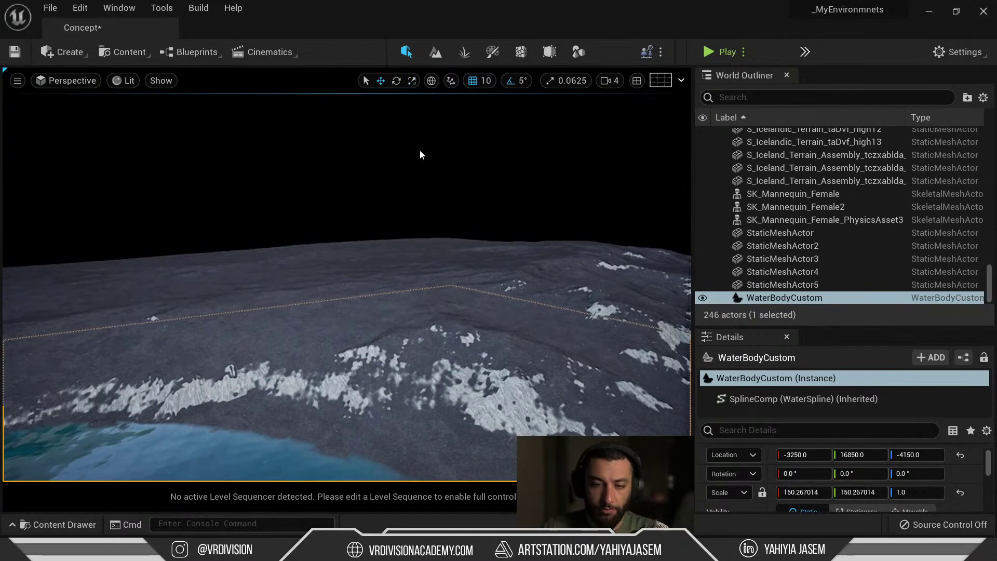
right_click_drag(421, 151, 422, 120)
right_click_drag(460, 329, 457, 340)
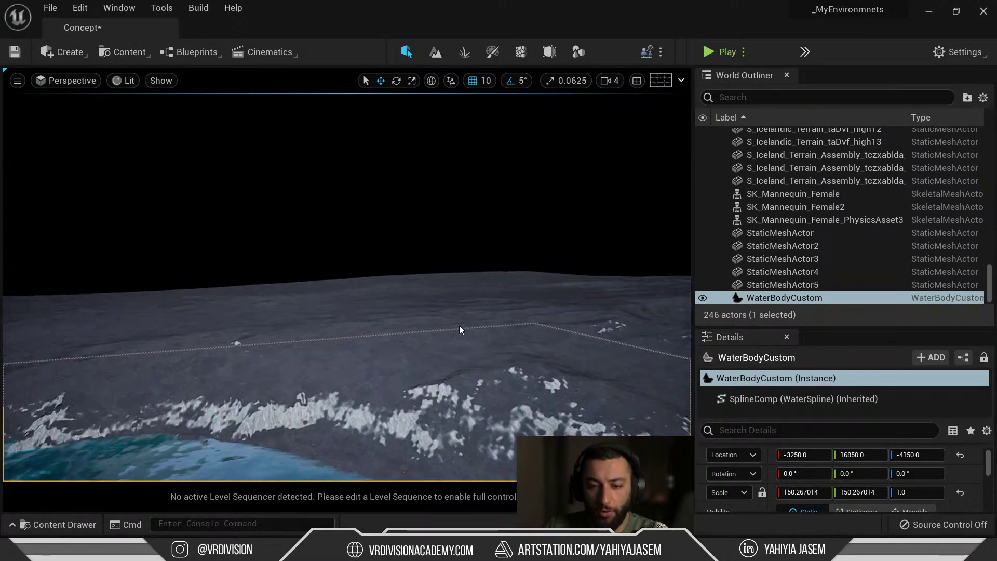
key("alt+j")
scroll(505, 315, "down", 15)
scroll(363, 291, "up", 4)
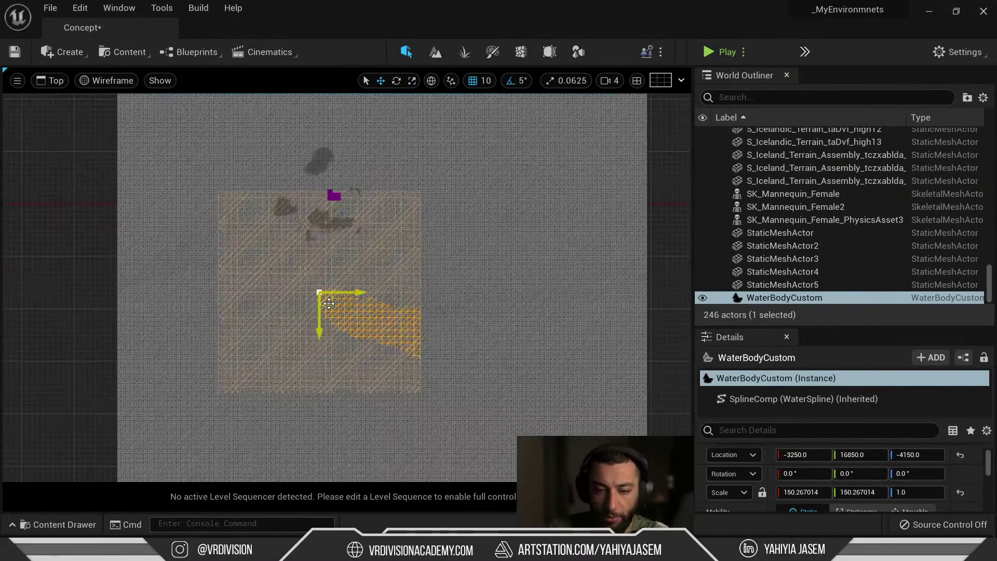
left_click_drag(328, 303, 423, 299)
scroll(441, 289, "down", 6)
key("r")
key("alt+g")
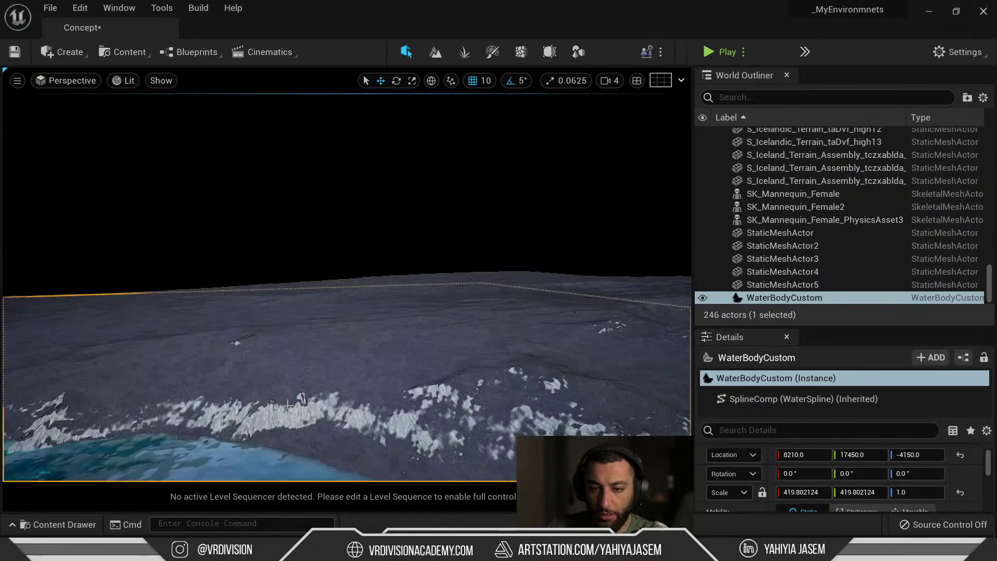
Step: Raise the custom water body to Z -3280 so the water fills more of the valley
right_click_drag(478, 265, 332, 338)
key("Escape")
left_click(333, 338)
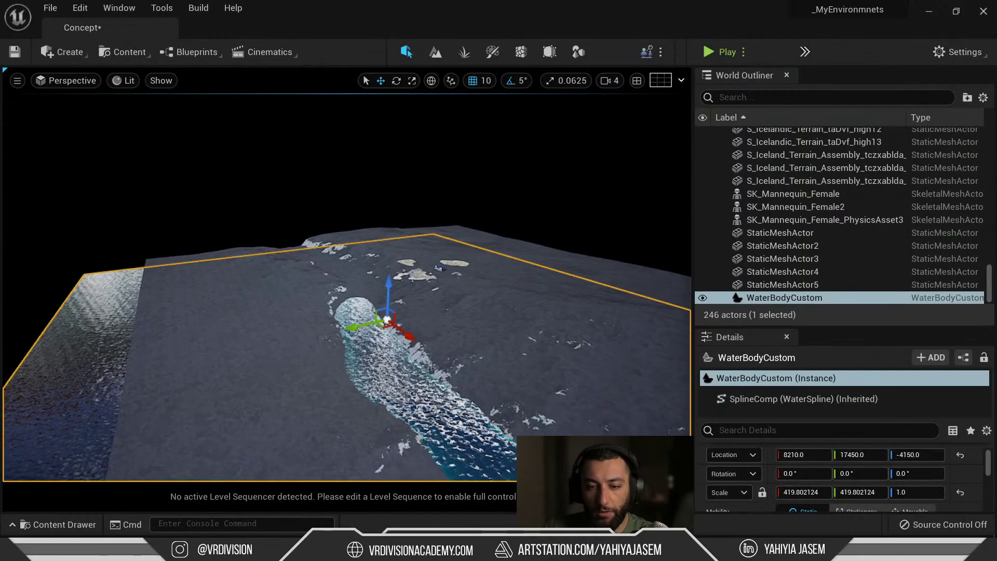
left_click_drag(382, 303, 385, 295)
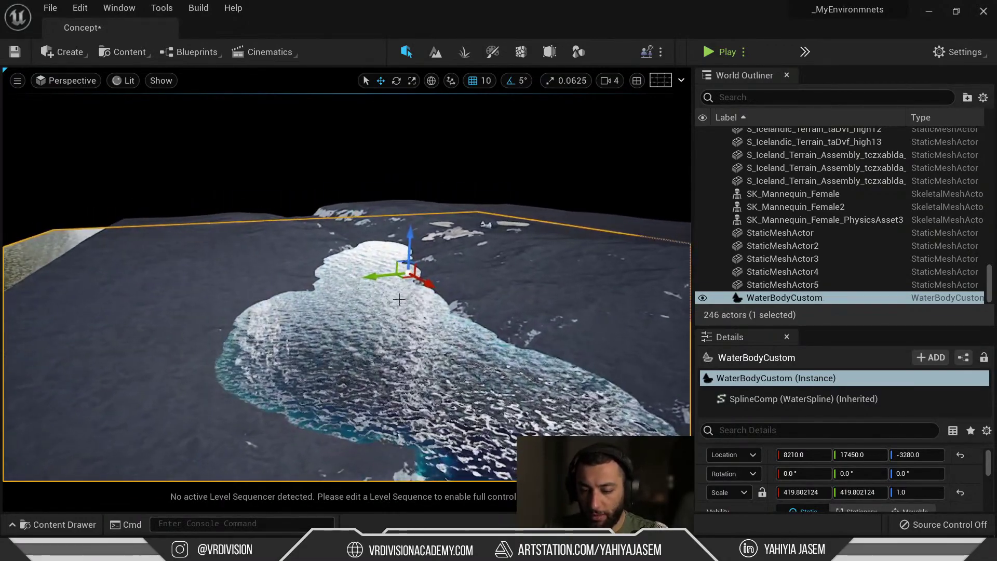
Step: Delete the custom water body and place a Water Body River actor on the valley floor
key("Delete")
mouse_move(397, 309)
right_mouse_down()
mouse_move(406, 336)
mouse_move(395, 322)
right_mouse_up()
left_click(62, 52)
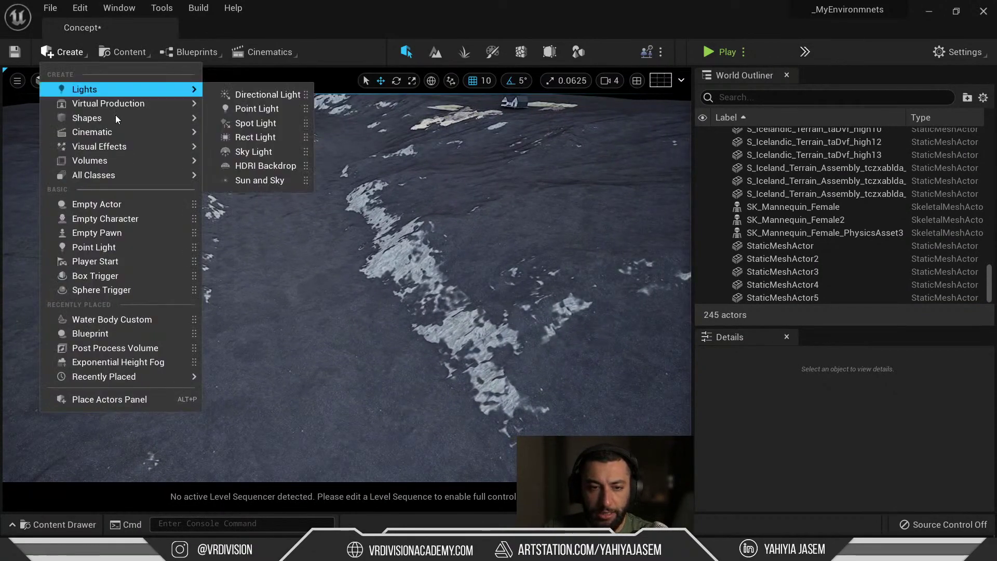
mouse_move(133, 175)
scroll(414, 247, "down", 5)
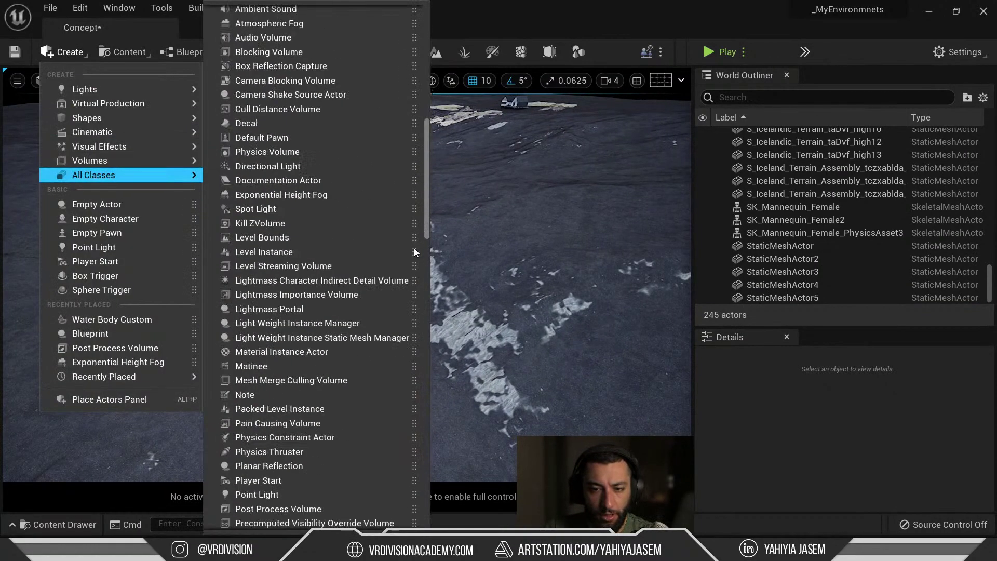
type("water")
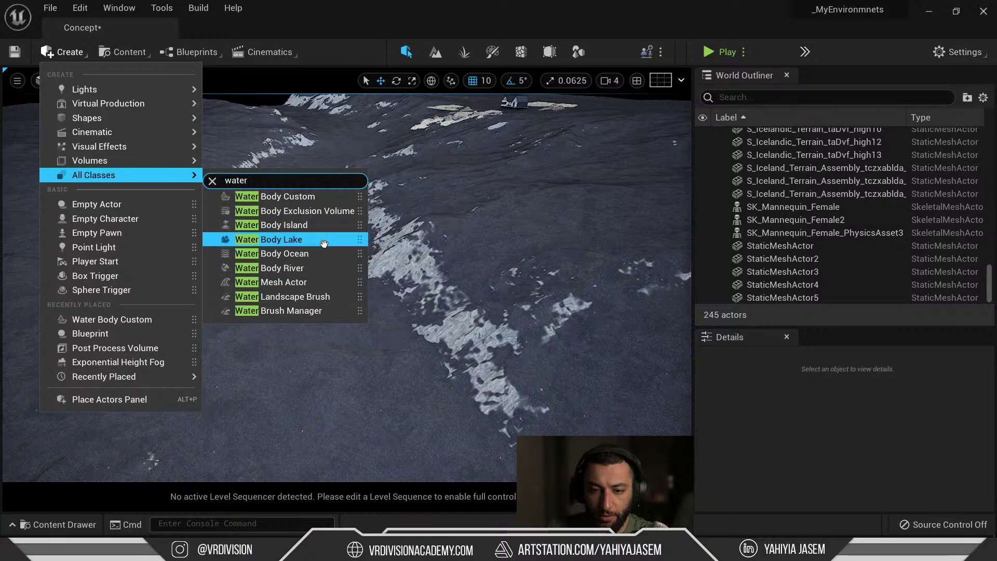
left_click_drag(315, 262, 535, 319)
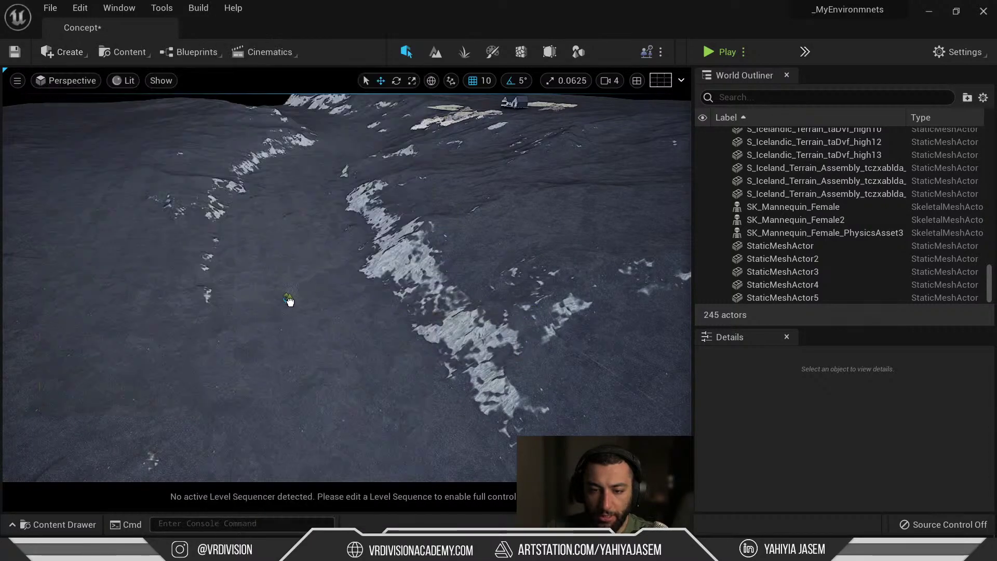
left_click_drag(290, 301, 290, 304)
right_click_drag(290, 304, 270, 337)
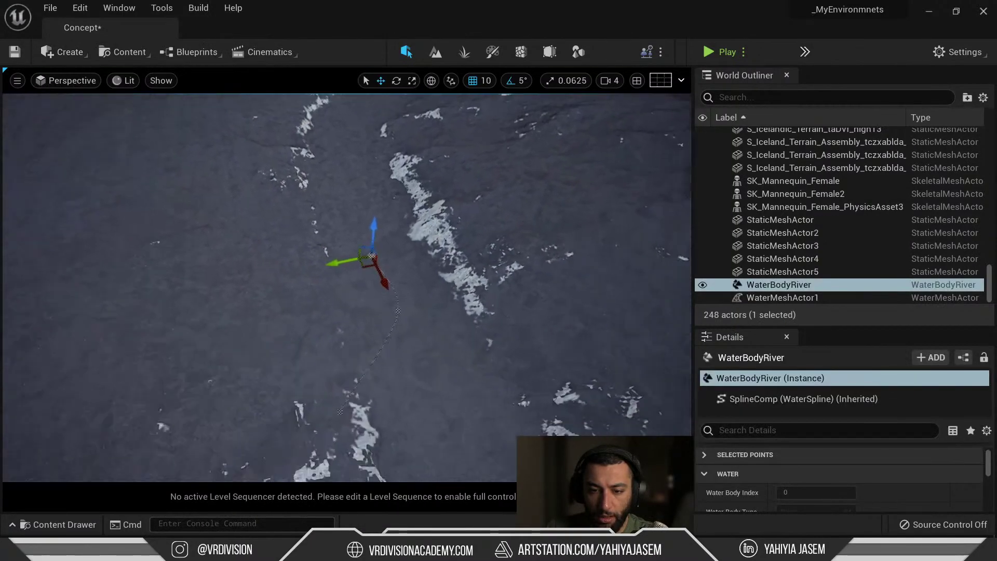
Step: Select the river's end spline point and move it outward to lengthen the river
right_click_drag(392, 267, 390, 286)
left_click(346, 365)
right_click_drag(346, 365, 400, 402)
left_click_drag(412, 354, 513, 351)
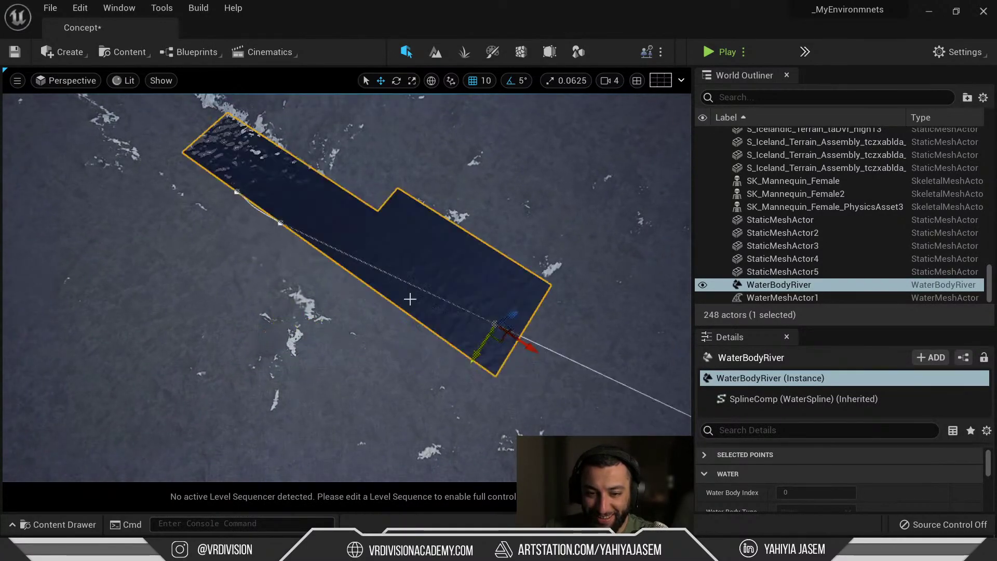
Step: Move the river's spline points into the valley between the slopes so its path follows the valley
right_click_drag(410, 298, 351, 237)
key("s")
key("w")
key("w")
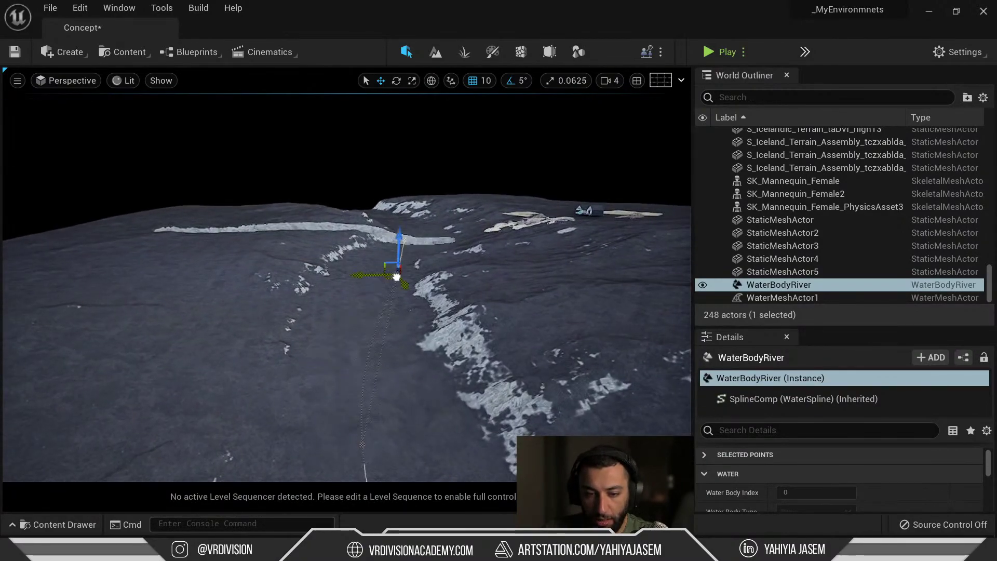
left_click_drag(313, 297, 393, 284)
key("w")
right_click_drag(393, 284, 146, 262)
key("w")
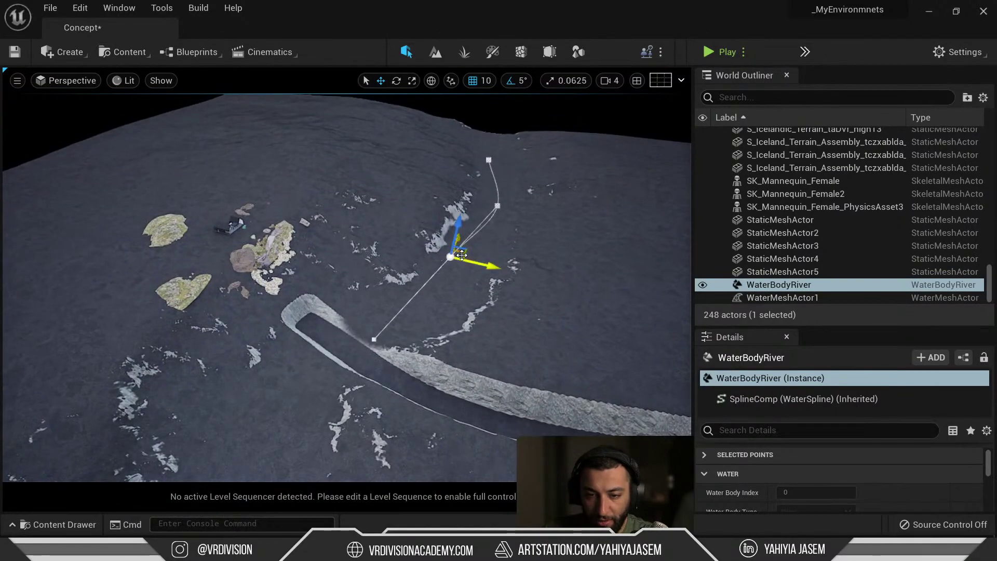
left_click_drag(456, 258, 503, 270)
right_click_drag(554, 263, 639, 255)
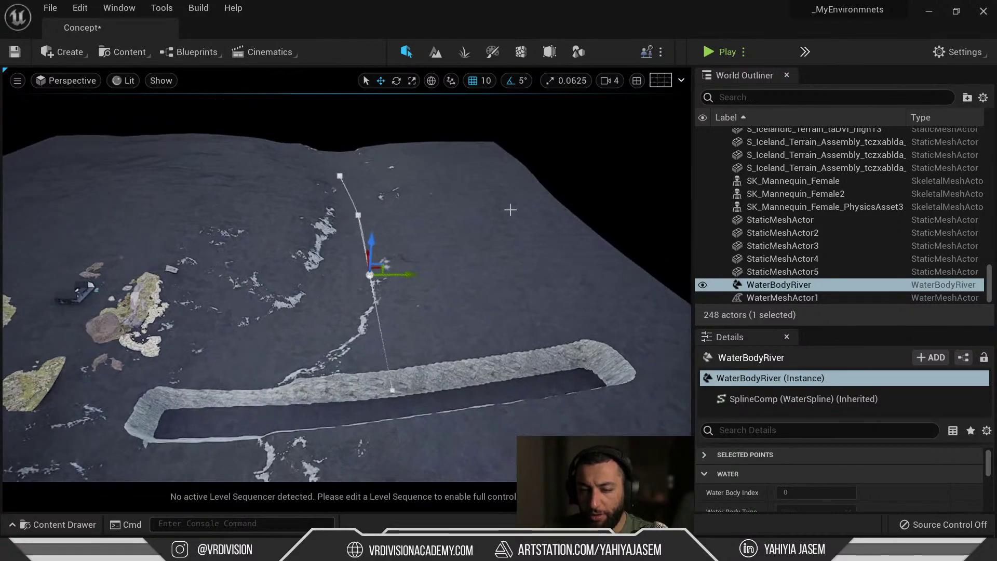
Step: Reset the landscape's rotation to zero and delete the river water body
left_click(431, 195)
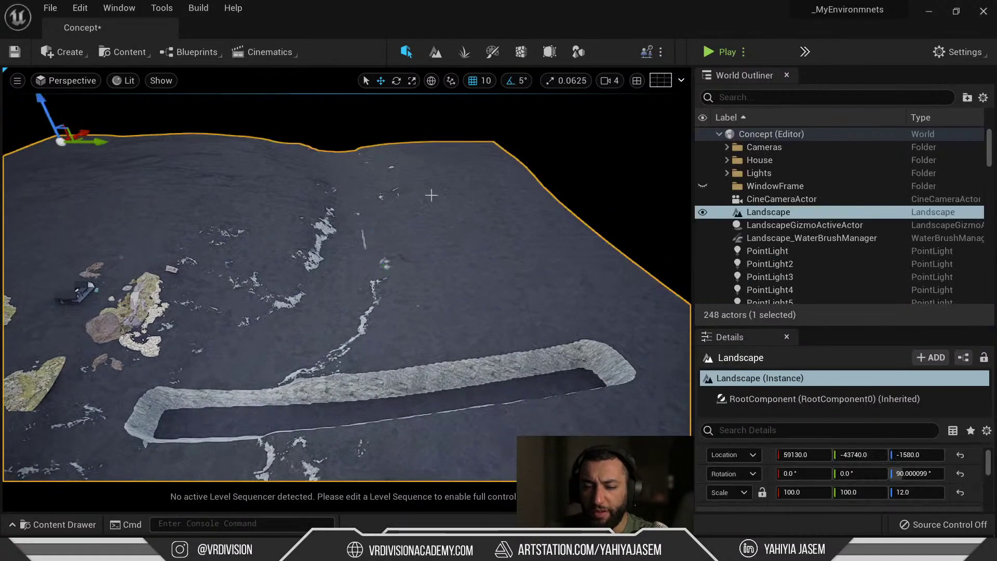
left_click(959, 473)
right_click_drag(516, 263, 475, 263)
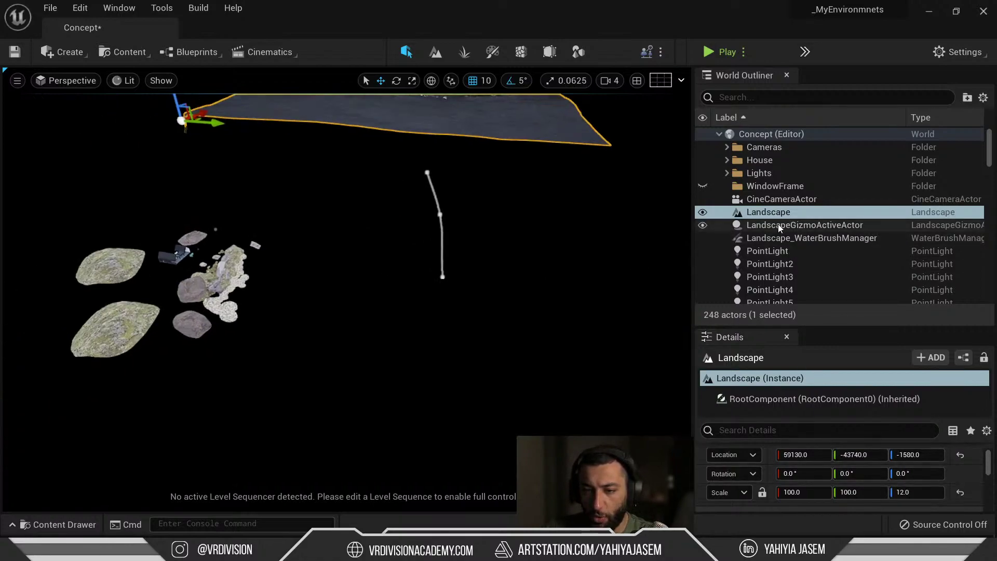
left_click(440, 233)
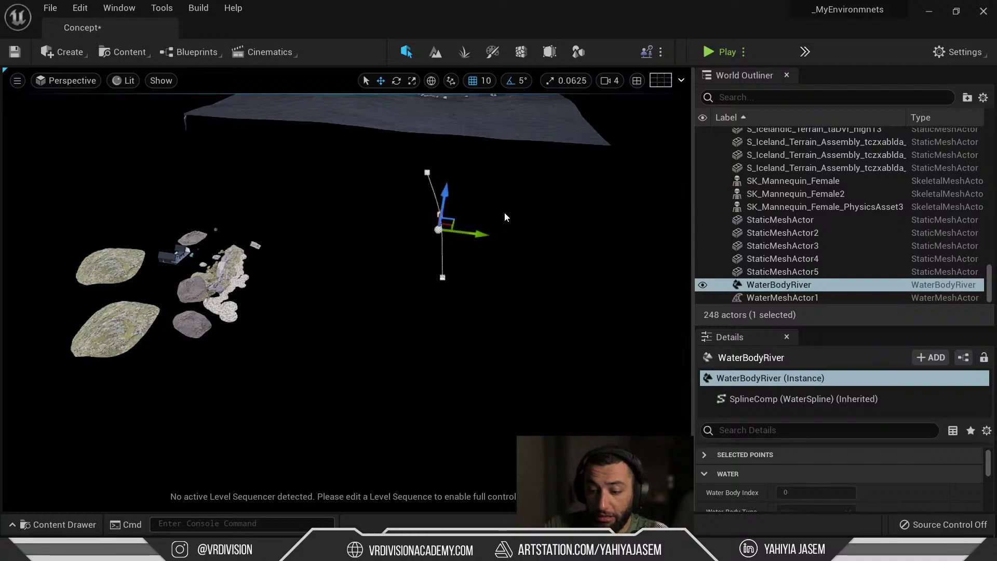
key("Delete")
Step: Set the landscape's location to 0 on X, Y and Z
left_click(457, 118)
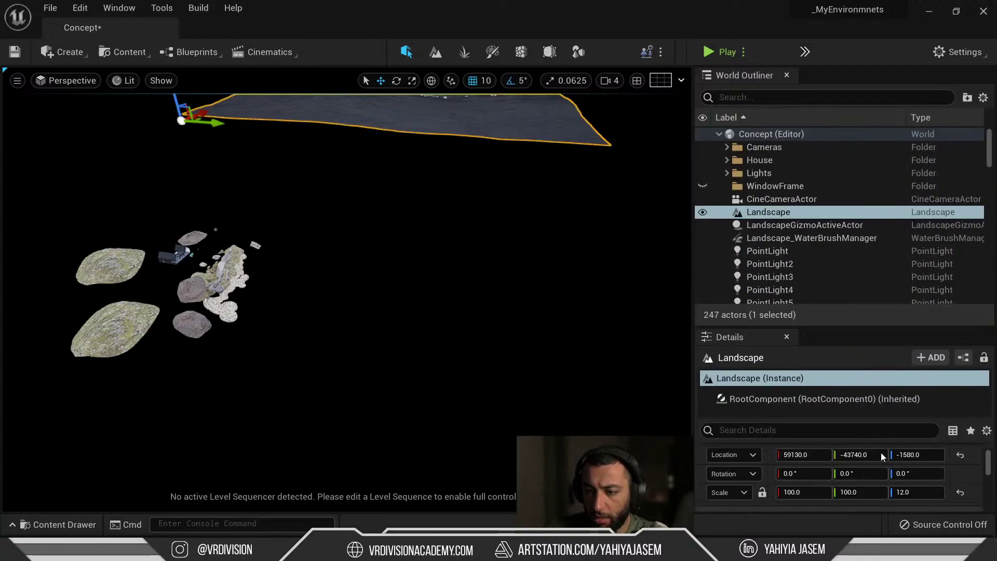
left_click(848, 455)
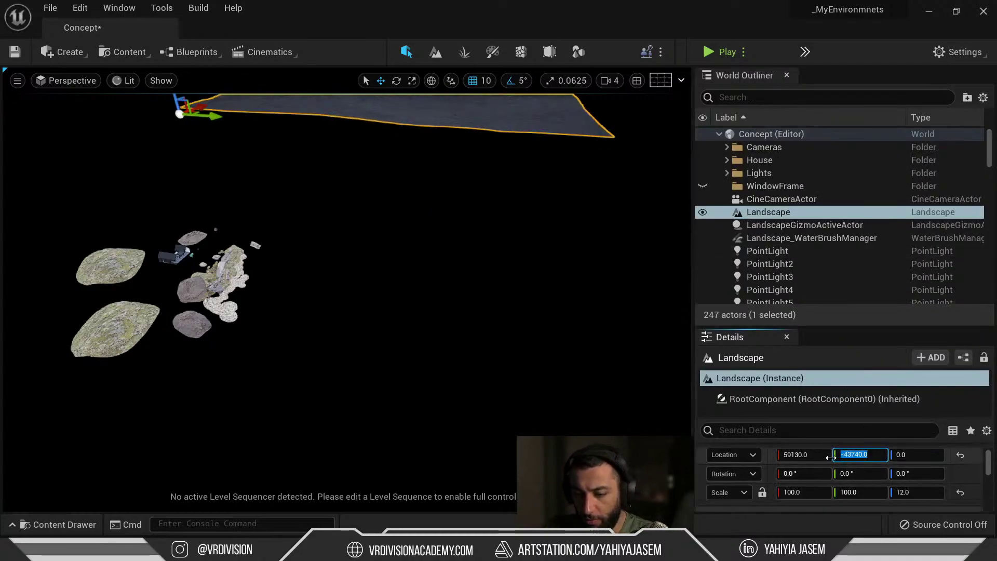
left_click(821, 457)
type("0")
key("Return")
Step: Move the landscape horizontally to about X -44610, Y -55410, keeping Z at 0
right_click_drag(340, 160, 291, 177)
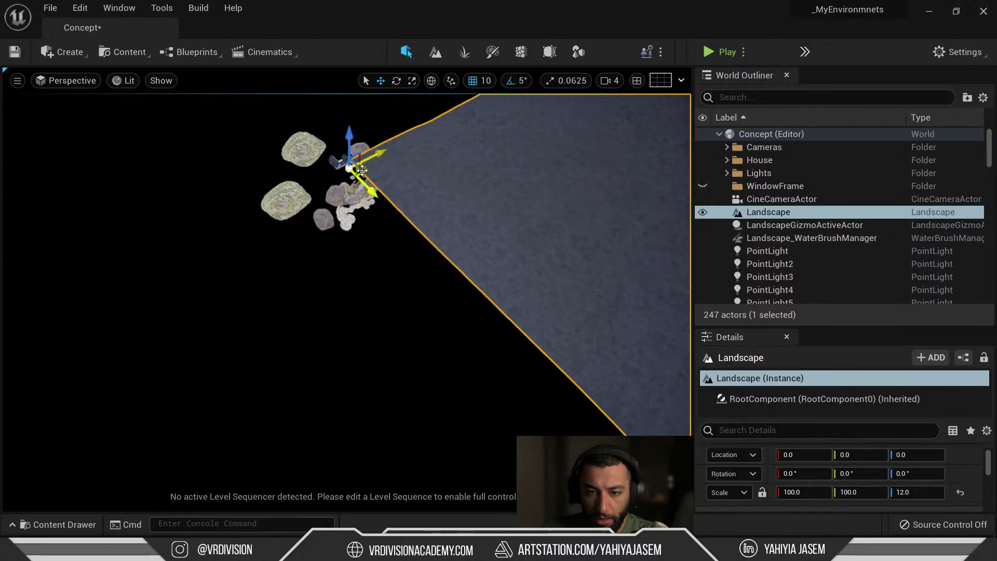
left_click_drag(362, 170, 112, 126)
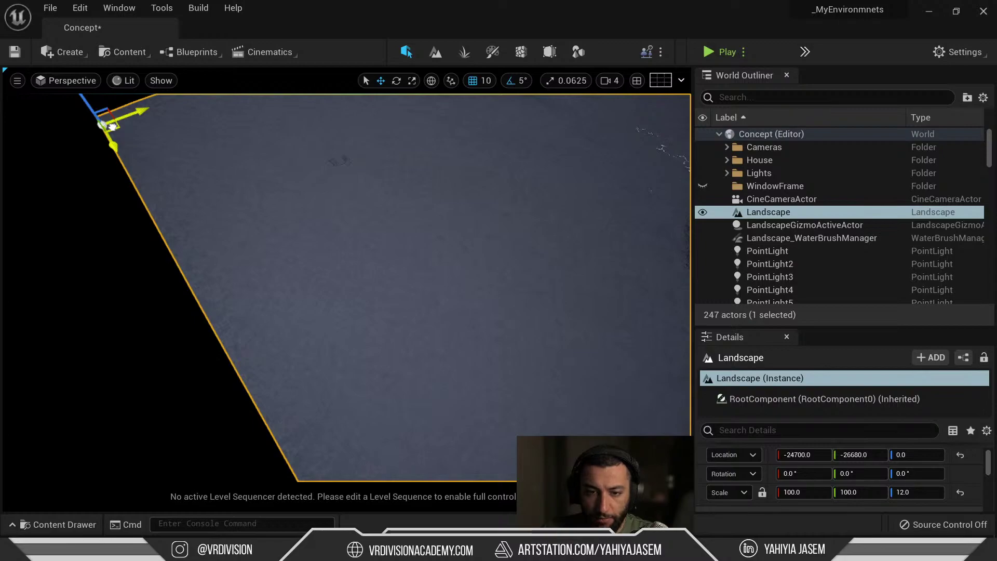
right_click_drag(229, 159, 198, 156)
left_click_drag(247, 157, 169, 115)
left_click_drag(180, 102, 181, 101)
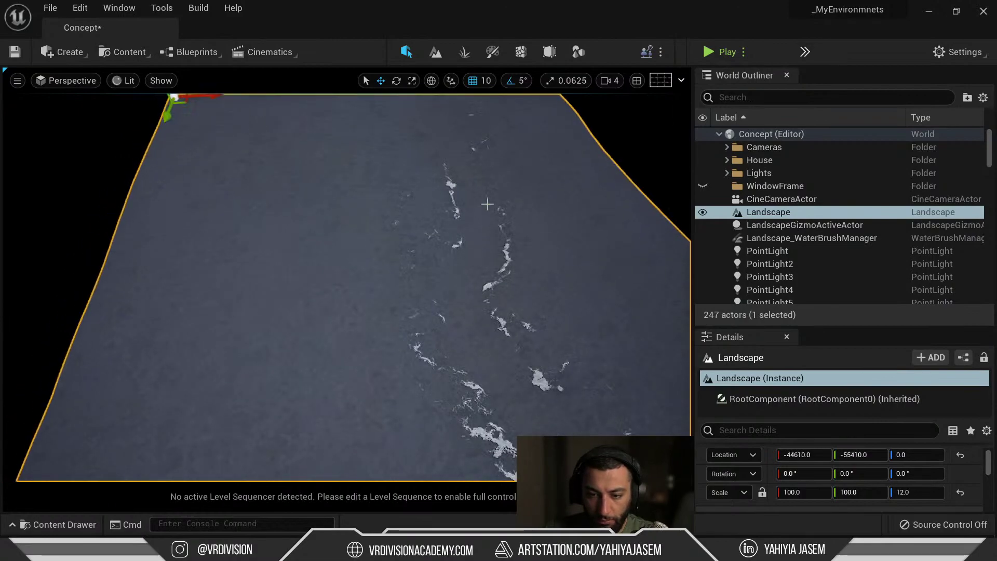
mouse_move(181, 100)
right_mouse_down()
mouse_move(265, 125)
mouse_move(184, 97)
right_mouse_up()
right_click_drag(496, 187, 495, 212)
right_click_drag(459, 138, 451, 158)
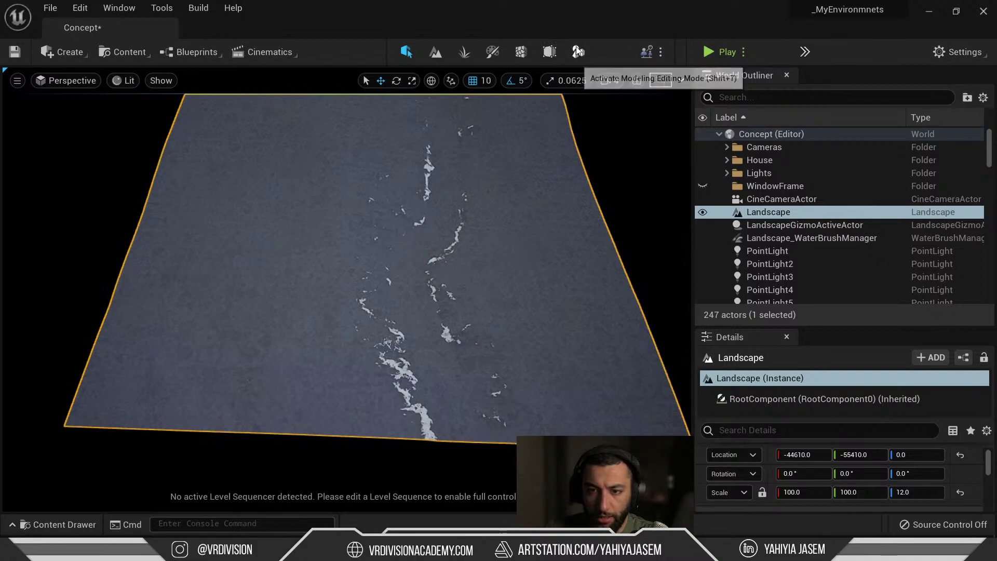
left_click(577, 51)
left_click(406, 52)
left_click(68, 80)
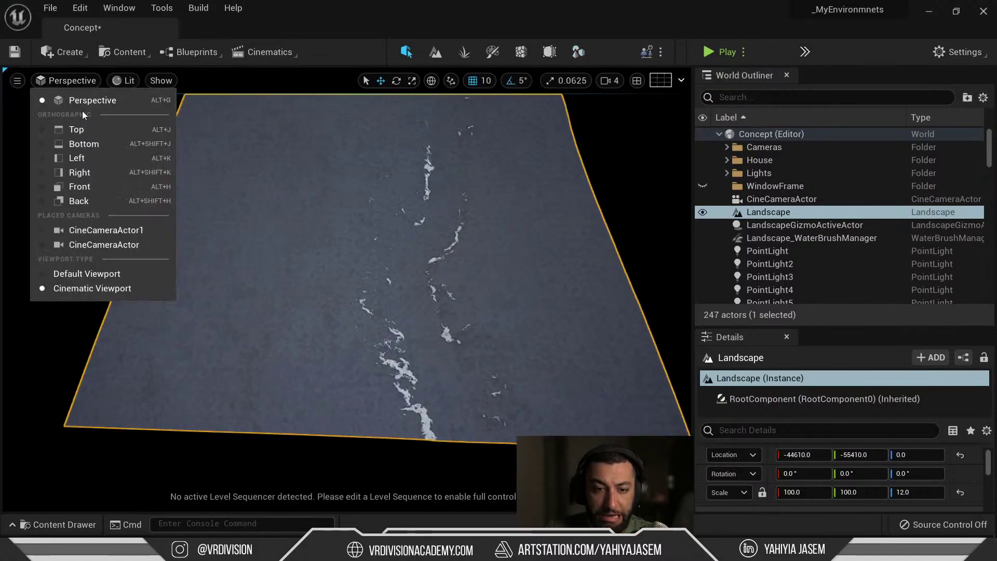
left_click(63, 52)
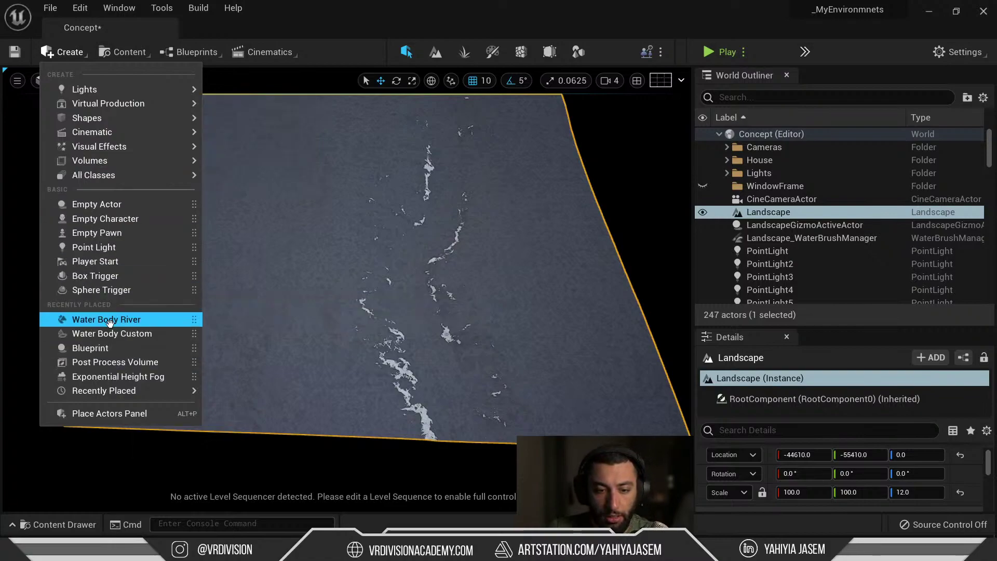
left_click_drag(246, 355, 413, 339)
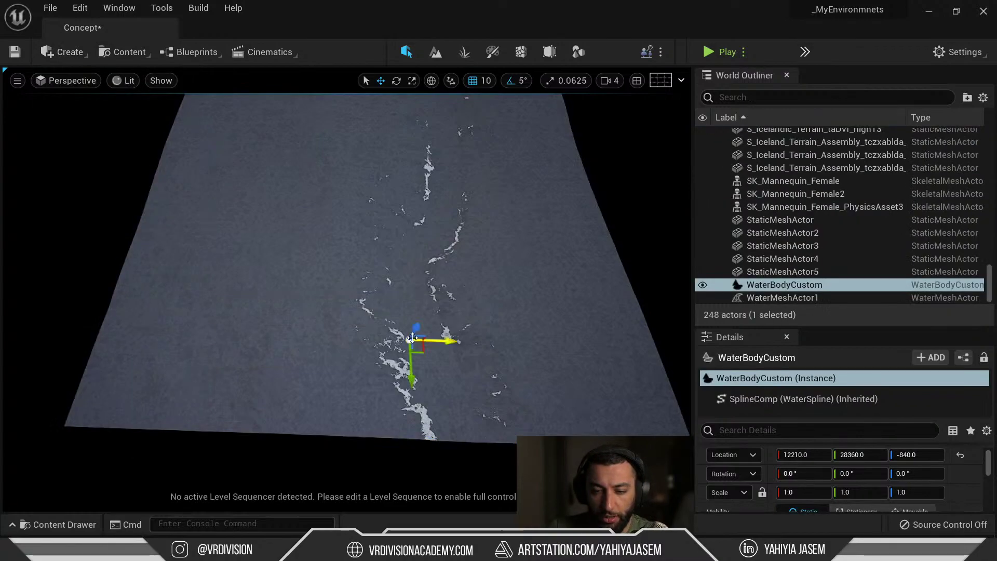
key("Delete")
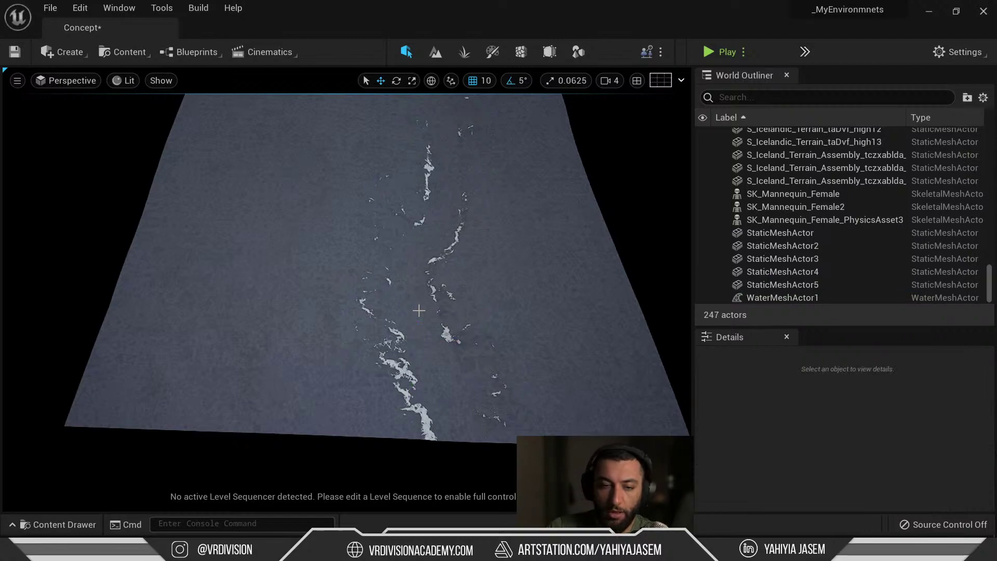
Step: Search the placeable actors for river and place a new Water Body River in the landscape's valley
left_click(66, 52)
type("river")
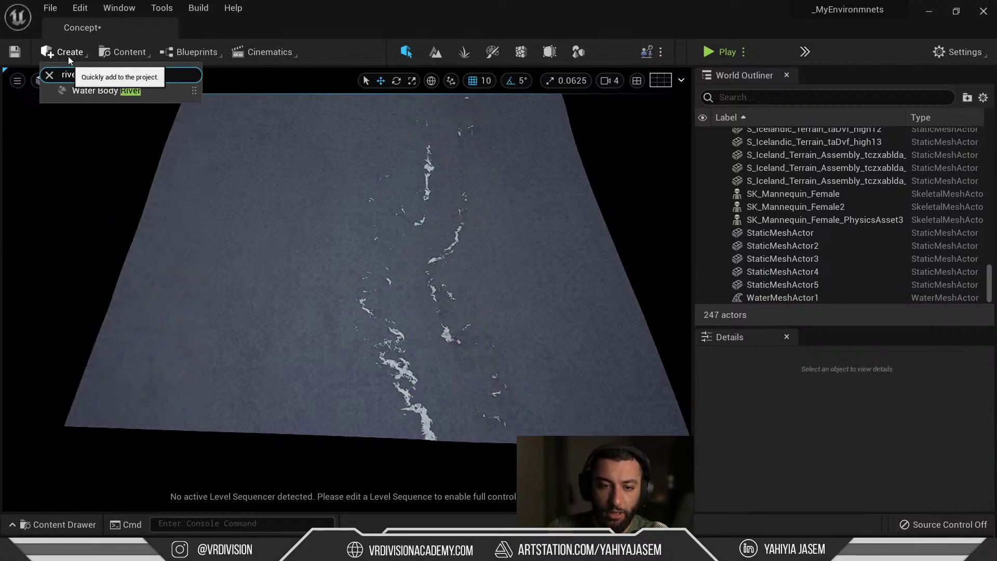
left_click_drag(104, 88, 439, 337)
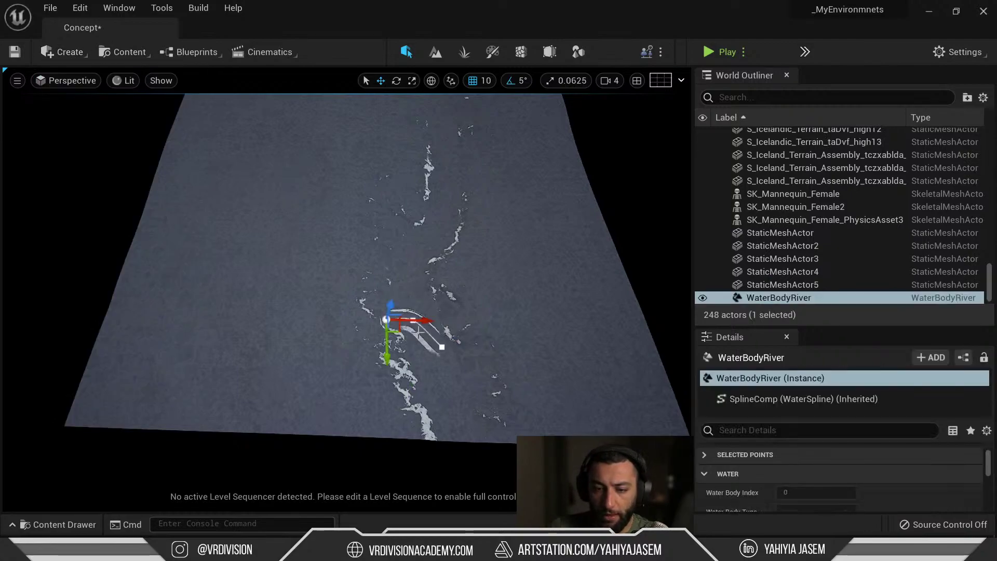
key("w")
right_click_drag(446, 337, 452, 336)
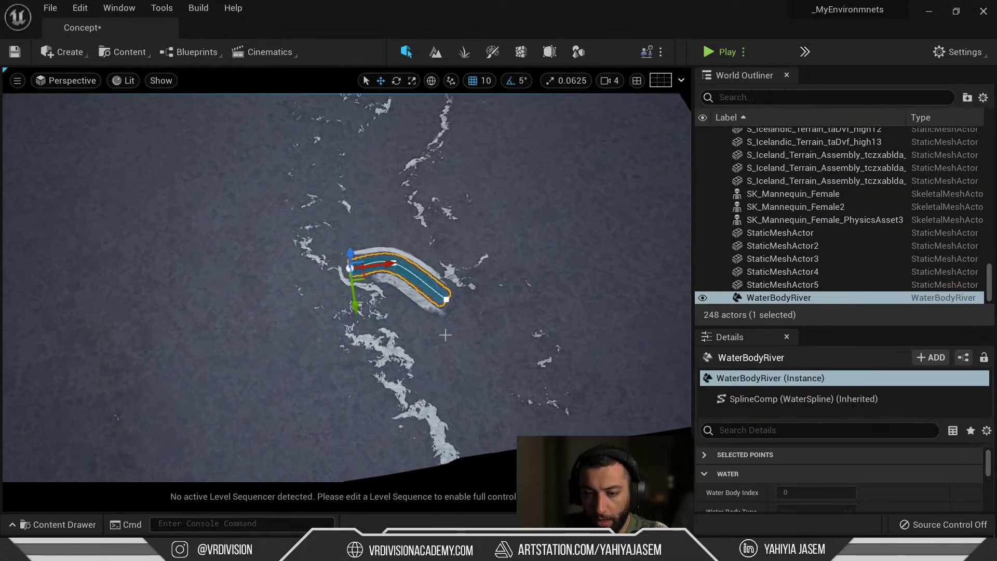
key("w")
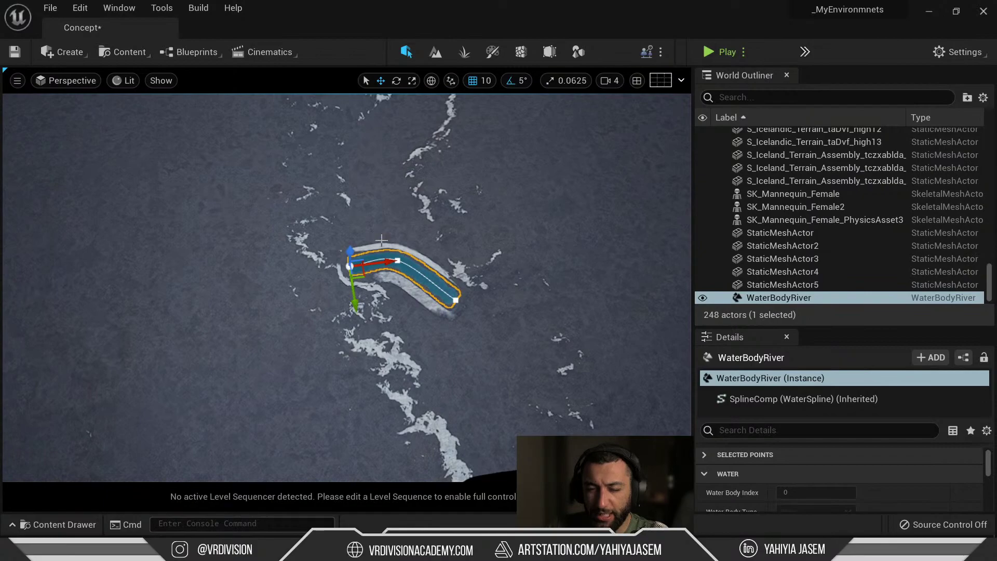
Step: Move a spline point of the new river to reshape its course along the valley
key("w")
right_click_drag(381, 240, 306, 236)
key("q")
key("e")
key("d")
key("e")
left_click(386, 217)
key("s")
right_click_drag(386, 217, 392, 200)
left_click_drag(608, 370, 614, 374)
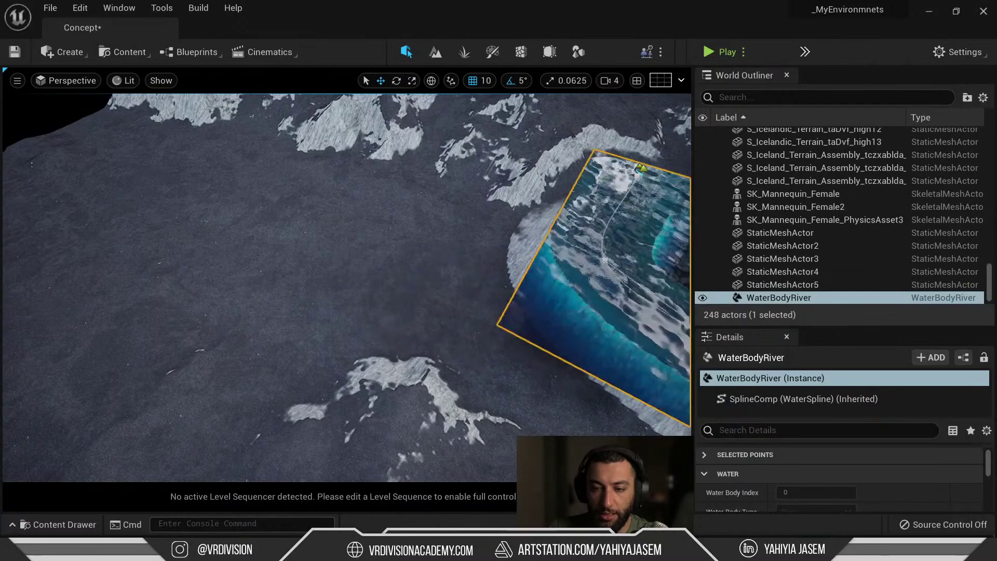
right_click_drag(519, 307, 505, 307)
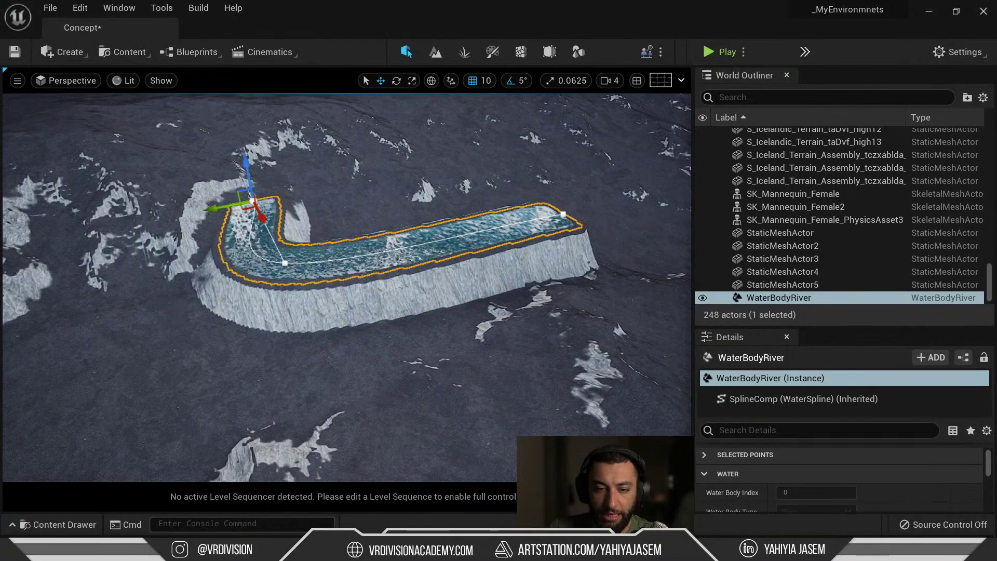
Step: Extend one end of the river with new spline points along the rocky slope
right_click_drag(396, 236, 349, 230)
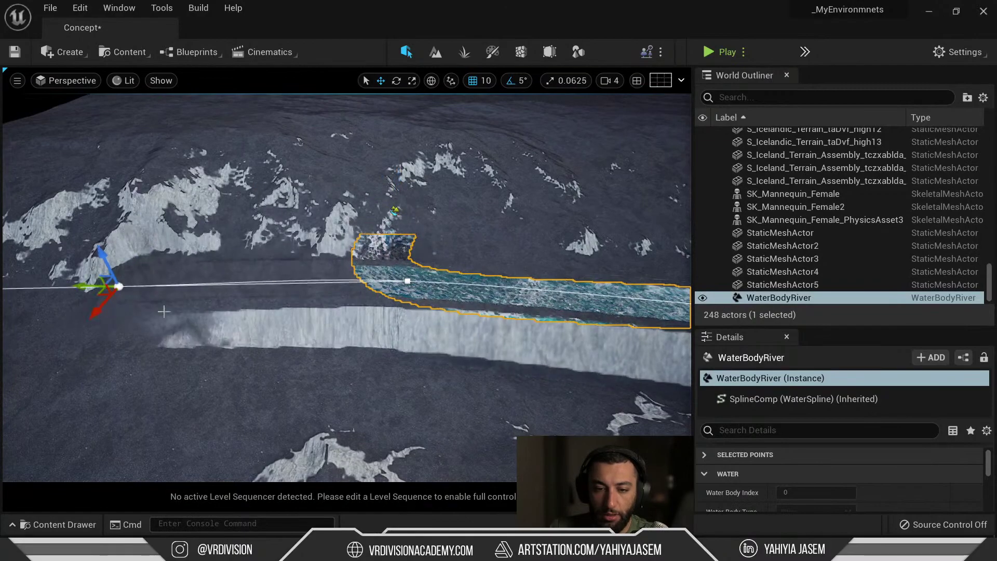
key("s")
right_click_drag(163, 312, 118, 356)
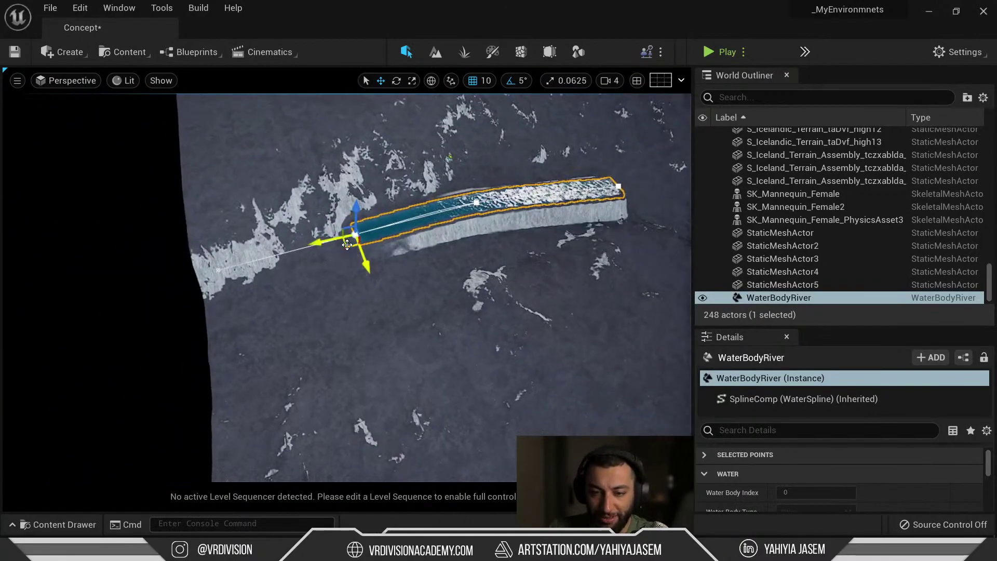
left_click_drag(150, 398, 64, 452)
Step: Continue adding spline points so the river winds through the valley toward the landscape's far edge
right_click_drag(312, 363, 278, 341)
mouse_move(185, 233)
left_mouse_down()
mouse_move(178, 180)
mouse_move(188, 264)
mouse_move(187, 241)
left_mouse_up()
right_click_drag(187, 241, 381, 338)
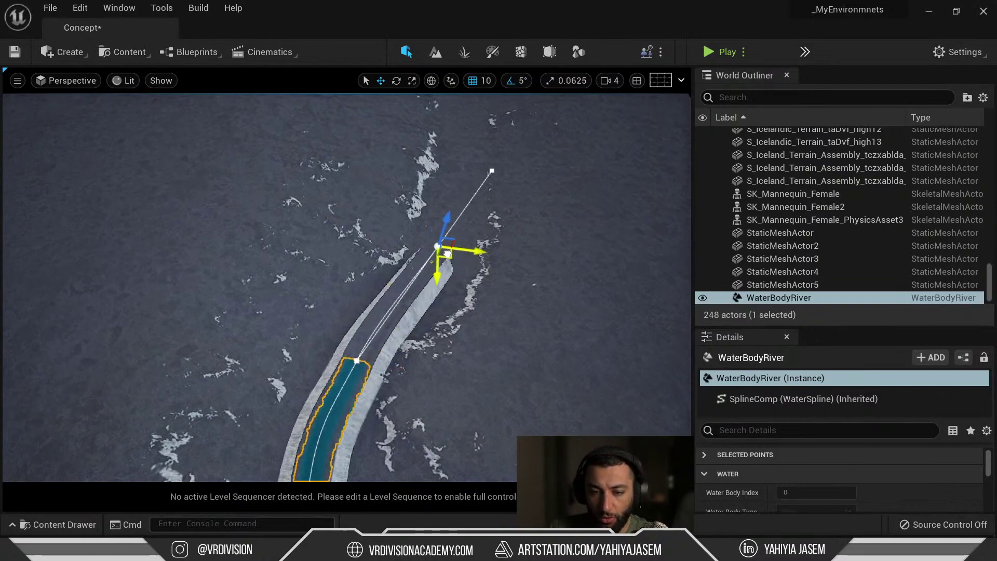
left_click_drag(460, 262, 461, 261)
right_click_drag(461, 261, 428, 332)
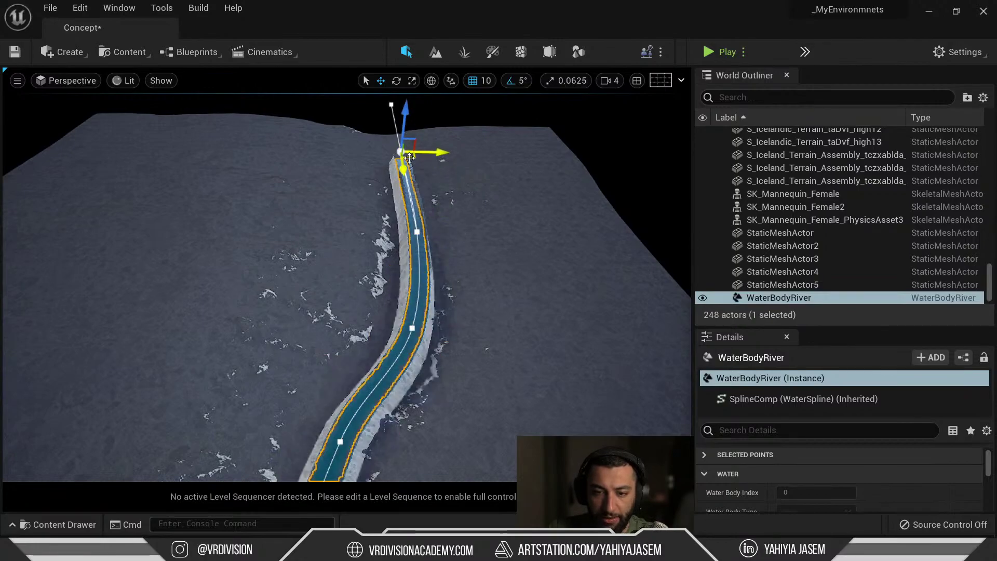
Step: Undo the last move of the river's spline point and frame the river's end point
key("f")
left_click_drag(496, 158, 317, 154, "alt")
scroll(500, 160, "up", 5)
key("ctrl+z")
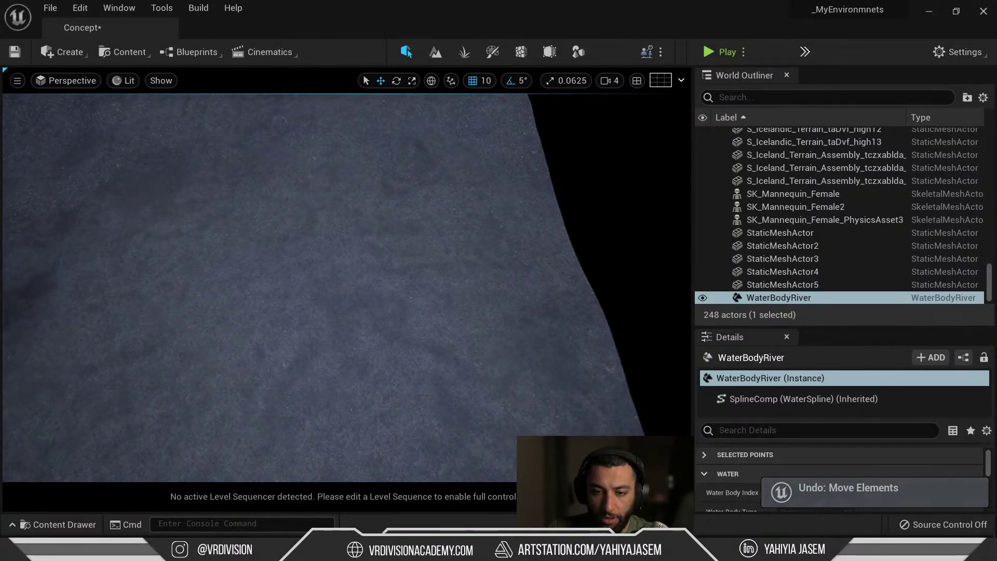
right_click_drag(505, 235, 395, 192)
key("f")
left_click_drag(503, 243, 576, 280, "alt")
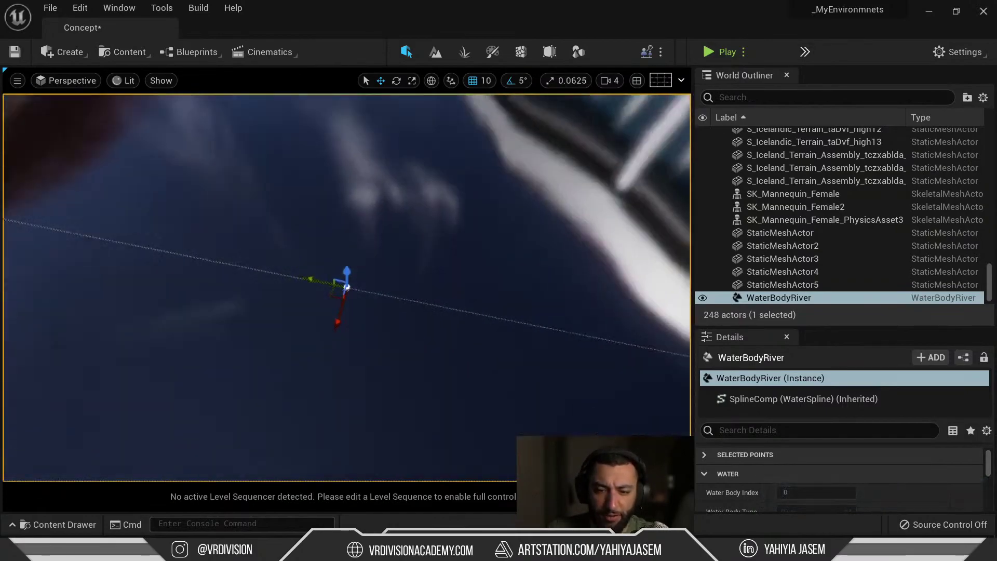
left_click_drag(496, 275, 549, 244, "alt")
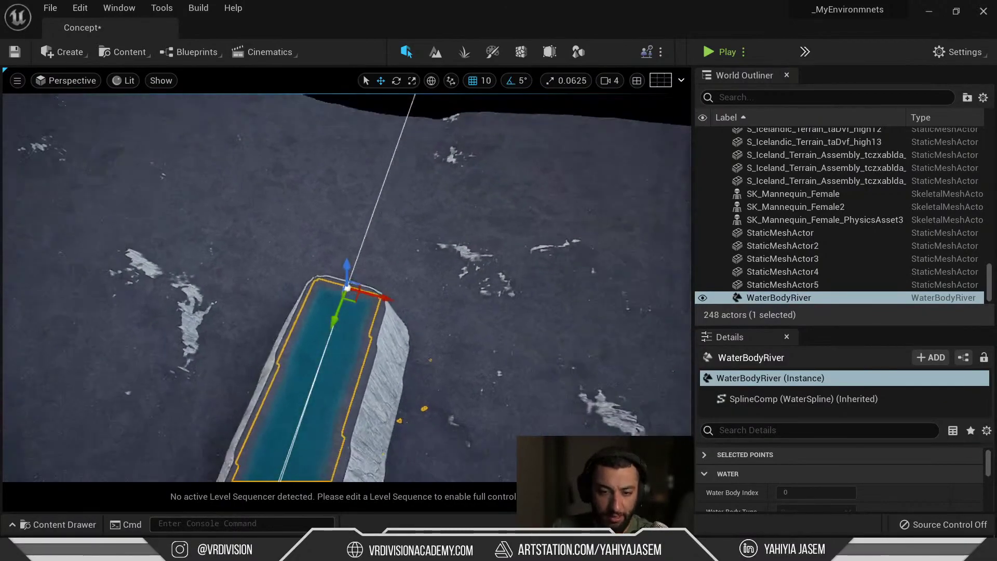
scroll(346, 288, "down", 8)
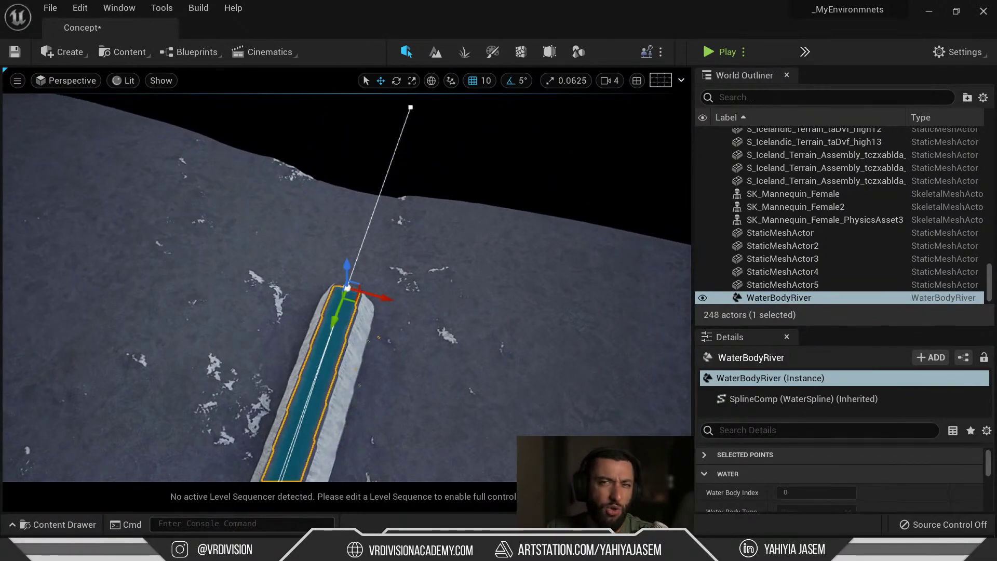
scroll(347, 288, "down", 2)
Step: Select the river again and extend its end spline point beyond the landscape's edge
left_click_drag(669, 316, 935, 254, "alt")
left_click_drag(372, 270, 955, 319, "alt")
key("d")
right_click_drag(457, 261, 462, 261)
key("d")
right_click_drag(565, 261, 488, 228)
left_click(181, 143)
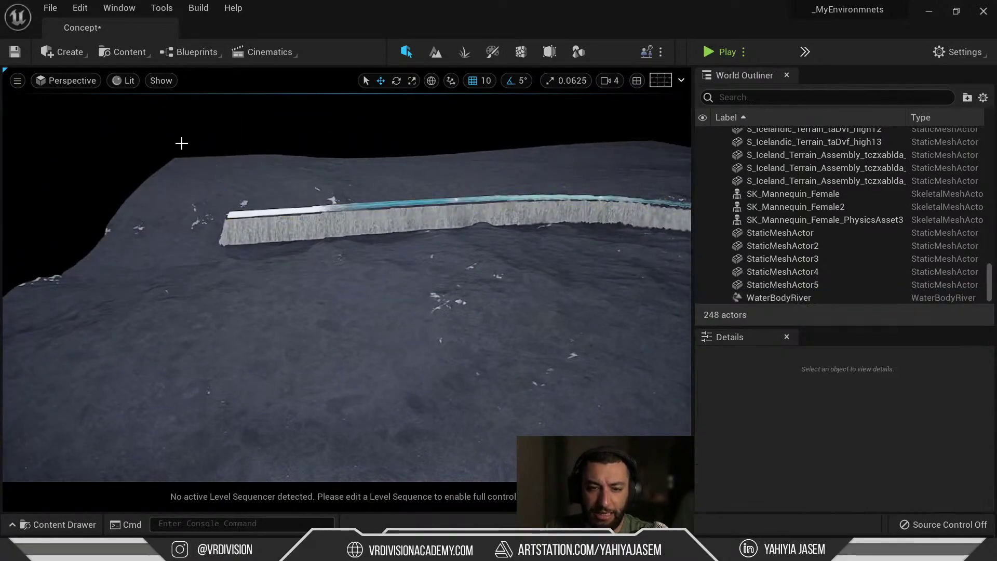
right_click_drag(280, 224, 408, 251)
key("a")
left_click(396, 241)
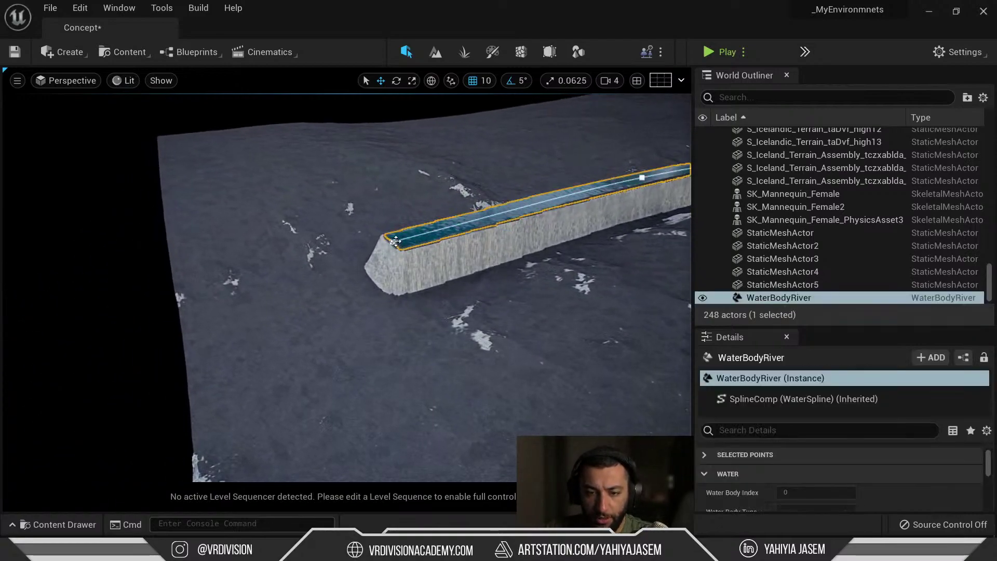
left_click_drag(407, 238, 187, 384, "alt")
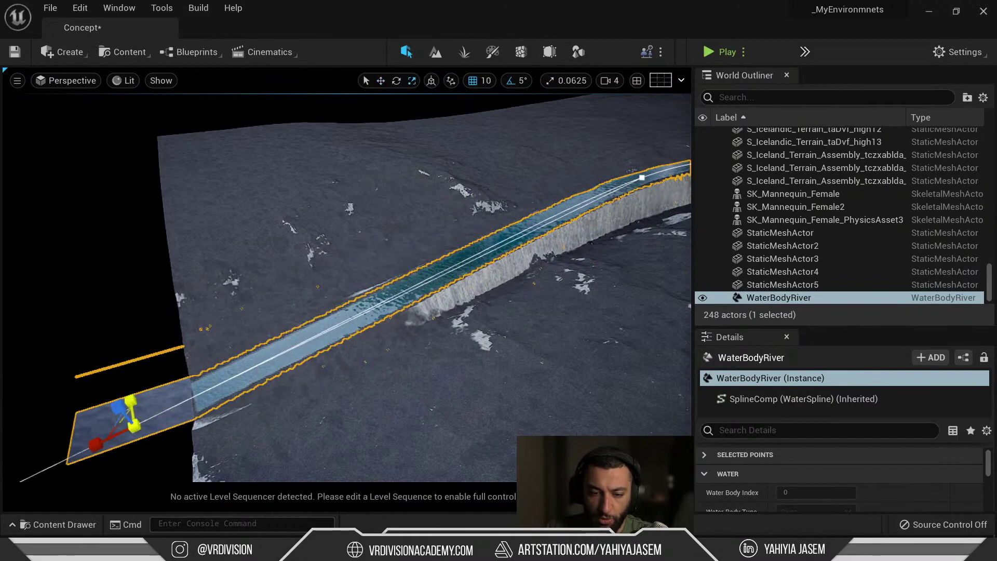
key("w")
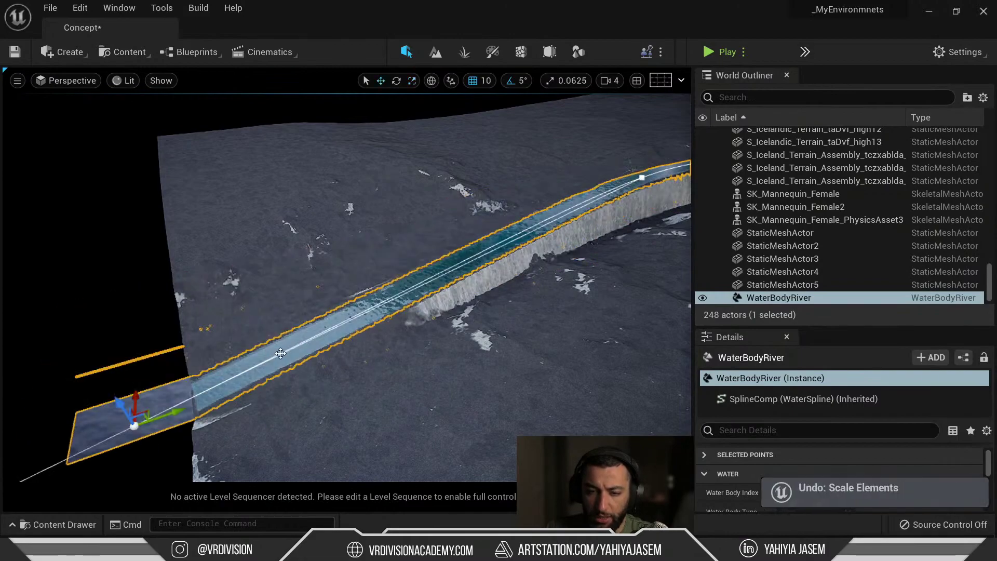
Step: Enlarge the river's details area and lower a raised spline point along its middle stretch toward the terrain
right_click_drag(149, 401, 392, 286)
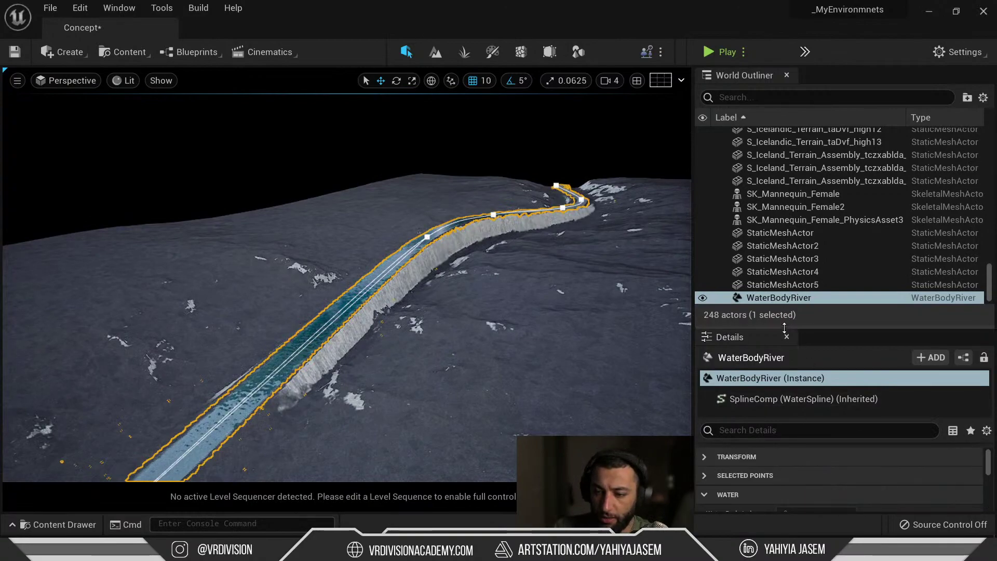
left_click_drag(786, 325, 789, 194)
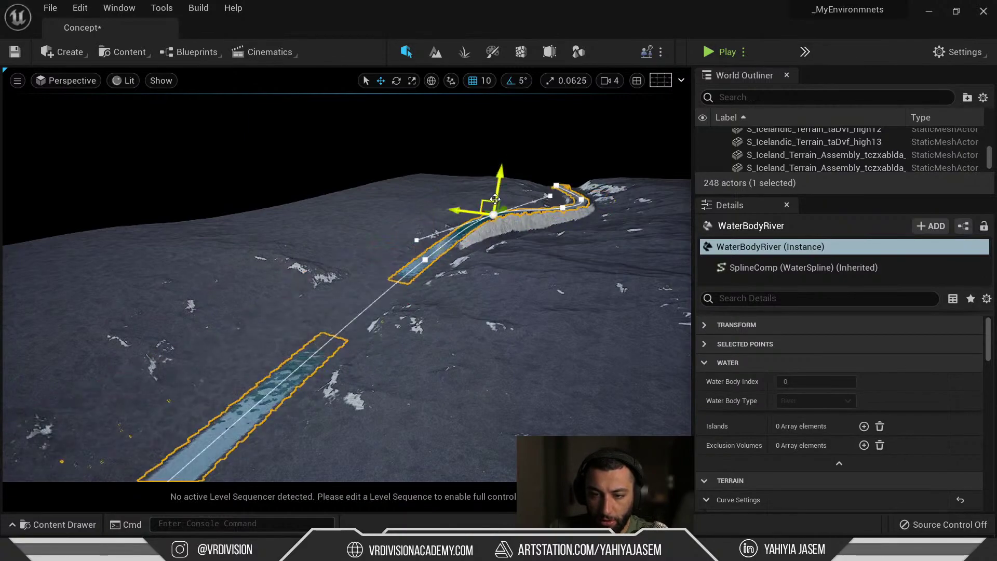
left_click_drag(496, 192, 497, 190)
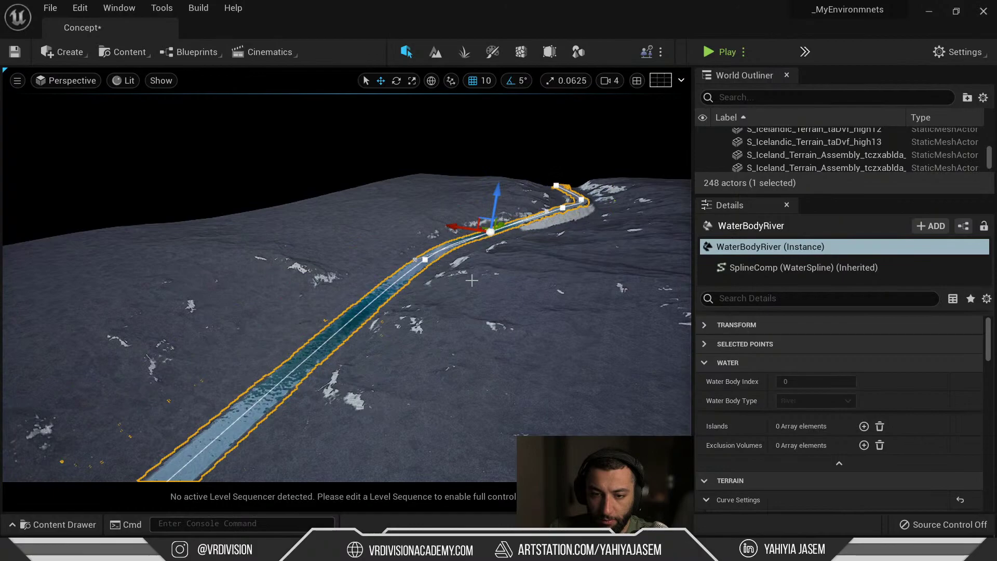
right_click_drag(497, 190, 558, 227)
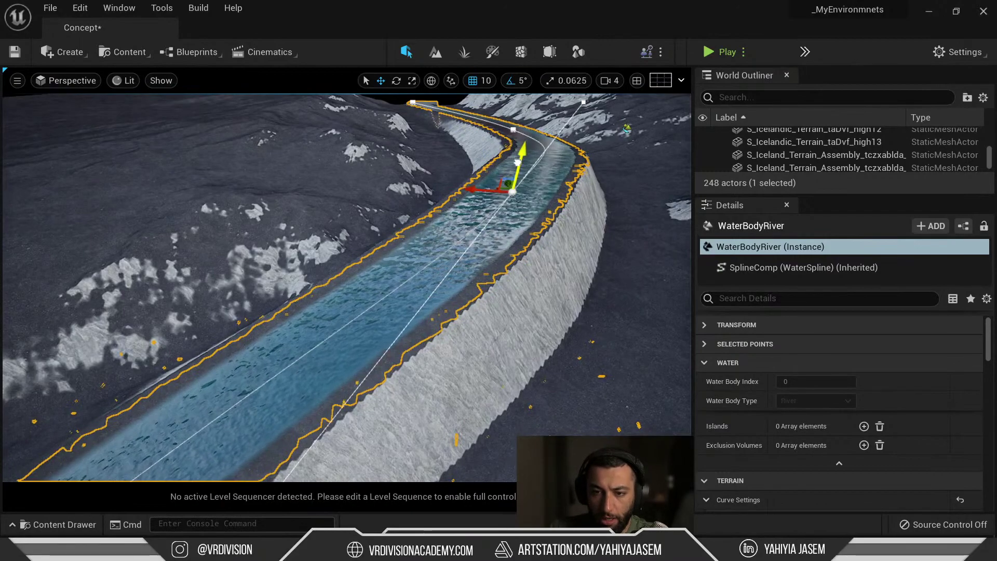
Step: Lower the raised spline points at the river's bend onto the valley floor and shift the bend sideways
left_click_drag(517, 162, 506, 214)
right_click_drag(476, 238, 501, 238)
mouse_move(355, 226)
right_mouse_down()
mouse_move(376, 227)
mouse_move(359, 227)
right_mouse_up()
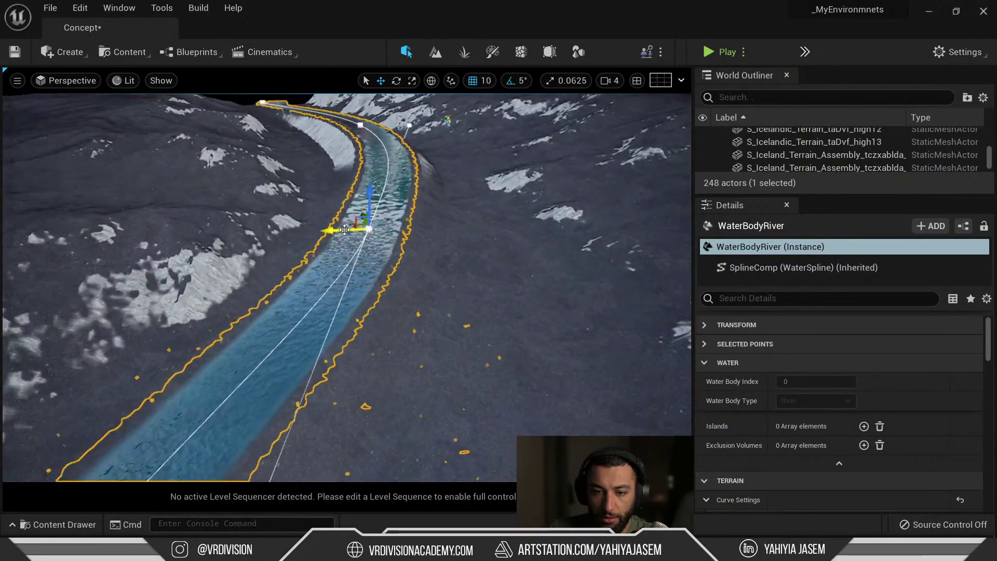
left_click_drag(355, 232, 359, 150)
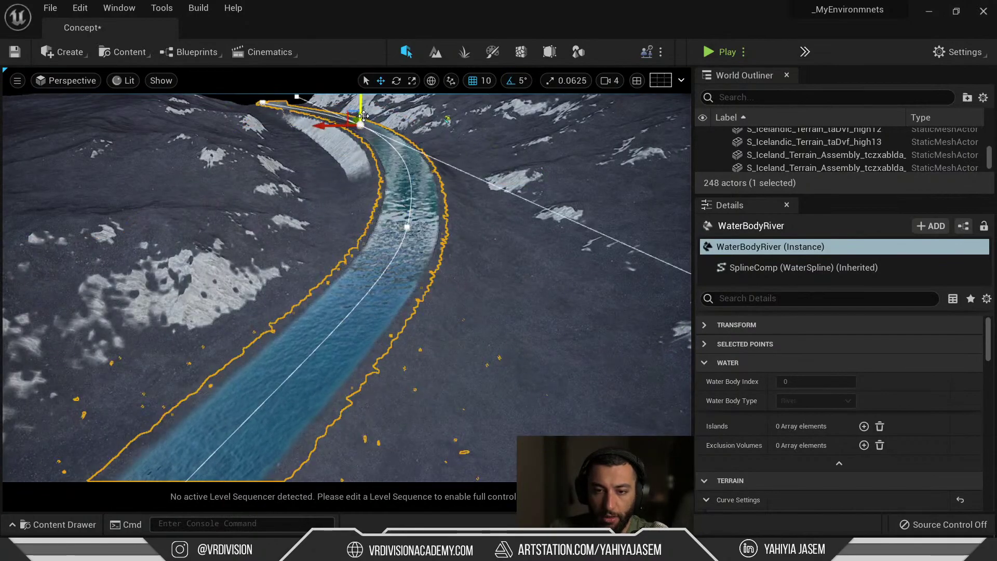
left_click_drag(352, 113, 340, 131)
Step: Deselect the river, show the valley in an immersive full-screen view and save the level
right_click_drag(349, 137, 280, 122)
key("w")
key("Escape")
key("w")
right_click_drag(340, 231, 336, 211)
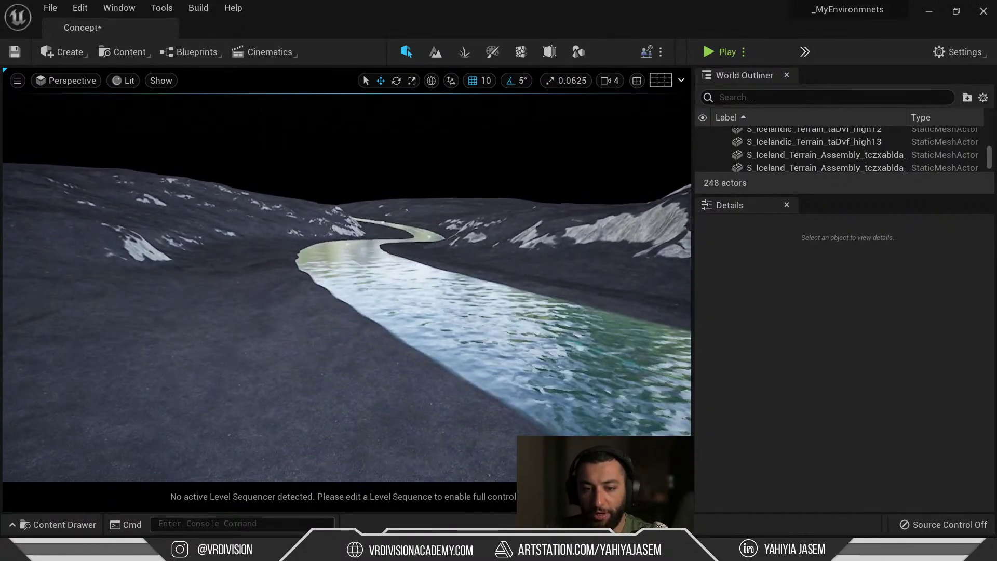
key("F11")
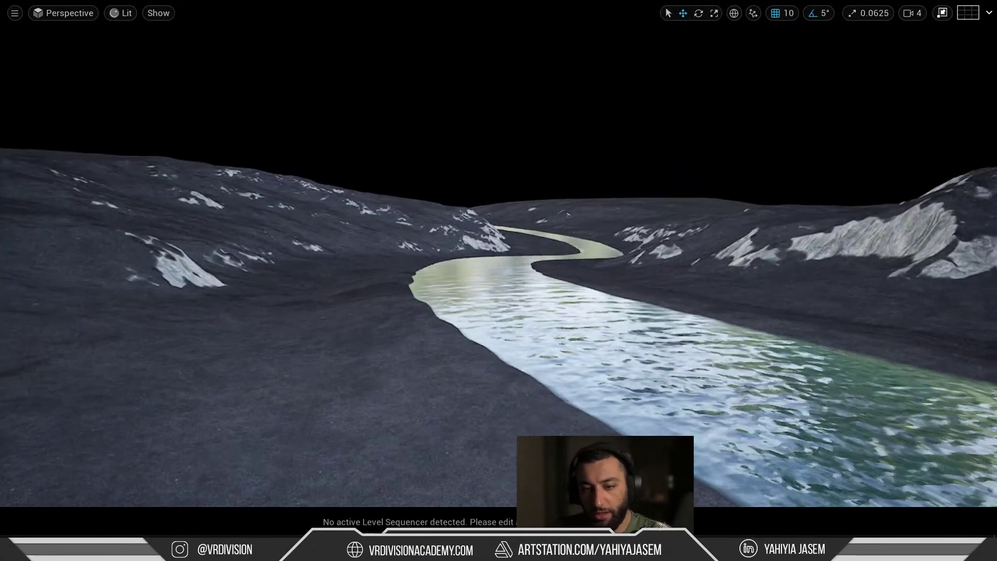
right_click_drag(503, 220, 494, 225)
key("ctrl+s")
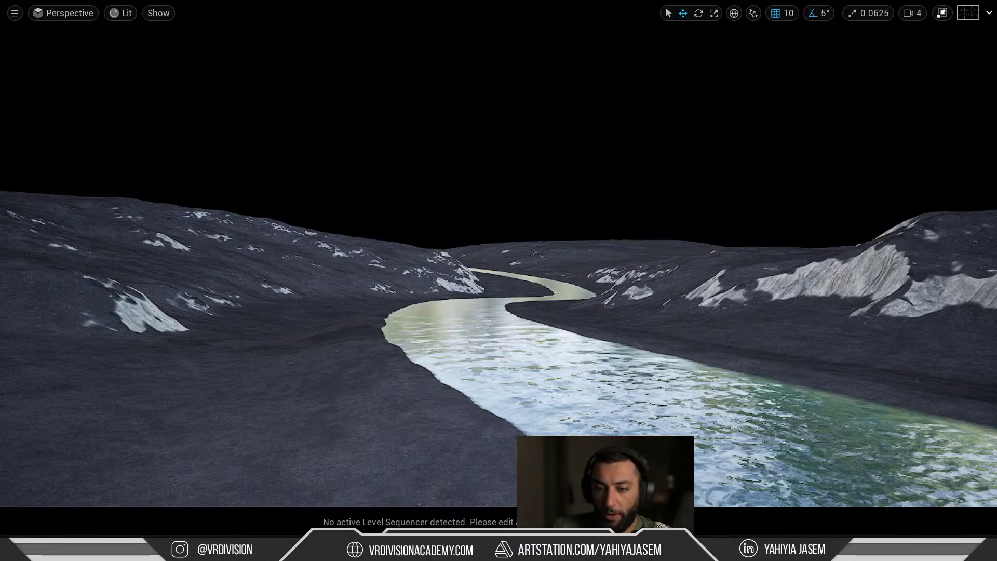
Step: Compose a low full-screen view of the winding river and create a CineCameraActor at that view
right_click_drag(586, 352, 545, 346)
key("F11")
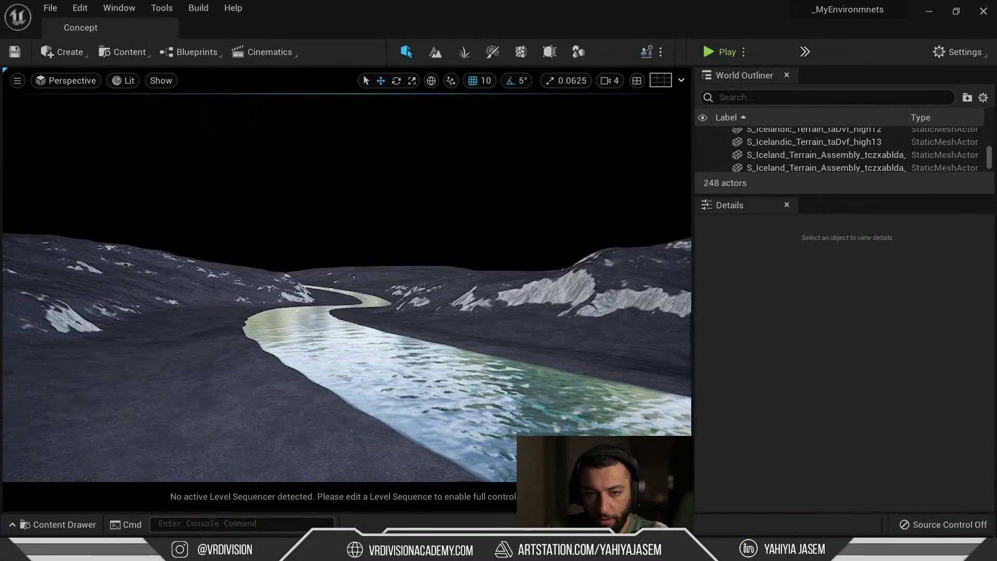
key("F11")
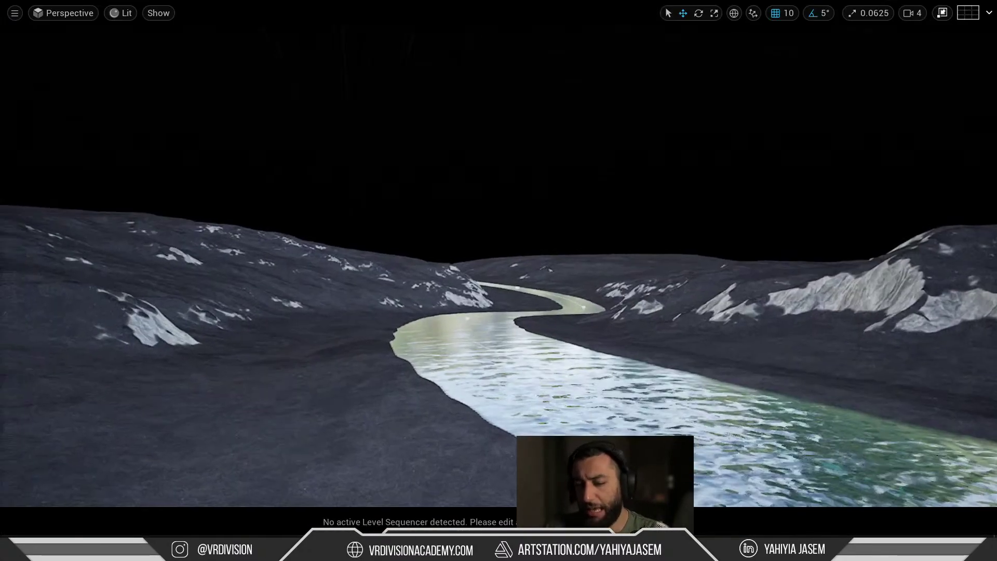
key("s")
mouse_move(545, 347)
right_mouse_down()
mouse_move(571, 344)
mouse_move(559, 343)
right_mouse_up()
key("d")
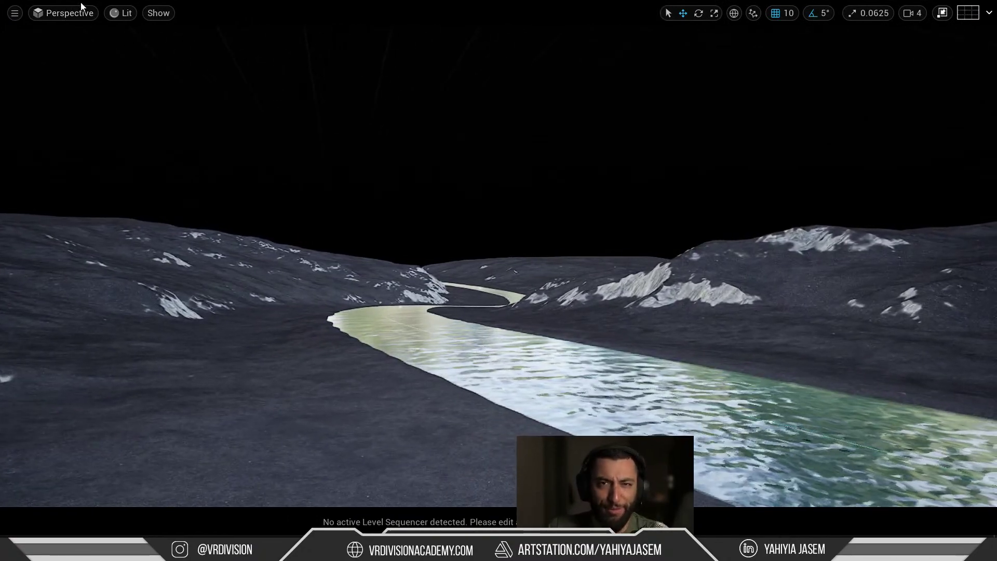
left_click(65, 14)
left_click(15, 14)
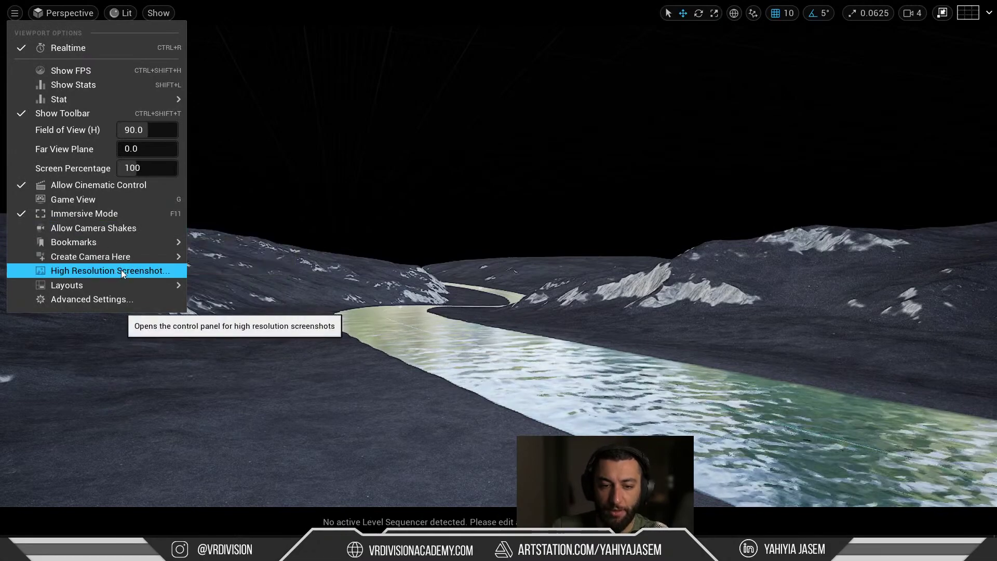
mouse_move(129, 253)
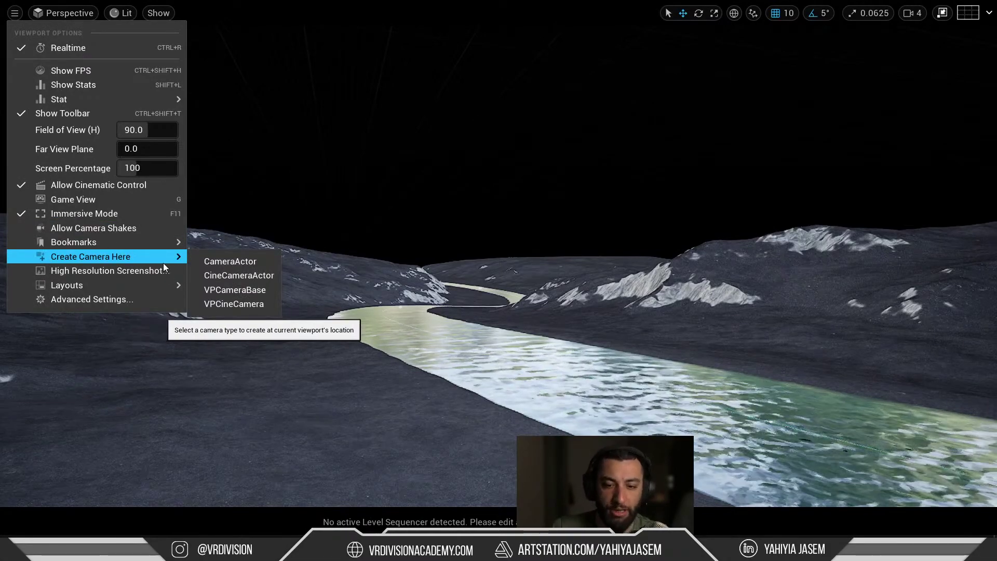
mouse_move(158, 285)
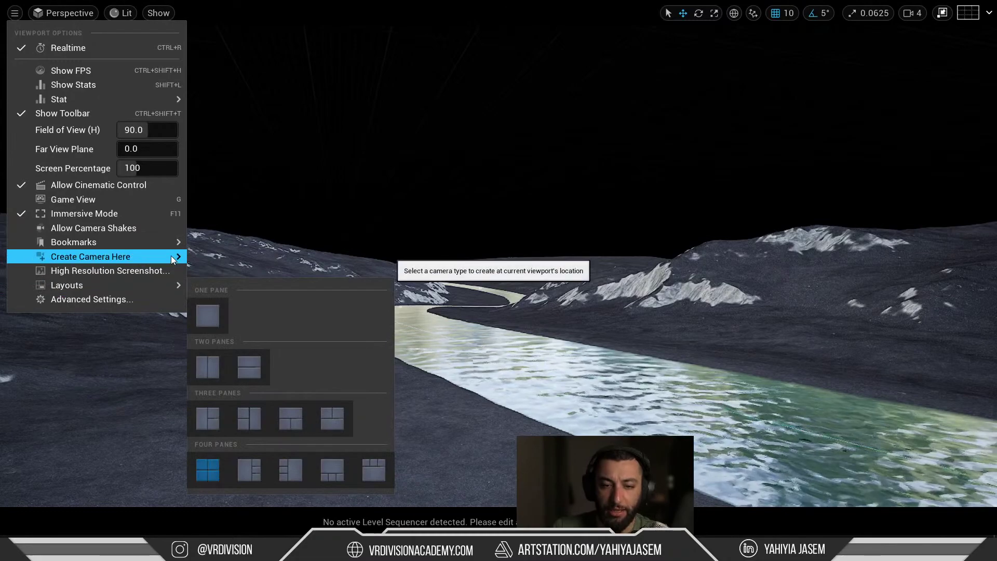
mouse_move(170, 256)
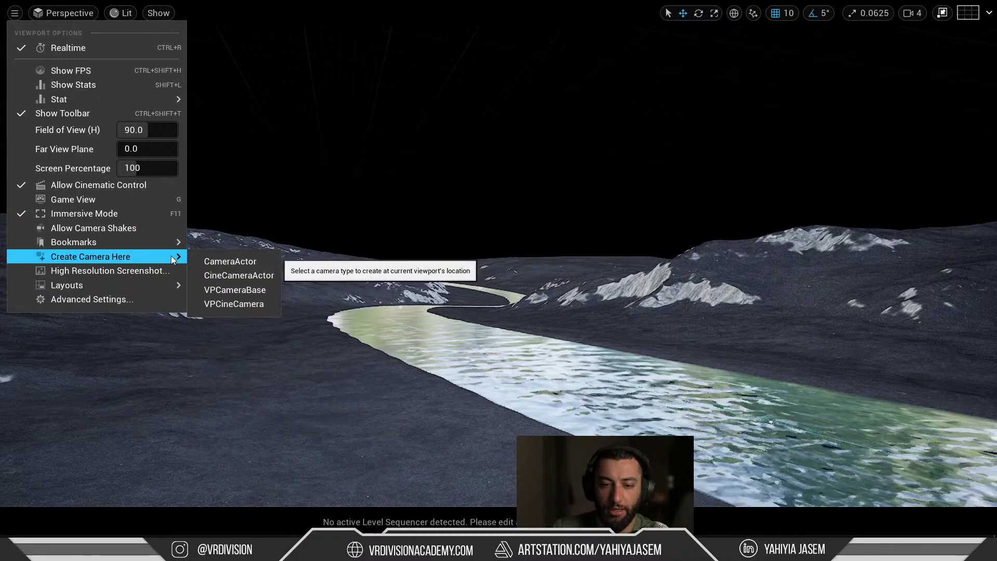
left_click(219, 277)
left_click(397, 152)
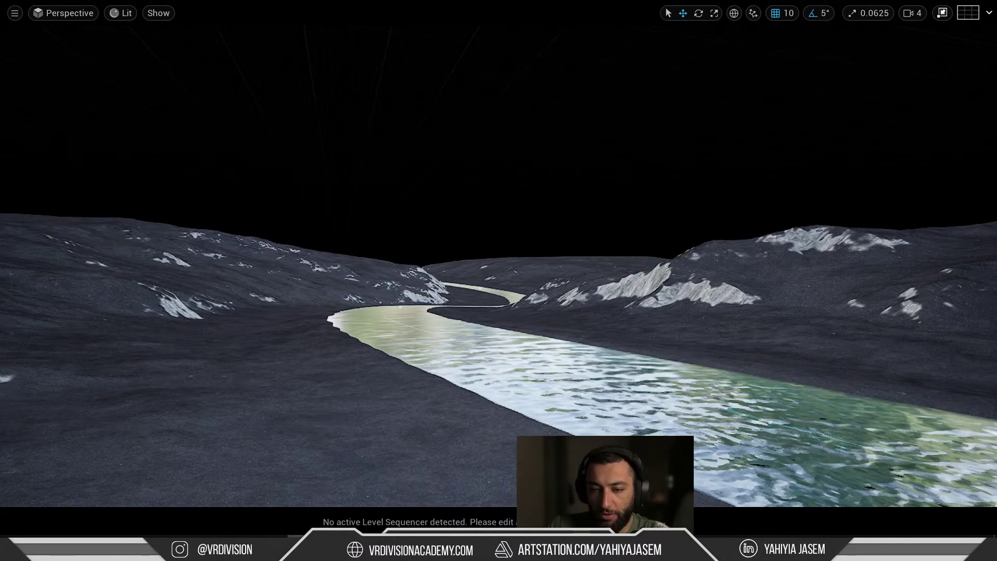
Step: Switch to the reference image board, look over the lake house pictures and return to Unreal Engine
key("alt+Tab")
key("ctrl+f")
scroll(229, 294, "down", 3)
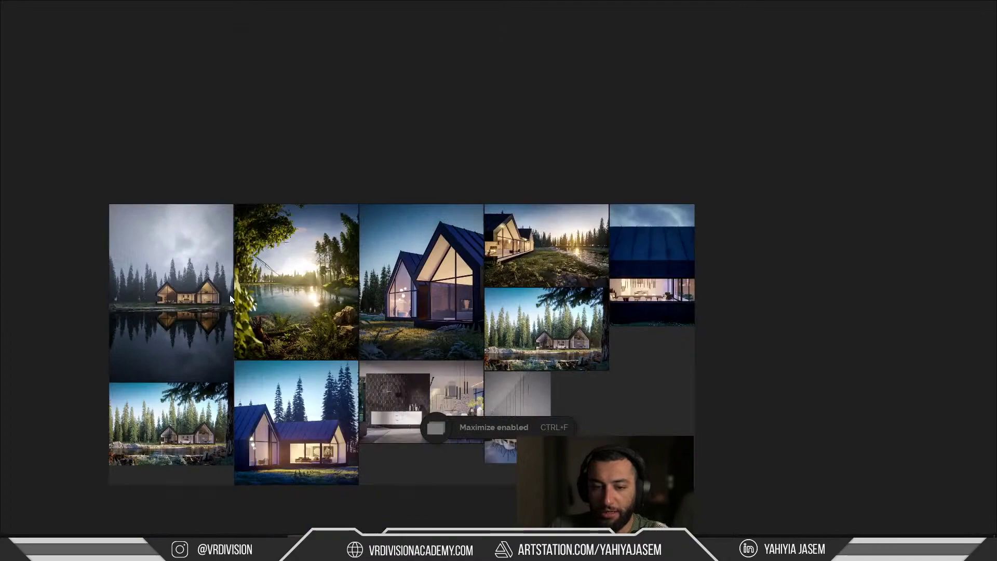
key("alt+Tab")
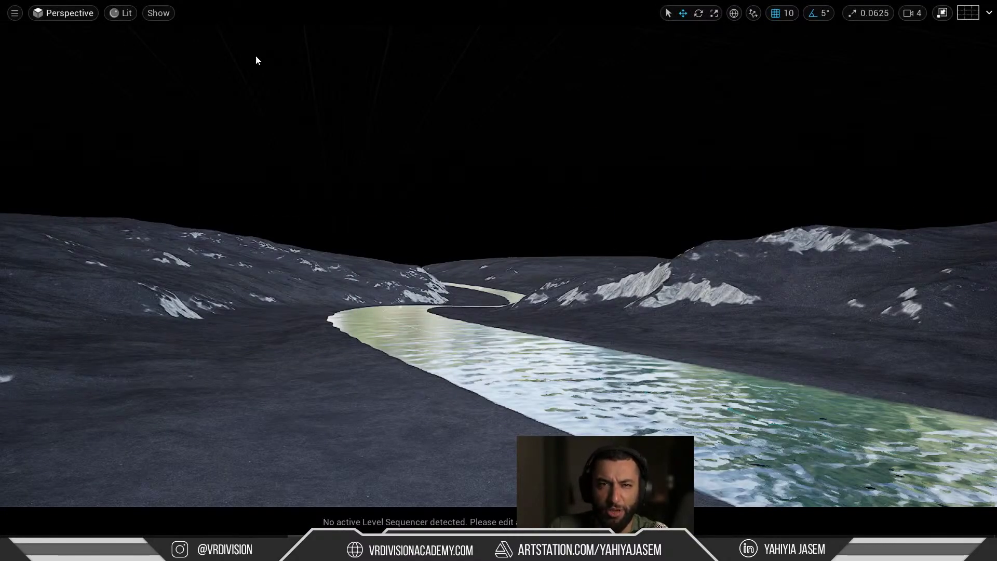
Step: Examine the river's course from a higher viewpoint and leave the immersive view
right_click_drag(258, 61, 160, 126)
key("g")
key("g")
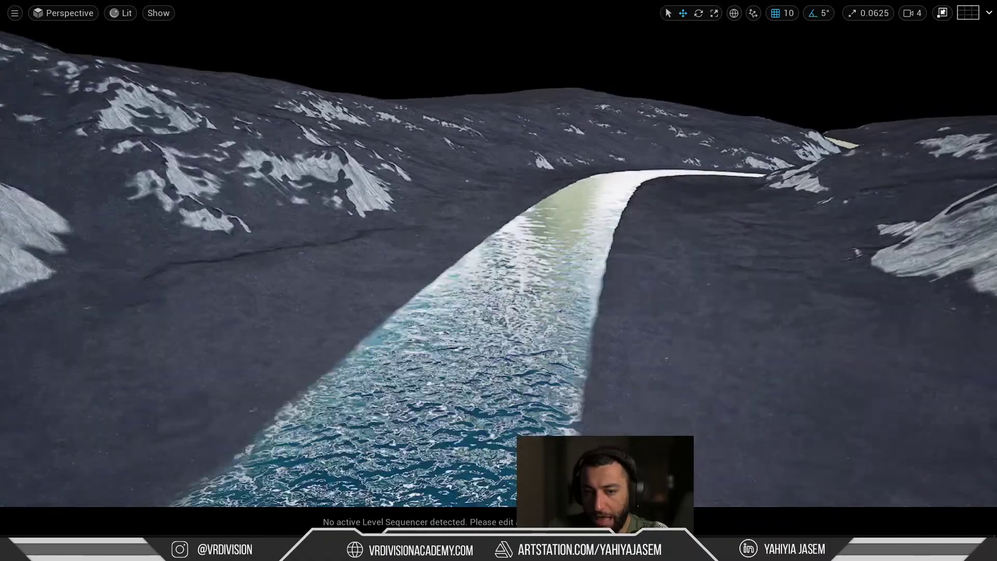
right_click_drag(441, 192, 457, 223)
key("F11")
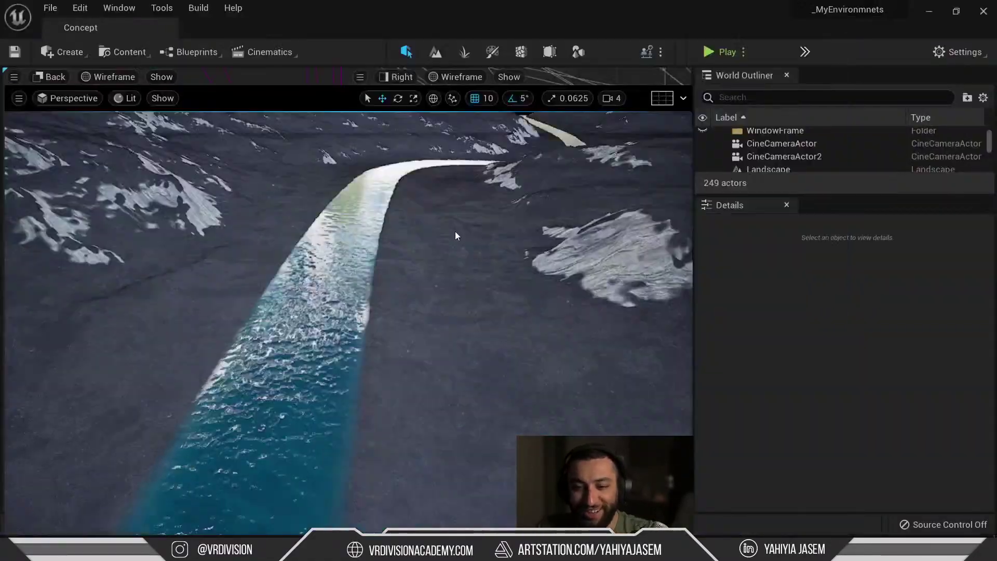
Step: Select the river in the viewport, then its WaterMeshActor1, and look through the water mesh's settings, including the Mesh category
left_click(407, 264)
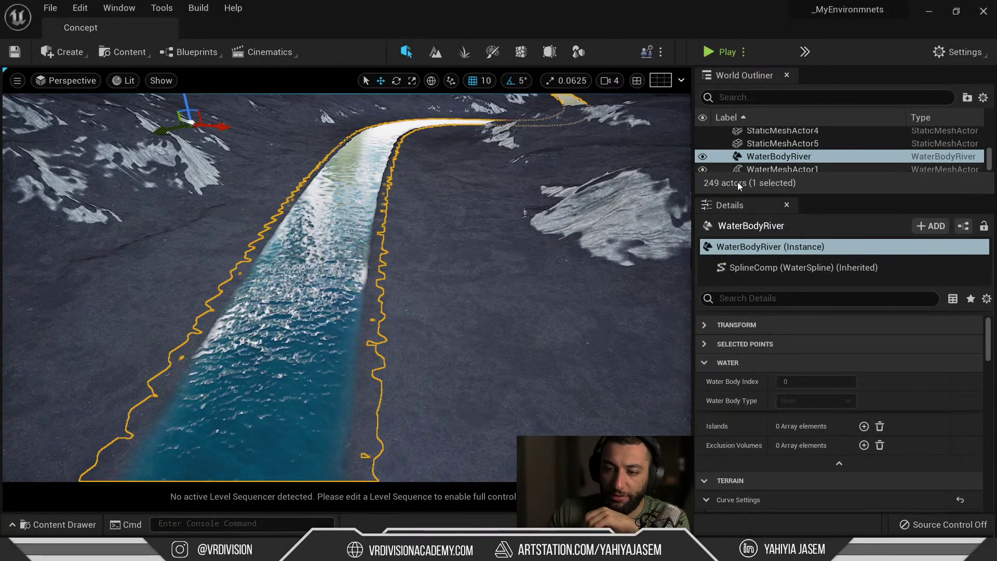
left_click_drag(740, 194, 743, 204)
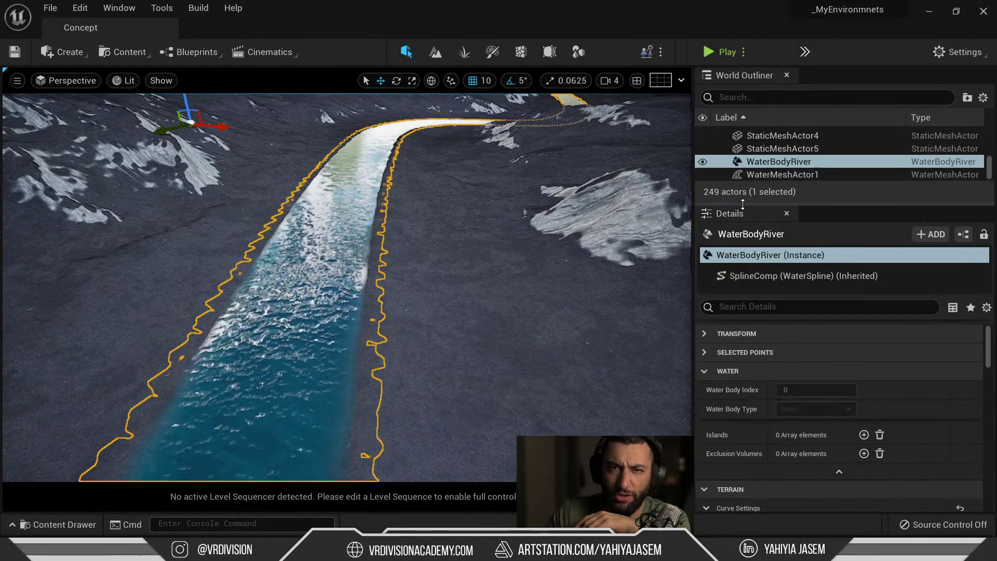
left_click(756, 174)
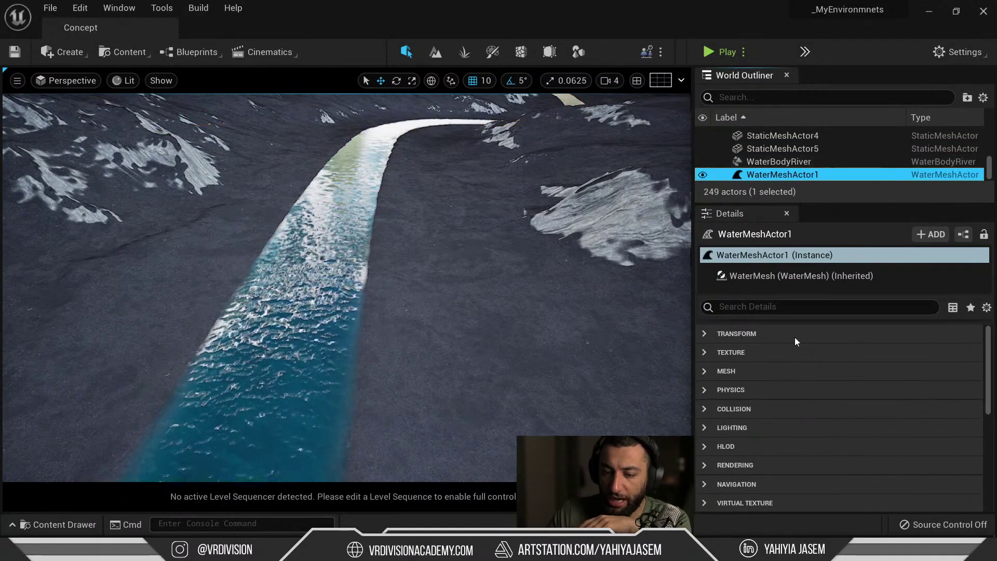
scroll(808, 364, "down", 6)
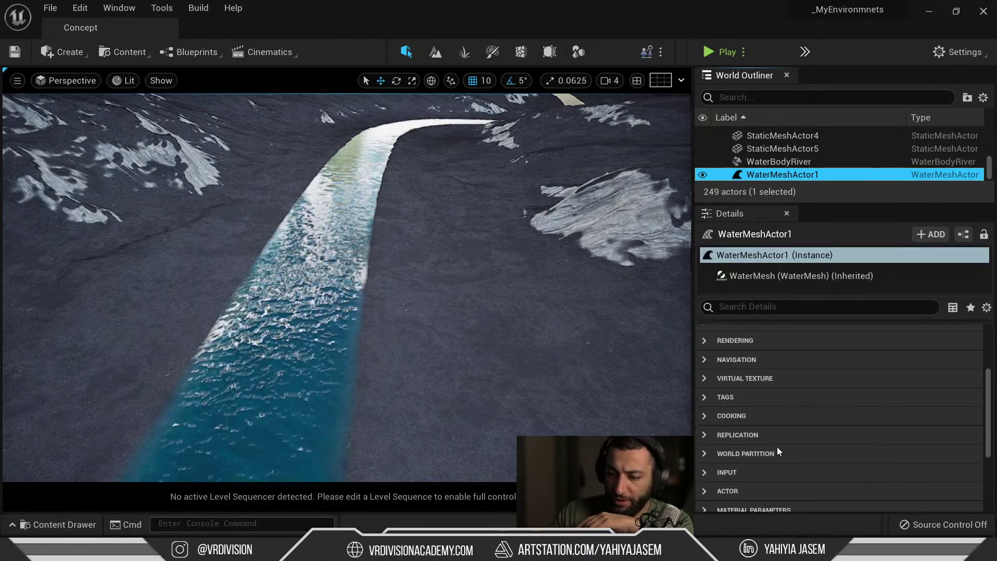
scroll(886, 414, "up", 1)
scroll(909, 426, "up", 5)
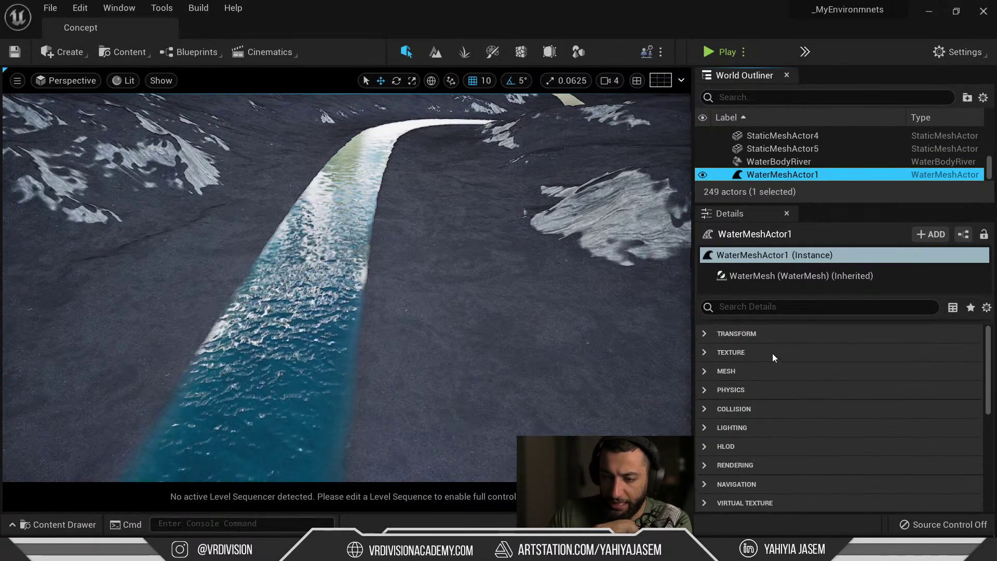
left_click(736, 371)
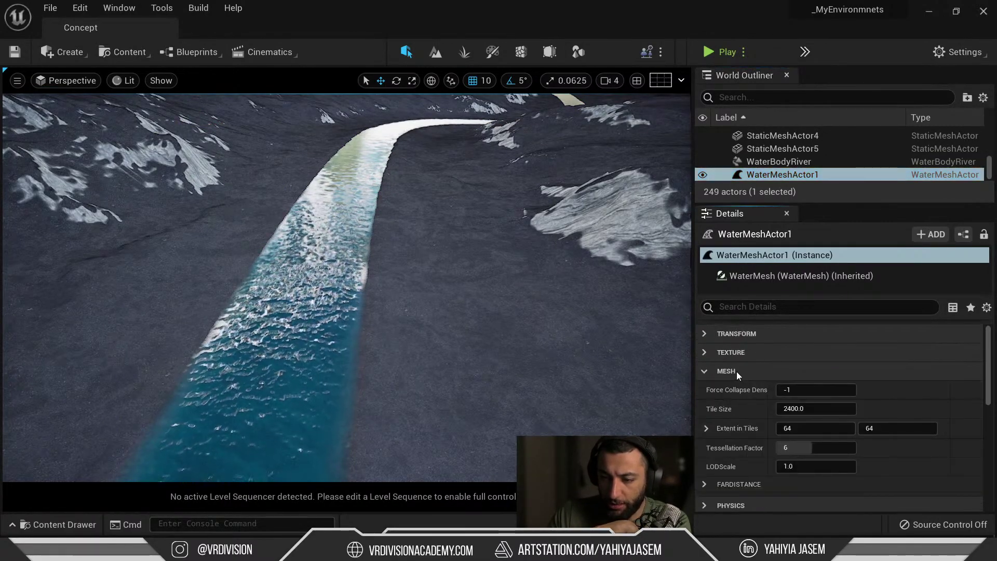
left_click(737, 372)
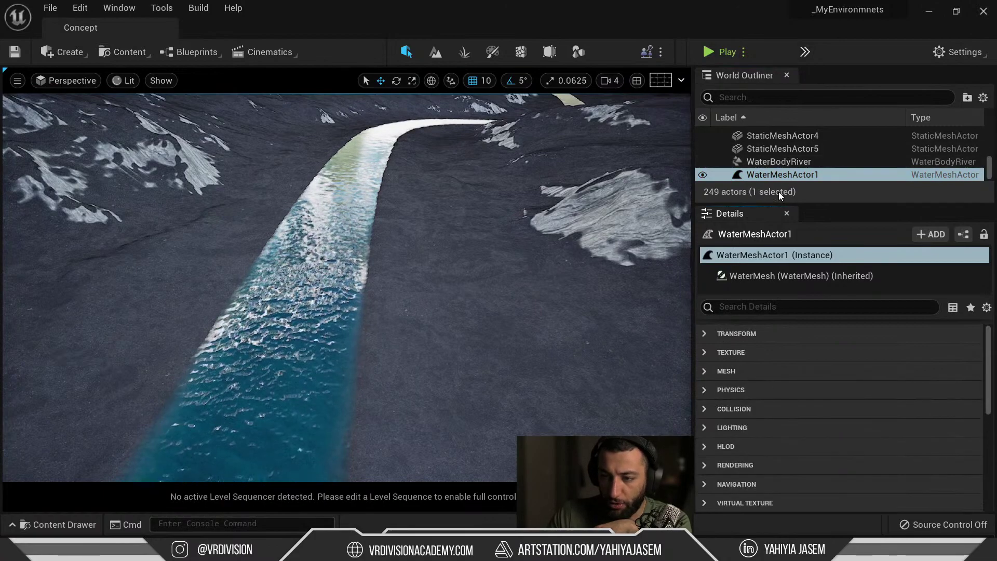
Step: Filter the outliner for "water", focus on the Landscape_WaterBrushManager and examine its render targets
left_click_drag(753, 204, 763, 318)
left_click(756, 97)
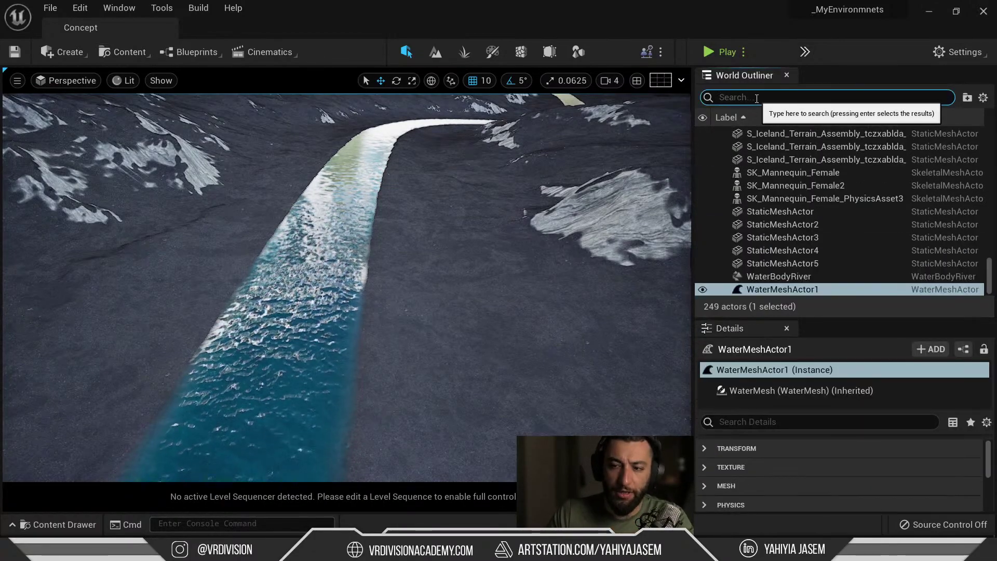
type("water")
double_click(770, 149)
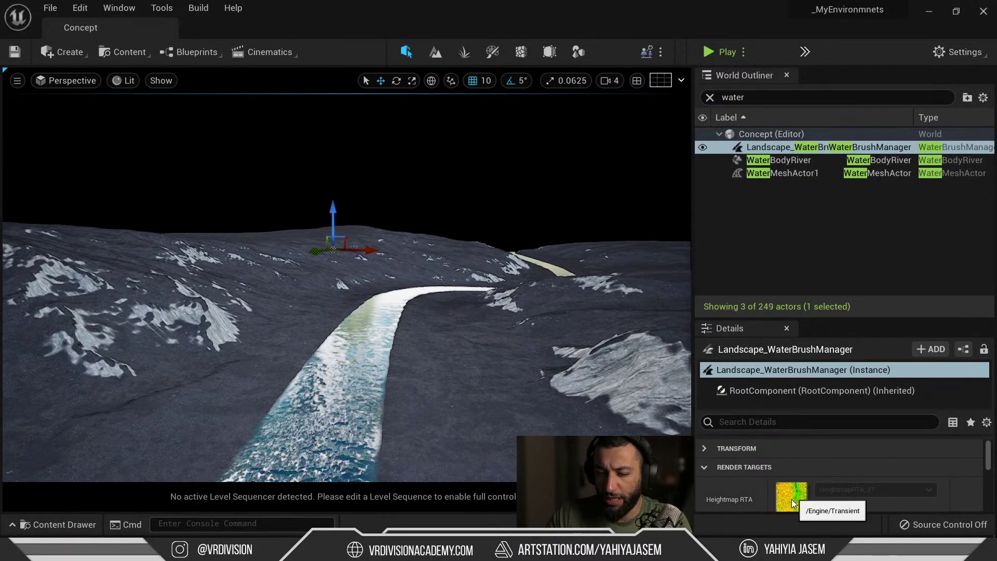
scroll(792, 502, "down", 2)
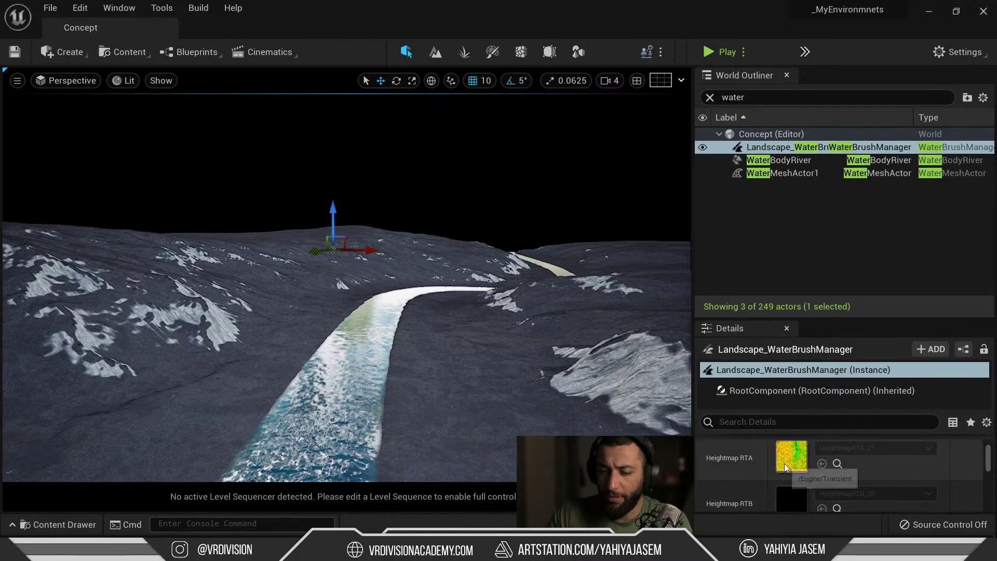
scroll(789, 470, "down", 3)
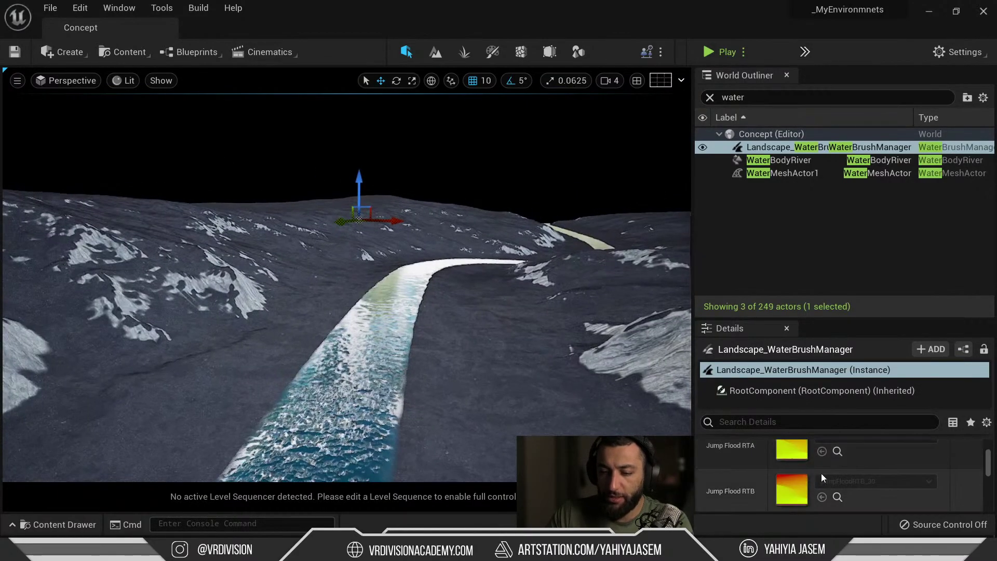
scroll(824, 475, "down", 3)
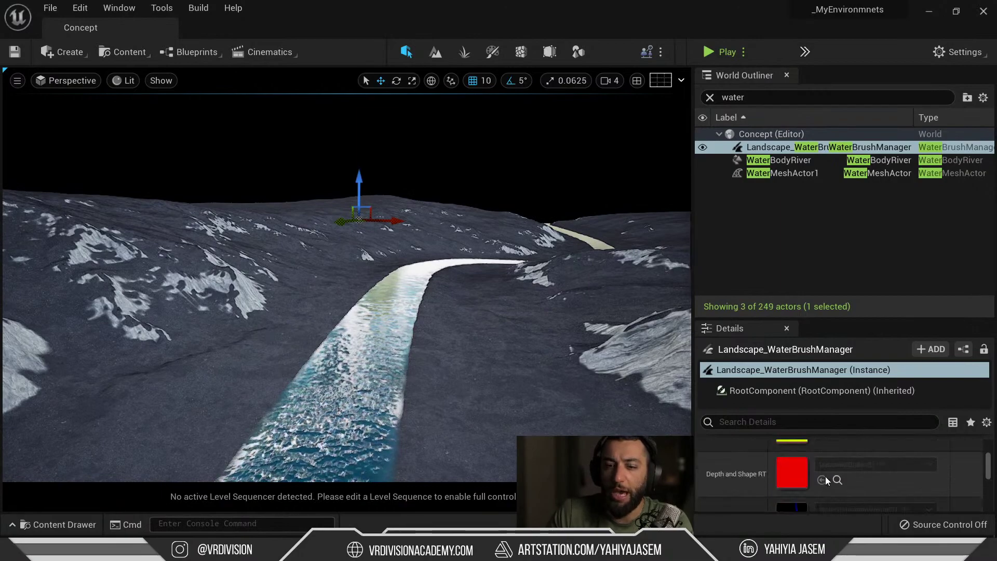
scroll(888, 485, "up", 6)
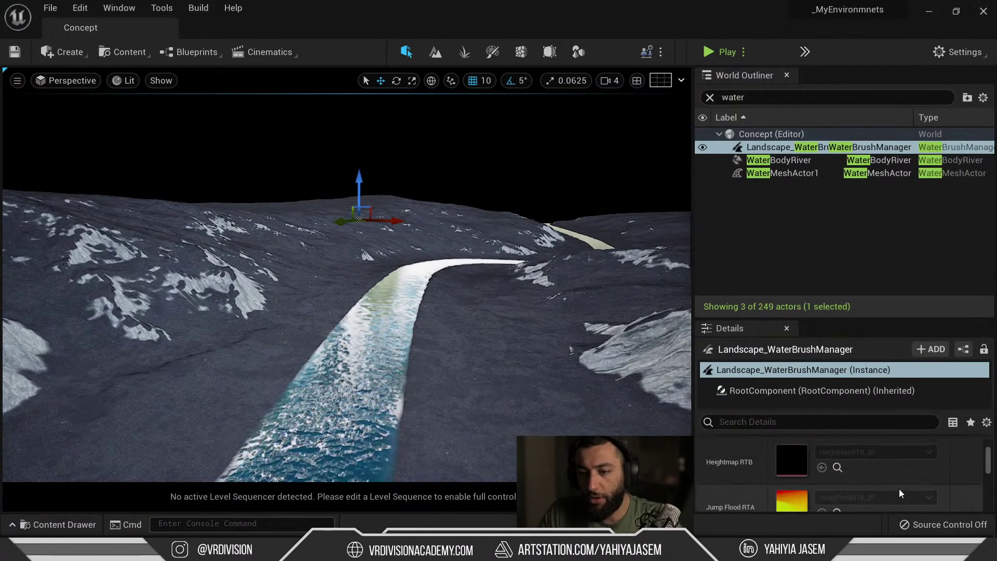
Step: Select WaterBodyRiver, expand its selected-points settings and select all of the river's spline points
left_click(784, 161)
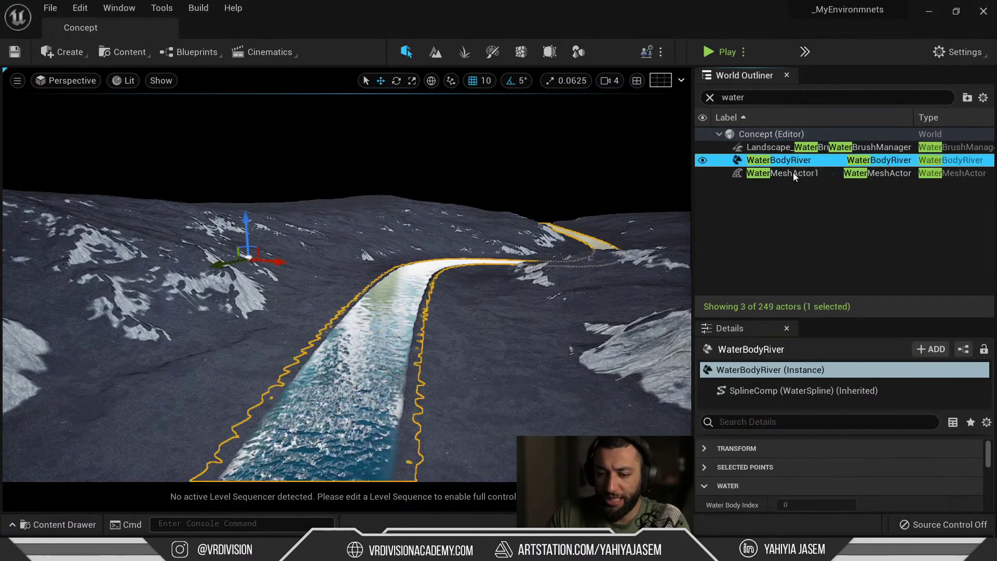
left_click_drag(757, 320, 757, 230)
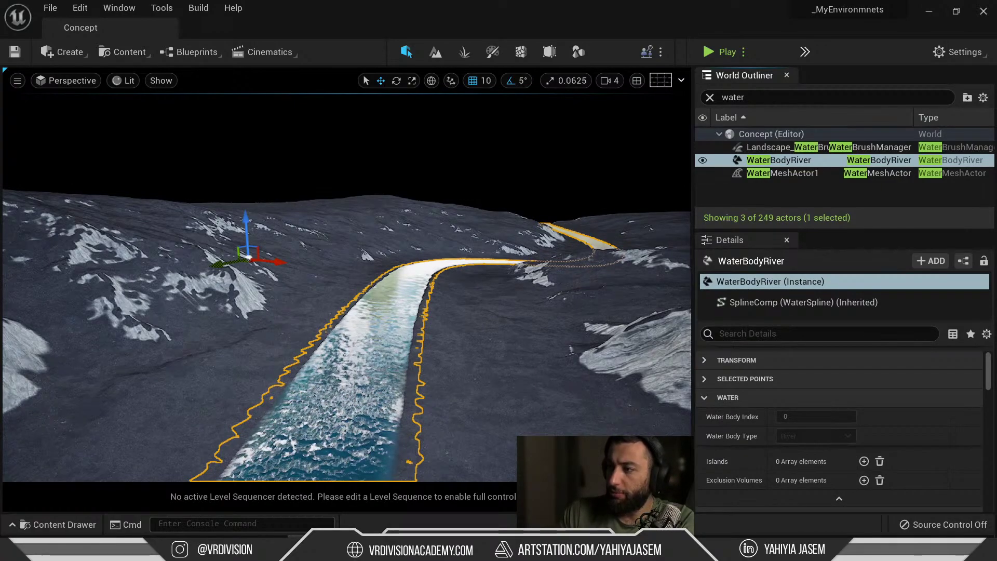
left_click(728, 378)
left_click(734, 378)
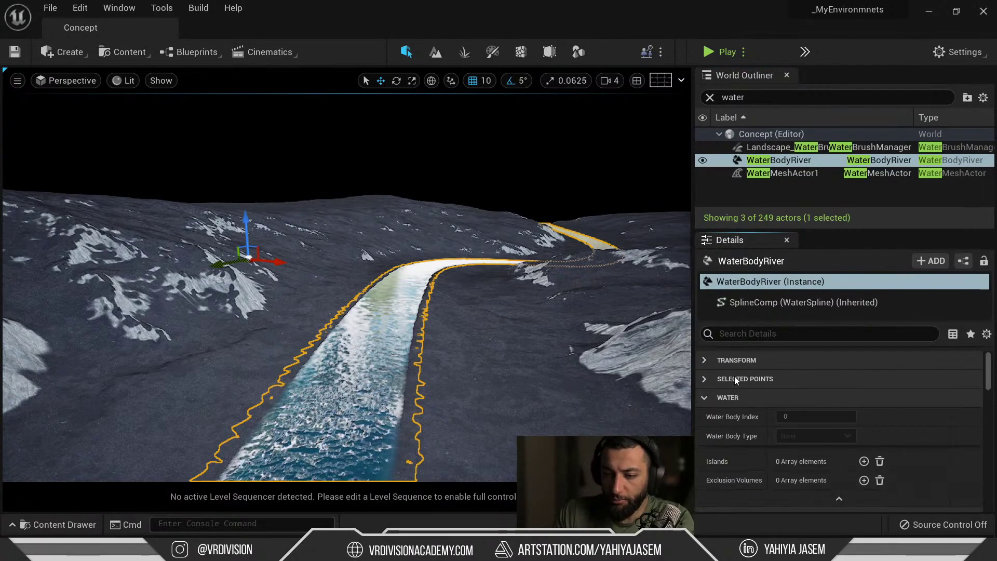
left_click(740, 378)
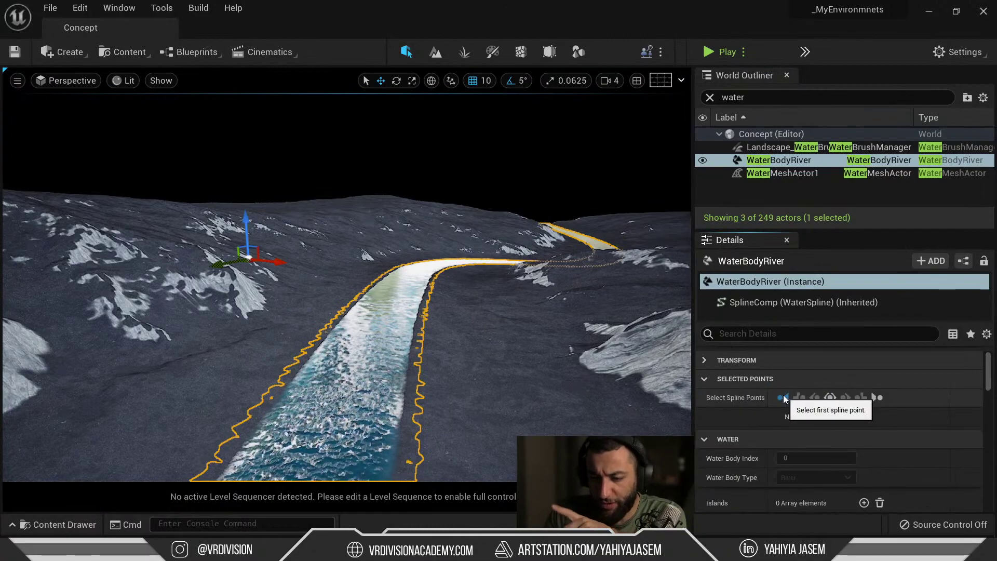
left_click(830, 398)
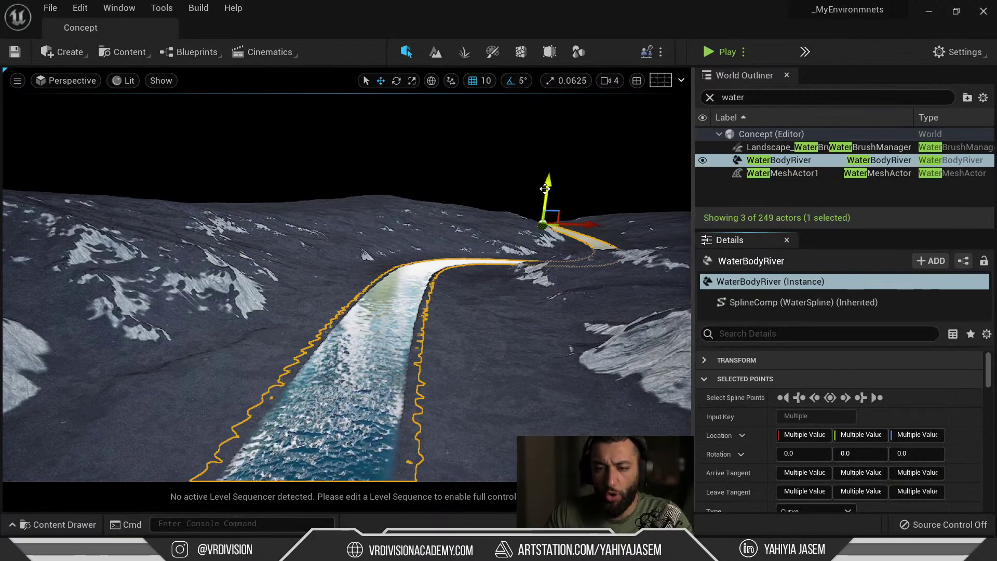
Step: Try lowering all of the river's spline points together, inspect the carved channel and undo the move
mouse_move(545, 188)
left_mouse_down()
mouse_move(541, 100)
mouse_move(531, 196)
left_mouse_up()
right_click_drag(531, 197, 501, 265)
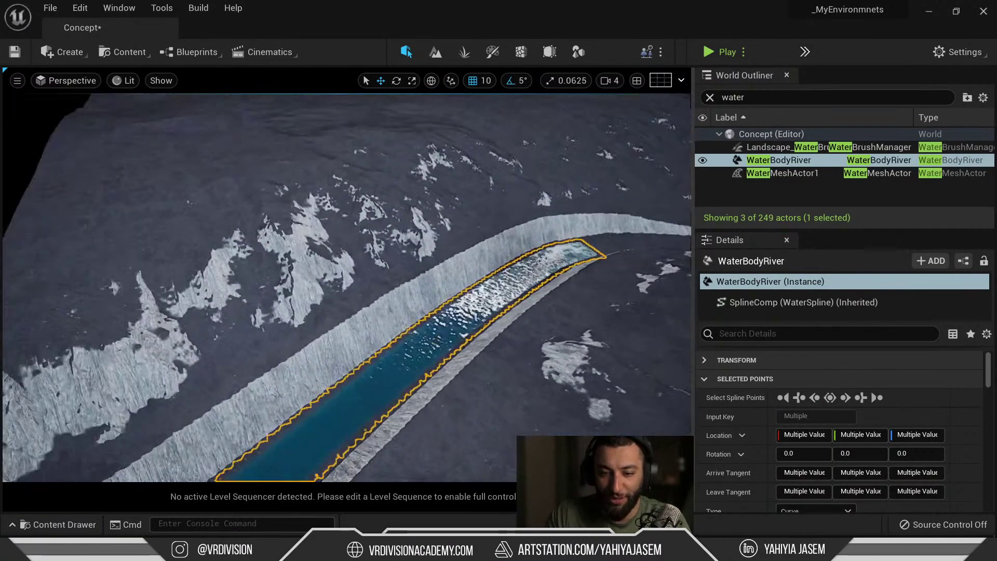
scroll(304, 330, "down", 4)
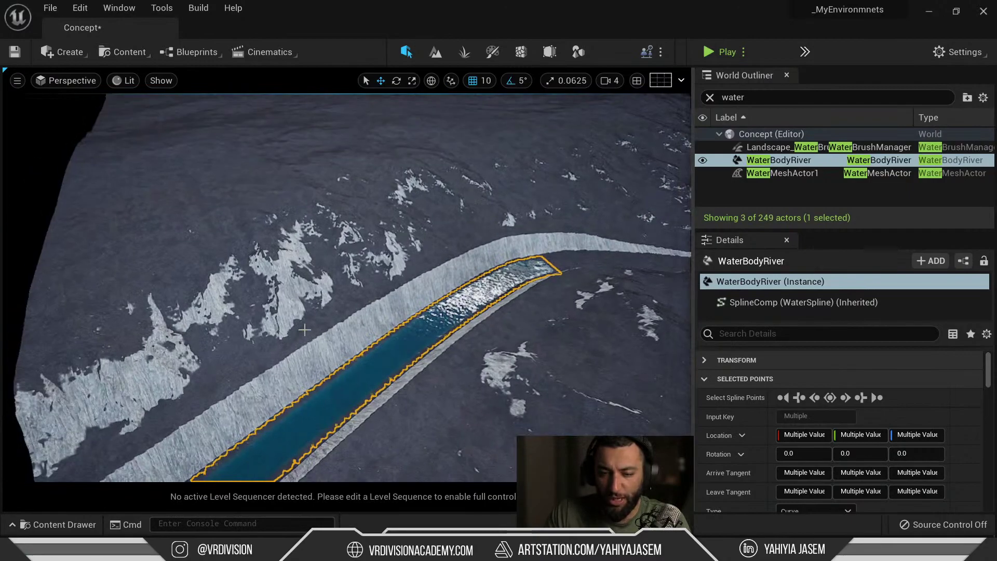
right_click_drag(304, 329, 415, 299)
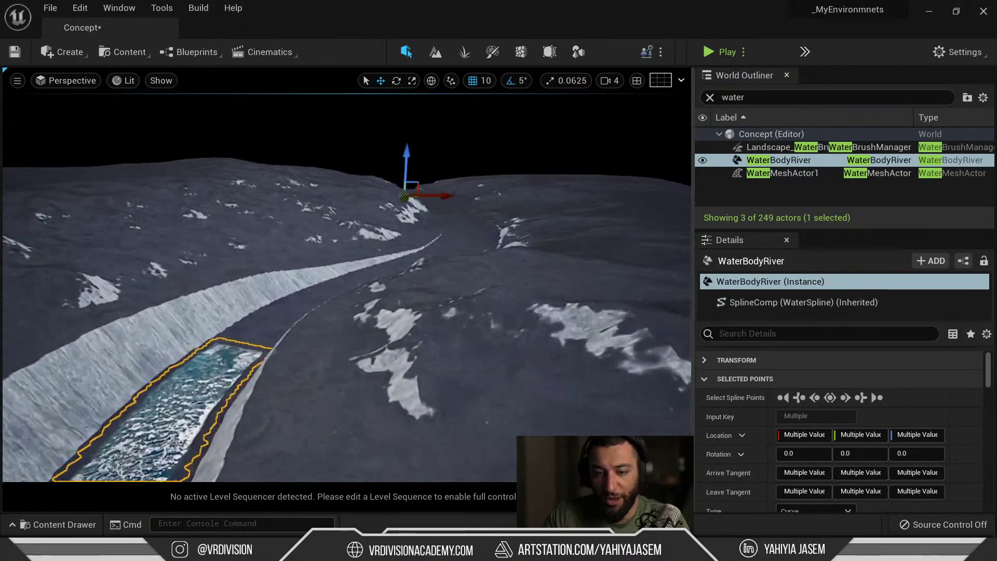
key("ctrl+z")
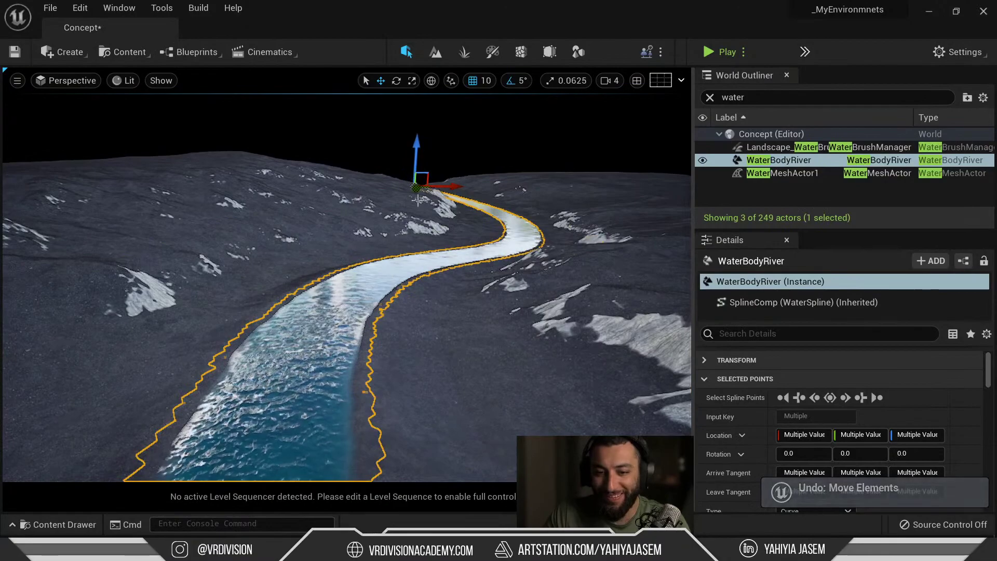
Step: Try a smaller downward move of all river spline points, undo it and clear the selection
left_click_drag(418, 160, 418, 164)
right_click_drag(483, 216, 498, 192)
key("w")
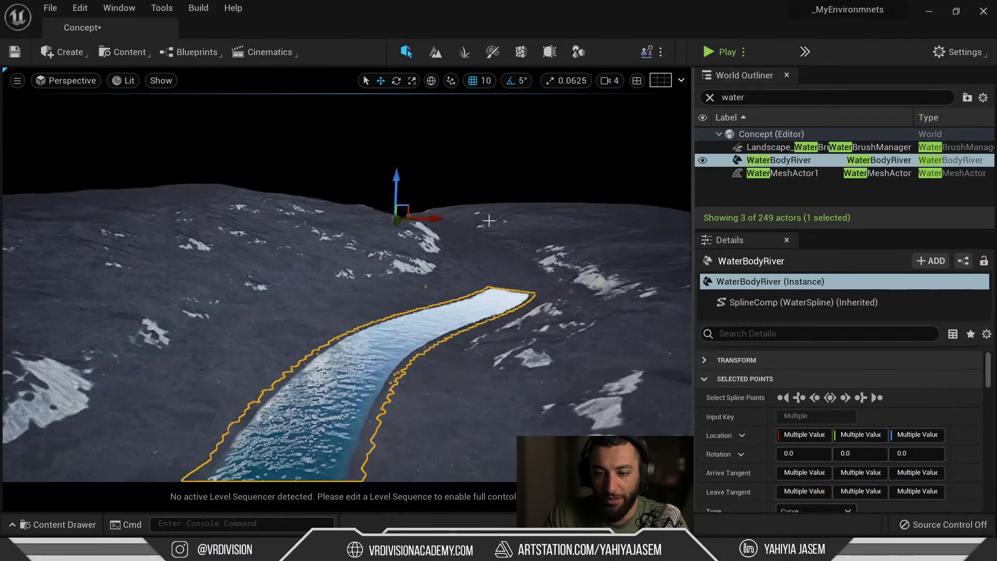
key("ctrl+z")
key("Escape")
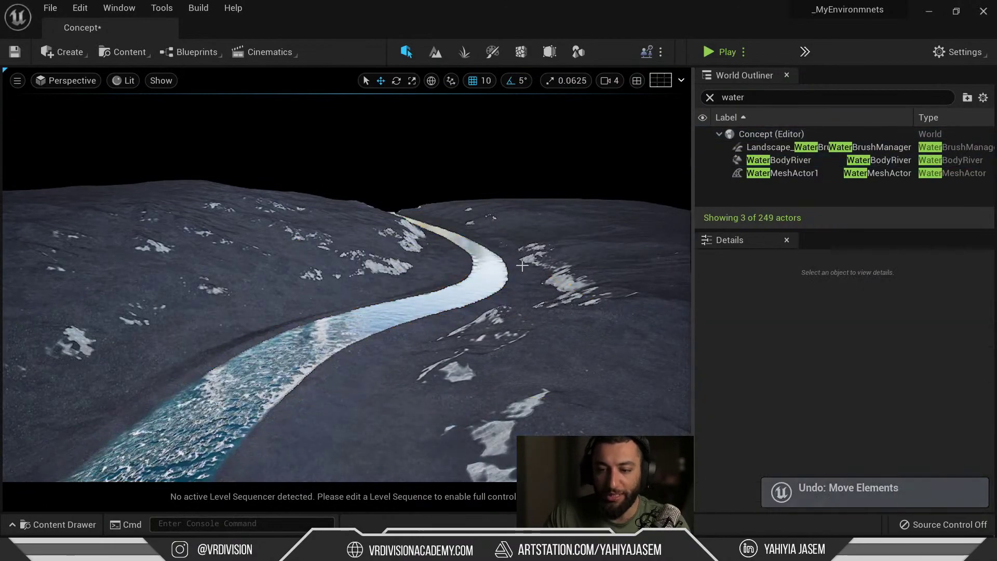
Step: Reselect the river, select all its spline points and narrow the selection to the last one, viewing the river from above
left_click(487, 265)
scroll(808, 403, "down", 1)
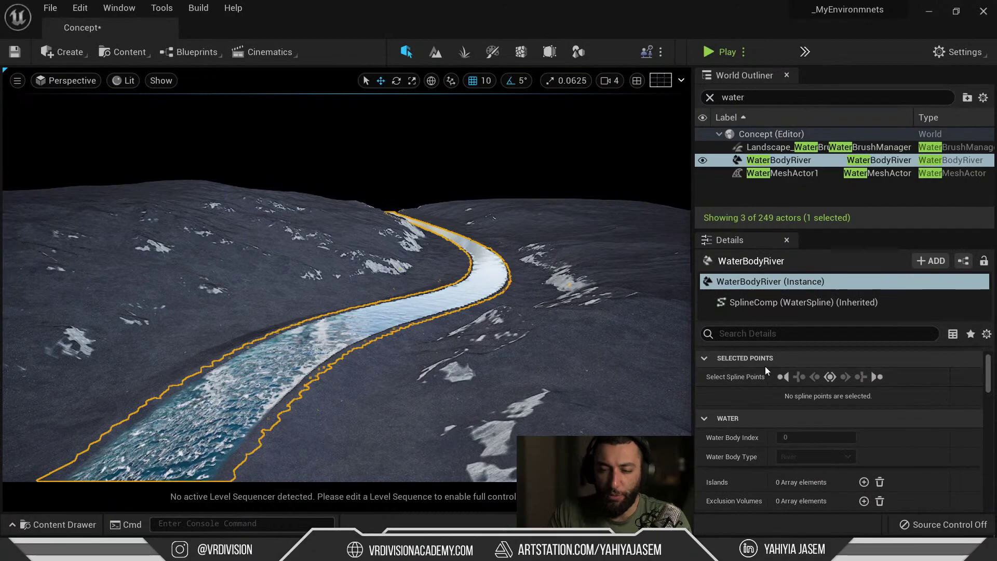
left_click(829, 376)
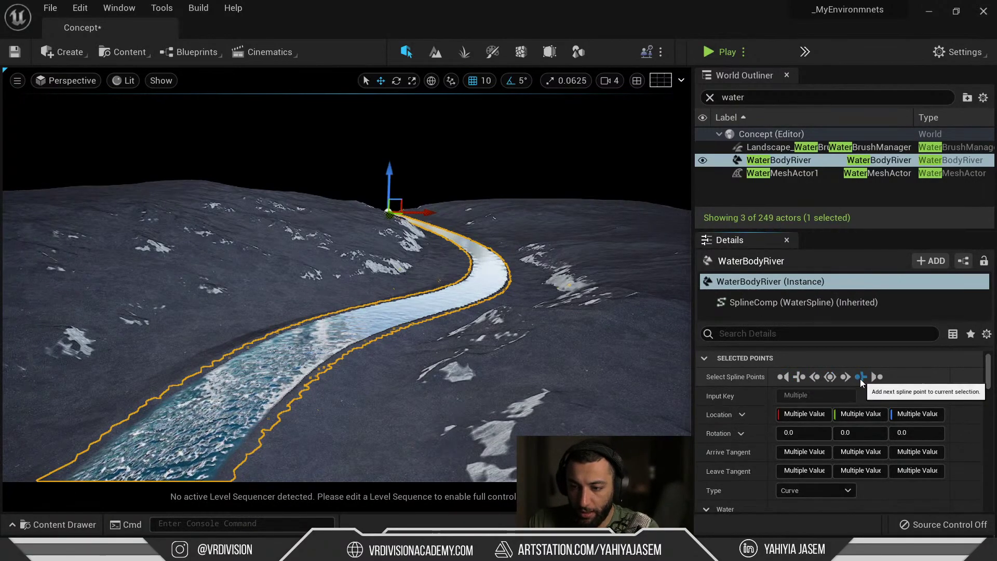
left_click(876, 376)
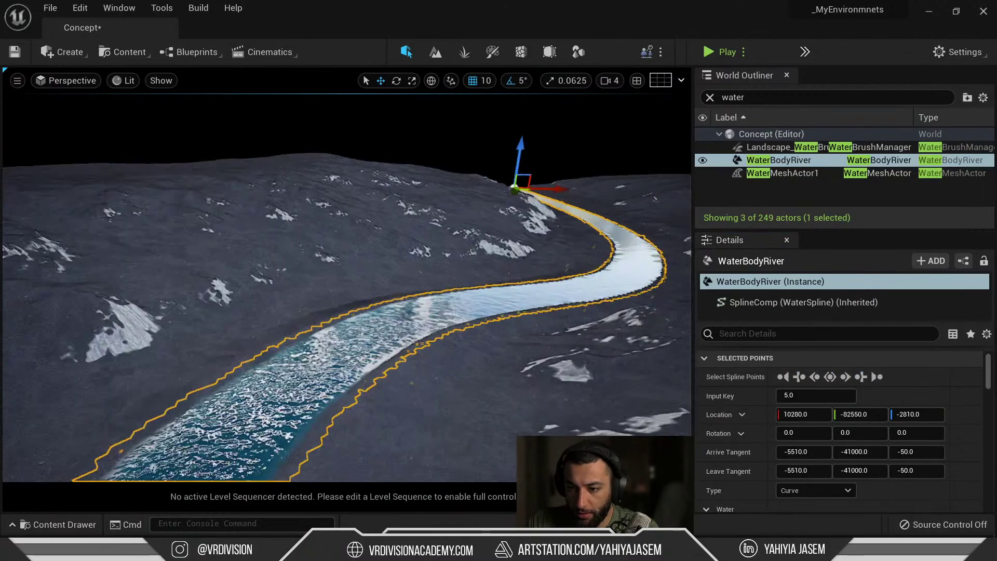
right_click_drag(517, 359, 549, 385)
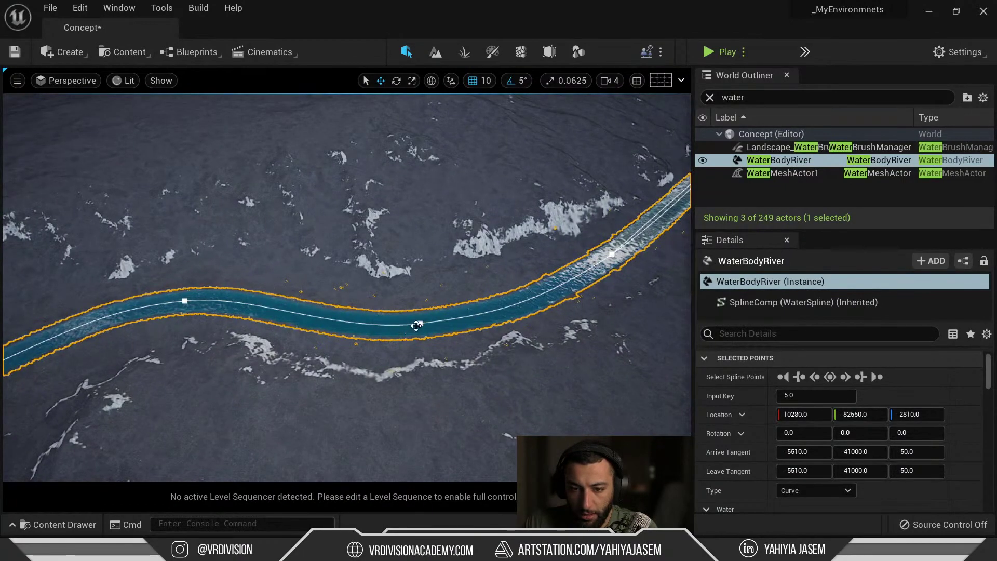
Step: Select the spline point at the river's middle bend and reshape its tangent to about 4860, -11935, -675
left_click(417, 326)
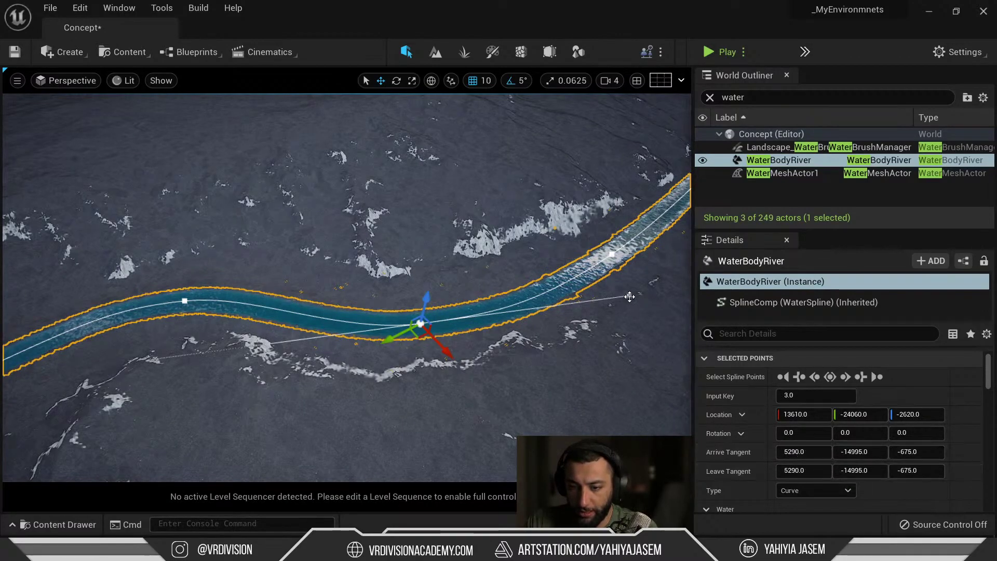
right_click_drag(620, 293, 619, 294)
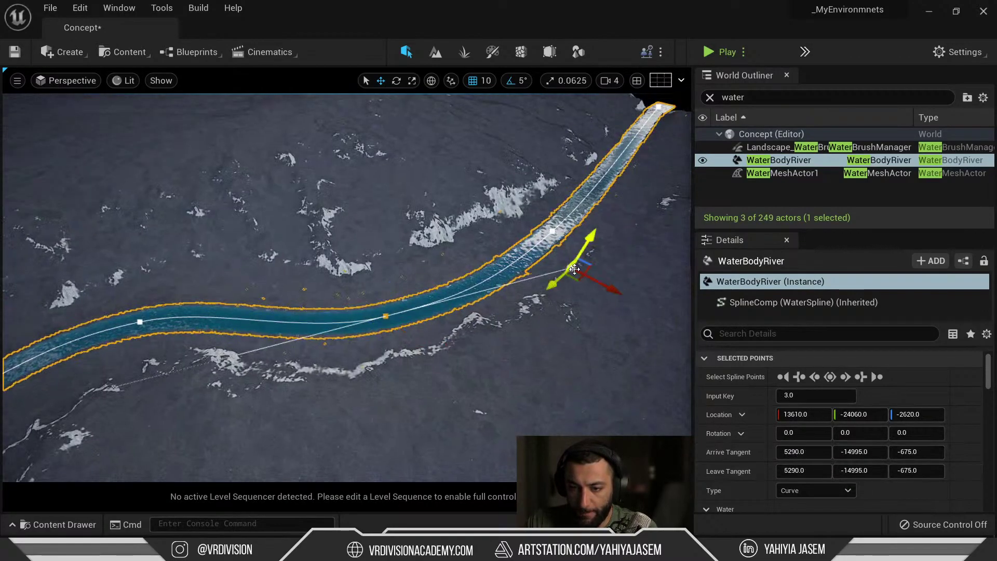
left_click_drag(575, 277, 497, 200)
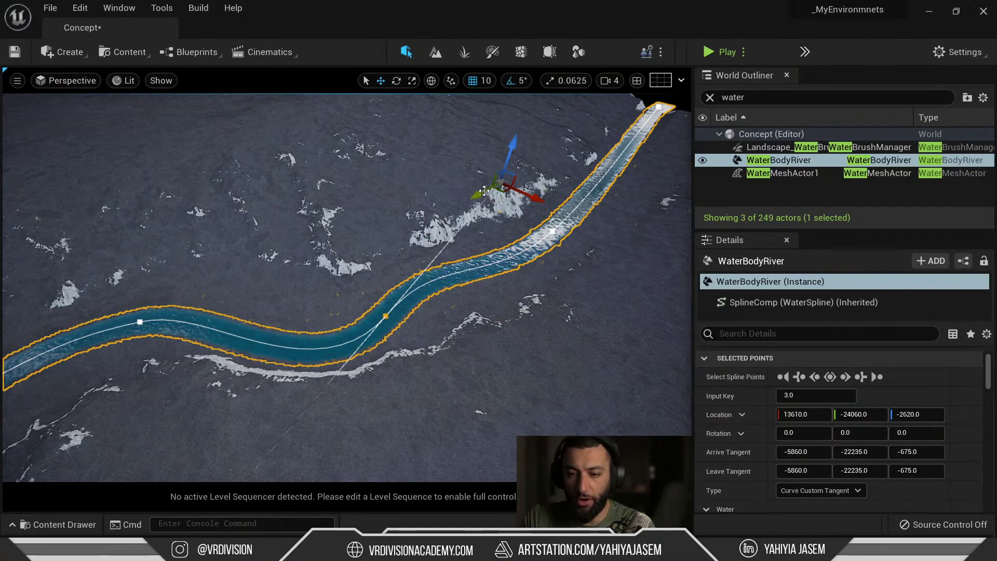
left_click_drag(501, 190, 533, 283)
right_click_drag(399, 288, 410, 244)
Step: Reselect the spline point at the river's middle bend and bring its type and water settings into view
key("Escape")
left_click(432, 367)
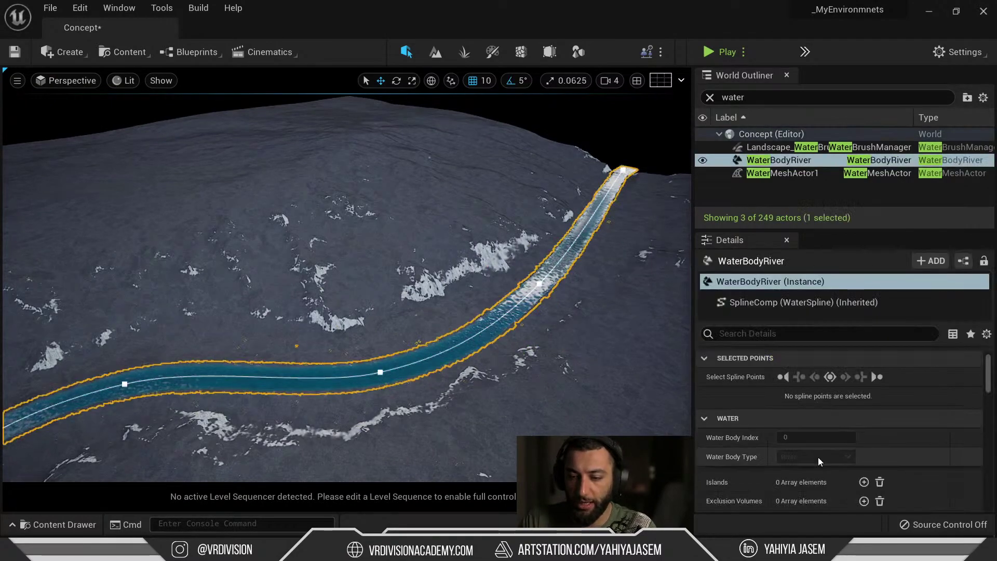
left_click(378, 370)
scroll(763, 410, "down", 1)
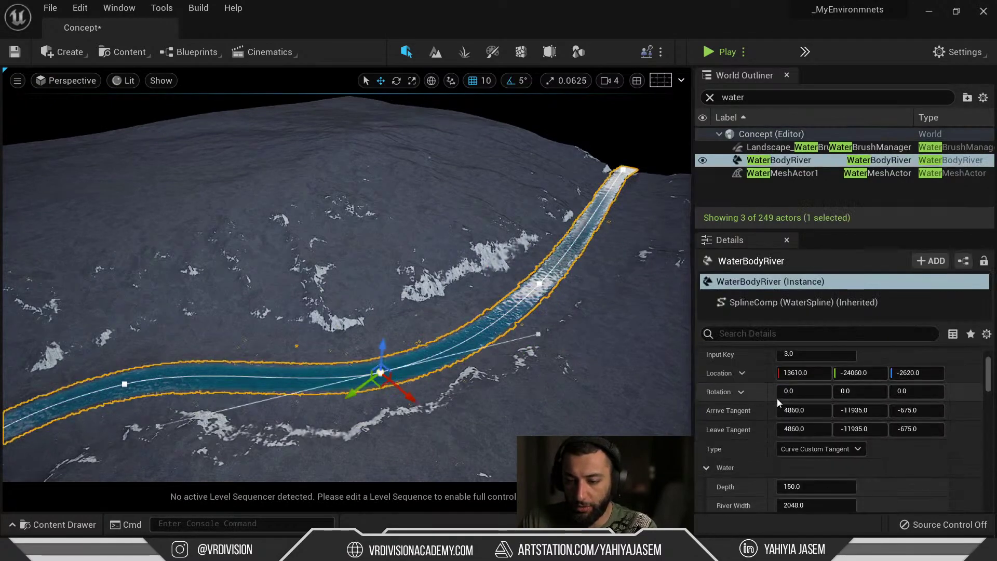
scroll(852, 418, "up", 1)
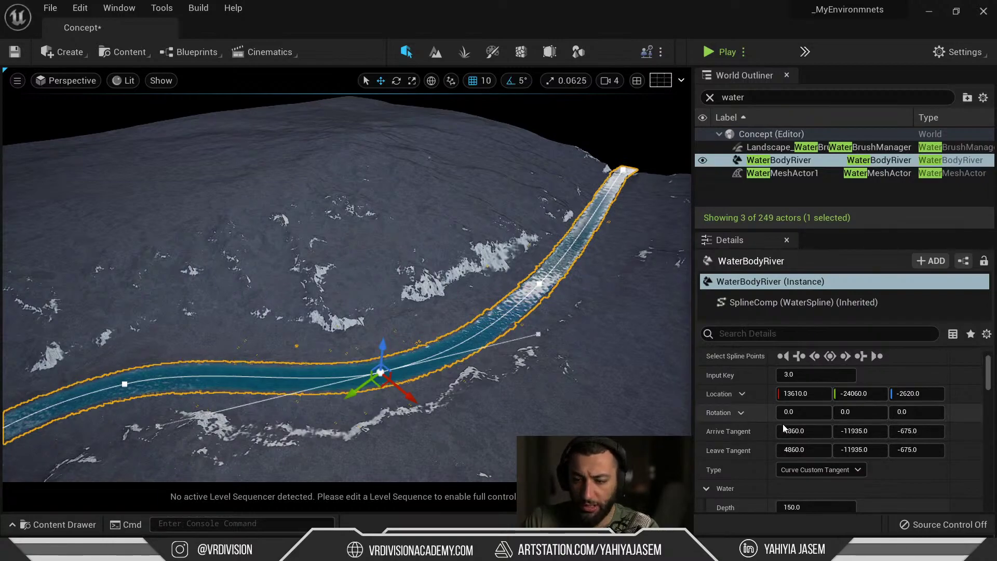
scroll(750, 438, "down", 1)
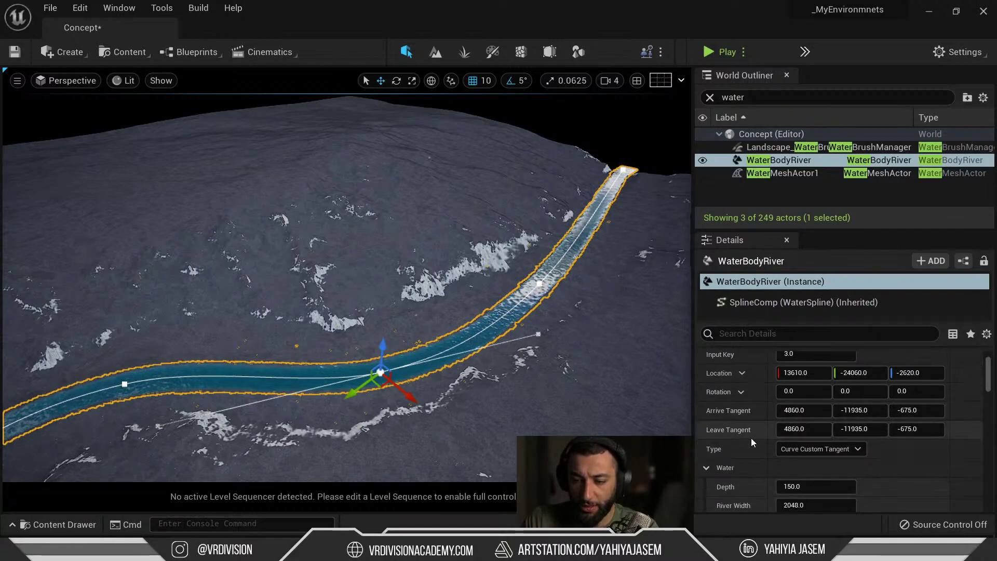
Step: Try the Linear and CurveClamped types on the middle bend's spline point and inspect the river's shape
left_click(856, 450)
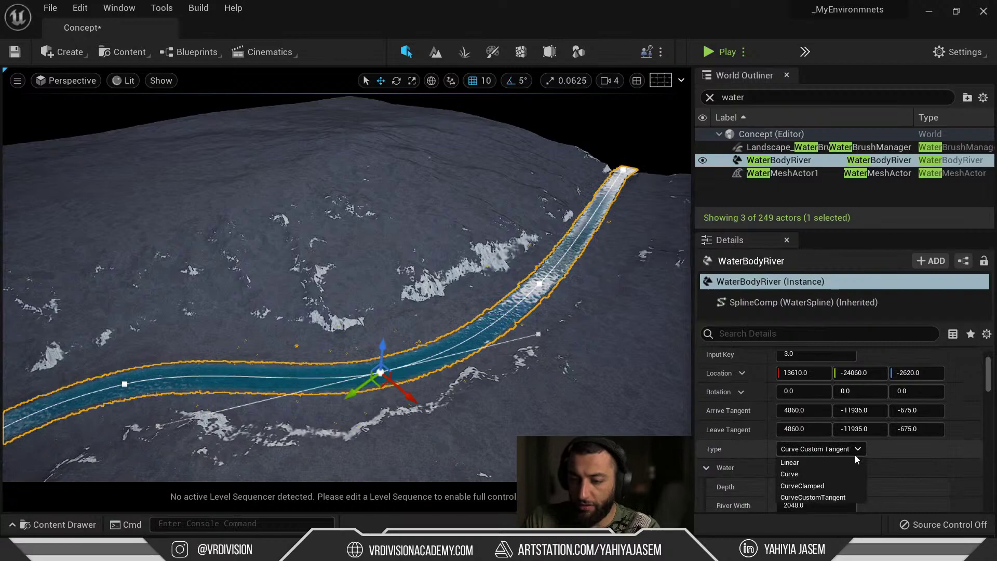
left_click(839, 463)
right_click_drag(533, 278, 523, 286)
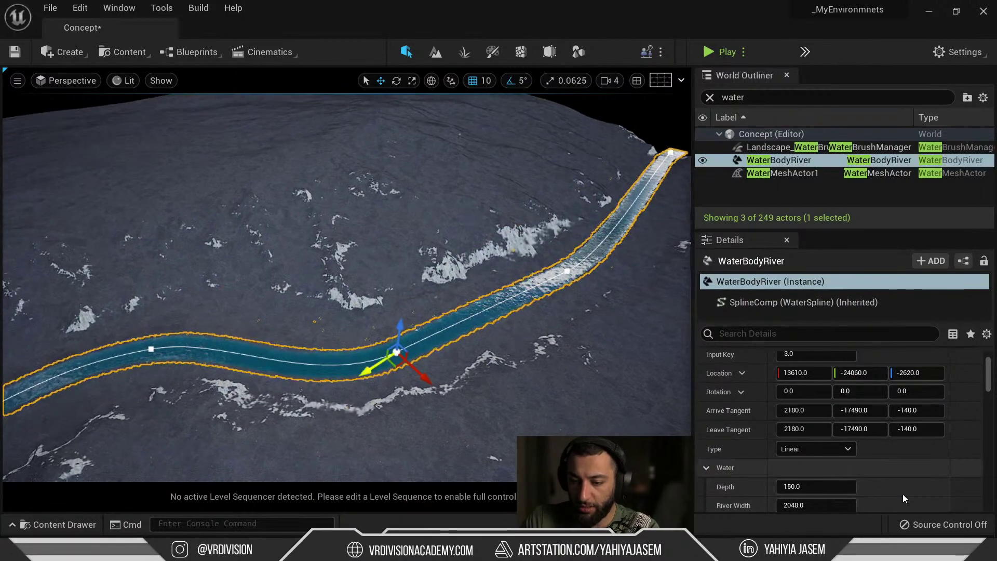
left_click(819, 449)
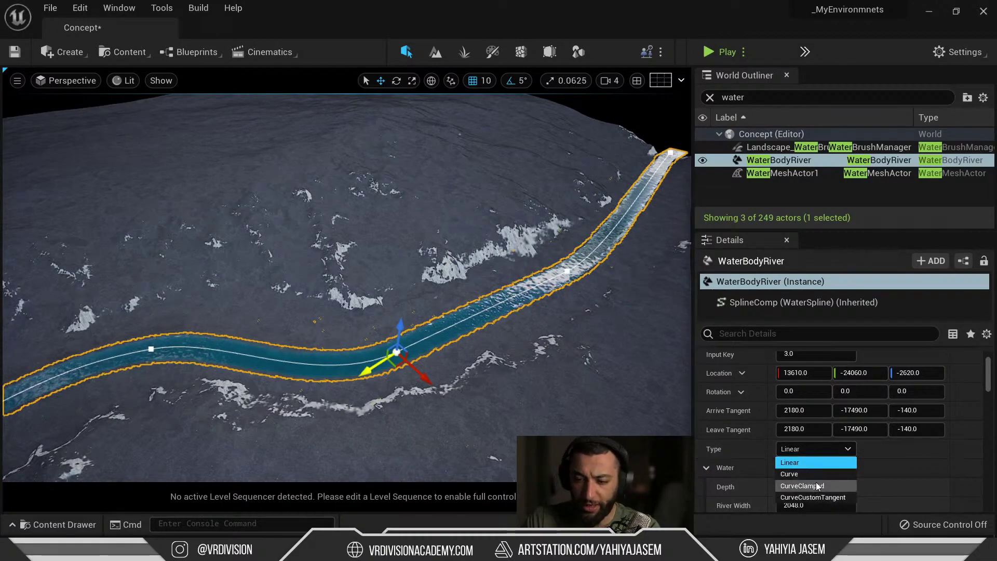
left_click(805, 486)
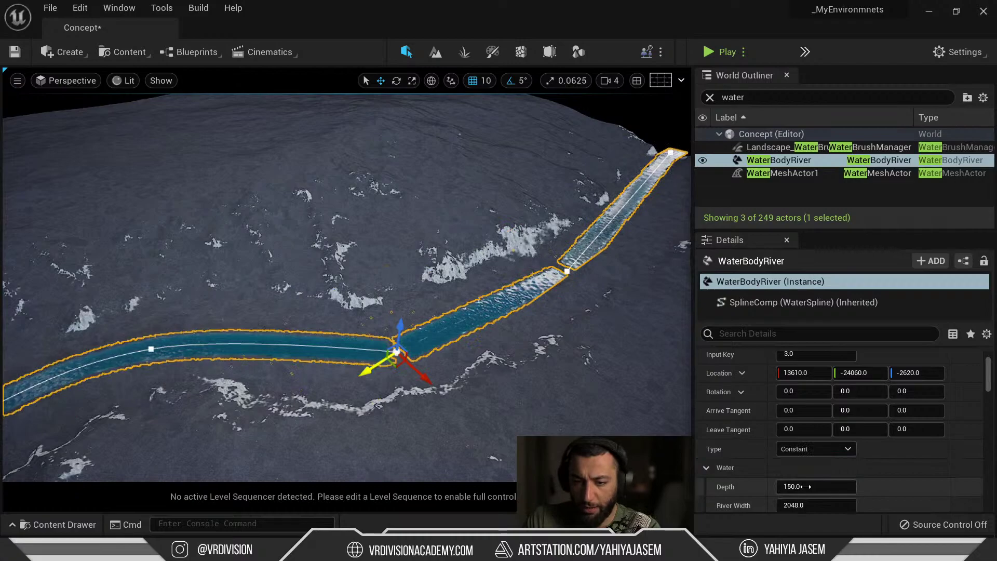
mouse_move(477, 329)
right_mouse_down()
mouse_move(493, 351)
mouse_move(477, 329)
right_mouse_up()
key("w")
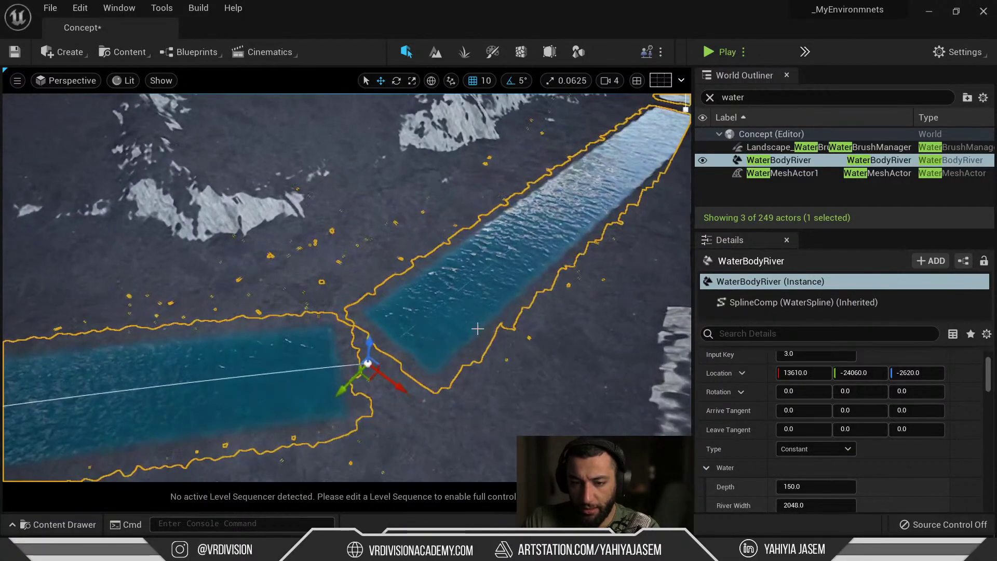
Step: Set the middle bend point's type to Curve and bring its depth, width and velocity settings into view
left_click(814, 448)
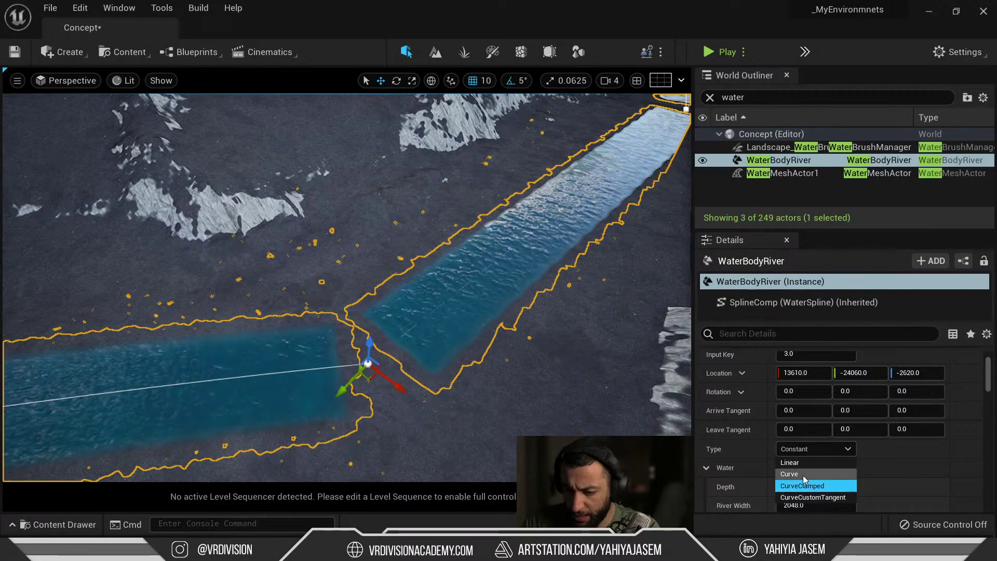
left_click(800, 473)
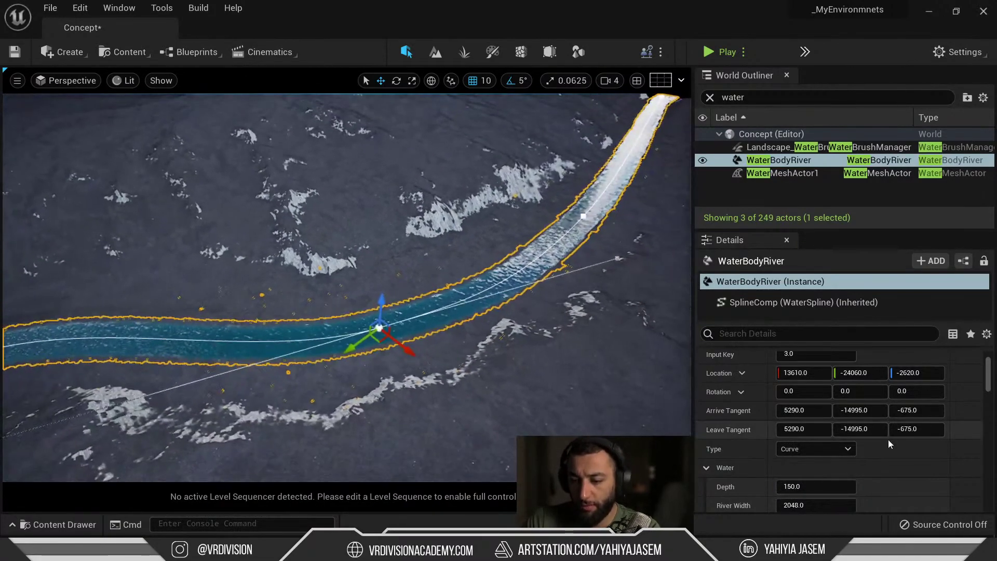
scroll(888, 438, "down", 3)
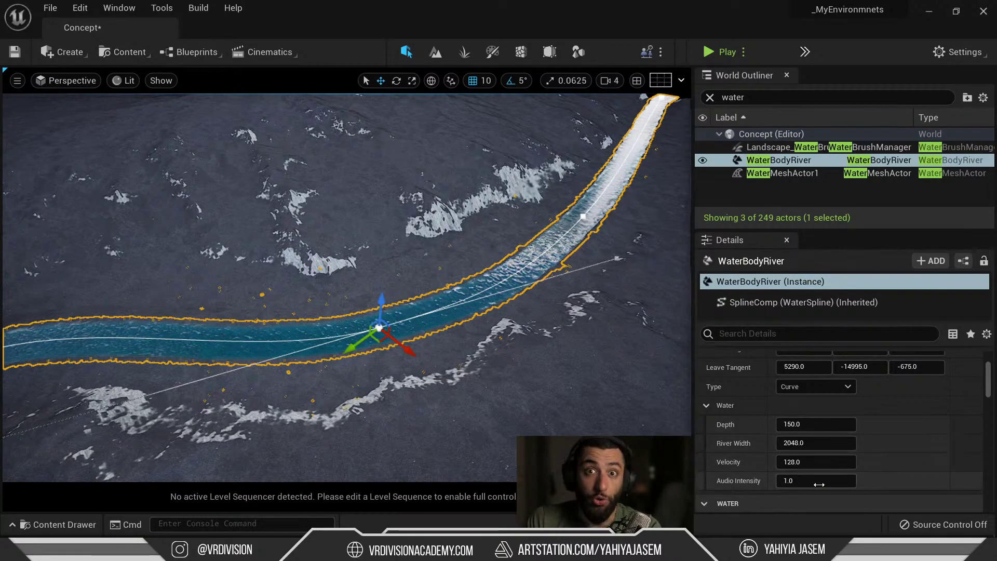
scroll(823, 473, "down", 3)
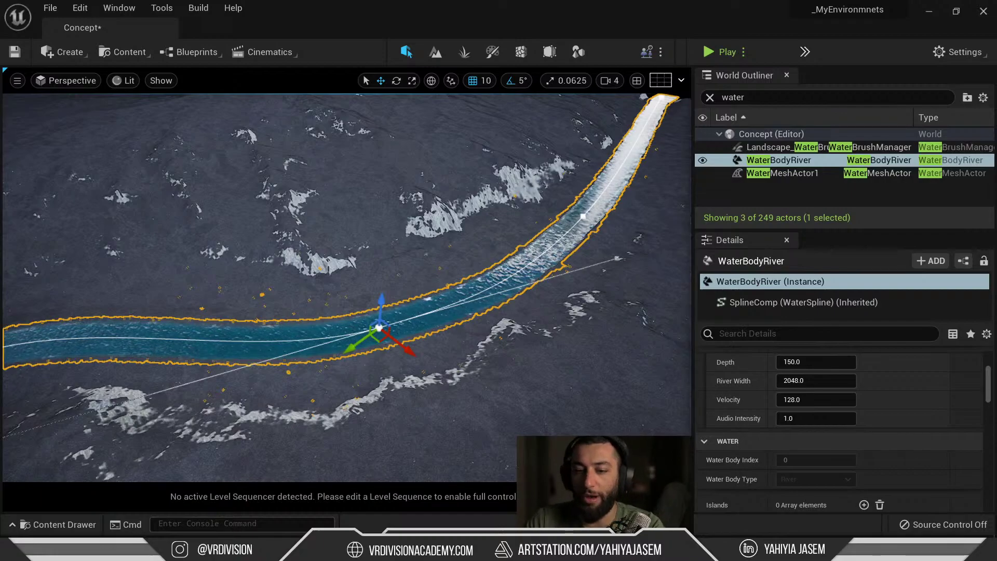
Step: Try a water depth of 600 on the middle bend's spline point, inspect the river and undo the change
right_click_drag(445, 359, 337, 323)
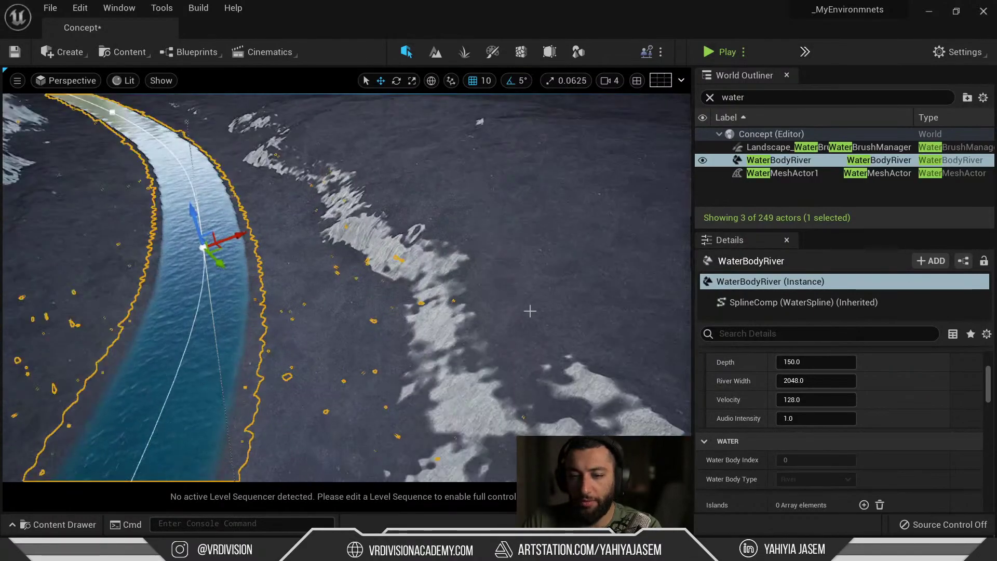
mouse_move(532, 303)
right_mouse_down()
mouse_move(509, 293)
mouse_move(553, 306)
mouse_move(538, 314)
right_mouse_up()
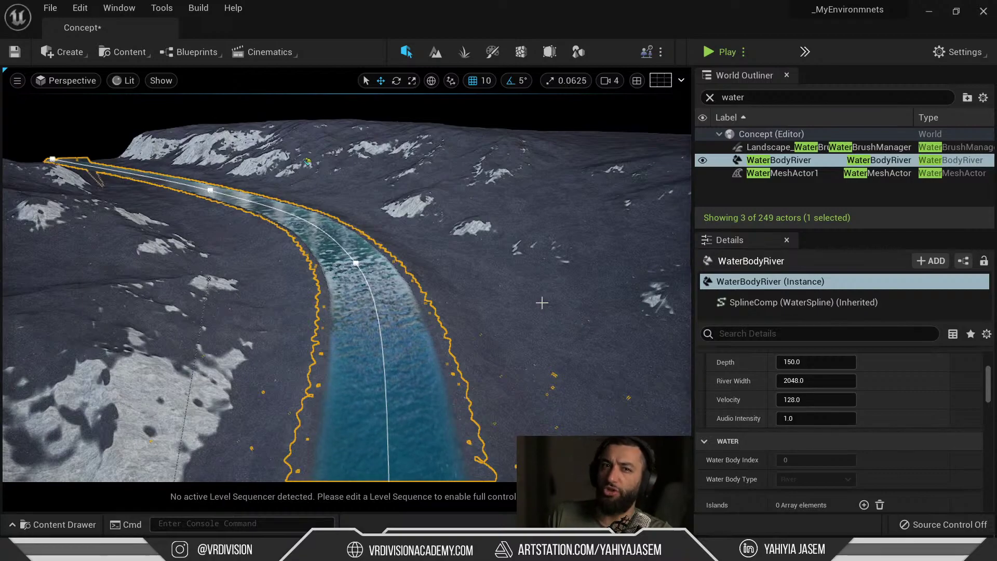
right_click_drag(496, 312, 493, 324)
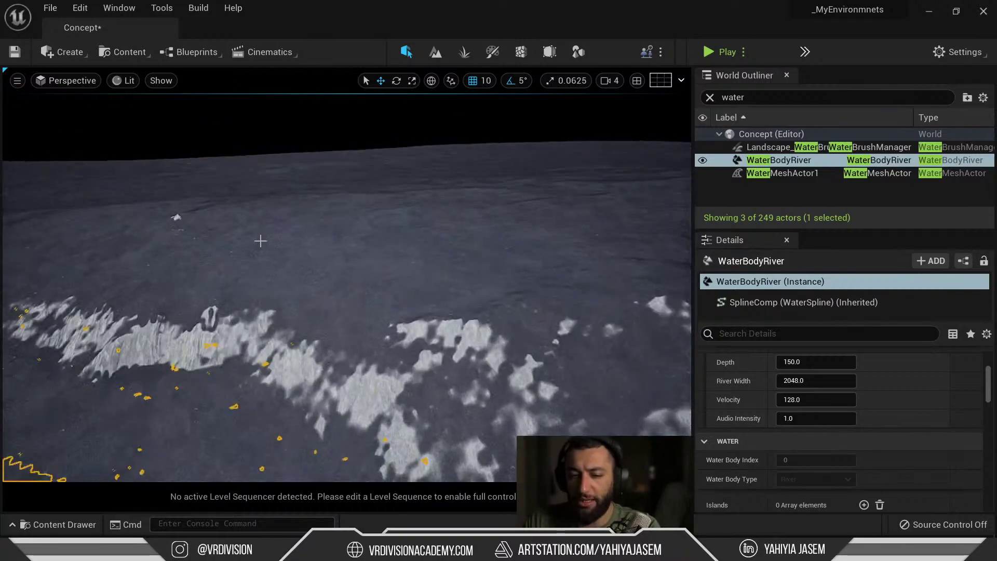
right_click_drag(178, 200, 321, 207)
left_click(815, 362)
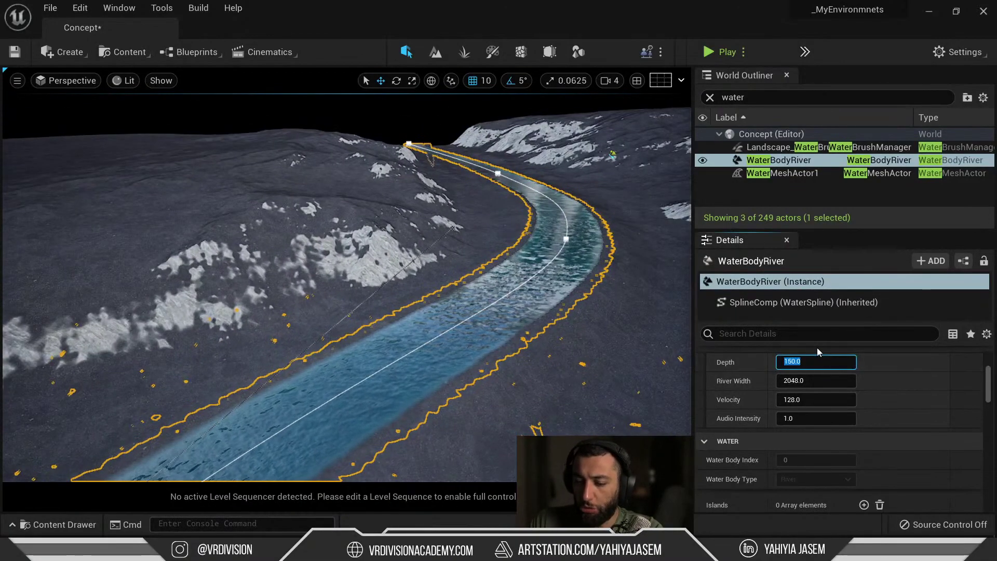
type("600")
key("Return")
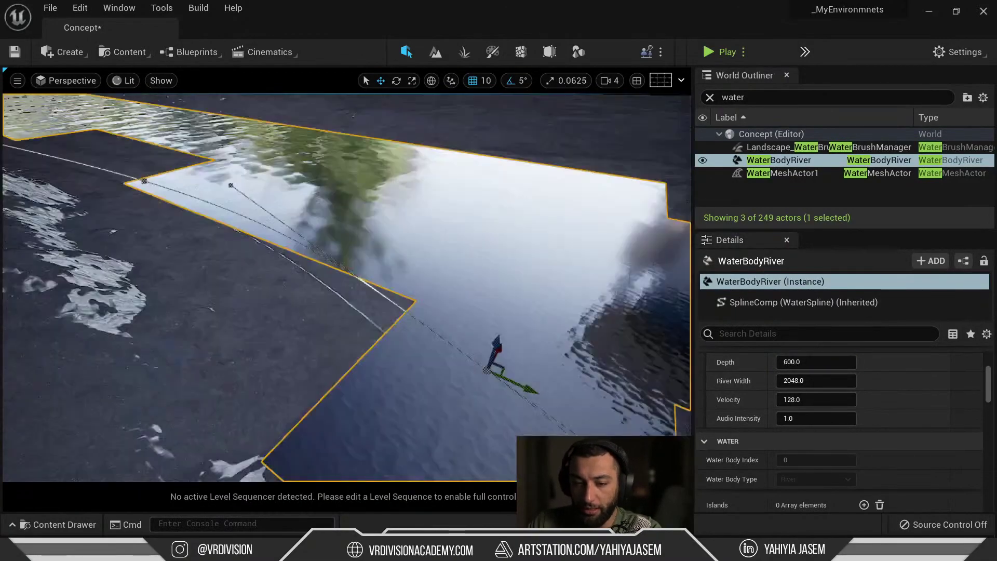
right_click_drag(311, 259, 423, 260)
key("ctrl+z")
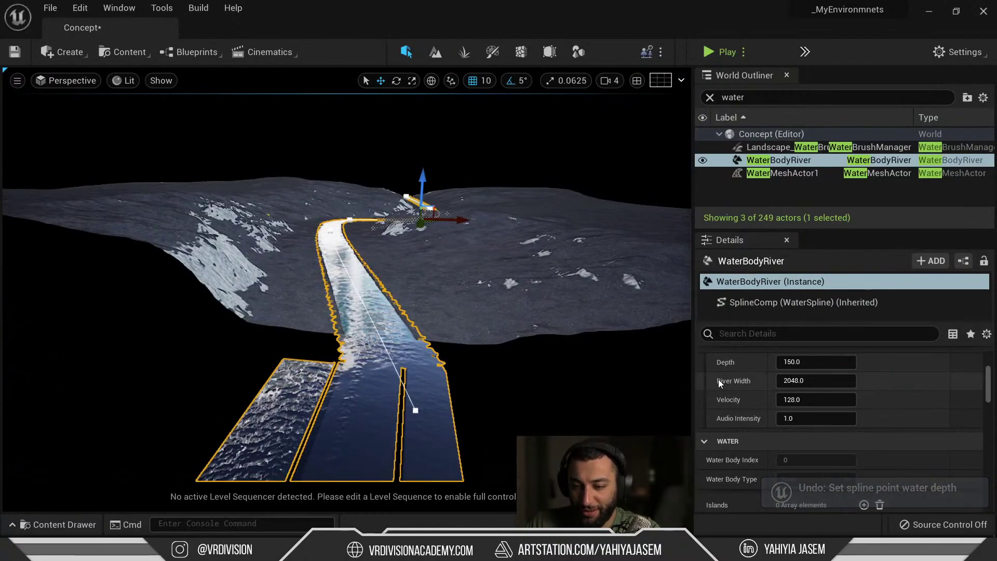
Step: Select all of the river's spline points and set their water depth to 50
scroll(850, 411, "up", 4)
scroll(857, 414, "up", 2)
left_click(826, 396)
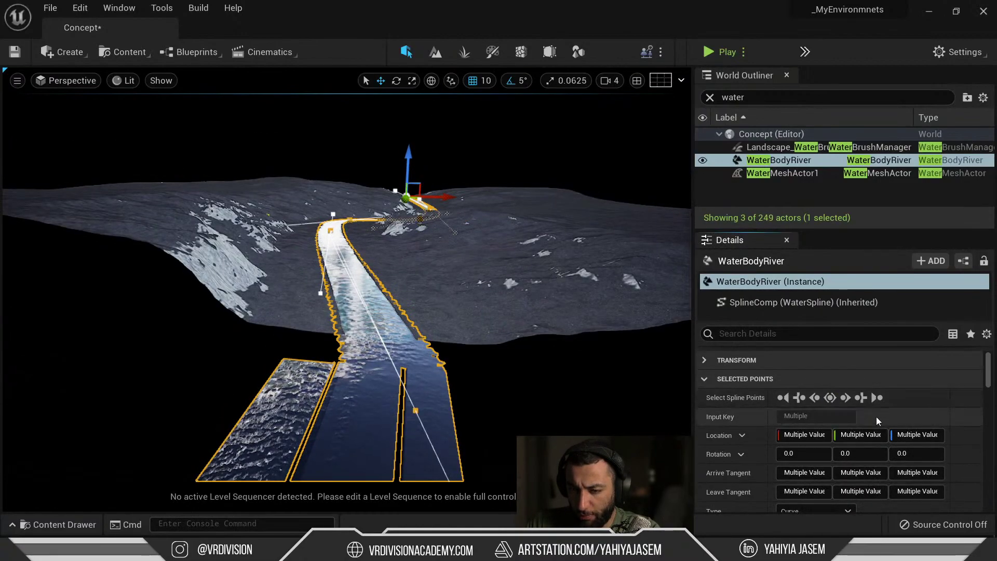
scroll(877, 416, "down", 1)
scroll(903, 437, "up", 2)
scroll(903, 443, "down", 3)
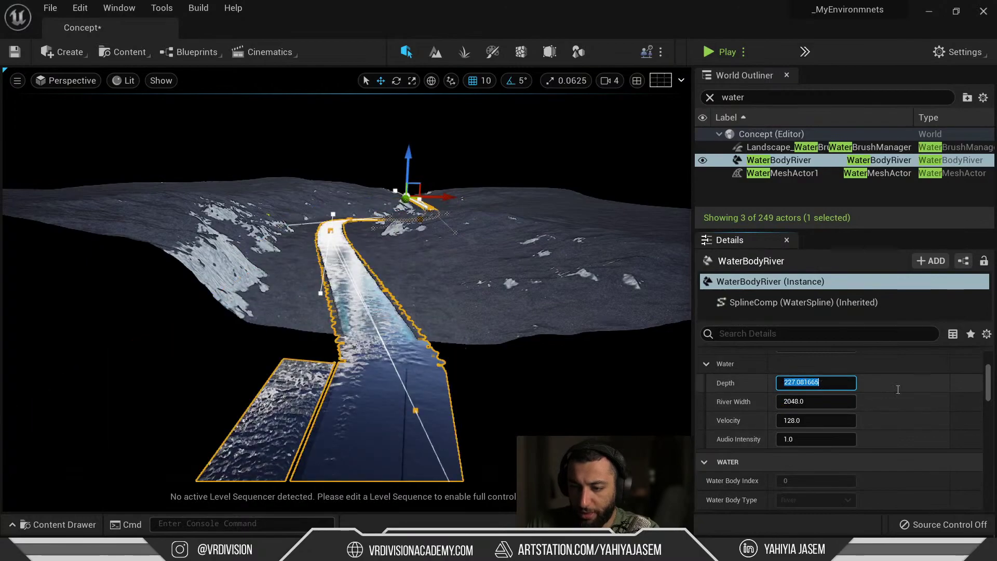
type("50")
key("Return")
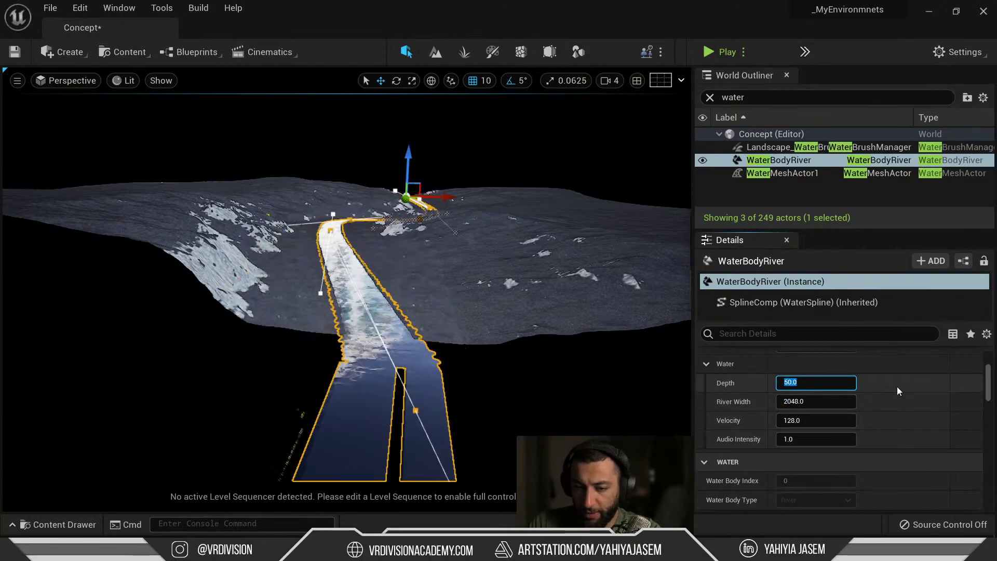
Step: Clear the spline point selection and inspect the river's water surface from close up
right_click_drag(560, 349, 457, 349)
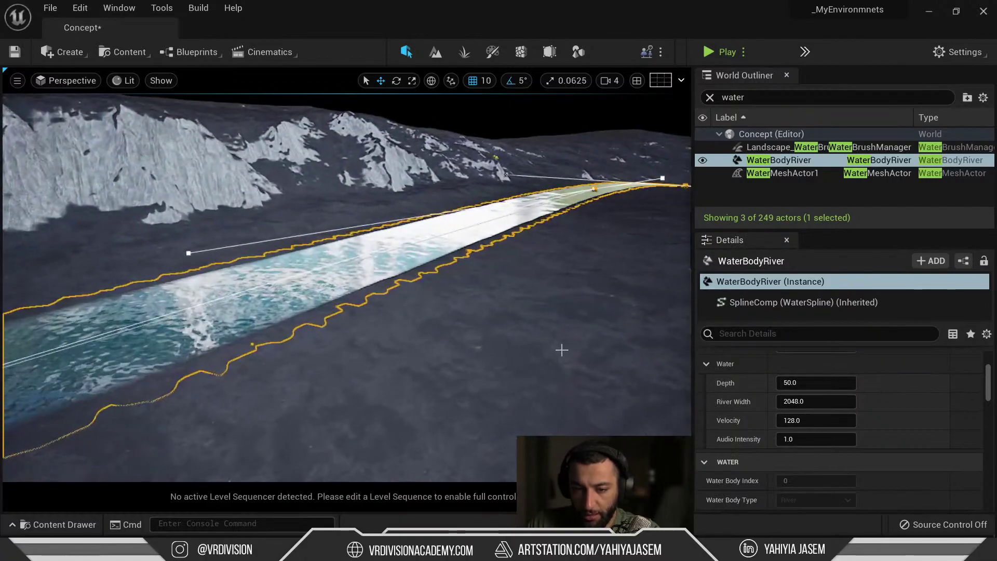
key("Escape")
right_click_drag(560, 350, 597, 349)
right_click_drag(347, 288, 384, 290)
mouse_move(429, 326)
right_mouse_down()
mouse_move(400, 307)
mouse_move(462, 327)
mouse_move(470, 314)
mouse_move(433, 318)
mouse_move(432, 340)
mouse_move(432, 313)
right_mouse_up()
left_click(432, 313)
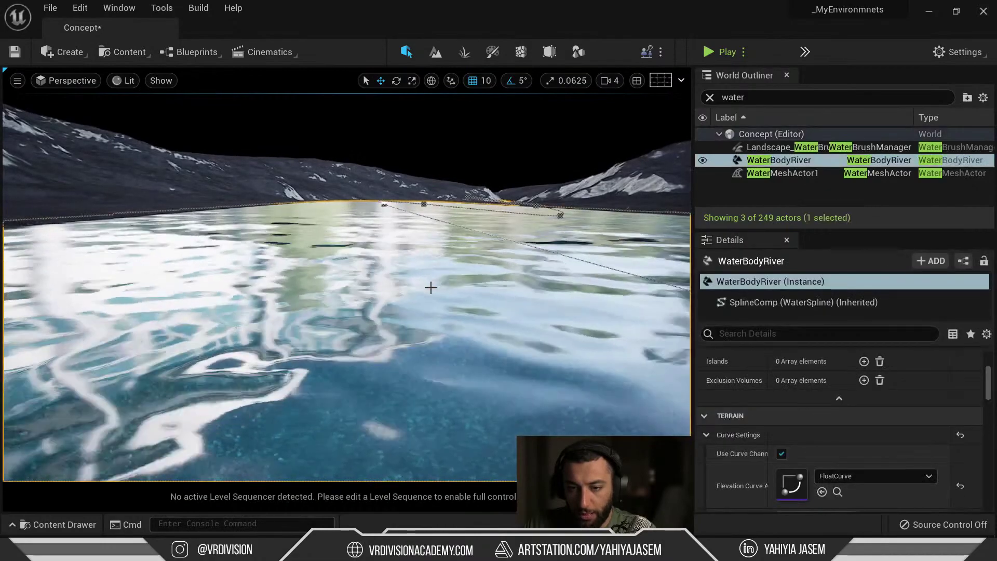
Step: Review the river's terrain curve, channel and heightmap falloff settings
scroll(768, 416, "down", 2)
scroll(807, 438, "up", 9)
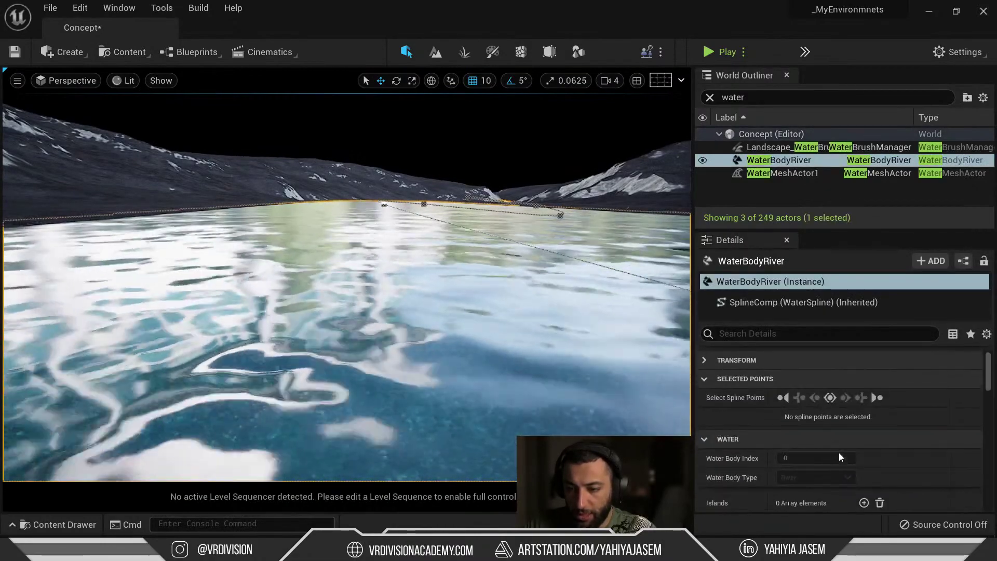
scroll(840, 453, "down", 8)
left_click(831, 432)
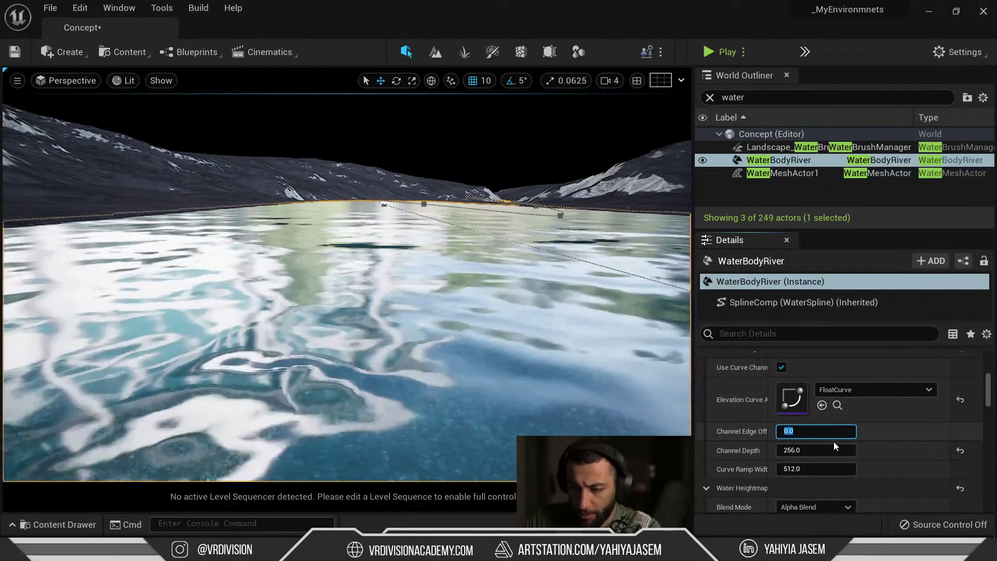
scroll(866, 458, "down", 3)
scroll(866, 458, "down", 4)
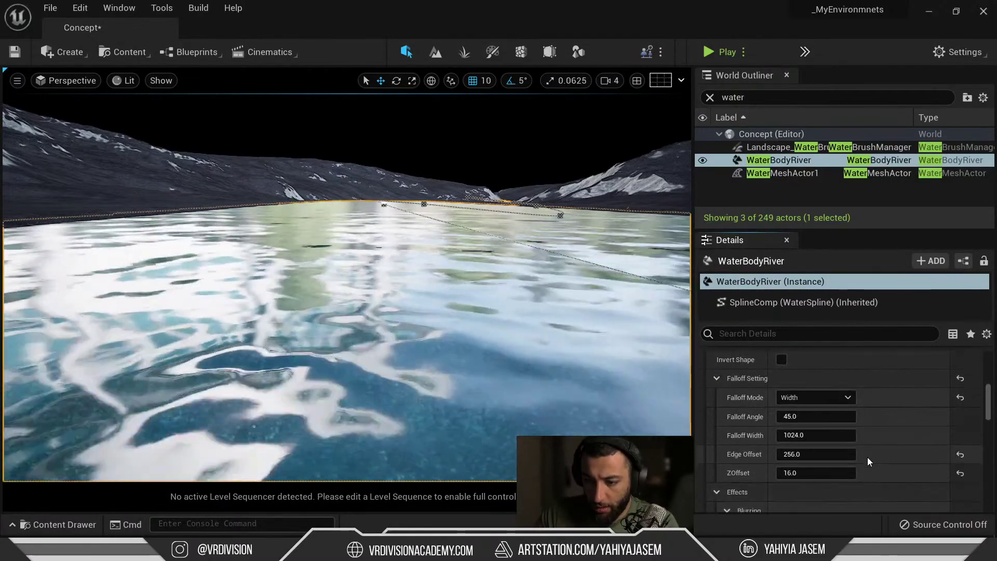
scroll(866, 456, "up", 3)
scroll(866, 456, "up", 3)
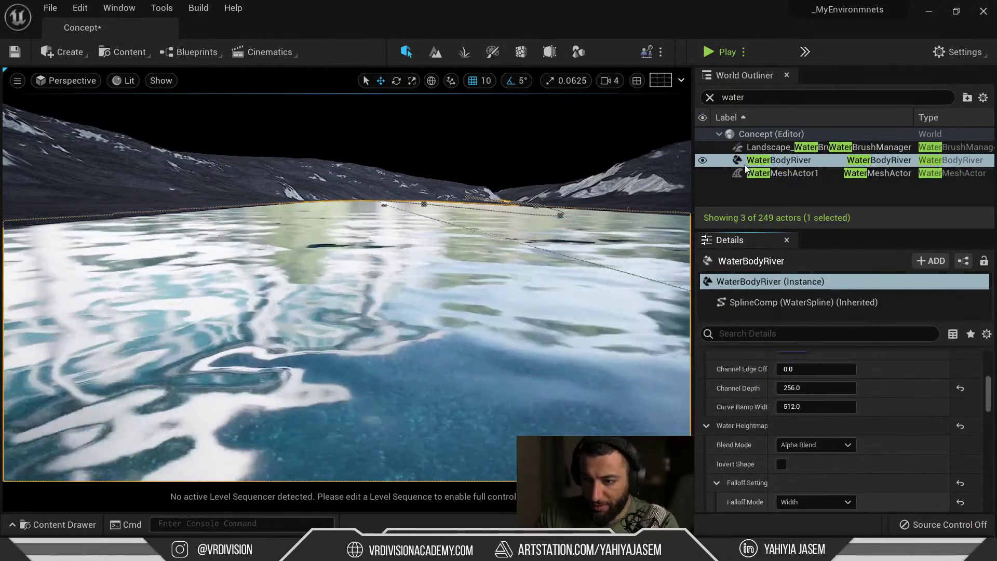
Step: Check the settings of the landscape water brush manager and the water mesh actor, and reselect the river
left_click(773, 147)
left_click(802, 174)
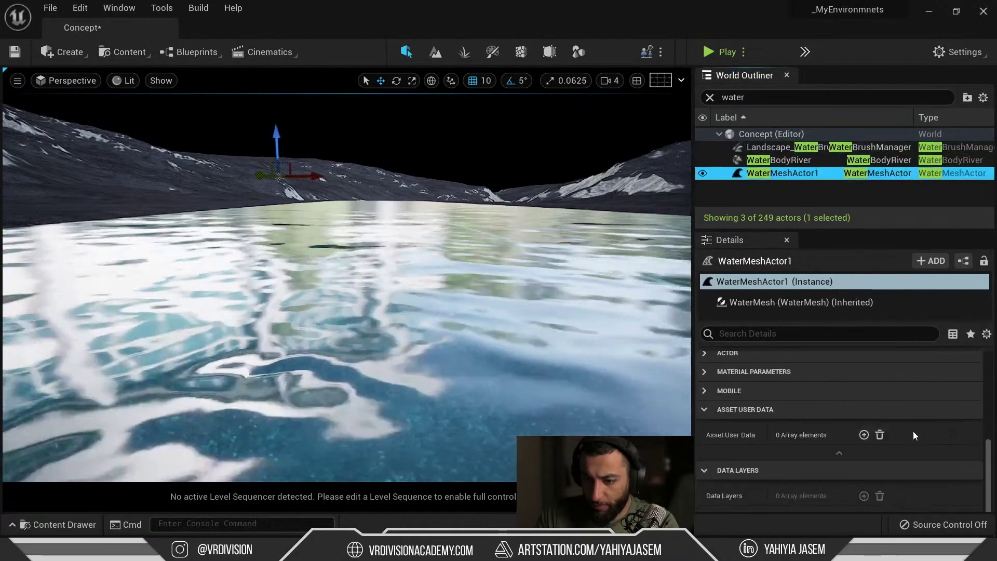
scroll(882, 421, "up", 5)
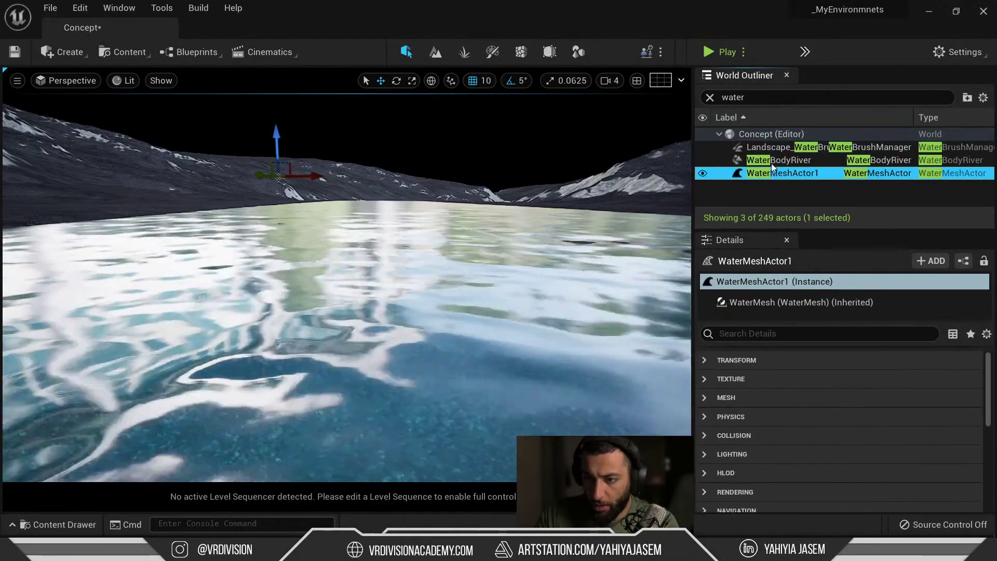
left_click(772, 161)
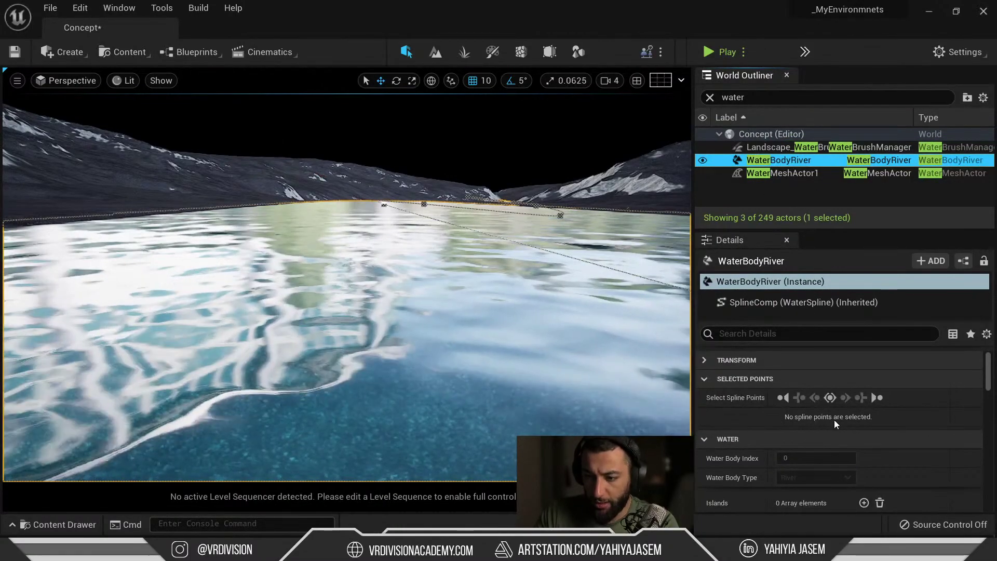
Step: Select all of the river's spline points, clear the selection and examine the river's upper stretch from above
left_click(830, 396)
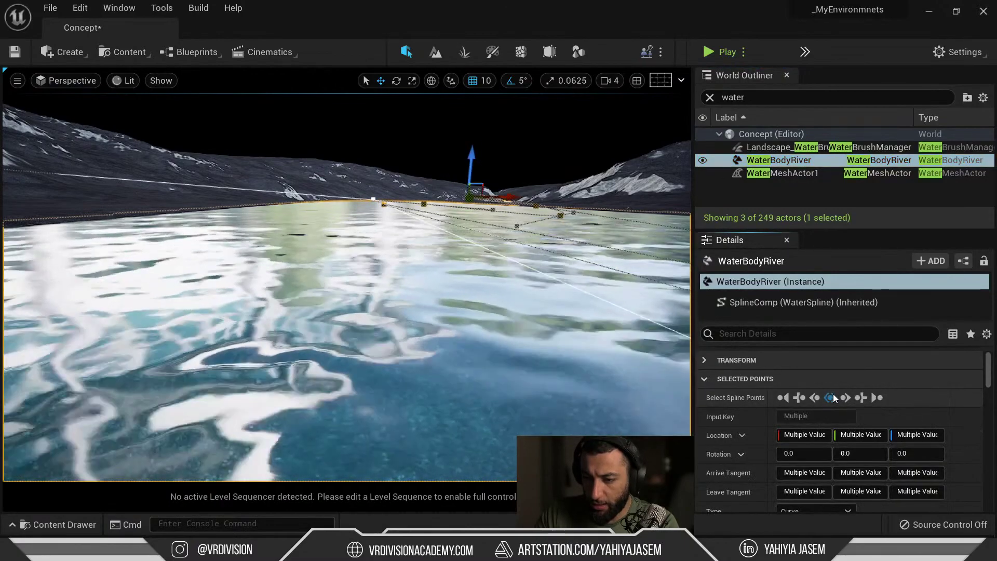
right_click_drag(483, 281, 384, 265)
left_click(467, 218)
left_click(457, 296)
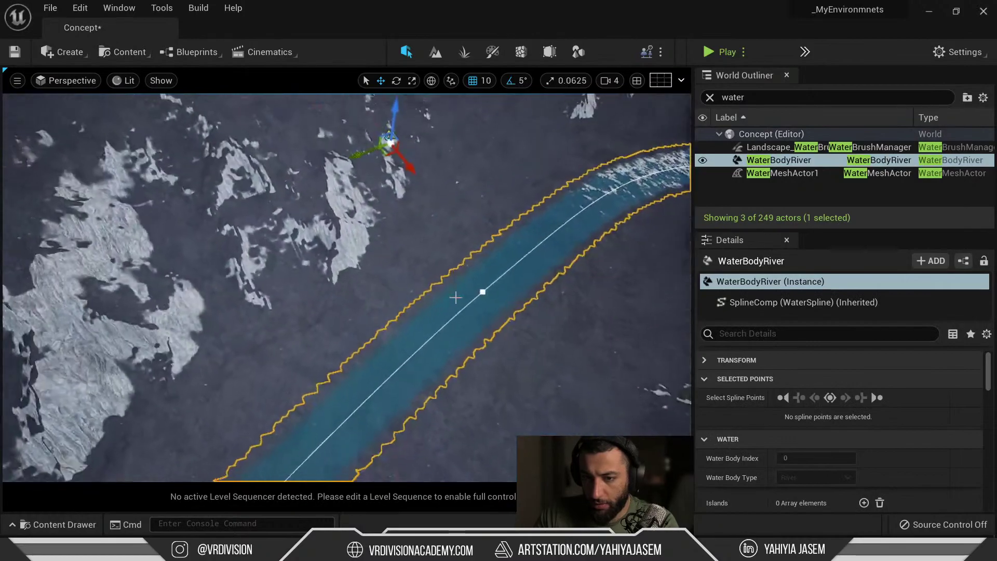
right_click_drag(492, 282, 491, 249)
scroll(789, 414, "down", 2)
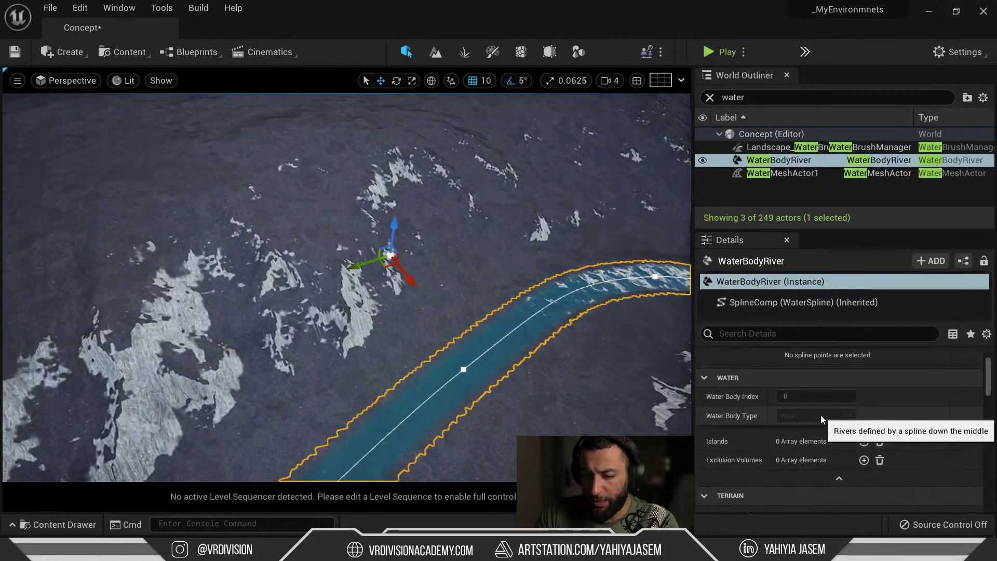
right_click_drag(581, 281, 456, 291)
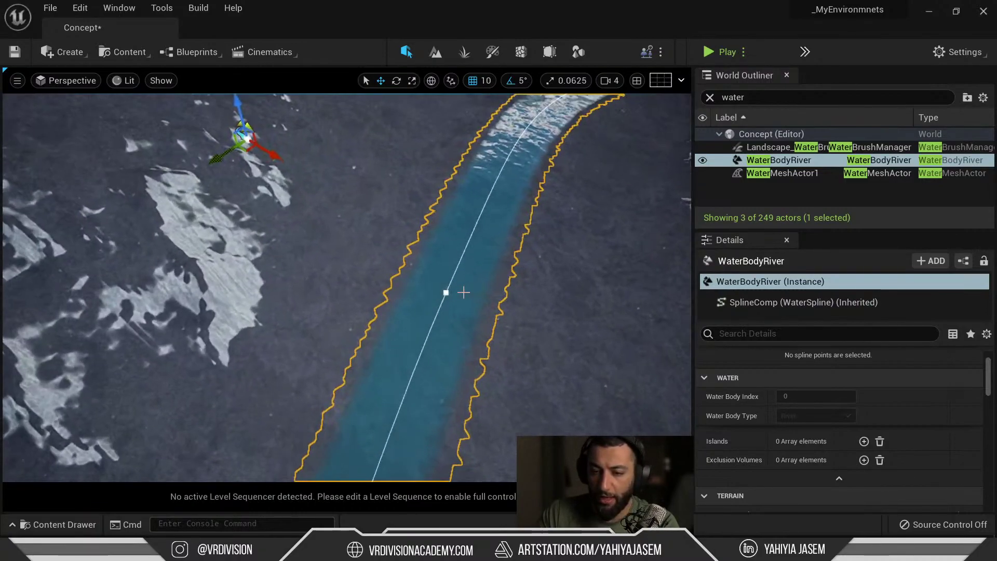
Step: Select the river's spline point with input key 1 and set its water depth to 200
left_click(447, 294)
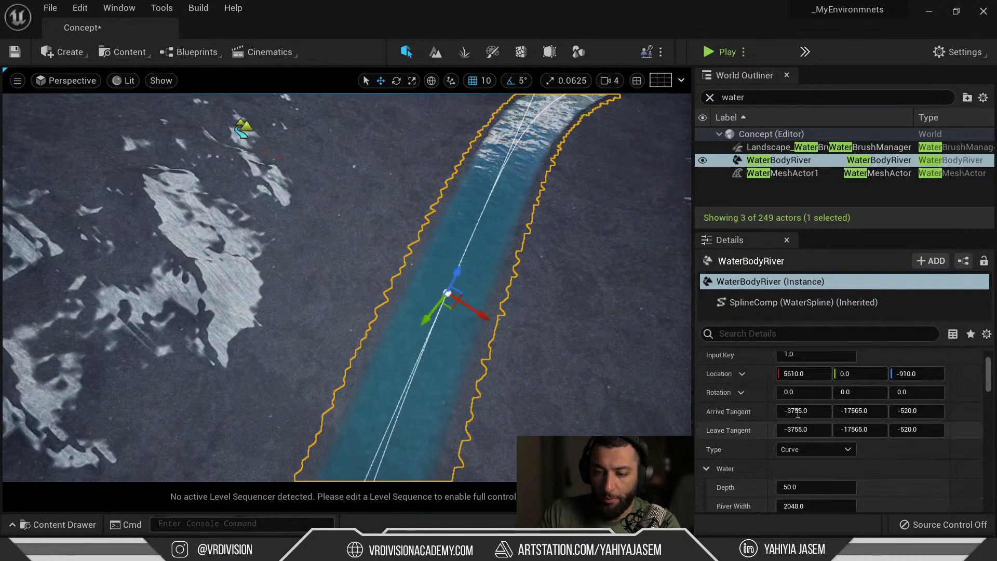
scroll(801, 435, "up", 2)
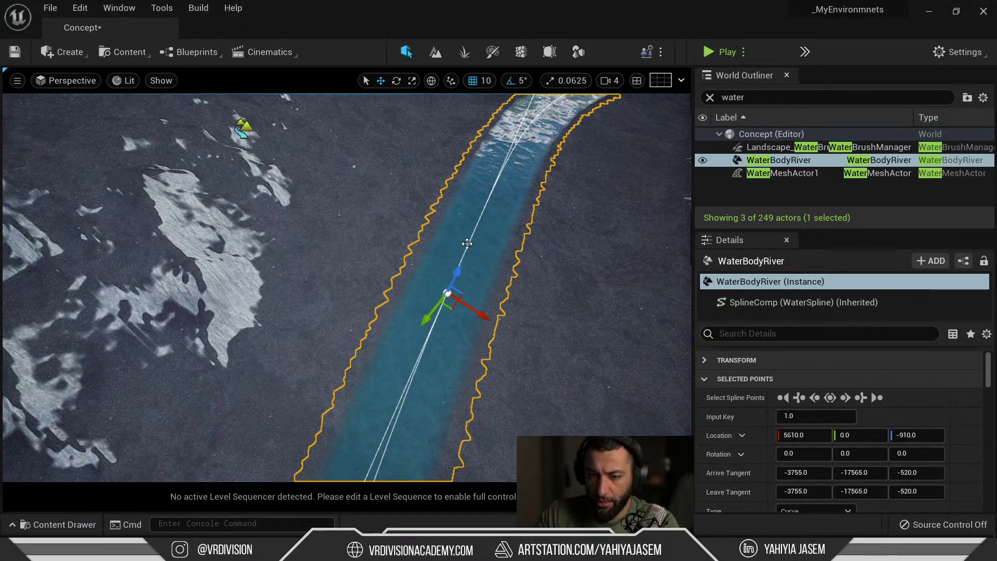
right_click_drag(470, 239, 461, 243)
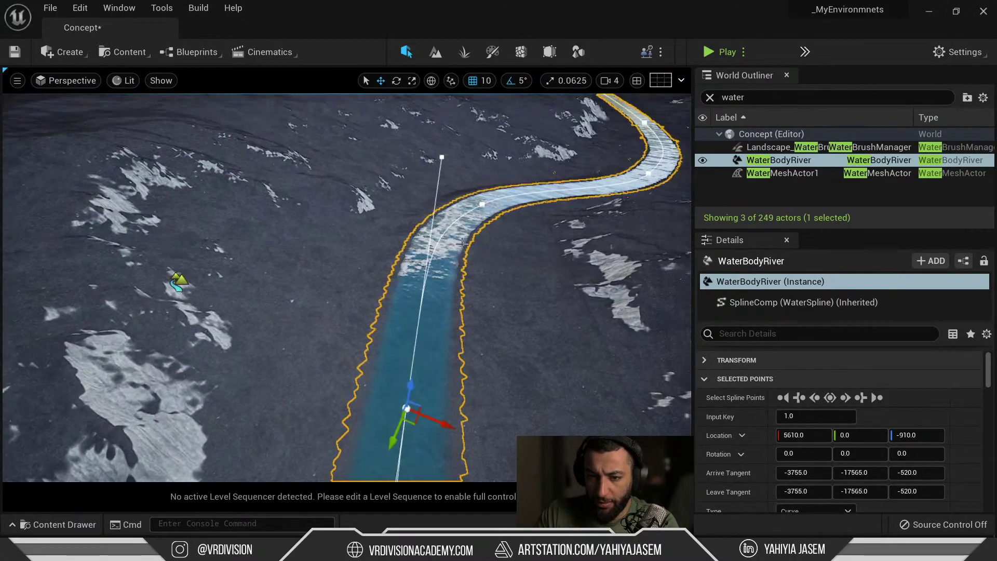
scroll(845, 463, "down", 2)
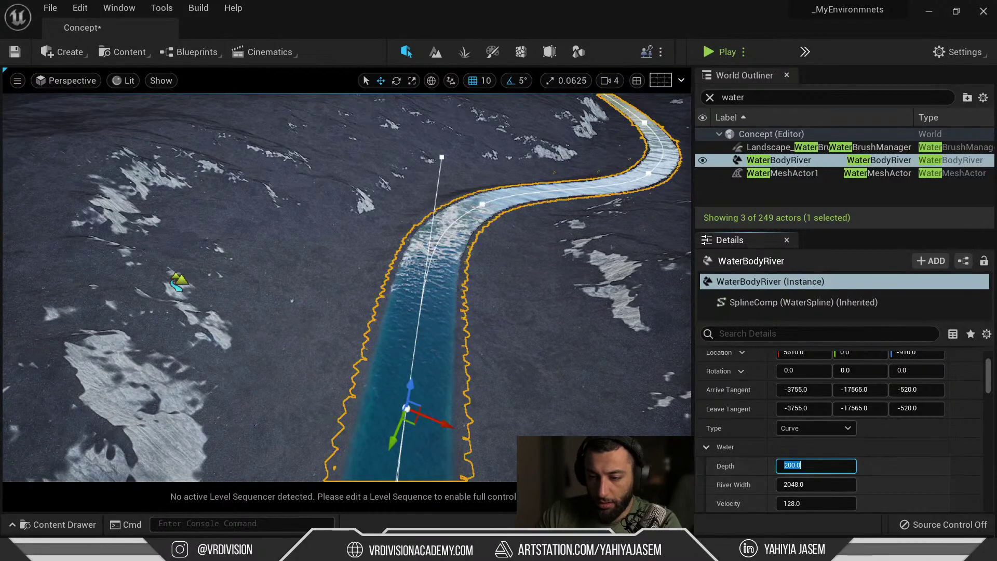
Step: Examine the river around the adjusted spline point from above, underwater and along its surface
right_click_drag(467, 290, 501, 275)
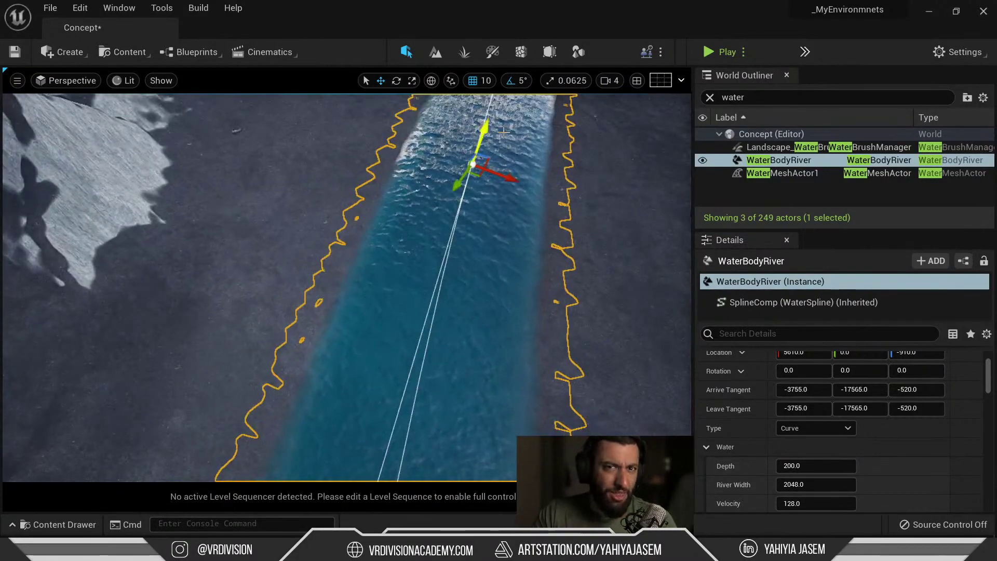
right_click_drag(503, 132, 488, 86)
left_click(277, 196)
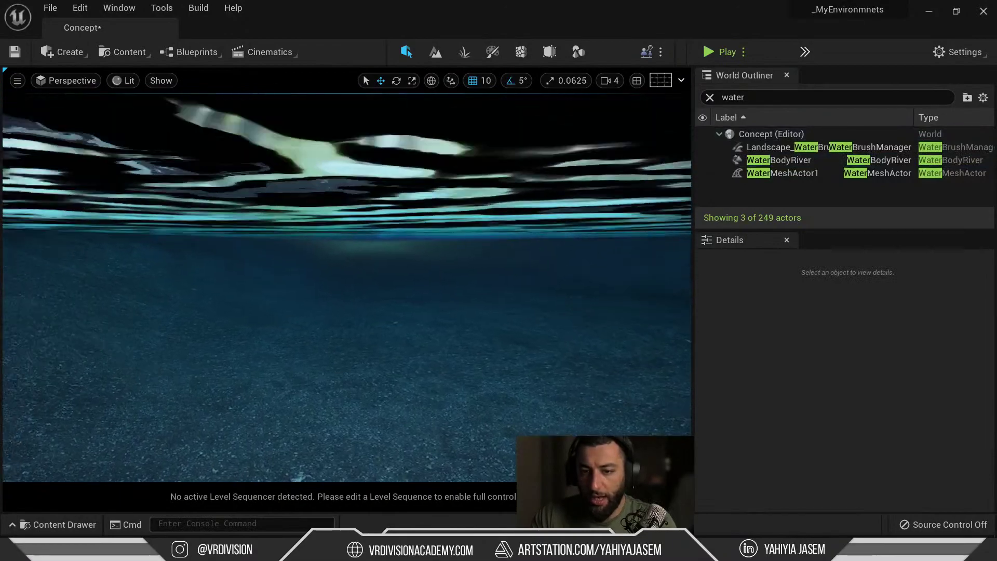
right_click_drag(278, 197, 280, 180)
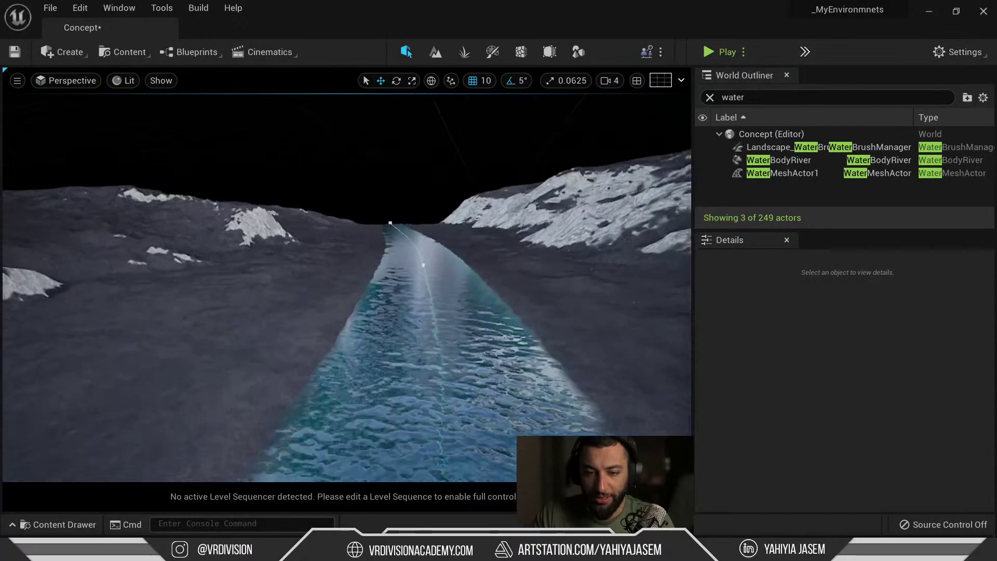
right_click_drag(384, 208, 319, 221)
Step: Reselect the river's spline point with input key 1 and set its water depth to 50000
left_click(309, 224)
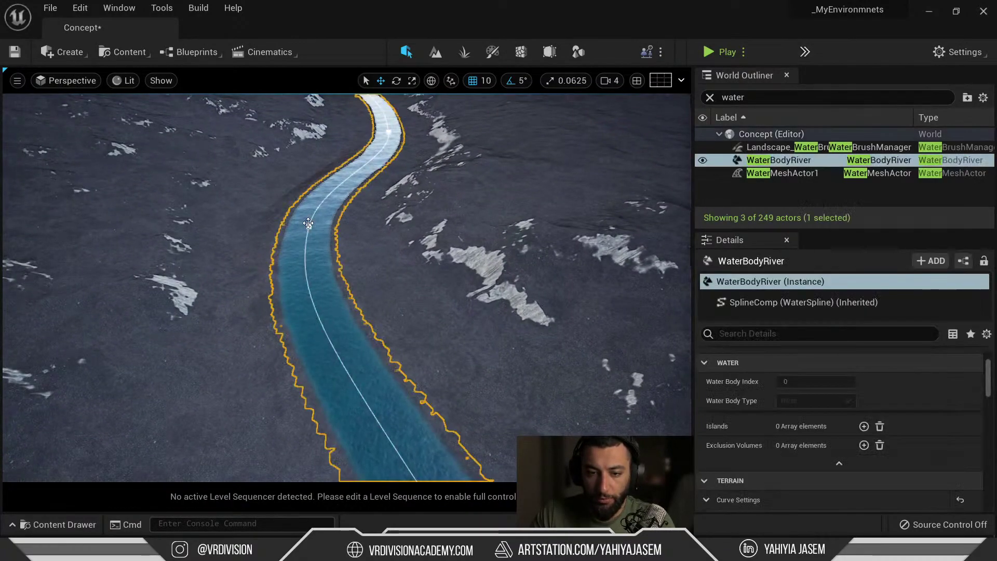
left_click(310, 227)
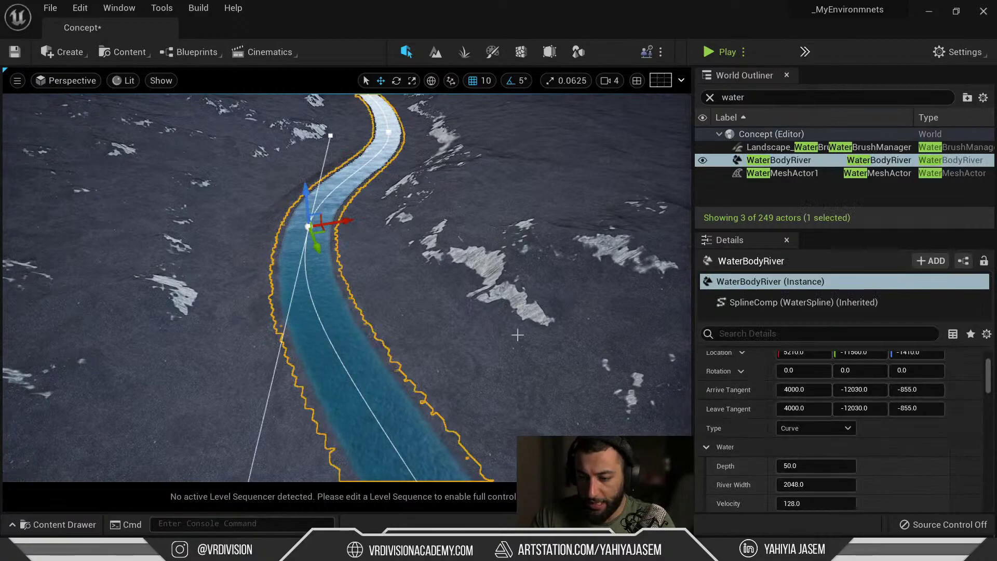
key("f")
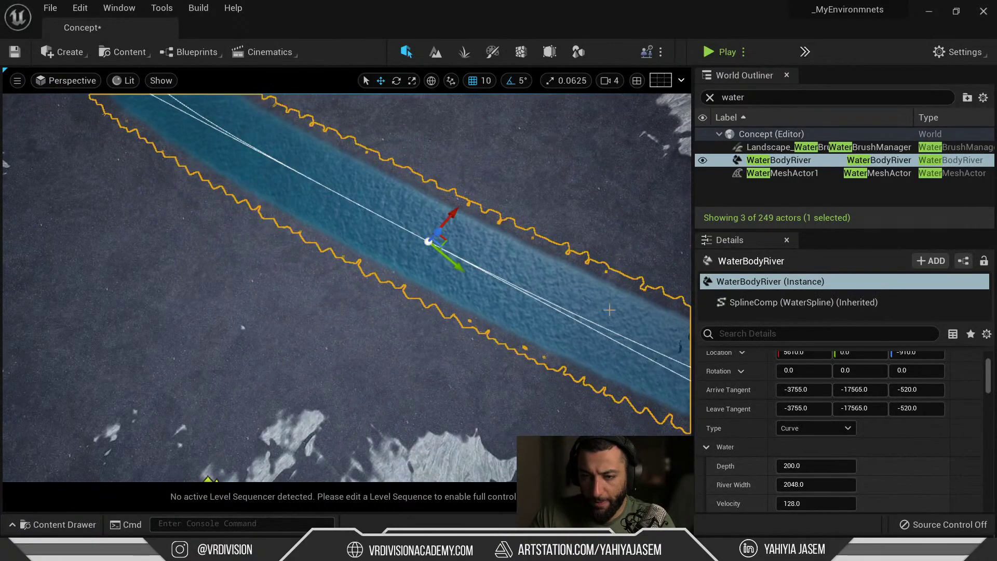
left_click(815, 466)
type("5")
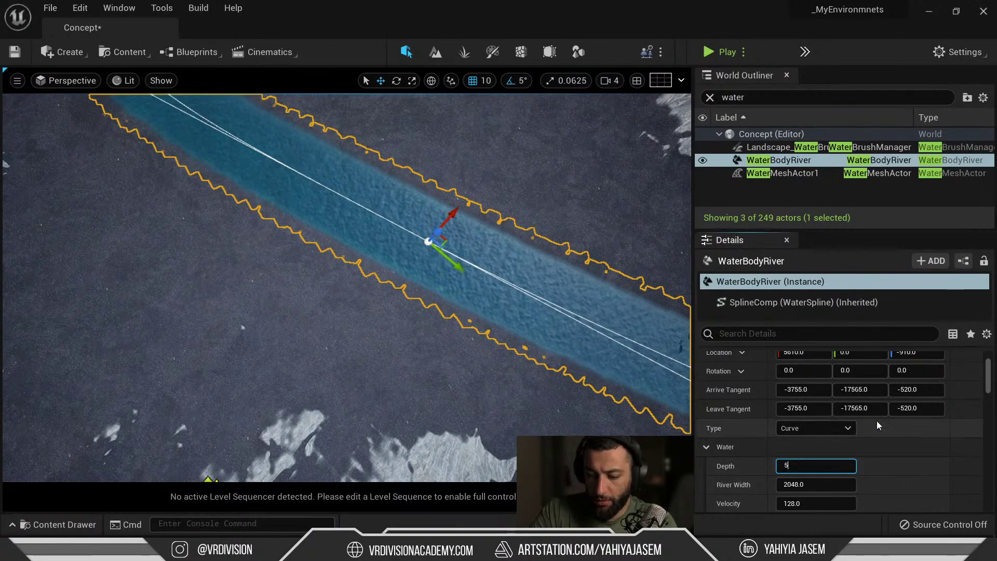
type("0000")
key("Return")
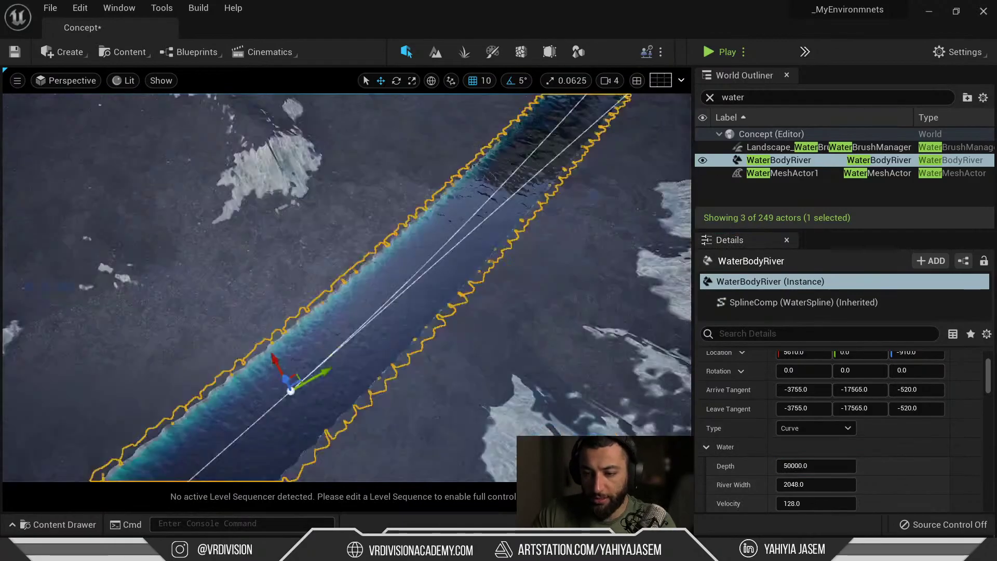
Step: Inspect the river channel from underwater and undo the last water depth change
right_click_drag(346, 288, 236, 153)
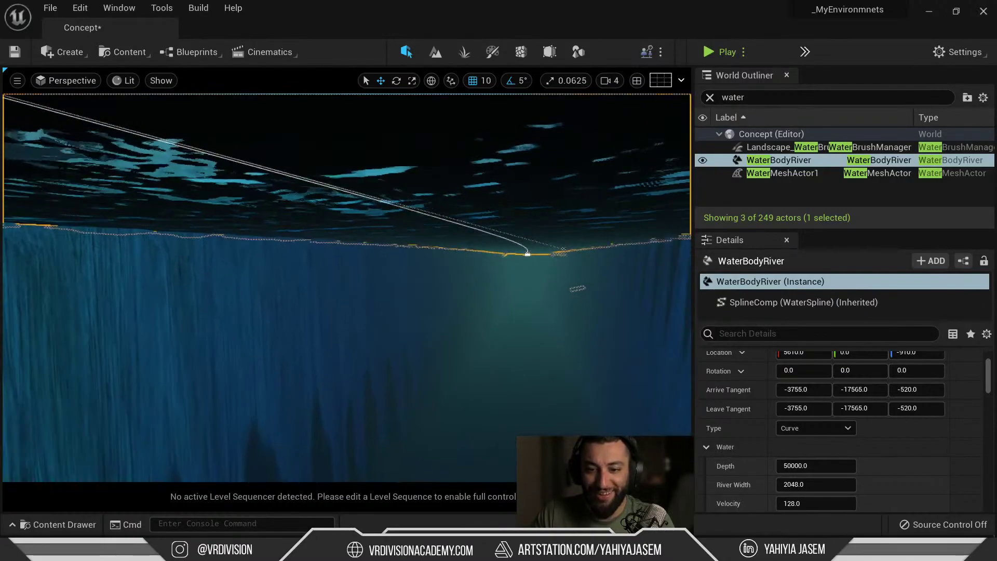
mouse_move(411, 445)
right_mouse_down()
mouse_move(467, 457)
mouse_move(411, 445)
right_mouse_up()
key("ctrl+z")
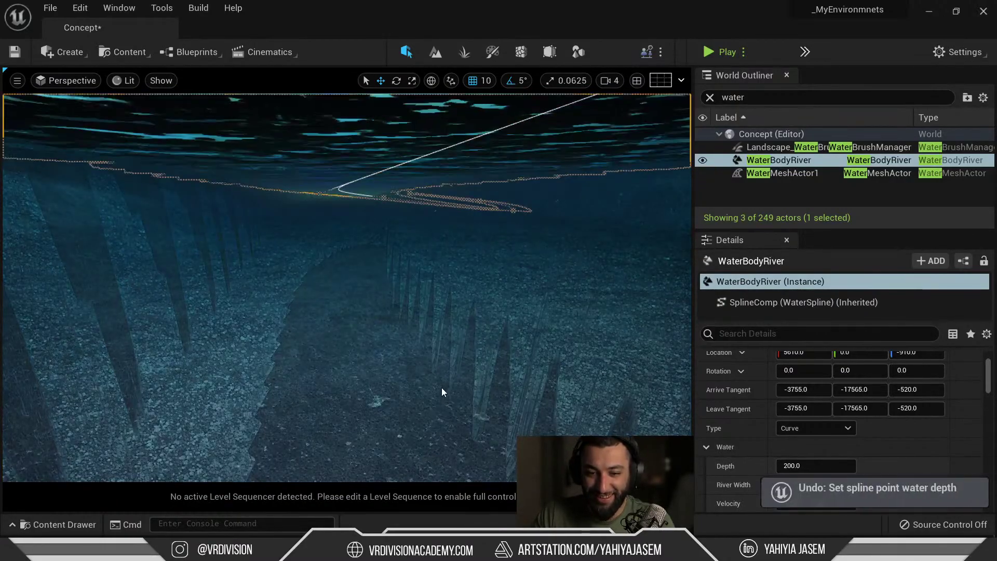
Step: Look over the riverbed from underwater and set the selected spline point's water depth to 2000
right_click_drag(442, 392, 438, 327)
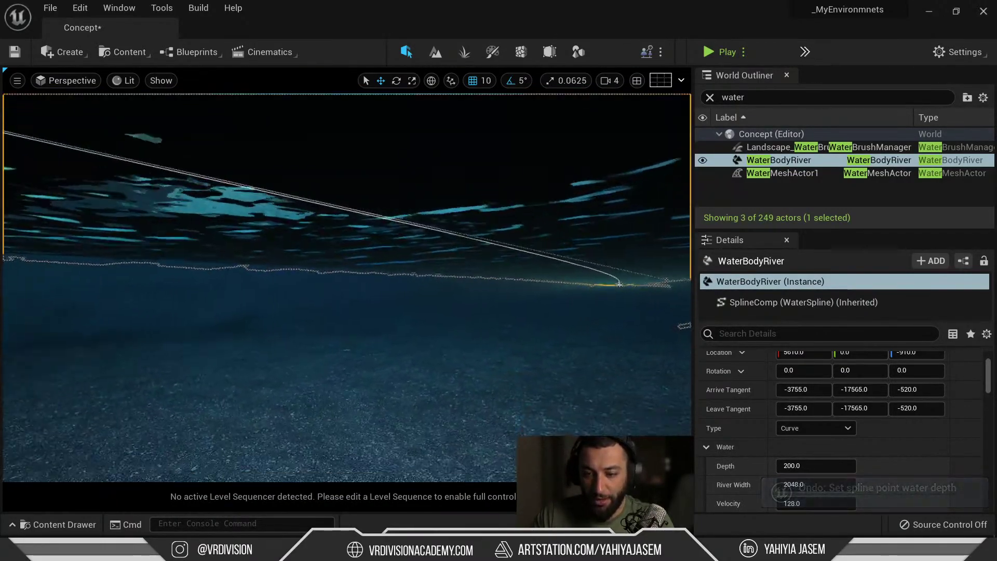
right_click_drag(556, 403, 551, 398)
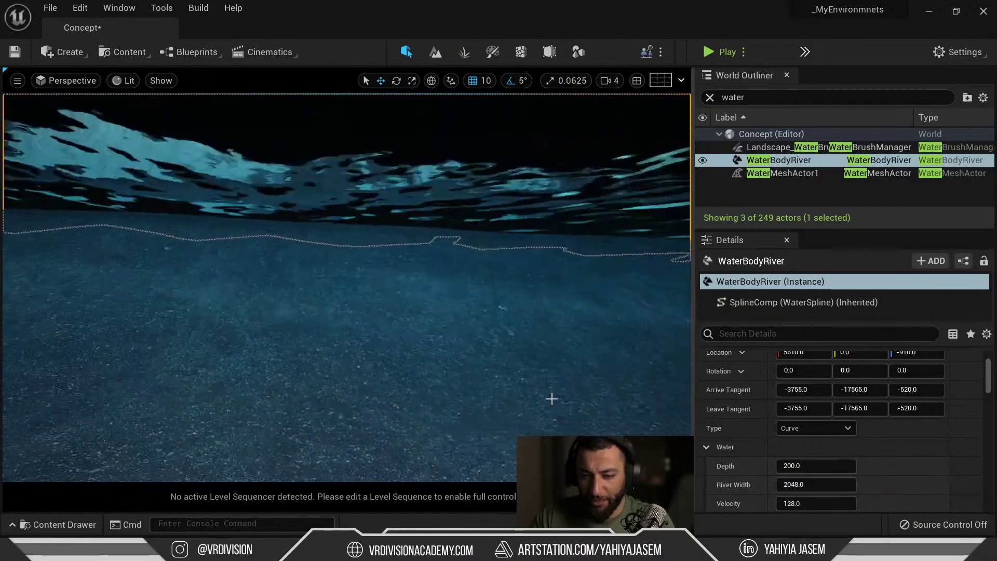
right_click_drag(424, 298, 327, 296)
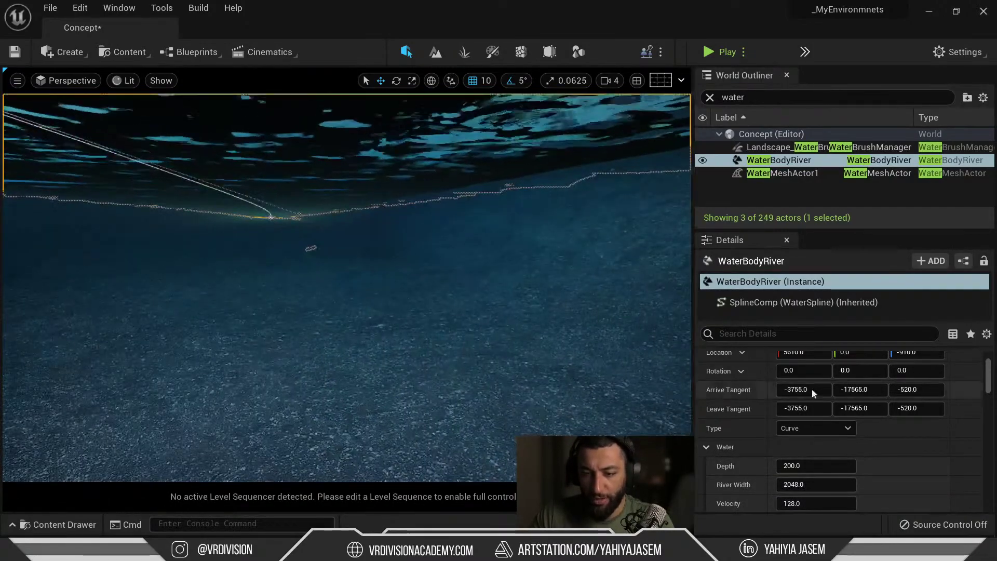
left_click(828, 460)
type("2000")
key("Return")
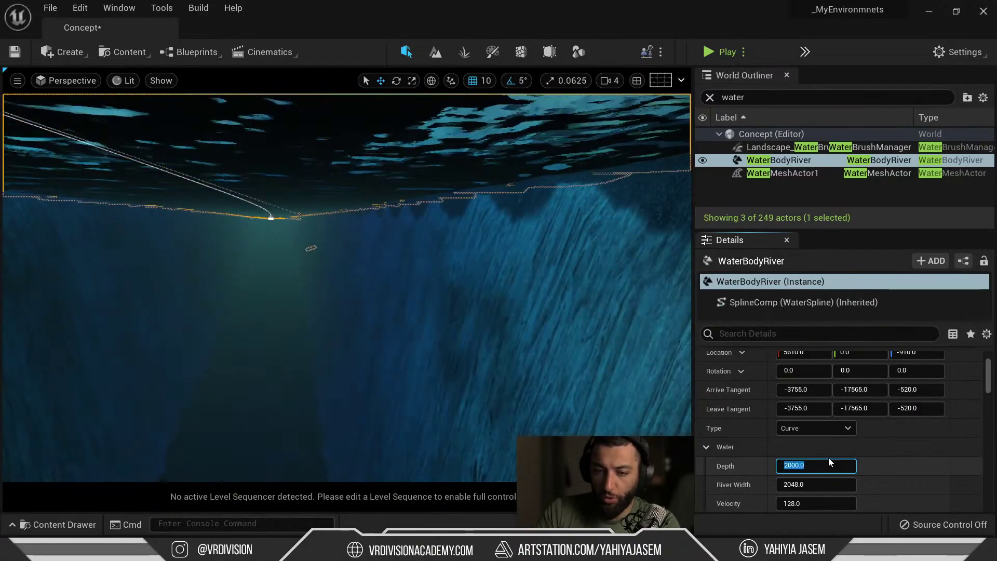
Step: Check the channel bottom and set the selected spline point's water depth to 600
mouse_move(467, 258)
right_mouse_down()
mouse_move(467, 290)
mouse_move(498, 322)
mouse_move(468, 258)
right_mouse_up()
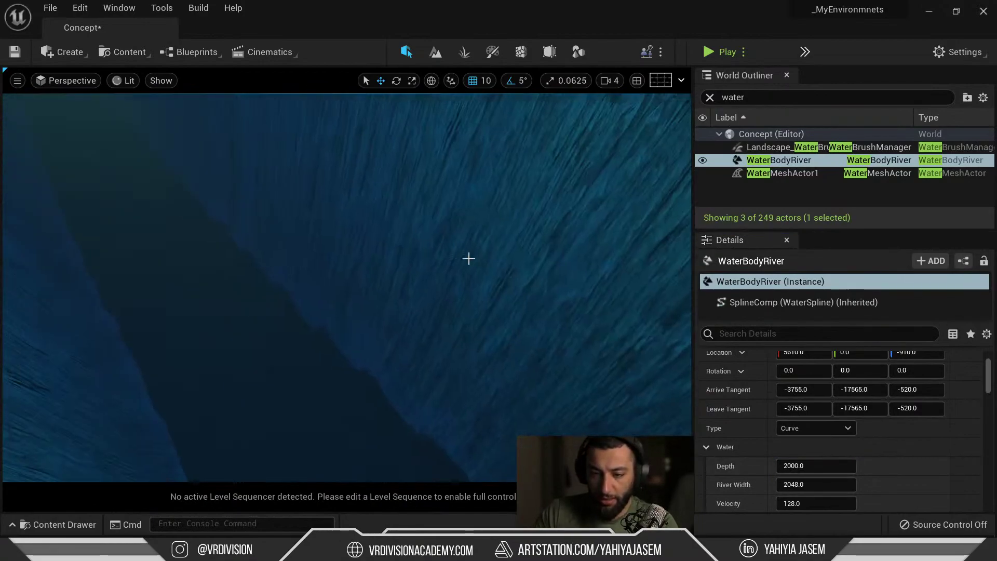
left_click(815, 465)
type("600")
key("Return")
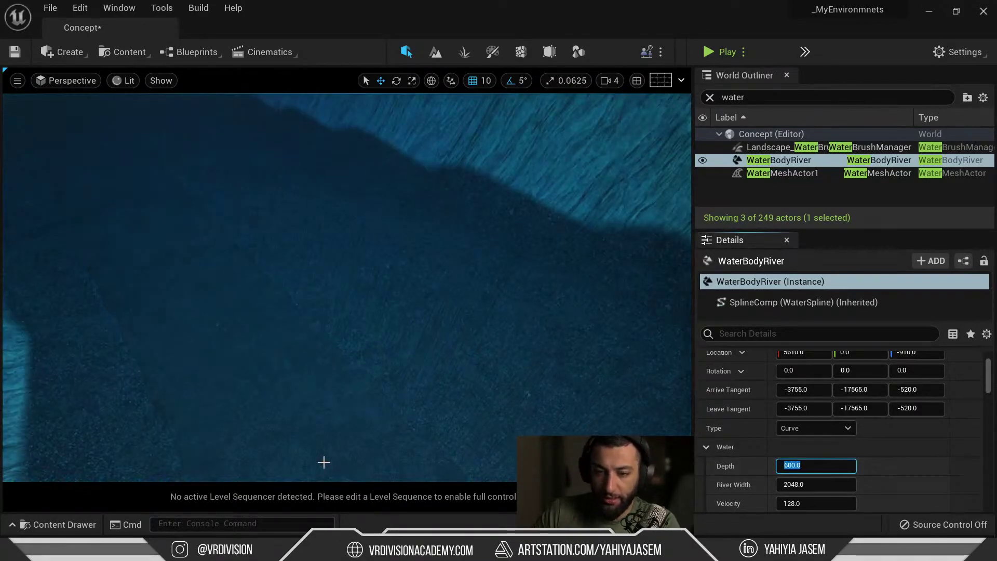
Step: Examine the river channel's walls and bed from underwater and its course from above
right_click_drag(324, 462, 369, 369)
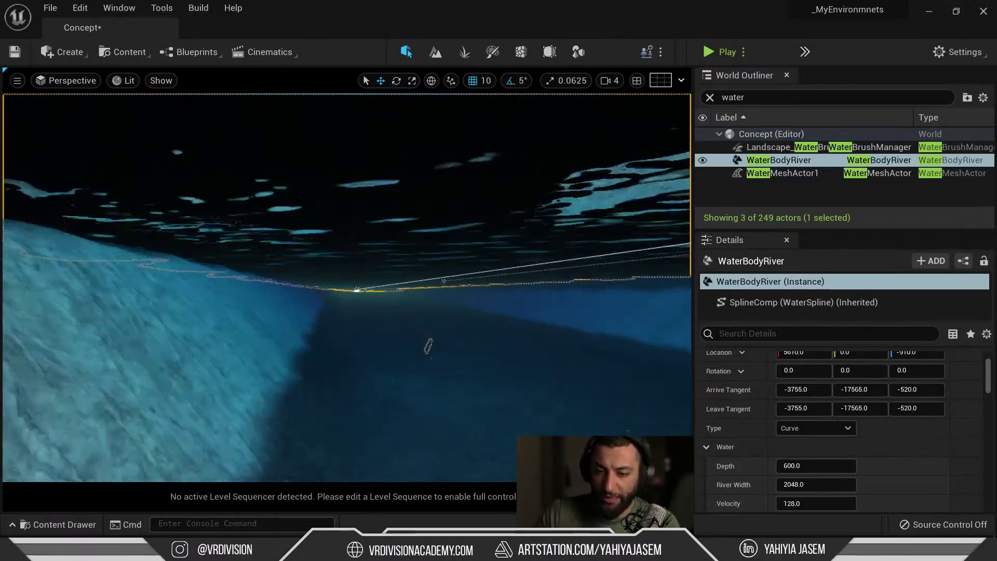
key("w")
key("s")
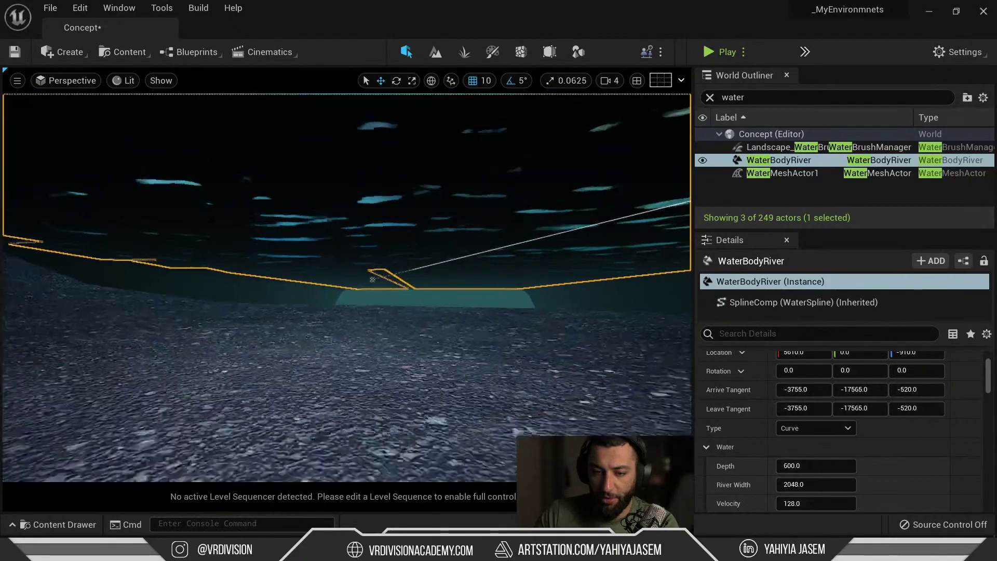
right_click_drag(347, 289, 457, 350)
key("e")
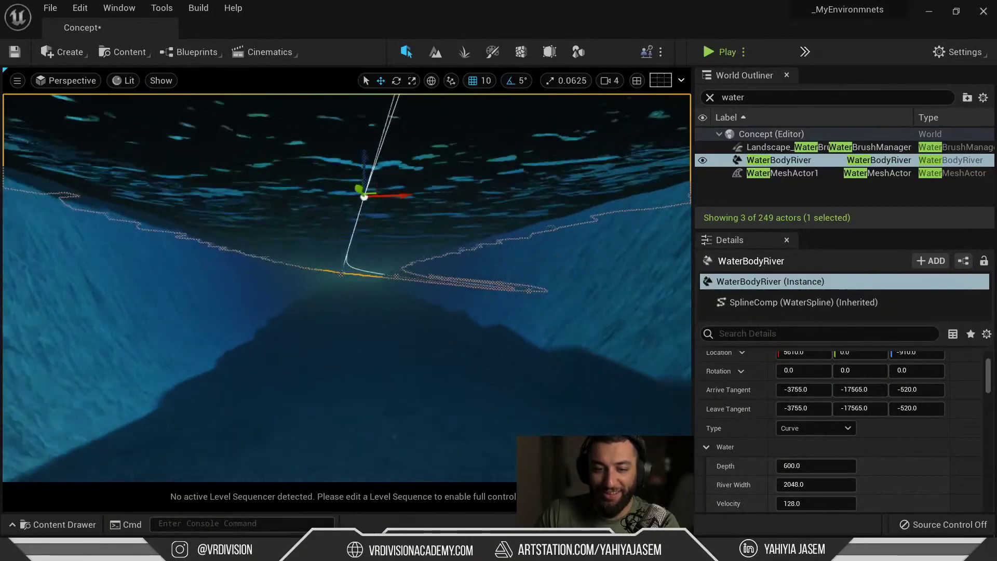
key("w")
right_click_drag(346, 288, 254, 301)
key("w")
key("e")
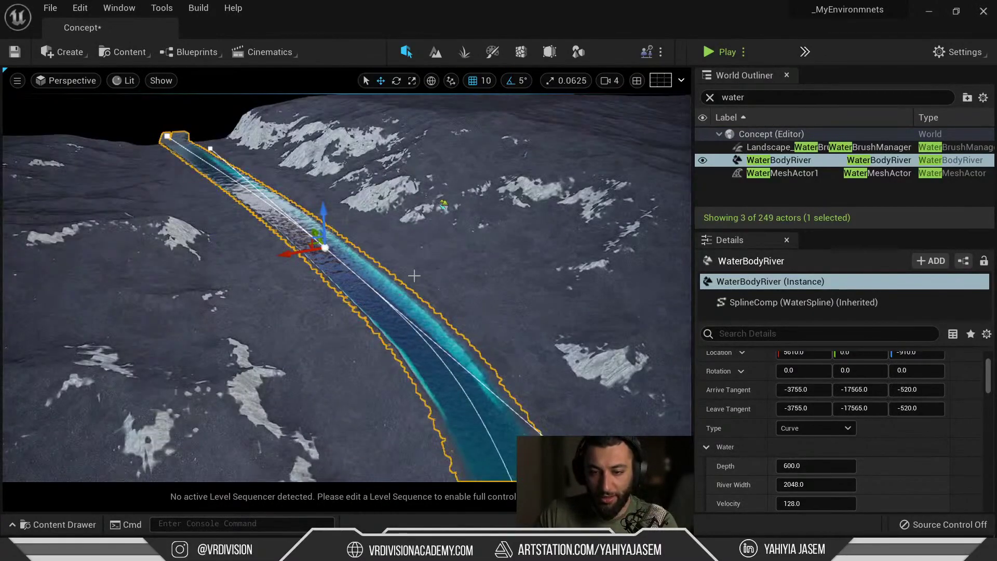
Step: Inspect the river's water surface and banks from close up and undo the spline point's depth changes back to 200
right_click_drag(414, 276, 405, 319)
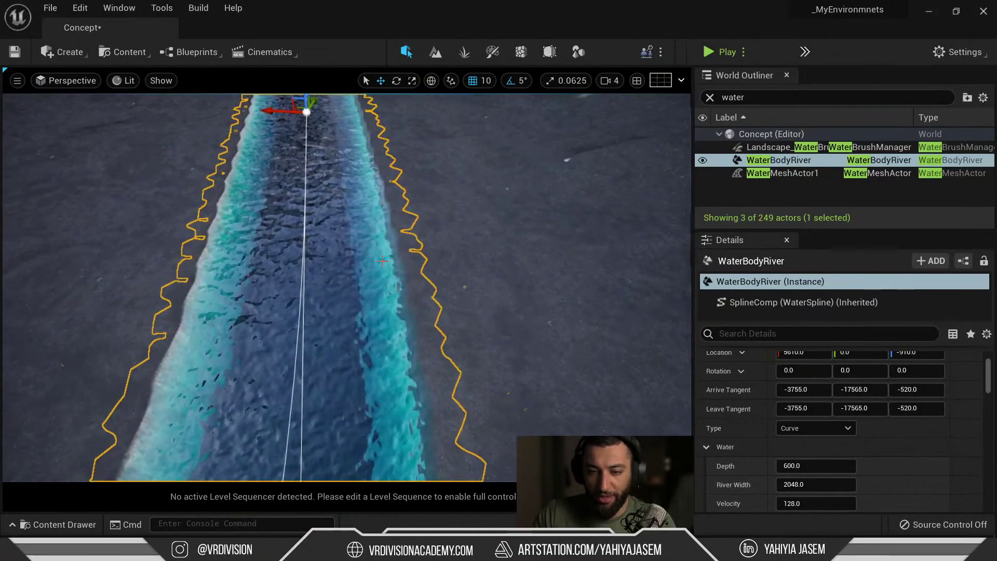
key("w")
right_click_drag(382, 261, 392, 268)
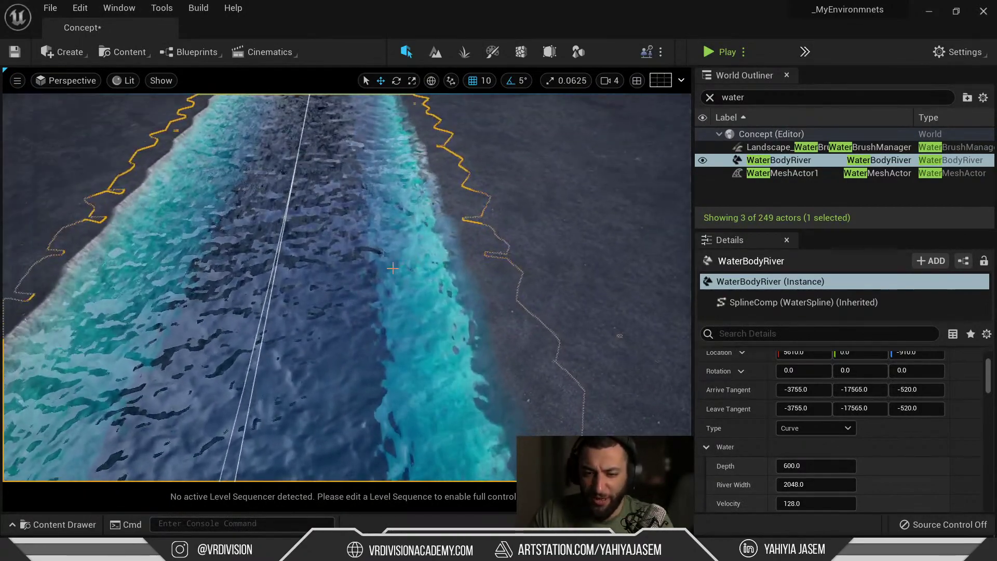
key("ctrl+z")
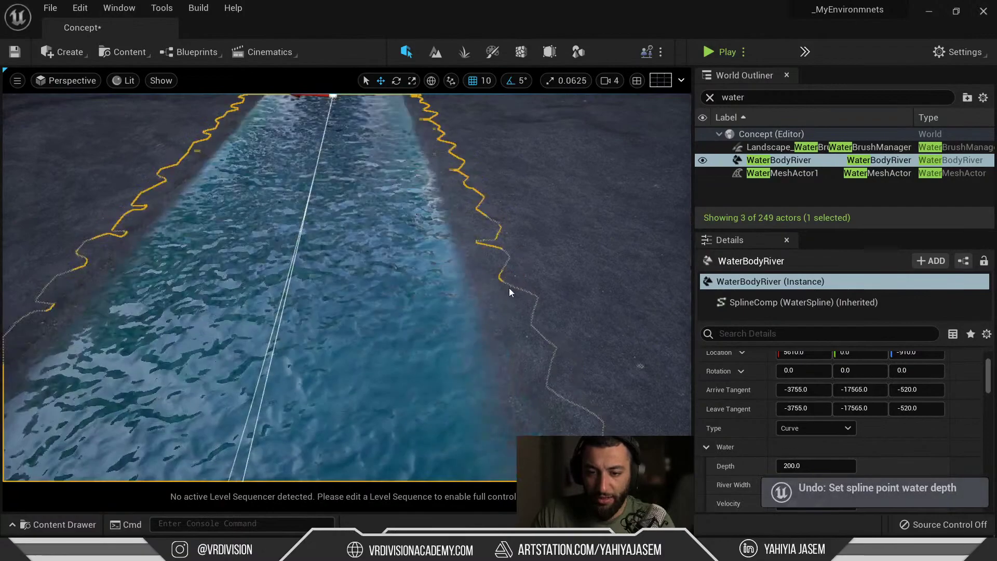
right_click_drag(509, 288, 501, 274)
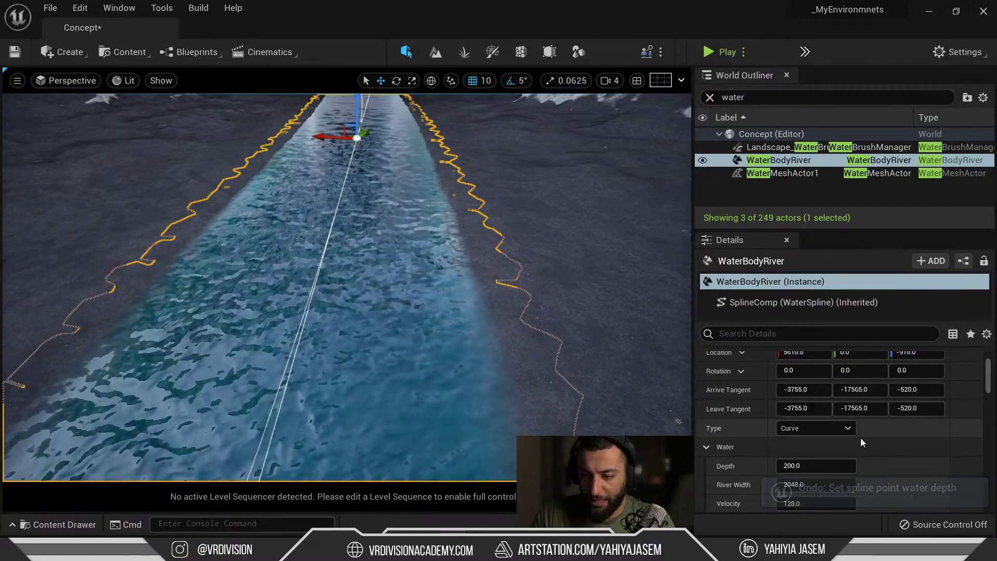
Step: Select all of the river's spline points and set their water depth to 0.0001
scroll(861, 438, "up", 2)
left_click(831, 381)
scroll(885, 444, "down", 2)
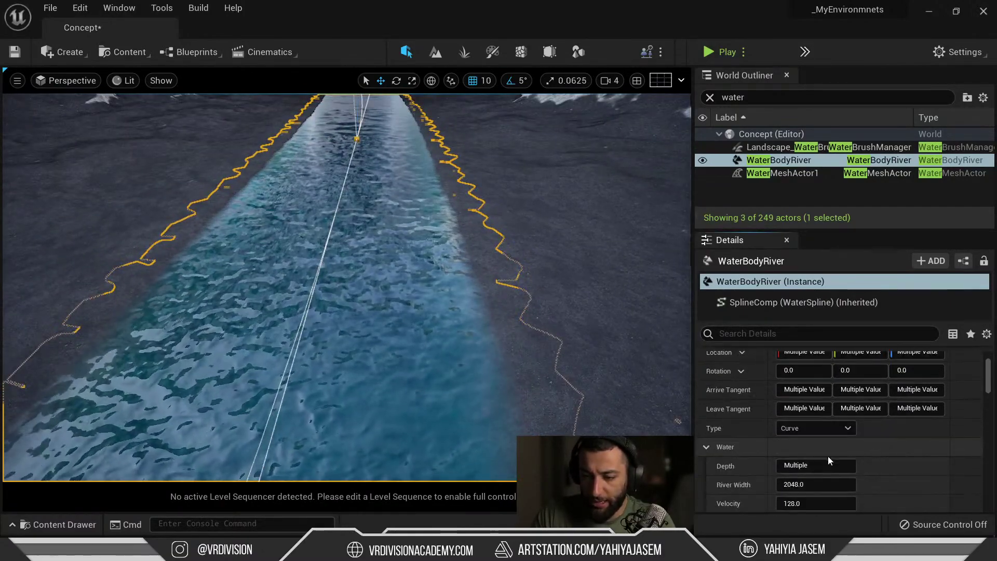
left_click(836, 466)
type("0.0001")
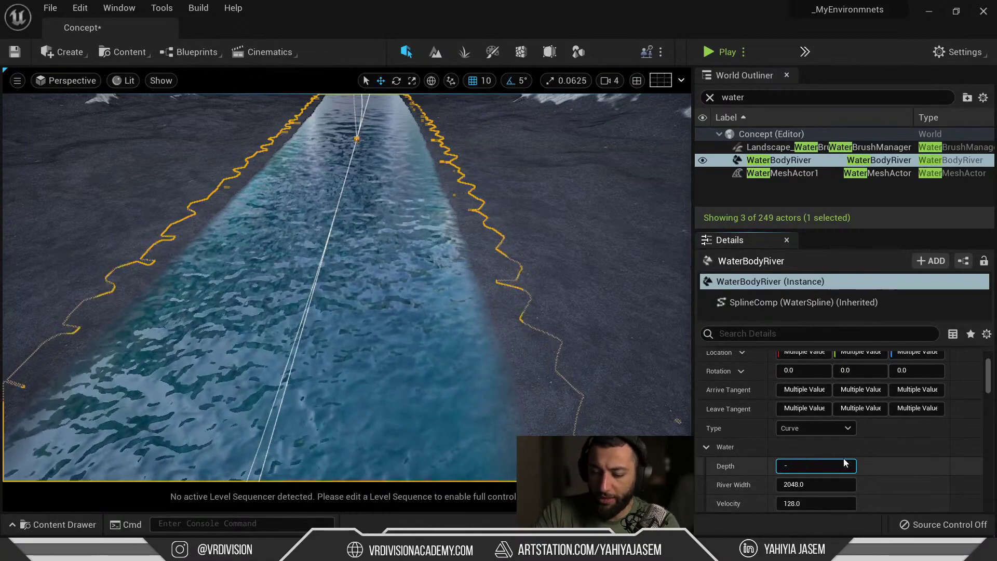
key("Return")
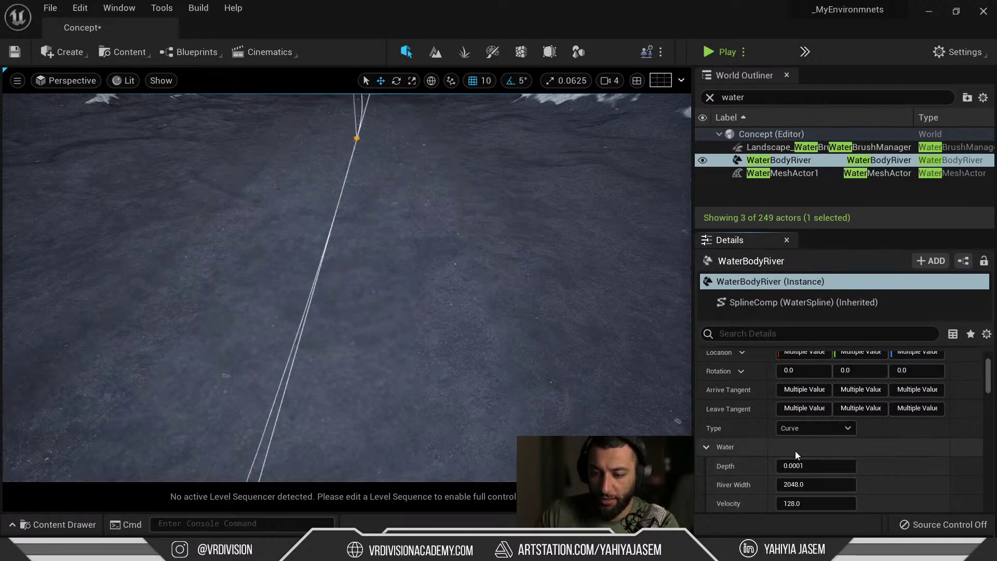
Step: Set the water depth of all the river's spline points to 150 and inspect the water along its banks
left_click(794, 465)
type("-100")
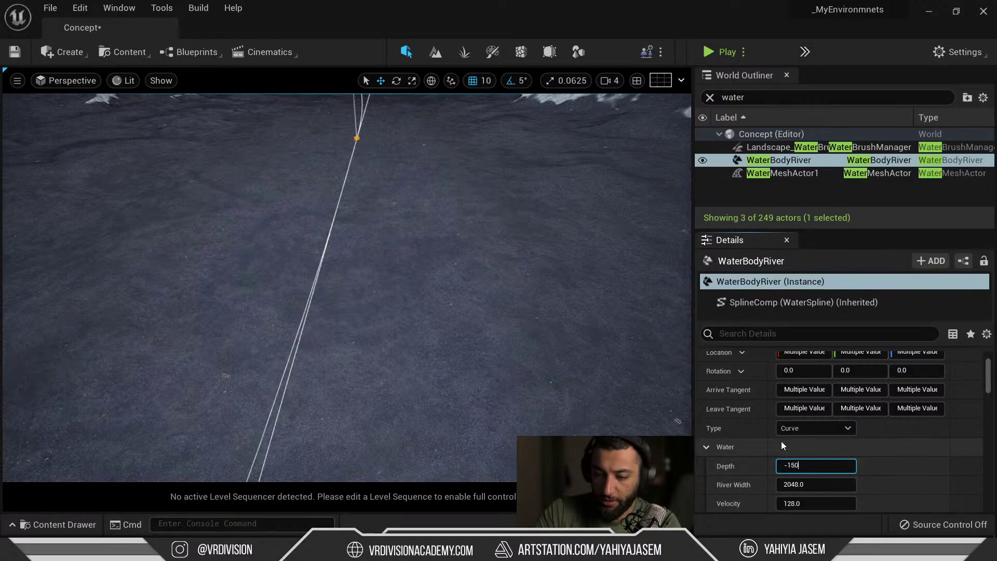
key("Return")
type("150")
key("Return")
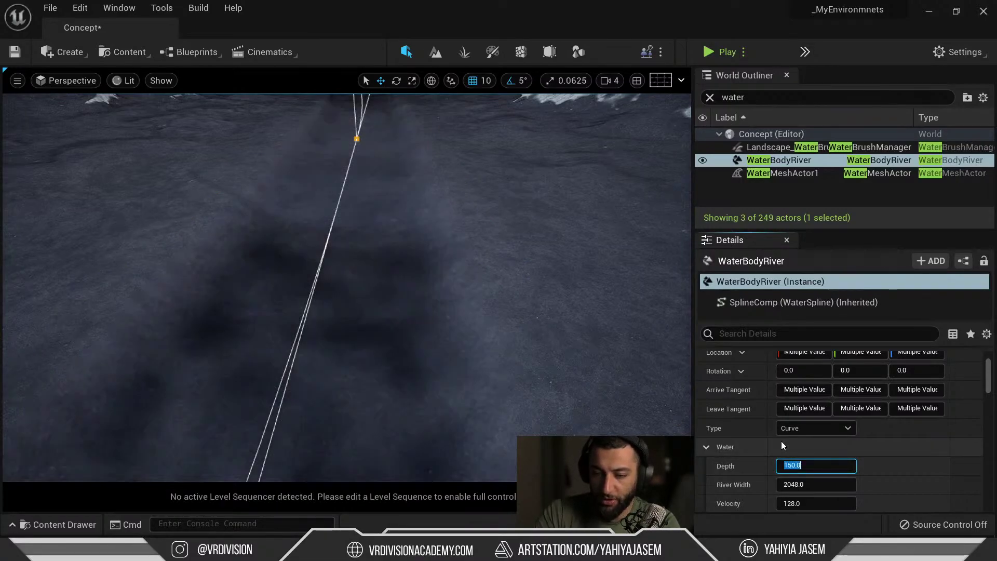
mouse_move(429, 229)
right_mouse_down()
mouse_move(519, 187)
mouse_move(429, 229)
right_mouse_up()
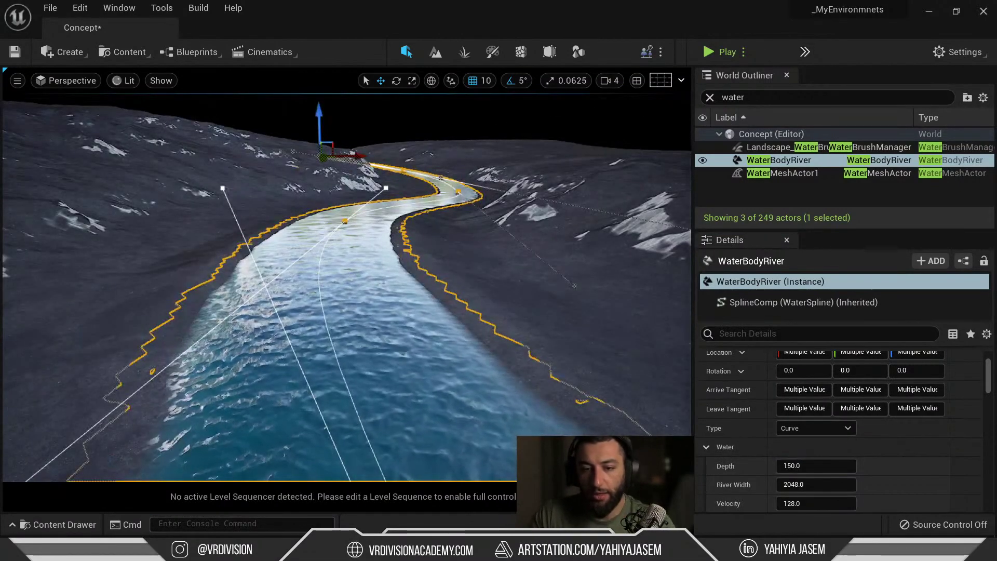
key("Escape")
right_click_drag(347, 289, 322, 270)
key("w")
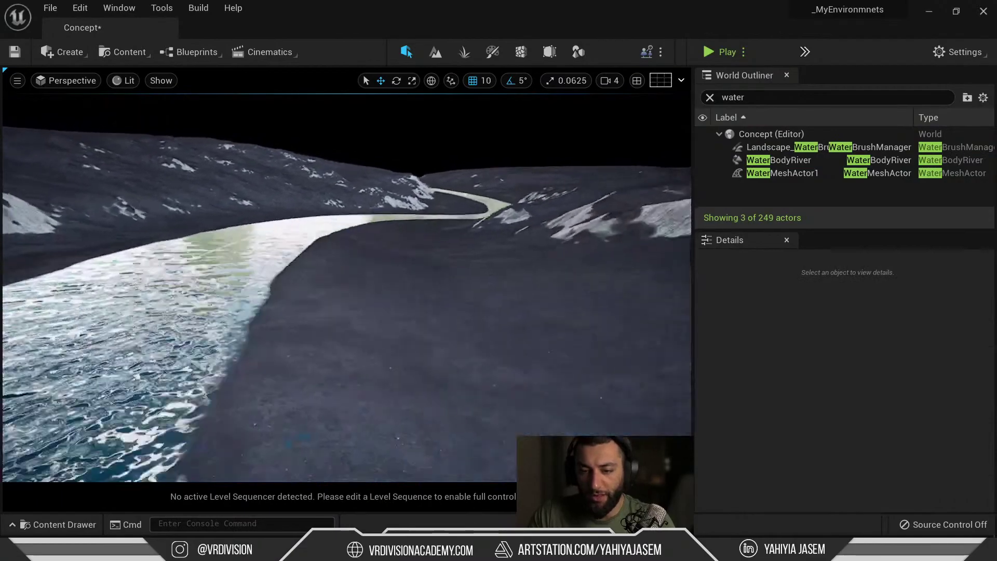
right_click_drag(457, 265, 462, 263)
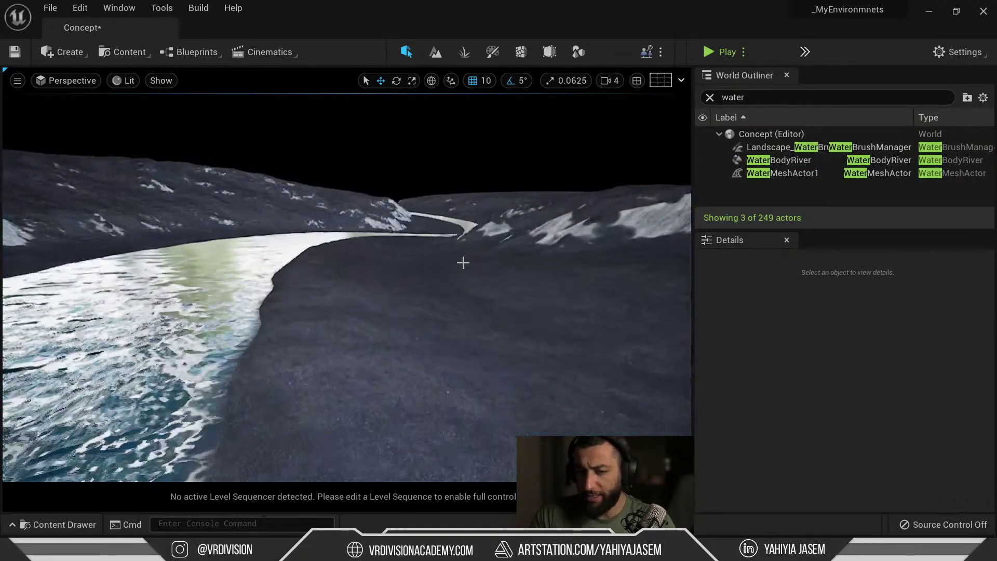
right_click_drag(396, 267, 332, 267)
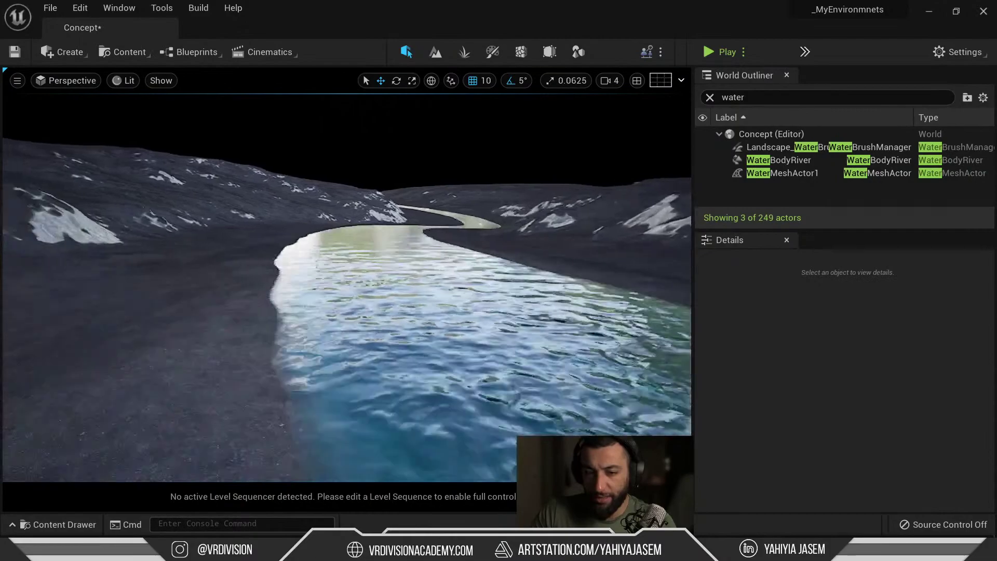
mouse_move(439, 292)
right_mouse_down()
mouse_move(415, 291)
mouse_move(438, 291)
right_mouse_up()
Step: Reselect the river and all of its spline points, bringing up their depth and width properties
left_click(438, 292)
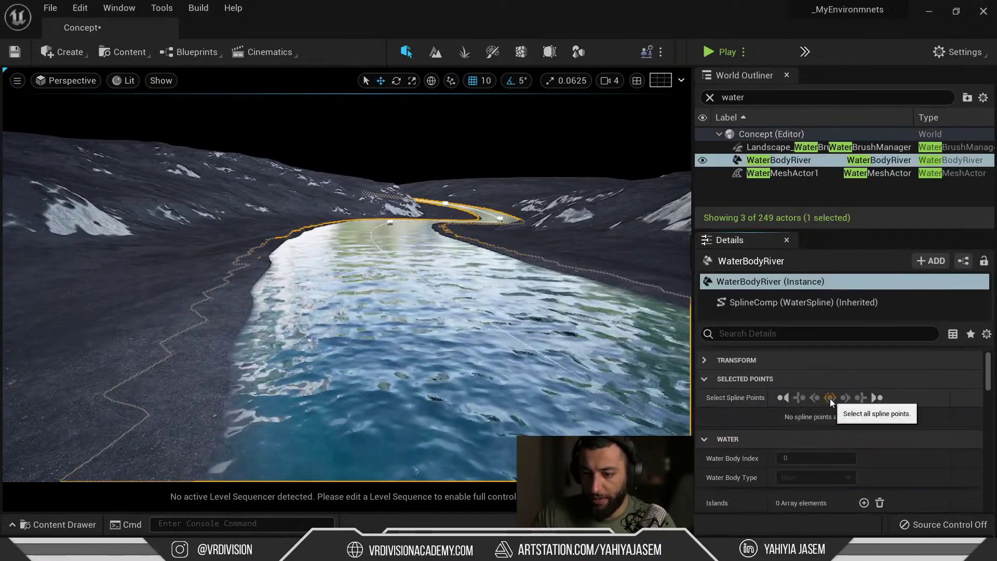
left_click(829, 397)
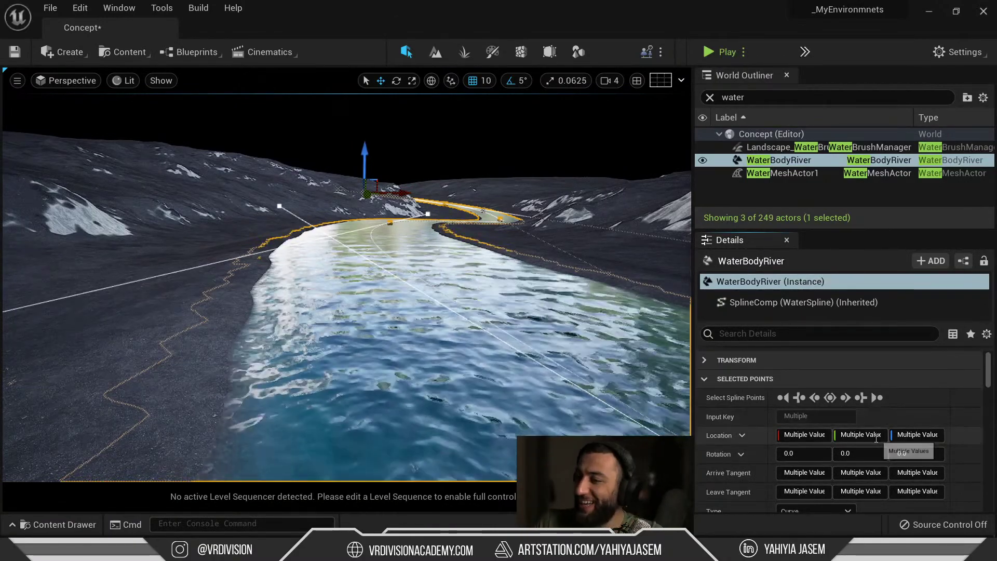
scroll(872, 442, "down", 1)
scroll(873, 441, "down", 1)
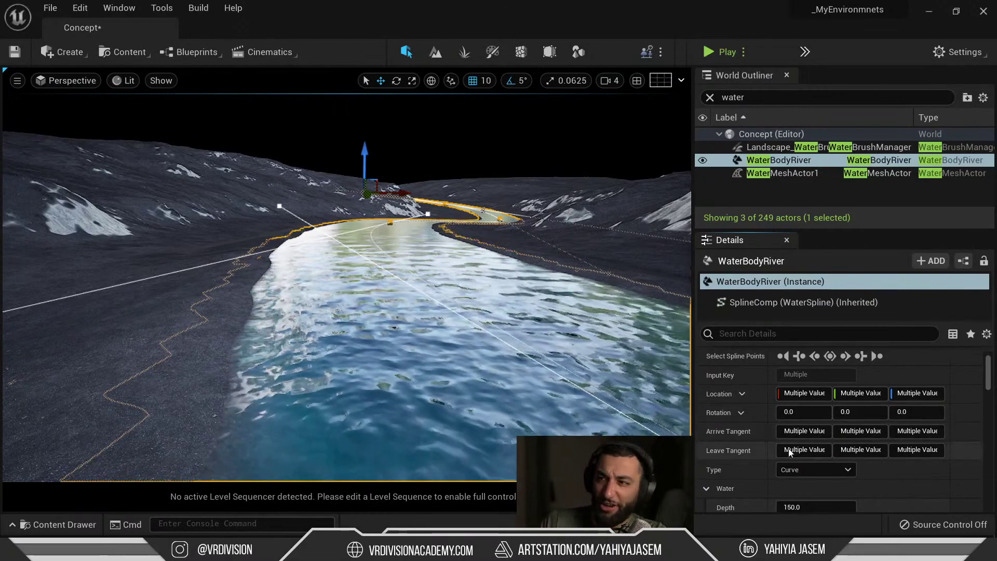
scroll(871, 464, "down", 3)
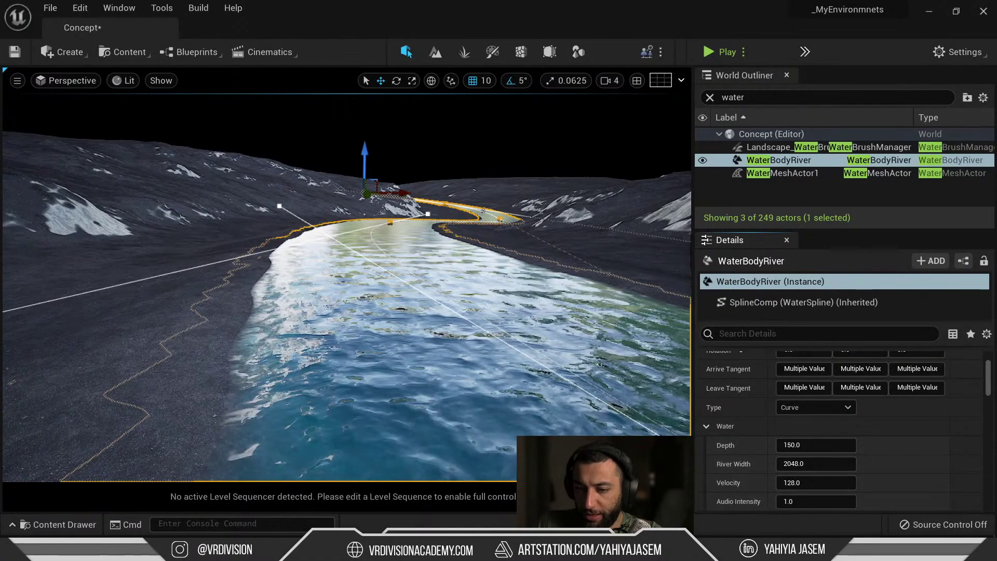
Step: Try different river widths on all spline points, first about 2927 and finally about 1698
right_click_drag(347, 288, 346, 307)
right_click_drag(446, 324, 464, 330)
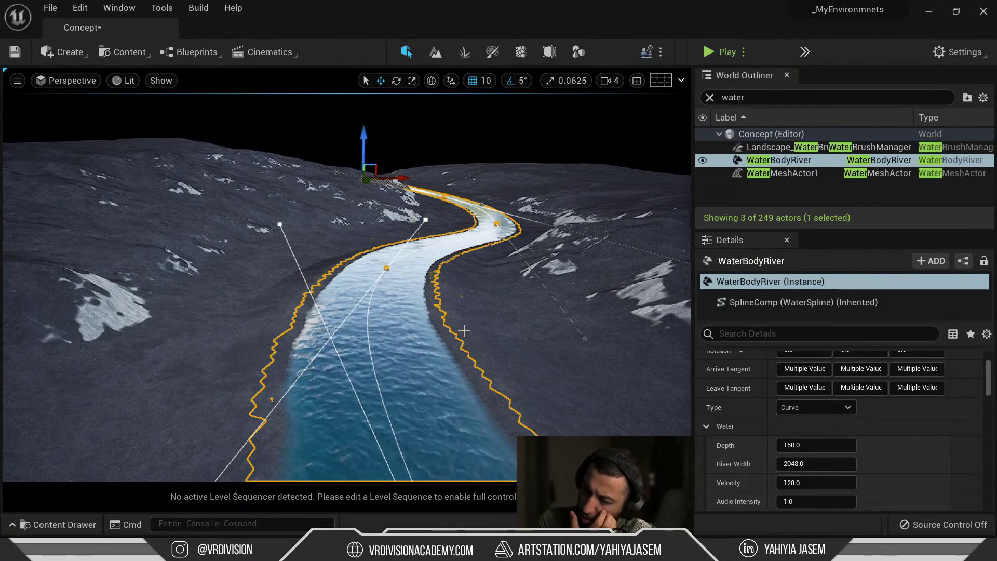
right_click_drag(464, 331, 457, 380)
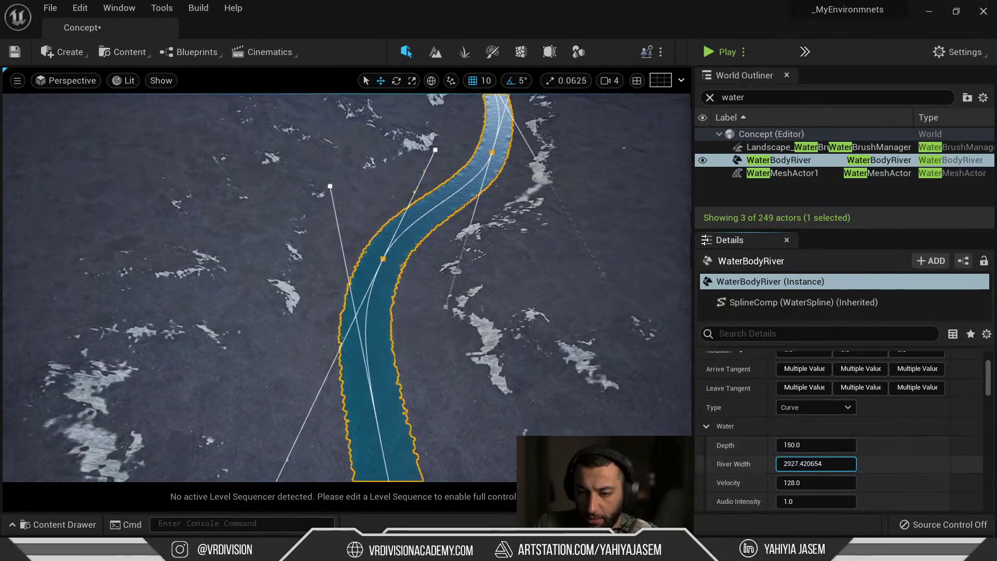
right_click_drag(462, 312, 451, 337)
key("w")
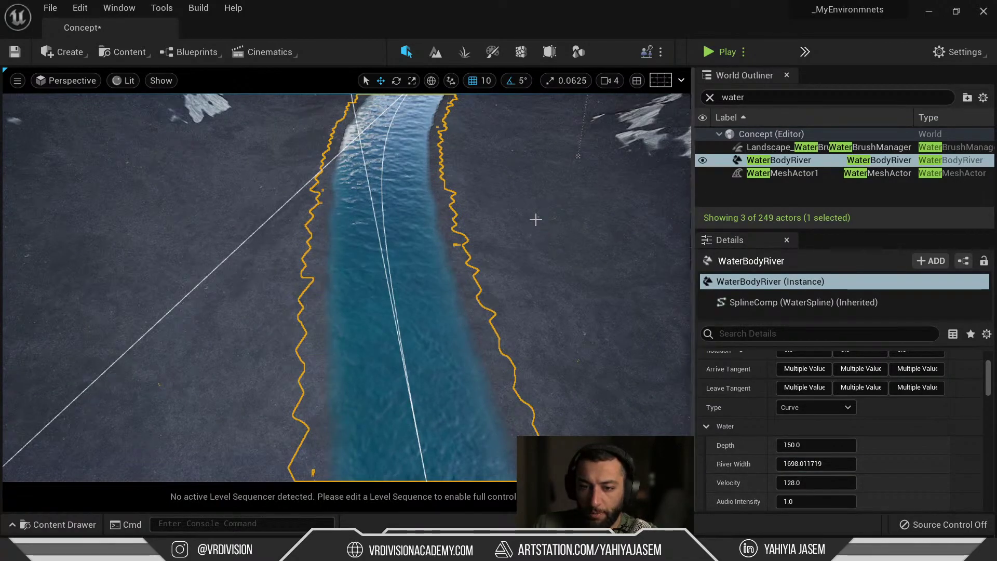
right_click_drag(535, 219, 539, 144)
key("w")
right_click_drag(554, 276, 556, 270)
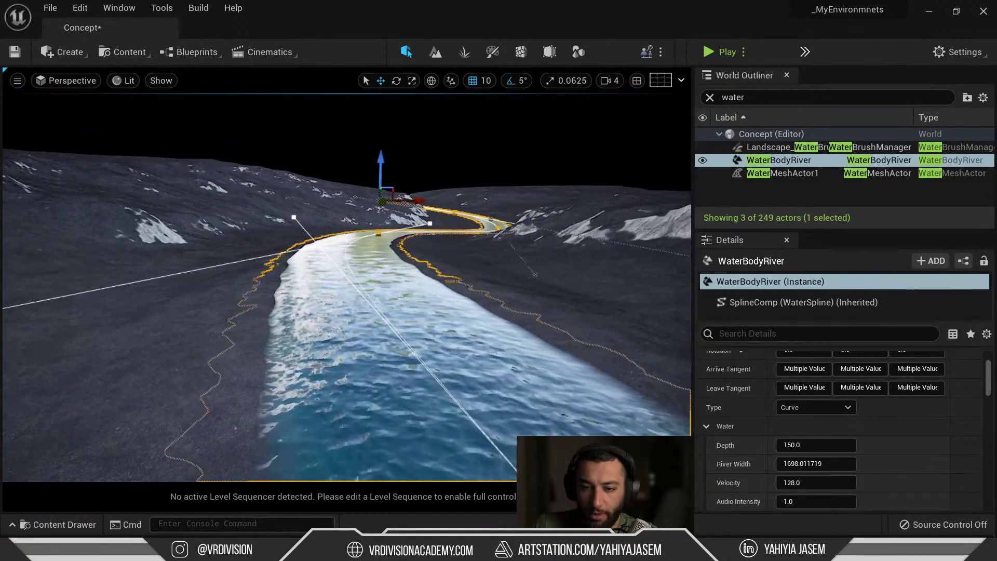
Step: Try a water depth of about 250.5 on all spline points, check the bed from underwater, and undo it
mouse_move(815, 445)
left_mouse_down()
mouse_move(779, 445)
mouse_move(831, 445)
left_mouse_up()
right_click_drag(364, 291, 353, 270)
key("q")
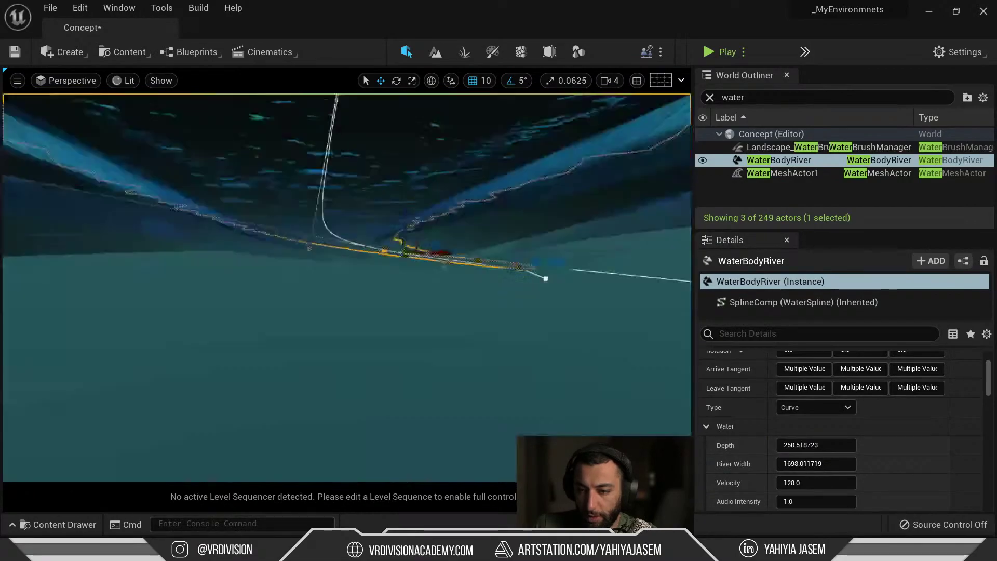
key("ctrl+z")
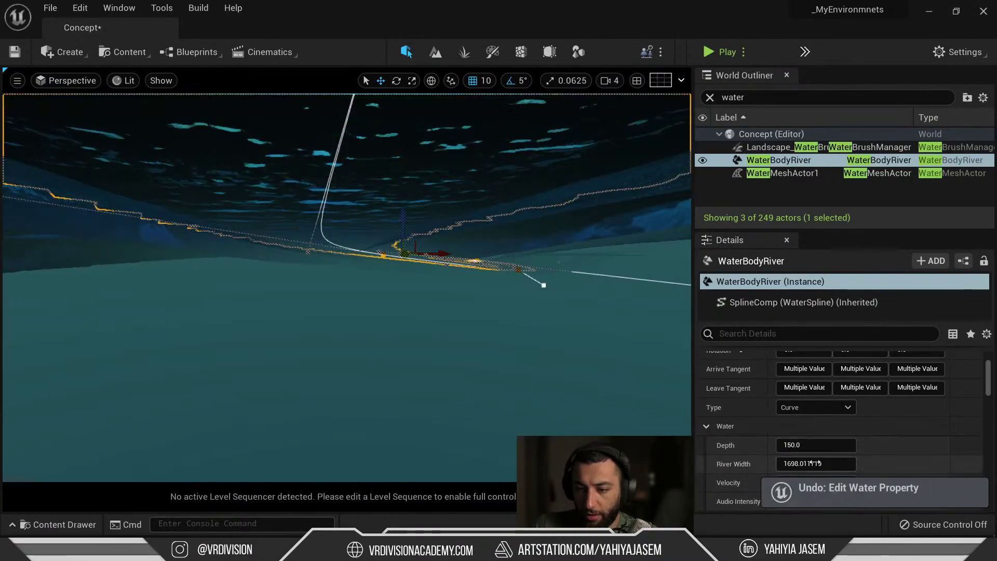
Step: Widen the river at all spline points to a River Width of about 3769
right_click_drag(460, 313, 455, 334)
key("e")
key("q")
key("e")
left_click_drag(818, 465, 800, 464)
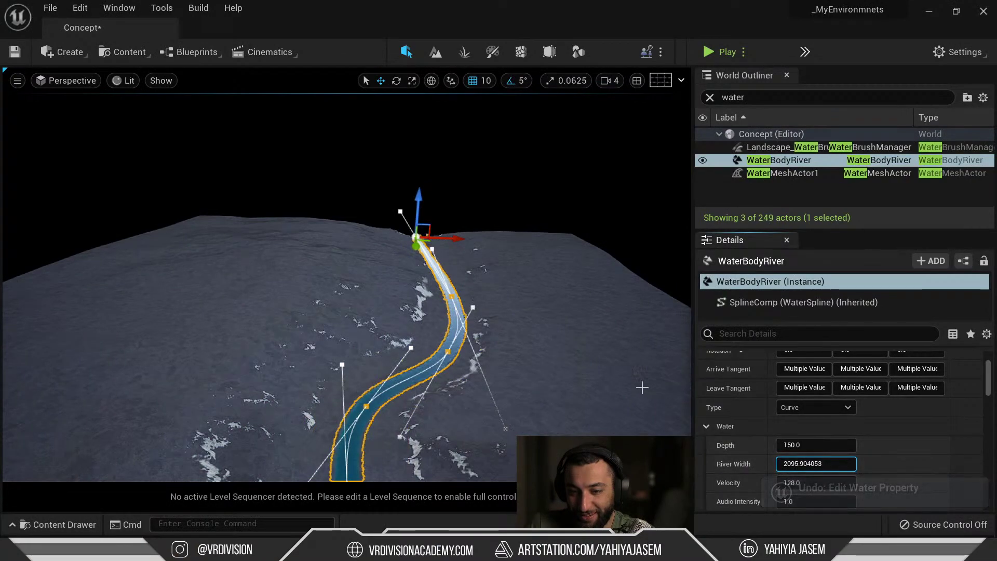
key("w")
right_click_drag(643, 388, 626, 436)
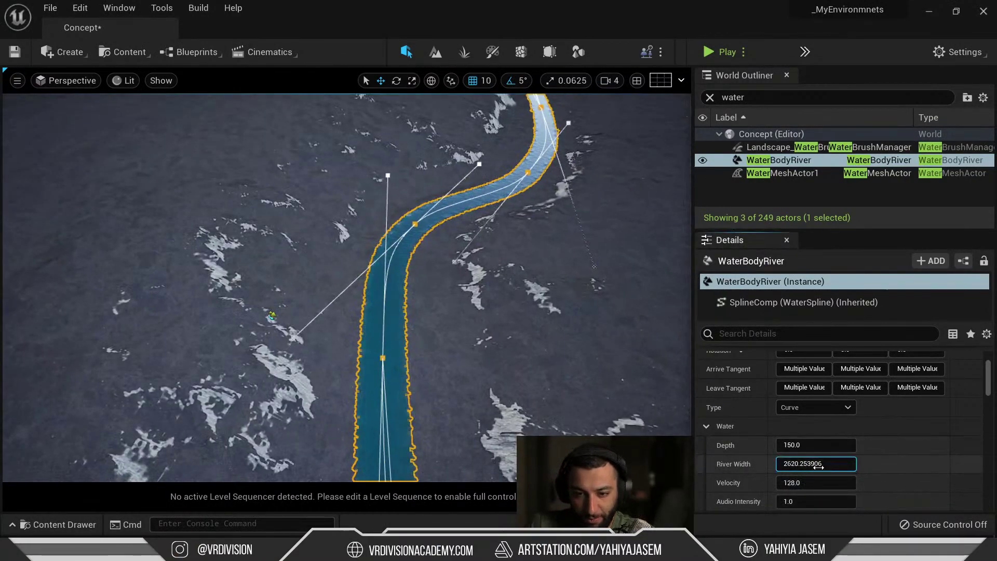
left_click_drag(804, 464, 820, 464)
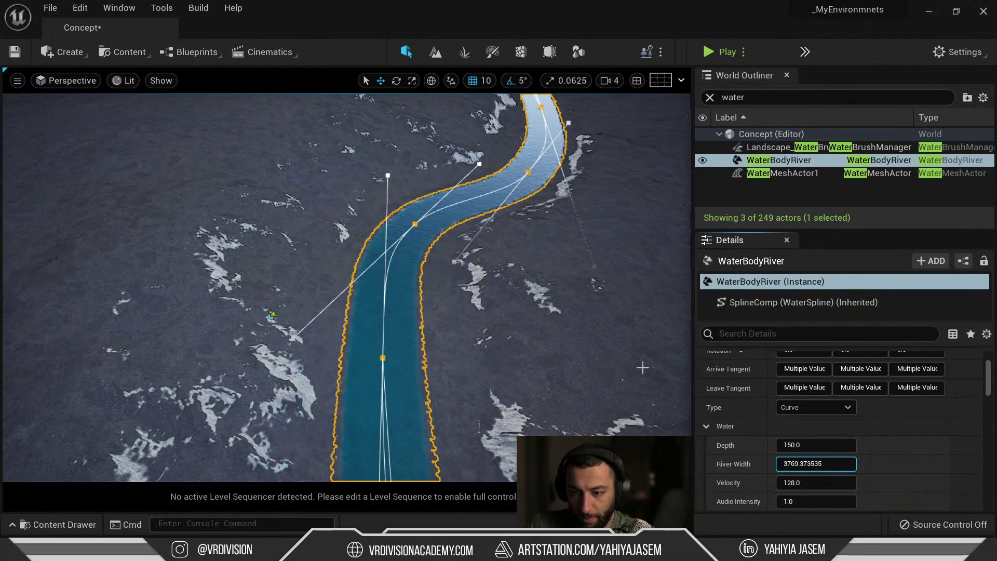
Step: Increase the Curl 1 Amount in the river's terrain Curl Noise settings and inspect the distorted banks
scroll(883, 454, "down", 3)
scroll(885, 462, "down", 4)
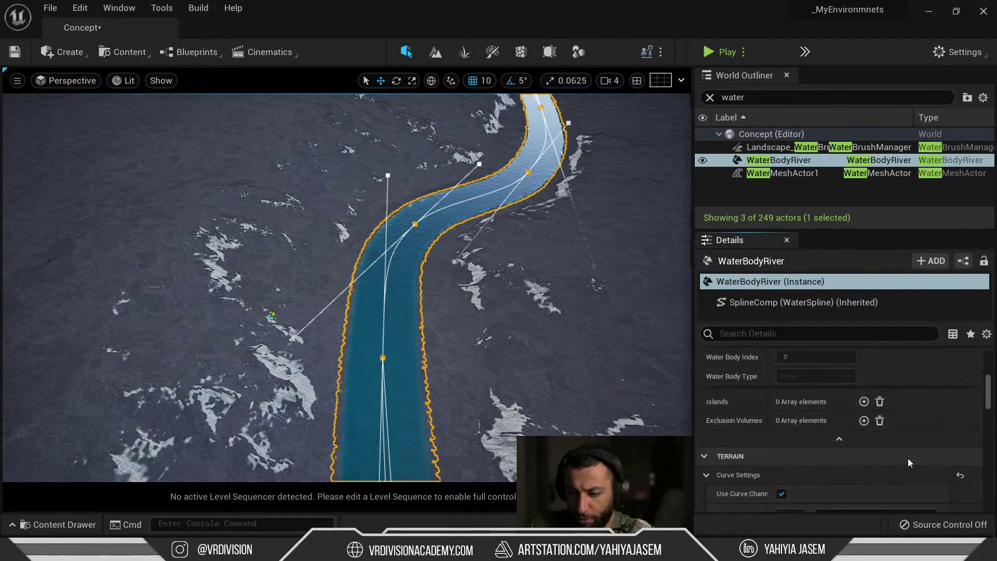
scroll(876, 425, "down", 7)
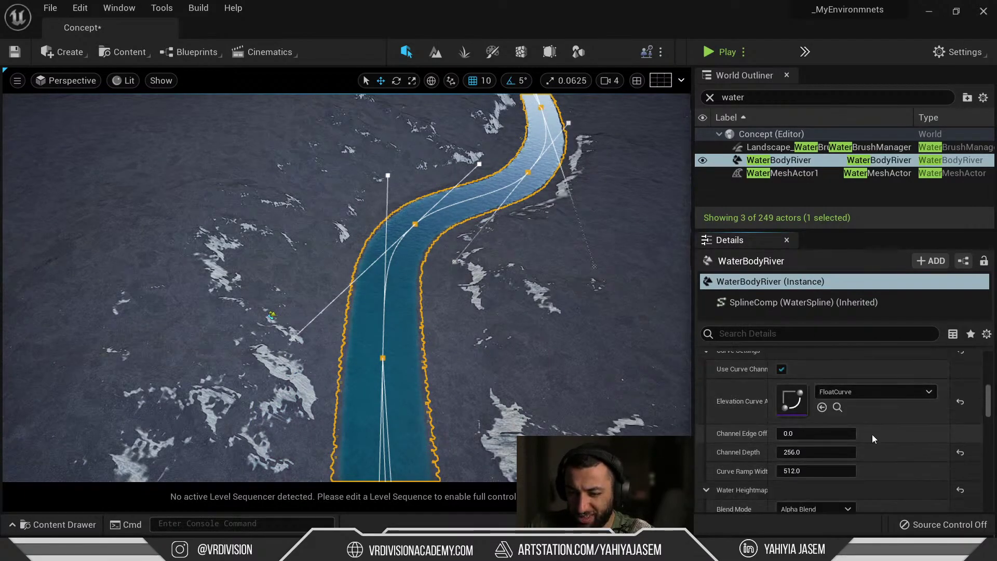
scroll(893, 416, "down", 6)
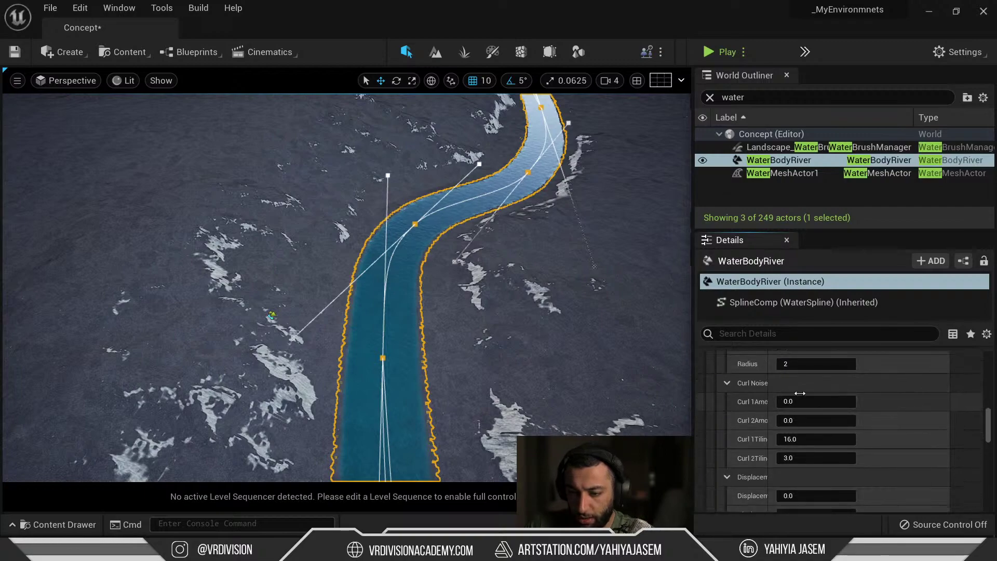
left_click_drag(799, 393, 882, 401)
mouse_move(548, 290)
right_mouse_down()
mouse_move(556, 265)
mouse_move(549, 283)
right_mouse_up()
key("Escape")
scroll(549, 290, "up", 8)
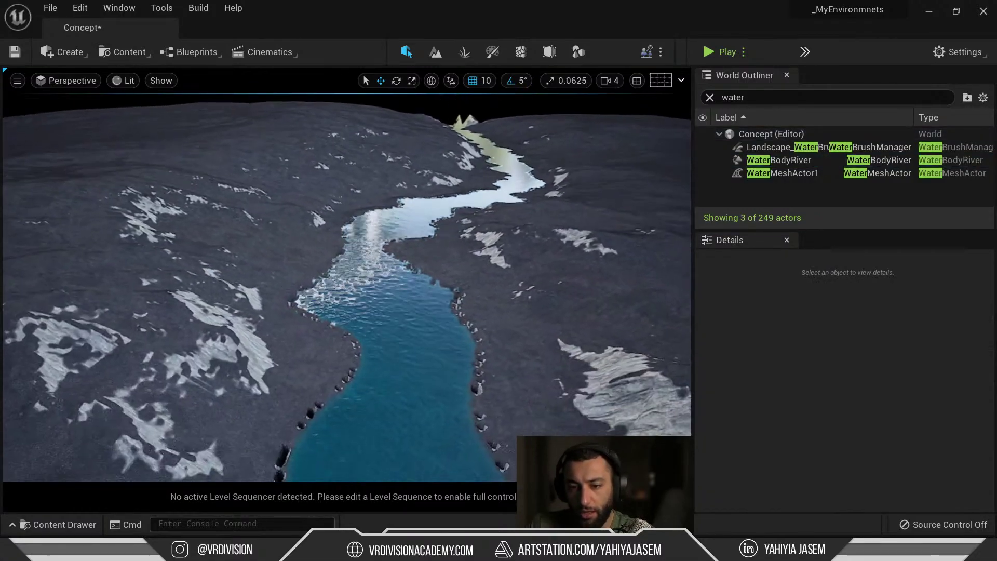
Step: Reselect the river, review its terrain displacement, blending and terracing settings, and set Curl 1 Amount to 0.2496
left_click(478, 343)
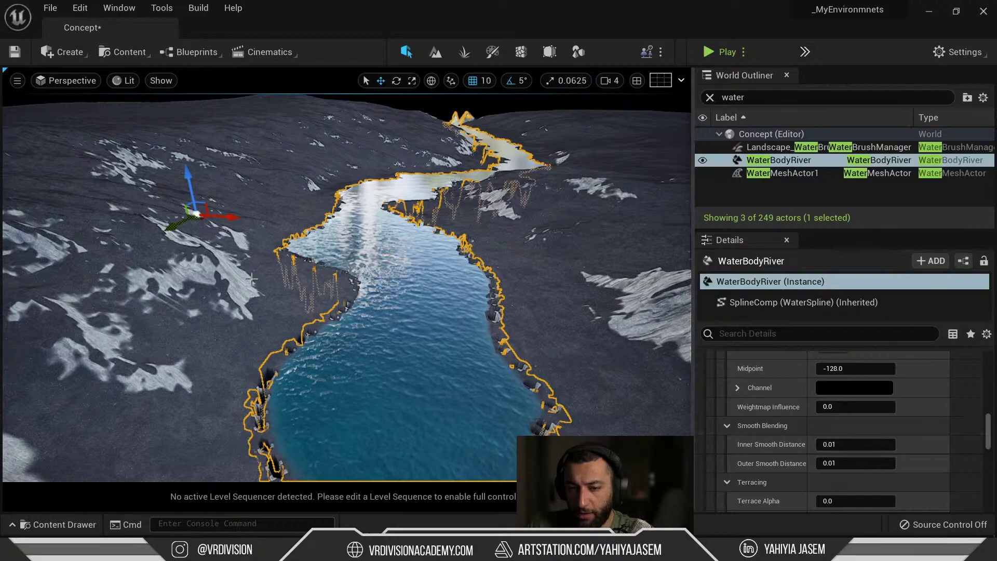
scroll(851, 402, "up", 2)
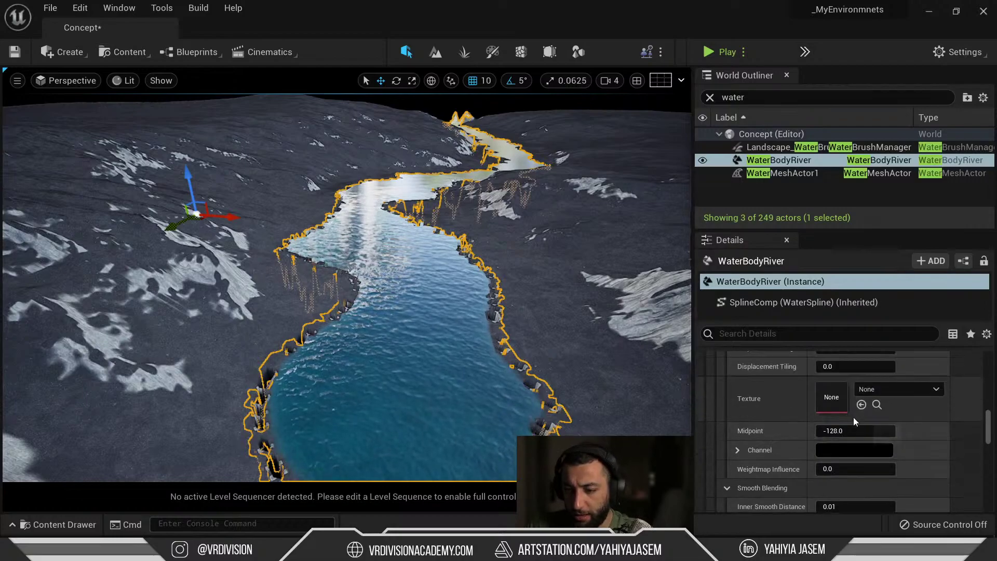
scroll(856, 420, "down", 5)
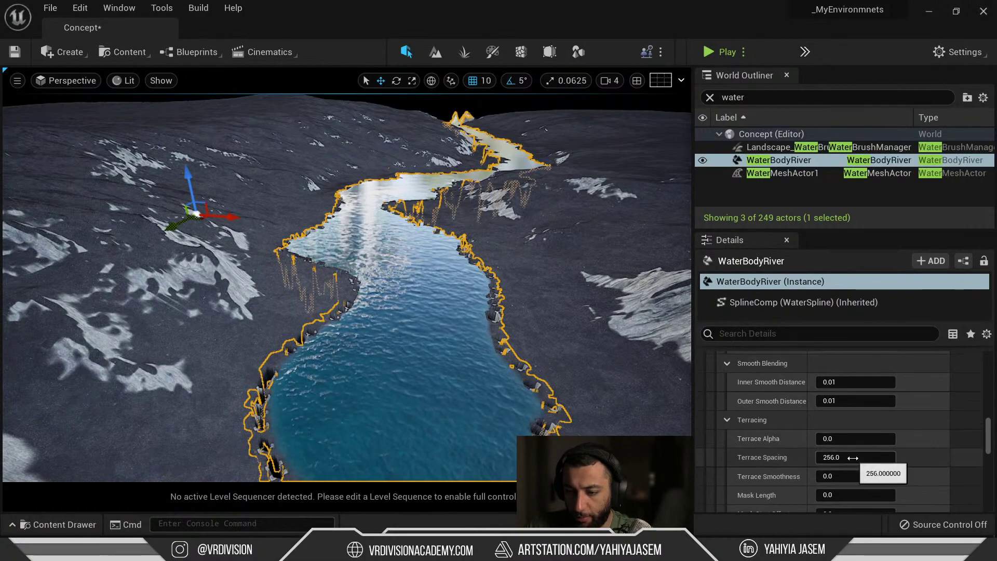
scroll(872, 441, "down", 8)
scroll(866, 444, "up", 6)
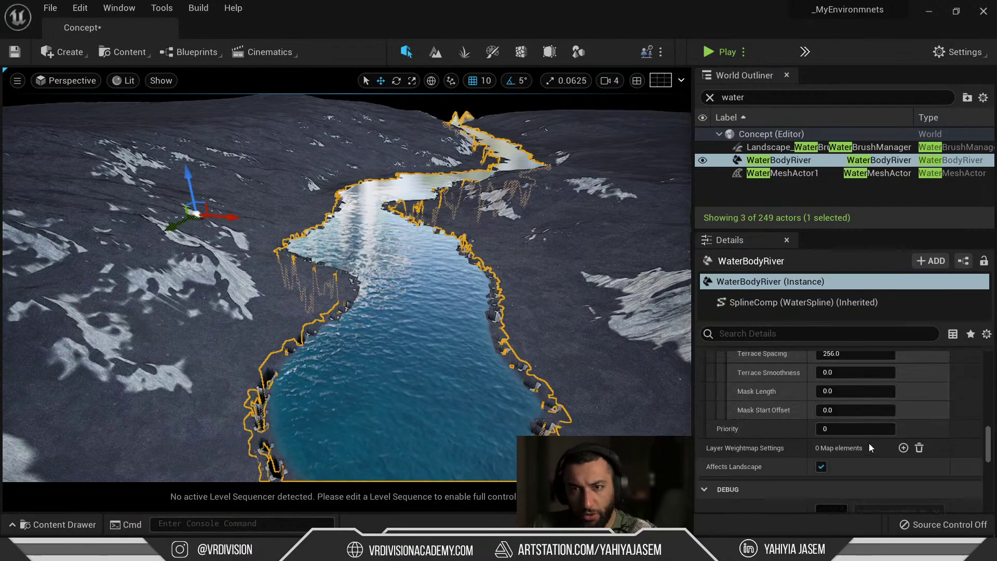
scroll(871, 425, "up", 6)
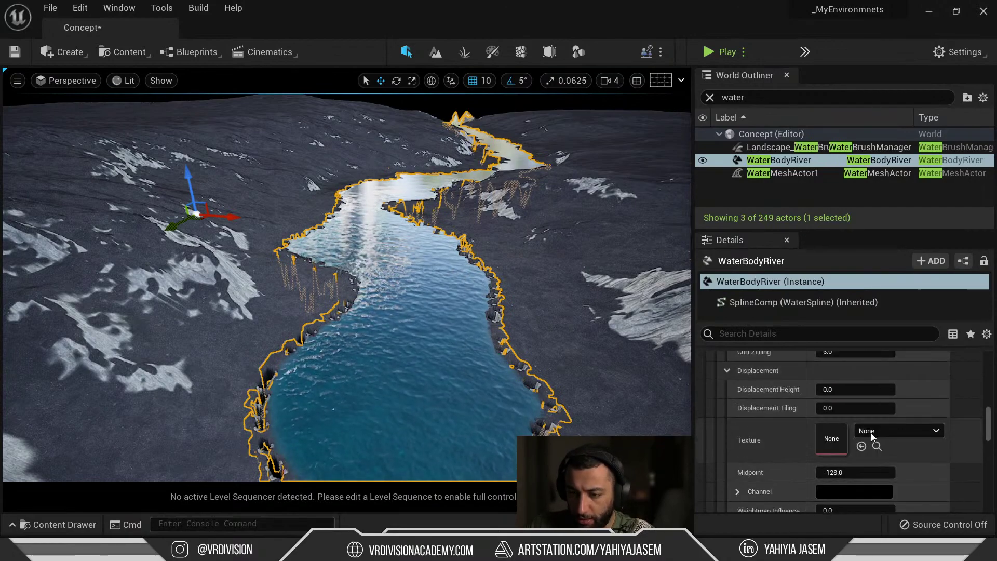
left_click(844, 418)
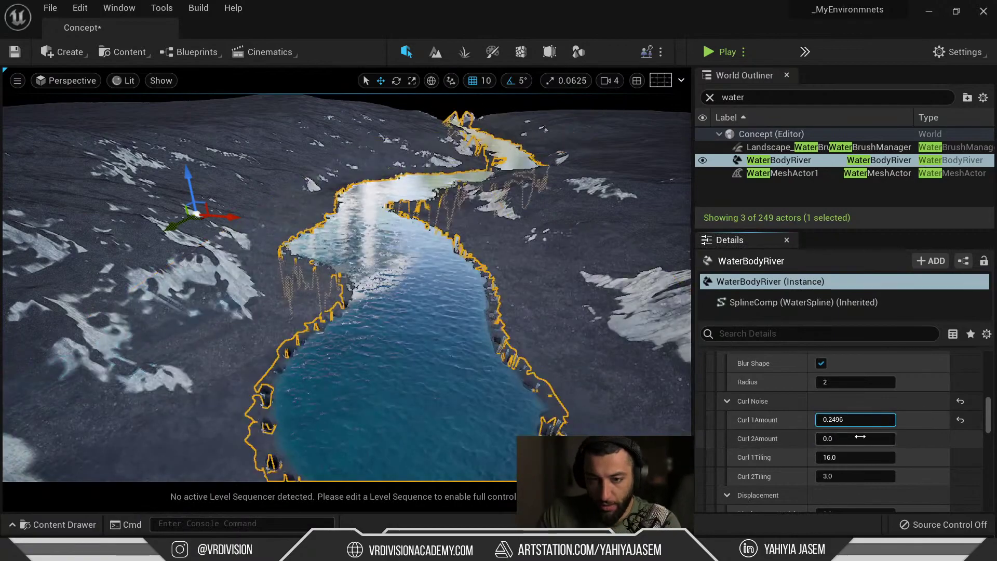
Step: Set the river's Curl 2 Amount to 0.9536 and Curl 1 Tiling to about 11.2
right_click(552, 339)
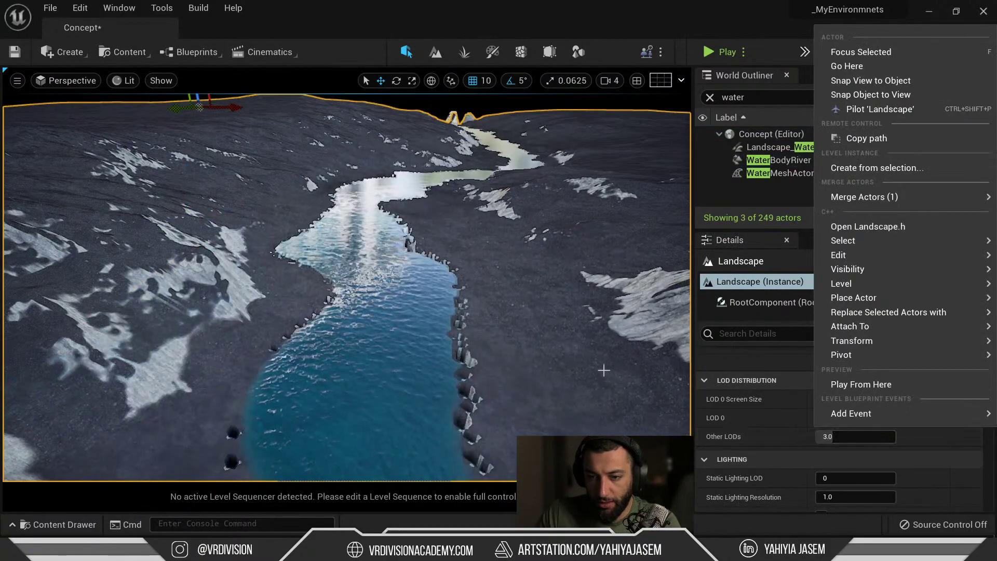
right_click_drag(602, 369, 612, 369)
key("ctrl+z")
right_click_drag(548, 341, 549, 358)
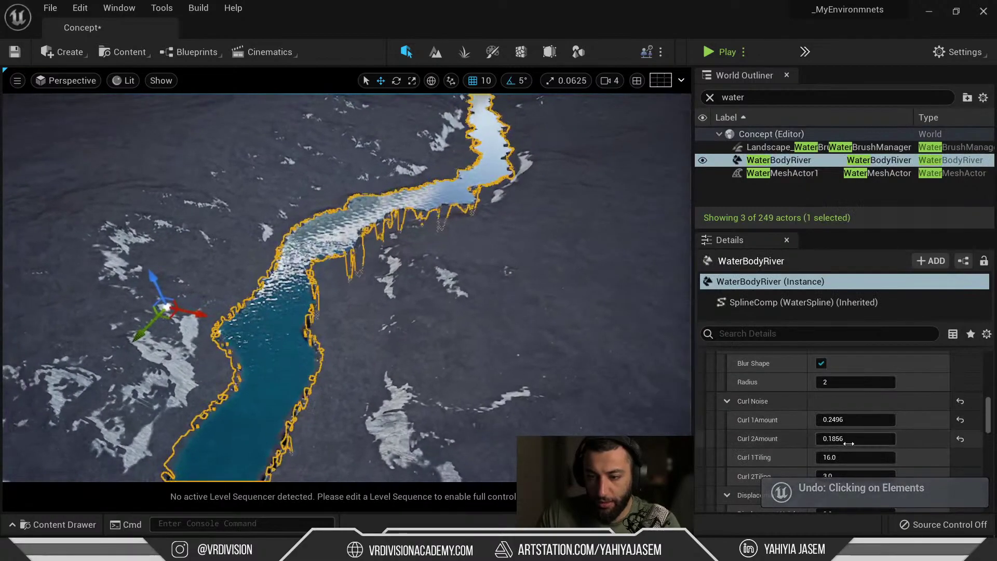
left_click_drag(859, 459, 892, 443)
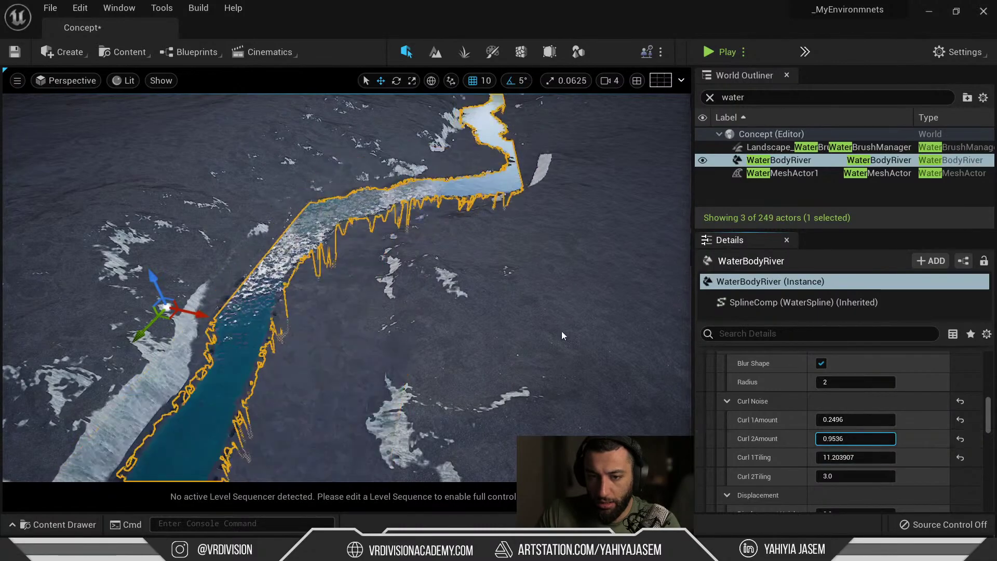
Step: View the whole river from above, undo the accidental landscape selection, and reset the Curl Noise settings to their defaults
key("s")
right_click_drag(513, 178, 500, 201)
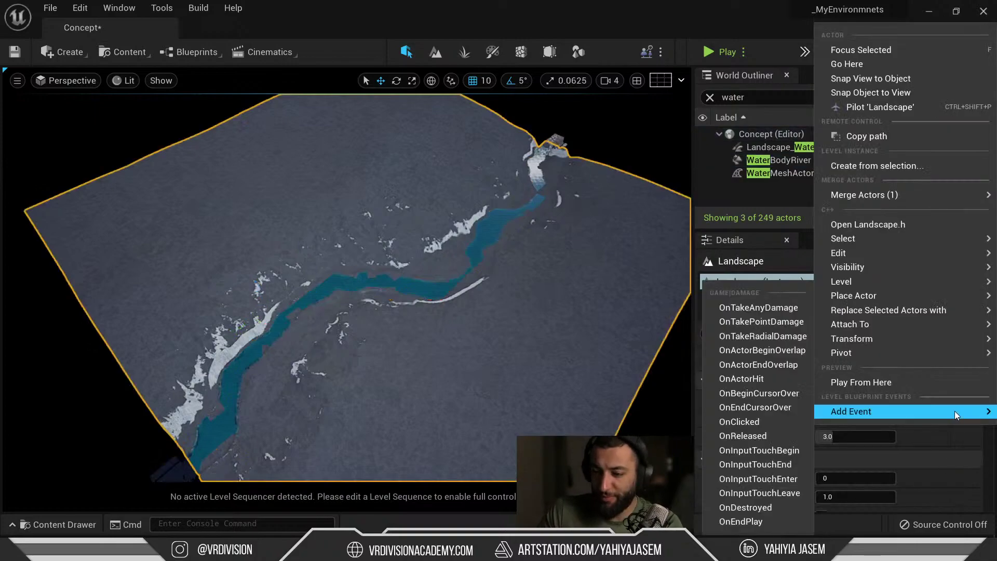
key("Escape")
key("ctrl+z")
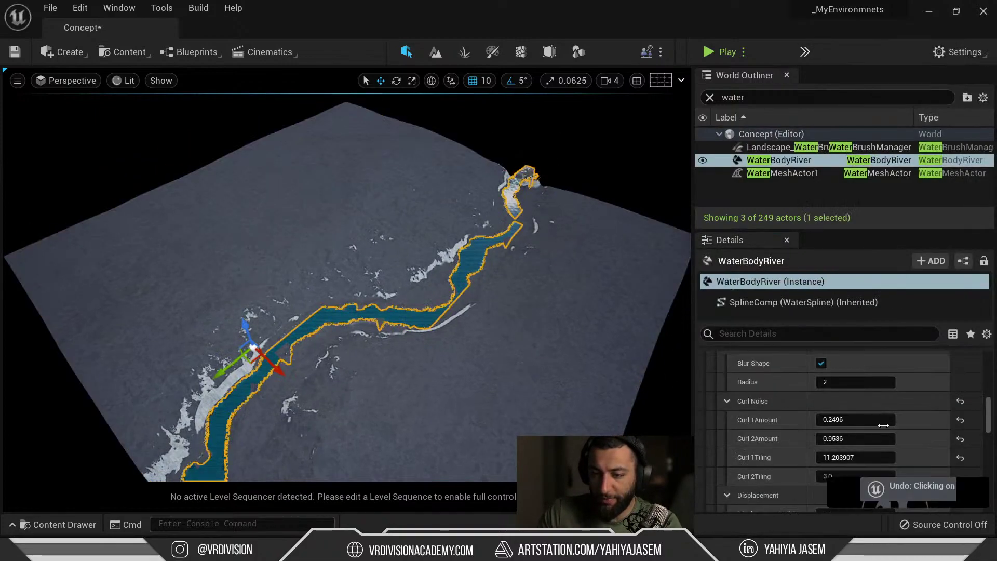
left_click(960, 401)
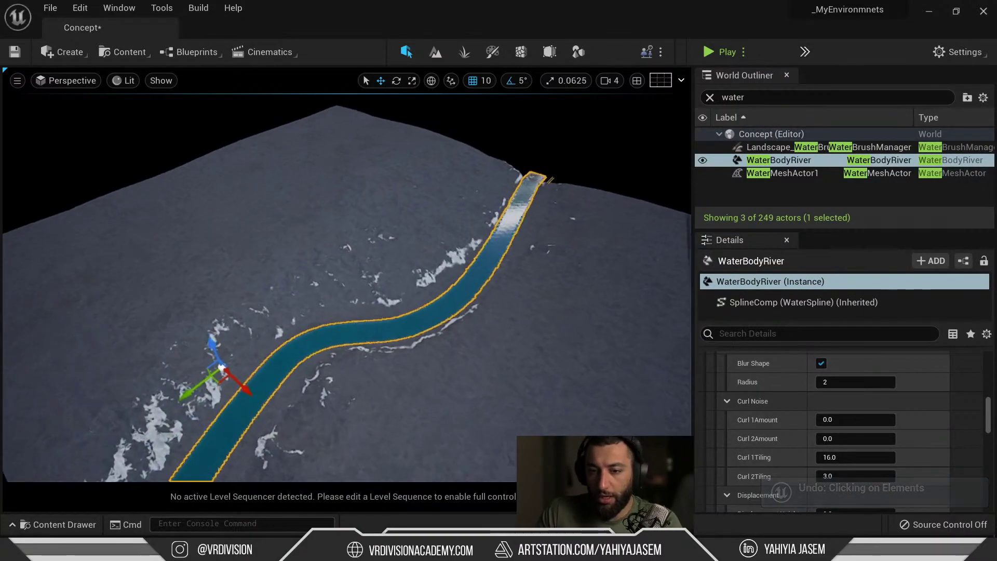
Step: Undo and redo the river's Curl Noise reset for comparison, and set Curl 1 Amount to 0.02
key("w")
right_click_drag(586, 185, 586, 184)
right_click_drag(517, 190, 521, 207)
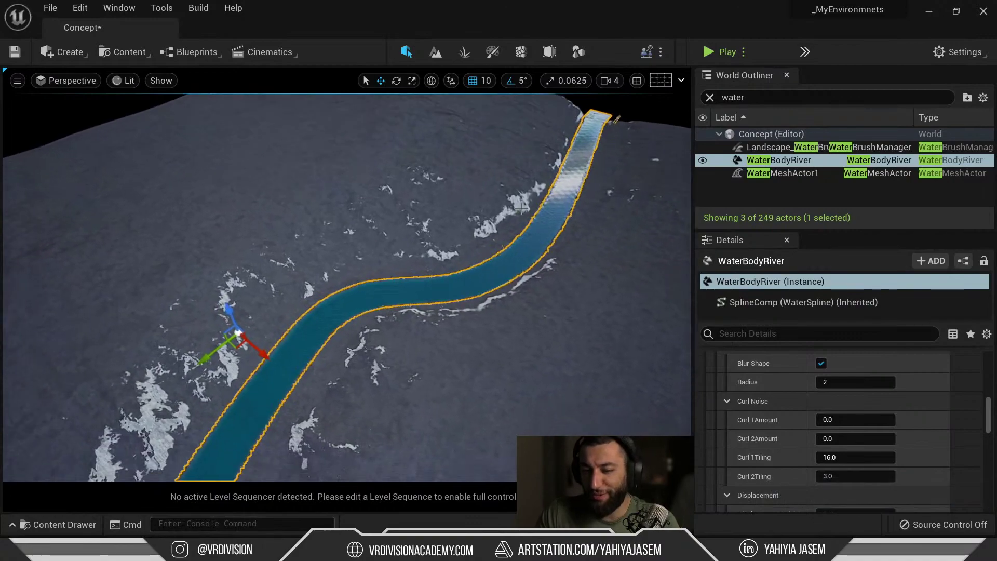
key("ctrl+z")
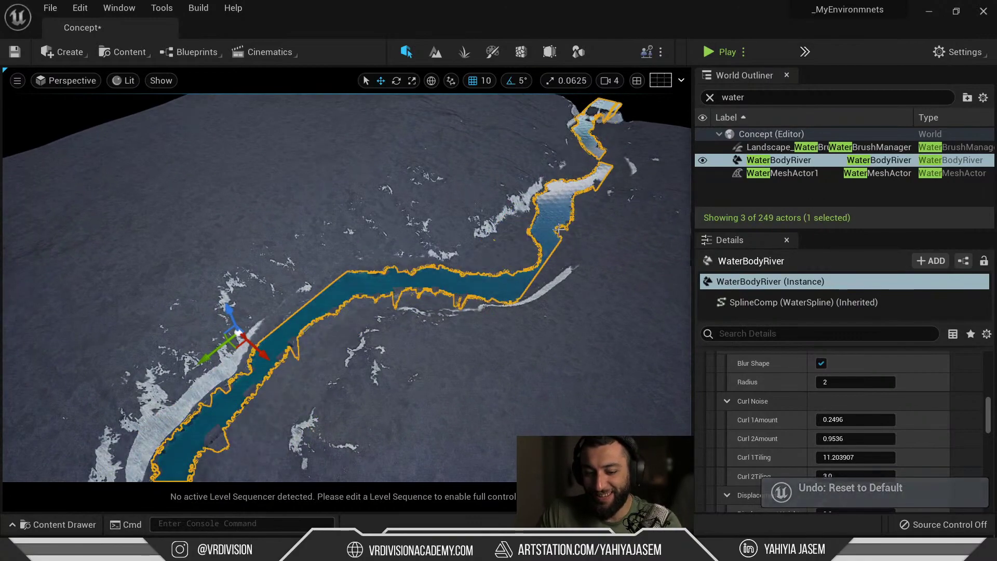
key("ctrl+y")
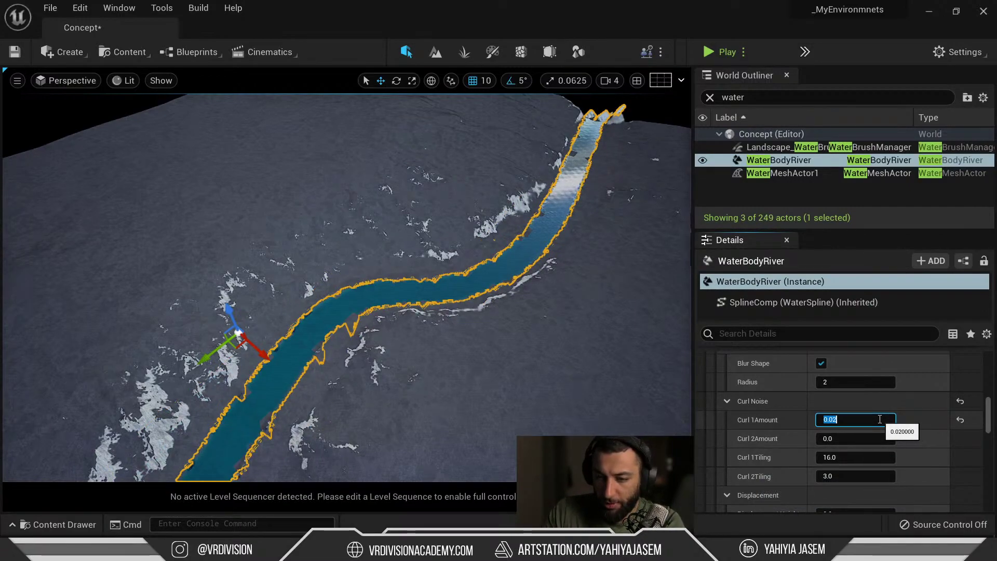
Step: Examine the river's banks up close, with the river deselected, to judge the effect of the curl noise
key("w")
right_click_drag(347, 256, 403, 288)
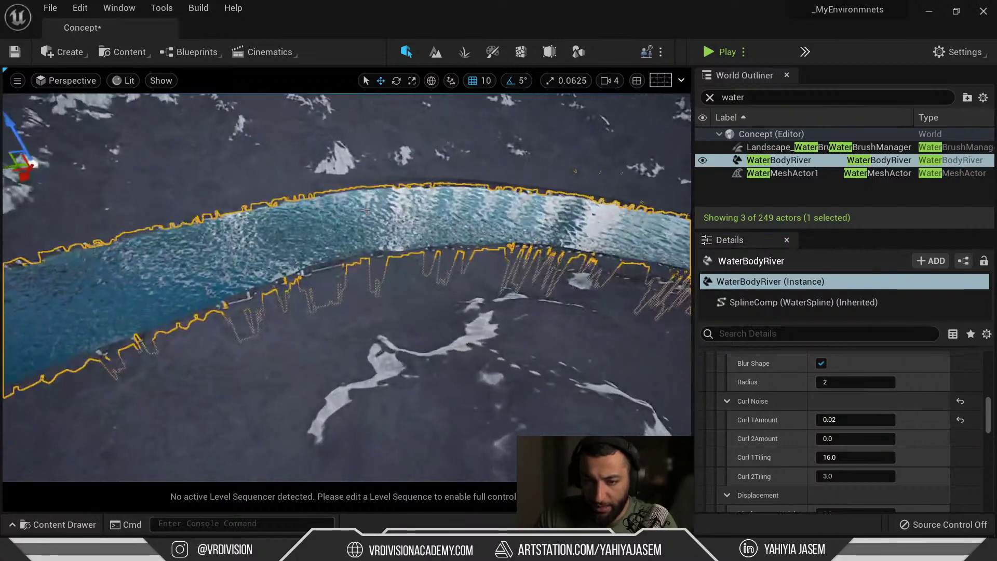
key("Escape")
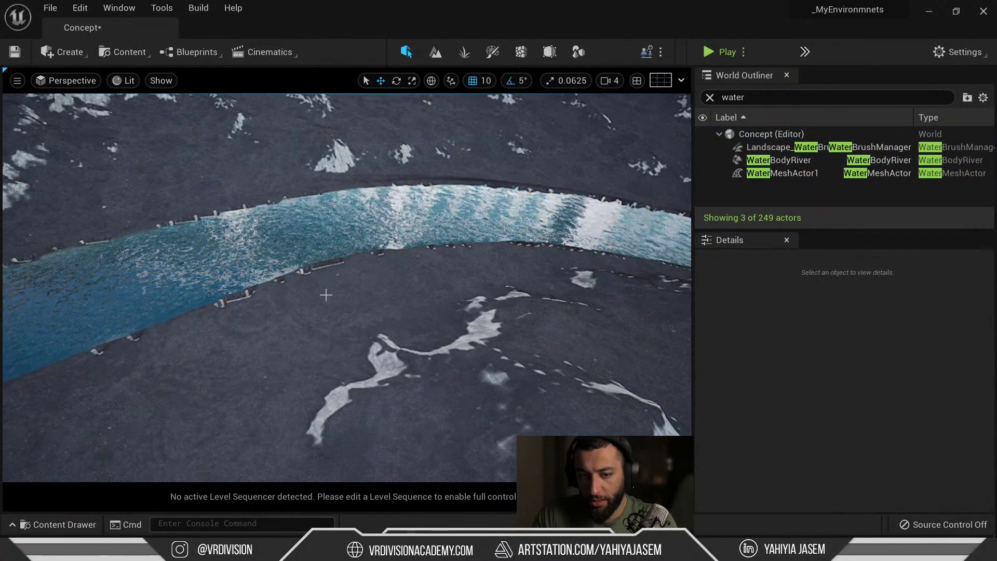
right_click_drag(339, 291, 316, 301)
key("w")
key("w")
key("w")
key("w")
key("e")
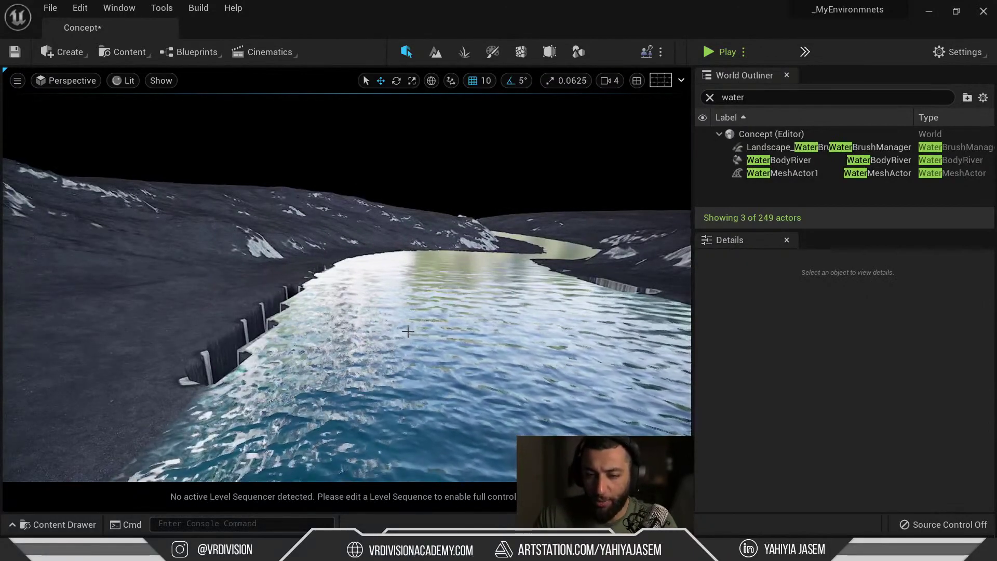
Step: Reselect the river, try a blur Radius of 4 before restoring it to 2, and set Curl 2 Amount to 0.02
left_click(407, 331)
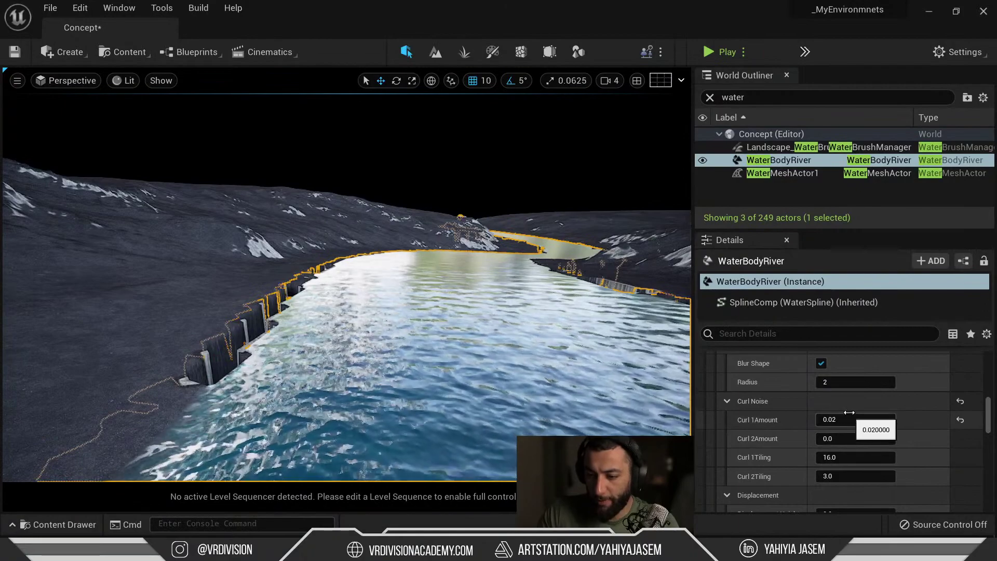
key("Return")
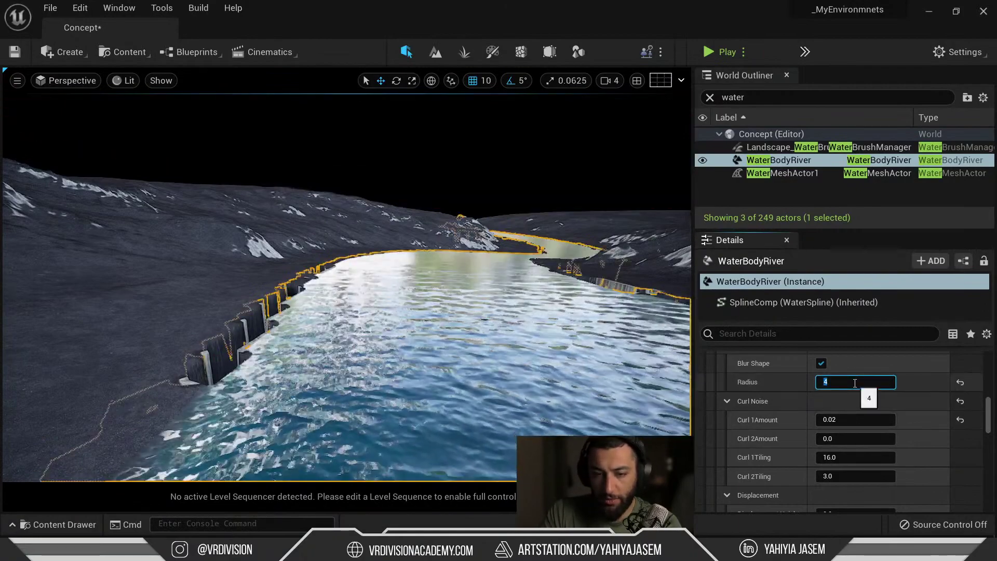
type("1")
key("BackSpace")
type("0")
key("Return")
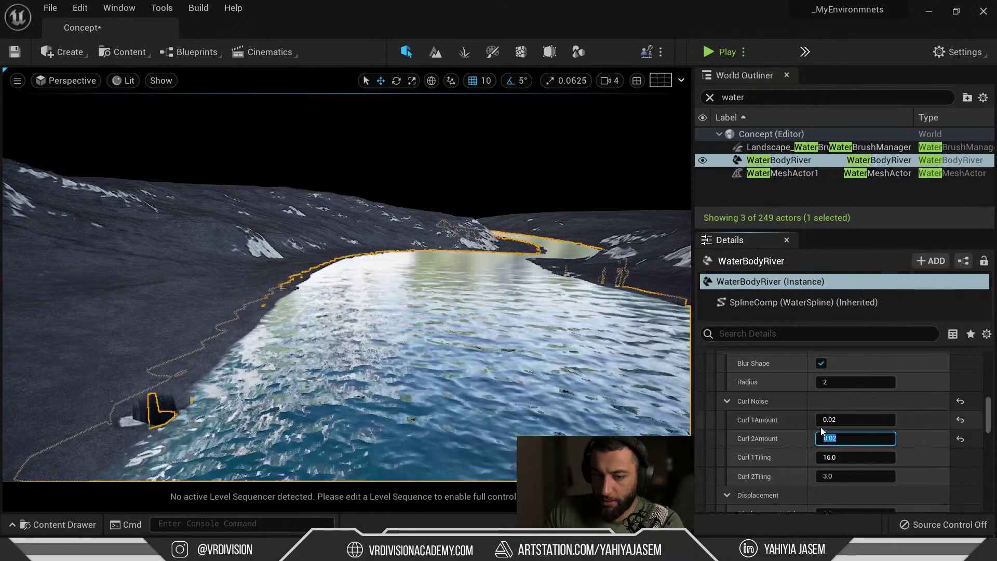
Step: Set the river's Curl 1 Amount to 0, check the banks, and reset Curl 2 Amount to its default
left_click(830, 419)
type("0")
key("Return")
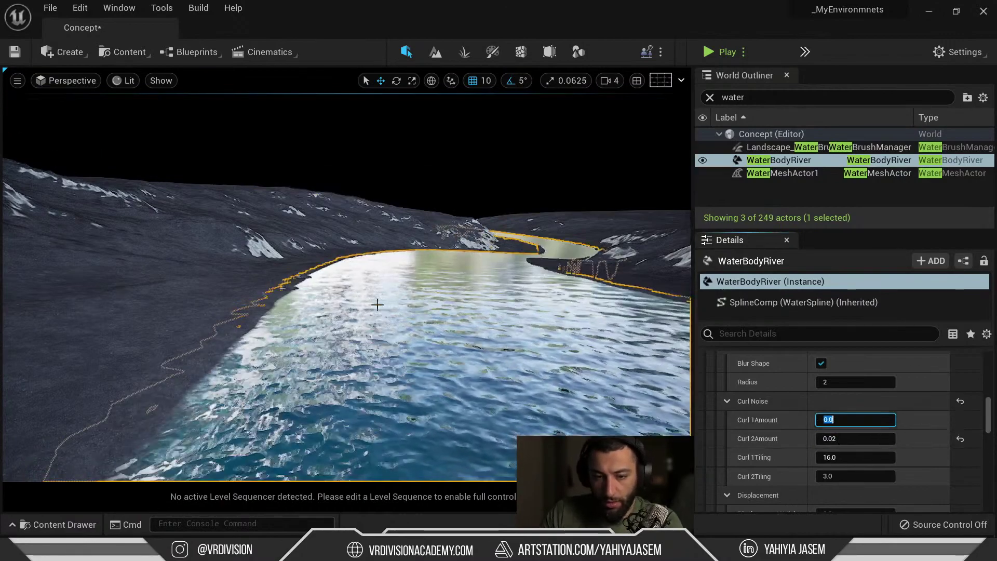
right_click_drag(378, 302, 332, 244)
key("Escape")
left_click(376, 304)
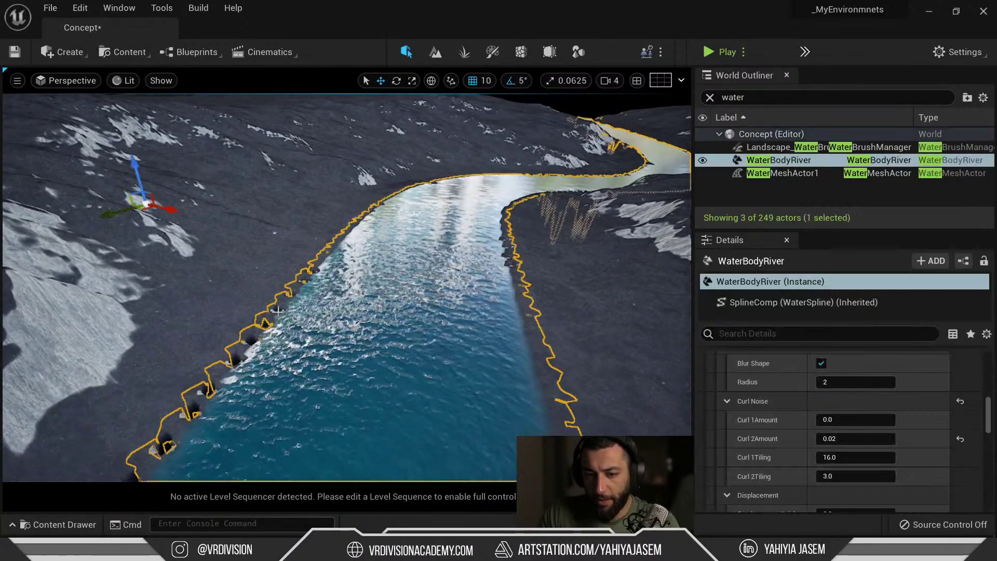
left_click(960, 439)
right_click_drag(484, 296, 521, 231)
key("Escape")
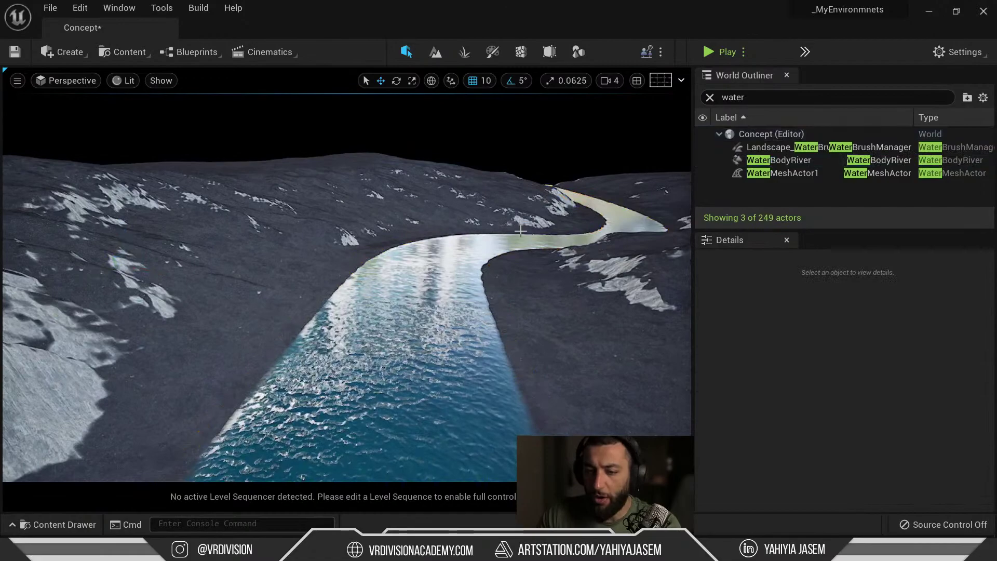
Step: Review the smooth river banks and save the Concept level
right_click_drag(489, 274, 465, 294)
key("w")
key("ctrl+s")
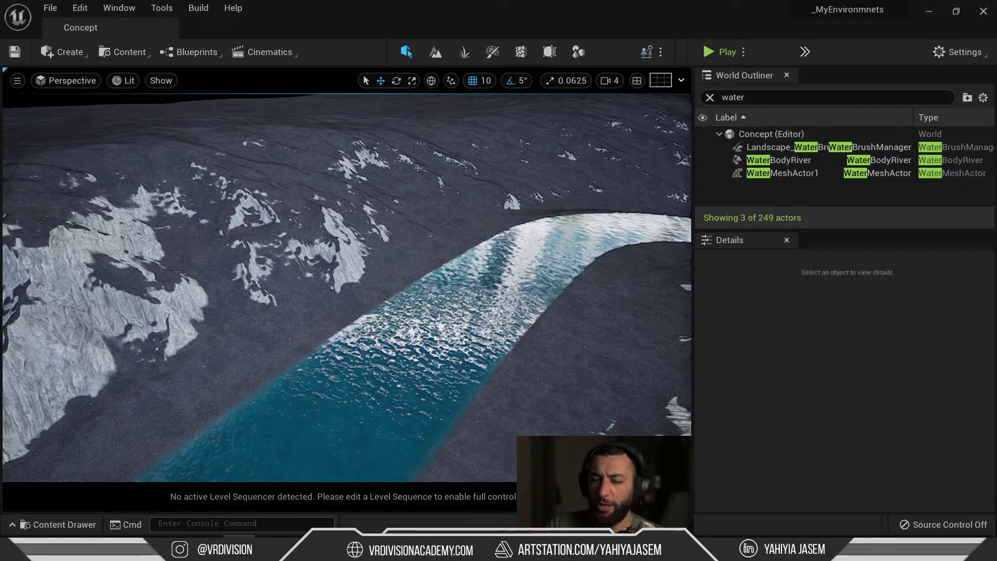
right_click_drag(318, 200, 664, 164)
key("w")
right_click_drag(436, 240, 459, 241)
mouse_move(367, 334)
right_mouse_down()
mouse_move(457, 345)
mouse_move(369, 332)
right_mouse_up()
scroll(367, 333, "up", 5)
Step: Browse to the Challenge project's Maps folder and reload the Concept level
key("ctrl+space")
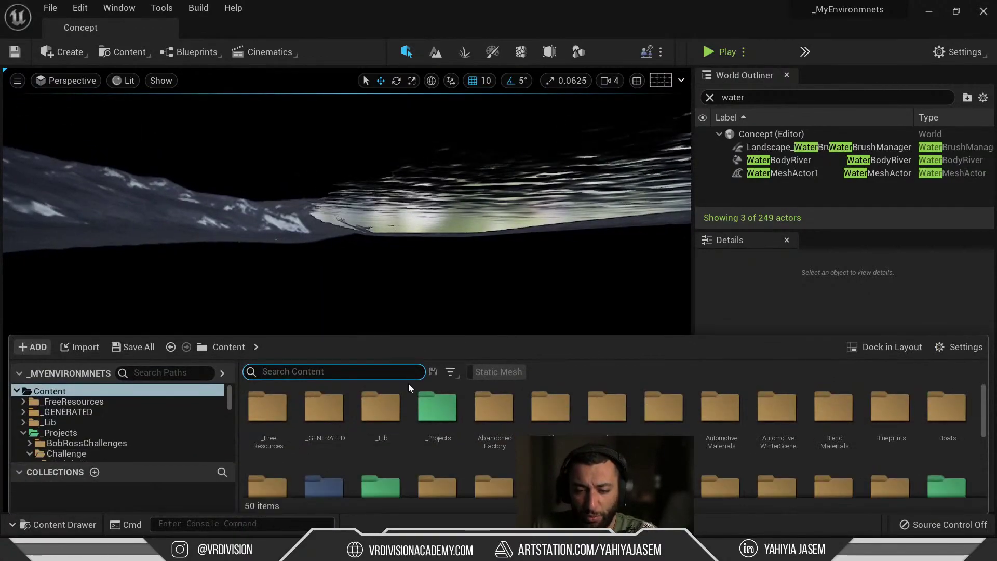
left_click(101, 432)
left_click(96, 452)
scroll(99, 446, "down", 1)
left_click(99, 443)
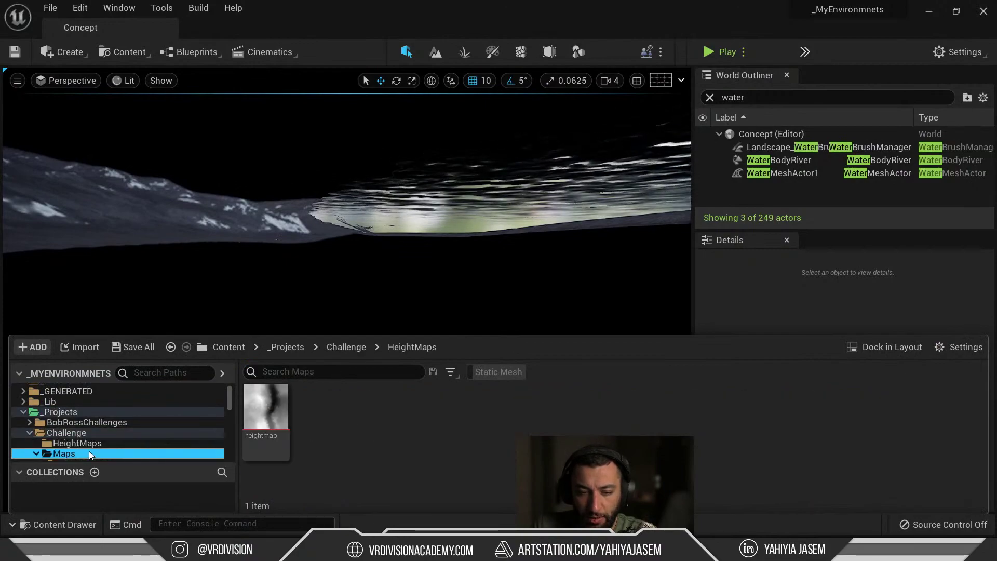
left_click(89, 451)
double_click(476, 413)
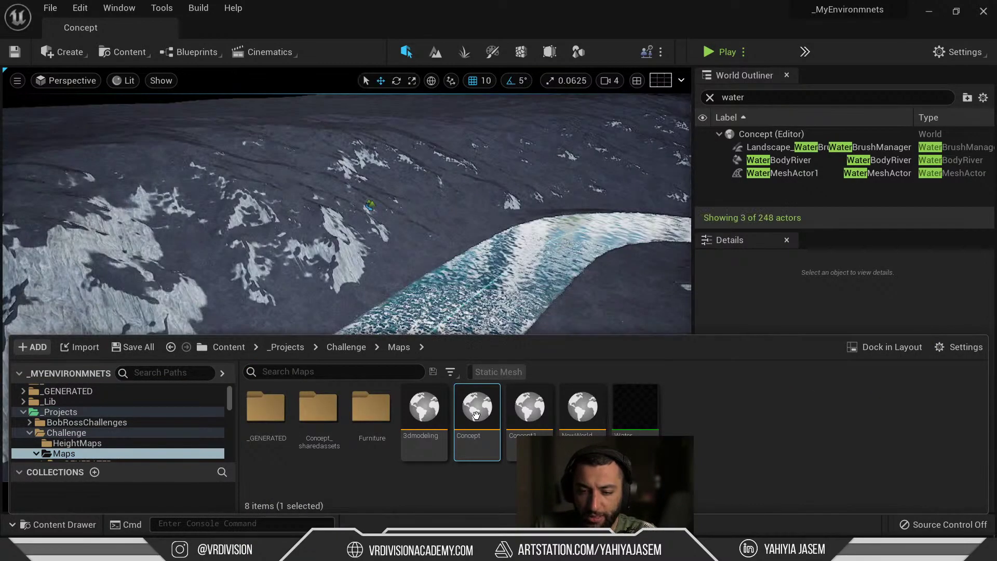
Step: Open the Concept1 level and view its house, rocks and water in full-screen mode
double_click(514, 418)
right_click_drag(430, 246, 414, 225)
key("F11")
right_click_drag(491, 204, 538, 205)
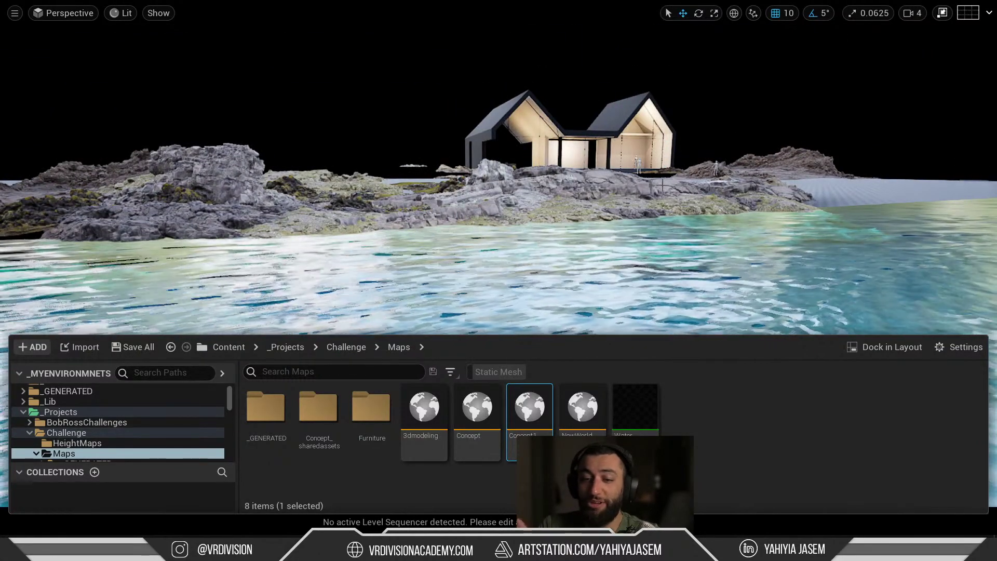
right_click_drag(467, 147, 467, 147)
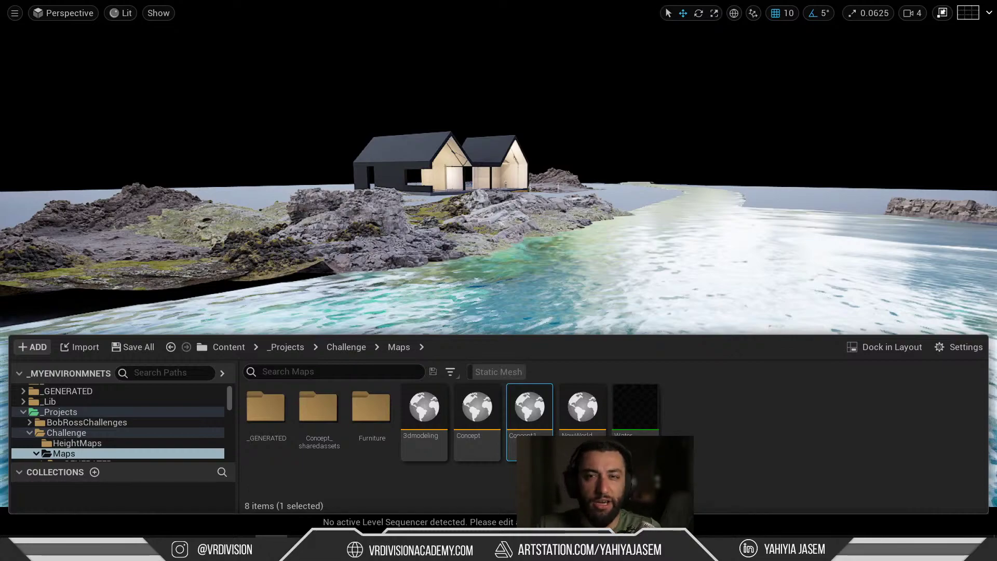
right_click_drag(419, 280, 410, 284)
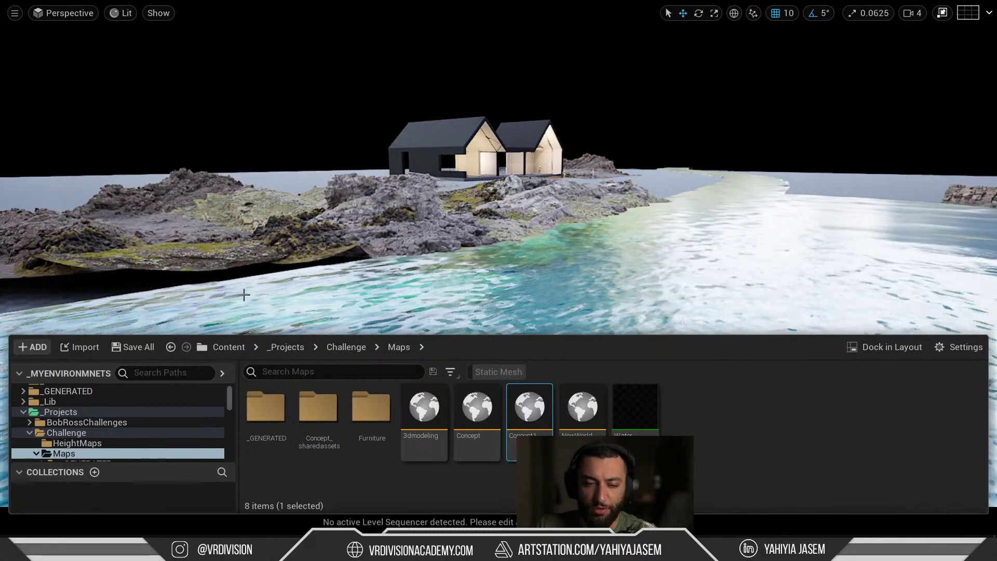
right_click_drag(185, 303, 175, 306)
key("F11")
Step: Review the file types that can be imported into the Maps folder, and close the import dialog without importing
key("ctrl+space")
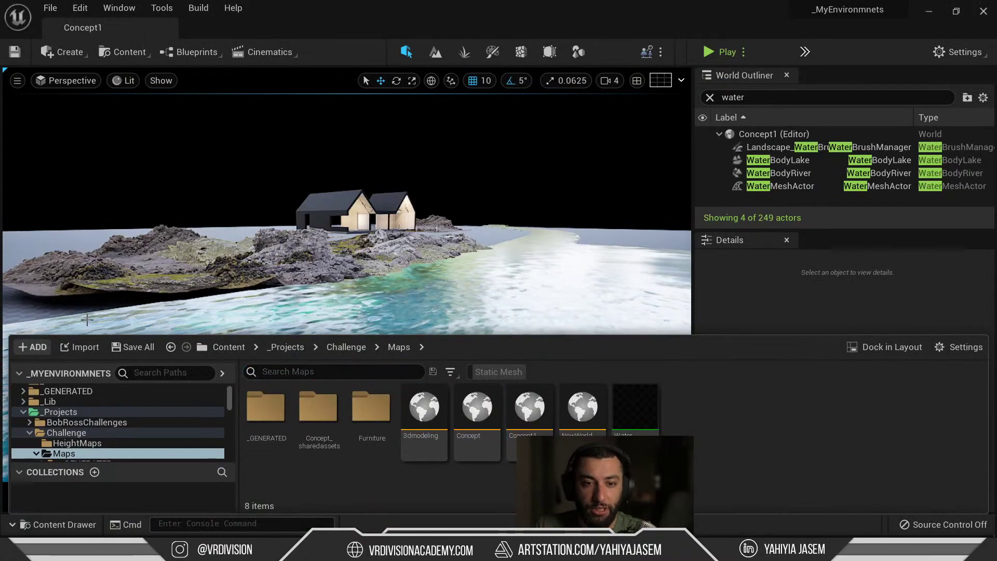
left_click(88, 349)
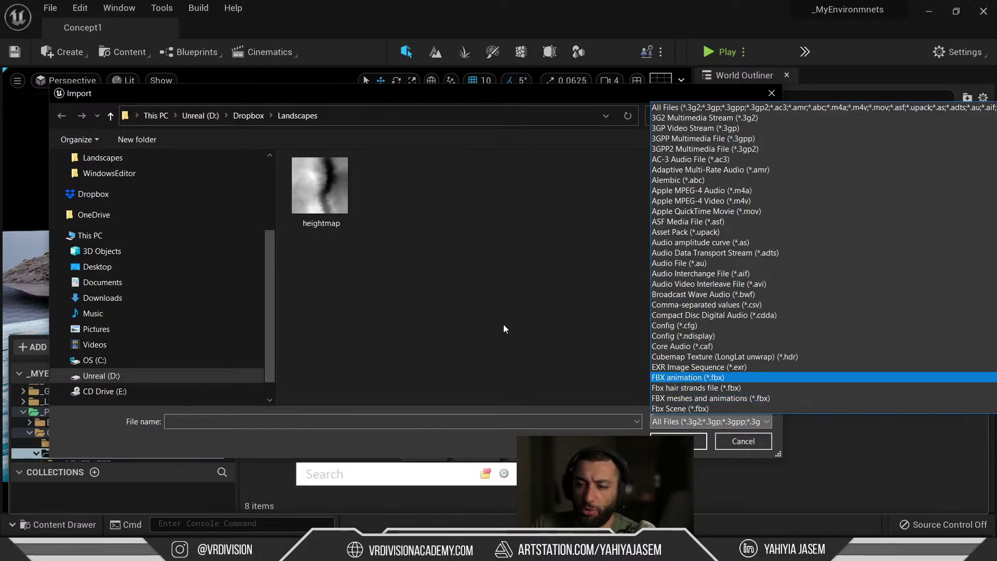
left_click(582, 294)
left_click(772, 97)
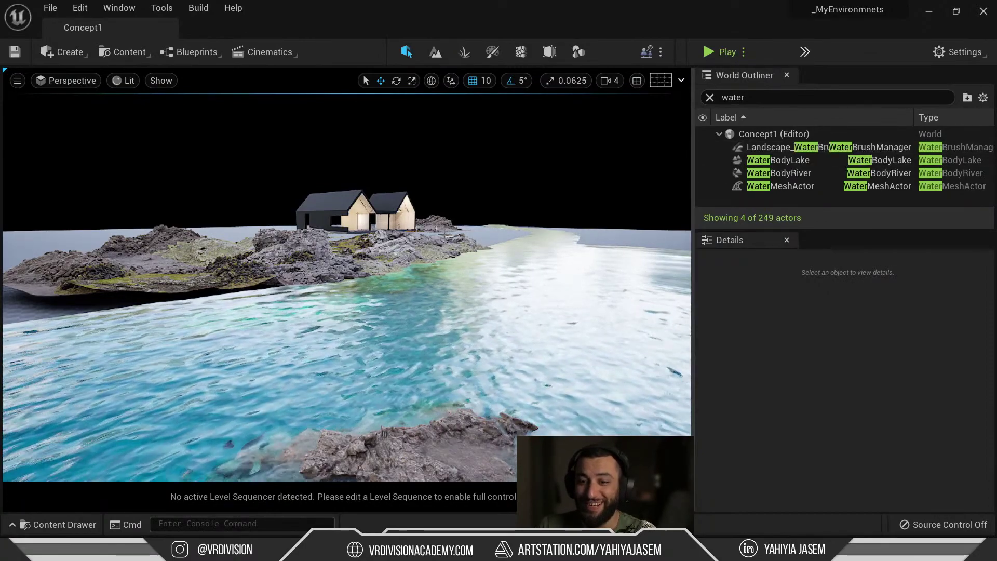
Step: View the project folders inside _Projects and close the content drawer
right_click_drag(519, 291, 519, 270)
right_click_drag(441, 228, 427, 224)
key("ctrl+space")
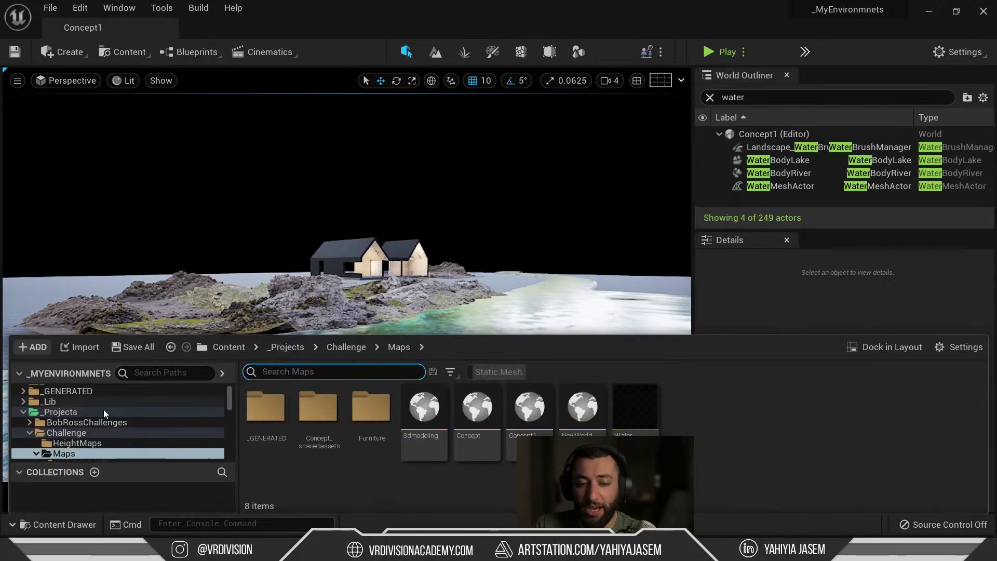
left_click(73, 414)
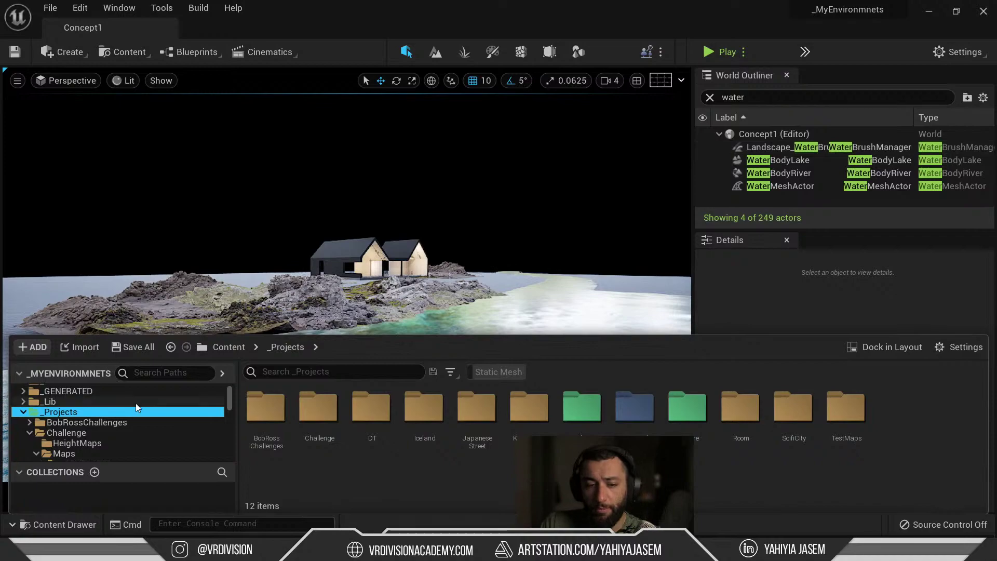
mouse_move(860, 26)
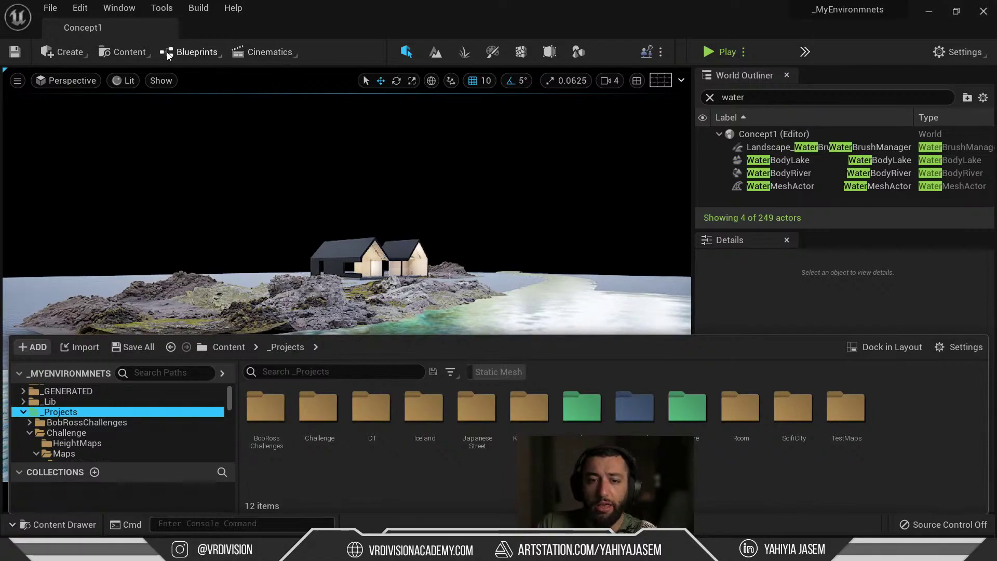
left_click(363, 73)
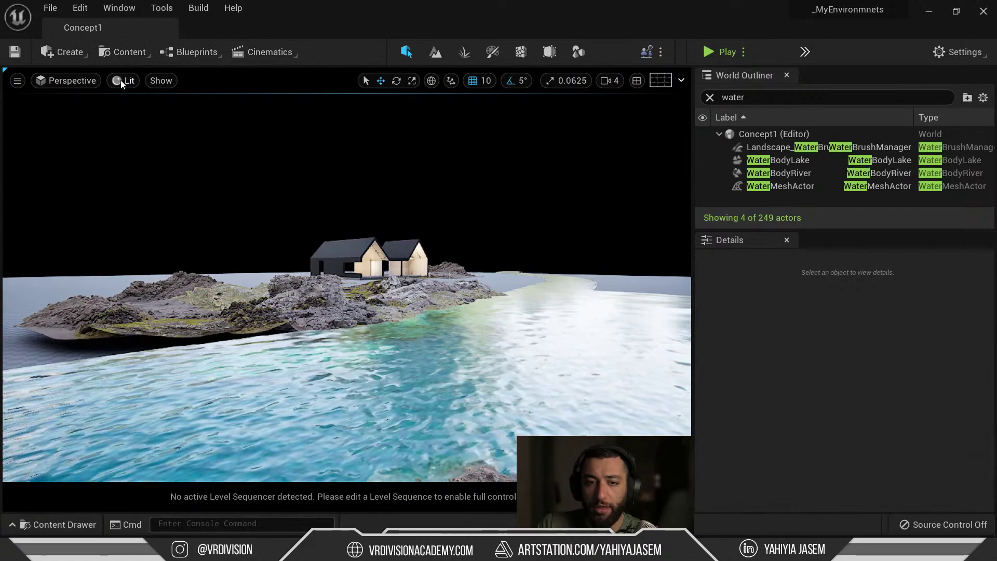
Step: Open a separate Content Browser window, look through the project's content folders, and close it
left_click(125, 51)
left_click(145, 111)
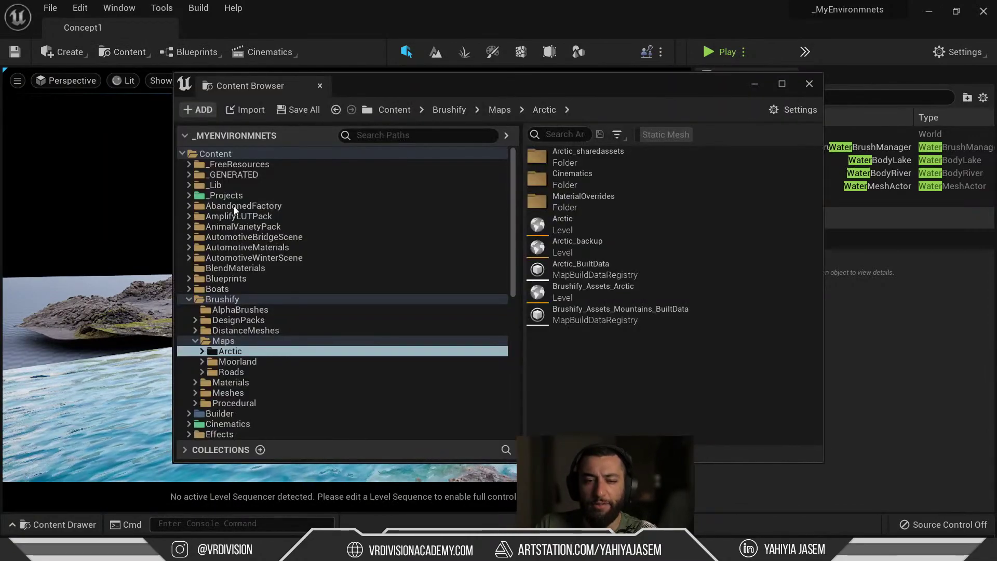
scroll(234, 207, "down", 8)
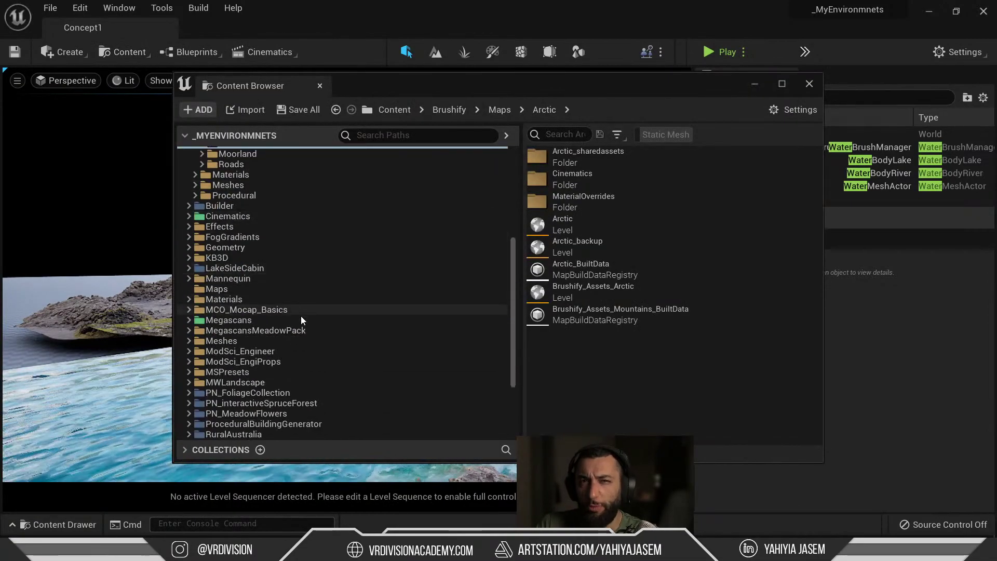
scroll(304, 322, "up", 8)
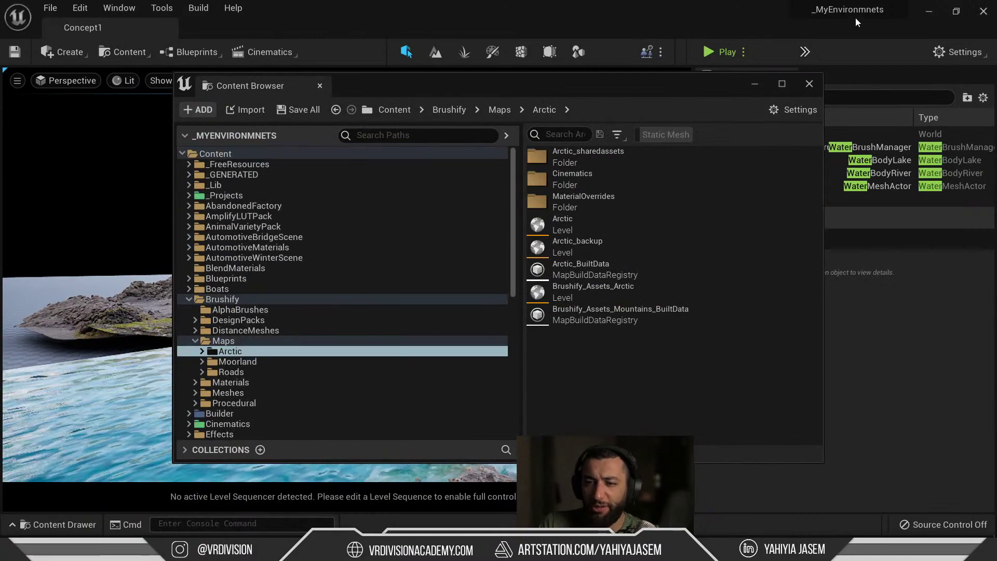
mouse_move(811, 11)
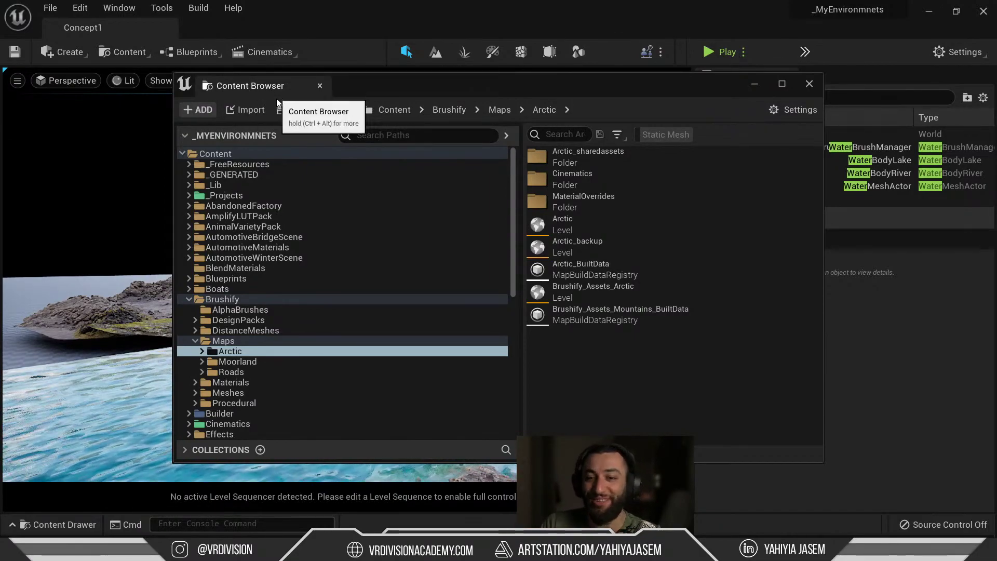
left_click(320, 86)
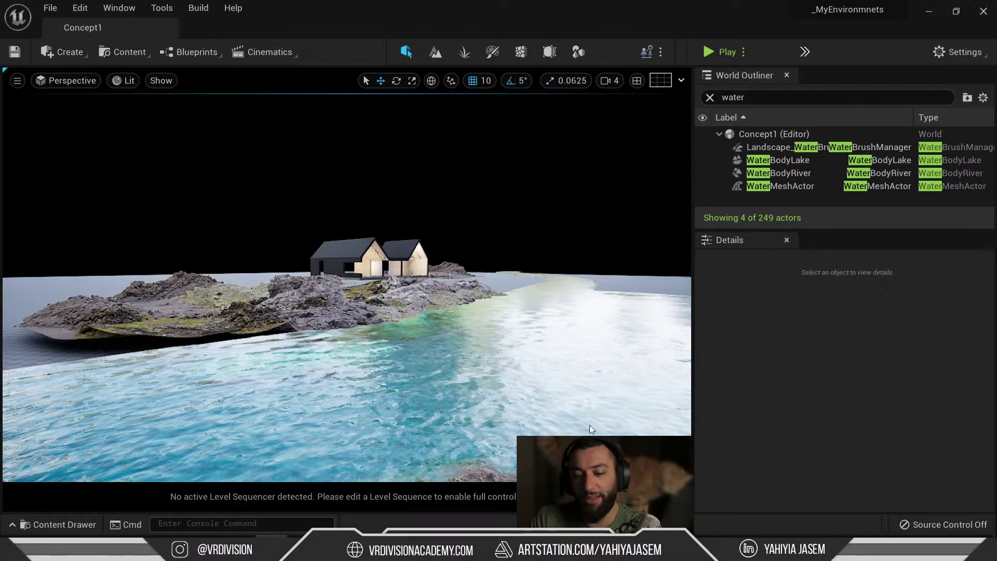
Step: Switch to the Epic Games Launcher and open the Marketplace's Permanently Free Collection
key("super")
type("epic")
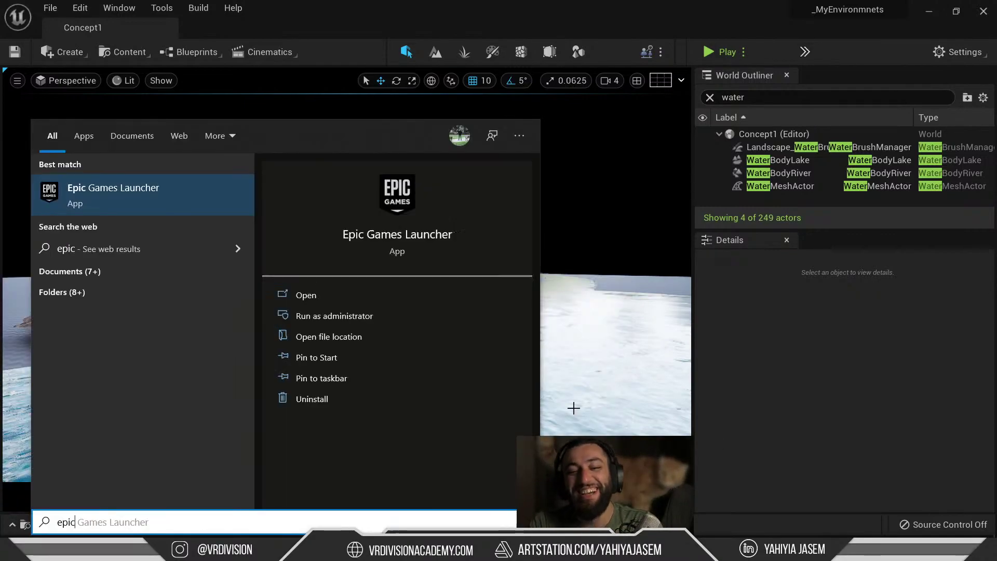
key("Return")
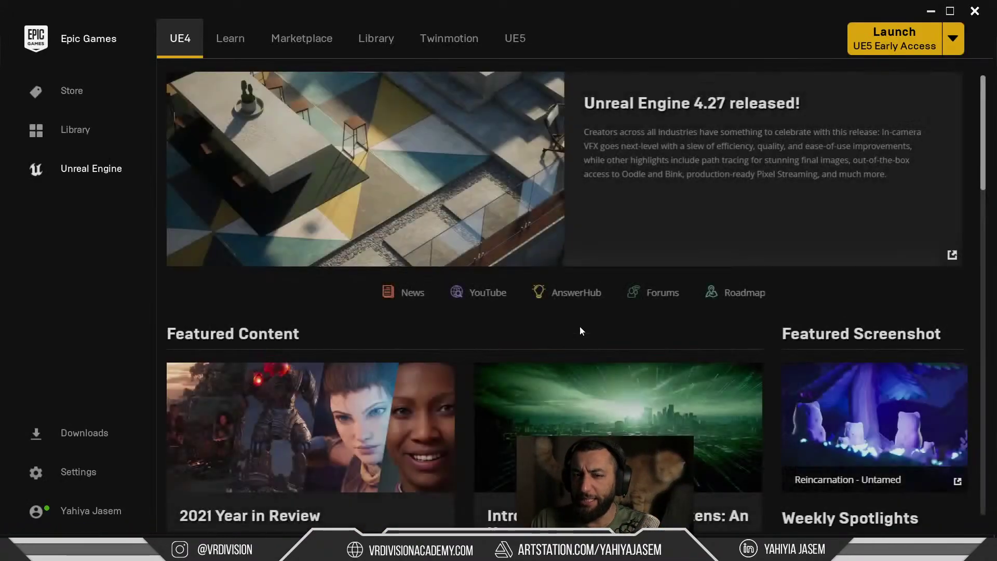
left_click(327, 42)
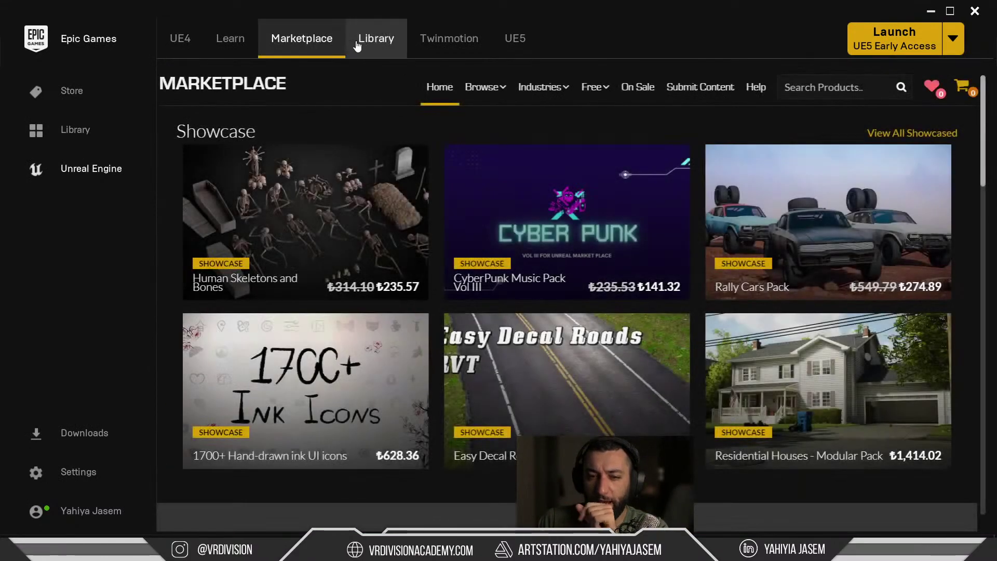
mouse_move(608, 96)
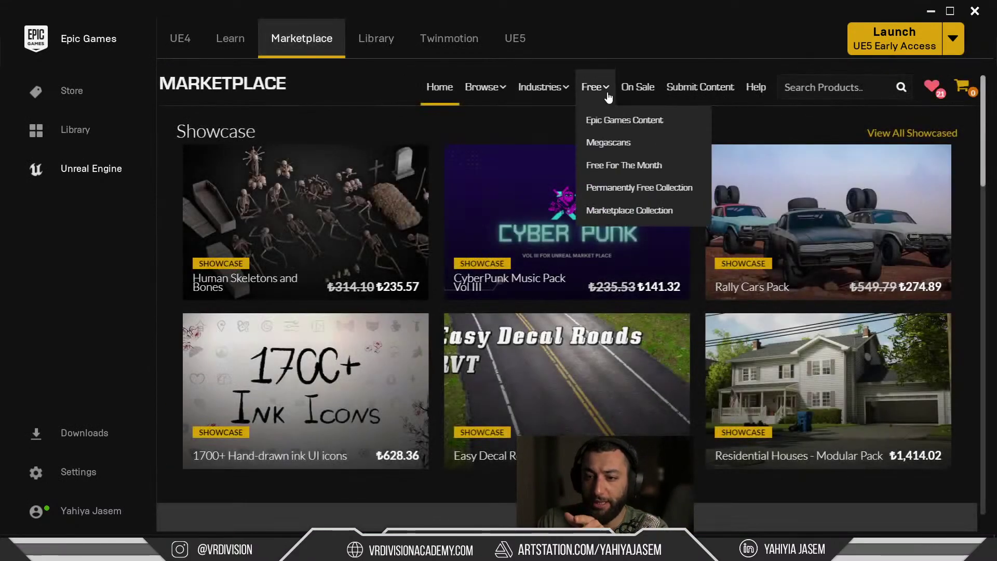
left_click(626, 188)
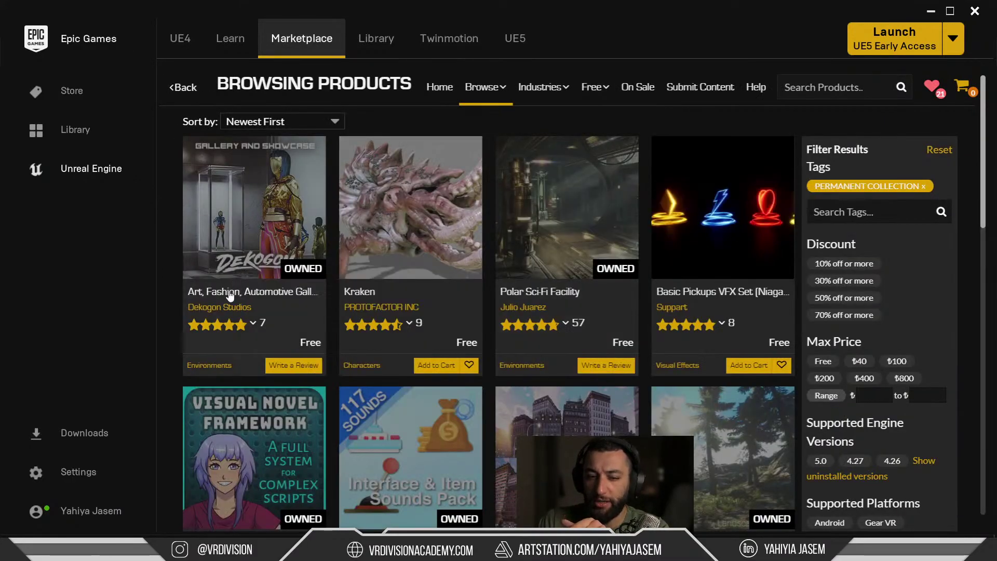
Step: Open the Art, Fashion, Automotive Galleries and Showcases product and browse its gallery preview images
left_click(245, 188)
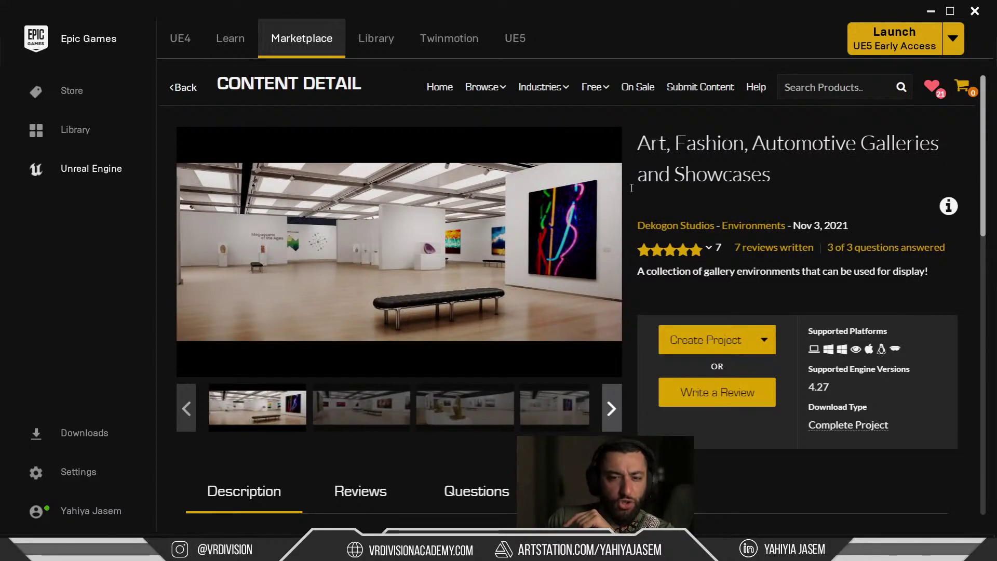
left_click(361, 407)
left_click(464, 408)
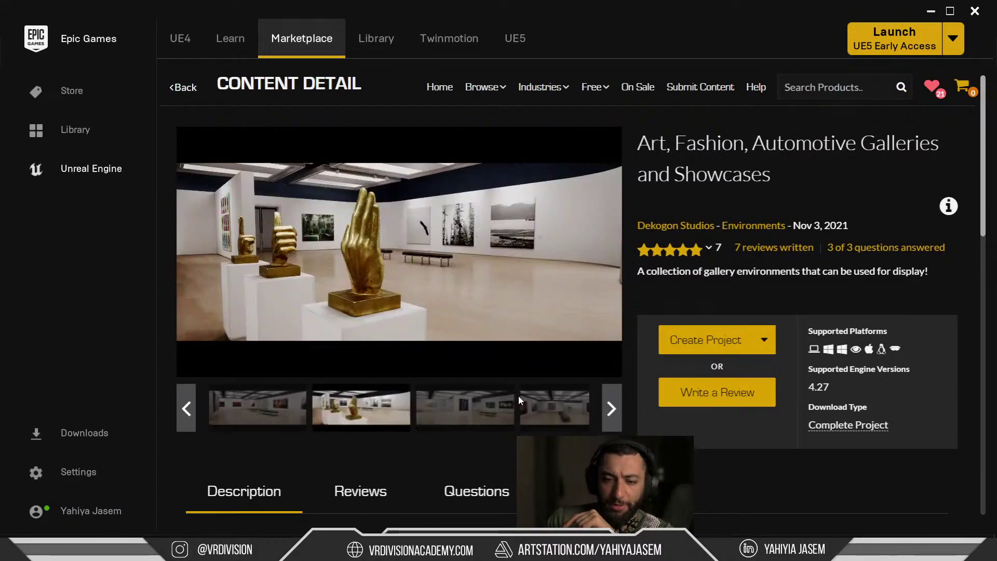
left_click(504, 406)
left_click(496, 413)
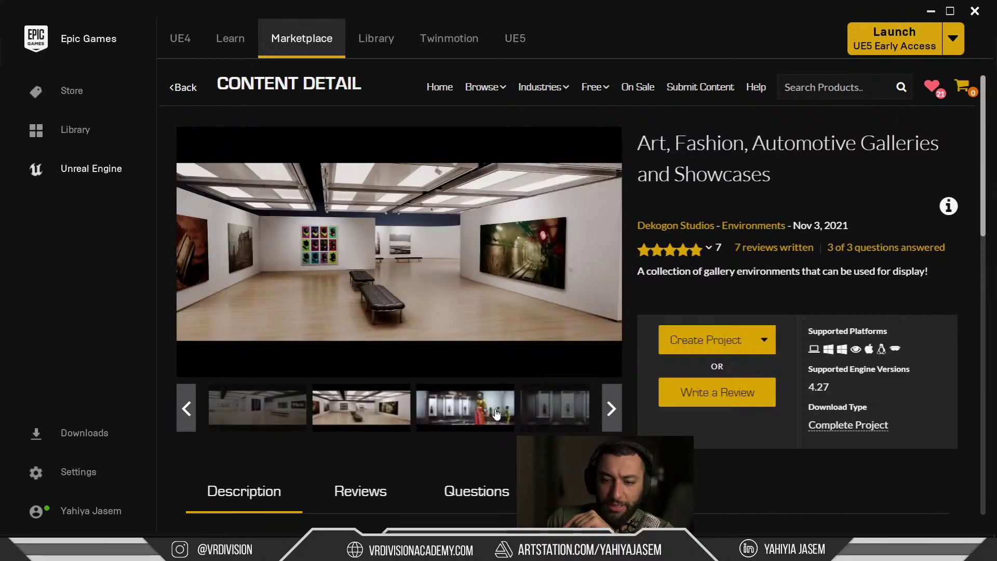
left_click(462, 411)
Step: View the product's fashion and automotive showcase images enlarged, and return to its content details
left_click(442, 270)
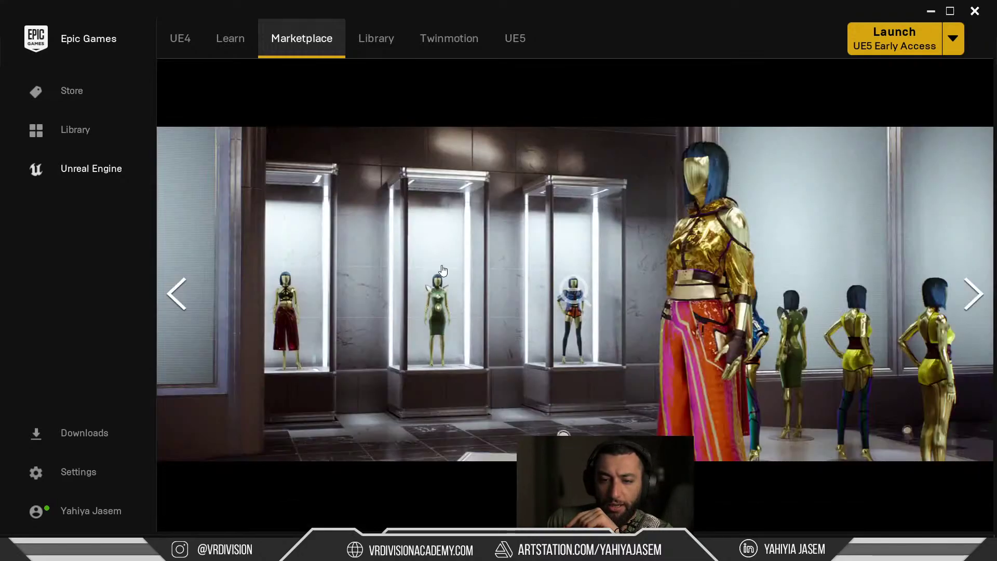
left_click(967, 303)
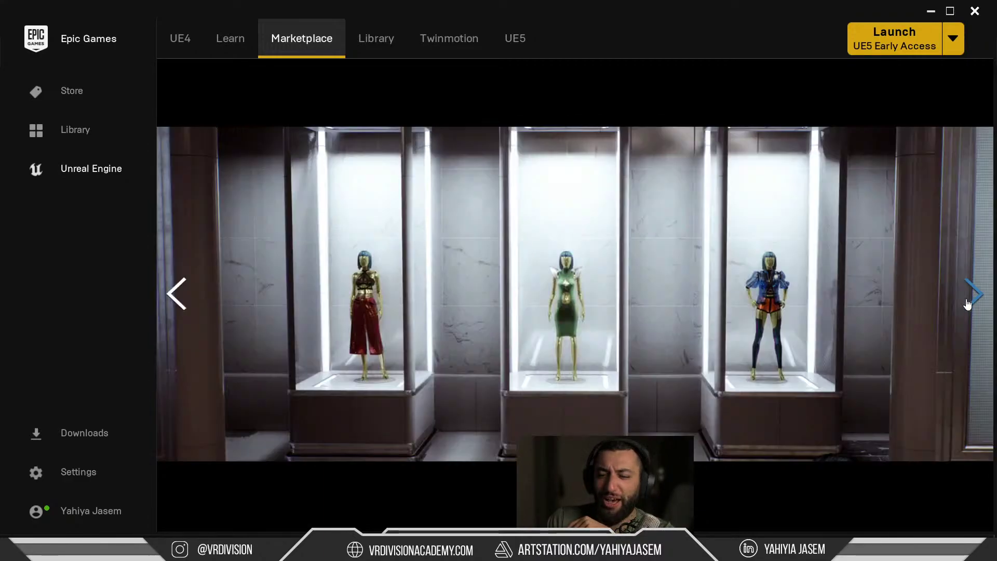
left_click(967, 304)
left_click(968, 304)
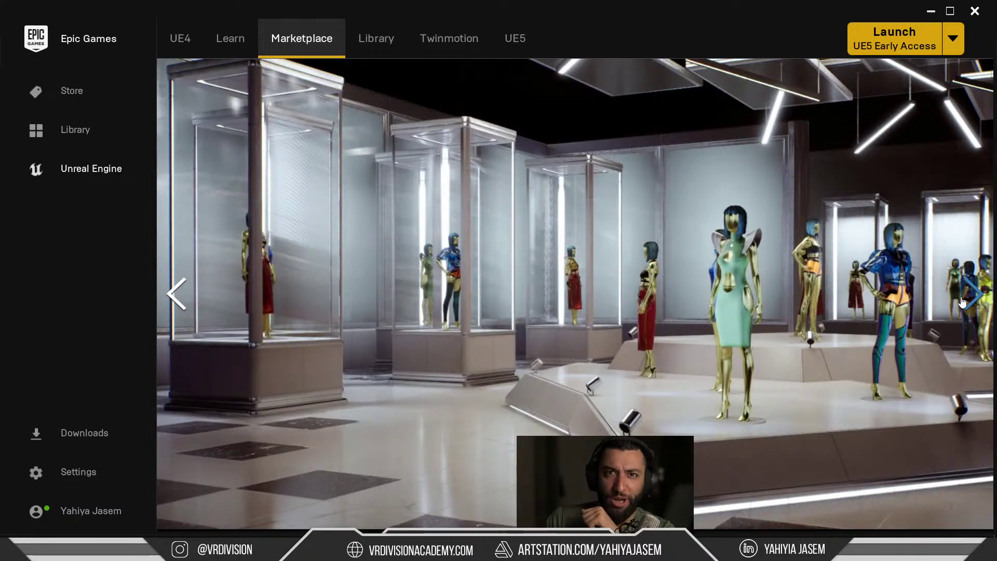
left_click(957, 294)
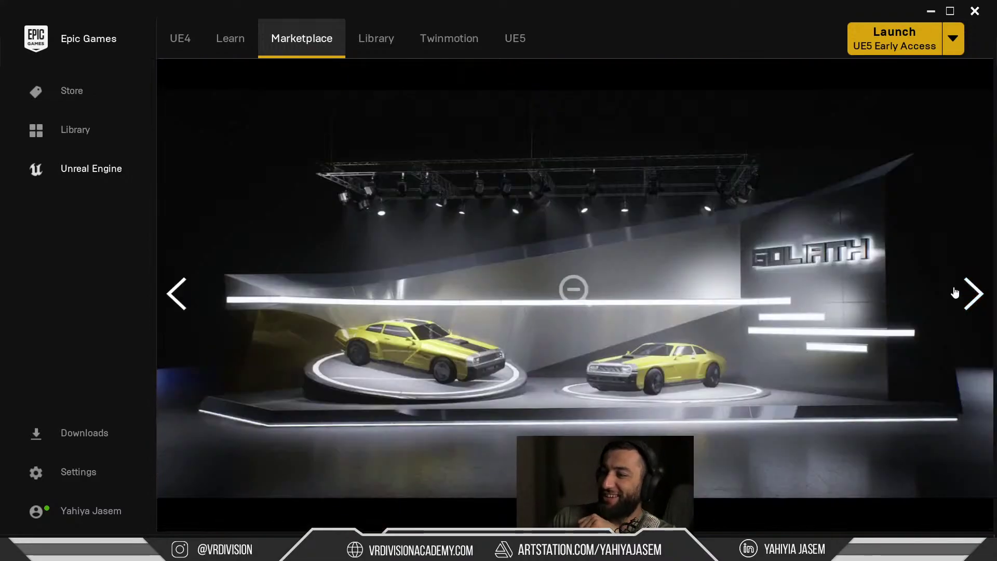
left_click(946, 292)
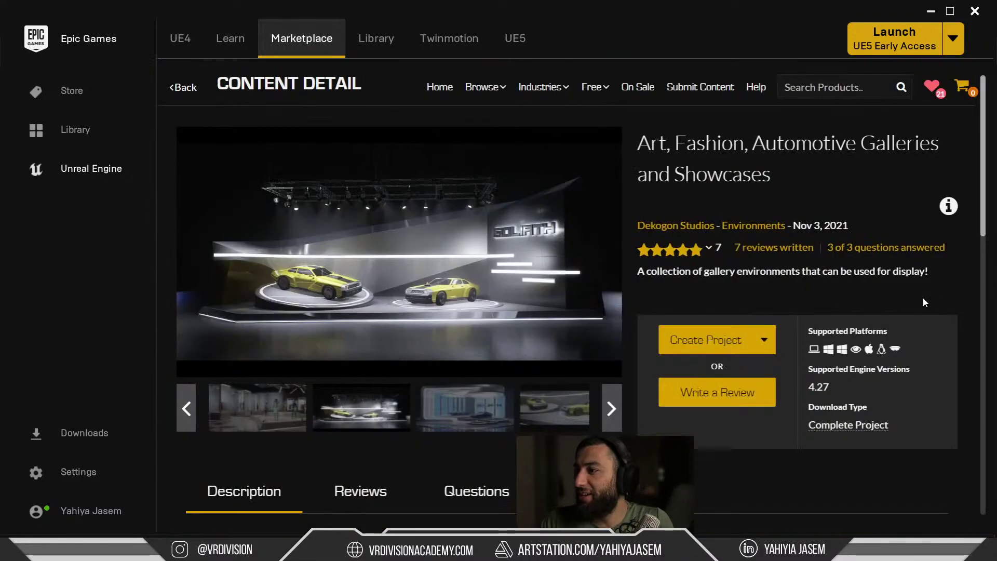